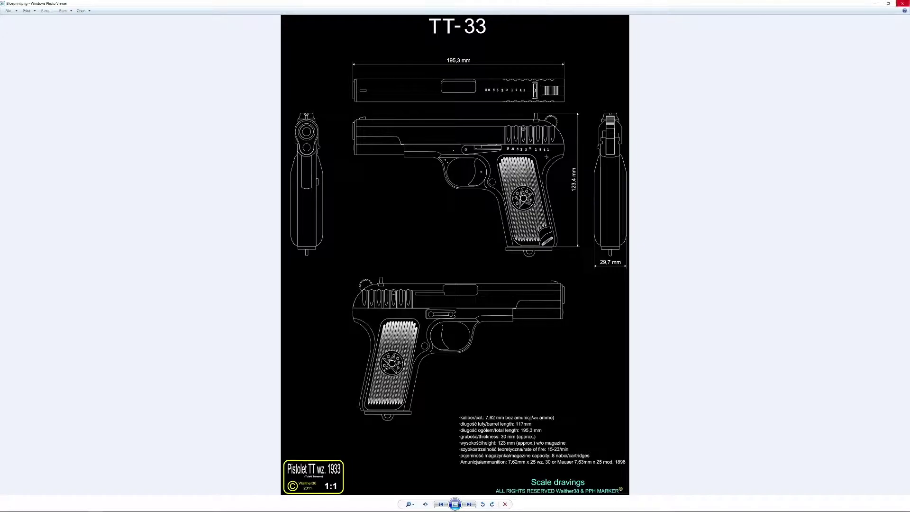
Step: Open the rear-view pistol photo from the References folder and examine the hammer and slide end
{"action": "left_click_drag", "start_coordinate": [909, 132], "coordinate": [334, 149]}
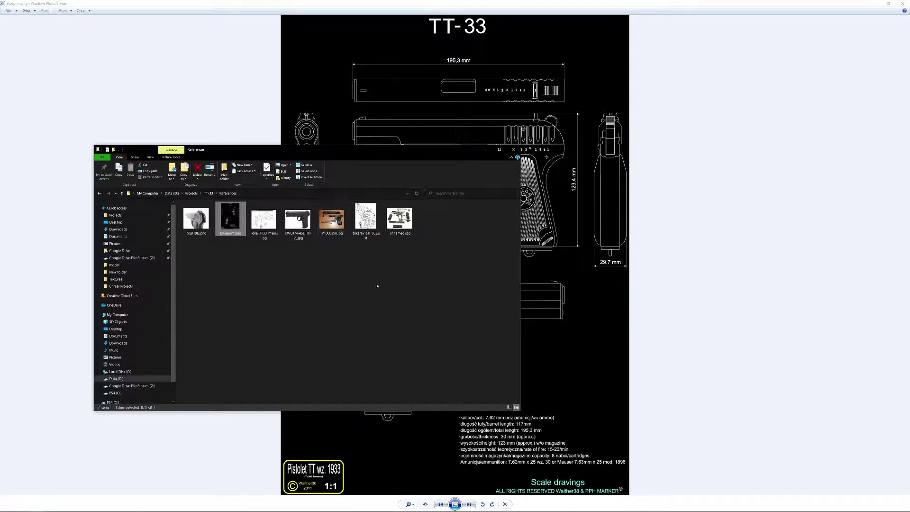
{"action": "double_click", "coordinate": [198, 226]}
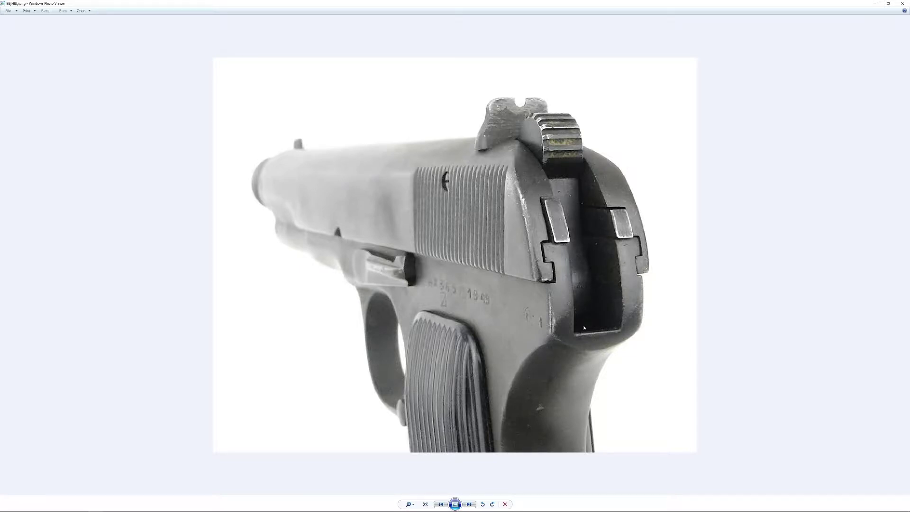
{"action": "left_click", "coordinate": [902, 3]}
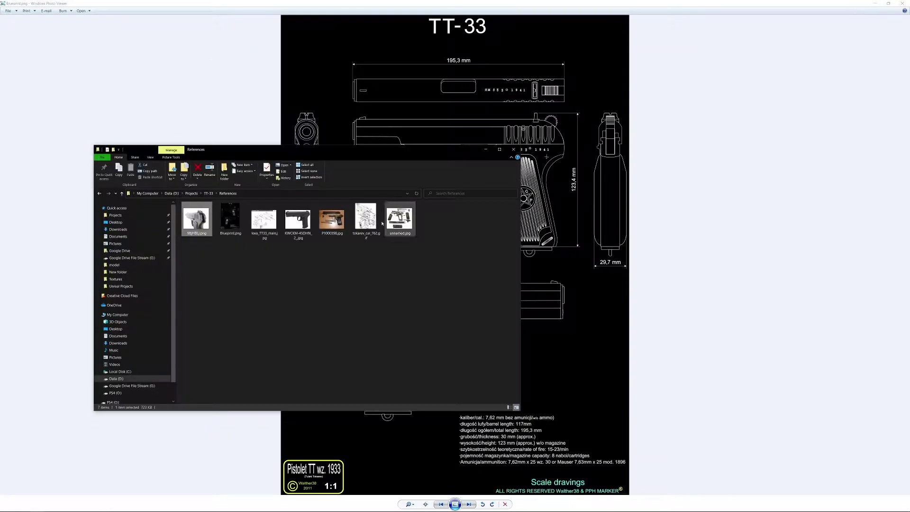
{"action": "left_click", "coordinate": [233, 226]}
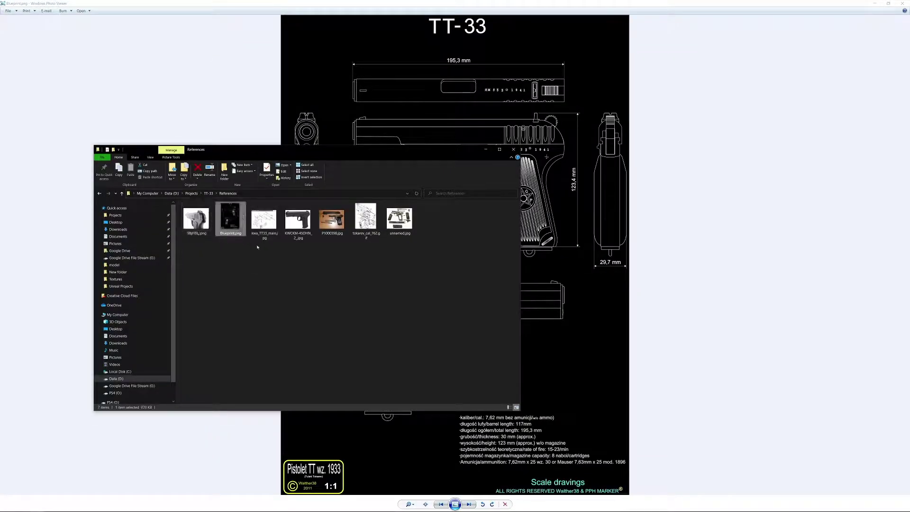
Step: Examine the two exploded parts diagrams, kwa_TT33_main.jpg and the Tokarev GIF, in the References folder
{"action": "left_click", "coordinate": [262, 227]}
{"action": "double_click", "coordinate": [261, 227]}
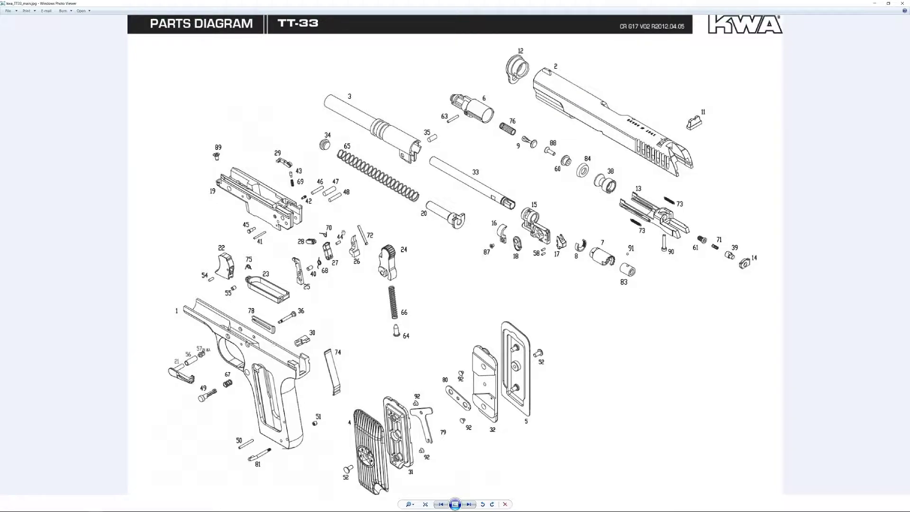
{"action": "left_click", "coordinate": [902, 4]}
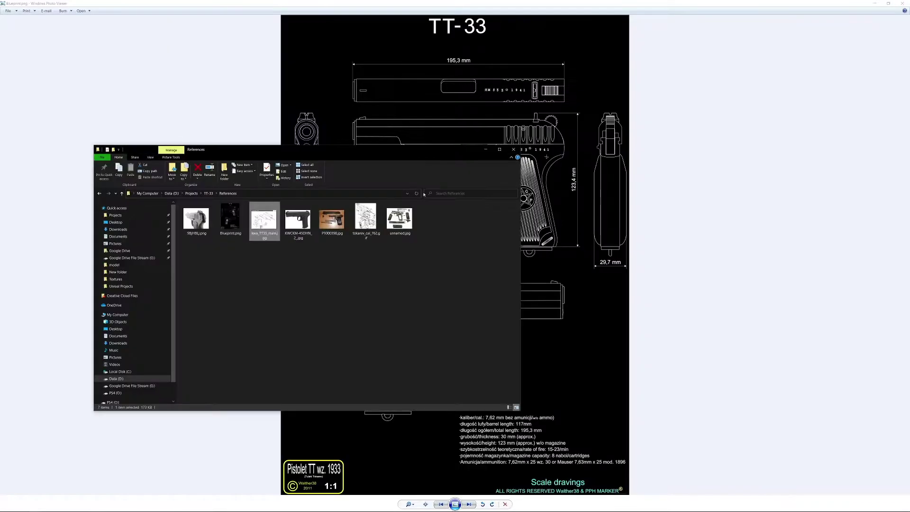
{"action": "double_click", "coordinate": [369, 218]}
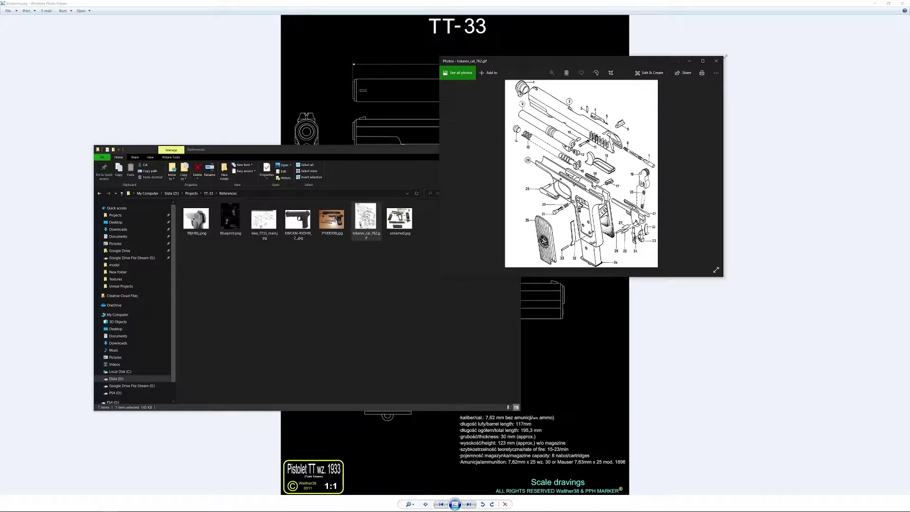
{"action": "left_click", "coordinate": [717, 61]}
Step: Examine the photo of the assembled black pistol, followed by the disassembled pistol on the wooden table
{"action": "double_click", "coordinate": [298, 219]}
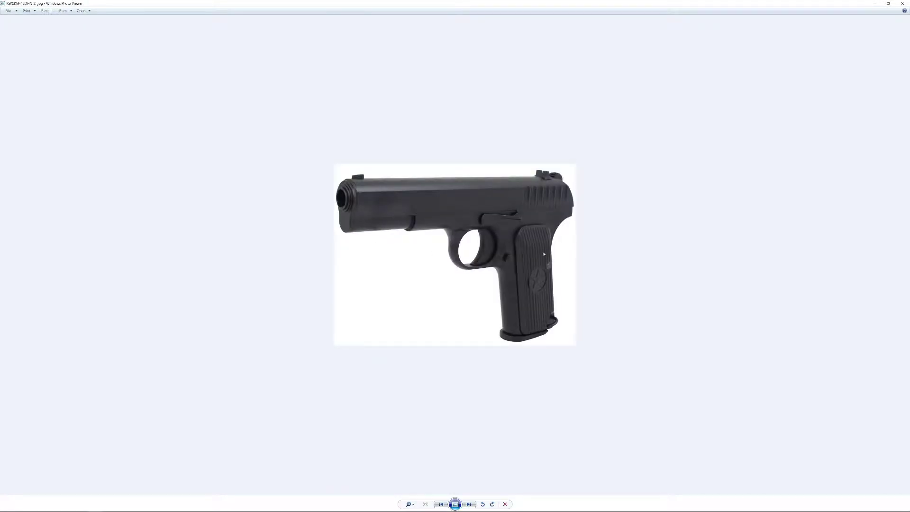
{"action": "scroll", "coordinate": [600, 231], "scroll_direction": "down", "scroll_amount": 1}
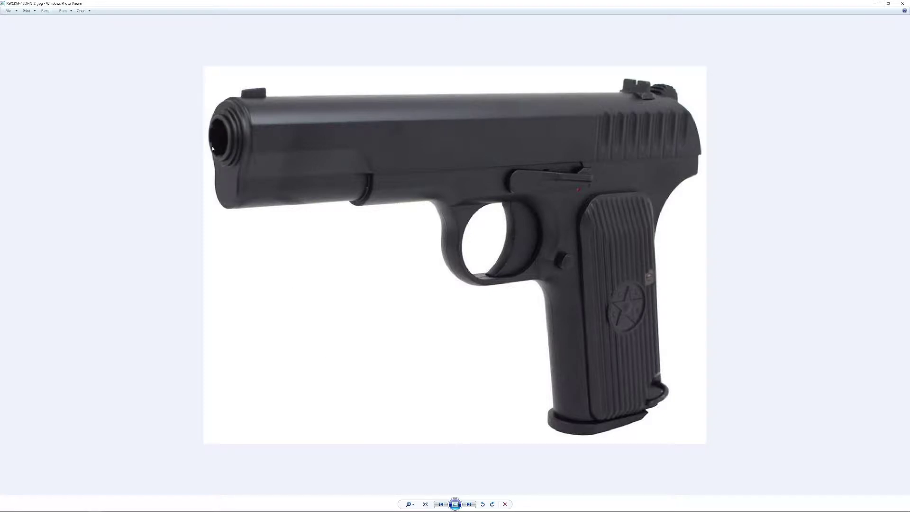
{"action": "left_click", "coordinate": [469, 505]}
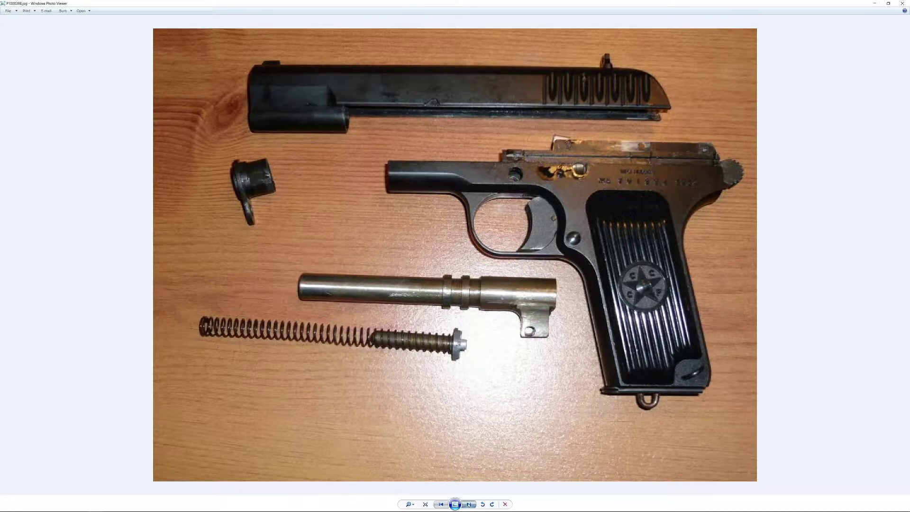
{"action": "left_click", "coordinate": [469, 505]}
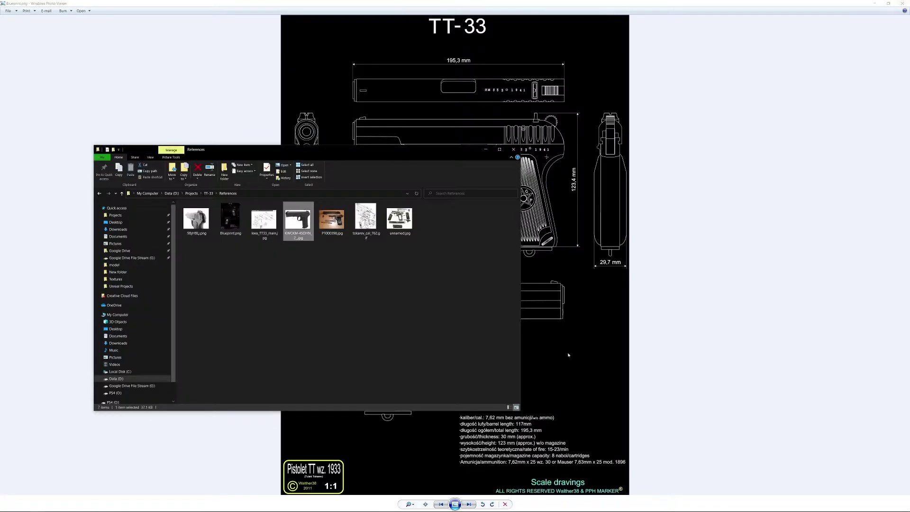
Step: Examine unnamed.jpg for the shapes of the frame, grips, slide, barrel and magazine
{"action": "double_click", "coordinate": [399, 218]}
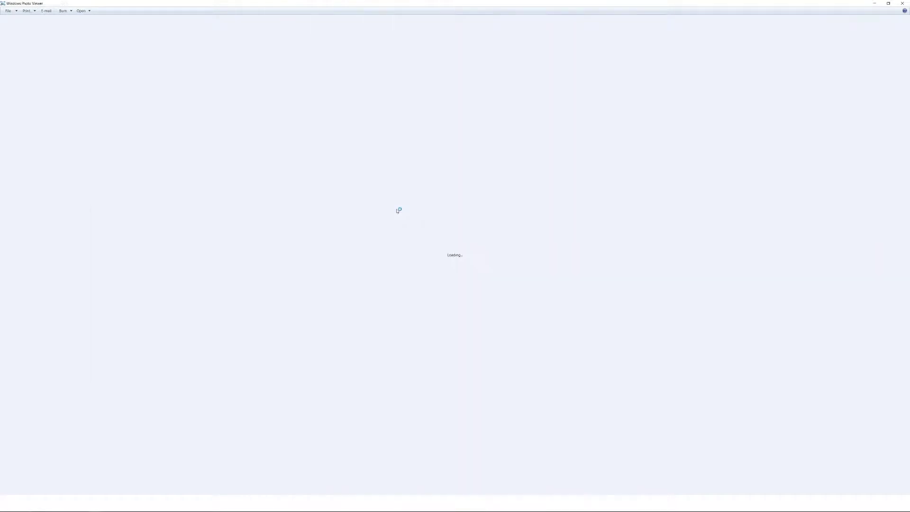
{"action": "scroll", "coordinate": [509, 265], "scroll_direction": "up", "scroll_amount": 1}
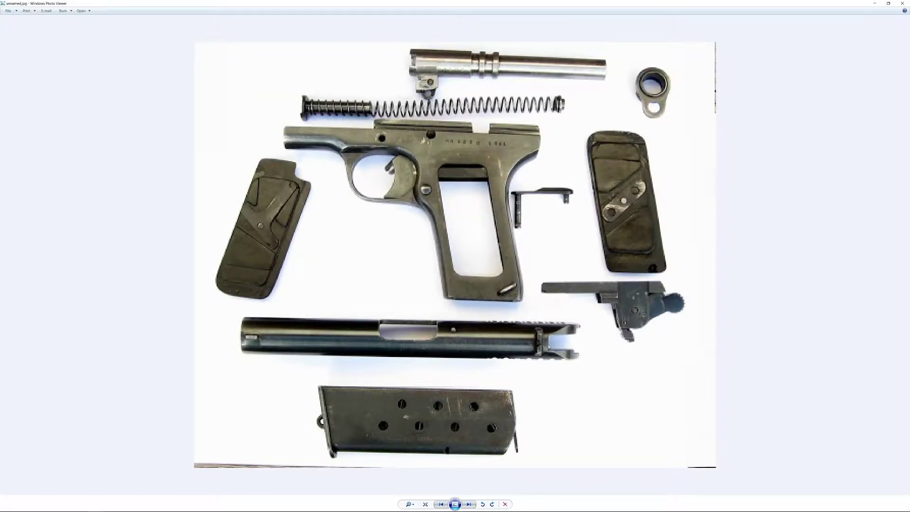
{"action": "left_click", "coordinate": [902, 3]}
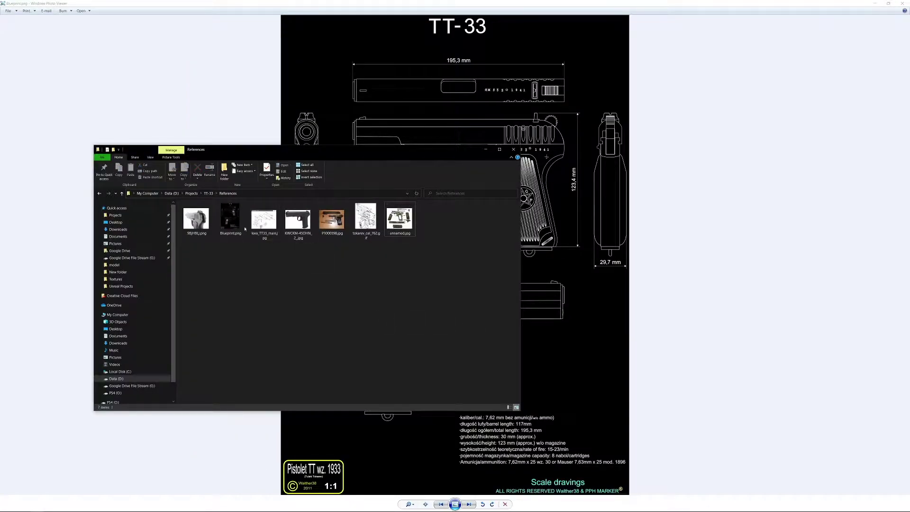
Step: Open Blueprint.png and examine its side, top, front and rear views together with the dimensions and specifications
{"action": "double_click", "coordinate": [230, 218]}
{"action": "scroll", "coordinate": [504, 168], "scroll_direction": "up", "scroll_amount": 5}
{"action": "left_click_drag", "start_coordinate": [491, 105], "coordinate": [481, 318]}
{"action": "left_click_drag", "start_coordinate": [300, 285], "coordinate": [297, 129]}
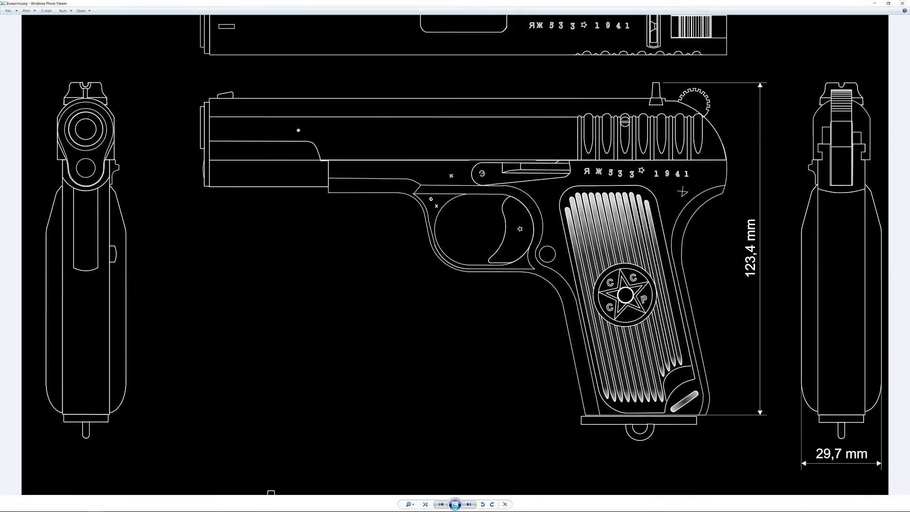
{"action": "left_click_drag", "start_coordinate": [383, 186], "coordinate": [372, 52]}
{"action": "left_click_drag", "start_coordinate": [351, 270], "coordinate": [345, 126]}
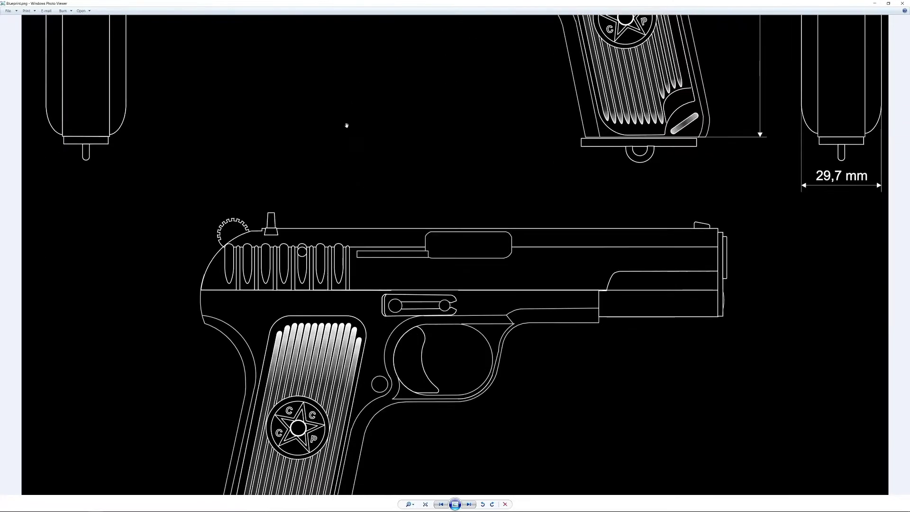
{"action": "scroll", "coordinate": [400, 232], "scroll_direction": "down", "scroll_amount": 3}
{"action": "left_click_drag", "start_coordinate": [431, 177], "coordinate": [430, 230]}
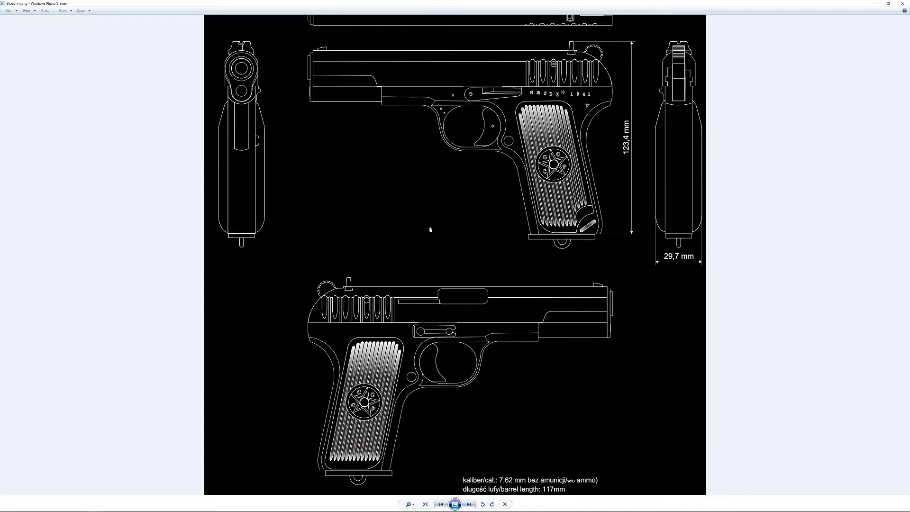
{"action": "left_click_drag", "start_coordinate": [412, 186], "coordinate": [415, 280]}
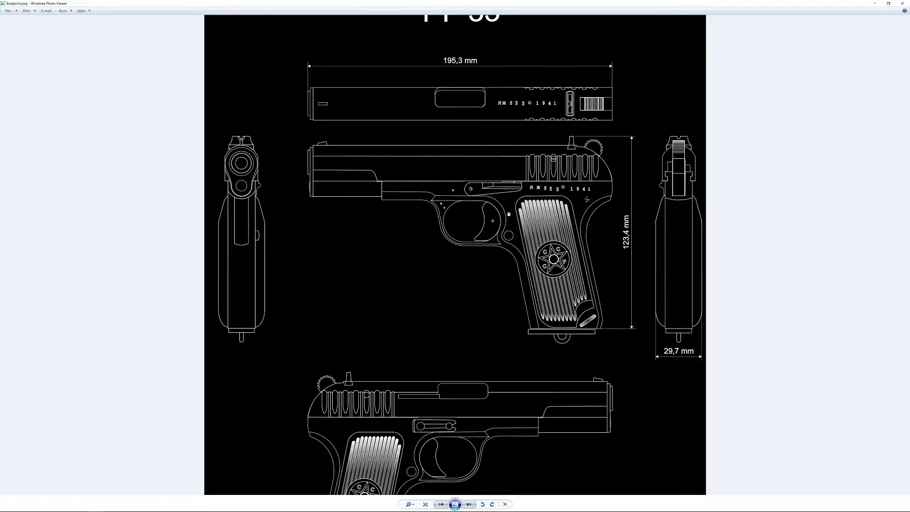
{"action": "scroll", "coordinate": [493, 231], "scroll_direction": "down", "scroll_amount": 1}
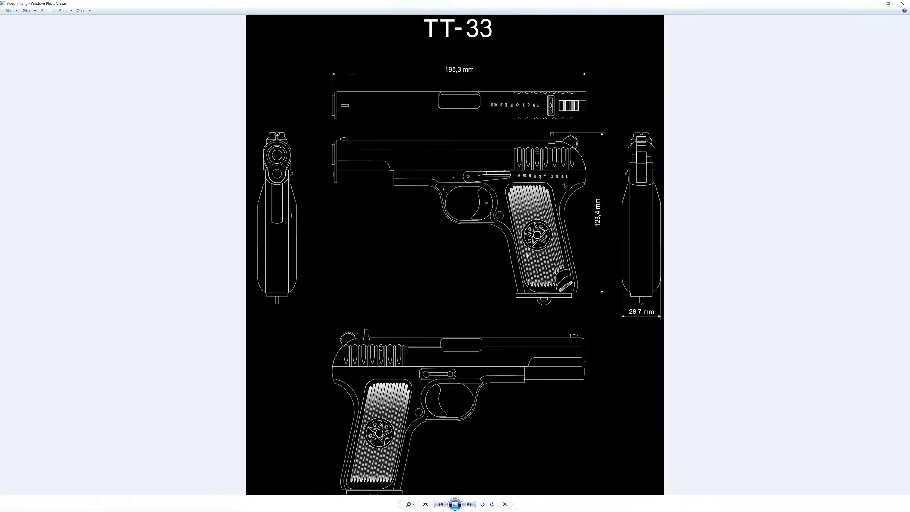
{"action": "left_click_drag", "start_coordinate": [512, 307], "coordinate": [505, 214]}
{"action": "scroll", "coordinate": [501, 395], "scroll_direction": "up", "scroll_amount": 2}
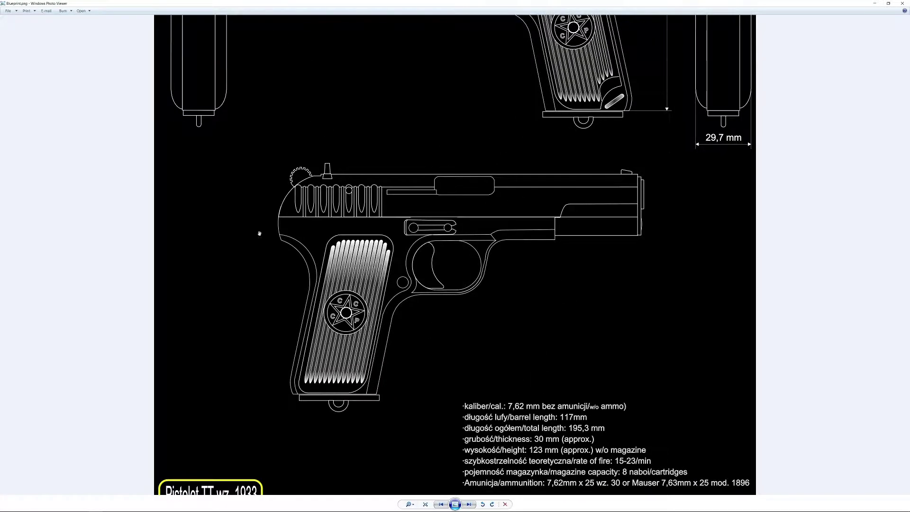
{"action": "left_click_drag", "start_coordinate": [409, 135], "coordinate": [415, 387]}
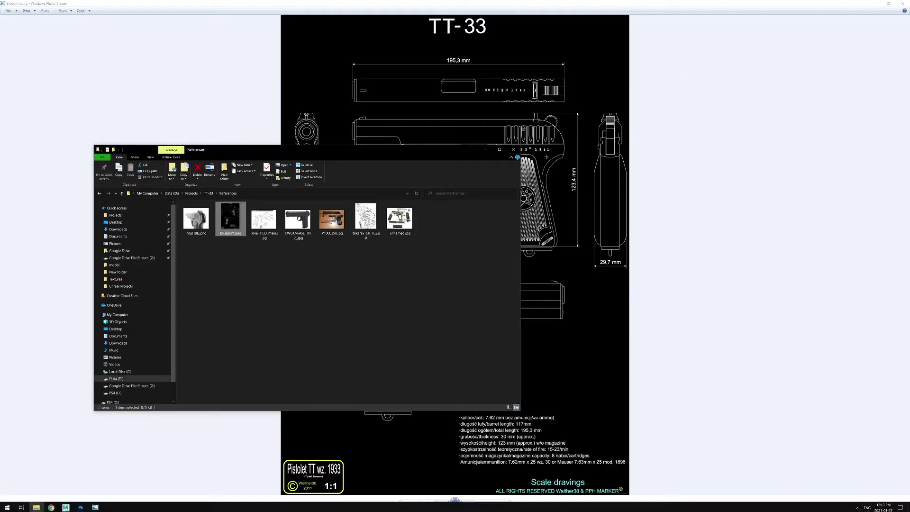
Step: Close the blueprint image, switch to Maya with the folder window out of the way, and maximize the top view
{"action": "left_click", "coordinate": [902, 3]}
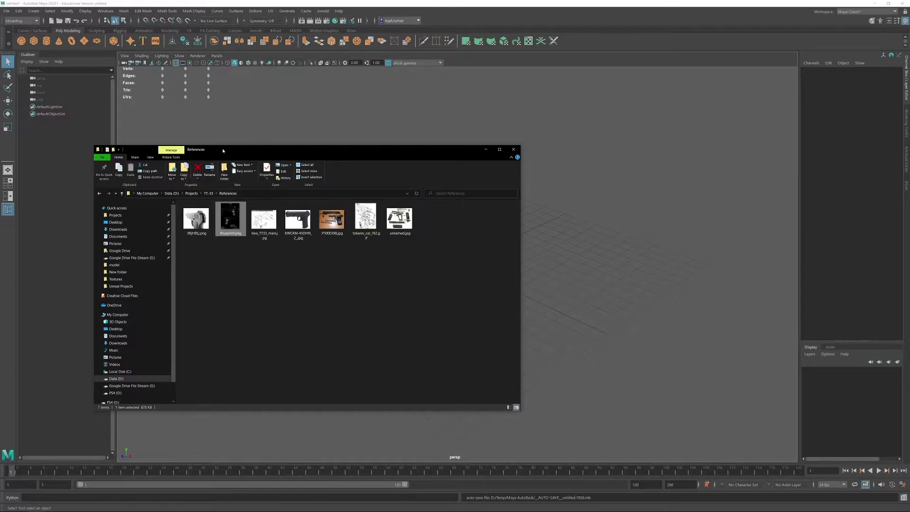
{"action": "left_click_drag", "start_coordinate": [223, 151], "coordinate": [909, 88]}
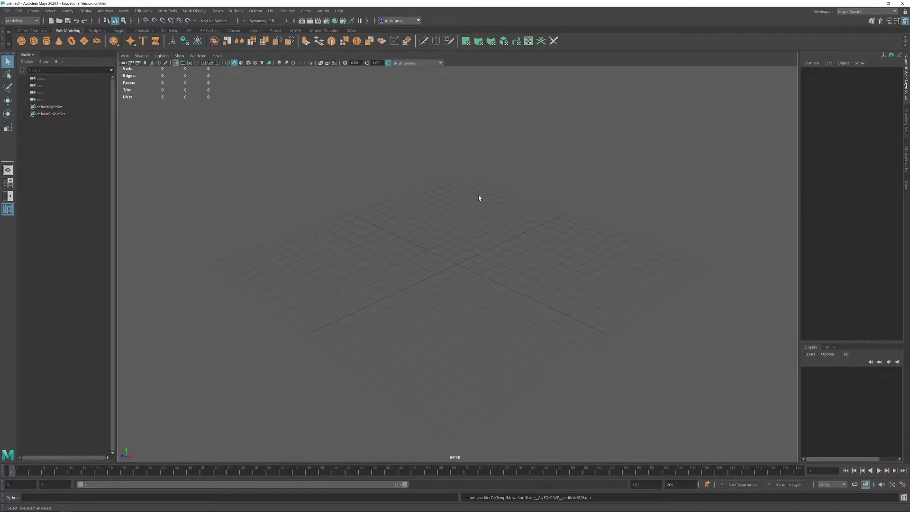
{"action": "key", "text": "space"}
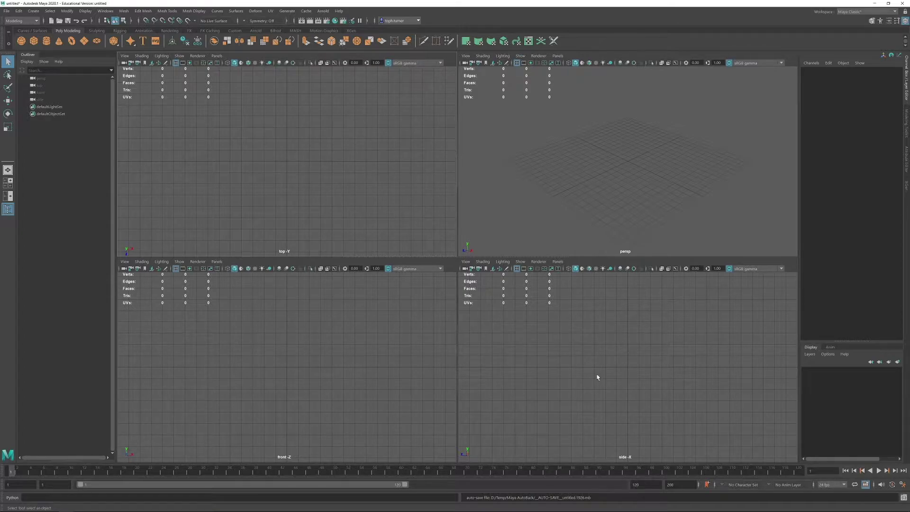
{"action": "key", "text": "space"}
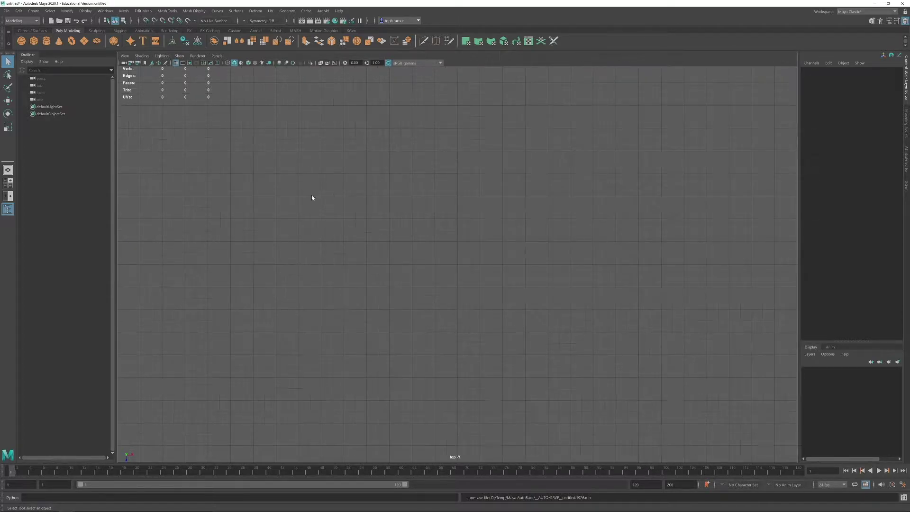
Step: Import Blueprint.png from the TT-33 References folder as an image plane in the top view
{"action": "left_click", "coordinate": [124, 56]}
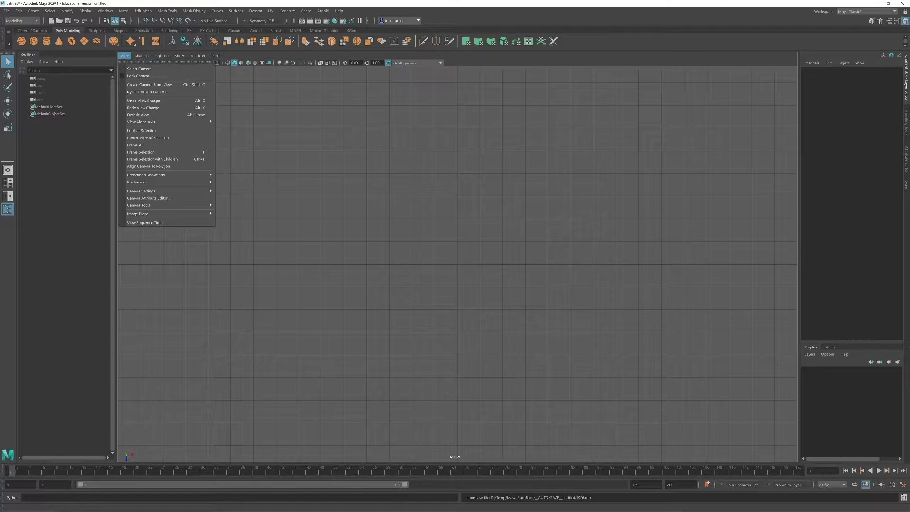
{"action": "mouse_move", "coordinate": [166, 214]}
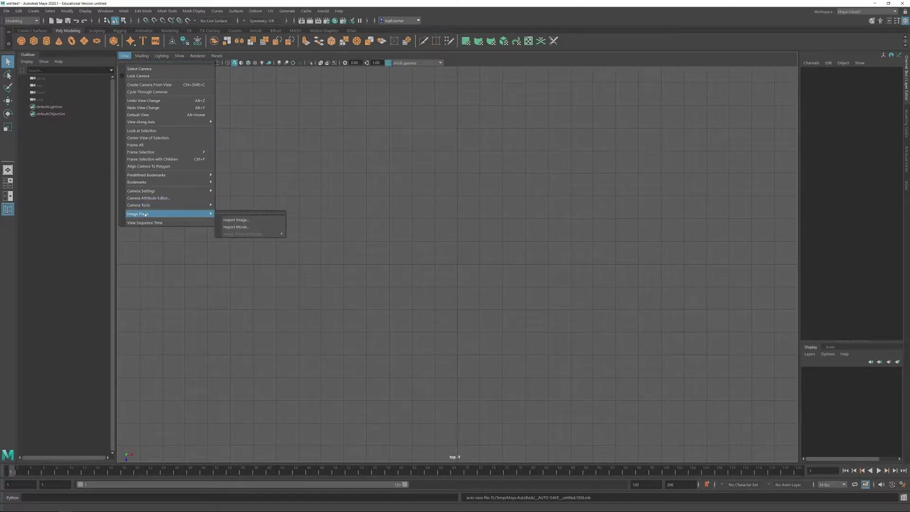
{"action": "left_click", "coordinate": [244, 221]}
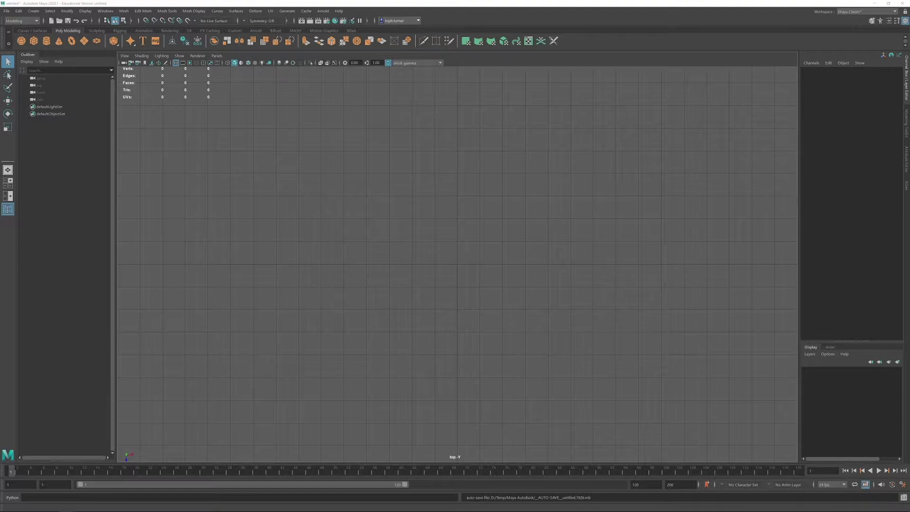
{"action": "left_click_drag", "start_coordinate": [186, 111], "coordinate": [316, 121]}
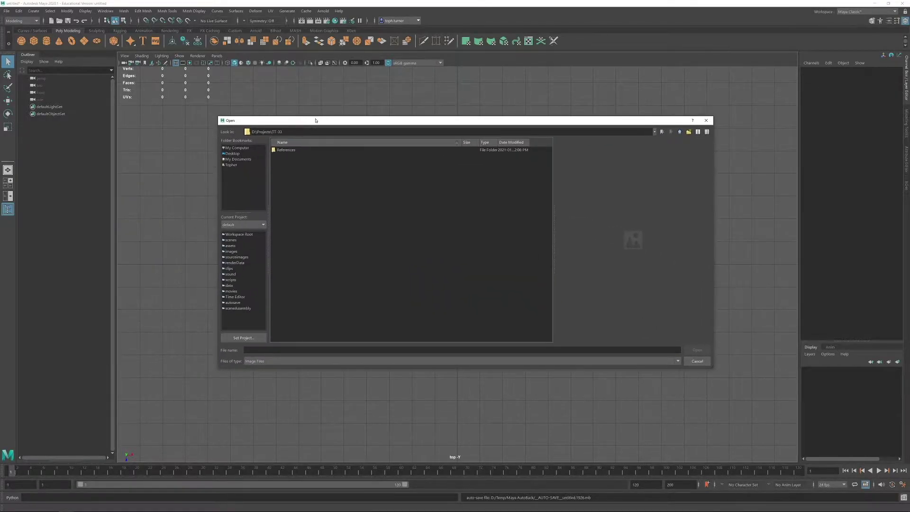
{"action": "double_click", "coordinate": [288, 150]}
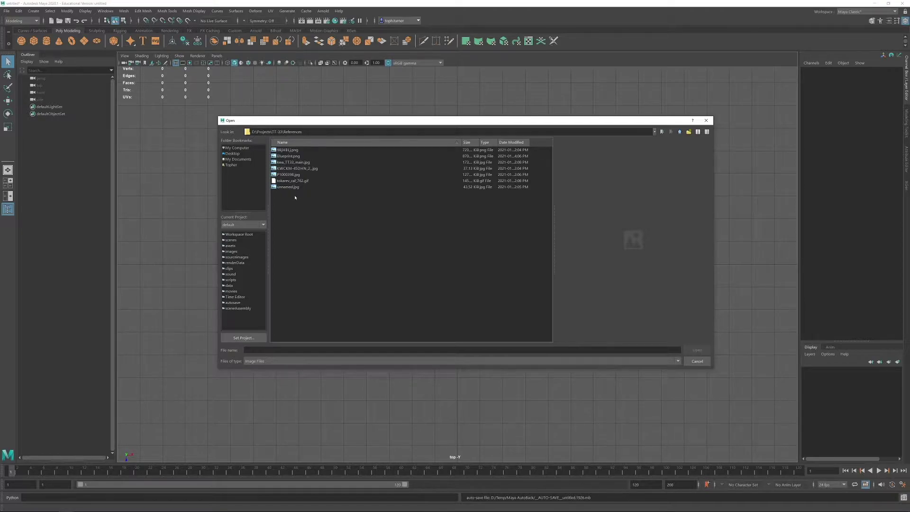
{"action": "left_click", "coordinate": [288, 156]}
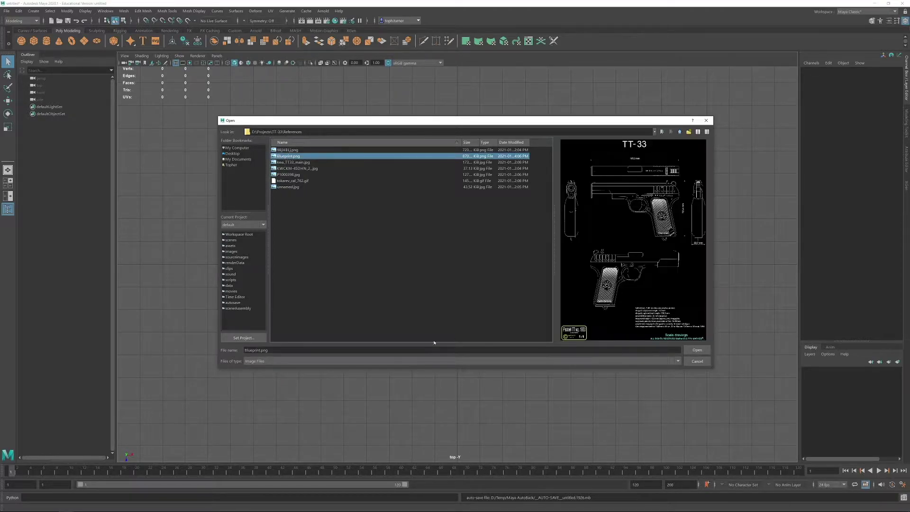
{"action": "left_click", "coordinate": [696, 349]}
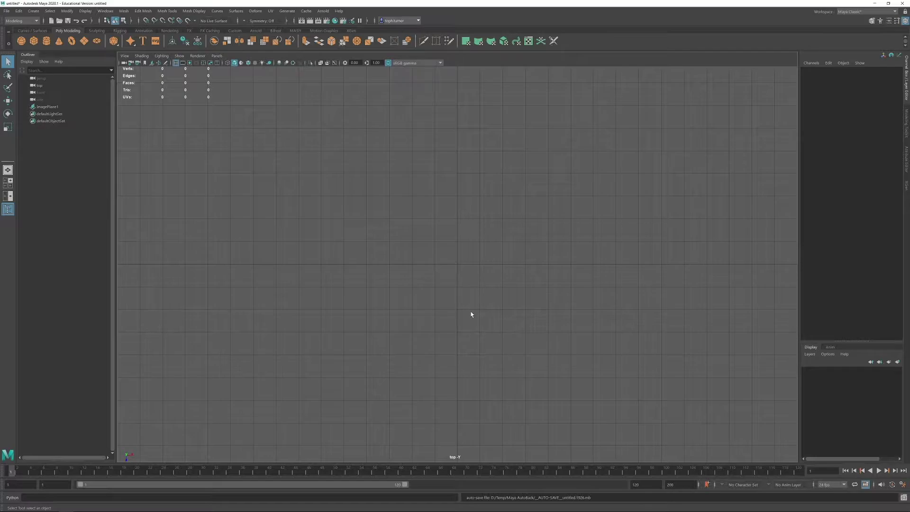
Step: Rotate the blueprint image plane in the top view to Rotate Y -90, standing the pistol's slide drawing lengthwise along the Z axis
{"action": "scroll", "coordinate": [484, 300], "scroll_direction": "down", "scroll_amount": 10}
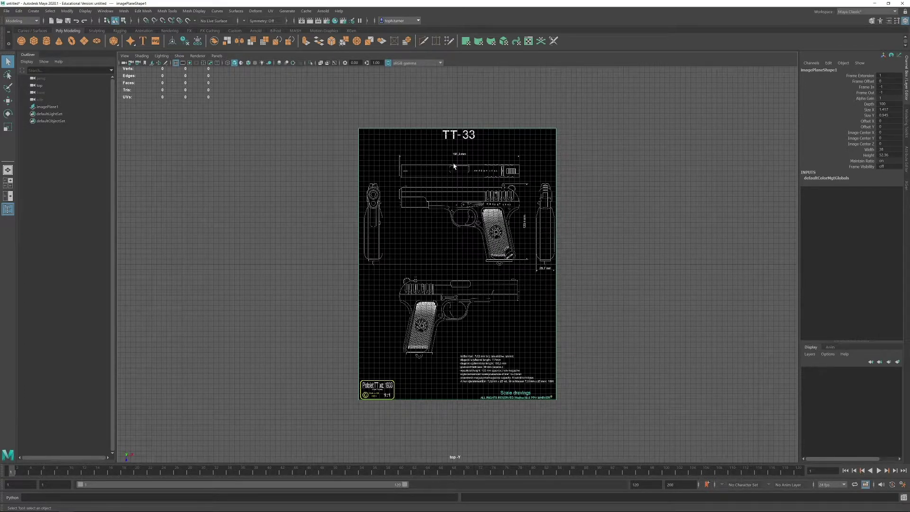
{"action": "left_click", "coordinate": [68, 107]}
{"action": "key", "text": "e"}
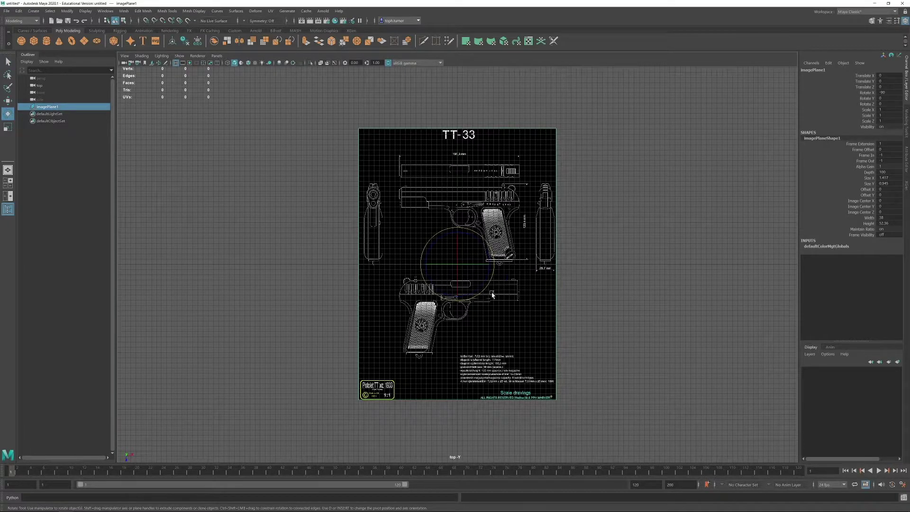
{"action": "right_click_drag", "start_coordinate": [424, 228], "coordinate": [555, 238], "text": "alt"}
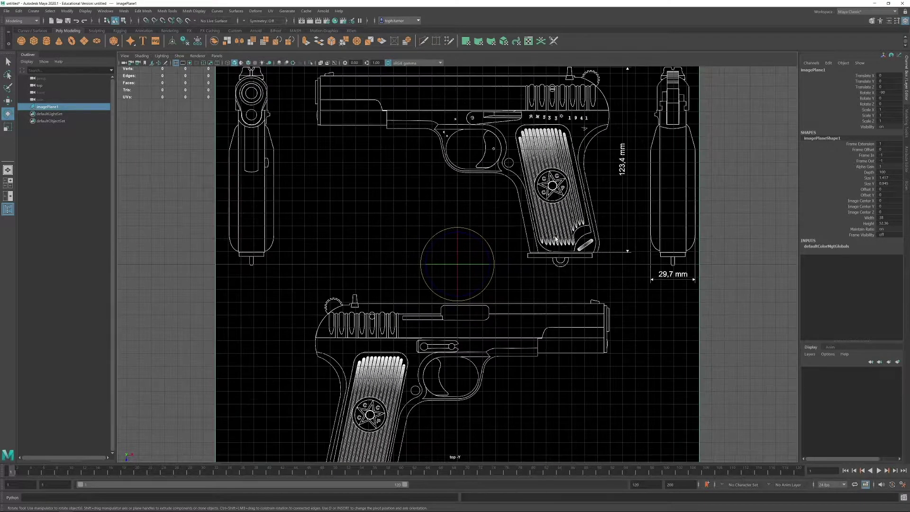
{"action": "scroll", "coordinate": [556, 239], "scroll_direction": "up", "scroll_amount": 2}
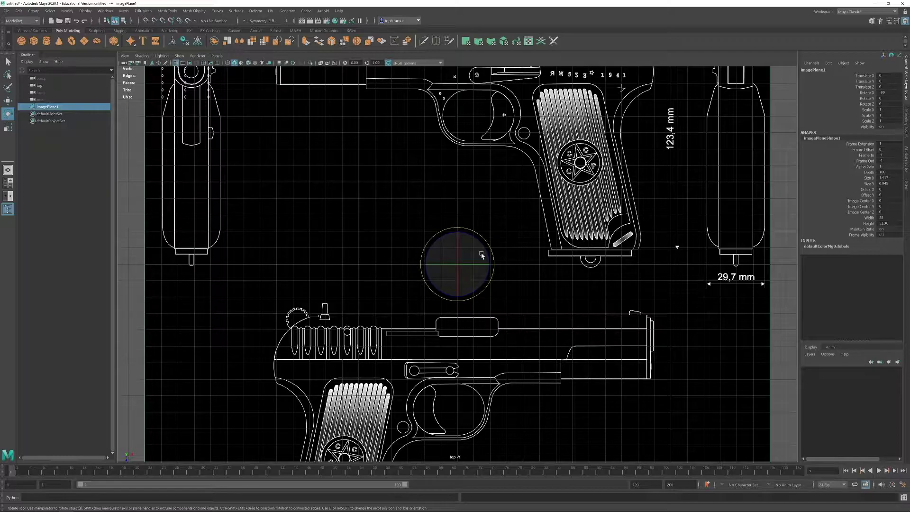
{"action": "scroll", "coordinate": [522, 284], "scroll_direction": "down", "scroll_amount": 3}
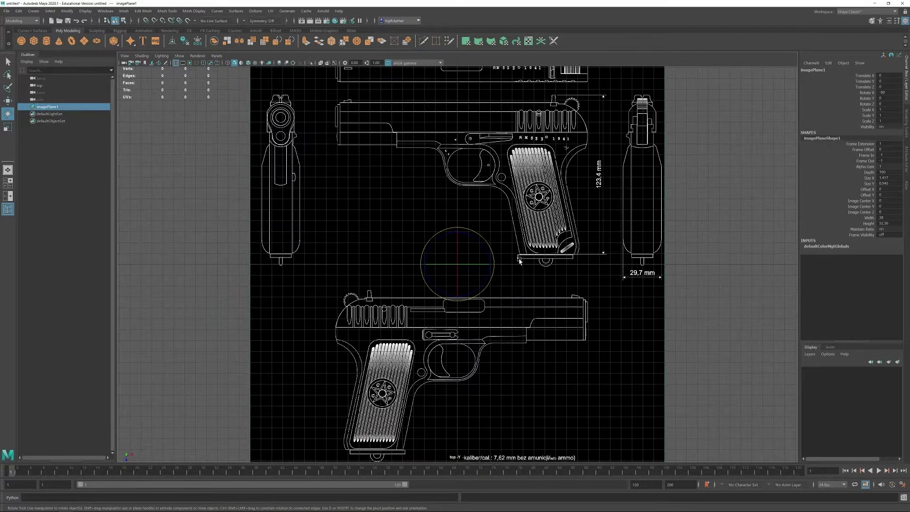
{"action": "scroll", "coordinate": [520, 261], "scroll_direction": "down", "scroll_amount": 2}
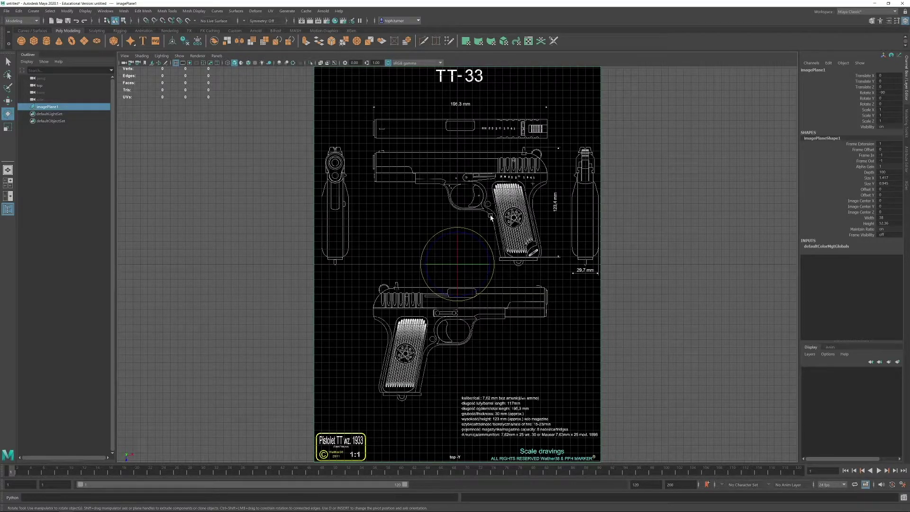
{"action": "left_click_drag", "start_coordinate": [474, 238], "coordinate": [502, 258]}
{"action": "key", "text": "ctrl+z"}
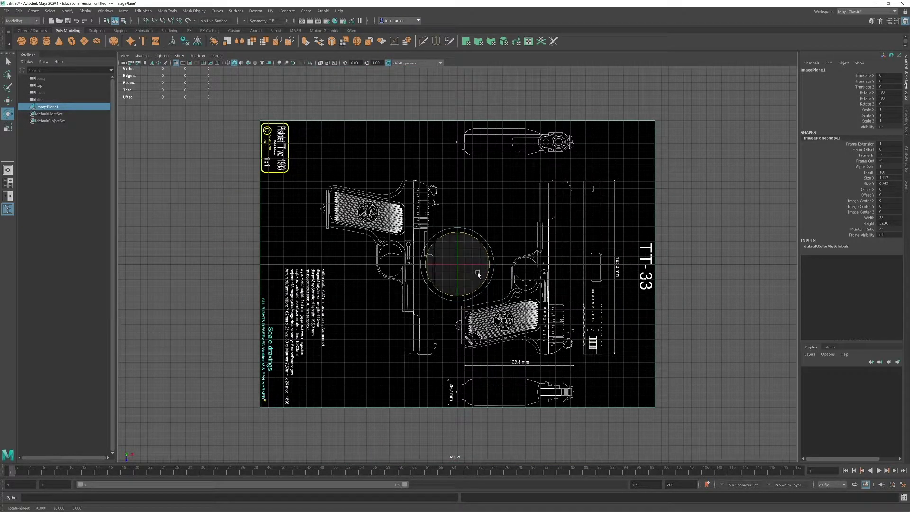
Step: Move the image plane along X to about -17.95, centring the slide's top-view drawing on the grid's vertical centre line
{"action": "key", "text": "w"}
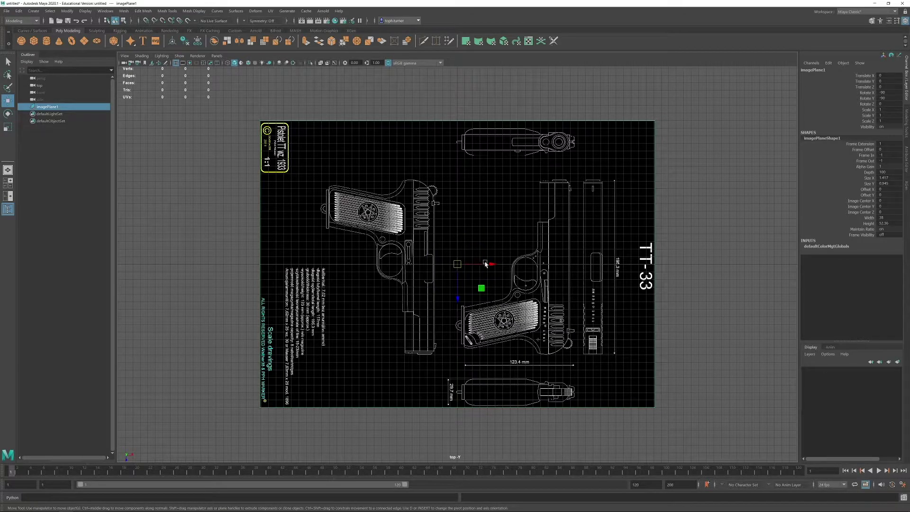
{"action": "left_click_drag", "start_coordinate": [480, 267], "coordinate": [351, 292]}
{"action": "right_click_drag", "start_coordinate": [405, 205], "coordinate": [534, 369], "text": "alt"}
{"action": "middle_click_drag", "start_coordinate": [478, 192], "coordinate": [412, 339], "text": "alt"}
{"action": "right_click_drag", "start_coordinate": [412, 339], "coordinate": [576, 479], "text": "alt"}
{"action": "middle_click_drag", "start_coordinate": [327, 185], "coordinate": [487, 220], "text": "alt"}
{"action": "right_click_drag", "start_coordinate": [487, 219], "coordinate": [480, 286], "text": "alt"}
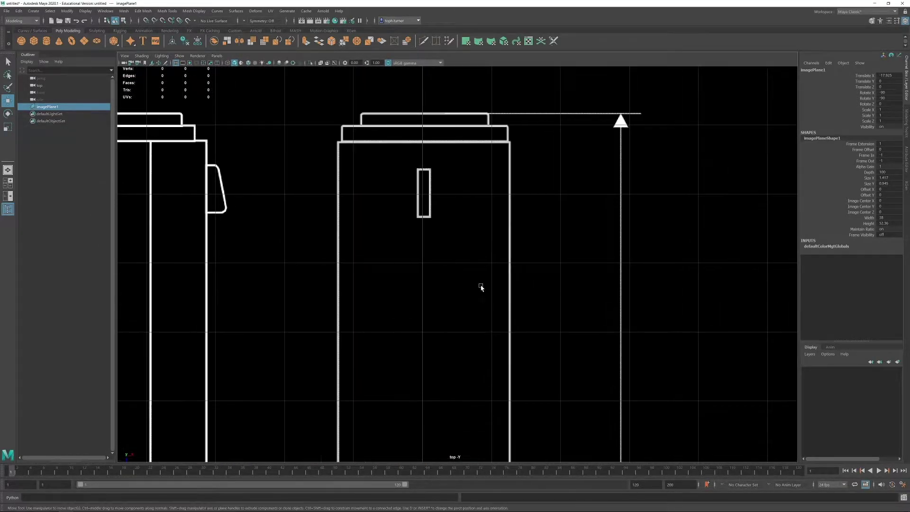
{"action": "middle_click_drag", "start_coordinate": [492, 197], "coordinate": [491, 197]}
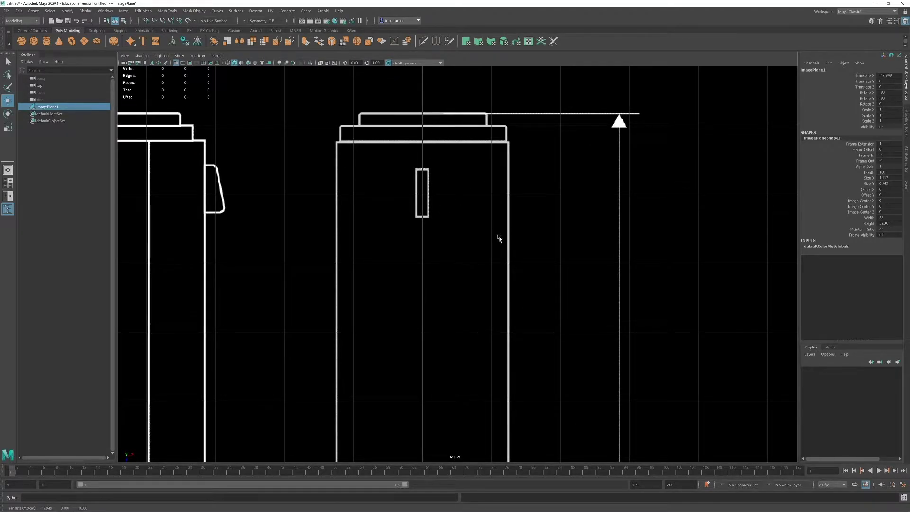
Step: Move the image plane along Z to about -11.9, aligning the rear edge of the slide's top-view drawing with a horizontal grid line
{"action": "right_click_drag", "start_coordinate": [510, 265], "coordinate": [449, 183], "text": "alt"}
{"action": "middle_click_drag", "start_coordinate": [497, 335], "coordinate": [499, 153], "text": "alt"}
{"action": "middle_click_drag", "start_coordinate": [498, 378], "coordinate": [496, 231], "text": "alt"}
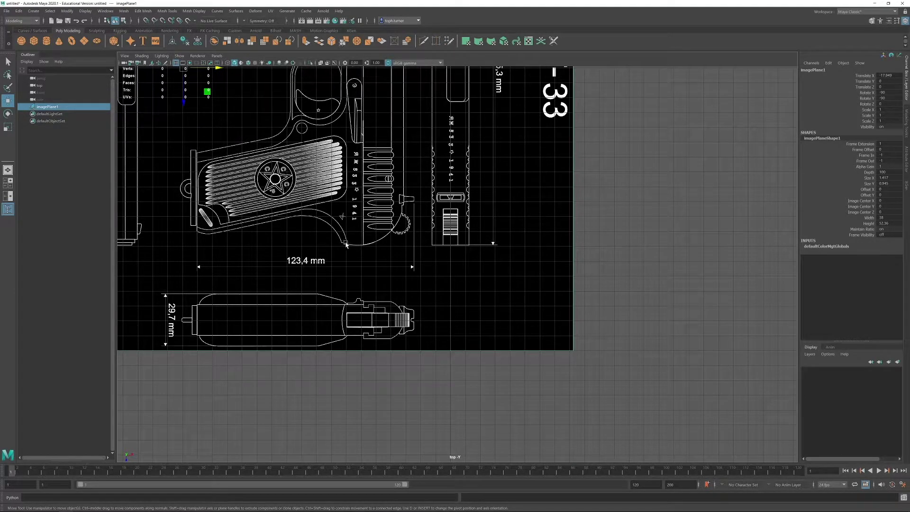
{"action": "scroll", "coordinate": [540, 301], "scroll_direction": "down", "scroll_amount": 5}
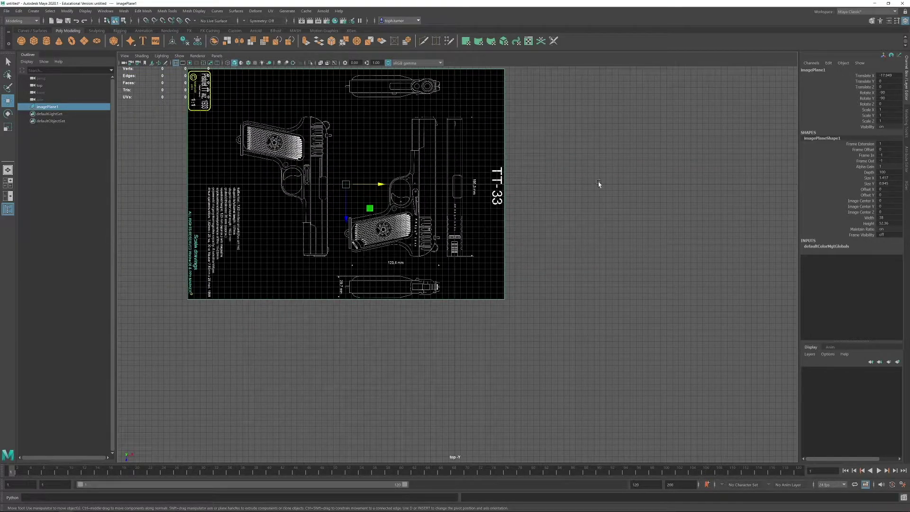
{"action": "middle_click_drag", "start_coordinate": [511, 196], "coordinate": [508, 325], "text": "alt"}
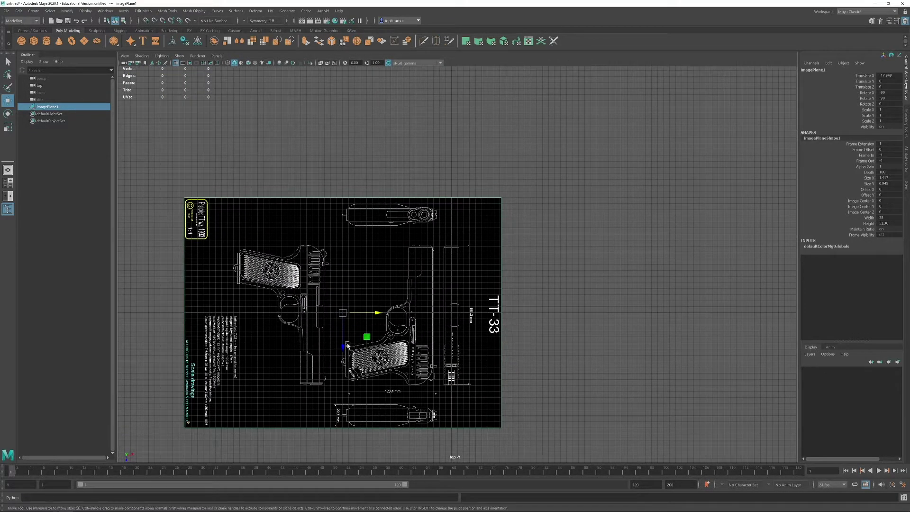
{"action": "left_click_drag", "start_coordinate": [345, 346], "coordinate": [340, 273]}
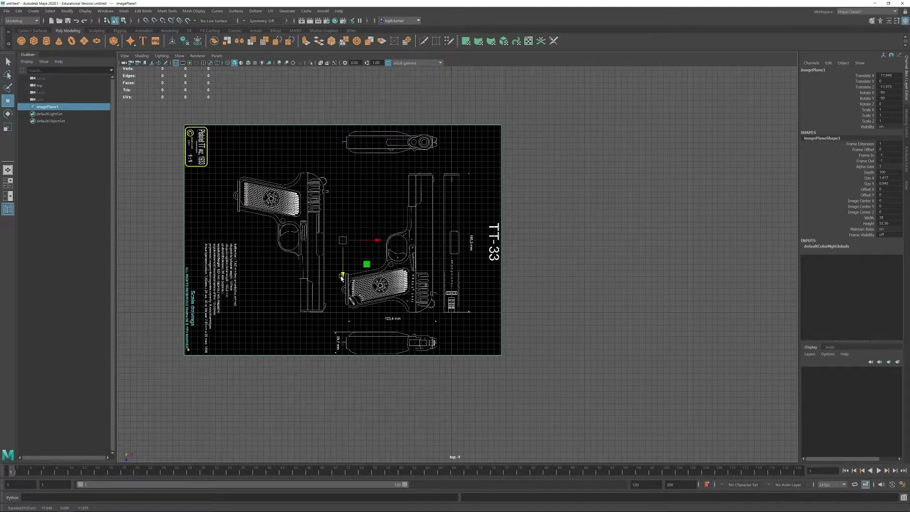
{"action": "scroll", "coordinate": [460, 308], "scroll_direction": "up", "scroll_amount": 6}
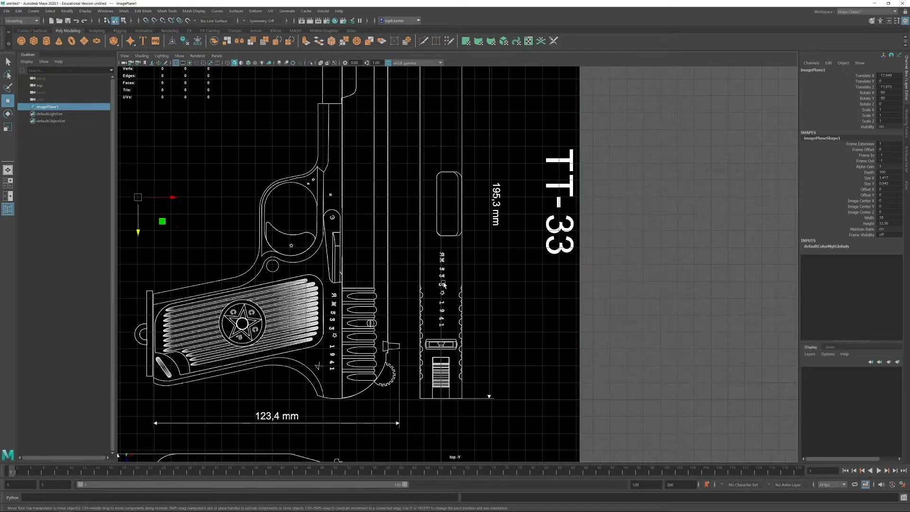
{"action": "middle_click_drag", "start_coordinate": [509, 326], "coordinate": [492, 178], "text": "alt"}
{"action": "scroll", "coordinate": [459, 303], "scroll_direction": "up", "scroll_amount": 6}
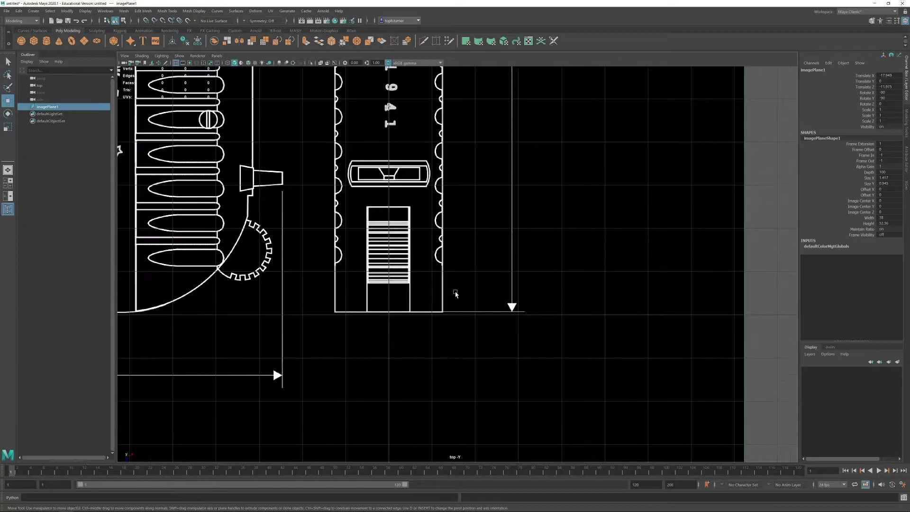
{"action": "middle_click_drag", "start_coordinate": [480, 209], "coordinate": [480, 211]}
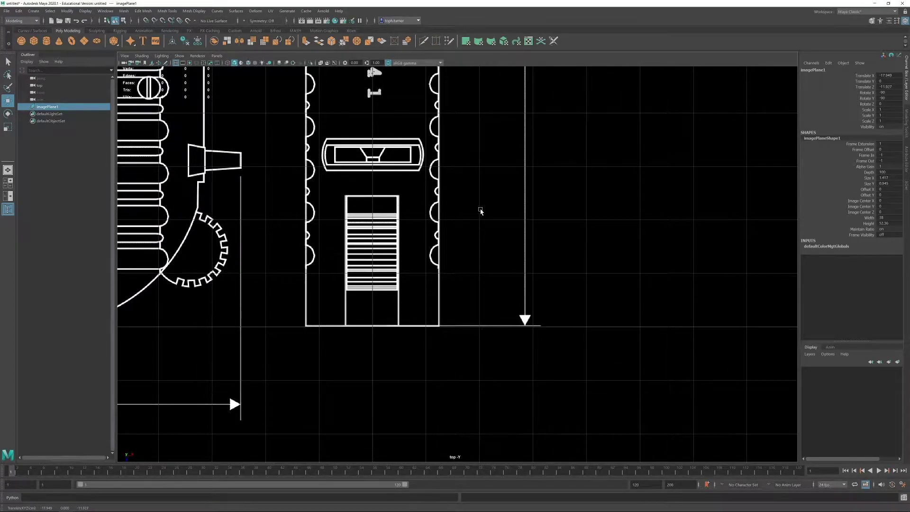
{"action": "scroll", "coordinate": [480, 211], "scroll_direction": "down", "scroll_amount": 6}
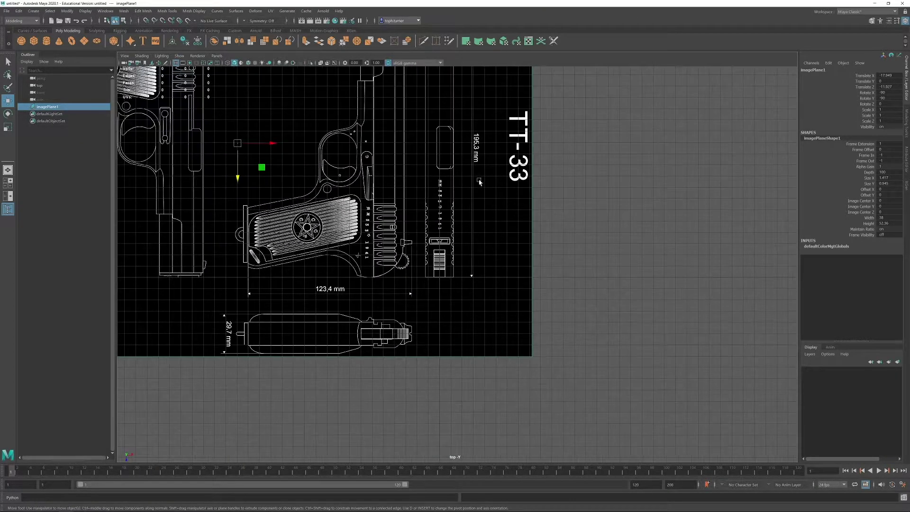
{"action": "scroll", "coordinate": [526, 296], "scroll_direction": "up", "scroll_amount": 2}
{"action": "scroll", "coordinate": [526, 296], "scroll_direction": "down", "scroll_amount": 3}
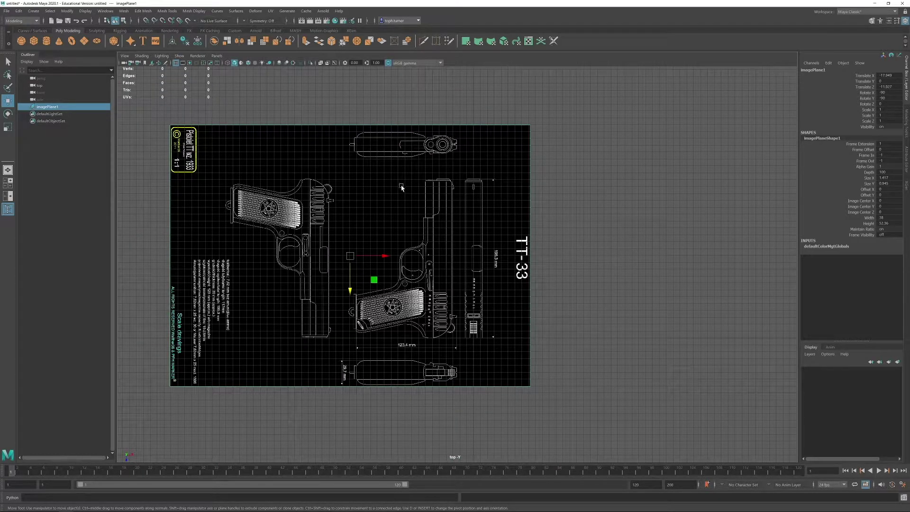
Step: In the perspective view, lower the image plane well below the grid, to Translate Y about -52.7
{"action": "key", "text": "space"}
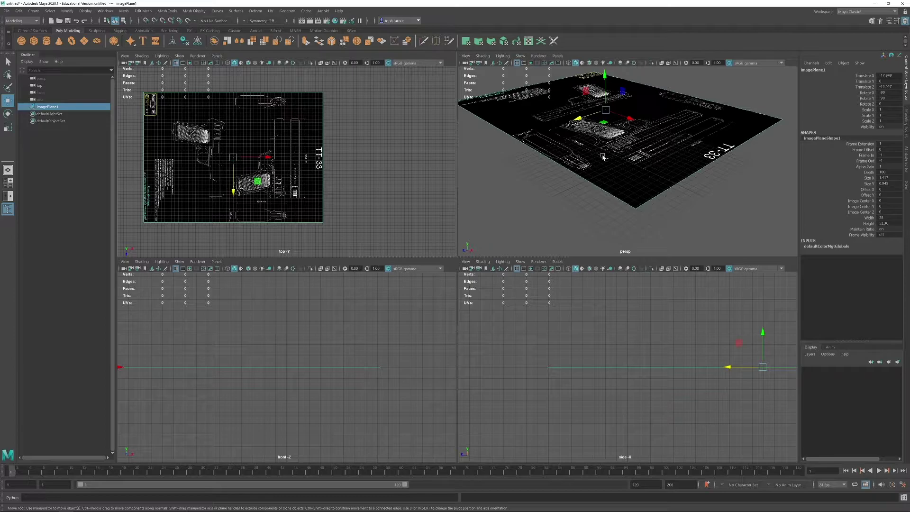
{"action": "key", "text": "space"}
{"action": "left_click_drag", "start_coordinate": [564, 224], "coordinate": [623, 237], "text": "alt"}
{"action": "right_click_drag", "start_coordinate": [624, 237], "coordinate": [337, 158], "text": "alt"}
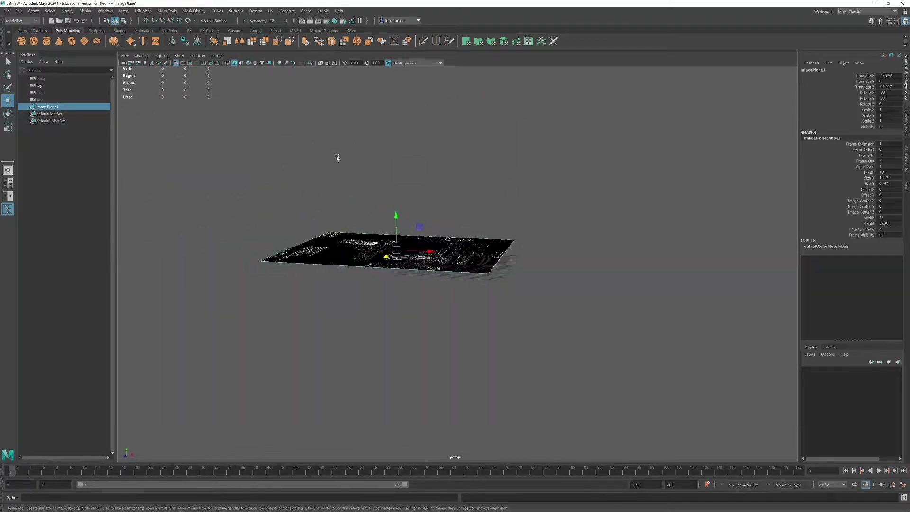
{"action": "left_click_drag", "start_coordinate": [337, 158], "coordinate": [379, 183], "text": "alt"}
{"action": "scroll", "coordinate": [474, 237], "scroll_direction": "up", "scroll_amount": 3}
{"action": "left_click_drag", "start_coordinate": [554, 258], "coordinate": [502, 264], "text": "alt"}
{"action": "middle_click_drag", "start_coordinate": [502, 263], "coordinate": [362, 280], "text": "alt"}
{"action": "scroll", "coordinate": [369, 282], "scroll_direction": "up", "scroll_amount": 3}
{"action": "left_click_drag", "start_coordinate": [369, 282], "coordinate": [389, 288], "text": "alt"}
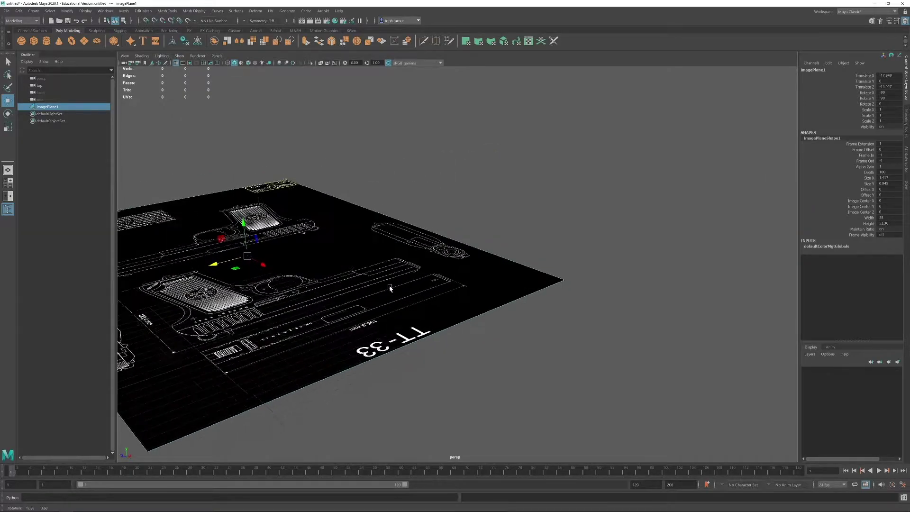
{"action": "middle_click_drag", "start_coordinate": [390, 287], "coordinate": [479, 272], "text": "alt"}
{"action": "right_click_drag", "start_coordinate": [480, 273], "coordinate": [238, 243], "text": "alt"}
{"action": "left_click_drag", "start_coordinate": [386, 222], "coordinate": [459, 246]}
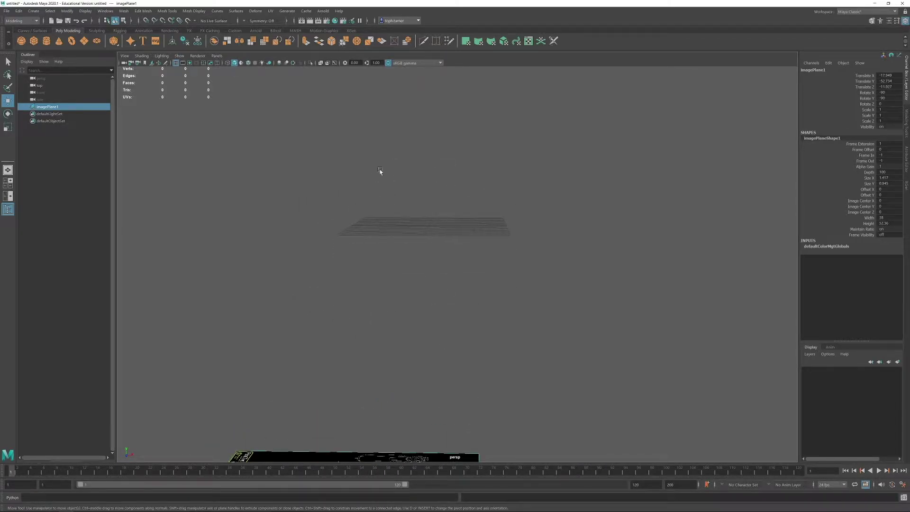
{"action": "left_click_drag", "start_coordinate": [534, 201], "coordinate": [481, 235], "text": "alt"}
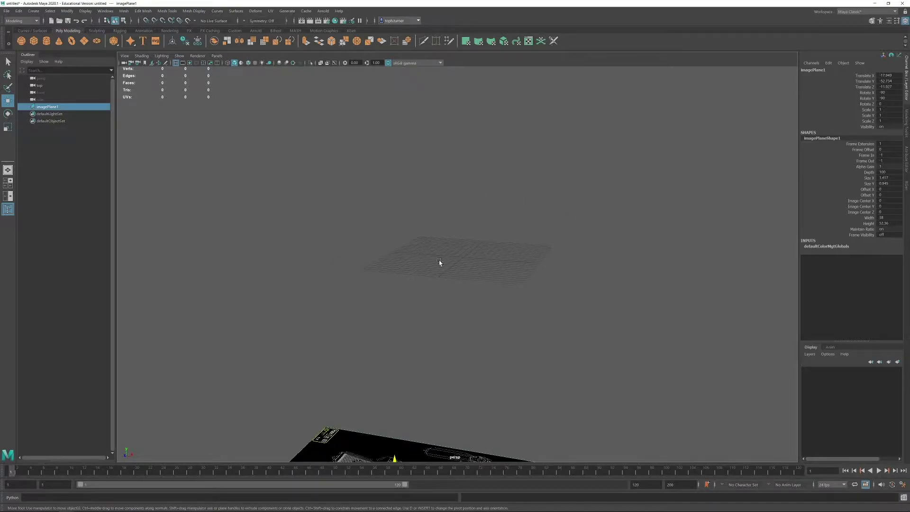
{"action": "left_click_drag", "start_coordinate": [418, 268], "coordinate": [465, 204], "text": "alt"}
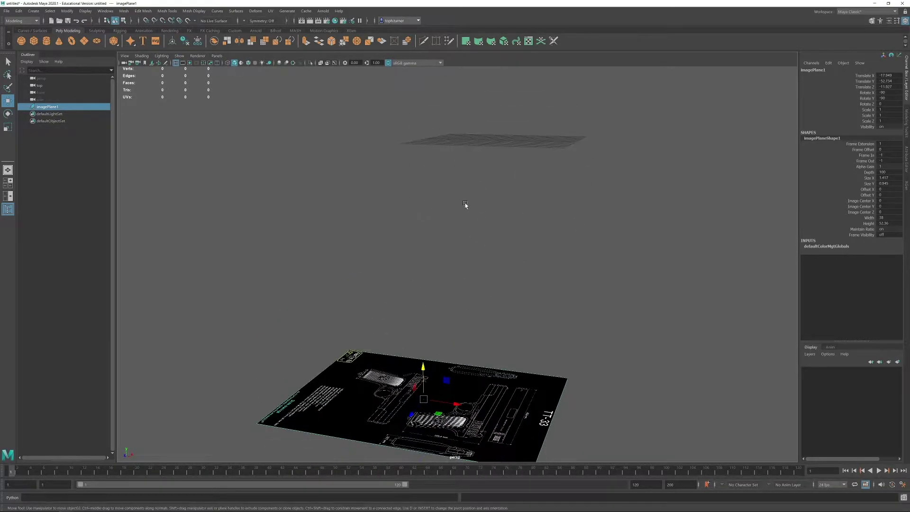
Step: Return to the four-view layout and hide the grid in the top view
{"action": "key", "text": "space"}
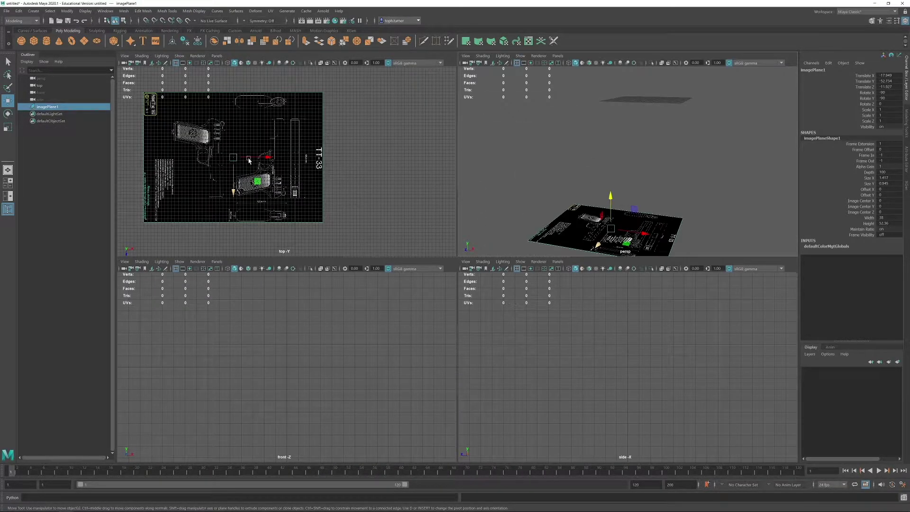
{"action": "right_click_drag", "start_coordinate": [202, 135], "coordinate": [334, 193], "text": "alt"}
{"action": "left_click", "coordinate": [175, 63]}
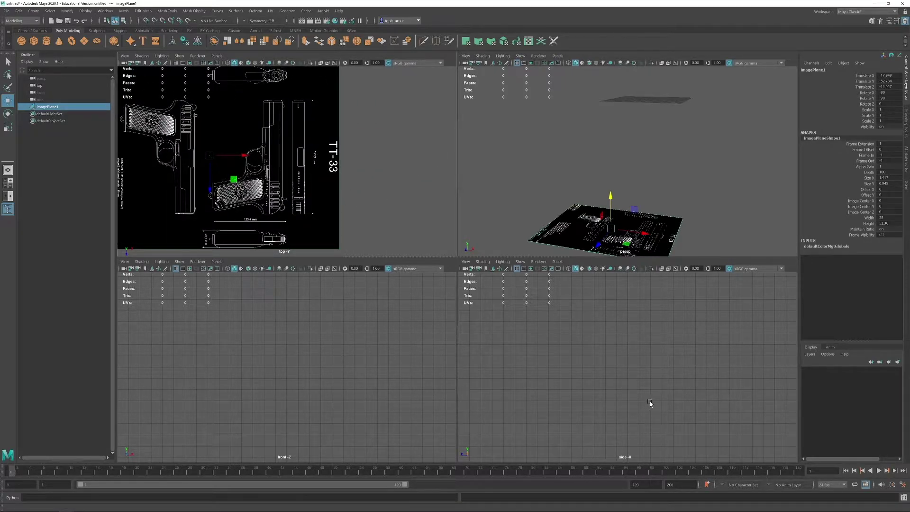
Step: Maximize the side view and import Blueprint.png from the TT-33 References folder as its image plane
{"action": "key", "text": "space"}
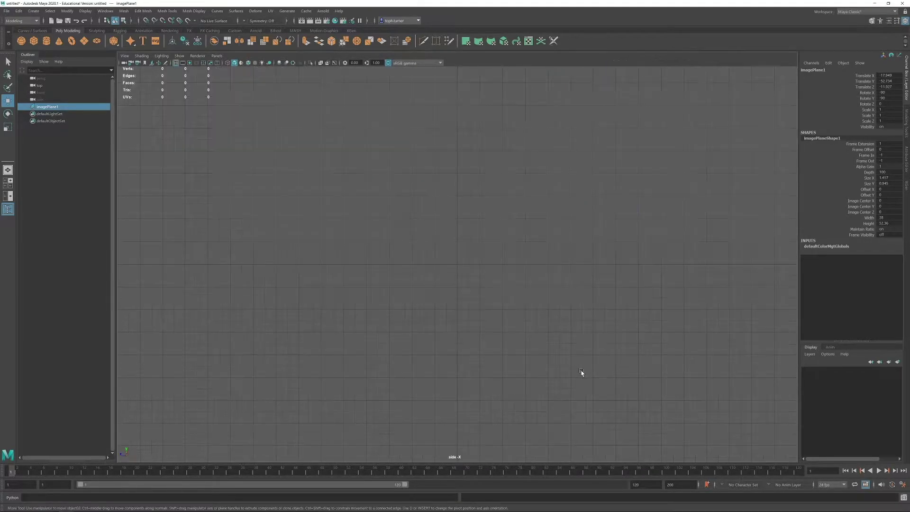
{"action": "left_click", "coordinate": [125, 56]}
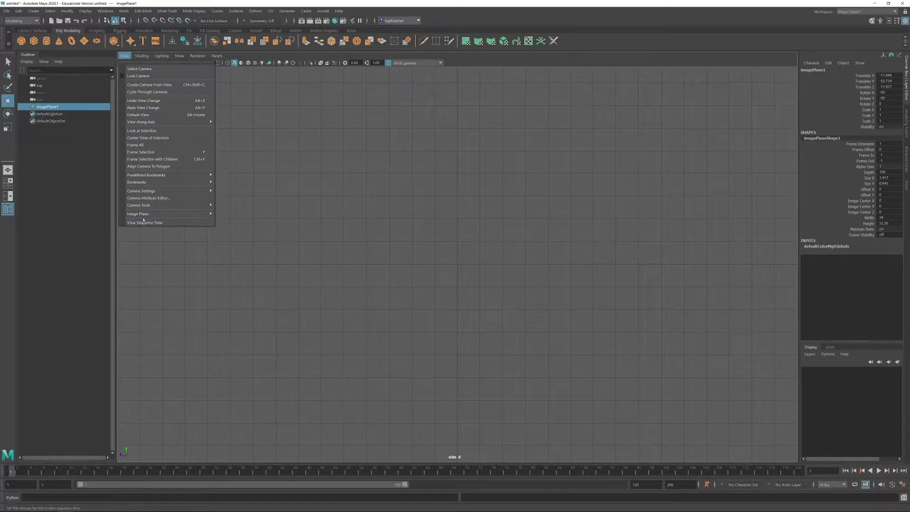
{"action": "mouse_move", "coordinate": [190, 218]}
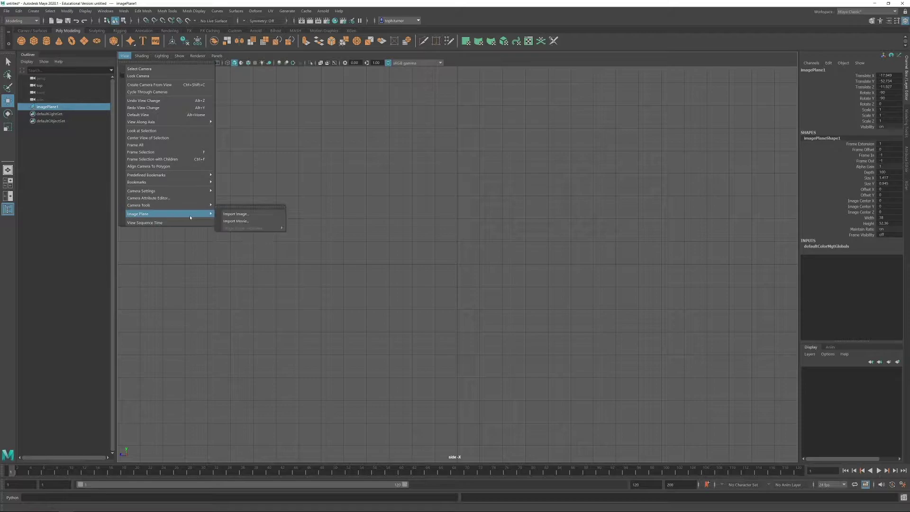
{"action": "left_click", "coordinate": [236, 214]}
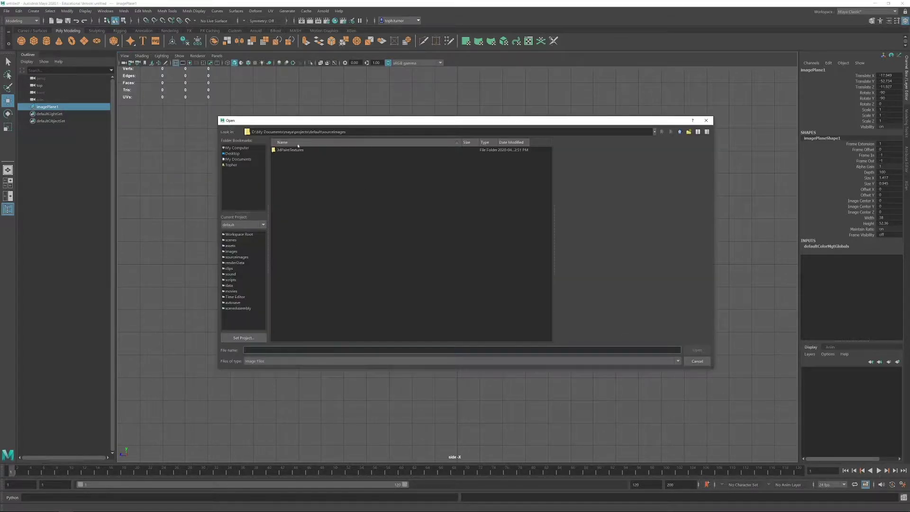
{"action": "left_click", "coordinate": [231, 155]}
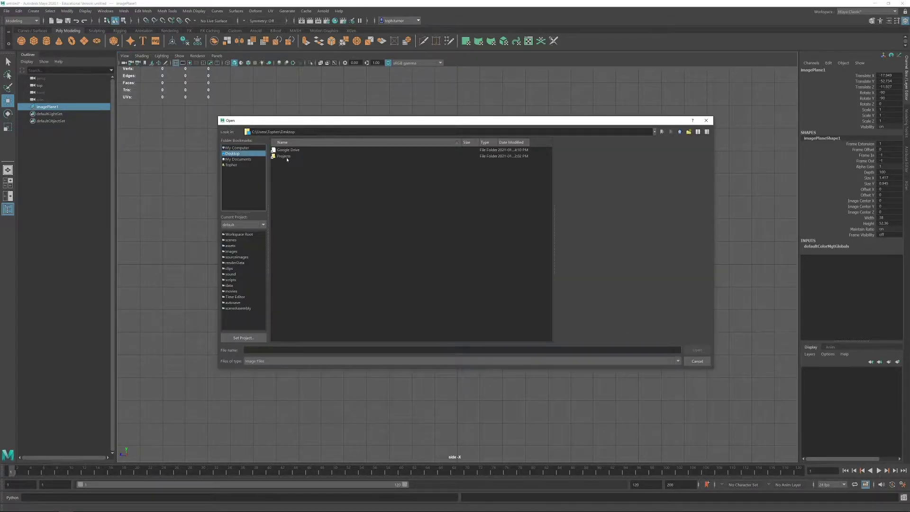
{"action": "double_click", "coordinate": [285, 157]}
{"action": "scroll", "coordinate": [346, 307], "scroll_direction": "down", "scroll_amount": 6}
{"action": "double_click", "coordinate": [280, 315]}
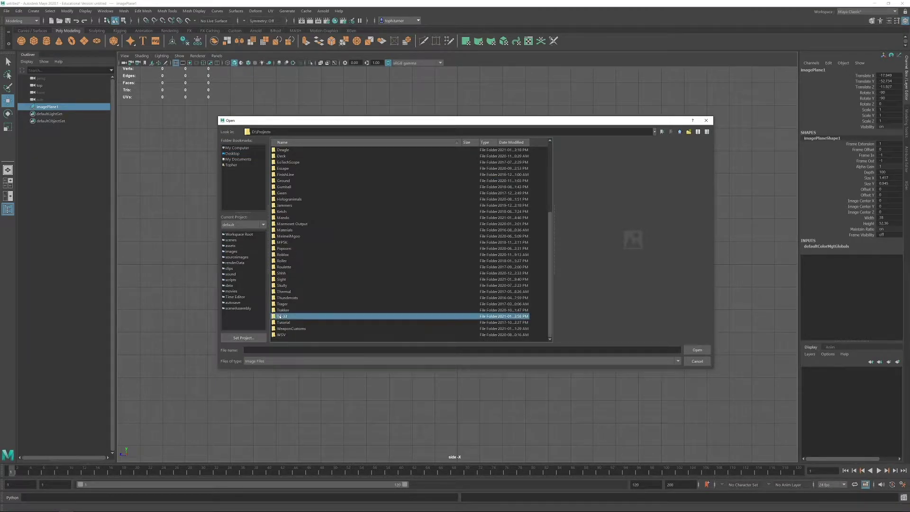
{"action": "double_click", "coordinate": [280, 150]}
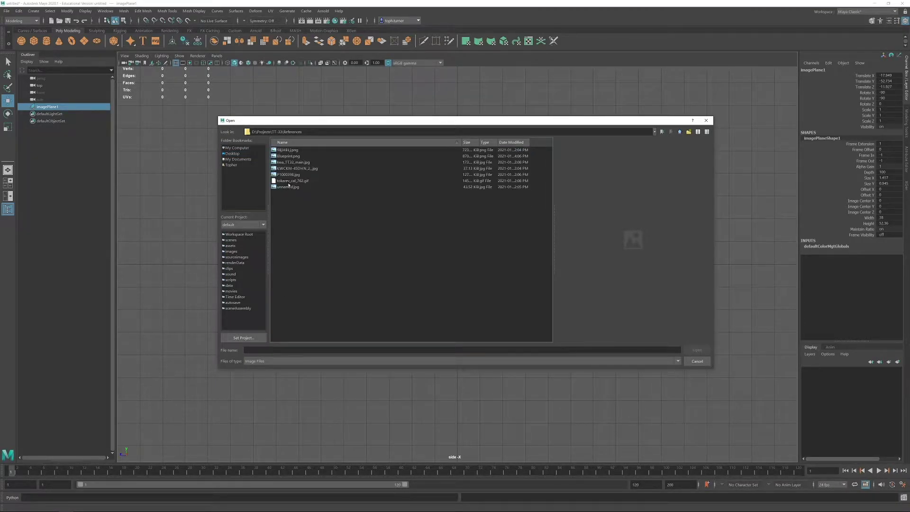
{"action": "double_click", "coordinate": [288, 156]}
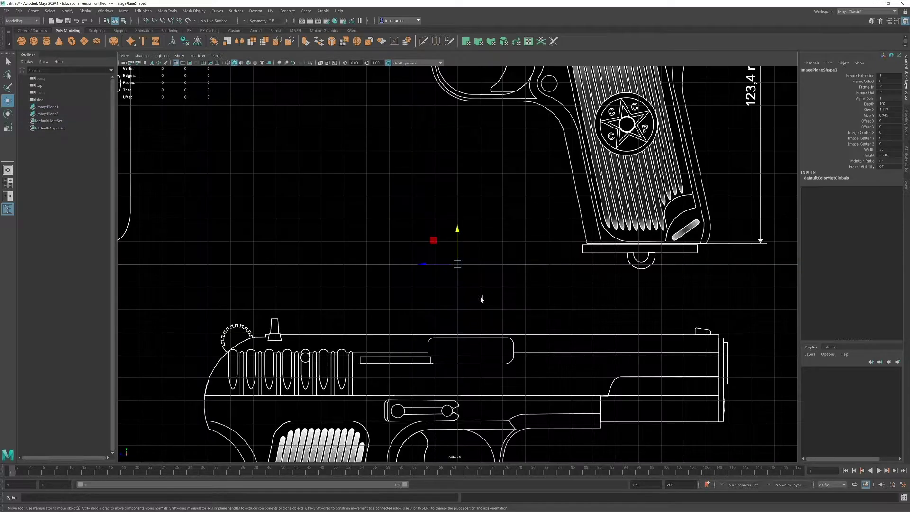
Step: Return to the four-view layout and move the side image plane along X away from the grid in the perspective view
{"action": "key", "text": "f"}
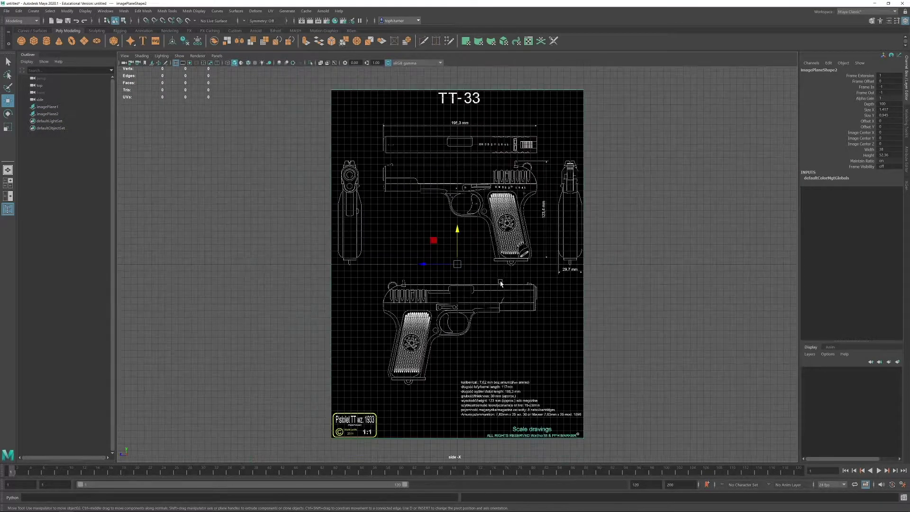
{"action": "key", "text": "space"}
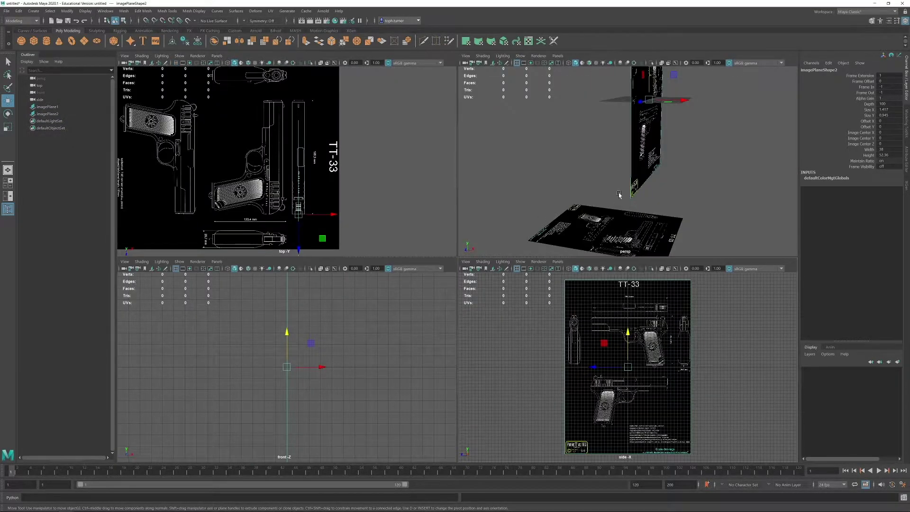
{"action": "key", "text": "f"}
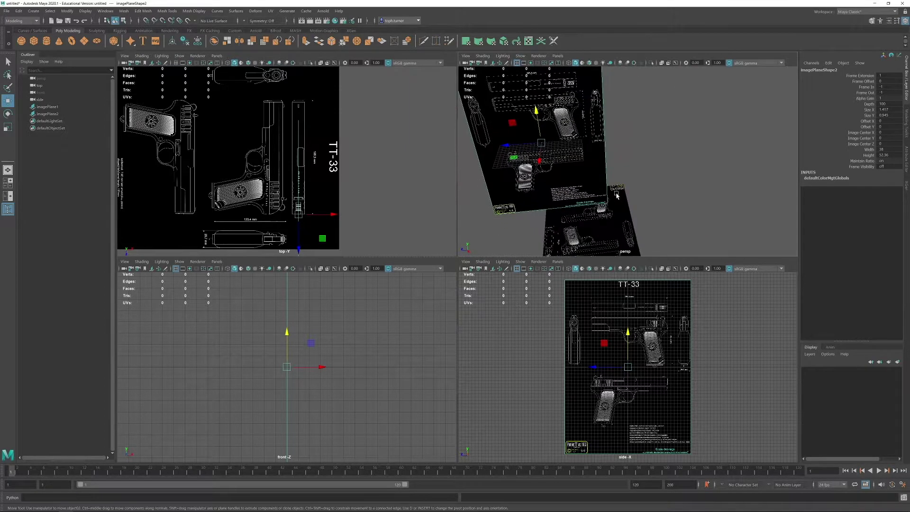
{"action": "left_click_drag", "start_coordinate": [617, 195], "coordinate": [547, 177], "text": "alt"}
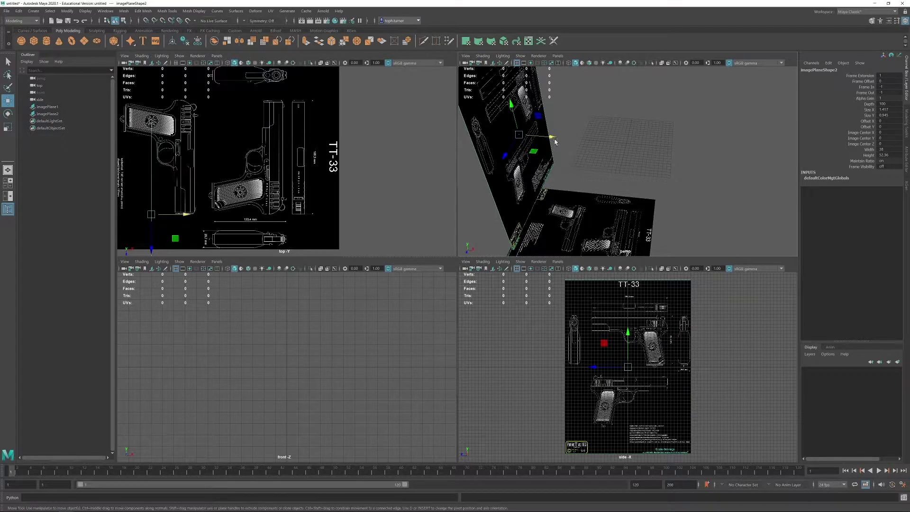
{"action": "left_click_drag", "start_coordinate": [554, 140], "coordinate": [532, 137]}
{"action": "left_click_drag", "start_coordinate": [620, 165], "coordinate": [560, 115], "text": "alt"}
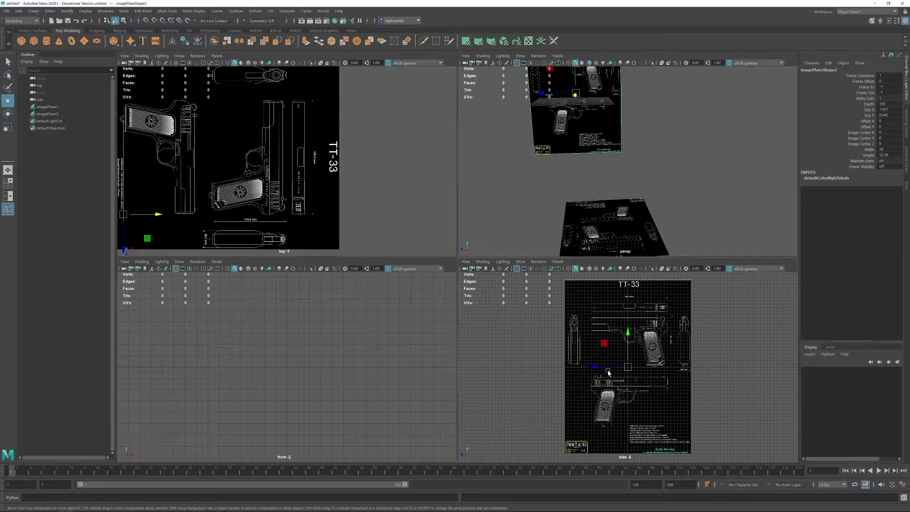
Step: Maximize the side view and raise the image plane along Y to bring the lower pistol drawing's slide near the horizontal grid axis
{"action": "key", "text": "space"}
{"action": "right_click_drag", "start_coordinate": [496, 260], "coordinate": [594, 417], "text": "alt"}
{"action": "middle_click_drag", "start_coordinate": [510, 331], "coordinate": [504, 245], "text": "alt"}
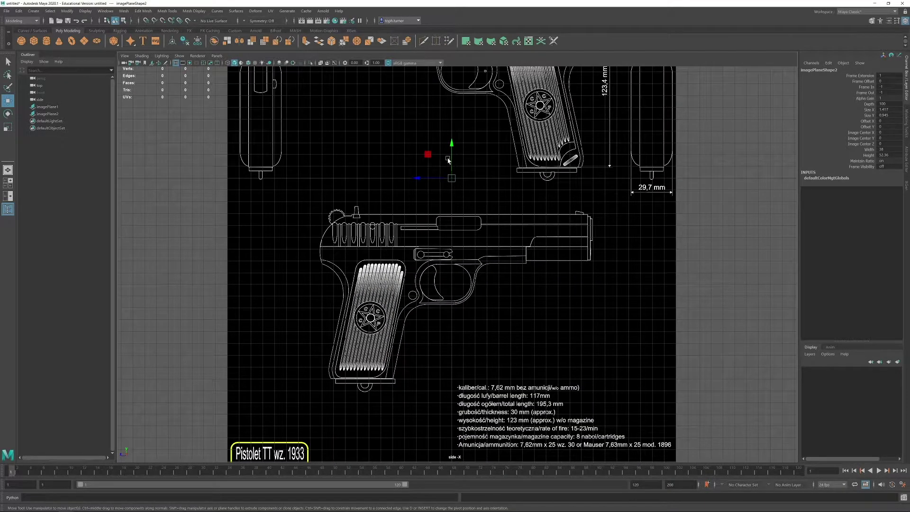
{"action": "left_click_drag", "start_coordinate": [448, 160], "coordinate": [456, 106]}
{"action": "right_click_drag", "start_coordinate": [502, 189], "coordinate": [691, 340], "text": "alt"}
{"action": "middle_click_drag", "start_coordinate": [794, 99], "coordinate": [382, 289], "text": "alt"}
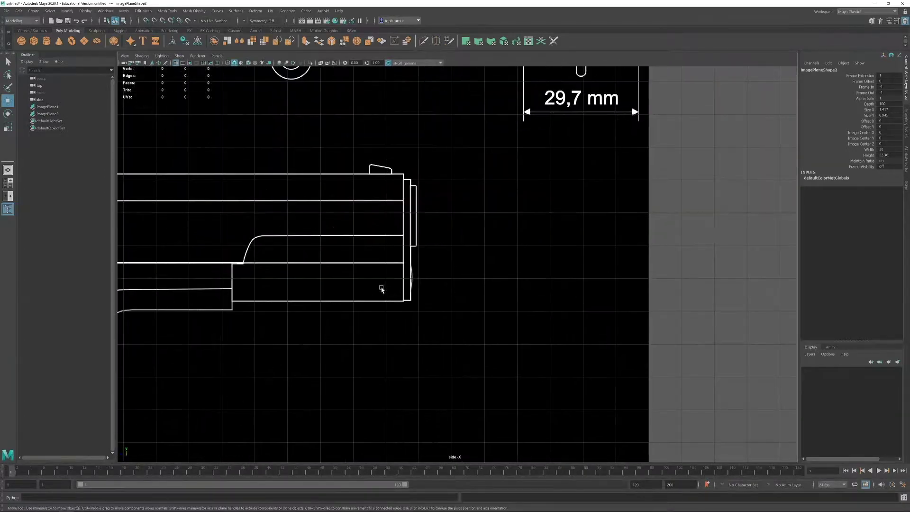
{"action": "right_click_drag", "start_coordinate": [381, 289], "coordinate": [474, 367], "text": "alt"}
{"action": "middle_click_drag", "start_coordinate": [373, 232], "coordinate": [397, 245], "text": "alt"}
{"action": "right_click_drag", "start_coordinate": [397, 245], "coordinate": [512, 364], "text": "alt"}
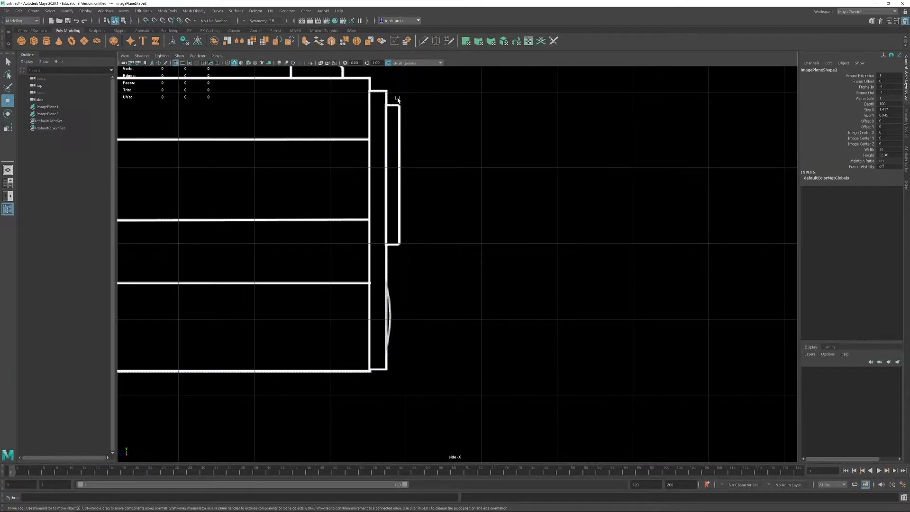
{"action": "scroll", "coordinate": [399, 237], "scroll_direction": "down", "scroll_amount": 6}
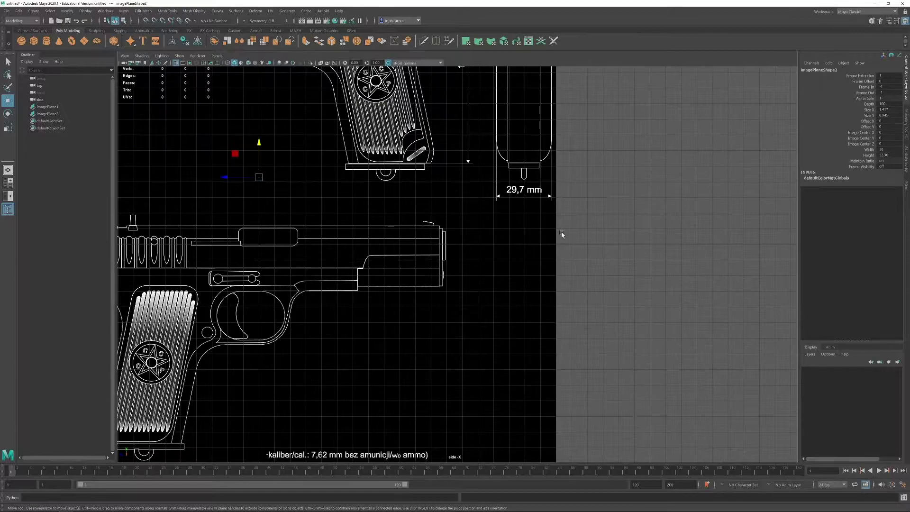
{"action": "middle_click_drag", "start_coordinate": [332, 242], "coordinate": [490, 225], "text": "alt"}
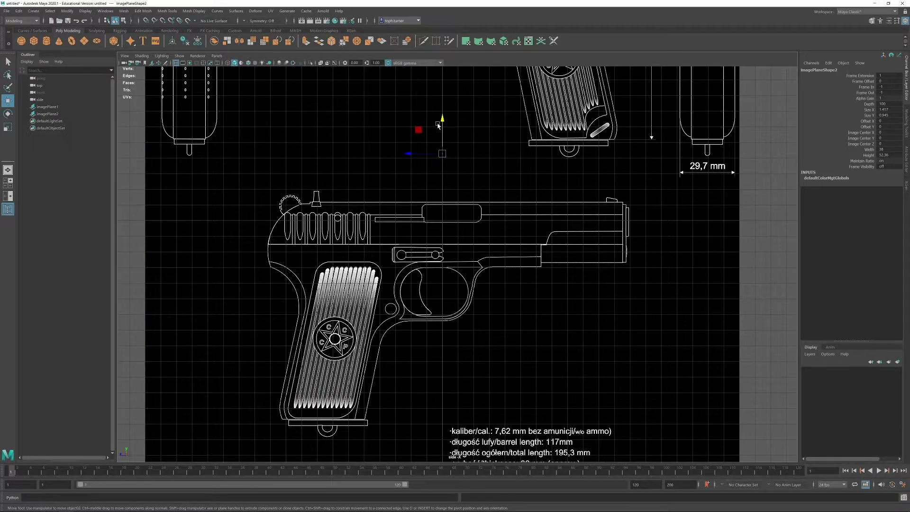
Step: Fine-tune the image plane's height so the lower pistol drawing's slide top lies on the horizontal grid axis
{"action": "left_click_drag", "start_coordinate": [442, 120], "coordinate": [442, 142]}
{"action": "right_click_drag", "start_coordinate": [559, 322], "coordinate": [625, 388], "text": "alt"}
{"action": "middle_click_drag", "start_coordinate": [466, 156], "coordinate": [470, 191], "text": "alt"}
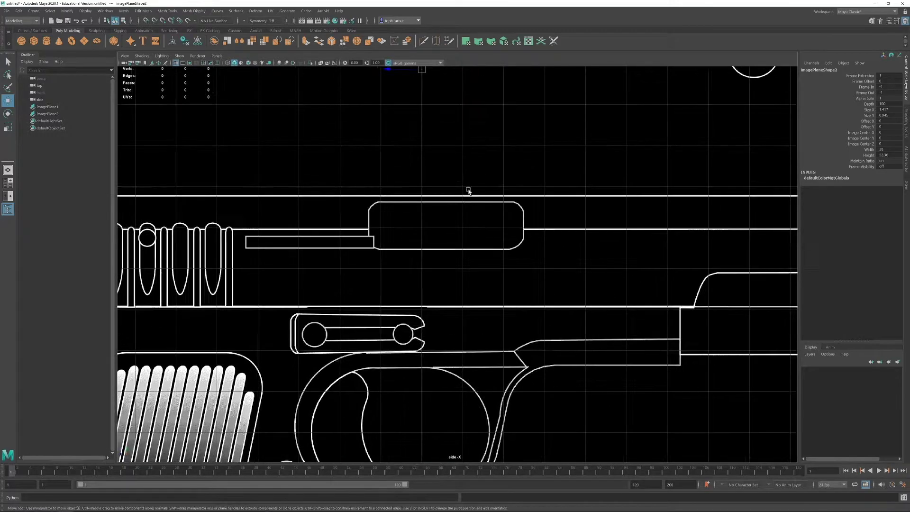
{"action": "right_click_drag", "start_coordinate": [469, 191], "coordinate": [471, 295], "text": "alt"}
{"action": "middle_click_drag", "start_coordinate": [462, 230], "coordinate": [643, 435], "text": "alt"}
{"action": "middle_click_drag", "start_coordinate": [290, 305], "coordinate": [301, 274]}
{"action": "right_click_drag", "start_coordinate": [545, 211], "coordinate": [312, 216], "text": "alt"}
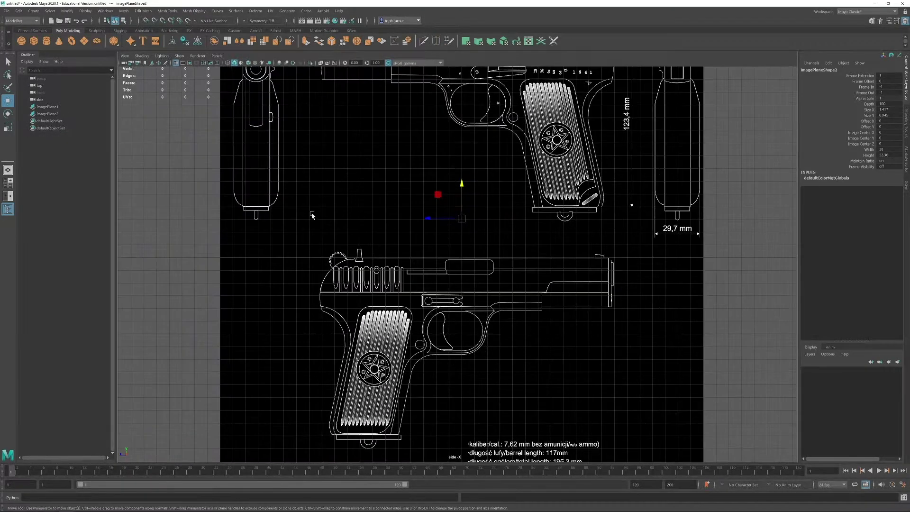
Step: Move the side image plane along Z, aligning the rear edge of the lower pistol drawing with a vertical grid line
{"action": "middle_click_drag", "start_coordinate": [409, 266], "coordinate": [312, 220], "text": "alt"}
{"action": "scroll", "coordinate": [313, 220], "scroll_direction": "down", "scroll_amount": 5}
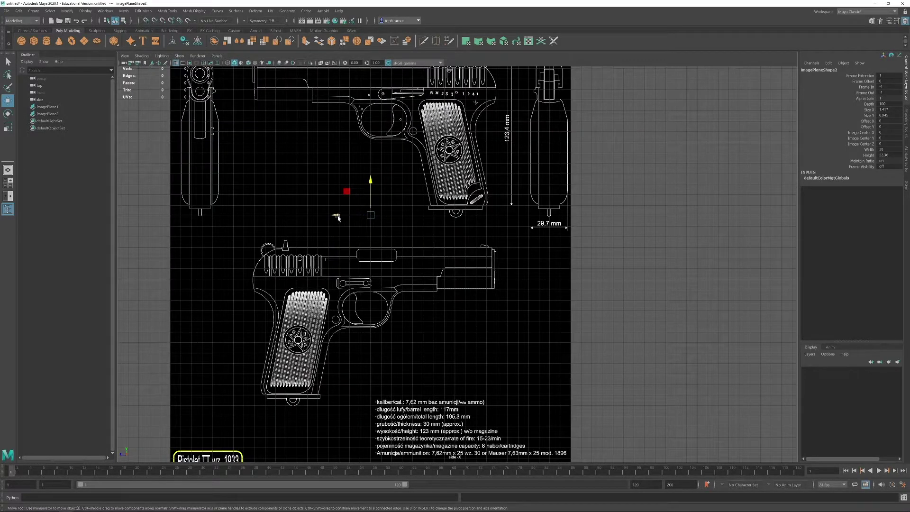
{"action": "left_click_drag", "start_coordinate": [325, 210], "coordinate": [456, 285]}
{"action": "scroll", "coordinate": [360, 323], "scroll_direction": "up", "scroll_amount": 5}
{"action": "scroll", "coordinate": [334, 207], "scroll_direction": "up", "scroll_amount": 6}
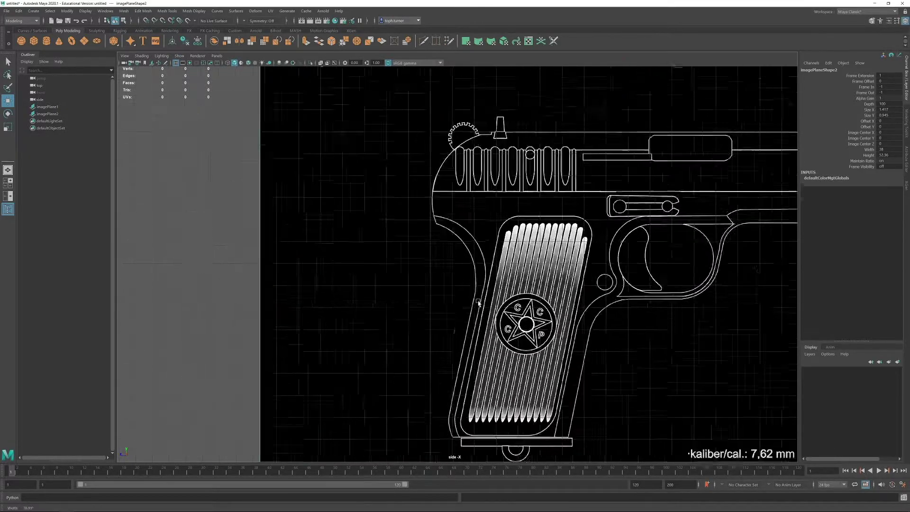
{"action": "middle_click_drag", "start_coordinate": [310, 96], "coordinate": [379, 317], "text": "alt"}
{"action": "middle_click_drag", "start_coordinate": [496, 264], "coordinate": [493, 263]}
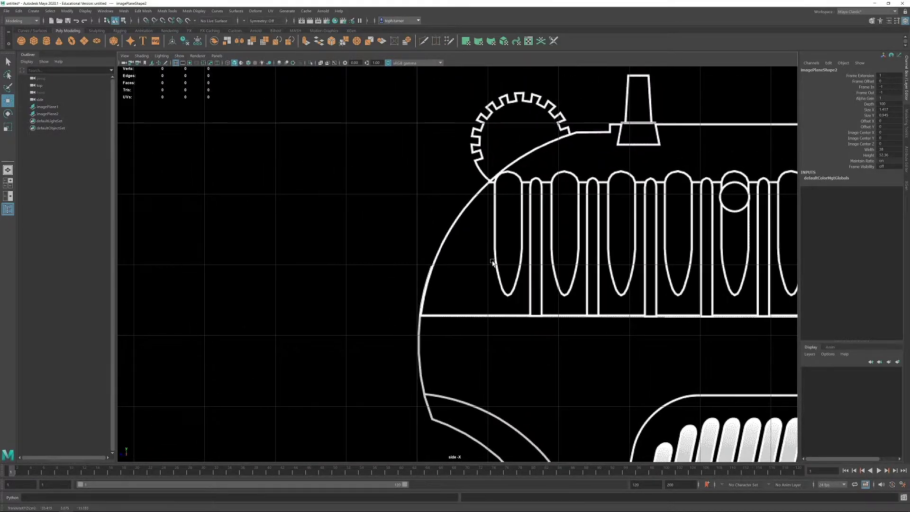
{"action": "right_click_drag", "start_coordinate": [497, 265], "coordinate": [420, 154], "text": "alt"}
{"action": "right_click_drag", "start_coordinate": [541, 276], "coordinate": [474, 219], "text": "alt"}
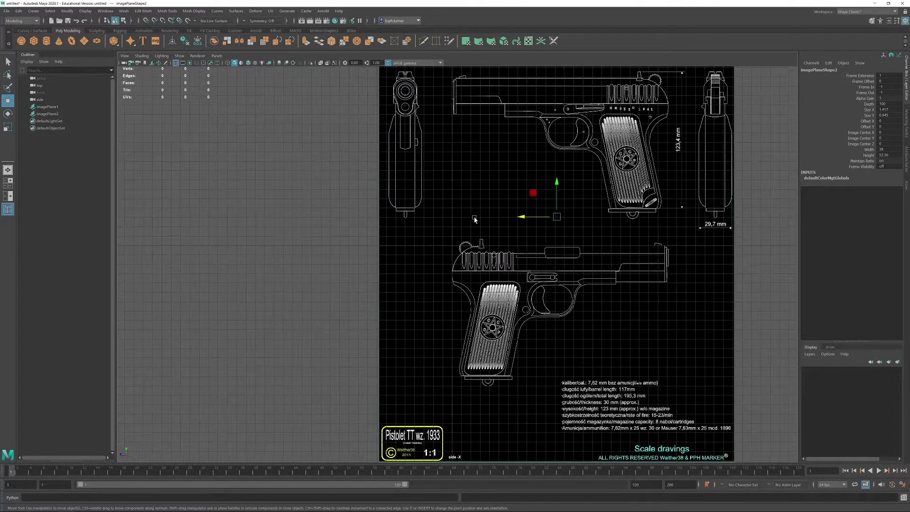
{"action": "middle_click_drag", "start_coordinate": [621, 267], "coordinate": [523, 265], "text": "alt"}
{"action": "right_click_drag", "start_coordinate": [523, 265], "coordinate": [462, 235], "text": "alt"}
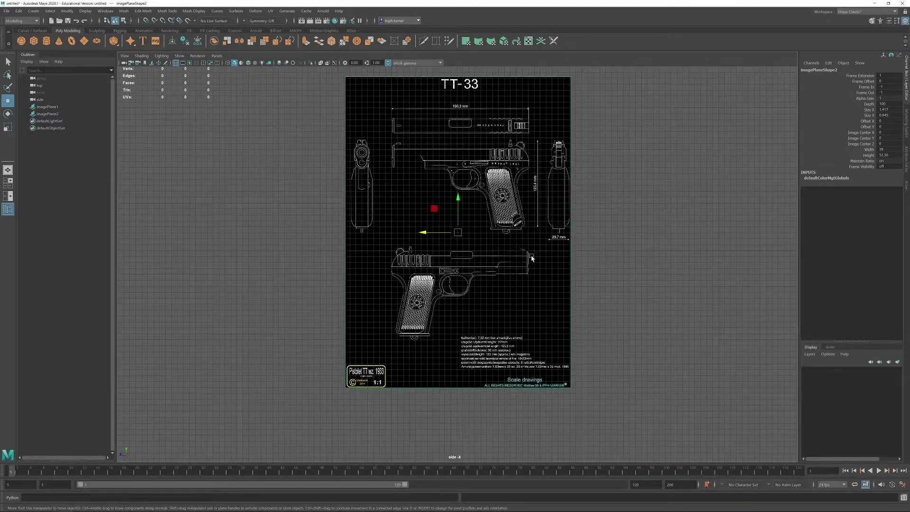
Step: Return to the four-view layout and move the side image plane farther from the grid along X in the perspective view
{"action": "key", "text": "space"}
{"action": "right_click_drag", "start_coordinate": [603, 184], "coordinate": [579, 158], "text": "alt"}
{"action": "left_click_drag", "start_coordinate": [578, 159], "coordinate": [595, 185], "text": "alt"}
{"action": "right_click_drag", "start_coordinate": [601, 208], "coordinate": [620, 234], "text": "alt"}
{"action": "middle_click_drag", "start_coordinate": [620, 233], "coordinate": [620, 192], "text": "alt"}
{"action": "middle_click_drag", "start_coordinate": [620, 138], "coordinate": [667, 265], "text": "alt"}
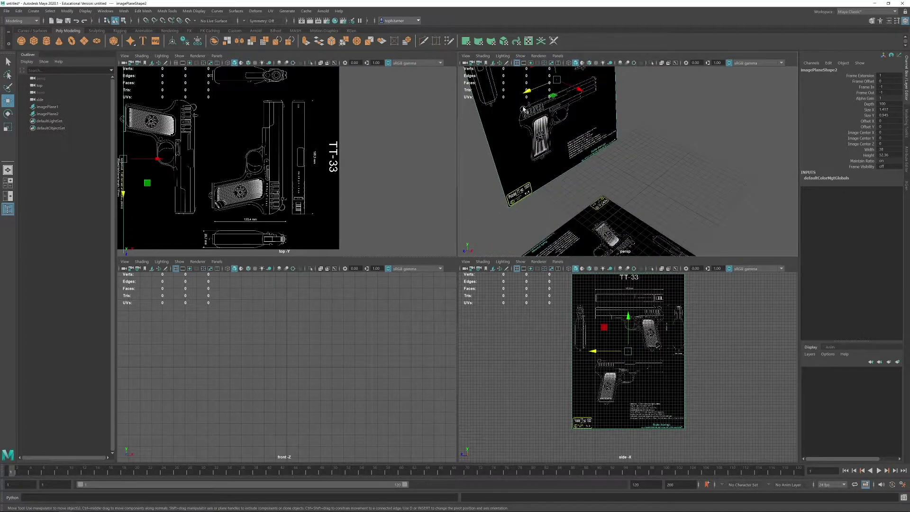
{"action": "right_click_drag", "start_coordinate": [627, 163], "coordinate": [554, 138], "text": "alt"}
{"action": "left_click_drag", "start_coordinate": [555, 137], "coordinate": [578, 148], "text": "alt"}
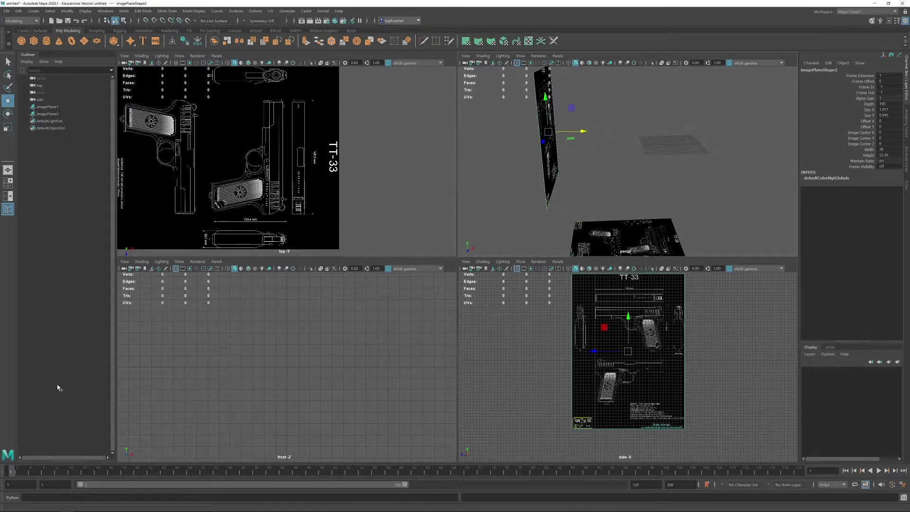
Step: Import Blueprint.png from the TT-33 References folder as the front view's image plane
{"action": "left_click", "coordinate": [122, 262]}
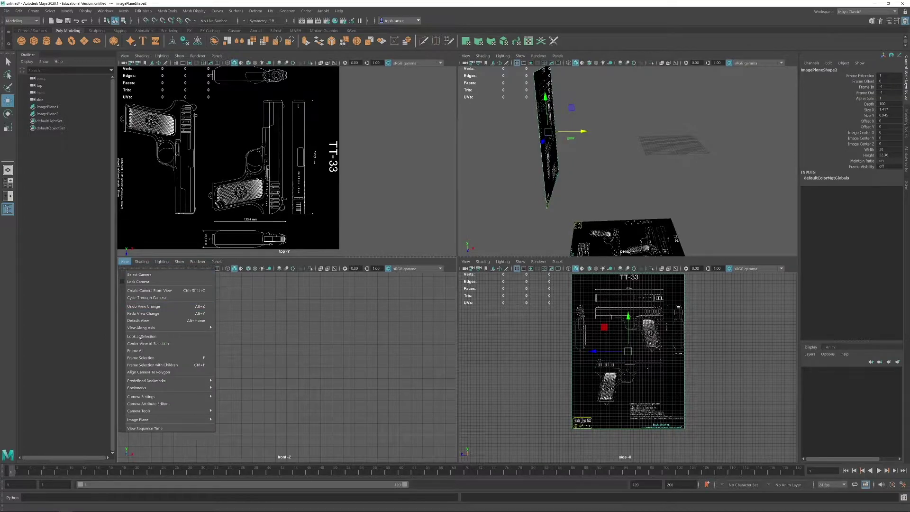
{"action": "mouse_move", "coordinate": [203, 420]}
{"action": "left_click", "coordinate": [241, 425]}
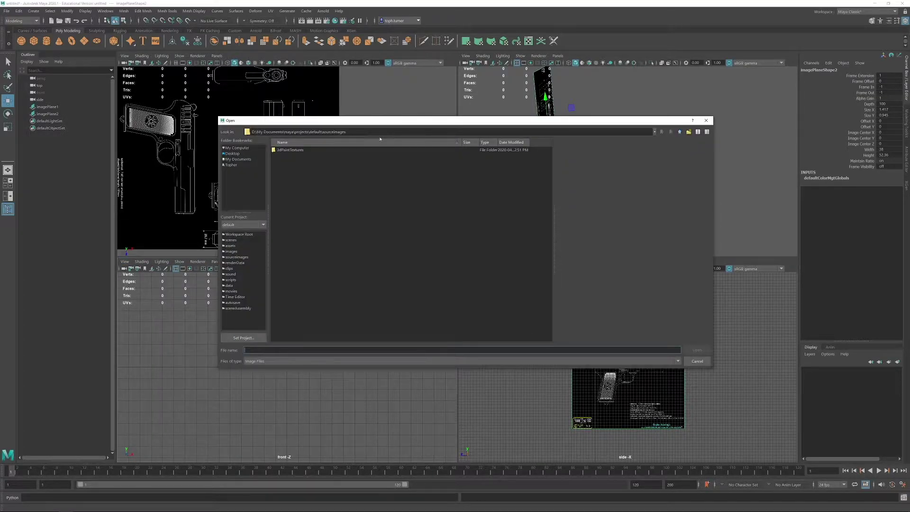
{"action": "left_click", "coordinate": [232, 155]}
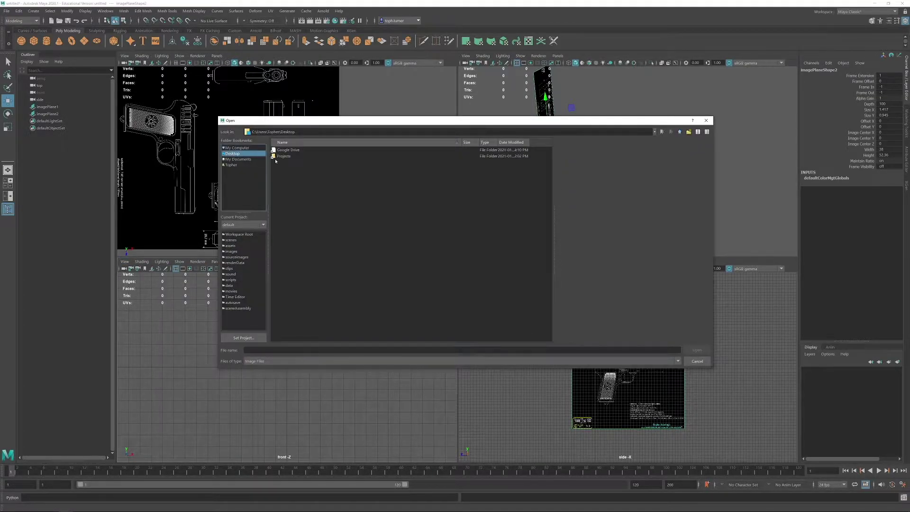
{"action": "double_click", "coordinate": [280, 156]}
{"action": "scroll", "coordinate": [287, 185], "scroll_direction": "down", "scroll_amount": 6}
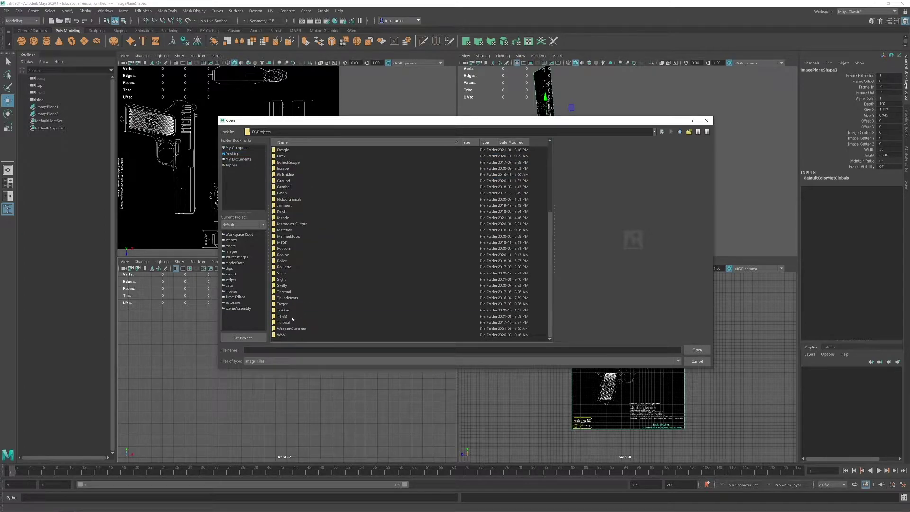
{"action": "double_click", "coordinate": [290, 316]}
{"action": "double_click", "coordinate": [285, 150]}
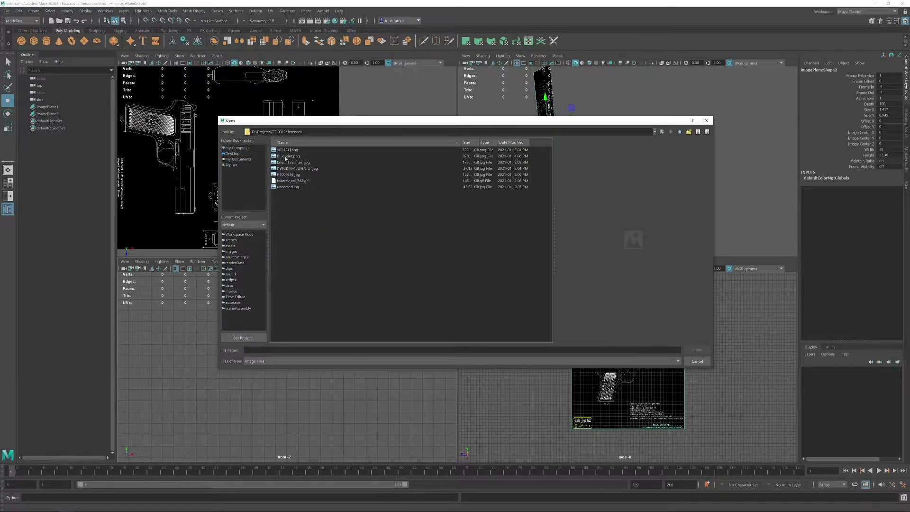
{"action": "double_click", "coordinate": [287, 156]}
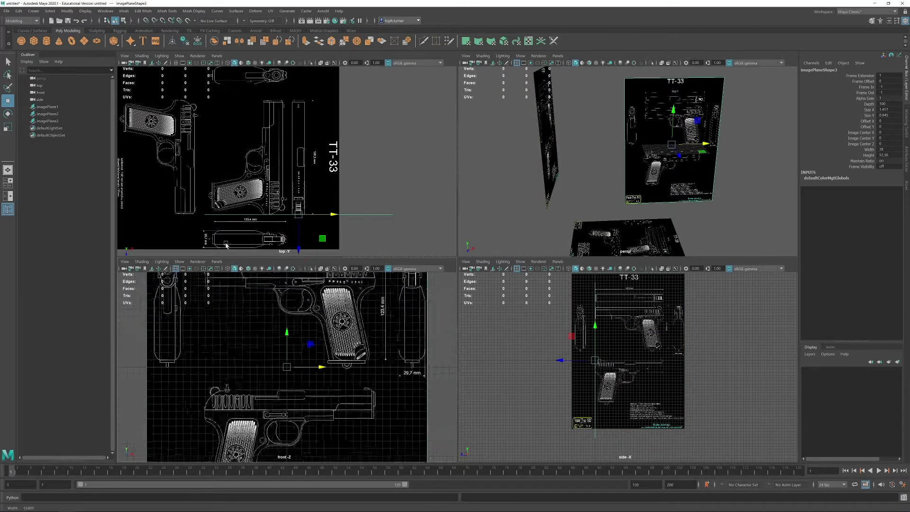
Step: Move the front image plane in X and Y to bring the muzzle-end drawing of the pistol to the grid's center
{"action": "right_click_drag", "start_coordinate": [226, 245], "coordinate": [213, 241], "text": "alt"}
{"action": "middle_click_drag", "start_coordinate": [273, 331], "coordinate": [316, 304], "text": "alt"}
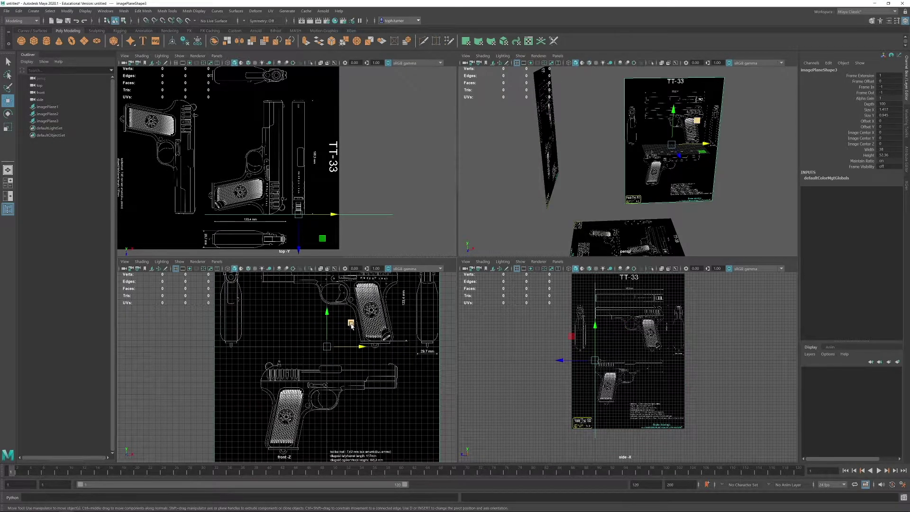
{"action": "left_click_drag", "start_coordinate": [352, 326], "coordinate": [446, 415]}
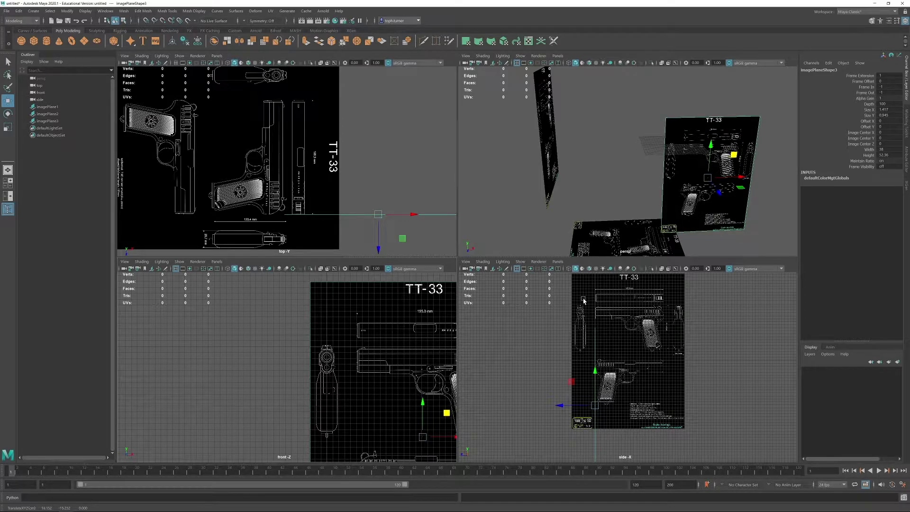
Step: Examine the slide's top edge near the front sight against the horizontal grid axis in the side view
{"action": "mouse_move", "coordinate": [651, 350]}
{"action": "right_mouse_down", "text": "alt"}
{"action": "mouse_move", "coordinate": [741, 437]}
{"action": "mouse_move", "coordinate": [599, 309]}
{"action": "mouse_move", "coordinate": [578, 300]}
{"action": "right_mouse_up", "text": "alt"}
{"action": "right_click_drag", "start_coordinate": [608, 332], "coordinate": [618, 346], "text": "alt"}
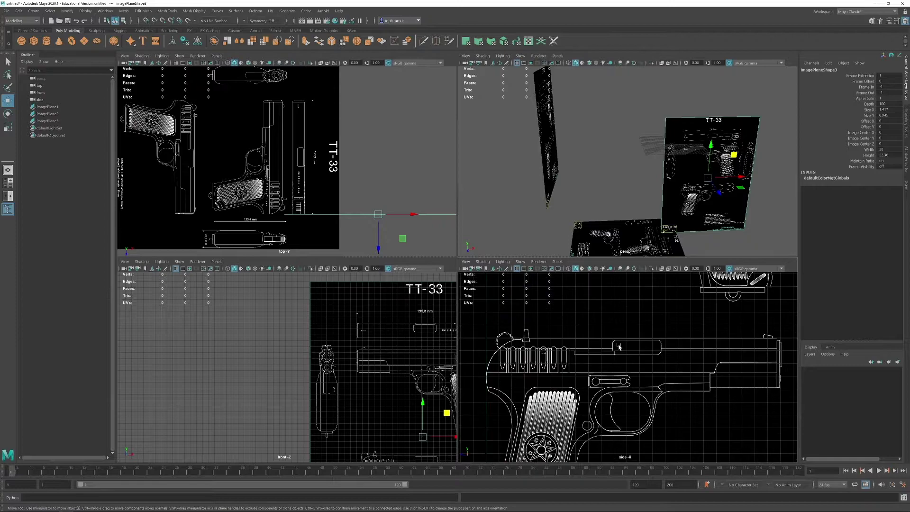
{"action": "middle_click_drag", "start_coordinate": [619, 347], "coordinate": [585, 345], "text": "alt"}
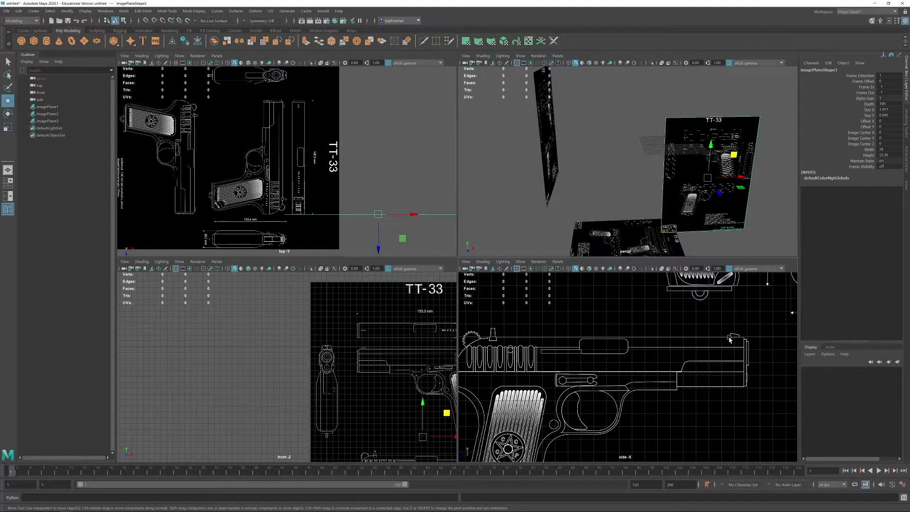
{"action": "right_click_drag", "start_coordinate": [750, 337], "coordinate": [747, 359], "text": "alt"}
{"action": "middle_click_drag", "start_coordinate": [747, 358], "coordinate": [559, 355], "text": "alt"}
{"action": "right_click_drag", "start_coordinate": [612, 372], "coordinate": [715, 455], "text": "alt"}
{"action": "middle_click_drag", "start_coordinate": [595, 333], "coordinate": [737, 452], "text": "alt"}
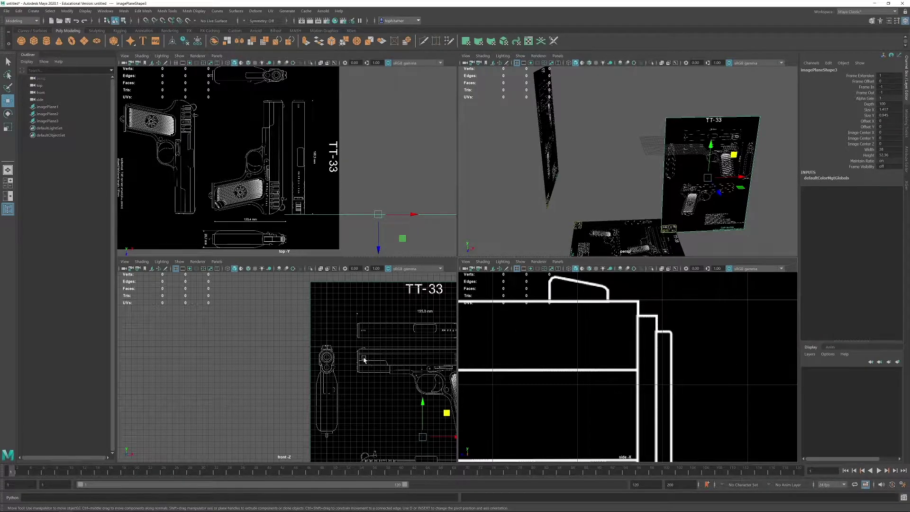
Step: Adjust the front image plane's height along Y so the top of the muzzle-end slide drawing meets the horizontal grid axis
{"action": "scroll", "coordinate": [347, 370], "scroll_direction": "up", "scroll_amount": 8}
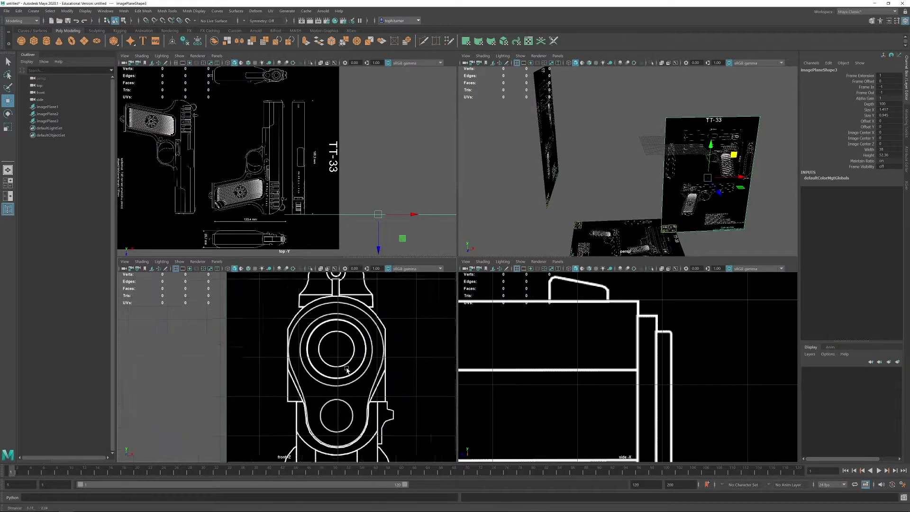
{"action": "scroll", "coordinate": [347, 370], "scroll_direction": "down", "scroll_amount": 2}
{"action": "scroll", "coordinate": [350, 351], "scroll_direction": "down", "scroll_amount": 6}
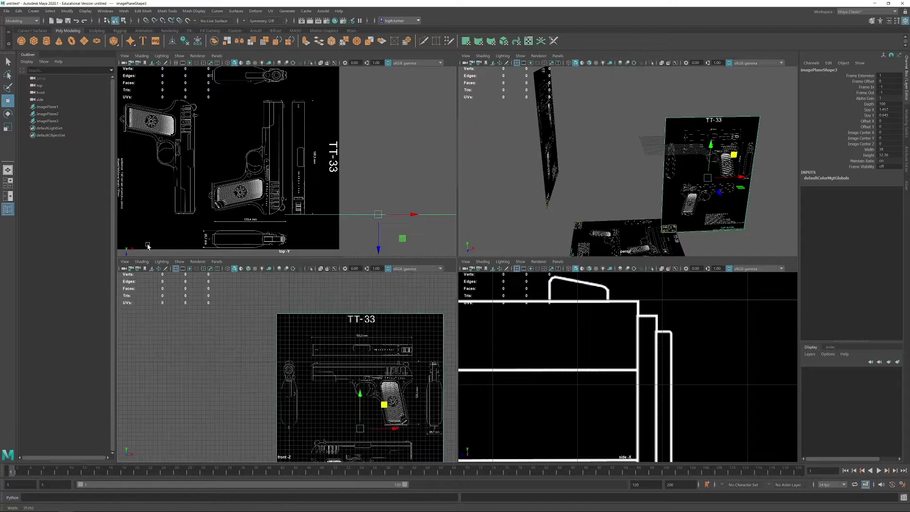
{"action": "left_click_drag", "start_coordinate": [361, 394], "coordinate": [361, 392]}
{"action": "right_click_drag", "start_coordinate": [360, 392], "coordinate": [467, 479], "text": "alt"}
{"action": "right_click_drag", "start_coordinate": [326, 347], "coordinate": [385, 450], "text": "alt"}
{"action": "middle_click_drag", "start_coordinate": [345, 319], "coordinate": [346, 318]}
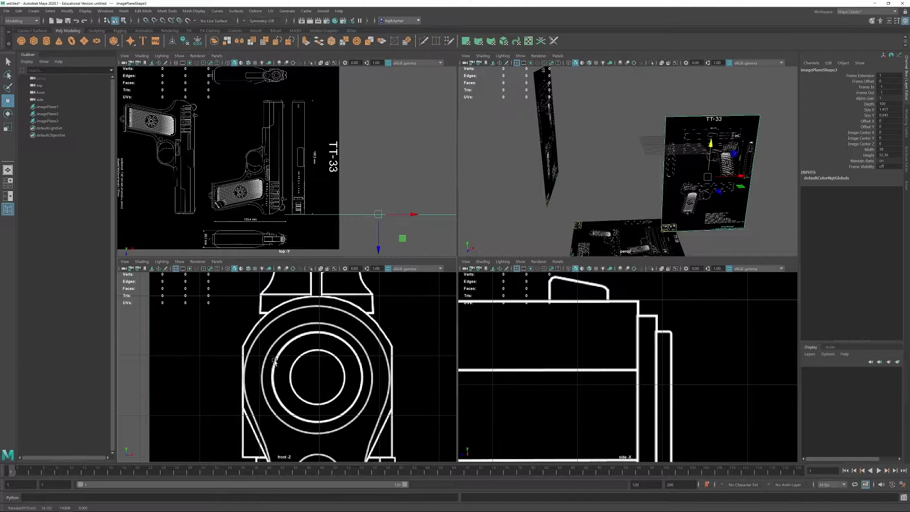
{"action": "scroll", "coordinate": [274, 361], "scroll_direction": "down", "scroll_amount": 6}
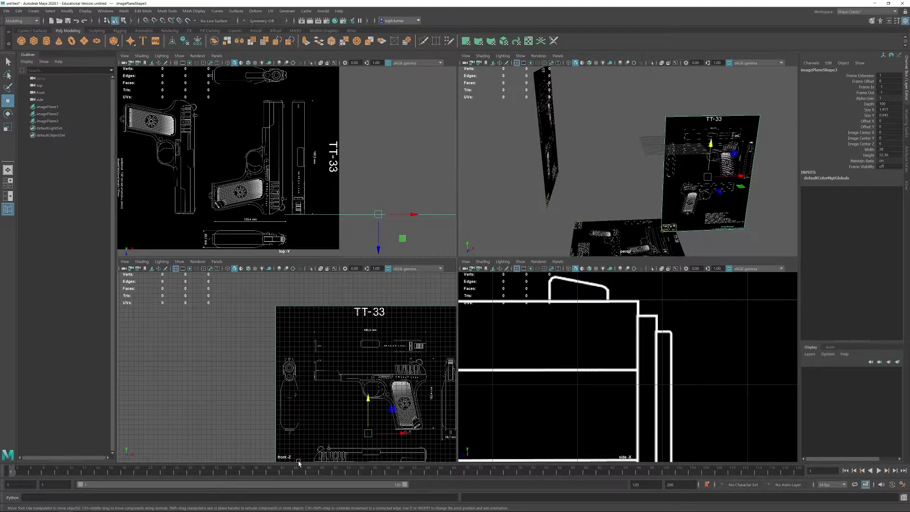
{"action": "right_click_drag", "start_coordinate": [300, 355], "coordinate": [331, 293], "text": "alt"}
{"action": "scroll", "coordinate": [330, 294], "scroll_direction": "down", "scroll_amount": 6}
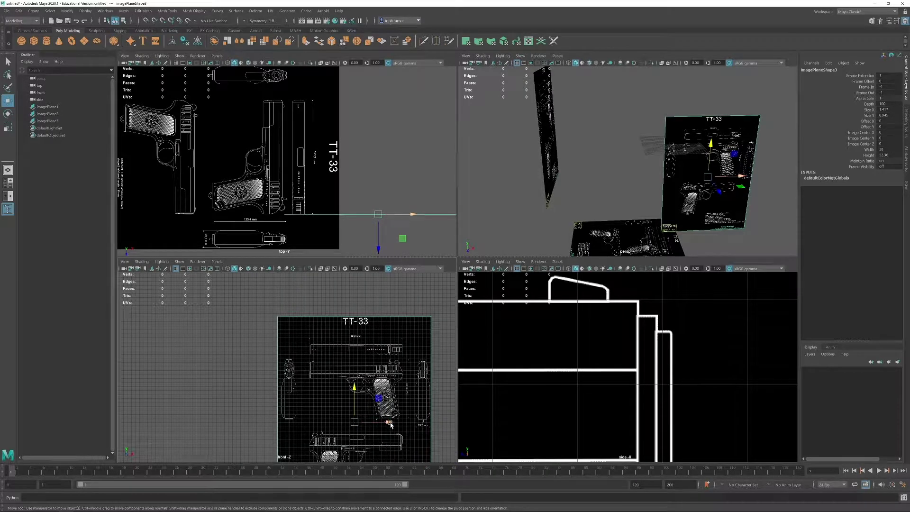
Step: Adjust the front image plane along X to center the rear-sight notch of the muzzle-end drawing on the vertical grid axis
{"action": "left_click_drag", "start_coordinate": [390, 423], "coordinate": [389, 423]}
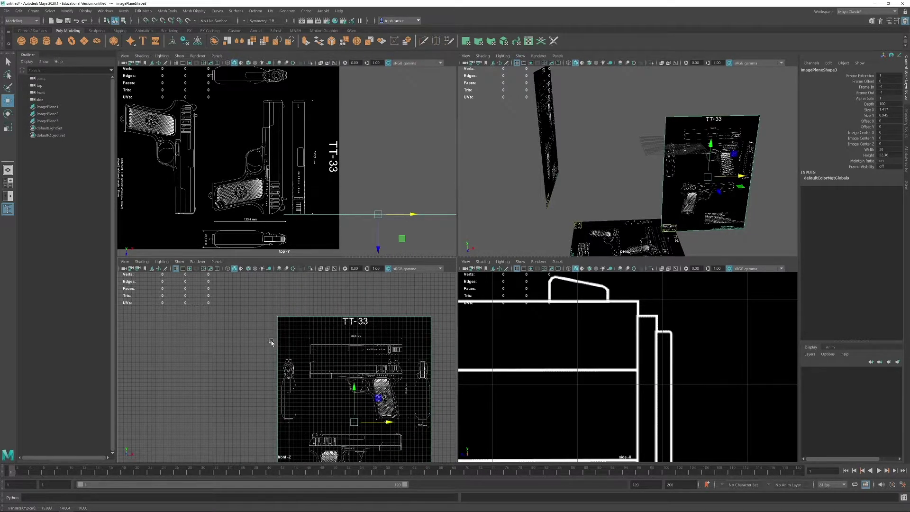
{"action": "scroll", "coordinate": [331, 325], "scroll_direction": "up", "scroll_amount": 7}
{"action": "middle_click_drag", "start_coordinate": [329, 325], "coordinate": [346, 383], "text": "alt"}
{"action": "right_click_drag", "start_coordinate": [345, 383], "coordinate": [398, 435], "text": "alt"}
{"action": "middle_click_drag", "start_coordinate": [372, 337], "coordinate": [382, 337]}
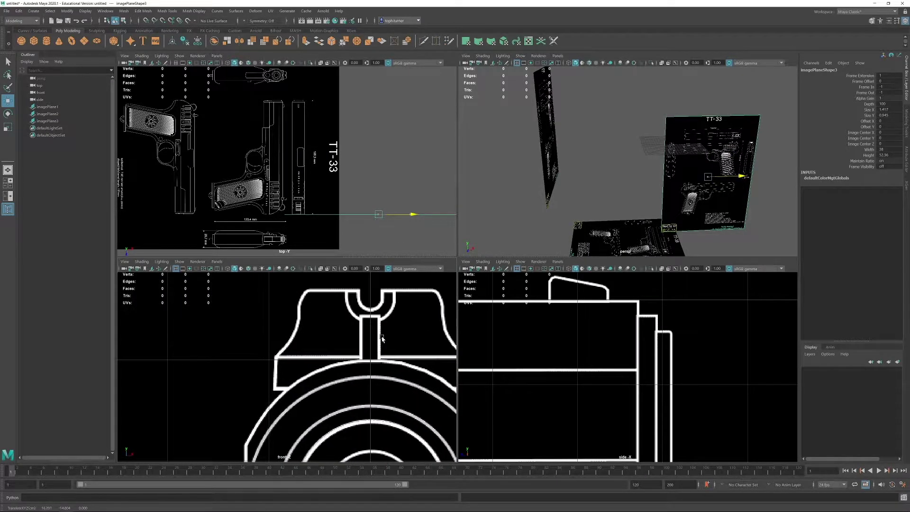
{"action": "right_click_drag", "start_coordinate": [404, 378], "coordinate": [318, 388], "text": "alt"}
{"action": "middle_click_drag", "start_coordinate": [318, 389], "coordinate": [250, 298], "text": "alt"}
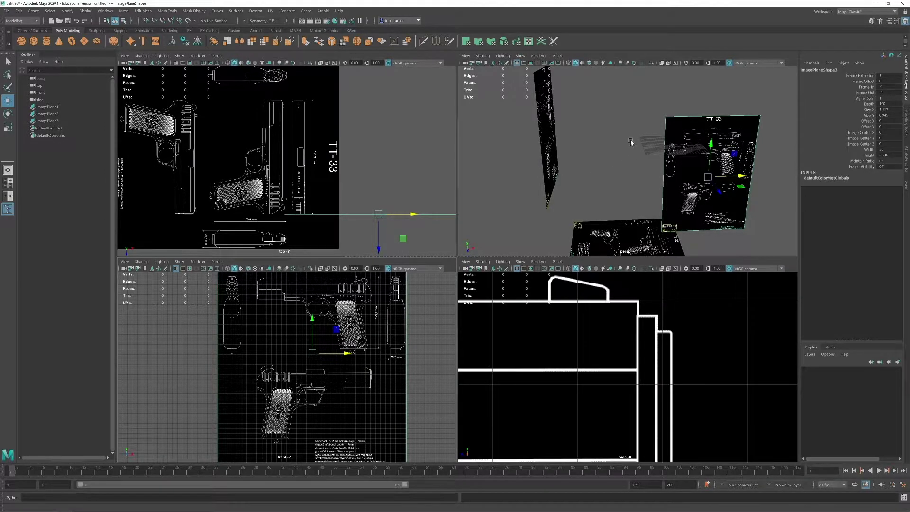
Step: Move the front image plane back along Z, well clear of the grid, and hide the grid in the front and side views
{"action": "left_click_drag", "start_coordinate": [630, 142], "coordinate": [679, 157], "text": "alt"}
{"action": "left_click_drag", "start_coordinate": [698, 122], "coordinate": [528, 148]}
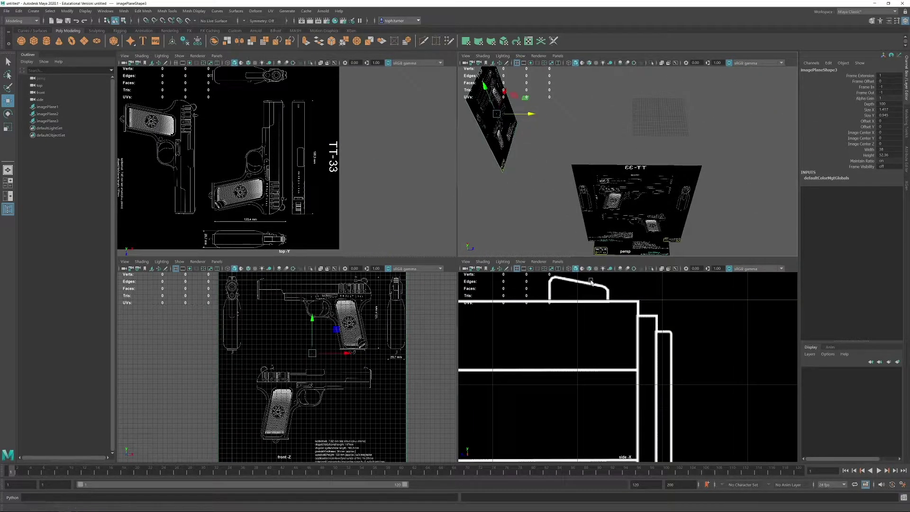
{"action": "left_click", "coordinate": [176, 269]}
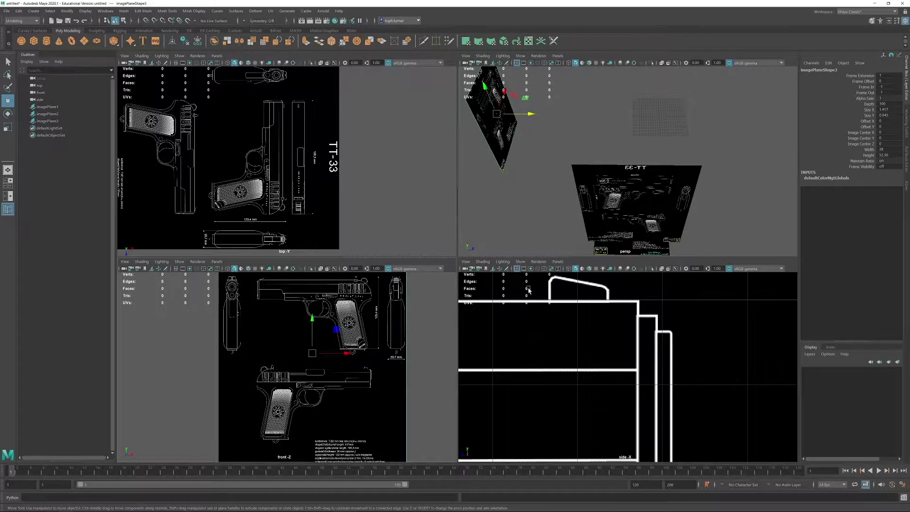
{"action": "left_click", "coordinate": [517, 269]}
{"action": "mouse_move", "coordinate": [676, 192]}
{"action": "left_mouse_down", "text": "alt"}
{"action": "mouse_move", "coordinate": [605, 179]}
{"action": "mouse_move", "coordinate": [670, 179]}
{"action": "left_mouse_up", "text": "alt"}
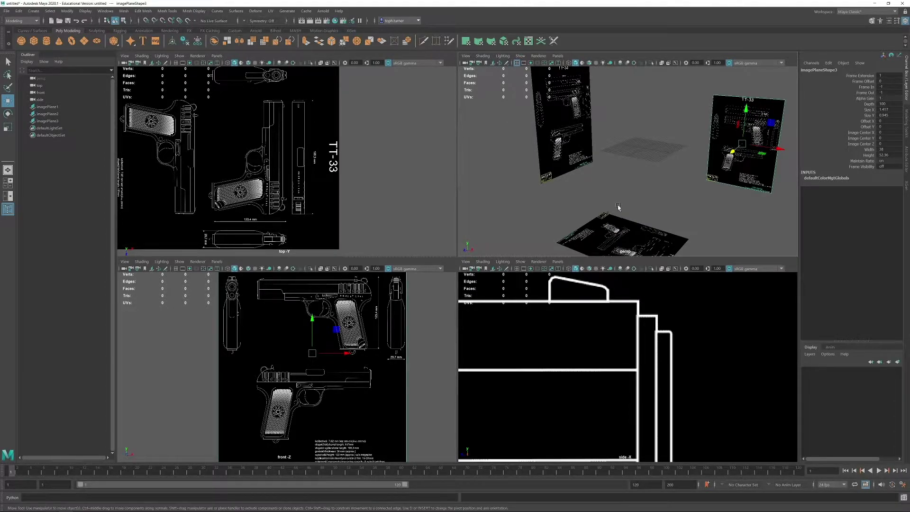
{"action": "left_click", "coordinate": [219, 269]}
{"action": "right_click_drag", "start_coordinate": [219, 269], "coordinate": [215, 269], "text": "alt"}
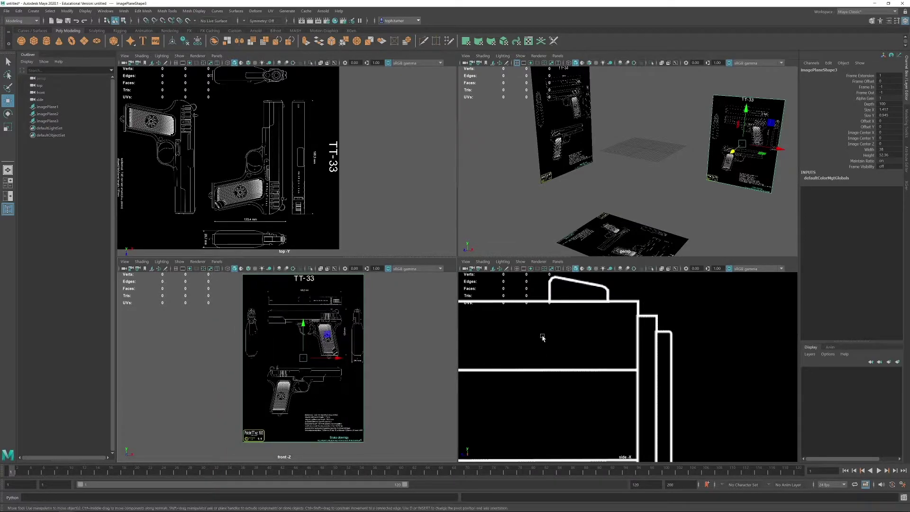
Step: Frame the whole blueprint sheet in the side, top and front views
{"action": "right_click_drag", "start_coordinate": [543, 337], "coordinate": [426, 297], "text": "alt"}
{"action": "middle_click_drag", "start_coordinate": [599, 374], "coordinate": [588, 426], "text": "alt"}
{"action": "right_click_drag", "start_coordinate": [588, 427], "coordinate": [650, 450], "text": "alt"}
{"action": "middle_click_drag", "start_coordinate": [634, 404], "coordinate": [658, 340], "text": "alt"}
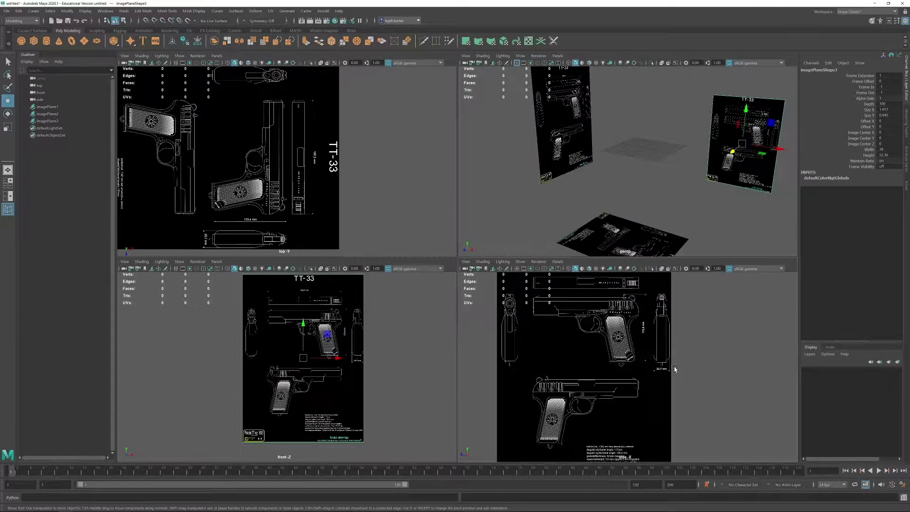
{"action": "scroll", "coordinate": [233, 153], "scroll_direction": "down", "scroll_amount": 4}
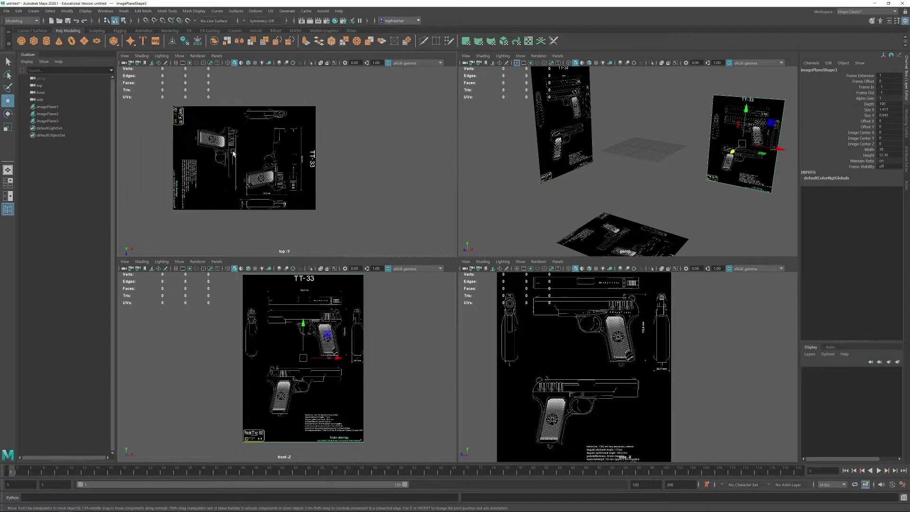
{"action": "middle_click_drag", "start_coordinate": [234, 153], "coordinate": [313, 169], "text": "alt"}
{"action": "right_click_drag", "start_coordinate": [342, 374], "coordinate": [327, 368], "text": "alt"}
{"action": "right_click_drag", "start_coordinate": [602, 379], "coordinate": [545, 289], "text": "alt"}
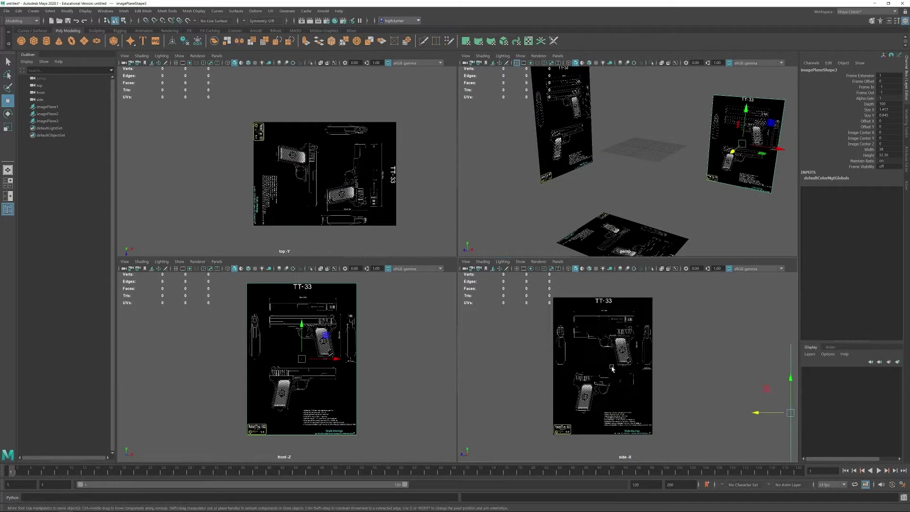
{"action": "middle_click_drag", "start_coordinate": [612, 368], "coordinate": [609, 349], "text": "alt"}
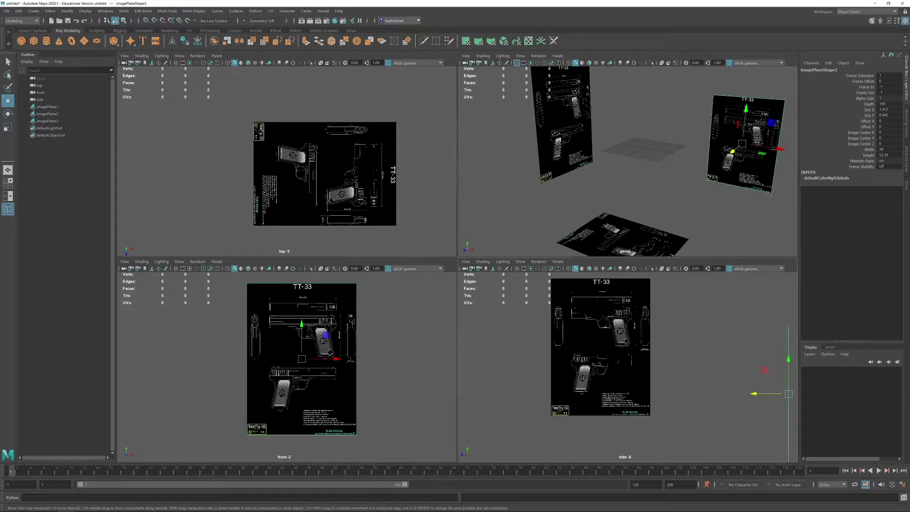
Step: Switch to Windows Photo Viewer and examine the KWA TT-33 parts diagram and the pistol reference photo
{"action": "key", "text": "alt+Tab"}
{"action": "scroll", "coordinate": [360, 145], "scroll_direction": "up", "scroll_amount": 7}
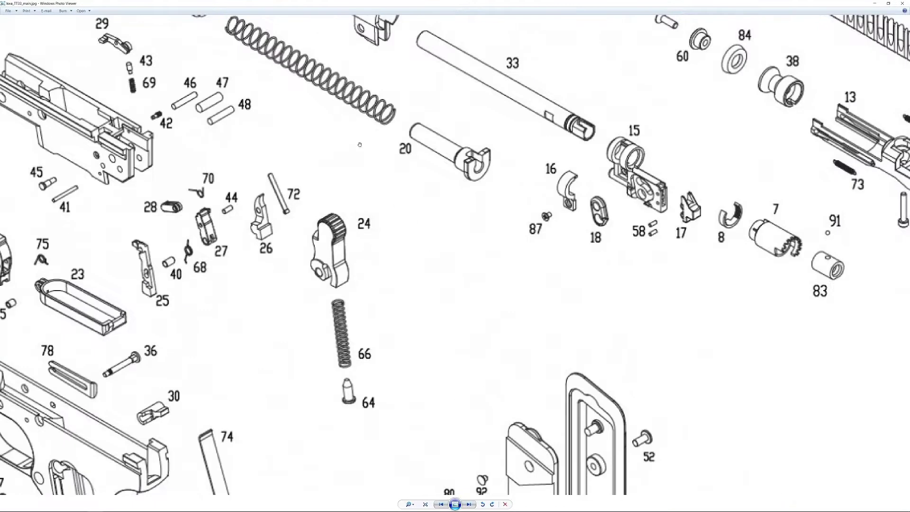
{"action": "left_click_drag", "start_coordinate": [359, 145], "coordinate": [421, 342]}
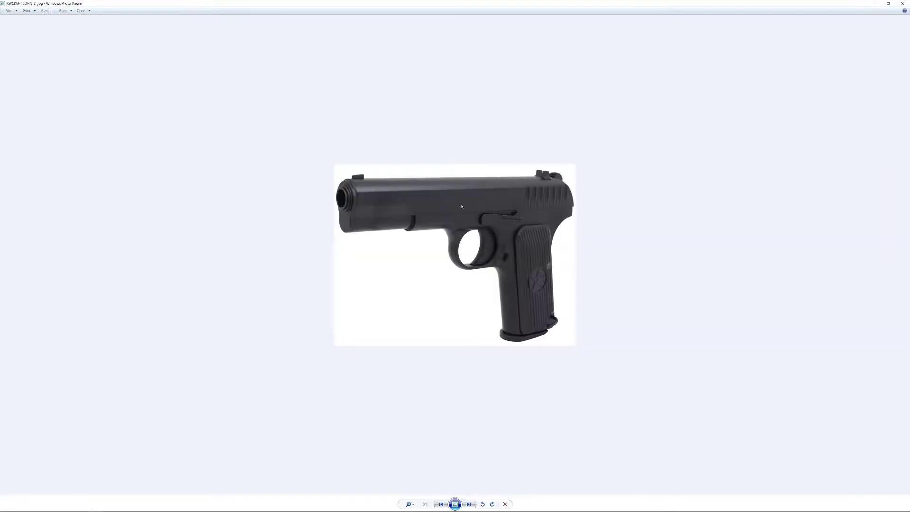
{"action": "scroll", "coordinate": [259, 148], "scroll_direction": "up", "scroll_amount": 7}
{"action": "left_click_drag", "start_coordinate": [259, 148], "coordinate": [379, 198]}
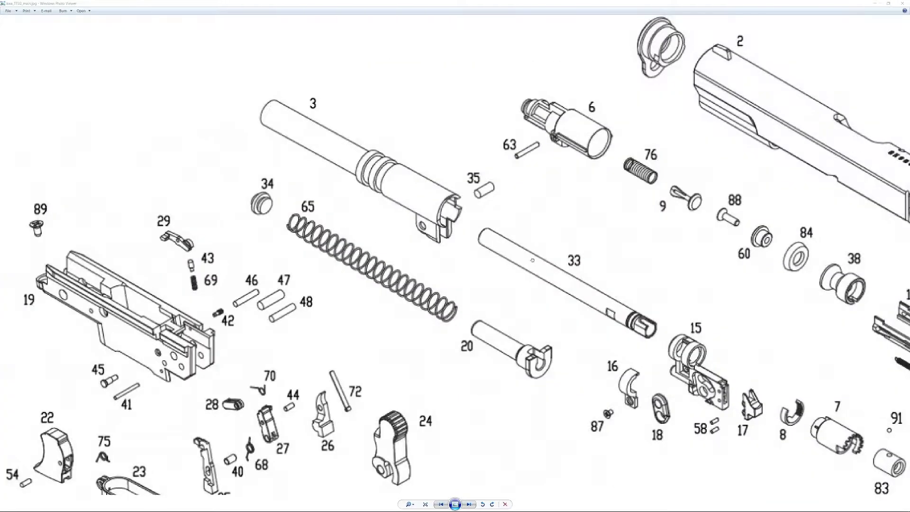
{"action": "scroll", "coordinate": [532, 260], "scroll_direction": "down", "scroll_amount": 3}
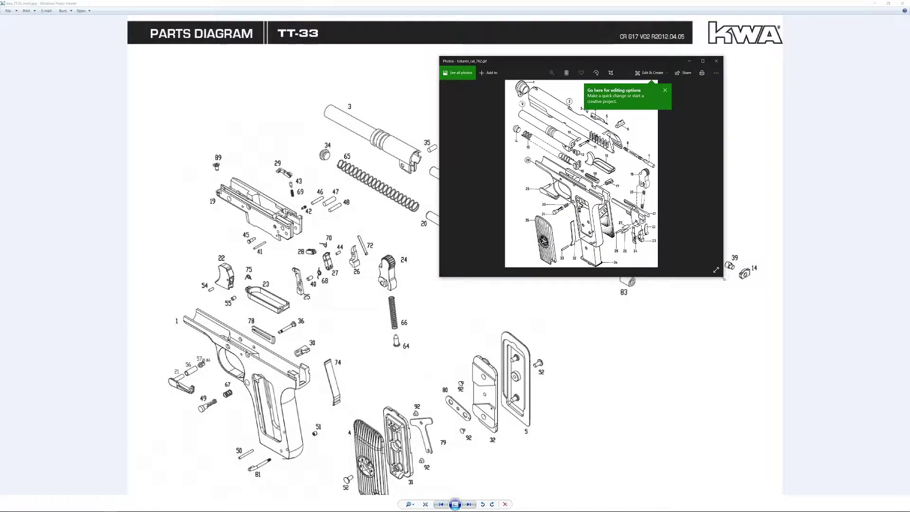
Step: Enlarge the tokarev_cal_762.gif exploded view to compare it with the KWA parts diagram, and return to Maya
{"action": "left_click_drag", "start_coordinate": [724, 278], "coordinate": [864, 472]}
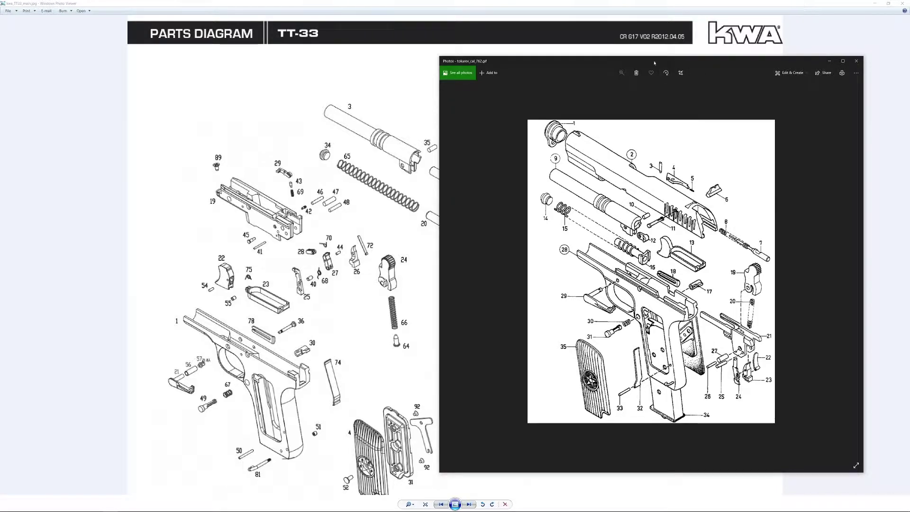
{"action": "left_click", "coordinate": [294, 237]}
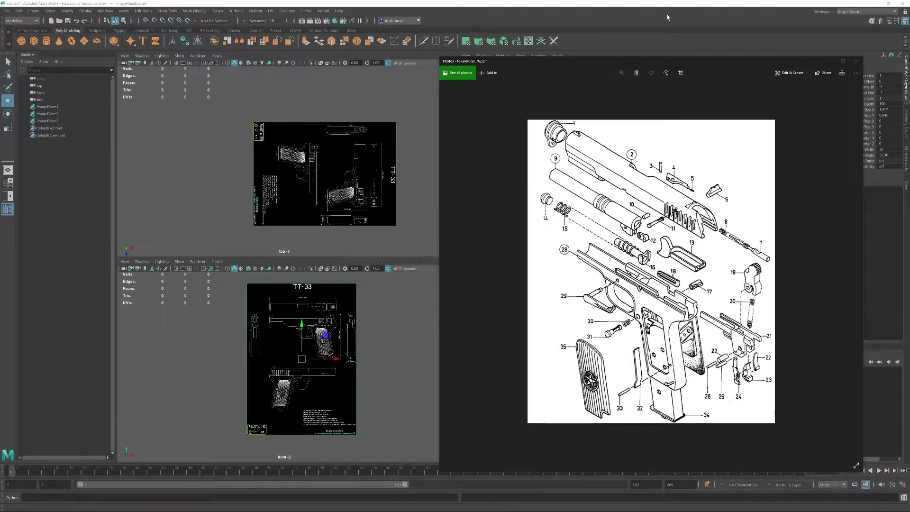
{"action": "left_click", "coordinate": [829, 61]}
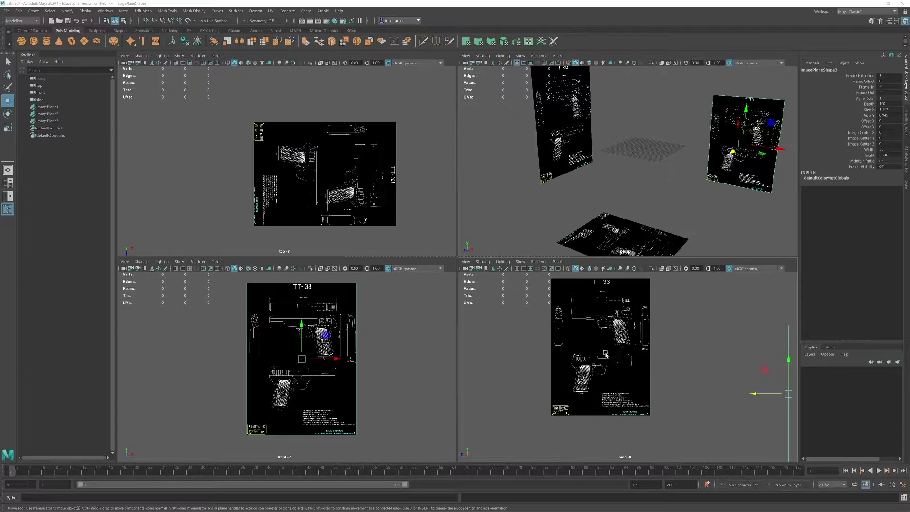
Step: Examine both full pistol profile drawings in the maximized side view, including the slide, trigger guard and grip
{"action": "key", "text": "space"}
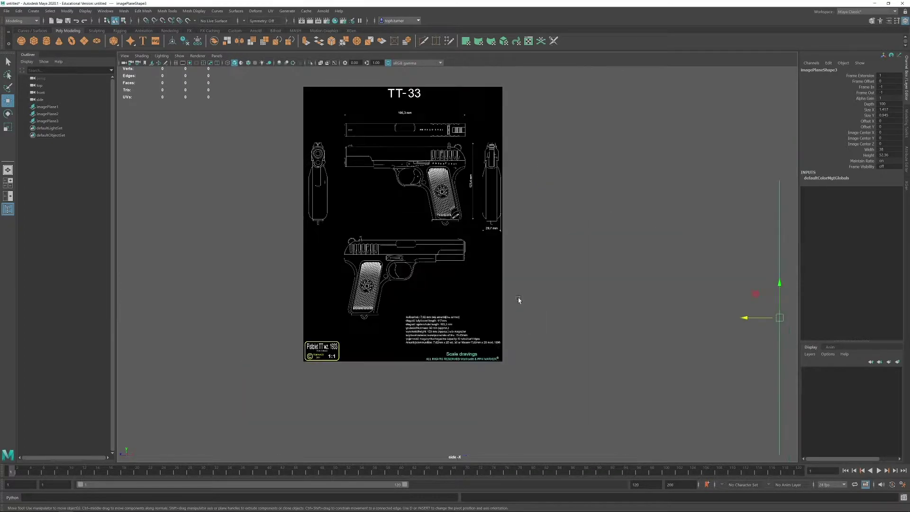
{"action": "scroll", "coordinate": [444, 294], "scroll_direction": "up", "scroll_amount": 1}
{"action": "scroll", "coordinate": [444, 293], "scroll_direction": "up", "scroll_amount": 5}
{"action": "mouse_move", "coordinate": [436, 168]}
{"action": "middle_mouse_down", "text": "alt"}
{"action": "mouse_move", "coordinate": [447, 287]}
{"action": "mouse_move", "coordinate": [474, 395]}
{"action": "middle_mouse_up", "text": "alt"}
{"action": "scroll", "coordinate": [511, 408], "scroll_direction": "up", "scroll_amount": 5}
{"action": "middle_click_drag", "start_coordinate": [314, 249], "coordinate": [538, 259], "text": "alt"}
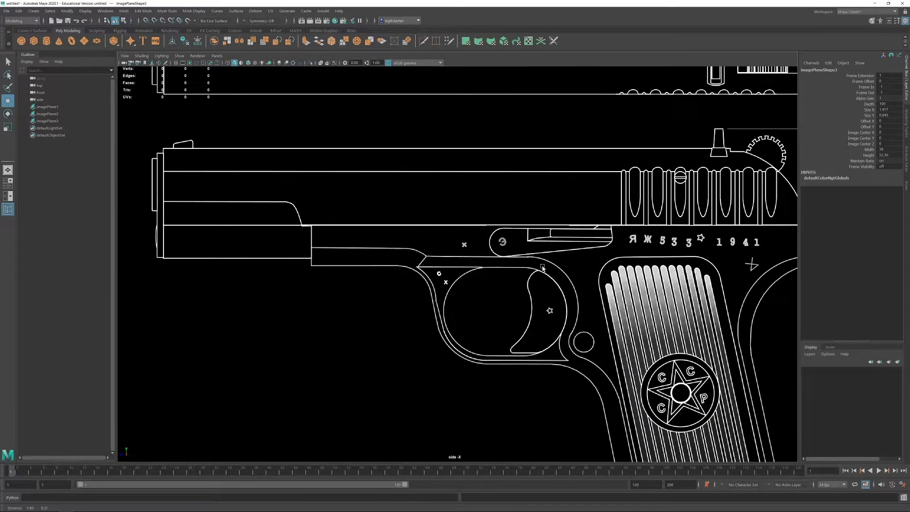
{"action": "scroll", "coordinate": [538, 258], "scroll_direction": "down", "scroll_amount": 8}
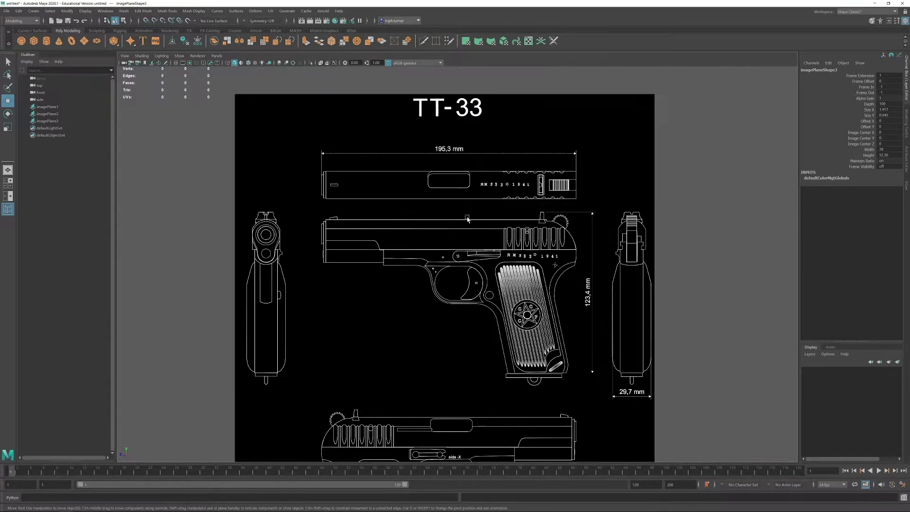
{"action": "middle_click_drag", "start_coordinate": [544, 274], "coordinate": [548, 135], "text": "alt"}
{"action": "mouse_move", "coordinate": [517, 266]}
{"action": "right_mouse_down", "text": "alt"}
{"action": "mouse_move", "coordinate": [534, 309]}
{"action": "mouse_move", "coordinate": [511, 261]}
{"action": "right_mouse_up", "text": "alt"}
{"action": "left_click_drag", "start_coordinate": [439, 291], "coordinate": [432, 304], "text": "alt"}
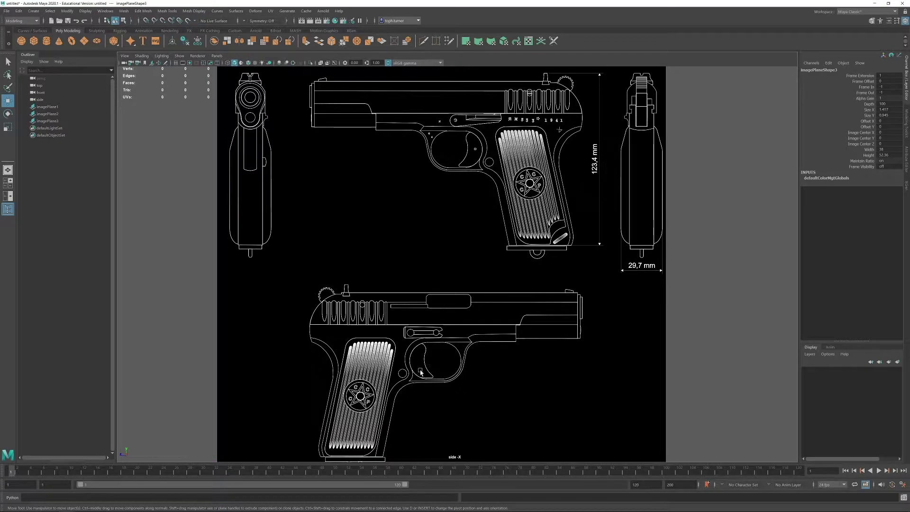
{"action": "right_click_drag", "start_coordinate": [448, 382], "coordinate": [418, 326], "text": "alt"}
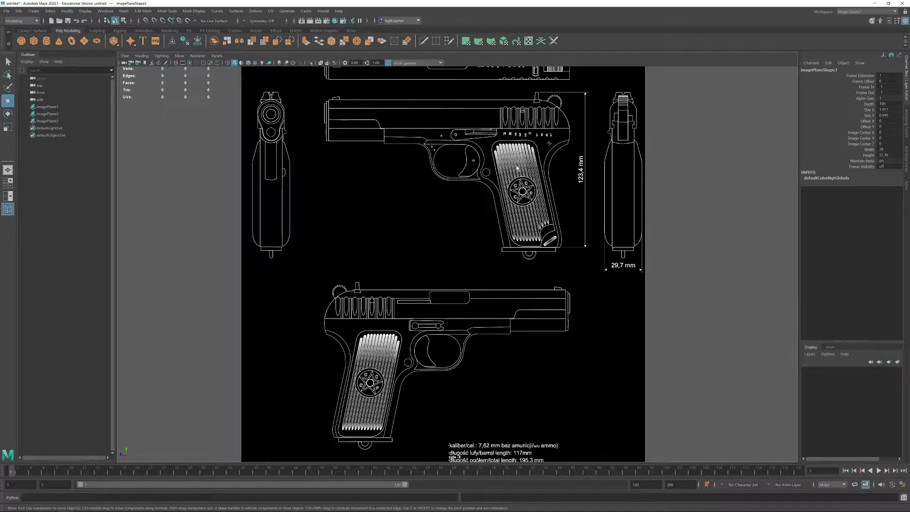
Step: Compare the muzzle end of the slide across the front, profile and top drawings in the side view
{"action": "middle_click_drag", "start_coordinate": [337, 100], "coordinate": [401, 211], "text": "alt"}
{"action": "right_click_drag", "start_coordinate": [402, 210], "coordinate": [444, 306], "text": "alt"}
{"action": "middle_click_drag", "start_coordinate": [342, 149], "coordinate": [453, 304], "text": "alt"}
{"action": "right_click_drag", "start_coordinate": [453, 303], "coordinate": [413, 246], "text": "alt"}
{"action": "middle_click_drag", "start_coordinate": [413, 246], "coordinate": [399, 181], "text": "alt"}
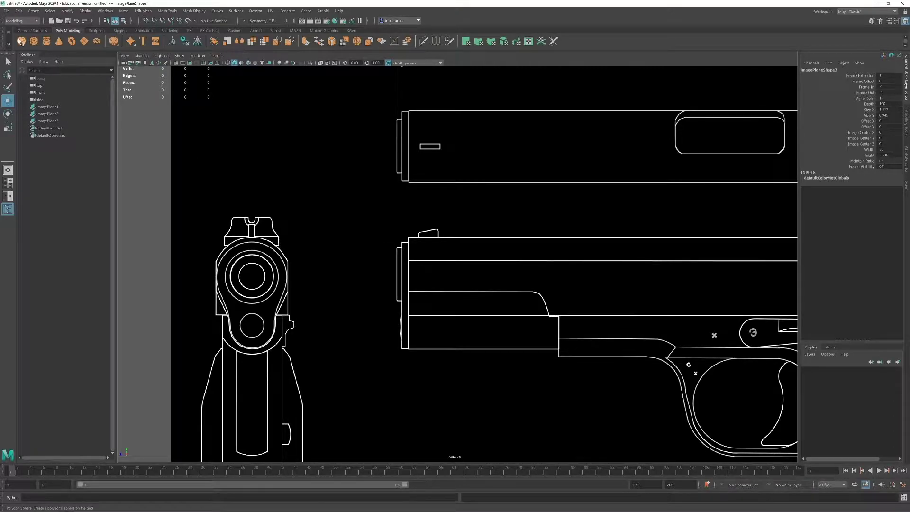
Step: Create a polygon cylinder at the grid origin
{"action": "left_click", "coordinate": [47, 42]}
{"action": "right_click_drag", "start_coordinate": [595, 304], "coordinate": [90, 92], "text": "alt"}
{"action": "right_click_drag", "start_coordinate": [559, 289], "coordinate": [286, 173], "text": "alt"}
{"action": "middle_click_drag", "start_coordinate": [450, 406], "coordinate": [357, 270], "text": "alt"}
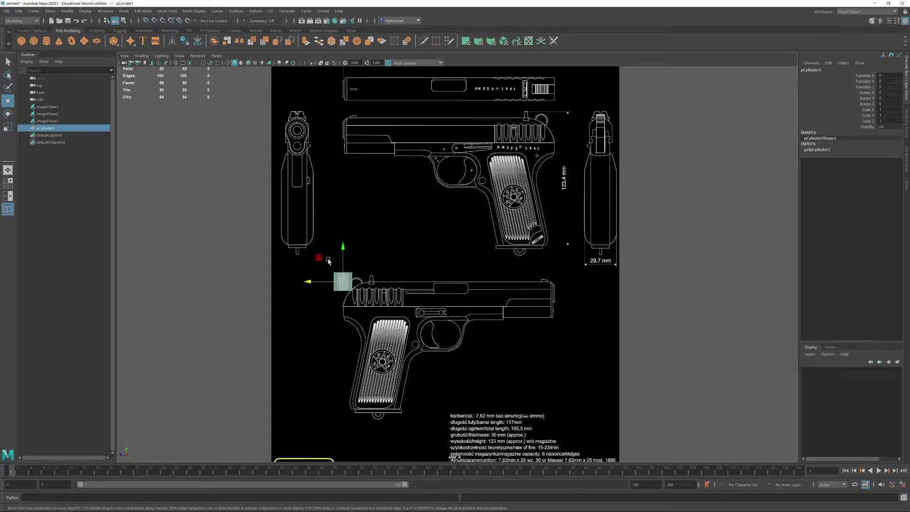
{"action": "right_click_drag", "start_coordinate": [327, 258], "coordinate": [485, 382], "text": "alt"}
{"action": "scroll", "coordinate": [485, 380], "scroll_direction": "down", "scroll_amount": 3}
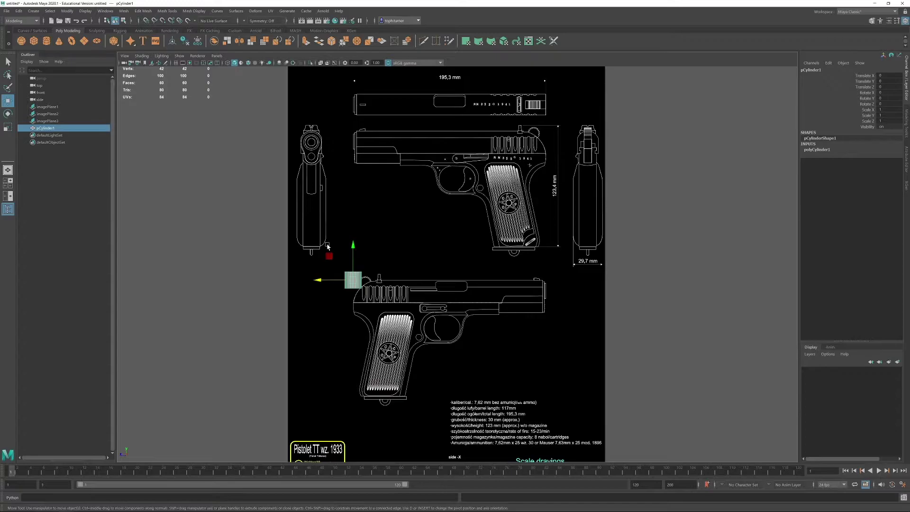
Step: Check the cylinder's position against the grid and the lower pistol drawing in the side view, leaving the grid hidden
{"action": "left_click", "coordinate": [175, 62]}
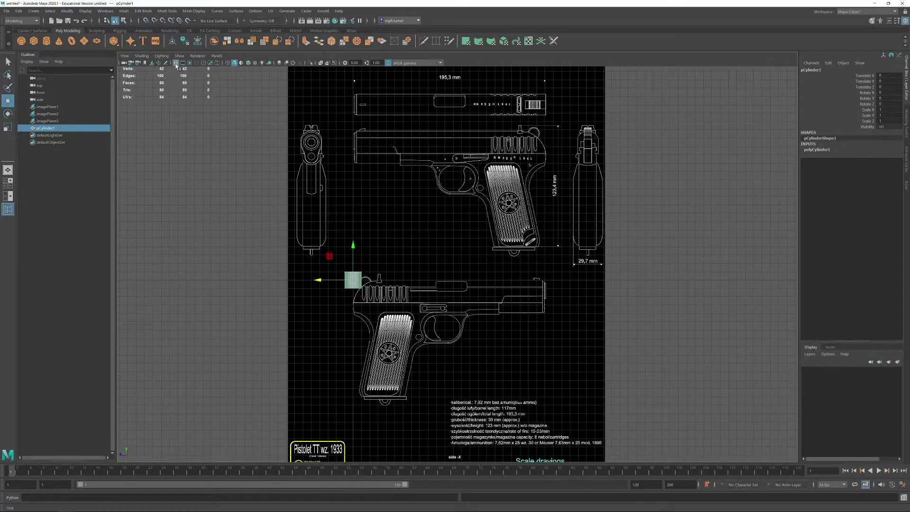
{"action": "right_click_drag", "start_coordinate": [446, 265], "coordinate": [343, 275], "text": "alt"}
{"action": "middle_click_drag", "start_coordinate": [343, 275], "coordinate": [382, 141], "text": "alt"}
{"action": "right_click_drag", "start_coordinate": [381, 141], "coordinate": [463, 276], "text": "alt"}
{"action": "middle_click_drag", "start_coordinate": [431, 223], "coordinate": [466, 288], "text": "alt"}
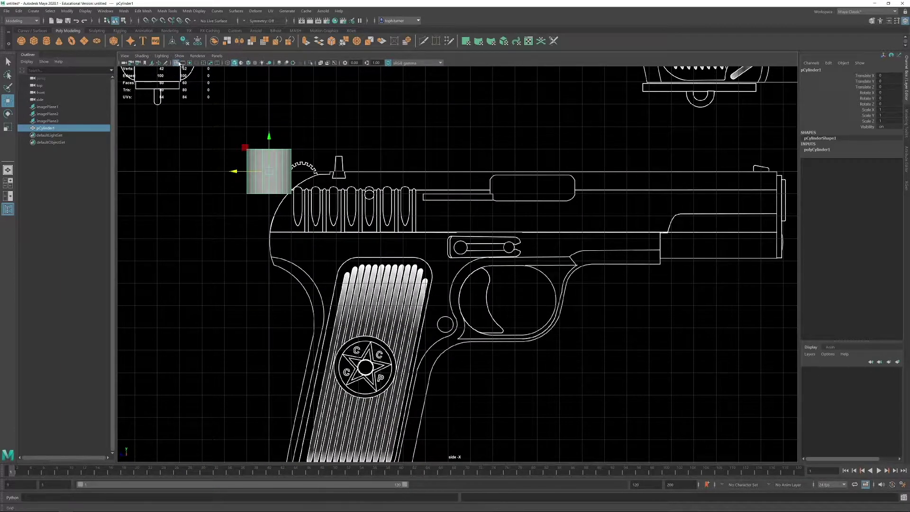
{"action": "left_click", "coordinate": [176, 63]}
Step: Rotate the cylinder -90° about X and move it in Y and Z onto the slide's rear serrations in the side view
{"action": "key", "text": "e"}
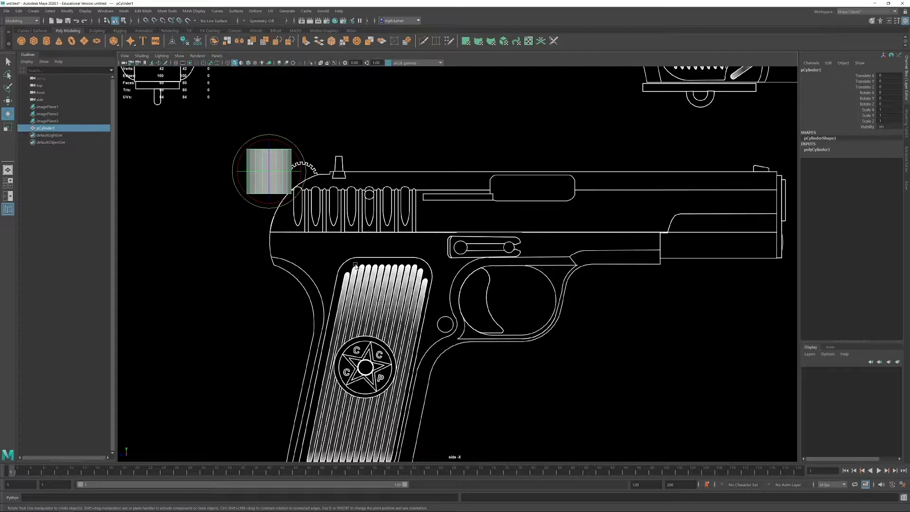
{"action": "left_click_drag", "start_coordinate": [283, 144], "coordinate": [308, 162]}
{"action": "key", "text": "w"}
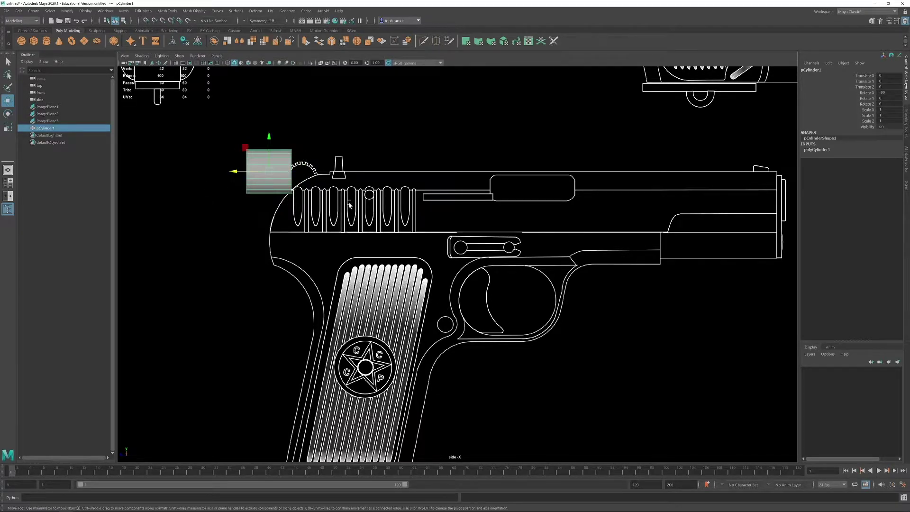
{"action": "left_click_drag", "start_coordinate": [239, 143], "coordinate": [321, 184]}
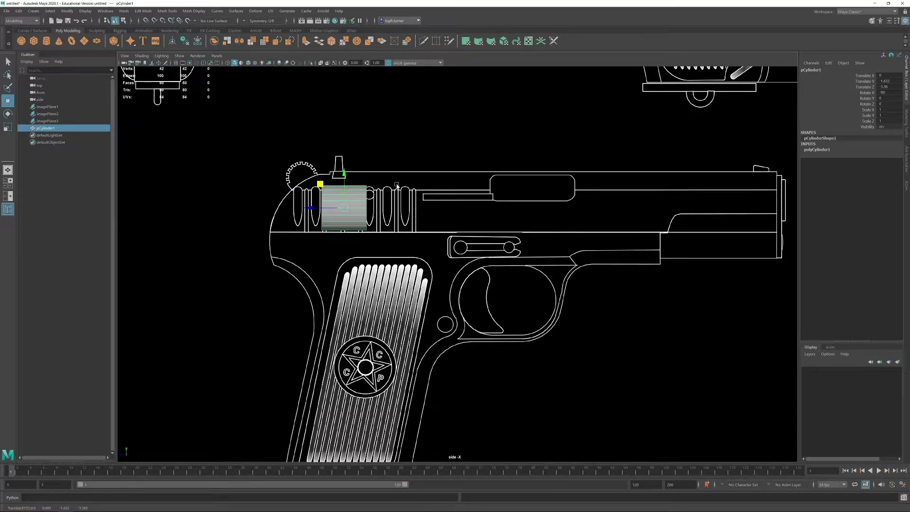
Step: Turn on X-Ray shading in the side view so the blueprint shows through the cylinder
{"action": "left_click", "coordinate": [137, 56]}
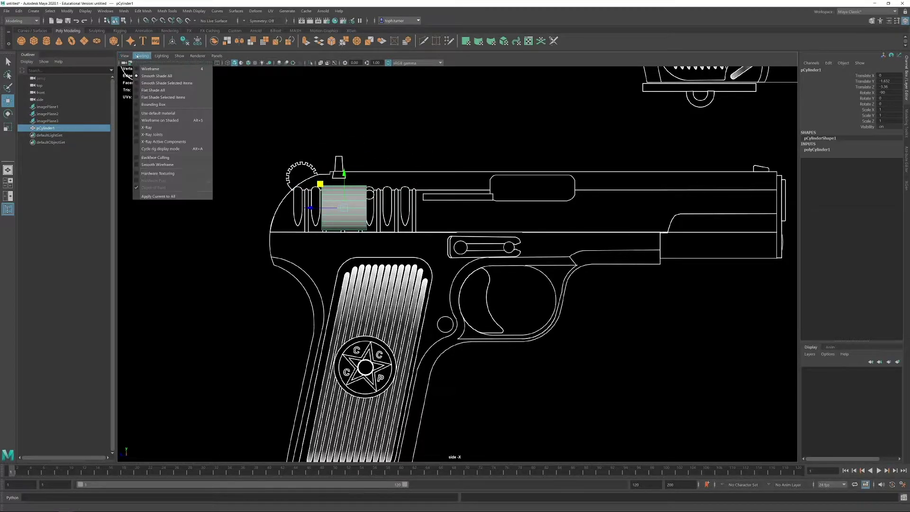
{"action": "left_click", "coordinate": [156, 129]}
{"action": "right_click_drag", "start_coordinate": [396, 280], "coordinate": [541, 418], "text": "alt"}
{"action": "middle_click_drag", "start_coordinate": [287, 237], "coordinate": [470, 370], "text": "alt"}
{"action": "right_click_drag", "start_coordinate": [469, 370], "coordinate": [473, 400], "text": "alt"}
{"action": "scroll", "coordinate": [469, 322], "scroll_direction": "down", "scroll_amount": 8}
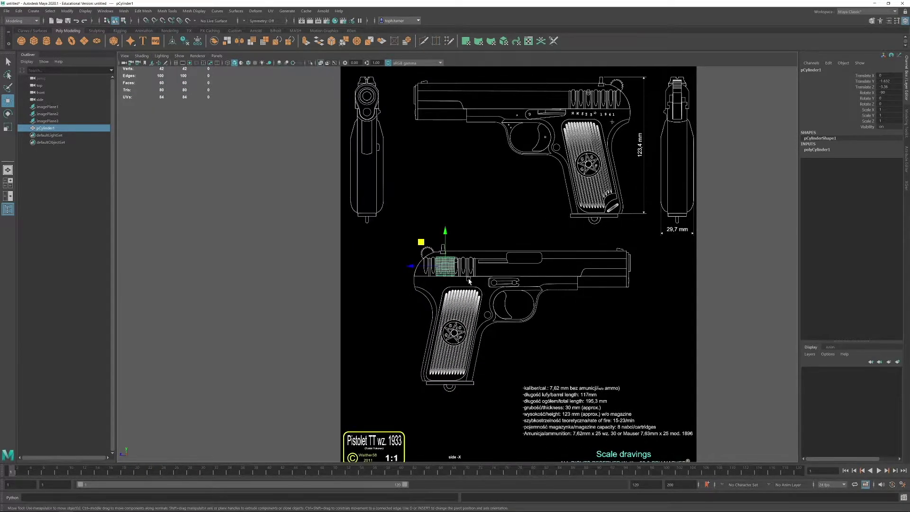
{"action": "scroll", "coordinate": [467, 289], "scroll_direction": "down", "scroll_amount": 2}
Step: Check the cylinder's diameter and position against the muzzle circles of the pistol drawing in the front view
{"action": "key", "text": "space"}
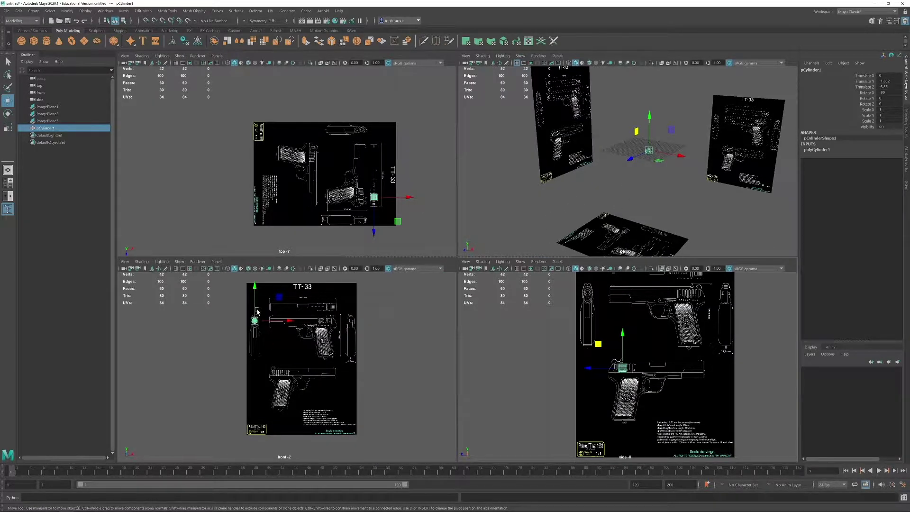
{"action": "key", "text": "space"}
{"action": "scroll", "coordinate": [472, 284], "scroll_direction": "up", "scroll_amount": 2}
{"action": "right_click_drag", "start_coordinate": [472, 285], "coordinate": [479, 293], "text": "alt"}
{"action": "middle_click_drag", "start_coordinate": [361, 86], "coordinate": [409, 193], "text": "alt"}
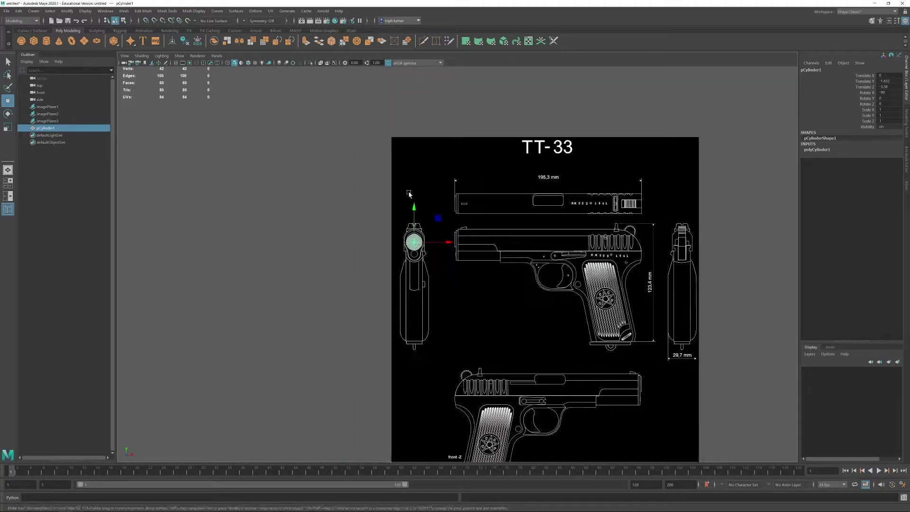
{"action": "right_click_drag", "start_coordinate": [409, 193], "coordinate": [434, 370], "text": "alt"}
{"action": "middle_click_drag", "start_coordinate": [331, 218], "coordinate": [476, 313], "text": "alt"}
{"action": "right_click_drag", "start_coordinate": [476, 313], "coordinate": [540, 416], "text": "alt"}
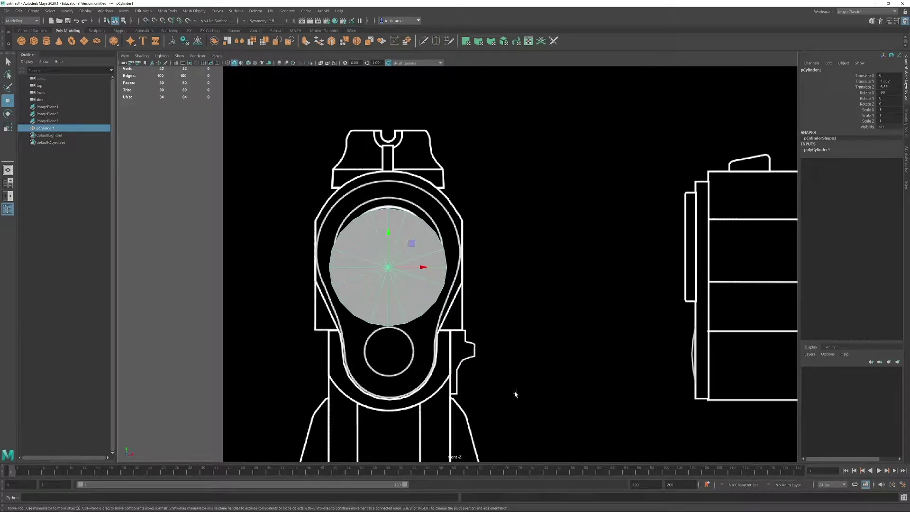
Step: Move the cylinder along Z in the side view from the rear serrations until its front face meets the muzzle tip
{"action": "key", "text": "space"}
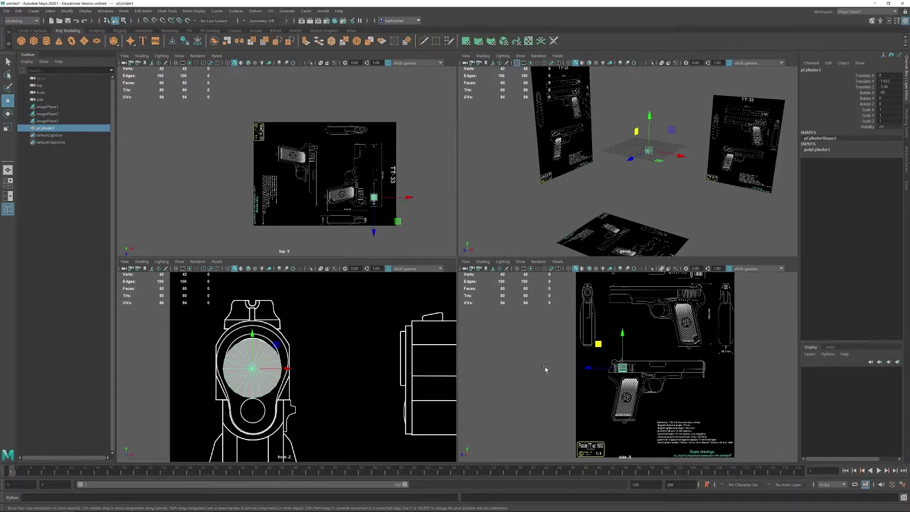
{"action": "key", "text": "space"}
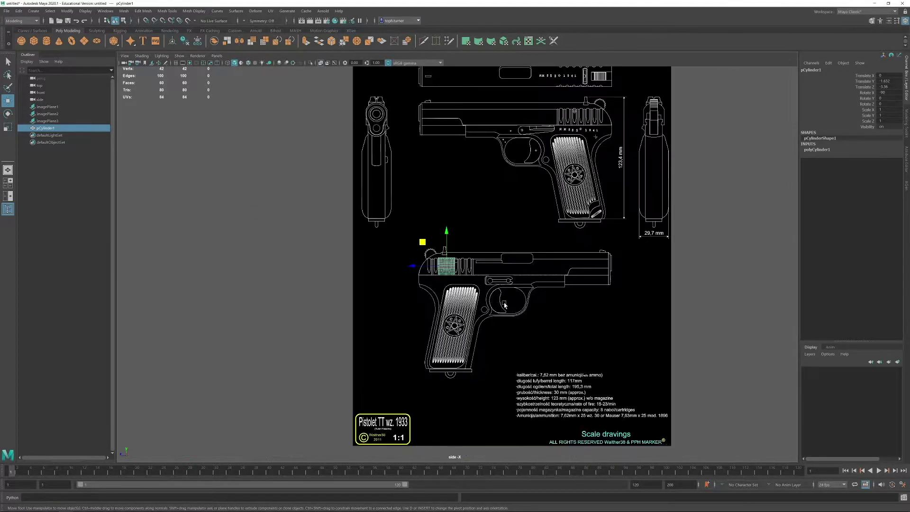
{"action": "scroll", "coordinate": [394, 273], "scroll_direction": "up", "scroll_amount": 6}
{"action": "middle_click_drag", "start_coordinate": [381, 278], "coordinate": [243, 262], "text": "alt"}
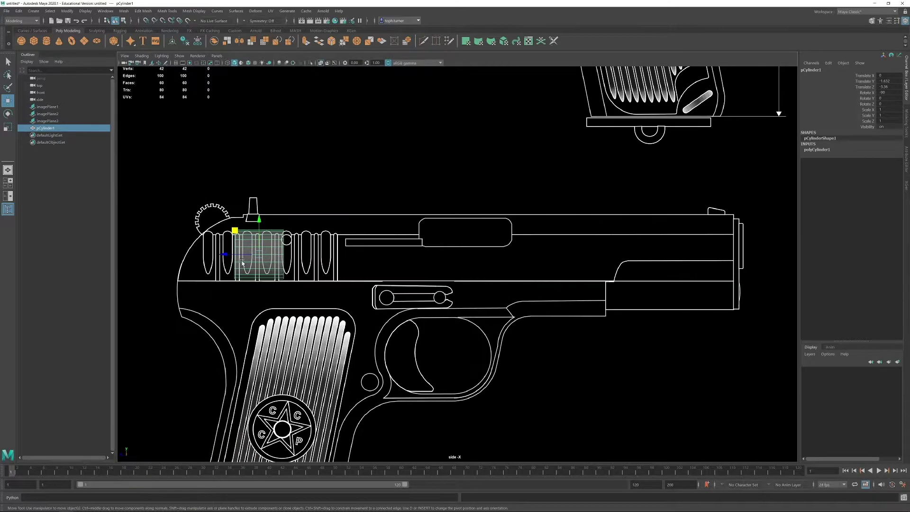
{"action": "left_click_drag", "start_coordinate": [226, 256], "coordinate": [677, 263]}
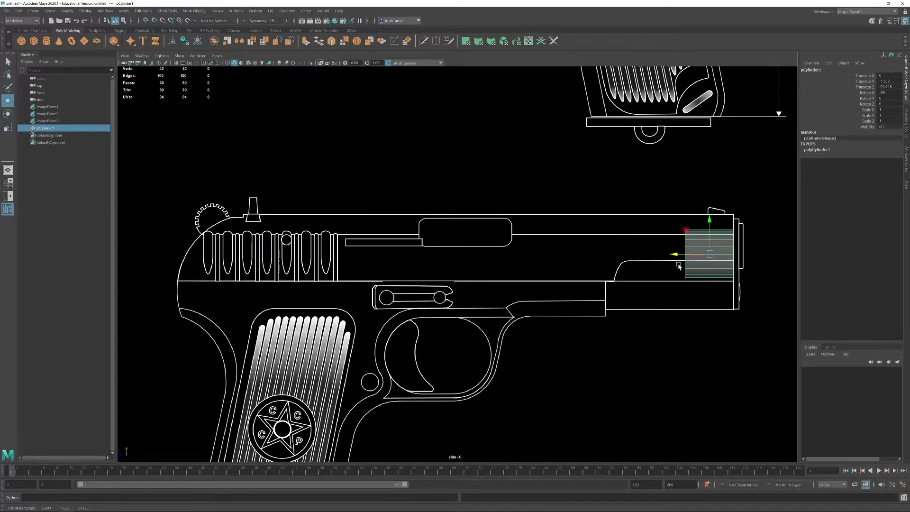
{"action": "scroll", "coordinate": [477, 363], "scroll_direction": "up", "scroll_amount": 2}
{"action": "middle_click_drag", "start_coordinate": [754, 346], "coordinate": [480, 386], "text": "alt"}
{"action": "scroll", "coordinate": [372, 311], "scroll_direction": "up", "scroll_amount": 6}
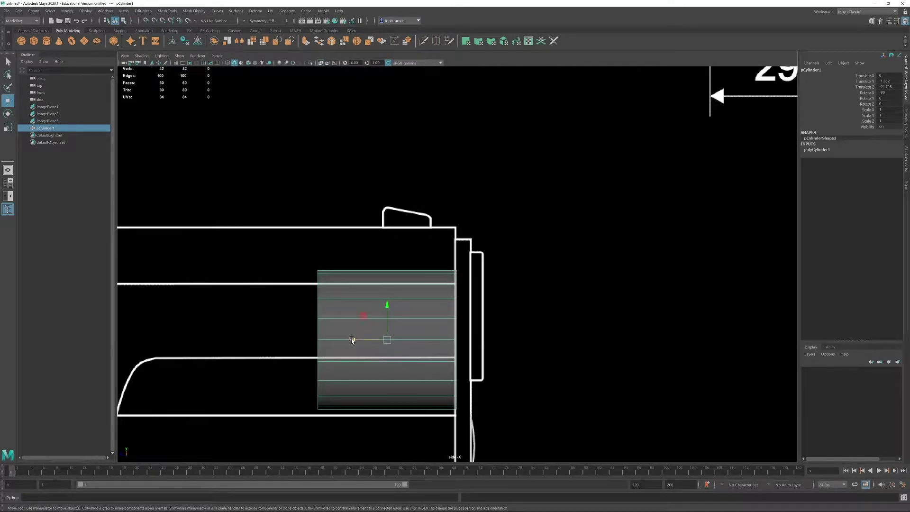
{"action": "left_click_drag", "start_coordinate": [352, 340], "coordinate": [379, 342]}
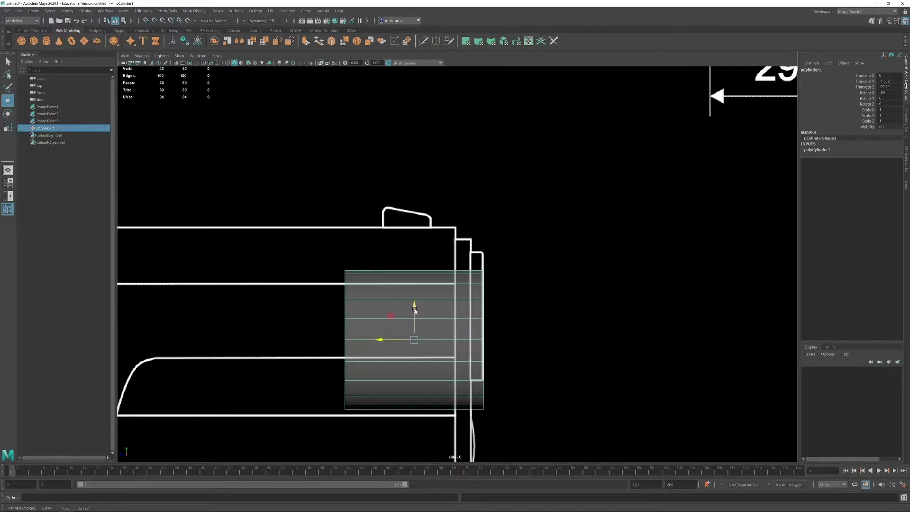
Step: Raise the cylinder to Y about -1.295 and scale it uniformly to 0.937 to match the height of the muzzle tip
{"action": "left_click_drag", "start_coordinate": [415, 311], "coordinate": [415, 287]}
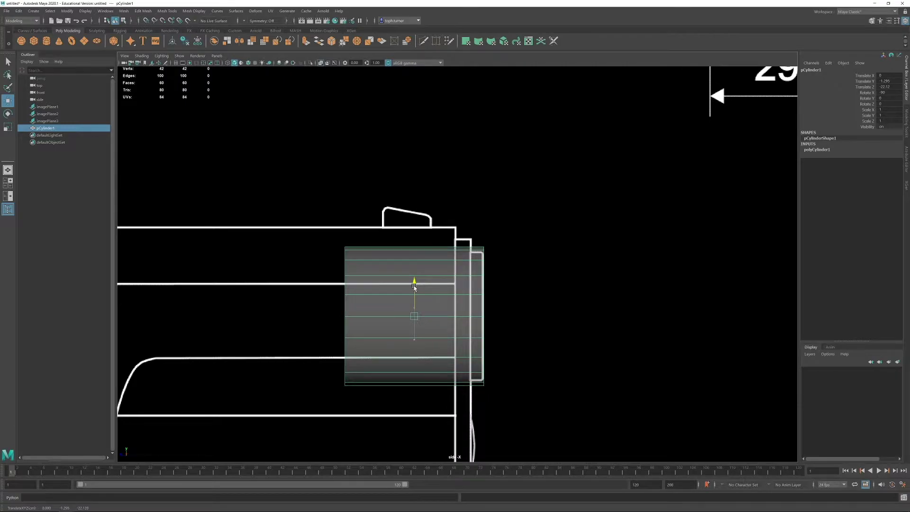
{"action": "key", "text": "r"}
{"action": "left_click_drag", "start_coordinate": [415, 315], "coordinate": [384, 317]}
{"action": "key", "text": "w"}
{"action": "right_click_drag", "start_coordinate": [467, 327], "coordinate": [360, 261], "text": "alt"}
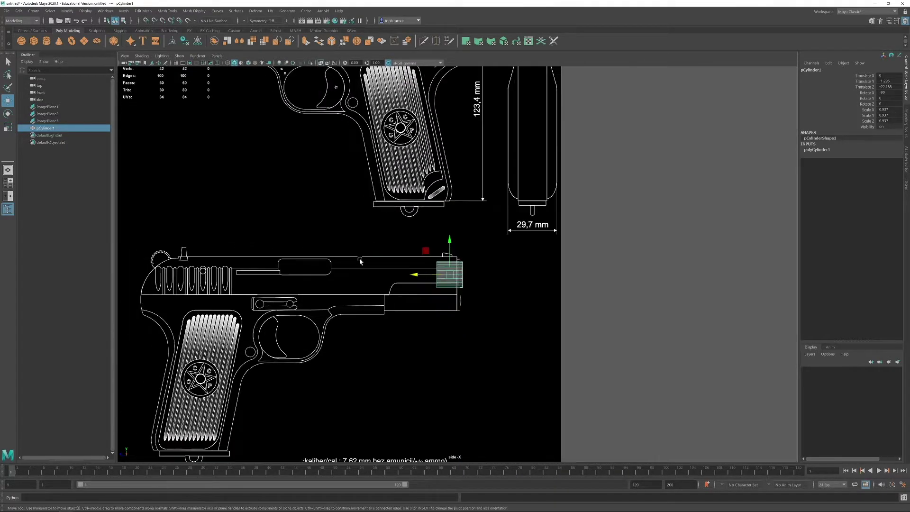
{"action": "middle_click_drag", "start_coordinate": [467, 256], "coordinate": [485, 240], "text": "alt"}
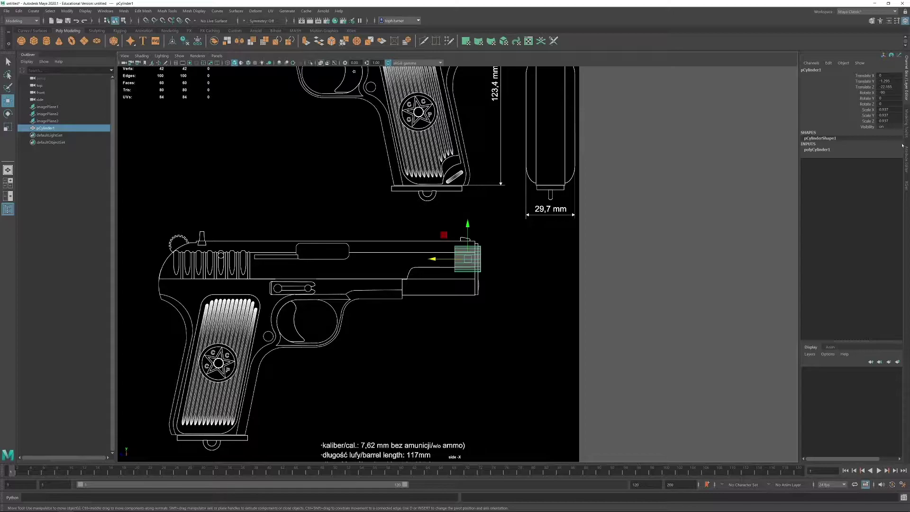
Step: Select the cylinder's rear-end vertices and pull them back toward the slide's serrations, to Z about -7.42
{"action": "left_click", "coordinate": [906, 126]}
{"action": "left_click", "coordinate": [832, 80]}
{"action": "left_click_drag", "start_coordinate": [408, 201], "coordinate": [458, 306]}
{"action": "left_click_drag", "start_coordinate": [420, 259], "coordinate": [228, 271]}
{"action": "middle_click_drag", "start_coordinate": [372, 219], "coordinate": [398, 372], "text": "alt"}
{"action": "scroll", "coordinate": [392, 299], "scroll_direction": "down", "scroll_amount": 4}
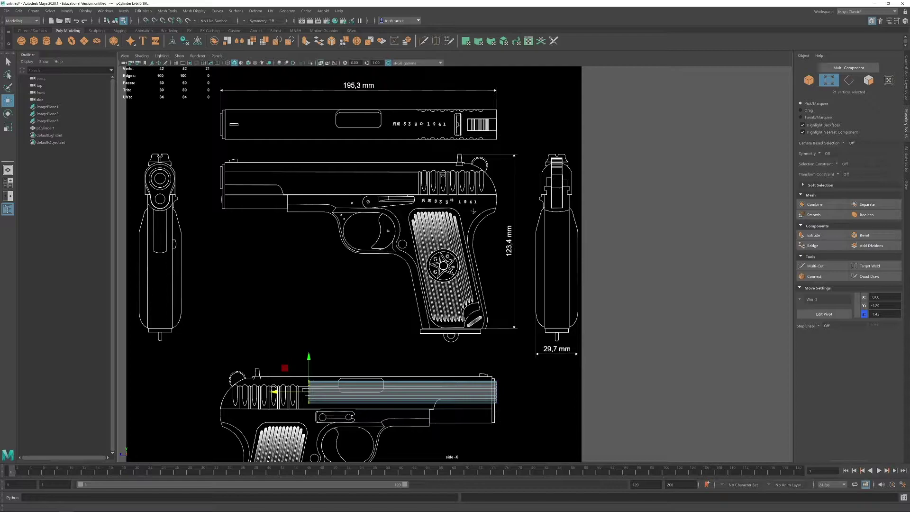
Step: Shorten the cylinder slightly by moving its rear-end vertices forward to Z about -7.80
{"action": "scroll", "coordinate": [405, 274], "scroll_direction": "up", "scroll_amount": 5}
{"action": "middle_click_drag", "start_coordinate": [473, 299], "coordinate": [543, 173], "text": "alt"}
{"action": "right_click_drag", "start_coordinate": [544, 173], "coordinate": [542, 292], "text": "alt"}
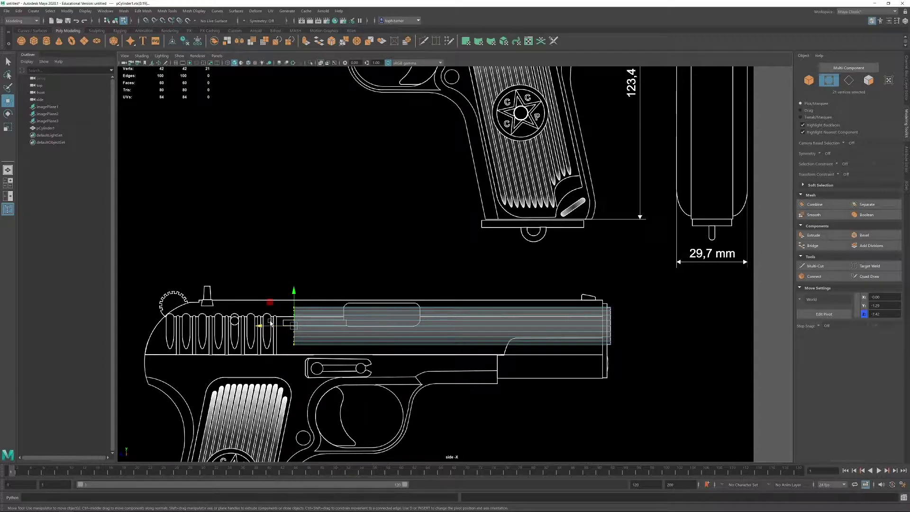
{"action": "middle_click_drag", "start_coordinate": [271, 322], "coordinate": [342, 242], "text": "alt"}
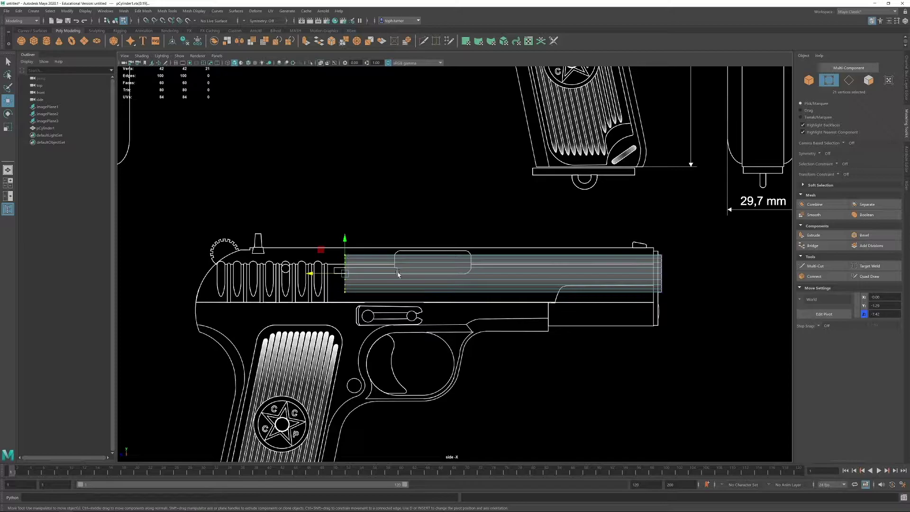
{"action": "mouse_move", "coordinate": [314, 275]}
{"action": "left_mouse_down"}
{"action": "mouse_move", "coordinate": [333, 276]}
{"action": "mouse_move", "coordinate": [321, 278]}
{"action": "left_mouse_up"}
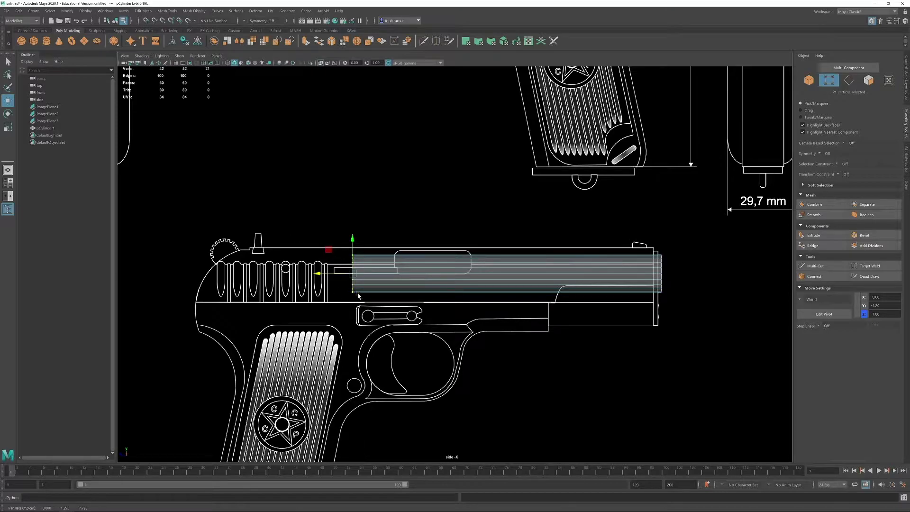
{"action": "middle_click_drag", "start_coordinate": [358, 295], "coordinate": [383, 279], "text": "alt"}
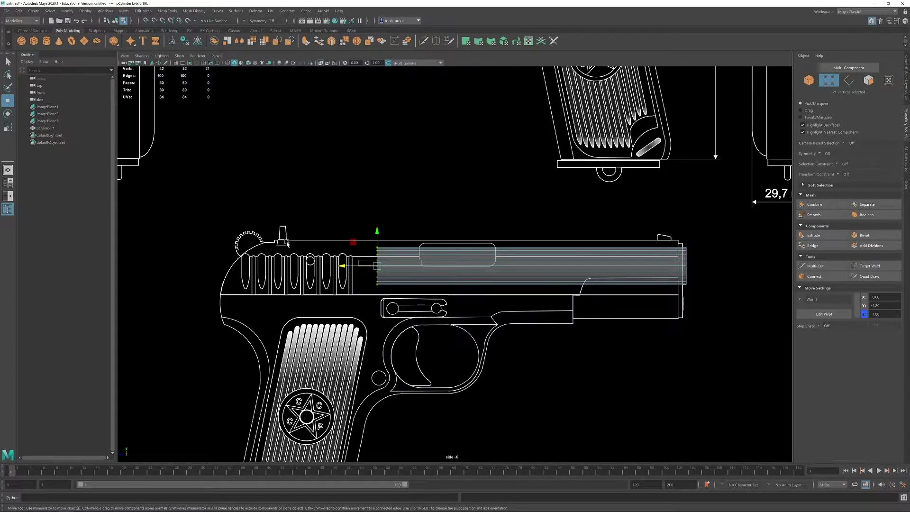
Step: Turn on X-Ray shading in the top view so the slide drawing shows through the cylinder
{"action": "right_click_drag", "start_coordinate": [506, 259], "coordinate": [518, 294], "text": "alt"}
{"action": "right_click_drag", "start_coordinate": [411, 276], "coordinate": [410, 114], "text": "alt"}
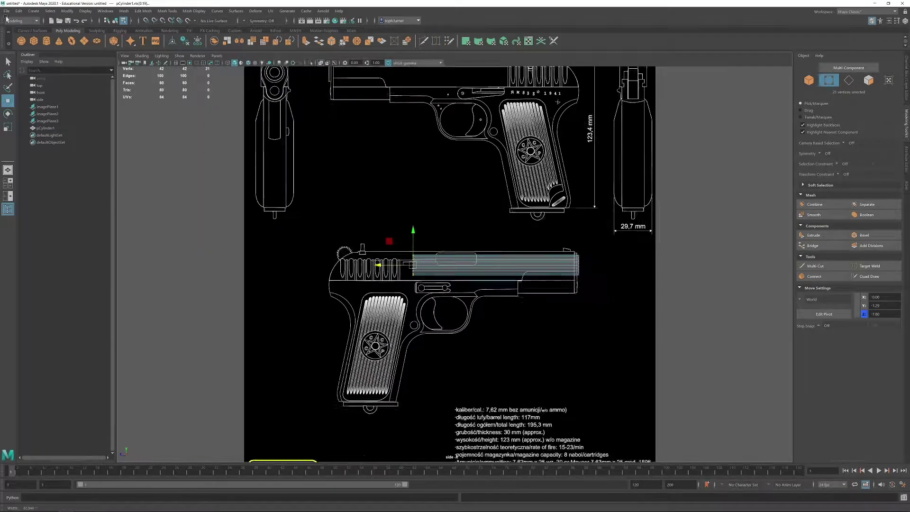
{"action": "middle_click_drag", "start_coordinate": [410, 113], "coordinate": [340, 183], "text": "alt"}
{"action": "key", "text": "space"}
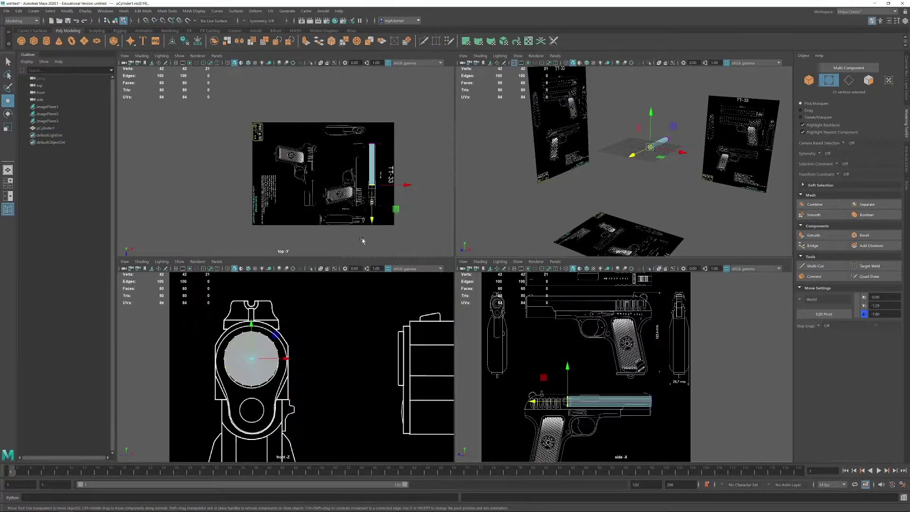
{"action": "key", "text": "space"}
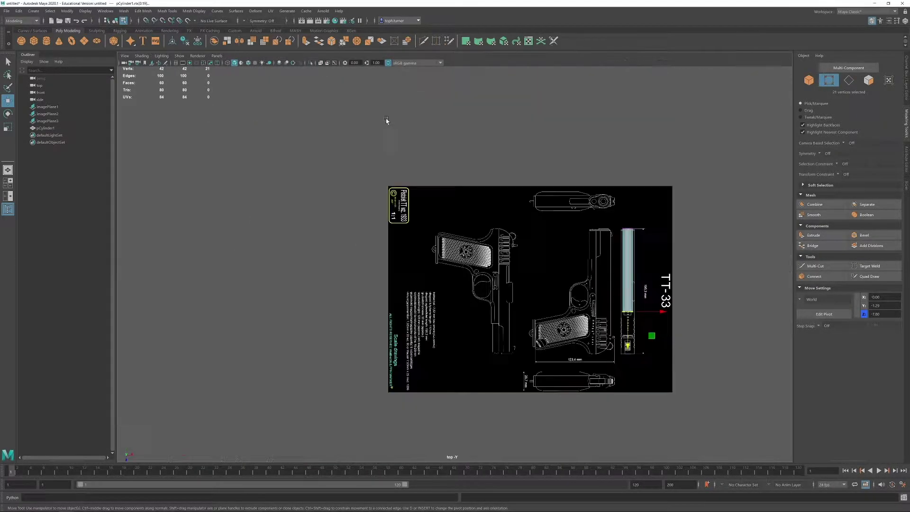
{"action": "right_click_drag", "start_coordinate": [388, 121], "coordinate": [735, 198], "text": "alt"}
{"action": "middle_click_drag", "start_coordinate": [734, 198], "coordinate": [358, 150], "text": "alt"}
{"action": "right_click_drag", "start_coordinate": [357, 150], "coordinate": [258, 145], "text": "alt"}
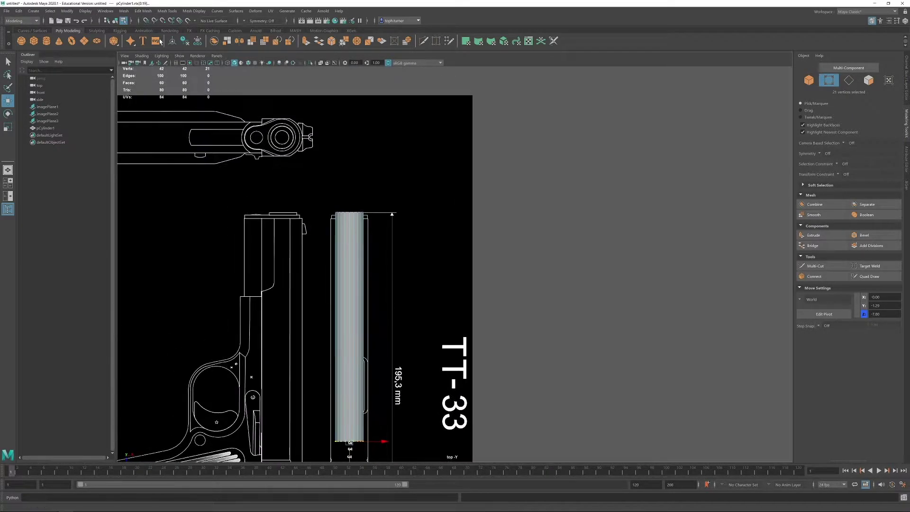
{"action": "left_click", "coordinate": [141, 55]}
{"action": "left_click", "coordinate": [153, 130]}
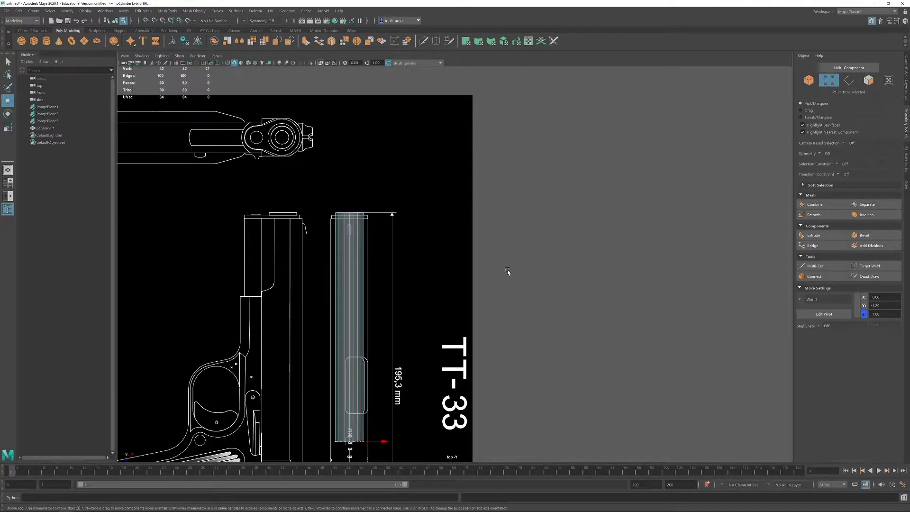
Step: Check the cylinder's width and muzzle end against the slide drawing in the top view
{"action": "right_click_drag", "start_coordinate": [507, 272], "coordinate": [579, 396], "text": "alt"}
{"action": "middle_click_drag", "start_coordinate": [165, 115], "coordinate": [451, 244], "text": "alt"}
{"action": "right_click_drag", "start_coordinate": [451, 244], "coordinate": [498, 338], "text": "alt"}
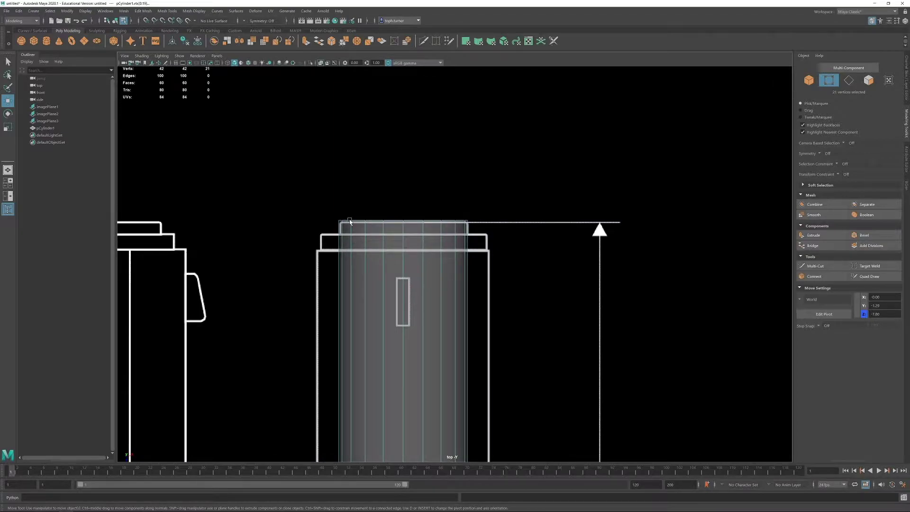
{"action": "scroll", "coordinate": [254, 148], "scroll_direction": "down", "scroll_amount": 8}
{"action": "middle_click_drag", "start_coordinate": [423, 307], "coordinate": [393, 197], "text": "alt"}
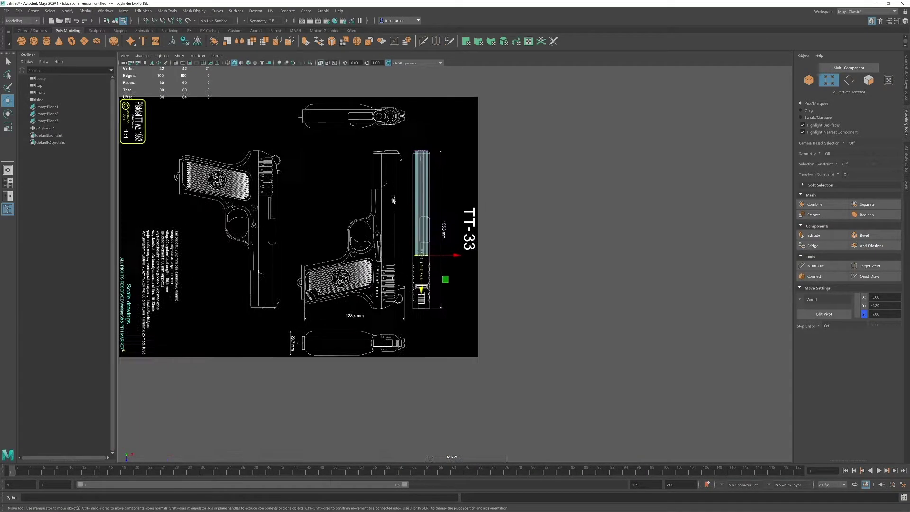
{"action": "right_click_drag", "start_coordinate": [394, 197], "coordinate": [377, 286], "text": "alt"}
{"action": "middle_click_drag", "start_coordinate": [322, 83], "coordinate": [315, 325], "text": "alt"}
Step: Turn on X-Ray shading in the front view so the muzzle circles show through the cylinder
{"action": "key", "text": "space"}
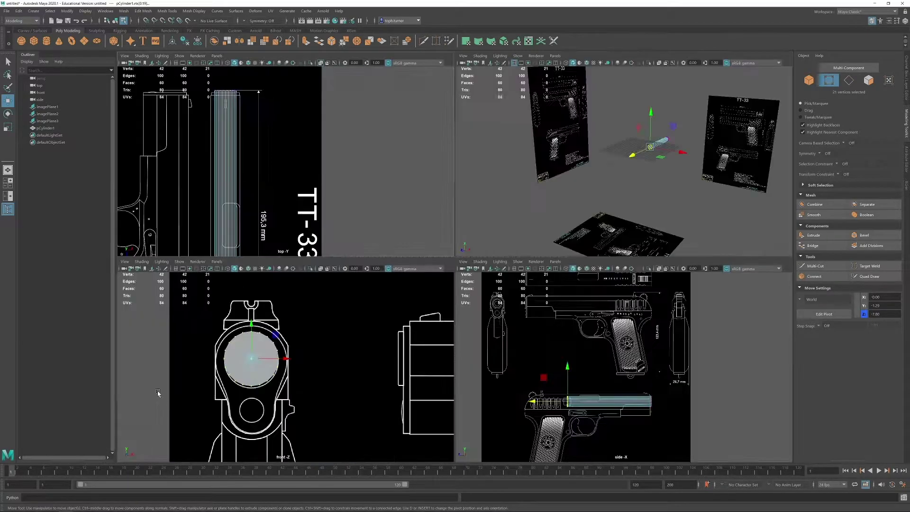
{"action": "key", "text": "space"}
{"action": "scroll", "coordinate": [413, 261], "scroll_direction": "up", "scroll_amount": 4}
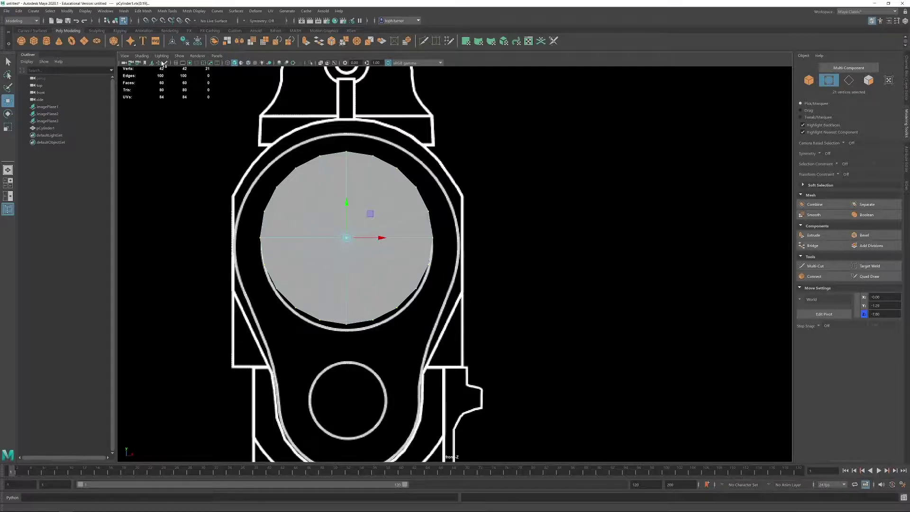
{"action": "left_click", "coordinate": [142, 56]}
{"action": "left_click", "coordinate": [156, 128]}
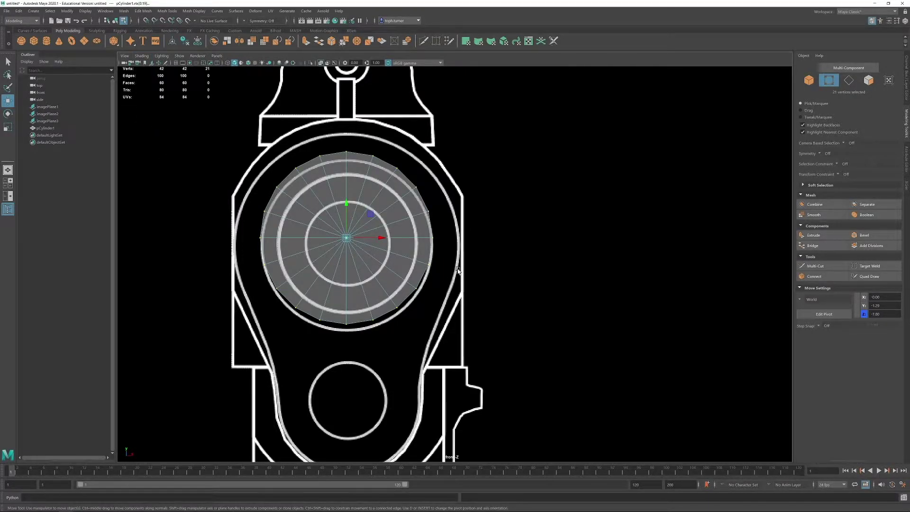
Step: Compare the cylinder's outline and centre with the muzzle circles of the blueprint in the front view
{"action": "scroll", "coordinate": [545, 285], "scroll_direction": "down", "scroll_amount": 10}
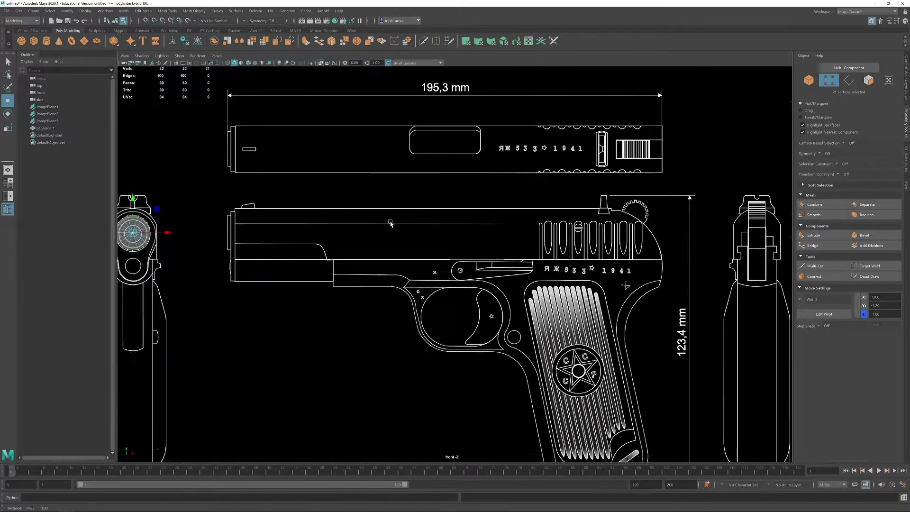
{"action": "scroll", "coordinate": [391, 224], "scroll_direction": "down", "scroll_amount": 10}
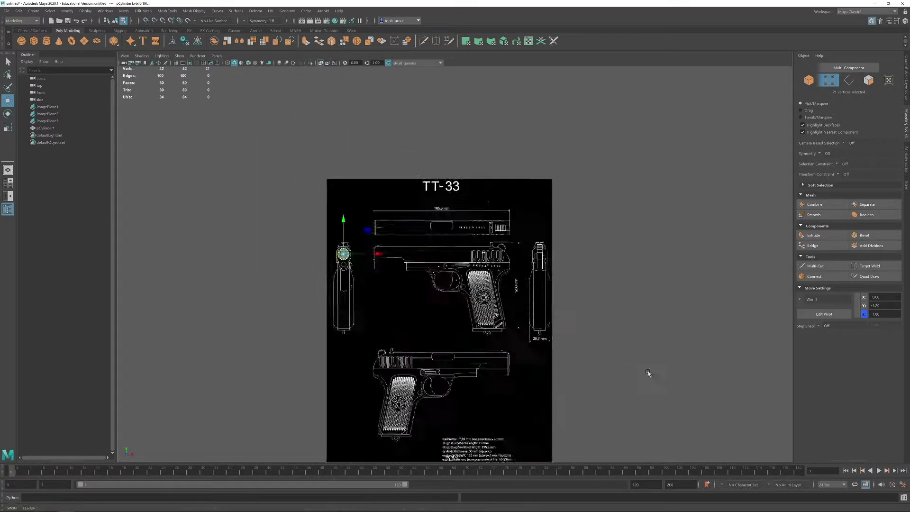
{"action": "scroll", "coordinate": [649, 373], "scroll_direction": "up", "scroll_amount": 7}
{"action": "middle_click_drag", "start_coordinate": [309, 260], "coordinate": [483, 243], "text": "alt"}
{"action": "scroll", "coordinate": [520, 366], "scroll_direction": "up", "scroll_amount": 4}
{"action": "middle_click_drag", "start_coordinate": [298, 221], "coordinate": [384, 278], "text": "alt"}
{"action": "scroll", "coordinate": [379, 328], "scroll_direction": "up", "scroll_amount": 4}
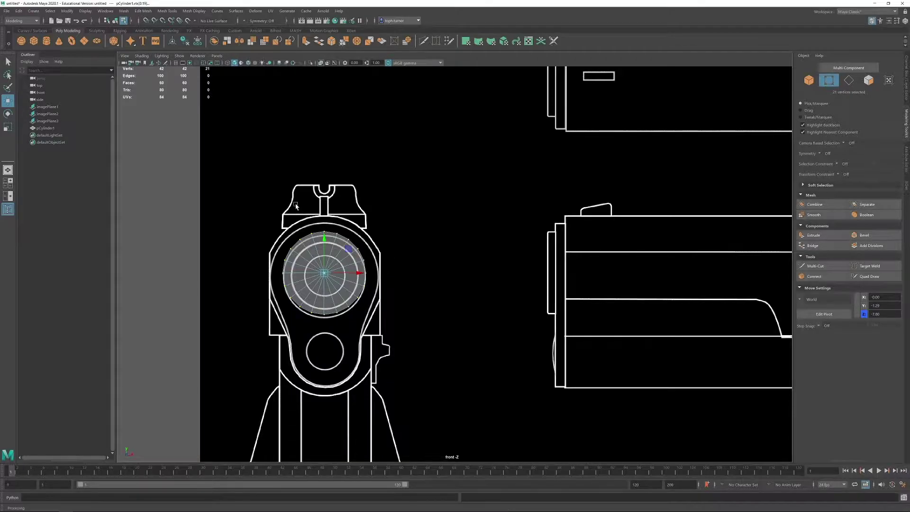
{"action": "right_click_drag", "start_coordinate": [351, 283], "coordinate": [415, 325], "text": "alt"}
{"action": "middle_click_drag", "start_coordinate": [416, 324], "coordinate": [430, 307], "text": "alt"}
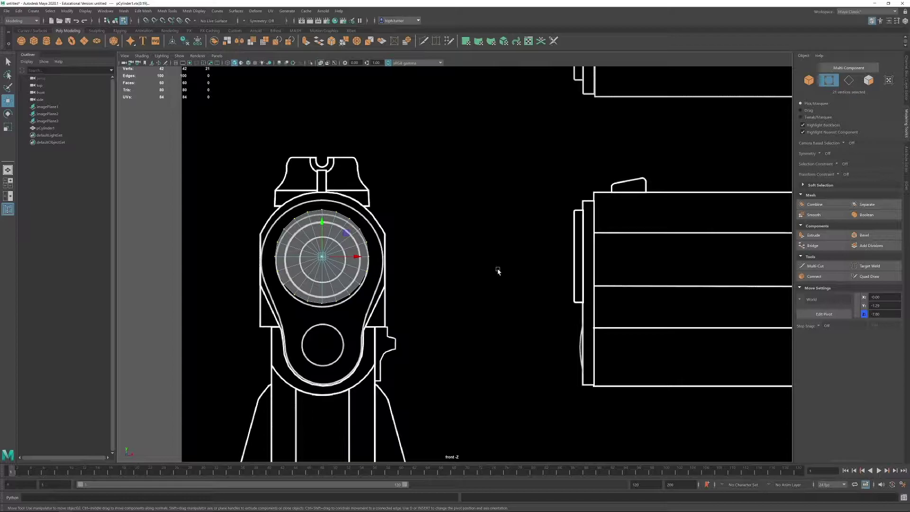
Step: Select imagePlane3 and raise it to Y about -14.72 in the front view, centring its muzzle circles on the cylinder
{"action": "left_click", "coordinate": [218, 143]}
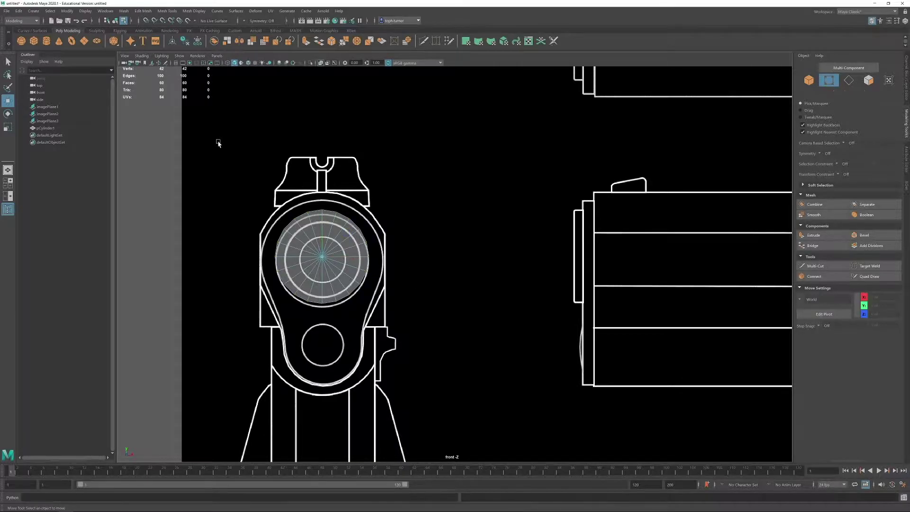
{"action": "left_click", "coordinate": [45, 122]}
{"action": "key", "text": "f"}
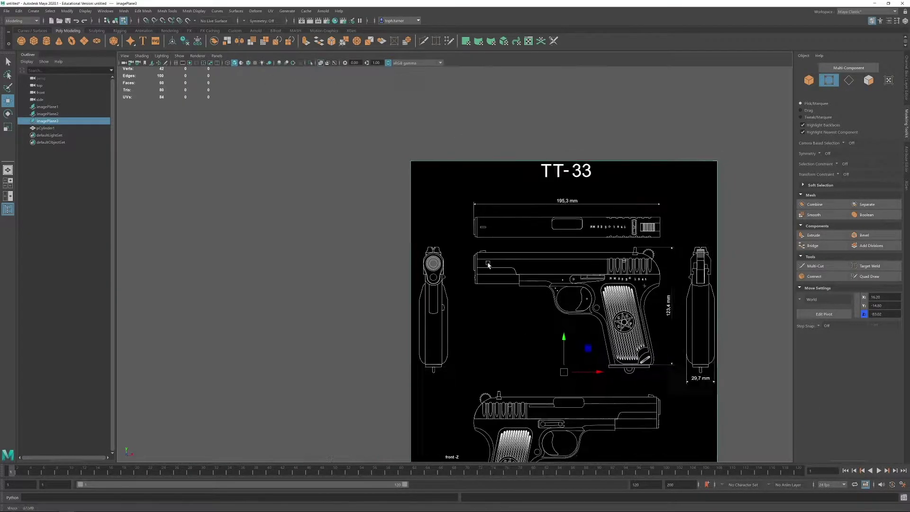
{"action": "middle_click_drag", "start_coordinate": [573, 387], "coordinate": [500, 340], "text": "alt"}
{"action": "right_click_drag", "start_coordinate": [376, 251], "coordinate": [471, 382], "text": "alt"}
{"action": "middle_click_drag", "start_coordinate": [297, 234], "coordinate": [372, 244], "text": "alt"}
{"action": "right_click_drag", "start_coordinate": [372, 244], "coordinate": [413, 296], "text": "alt"}
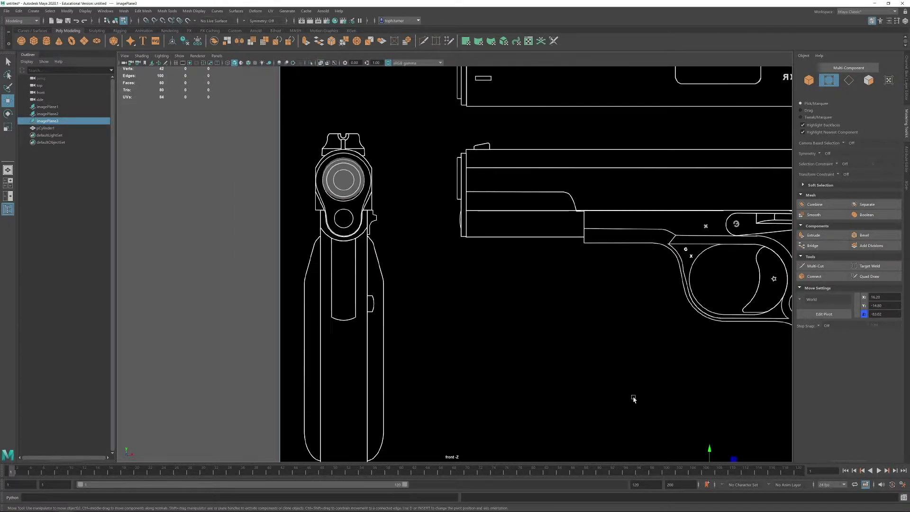
{"action": "left_click_drag", "start_coordinate": [710, 450], "coordinate": [700, 450]}
{"action": "right_click_drag", "start_coordinate": [435, 330], "coordinate": [489, 389], "text": "alt"}
{"action": "middle_click_drag", "start_coordinate": [284, 155], "coordinate": [403, 347], "text": "alt"}
{"action": "right_click_drag", "start_coordinate": [403, 347], "coordinate": [474, 439], "text": "alt"}
{"action": "middle_click_drag", "start_coordinate": [474, 438], "coordinate": [455, 309], "text": "alt"}
{"action": "right_click_drag", "start_coordinate": [455, 309], "coordinate": [533, 417], "text": "alt"}
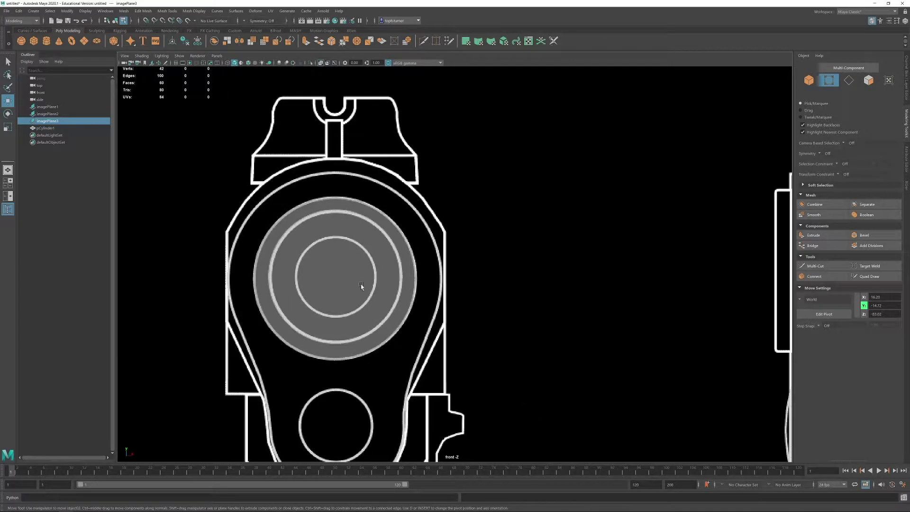
Step: Examine the stepped muzzle rings in the reference photo and compare them with the cylinder in the front view
{"action": "left_click", "coordinate": [345, 281]}
{"action": "right_click_drag", "start_coordinate": [428, 289], "coordinate": [409, 266], "text": "alt"}
{"action": "right_click_drag", "start_coordinate": [389, 218], "coordinate": [395, 256], "text": "alt"}
{"action": "scroll", "coordinate": [386, 252], "scroll_direction": "up", "scroll_amount": 2}
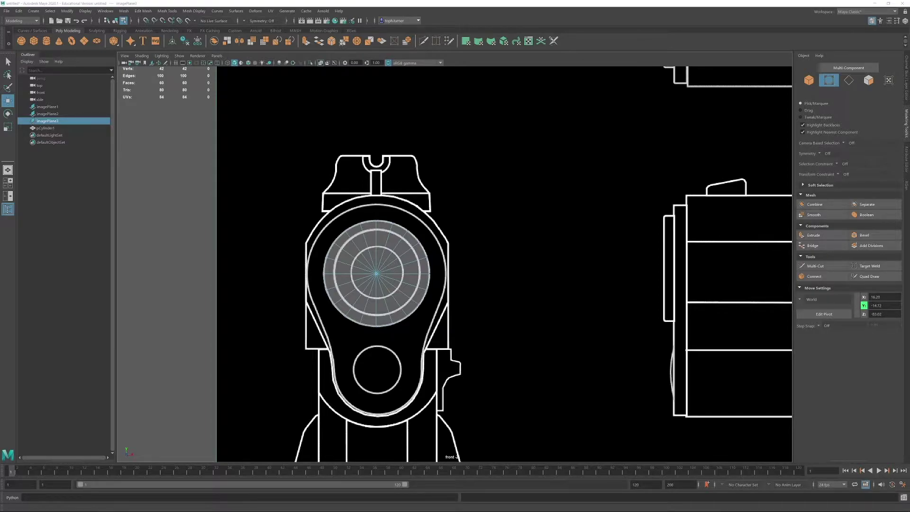
{"action": "left_click_drag", "start_coordinate": [909, 128], "coordinate": [705, 128]}
{"action": "scroll", "coordinate": [604, 167], "scroll_direction": "up", "scroll_amount": 5}
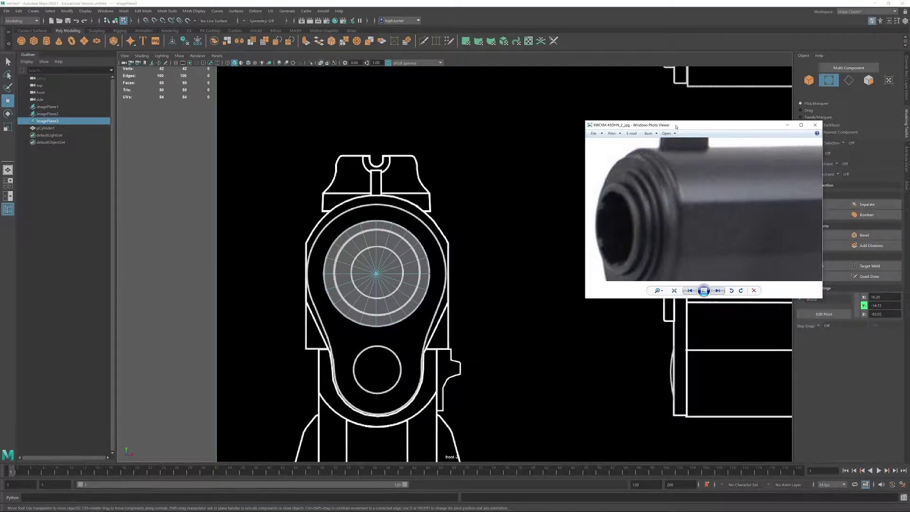
{"action": "left_click_drag", "start_coordinate": [676, 126], "coordinate": [909, 127]}
Step: Select all the cylinder's vertices and scale them down uniformly to the middle muzzle circle in the front view
{"action": "left_click_drag", "start_coordinate": [251, 167], "coordinate": [509, 413]}
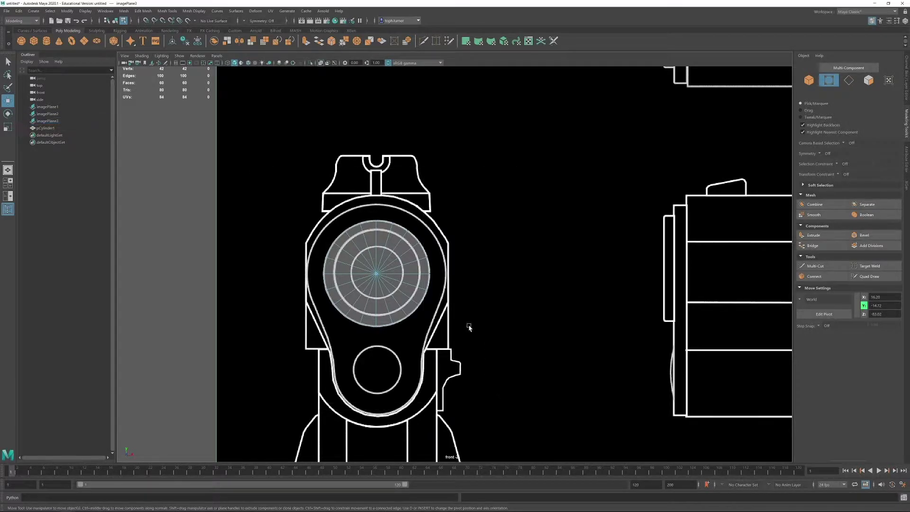
{"action": "key", "text": "r"}
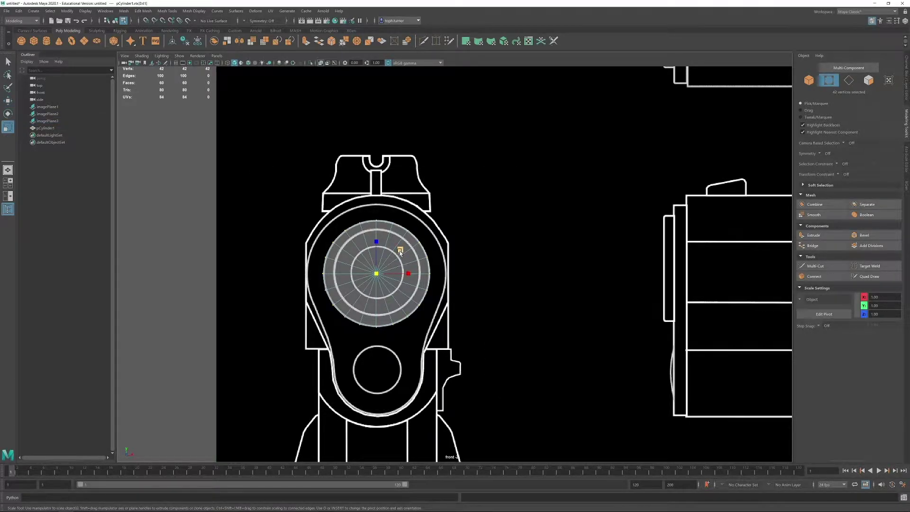
{"action": "left_click_drag", "start_coordinate": [399, 251], "coordinate": [396, 254]}
Step: Check the narrowed cylinder's width and muzzle end against the slide drawing in the top view
{"action": "key", "text": "space"}
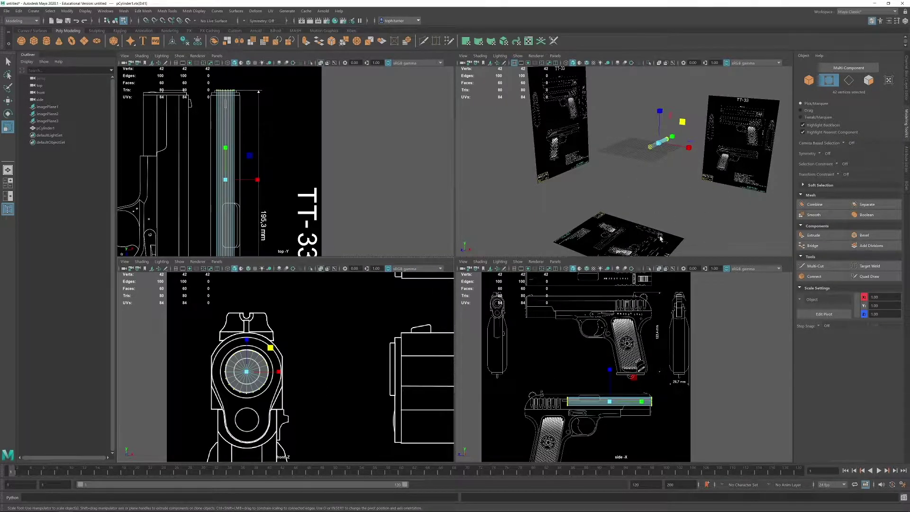
{"action": "key", "text": "space"}
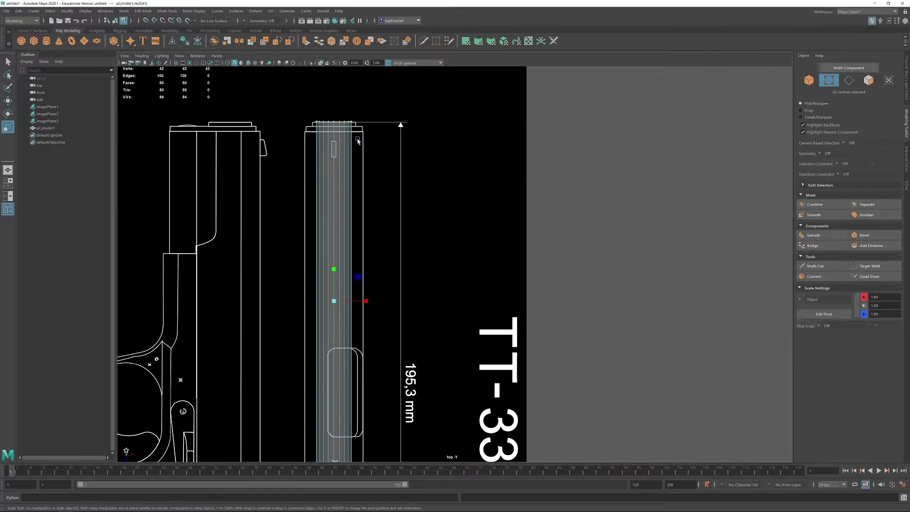
{"action": "scroll", "coordinate": [378, 215], "scroll_direction": "up", "scroll_amount": 6}
{"action": "middle_click_drag", "start_coordinate": [436, 318], "coordinate": [625, 411], "text": "alt"}
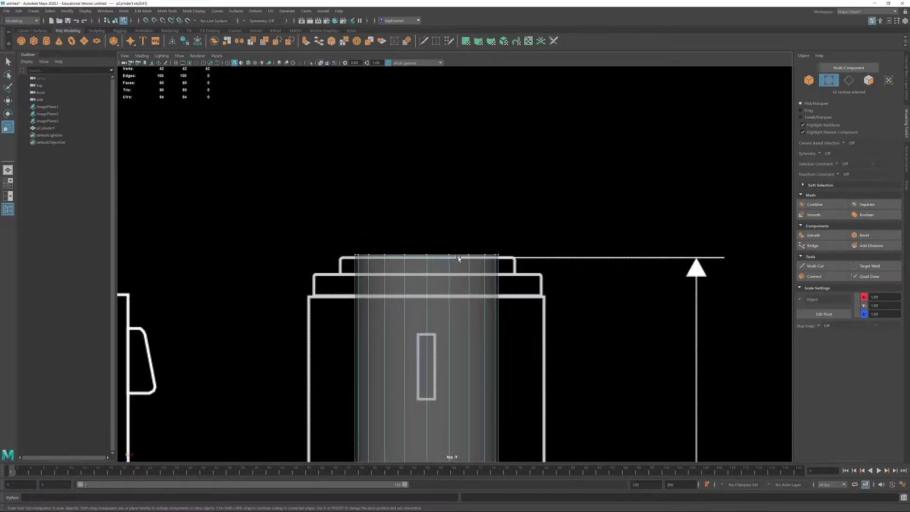
{"action": "scroll", "coordinate": [562, 280], "scroll_direction": "down", "scroll_amount": 6}
{"action": "scroll", "coordinate": [562, 281], "scroll_direction": "down", "scroll_amount": 5}
{"action": "key", "text": "r"}
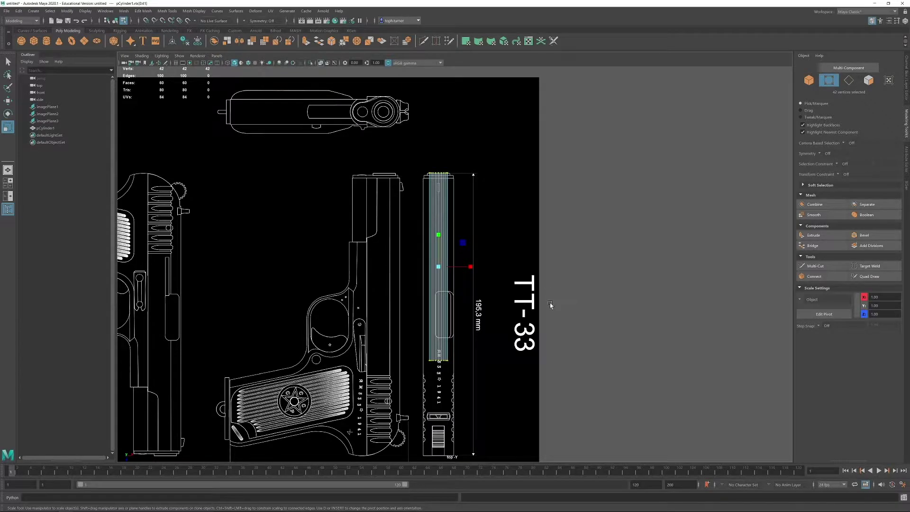
Step: Inspect the cylinder's height, length and muzzle end against the slide and ejection port in the side view
{"action": "key", "text": "space"}
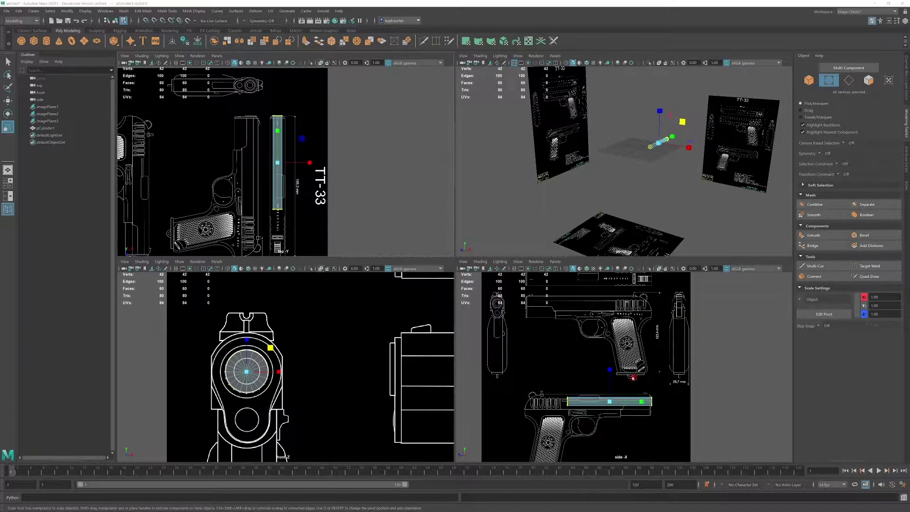
{"action": "key", "text": "space"}
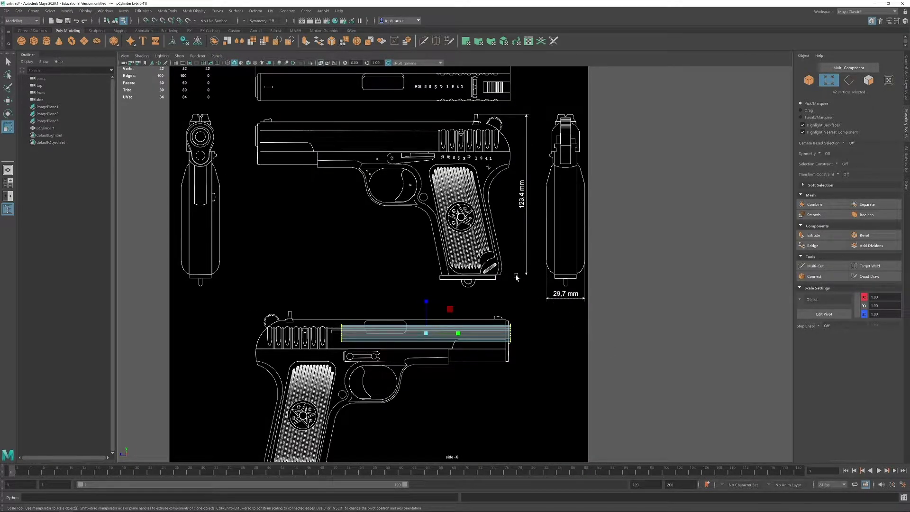
{"action": "right_click_drag", "start_coordinate": [517, 277], "coordinate": [617, 473], "text": "alt"}
{"action": "middle_click_drag", "start_coordinate": [611, 455], "coordinate": [594, 309], "text": "alt"}
{"action": "right_click_drag", "start_coordinate": [581, 351], "coordinate": [583, 416], "text": "alt"}
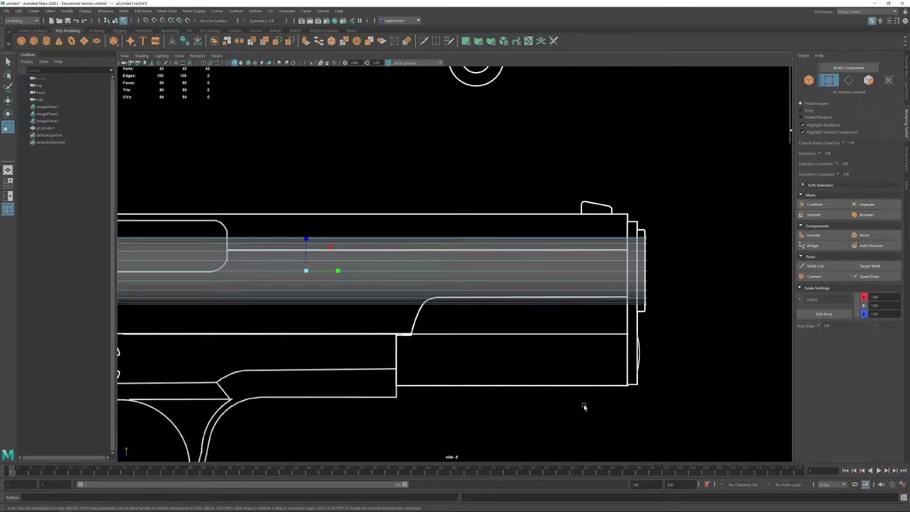
{"action": "right_click_drag", "start_coordinate": [552, 376], "coordinate": [467, 323], "text": "alt"}
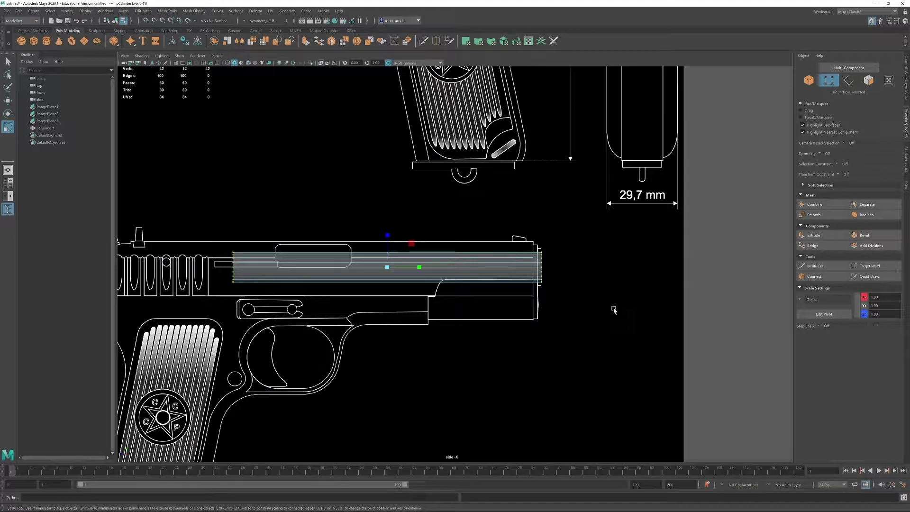
{"action": "middle_click_drag", "start_coordinate": [553, 286], "coordinate": [656, 262], "text": "alt"}
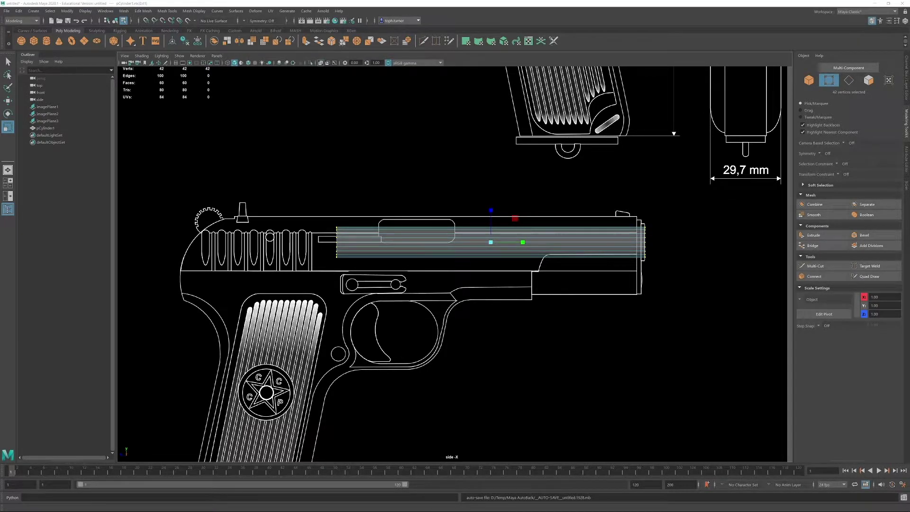
{"action": "scroll", "coordinate": [504, 356], "scroll_direction": "up", "scroll_amount": 5}
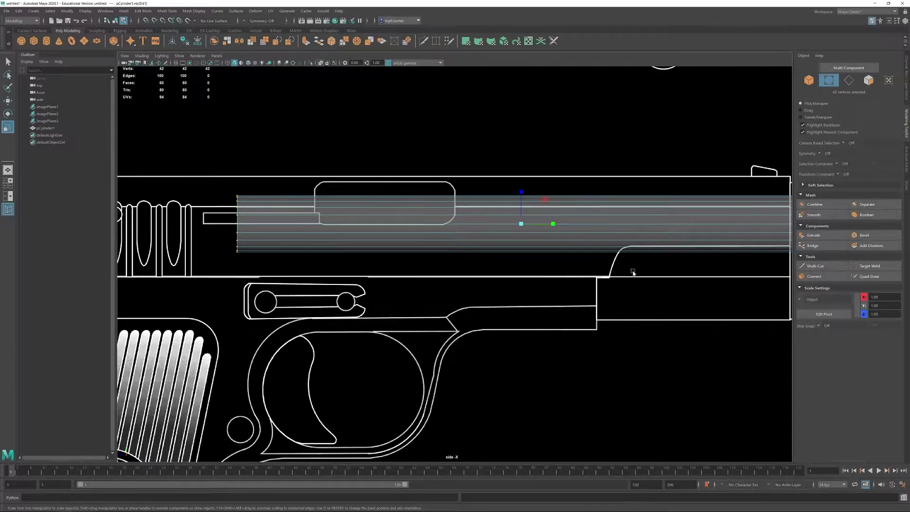
{"action": "scroll", "coordinate": [450, 252], "scroll_direction": "down", "scroll_amount": 3}
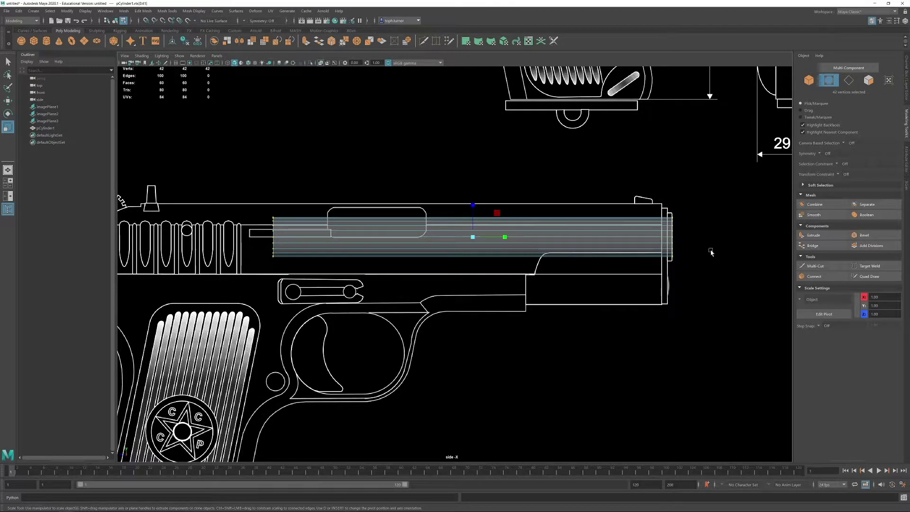
Step: Study the barrel's shape and rings in the exploded diagram and the disassembled-pistol photo
{"action": "left_click_drag", "start_coordinate": [593, 511], "coordinate": [458, 95]}
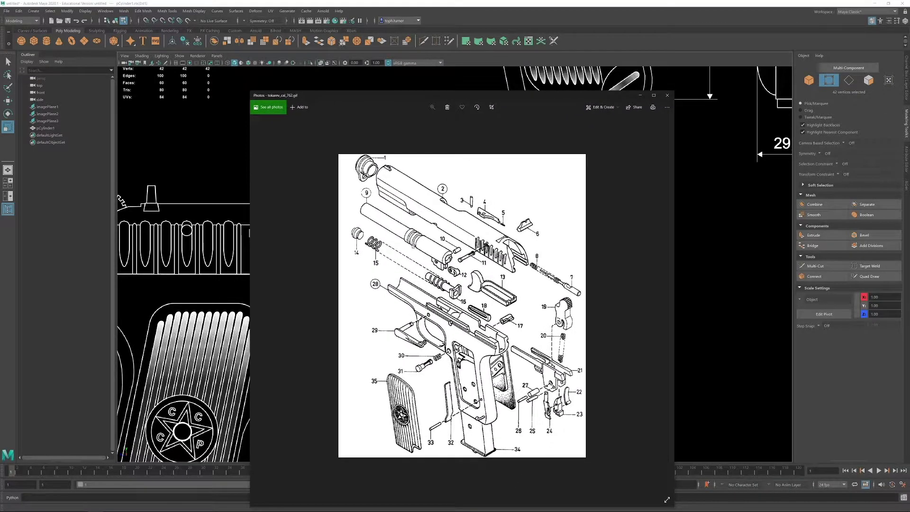
{"action": "key", "text": "Right"}
{"action": "key", "text": "Right"}
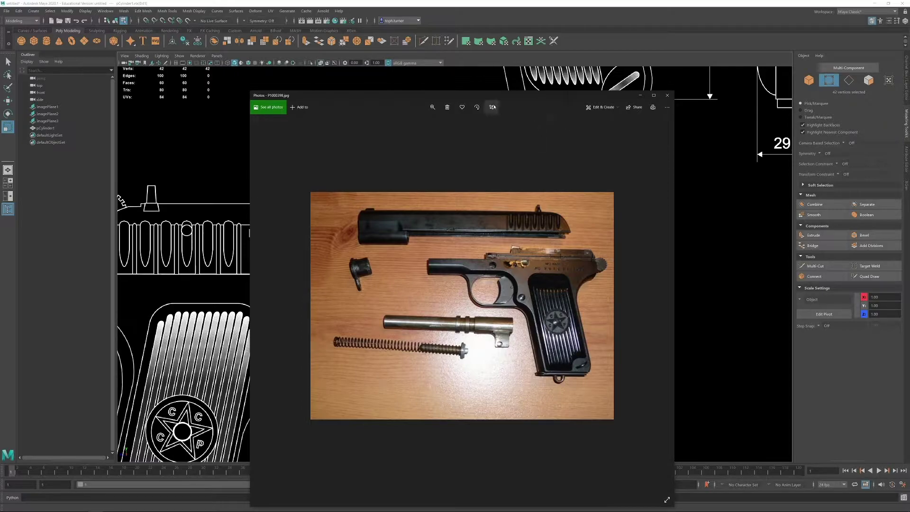
{"action": "left_click_drag", "start_coordinate": [496, 98], "coordinate": [909, 114]}
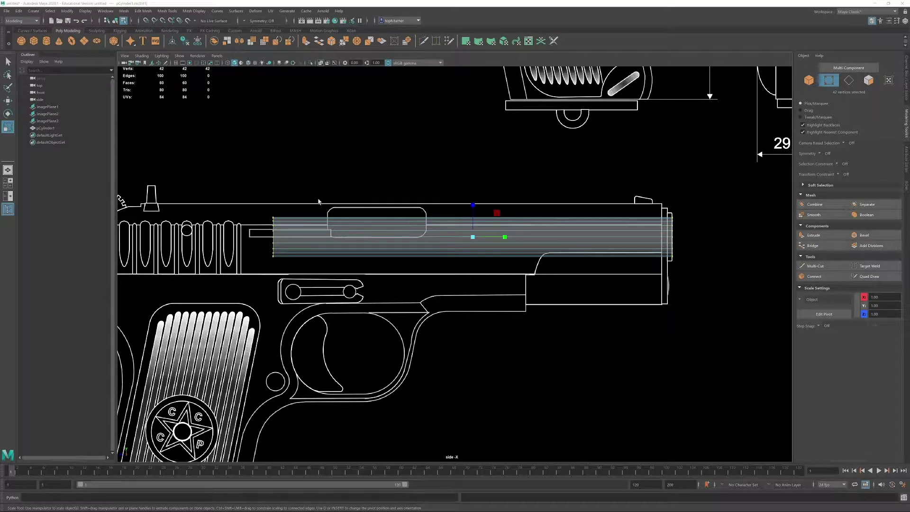
Step: Connect the cylinder's lengthwise edges with five segments to add edge loops along the barrel
{"action": "left_click", "coordinate": [848, 80]}
{"action": "left_click_drag", "start_coordinate": [426, 197], "coordinate": [651, 288]}
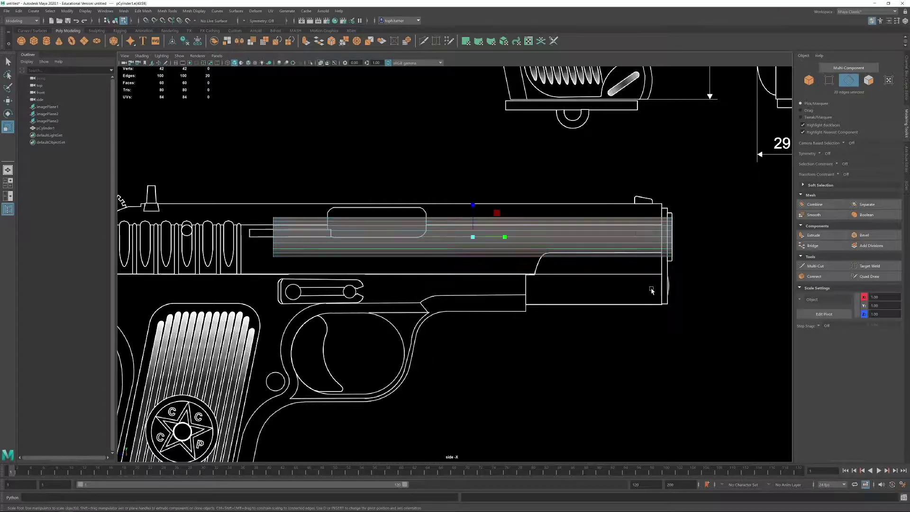
{"action": "left_click", "coordinate": [815, 276]}
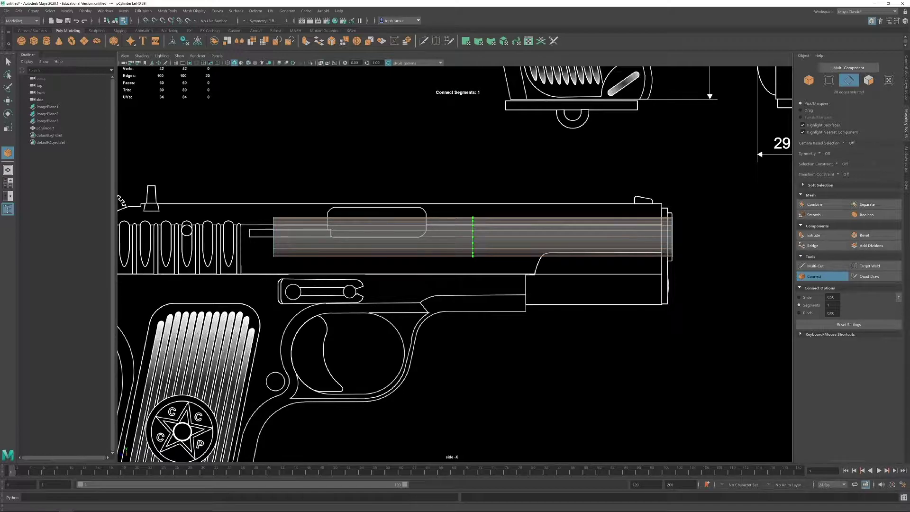
{"action": "middle_click_drag", "start_coordinate": [462, 204], "coordinate": [476, 197]}
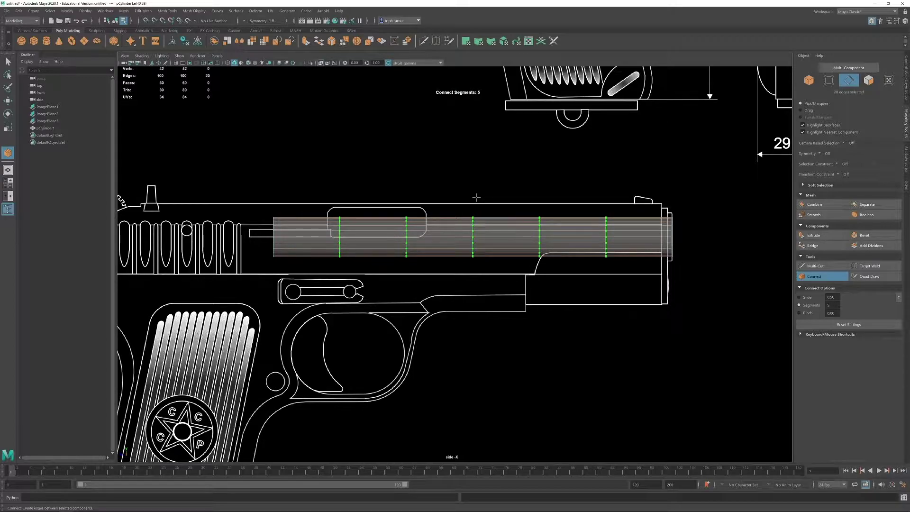
{"action": "key", "text": "w"}
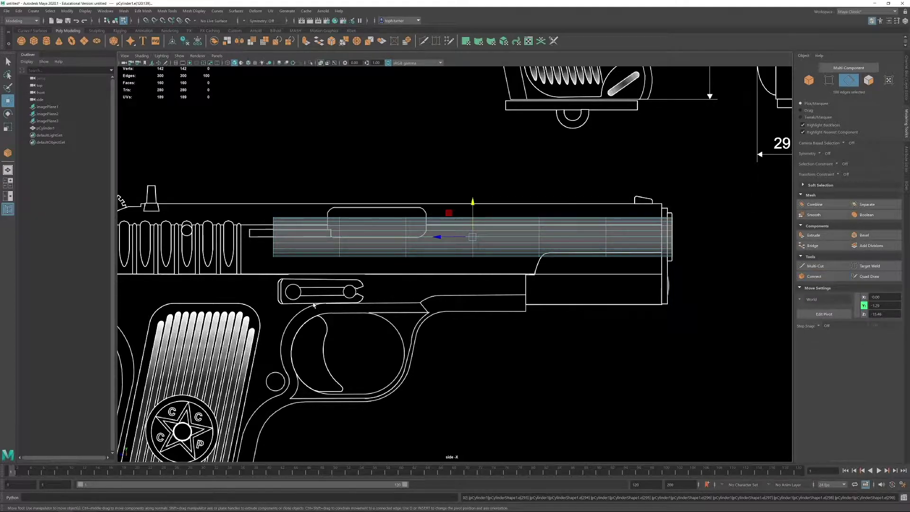
Step: Scale the five edge loops closer together along the barrel and move them back to the ejection port area
{"action": "key", "text": "r"}
{"action": "left_click_drag", "start_coordinate": [503, 236], "coordinate": [361, 246]}
{"action": "key", "text": "w"}
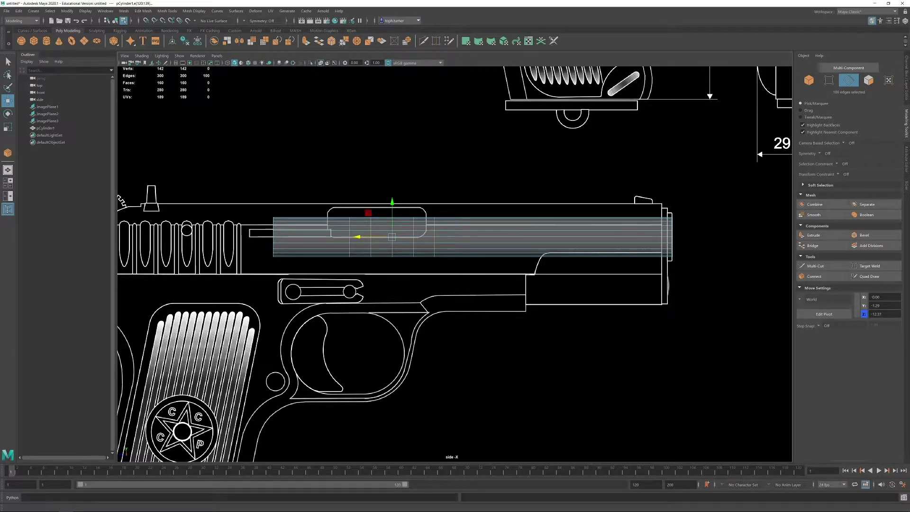
Step: Switch to Photoshop, enlarge the disassembled-pistol photo to fill the workspace and close the Brush Settings panel
{"action": "left_click", "coordinate": [4, 506]}
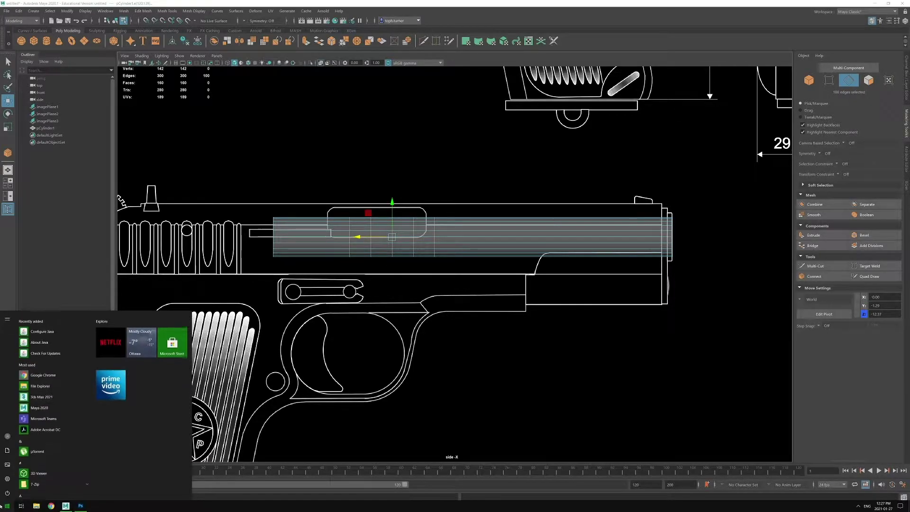
{"action": "left_click", "coordinate": [77, 508]}
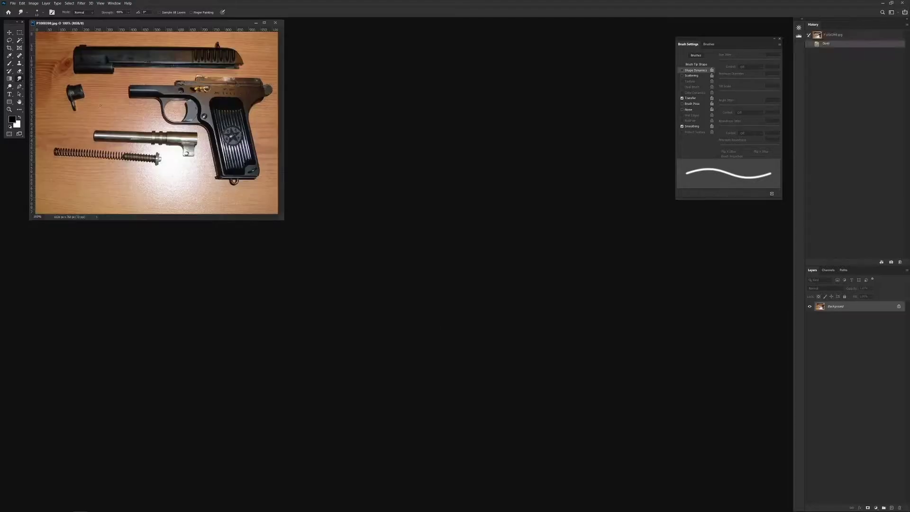
{"action": "left_click_drag", "start_coordinate": [115, 23], "coordinate": [184, 85]}
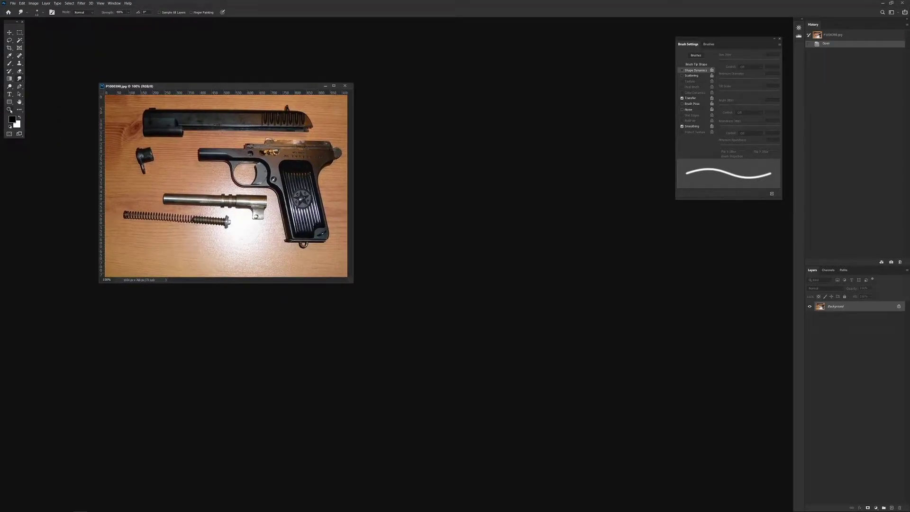
{"action": "left_click", "coordinate": [9, 109]}
{"action": "double_click", "coordinate": [19, 102]}
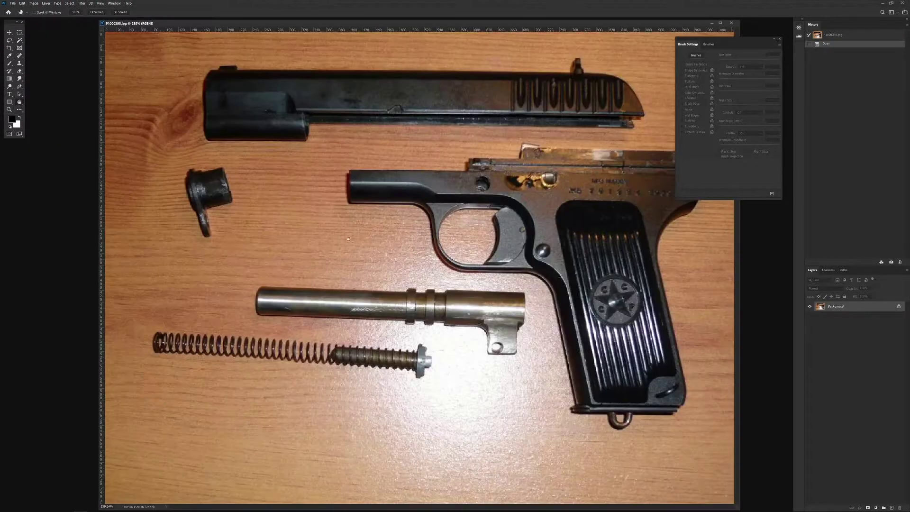
{"action": "scroll", "coordinate": [485, 256], "scroll_direction": "down", "scroll_amount": 1, "text": "alt"}
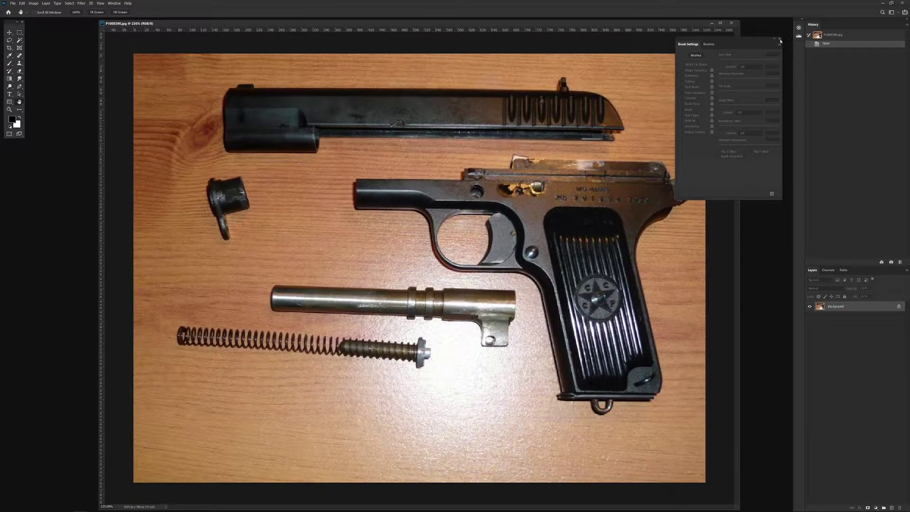
{"action": "left_click", "coordinate": [781, 40]}
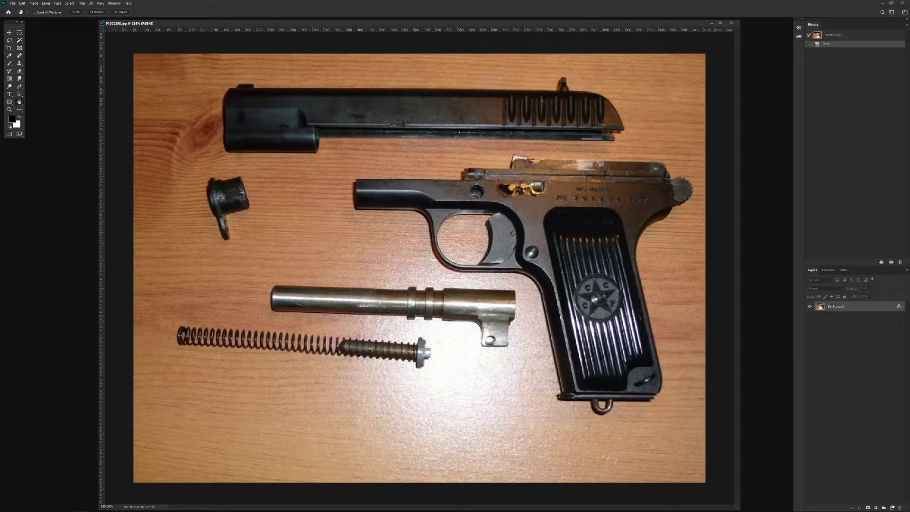
Step: Duplicate the photo layer, make the copy semi-transparent and move it so its barrel lies over the slide
{"action": "key", "text": "ctrl+j"}
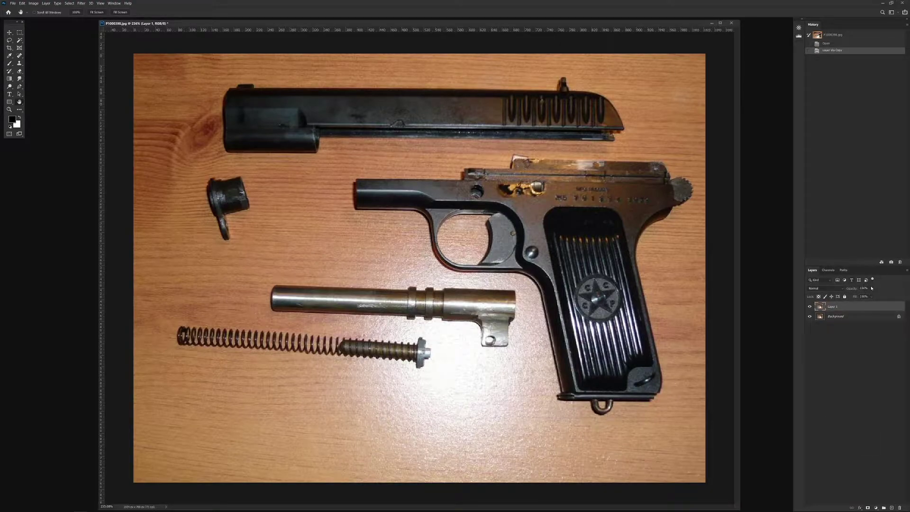
{"action": "left_click_drag", "start_coordinate": [864, 296], "coordinate": [864, 295]}
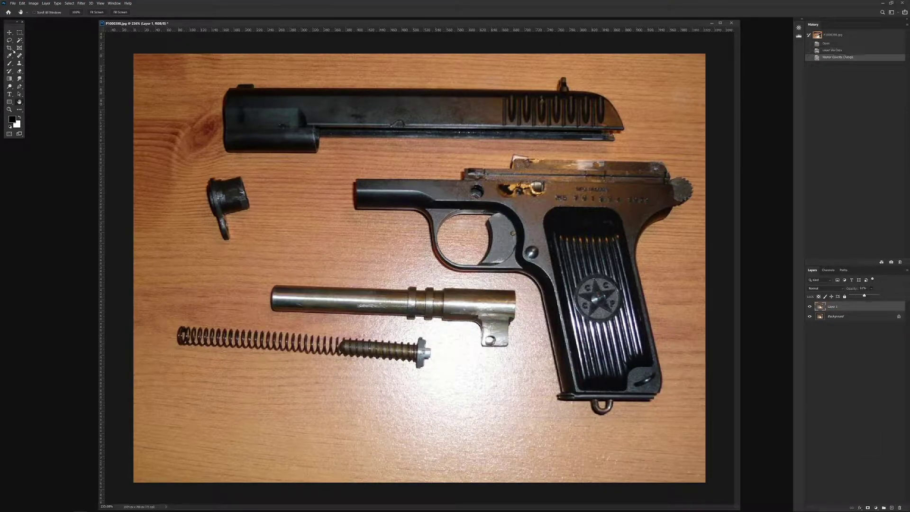
{"action": "left_click", "coordinate": [9, 32]}
{"action": "left_click_drag", "start_coordinate": [291, 309], "coordinate": [237, 113]}
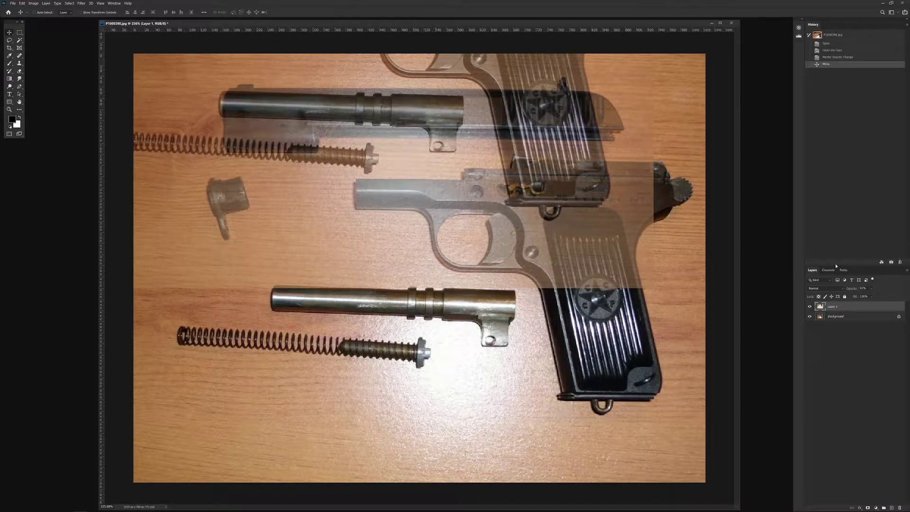
{"action": "left_click_drag", "start_coordinate": [870, 296], "coordinate": [869, 296]}
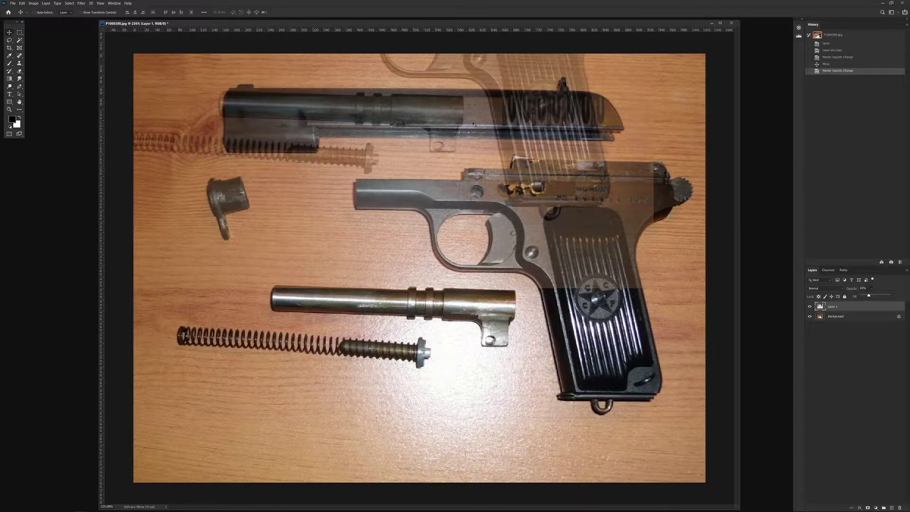
Step: Duplicate the Background layer of the disassembled-pistol photo and make the new copy semi-transparent
{"action": "left_click", "coordinate": [841, 316]}
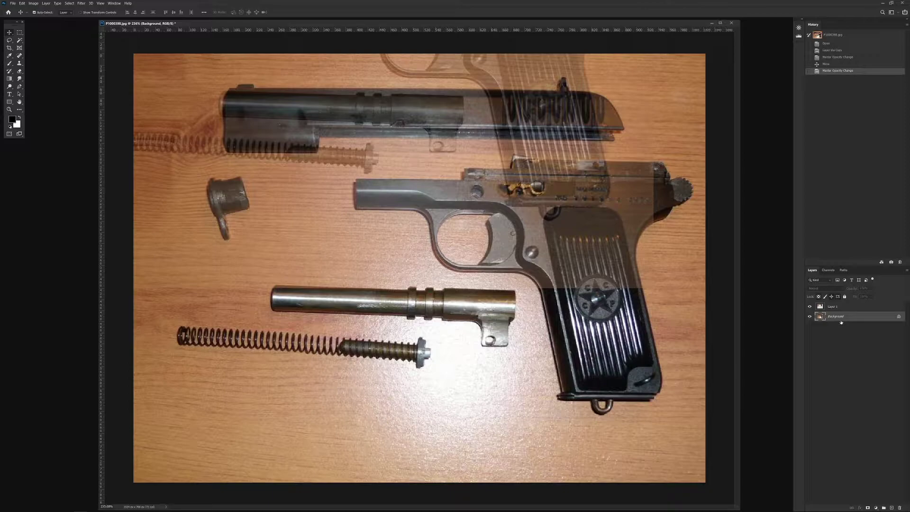
{"action": "key", "text": "ctrl+j"}
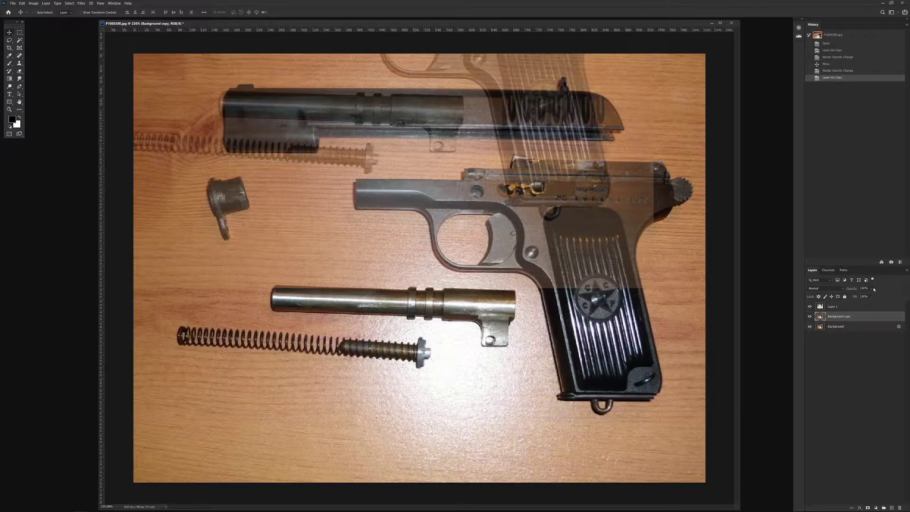
{"action": "left_click_drag", "start_coordinate": [859, 297], "coordinate": [858, 296]}
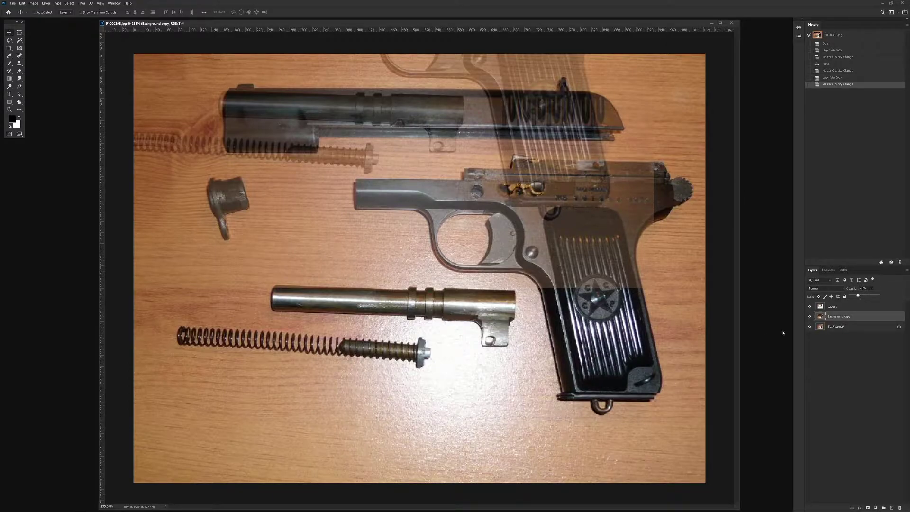
Step: Move both semi-transparent copies together so the barrel lug lines up over the pistol frame, and toggle their visibility to compare
{"action": "left_click", "coordinate": [849, 306], "text": "shift"}
{"action": "left_click_drag", "start_coordinate": [400, 135], "coordinate": [438, 193], "text": "ctrl"}
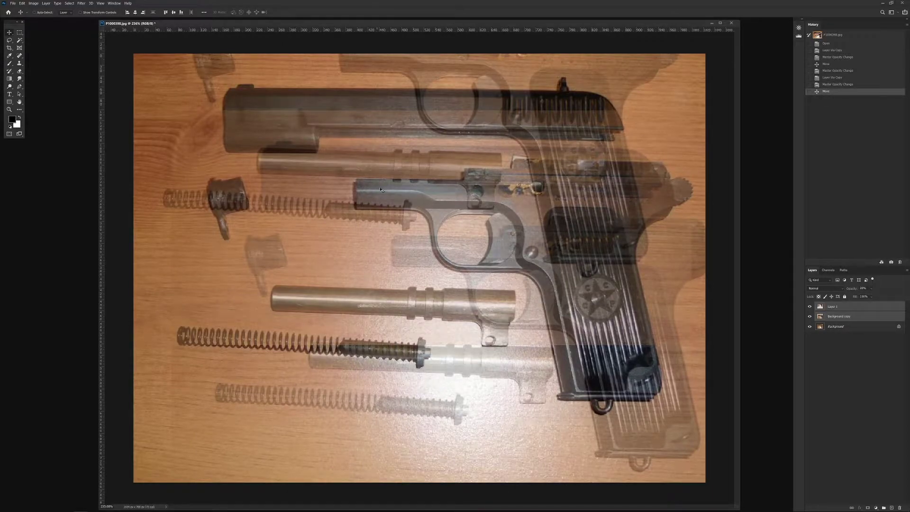
{"action": "scroll", "coordinate": [381, 189], "scroll_direction": "up", "scroll_amount": 5, "text": "alt"}
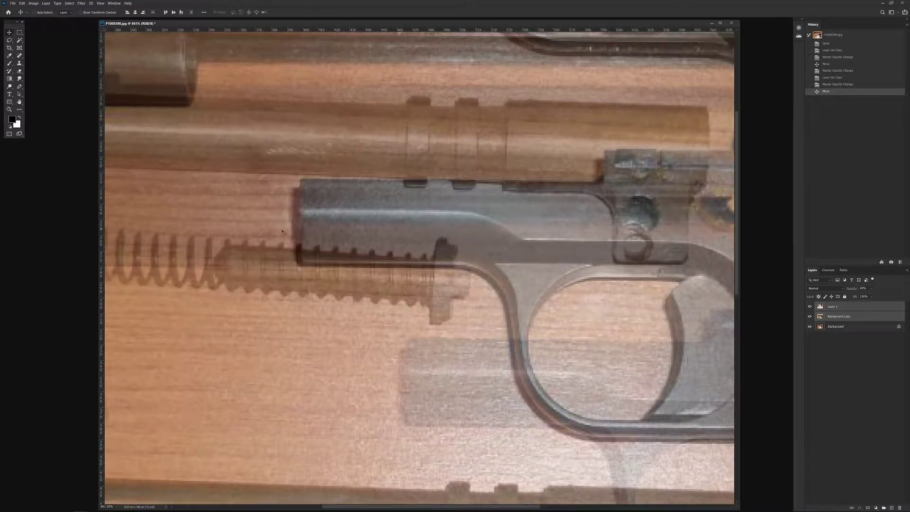
{"action": "left_click_drag", "start_coordinate": [295, 210], "coordinate": [301, 236]}
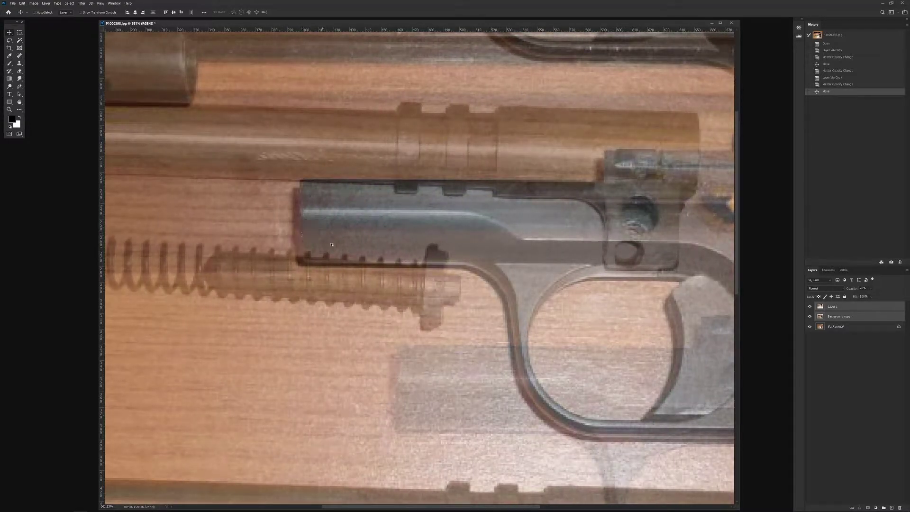
{"action": "scroll", "coordinate": [349, 232], "scroll_direction": "down", "scroll_amount": 2, "text": "alt"}
{"action": "scroll", "coordinate": [351, 233], "scroll_direction": "down", "scroll_amount": 4, "text": "alt"}
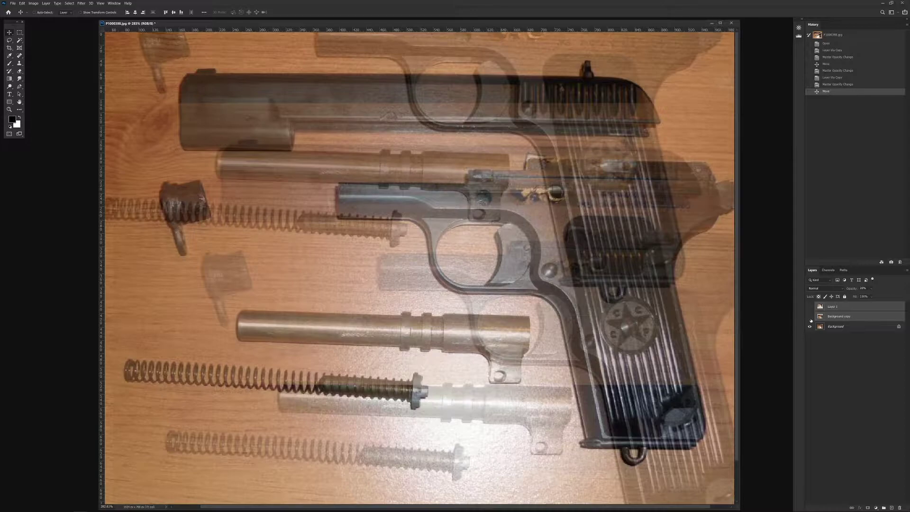
{"action": "left_click_drag", "start_coordinate": [810, 307], "coordinate": [809, 316]}
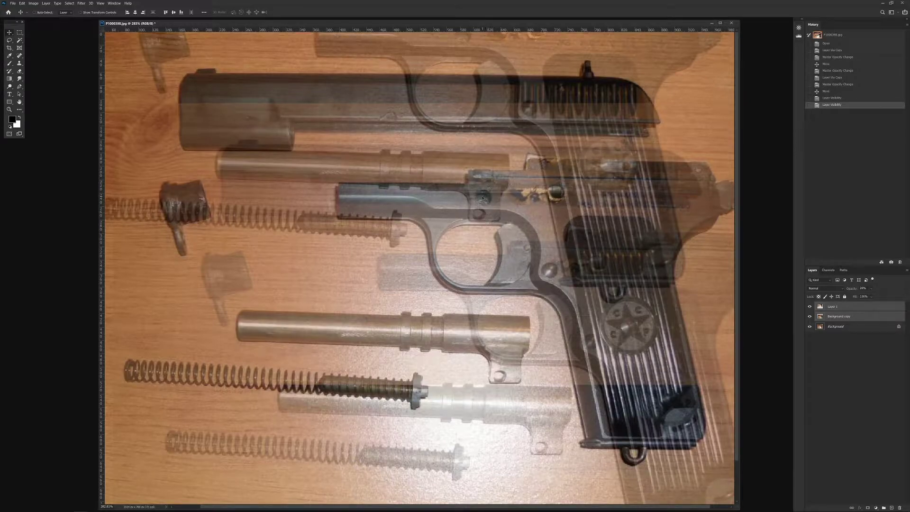
Step: Switch back to Maya and check the barrel's shape against the TT-33 parts diagram in the photo viewer
{"action": "key", "text": "super"}
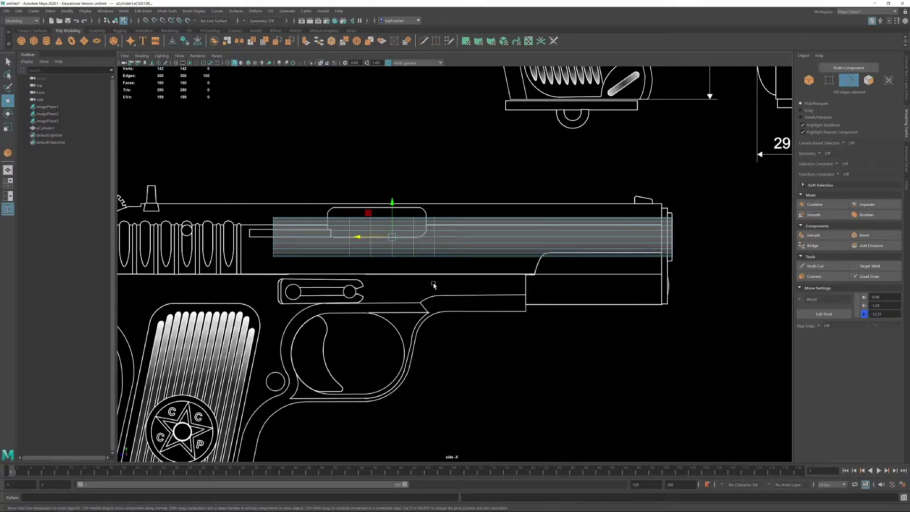
{"action": "scroll", "coordinate": [498, 279], "scroll_direction": "down", "scroll_amount": 4}
{"action": "scroll", "coordinate": [389, 296], "scroll_direction": "up", "scroll_amount": 3}
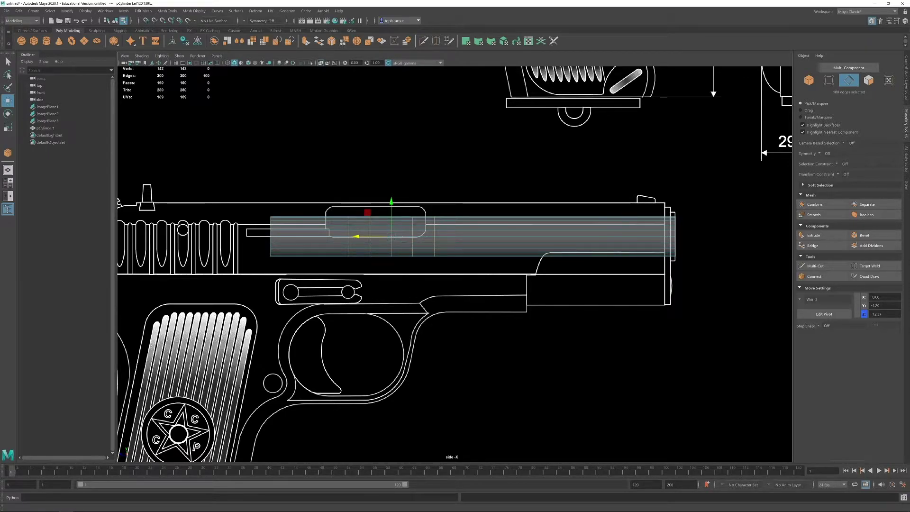
{"action": "key", "text": "alt+Tab"}
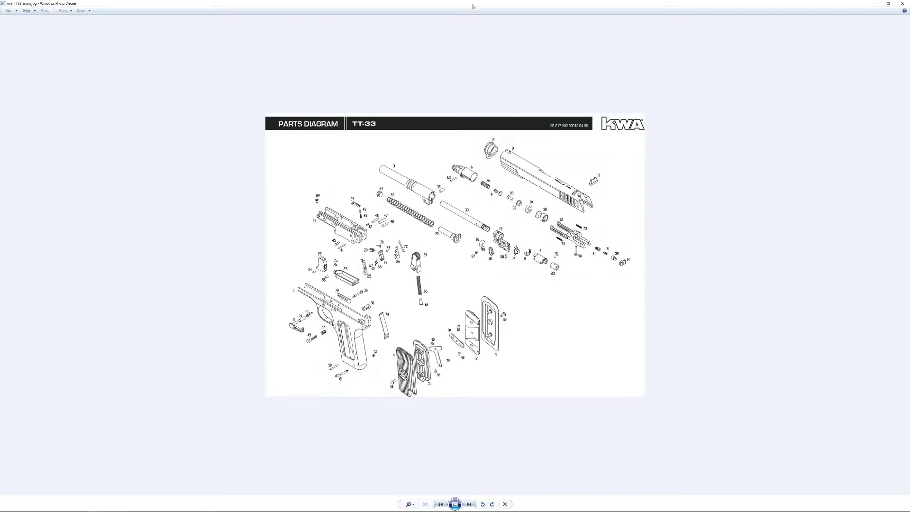
{"action": "key", "text": "alt+Tab"}
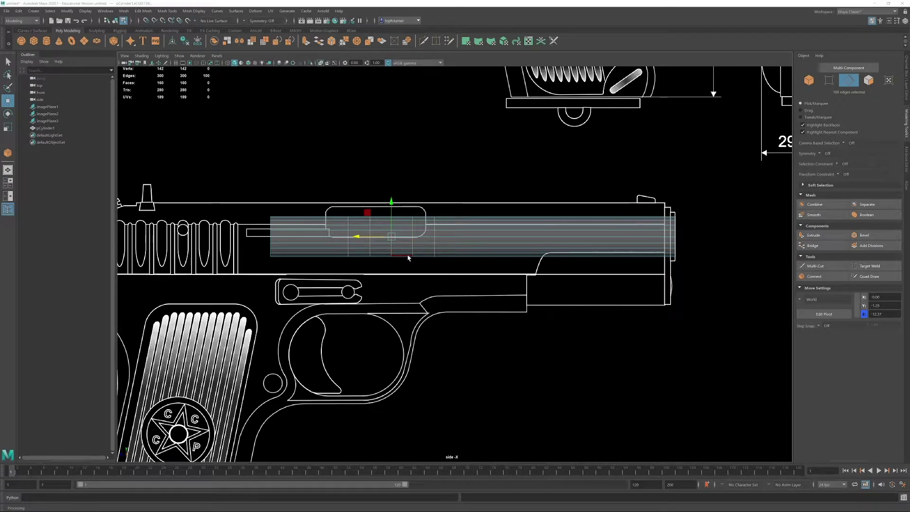
Step: Move the five edge loops forward past the ejection port and scale them closer together along the barrel
{"action": "left_click_drag", "start_coordinate": [356, 239], "coordinate": [413, 243]}
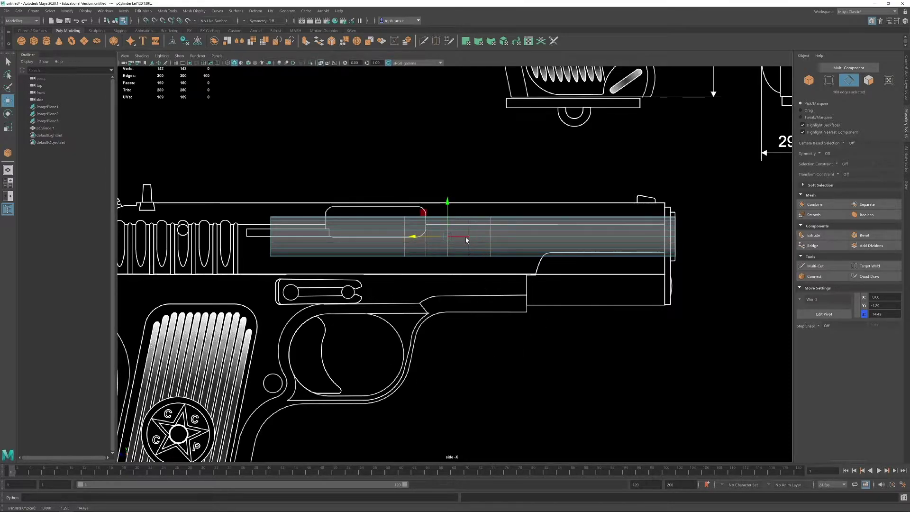
{"action": "key", "text": "r"}
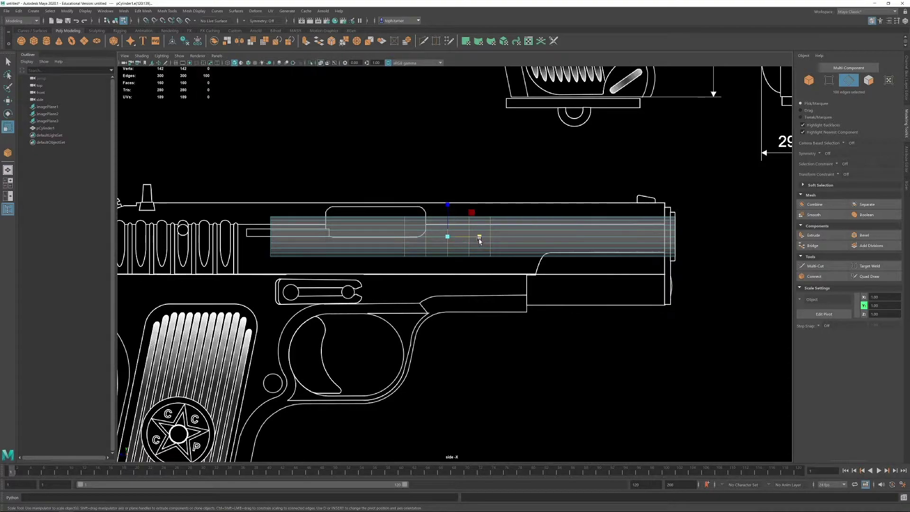
{"action": "left_click_drag", "start_coordinate": [480, 237], "coordinate": [465, 238]}
Step: Try to move the front ring's band of faces further towards the muzzle, and undo the move
{"action": "key", "text": "F11"}
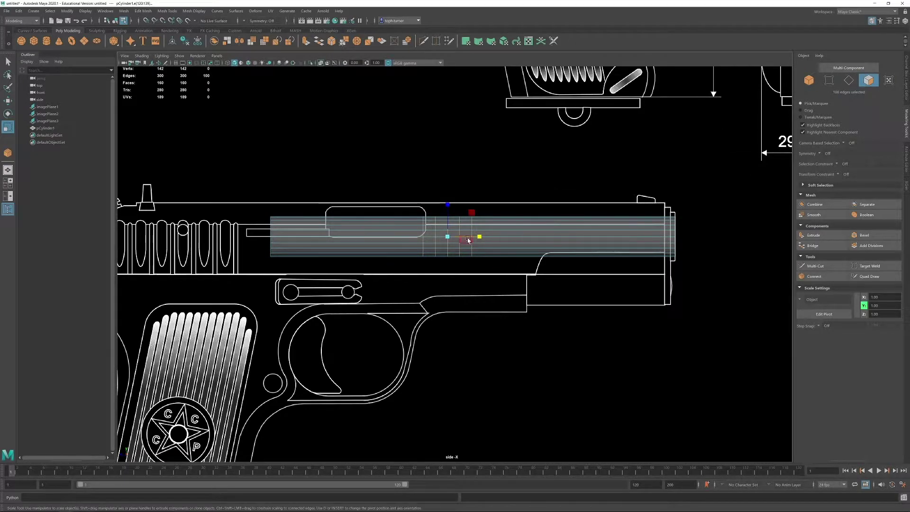
{"action": "left_click", "coordinate": [469, 198]}
{"action": "left_click_drag", "start_coordinate": [468, 197], "coordinate": [465, 290]}
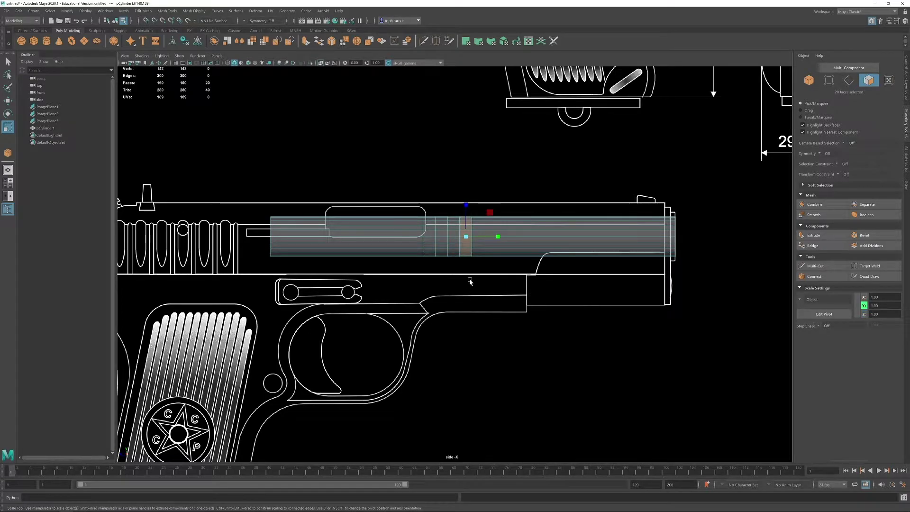
{"action": "key", "text": "w"}
{"action": "left_click_drag", "start_coordinate": [431, 237], "coordinate": [447, 239]}
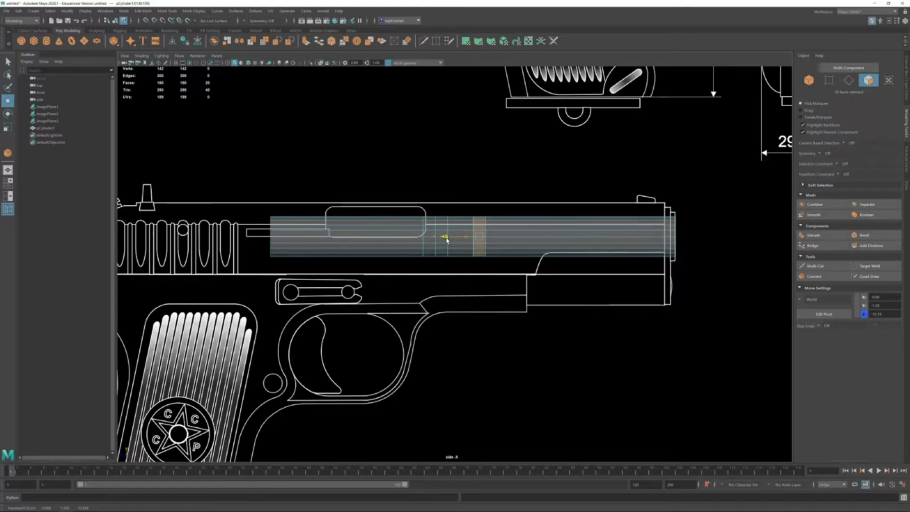
{"action": "key", "text": "ctrl+z"}
Step: Adjust the positions of the narrow face bands along the barrel to space the two rings in front of the ejection port
{"action": "left_click_drag", "start_coordinate": [443, 190], "coordinate": [440, 289]}
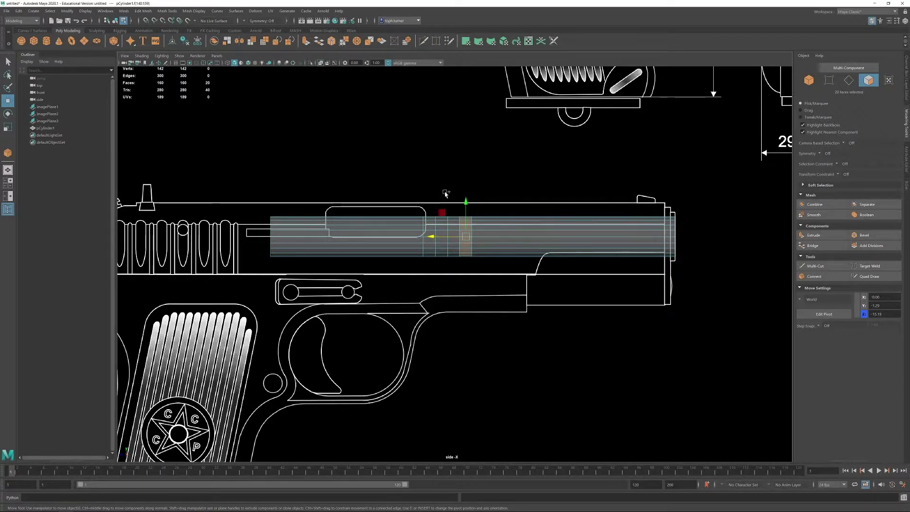
{"action": "left_click_drag", "start_coordinate": [447, 244], "coordinate": [449, 270], "text": "shift"}
{"action": "left_click_drag", "start_coordinate": [423, 236], "coordinate": [436, 236]}
{"action": "left_click_drag", "start_coordinate": [481, 202], "coordinate": [475, 299]}
{"action": "mouse_move", "coordinate": [443, 236]}
{"action": "left_mouse_down"}
{"action": "mouse_move", "coordinate": [460, 241]}
{"action": "mouse_move", "coordinate": [451, 245]}
{"action": "left_mouse_up"}
{"action": "left_click_drag", "start_coordinate": [454, 193], "coordinate": [454, 269]}
{"action": "left_click_drag", "start_coordinate": [441, 237], "coordinate": [429, 244]}
Step: Extrude the faces of both rings and the barrel's rear section outward with a thickness of 0.25
{"action": "left_click_drag", "start_coordinate": [392, 189], "coordinate": [363, 308], "text": "shift"}
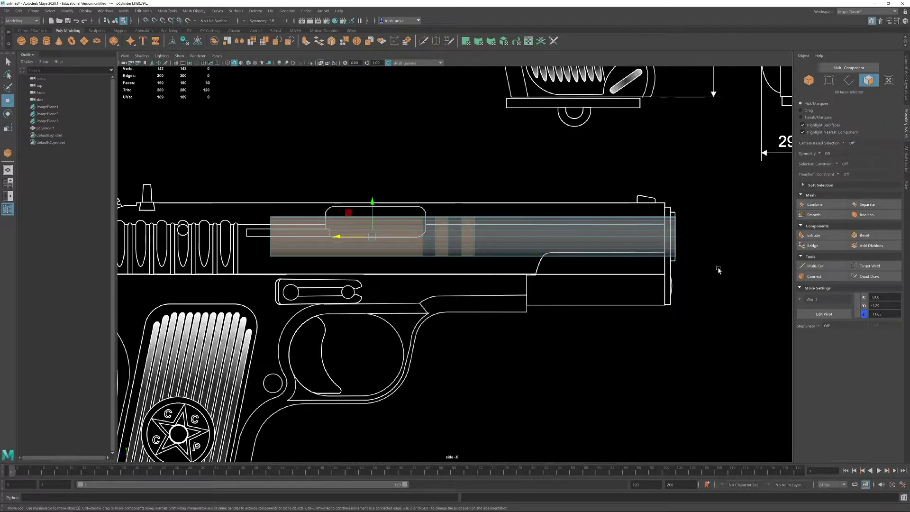
{"action": "left_click", "coordinate": [813, 235]}
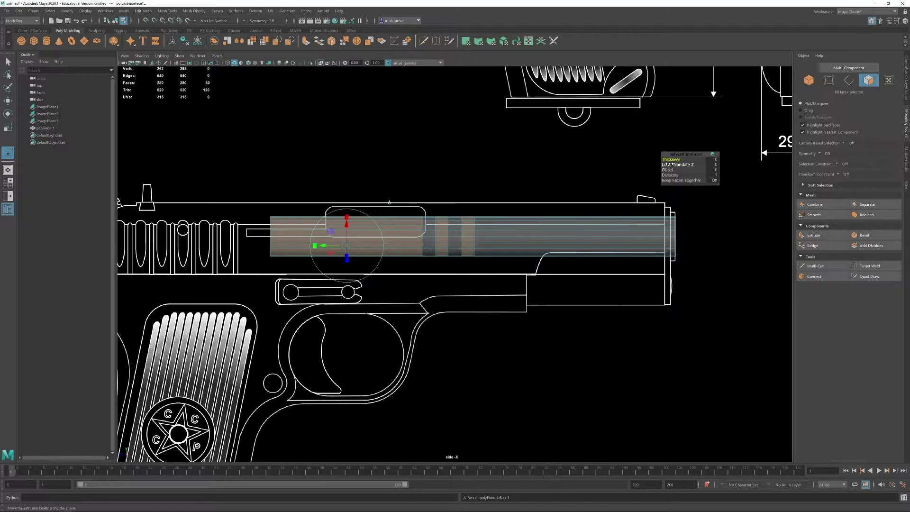
{"action": "left_click_drag", "start_coordinate": [666, 160], "coordinate": [674, 159]}
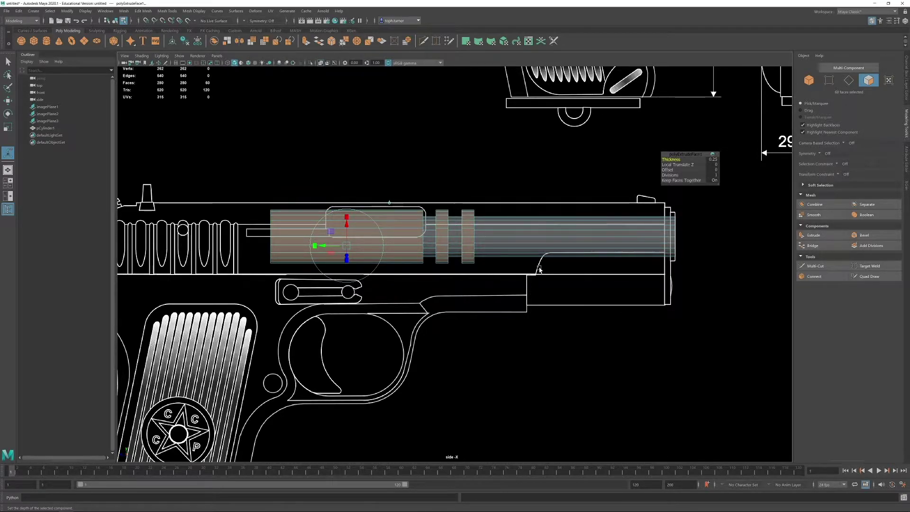
{"action": "left_click", "coordinate": [505, 311]}
Step: Launch Epic Pen over the Maya viewport and move its toolbar clear of the barrel
{"action": "scroll", "coordinate": [341, 266], "scroll_direction": "up", "scroll_amount": 1}
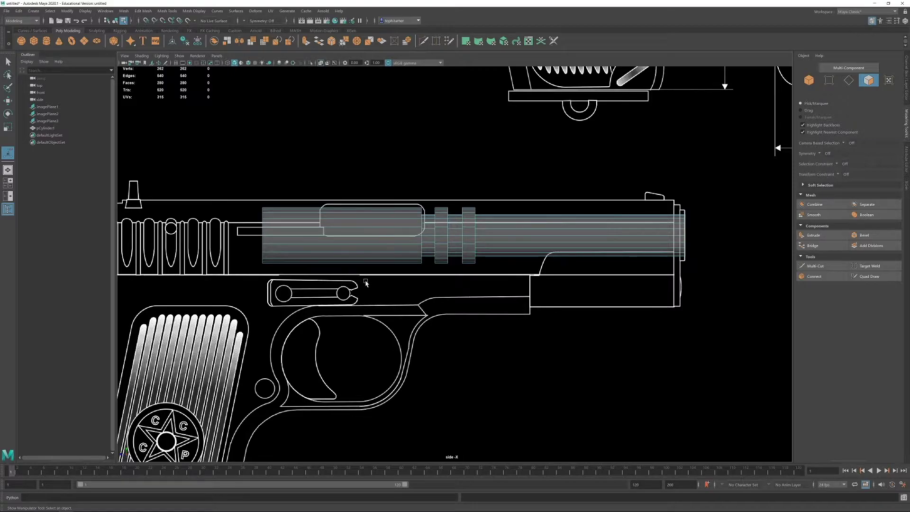
{"action": "key", "text": "super"}
{"action": "type", "text": "e"}
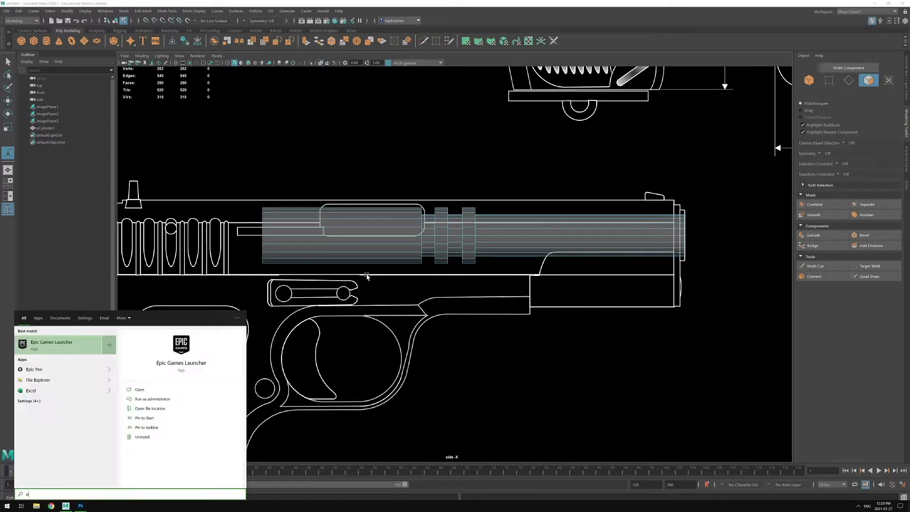
{"action": "type", "text": "pic"}
{"action": "key", "text": "Down"}
{"action": "key", "text": "Down"}
{"action": "key", "text": "Return"}
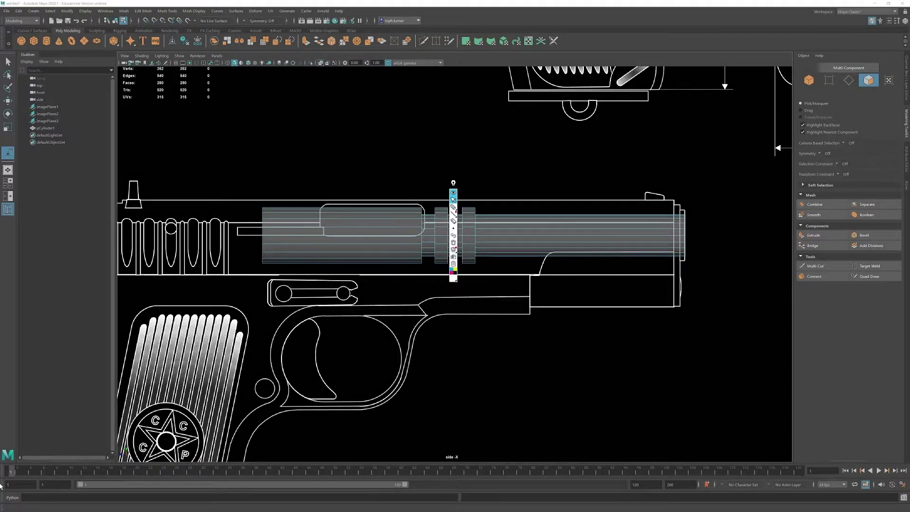
{"action": "left_click_drag", "start_coordinate": [454, 183], "coordinate": [589, 134]}
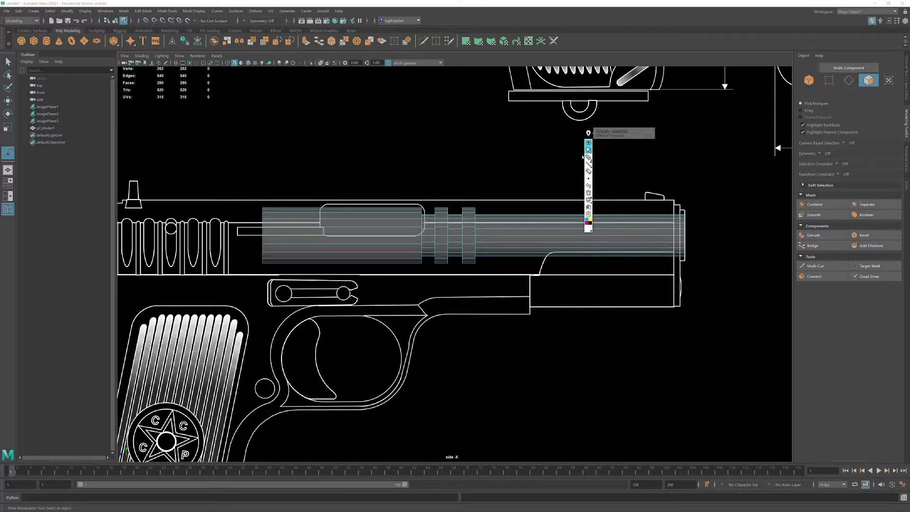
Step: Sketch the outline of the barrel lug freehand beneath the rear section, over the slide stop area of the blueprint
{"action": "left_click", "coordinate": [588, 157]}
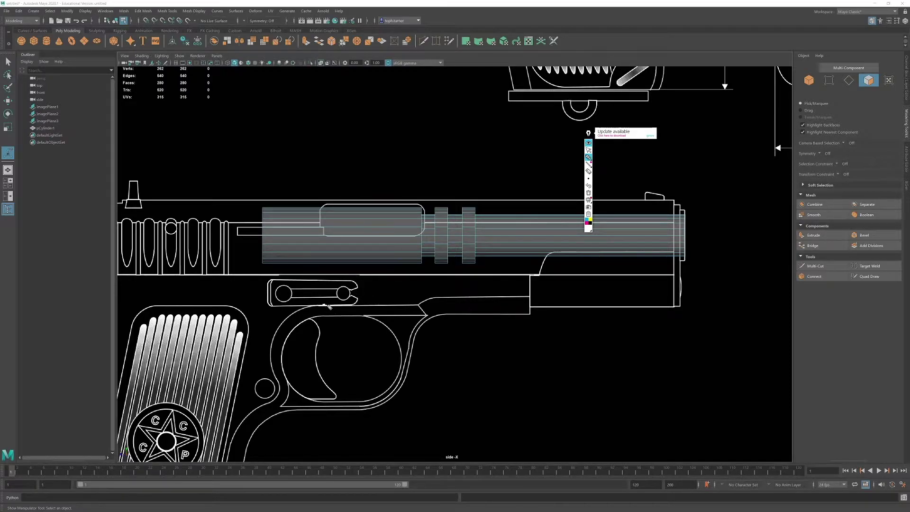
{"action": "mouse_move", "coordinate": [324, 304]}
{"action": "left_mouse_down"}
{"action": "mouse_move", "coordinate": [353, 305]}
{"action": "mouse_move", "coordinate": [364, 263]}
{"action": "left_mouse_up"}
{"action": "left_click_drag", "start_coordinate": [300, 280], "coordinate": [298, 305]}
{"action": "mouse_move", "coordinate": [297, 263]}
{"action": "left_mouse_down"}
{"action": "mouse_move", "coordinate": [298, 306]}
{"action": "mouse_move", "coordinate": [338, 307]}
{"action": "mouse_move", "coordinate": [354, 304]}
{"action": "mouse_move", "coordinate": [364, 261]}
{"action": "left_mouse_up"}
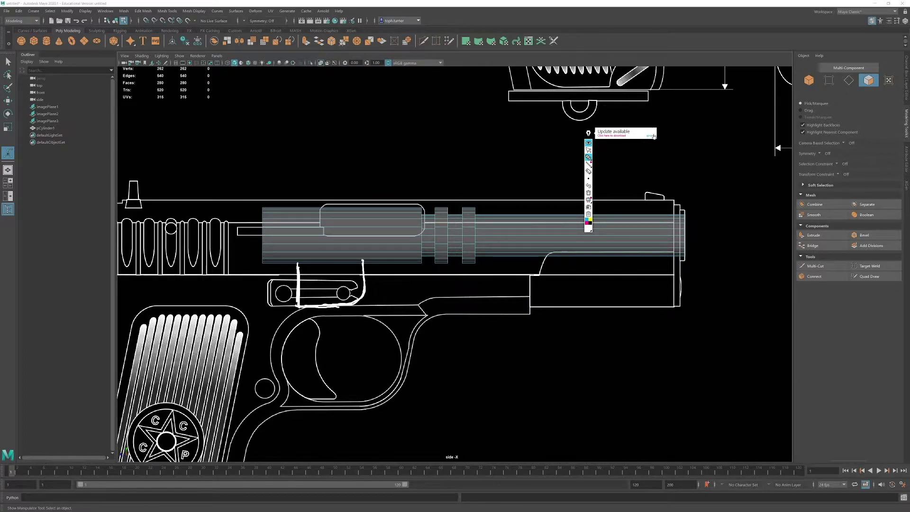
Step: Dismiss Epic Pen's update notice, park its toolbar beside Maya's tools and return to the normal cursor
{"action": "left_click", "coordinate": [652, 136]}
{"action": "mouse_move", "coordinate": [588, 133]}
{"action": "left_mouse_down"}
{"action": "mouse_move", "coordinate": [3, 304]}
{"action": "mouse_move", "coordinate": [126, 225]}
{"action": "mouse_move", "coordinate": [14, 250]}
{"action": "mouse_move", "coordinate": [7, 224]}
{"action": "left_mouse_up"}
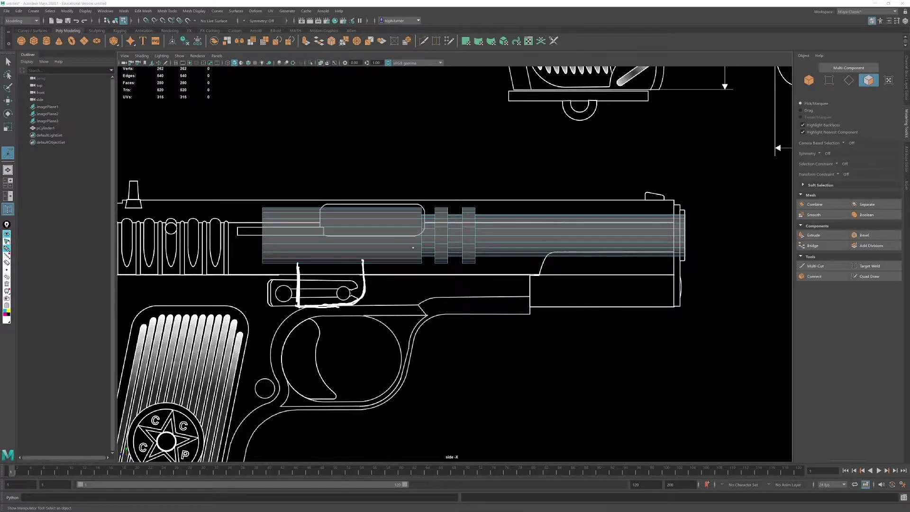
{"action": "left_click", "coordinate": [7, 242]}
Step: Move the barrel's rear end vertices forward to line up with the rear edge of the sketched lug
{"action": "left_click", "coordinate": [829, 80]}
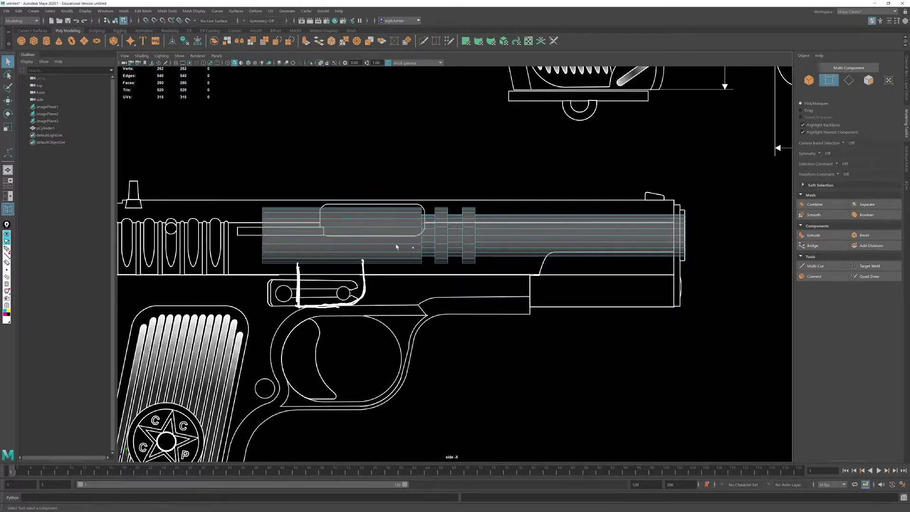
{"action": "left_click_drag", "start_coordinate": [271, 164], "coordinate": [250, 307]}
{"action": "key", "text": "w"}
{"action": "left_click_drag", "start_coordinate": [229, 236], "coordinate": [275, 267]}
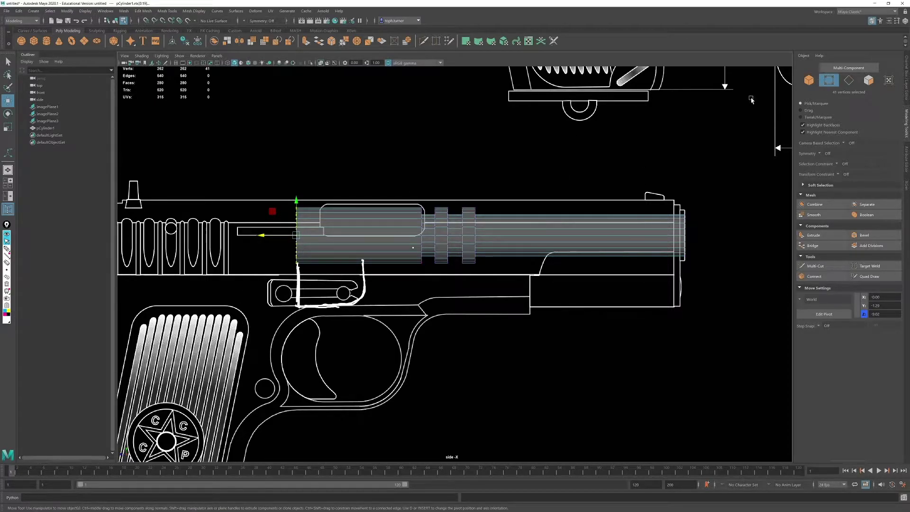
Step: Connect the rear section's lengthwise edges with one segment and move the new loop to the sketched lug's front edge
{"action": "left_click", "coordinate": [849, 80]}
{"action": "left_click_drag", "start_coordinate": [363, 156], "coordinate": [346, 343]}
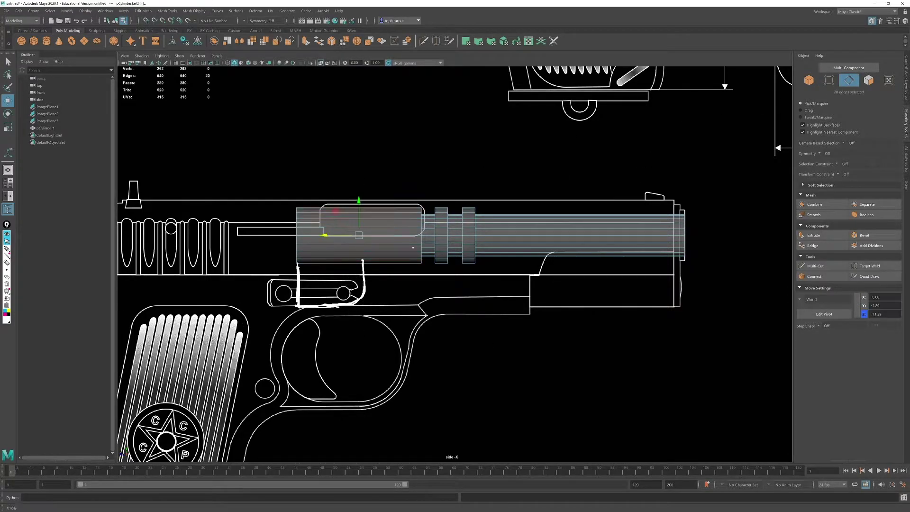
{"action": "left_click", "coordinate": [815, 277]}
{"action": "middle_click_drag", "start_coordinate": [612, 163], "coordinate": [584, 163]}
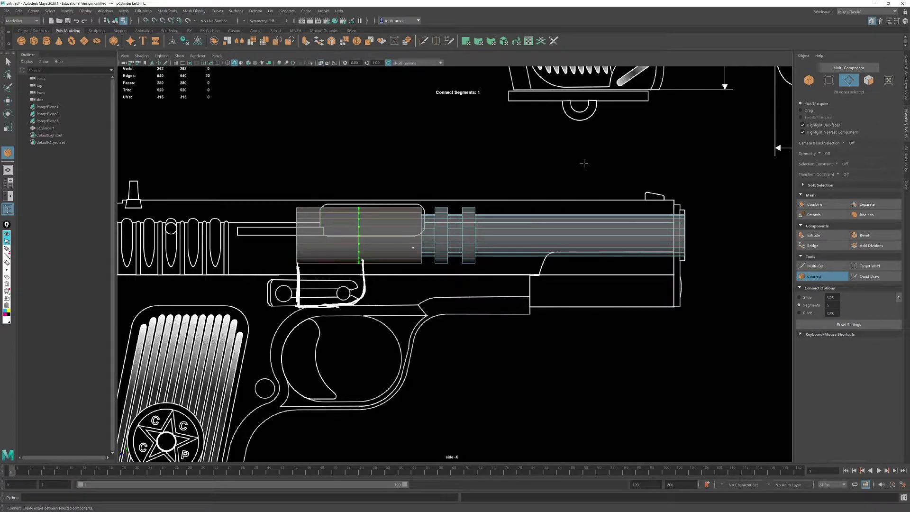
{"action": "key", "text": "w"}
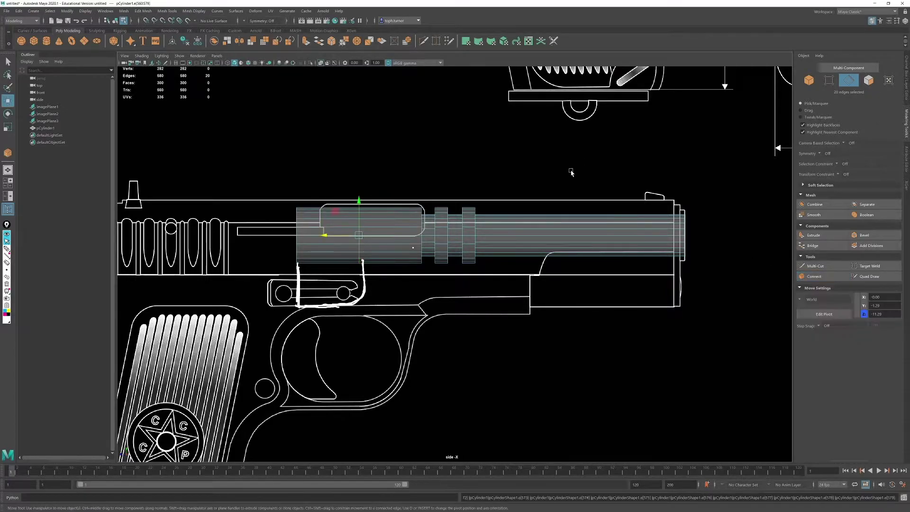
{"action": "left_click_drag", "start_coordinate": [328, 238], "coordinate": [332, 238]}
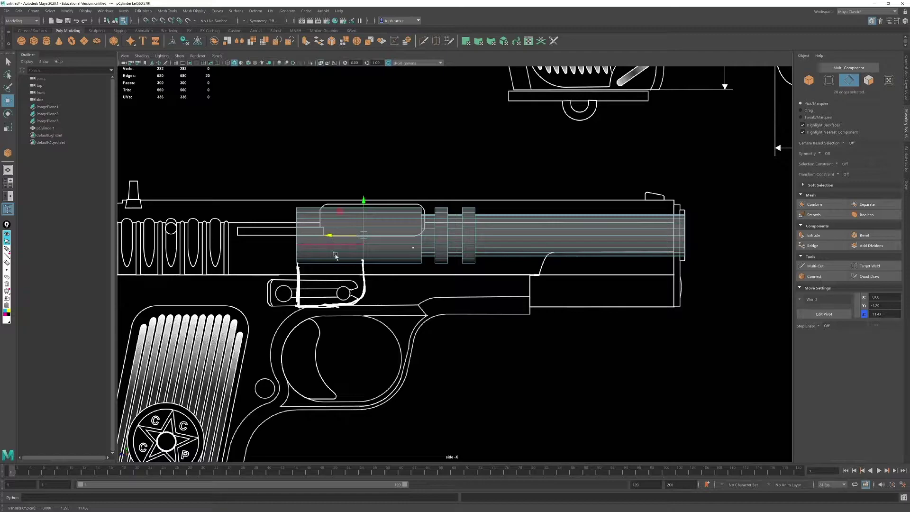
{"action": "left_click", "coordinate": [869, 80]}
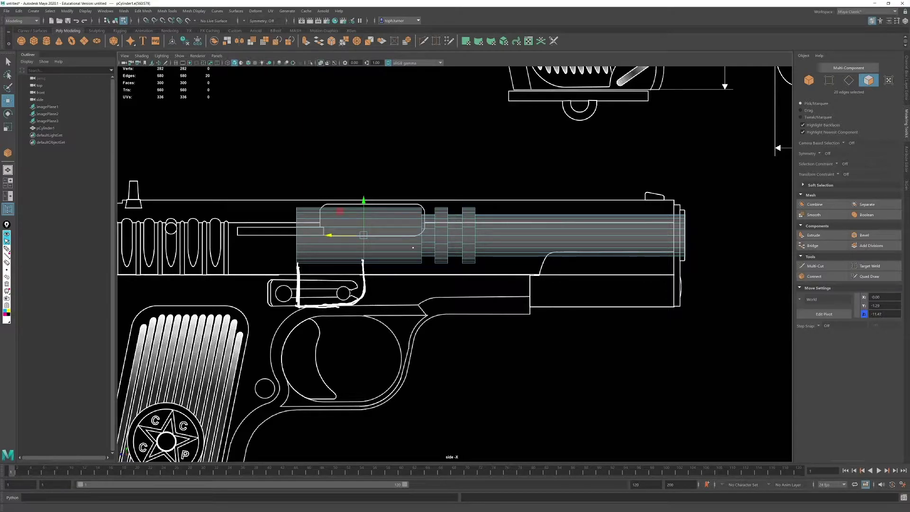
Step: Consult the barrel parts drawing and extrude the rear section's underside faces down to the sketched lug's bottom edge
{"action": "left_click_drag", "start_coordinate": [909, 89], "coordinate": [469, 100]}
{"action": "left_click_drag", "start_coordinate": [505, 168], "coordinate": [401, 132]}
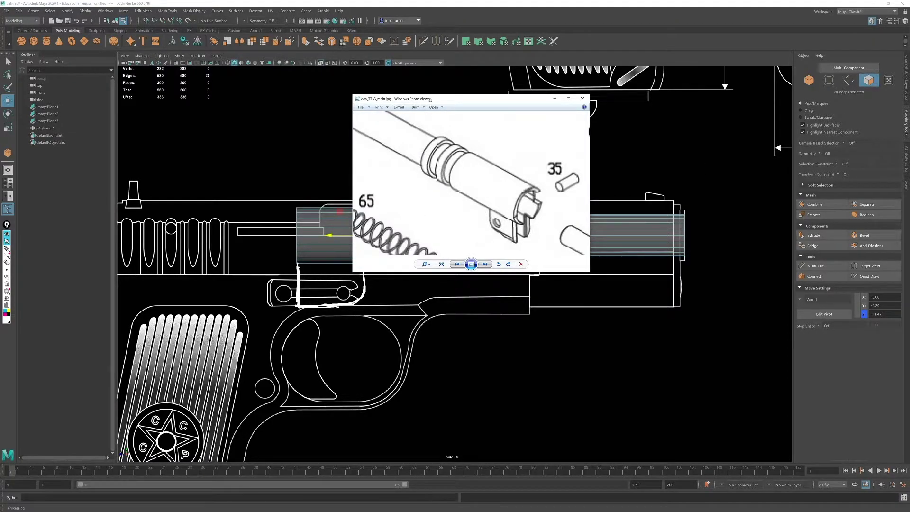
{"action": "left_click_drag", "start_coordinate": [438, 101], "coordinate": [909, 106]}
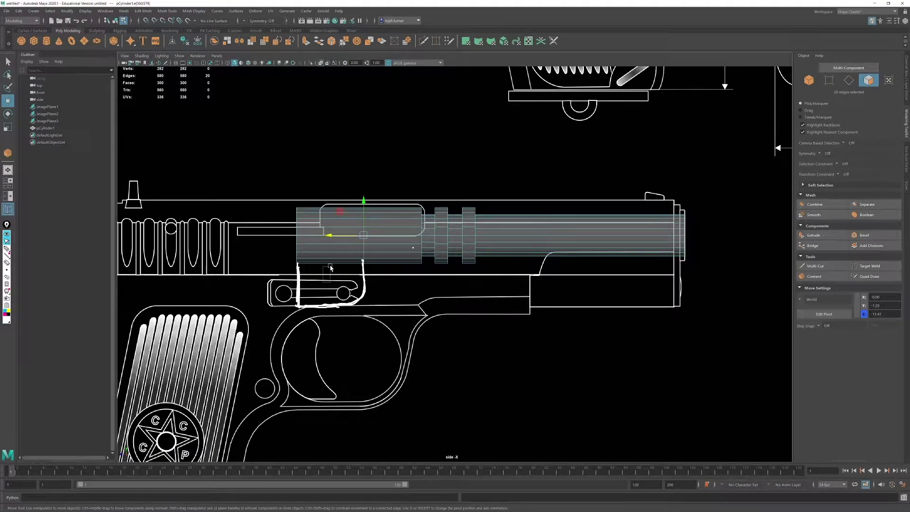
{"action": "left_click_drag", "start_coordinate": [336, 257], "coordinate": [337, 257]}
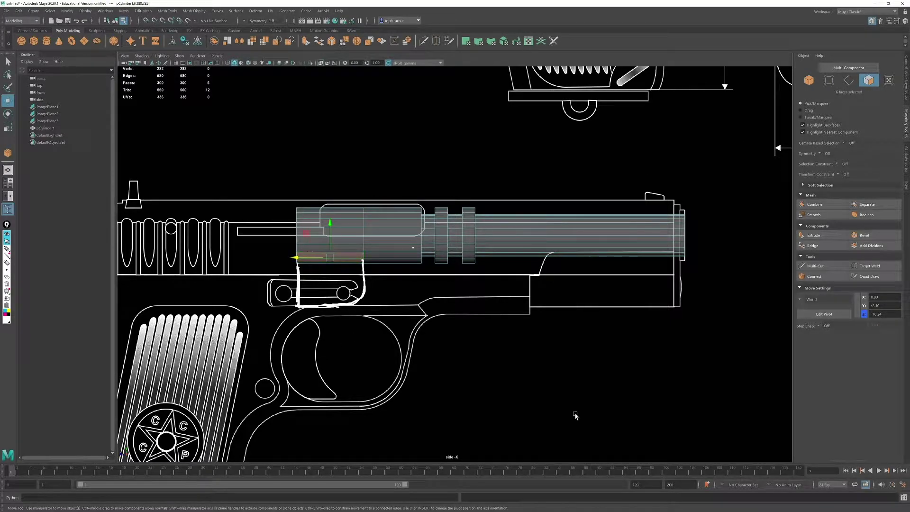
{"action": "left_click", "coordinate": [832, 237]}
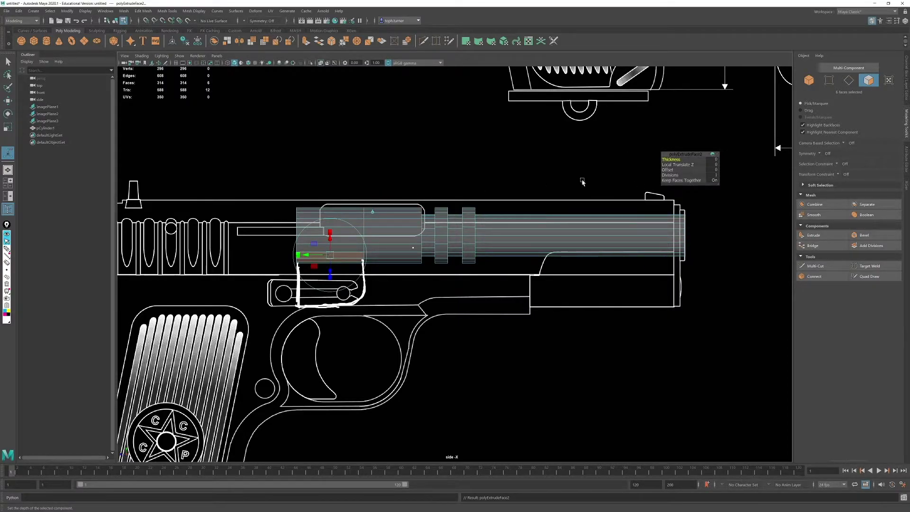
{"action": "key", "text": "w"}
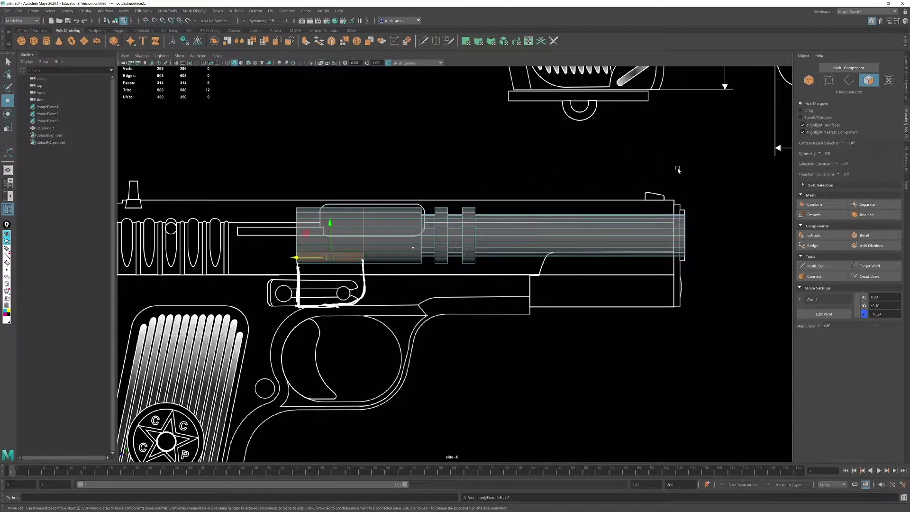
{"action": "left_click_drag", "start_coordinate": [327, 226], "coordinate": [327, 271]}
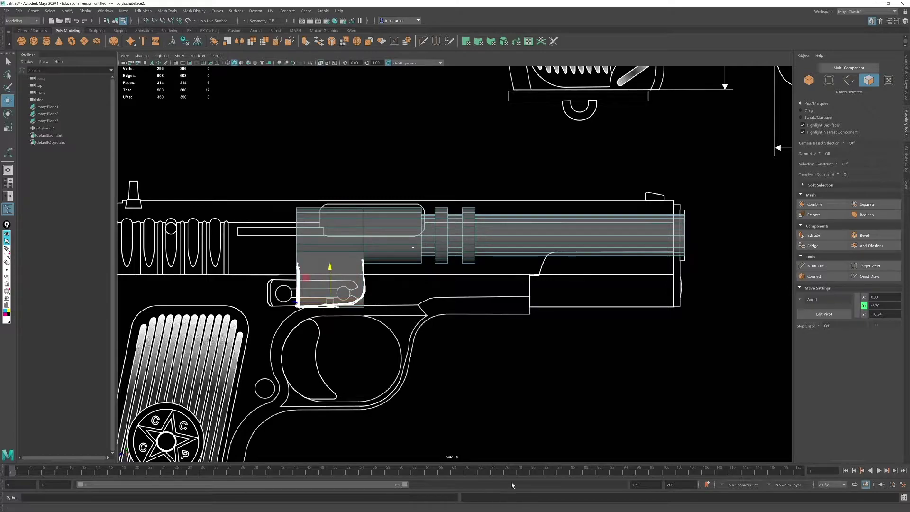
Step: Flatten the extruded lug faces vertically and lower them slightly onto the sketched bottom line
{"action": "key", "text": "r"}
{"action": "left_click_drag", "start_coordinate": [330, 271], "coordinate": [323, 329]}
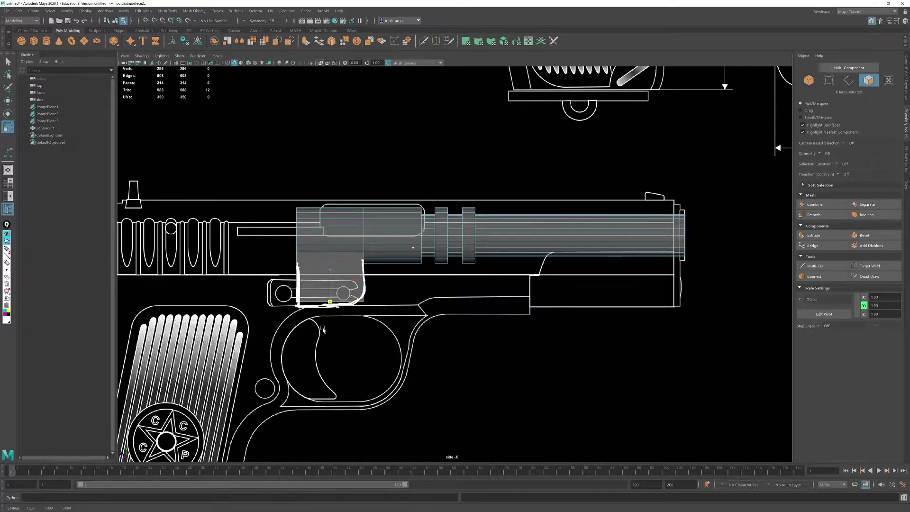
{"action": "key", "text": "w"}
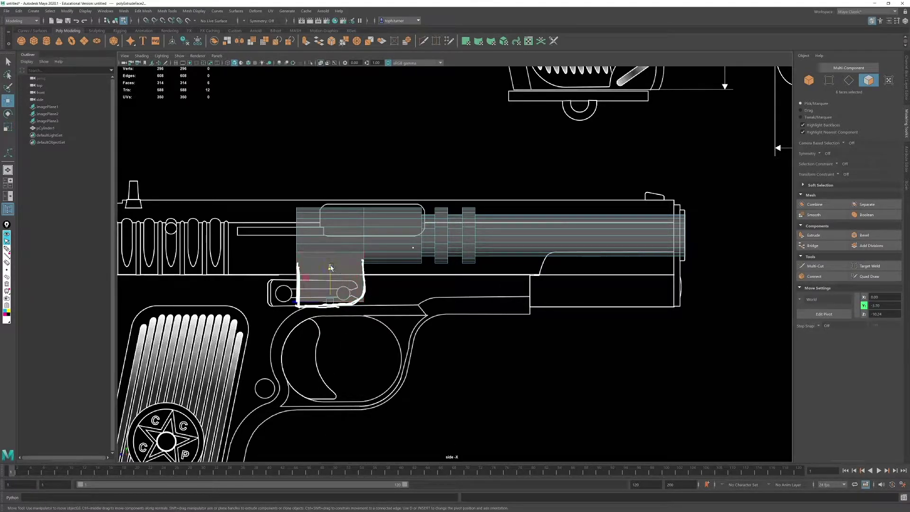
{"action": "left_click_drag", "start_coordinate": [330, 265], "coordinate": [330, 272]}
Step: Show the barrel in the perspective view and clear the freehand lug sketch from the screen
{"action": "key", "text": "space"}
{"action": "key", "text": "space"}
{"action": "left_click_drag", "start_coordinate": [617, 180], "coordinate": [591, 169], "text": "alt"}
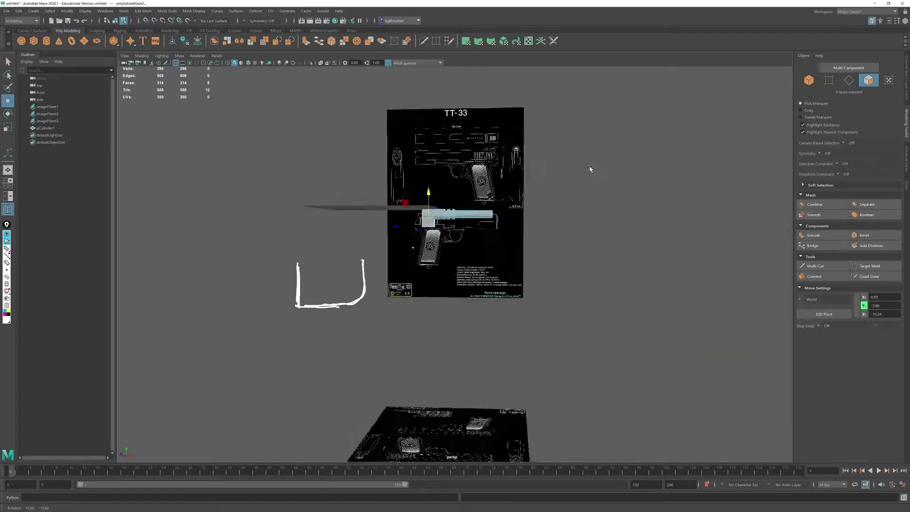
{"action": "scroll", "coordinate": [526, 232], "scroll_direction": "up", "scroll_amount": 5}
{"action": "left_click_drag", "start_coordinate": [461, 296], "coordinate": [339, 194], "text": "alt"}
{"action": "middle_click_drag", "start_coordinate": [339, 194], "coordinate": [335, 262], "text": "alt"}
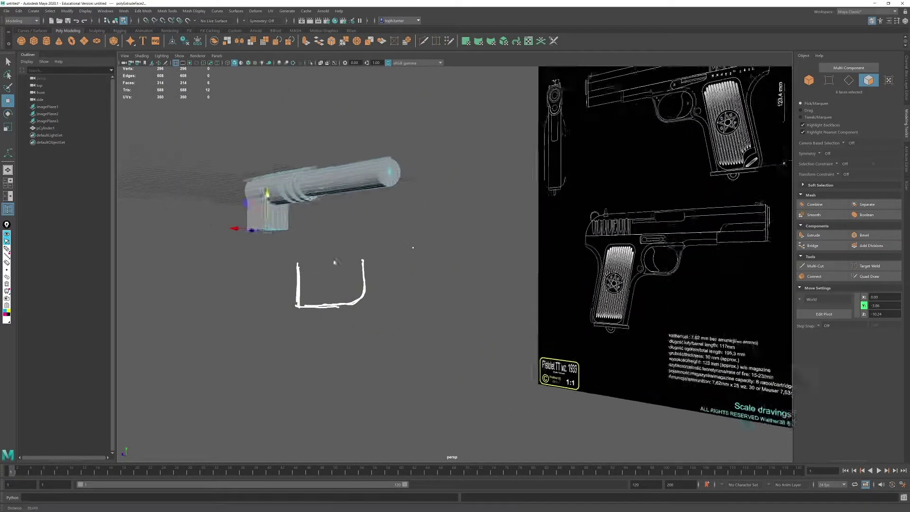
{"action": "left_click_drag", "start_coordinate": [335, 262], "coordinate": [349, 280], "text": "alt"}
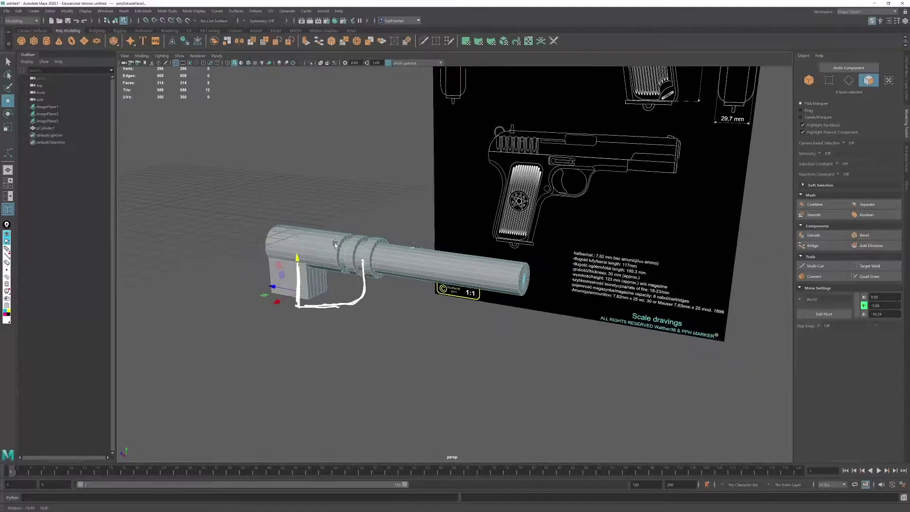
{"action": "left_click_drag", "start_coordinate": [395, 190], "coordinate": [412, 234], "text": "alt"}
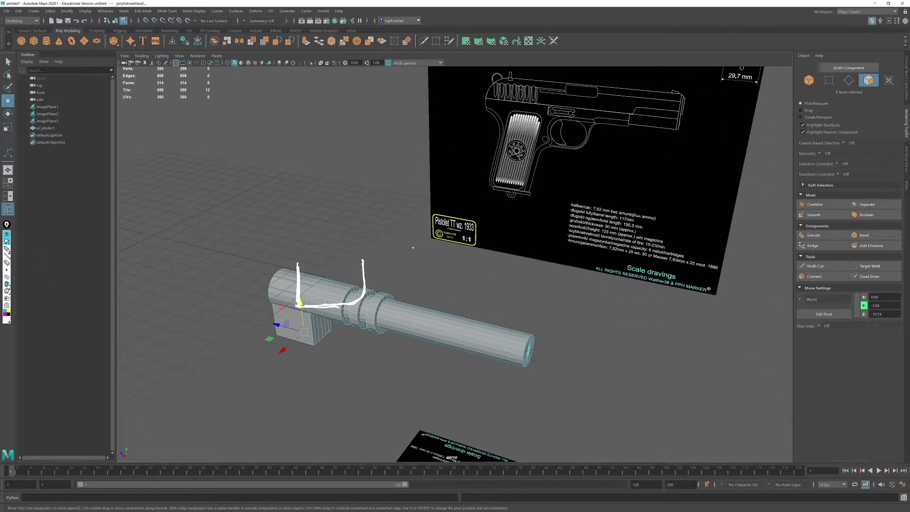
{"action": "left_click", "coordinate": [7, 285]}
Step: Examine the extruded lug block from the side, from below and from the muzzle end
{"action": "mouse_move", "coordinate": [476, 259]}
{"action": "left_mouse_down", "text": "alt"}
{"action": "mouse_move", "coordinate": [507, 255]}
{"action": "mouse_move", "coordinate": [485, 248]}
{"action": "left_mouse_up", "text": "alt"}
{"action": "scroll", "coordinate": [365, 220], "scroll_direction": "up", "scroll_amount": 3}
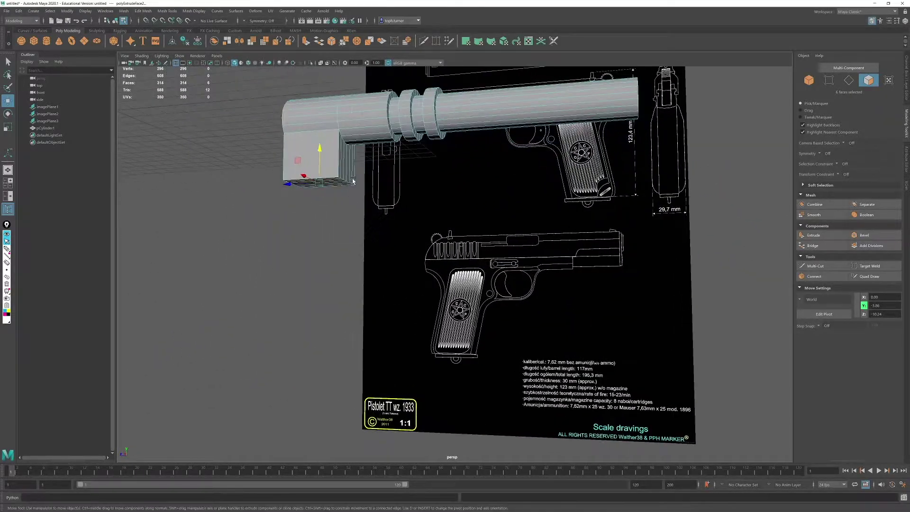
{"action": "middle_click_drag", "start_coordinate": [352, 180], "coordinate": [384, 274], "text": "alt"}
{"action": "scroll", "coordinate": [384, 274], "scroll_direction": "up", "scroll_amount": 3}
{"action": "left_click_drag", "start_coordinate": [352, 220], "coordinate": [290, 211], "text": "alt"}
{"action": "middle_click_drag", "start_coordinate": [291, 211], "coordinate": [429, 199], "text": "alt"}
{"action": "left_click_drag", "start_coordinate": [428, 199], "coordinate": [386, 193], "text": "alt"}
{"action": "middle_click_drag", "start_coordinate": [386, 193], "coordinate": [446, 190], "text": "alt"}
{"action": "scroll", "coordinate": [447, 263], "scroll_direction": "up", "scroll_amount": 3}
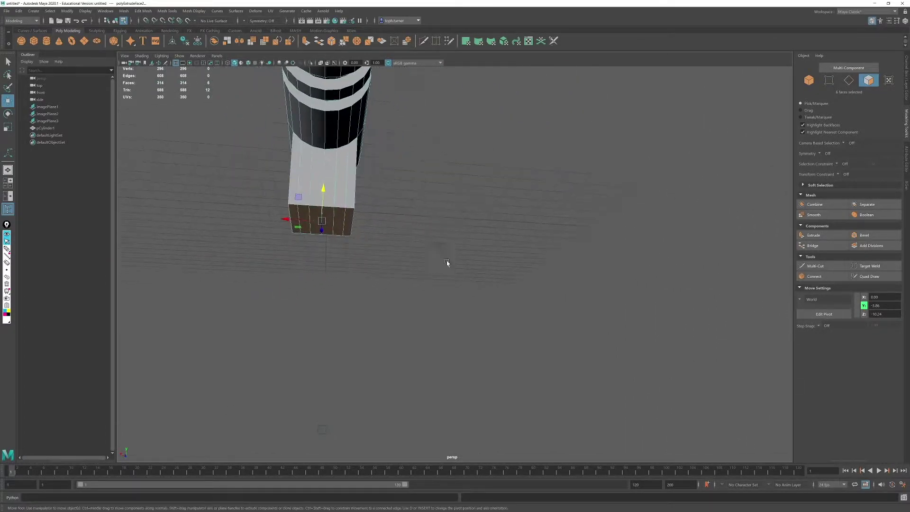
{"action": "left_click_drag", "start_coordinate": [447, 263], "coordinate": [483, 224], "text": "alt"}
{"action": "left_click_drag", "start_coordinate": [477, 191], "coordinate": [447, 206], "text": "alt"}
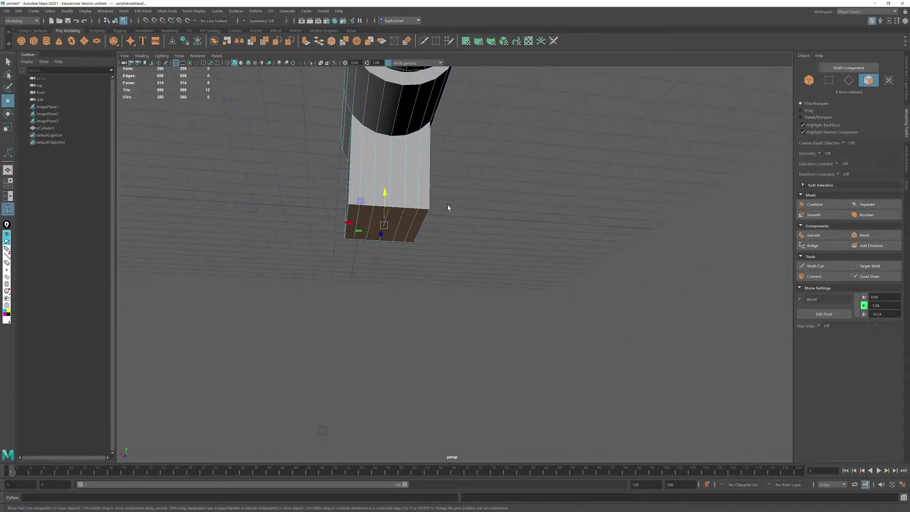
{"action": "left_click_drag", "start_coordinate": [524, 191], "coordinate": [521, 191], "text": "alt"}
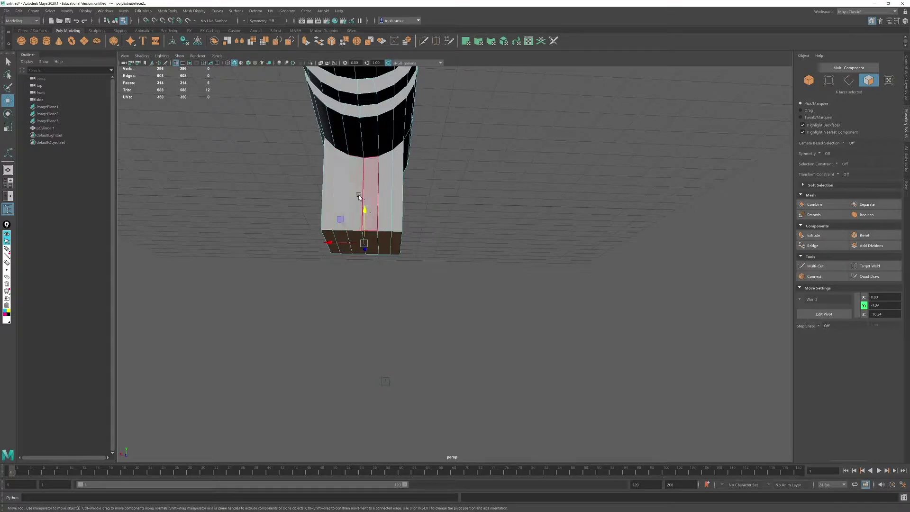
{"action": "left_click_drag", "start_coordinate": [343, 280], "coordinate": [365, 337], "text": "alt"}
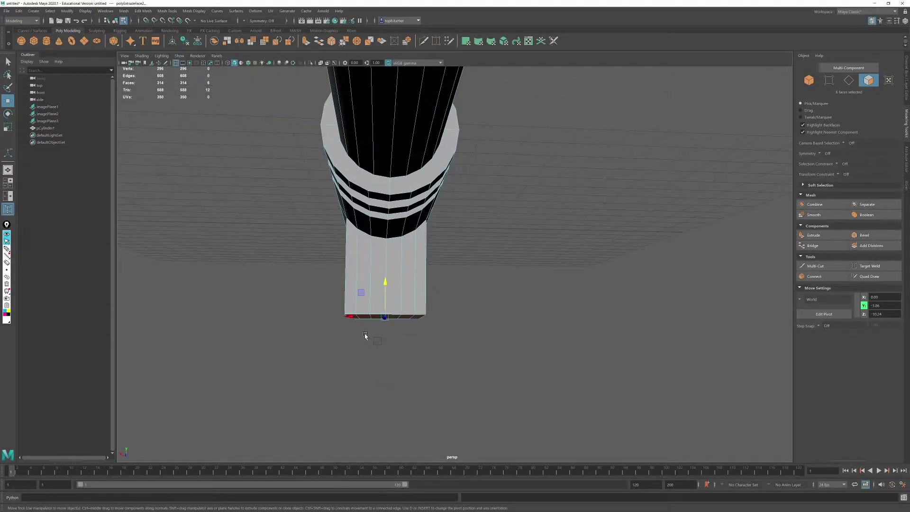
Step: Bevel the lug's lower front corner edges in the side view with 3 segments and a fraction of 0.35
{"action": "left_click", "coordinate": [849, 82]}
{"action": "key", "text": "space"}
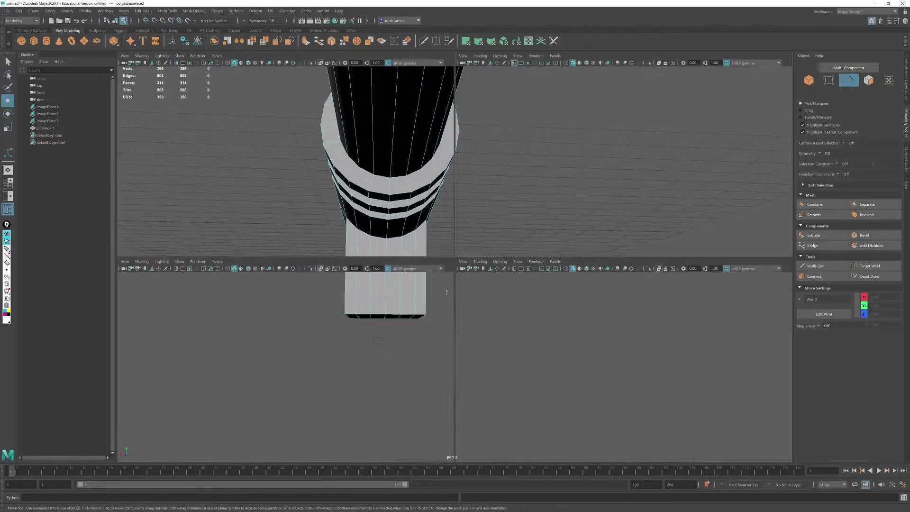
{"action": "key", "text": "space"}
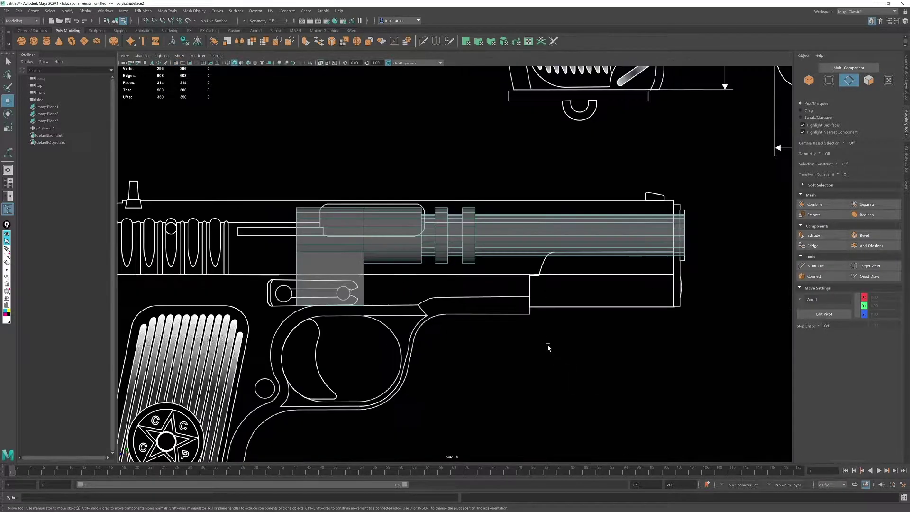
{"action": "right_click_drag", "start_coordinate": [548, 347], "coordinate": [595, 468], "text": "alt"}
{"action": "middle_click_drag", "start_coordinate": [299, 334], "coordinate": [372, 293], "text": "alt"}
{"action": "right_click_drag", "start_coordinate": [372, 293], "coordinate": [425, 403], "text": "alt"}
{"action": "middle_click_drag", "start_coordinate": [392, 282], "coordinate": [532, 244], "text": "alt"}
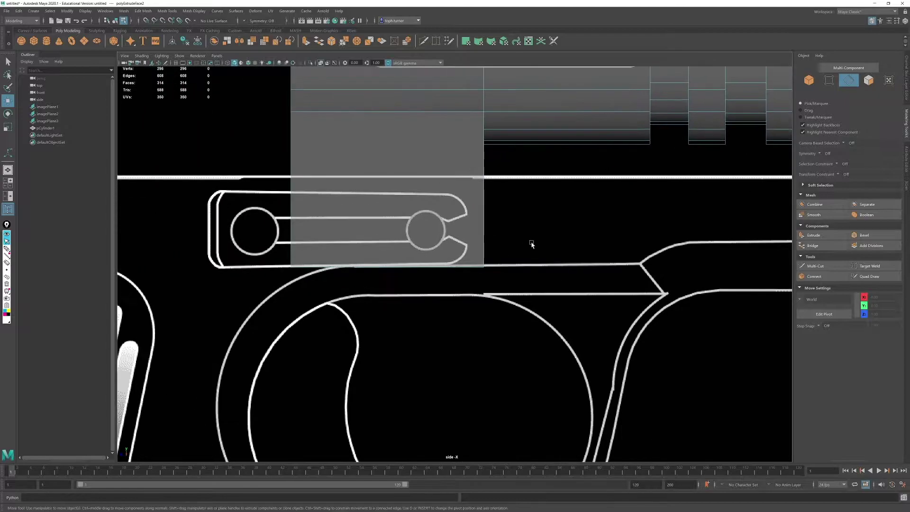
{"action": "left_click_drag", "start_coordinate": [531, 232], "coordinate": [458, 327]}
{"action": "left_click_drag", "start_coordinate": [442, 222], "coordinate": [503, 233], "text": "ctrl"}
{"action": "left_click_drag", "start_coordinate": [435, 251], "coordinate": [427, 345], "text": "ctrl"}
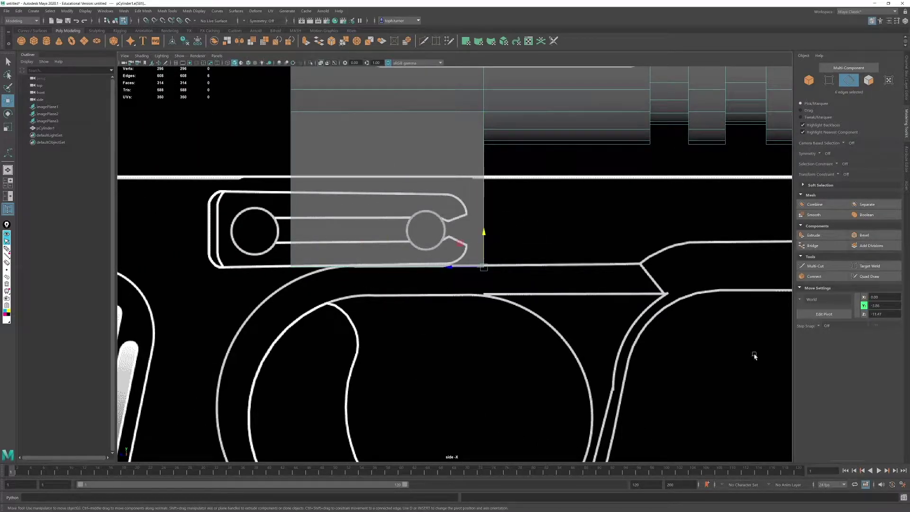
{"action": "left_click", "coordinate": [863, 235]}
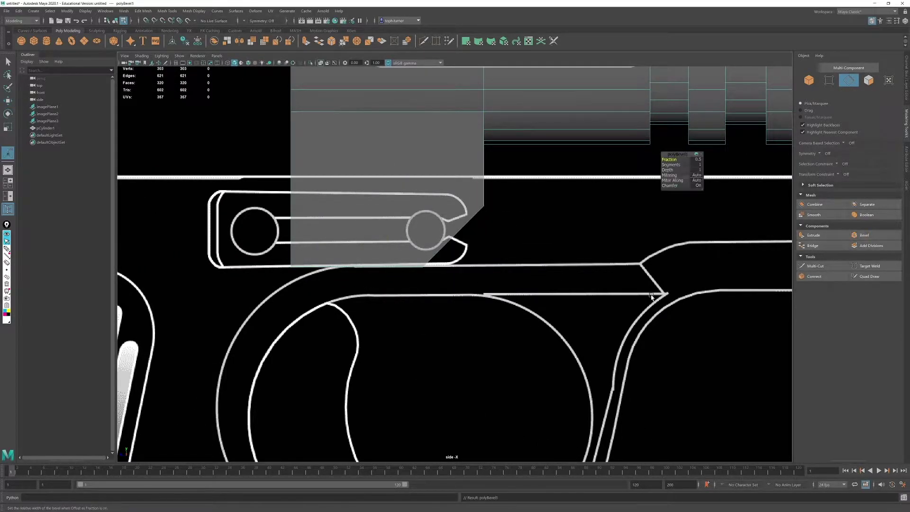
{"action": "left_click_drag", "start_coordinate": [669, 165], "coordinate": [583, 190]}
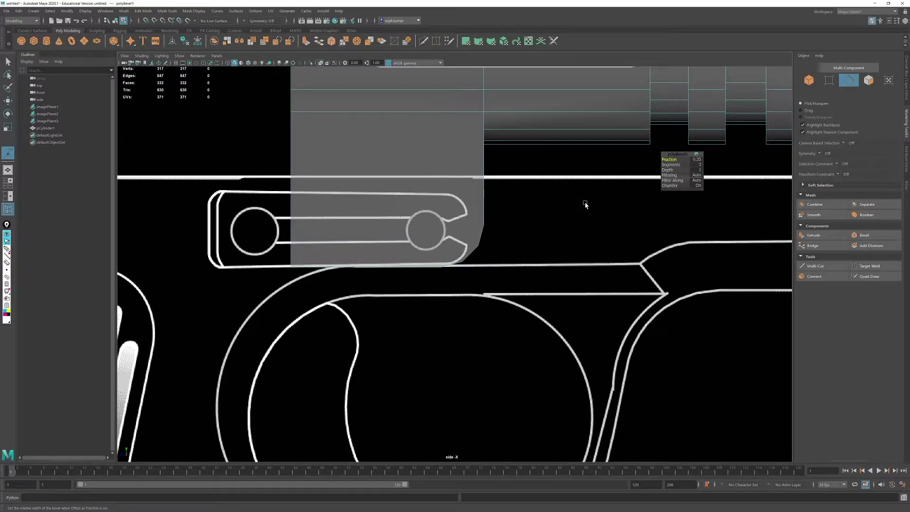
{"action": "key", "text": "w"}
{"action": "scroll", "coordinate": [551, 224], "scroll_direction": "down", "scroll_amount": 6}
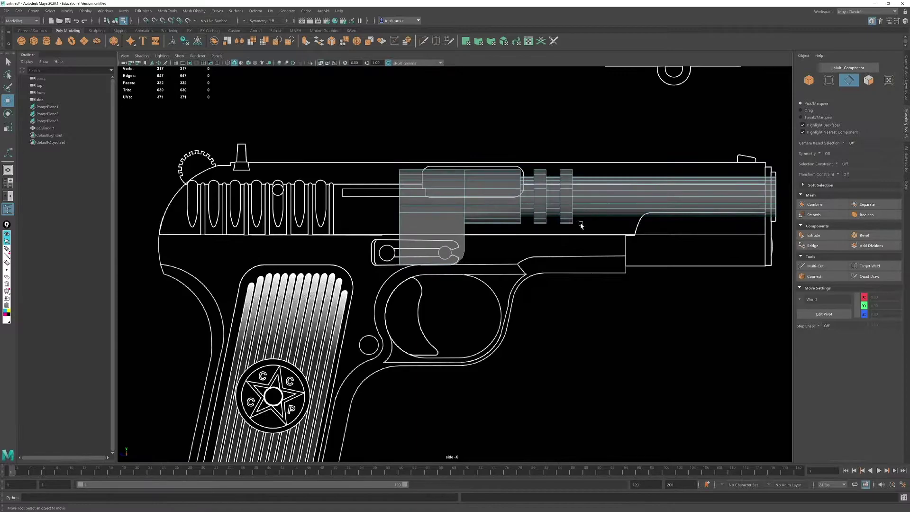
Step: Delete the lug's middle strip of faces across its front, underside and rear, keeping only the two side walls
{"action": "key", "text": "space"}
{"action": "key", "text": "space"}
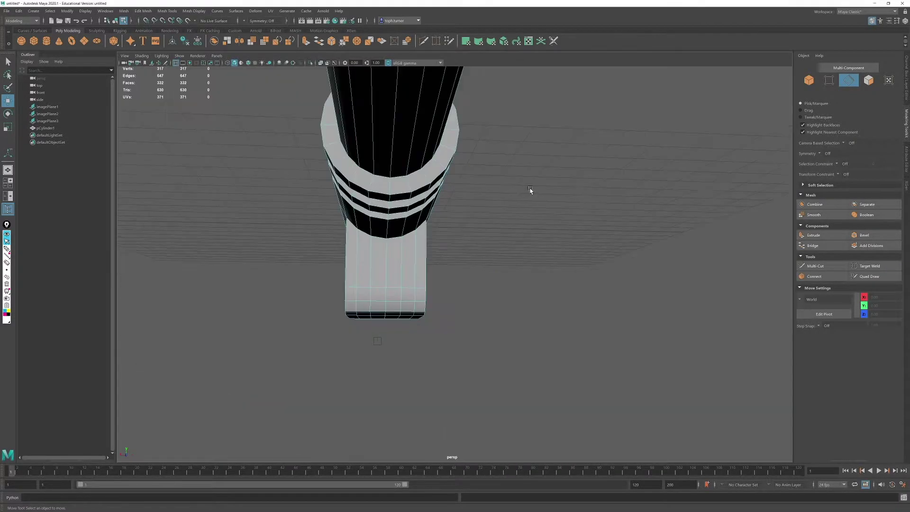
{"action": "left_click_drag", "start_coordinate": [530, 191], "coordinate": [533, 250], "text": "alt"}
{"action": "left_click", "coordinate": [869, 80]}
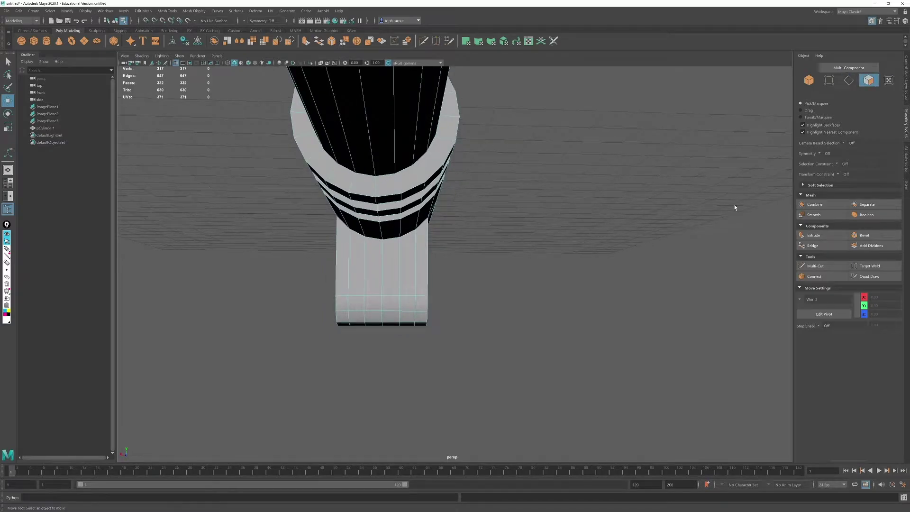
{"action": "left_click_drag", "start_coordinate": [401, 285], "coordinate": [402, 285]}
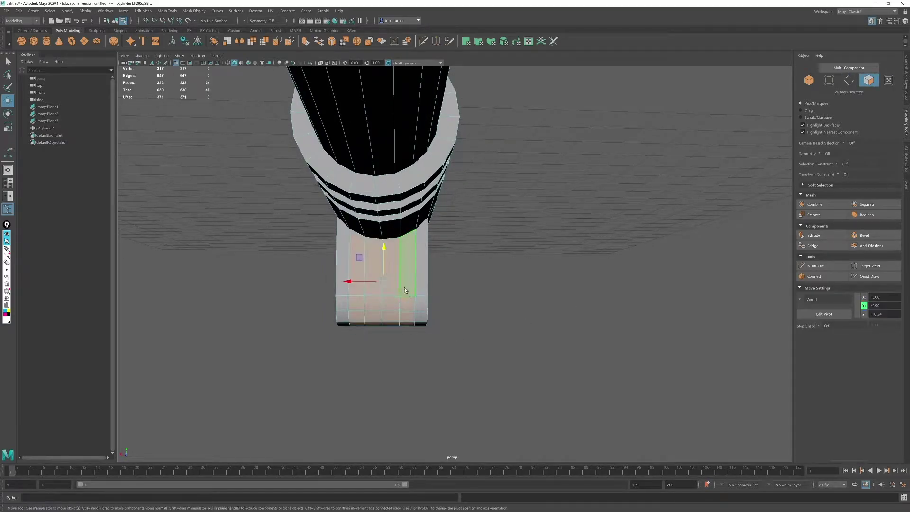
{"action": "left_click_drag", "start_coordinate": [332, 297], "coordinate": [423, 299], "text": "alt"}
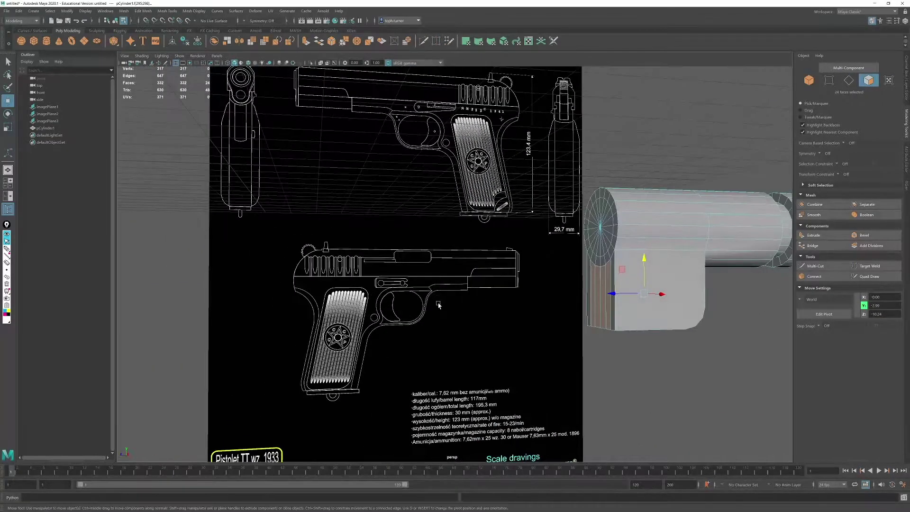
{"action": "key", "text": "Delete"}
{"action": "middle_click_drag", "start_coordinate": [628, 245], "coordinate": [469, 248], "text": "alt"}
{"action": "left_click_drag", "start_coordinate": [469, 248], "coordinate": [416, 209], "text": "alt"}
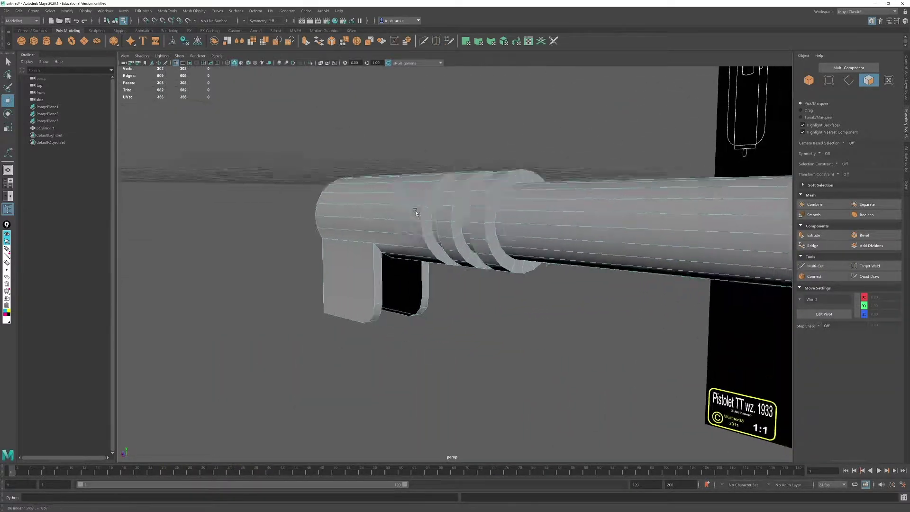
{"action": "right_click_drag", "start_coordinate": [417, 209], "coordinate": [360, 184], "text": "alt"}
{"action": "left_click_drag", "start_coordinate": [360, 184], "coordinate": [472, 212], "text": "alt"}
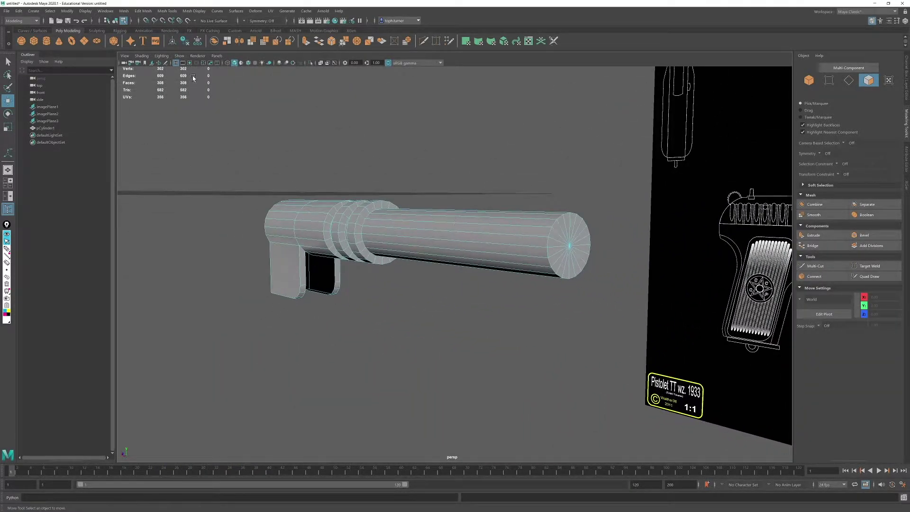
Step: Select the whole barrel object and darken the color of its lambert1 material to nearly black
{"action": "left_click", "coordinate": [906, 159]}
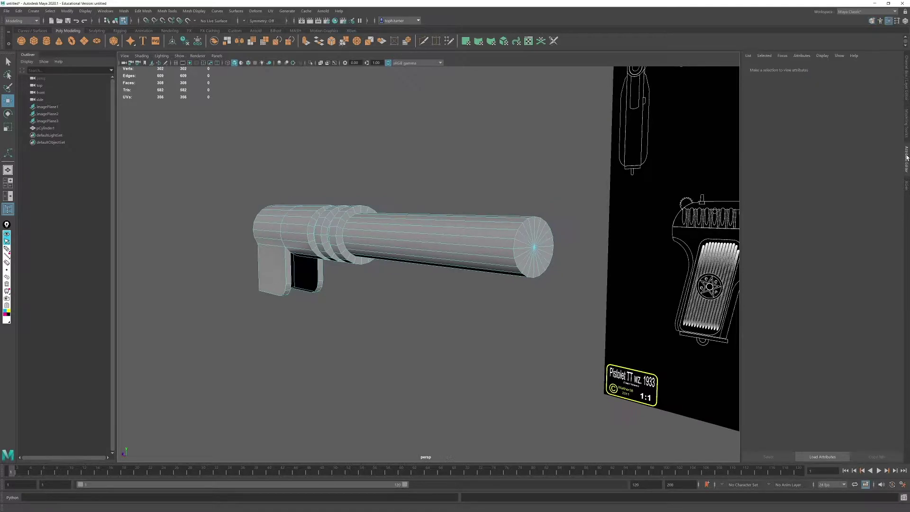
{"action": "left_click", "coordinate": [906, 75]}
{"action": "left_click", "coordinate": [906, 114]}
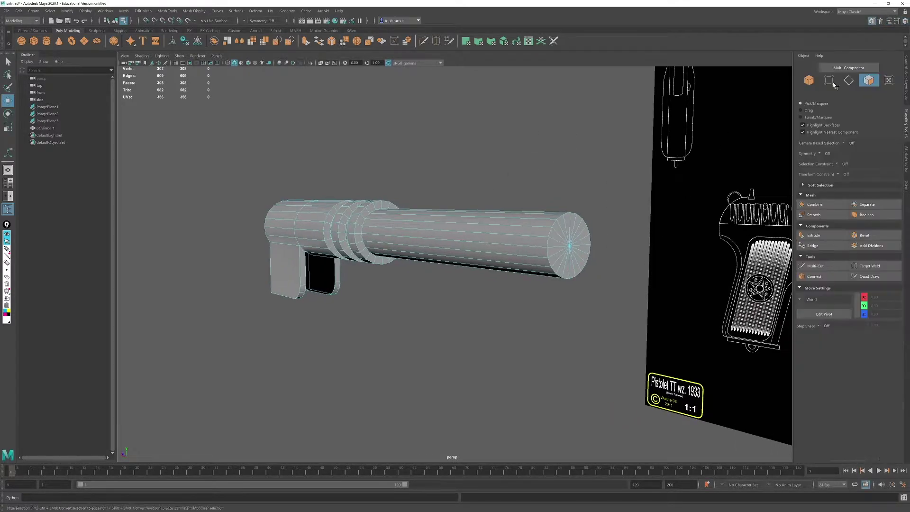
{"action": "left_click", "coordinate": [809, 82]}
{"action": "left_click", "coordinate": [907, 84]}
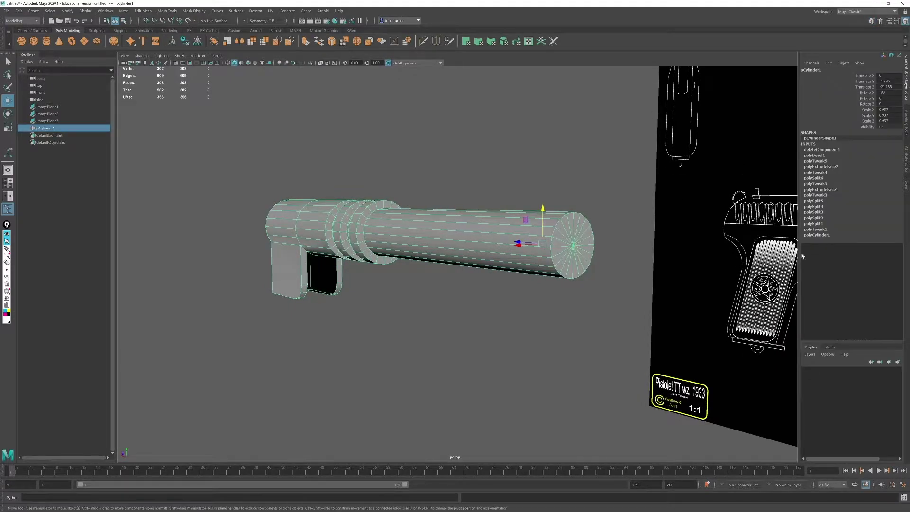
{"action": "left_click", "coordinate": [906, 161]}
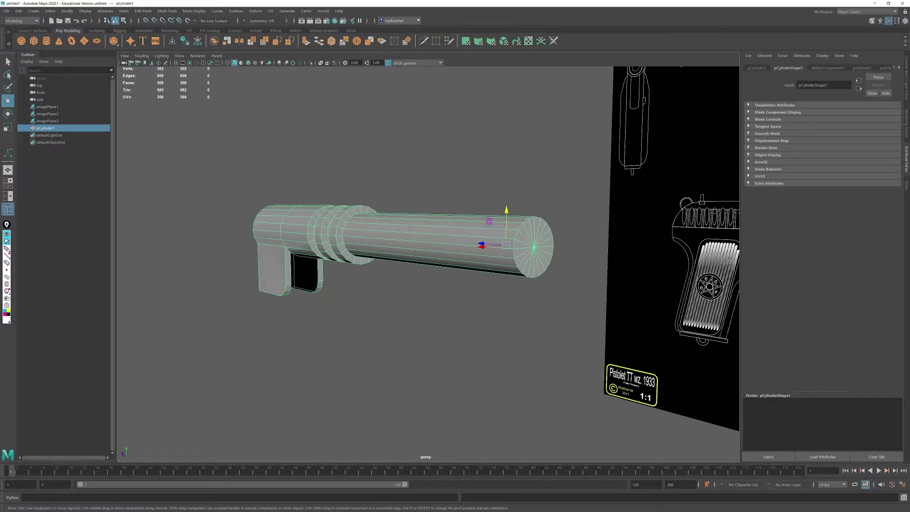
{"action": "left_click", "coordinate": [871, 68]}
{"action": "left_click", "coordinate": [884, 69]}
{"action": "left_click", "coordinate": [899, 68]}
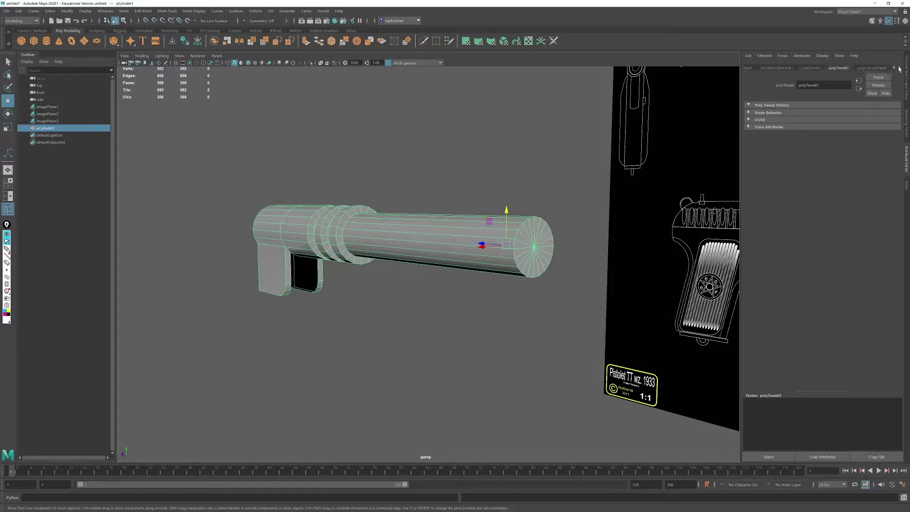
{"action": "left_click", "coordinate": [900, 67]}
{"action": "left_click", "coordinate": [899, 68]}
{"action": "left_click", "coordinate": [899, 68]}
{"action": "left_click", "coordinate": [900, 69]}
{"action": "left_click", "coordinate": [899, 70]}
{"action": "left_click", "coordinate": [900, 69]}
{"action": "left_click", "coordinate": [899, 70]}
{"action": "left_click", "coordinate": [900, 69]}
{"action": "left_click", "coordinate": [900, 69]}
{"action": "left_click", "coordinate": [880, 68]}
{"action": "left_click_drag", "start_coordinate": [843, 145], "coordinate": [828, 145]}
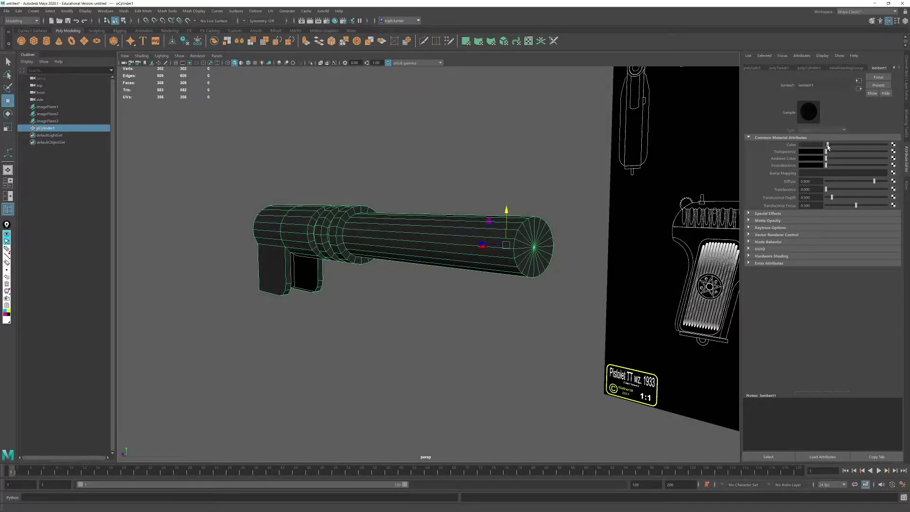
{"action": "left_click", "coordinate": [907, 130]}
Step: Delete the inner cap faces around the center vertex at the barrel's rear end, leaving only the outer ring
{"action": "left_click_drag", "start_coordinate": [371, 270], "coordinate": [350, 240], "text": "alt"}
{"action": "right_click_drag", "start_coordinate": [350, 240], "coordinate": [351, 330], "text": "alt"}
{"action": "left_click_drag", "start_coordinate": [352, 330], "coordinate": [447, 227], "text": "alt"}
{"action": "middle_click_drag", "start_coordinate": [448, 228], "coordinate": [432, 267], "text": "alt"}
{"action": "right_click_drag", "start_coordinate": [433, 266], "coordinate": [470, 278], "text": "alt"}
{"action": "left_click_drag", "start_coordinate": [479, 256], "coordinate": [483, 258], "text": "alt"}
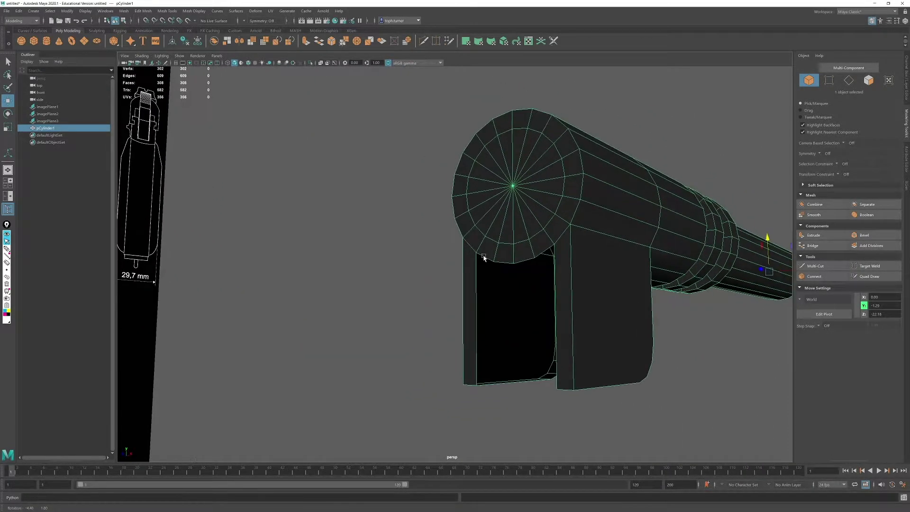
{"action": "left_click_drag", "start_coordinate": [607, 167], "coordinate": [552, 199], "text": "alt"}
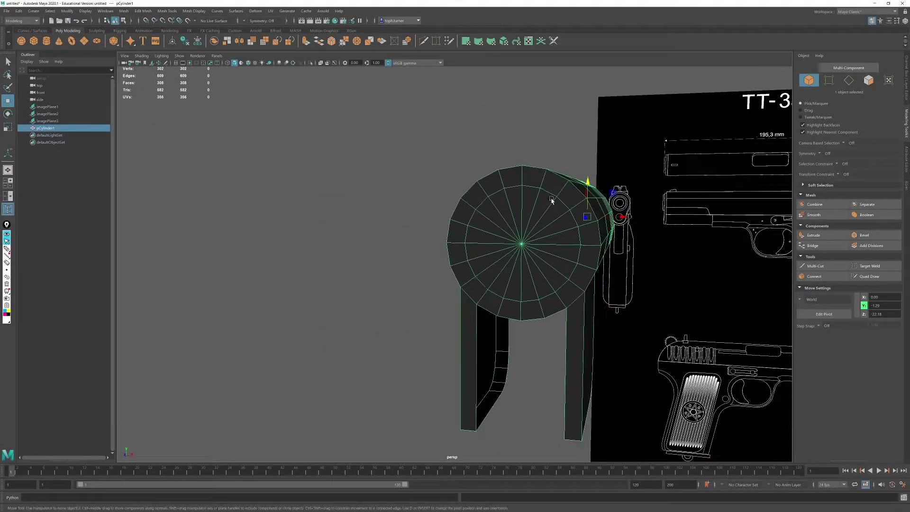
{"action": "left_click", "coordinate": [828, 80]}
{"action": "left_click", "coordinate": [521, 245]}
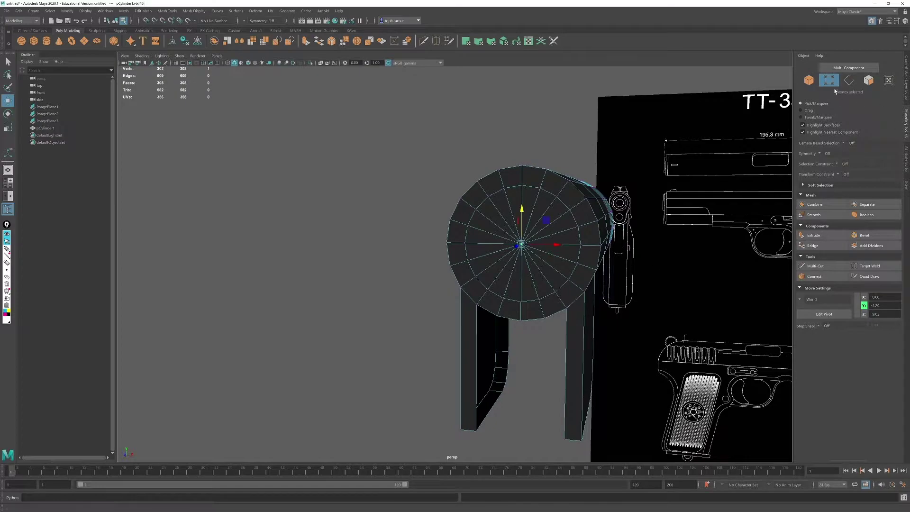
{"action": "left_click", "coordinate": [869, 81], "text": "ctrl"}
{"action": "key", "text": "Delete"}
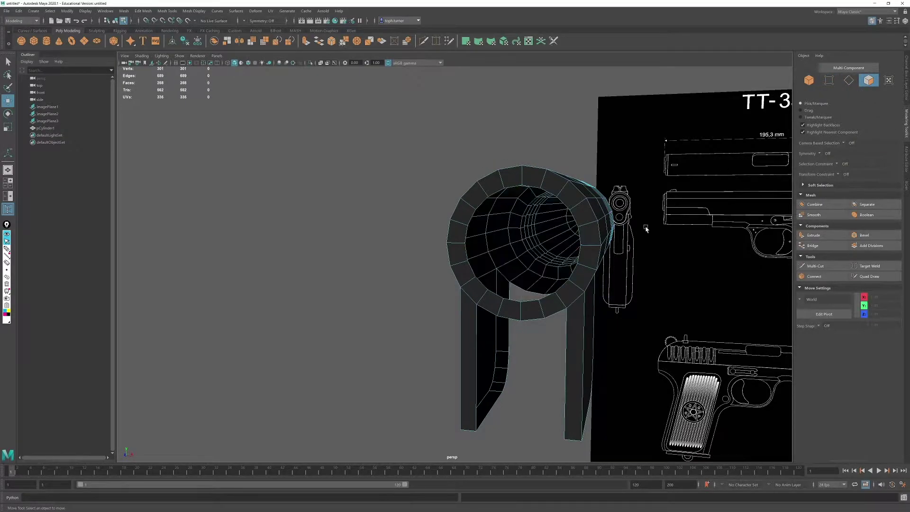
Step: Multi-Cut an edge across the rear ring above each prong, from the prong's inner corner to the bore rim
{"action": "left_click_drag", "start_coordinate": [578, 277], "coordinate": [457, 261], "text": "alt"}
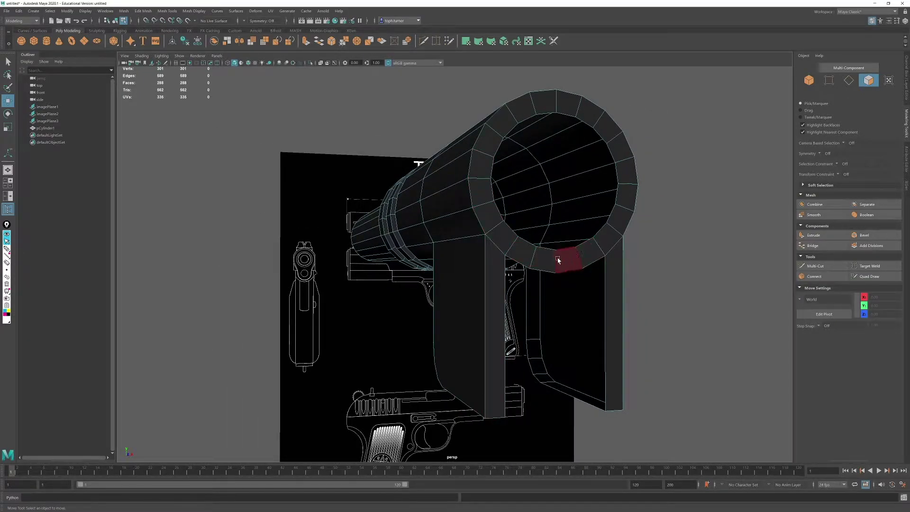
{"action": "left_click_drag", "start_coordinate": [559, 260], "coordinate": [555, 254], "text": "alt"}
{"action": "right_click_drag", "start_coordinate": [554, 254], "coordinate": [606, 300], "text": "alt"}
{"action": "middle_click_drag", "start_coordinate": [605, 300], "coordinate": [543, 305], "text": "alt"}
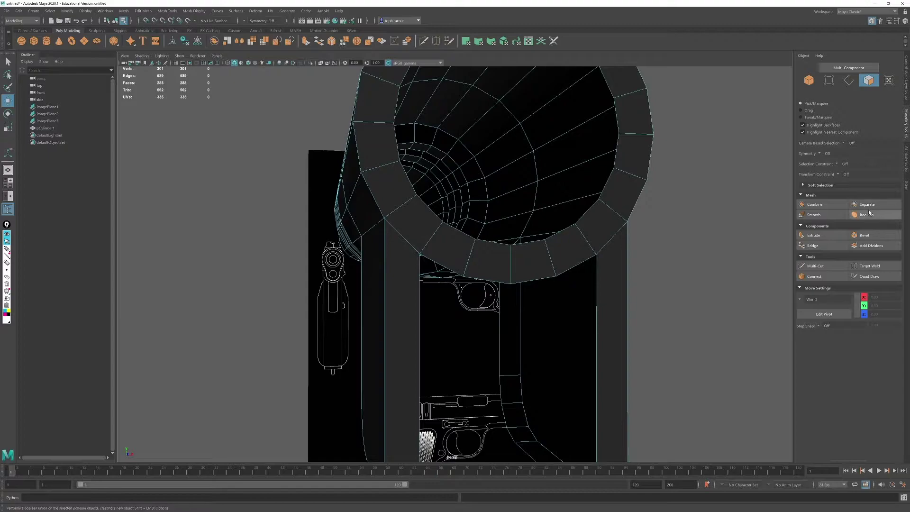
{"action": "left_click", "coordinate": [816, 265]}
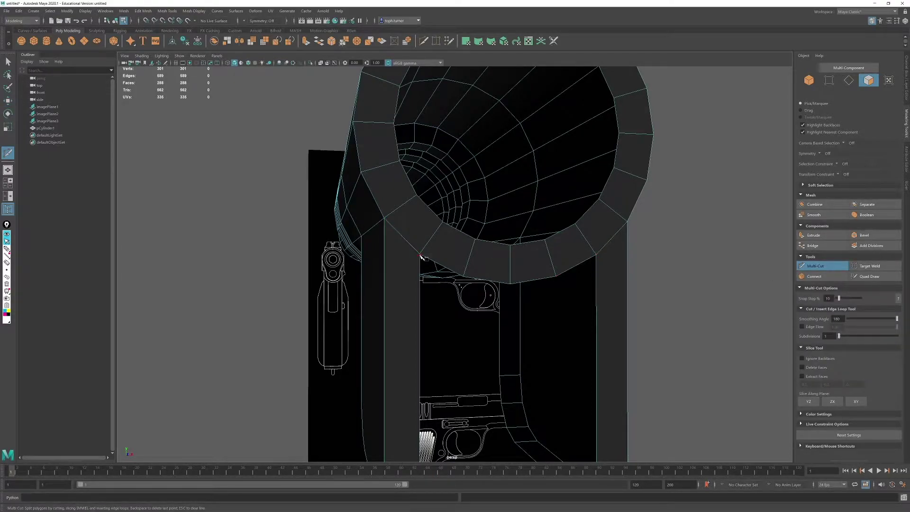
{"action": "right_click", "coordinate": [417, 197]}
{"action": "left_click", "coordinate": [596, 255]}
{"action": "left_click", "coordinate": [599, 200]}
{"action": "right_click", "coordinate": [603, 228]}
{"action": "scroll", "coordinate": [662, 294], "scroll_direction": "down", "scroll_amount": 1}
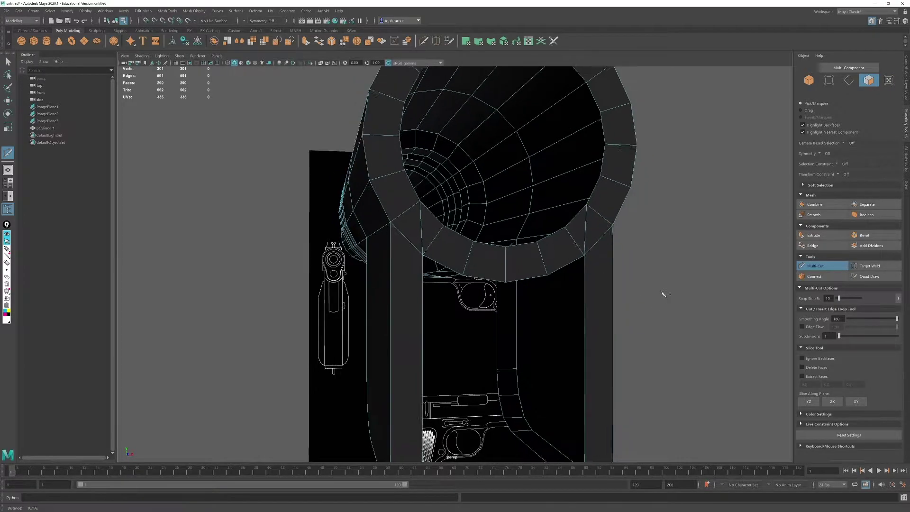
{"action": "left_click", "coordinate": [825, 266]}
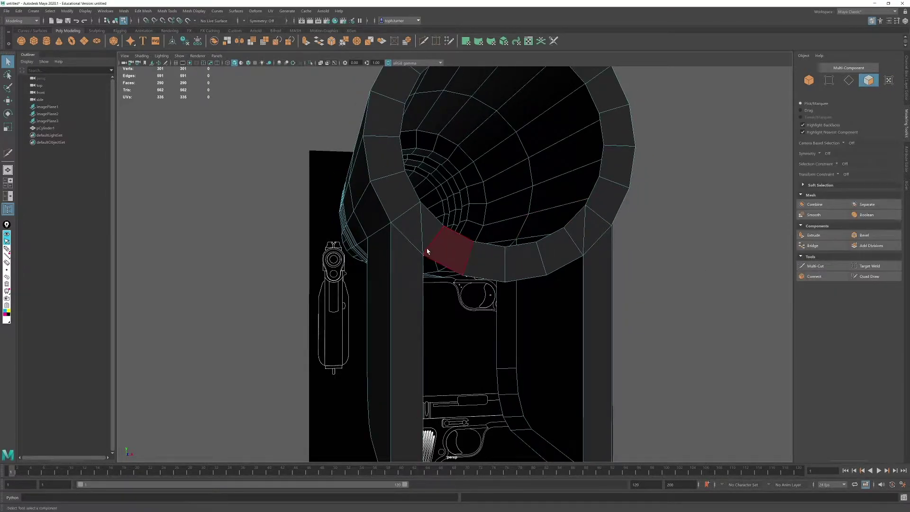
Step: Delete the lower faces of the rear ring that lie between the two prongs
{"action": "left_click", "coordinate": [442, 246]}
{"action": "left_click", "coordinate": [485, 253], "text": "shift"}
{"action": "left_click", "coordinate": [486, 257], "text": "shift"}
{"action": "left_click", "coordinate": [524, 259], "text": "shift"}
{"action": "left_click", "coordinate": [560, 244], "text": "shift"}
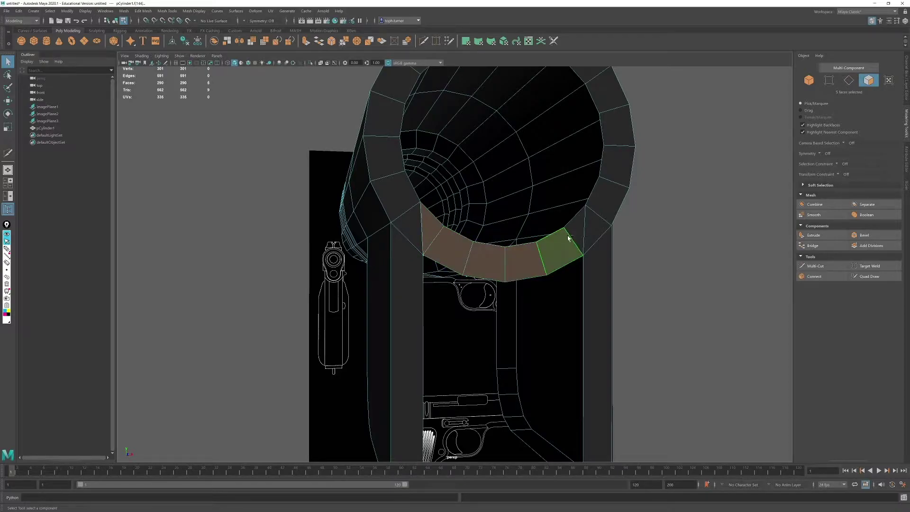
{"action": "left_click", "coordinate": [571, 235], "text": "shift"}
{"action": "key", "text": "Delete"}
Step: Examine the opened rear end, the bore interior and the prongs' inner sides from several angles
{"action": "right_click_drag", "start_coordinate": [587, 301], "coordinate": [522, 233], "text": "alt"}
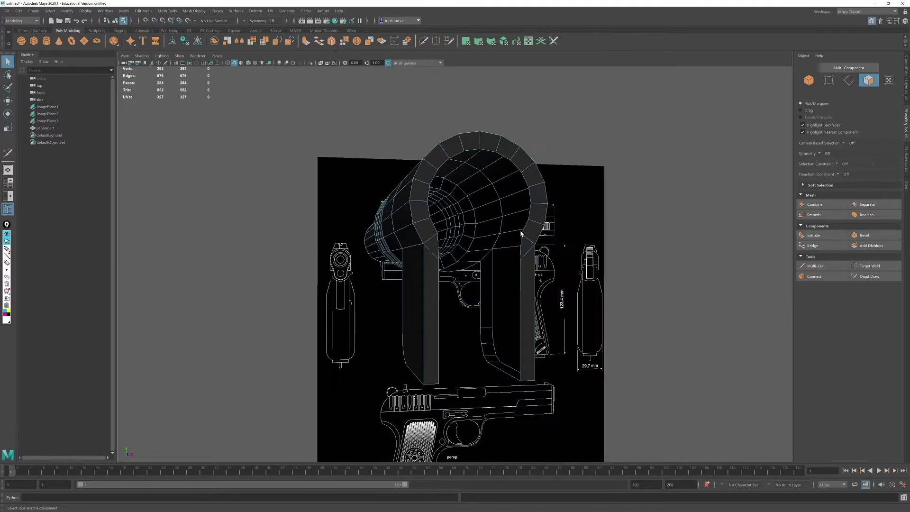
{"action": "left_click_drag", "start_coordinate": [522, 234], "coordinate": [505, 232], "text": "alt"}
{"action": "right_click_drag", "start_coordinate": [505, 232], "coordinate": [484, 279], "text": "alt"}
{"action": "middle_click_drag", "start_coordinate": [483, 280], "coordinate": [470, 234], "text": "alt"}
{"action": "right_click_drag", "start_coordinate": [469, 234], "coordinate": [463, 251], "text": "alt"}
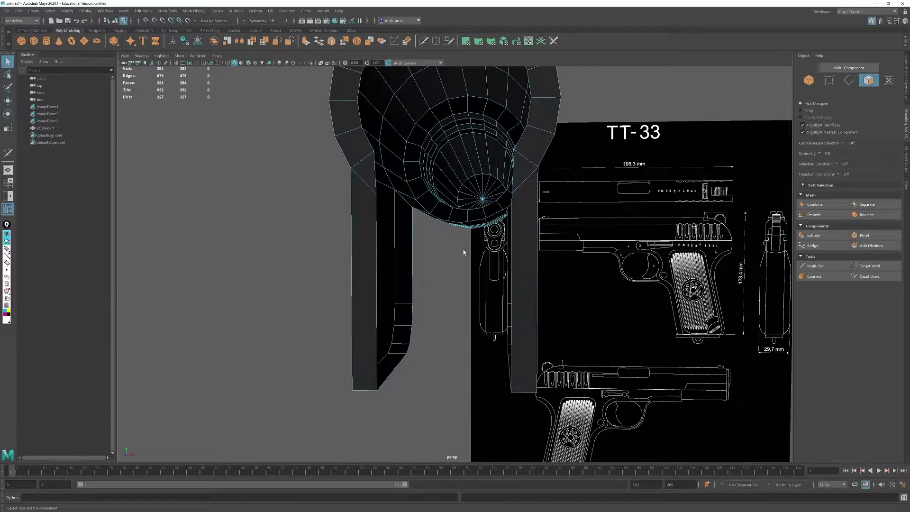
{"action": "left_click_drag", "start_coordinate": [463, 252], "coordinate": [454, 257], "text": "alt"}
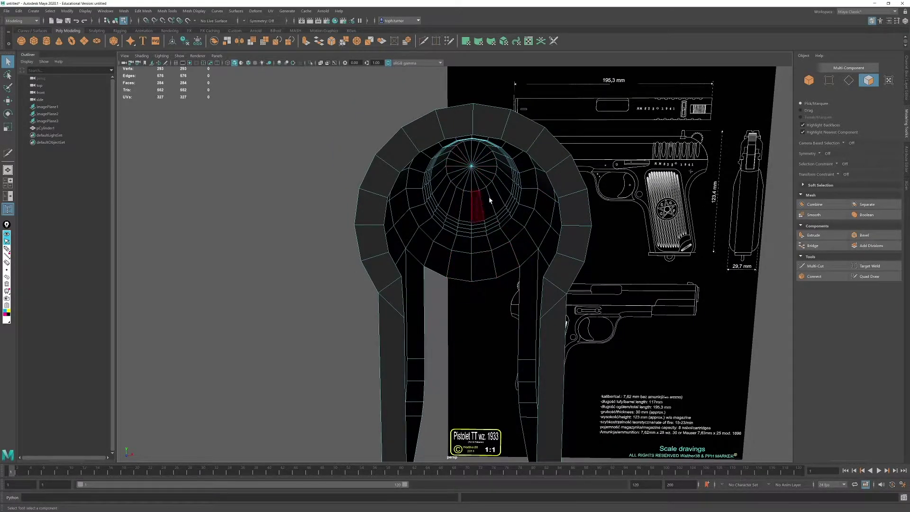
{"action": "left_click_drag", "start_coordinate": [489, 199], "coordinate": [447, 192], "text": "alt"}
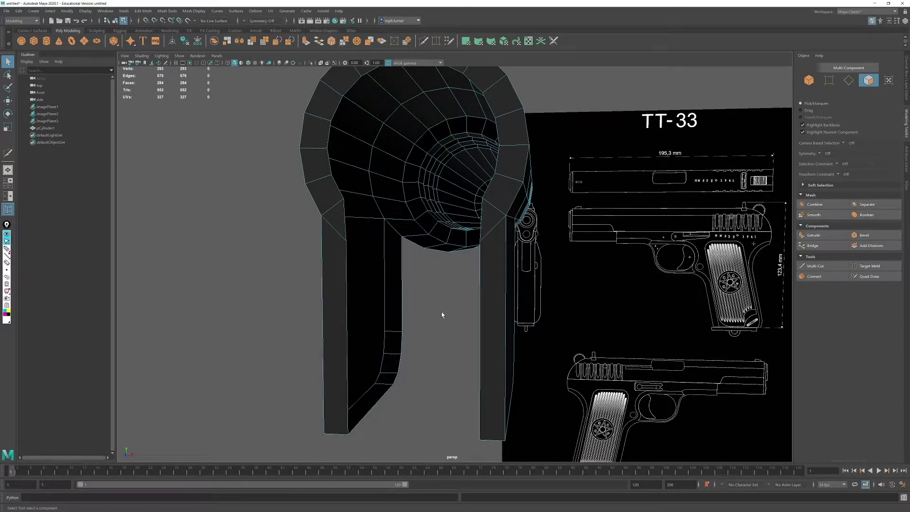
{"action": "left_click_drag", "start_coordinate": [431, 256], "coordinate": [462, 189], "text": "alt"}
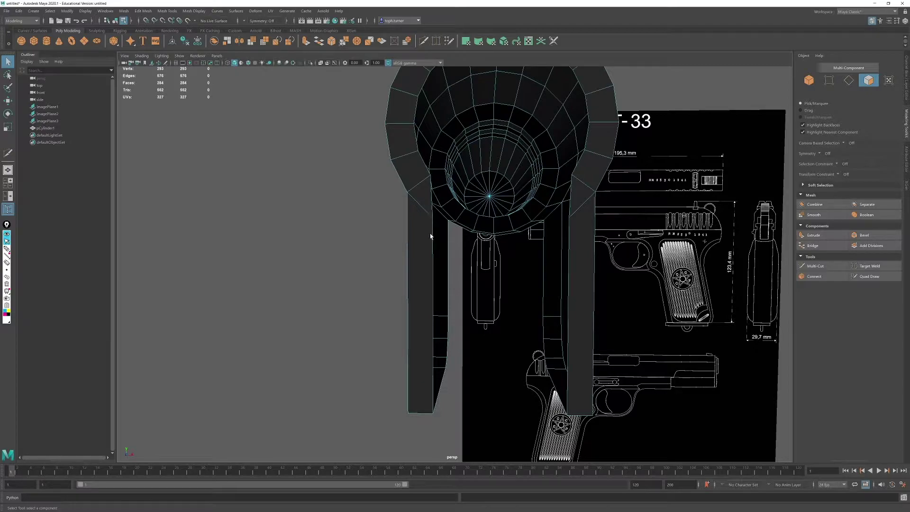
Step: Select the overlapping vertices at the right-hand prong's upper inner corner in the front view and copy their X position
{"action": "key", "text": "space"}
{"action": "key", "text": "space"}
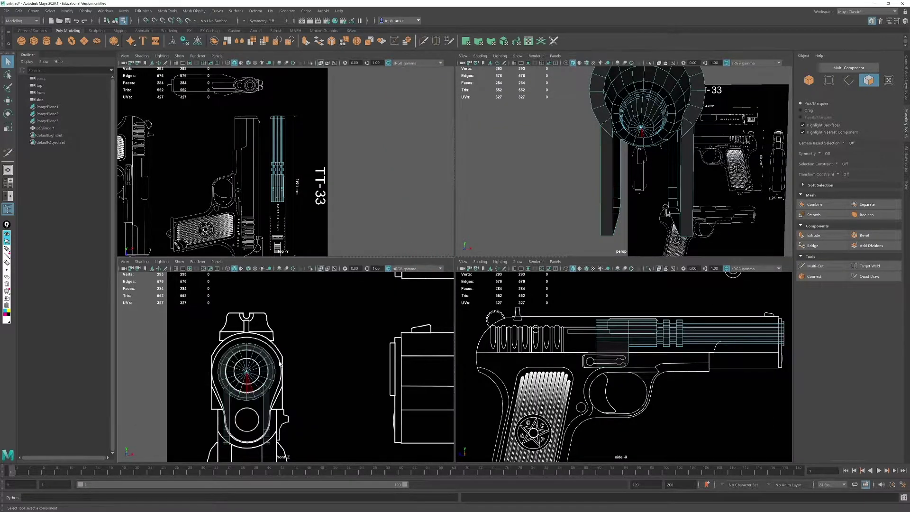
{"action": "right_click_drag", "start_coordinate": [397, 304], "coordinate": [464, 284], "text": "alt"}
{"action": "middle_click_drag", "start_coordinate": [464, 284], "coordinate": [536, 163], "text": "alt"}
{"action": "right_click_drag", "start_coordinate": [427, 306], "coordinate": [536, 417], "text": "alt"}
{"action": "middle_click_drag", "start_coordinate": [442, 207], "coordinate": [451, 261], "text": "alt"}
{"action": "right_click_drag", "start_coordinate": [451, 262], "coordinate": [581, 432], "text": "alt"}
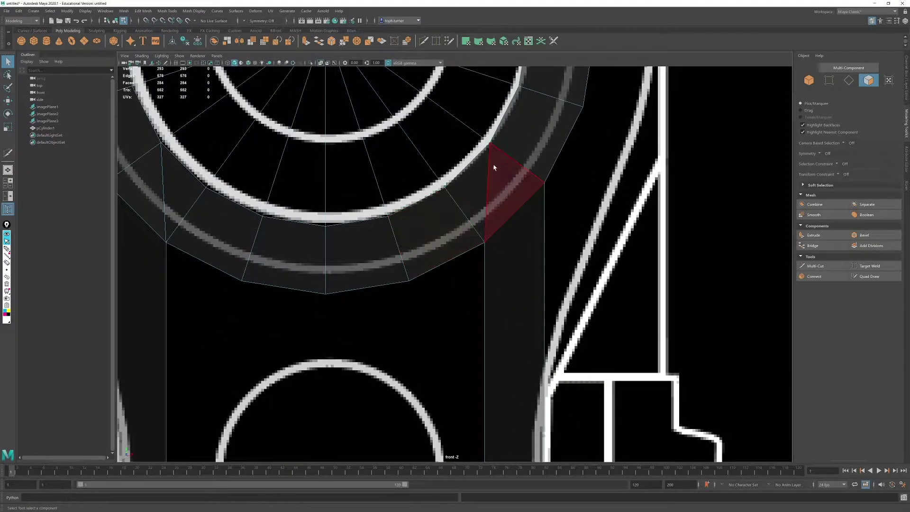
{"action": "scroll", "coordinate": [484, 297], "scroll_direction": "down", "scroll_amount": 6}
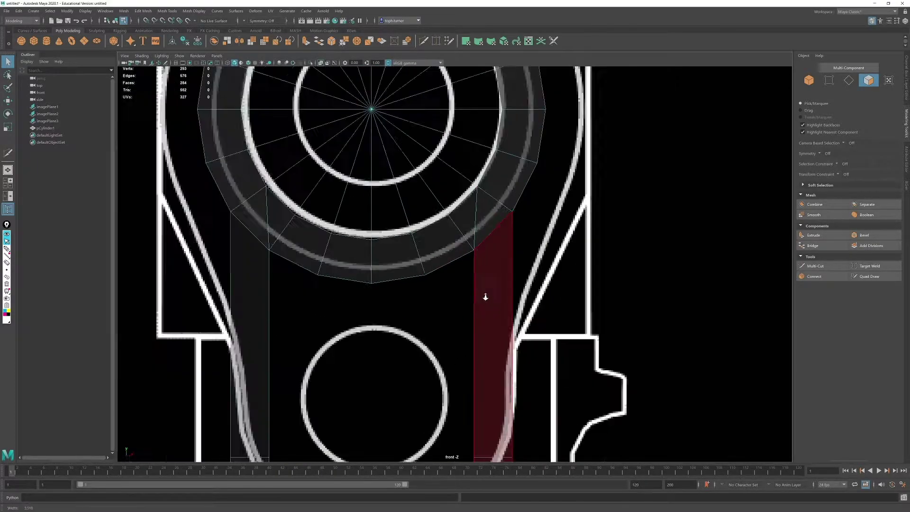
{"action": "right_click_drag", "start_coordinate": [447, 291], "coordinate": [447, 350], "text": "alt"}
{"action": "middle_click_drag", "start_coordinate": [422, 304], "coordinate": [466, 313], "text": "alt"}
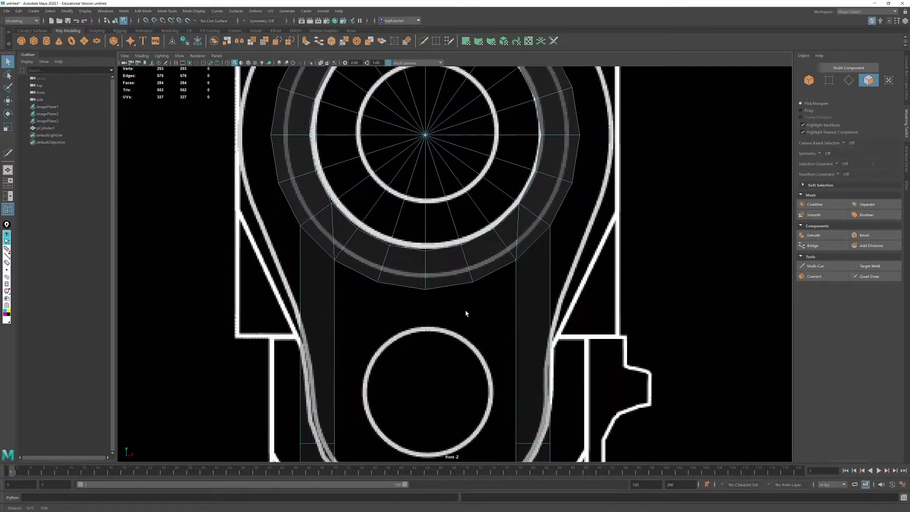
{"action": "left_click", "coordinate": [829, 82]}
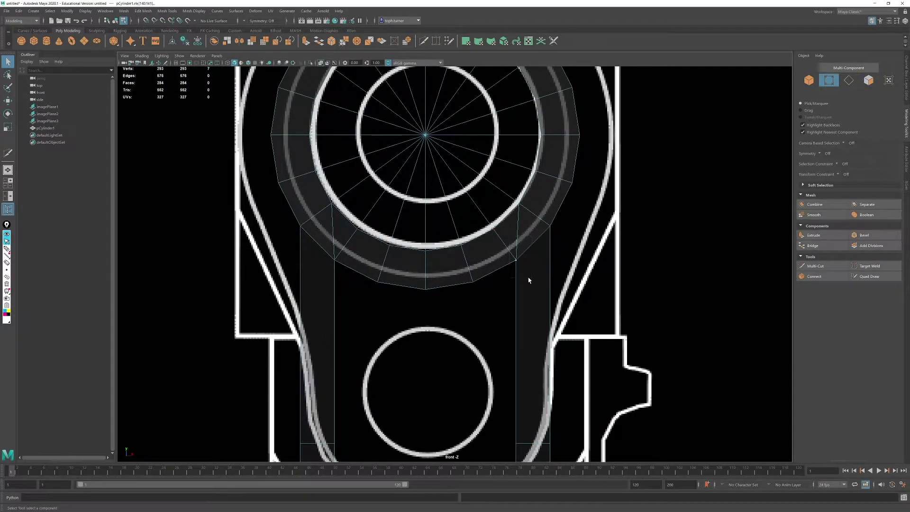
{"action": "key", "text": "w"}
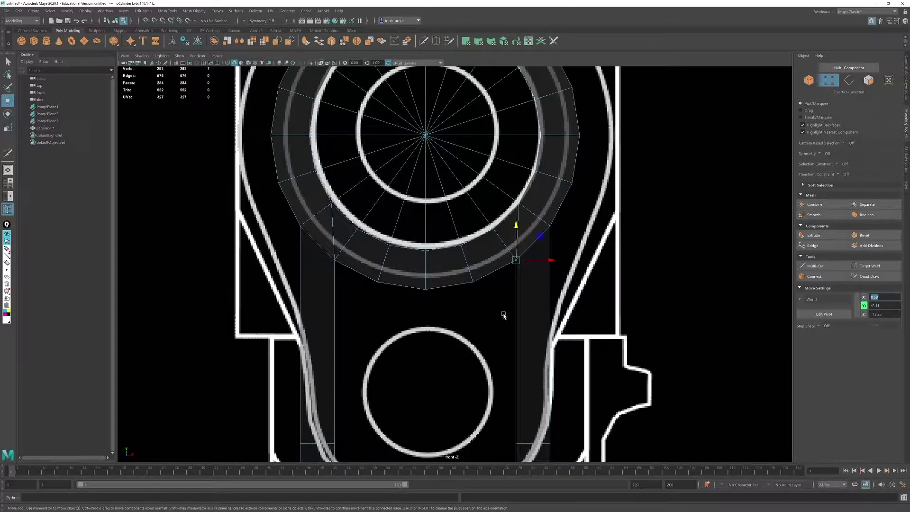
Step: Align the two rear bore-rim vertices above the prongs with the inner walls, setting X to 0.59 and its negative counterpart
{"action": "key", "text": "space"}
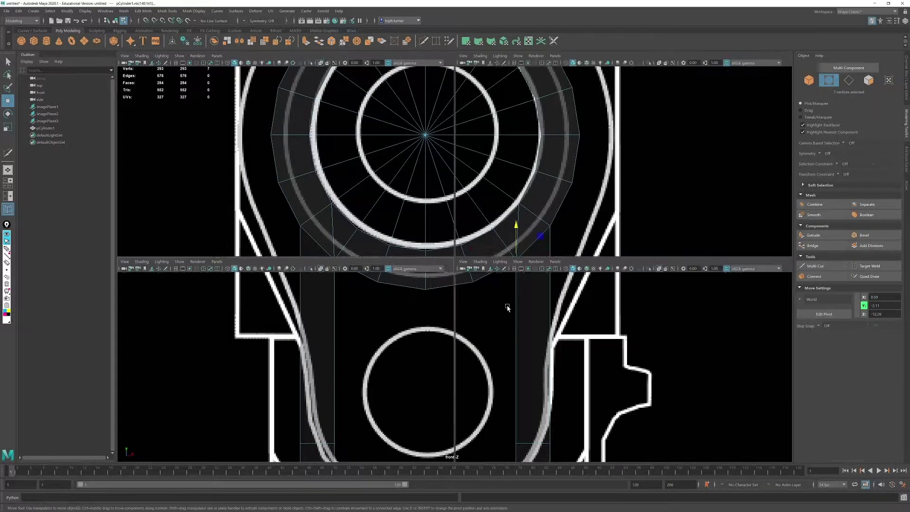
{"action": "left_click_drag", "start_coordinate": [681, 138], "coordinate": [676, 188], "text": "alt"}
{"action": "right_click_drag", "start_coordinate": [676, 188], "coordinate": [708, 220], "text": "alt"}
{"action": "middle_click_drag", "start_coordinate": [708, 220], "coordinate": [708, 195], "text": "alt"}
{"action": "left_click_drag", "start_coordinate": [708, 194], "coordinate": [724, 196], "text": "alt"}
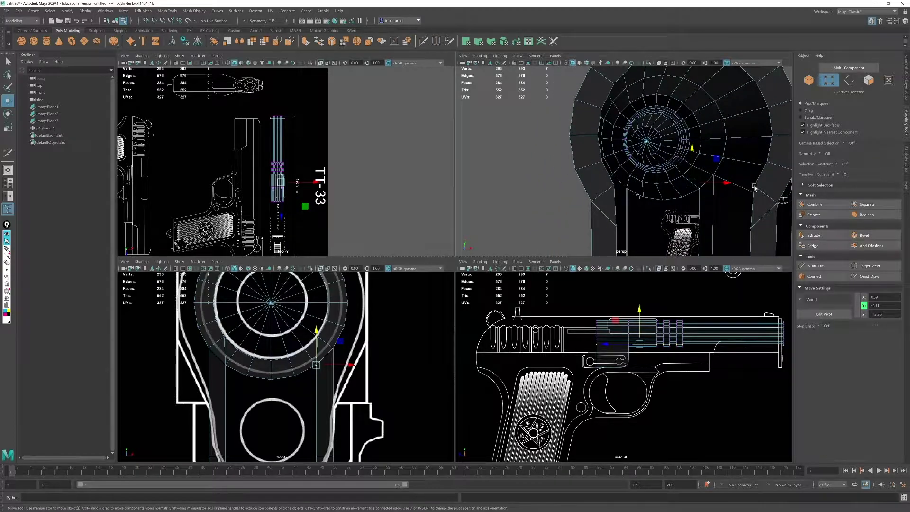
{"action": "left_click", "coordinate": [755, 186]}
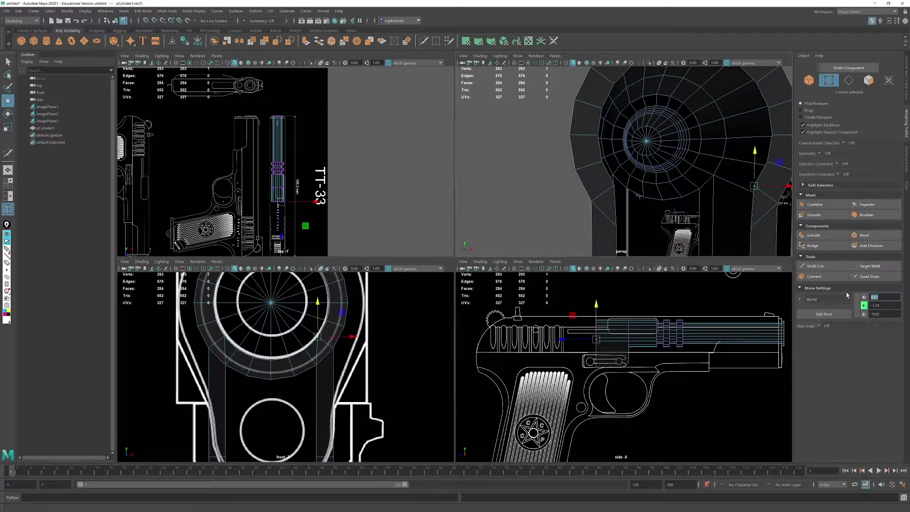
{"action": "type", "text": "0.59"}
{"action": "key", "text": "Return"}
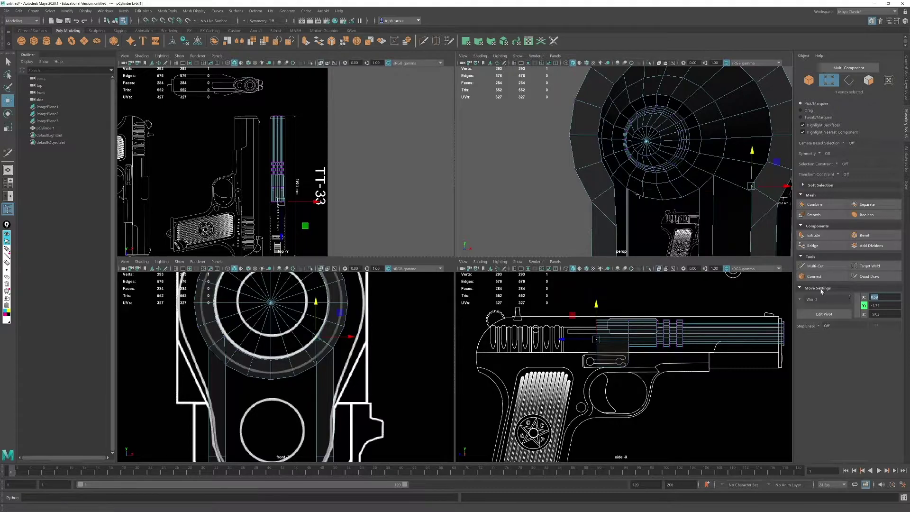
{"action": "left_click", "coordinate": [616, 186]}
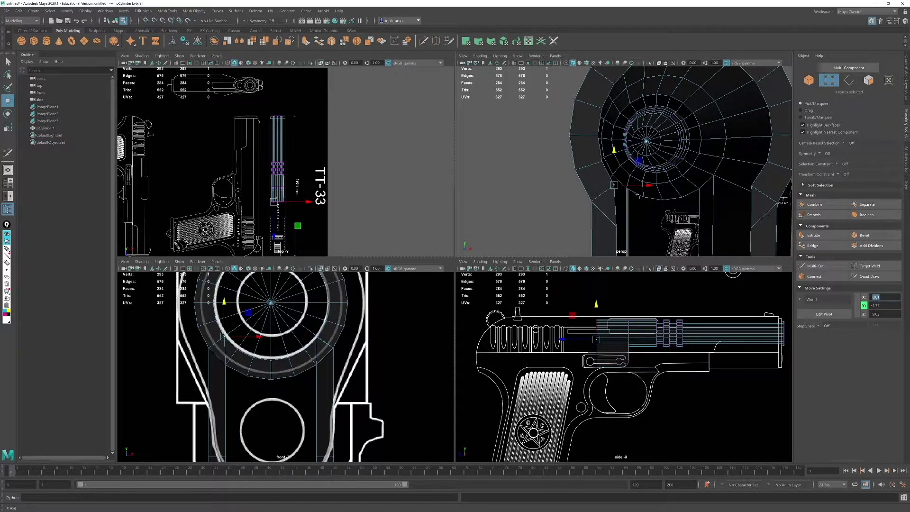
{"action": "key", "text": "Return"}
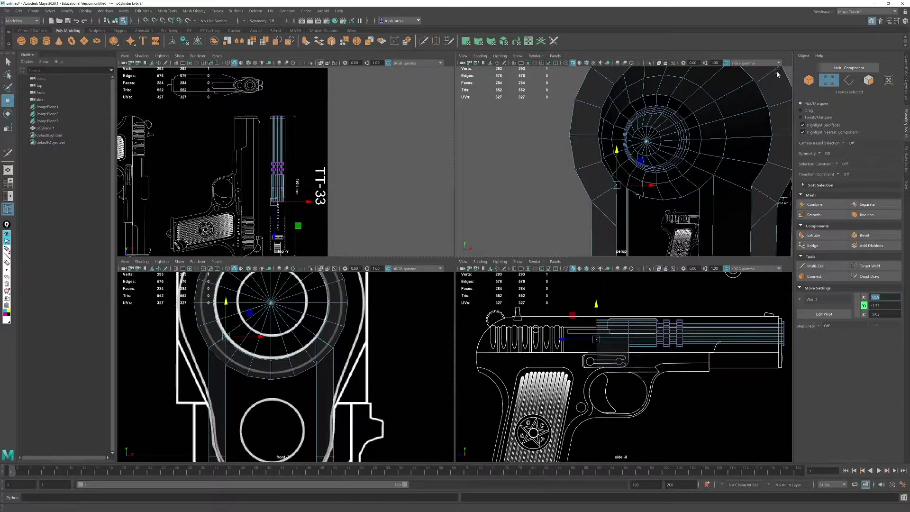
Step: Delete the two slanted edges crossing the tops of the prongs on the barrel's rear face
{"action": "scroll", "coordinate": [654, 178], "scroll_direction": "down", "scroll_amount": 5}
{"action": "mouse_move", "coordinate": [687, 166]}
{"action": "left_mouse_down", "text": "alt"}
{"action": "mouse_move", "coordinate": [666, 162]}
{"action": "mouse_move", "coordinate": [690, 161]}
{"action": "left_mouse_up", "text": "alt"}
{"action": "scroll", "coordinate": [689, 166], "scroll_direction": "up", "scroll_amount": 5}
{"action": "middle_click_drag", "start_coordinate": [696, 188], "coordinate": [678, 168], "text": "alt"}
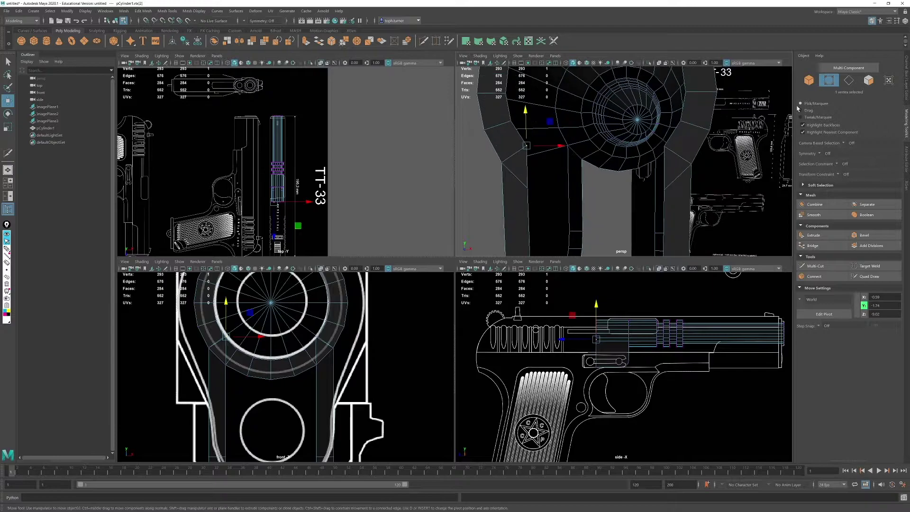
{"action": "left_click", "coordinate": [848, 80]}
{"action": "left_click", "coordinate": [518, 181]}
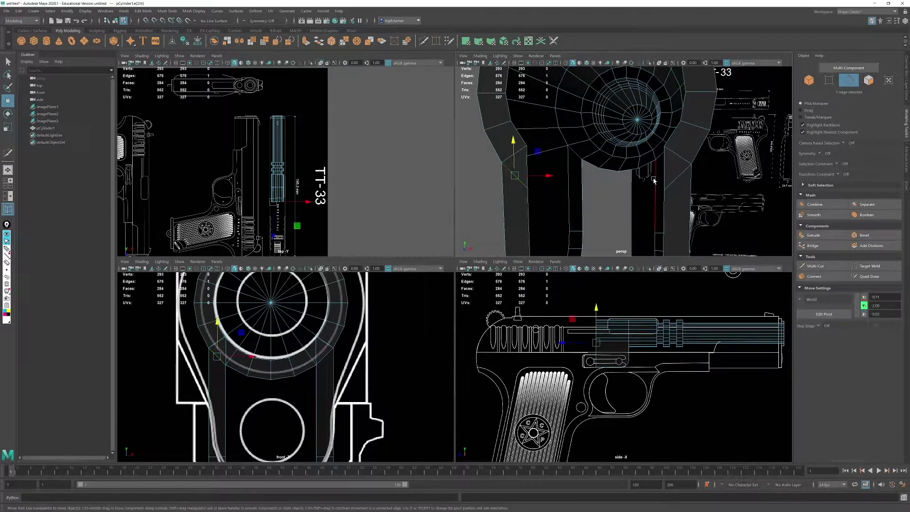
{"action": "left_click", "coordinate": [676, 180], "text": "shift"}
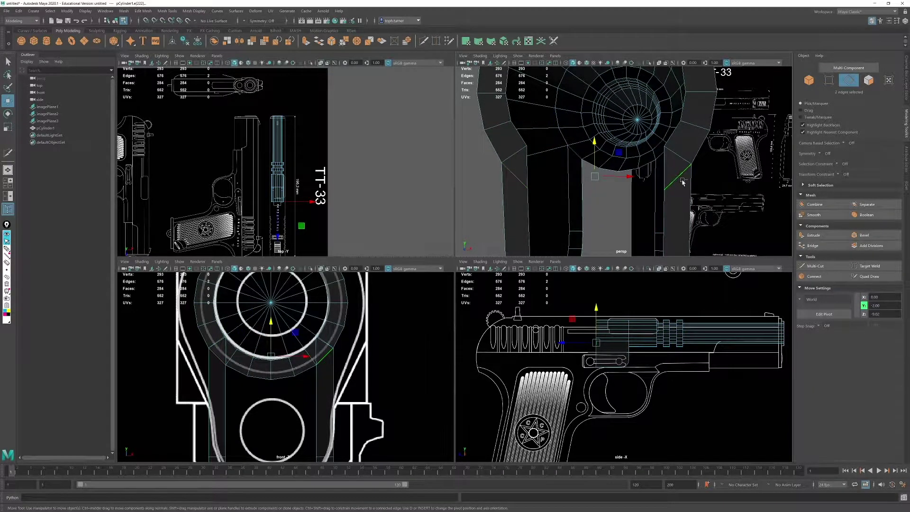
{"action": "key", "text": "ctrl+Delete"}
Step: Extrude all the muzzle's end-cap faces with an offset of 0.29 to match the bore circle on the front blueprint
{"action": "left_click_drag", "start_coordinate": [654, 161], "coordinate": [644, 166], "text": "alt"}
{"action": "right_click_drag", "start_coordinate": [645, 166], "coordinate": [540, 145], "text": "alt"}
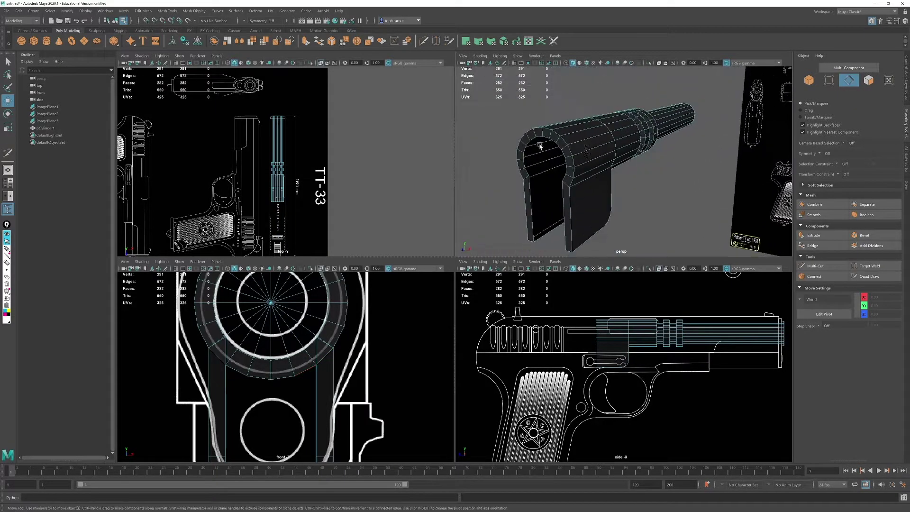
{"action": "left_click_drag", "start_coordinate": [540, 145], "coordinate": [624, 169], "text": "alt"}
{"action": "right_click_drag", "start_coordinate": [624, 169], "coordinate": [581, 105], "text": "alt"}
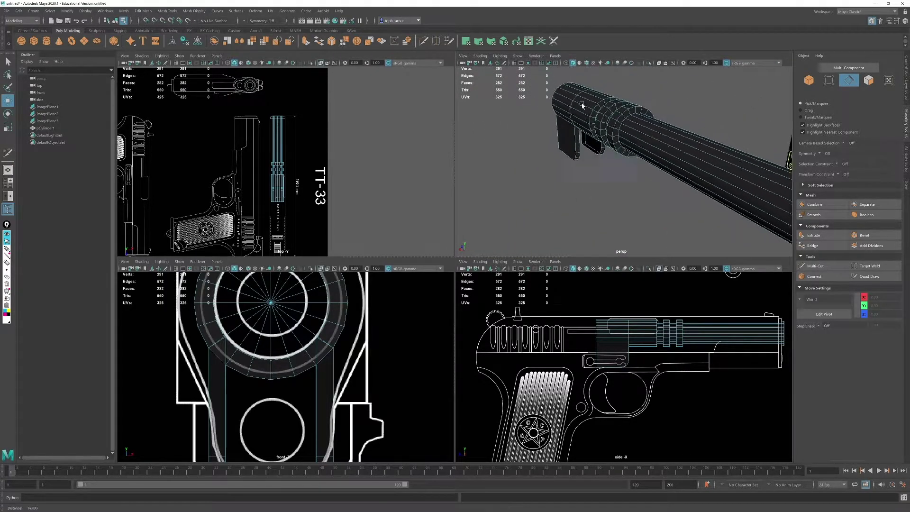
{"action": "left_click_drag", "start_coordinate": [581, 105], "coordinate": [574, 99], "text": "alt"}
{"action": "right_click_drag", "start_coordinate": [575, 98], "coordinate": [636, 190], "text": "alt"}
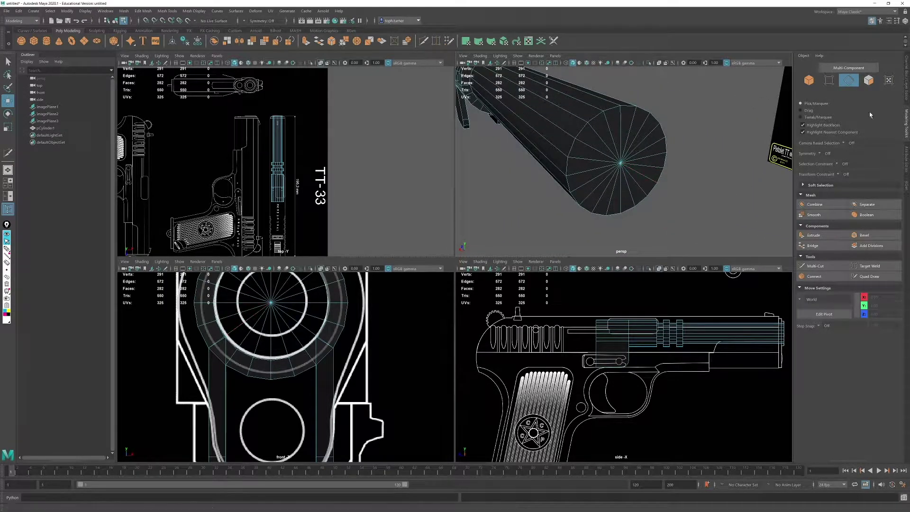
{"action": "left_click", "coordinate": [829, 81]}
{"action": "left_click", "coordinate": [621, 163]}
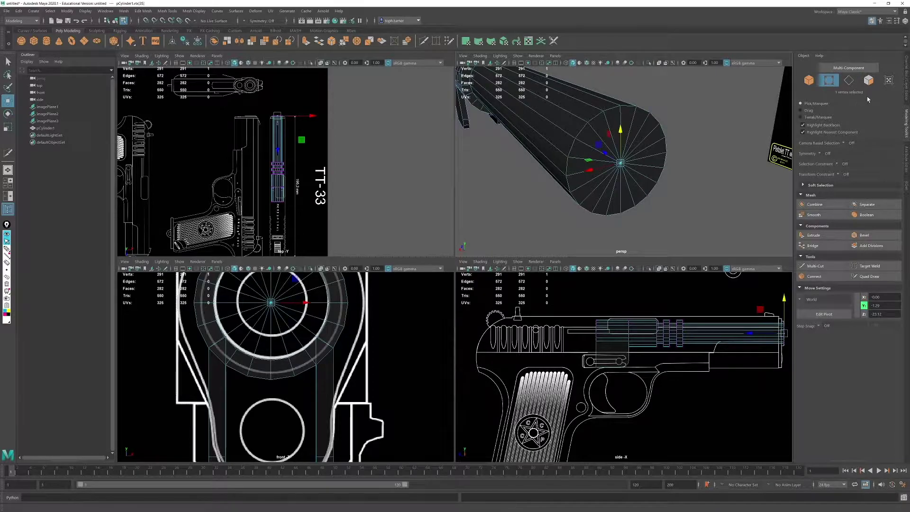
{"action": "left_click", "coordinate": [869, 81], "text": "ctrl"}
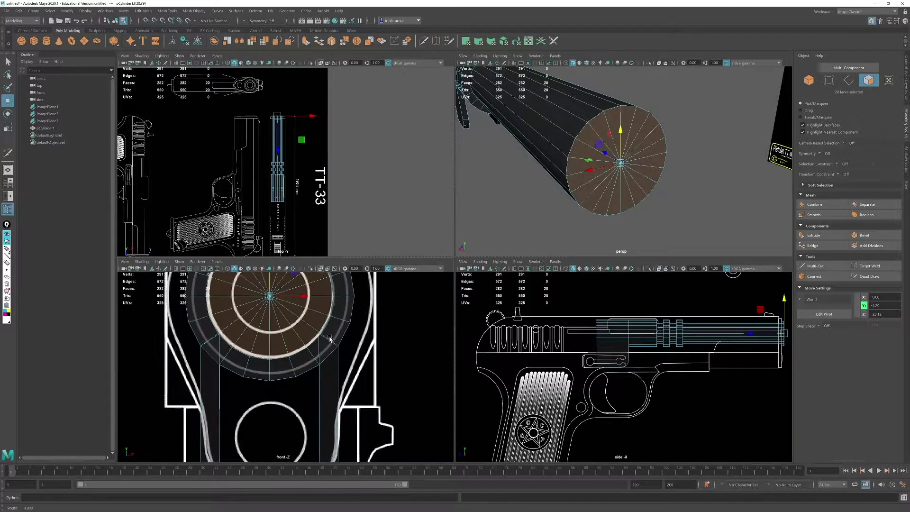
{"action": "key", "text": "f"}
{"action": "left_click", "coordinate": [838, 238]}
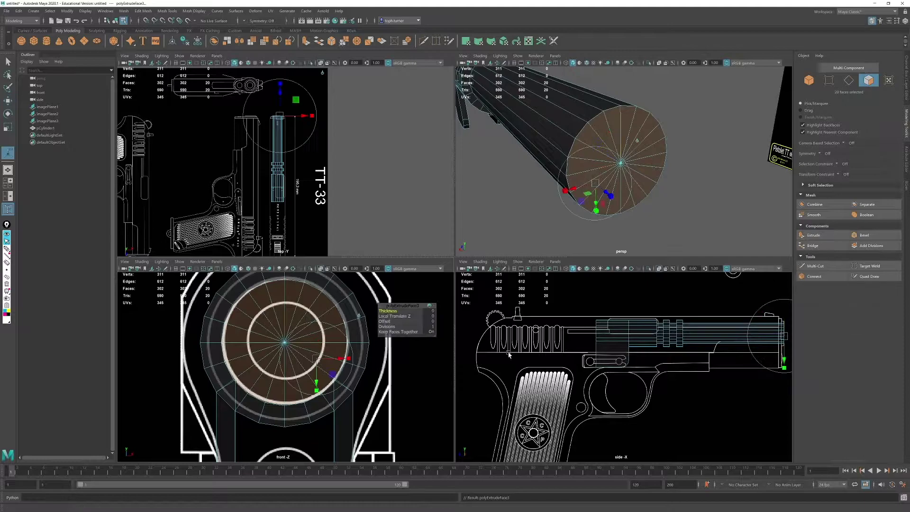
{"action": "left_click", "coordinate": [386, 320]}
{"action": "left_click_drag", "start_coordinate": [387, 321], "coordinate": [395, 321]}
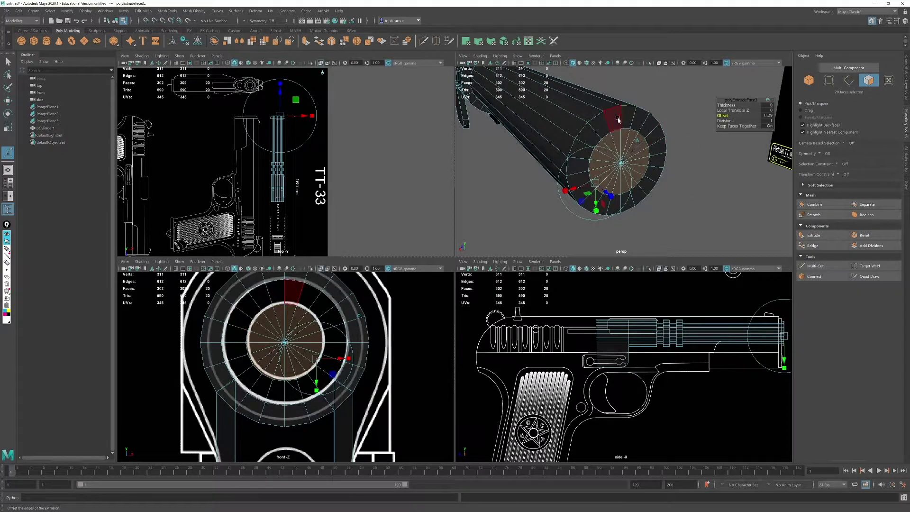
{"action": "key", "text": "space"}
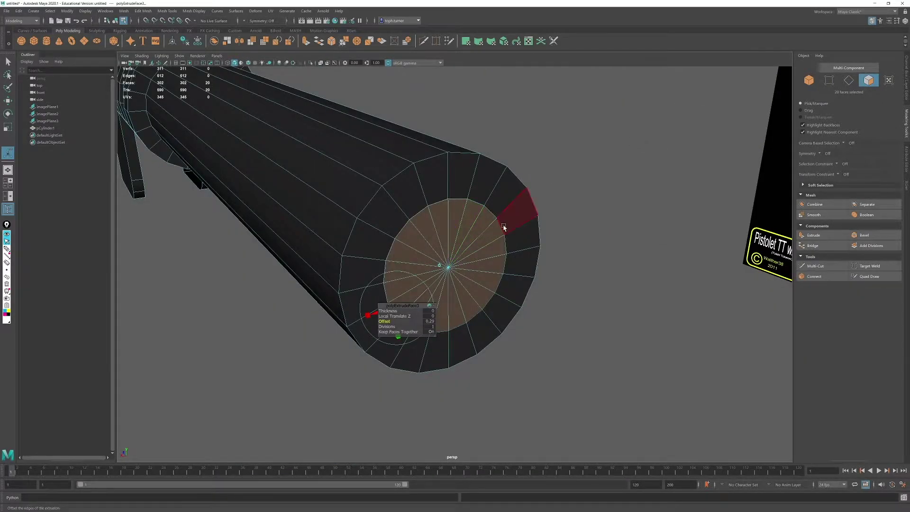
Step: Extrude the inner muzzle faces again and push them a short way into the barrel to start the bore
{"action": "key", "text": "w"}
{"action": "left_click_drag", "start_coordinate": [528, 256], "coordinate": [590, 223], "text": "alt"}
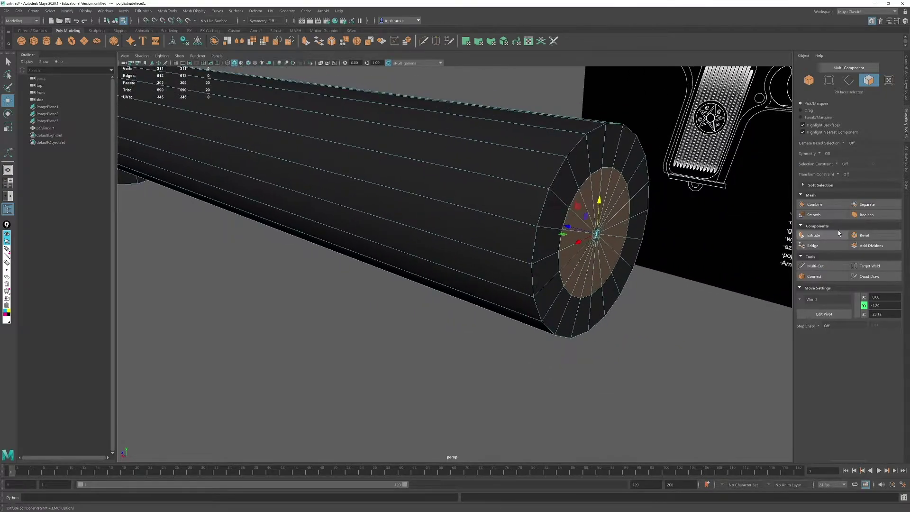
{"action": "left_click", "coordinate": [814, 236]}
{"action": "key", "text": "w"}
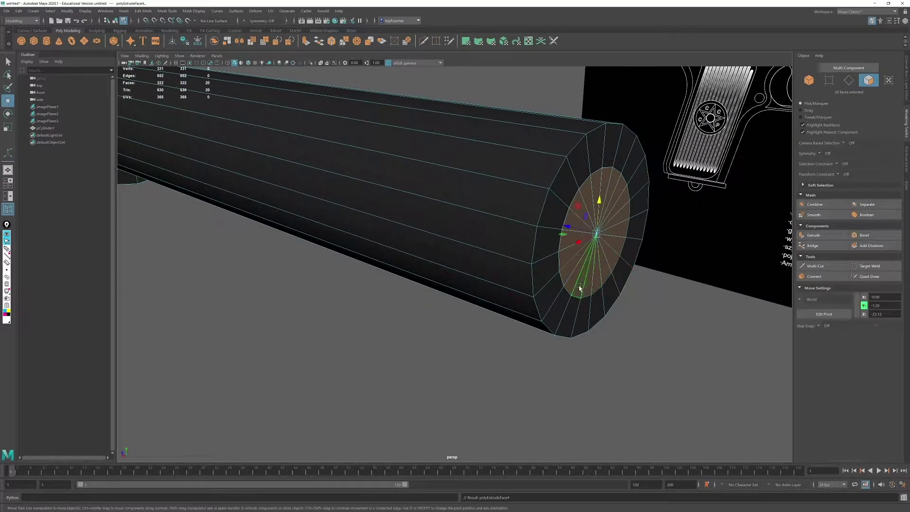
{"action": "left_click_drag", "start_coordinate": [570, 226], "coordinate": [545, 166]}
{"action": "scroll", "coordinate": [408, 178], "scroll_direction": "down", "scroll_amount": 6}
{"action": "middle_click_drag", "start_coordinate": [545, 166], "coordinate": [507, 177], "text": "alt"}
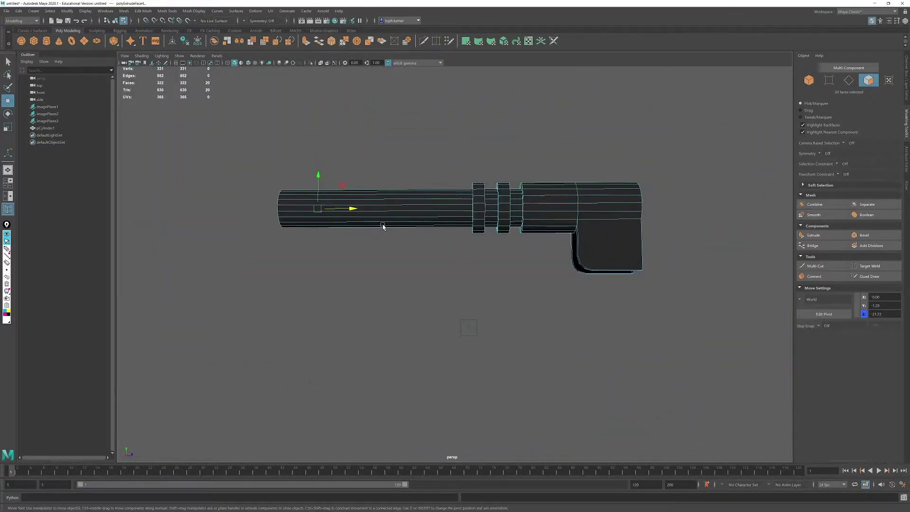
Step: Move the extruded bore faces along Z through the whole barrel until they reach the rear opening
{"action": "left_click_drag", "start_coordinate": [353, 210], "coordinate": [534, 211]}
{"action": "left_click_drag", "start_coordinate": [642, 208], "coordinate": [658, 208]}
{"action": "left_click_drag", "start_coordinate": [716, 203], "coordinate": [717, 229], "text": "alt"}
{"action": "middle_click_drag", "start_coordinate": [717, 230], "coordinate": [445, 256], "text": "alt"}
{"action": "left_click_drag", "start_coordinate": [446, 256], "coordinate": [491, 218], "text": "alt"}
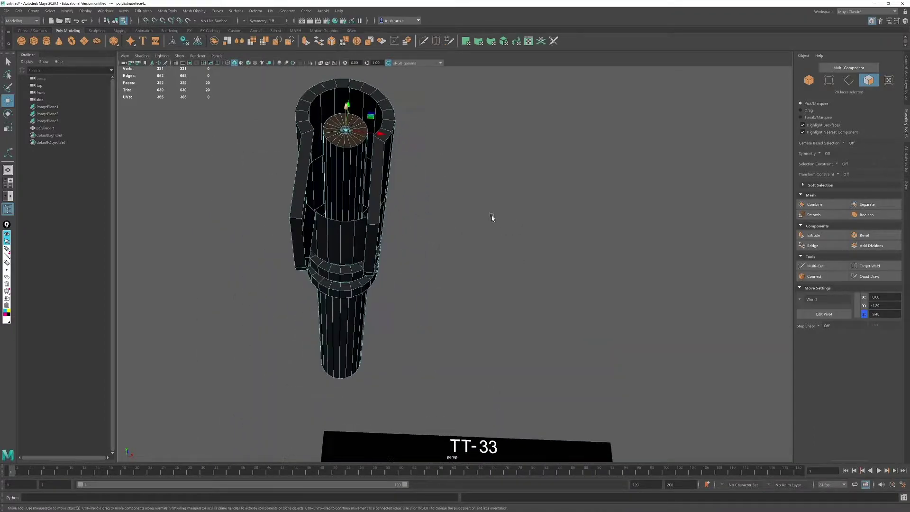
{"action": "middle_click_drag", "start_coordinate": [388, 119], "coordinate": [441, 256], "text": "alt"}
{"action": "left_click_drag", "start_coordinate": [441, 256], "coordinate": [423, 141], "text": "alt"}
{"action": "left_click_drag", "start_coordinate": [545, 226], "coordinate": [607, 232], "text": "alt"}
{"action": "middle_click_drag", "start_coordinate": [608, 231], "coordinate": [533, 129], "text": "alt"}
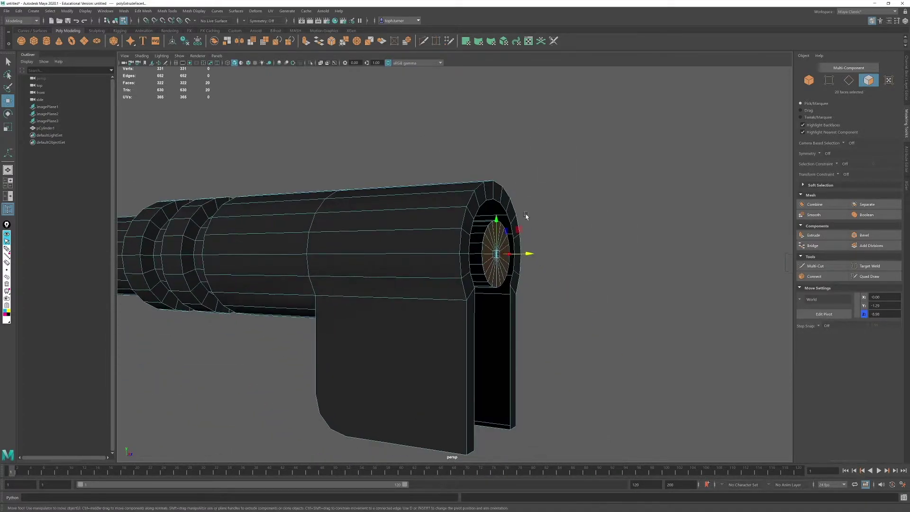
Step: Copy the Z position of a rear rim vertex and align the bore's end vertices to it at Z -0.02
{"action": "left_click", "coordinate": [829, 81]}
{"action": "scroll", "coordinate": [560, 205], "scroll_direction": "up", "scroll_amount": 4}
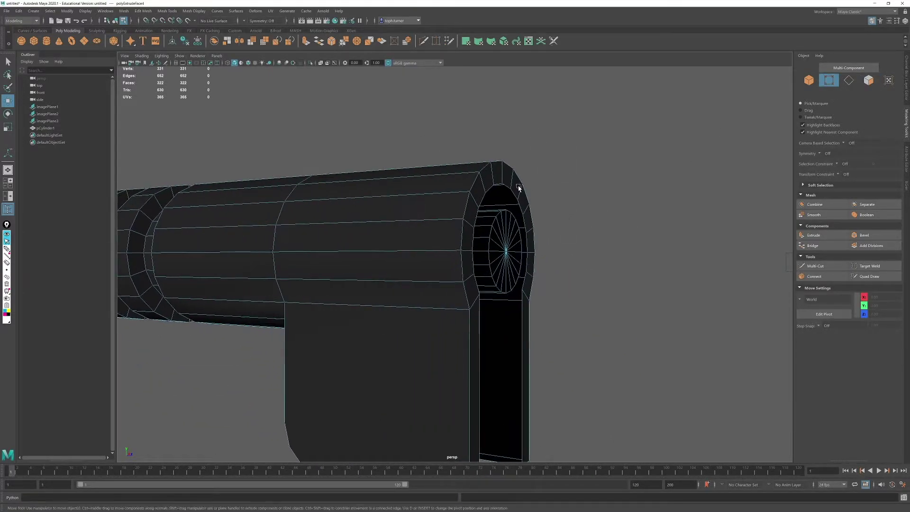
{"action": "left_click", "coordinate": [502, 183]}
{"action": "left_click_drag", "start_coordinate": [502, 184], "coordinate": [576, 190], "text": "alt"}
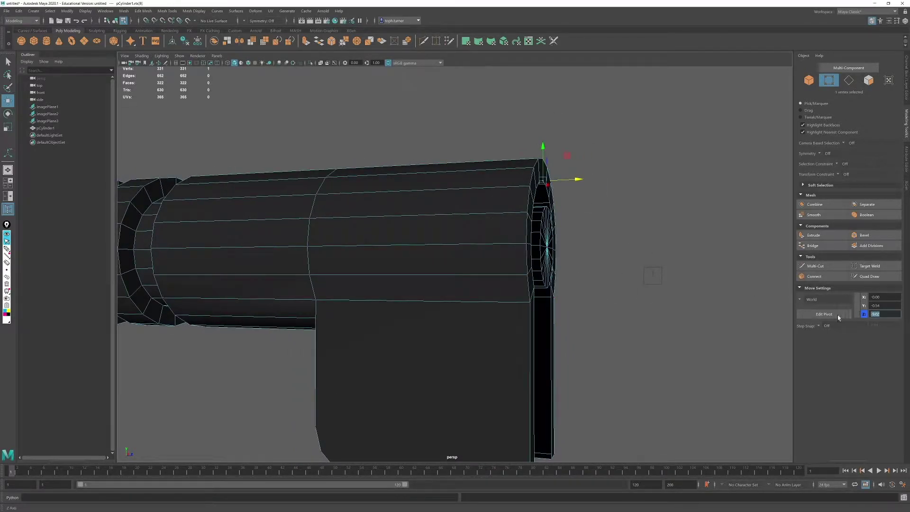
{"action": "left_click", "coordinate": [871, 82]}
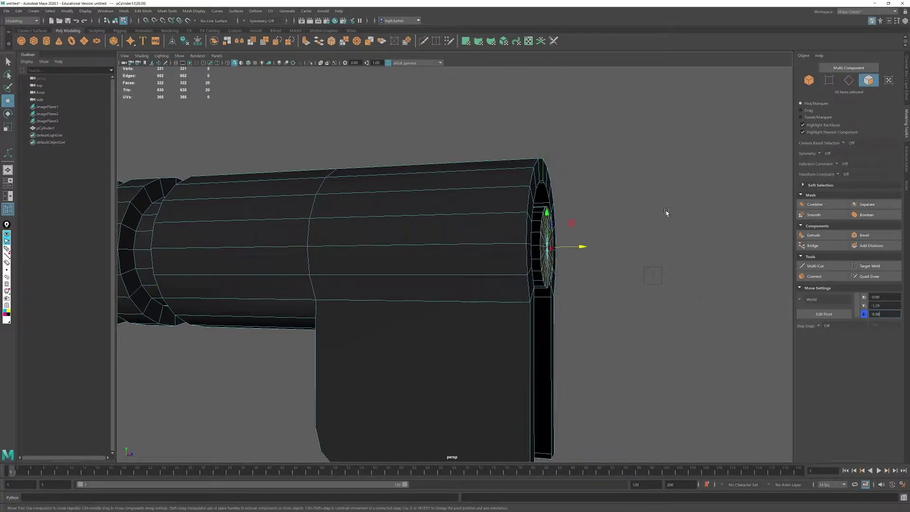
{"action": "left_click", "coordinate": [828, 81]}
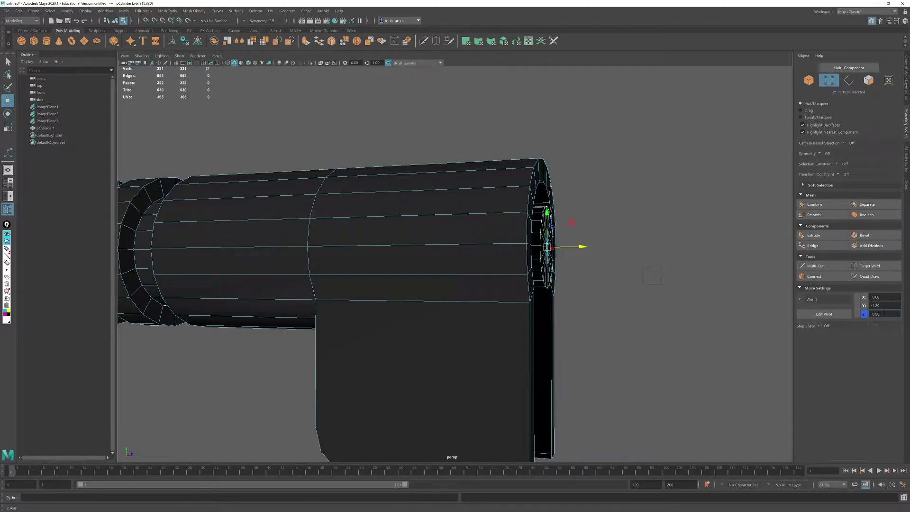
{"action": "key", "text": "Return"}
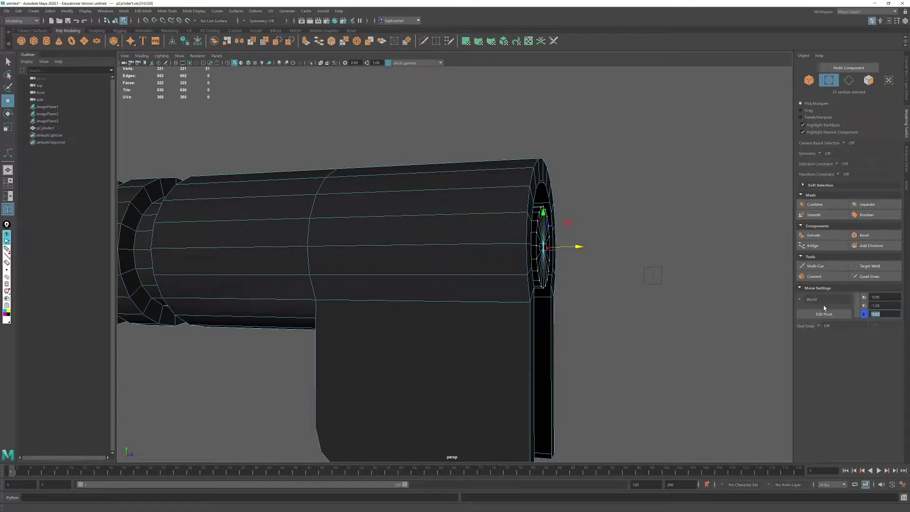
Step: Delete the faces capping the bore's rear end so the bore runs open through the barrel
{"action": "left_click_drag", "start_coordinate": [560, 219], "coordinate": [454, 245], "text": "alt"}
{"action": "left_click", "coordinate": [870, 80]}
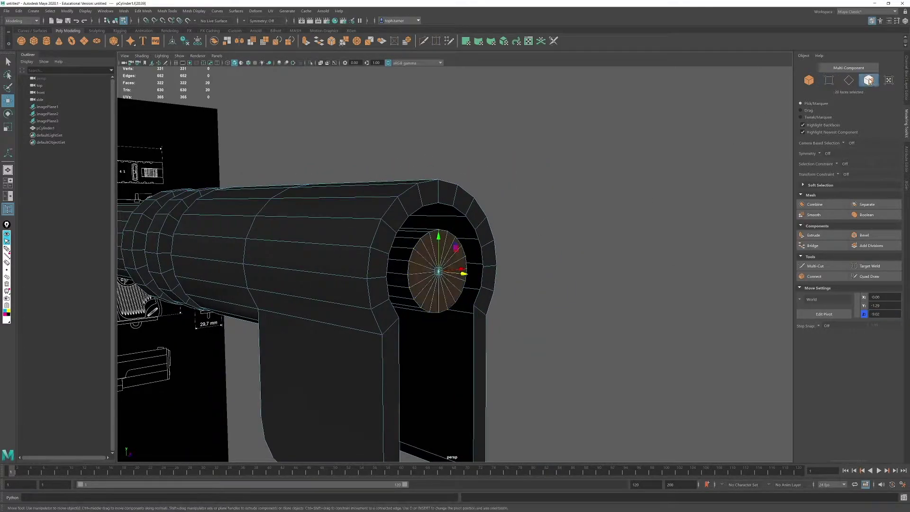
{"action": "key", "text": "Delete"}
{"action": "left_click_drag", "start_coordinate": [506, 258], "coordinate": [344, 296], "text": "alt"}
{"action": "middle_click_drag", "start_coordinate": [344, 296], "coordinate": [388, 284], "text": "alt"}
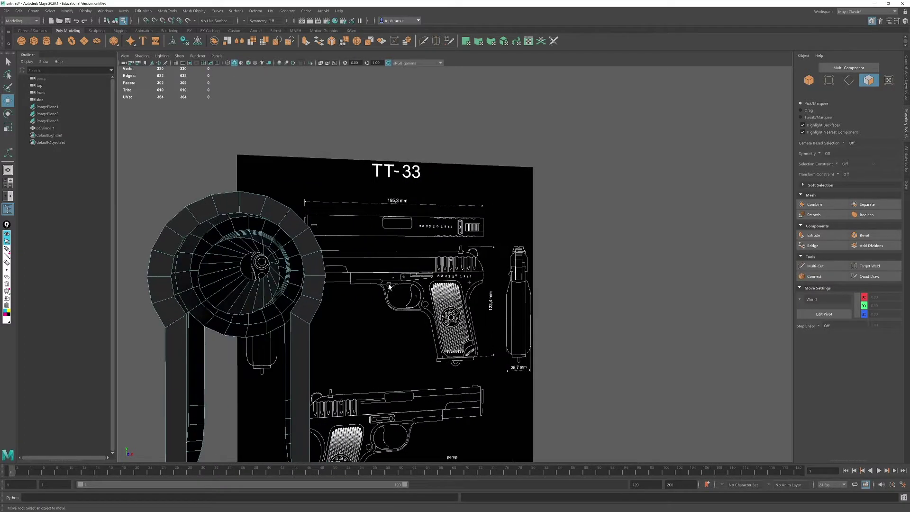
{"action": "left_click_drag", "start_coordinate": [389, 284], "coordinate": [436, 228], "text": "alt"}
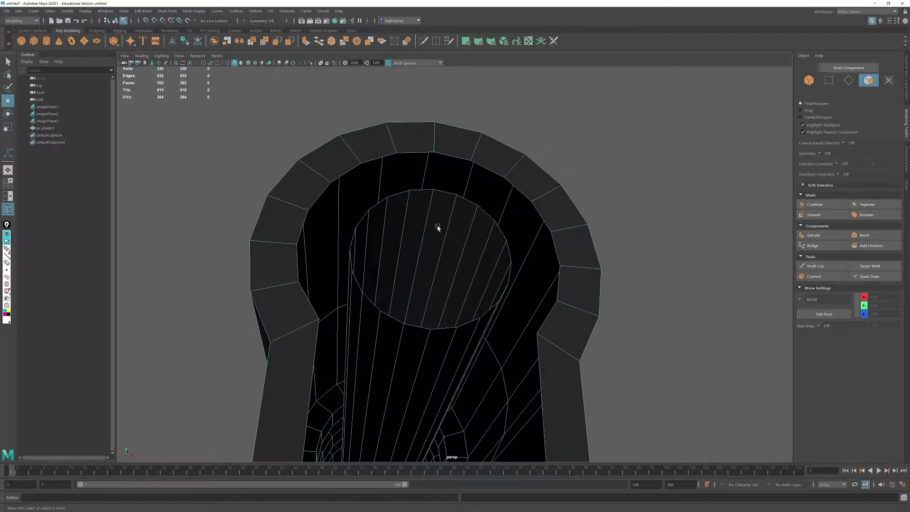
Step: Bridge the bore's lower side edges to the matching slanted inner edges of the rear ring above both prongs
{"action": "left_click", "coordinate": [848, 80]}
{"action": "left_click_drag", "start_coordinate": [598, 175], "coordinate": [553, 169], "text": "alt"}
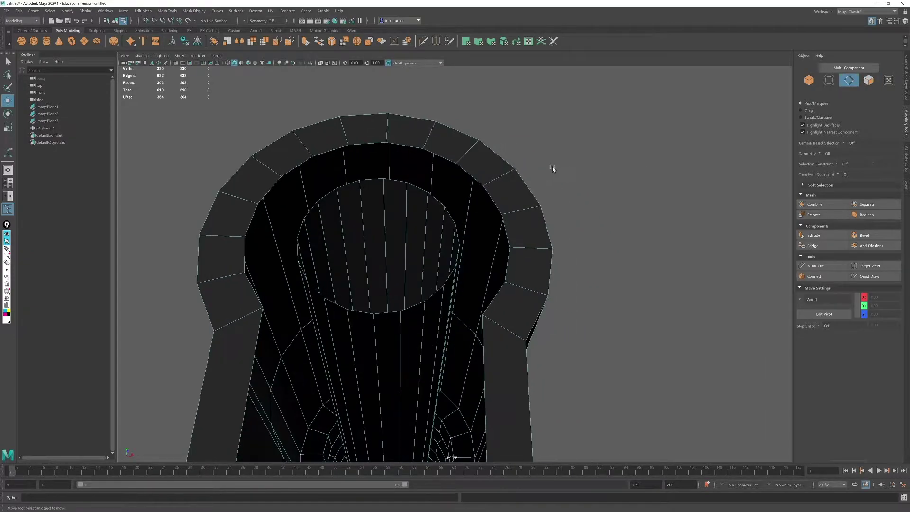
{"action": "left_click", "coordinate": [446, 280]}
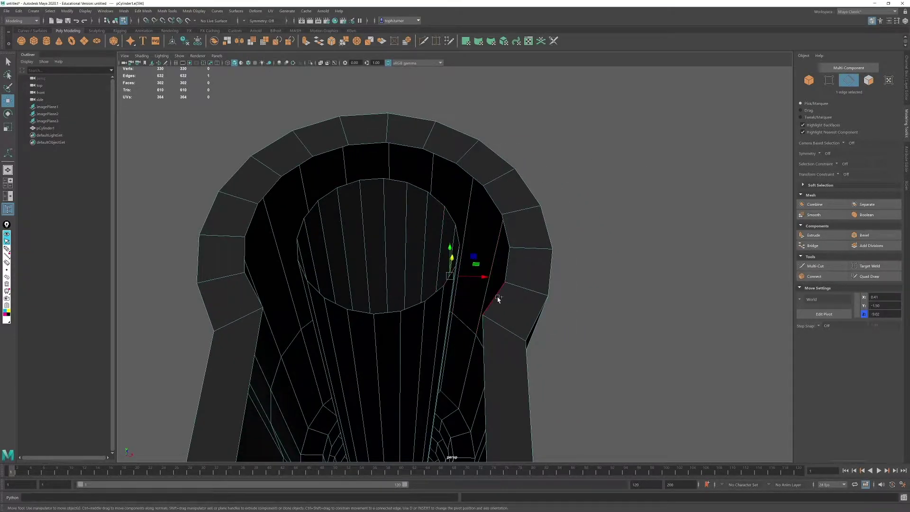
{"action": "left_click", "coordinate": [497, 299], "text": "shift"}
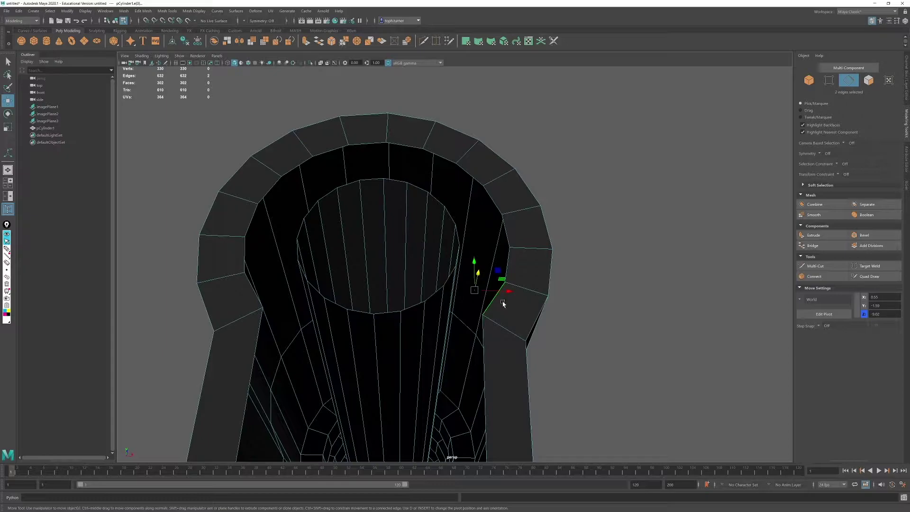
{"action": "left_click", "coordinate": [813, 246]}
{"action": "left_click_drag", "start_coordinate": [317, 284], "coordinate": [321, 286], "text": "alt"}
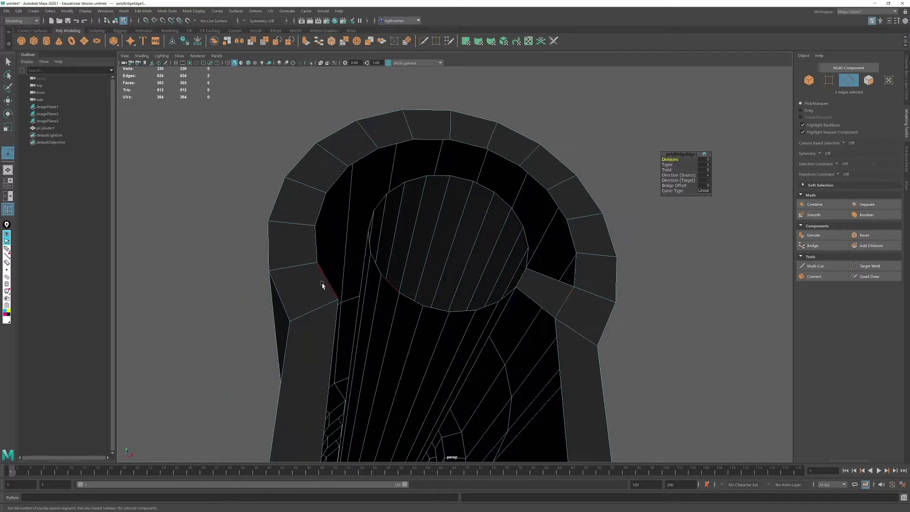
{"action": "left_click", "coordinate": [325, 279]}
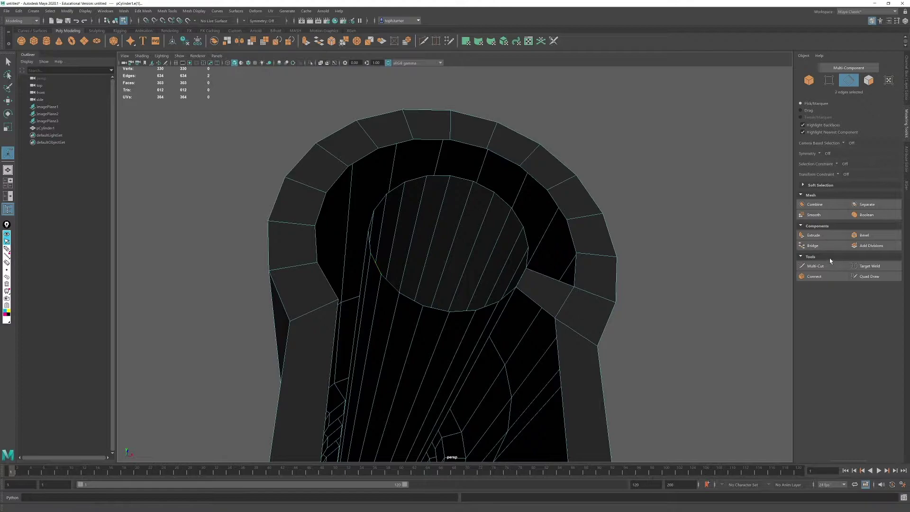
{"action": "left_click", "coordinate": [828, 245]}
Step: Bridge the remaining upper edges of the bore's rear end to the inner edge loop of the rear ring
{"action": "left_click", "coordinate": [576, 274]}
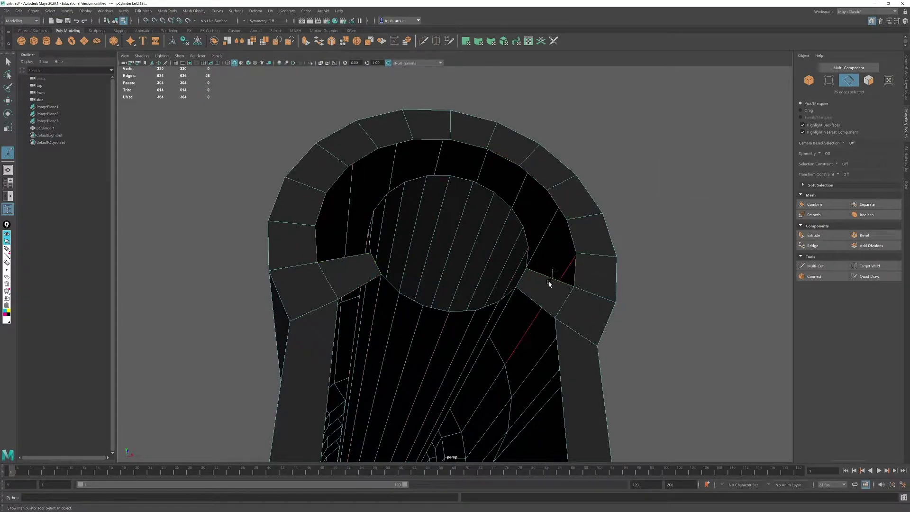
{"action": "left_click", "coordinate": [814, 245]}
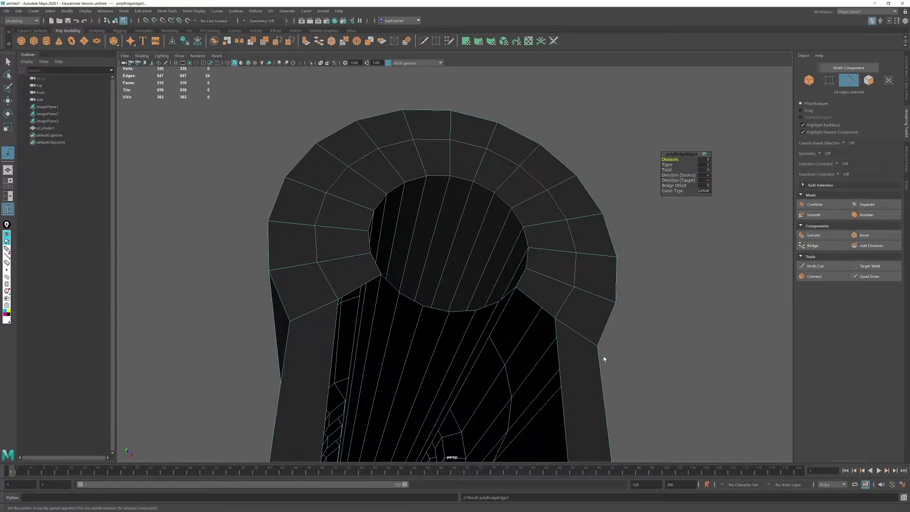
{"action": "right_click_drag", "start_coordinate": [566, 260], "coordinate": [506, 228], "text": "alt"}
{"action": "left_click_drag", "start_coordinate": [506, 228], "coordinate": [485, 186], "text": "alt"}
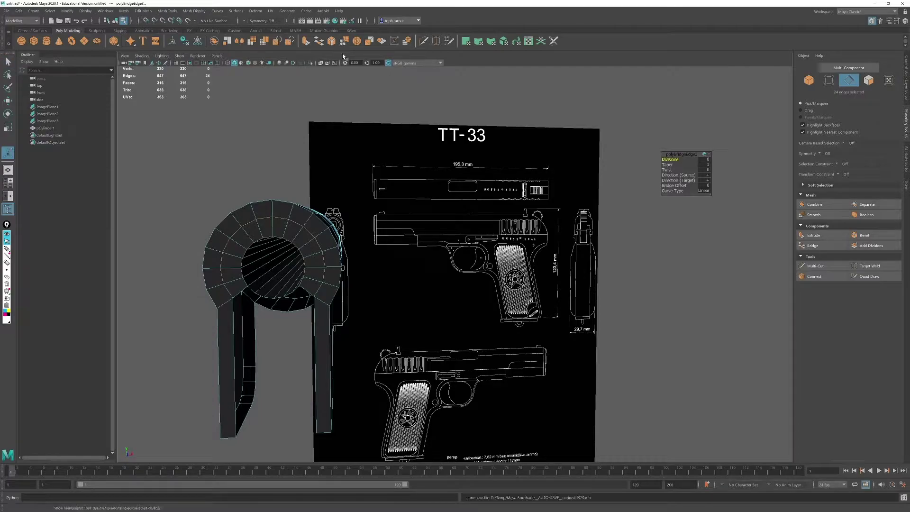
Step: Extrude the four underside edges between the prongs along Z back to the barrel's rear end
{"action": "left_click_drag", "start_coordinate": [182, 288], "coordinate": [477, 301], "text": "alt"}
{"action": "left_click", "coordinate": [552, 271]}
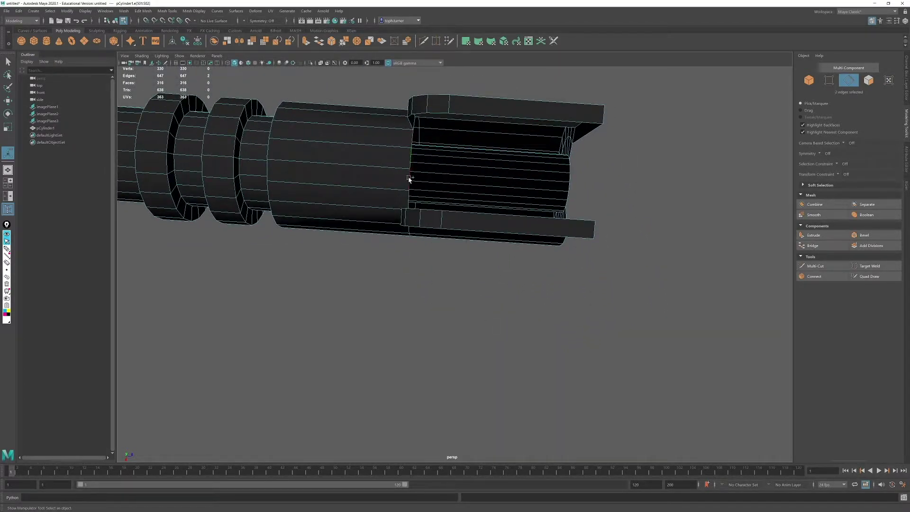
{"action": "key", "text": "w"}
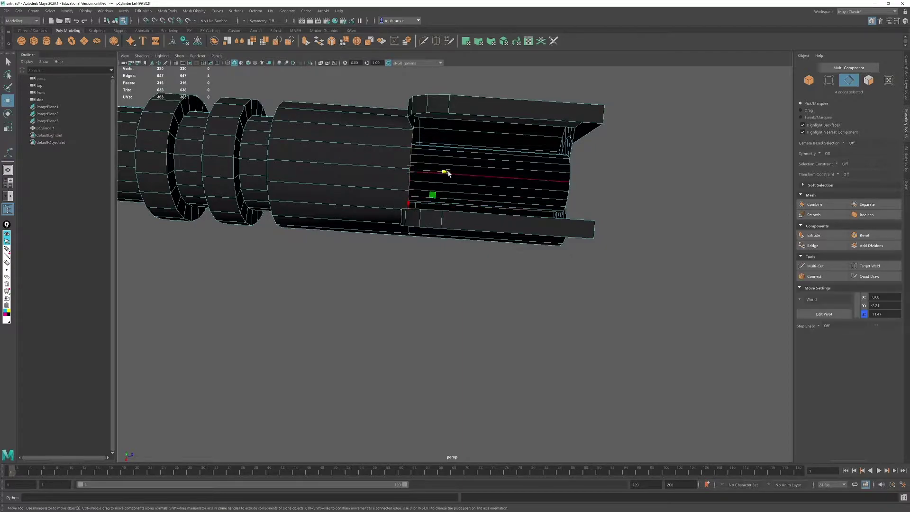
{"action": "left_click_drag", "start_coordinate": [445, 171], "coordinate": [612, 179], "text": "shift"}
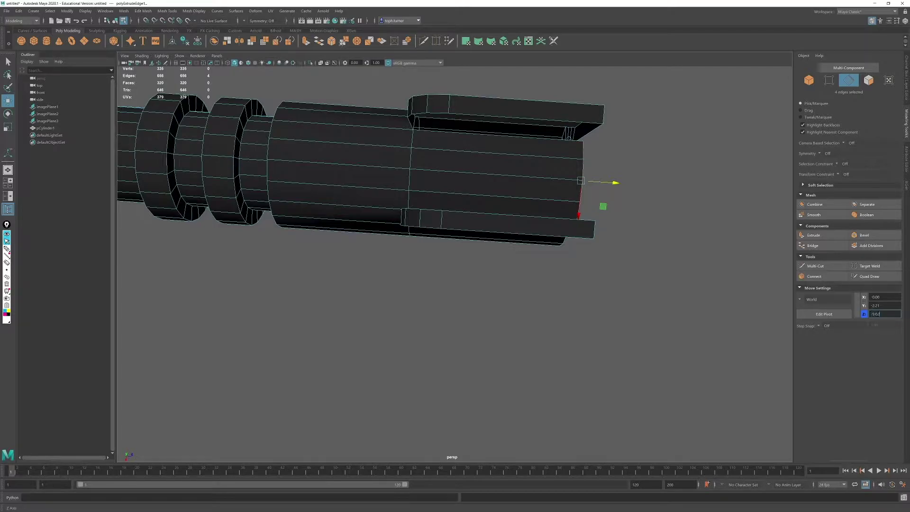
Step: Set the Z position of the extruded underside edges and bridge them to the bore's lower rear edges
{"action": "key", "text": "Return"}
{"action": "left_click_drag", "start_coordinate": [686, 223], "coordinate": [482, 173], "text": "alt"}
{"action": "right_click_drag", "start_coordinate": [482, 172], "coordinate": [496, 246], "text": "alt"}
{"action": "left_click_drag", "start_coordinate": [496, 246], "coordinate": [446, 256], "text": "alt"}
{"action": "middle_click_drag", "start_coordinate": [445, 256], "coordinate": [405, 276], "text": "alt"}
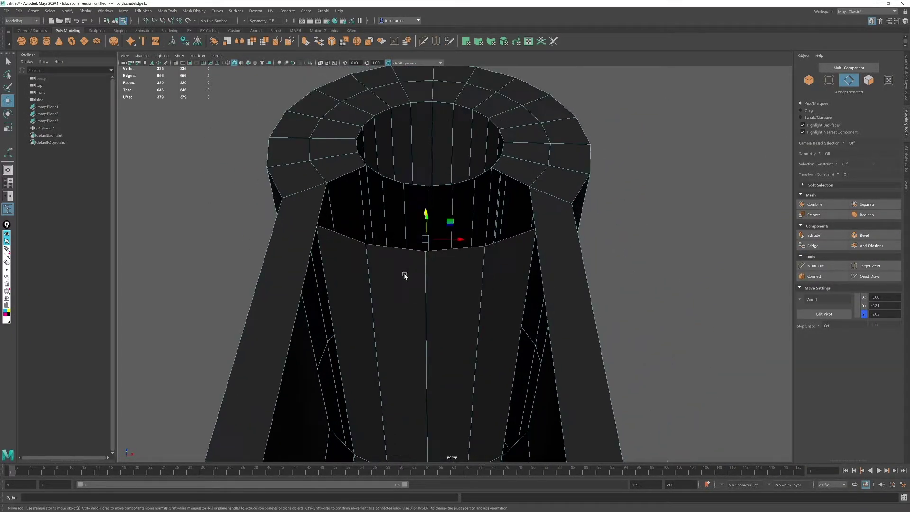
{"action": "left_click", "coordinate": [440, 188]}
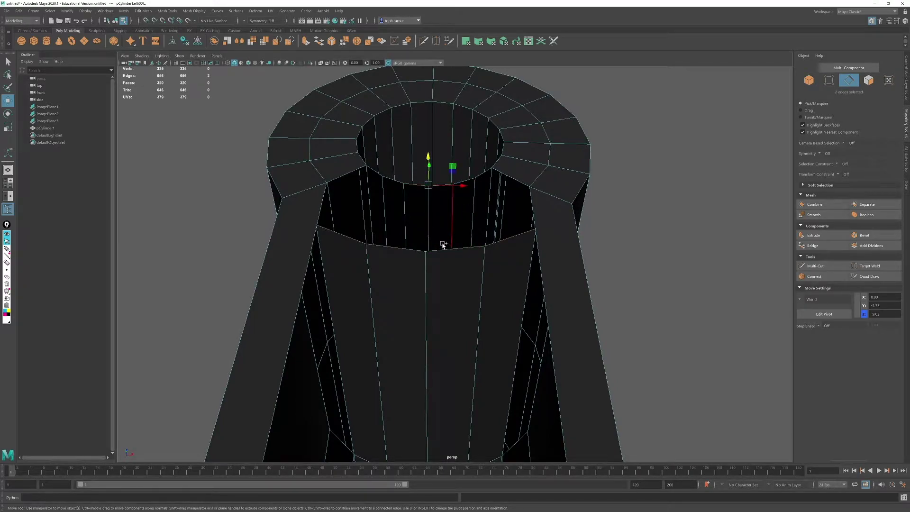
{"action": "left_click", "coordinate": [416, 249], "text": "shift"}
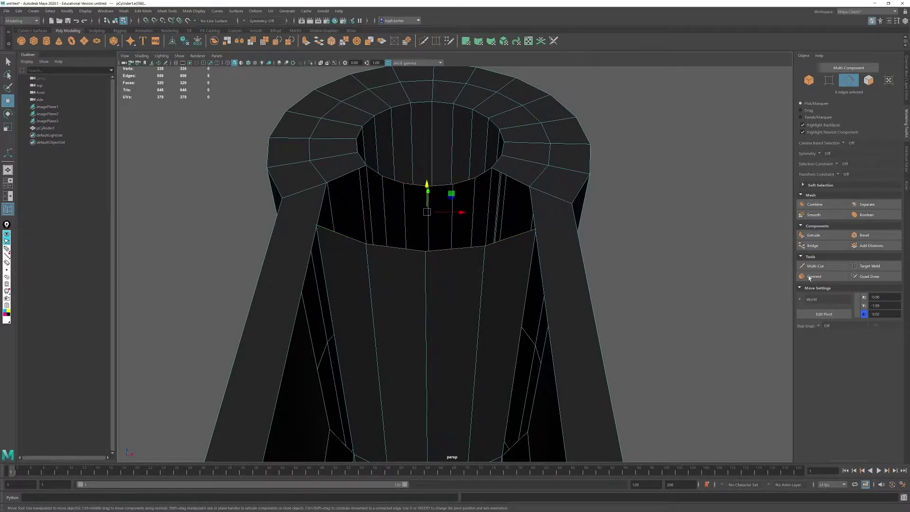
{"action": "left_click", "coordinate": [826, 245]}
{"action": "right_click_drag", "start_coordinate": [443, 300], "coordinate": [422, 241], "text": "alt"}
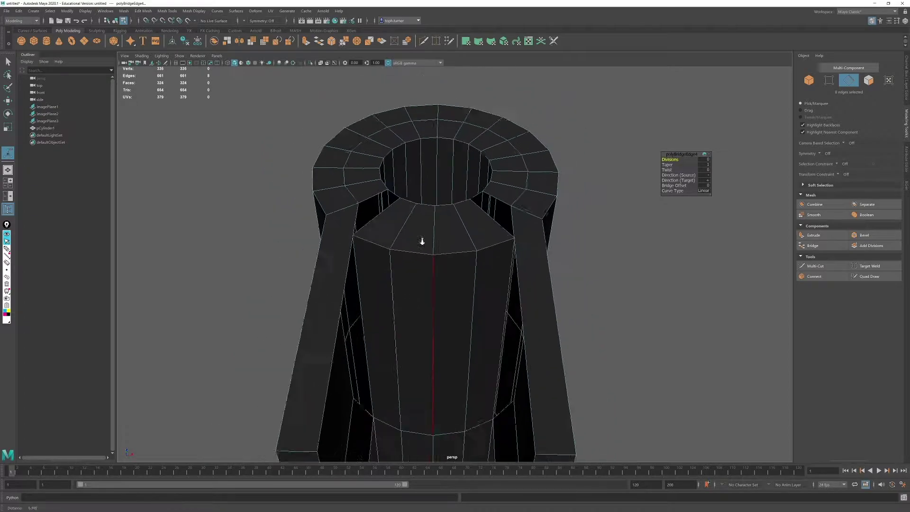
{"action": "left_click_drag", "start_coordinate": [422, 241], "coordinate": [443, 171], "text": "alt"}
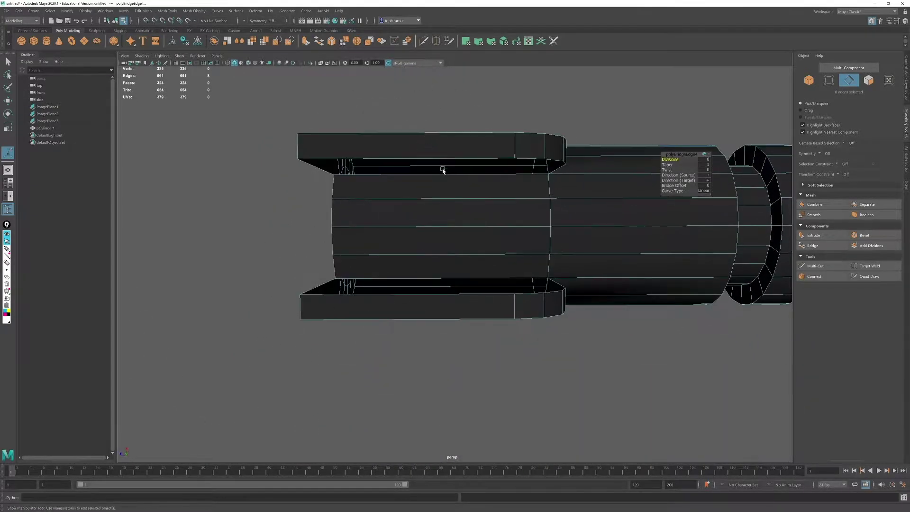
Step: Extrude the two lengthwise underside edges beside the prongs downward to form inner prong walls
{"action": "right_click_drag", "start_coordinate": [443, 171], "coordinate": [532, 261], "text": "alt"}
{"action": "left_click_drag", "start_coordinate": [531, 261], "coordinate": [525, 285], "text": "alt"}
{"action": "left_click", "coordinate": [511, 261]}
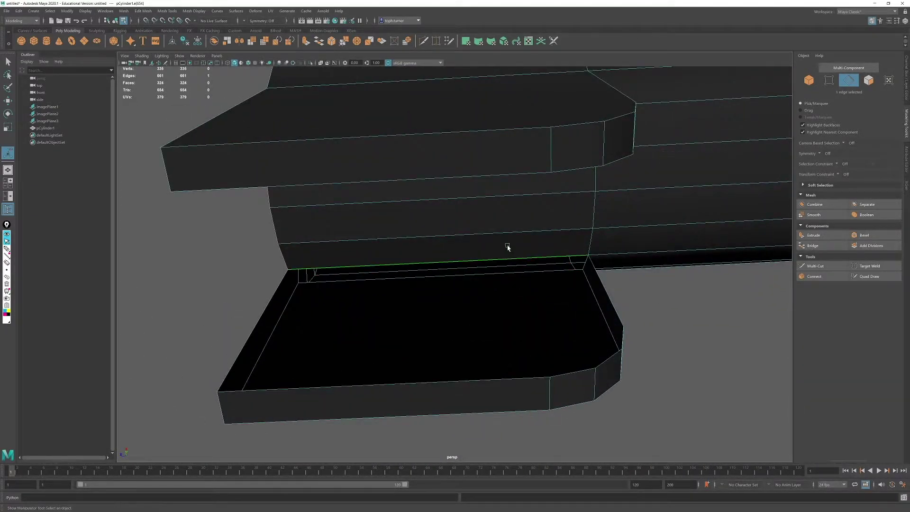
{"action": "left_click_drag", "start_coordinate": [508, 247], "coordinate": [597, 229], "text": "alt"}
{"action": "left_click", "coordinate": [656, 152], "text": "shift"}
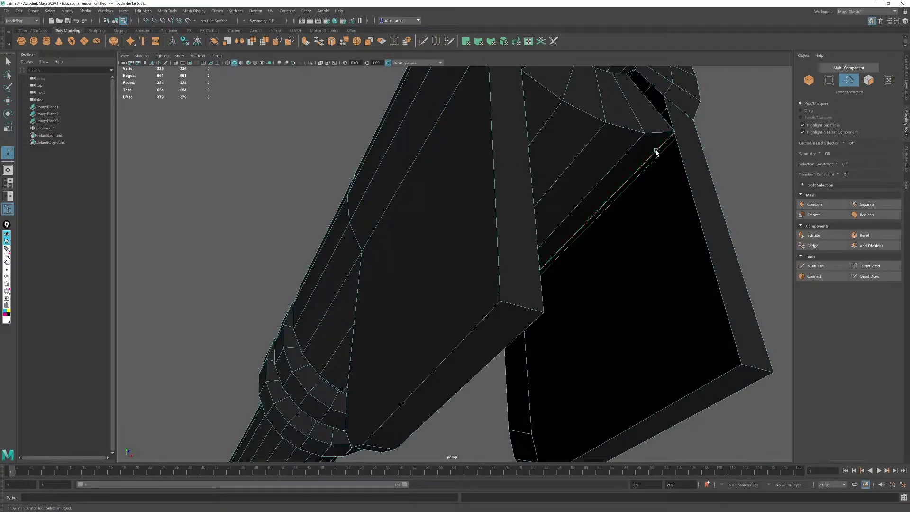
{"action": "key", "text": "w"}
{"action": "left_click_drag", "start_coordinate": [507, 197], "coordinate": [527, 312], "text": "shift"}
{"action": "left_click_drag", "start_coordinate": [534, 283], "coordinate": [447, 260], "text": "alt"}
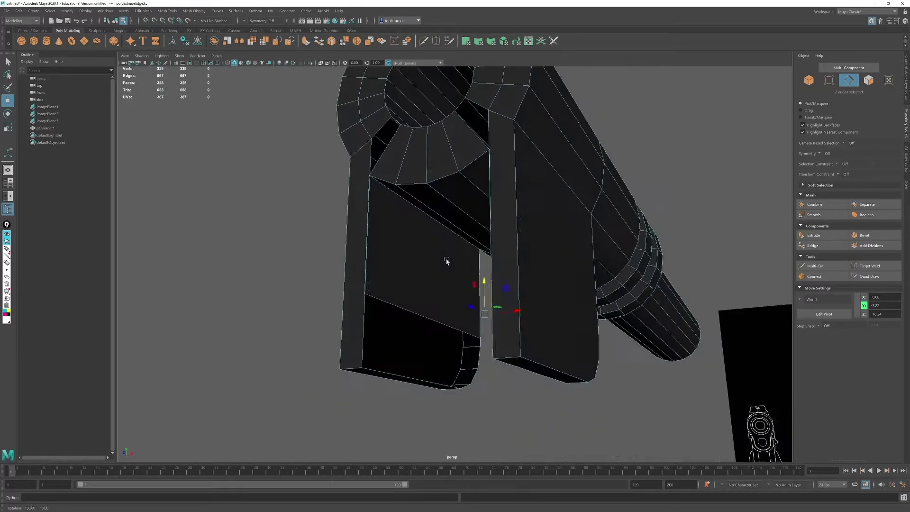
Step: Inspect how the newly extruded inner prong walls meet the rear ring and the barrel's underside
{"action": "scroll", "coordinate": [409, 317], "scroll_direction": "up", "scroll_amount": 4}
{"action": "middle_click_drag", "start_coordinate": [366, 192], "coordinate": [405, 315], "text": "alt"}
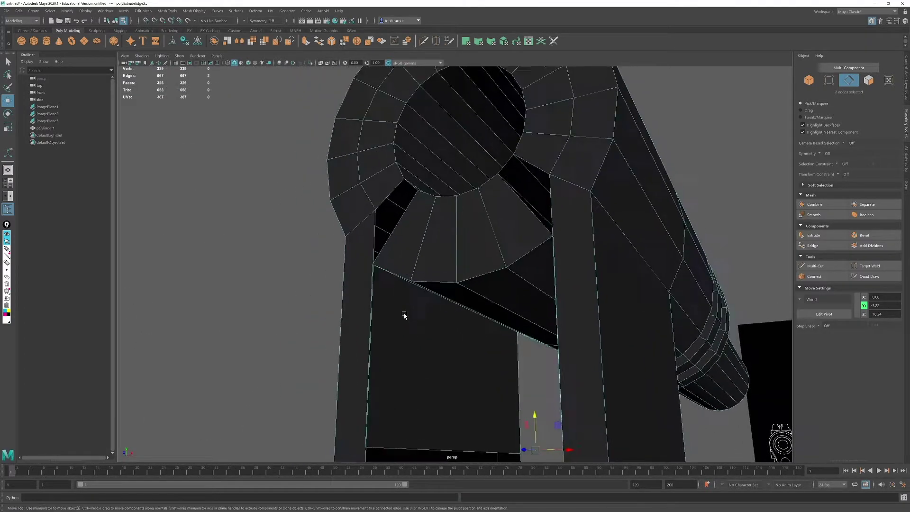
{"action": "scroll", "coordinate": [401, 313], "scroll_direction": "up", "scroll_amount": 6}
{"action": "left_click_drag", "start_coordinate": [290, 256], "coordinate": [376, 240], "text": "alt"}
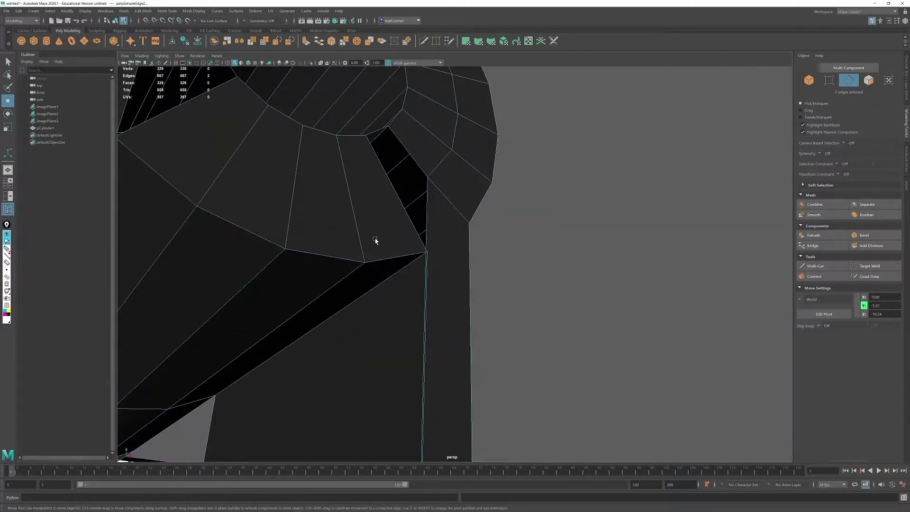
{"action": "scroll", "coordinate": [379, 242], "scroll_direction": "up", "scroll_amount": 5}
{"action": "scroll", "coordinate": [418, 246], "scroll_direction": "down", "scroll_amount": 1}
{"action": "right_click_drag", "start_coordinate": [418, 246], "coordinate": [340, 242], "text": "alt"}
{"action": "left_click_drag", "start_coordinate": [435, 254], "coordinate": [340, 254], "text": "alt"}
{"action": "right_click_drag", "start_coordinate": [339, 254], "coordinate": [269, 234], "text": "alt"}
{"action": "left_click_drag", "start_coordinate": [268, 233], "coordinate": [368, 237], "text": "alt"}
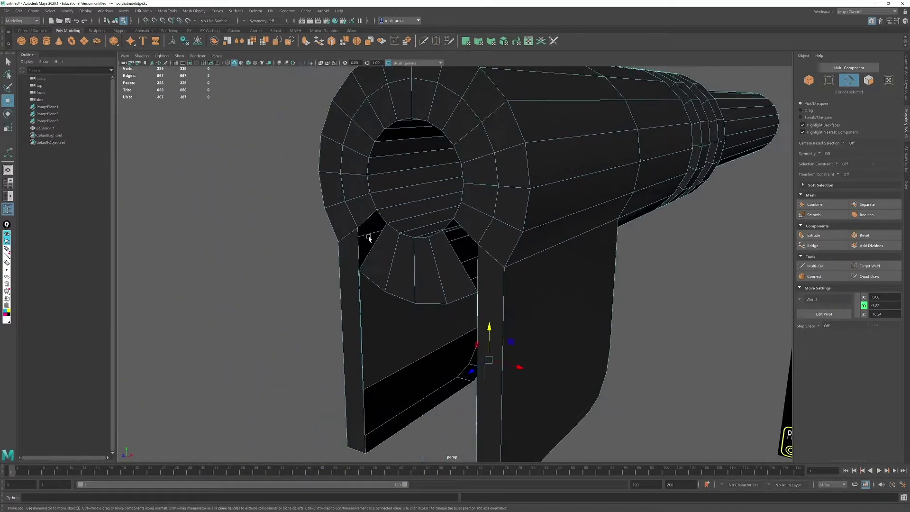
Step: Bridge the slanted gaps on both sides of the bore's lower rear section to close the rear ring
{"action": "right_click_drag", "start_coordinate": [368, 237], "coordinate": [481, 343], "text": "alt"}
{"action": "right_click_drag", "start_coordinate": [410, 253], "coordinate": [372, 201], "text": "alt"}
{"action": "middle_click_drag", "start_coordinate": [371, 201], "coordinate": [422, 260], "text": "alt"}
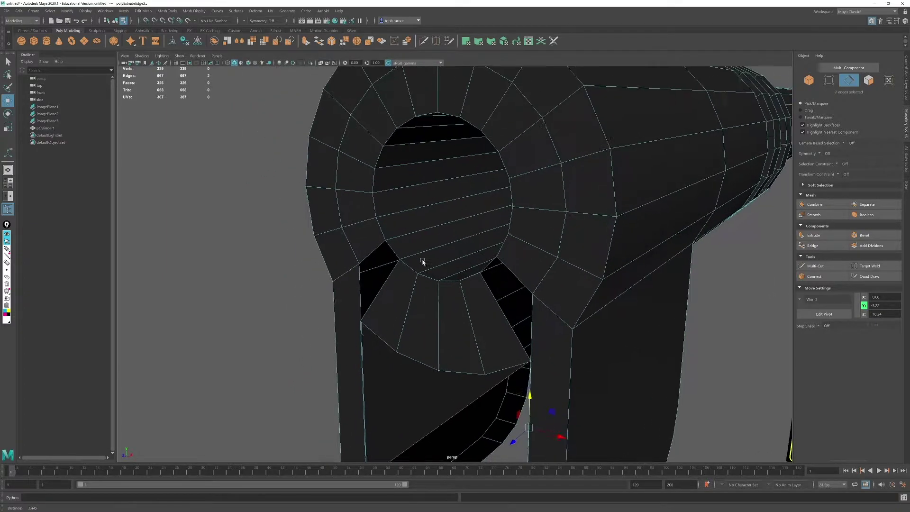
{"action": "left_click_drag", "start_coordinate": [422, 260], "coordinate": [504, 291], "text": "alt"}
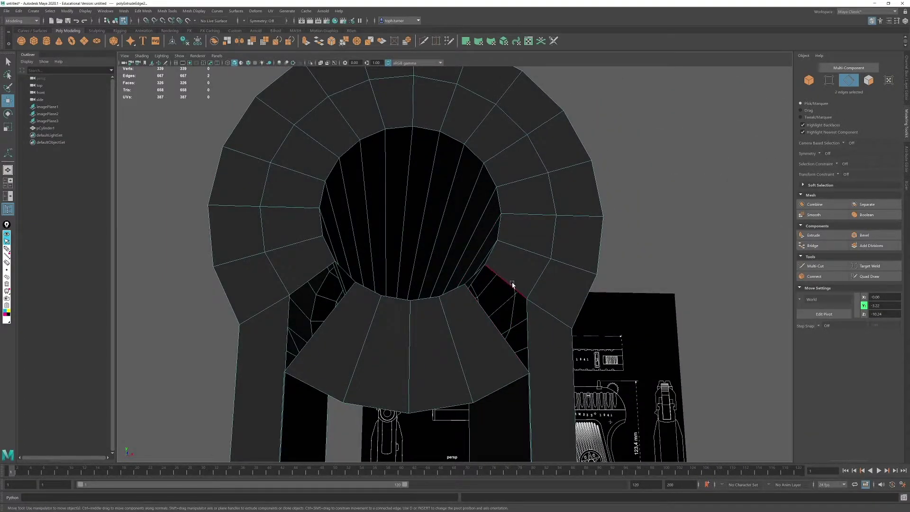
{"action": "left_click", "coordinate": [502, 303]}
{"action": "left_click", "coordinate": [483, 307], "text": "shift"}
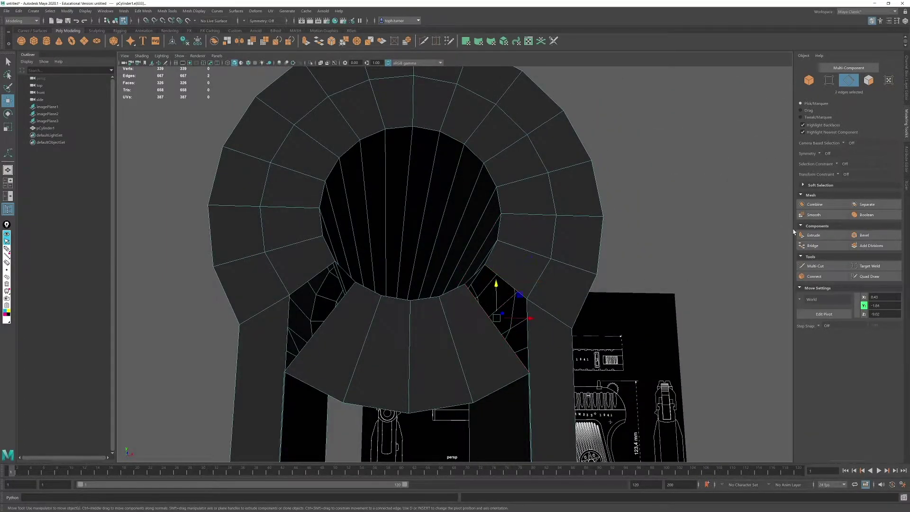
{"action": "left_click", "coordinate": [811, 248]}
{"action": "left_click", "coordinate": [309, 283]}
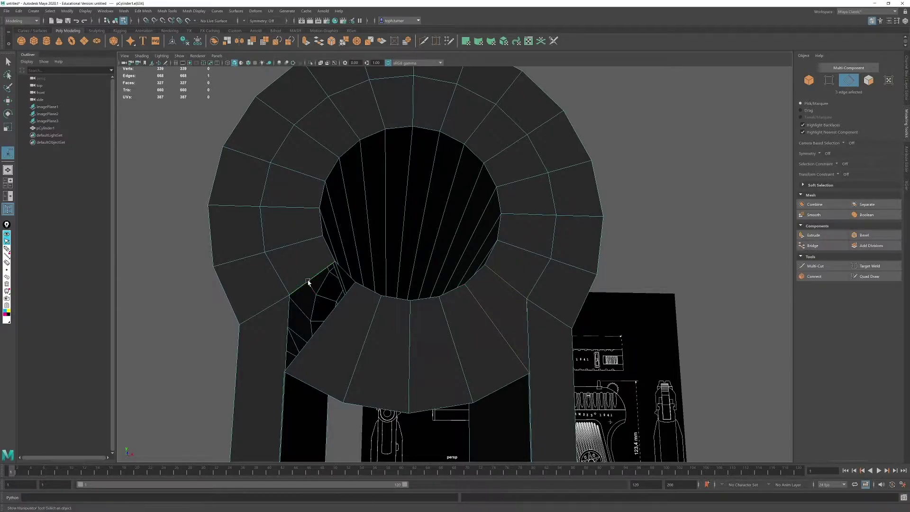
{"action": "left_click", "coordinate": [331, 312], "text": "shift"}
{"action": "left_click", "coordinate": [815, 247]}
Step: Examine the closed rear ring, the prongs and the whole barrel from several sides
{"action": "scroll", "coordinate": [365, 260], "scroll_direction": "down", "scroll_amount": 5}
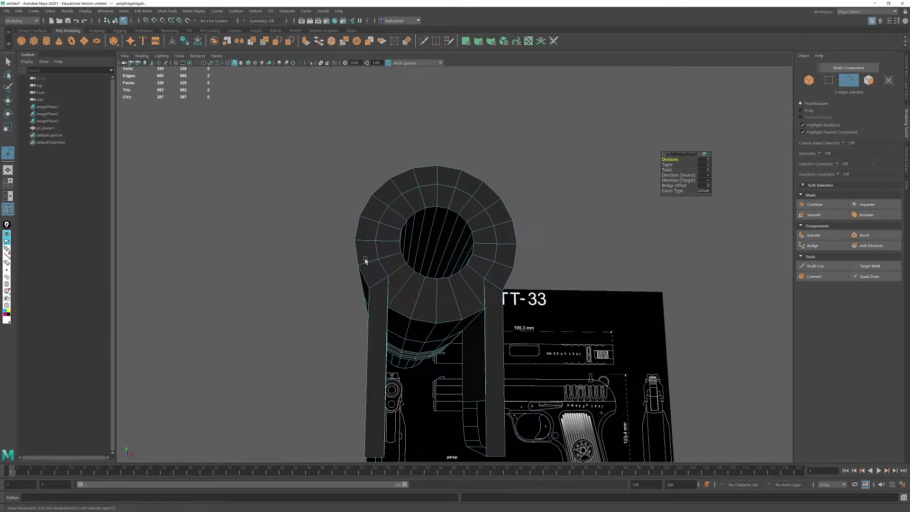
{"action": "left_click_drag", "start_coordinate": [365, 261], "coordinate": [417, 294], "text": "alt"}
{"action": "scroll", "coordinate": [408, 290], "scroll_direction": "up", "scroll_amount": 3}
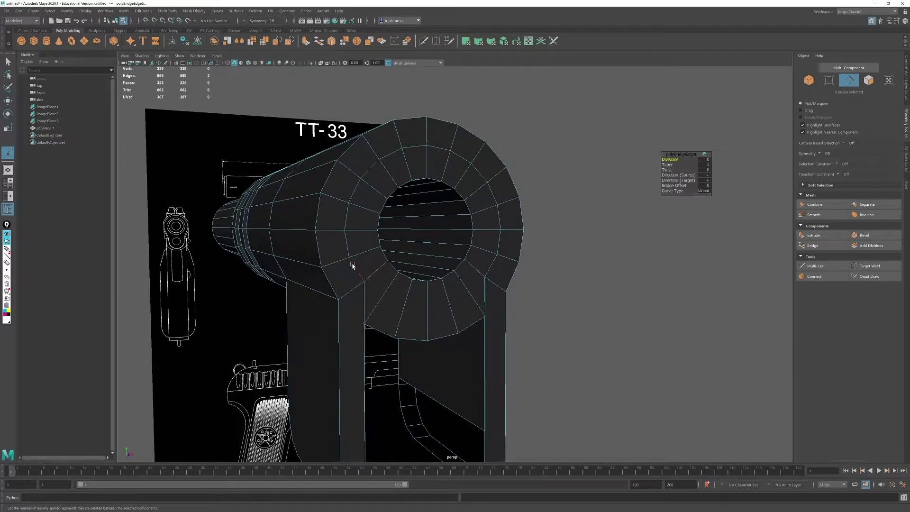
{"action": "double_click", "coordinate": [352, 265]}
{"action": "left_click_drag", "start_coordinate": [378, 297], "coordinate": [550, 233], "text": "alt"}
{"action": "right_click_drag", "start_coordinate": [536, 284], "coordinate": [560, 353], "text": "alt"}
{"action": "middle_click_drag", "start_coordinate": [515, 317], "coordinate": [517, 227], "text": "alt"}
{"action": "left_click_drag", "start_coordinate": [517, 228], "coordinate": [552, 333], "text": "alt"}
{"action": "right_click_drag", "start_coordinate": [552, 333], "coordinate": [502, 256], "text": "alt"}
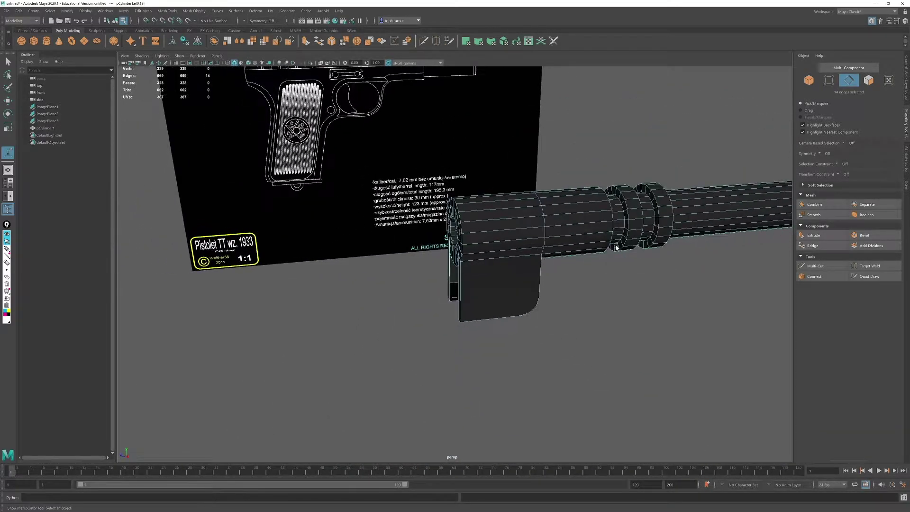
{"action": "middle_click_drag", "start_coordinate": [616, 246], "coordinate": [408, 266], "text": "alt"}
{"action": "right_click_drag", "start_coordinate": [427, 285], "coordinate": [506, 347], "text": "alt"}
{"action": "right_click_drag", "start_coordinate": [540, 263], "coordinate": [530, 194], "text": "alt"}
{"action": "left_click_drag", "start_coordinate": [530, 194], "coordinate": [494, 207], "text": "alt"}
{"action": "right_click_drag", "start_coordinate": [493, 207], "coordinate": [457, 165], "text": "alt"}
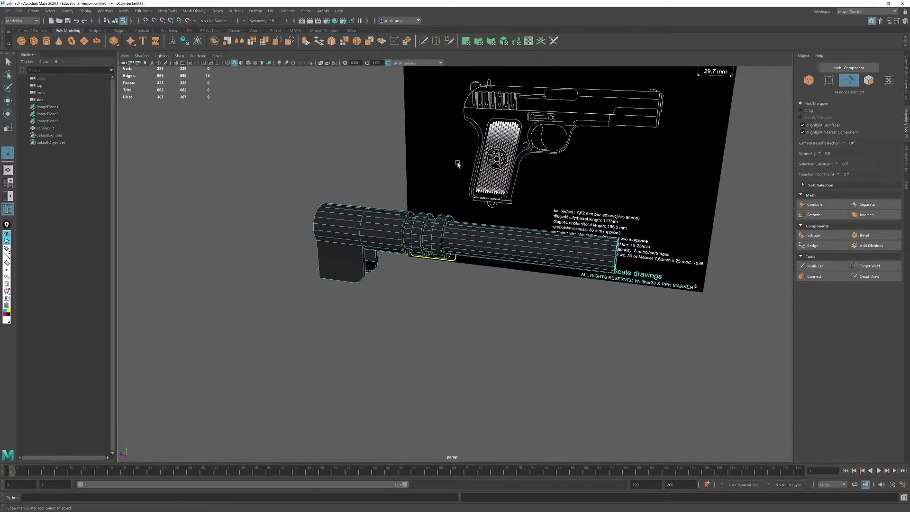
{"action": "middle_click_drag", "start_coordinate": [456, 165], "coordinate": [423, 203], "text": "alt"}
{"action": "left_click_drag", "start_coordinate": [422, 204], "coordinate": [479, 164], "text": "alt"}
Step: Switch to object selection and rename the barrel mesh as Barrel_low
{"action": "left_click", "coordinate": [810, 81]}
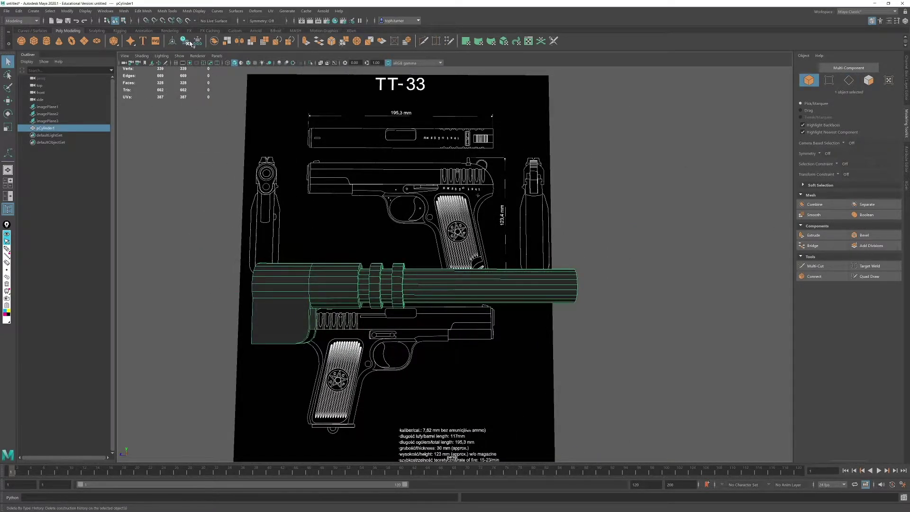
{"action": "double_click", "coordinate": [46, 128]}
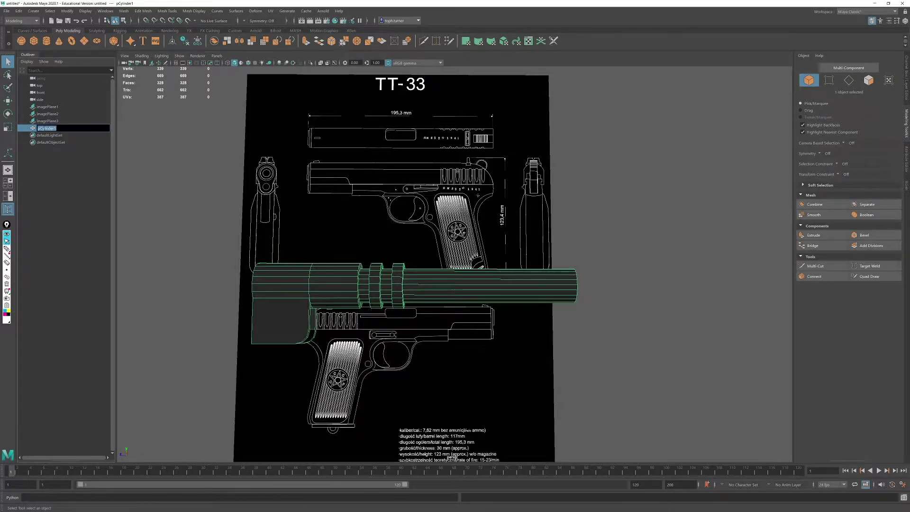
{"action": "type", "text": "Barrel_low"}
{"action": "key", "text": "Return"}
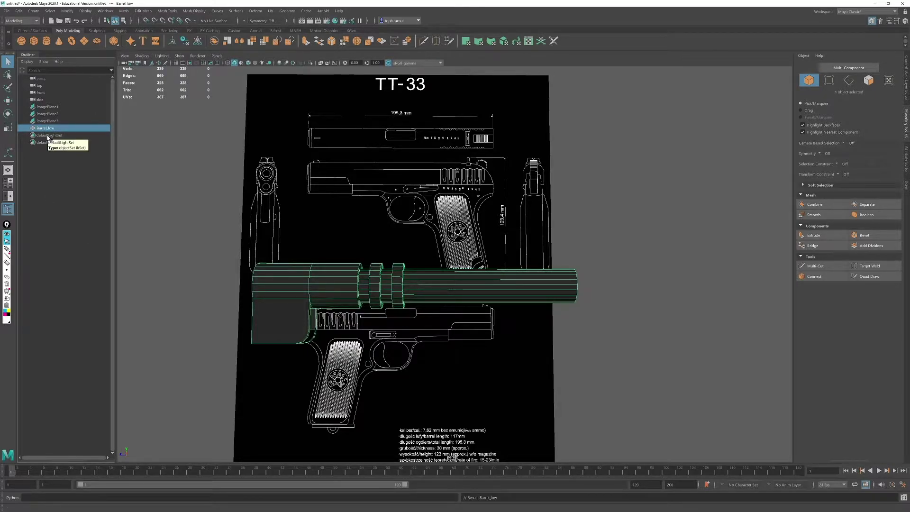
Step: Review the renamed barrel from several angles against the TT-33 blueprint
{"action": "left_click_drag", "start_coordinate": [286, 187], "coordinate": [397, 230], "text": "alt"}
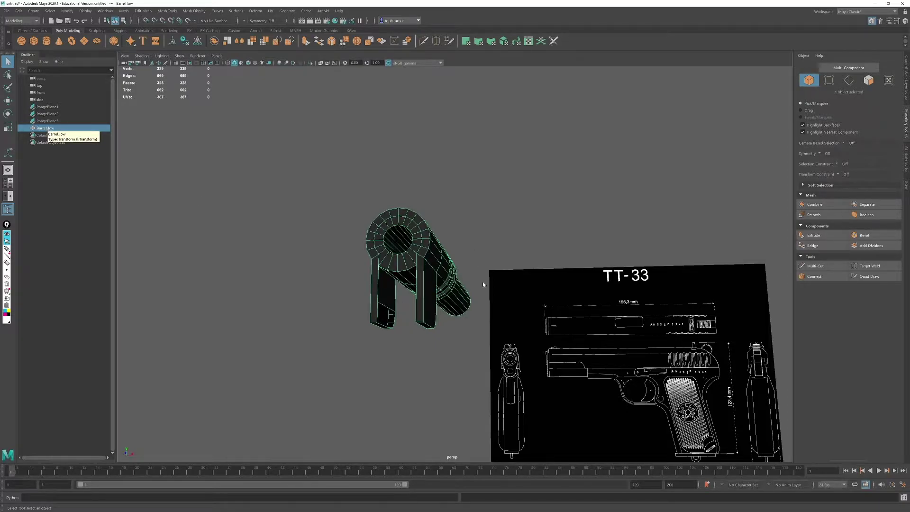
{"action": "left_click_drag", "start_coordinate": [588, 252], "coordinate": [498, 271], "text": "alt"}
{"action": "right_click_drag", "start_coordinate": [327, 128], "coordinate": [278, 90], "text": "alt"}
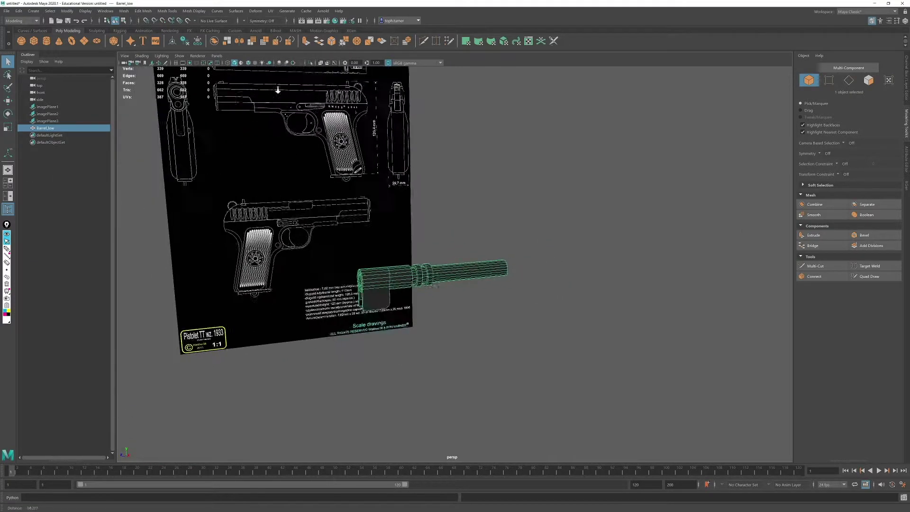
{"action": "left_click_drag", "start_coordinate": [450, 242], "coordinate": [416, 227], "text": "alt"}
{"action": "right_click_drag", "start_coordinate": [417, 228], "coordinate": [652, 388], "text": "alt"}
{"action": "left_click_drag", "start_coordinate": [653, 389], "coordinate": [650, 375], "text": "alt"}
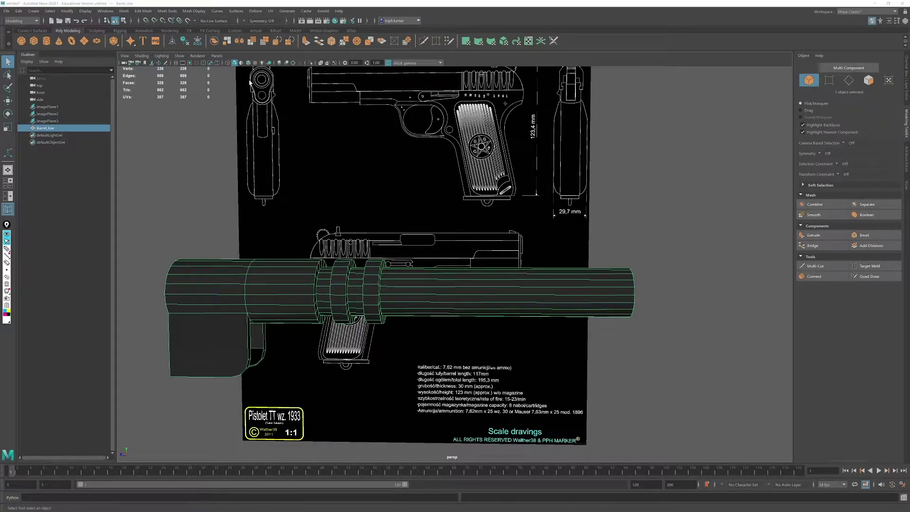
{"action": "left_click_drag", "start_coordinate": [547, 113], "coordinate": [557, 168], "text": "alt"}
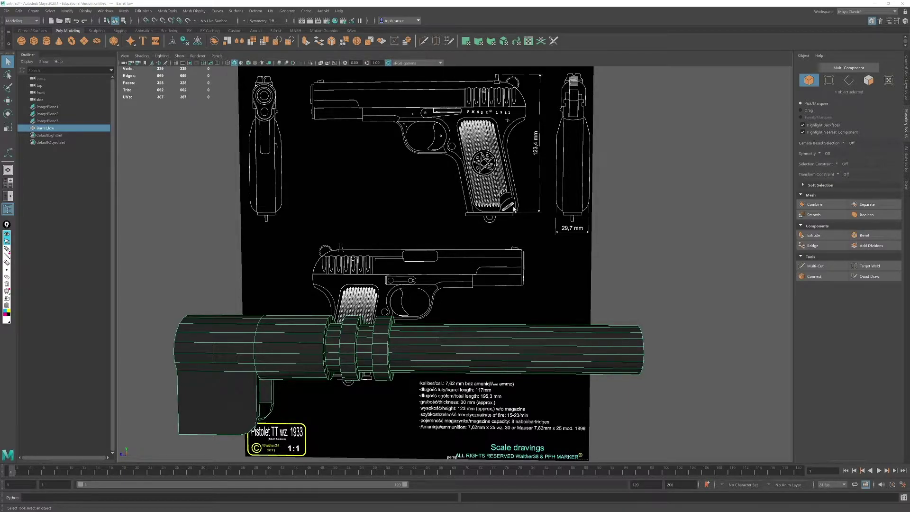
{"action": "right_click_drag", "start_coordinate": [504, 155], "coordinate": [542, 226], "text": "alt"}
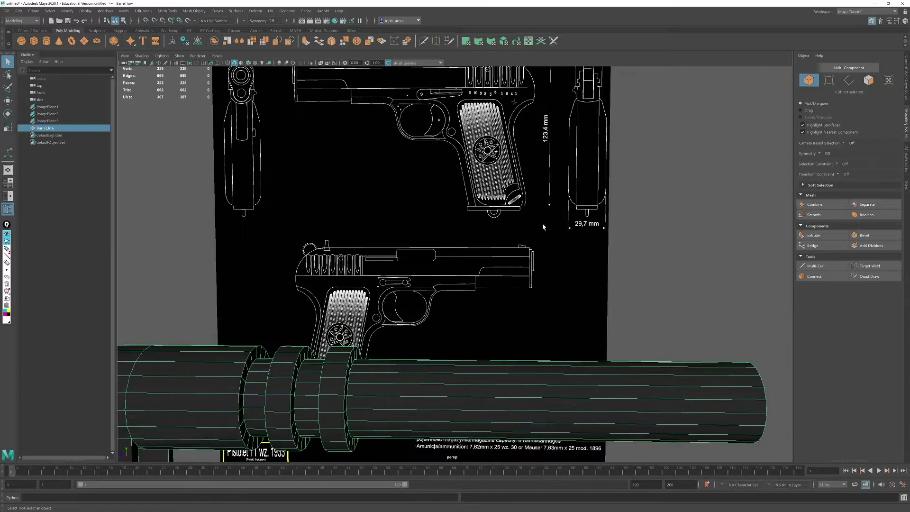
{"action": "middle_click_drag", "start_coordinate": [542, 226], "coordinate": [418, 319], "text": "alt"}
{"action": "right_click_drag", "start_coordinate": [418, 318], "coordinate": [369, 277], "text": "alt"}
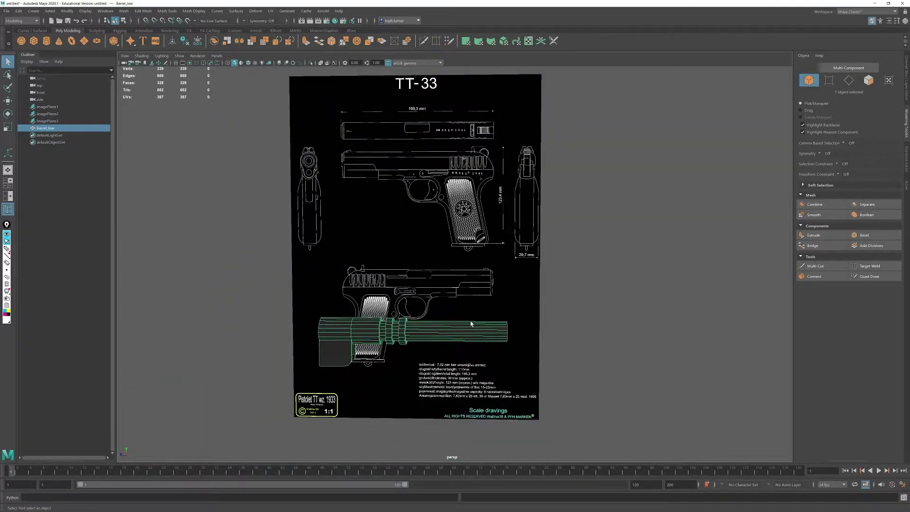
{"action": "scroll", "coordinate": [536, 360], "scroll_direction": "up", "scroll_amount": 2}
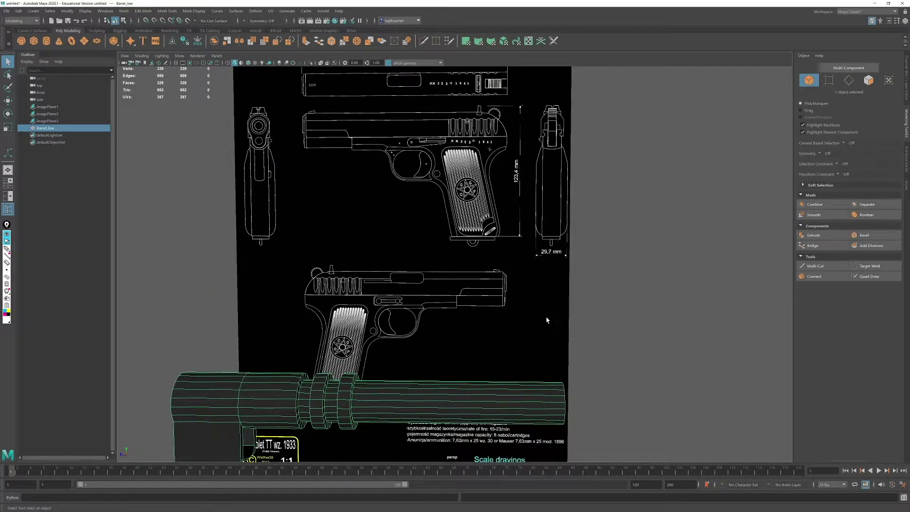
Step: Switch to the side view and examine the frame, grip and trigger guard on the blueprint around the barrel
{"action": "key", "text": "space"}
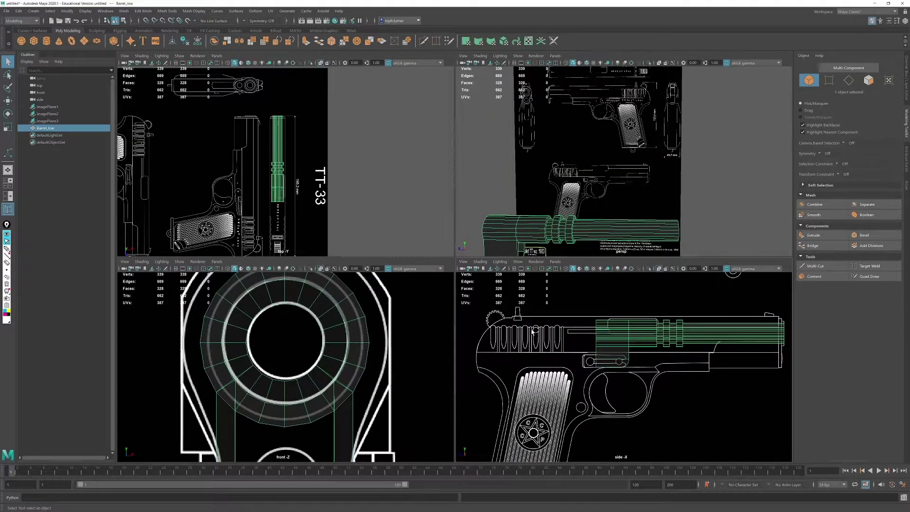
{"action": "key", "text": "space"}
{"action": "right_click_drag", "start_coordinate": [544, 315], "coordinate": [455, 263], "text": "alt"}
{"action": "middle_click_drag", "start_coordinate": [455, 262], "coordinate": [546, 164], "text": "alt"}
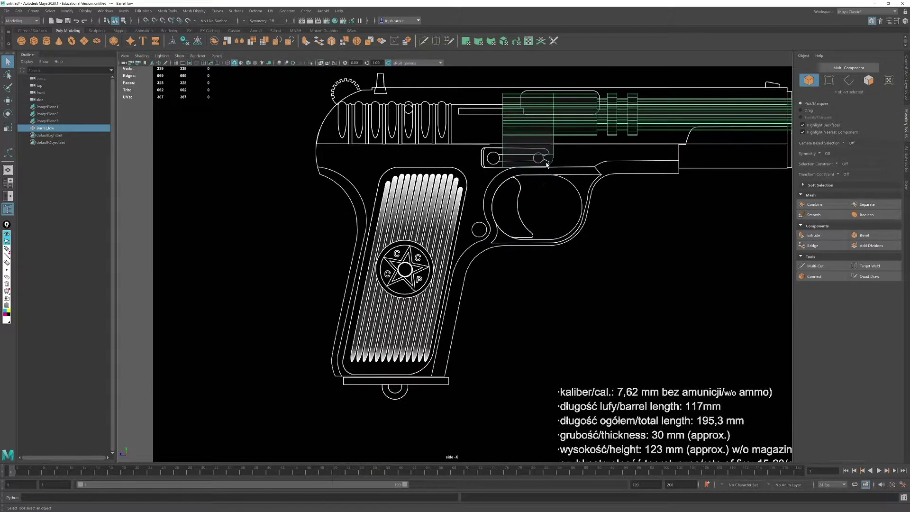
Step: Enlarge the exploded TT-33 parts diagram in Windows Photo Viewer and examine the frame, part 1, up close
{"action": "left_click_drag", "start_coordinate": [909, 79], "coordinate": [475, 125]}
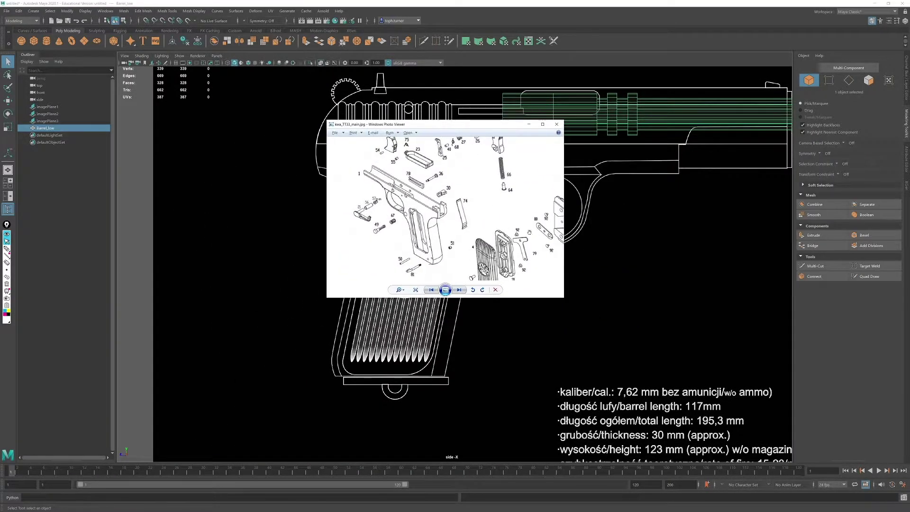
{"action": "left_click_drag", "start_coordinate": [563, 298], "coordinate": [788, 456]}
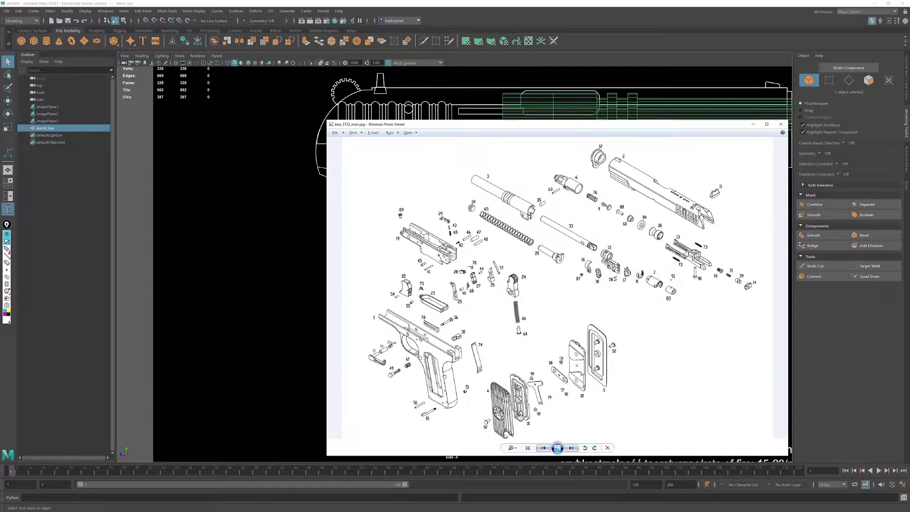
{"action": "scroll", "coordinate": [476, 354], "scroll_direction": "up", "scroll_amount": 3}
{"action": "left_click_drag", "start_coordinate": [476, 355], "coordinate": [609, 215]}
{"action": "scroll", "coordinate": [614, 252], "scroll_direction": "down", "scroll_amount": 3}
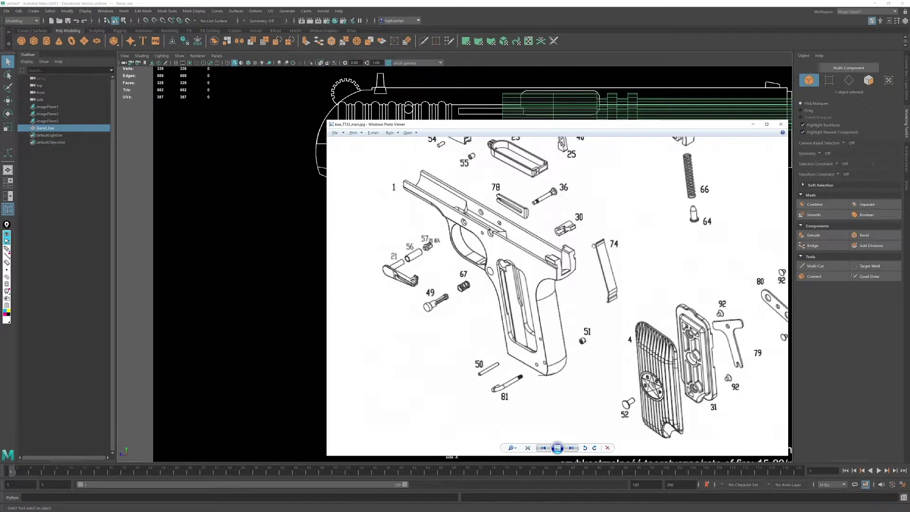
{"action": "left_click_drag", "start_coordinate": [593, 246], "coordinate": [589, 259]}
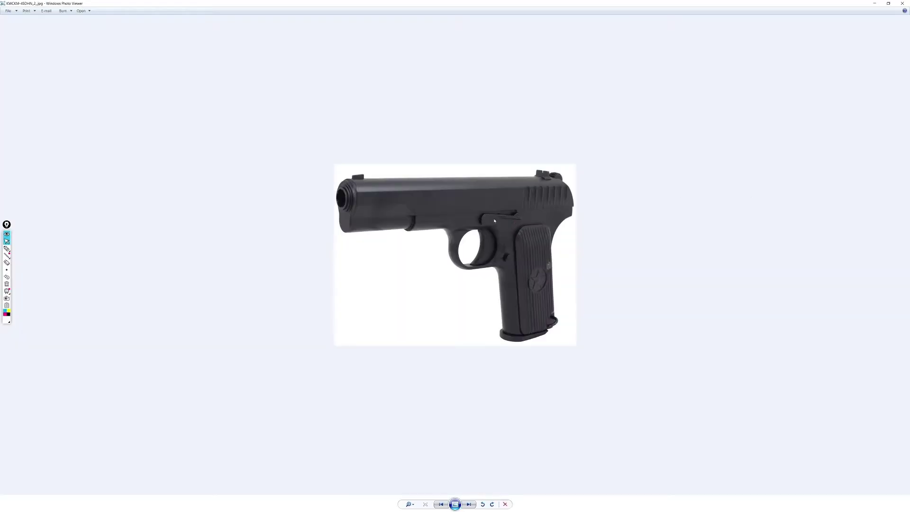
Step: Examine the trigger guard and frame in the TT-33 photo, and move the exploded parts diagram clear of the Maya viewport
{"action": "scroll", "coordinate": [495, 221], "scroll_direction": "up", "scroll_amount": 5}
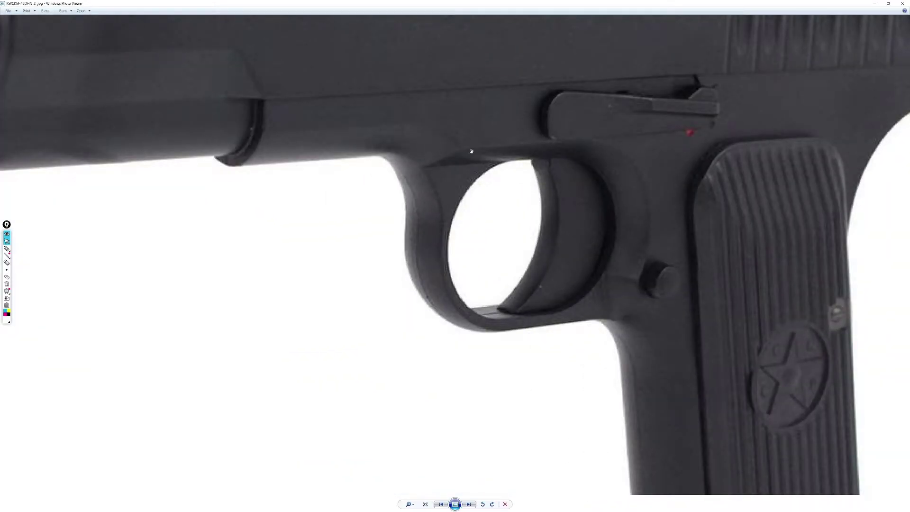
{"action": "scroll", "coordinate": [505, 174], "scroll_direction": "down", "scroll_amount": 2}
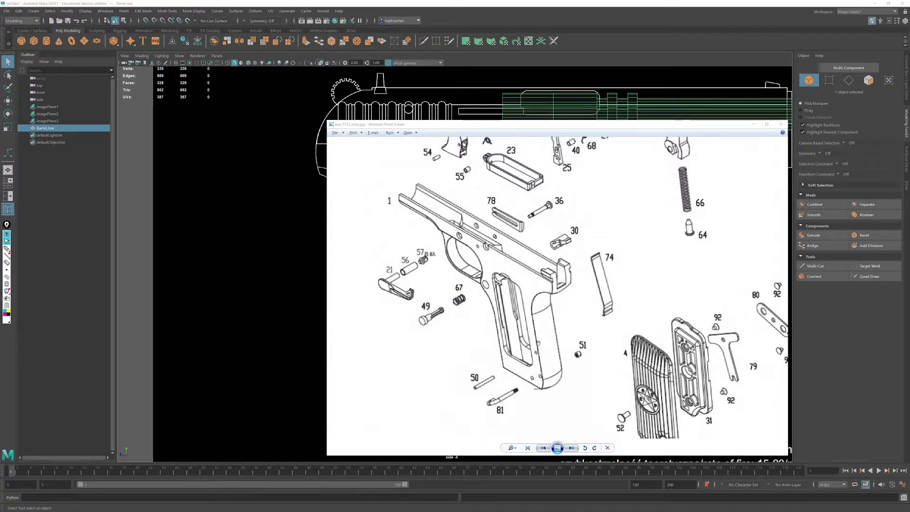
{"action": "left_click_drag", "start_coordinate": [544, 126], "coordinate": [909, 94]}
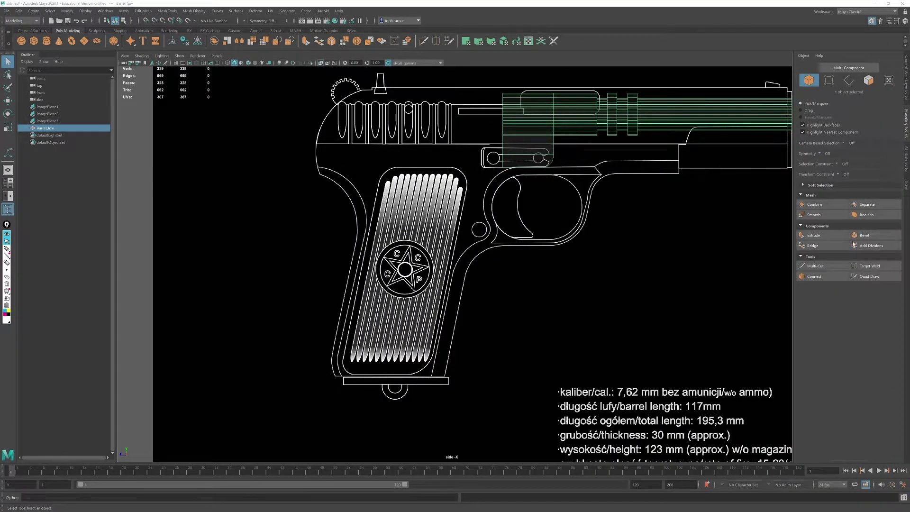
Step: Create a polygon plane in the side view as the starting piece for the pistol frame
{"action": "middle_click_drag", "start_coordinate": [615, 151], "coordinate": [396, 240], "text": "alt"}
{"action": "scroll", "coordinate": [444, 316], "scroll_direction": "up", "scroll_amount": 1}
{"action": "middle_click_drag", "start_coordinate": [444, 315], "coordinate": [530, 285], "text": "alt"}
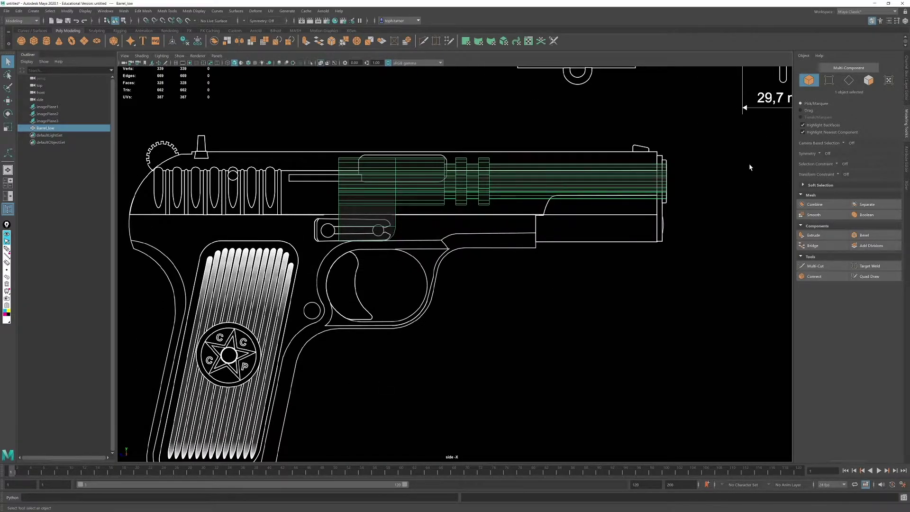
{"action": "left_click", "coordinate": [413, 401]}
{"action": "right_click_drag", "start_coordinate": [493, 269], "coordinate": [456, 144], "text": "alt"}
{"action": "middle_click_drag", "start_coordinate": [455, 143], "coordinate": [485, 138], "text": "alt"}
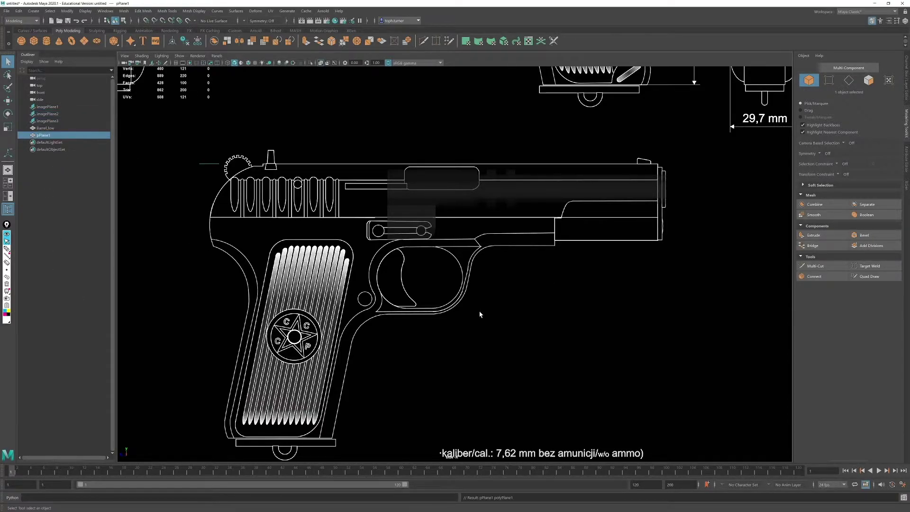
Step: Rotate the plane -90 degrees about Z to face the side view and move it onto the blueprint's lower front section near the muzzle
{"action": "scroll", "coordinate": [447, 325], "scroll_direction": "down", "scroll_amount": 1}
{"action": "scroll", "coordinate": [447, 320], "scroll_direction": "up", "scroll_amount": 2}
{"action": "key", "text": "e"}
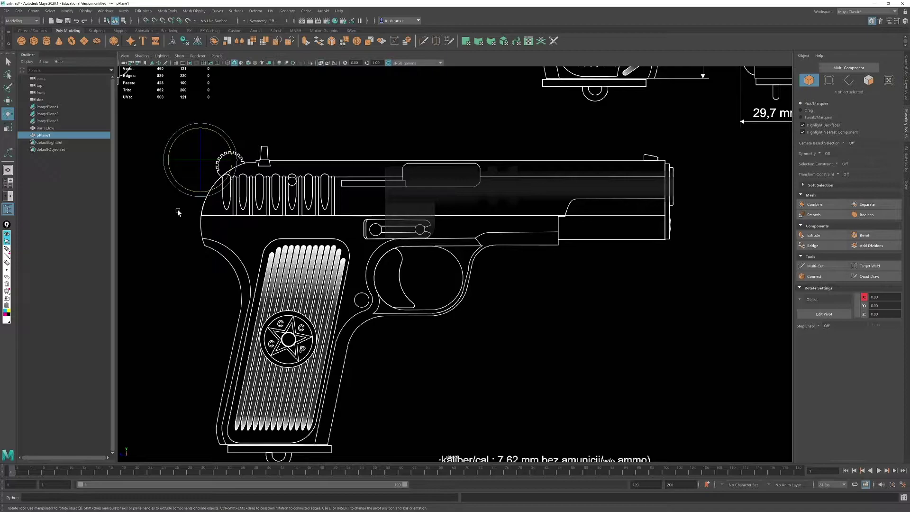
{"action": "key", "text": "j"}
{"action": "left_click_drag", "start_coordinate": [201, 138], "coordinate": [201, 166]}
{"action": "key", "text": "w"}
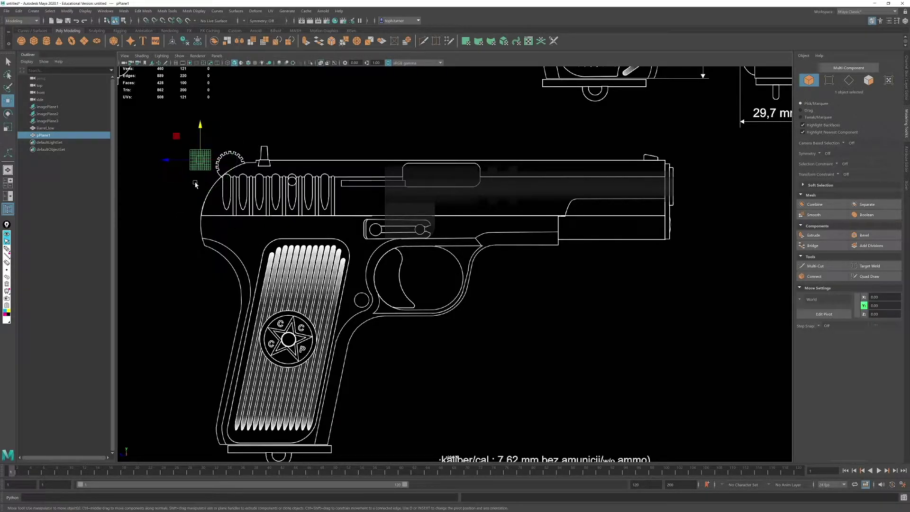
{"action": "left_click_drag", "start_coordinate": [176, 137], "coordinate": [600, 195]}
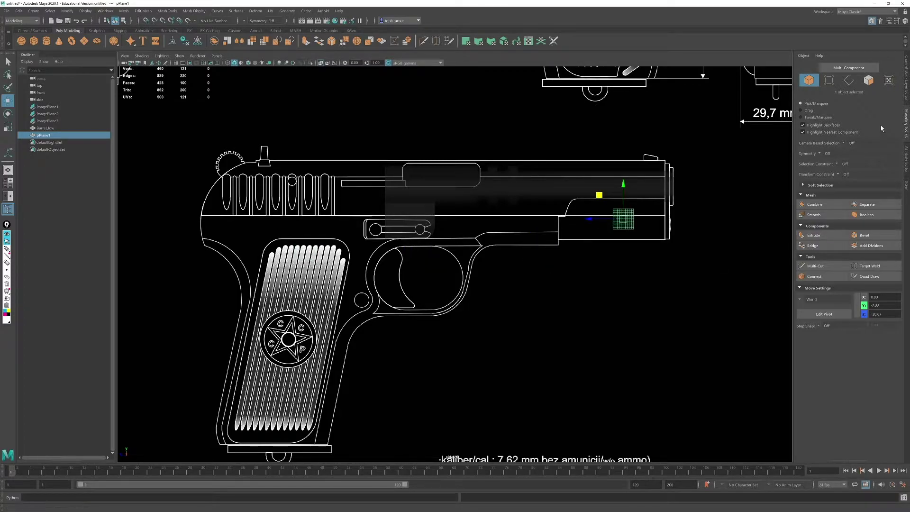
Step: Reduce the plane's width and height subdivisions to 1 in its polyPlane attributes
{"action": "left_click", "coordinate": [907, 81]}
{"action": "left_click", "coordinate": [906, 148]}
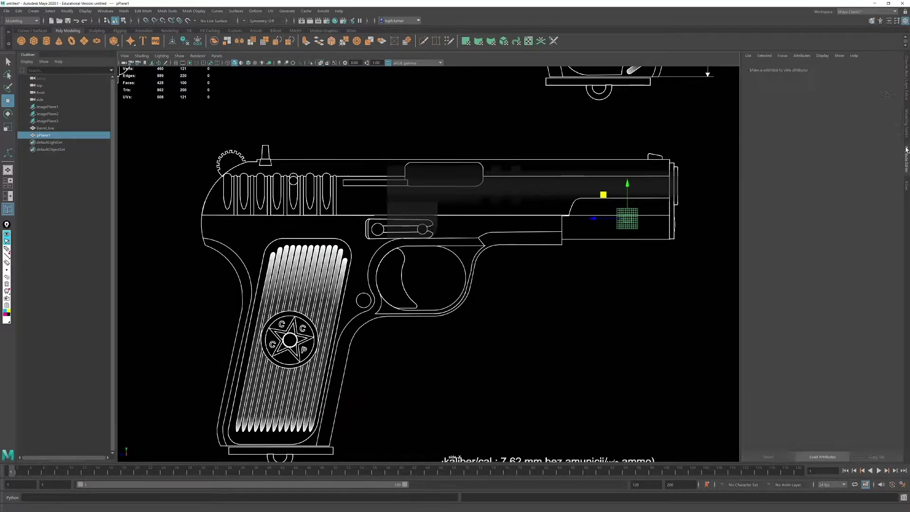
{"action": "left_click", "coordinate": [762, 69]}
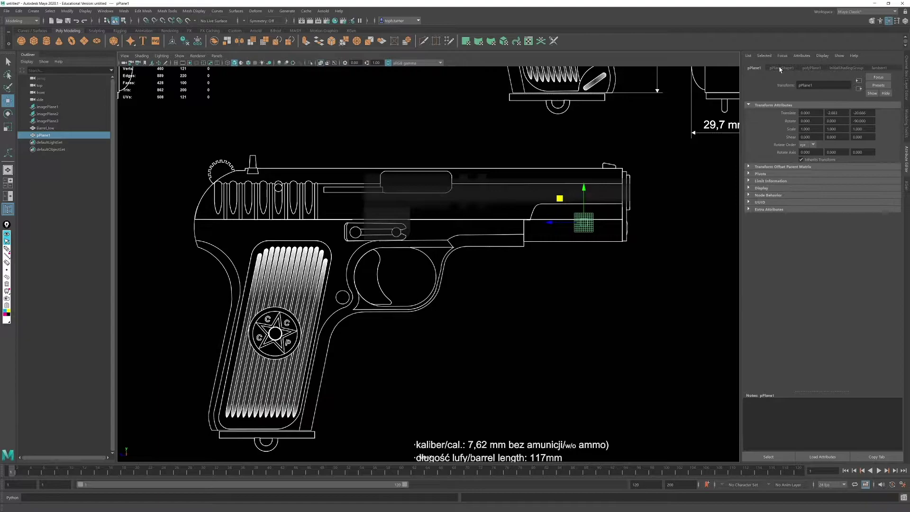
{"action": "left_click", "coordinate": [780, 68]}
{"action": "left_click", "coordinate": [760, 68]}
{"action": "left_click", "coordinate": [812, 68]}
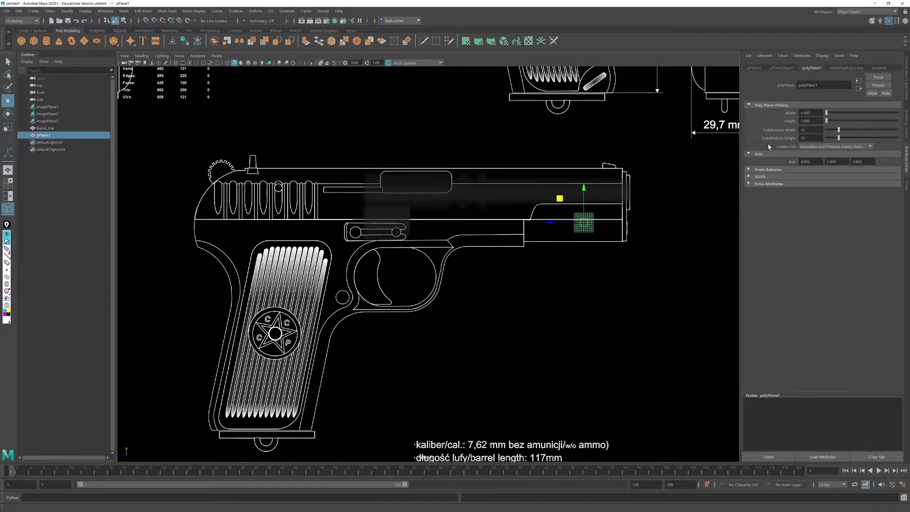
{"action": "left_click_drag", "start_coordinate": [839, 130], "coordinate": [826, 137]}
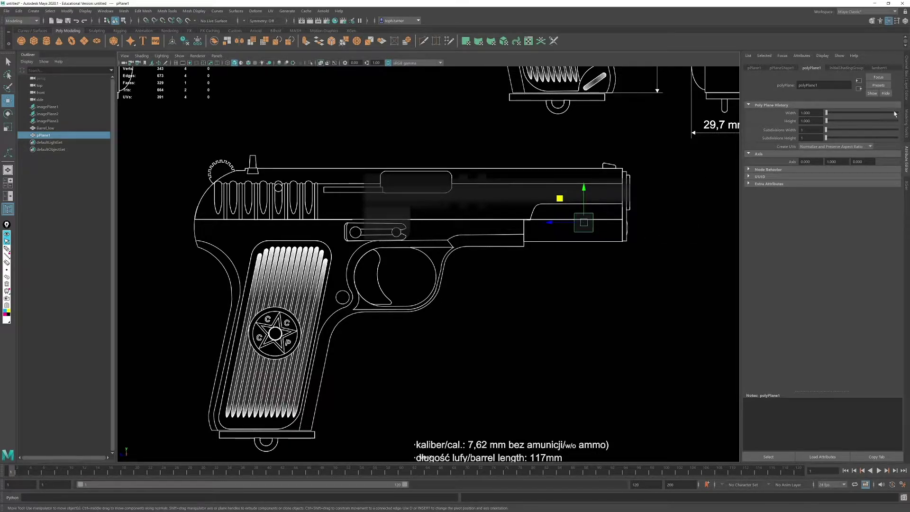
Step: Bring back the Modeling Toolkit and examine the frame and trigger guard outline on the side blueprint
{"action": "left_click", "coordinate": [908, 120]}
{"action": "scroll", "coordinate": [673, 272], "scroll_direction": "up", "scroll_amount": 6}
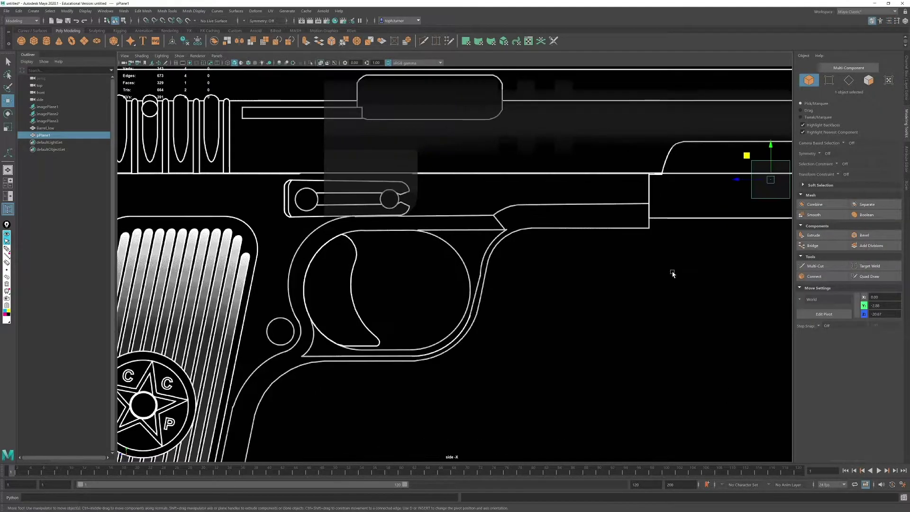
{"action": "middle_click_drag", "start_coordinate": [672, 272], "coordinate": [453, 373], "text": "alt"}
{"action": "scroll", "coordinate": [453, 373], "scroll_direction": "up", "scroll_amount": 1}
{"action": "middle_click_drag", "start_coordinate": [419, 299], "coordinate": [563, 268], "text": "alt"}
{"action": "scroll", "coordinate": [475, 242], "scroll_direction": "down", "scroll_amount": 12}
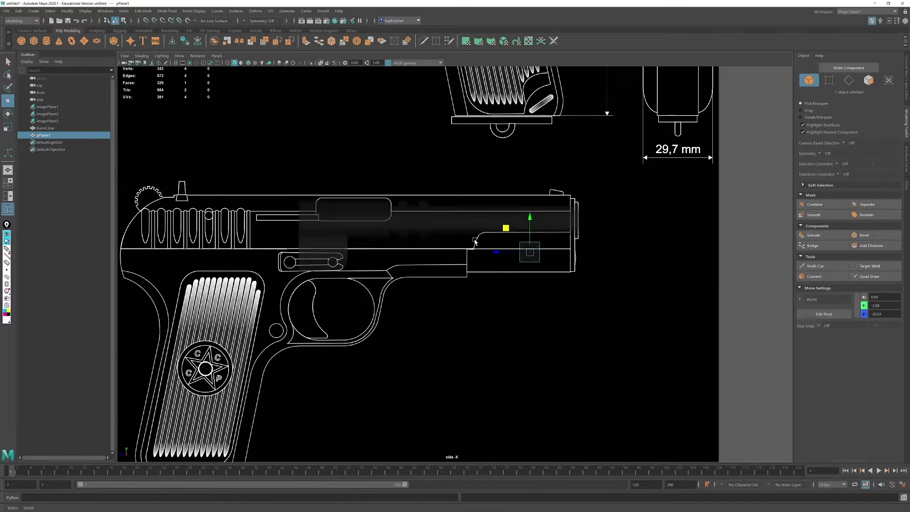
Step: Move the plane to the front end of the frame, aligning its front and lower edges with the blueprint outline
{"action": "scroll", "coordinate": [513, 298], "scroll_direction": "up", "scroll_amount": 12}
{"action": "scroll", "coordinate": [520, 287], "scroll_direction": "down", "scroll_amount": 1}
{"action": "left_click_drag", "start_coordinate": [584, 216], "coordinate": [436, 221]}
{"action": "scroll", "coordinate": [504, 276], "scroll_direction": "up", "scroll_amount": 6}
{"action": "middle_click_drag", "start_coordinate": [504, 277], "coordinate": [547, 242], "text": "alt"}
{"action": "scroll", "coordinate": [567, 319], "scroll_direction": "up", "scroll_amount": 3}
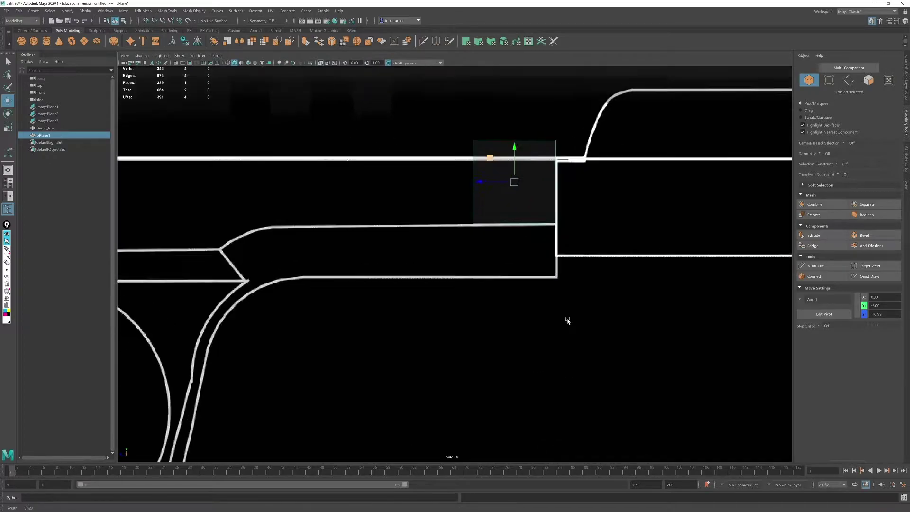
{"action": "left_click_drag", "start_coordinate": [494, 144], "coordinate": [495, 156]}
Step: Lower the plane's two top vertices onto the slide's lower line, at about Y -2.74
{"action": "left_click", "coordinate": [829, 81]}
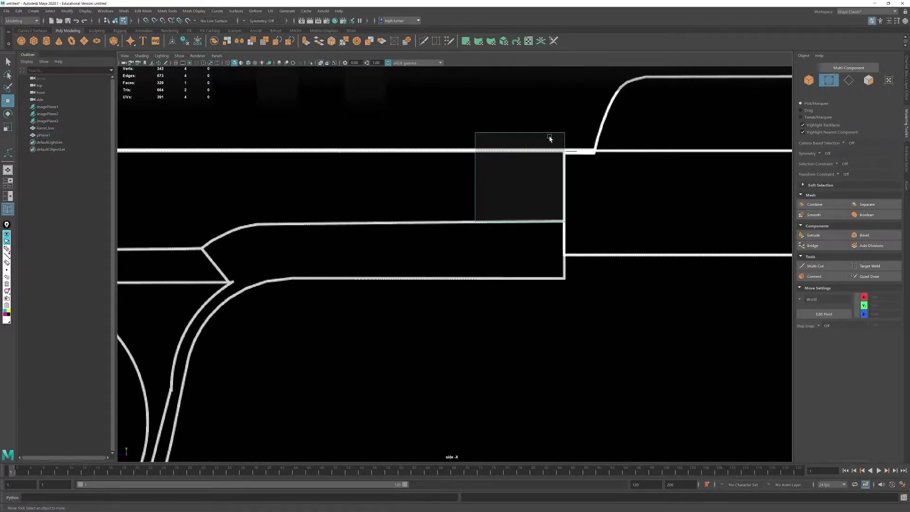
{"action": "left_click_drag", "start_coordinate": [580, 120], "coordinate": [446, 143]}
{"action": "left_click_drag", "start_coordinate": [520, 113], "coordinate": [519, 118]}
{"action": "scroll", "coordinate": [519, 134], "scroll_direction": "down", "scroll_amount": 10}
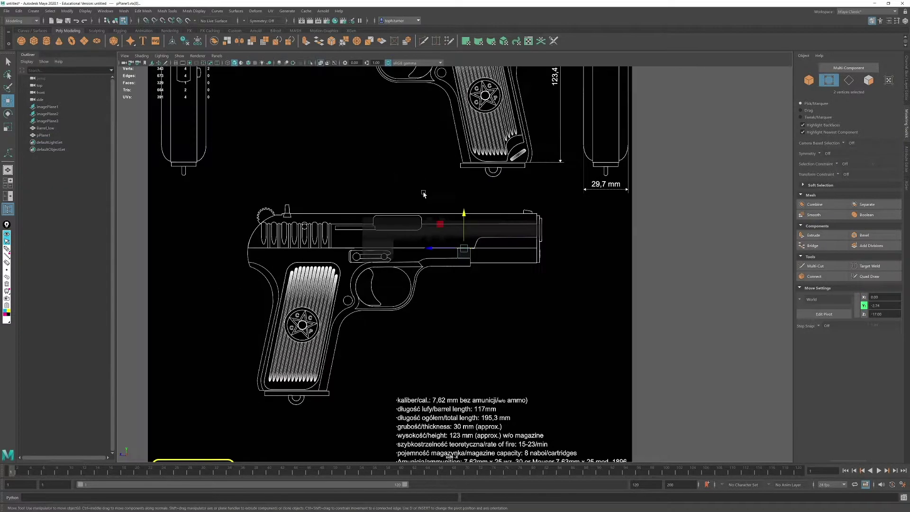
{"action": "middle_click_drag", "start_coordinate": [423, 193], "coordinate": [436, 214], "text": "alt"}
{"action": "scroll", "coordinate": [485, 310], "scroll_direction": "up", "scroll_amount": 2}
{"action": "middle_click_drag", "start_coordinate": [505, 287], "coordinate": [500, 269], "text": "alt"}
{"action": "scroll", "coordinate": [497, 252], "scroll_direction": "up", "scroll_amount": 4}
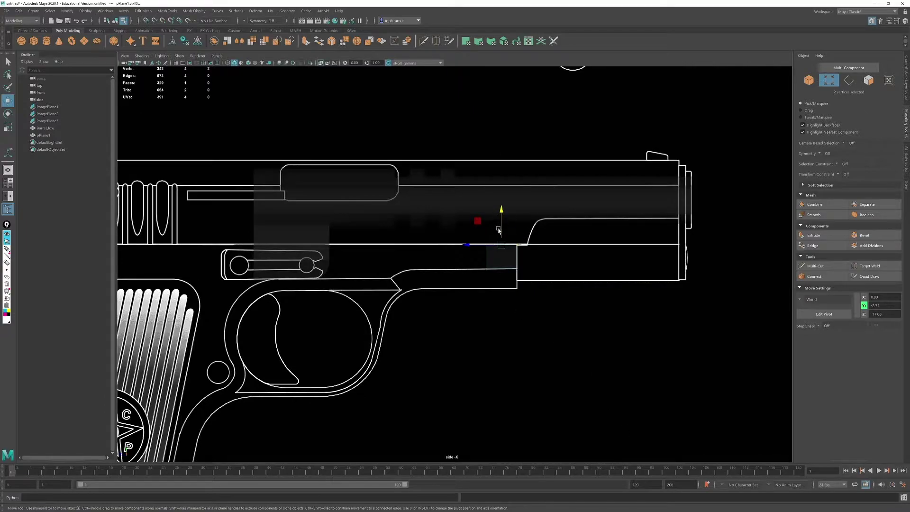
{"action": "scroll", "coordinate": [492, 238], "scroll_direction": "up", "scroll_amount": 2}
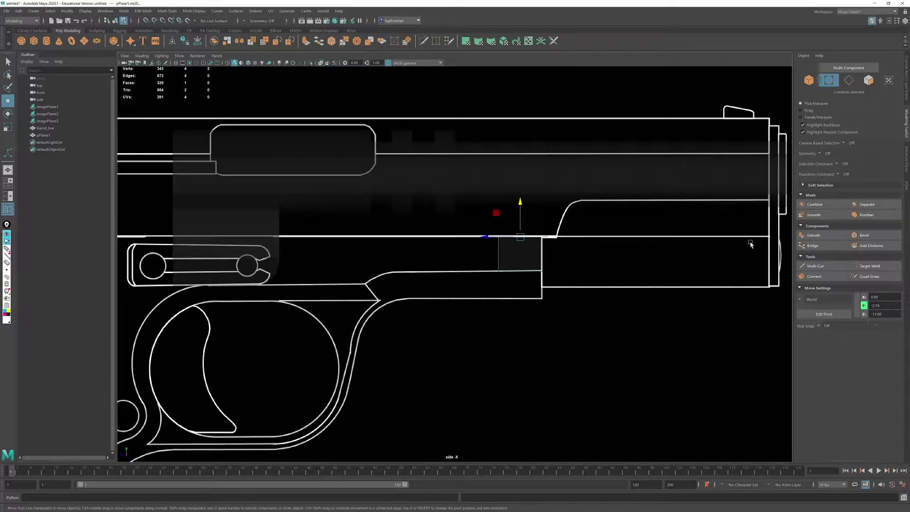
{"action": "left_click_drag", "start_coordinate": [885, 306], "coordinate": [868, 306]}
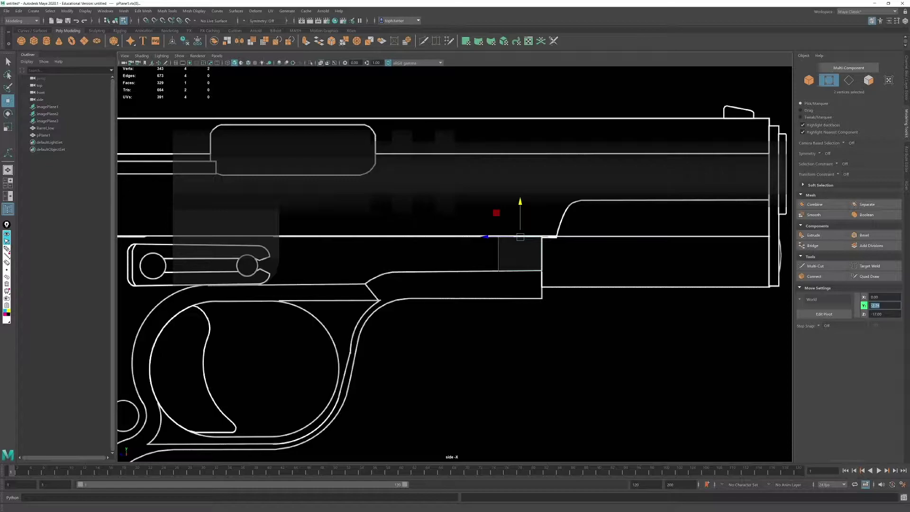
Step: Stretch the plane rearward by moving its two rear vertices to where the frame's lower outline begins to curve, about Z -14.05
{"action": "left_click_drag", "start_coordinate": [454, 191], "coordinate": [515, 329]}
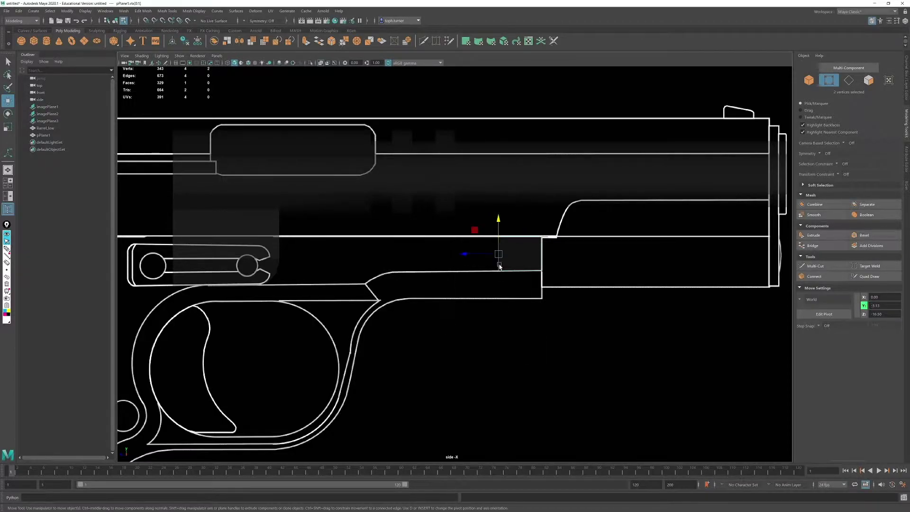
{"action": "right_click_drag", "start_coordinate": [467, 298], "coordinate": [476, 299], "text": "alt"}
{"action": "middle_click_drag", "start_coordinate": [474, 295], "coordinate": [532, 296], "text": "alt"}
{"action": "left_click_drag", "start_coordinate": [543, 261], "coordinate": [423, 286]}
{"action": "right_click_drag", "start_coordinate": [481, 294], "coordinate": [474, 339], "text": "alt"}
{"action": "middle_click_drag", "start_coordinate": [475, 339], "coordinate": [513, 325], "text": "alt"}
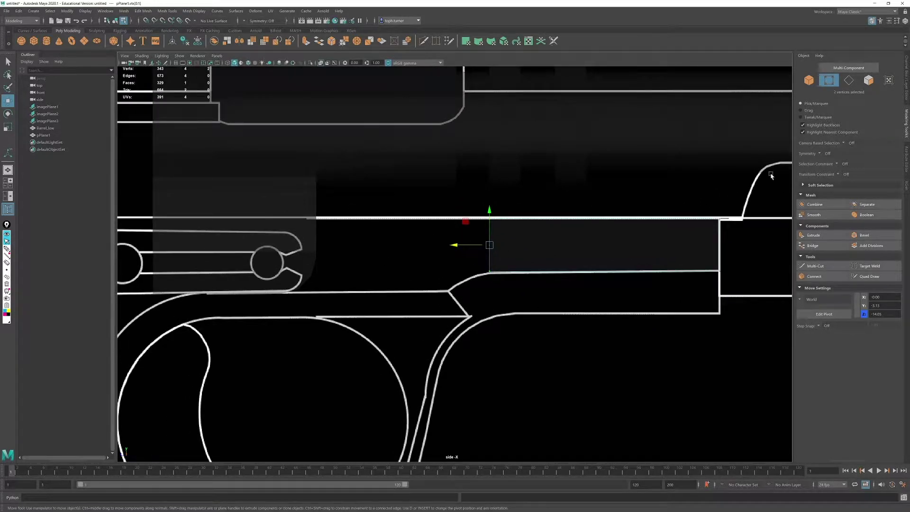
Step: Extrude the plane's rear edge back to the outline corner above the trigger guard and fit its vertices, lowering the bottom one onto the corner
{"action": "left_click", "coordinate": [849, 80]}
{"action": "left_click_drag", "start_coordinate": [468, 236], "coordinate": [455, 297]}
{"action": "left_click", "coordinate": [829, 81]}
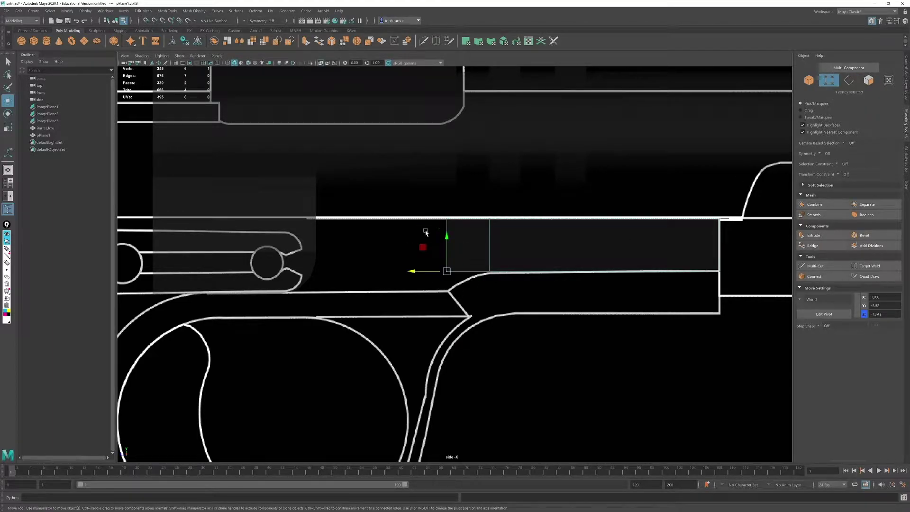
{"action": "left_click_drag", "start_coordinate": [447, 239], "coordinate": [455, 260]}
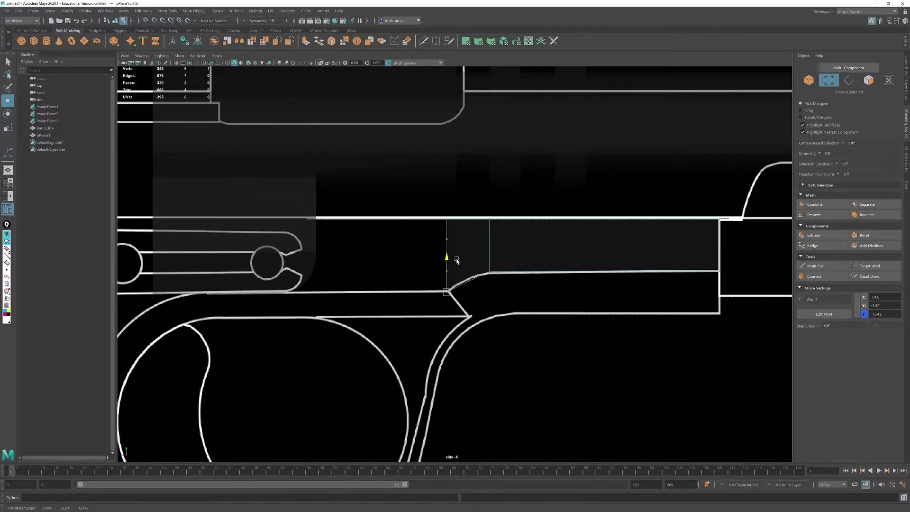
{"action": "scroll", "coordinate": [457, 260], "scroll_direction": "up", "scroll_amount": 5}
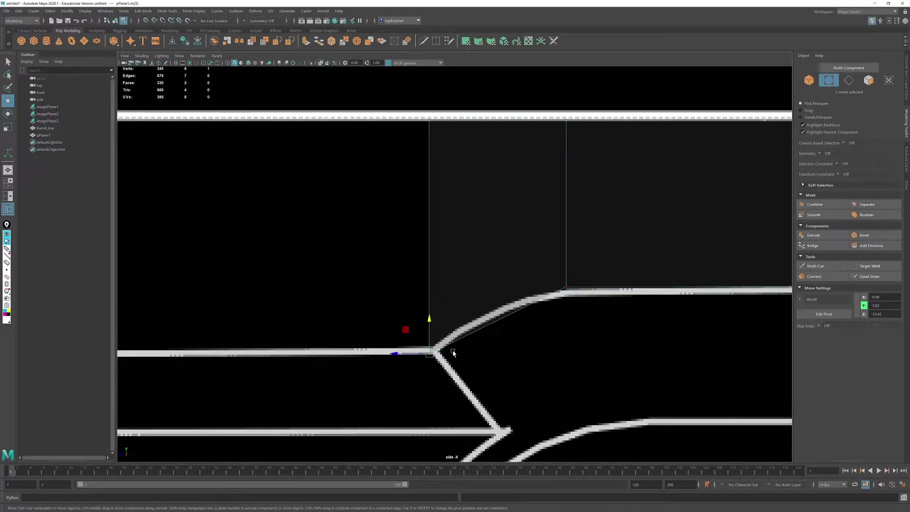
{"action": "left_click_drag", "start_coordinate": [402, 119], "coordinate": [440, 358]}
{"action": "left_click_drag", "start_coordinate": [401, 240], "coordinate": [406, 241]}
{"action": "right_click_drag", "start_coordinate": [652, 307], "coordinate": [545, 390], "text": "alt"}
{"action": "middle_click_drag", "start_coordinate": [545, 390], "coordinate": [275, 366], "text": "alt"}
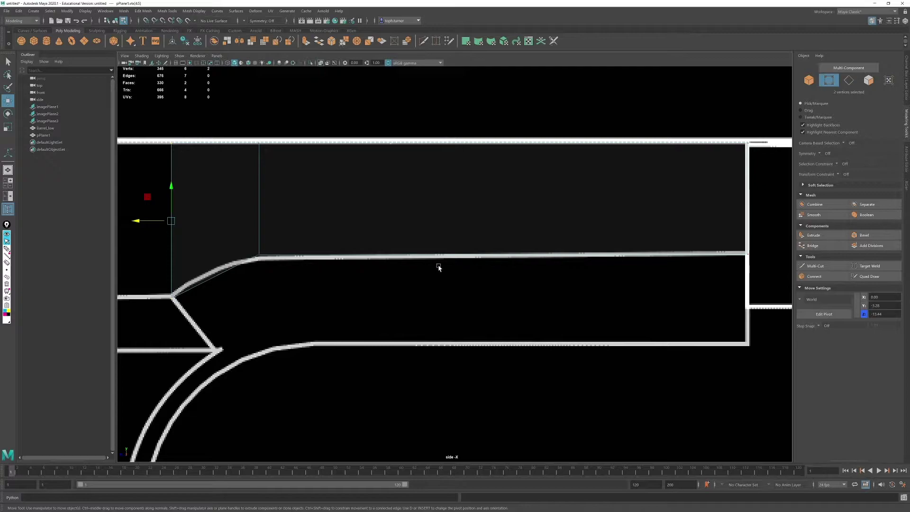
{"action": "left_click_drag", "start_coordinate": [239, 233], "coordinate": [731, 280]}
{"action": "key", "text": "r"}
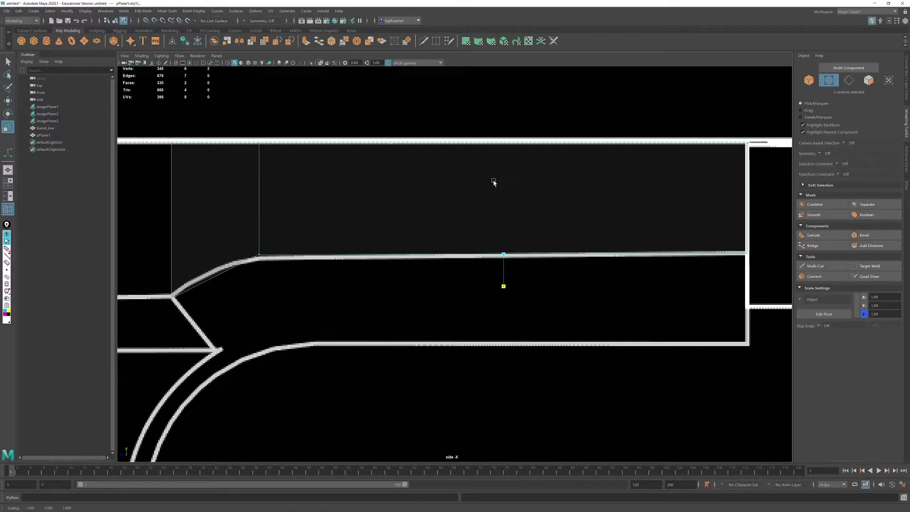
{"action": "key", "text": "w"}
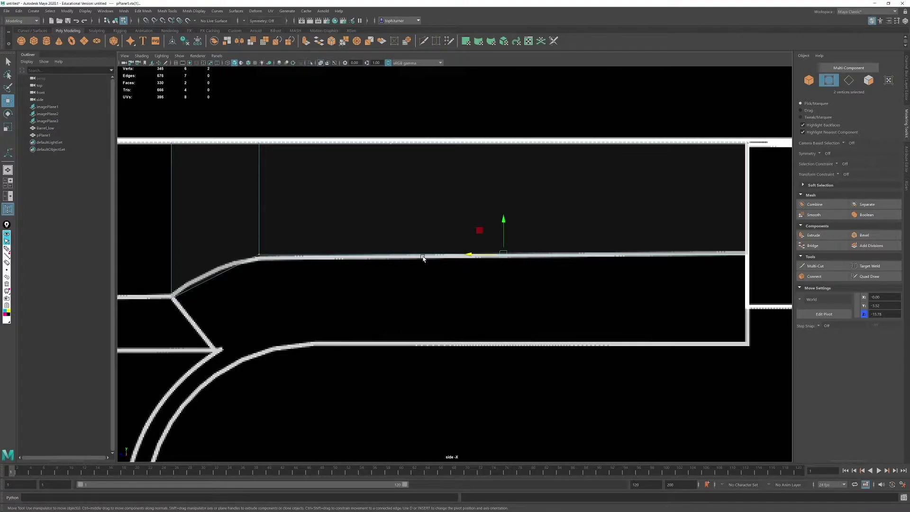
Step: Extrude the rear edge backward along the frame to the middle of the slide-stop lever, where the trigger guard's outer curve begins
{"action": "right_click_drag", "start_coordinate": [470, 338], "coordinate": [394, 295], "text": "alt"}
{"action": "middle_click_drag", "start_coordinate": [405, 290], "coordinate": [439, 292], "text": "alt"}
{"action": "scroll", "coordinate": [440, 292], "scroll_direction": "up", "scroll_amount": 8}
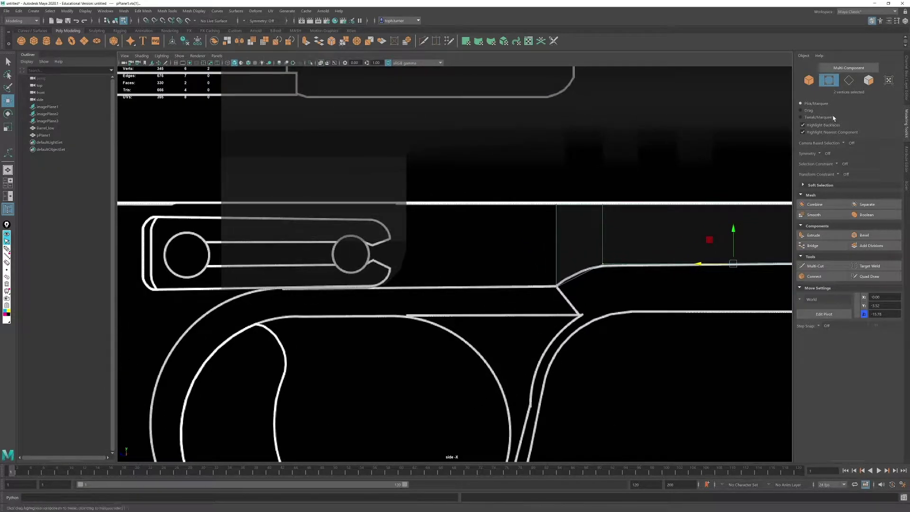
{"action": "left_click", "coordinate": [850, 81]}
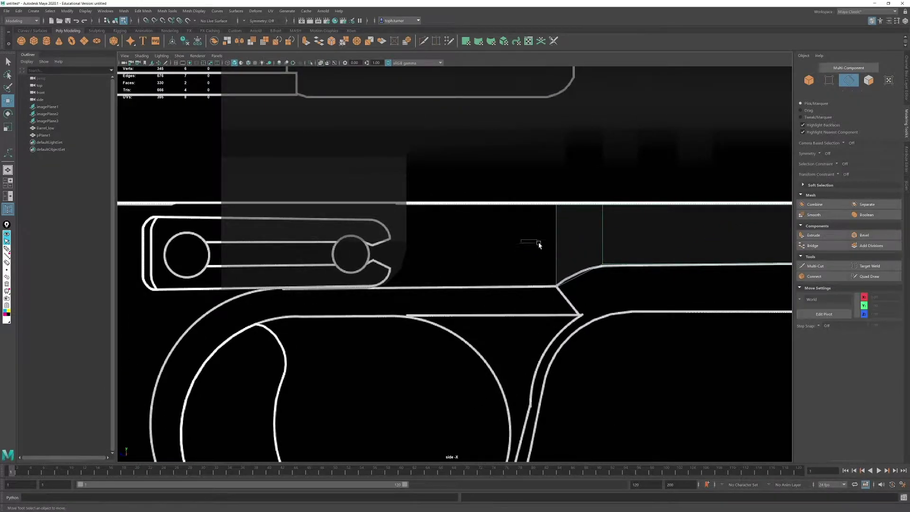
{"action": "middle_click_drag", "start_coordinate": [573, 256], "coordinate": [711, 262], "text": "alt"}
{"action": "left_click_drag", "start_coordinate": [666, 253], "coordinate": [387, 275], "text": "shift"}
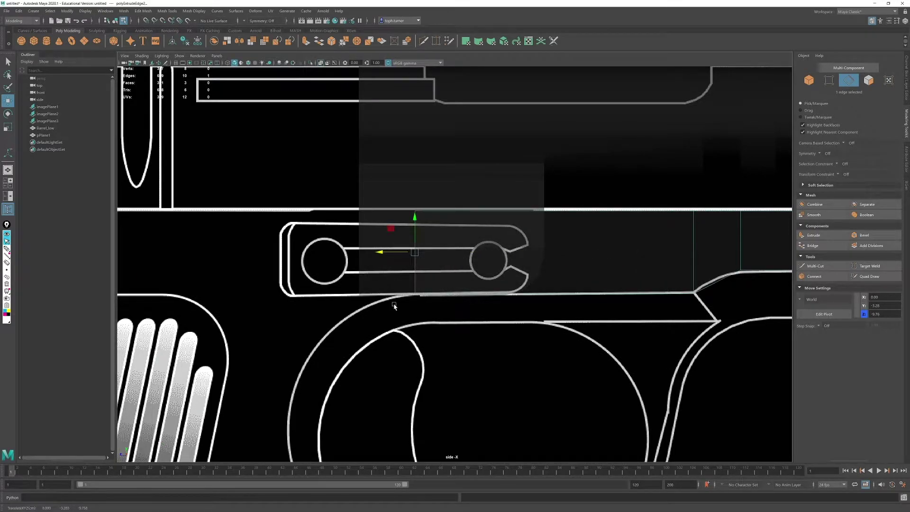
Step: Connect the curved section's two vertical edges with one segment and raise the new lower vertex onto the blueprint curve
{"action": "scroll", "coordinate": [344, 265], "scroll_direction": "down", "scroll_amount": 6}
{"action": "middle_click_drag", "start_coordinate": [414, 234], "coordinate": [531, 241], "text": "alt"}
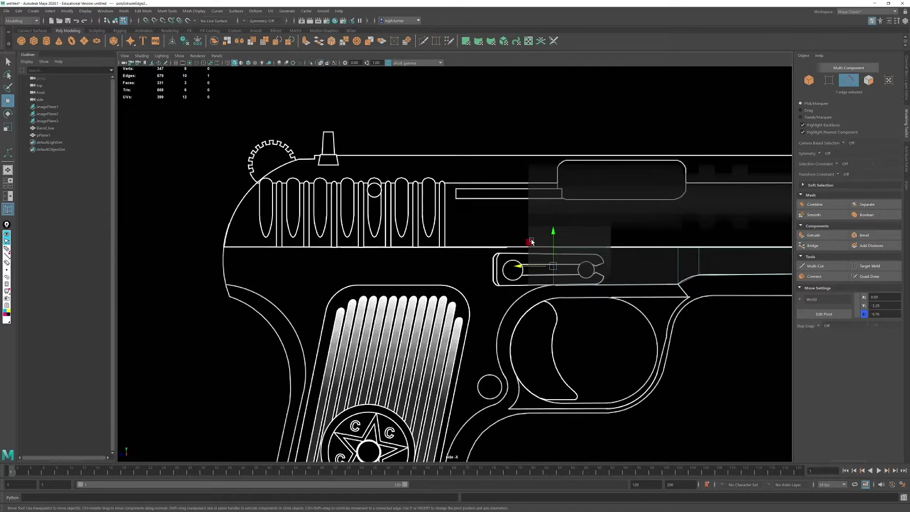
{"action": "scroll", "coordinate": [504, 314], "scroll_direction": "up", "scroll_amount": 4}
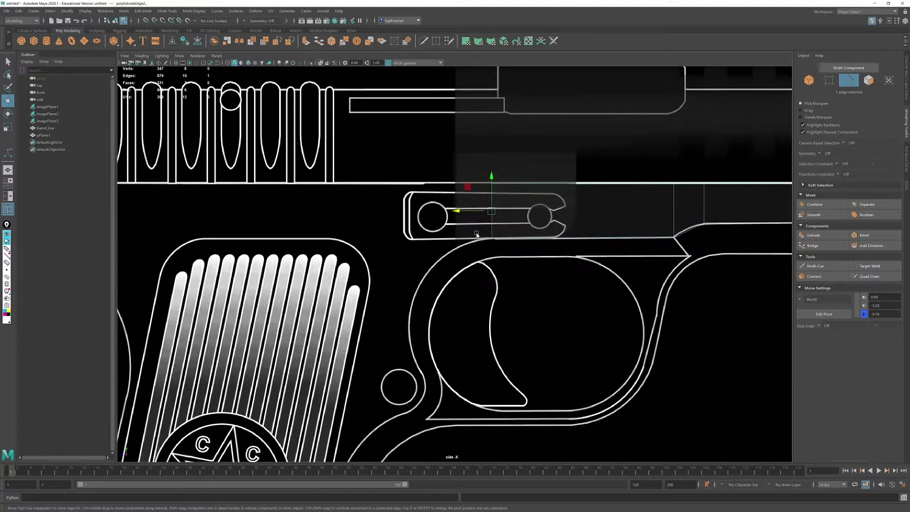
{"action": "scroll", "coordinate": [563, 230], "scroll_direction": "down", "scroll_amount": 5}
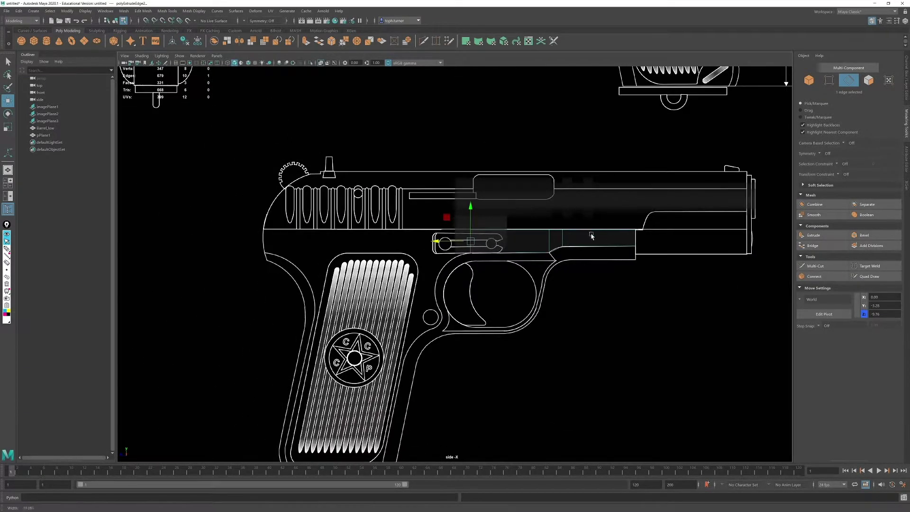
{"action": "scroll", "coordinate": [591, 236], "scroll_direction": "up", "scroll_amount": 5}
{"action": "middle_click_drag", "start_coordinate": [628, 305], "coordinate": [309, 374], "text": "alt"}
{"action": "scroll", "coordinate": [309, 374], "scroll_direction": "up", "scroll_amount": 4}
{"action": "middle_click_drag", "start_coordinate": [441, 431], "coordinate": [601, 366], "text": "alt"}
{"action": "left_click_drag", "start_coordinate": [429, 152], "coordinate": [459, 330]}
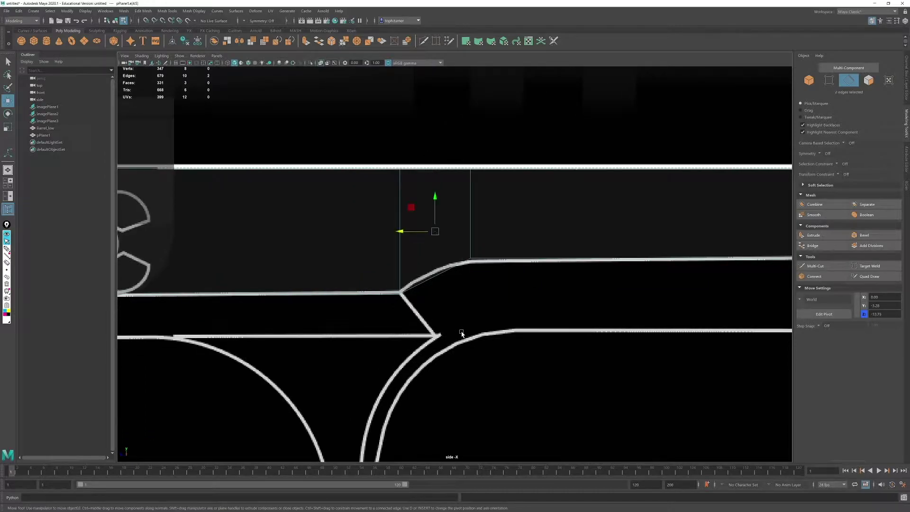
{"action": "left_click", "coordinate": [833, 276]}
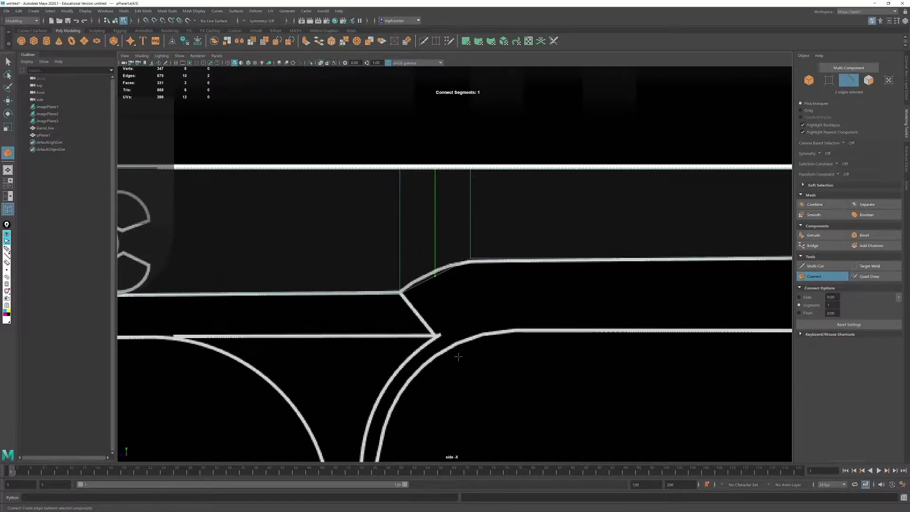
{"action": "key", "text": "w"}
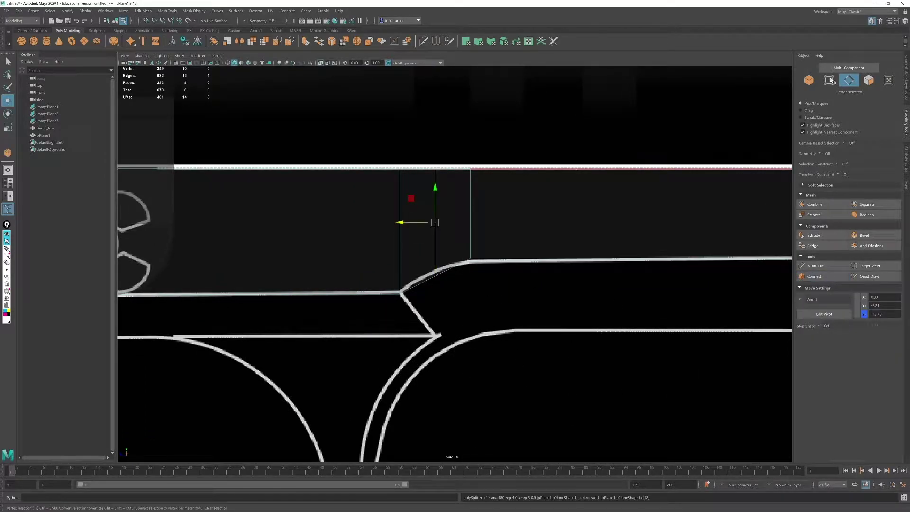
{"action": "left_click_drag", "start_coordinate": [439, 311], "coordinate": [435, 237]}
{"action": "left_click", "coordinate": [436, 277]}
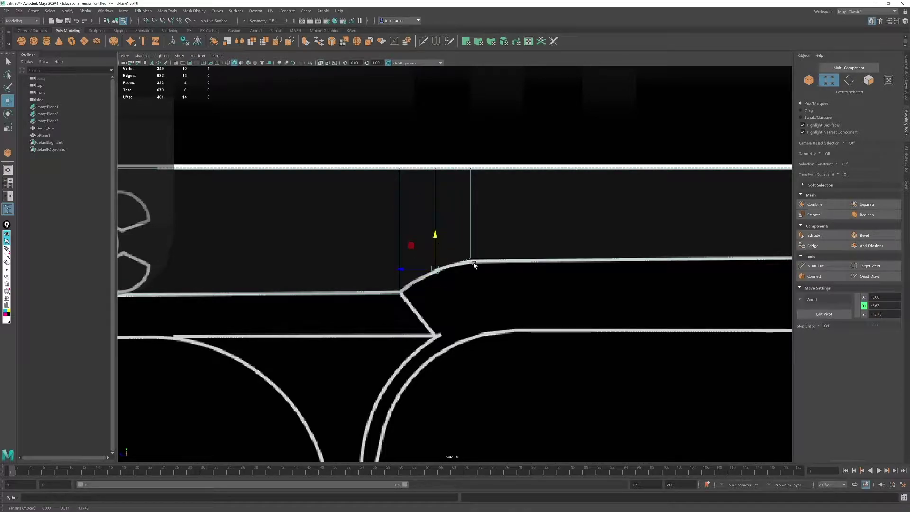
Step: Extrude the rearmost edge backward from the slide-stop lever to the back end of the frame, at about Z -0.02
{"action": "scroll", "coordinate": [423, 291], "scroll_direction": "down", "scroll_amount": 6}
{"action": "middle_click_drag", "start_coordinate": [425, 295], "coordinate": [553, 293], "text": "alt"}
{"action": "scroll", "coordinate": [531, 273], "scroll_direction": "up", "scroll_amount": 2}
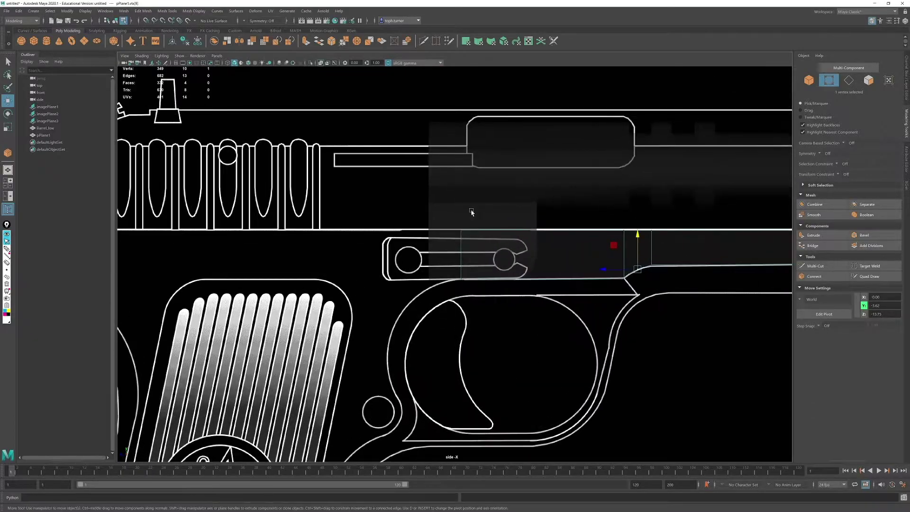
{"action": "left_click_drag", "start_coordinate": [440, 207], "coordinate": [511, 353]}
{"action": "left_click", "coordinate": [851, 81]}
{"action": "left_click_drag", "start_coordinate": [433, 249], "coordinate": [480, 261]}
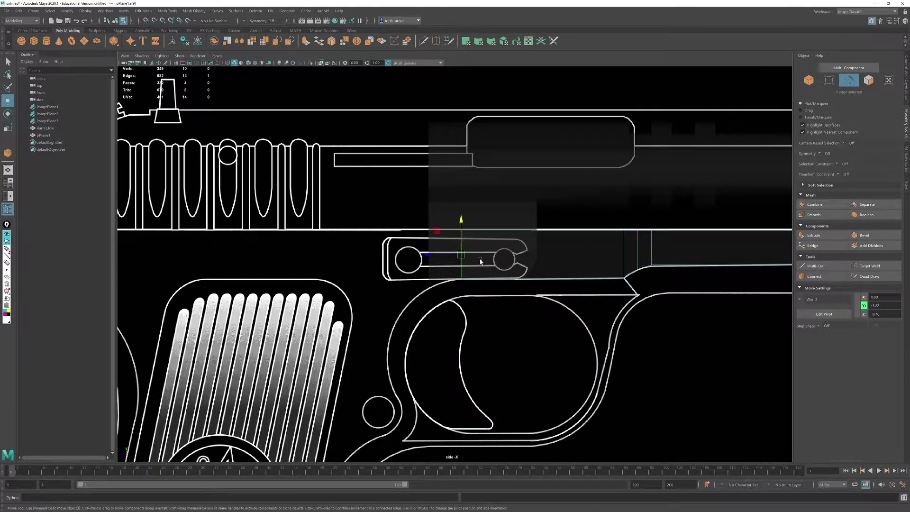
{"action": "scroll", "coordinate": [469, 248], "scroll_direction": "down", "scroll_amount": 5}
{"action": "middle_click_drag", "start_coordinate": [508, 342], "coordinate": [642, 304], "text": "alt"}
{"action": "scroll", "coordinate": [643, 305], "scroll_direction": "up", "scroll_amount": 2}
{"action": "left_click_drag", "start_coordinate": [599, 216], "coordinate": [341, 234], "text": "shift"}
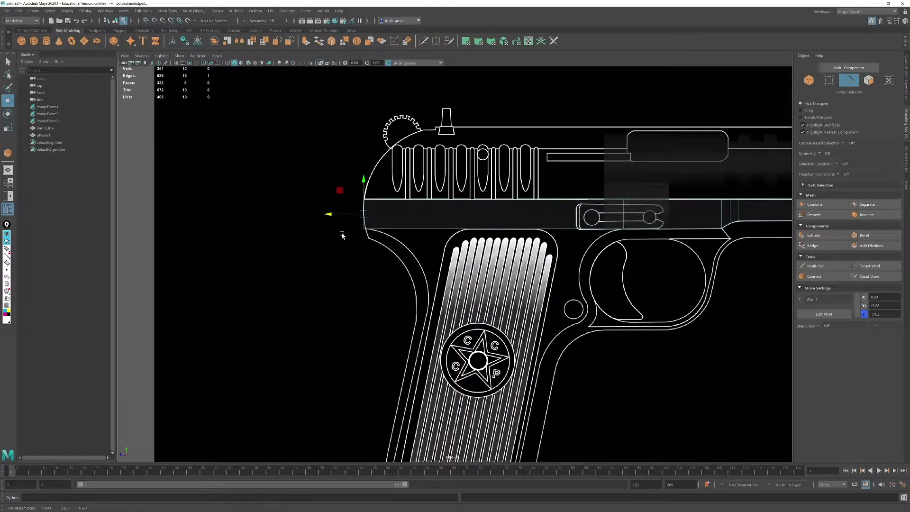
Step: Move the strip's lower rear vertex forward onto the frame's back outline, at about Z -0.10
{"action": "right_click_drag", "start_coordinate": [342, 233], "coordinate": [588, 431], "text": "alt"}
{"action": "middle_click_drag", "start_coordinate": [238, 147], "coordinate": [519, 322], "text": "alt"}
{"action": "right_click_drag", "start_coordinate": [518, 322], "coordinate": [743, 187], "text": "alt"}
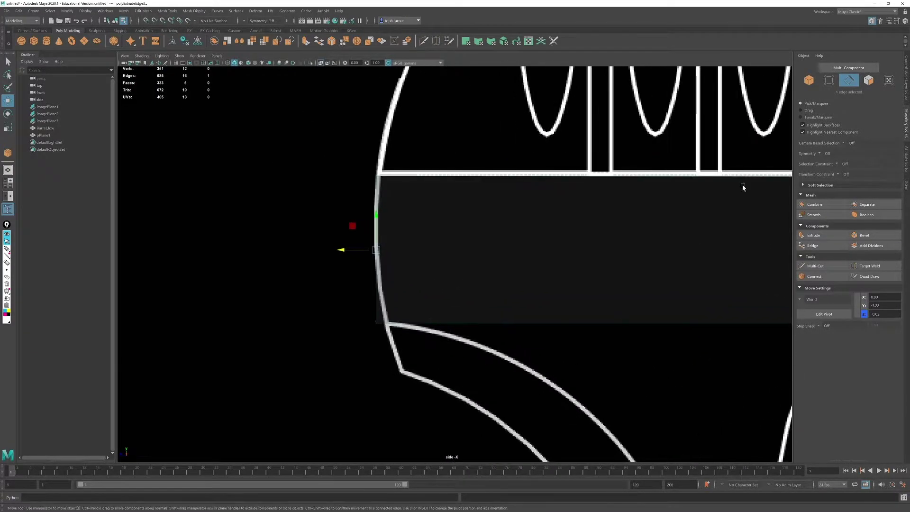
{"action": "left_click", "coordinate": [829, 80]}
{"action": "left_click_drag", "start_coordinate": [326, 307], "coordinate": [398, 361]}
{"action": "left_click_drag", "start_coordinate": [343, 325], "coordinate": [352, 321]}
Step: Extrude the rear section's lower edge down over the upper grip, to about Y -6.45
{"action": "right_click_drag", "start_coordinate": [536, 280], "coordinate": [518, 260], "text": "alt"}
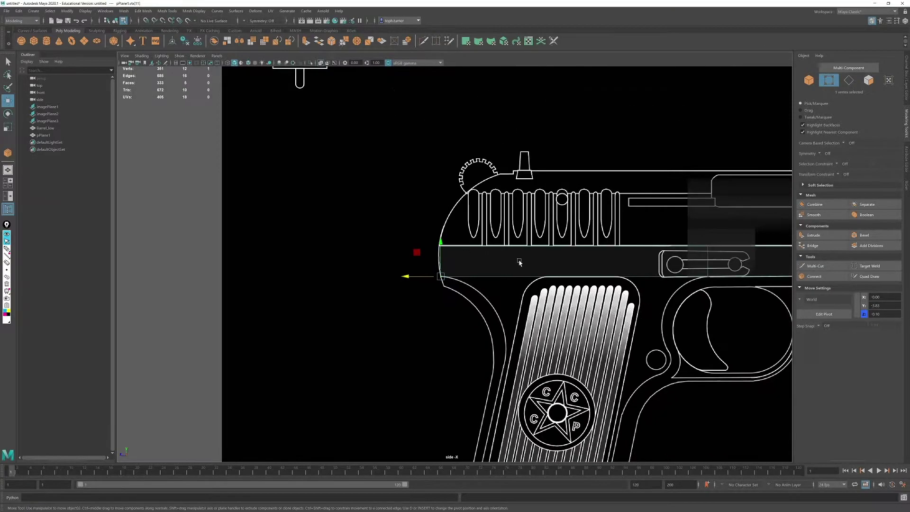
{"action": "middle_click_drag", "start_coordinate": [518, 260], "coordinate": [422, 178], "text": "alt"}
{"action": "right_click_drag", "start_coordinate": [587, 348], "coordinate": [616, 370], "text": "alt"}
{"action": "left_click", "coordinate": [850, 84]}
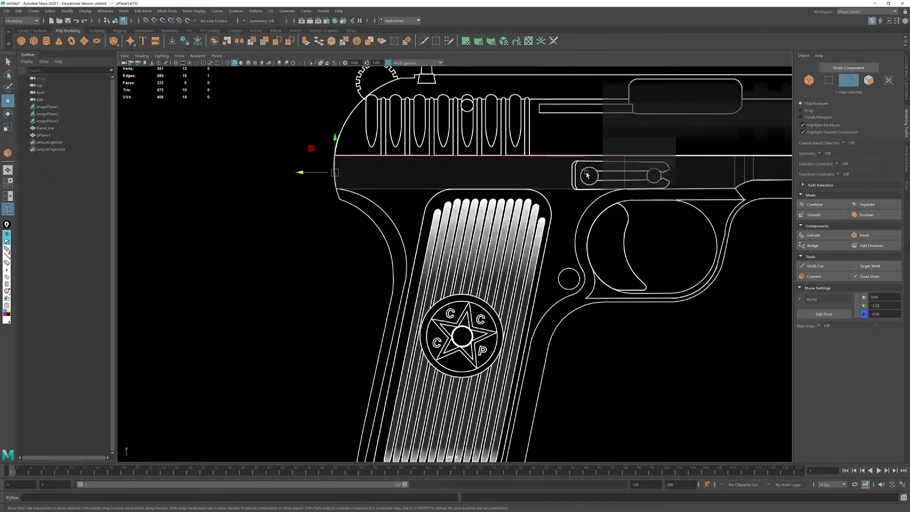
{"action": "left_click", "coordinate": [556, 192]}
{"action": "left_click_drag", "start_coordinate": [480, 156], "coordinate": [469, 236], "text": "shift"}
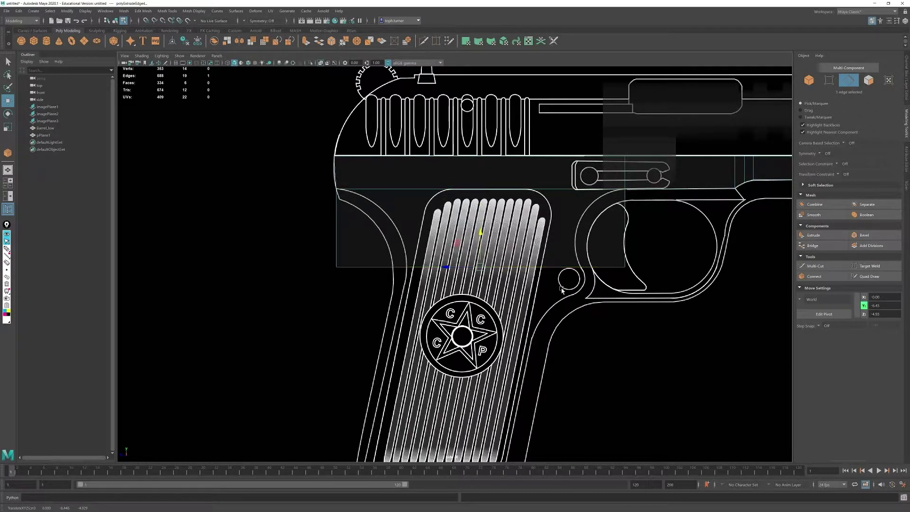
{"action": "right_click_drag", "start_coordinate": [584, 313], "coordinate": [613, 346], "text": "alt"}
{"action": "middle_click_drag", "start_coordinate": [670, 220], "coordinate": [508, 207], "text": "alt"}
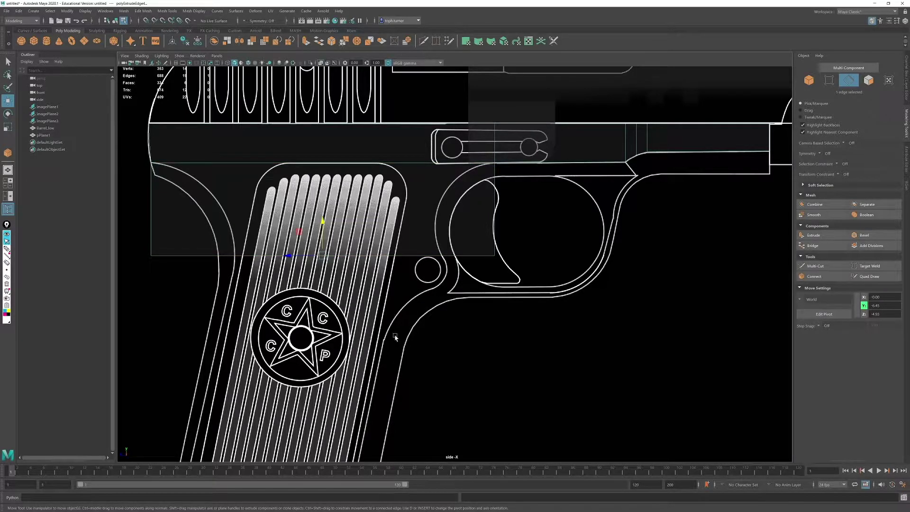
{"action": "right_click_drag", "start_coordinate": [395, 337], "coordinate": [400, 306], "text": "alt"}
{"action": "middle_click_drag", "start_coordinate": [401, 306], "coordinate": [419, 215], "text": "alt"}
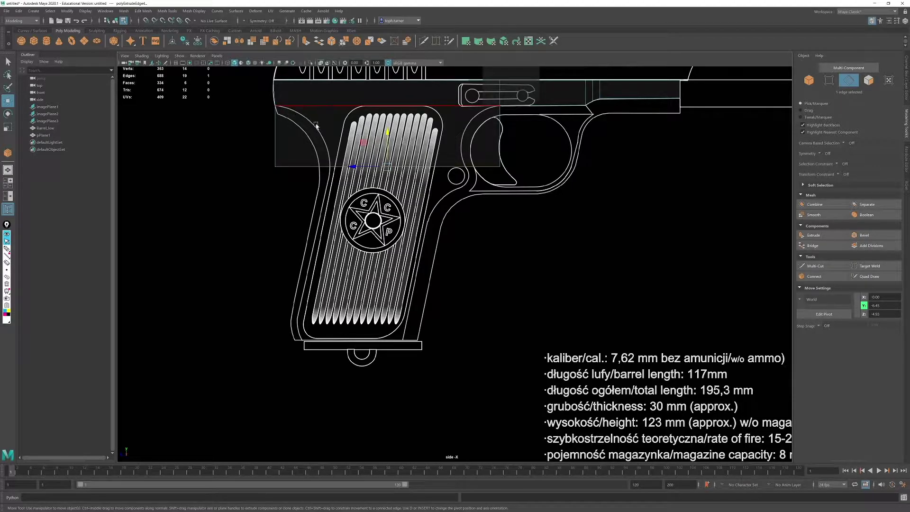
{"action": "right_click_drag", "start_coordinate": [313, 321], "coordinate": [442, 342], "text": "alt"}
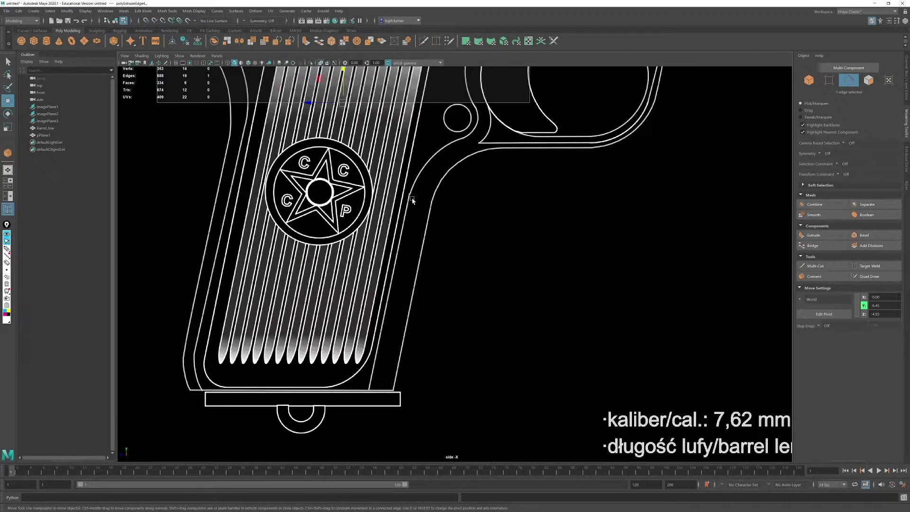
{"action": "right_click_drag", "start_coordinate": [490, 194], "coordinate": [445, 148], "text": "alt"}
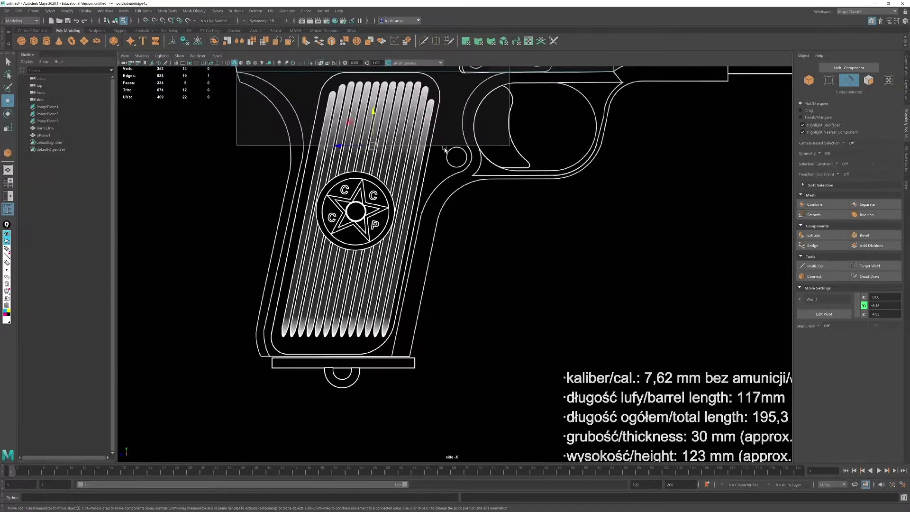
Step: Lower the two bottom vertices of the rear section slightly, to about Y -6.53
{"action": "middle_click_drag", "start_coordinate": [445, 149], "coordinate": [449, 209], "text": "alt"}
{"action": "right_click_drag", "start_coordinate": [274, 194], "coordinate": [297, 208], "text": "alt"}
{"action": "middle_click_drag", "start_coordinate": [297, 208], "coordinate": [319, 286], "text": "alt"}
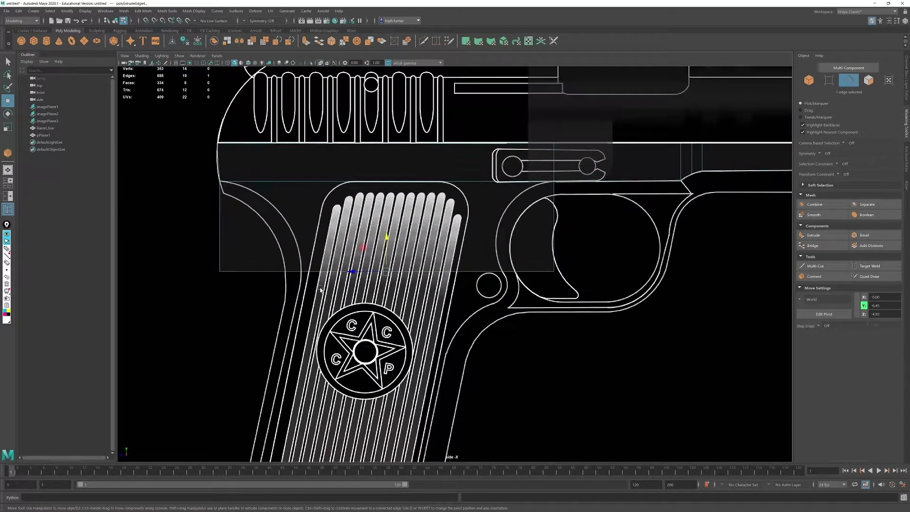
{"action": "left_click", "coordinate": [828, 81]}
{"action": "left_click_drag", "start_coordinate": [212, 245], "coordinate": [583, 286]}
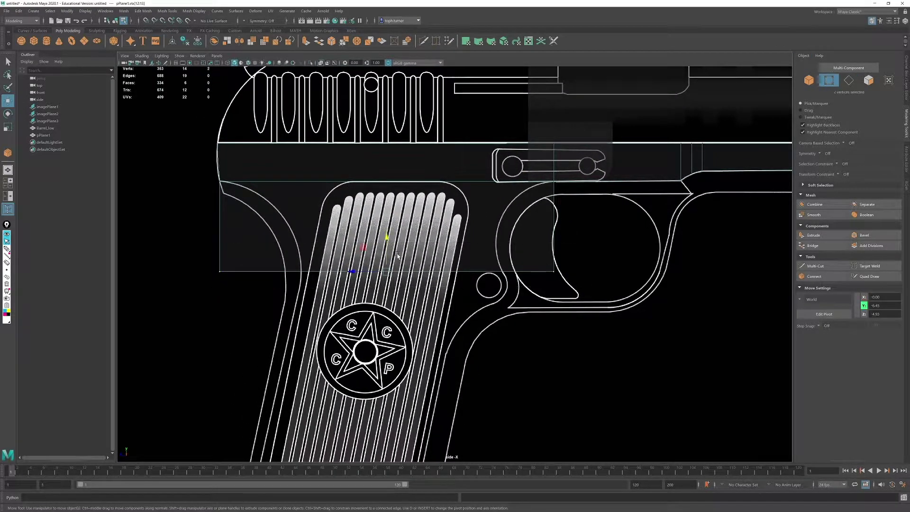
{"action": "mouse_move", "coordinate": [386, 243]}
{"action": "left_mouse_down"}
{"action": "mouse_move", "coordinate": [386, 277]}
{"action": "mouse_move", "coordinate": [393, 247]}
{"action": "left_mouse_up"}
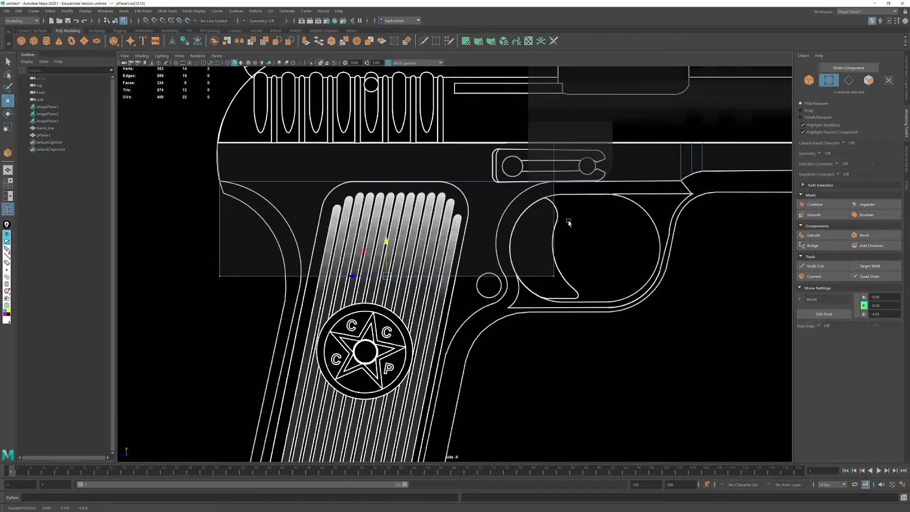
{"action": "scroll", "coordinate": [568, 223], "scroll_direction": "up", "scroll_amount": 4}
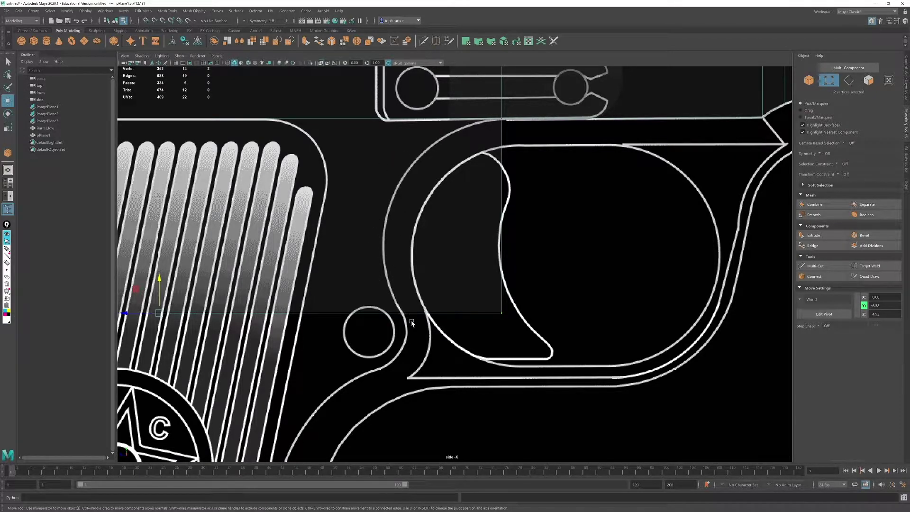
{"action": "scroll", "coordinate": [365, 208], "scroll_direction": "down", "scroll_amount": 5}
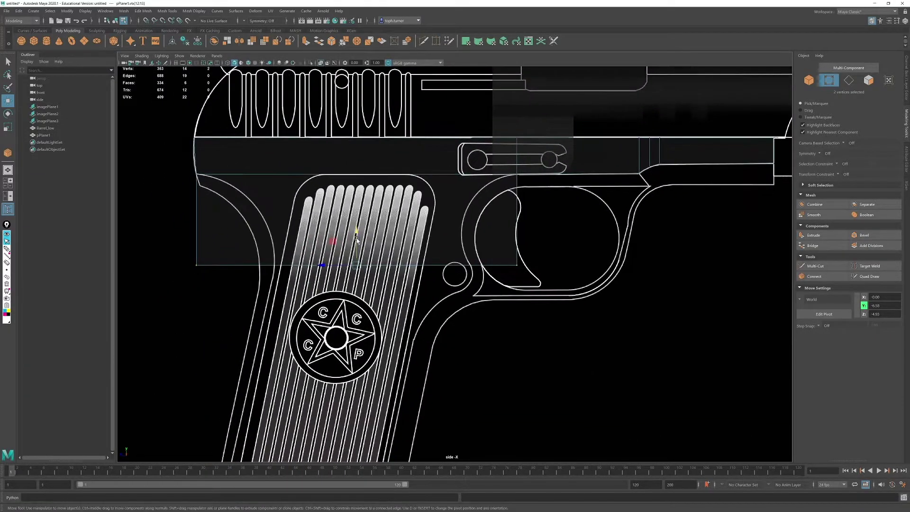
{"action": "left_click_drag", "start_coordinate": [358, 236], "coordinate": [359, 234]}
{"action": "scroll", "coordinate": [385, 213], "scroll_direction": "up", "scroll_amount": 2}
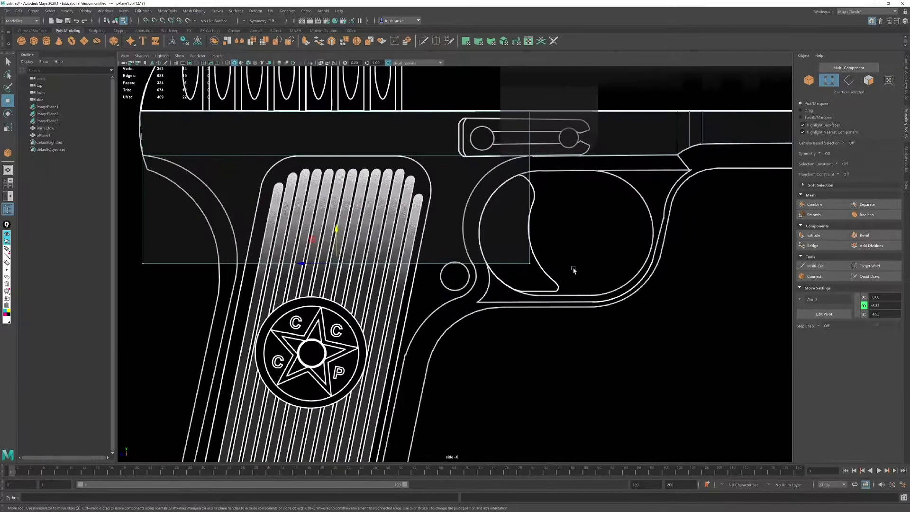
Step: Move the section's lower front vertex back to about Z -8.3 and its lower rear vertex forward onto the grip's inner back curve
{"action": "left_click_drag", "start_coordinate": [514, 244], "coordinate": [553, 285]}
{"action": "left_click_drag", "start_coordinate": [496, 265], "coordinate": [439, 262]}
{"action": "middle_click_drag", "start_coordinate": [155, 228], "coordinate": [266, 229], "text": "alt"}
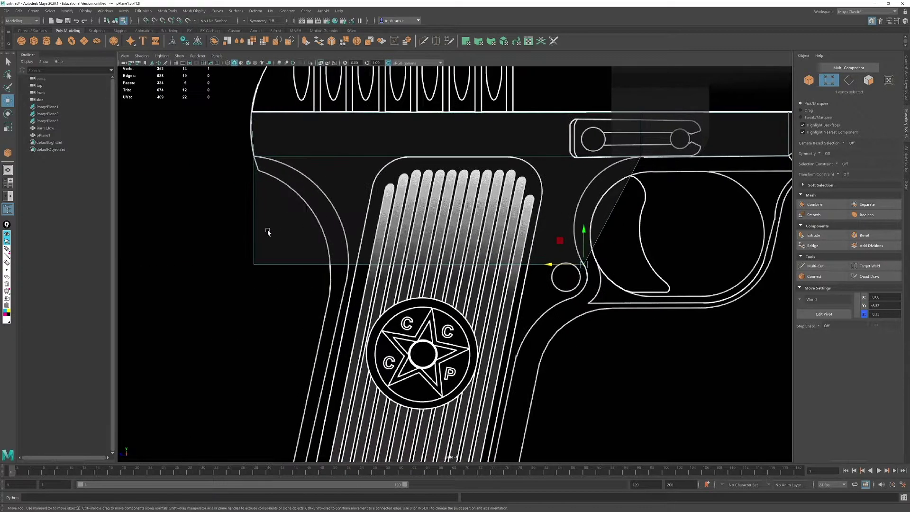
{"action": "left_click_drag", "start_coordinate": [205, 233], "coordinate": [315, 270]}
Step: Extrude the section's lower edge down to the base of the grip, at about Y -13.9
{"action": "left_click", "coordinate": [848, 80]}
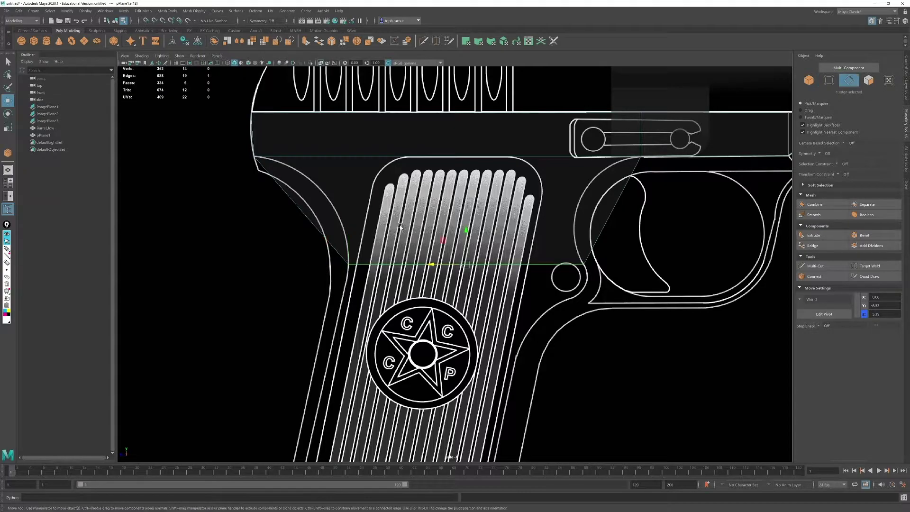
{"action": "middle_click_drag", "start_coordinate": [458, 216], "coordinate": [453, 125], "text": "alt"}
{"action": "scroll", "coordinate": [479, 157], "scroll_direction": "down", "scroll_amount": 3}
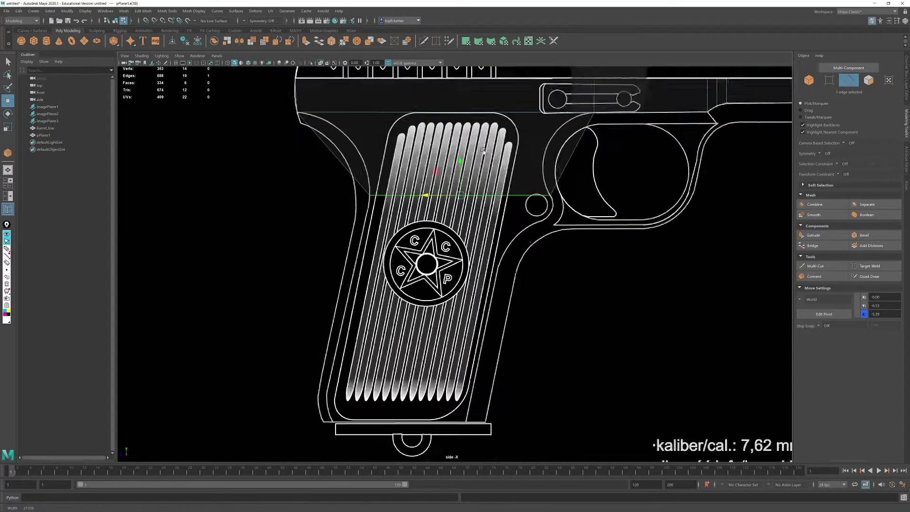
{"action": "left_click_drag", "start_coordinate": [469, 182], "coordinate": [447, 363], "text": "shift"}
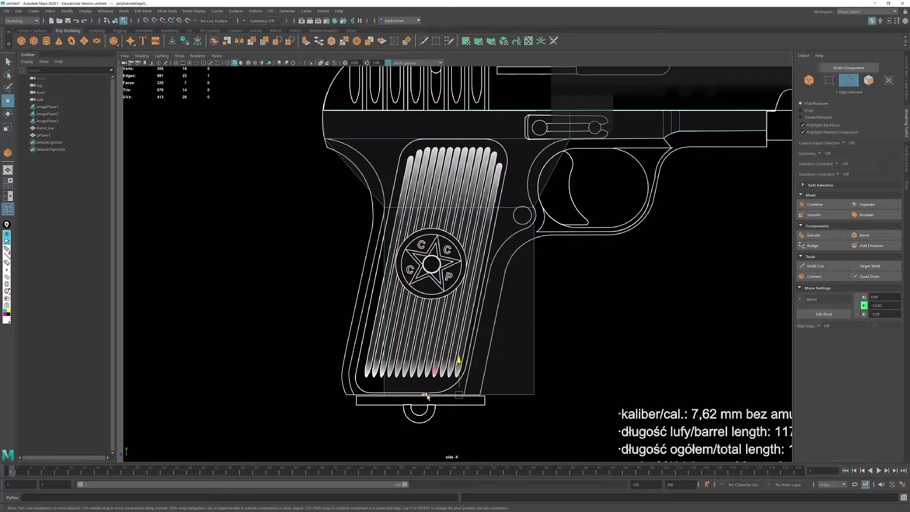
Step: Slide the grip's bottom edge rearward to about Z -4.22 so its rear corner meets the blueprint's lower back corner
{"action": "left_click_drag", "start_coordinate": [427, 395], "coordinate": [396, 408]}
{"action": "scroll", "coordinate": [341, 374], "scroll_direction": "up", "scroll_amount": 4}
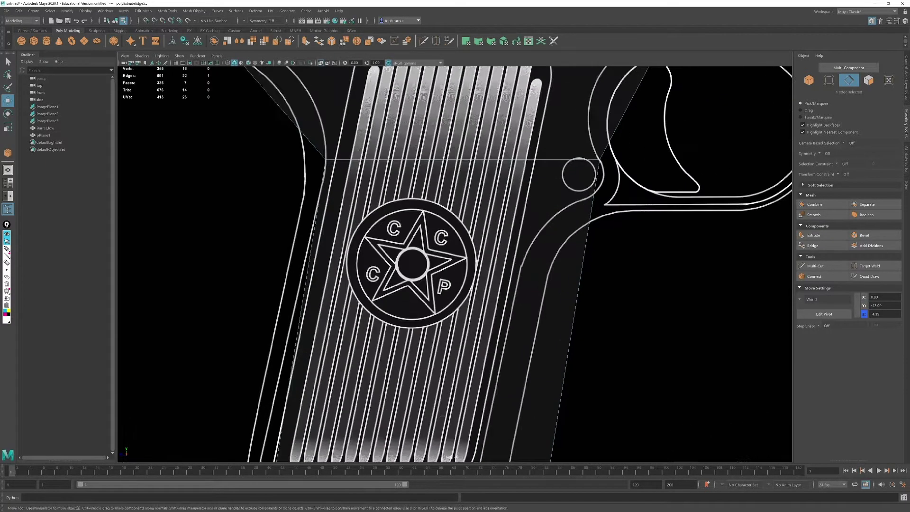
{"action": "middle_click_drag", "start_coordinate": [281, 325], "coordinate": [437, 118], "text": "alt"}
{"action": "scroll", "coordinate": [443, 228], "scroll_direction": "up", "scroll_amount": 3}
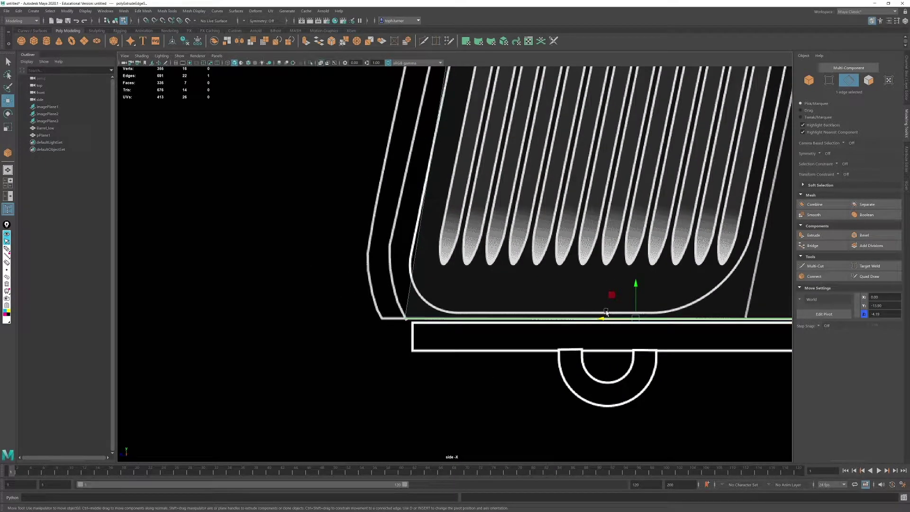
{"action": "left_click_drag", "start_coordinate": [604, 320], "coordinate": [606, 321]}
Step: Move the grip's bottom front vertex rearward onto the blueprint's inner front line, at about Z -5.6
{"action": "middle_click_drag", "start_coordinate": [636, 302], "coordinate": [365, 294], "text": "alt"}
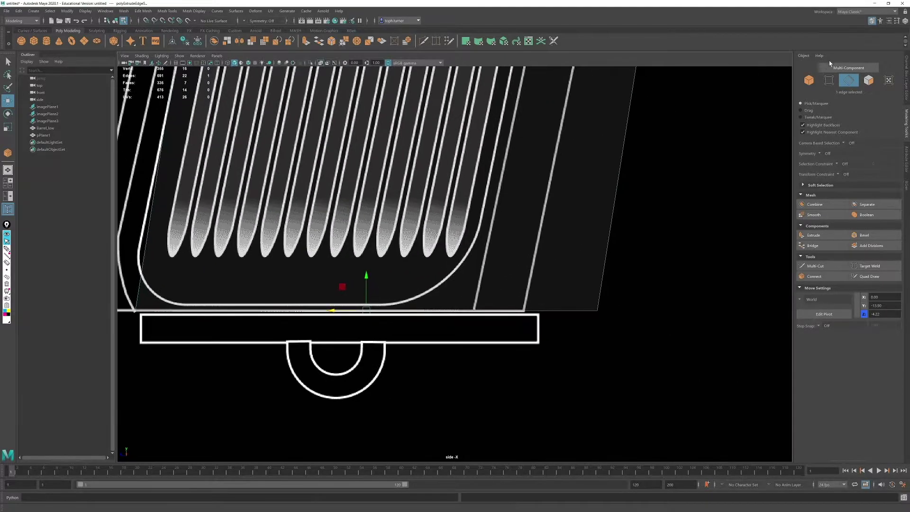
{"action": "left_click", "coordinate": [833, 82]}
{"action": "left_click_drag", "start_coordinate": [569, 282], "coordinate": [691, 380]}
{"action": "left_click_drag", "start_coordinate": [567, 311], "coordinate": [447, 320]}
{"action": "scroll", "coordinate": [512, 204], "scroll_direction": "down", "scroll_amount": 6}
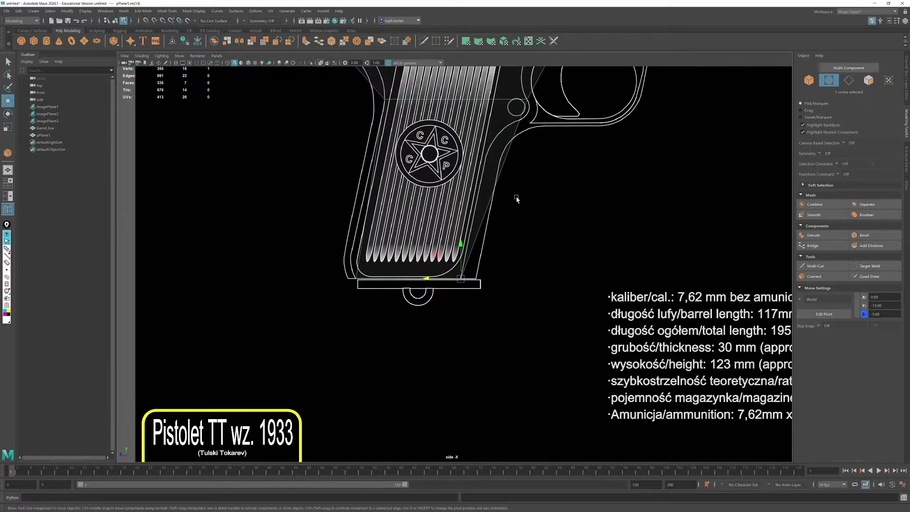
{"action": "middle_click_drag", "start_coordinate": [515, 196], "coordinate": [504, 267], "text": "alt"}
{"action": "scroll", "coordinate": [504, 266], "scroll_direction": "up", "scroll_amount": 3}
{"action": "middle_click_drag", "start_coordinate": [522, 221], "coordinate": [527, 246], "text": "alt"}
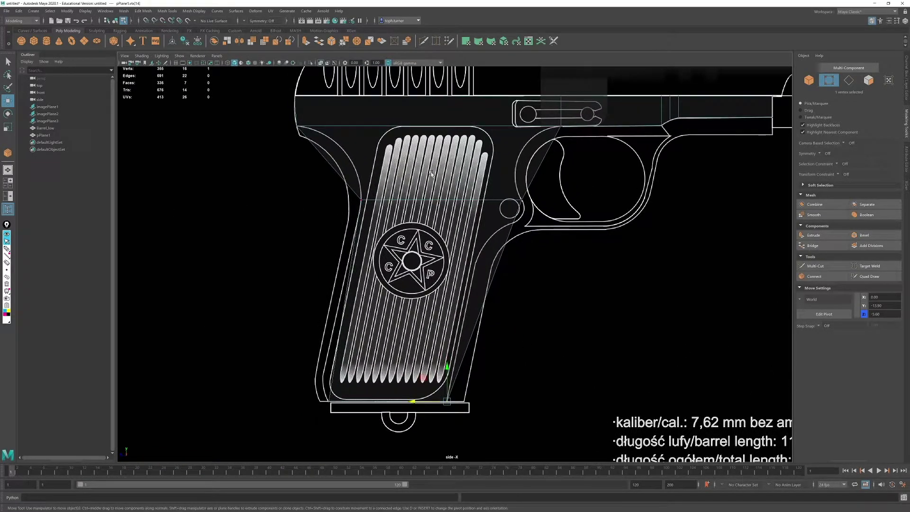
Step: Connect the slanted front and rear edges of the section above the grip medallion with three segments
{"action": "middle_click_drag", "start_coordinate": [431, 174], "coordinate": [403, 262], "text": "alt"}
{"action": "scroll", "coordinate": [473, 223], "scroll_direction": "up", "scroll_amount": 2}
{"action": "left_click", "coordinate": [847, 81]}
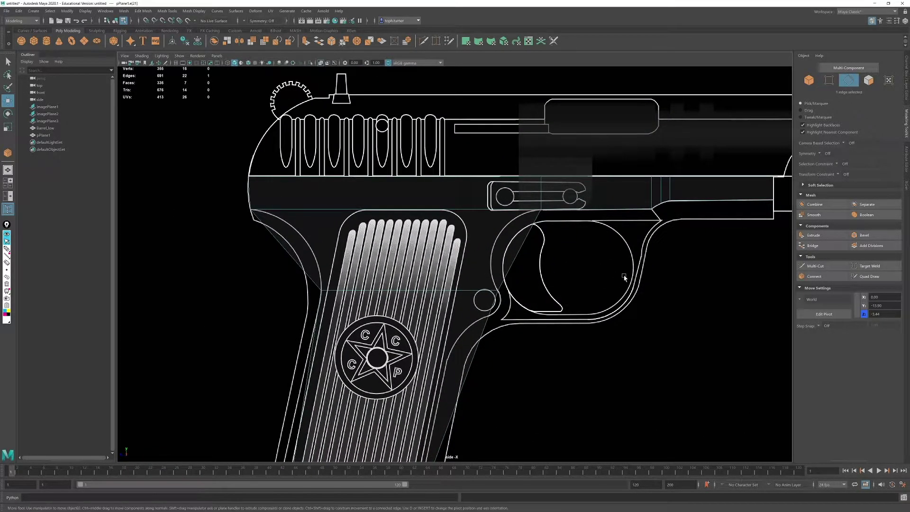
{"action": "left_click_drag", "start_coordinate": [577, 245], "coordinate": [230, 255]}
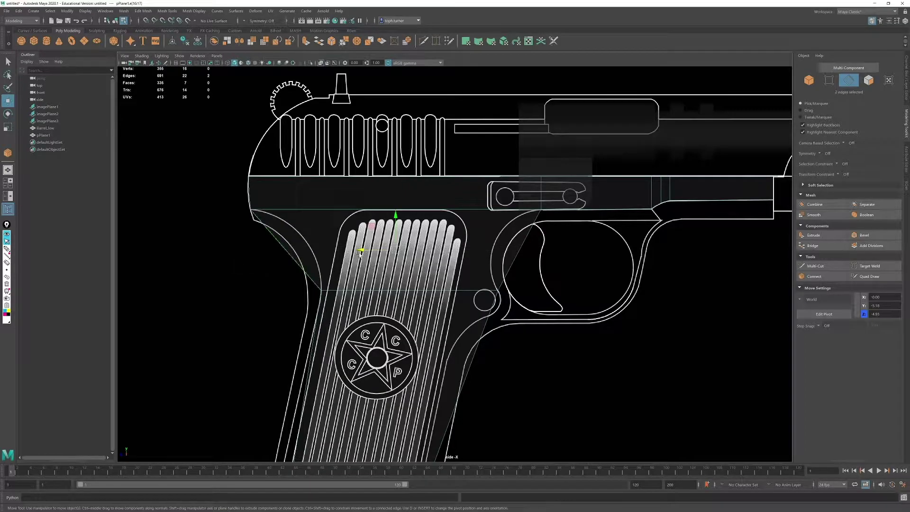
{"action": "left_click", "coordinate": [815, 276]}
{"action": "middle_click_drag", "start_coordinate": [564, 274], "coordinate": [565, 274]}
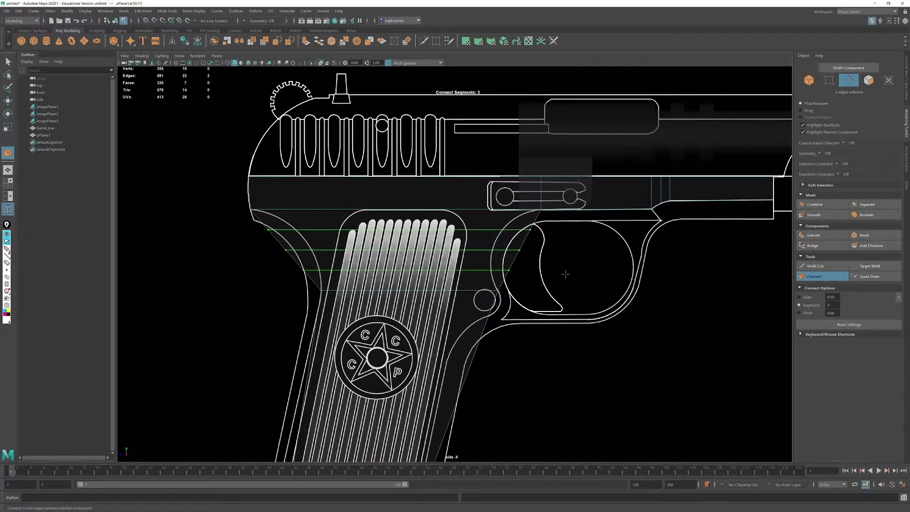
{"action": "key", "text": "w"}
{"action": "left_click", "coordinate": [614, 353]}
{"action": "scroll", "coordinate": [514, 288], "scroll_direction": "up", "scroll_amount": 2}
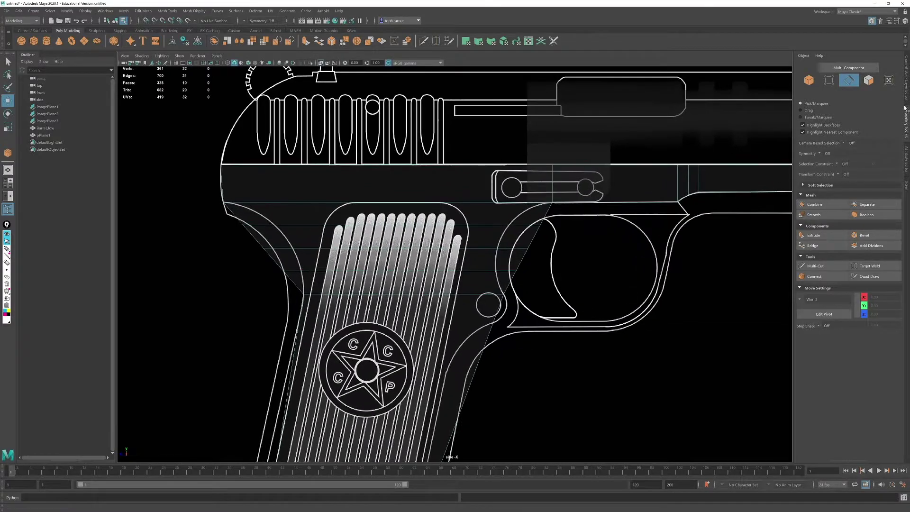
Step: Move the three new front vertices rearward onto the blueprint curve behind the trigger guard
{"action": "left_click", "coordinate": [828, 80]}
{"action": "scroll", "coordinate": [642, 337], "scroll_direction": "up", "scroll_amount": 3}
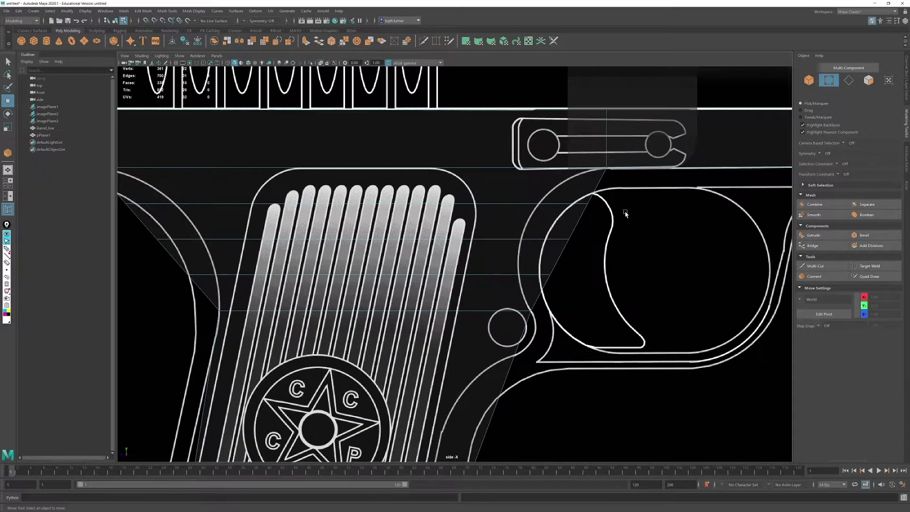
{"action": "left_click", "coordinate": [580, 205]}
{"action": "left_click_drag", "start_coordinate": [552, 203], "coordinate": [503, 204]}
{"action": "left_click_drag", "start_coordinate": [570, 249], "coordinate": [493, 246]}
{"action": "left_click_drag", "start_coordinate": [571, 267], "coordinate": [490, 279]}
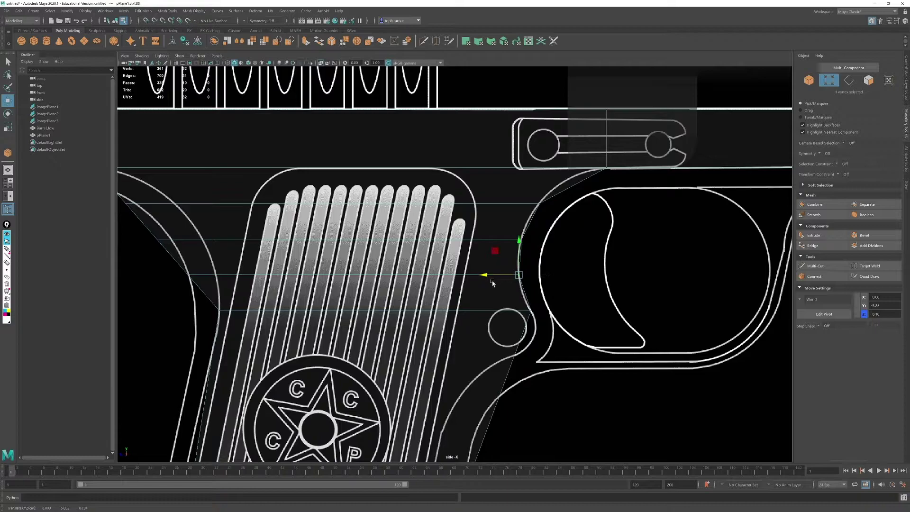
Step: Move the new rear vertices forward onto the blueprint's inner back curve of the grip
{"action": "middle_click_drag", "start_coordinate": [521, 261], "coordinate": [722, 251], "text": "alt"}
{"action": "left_click_drag", "start_coordinate": [342, 185], "coordinate": [393, 269]}
{"action": "middle_click_drag", "start_coordinate": [684, 218], "coordinate": [475, 265], "text": "alt"}
{"action": "scroll", "coordinate": [538, 243], "scroll_direction": "down", "scroll_amount": 2}
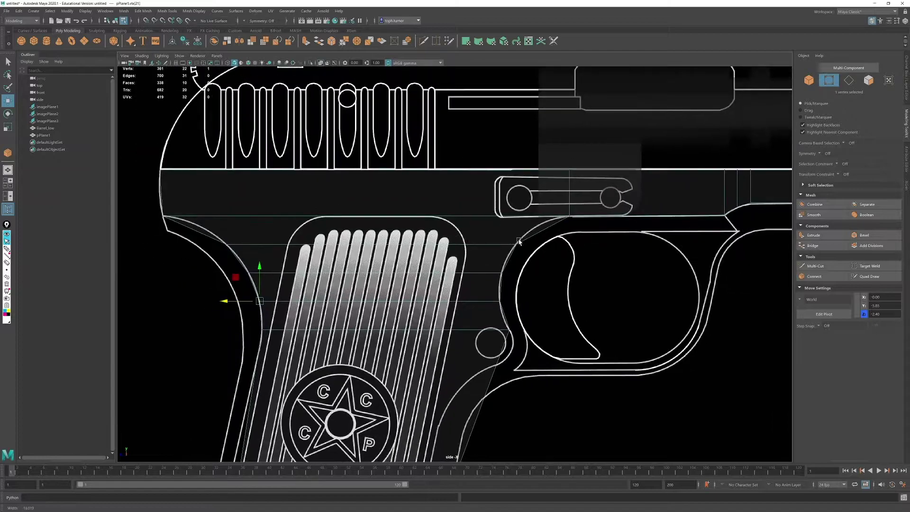
{"action": "scroll", "coordinate": [217, 232], "scroll_direction": "up", "scroll_amount": 2}
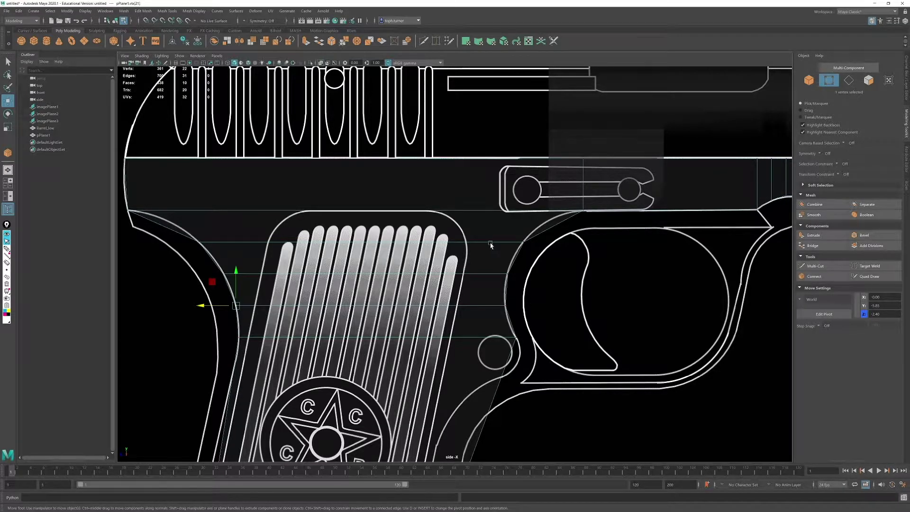
Step: Connect the topmost front and rear edges of the curved grip section with one segment
{"action": "right_click_drag", "start_coordinate": [585, 232], "coordinate": [584, 202]}
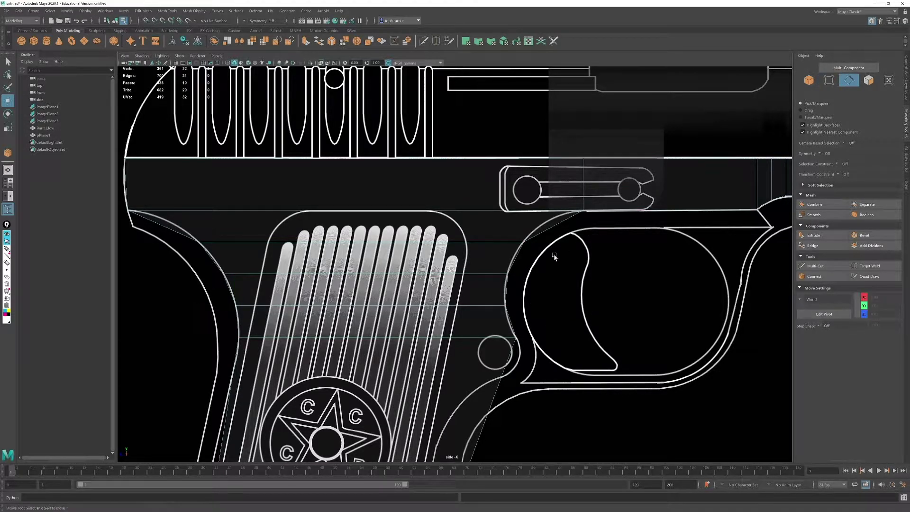
{"action": "left_click", "coordinate": [560, 224]}
{"action": "left_click", "coordinate": [164, 229], "text": "shift"}
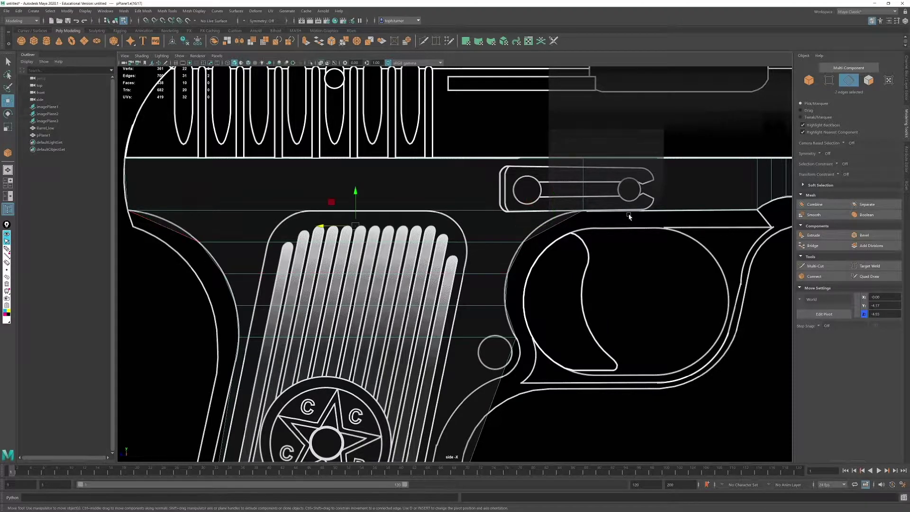
{"action": "left_click", "coordinate": [814, 277]}
{"action": "middle_click_drag", "start_coordinate": [515, 302], "coordinate": [503, 302]}
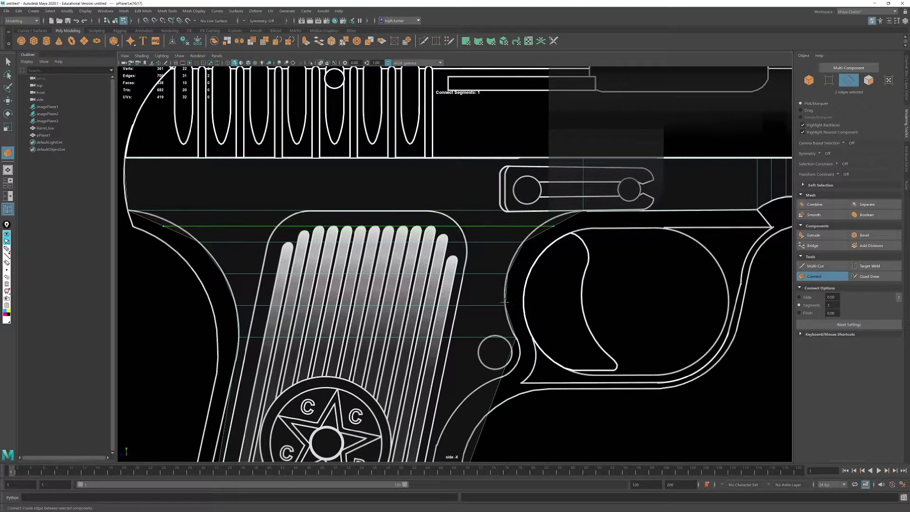
{"action": "key", "text": "w"}
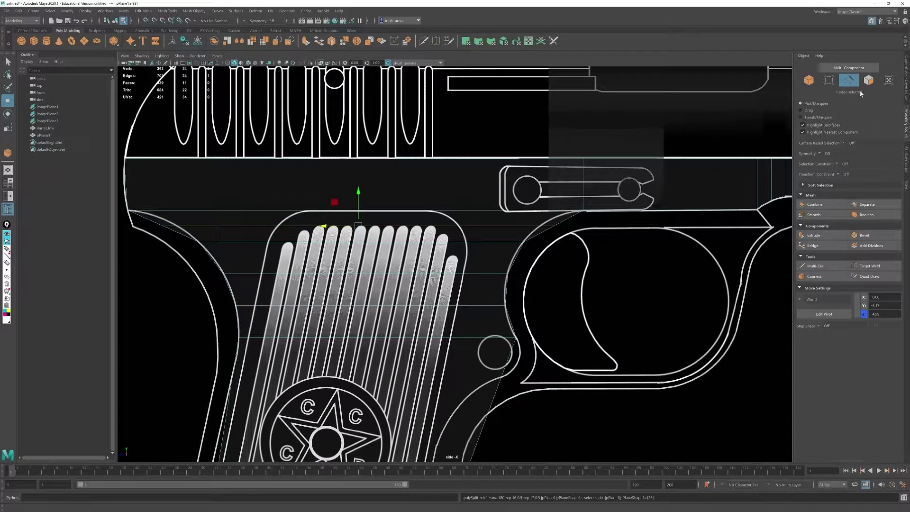
Step: Move the new segment's front vertex rearward onto the trigger-guard curve and its rear vertex forward to about Z -1.13
{"action": "left_click", "coordinate": [829, 80]}
{"action": "left_click_drag", "start_coordinate": [562, 221], "coordinate": [544, 231]}
{"action": "right_click_drag", "start_coordinate": [545, 232], "coordinate": [601, 288], "text": "alt"}
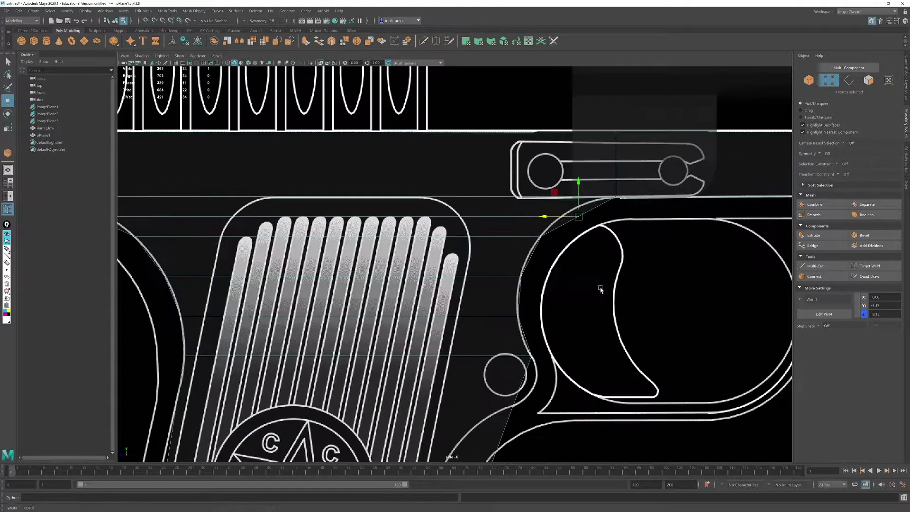
{"action": "left_click_drag", "start_coordinate": [551, 217], "coordinate": [535, 216]}
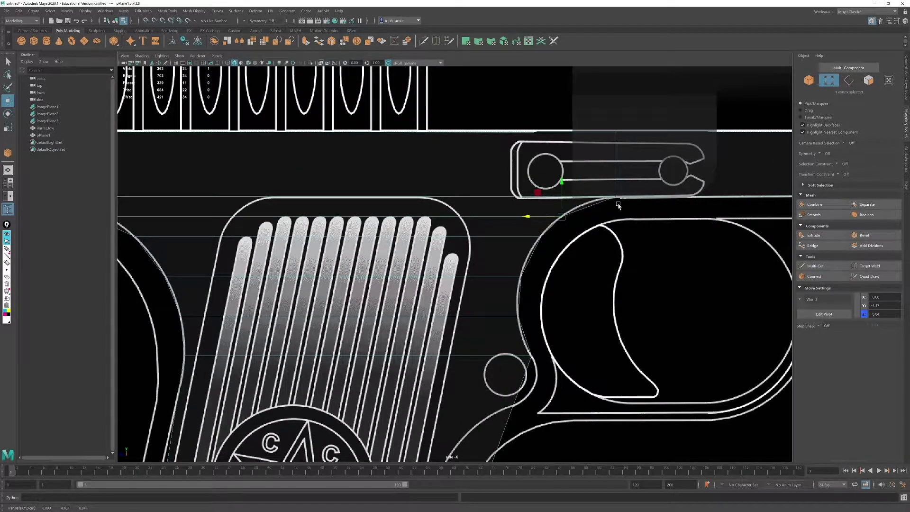
{"action": "middle_click_drag", "start_coordinate": [275, 259], "coordinate": [499, 259], "text": "alt"}
{"action": "left_click_drag", "start_coordinate": [316, 210], "coordinate": [340, 229]}
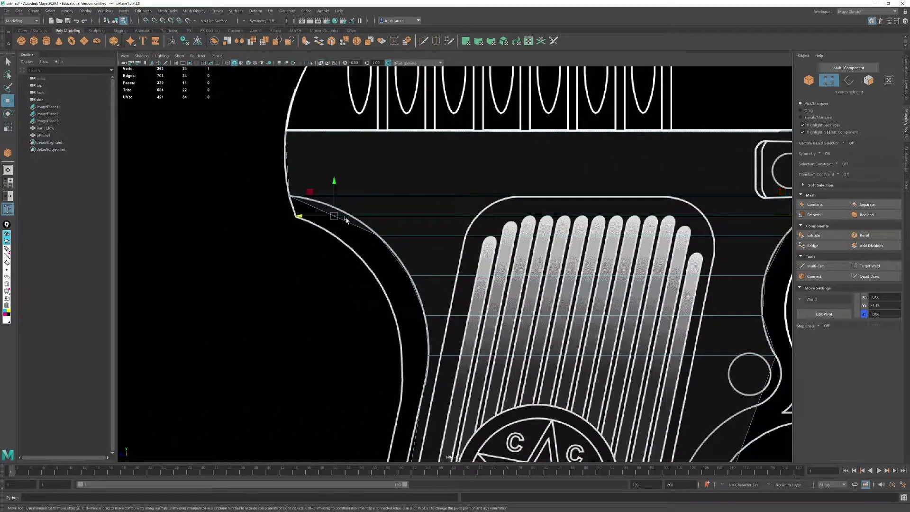
{"action": "middle_click_drag", "start_coordinate": [302, 217], "coordinate": [315, 216]}
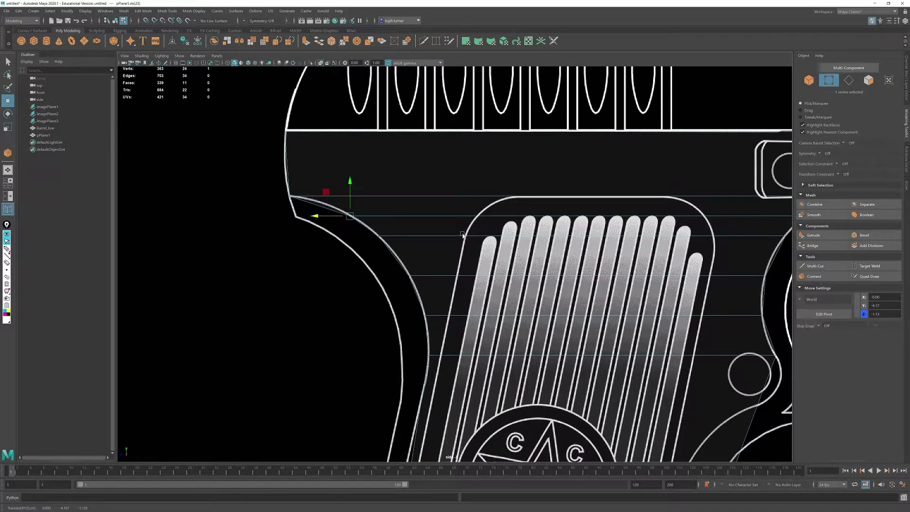
Step: Raise the new segment's end vertices to about Y -4.08 and realign both horizontally with the front and rear blueprint curves
{"action": "right_click_drag", "start_coordinate": [329, 189], "coordinate": [344, 187], "text": "alt"}
{"action": "middle_click_drag", "start_coordinate": [664, 198], "coordinate": [415, 224], "text": "alt"}
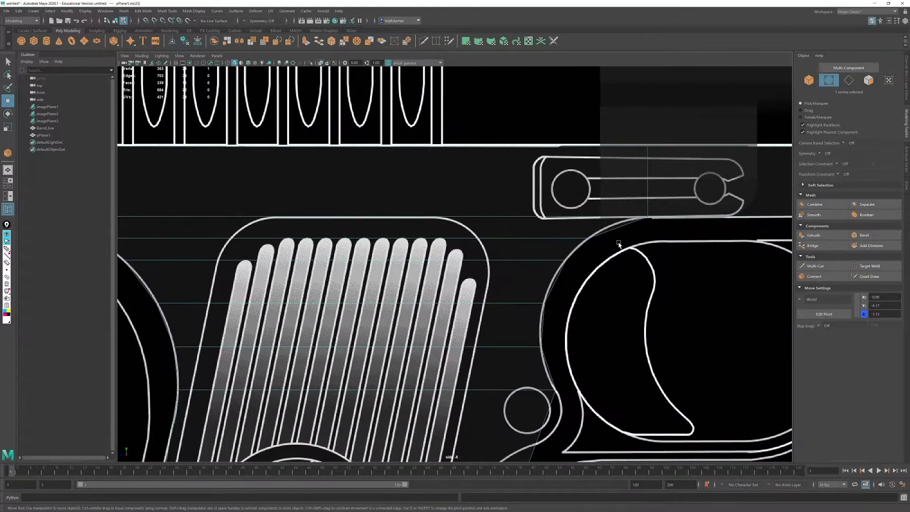
{"action": "left_click_drag", "start_coordinate": [585, 243], "coordinate": [585, 242], "text": "shift"}
{"action": "left_click_drag", "start_coordinate": [343, 208], "coordinate": [340, 202]}
{"action": "left_click_drag", "start_coordinate": [582, 229], "coordinate": [562, 233]}
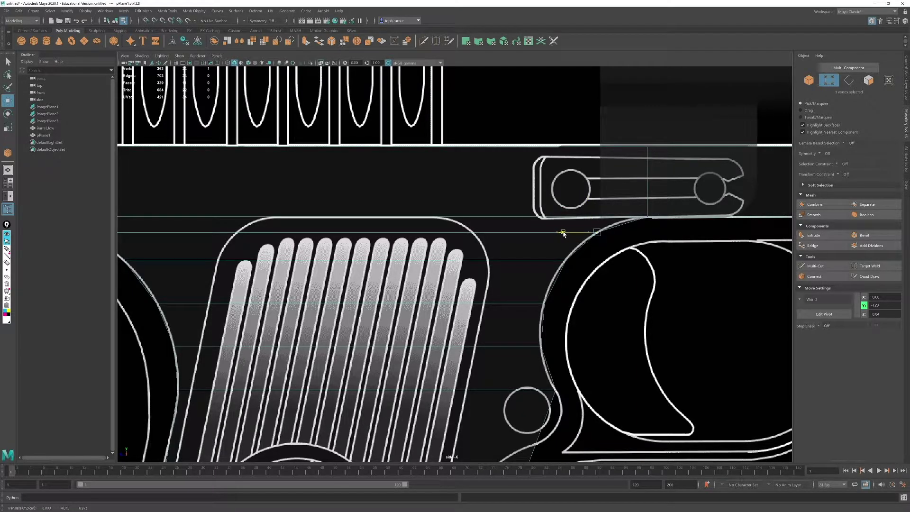
{"action": "middle_click_drag", "start_coordinate": [304, 257], "coordinate": [643, 259], "text": "alt"}
{"action": "left_click_drag", "start_coordinate": [419, 227], "coordinate": [455, 241]}
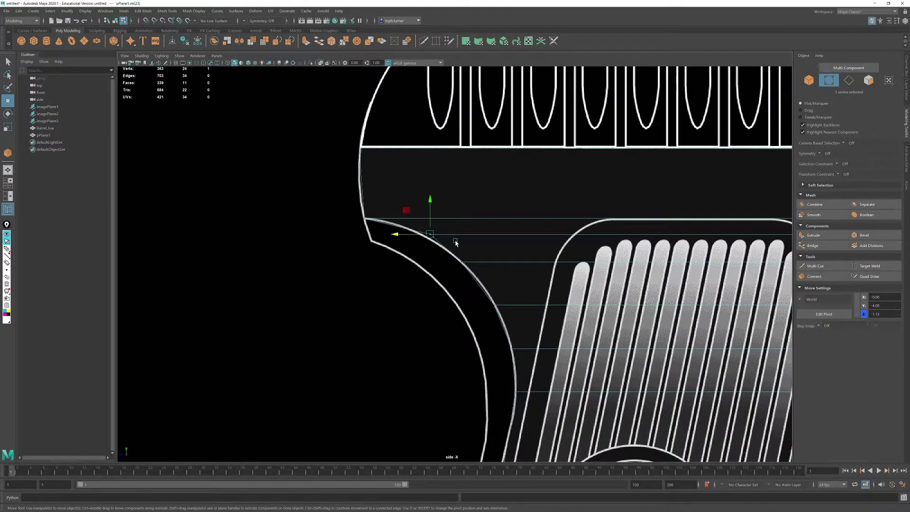
{"action": "left_click_drag", "start_coordinate": [400, 237], "coordinate": [388, 241]}
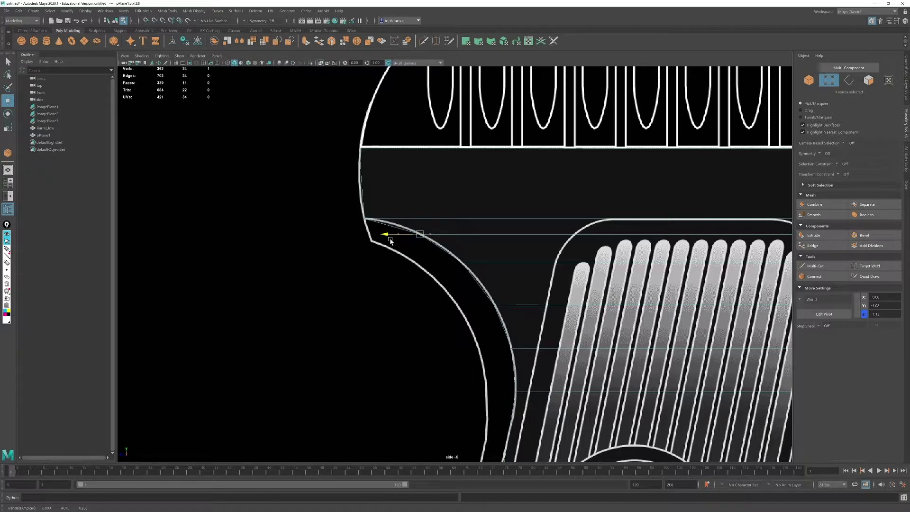
Step: Connect the front and rear edges of the tall lower grip section with four segments
{"action": "scroll", "coordinate": [510, 257], "scroll_direction": "down", "scroll_amount": 5}
{"action": "middle_click_drag", "start_coordinate": [509, 258], "coordinate": [480, 180], "text": "alt"}
{"action": "scroll", "coordinate": [579, 333], "scroll_direction": "up", "scroll_amount": 2}
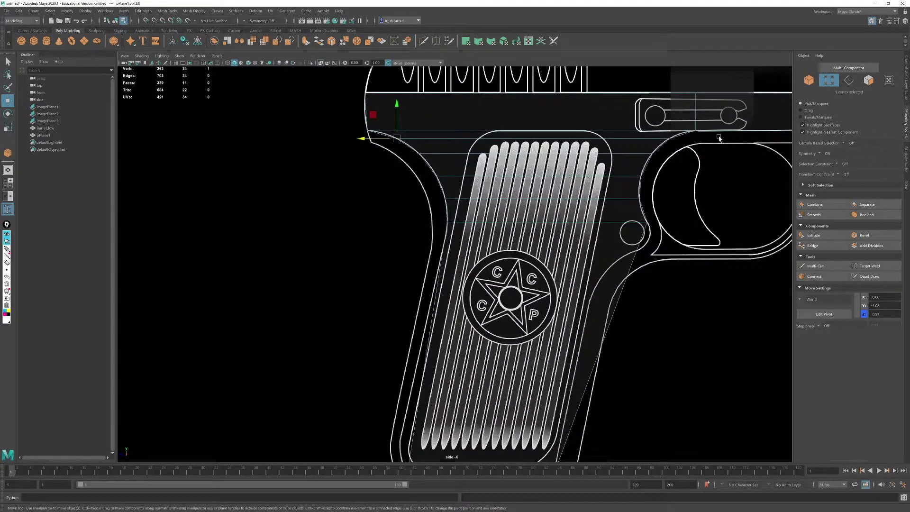
{"action": "scroll", "coordinate": [643, 256], "scroll_direction": "up", "scroll_amount": 2}
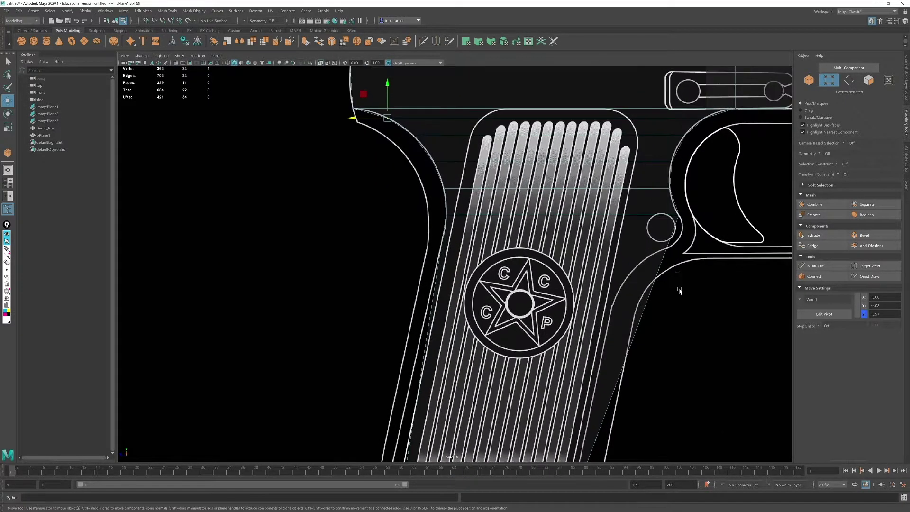
{"action": "middle_click_drag", "start_coordinate": [678, 289], "coordinate": [630, 252], "text": "alt"}
{"action": "scroll", "coordinate": [629, 234], "scroll_direction": "up", "scroll_amount": 1}
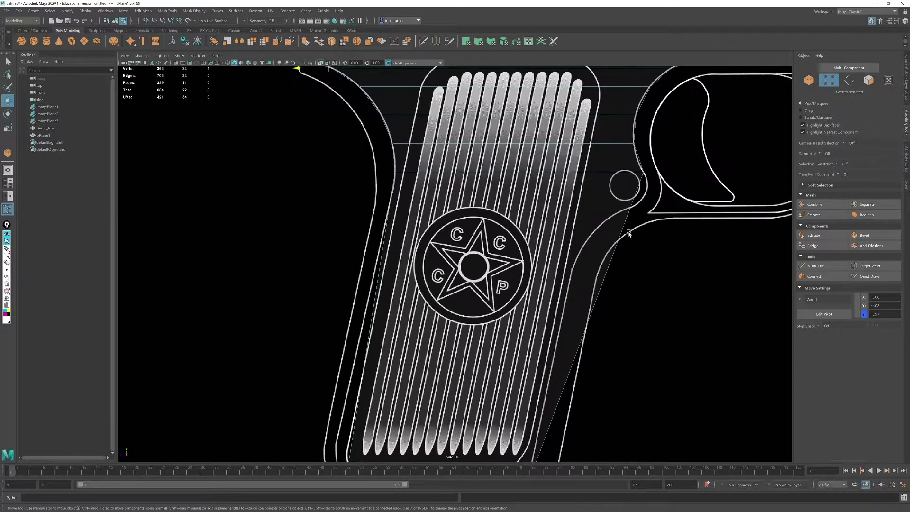
{"action": "middle_click_drag", "start_coordinate": [611, 182], "coordinate": [492, 242], "text": "alt"}
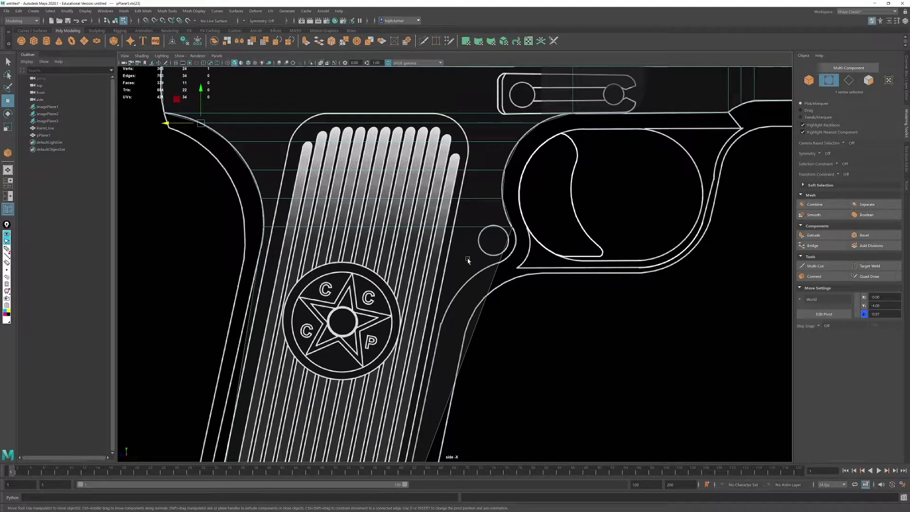
{"action": "right_click_drag", "start_coordinate": [485, 266], "coordinate": [469, 282], "text": "alt"}
{"action": "middle_click_drag", "start_coordinate": [468, 282], "coordinate": [484, 210], "text": "alt"}
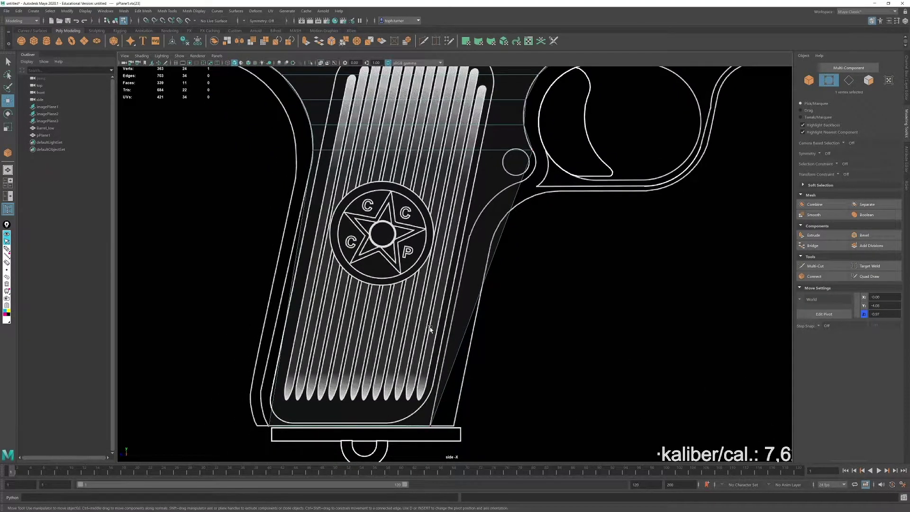
{"action": "middle_click_drag", "start_coordinate": [430, 328], "coordinate": [425, 337], "text": "alt"}
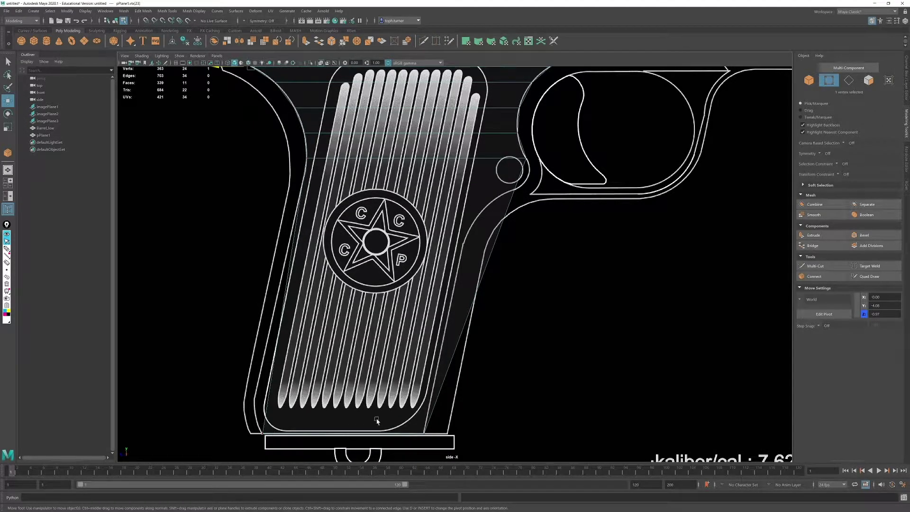
{"action": "left_click", "coordinate": [849, 80]}
{"action": "left_click_drag", "start_coordinate": [576, 299], "coordinate": [146, 291]}
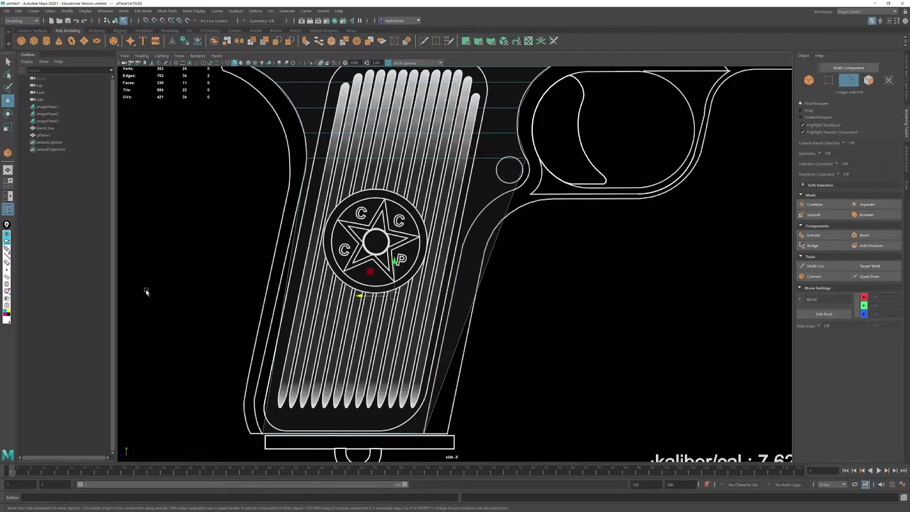
{"action": "left_click", "coordinate": [814, 276]}
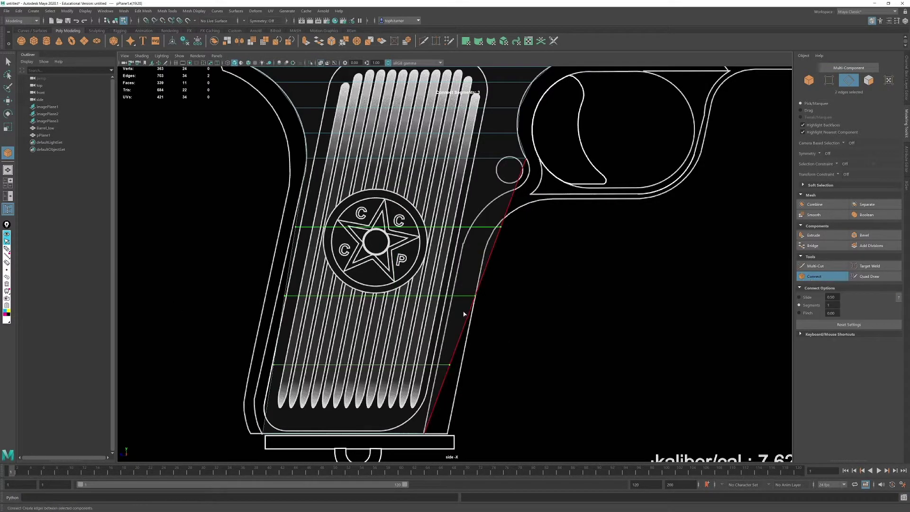
{"action": "middle_click_drag", "start_coordinate": [469, 311], "coordinate": [468, 312]}
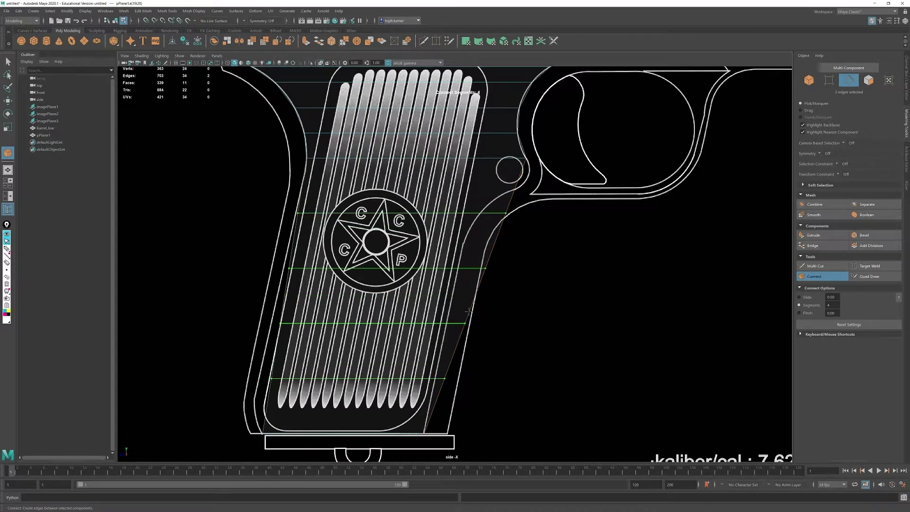
{"action": "key", "text": "w"}
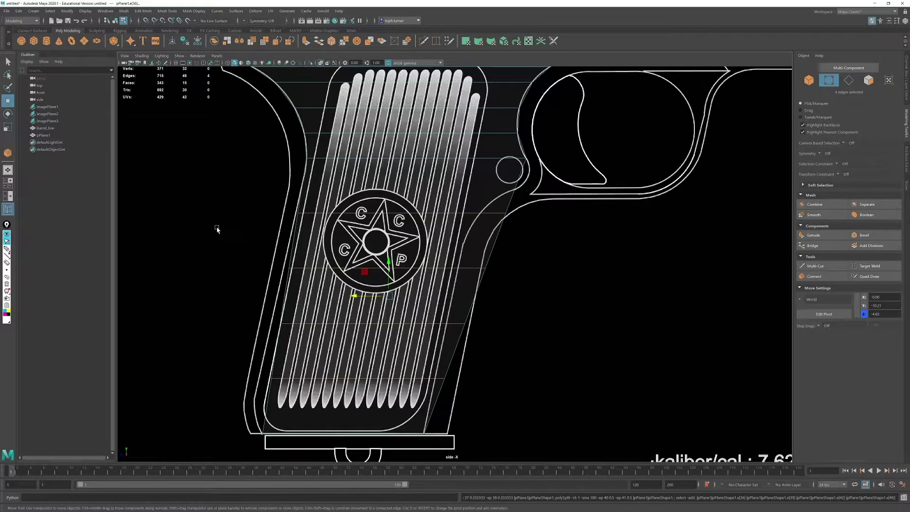
Step: Align the rear vertices of the four new grip segments horizontally with the blueprint's inner back curve
{"action": "middle_click_drag", "start_coordinate": [216, 229], "coordinate": [218, 248], "text": "alt"}
{"action": "right_click_drag", "start_coordinate": [218, 249], "coordinate": [317, 248], "text": "alt"}
{"action": "middle_click_drag", "start_coordinate": [242, 232], "coordinate": [304, 267], "text": "alt"}
{"action": "left_click_drag", "start_coordinate": [263, 241], "coordinate": [302, 263]}
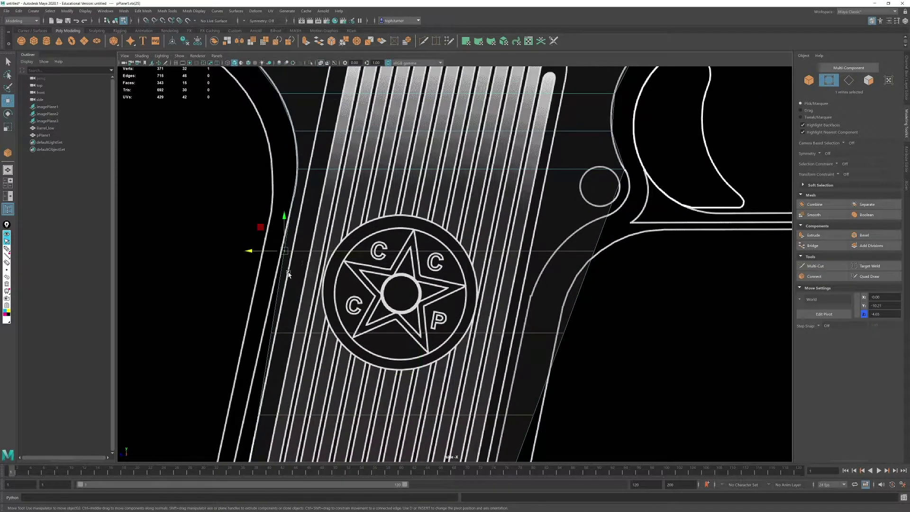
{"action": "middle_click_drag", "start_coordinate": [275, 282], "coordinate": [334, 240], "text": "alt"}
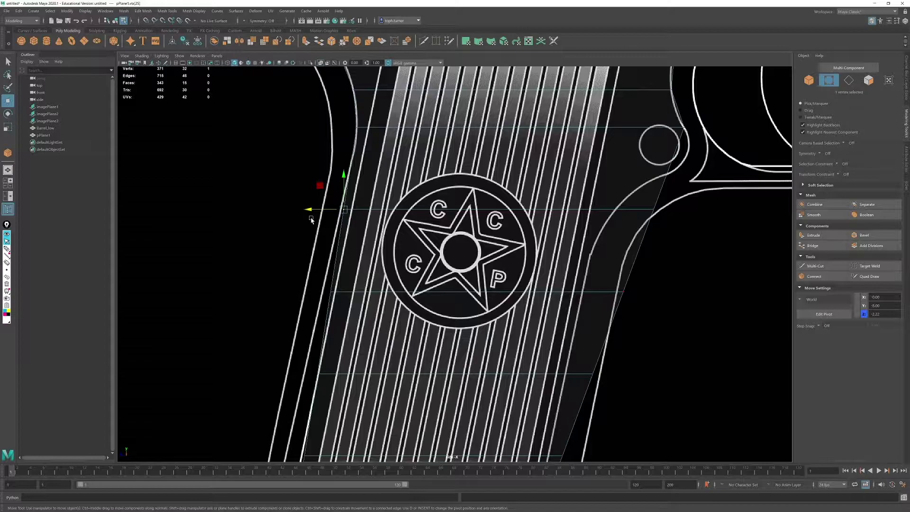
{"action": "left_click_drag", "start_coordinate": [314, 209], "coordinate": [309, 209]}
{"action": "middle_click_drag", "start_coordinate": [355, 224], "coordinate": [367, 169], "text": "alt"}
{"action": "left_click_drag", "start_coordinate": [321, 216], "coordinate": [313, 240]}
{"action": "left_click_drag", "start_coordinate": [319, 312], "coordinate": [301, 320]}
{"action": "middle_click_drag", "start_coordinate": [323, 293], "coordinate": [374, 194], "text": "alt"}
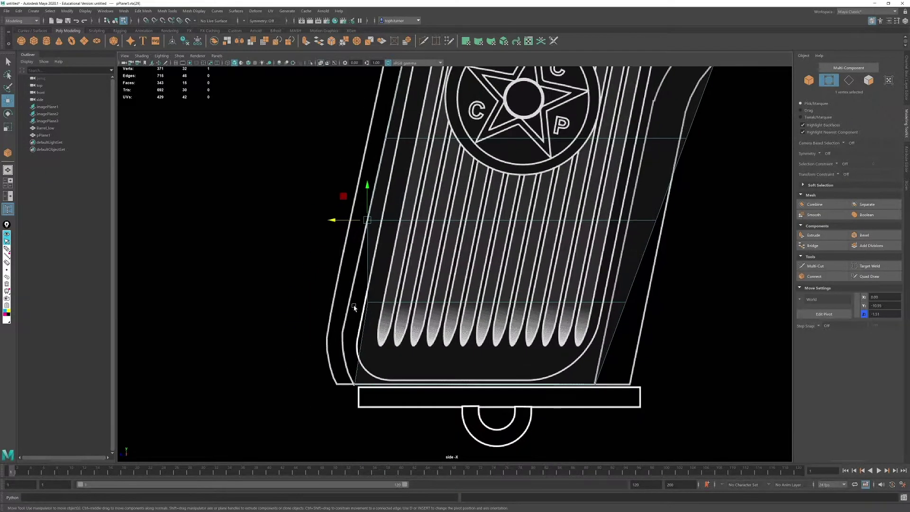
{"action": "mouse_move", "coordinate": [333, 315]}
{"action": "left_mouse_down"}
{"action": "mouse_move", "coordinate": [379, 290]}
{"action": "mouse_move", "coordinate": [330, 305]}
{"action": "left_mouse_up"}
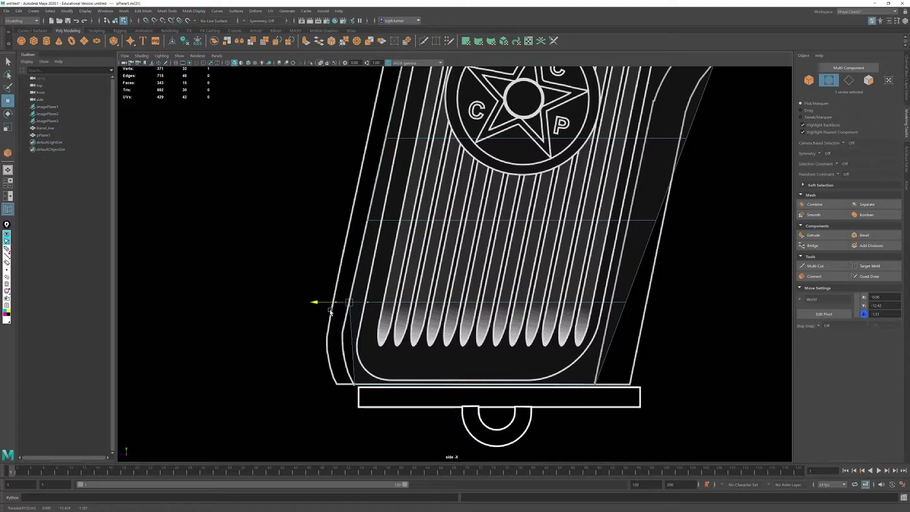
Step: Lower the lowest segment's end vertices to about Y -12.94 and move its rear vertex rearward onto the blueprint curve at about Z -1.07
{"action": "left_click_drag", "start_coordinate": [686, 285], "coordinate": [593, 312], "text": "shift"}
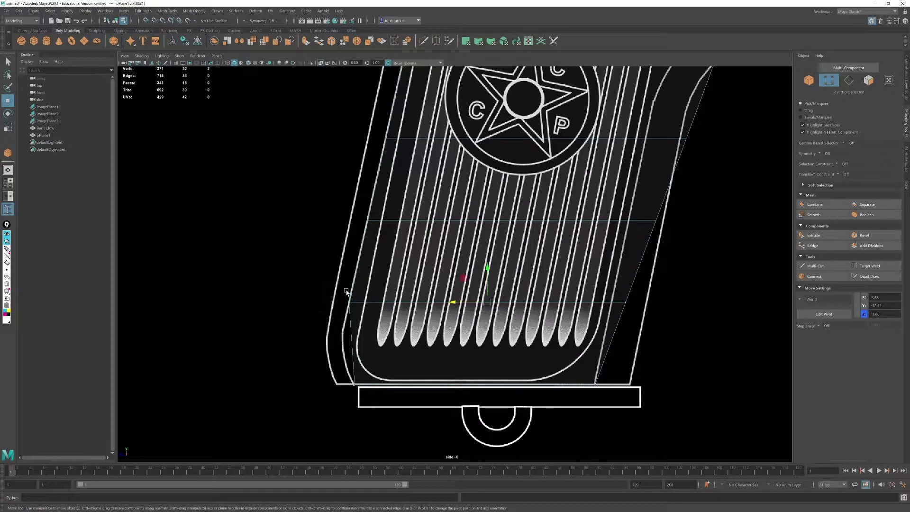
{"action": "left_click_drag", "start_coordinate": [487, 268], "coordinate": [480, 297]}
{"action": "left_click", "coordinate": [351, 333]}
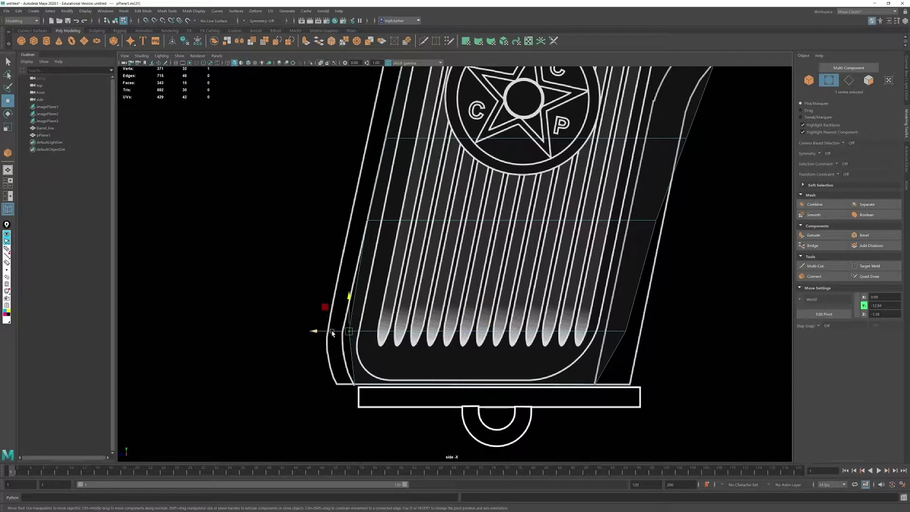
{"action": "left_click_drag", "start_coordinate": [332, 333], "coordinate": [325, 333]}
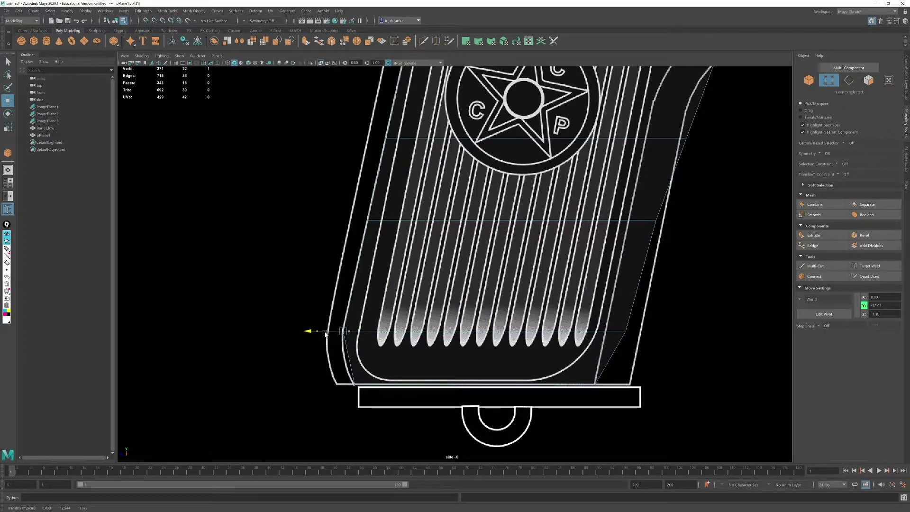
Step: Move the front vertices of the four new grip segments rearward onto the blueprint's inner front grip curve
{"action": "middle_click_drag", "start_coordinate": [397, 274], "coordinate": [368, 345], "text": "alt"}
{"action": "right_click_drag", "start_coordinate": [367, 345], "coordinate": [339, 302], "text": "alt"}
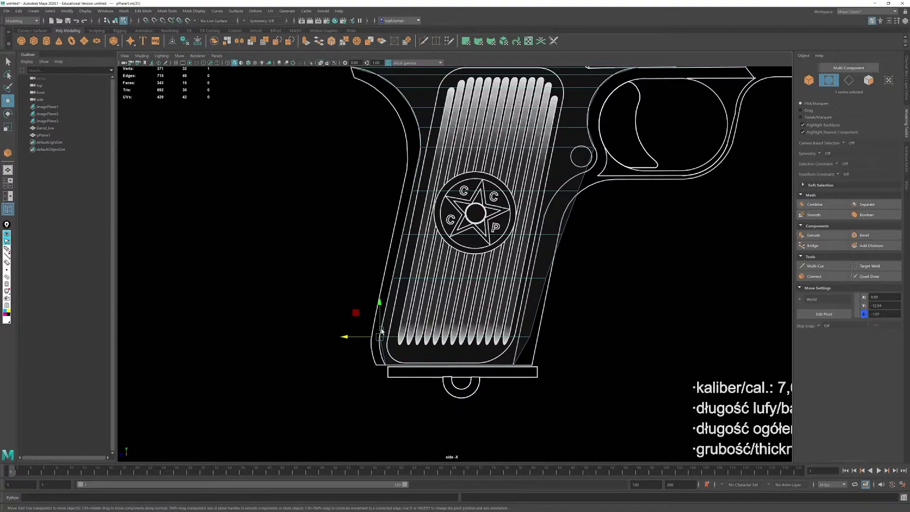
{"action": "right_click_drag", "start_coordinate": [381, 331], "coordinate": [473, 404], "text": "alt"}
{"action": "middle_click_drag", "start_coordinate": [458, 330], "coordinate": [442, 222], "text": "alt"}
{"action": "right_click_drag", "start_coordinate": [303, 199], "coordinate": [382, 264], "text": "alt"}
{"action": "middle_click_drag", "start_coordinate": [382, 263], "coordinate": [384, 234], "text": "alt"}
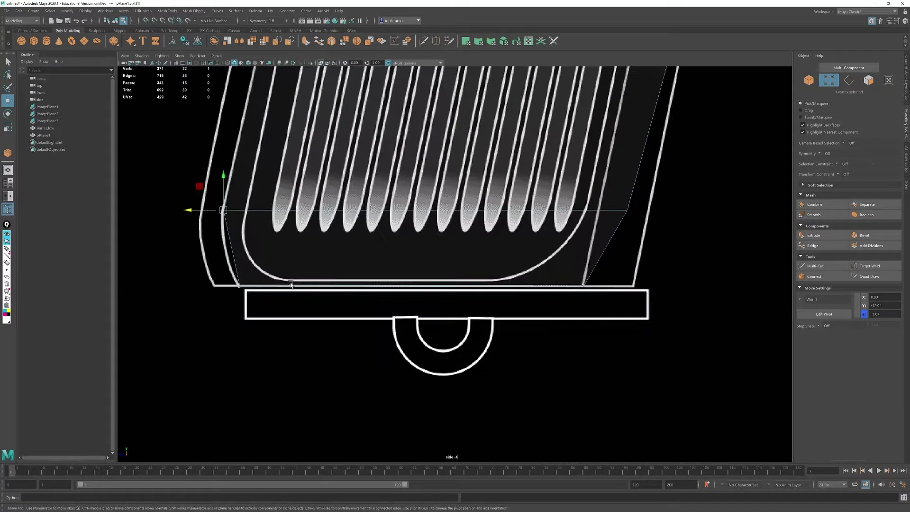
{"action": "middle_click_drag", "start_coordinate": [612, 201], "coordinate": [426, 326], "text": "alt"}
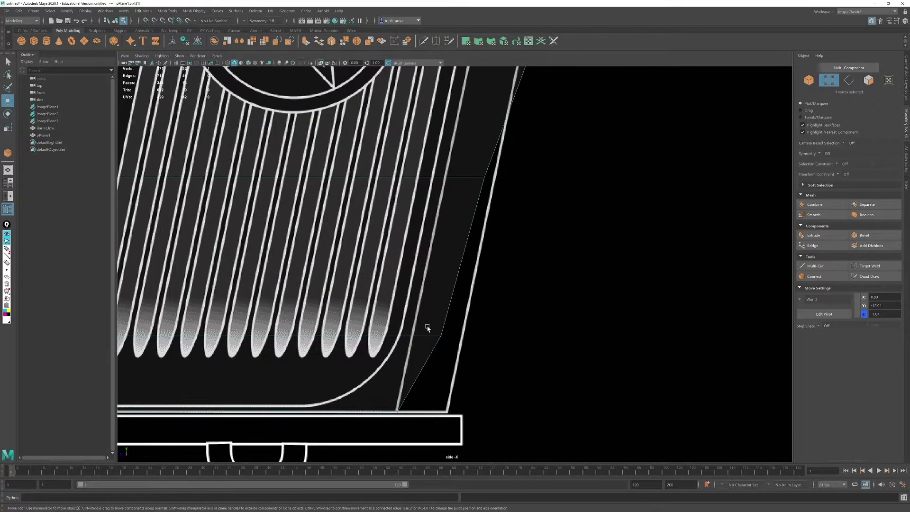
{"action": "left_click_drag", "start_coordinate": [426, 312], "coordinate": [384, 340]}
{"action": "left_click_drag", "start_coordinate": [465, 166], "coordinate": [504, 184]}
{"action": "middle_click_drag", "start_coordinate": [513, 191], "coordinate": [551, 250], "text": "alt"}
{"action": "left_click_drag", "start_coordinate": [503, 236], "coordinate": [464, 243]}
{"action": "middle_click_drag", "start_coordinate": [563, 113], "coordinate": [530, 303], "text": "alt"}
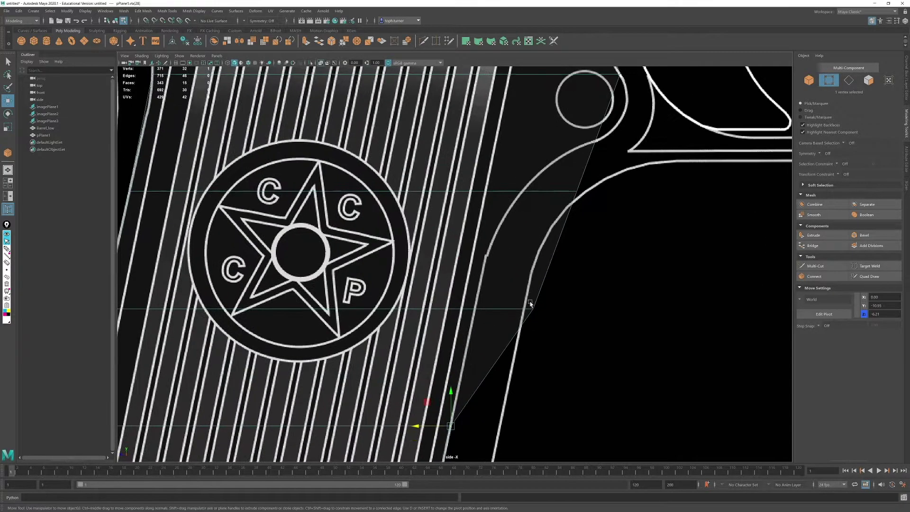
{"action": "left_click_drag", "start_coordinate": [588, 276], "coordinate": [508, 355]}
{"action": "left_click_drag", "start_coordinate": [503, 311], "coordinate": [446, 313]}
{"action": "middle_click_drag", "start_coordinate": [487, 271], "coordinate": [505, 325], "text": "alt"}
{"action": "left_click_drag", "start_coordinate": [566, 240], "coordinate": [509, 264]}
Step: Lower the uppermost new segment to about Y -8.80 and realign its rear and front vertices horizontally with the blueprint curves
{"action": "middle_click_drag", "start_coordinate": [287, 393], "coordinate": [453, 369], "text": "alt"}
{"action": "middle_click_drag", "start_coordinate": [693, 295], "coordinate": [604, 309], "text": "alt"}
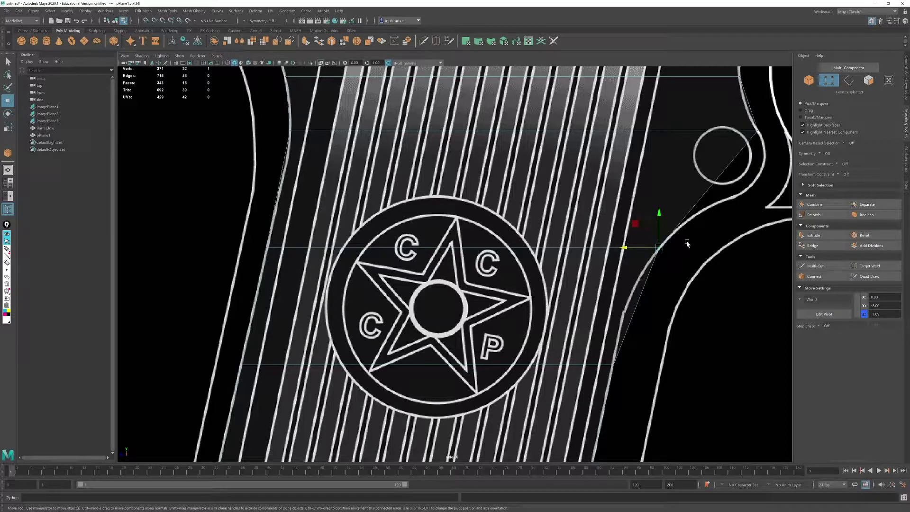
{"action": "left_click_drag", "start_coordinate": [691, 230], "coordinate": [207, 287]}
{"action": "left_click_drag", "start_coordinate": [464, 216], "coordinate": [440, 280]}
{"action": "mouse_move", "coordinate": [253, 306]}
{"action": "left_mouse_down"}
{"action": "mouse_move", "coordinate": [283, 325]}
{"action": "mouse_move", "coordinate": [238, 314]}
{"action": "left_mouse_up"}
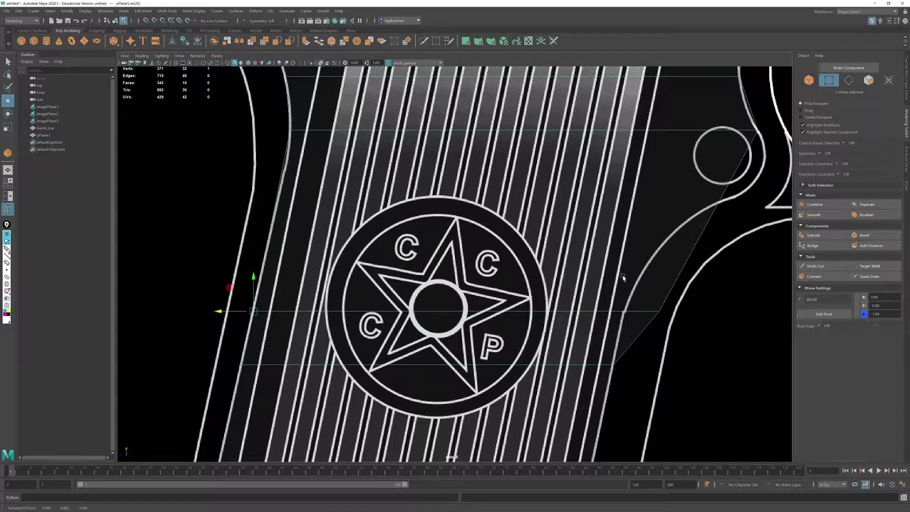
{"action": "left_click", "coordinate": [656, 313]}
{"action": "left_click_drag", "start_coordinate": [637, 314], "coordinate": [600, 318]}
Step: Delete the two middle horizontal edges along the straight part of the grip
{"action": "left_click", "coordinate": [849, 81]}
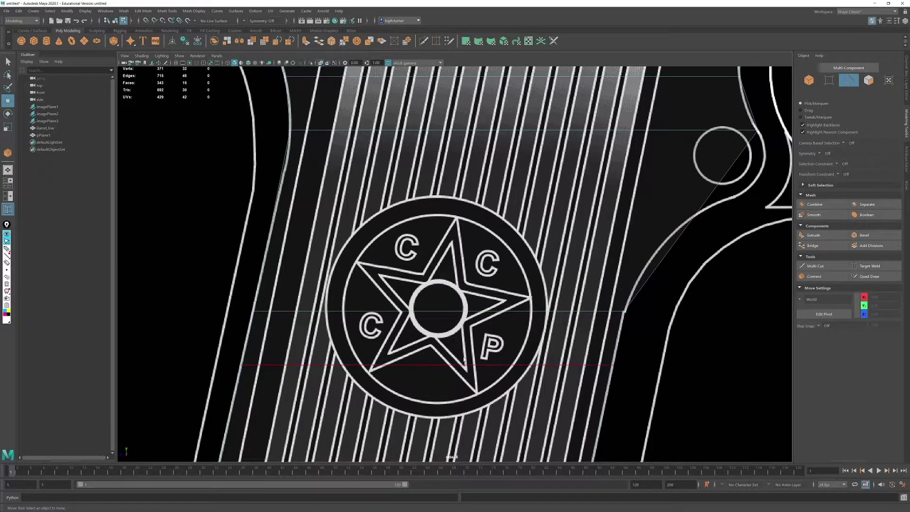
{"action": "scroll", "coordinate": [445, 318], "scroll_direction": "down", "scroll_amount": 5}
{"action": "middle_click_drag", "start_coordinate": [445, 319], "coordinate": [447, 284], "text": "alt"}
{"action": "left_click_drag", "start_coordinate": [439, 260], "coordinate": [431, 344]}
{"action": "key", "text": "Delete"}
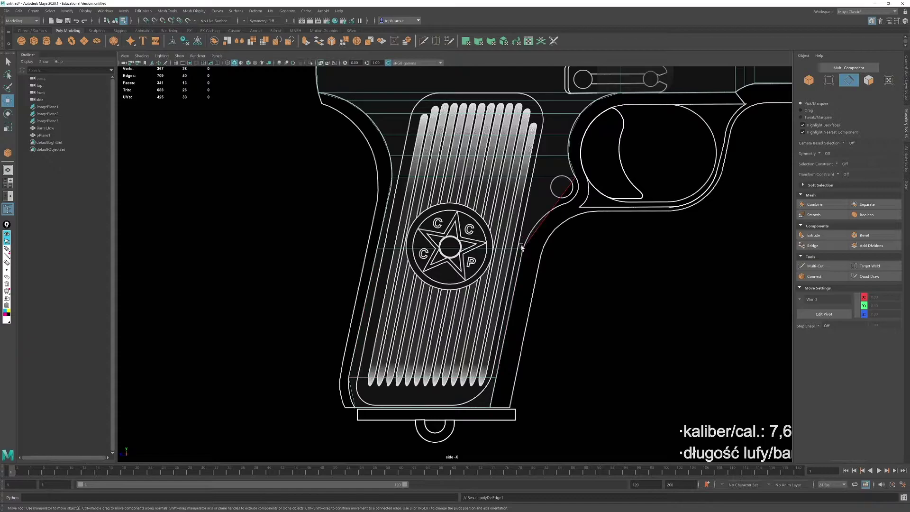
Step: Connect the front and rear edges of the short section at the grip's base with two segments
{"action": "scroll", "coordinate": [436, 414], "scroll_direction": "up", "scroll_amount": 1}
{"action": "scroll", "coordinate": [437, 414], "scroll_direction": "up", "scroll_amount": 1}
{"action": "middle_click_drag", "start_coordinate": [436, 410], "coordinate": [426, 460], "text": "alt"}
{"action": "scroll", "coordinate": [565, 345], "scroll_direction": "up", "scroll_amount": 2}
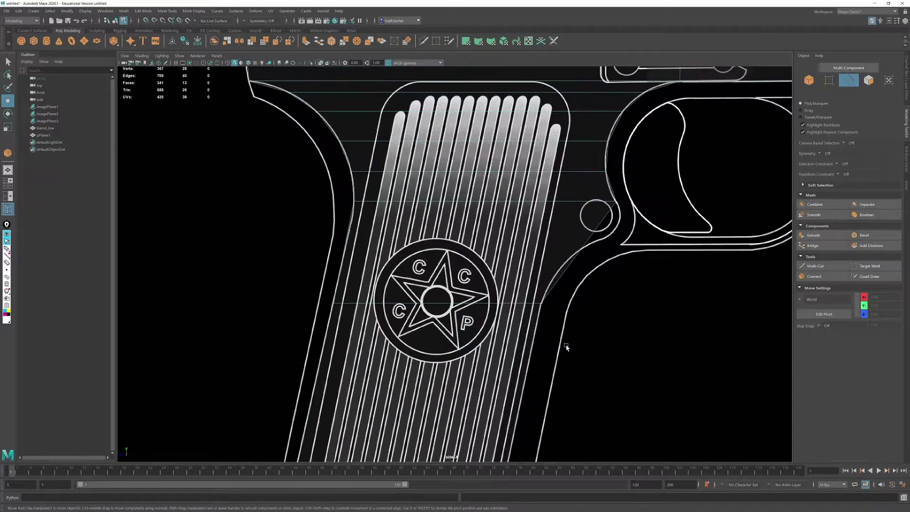
{"action": "middle_click_drag", "start_coordinate": [610, 248], "coordinate": [616, 116], "text": "alt"}
{"action": "middle_click_drag", "start_coordinate": [488, 312], "coordinate": [516, 218], "text": "alt"}
{"action": "scroll", "coordinate": [516, 218], "scroll_direction": "up", "scroll_amount": 2}
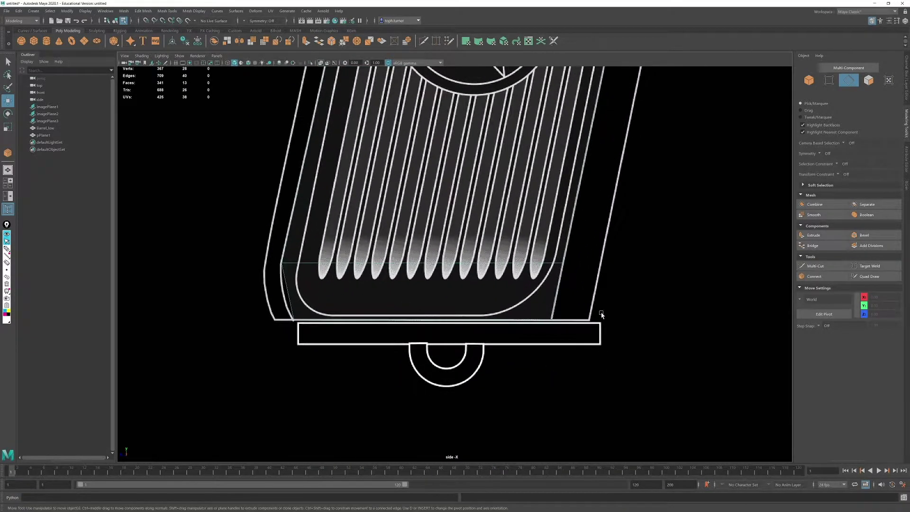
{"action": "left_click", "coordinate": [583, 289]}
{"action": "scroll", "coordinate": [601, 354], "scroll_direction": "up", "scroll_amount": 2}
{"action": "middle_click_drag", "start_coordinate": [602, 354], "coordinate": [603, 330], "text": "alt"}
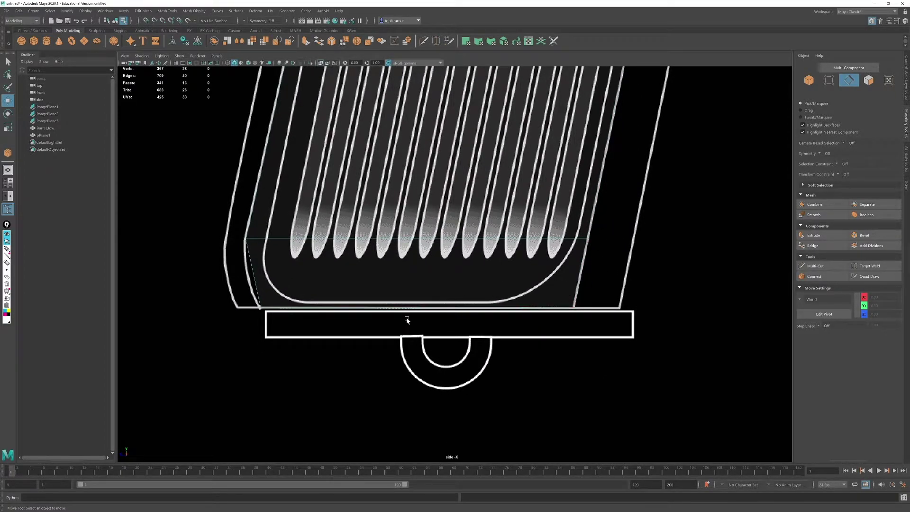
{"action": "left_click_drag", "start_coordinate": [603, 263], "coordinate": [154, 273]}
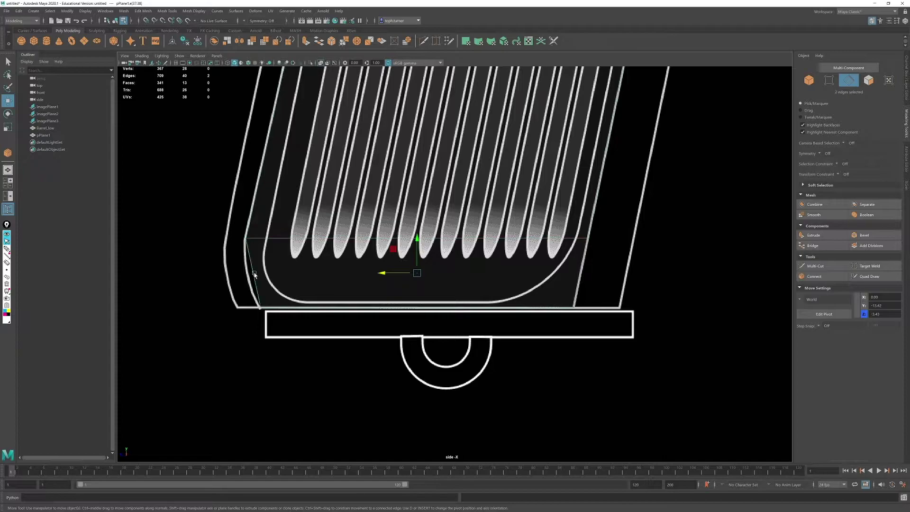
{"action": "left_click", "coordinate": [815, 277]}
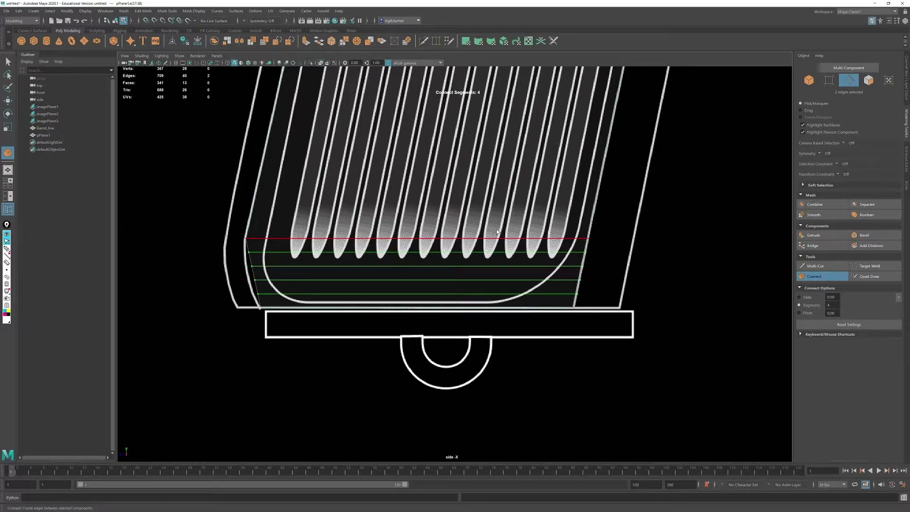
{"action": "middle_click_drag", "start_coordinate": [496, 229], "coordinate": [485, 230]}
{"action": "key", "text": "w"}
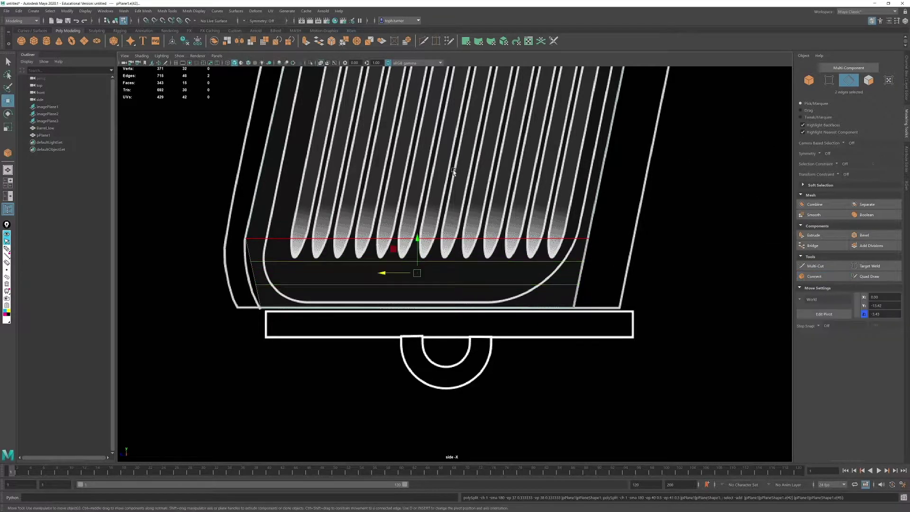
Step: Move the rear vertices of the two new base segments rearward onto the curved heel outline, the lower one to about Z -1.12
{"action": "right_click_drag", "start_coordinate": [496, 241], "coordinate": [463, 242]}
{"action": "left_click_drag", "start_coordinate": [230, 248], "coordinate": [269, 298]}
{"action": "right_click_drag", "start_coordinate": [271, 301], "coordinate": [305, 335], "text": "alt"}
{"action": "middle_click_drag", "start_coordinate": [203, 251], "coordinate": [325, 256], "text": "alt"}
{"action": "right_click_drag", "start_coordinate": [326, 256], "coordinate": [317, 303], "text": "alt"}
{"action": "left_click_drag", "start_coordinate": [315, 275], "coordinate": [309, 276]}
{"action": "left_click_drag", "start_coordinate": [314, 310], "coordinate": [311, 290]}
Step: Connect the rear and front edges of the tall grip section below the pin hole with one segment and select its front vertex
{"action": "right_click_drag", "start_coordinate": [440, 279], "coordinate": [555, 173], "text": "alt"}
{"action": "middle_click_drag", "start_coordinate": [555, 173], "coordinate": [445, 309], "text": "alt"}
{"action": "right_click_drag", "start_coordinate": [446, 309], "coordinate": [491, 219], "text": "alt"}
{"action": "scroll", "coordinate": [491, 217], "scroll_direction": "up", "scroll_amount": 5}
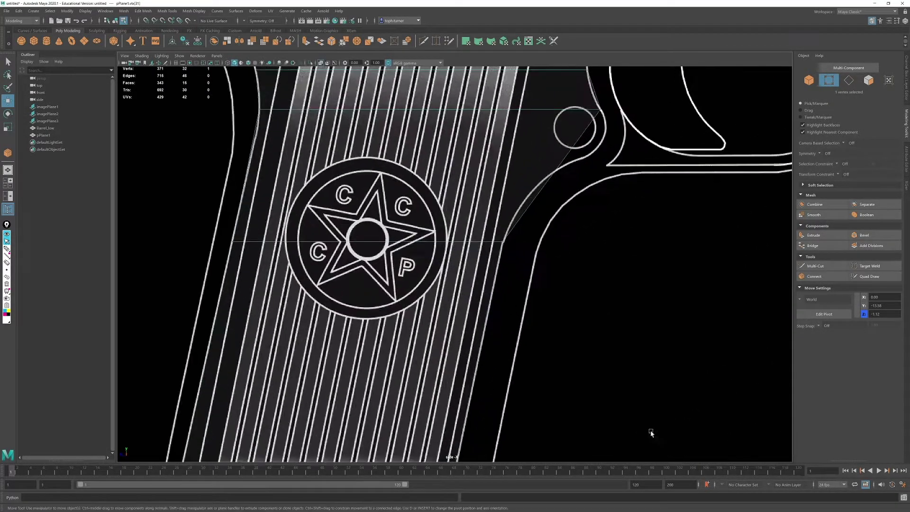
{"action": "scroll", "coordinate": [569, 220], "scroll_direction": "down", "scroll_amount": 5}
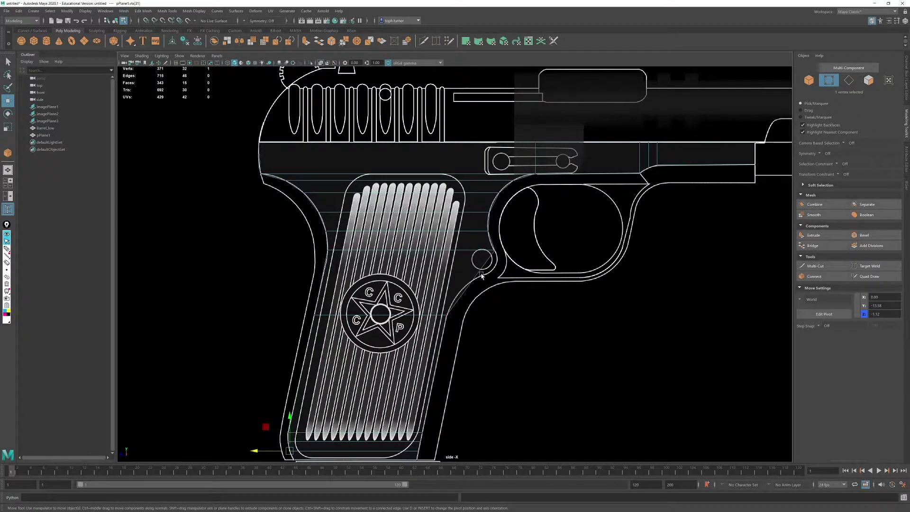
{"action": "right_click_drag", "start_coordinate": [482, 276], "coordinate": [607, 431], "text": "alt"}
{"action": "left_click", "coordinate": [849, 81]}
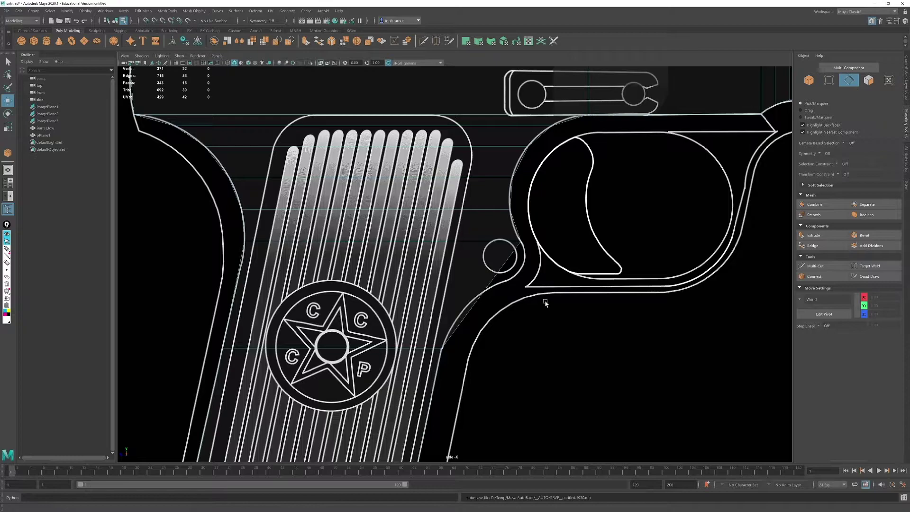
{"action": "left_click_drag", "start_coordinate": [510, 291], "coordinate": [229, 285]}
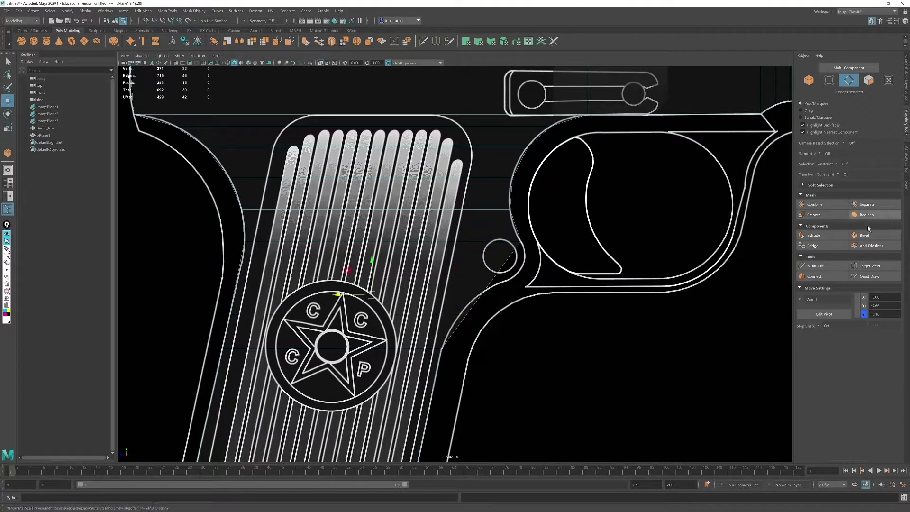
{"action": "left_click", "coordinate": [814, 276]}
{"action": "scroll", "coordinate": [607, 359], "scroll_direction": "up", "scroll_amount": 2}
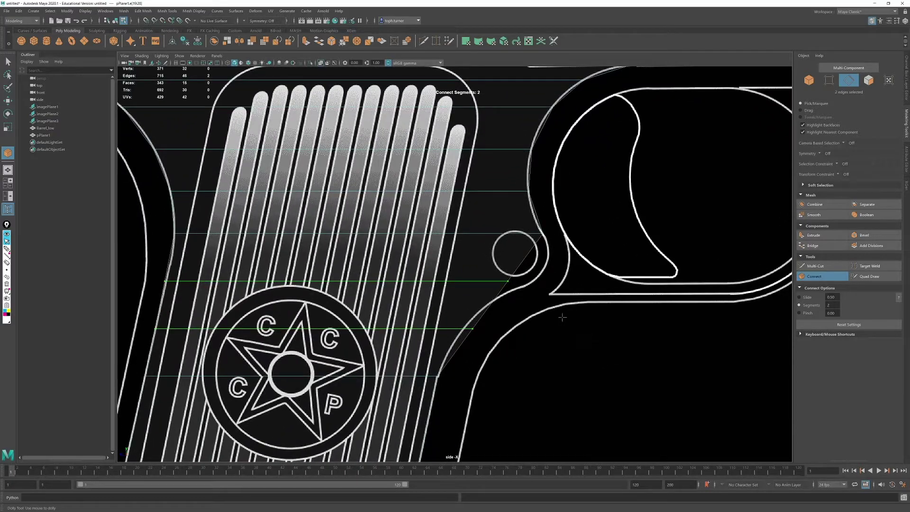
{"action": "middle_click_drag", "start_coordinate": [563, 317], "coordinate": [547, 314]}
{"action": "key", "text": "w"}
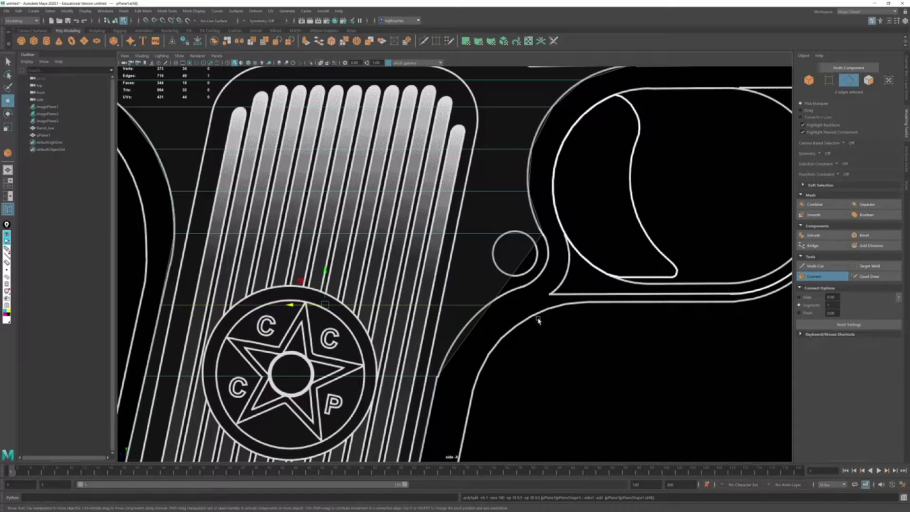
{"action": "left_click", "coordinate": [829, 80]}
{"action": "left_click_drag", "start_coordinate": [484, 278], "coordinate": [474, 308]}
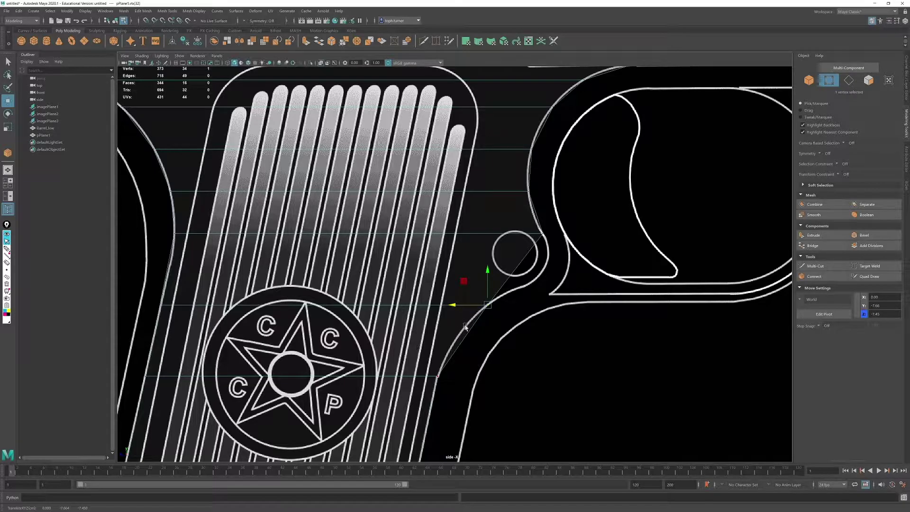
{"action": "middle_click_drag", "start_coordinate": [465, 327], "coordinate": [520, 309], "text": "alt"}
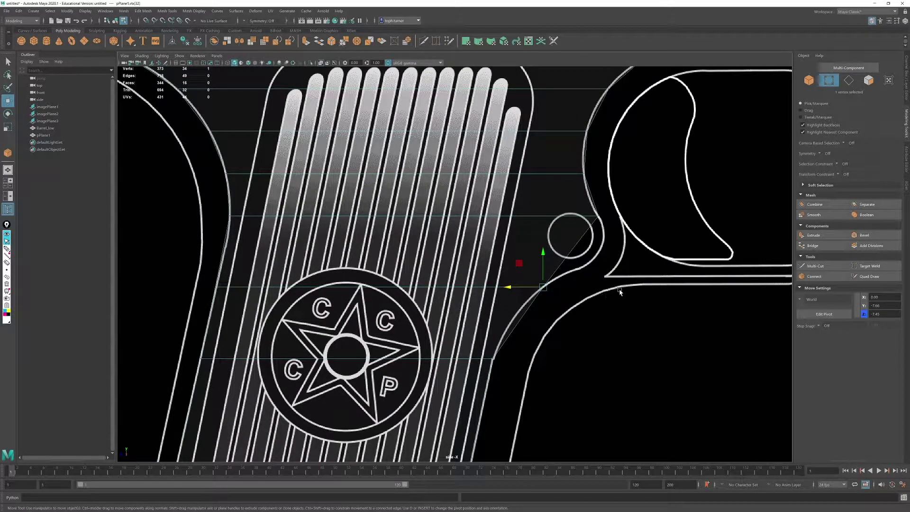
Step: Connect the rear and front edges of the section directly above the new segment with three segments
{"action": "left_click", "coordinate": [848, 80]}
{"action": "left_click", "coordinate": [585, 248]}
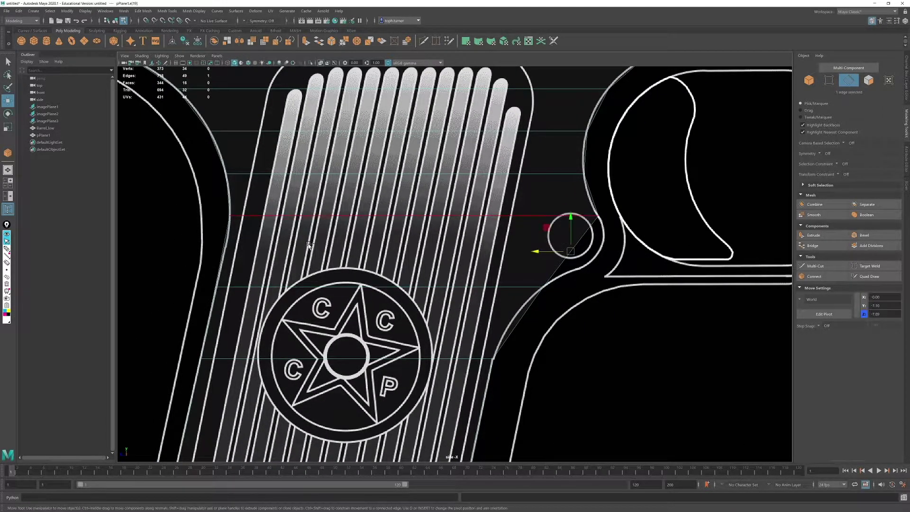
{"action": "left_click_drag", "start_coordinate": [263, 232], "coordinate": [180, 241], "text": "shift"}
{"action": "left_click", "coordinate": [821, 278]}
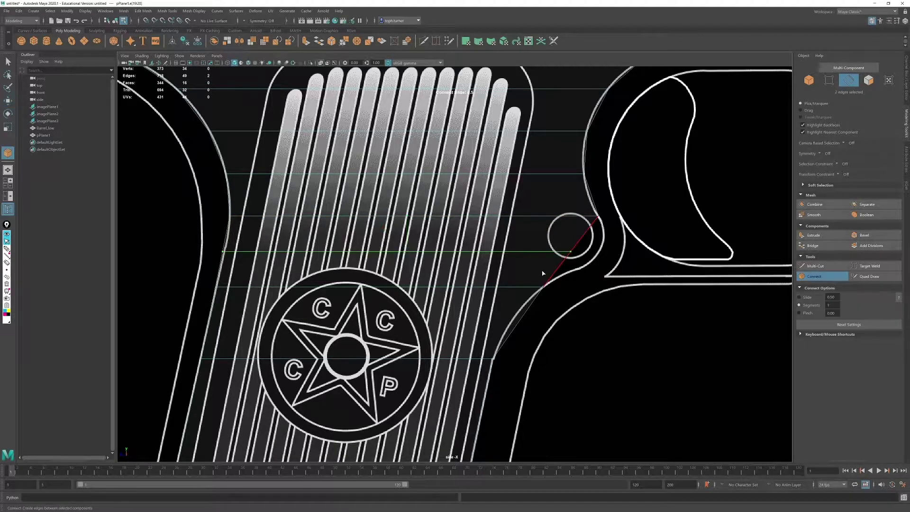
{"action": "middle_click_drag", "start_coordinate": [543, 271], "coordinate": [553, 272]}
{"action": "key", "text": "w"}
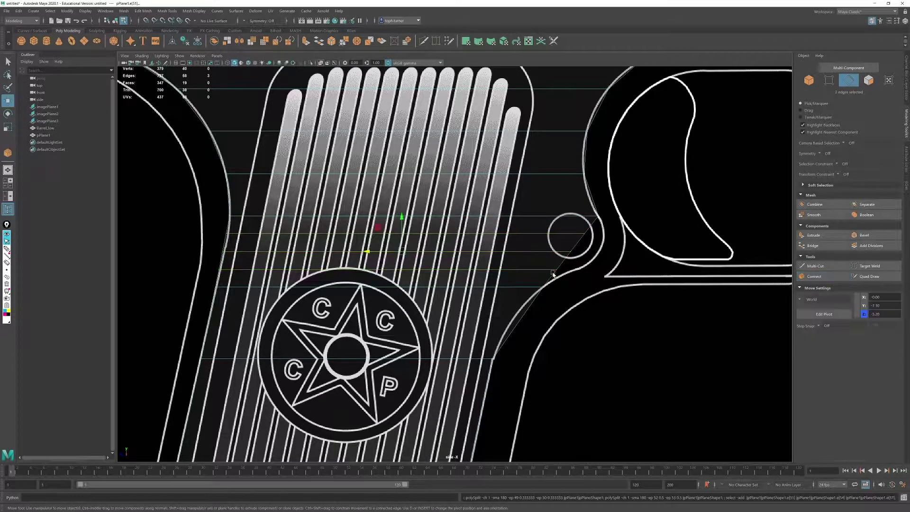
Step: Move the front vertices of the three new segments forward onto the rounded blueprint outline around the pin hole
{"action": "scroll", "coordinate": [591, 213], "scroll_direction": "up", "scroll_amount": 3}
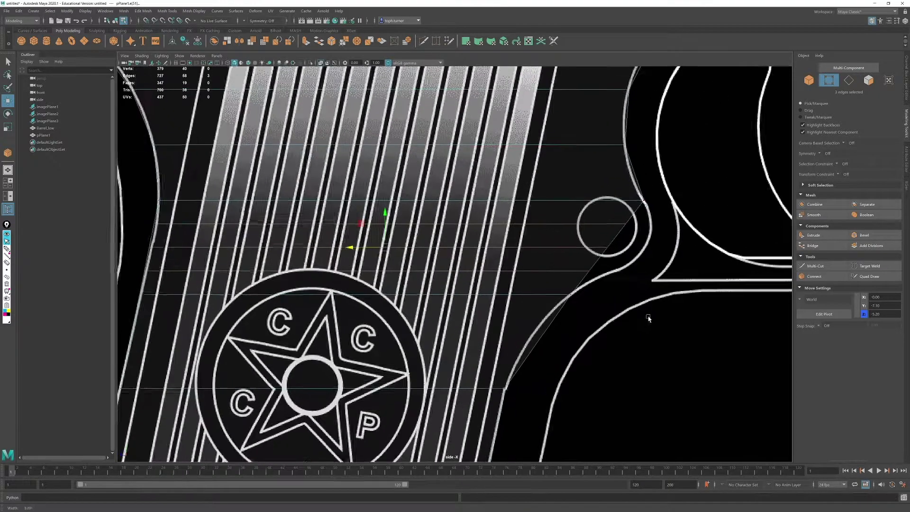
{"action": "middle_click_drag", "start_coordinate": [648, 317], "coordinate": [504, 340], "text": "alt"}
{"action": "scroll", "coordinate": [491, 250], "scroll_direction": "up", "scroll_amount": 2}
{"action": "left_click_drag", "start_coordinate": [459, 232], "coordinate": [520, 260]}
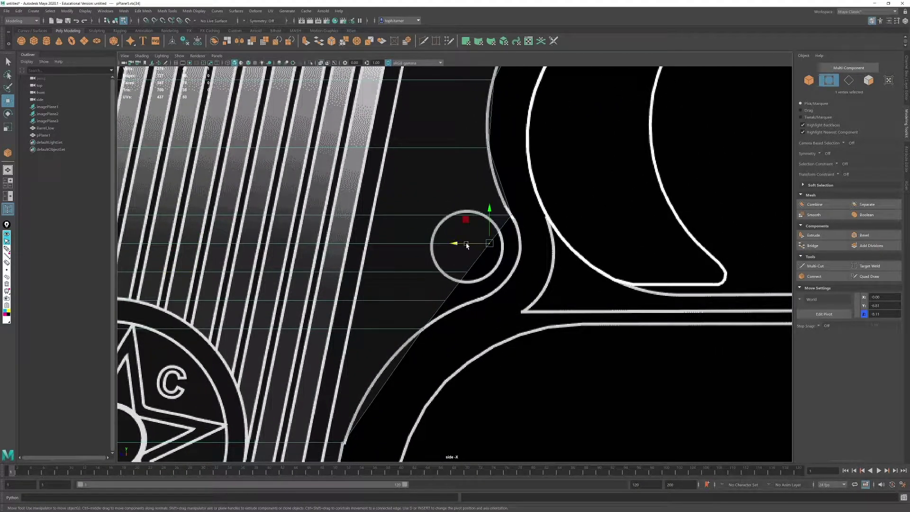
{"action": "left_click_drag", "start_coordinate": [467, 244], "coordinate": [498, 245]}
{"action": "left_click_drag", "start_coordinate": [454, 264], "coordinate": [491, 278]}
{"action": "left_click_drag", "start_coordinate": [433, 296], "coordinate": [457, 309]}
{"action": "scroll", "coordinate": [486, 309], "scroll_direction": "down", "scroll_amount": 5}
{"action": "middle_click_drag", "start_coordinate": [468, 287], "coordinate": [528, 212], "text": "alt"}
{"action": "scroll", "coordinate": [519, 285], "scroll_direction": "up", "scroll_amount": 1}
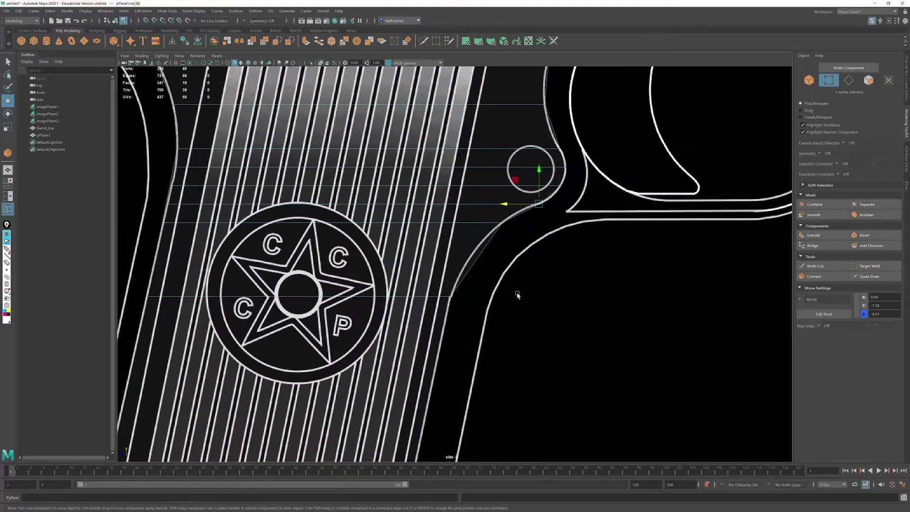
Step: Connect the rear and front edges of the section beside the upper half of the star emblem with one segment
{"action": "left_click", "coordinate": [849, 81]}
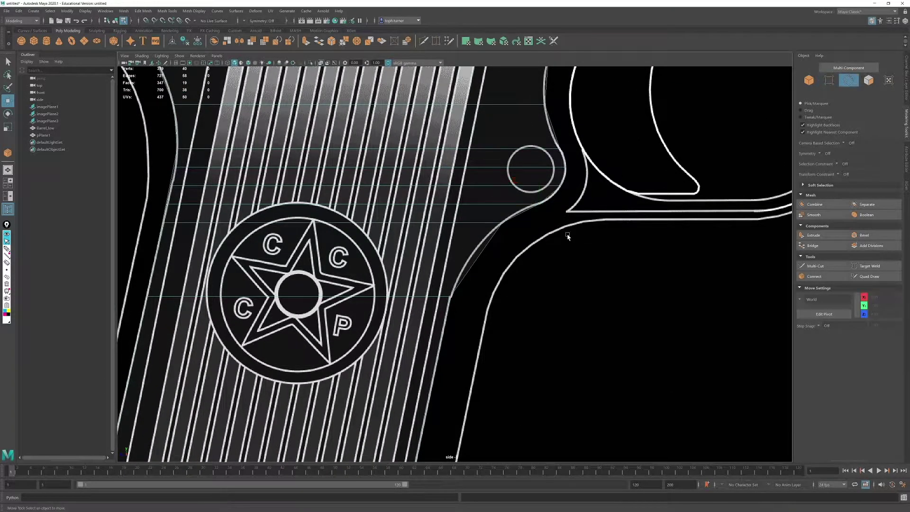
{"action": "left_click_drag", "start_coordinate": [530, 251], "coordinate": [128, 272]}
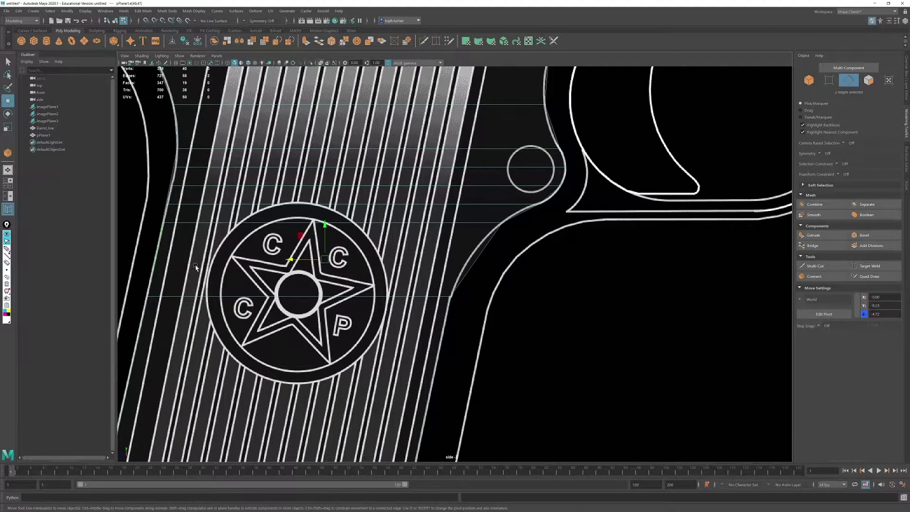
{"action": "left_click", "coordinate": [824, 278]}
{"action": "middle_click_drag", "start_coordinate": [625, 279], "coordinate": [538, 283]}
{"action": "key", "text": "w"}
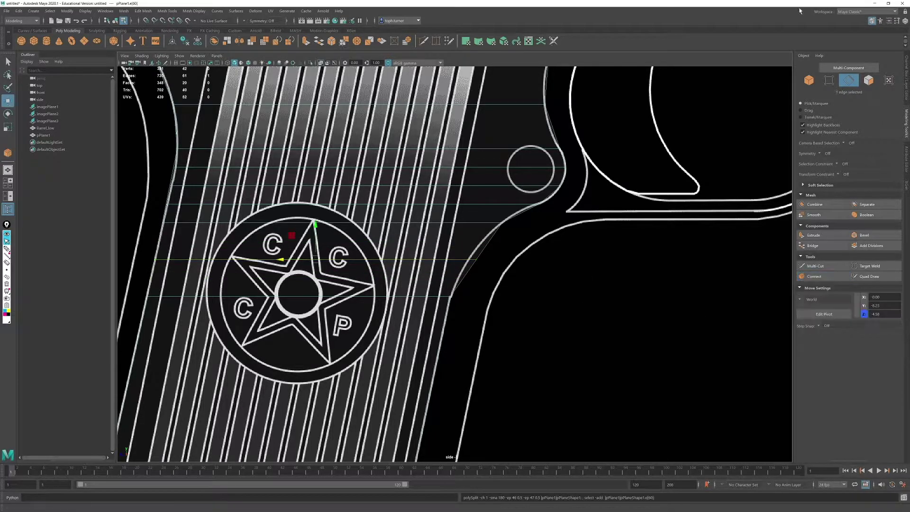
Step: Move the front vertex of this segment slightly rearward onto the blueprint curve, to about Z -6.9
{"action": "left_click", "coordinate": [829, 80]}
{"action": "left_click_drag", "start_coordinate": [464, 247], "coordinate": [501, 270]}
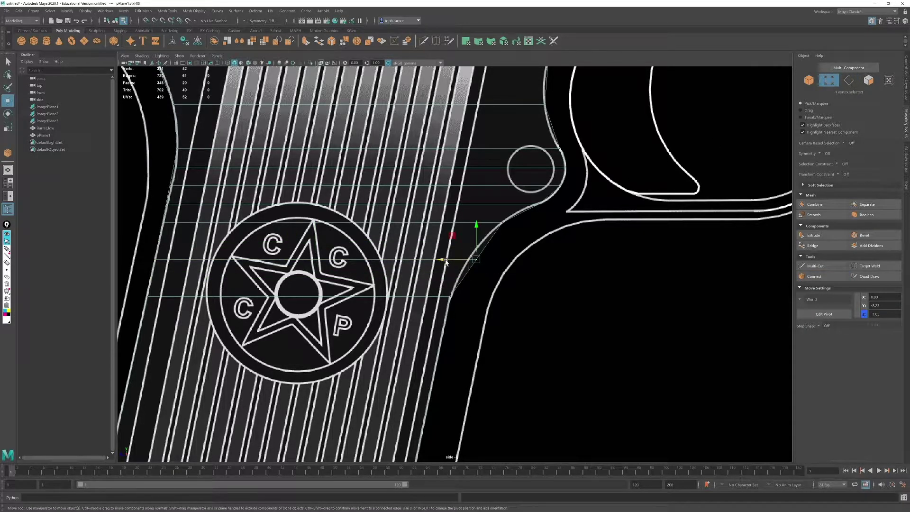
{"action": "left_click_drag", "start_coordinate": [446, 261], "coordinate": [438, 262]}
Step: Select all faces of the frame and grip plane and examine its silhouette against the side blueprint, including the rear curve
{"action": "scroll", "coordinate": [448, 264], "scroll_direction": "down", "scroll_amount": 5}
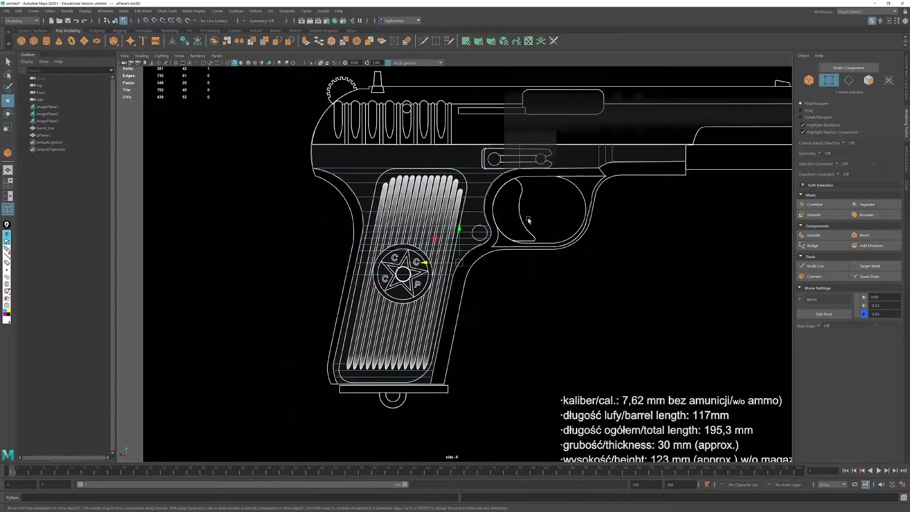
{"action": "middle_click_drag", "start_coordinate": [564, 233], "coordinate": [469, 246], "text": "alt"}
{"action": "left_click", "coordinate": [868, 80]}
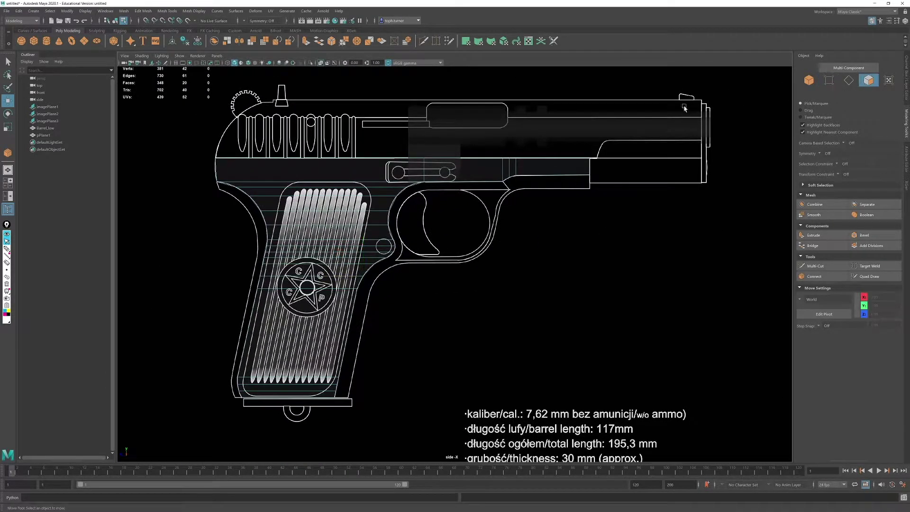
{"action": "left_click_drag", "start_coordinate": [679, 98], "coordinate": [95, 423]}
{"action": "scroll", "coordinate": [390, 321], "scroll_direction": "up", "scroll_amount": 3}
{"action": "middle_click_drag", "start_coordinate": [390, 320], "coordinate": [475, 292], "text": "alt"}
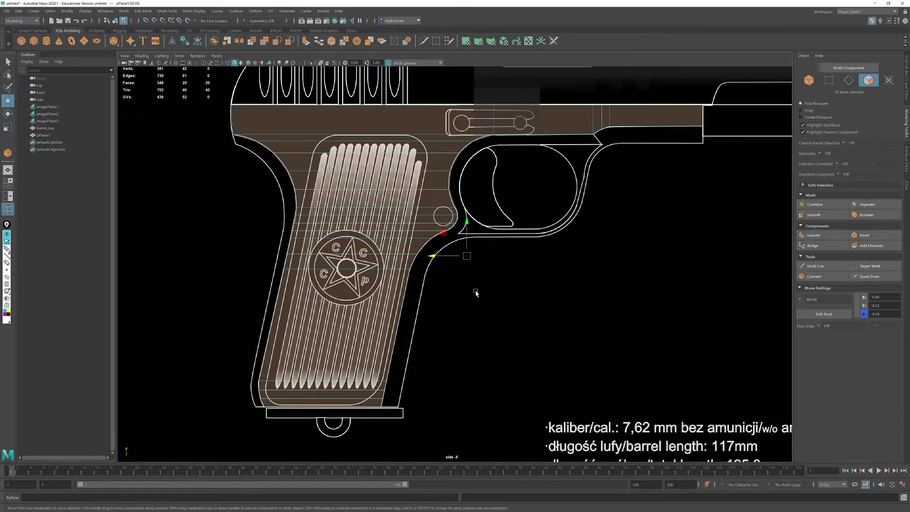
{"action": "scroll", "coordinate": [533, 273], "scroll_direction": "down", "scroll_amount": 1}
{"action": "scroll", "coordinate": [532, 273], "scroll_direction": "down", "scroll_amount": 1}
{"action": "middle_click_drag", "start_coordinate": [459, 190], "coordinate": [410, 254], "text": "alt"}
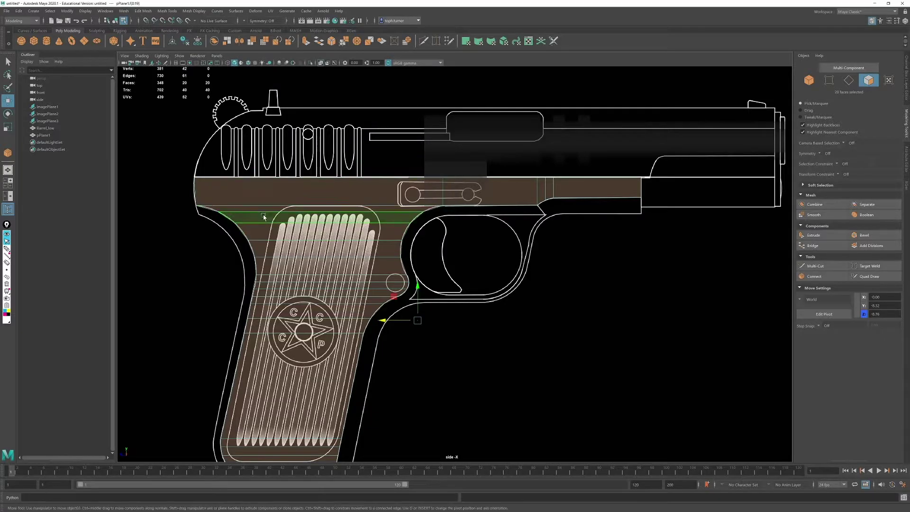
{"action": "middle_click_drag", "start_coordinate": [250, 194], "coordinate": [415, 234], "text": "alt"}
{"action": "right_click_drag", "start_coordinate": [414, 233], "coordinate": [495, 375], "text": "alt"}
{"action": "middle_click_drag", "start_coordinate": [249, 192], "coordinate": [391, 283], "text": "alt"}
{"action": "right_click_drag", "start_coordinate": [391, 284], "coordinate": [430, 369], "text": "alt"}
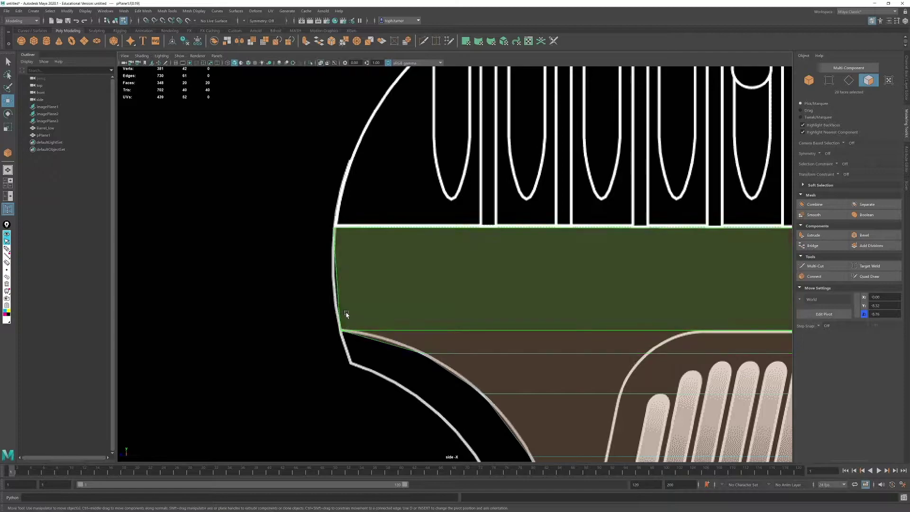
{"action": "scroll", "coordinate": [346, 314], "scroll_direction": "down", "scroll_amount": 3}
{"action": "scroll", "coordinate": [337, 280], "scroll_direction": "up", "scroll_amount": 2}
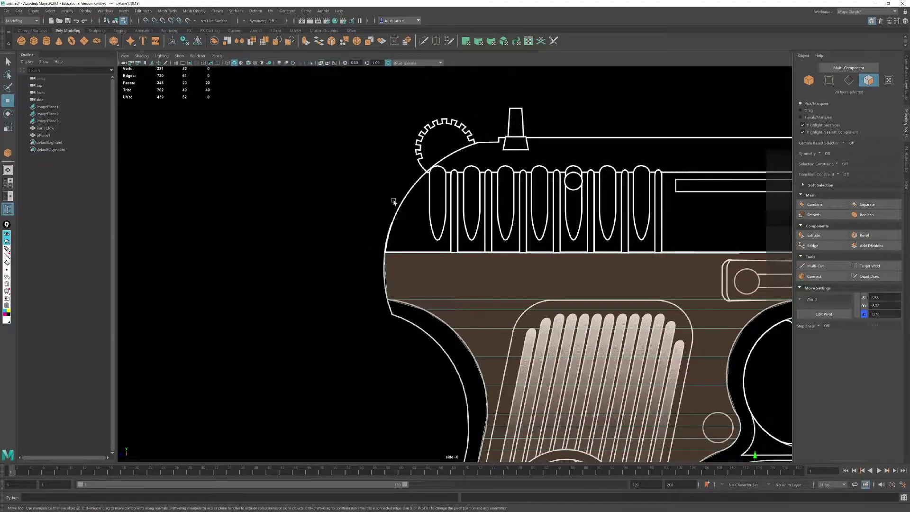
{"action": "scroll", "coordinate": [579, 272], "scroll_direction": "down", "scroll_amount": 2}
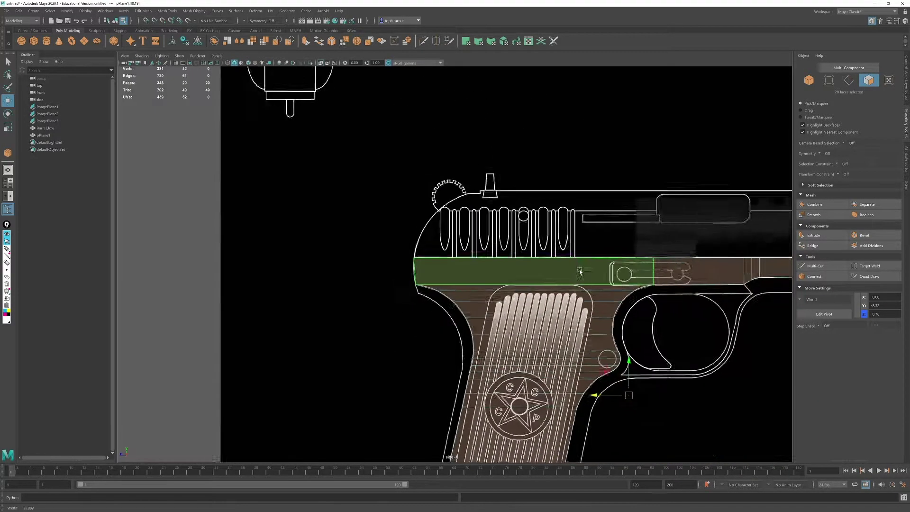
{"action": "scroll", "coordinate": [579, 272], "scroll_direction": "down", "scroll_amount": 2}
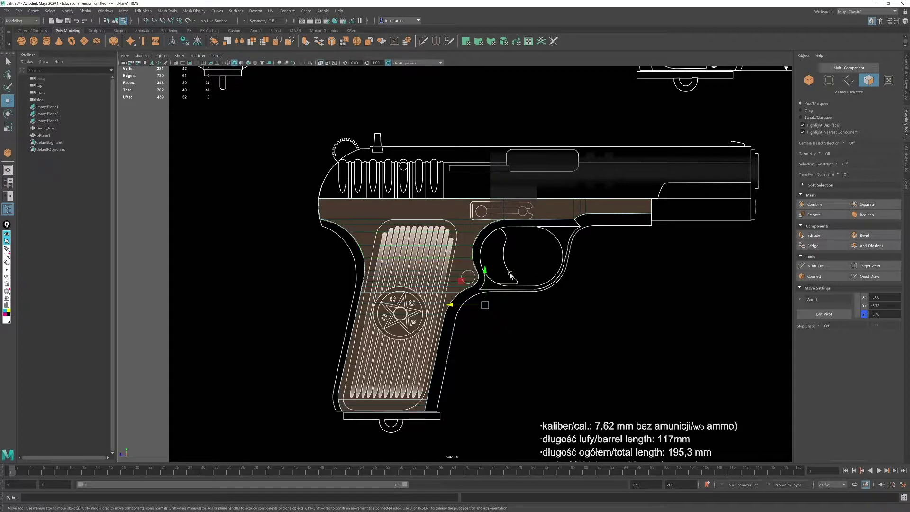
Step: Select all the plane's vertices in the front view and move them sideways to the frame's negative-X outline, about X -1.01
{"action": "key", "text": "space"}
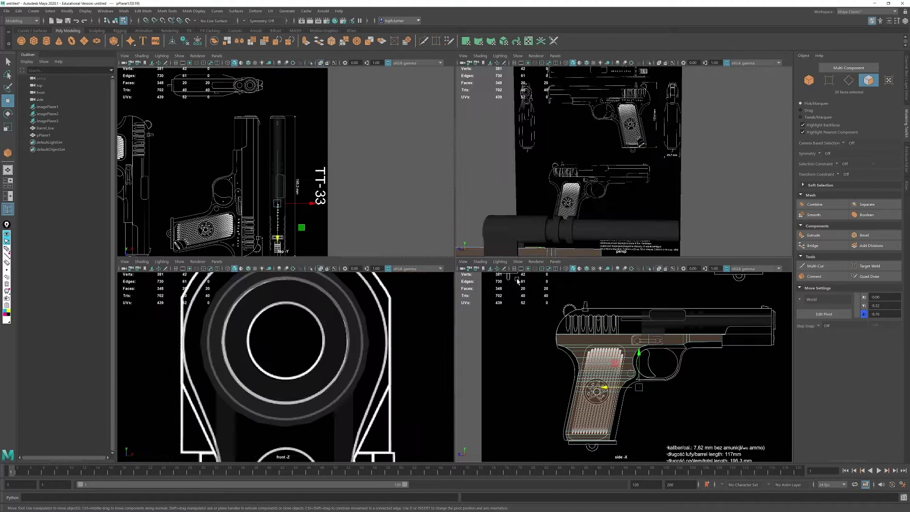
{"action": "key", "text": "space"}
{"action": "right_click_drag", "start_coordinate": [412, 363], "coordinate": [345, 271], "text": "alt"}
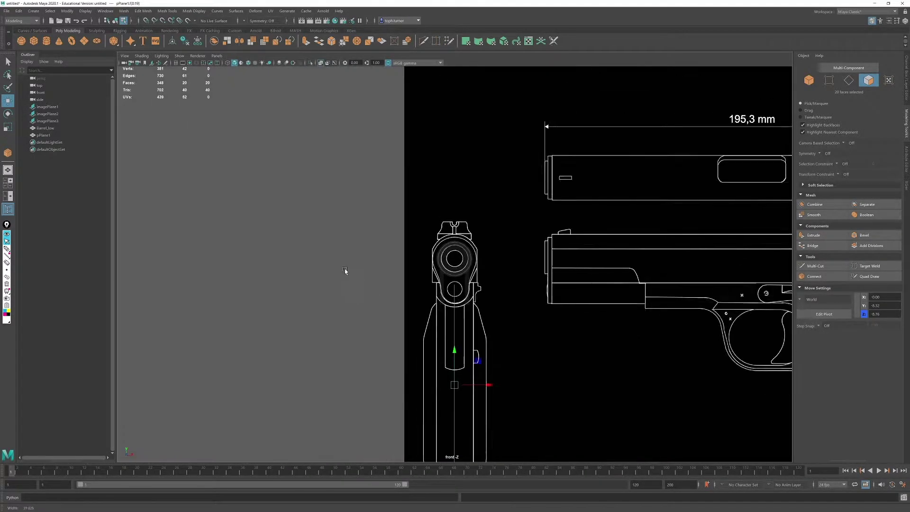
{"action": "middle_click_drag", "start_coordinate": [416, 297], "coordinate": [415, 182], "text": "alt"}
{"action": "left_click", "coordinate": [830, 81]}
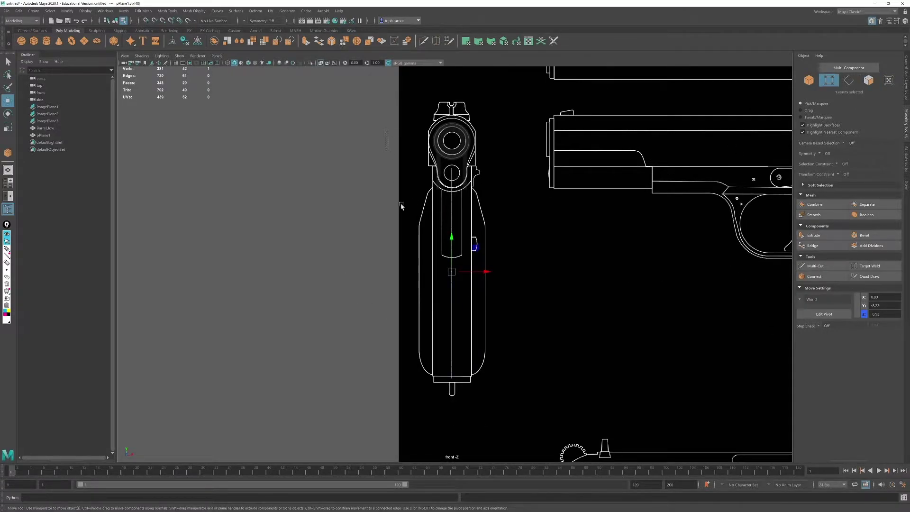
{"action": "left_click_drag", "start_coordinate": [387, 130], "coordinate": [502, 437]}
{"action": "left_click_drag", "start_coordinate": [486, 274], "coordinate": [469, 278]}
{"action": "right_click_drag", "start_coordinate": [445, 239], "coordinate": [512, 230], "text": "alt"}
{"action": "middle_click_drag", "start_coordinate": [404, 228], "coordinate": [410, 435], "text": "alt"}
{"action": "right_click_drag", "start_coordinate": [411, 435], "coordinate": [492, 409], "text": "alt"}
Step: Examine the offset plane's position relative to the barrel in the perspective view
{"action": "key", "text": "space"}
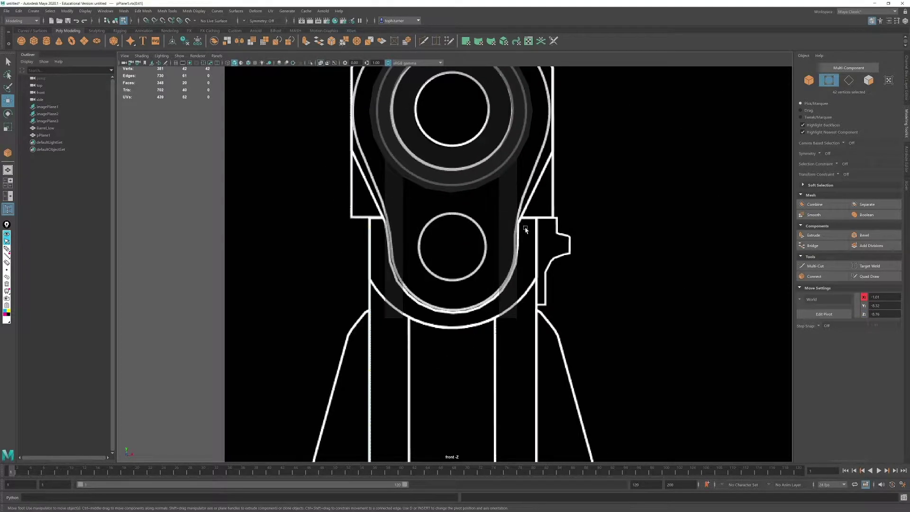
{"action": "key", "text": "space"}
{"action": "left_click_drag", "start_coordinate": [578, 164], "coordinate": [528, 262], "text": "alt"}
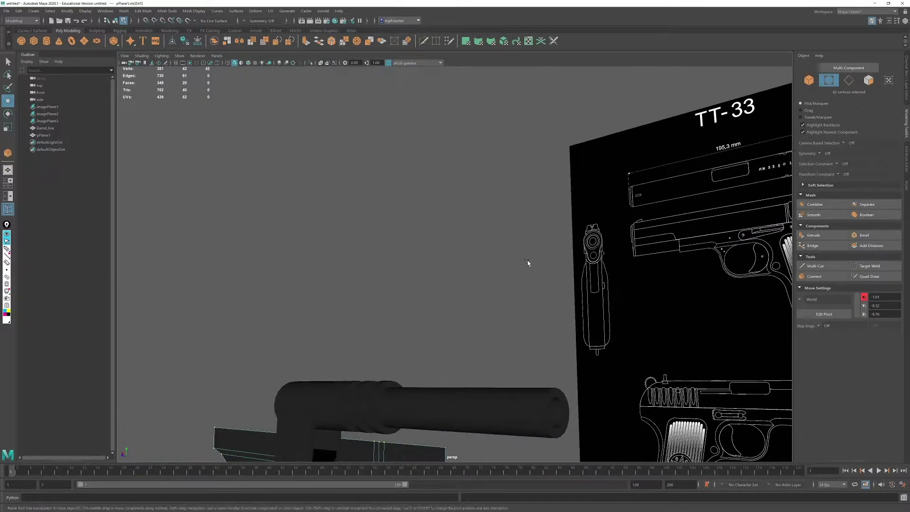
{"action": "middle_click_drag", "start_coordinate": [528, 262], "coordinate": [554, 163], "text": "alt"}
{"action": "left_click_drag", "start_coordinate": [555, 162], "coordinate": [481, 270], "text": "alt"}
{"action": "key", "text": "space"}
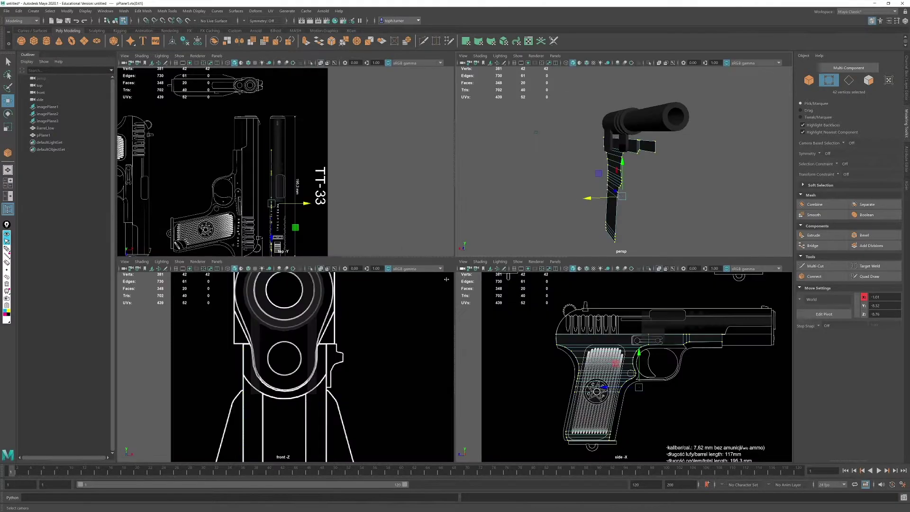
{"action": "key", "text": "space"}
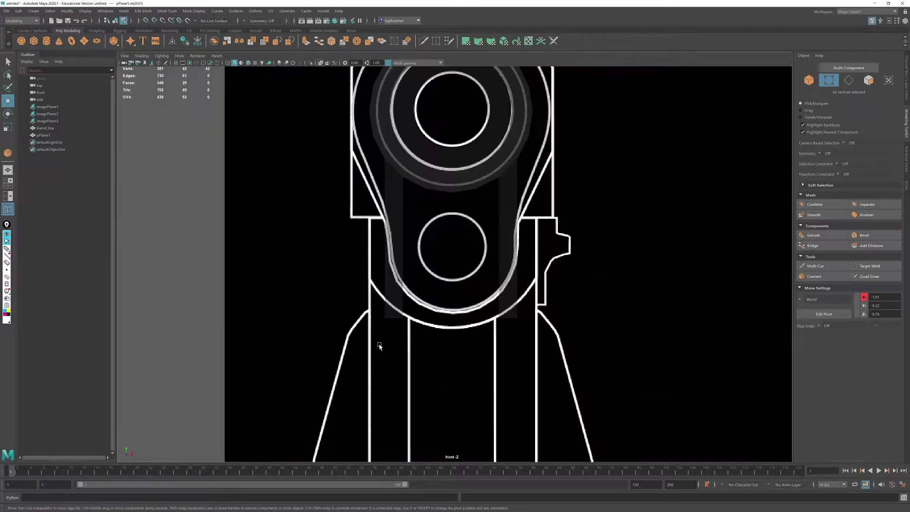
Step: Move all the plane's vertices in the front view across to the frame's opposite side outline, at about X 1.05
{"action": "right_click_drag", "start_coordinate": [380, 346], "coordinate": [295, 181], "text": "alt"}
{"action": "left_click_drag", "start_coordinate": [469, 317], "coordinate": [490, 317]}
{"action": "right_click_drag", "start_coordinate": [488, 293], "coordinate": [605, 502], "text": "alt"}
{"action": "middle_click_drag", "start_coordinate": [555, 325], "coordinate": [517, 218], "text": "alt"}
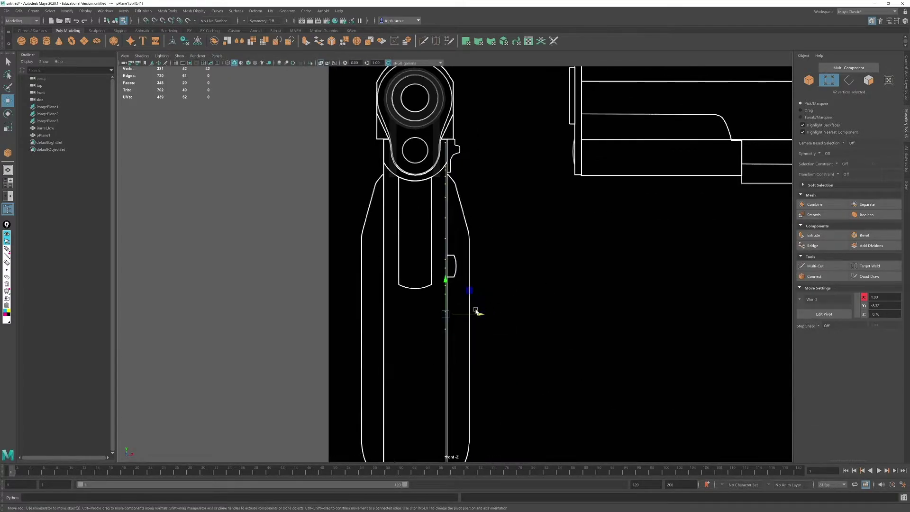
{"action": "left_click_drag", "start_coordinate": [478, 315], "coordinate": [479, 315]}
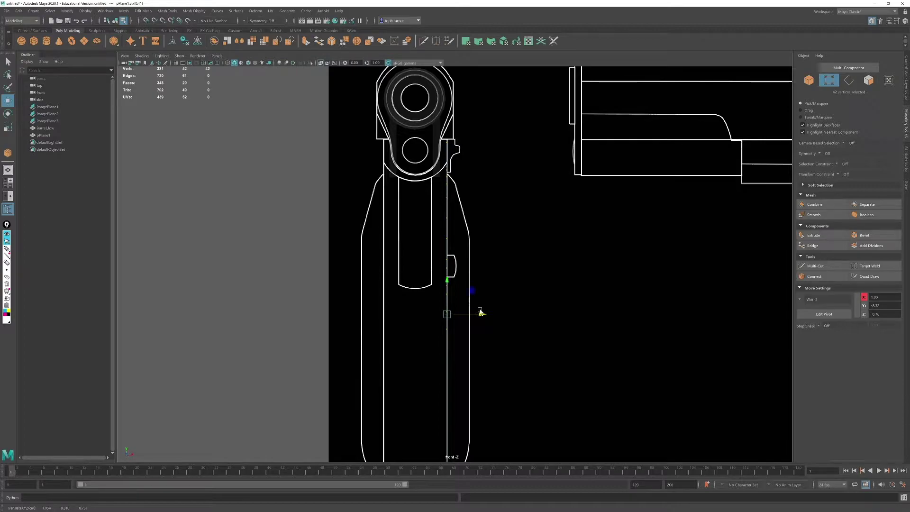
Step: Mirror the frame and grip plane across the world X axis with the merge threshold set to 0
{"action": "right_click_drag", "start_coordinate": [469, 168], "coordinate": [617, 369], "text": "alt"}
{"action": "middle_click_drag", "start_coordinate": [417, 75], "coordinate": [408, 343], "text": "alt"}
{"action": "right_click_drag", "start_coordinate": [408, 280], "coordinate": [519, 444], "text": "alt"}
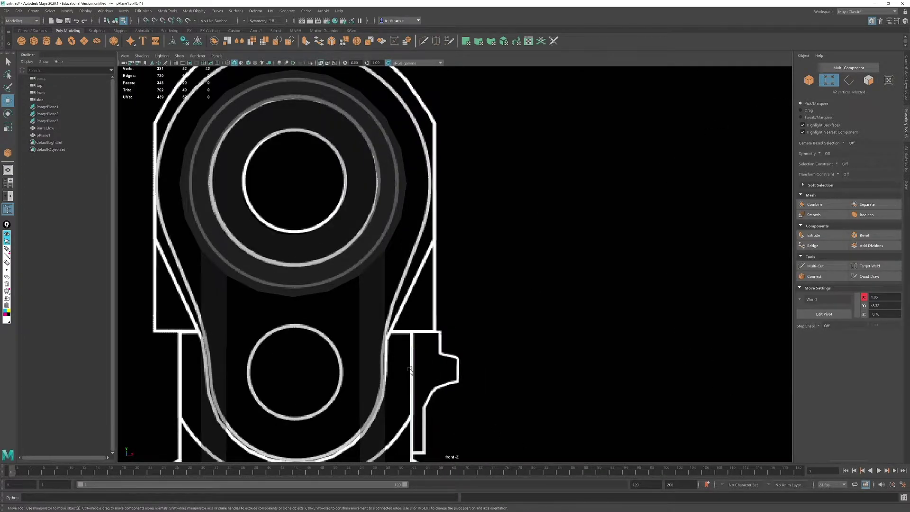
{"action": "key", "text": "space"}
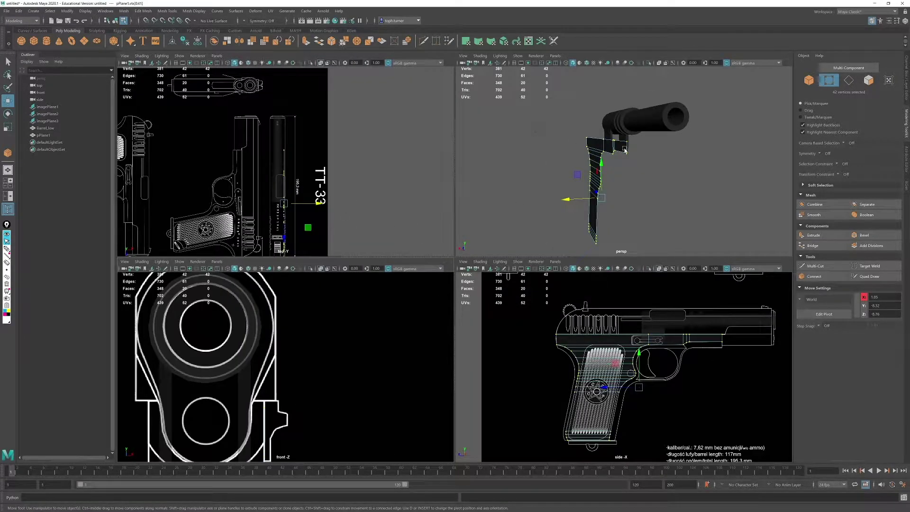
{"action": "key", "text": "space"}
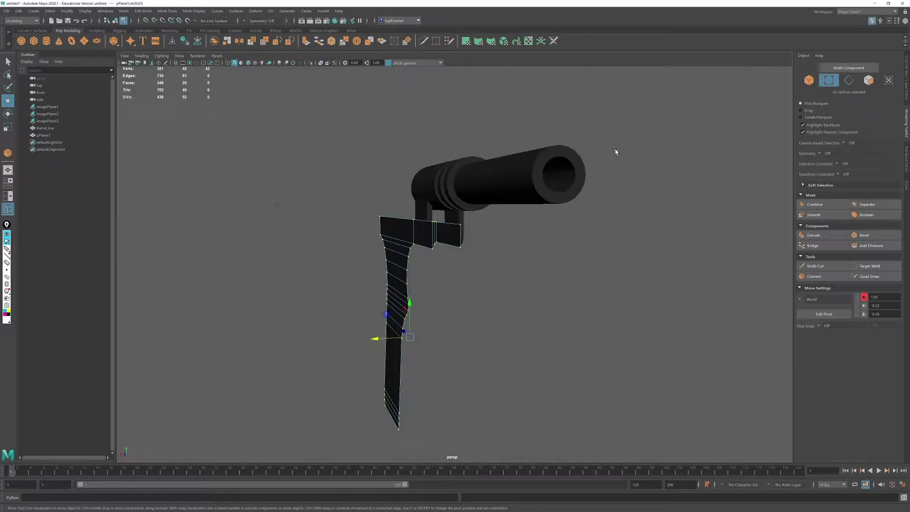
{"action": "mouse_move", "coordinate": [515, 201]}
{"action": "left_mouse_down", "text": "alt"}
{"action": "mouse_move", "coordinate": [530, 200]}
{"action": "mouse_move", "coordinate": [506, 199]}
{"action": "mouse_move", "coordinate": [517, 199]}
{"action": "left_mouse_up", "text": "alt"}
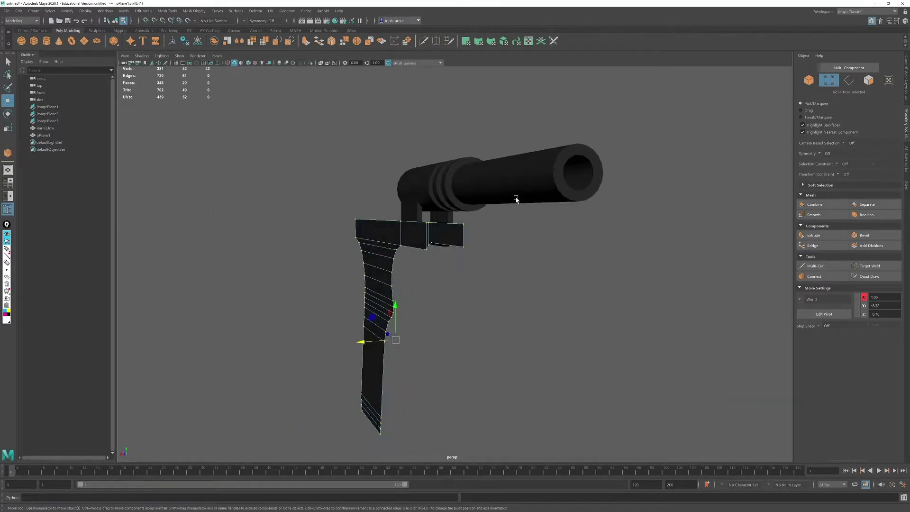
{"action": "left_click", "coordinate": [849, 80]}
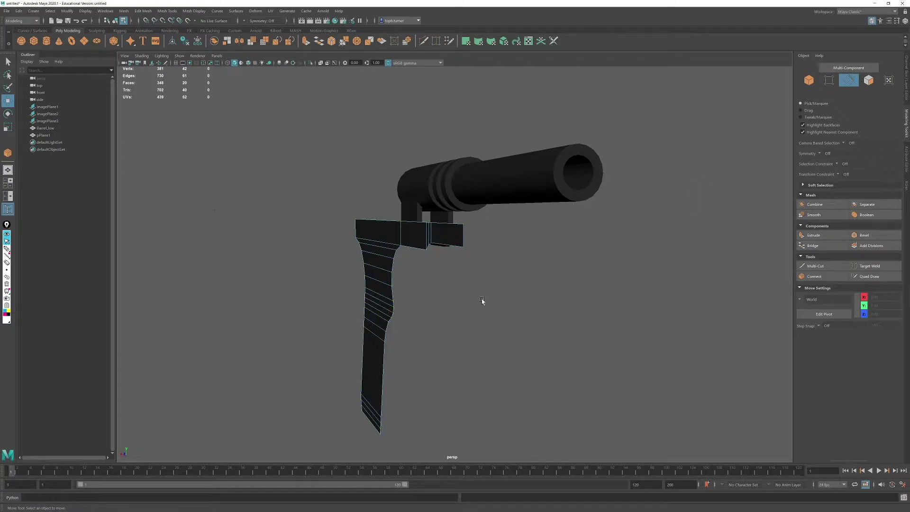
{"action": "left_click", "coordinate": [811, 82]}
{"action": "left_click_drag", "start_coordinate": [491, 236], "coordinate": [477, 234], "text": "alt"}
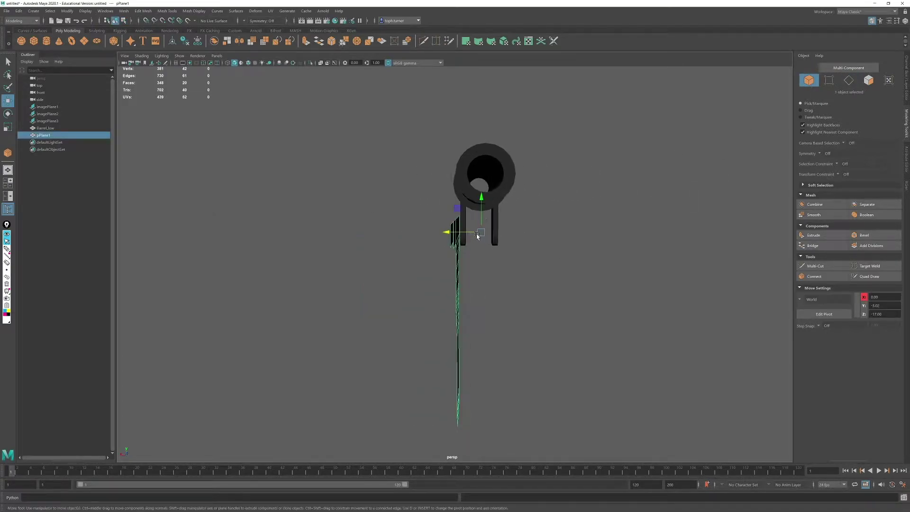
{"action": "left_click", "coordinate": [239, 42]}
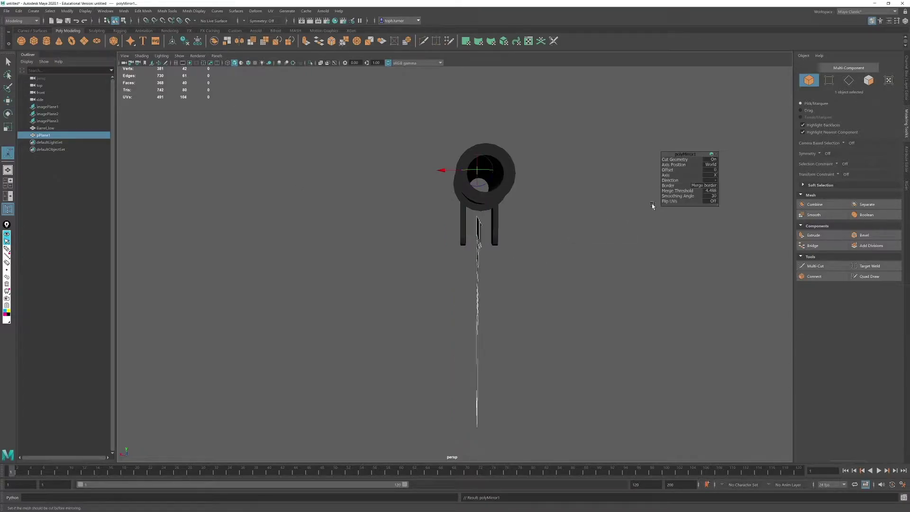
{"action": "left_click_drag", "start_coordinate": [681, 190], "coordinate": [677, 190]}
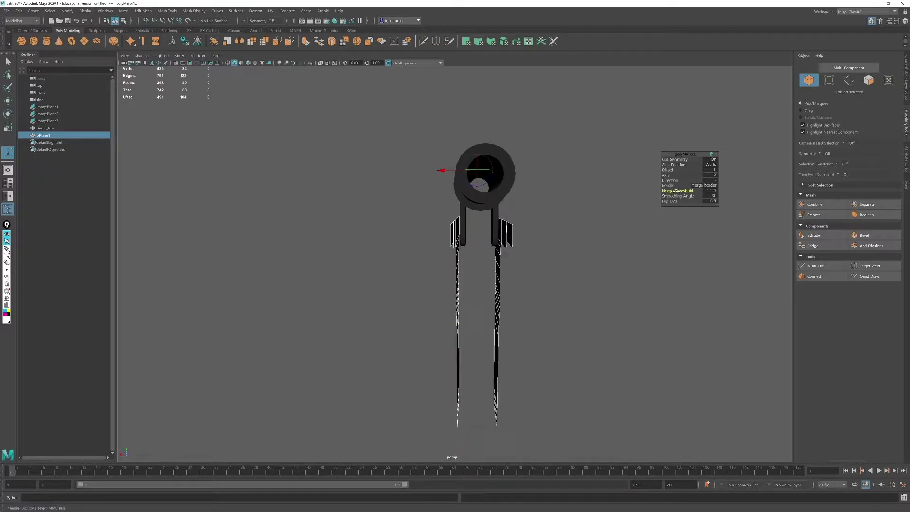
{"action": "left_click_drag", "start_coordinate": [551, 238], "coordinate": [583, 234], "text": "alt"}
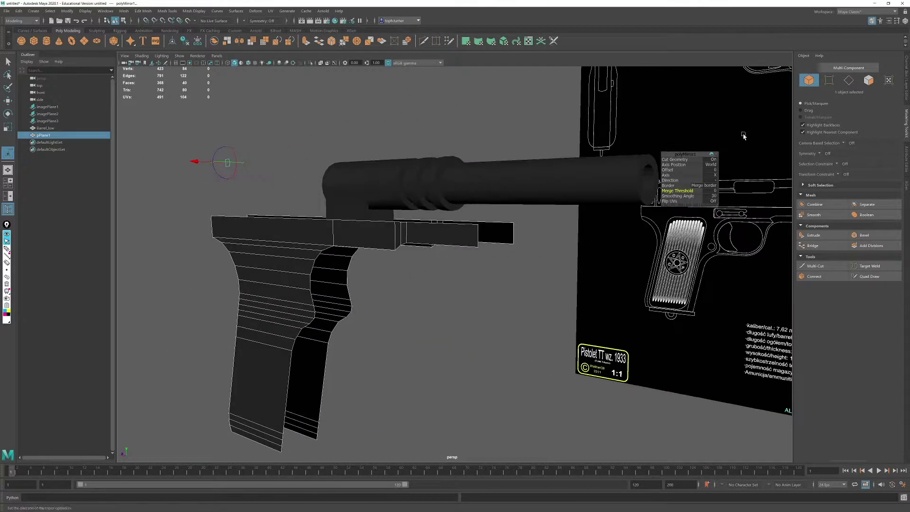
{"action": "key", "text": "w"}
Step: Examine the two mirrored frame sides and the gap between them from several angles around the barrel and blueprint
{"action": "left_click_drag", "start_coordinate": [364, 314], "coordinate": [594, 279], "text": "alt"}
{"action": "left_click", "coordinate": [594, 280]}
{"action": "left_click_drag", "start_coordinate": [582, 324], "coordinate": [398, 272], "text": "alt"}
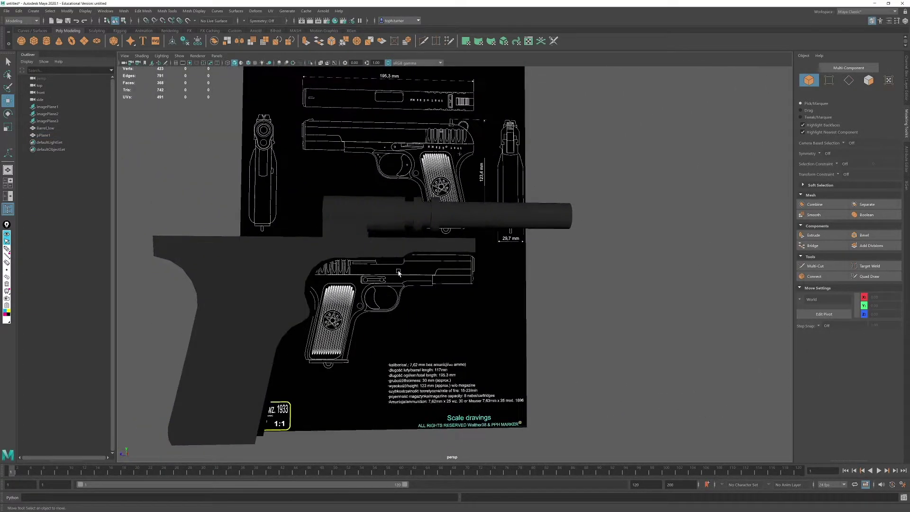
{"action": "left_click_drag", "start_coordinate": [493, 297], "coordinate": [443, 297], "text": "alt"}
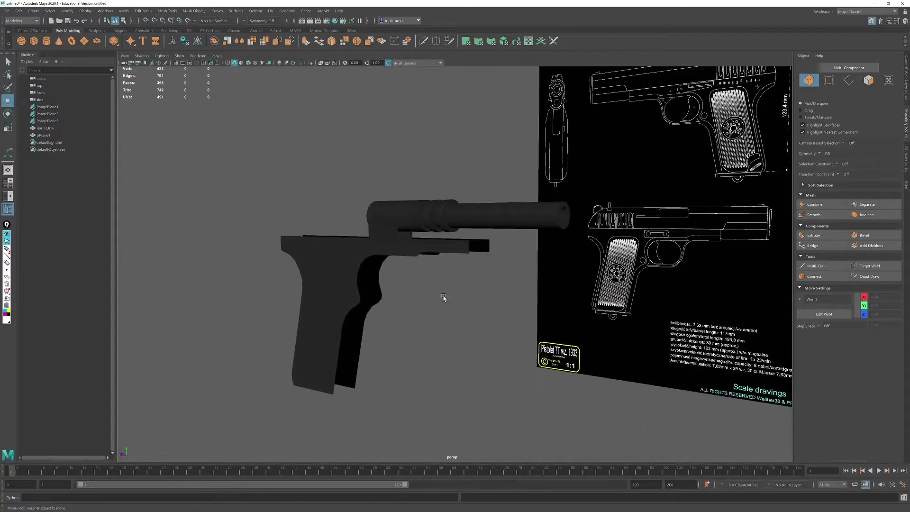
{"action": "left_click", "coordinate": [850, 80]}
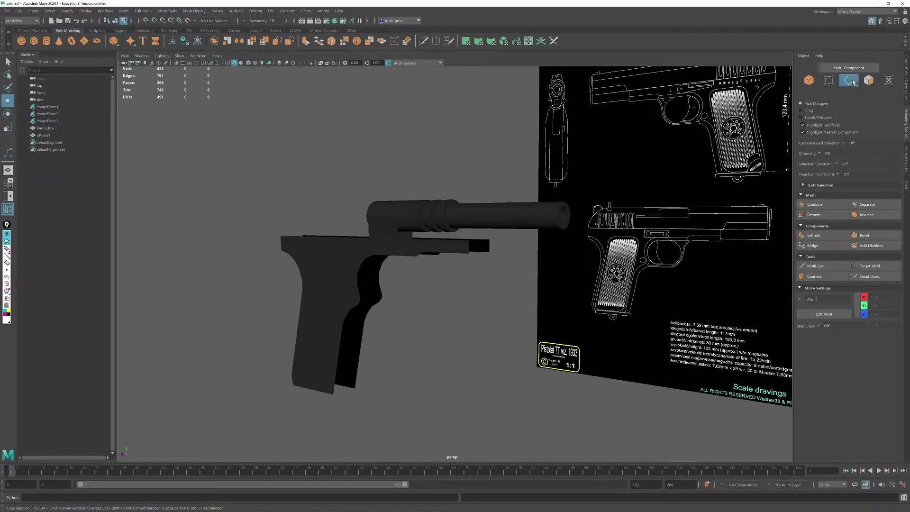
{"action": "left_click", "coordinate": [853, 81]}
{"action": "right_click_drag", "start_coordinate": [506, 277], "coordinate": [581, 439], "text": "alt"}
{"action": "middle_click_drag", "start_coordinate": [553, 306], "coordinate": [440, 303], "text": "alt"}
{"action": "mouse_move", "coordinate": [440, 304]}
{"action": "left_mouse_down", "text": "alt"}
{"action": "mouse_move", "coordinate": [434, 299]}
{"action": "mouse_move", "coordinate": [449, 301]}
{"action": "left_mouse_up", "text": "alt"}
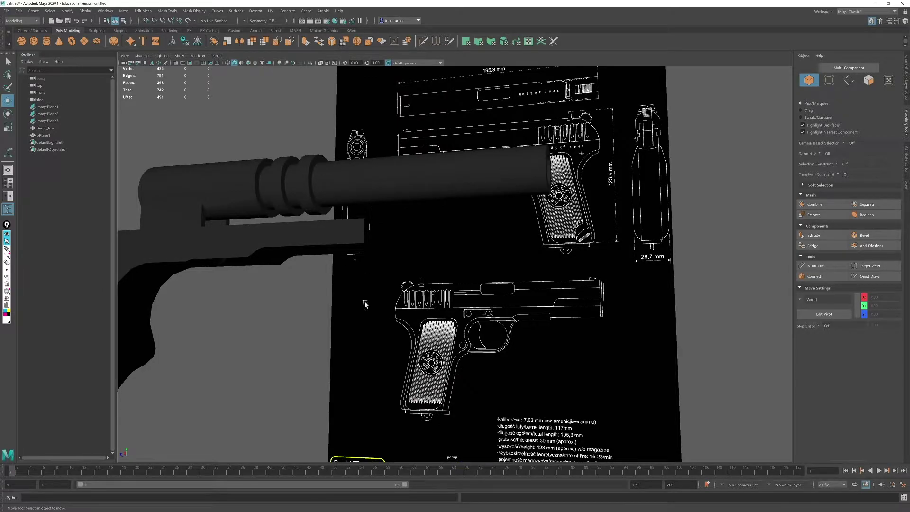
{"action": "middle_click_drag", "start_coordinate": [365, 303], "coordinate": [564, 218], "text": "alt"}
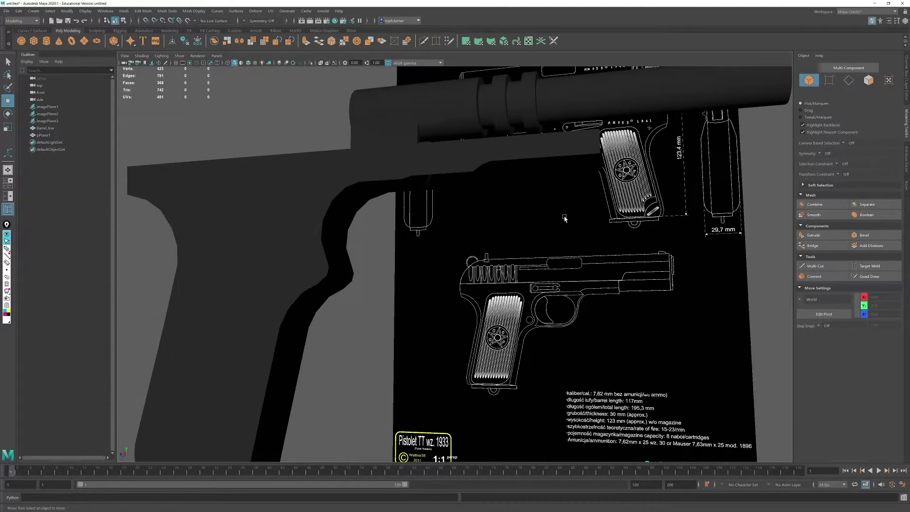
Step: Select the opposing front end edges of the two frame sides and bridge them with 0 divisions
{"action": "left_click", "coordinate": [350, 228]}
{"action": "left_click", "coordinate": [848, 81]}
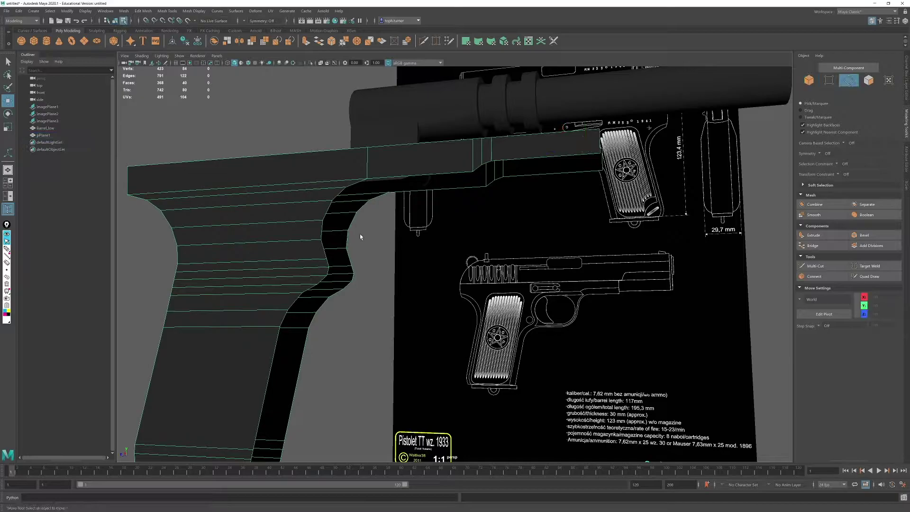
{"action": "double_click", "coordinate": [350, 224]}
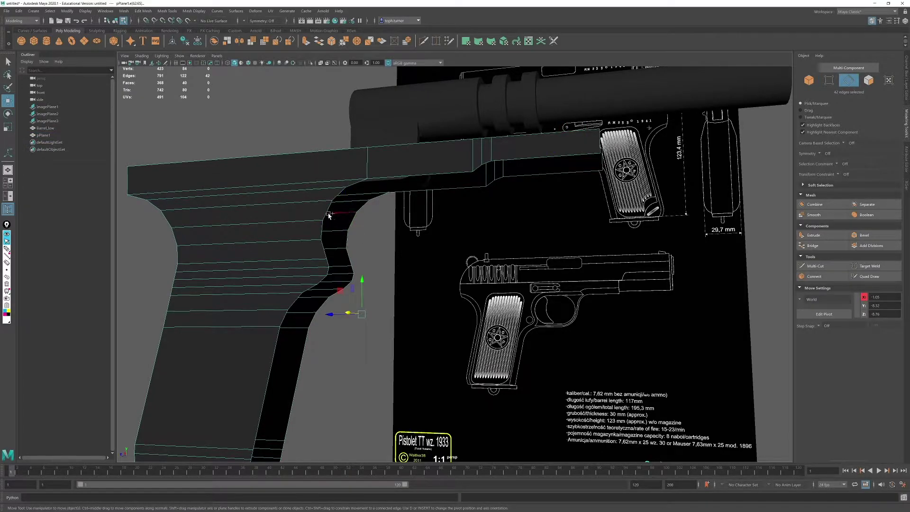
{"action": "left_click_drag", "start_coordinate": [560, 182], "coordinate": [446, 260], "text": "alt"}
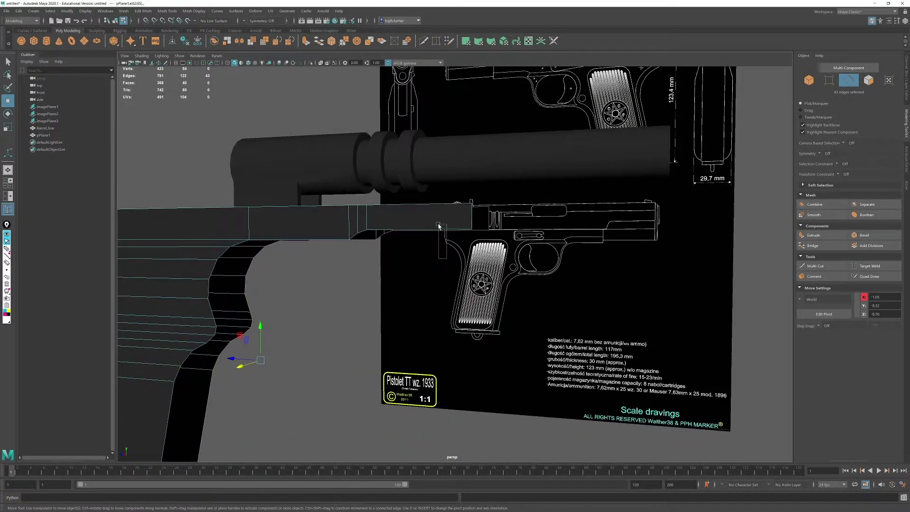
{"action": "left_click_drag", "start_coordinate": [439, 226], "coordinate": [450, 259]}
{"action": "left_click", "coordinate": [815, 246]}
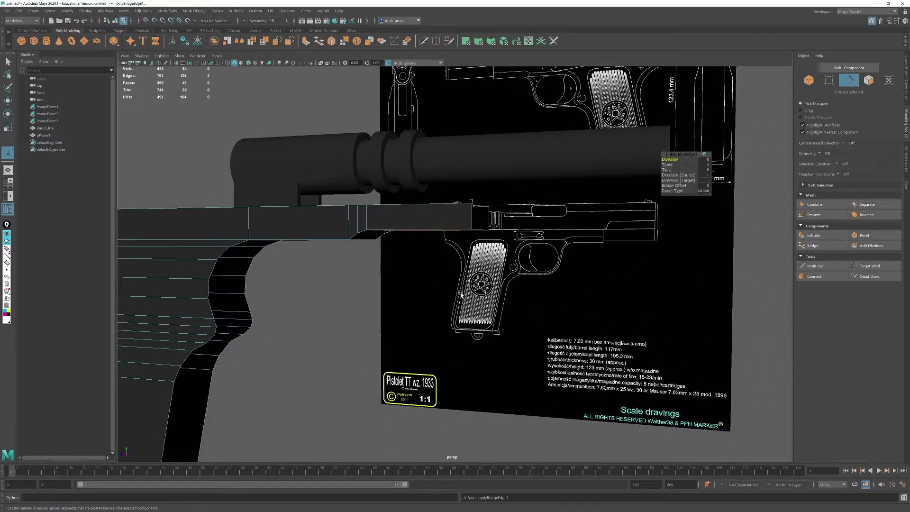
Step: Bridge the two opposing upper rear end edges of the frame to close its back
{"action": "left_click_drag", "start_coordinate": [461, 294], "coordinate": [485, 248], "text": "alt"}
{"action": "middle_click_drag", "start_coordinate": [380, 246], "coordinate": [432, 202], "text": "alt"}
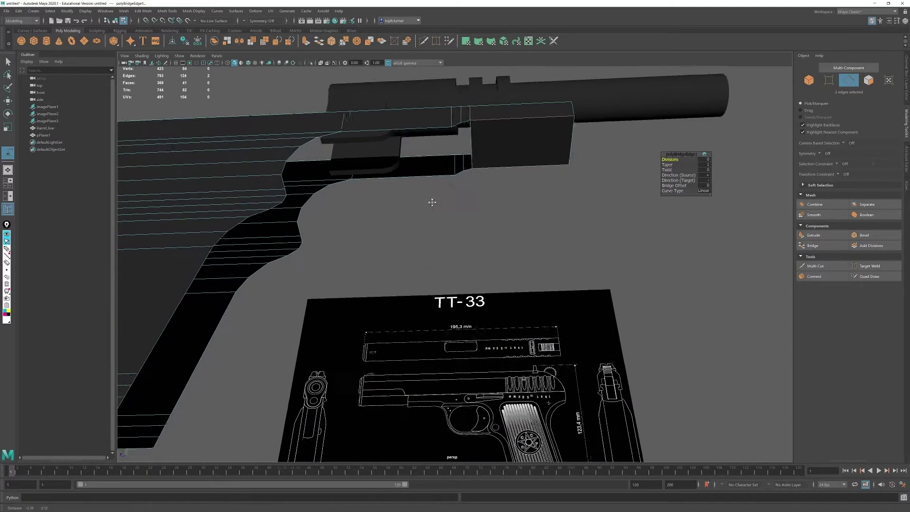
{"action": "left_click_drag", "start_coordinate": [432, 203], "coordinate": [403, 327], "text": "alt"}
{"action": "mouse_move", "coordinate": [403, 320]}
{"action": "left_mouse_down", "text": "alt"}
{"action": "mouse_move", "coordinate": [419, 306]}
{"action": "mouse_move", "coordinate": [399, 303]}
{"action": "left_mouse_up", "text": "alt"}
{"action": "left_click", "coordinate": [815, 245]}
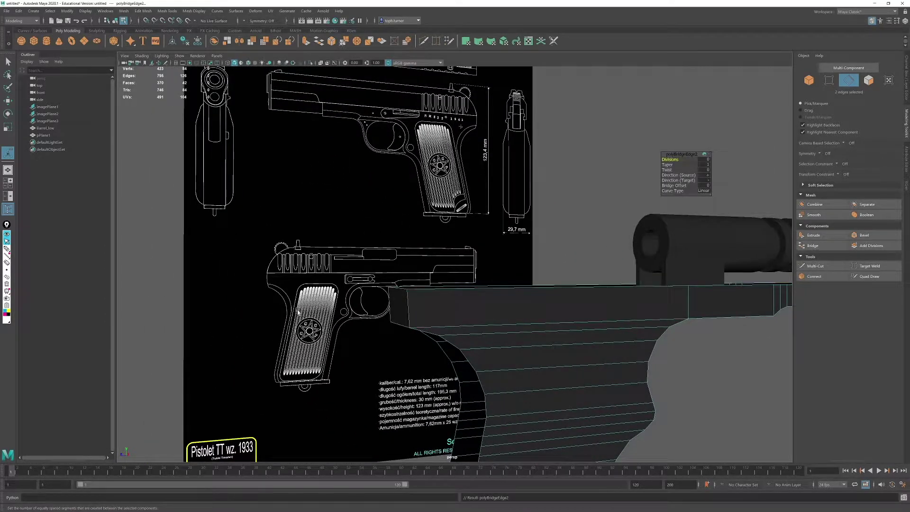
Step: Select the lower border edges of the frame and grip and bridge both sides along the whole underside and grip outline
{"action": "left_click_drag", "start_coordinate": [459, 267], "coordinate": [536, 280], "text": "alt"}
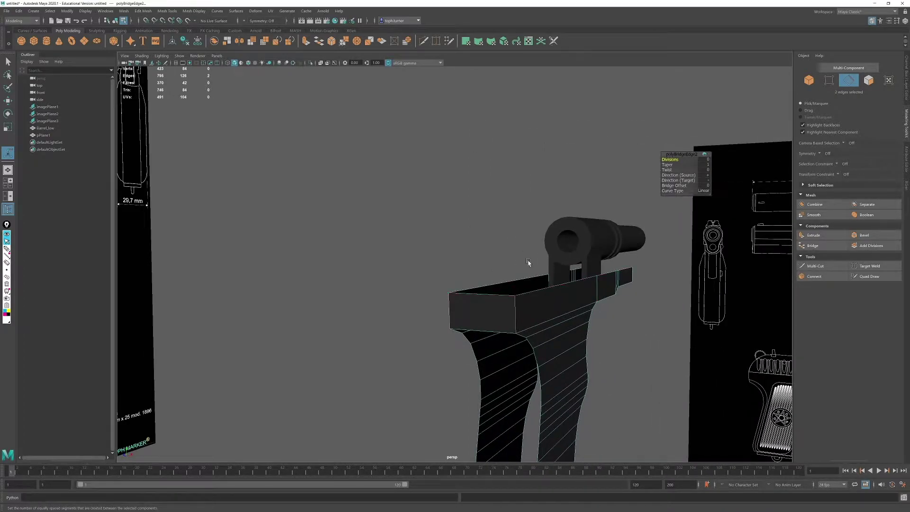
{"action": "left_click_drag", "start_coordinate": [618, 280], "coordinate": [571, 255], "text": "alt"}
{"action": "left_click_drag", "start_coordinate": [602, 295], "coordinate": [497, 306], "text": "alt"}
{"action": "double_click", "coordinate": [458, 270]}
{"action": "left_click", "coordinate": [625, 174], "text": "ctrl"}
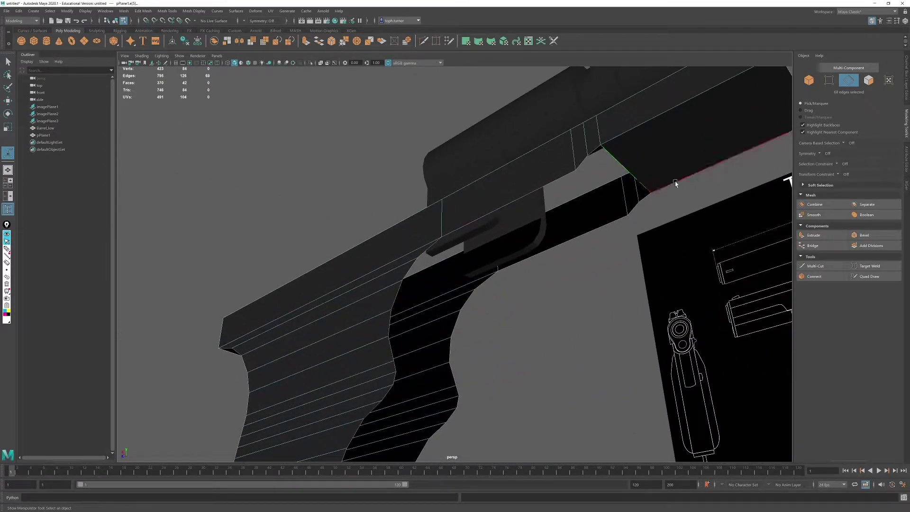
{"action": "left_click", "coordinate": [811, 245]}
Step: Examine the bridged surfaces around the grip, its bottom and the frame's underside from several angles
{"action": "scroll", "coordinate": [465, 237], "scroll_direction": "down", "scroll_amount": 4}
{"action": "left_click_drag", "start_coordinate": [463, 237], "coordinate": [419, 266], "text": "alt"}
{"action": "scroll", "coordinate": [419, 266], "scroll_direction": "down", "scroll_amount": 3}
{"action": "middle_click_drag", "start_coordinate": [418, 266], "coordinate": [405, 197], "text": "alt"}
{"action": "left_click_drag", "start_coordinate": [526, 323], "coordinate": [457, 333], "text": "alt"}
{"action": "scroll", "coordinate": [457, 333], "scroll_direction": "up", "scroll_amount": 4}
{"action": "middle_click_drag", "start_coordinate": [456, 333], "coordinate": [475, 251], "text": "alt"}
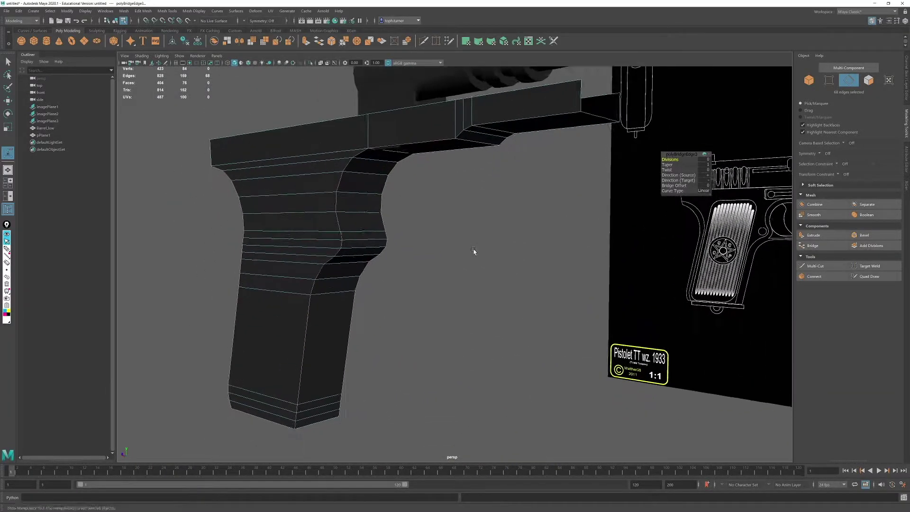
{"action": "left_click_drag", "start_coordinate": [476, 252], "coordinate": [553, 249], "text": "alt"}
{"action": "left_click_drag", "start_coordinate": [531, 219], "coordinate": [525, 201], "text": "alt"}
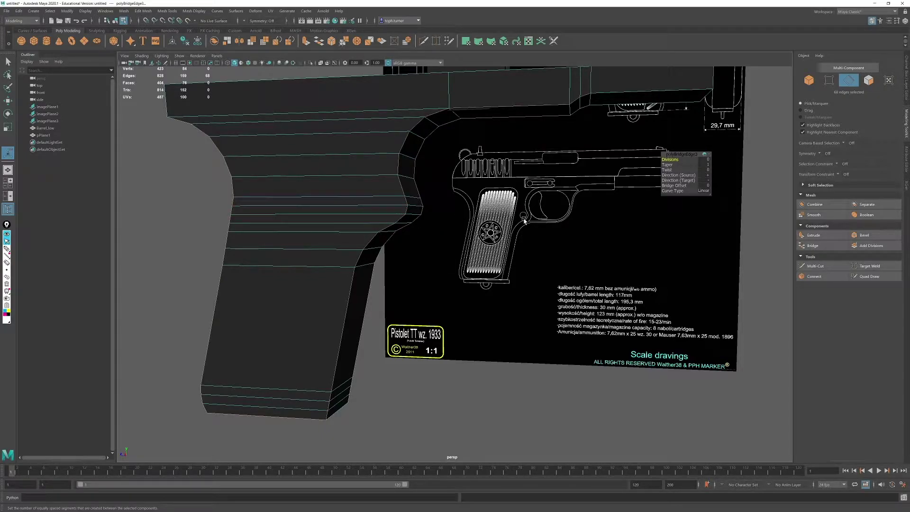
{"action": "mouse_move", "coordinate": [525, 214]}
{"action": "left_mouse_down", "text": "alt"}
{"action": "mouse_move", "coordinate": [447, 209]}
{"action": "mouse_move", "coordinate": [523, 209]}
{"action": "mouse_move", "coordinate": [519, 203]}
{"action": "left_mouse_up", "text": "alt"}
{"action": "middle_click_drag", "start_coordinate": [586, 101], "coordinate": [582, 182], "text": "alt"}
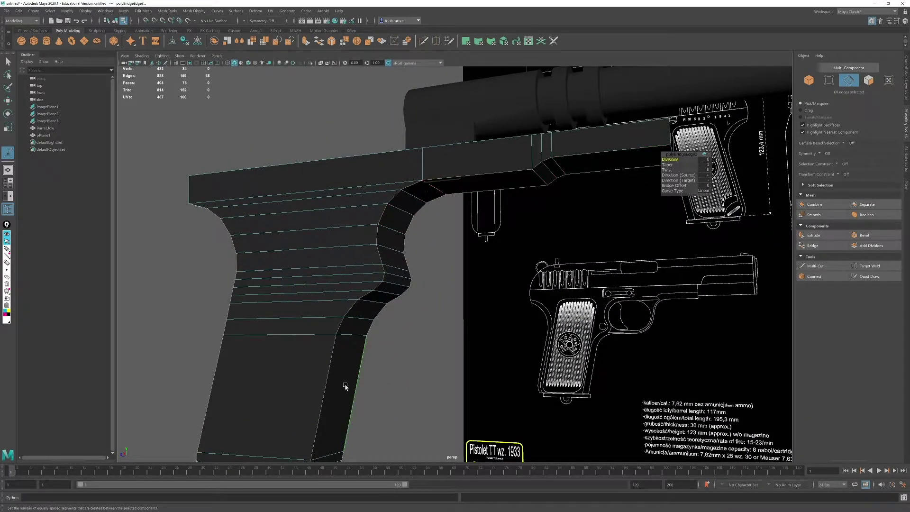
Step: Select the face loop around the frame and grip's outer edge, leaving out the upper rear end face
{"action": "left_click", "coordinate": [869, 81]}
{"action": "left_click", "coordinate": [564, 165]}
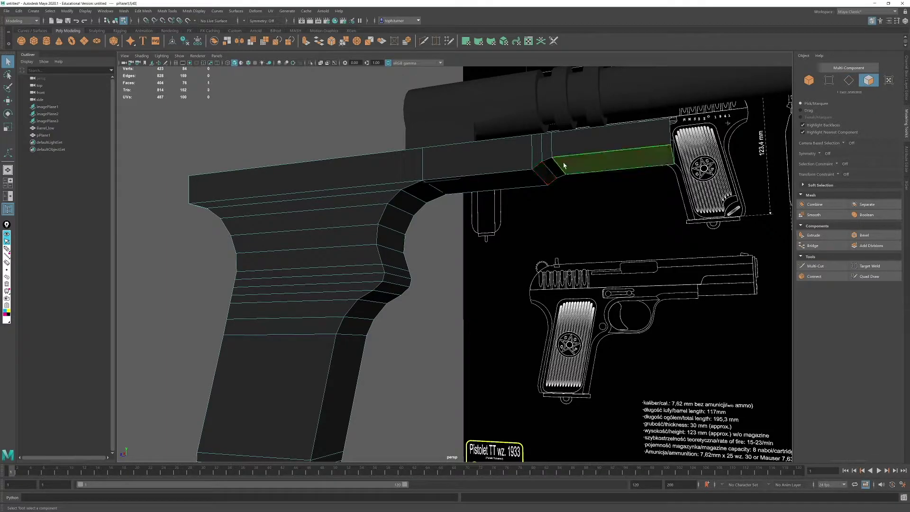
{"action": "left_click", "coordinate": [554, 168], "text": "shift"}
{"action": "double_click", "coordinate": [555, 168], "text": "shift"}
{"action": "left_click_drag", "start_coordinate": [427, 183], "coordinate": [455, 199], "text": "alt"}
{"action": "key", "text": "space"}
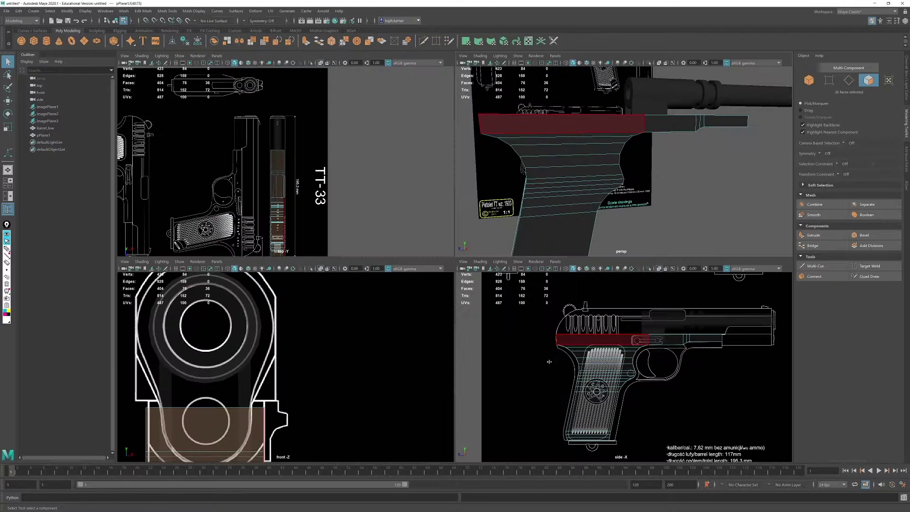
{"action": "key", "text": "space"}
{"action": "key", "text": "space"}
{"action": "scroll", "coordinate": [314, 236], "scroll_direction": "up", "scroll_amount": 4}
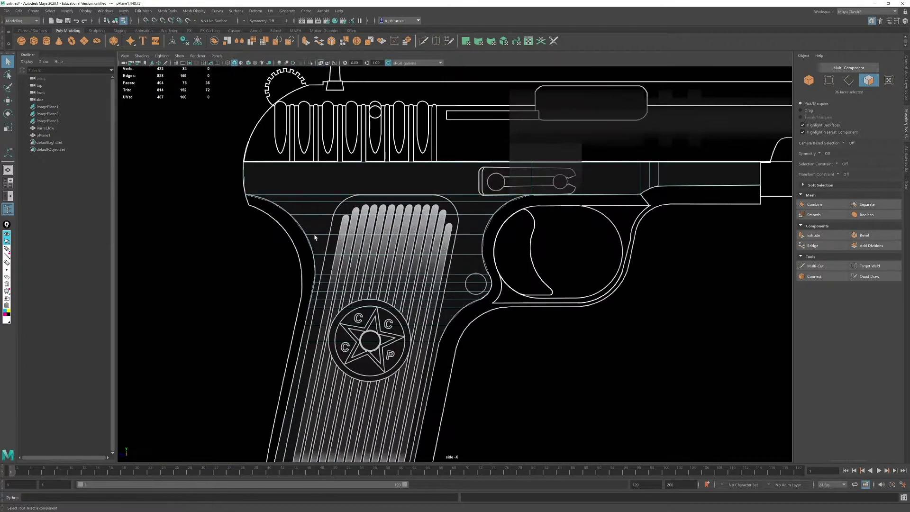
{"action": "middle_click_drag", "start_coordinate": [314, 237], "coordinate": [400, 270], "text": "alt"}
{"action": "left_click_drag", "start_coordinate": [290, 173], "coordinate": [346, 201], "text": "ctrl"}
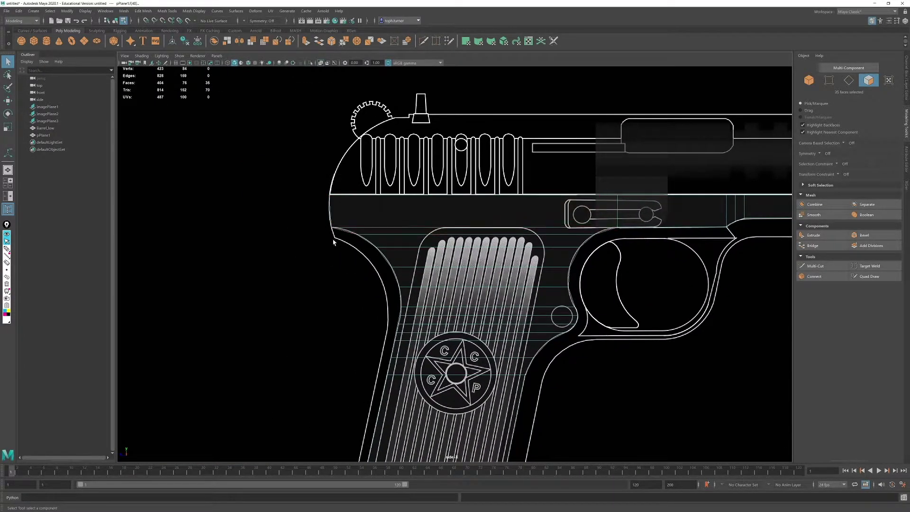
Step: Extrude the selected outer-edge faces with a Local Translate Z of 0.41, matching the side blueprint's outline
{"action": "middle_click_drag", "start_coordinate": [473, 236], "coordinate": [333, 271], "text": "alt"}
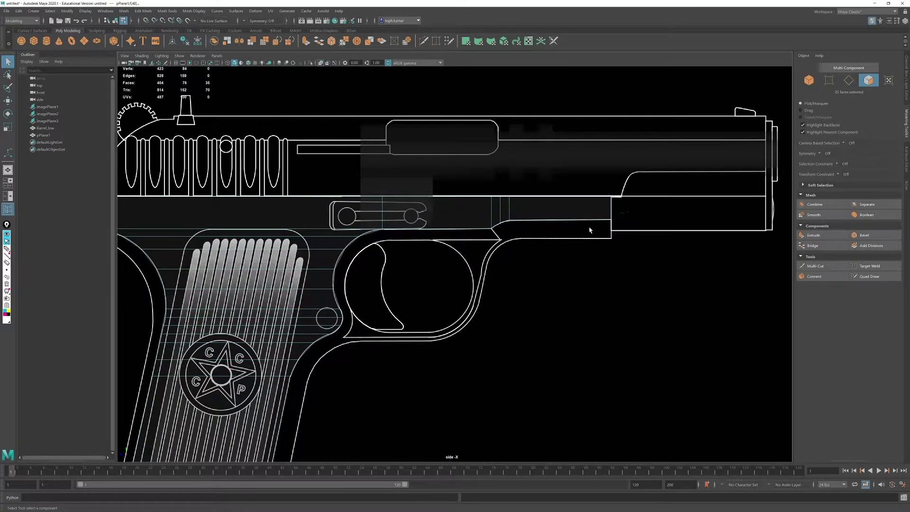
{"action": "right_click_drag", "start_coordinate": [605, 254], "coordinate": [590, 304], "text": "alt"}
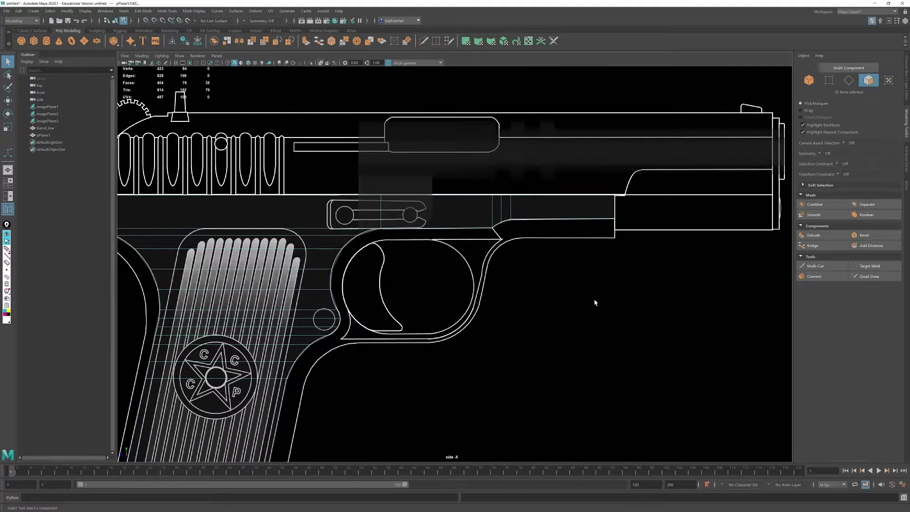
{"action": "middle_click_drag", "start_coordinate": [644, 274], "coordinate": [699, 232], "text": "alt"}
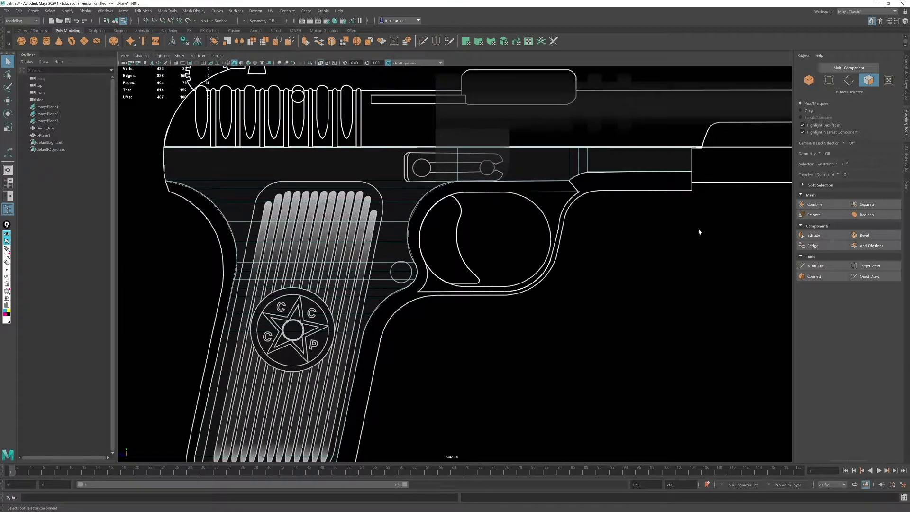
{"action": "left_click", "coordinate": [838, 236]}
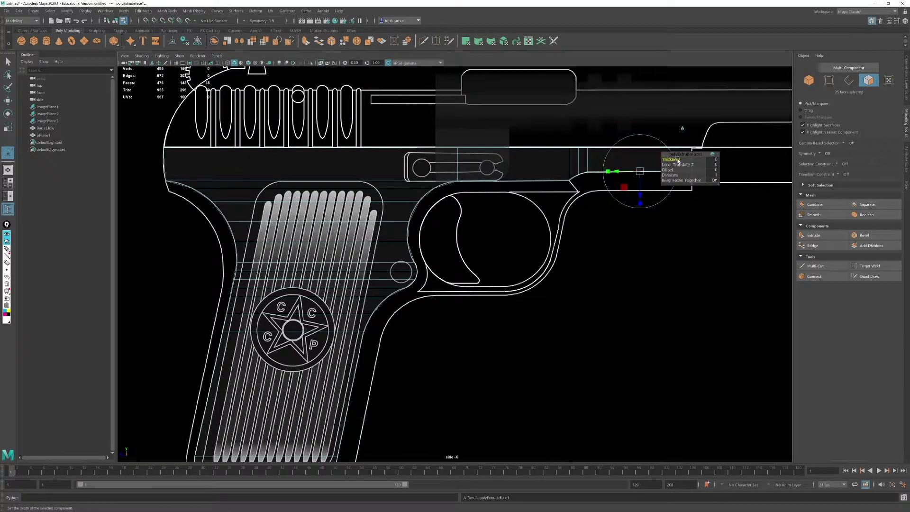
{"action": "left_click_drag", "start_coordinate": [667, 166], "coordinate": [681, 164]}
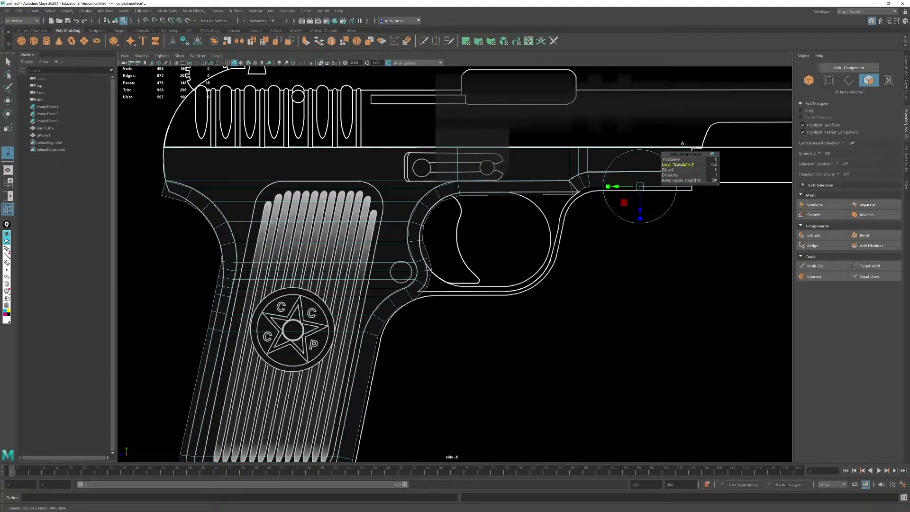
{"action": "left_click_drag", "start_coordinate": [679, 165], "coordinate": [677, 167]}
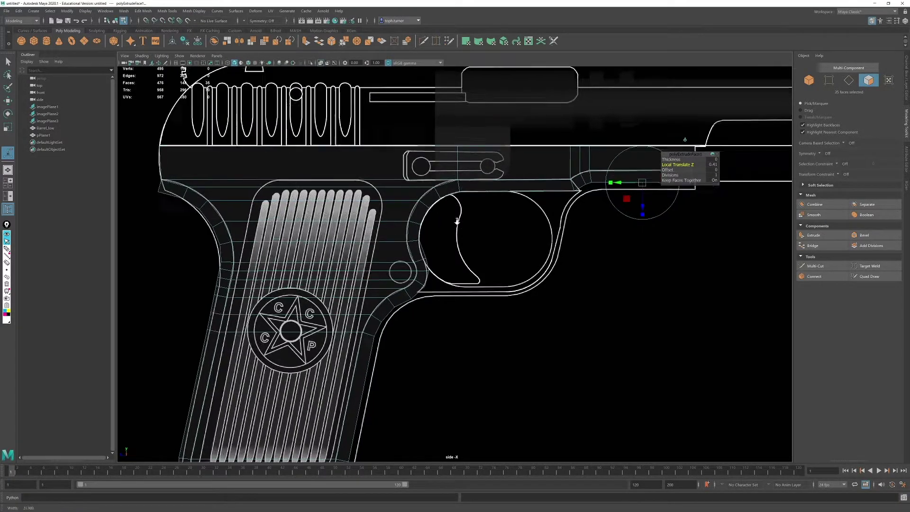
Step: Compare the extruded outer edge with the side blueprint's outline along the trigger area, rear frame and whole grip
{"action": "middle_click_drag", "start_coordinate": [457, 219], "coordinate": [361, 286], "text": "alt"}
{"action": "scroll", "coordinate": [358, 289], "scroll_direction": "up", "scroll_amount": 8}
{"action": "middle_click_drag", "start_coordinate": [418, 238], "coordinate": [652, 221], "text": "alt"}
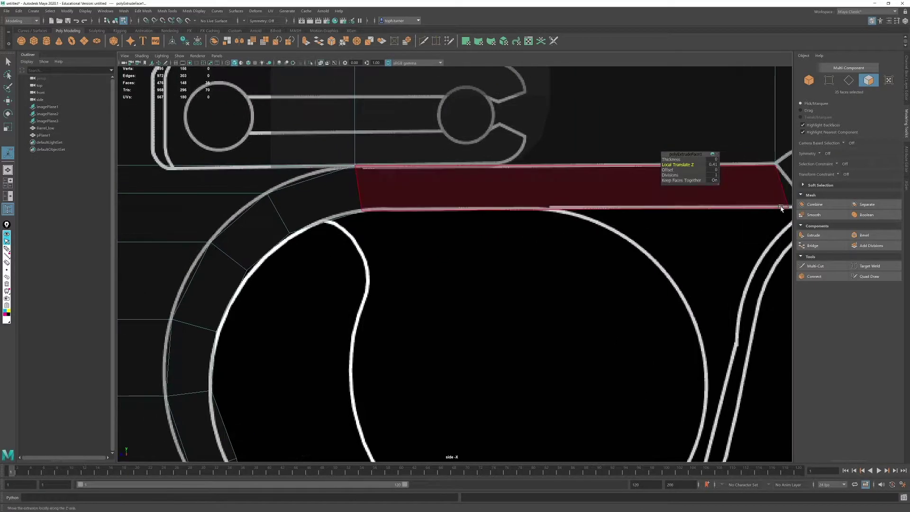
{"action": "middle_click_drag", "start_coordinate": [325, 406], "coordinate": [338, 230], "text": "alt"}
{"action": "right_click_drag", "start_coordinate": [406, 177], "coordinate": [381, 287], "text": "alt"}
{"action": "middle_click_drag", "start_coordinate": [386, 279], "coordinate": [500, 259], "text": "alt"}
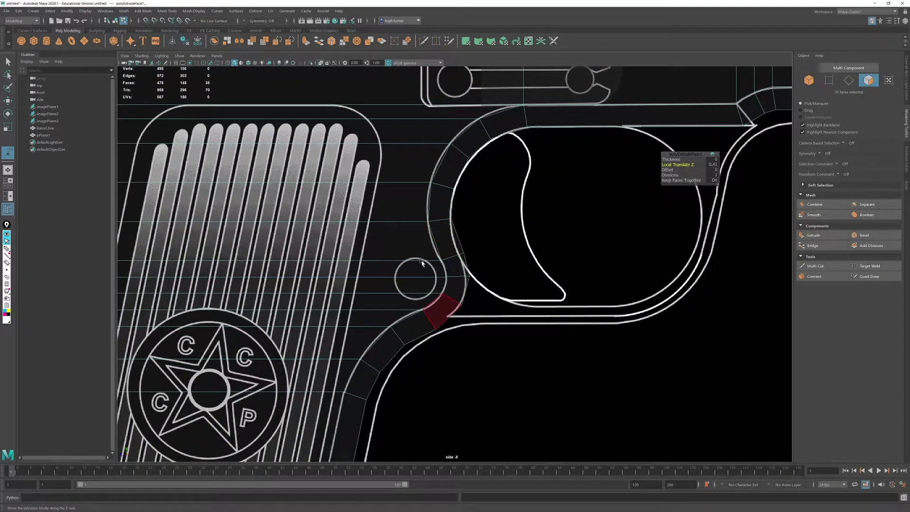
{"action": "middle_click_drag", "start_coordinate": [423, 262], "coordinate": [715, 263], "text": "alt"}
{"action": "middle_click_drag", "start_coordinate": [339, 151], "coordinate": [343, 208], "text": "alt"}
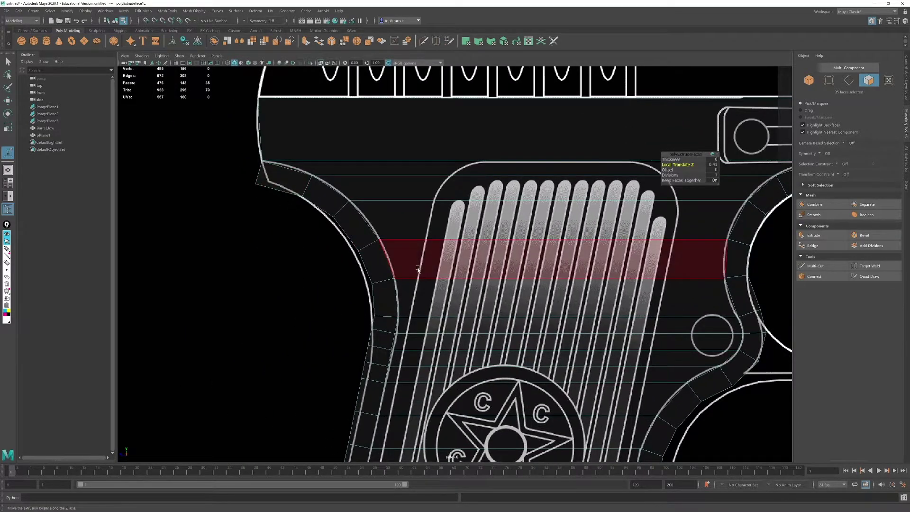
{"action": "middle_click_drag", "start_coordinate": [417, 268], "coordinate": [387, 63], "text": "alt"}
{"action": "middle_click_drag", "start_coordinate": [339, 438], "coordinate": [359, 258], "text": "alt"}
{"action": "middle_click_drag", "start_coordinate": [451, 245], "coordinate": [270, 305], "text": "alt"}
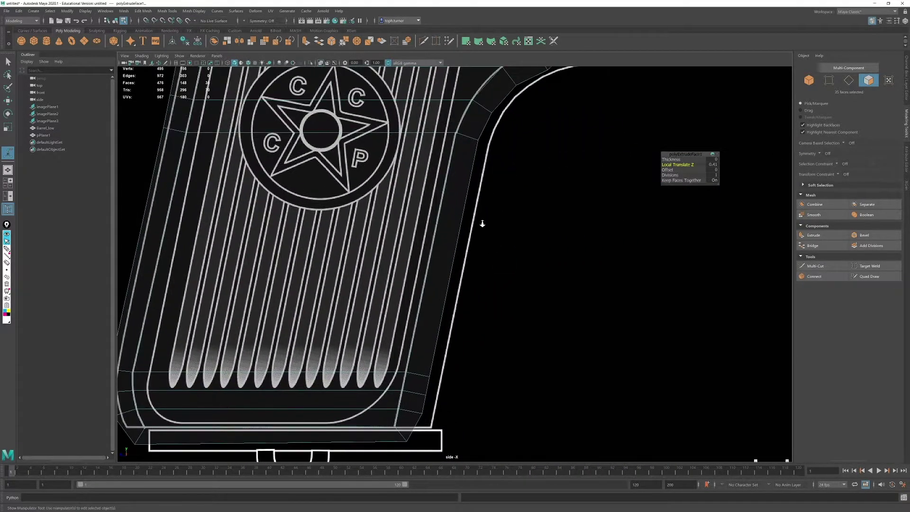
{"action": "right_click_drag", "start_coordinate": [482, 221], "coordinate": [477, 200], "text": "alt"}
{"action": "middle_click_drag", "start_coordinate": [478, 200], "coordinate": [260, 393], "text": "alt"}
{"action": "right_click_drag", "start_coordinate": [477, 201], "coordinate": [449, 220], "text": "alt"}
{"action": "scroll", "coordinate": [449, 221], "scroll_direction": "down", "scroll_amount": 2}
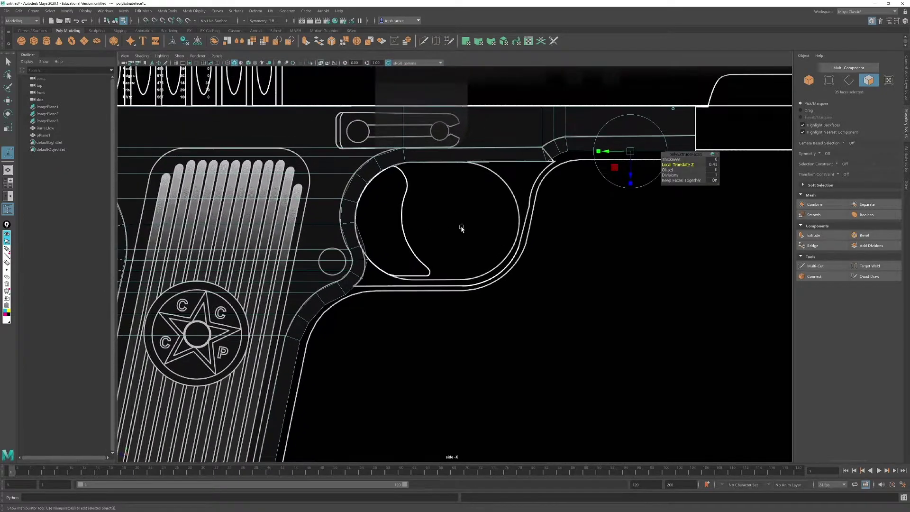
Step: Set the Offset of the outer-edge extrusion to 0.64 and check the narrowed band from below and the side
{"action": "key", "text": "space"}
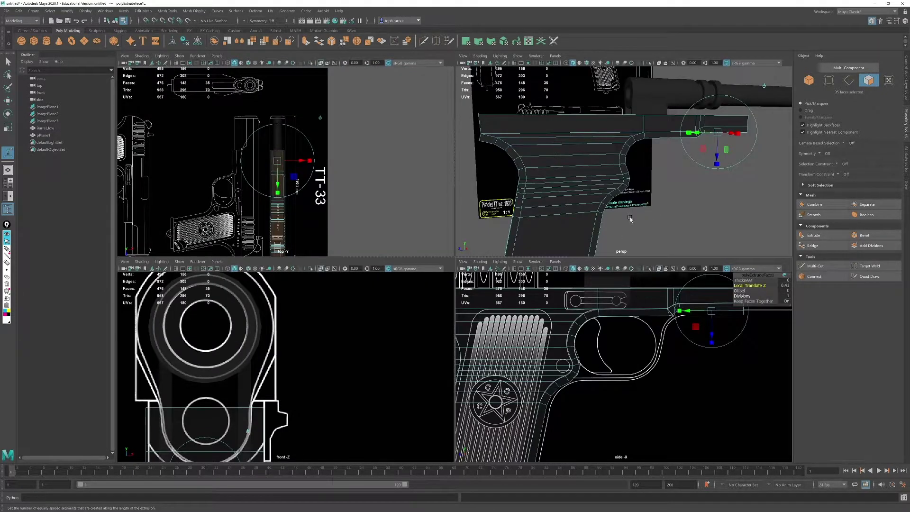
{"action": "left_click_drag", "start_coordinate": [630, 219], "coordinate": [587, 204], "text": "alt"}
{"action": "right_click_drag", "start_coordinate": [588, 204], "coordinate": [596, 212], "text": "alt"}
{"action": "left_click_drag", "start_coordinate": [596, 211], "coordinate": [605, 189], "text": "alt"}
{"action": "right_click_drag", "start_coordinate": [605, 189], "coordinate": [586, 152], "text": "alt"}
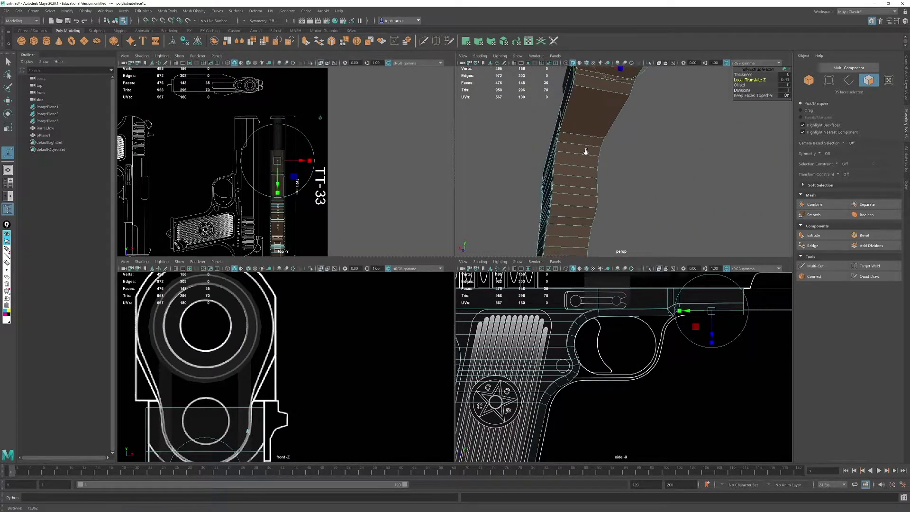
{"action": "middle_click_drag", "start_coordinate": [586, 151], "coordinate": [589, 185], "text": "alt"}
{"action": "left_click_drag", "start_coordinate": [589, 185], "coordinate": [593, 166], "text": "alt"}
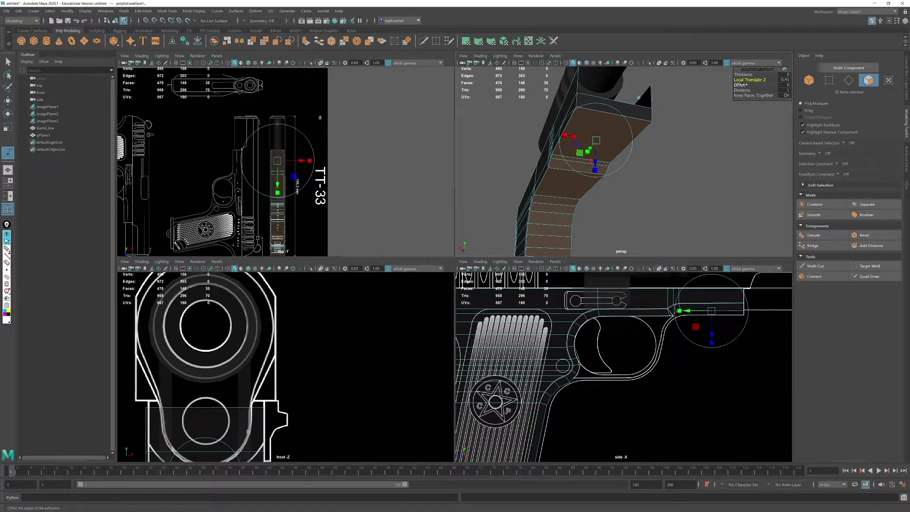
{"action": "left_click_drag", "start_coordinate": [745, 87], "coordinate": [759, 81]}
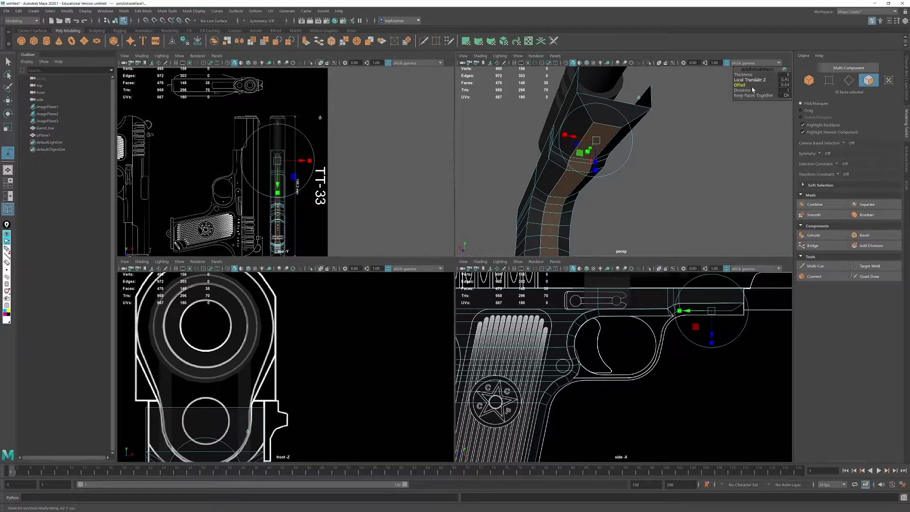
{"action": "left_click_drag", "start_coordinate": [588, 113], "coordinate": [697, 123], "text": "alt"}
{"action": "middle_click_drag", "start_coordinate": [664, 166], "coordinate": [739, 128], "text": "alt"}
{"action": "left_click_drag", "start_coordinate": [773, 147], "coordinate": [619, 130], "text": "alt"}
Step: Move the two outer vertices at the trigger guard's front junction onto the blueprint corner in the side view
{"action": "key", "text": "space"}
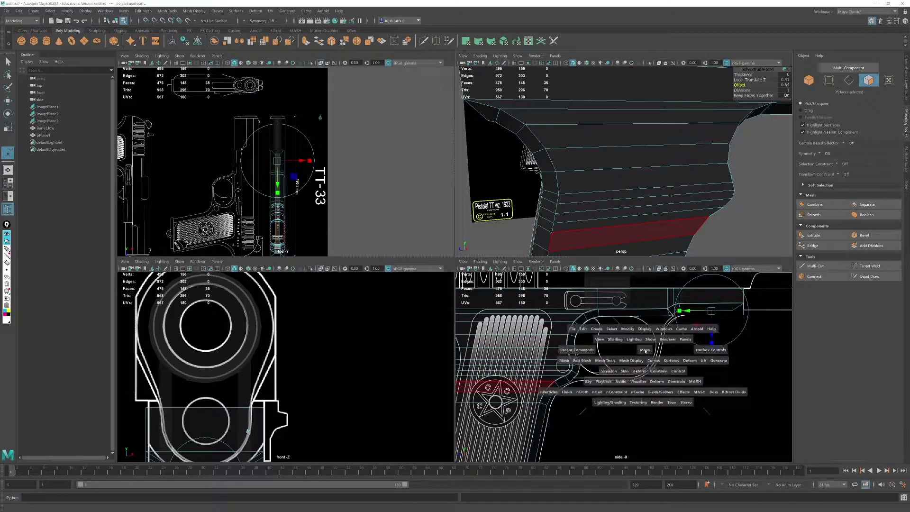
{"action": "left_click", "coordinate": [646, 263]}
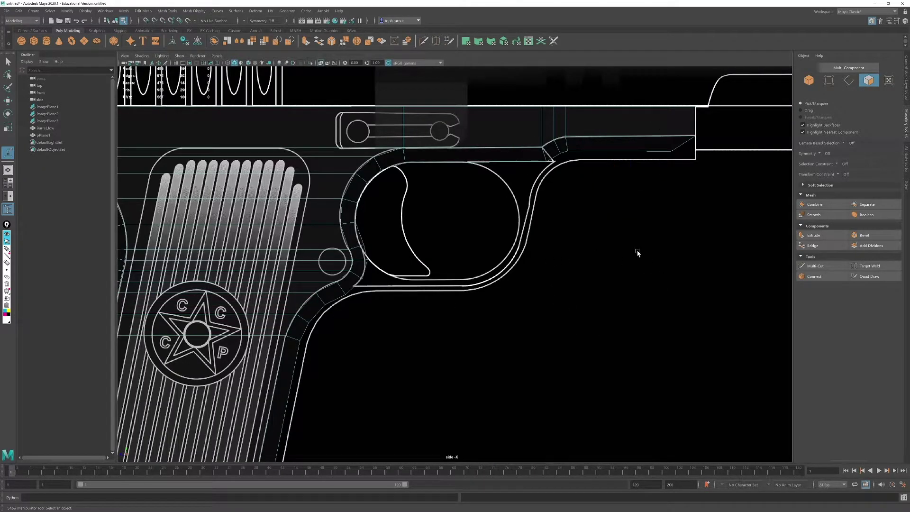
{"action": "key", "text": "w"}
{"action": "left_click", "coordinate": [830, 81]}
{"action": "right_click_drag", "start_coordinate": [596, 185], "coordinate": [651, 154], "text": "alt"}
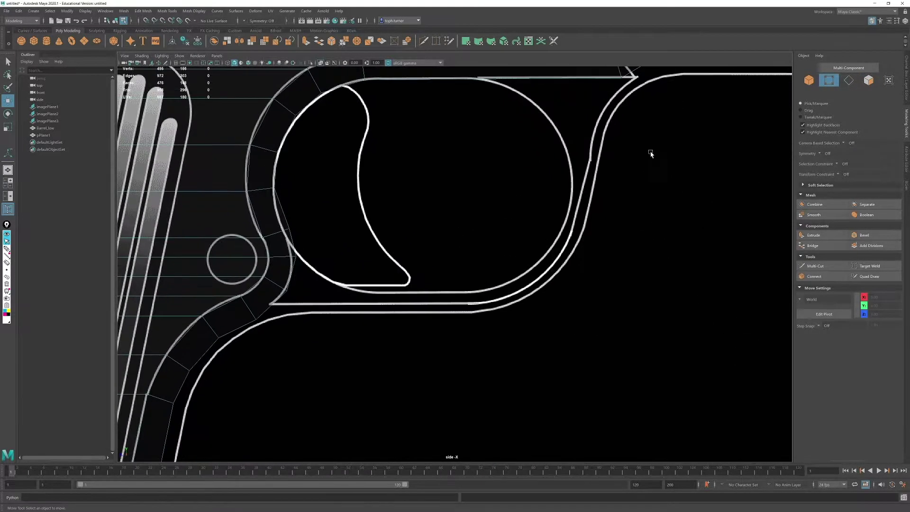
{"action": "middle_click_drag", "start_coordinate": [650, 154], "coordinate": [396, 327], "text": "alt"}
{"action": "right_click_drag", "start_coordinate": [396, 327], "coordinate": [503, 361], "text": "alt"}
{"action": "middle_click_drag", "start_coordinate": [357, 203], "coordinate": [374, 227], "text": "alt"}
{"action": "right_click_drag", "start_coordinate": [373, 227], "coordinate": [382, 230], "text": "alt"}
{"action": "right_click_drag", "start_coordinate": [654, 313], "coordinate": [513, 261], "text": "alt"}
{"action": "middle_click_drag", "start_coordinate": [471, 257], "coordinate": [521, 243], "text": "alt"}
{"action": "right_click_drag", "start_coordinate": [521, 244], "coordinate": [553, 339], "text": "alt"}
{"action": "middle_click_drag", "start_coordinate": [511, 280], "coordinate": [513, 312], "text": "alt"}
{"action": "right_click_drag", "start_coordinate": [513, 312], "coordinate": [641, 413], "text": "alt"}
{"action": "right_click_drag", "start_coordinate": [560, 311], "coordinate": [638, 438], "text": "alt"}
{"action": "mouse_move", "coordinate": [474, 294]}
{"action": "left_mouse_down"}
{"action": "mouse_move", "coordinate": [496, 317]}
{"action": "mouse_move", "coordinate": [474, 310]}
{"action": "left_mouse_up"}
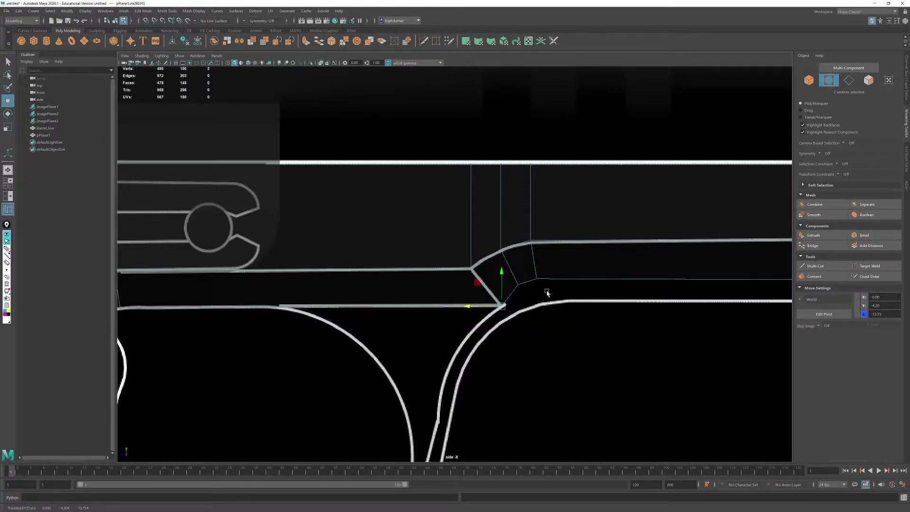
{"action": "middle_click_drag", "start_coordinate": [556, 303], "coordinate": [514, 259], "text": "alt"}
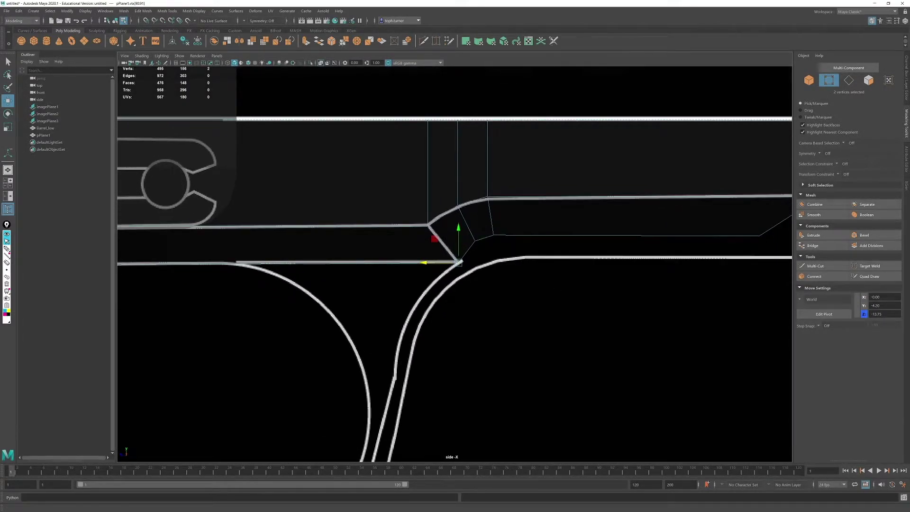
Step: Move the lower front-end vertices forward to the frame's front line and align the end column vertically
{"action": "middle_click_drag", "start_coordinate": [624, 282], "coordinate": [565, 210], "text": "alt"}
{"action": "right_click_drag", "start_coordinate": [565, 210], "coordinate": [497, 195], "text": "alt"}
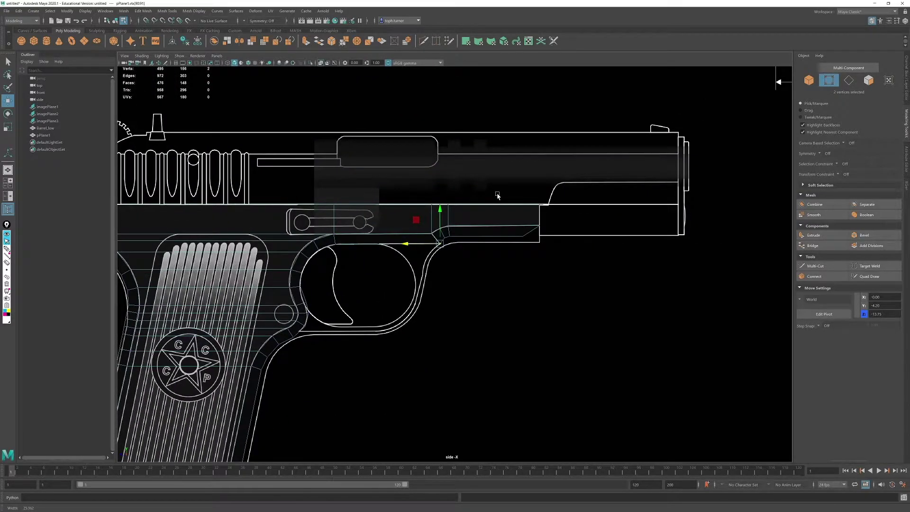
{"action": "scroll", "coordinate": [497, 195], "scroll_direction": "up", "scroll_amount": 8}
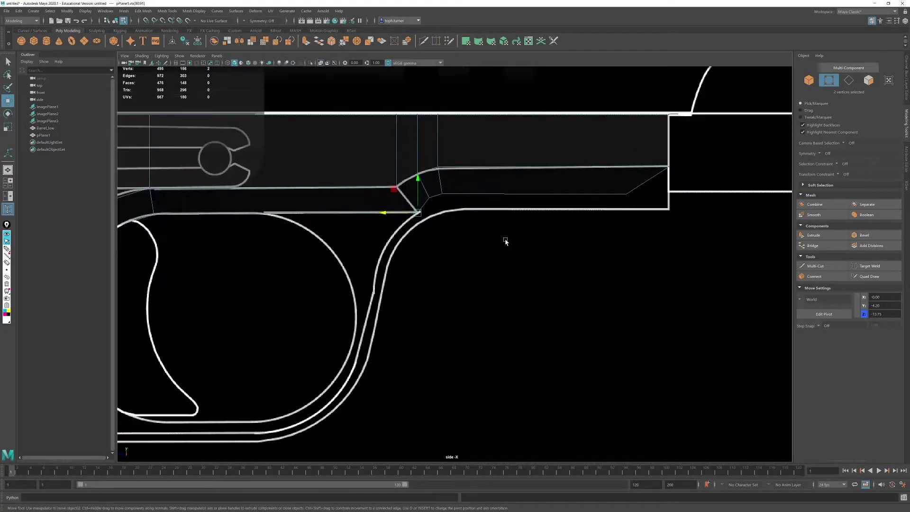
{"action": "left_click_drag", "start_coordinate": [609, 208], "coordinate": [657, 226]}
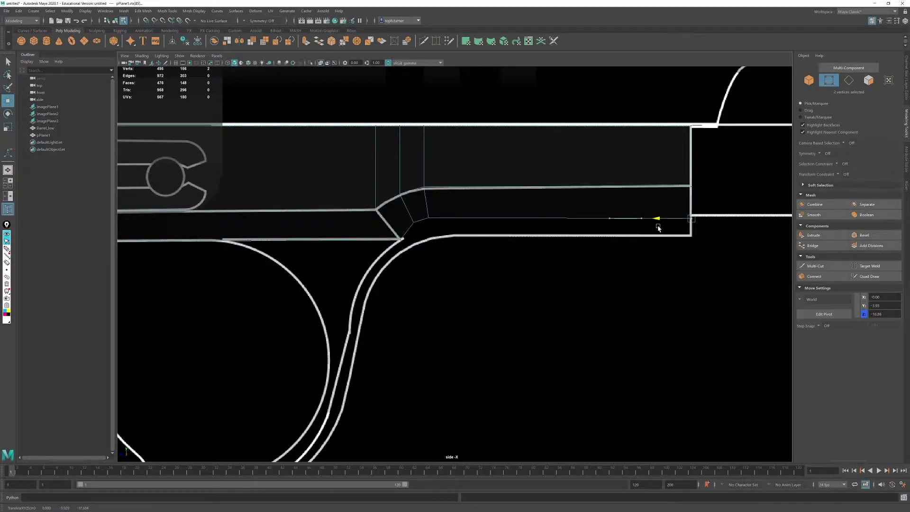
{"action": "left_click_drag", "start_coordinate": [679, 101], "coordinate": [736, 283]}
{"action": "key", "text": "r"}
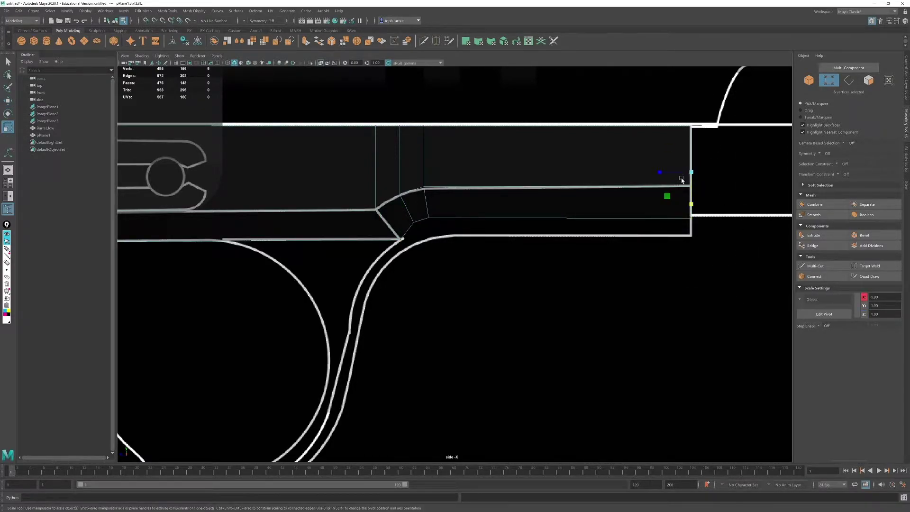
{"action": "key", "text": "w"}
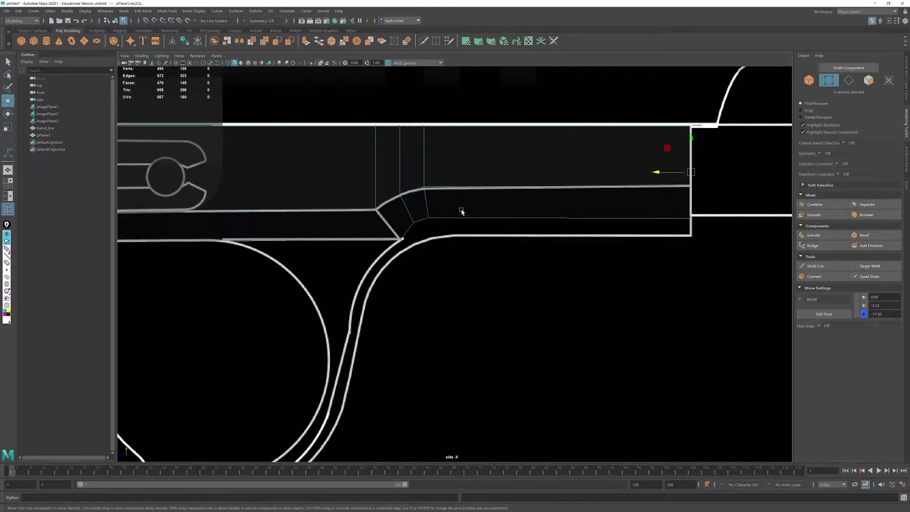
Step: Reposition the edge vertices behind the trigger so the outer ones follow the blueprint's rear trigger-guard curve
{"action": "middle_click_drag", "start_coordinate": [446, 209], "coordinate": [478, 202], "text": "alt"}
{"action": "scroll", "coordinate": [477, 204], "scroll_direction": "up", "scroll_amount": 2}
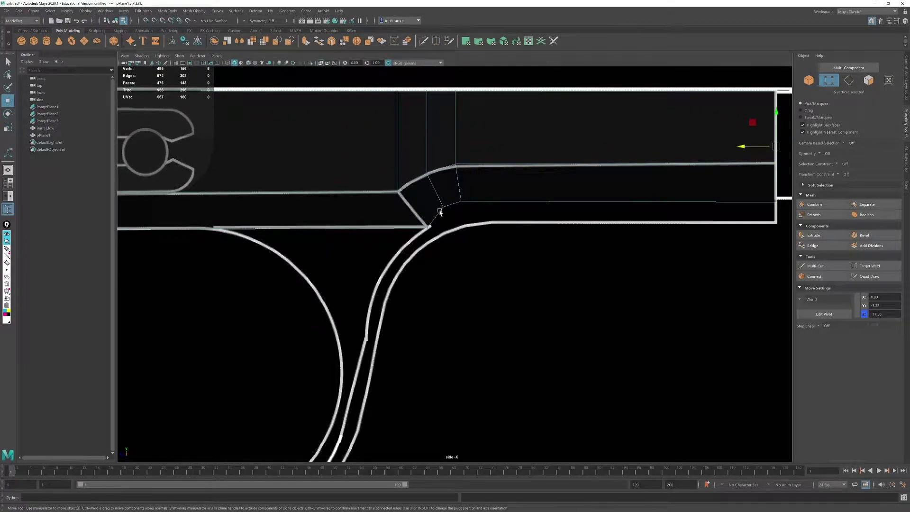
{"action": "scroll", "coordinate": [460, 244], "scroll_direction": "down", "scroll_amount": 6}
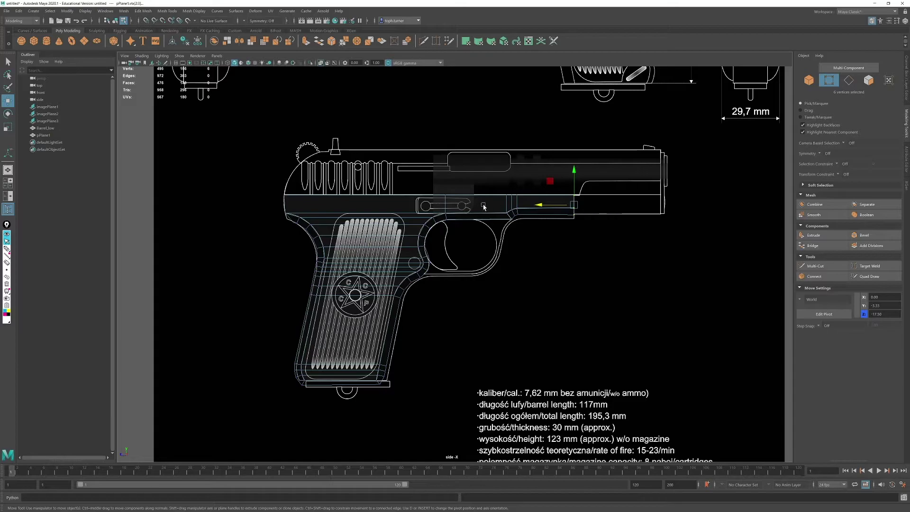
{"action": "scroll", "coordinate": [544, 362], "scroll_direction": "up", "scroll_amount": 6}
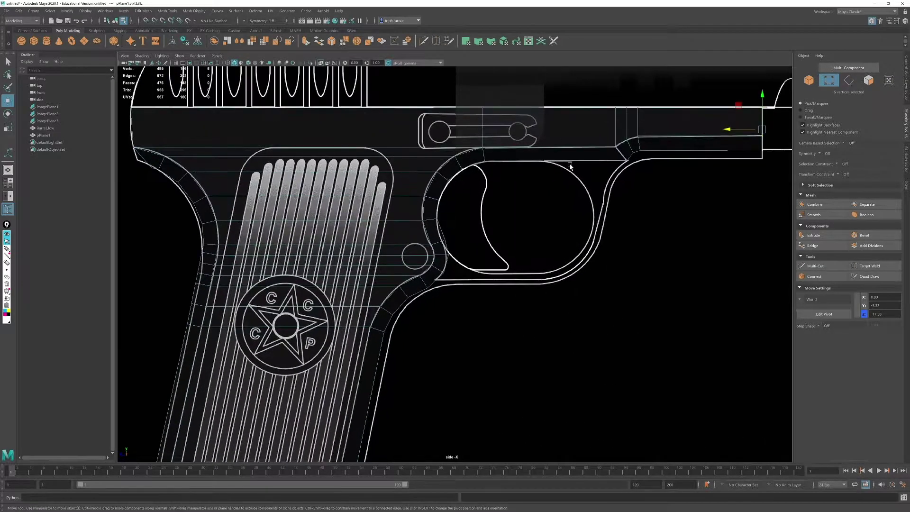
{"action": "scroll", "coordinate": [514, 273], "scroll_direction": "up", "scroll_amount": 6}
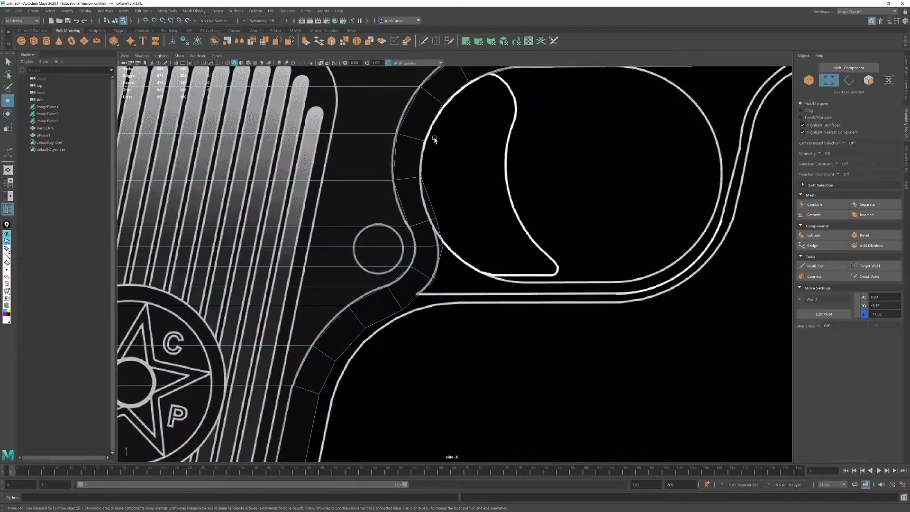
{"action": "middle_click_drag", "start_coordinate": [435, 226], "coordinate": [459, 311], "text": "alt"}
{"action": "right_click_drag", "start_coordinate": [459, 311], "coordinate": [503, 456], "text": "alt"}
{"action": "middle_click_drag", "start_coordinate": [503, 456], "coordinate": [535, 325], "text": "alt"}
{"action": "middle_click_drag", "start_coordinate": [495, 248], "coordinate": [494, 290], "text": "alt"}
{"action": "left_click_drag", "start_coordinate": [528, 235], "coordinate": [431, 285]}
{"action": "left_click_drag", "start_coordinate": [442, 242], "coordinate": [435, 227]}
{"action": "middle_click_drag", "start_coordinate": [436, 227], "coordinate": [433, 224]}
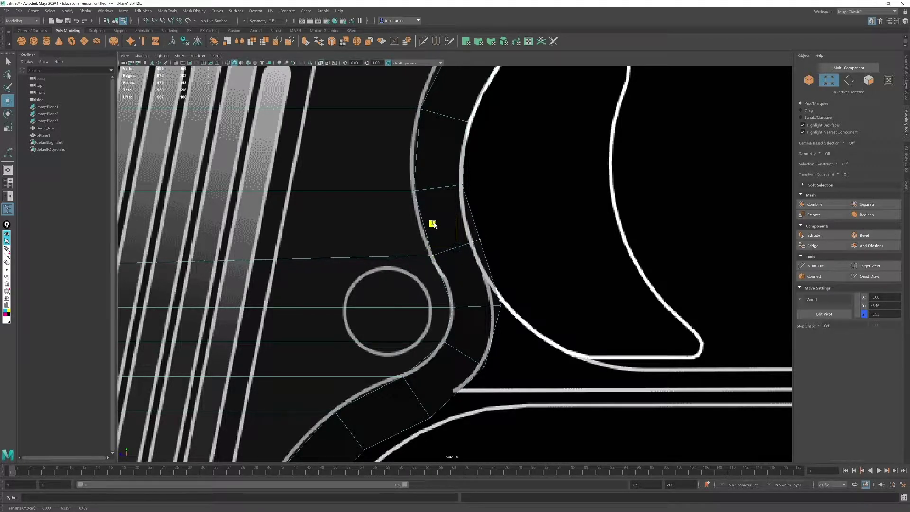
{"action": "left_click_drag", "start_coordinate": [491, 227], "coordinate": [468, 252]}
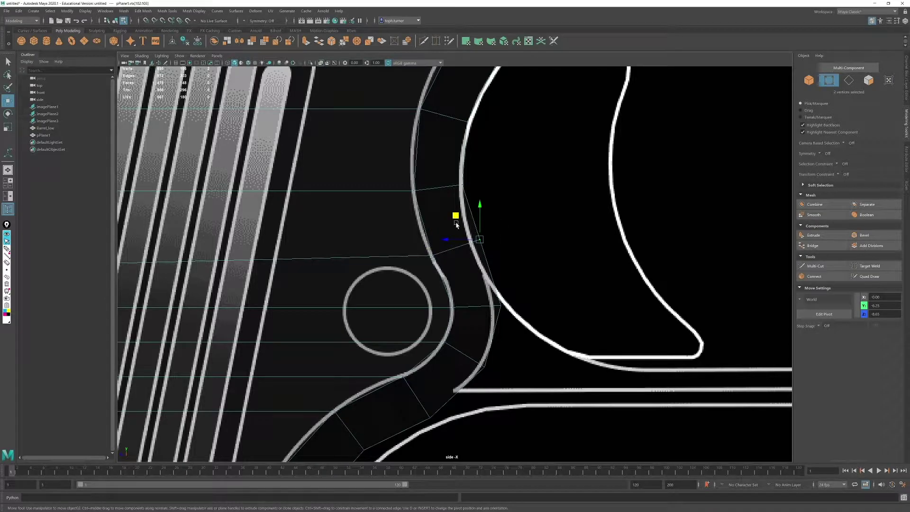
{"action": "middle_click_drag", "start_coordinate": [456, 219], "coordinate": [448, 223]}
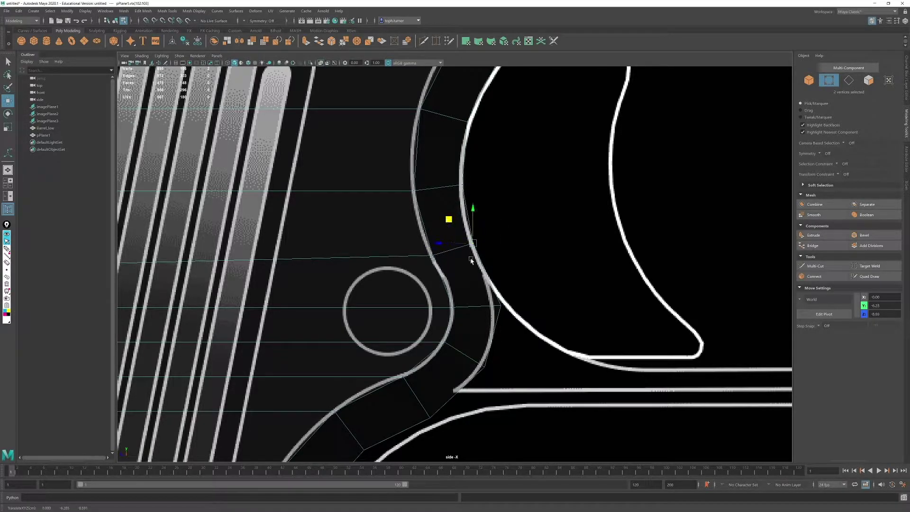
Step: Fit the outer vertices beside the round pin and at the trigger guard's rear junction to the blueprint outline
{"action": "left_click_drag", "start_coordinate": [493, 299], "coordinate": [462, 309]}
{"action": "middle_click_drag", "start_coordinate": [485, 360], "coordinate": [480, 285], "text": "alt"}
{"action": "left_click_drag", "start_coordinate": [467, 285], "coordinate": [486, 307]}
{"action": "middle_click_drag", "start_coordinate": [480, 326], "coordinate": [516, 242], "text": "alt"}
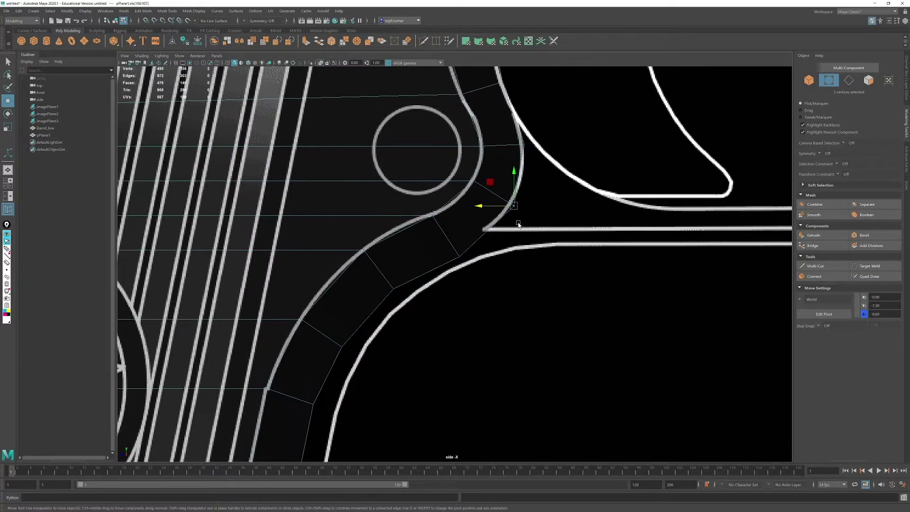
{"action": "left_click", "coordinate": [477, 273]}
{"action": "middle_click_drag", "start_coordinate": [509, 178], "coordinate": [506, 212], "text": "alt"}
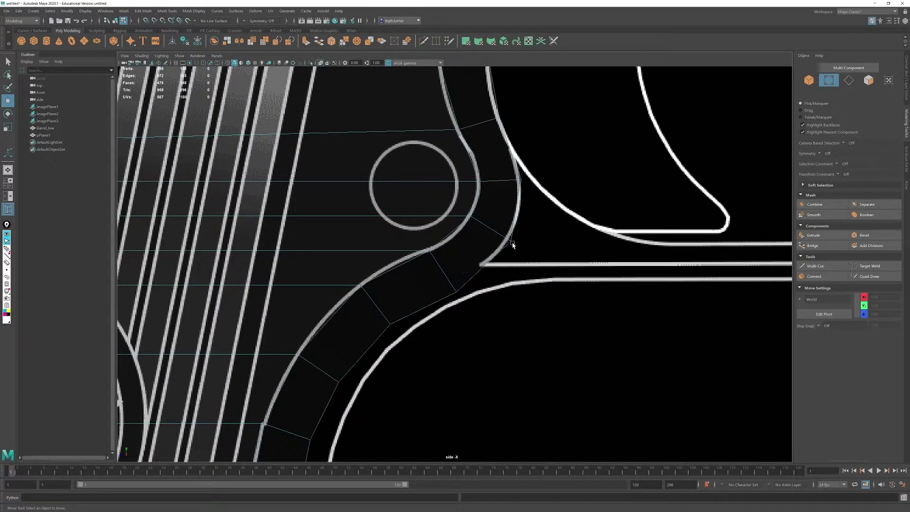
{"action": "left_click_drag", "start_coordinate": [507, 240], "coordinate": [522, 250]}
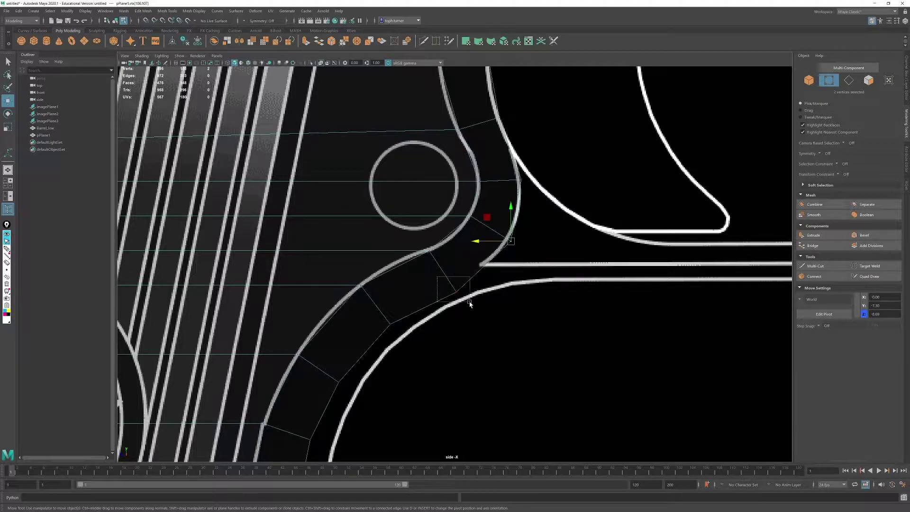
{"action": "left_click_drag", "start_coordinate": [469, 302], "coordinate": [470, 302]}
{"action": "left_click_drag", "start_coordinate": [435, 267], "coordinate": [441, 277]}
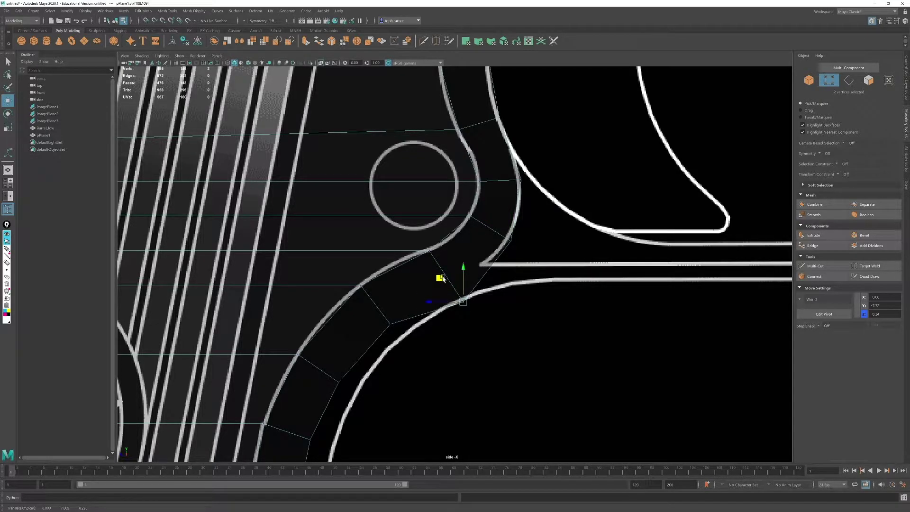
Step: Move the next three outer vertex pairs down the grip's upper front curve onto the blueprint outline
{"action": "scroll", "coordinate": [451, 267], "scroll_direction": "down", "scroll_amount": 7}
{"action": "scroll", "coordinate": [575, 380], "scroll_direction": "up", "scroll_amount": 3}
{"action": "middle_click_drag", "start_coordinate": [473, 310], "coordinate": [512, 274], "text": "alt"}
{"action": "scroll", "coordinate": [513, 294], "scroll_direction": "up", "scroll_amount": 3}
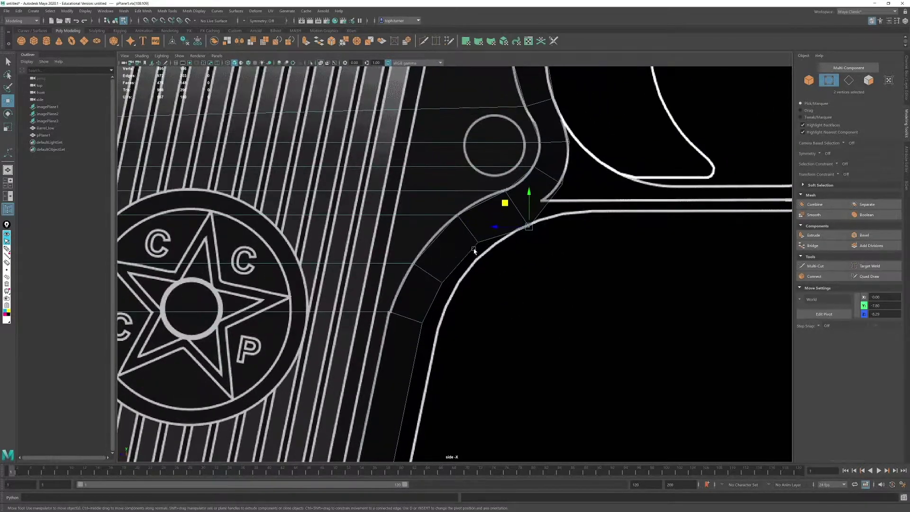
{"action": "left_click_drag", "start_coordinate": [474, 251], "coordinate": [463, 227]}
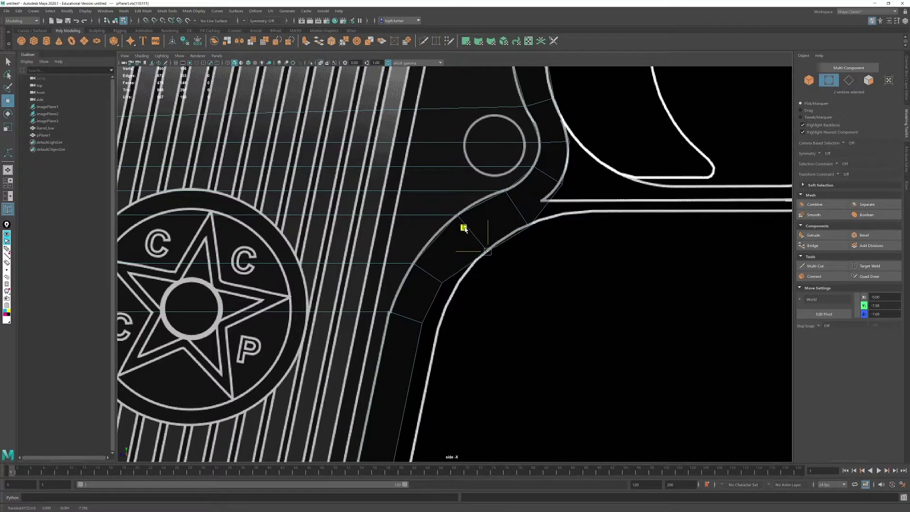
{"action": "left_click_drag", "start_coordinate": [432, 273], "coordinate": [453, 292]}
{"action": "left_click_drag", "start_coordinate": [418, 259], "coordinate": [433, 268]}
{"action": "left_click_drag", "start_coordinate": [417, 314], "coordinate": [430, 334]}
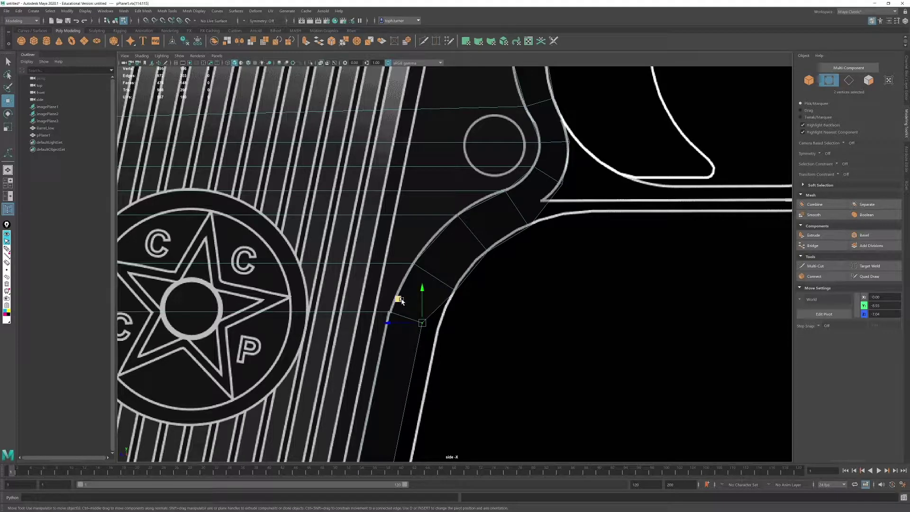
{"action": "left_click_drag", "start_coordinate": [401, 299], "coordinate": [420, 305]}
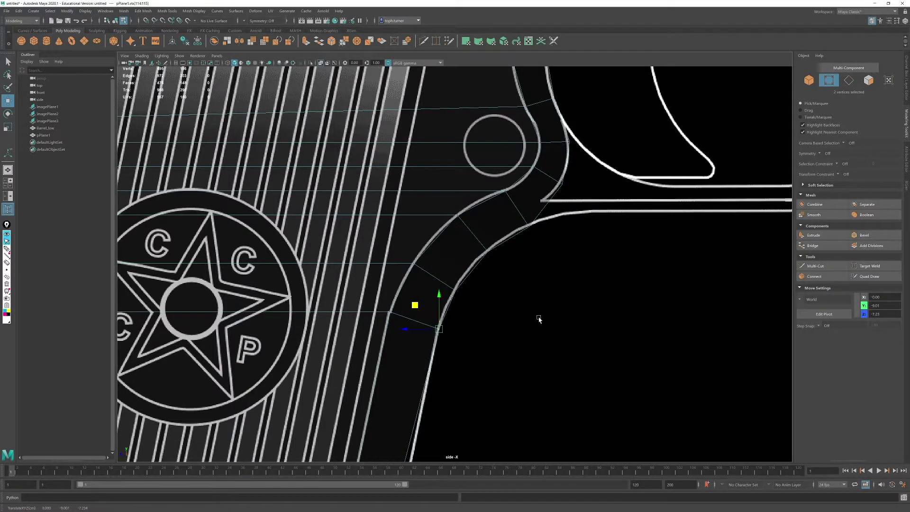
Step: Move the grip's lower front outer vertices and bottom front corner forward onto the blueprint's front line
{"action": "scroll", "coordinate": [539, 319], "scroll_direction": "down", "scroll_amount": 8}
{"action": "middle_click_drag", "start_coordinate": [539, 319], "coordinate": [528, 206], "text": "alt"}
{"action": "scroll", "coordinate": [584, 447], "scroll_direction": "up", "scroll_amount": 7}
{"action": "scroll", "coordinate": [586, 395], "scroll_direction": "up", "scroll_amount": 3}
{"action": "middle_click_drag", "start_coordinate": [503, 279], "coordinate": [558, 320], "text": "alt"}
{"action": "scroll", "coordinate": [586, 395], "scroll_direction": "up", "scroll_amount": 1}
{"action": "left_click_drag", "start_coordinate": [463, 246], "coordinate": [523, 365]}
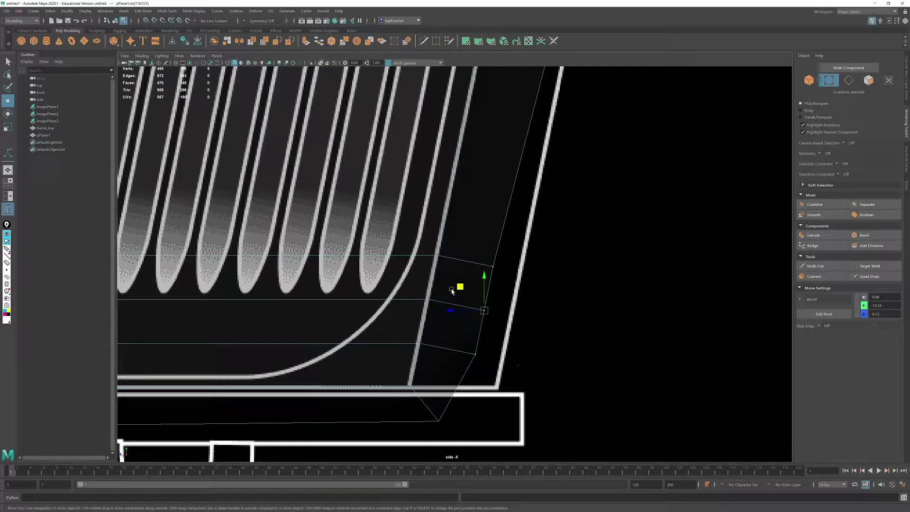
{"action": "left_click_drag", "start_coordinate": [454, 312], "coordinate": [483, 313]}
{"action": "scroll", "coordinate": [478, 317], "scroll_direction": "down", "scroll_amount": 3}
{"action": "left_click_drag", "start_coordinate": [406, 378], "coordinate": [457, 402]}
{"action": "middle_click_drag", "start_coordinate": [421, 380], "coordinate": [709, 346], "text": "alt"}
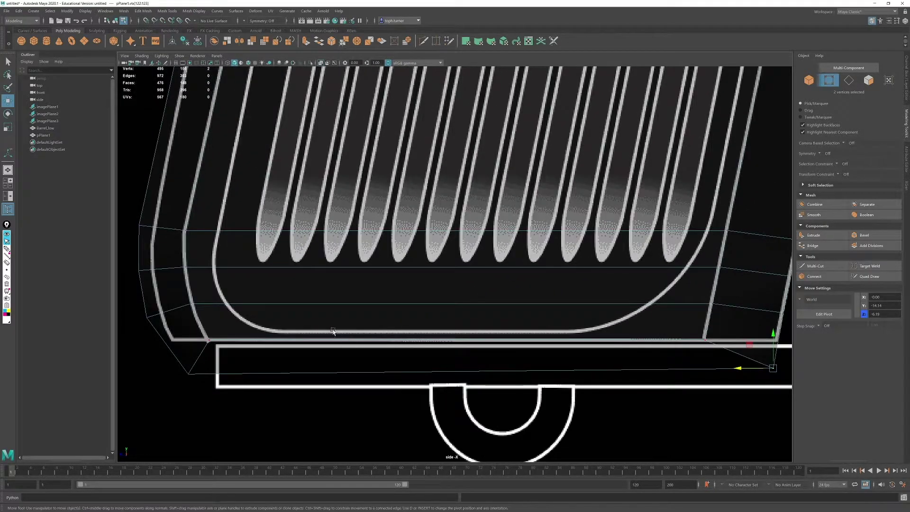
Step: Move the outer vertices at the grip's lower rear inward together onto the blueprint's curved rear outline
{"action": "middle_click_drag", "start_coordinate": [331, 329], "coordinate": [463, 354], "text": "alt"}
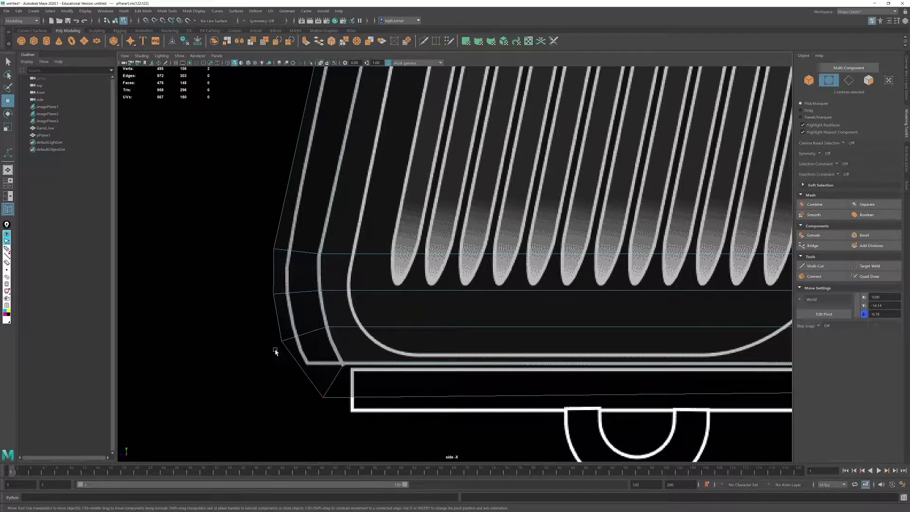
{"action": "left_click_drag", "start_coordinate": [244, 213], "coordinate": [303, 381]}
{"action": "left_click_drag", "start_coordinate": [243, 295], "coordinate": [255, 296]}
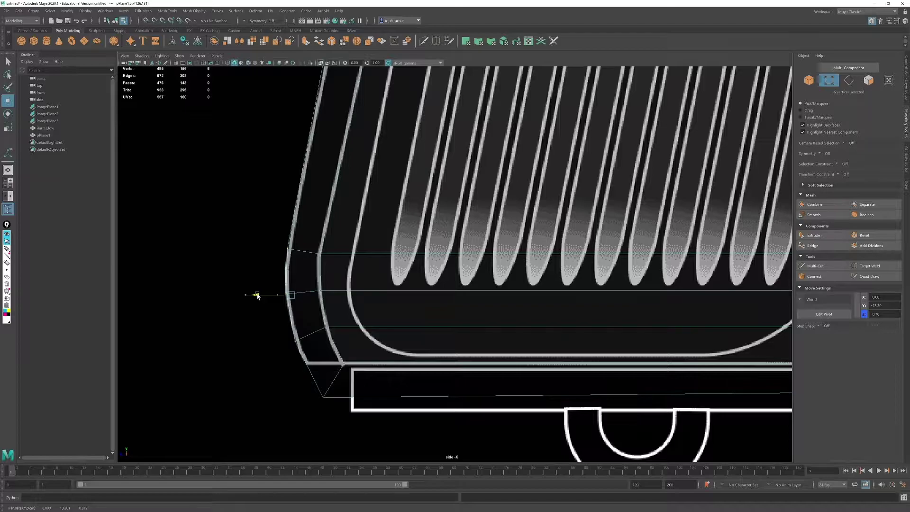
Step: Shift the outer vertices along the grip's rear edge beside the star emblem inward onto the blueprint outline
{"action": "middle_click_drag", "start_coordinate": [356, 173], "coordinate": [345, 334], "text": "alt"}
{"action": "middle_click_drag", "start_coordinate": [363, 194], "coordinate": [351, 372], "text": "alt"}
{"action": "middle_click_drag", "start_coordinate": [324, 176], "coordinate": [330, 291], "text": "alt"}
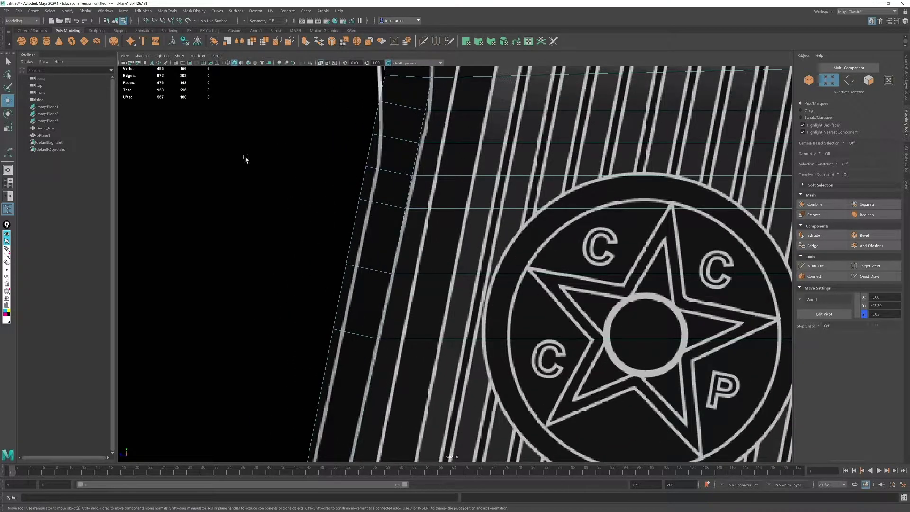
{"action": "left_click_drag", "start_coordinate": [242, 172], "coordinate": [357, 363]}
{"action": "left_click_drag", "start_coordinate": [305, 297], "coordinate": [314, 298]}
{"action": "middle_click_drag", "start_coordinate": [336, 279], "coordinate": [327, 339], "text": "alt"}
{"action": "left_click_drag", "start_coordinate": [313, 165], "coordinate": [342, 244]}
{"action": "left_click_drag", "start_coordinate": [332, 211], "coordinate": [375, 269]}
{"action": "left_click_drag", "start_coordinate": [329, 244], "coordinate": [339, 246]}
Step: Fit the outer vertices of the grip's upper rear curve above the star emblem to the blueprint outline
{"action": "right_click_drag", "start_coordinate": [351, 232], "coordinate": [538, 243], "text": "alt"}
{"action": "middle_click_drag", "start_coordinate": [537, 243], "coordinate": [472, 447], "text": "alt"}
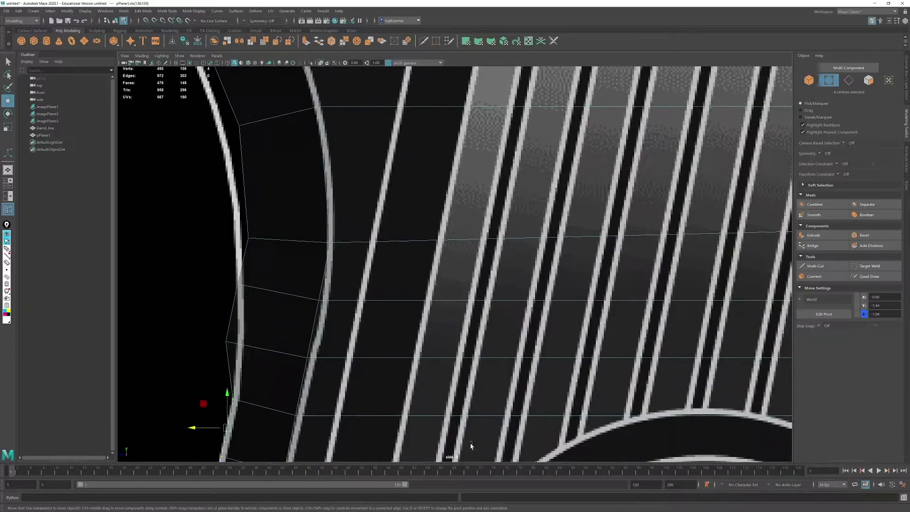
{"action": "middle_click_drag", "start_coordinate": [326, 328], "coordinate": [444, 262], "text": "alt"}
{"action": "left_click_drag", "start_coordinate": [320, 257], "coordinate": [340, 285]}
{"action": "left_click_drag", "start_coordinate": [393, 157], "coordinate": [332, 179]}
{"action": "middle_click_drag", "start_coordinate": [354, 184], "coordinate": [424, 424], "text": "alt"}
{"action": "left_click_drag", "start_coordinate": [440, 271], "coordinate": [417, 311]}
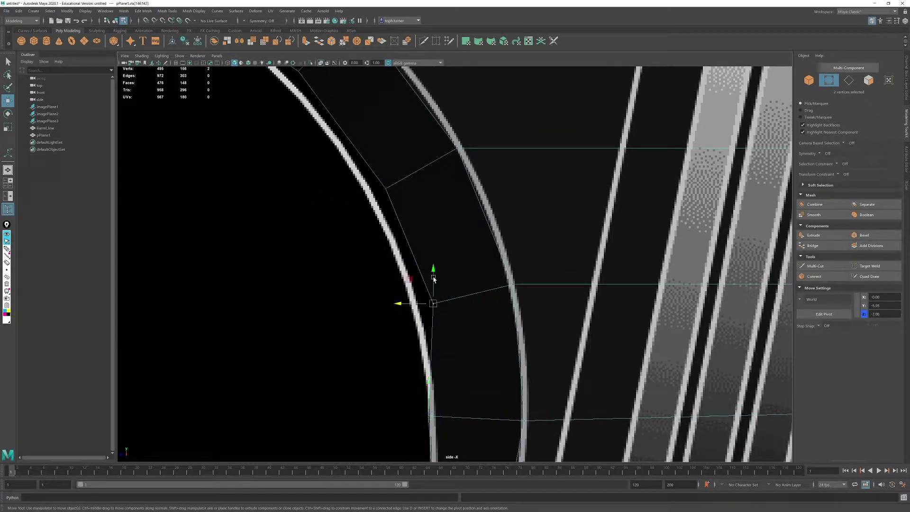
{"action": "left_click_drag", "start_coordinate": [400, 179], "coordinate": [369, 230], "text": "shift"}
Step: Move the rearmost outer vertices onto the blueprint's pointed frame tip and fit the pairs below it to the curve
{"action": "right_click_drag", "start_coordinate": [369, 230], "coordinate": [339, 201], "text": "alt"}
{"action": "middle_click_drag", "start_coordinate": [339, 201], "coordinate": [342, 231], "text": "alt"}
{"action": "right_click_drag", "start_coordinate": [342, 232], "coordinate": [403, 322], "text": "alt"}
{"action": "middle_click_drag", "start_coordinate": [329, 177], "coordinate": [436, 290], "text": "alt"}
{"action": "right_click_drag", "start_coordinate": [437, 290], "coordinate": [521, 405], "text": "alt"}
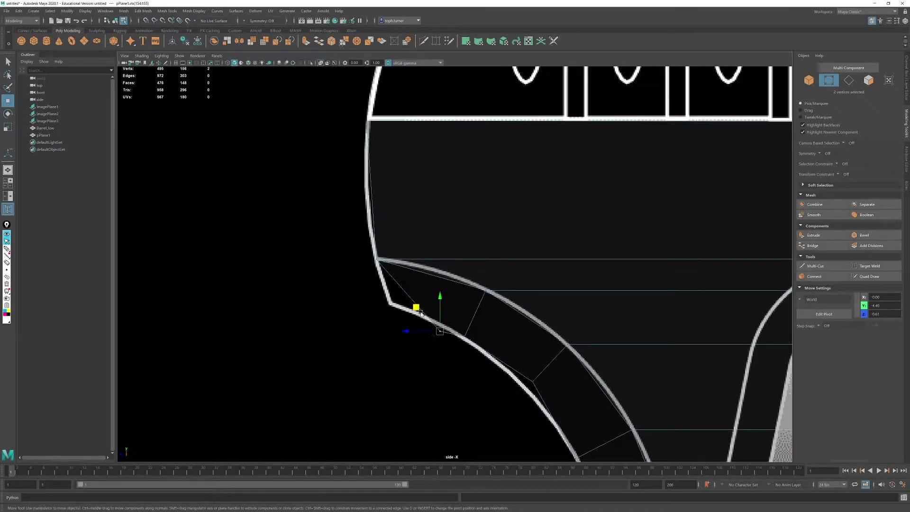
{"action": "middle_click_drag", "start_coordinate": [421, 313], "coordinate": [365, 284]}
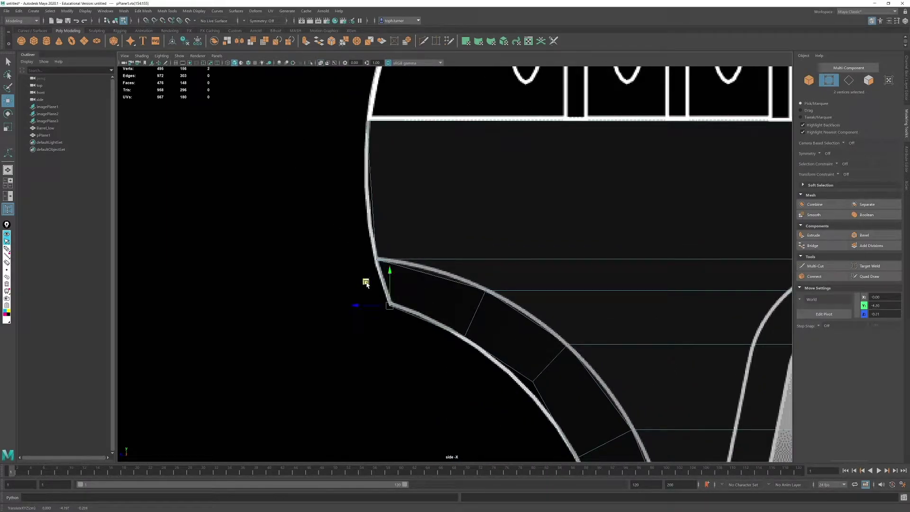
{"action": "mouse_move", "coordinate": [448, 321]}
{"action": "left_mouse_down"}
{"action": "mouse_move", "coordinate": [479, 349]}
{"action": "mouse_move", "coordinate": [439, 316]}
{"action": "left_mouse_up"}
{"action": "left_click_drag", "start_coordinate": [545, 378], "coordinate": [527, 388]}
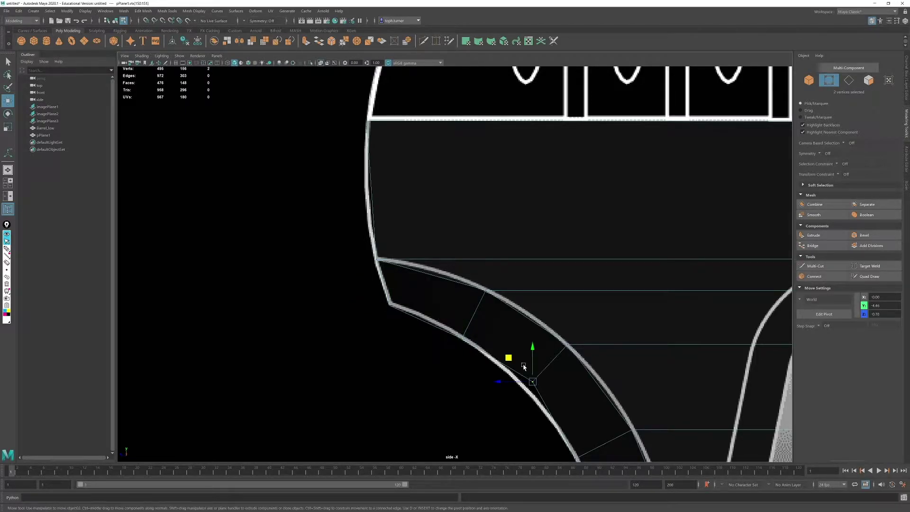
{"action": "left_click_drag", "start_coordinate": [509, 359], "coordinate": [501, 366]}
Step: Select the bottom rear corner vertex of the grip's side face in the perspective view and copy its world Y position
{"action": "scroll", "coordinate": [500, 366], "scroll_direction": "down", "scroll_amount": 10}
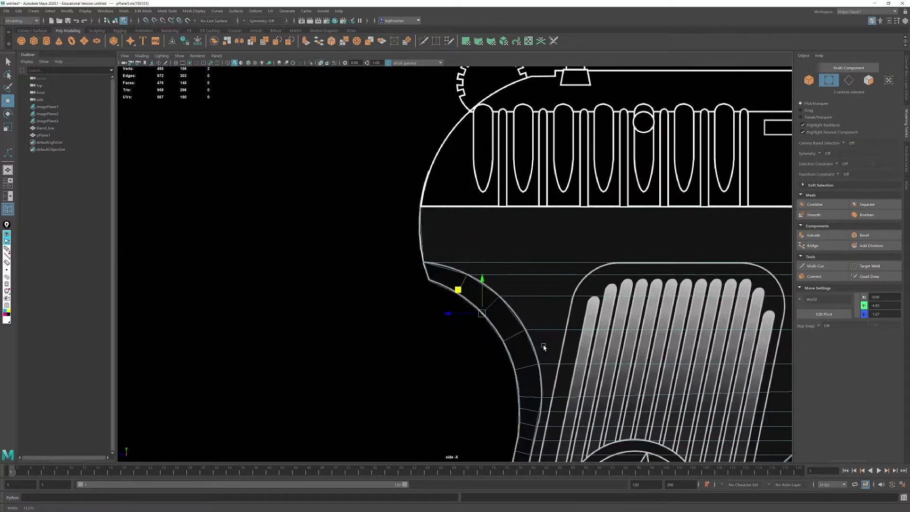
{"action": "key", "text": "space"}
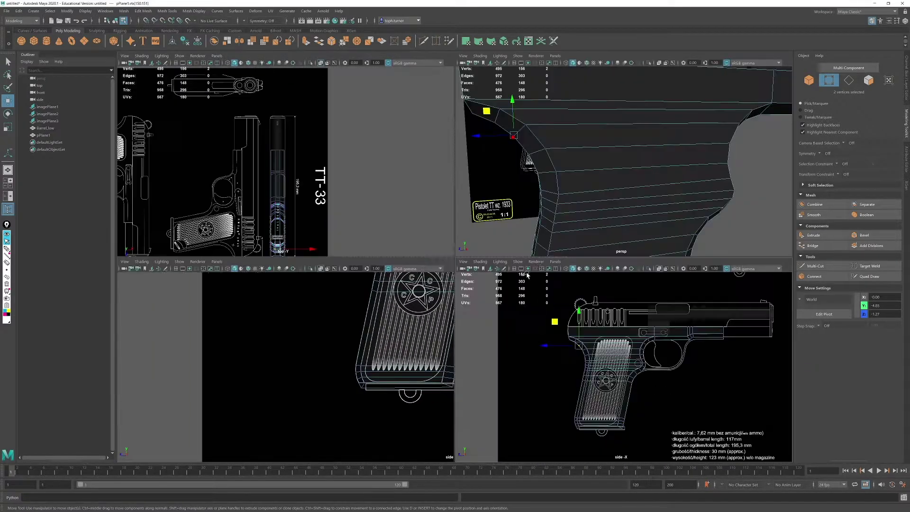
{"action": "key", "text": "space"}
{"action": "left_click_drag", "start_coordinate": [612, 213], "coordinate": [636, 205], "text": "alt"}
{"action": "right_click_drag", "start_coordinate": [637, 205], "coordinate": [348, 155], "text": "alt"}
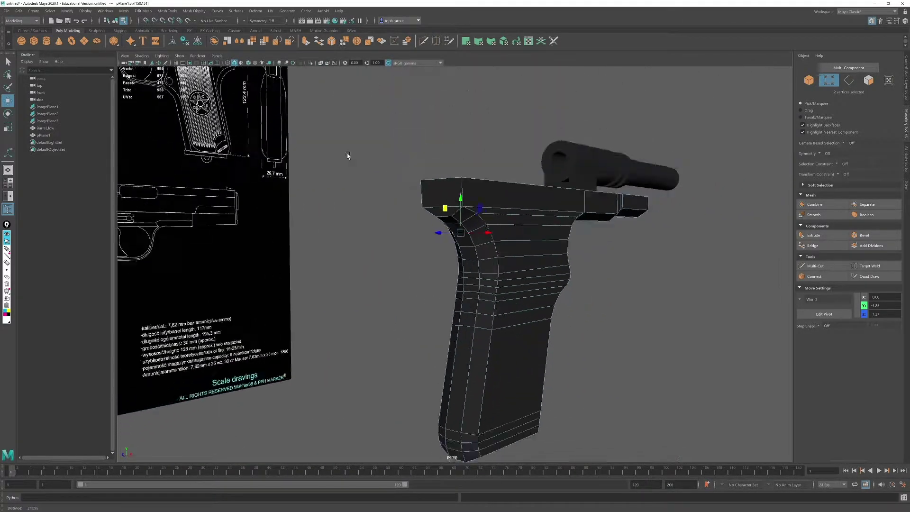
{"action": "left_click_drag", "start_coordinate": [347, 155], "coordinate": [427, 378], "text": "alt"}
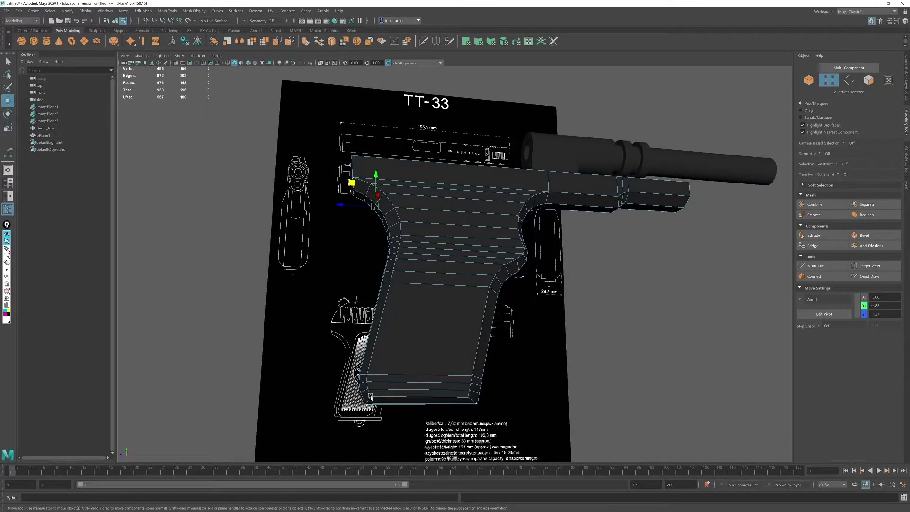
{"action": "left_click", "coordinate": [370, 397]}
{"action": "left_click_drag", "start_coordinate": [522, 381], "coordinate": [487, 285], "text": "alt"}
{"action": "middle_click_drag", "start_coordinate": [487, 284], "coordinate": [487, 209], "text": "alt"}
{"action": "left_click_drag", "start_coordinate": [541, 308], "coordinate": [517, 261], "text": "alt"}
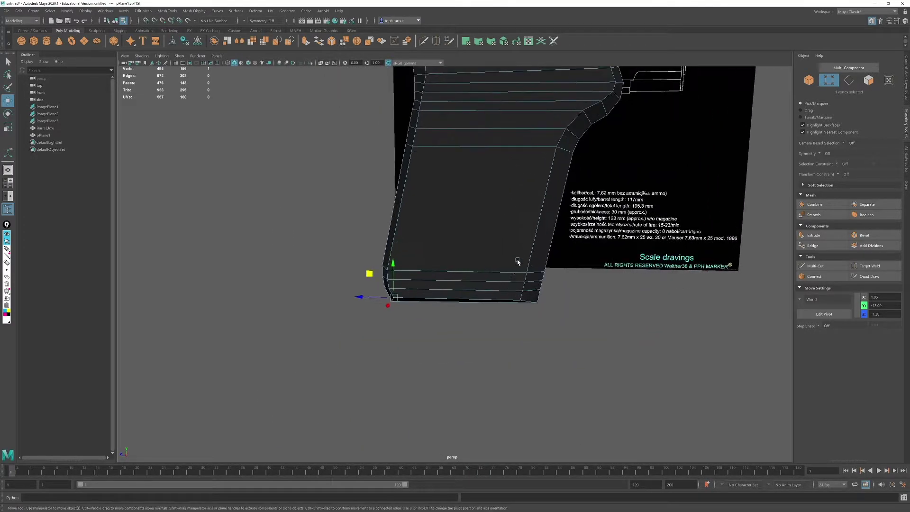
{"action": "middle_click_drag", "start_coordinate": [518, 262], "coordinate": [528, 243], "text": "alt"}
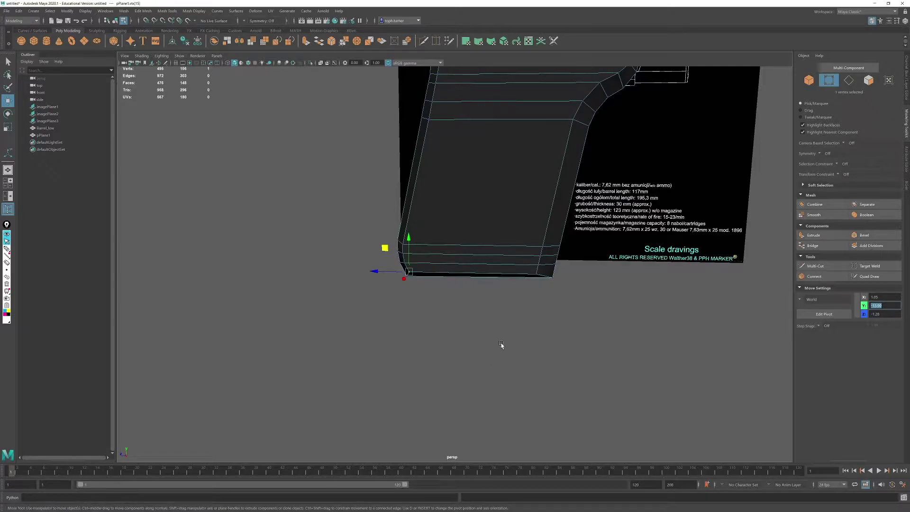
{"action": "left_click_drag", "start_coordinate": [500, 346], "coordinate": [488, 351], "text": "alt"}
Step: Select the grip's four bottom outer vertices in the side view and flatten them vertically to one height
{"action": "key", "text": "space"}
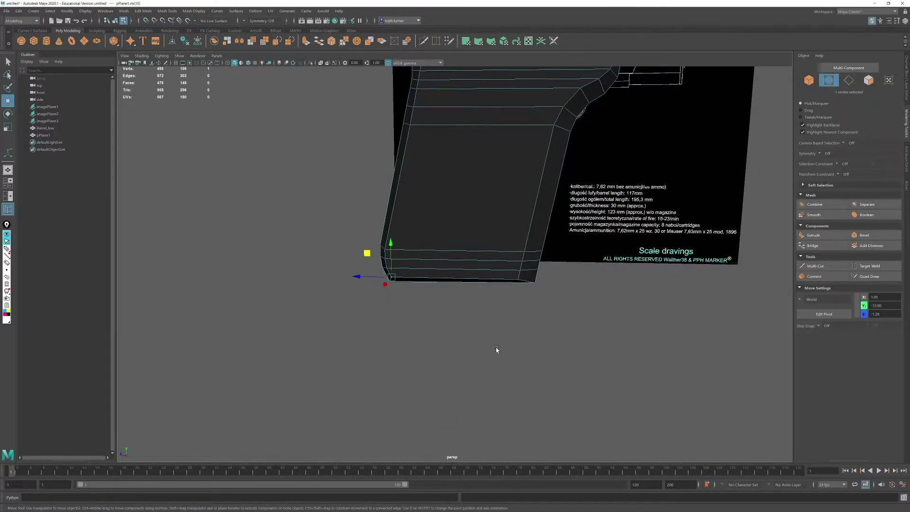
{"action": "key", "text": "space"}
{"action": "right_click_drag", "start_coordinate": [413, 351], "coordinate": [455, 442], "text": "alt"}
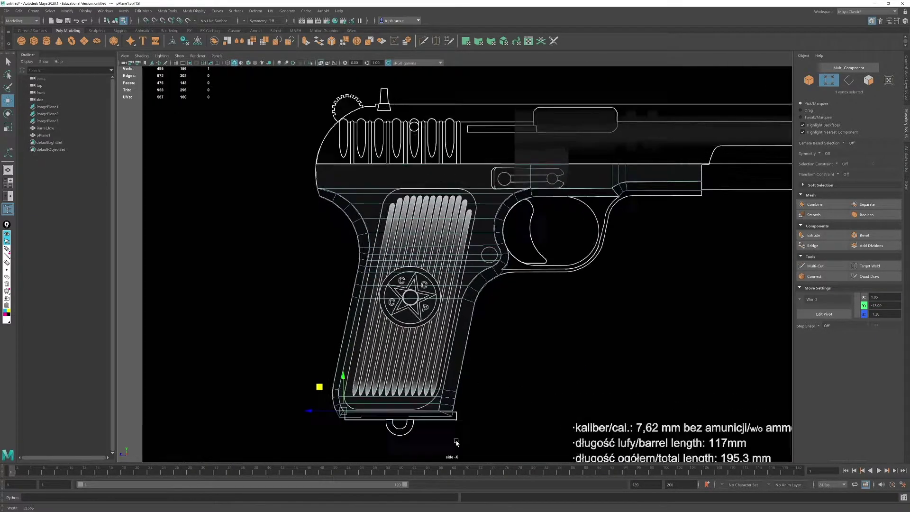
{"action": "middle_click_drag", "start_coordinate": [456, 443], "coordinate": [522, 288], "text": "alt"}
{"action": "right_click_drag", "start_coordinate": [585, 392], "coordinate": [707, 279], "text": "alt"}
{"action": "left_click_drag", "start_coordinate": [593, 261], "coordinate": [612, 277]}
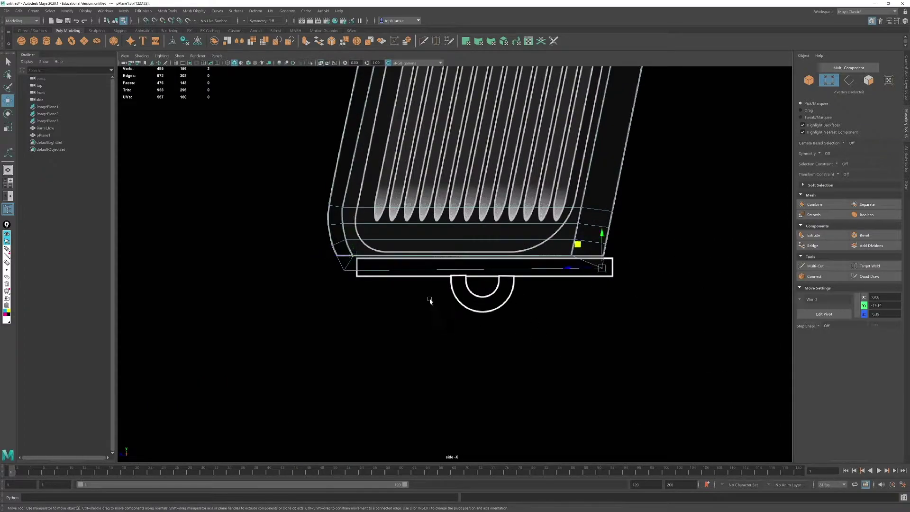
{"action": "left_click_drag", "start_coordinate": [359, 263], "coordinate": [319, 280], "text": "shift"}
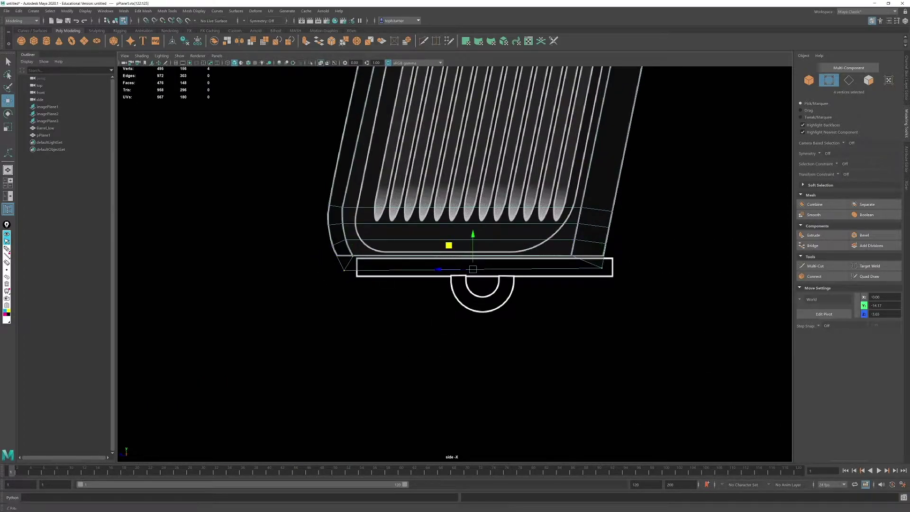
{"action": "key", "text": "r"}
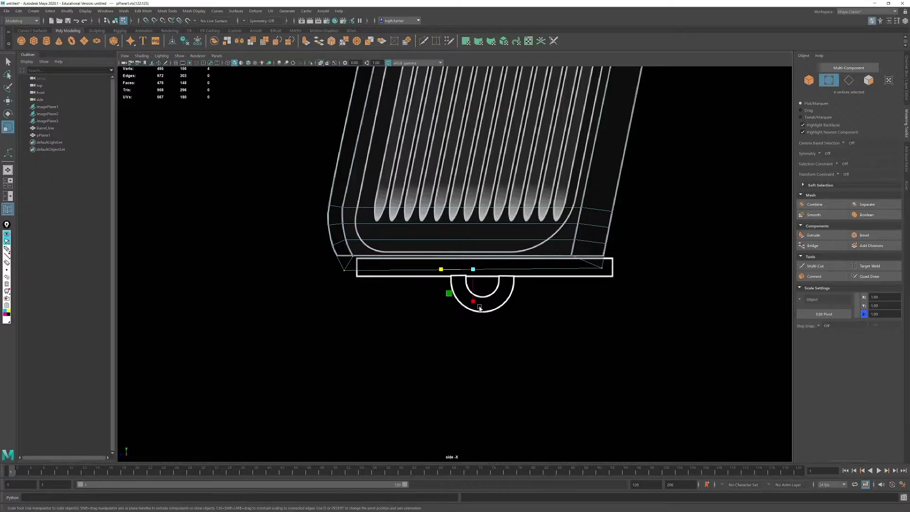
{"action": "key", "text": "w"}
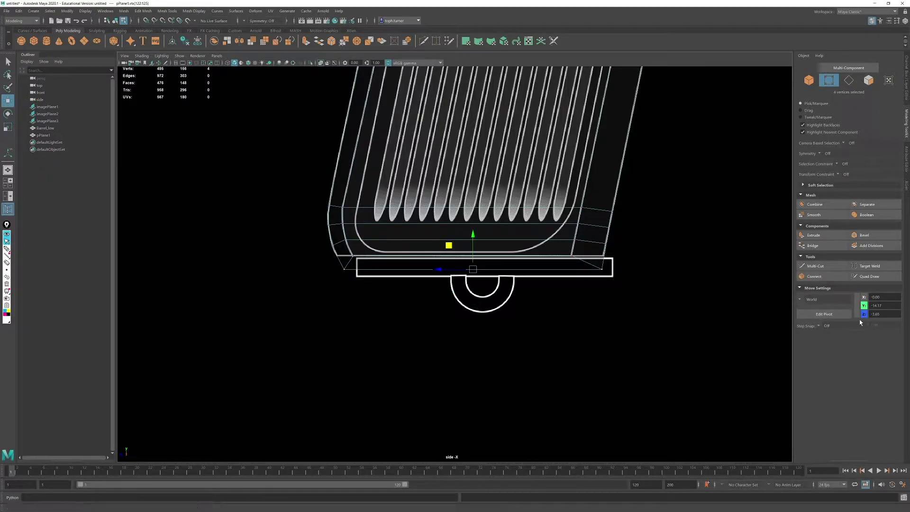
Step: Set the world Y position of the four bottom grip vertices to -13.90
{"action": "left_click", "coordinate": [885, 305]}
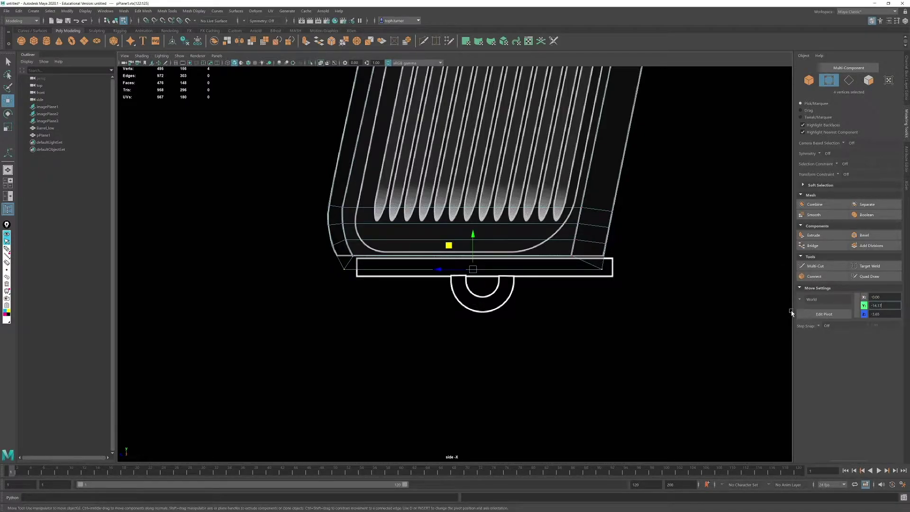
{"action": "middle_click_drag", "start_coordinate": [581, 267], "coordinate": [560, 287]}
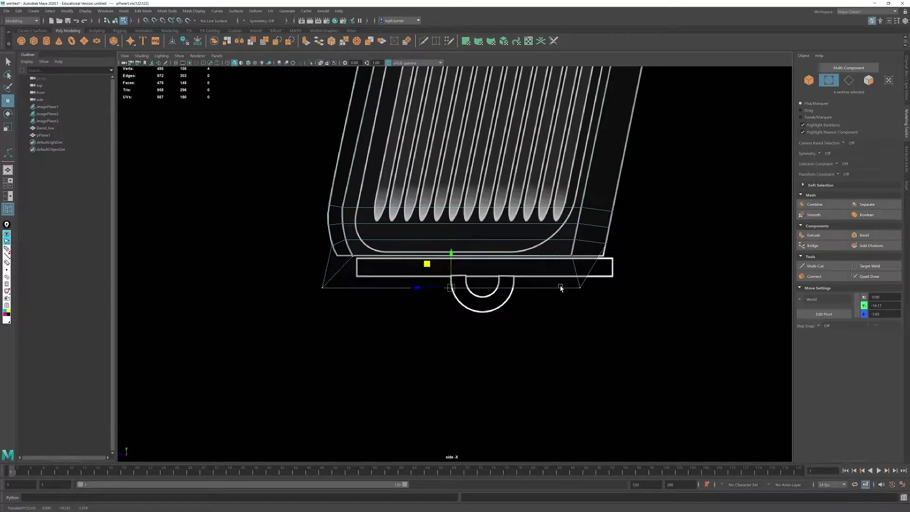
{"action": "key", "text": "ctrl+z"}
{"action": "middle_click_drag", "start_coordinate": [656, 257], "coordinate": [641, 271], "text": "alt"}
{"action": "scroll", "coordinate": [641, 270], "scroll_direction": "up", "scroll_amount": 1}
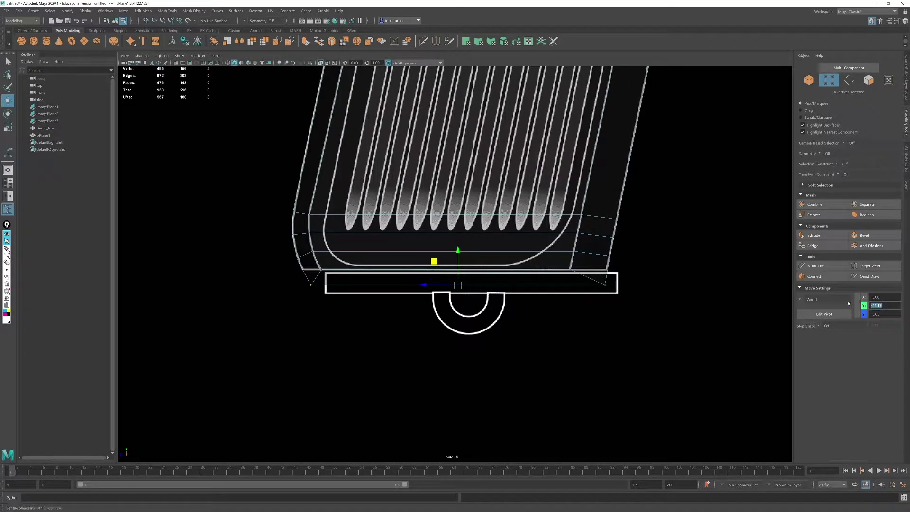
{"action": "type", "text": "-13.90"}
{"action": "key", "text": "Return"}
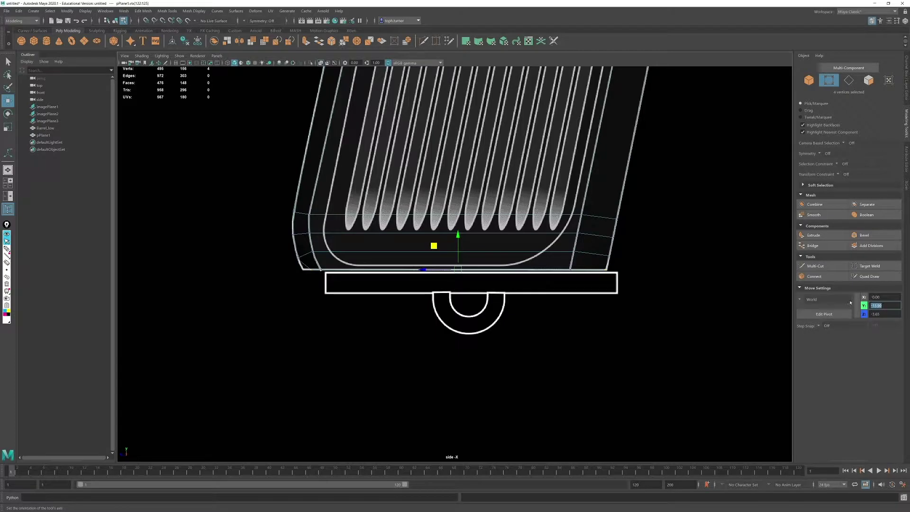
Step: Slide the grip's bottom front and bottom rear corner vertices horizontally onto the blueprint's lower corners
{"action": "mouse_move", "coordinate": [581, 289]}
{"action": "right_mouse_down", "text": "alt"}
{"action": "mouse_move", "coordinate": [581, 319]}
{"action": "mouse_move", "coordinate": [589, 296]}
{"action": "right_mouse_up", "text": "alt"}
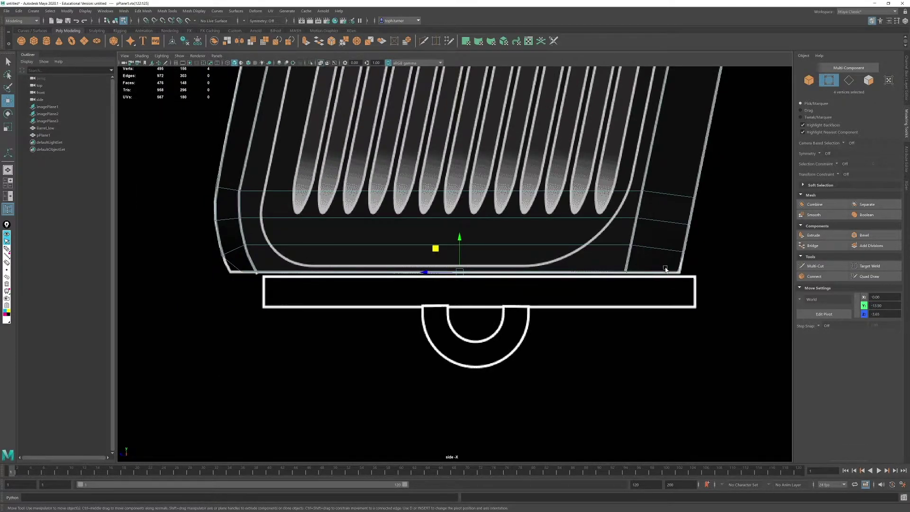
{"action": "right_click_drag", "start_coordinate": [665, 269], "coordinate": [696, 273], "text": "alt"}
{"action": "left_click_drag", "start_coordinate": [698, 264], "coordinate": [712, 284]}
{"action": "middle_click_drag", "start_coordinate": [711, 286], "coordinate": [555, 283], "text": "alt"}
{"action": "right_click_drag", "start_coordinate": [547, 285], "coordinate": [706, 364], "text": "alt"}
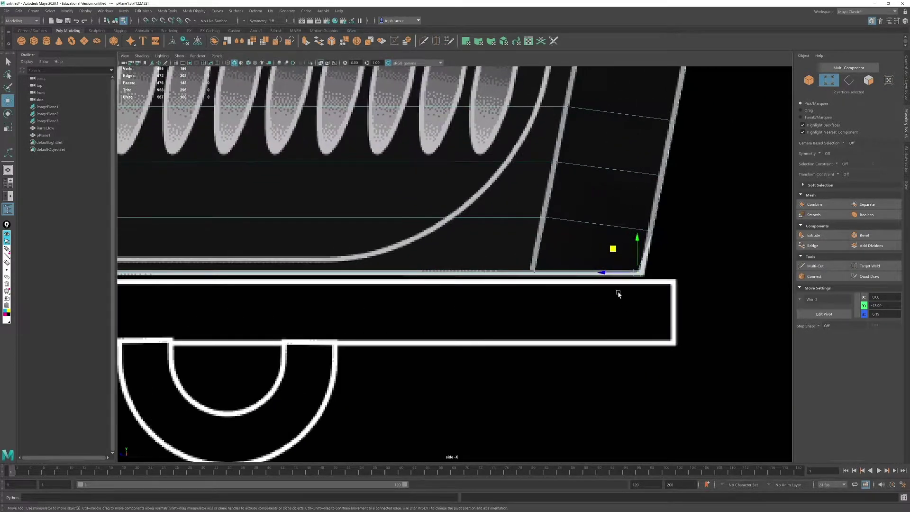
{"action": "left_click_drag", "start_coordinate": [605, 274], "coordinate": [612, 275]}
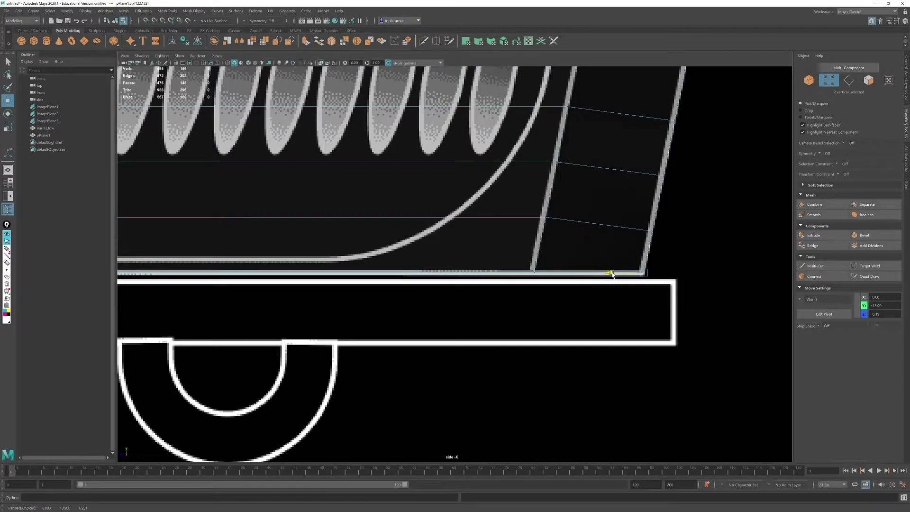
{"action": "middle_click_drag", "start_coordinate": [534, 240], "coordinate": [891, 214], "text": "alt"}
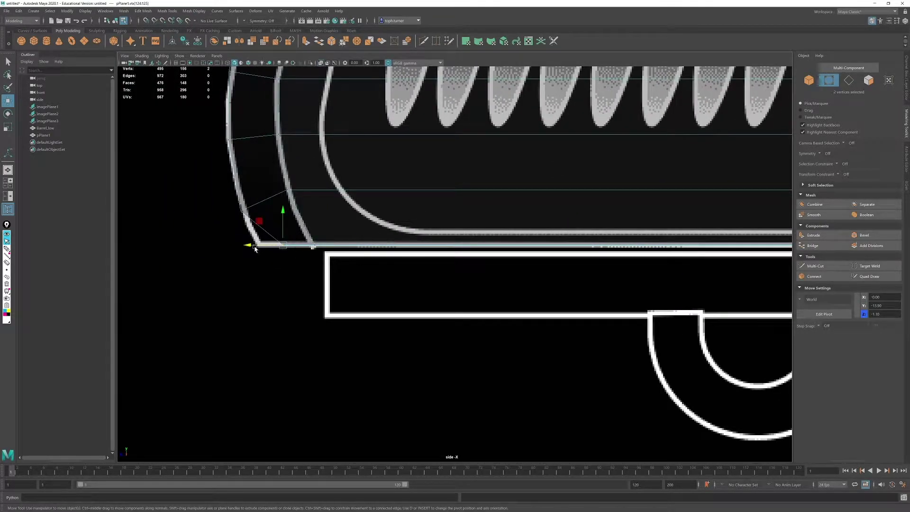
{"action": "left_click_drag", "start_coordinate": [254, 249], "coordinate": [227, 253]}
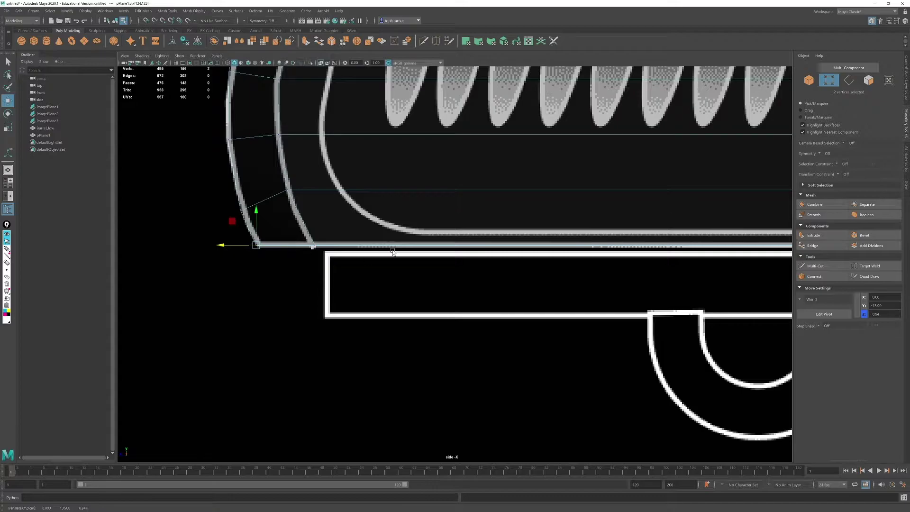
Step: Inspect the grip's underside and lower side faces from several angles in the perspective view
{"action": "right_click_drag", "start_coordinate": [393, 253], "coordinate": [325, 175], "text": "alt"}
{"action": "key", "text": "space"}
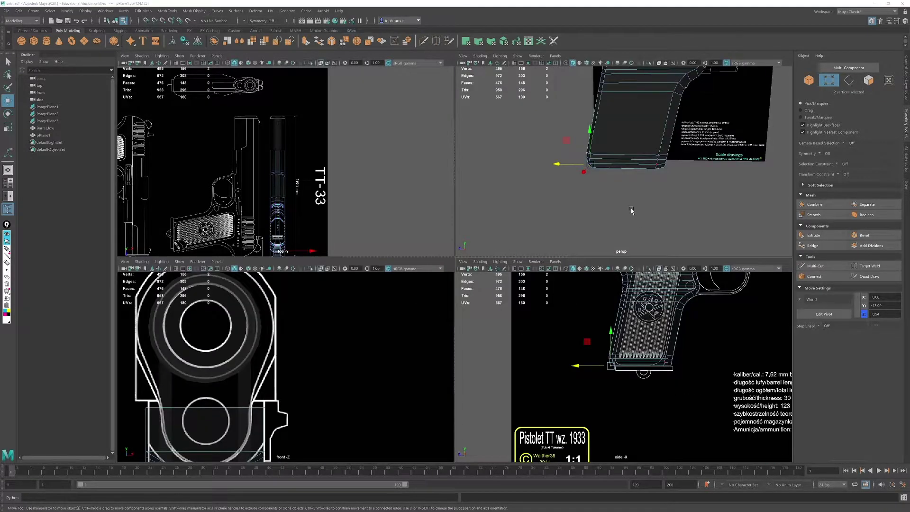
{"action": "key", "text": "space"}
{"action": "left_click_drag", "start_coordinate": [604, 225], "coordinate": [523, 257], "text": "alt"}
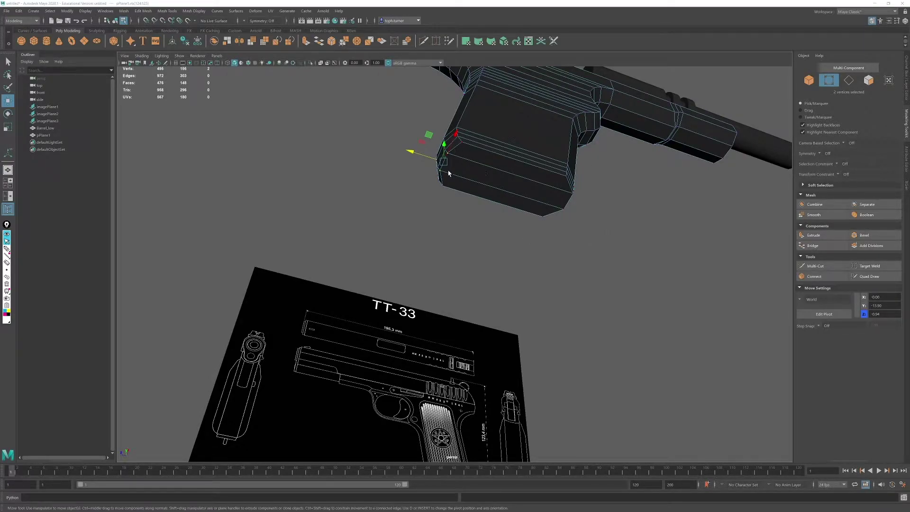
{"action": "left_click_drag", "start_coordinate": [503, 152], "coordinate": [555, 179], "text": "alt"}
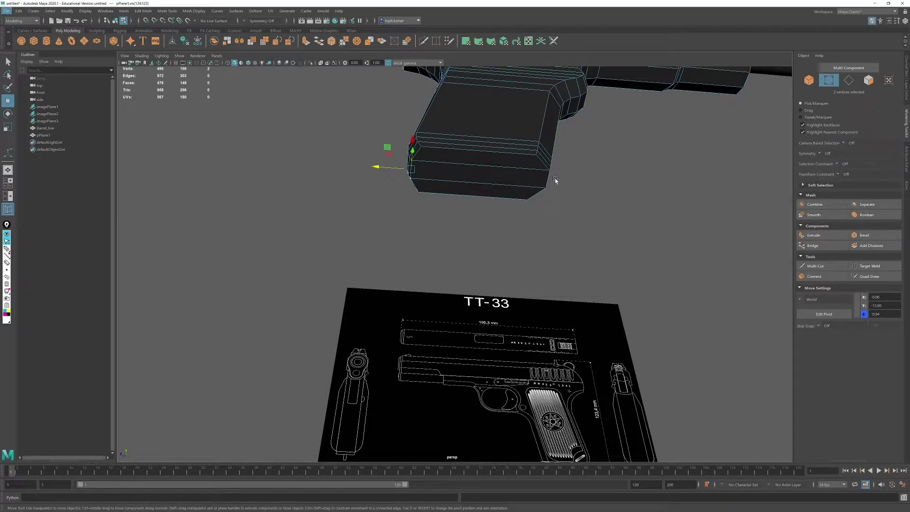
{"action": "left_click_drag", "start_coordinate": [502, 125], "coordinate": [520, 153], "text": "alt"}
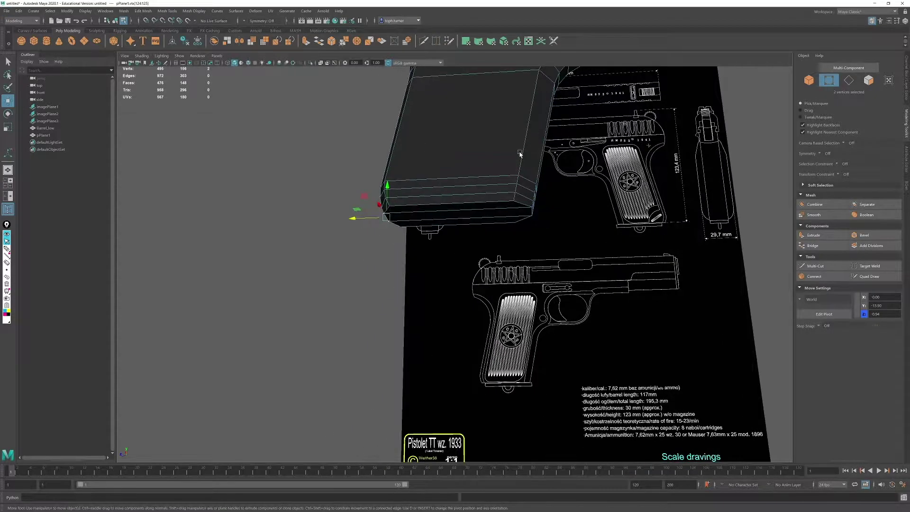
Step: Switch to the pistol reference photo in Photos and examine the trigger guard and its joints with the frame up close
{"action": "left_click_drag", "start_coordinate": [479, 220], "coordinate": [319, 281], "text": "alt"}
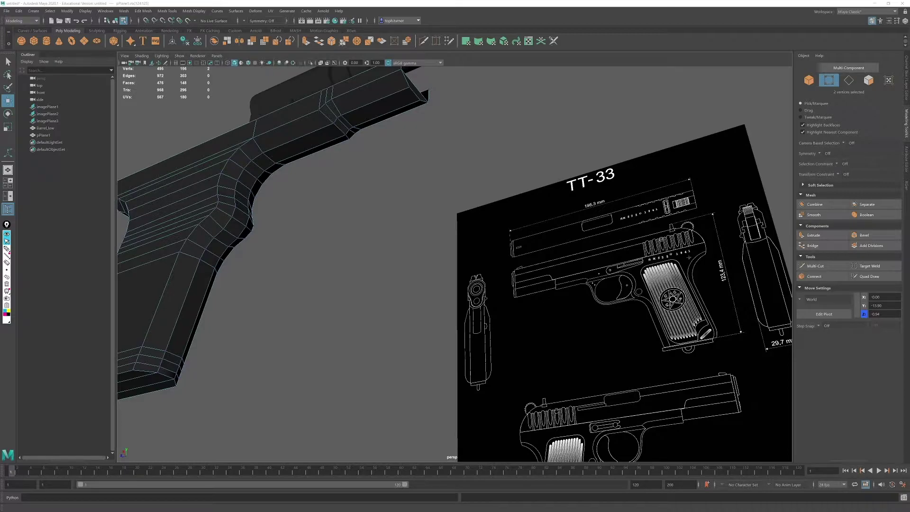
{"action": "left_click_drag", "start_coordinate": [909, 67], "coordinate": [567, 46]}
{"action": "scroll", "coordinate": [574, 247], "scroll_direction": "down", "scroll_amount": 1}
{"action": "scroll", "coordinate": [574, 247], "scroll_direction": "up", "scroll_amount": 1}
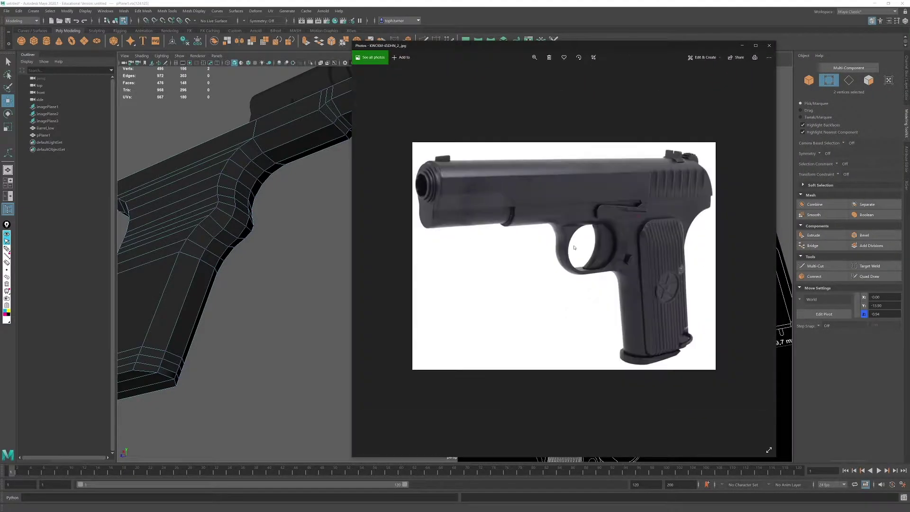
{"action": "scroll", "coordinate": [578, 243], "scroll_direction": "up", "scroll_amount": 5, "text": "ctrl"}
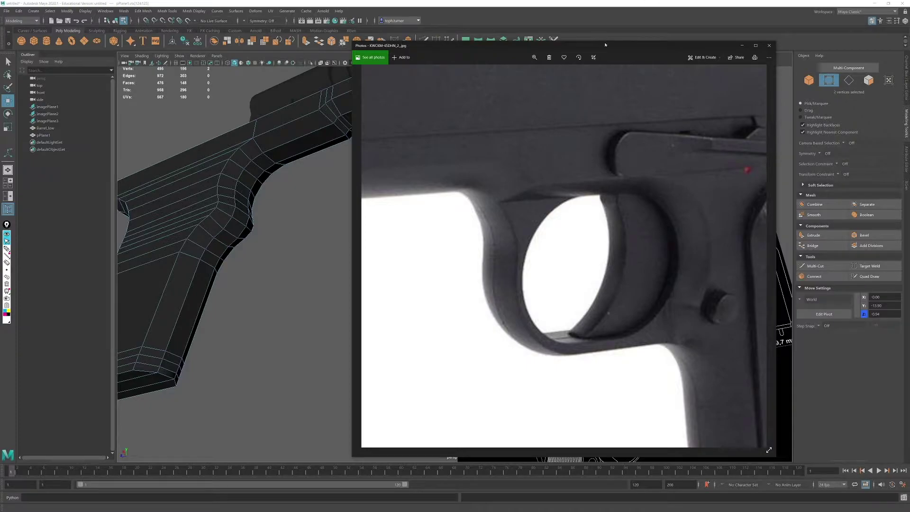
{"action": "key", "text": "alt+Tab"}
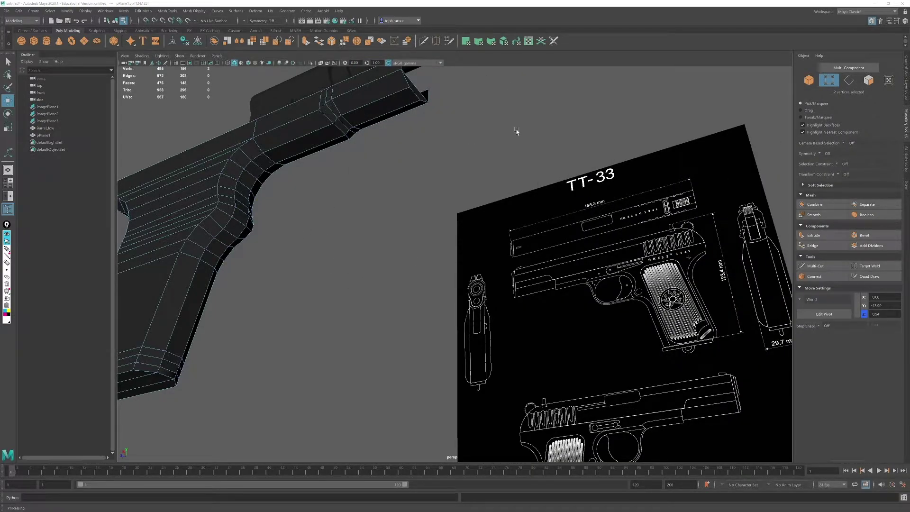
Step: In the side view, connect the long frame edges above the trigger guard opening with one new edge loop
{"action": "left_click_drag", "start_coordinate": [517, 131], "coordinate": [418, 193], "text": "alt"}
{"action": "key", "text": "space"}
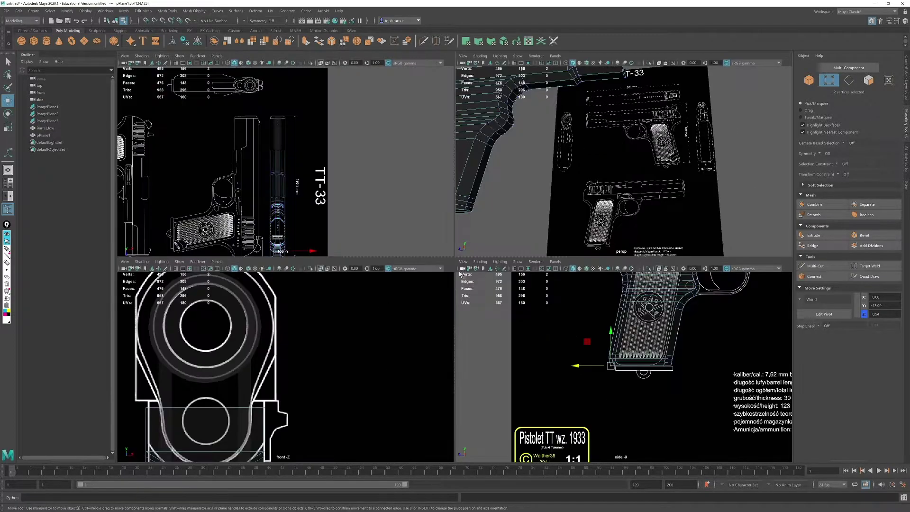
{"action": "key", "text": "space"}
{"action": "scroll", "coordinate": [631, 204], "scroll_direction": "up", "scroll_amount": 3}
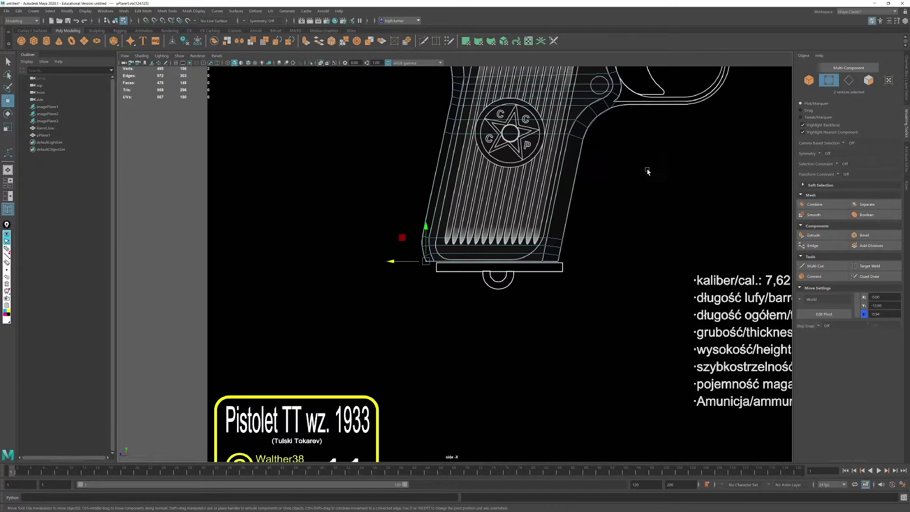
{"action": "middle_click_drag", "start_coordinate": [758, 113], "coordinate": [593, 297], "text": "alt"}
{"action": "scroll", "coordinate": [585, 271], "scroll_direction": "up", "scroll_amount": 5}
{"action": "middle_click_drag", "start_coordinate": [574, 252], "coordinate": [453, 317], "text": "alt"}
{"action": "scroll", "coordinate": [506, 229], "scroll_direction": "up", "scroll_amount": 5}
{"action": "middle_click_drag", "start_coordinate": [459, 212], "coordinate": [471, 238], "text": "alt"}
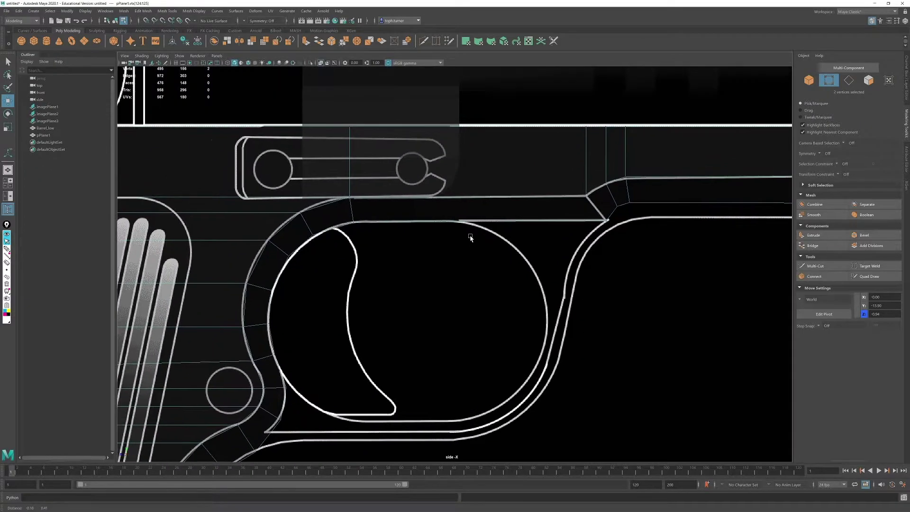
{"action": "left_click", "coordinate": [851, 82]}
{"action": "left_click_drag", "start_coordinate": [464, 143], "coordinate": [464, 288]}
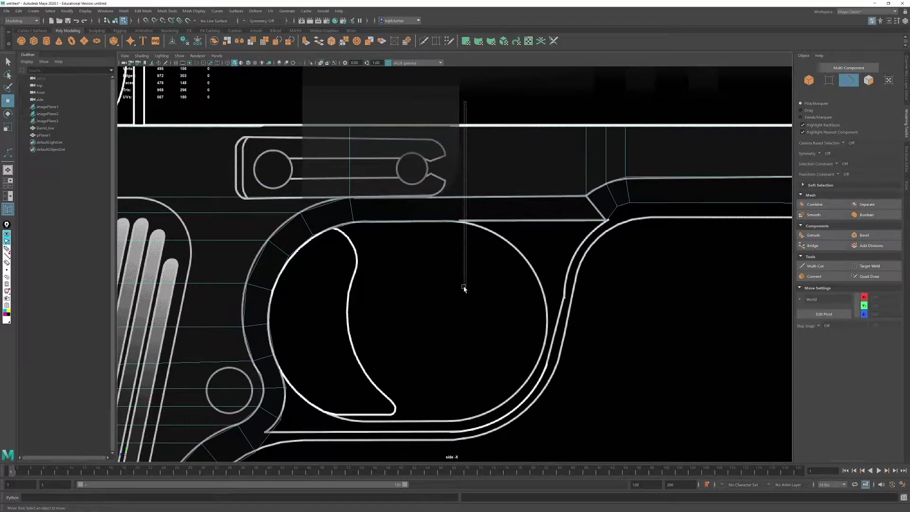
{"action": "left_click", "coordinate": [814, 276]}
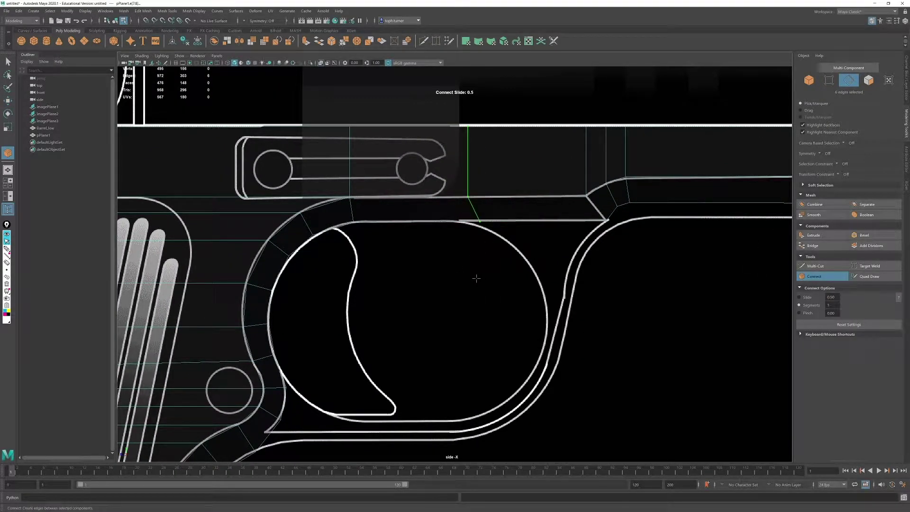
Step: Straighten the new edge loop vertically and slide it to where the blueprint's trigger guard curve meets the frame
{"action": "key", "text": "r"}
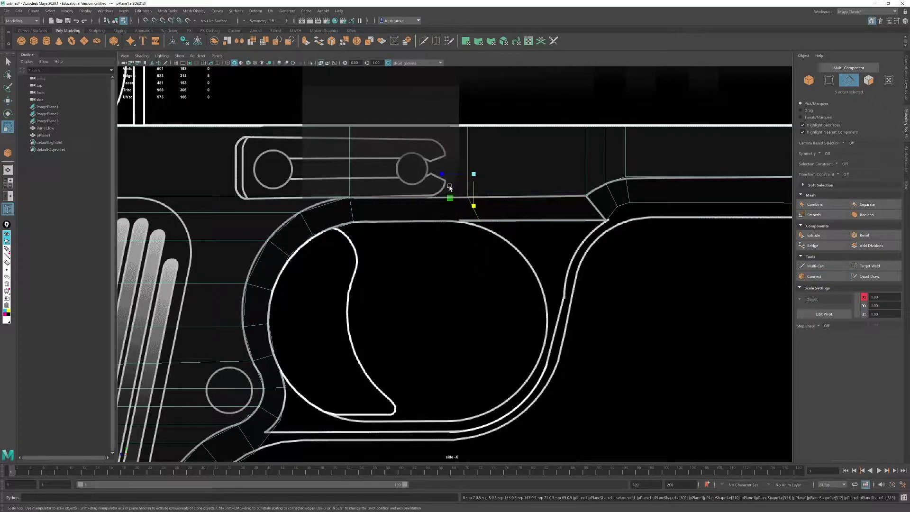
{"action": "left_click_drag", "start_coordinate": [442, 174], "coordinate": [733, 171]}
{"action": "key", "text": "w"}
{"action": "left_click_drag", "start_coordinate": [442, 175], "coordinate": [427, 179]}
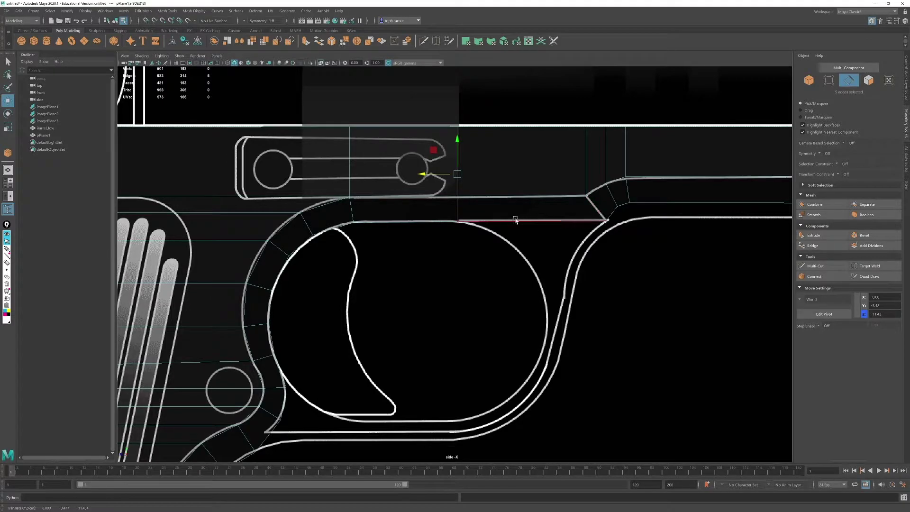
Step: Extrude the frame's underside face at the front of the trigger guard downward by about 1.2 units
{"action": "left_click", "coordinate": [867, 81]}
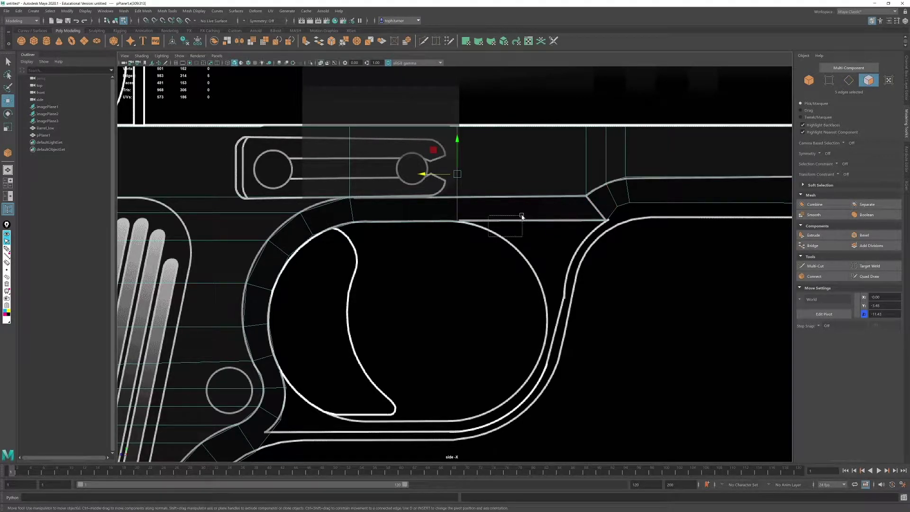
{"action": "left_click_drag", "start_coordinate": [521, 217], "coordinate": [522, 217]}
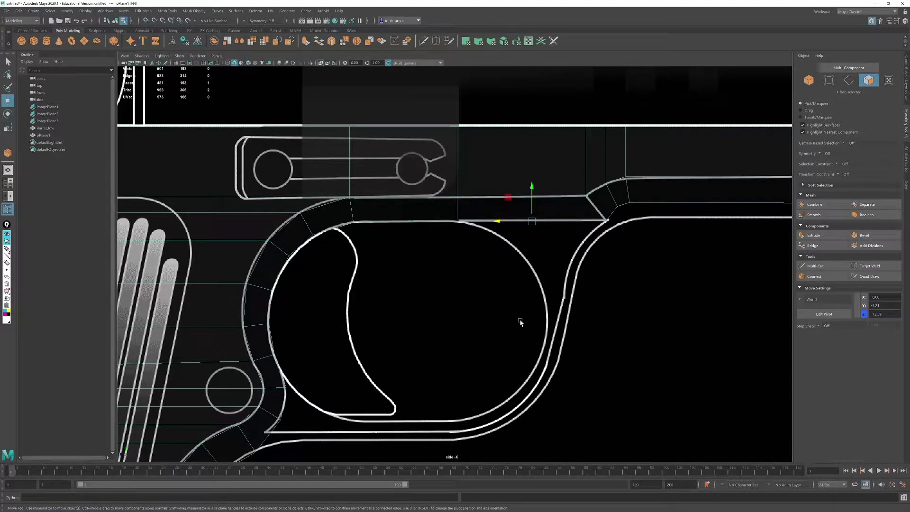
{"action": "middle_click_drag", "start_coordinate": [509, 331], "coordinate": [508, 297], "text": "alt"}
{"action": "left_click", "coordinate": [827, 234]}
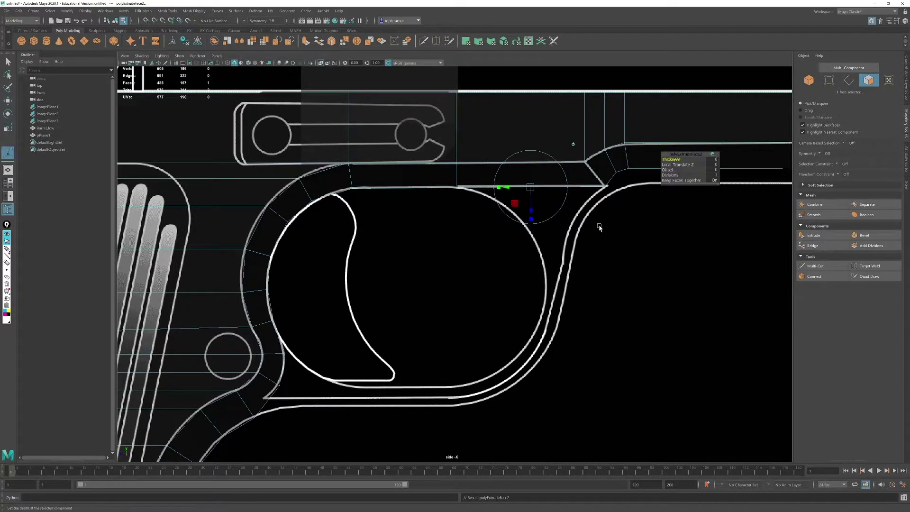
{"action": "left_click_drag", "start_coordinate": [525, 208], "coordinate": [547, 313]}
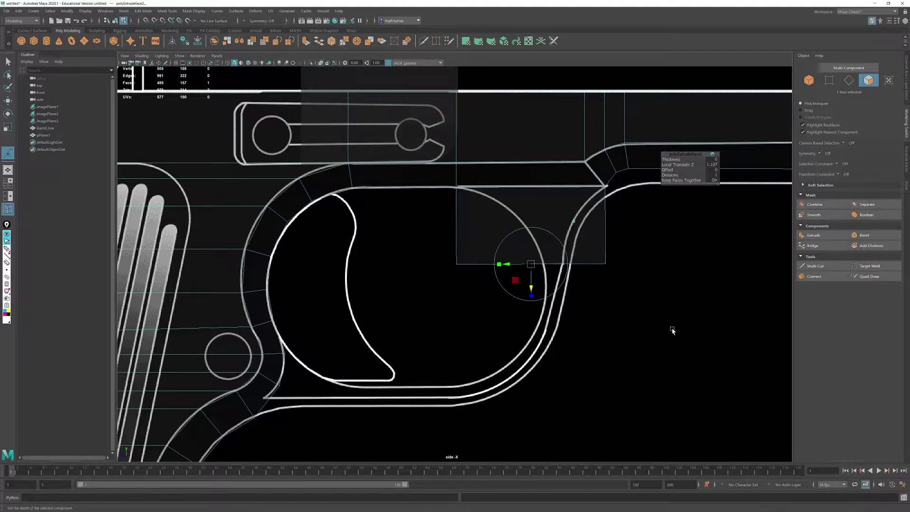
{"action": "left_click", "coordinate": [672, 329]}
Step: Extrude the three outer faces at the trigger guard's lower rear joint forward and flatten their front ends into one vertical plane
{"action": "middle_click_drag", "start_coordinate": [311, 336], "coordinate": [390, 250], "text": "alt"}
{"action": "scroll", "coordinate": [384, 298], "scroll_direction": "up", "scroll_amount": 3}
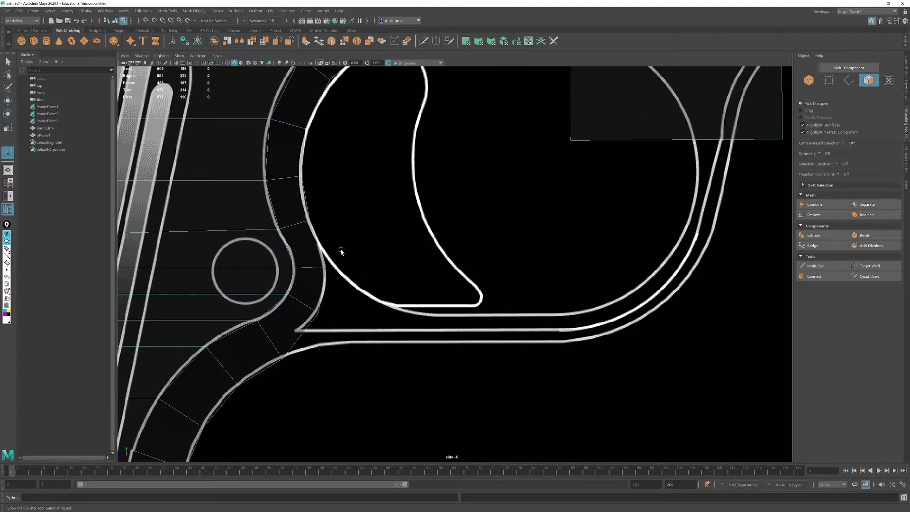
{"action": "left_click_drag", "start_coordinate": [317, 254], "coordinate": [318, 256]}
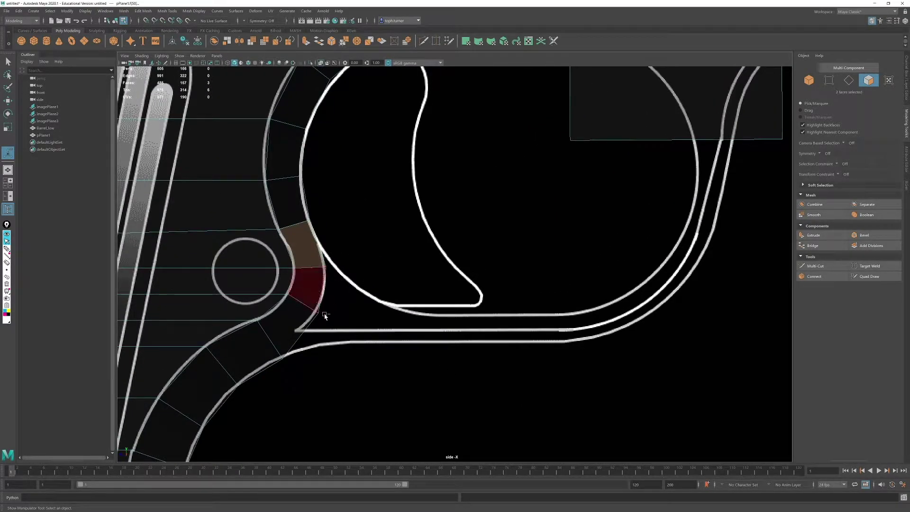
{"action": "left_click_drag", "start_coordinate": [312, 290], "coordinate": [294, 324], "text": "shift"}
{"action": "left_click_drag", "start_coordinate": [258, 249], "coordinate": [301, 305], "text": "shift"}
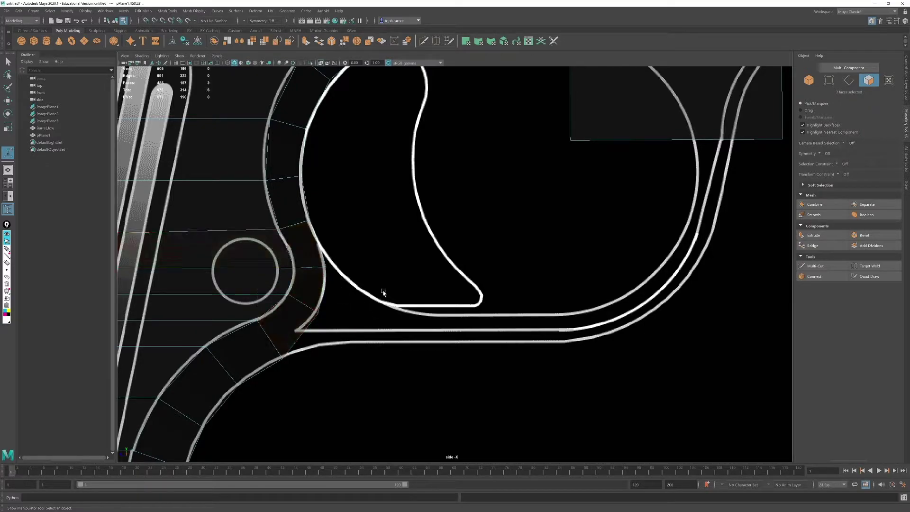
{"action": "left_click", "coordinate": [822, 233]}
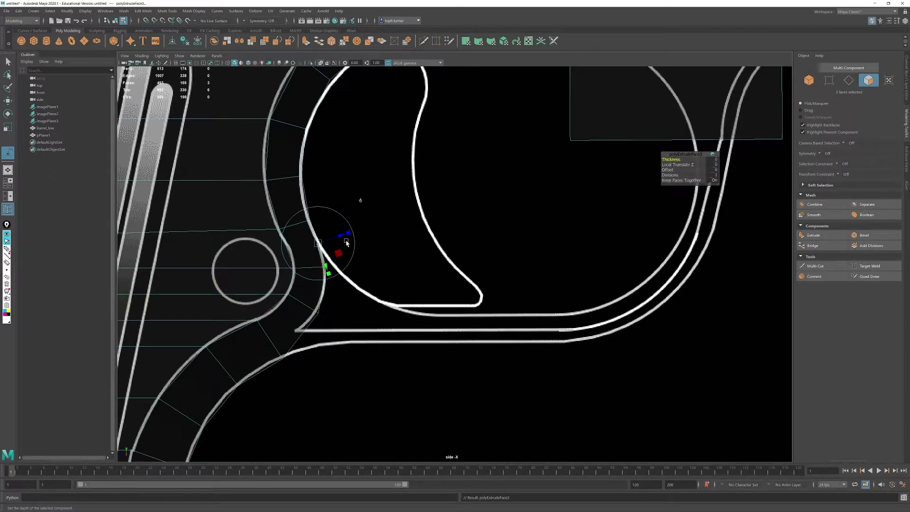
{"action": "key", "text": "w"}
{"action": "left_click_drag", "start_coordinate": [273, 290], "coordinate": [676, 282]}
{"action": "key", "text": "r"}
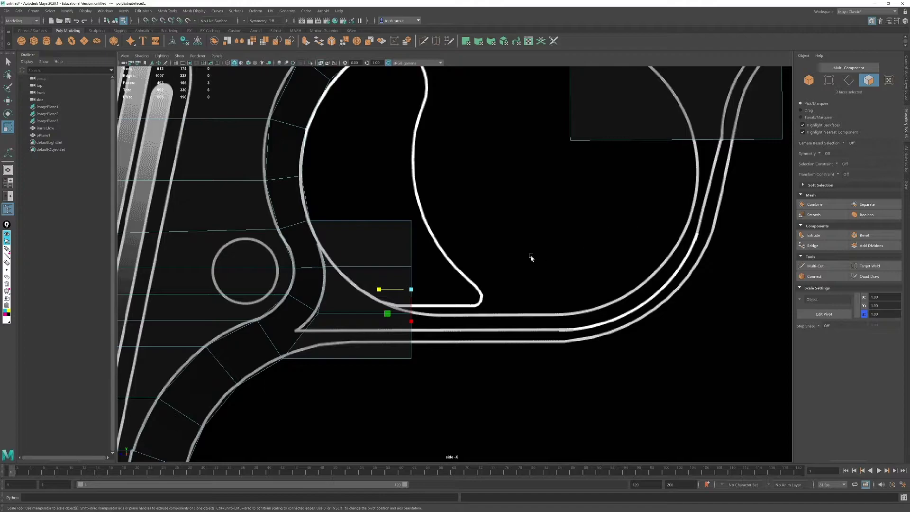
Step: Lower the rear extrusion's lower inner row of vertices onto the blueprint's middle trigger guard line
{"action": "middle_click_drag", "start_coordinate": [530, 256], "coordinate": [394, 337], "text": "alt"}
{"action": "scroll", "coordinate": [447, 297], "scroll_direction": "down", "scroll_amount": 4}
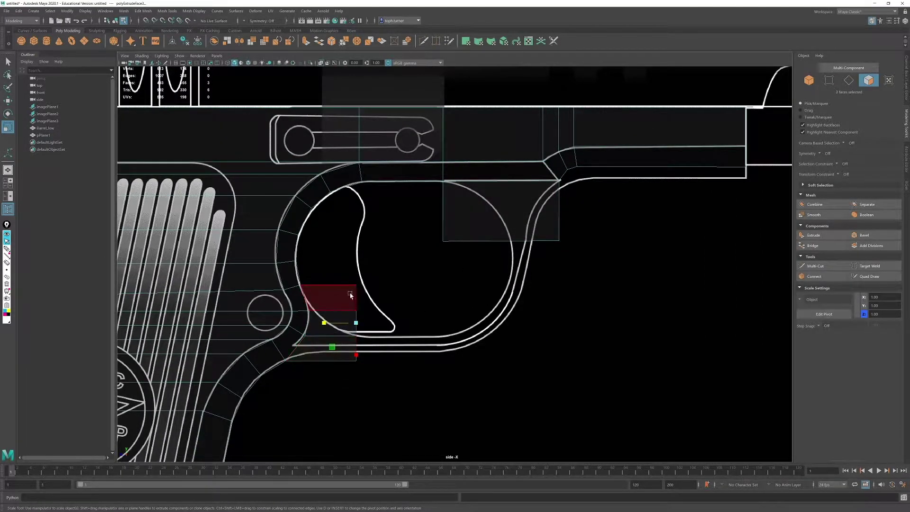
{"action": "right_click_drag", "start_coordinate": [349, 297], "coordinate": [405, 353], "text": "alt"}
{"action": "middle_click_drag", "start_coordinate": [404, 354], "coordinate": [465, 276], "text": "alt"}
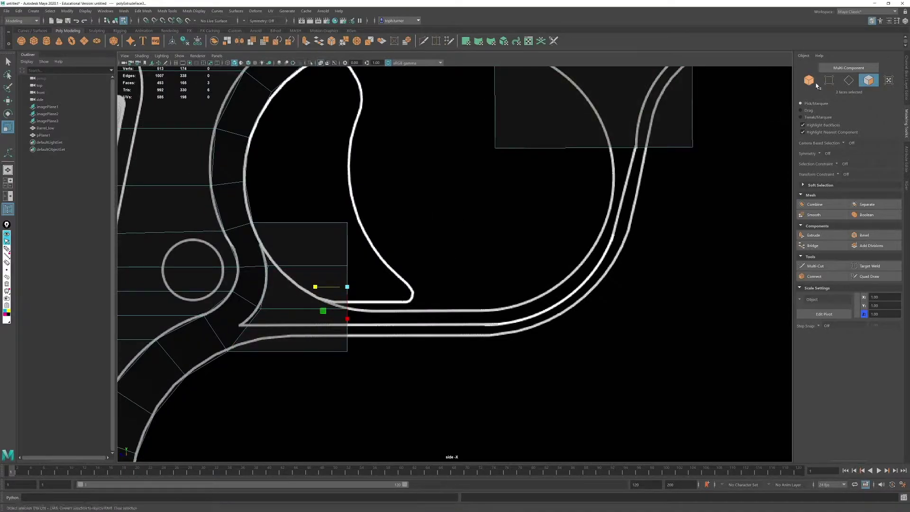
{"action": "scroll", "coordinate": [544, 236], "scroll_direction": "down", "scroll_amount": 2}
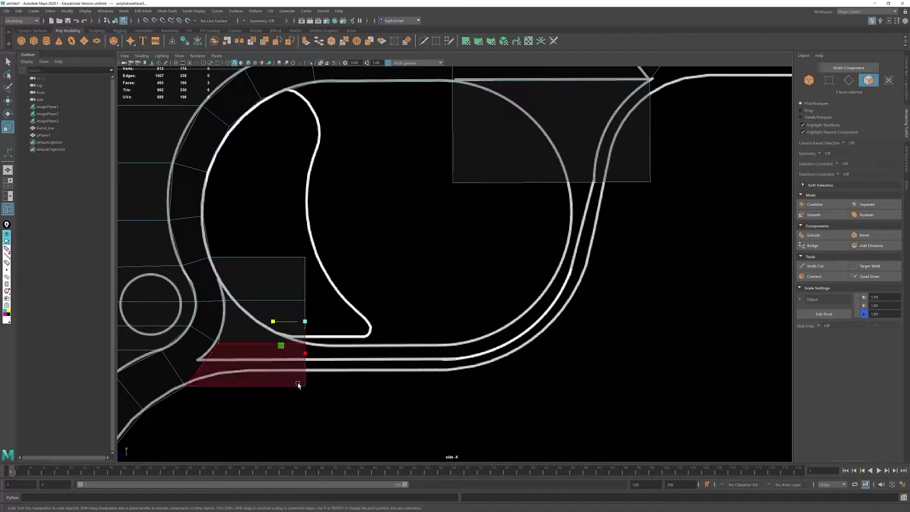
{"action": "scroll", "coordinate": [389, 323], "scroll_direction": "up", "scroll_amount": 2}
{"action": "middle_click_drag", "start_coordinate": [370, 249], "coordinate": [434, 188], "text": "alt"}
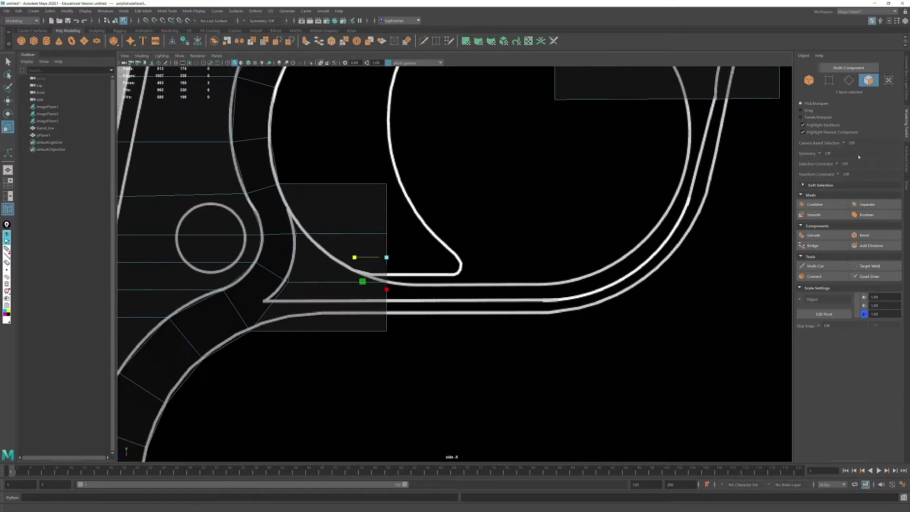
{"action": "left_click", "coordinate": [830, 81]}
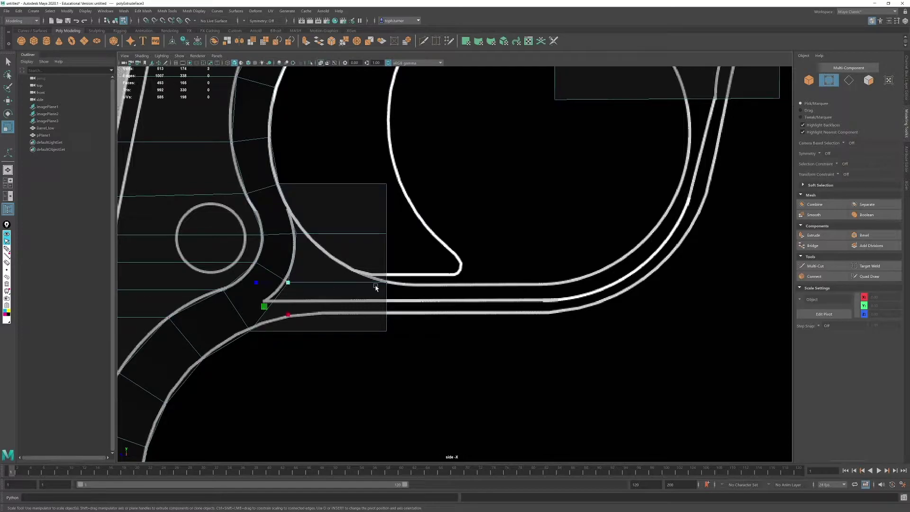
{"action": "left_click_drag", "start_coordinate": [407, 269], "coordinate": [280, 297]}
{"action": "scroll", "coordinate": [308, 325], "scroll_direction": "up", "scroll_amount": 2}
{"action": "key", "text": "w"}
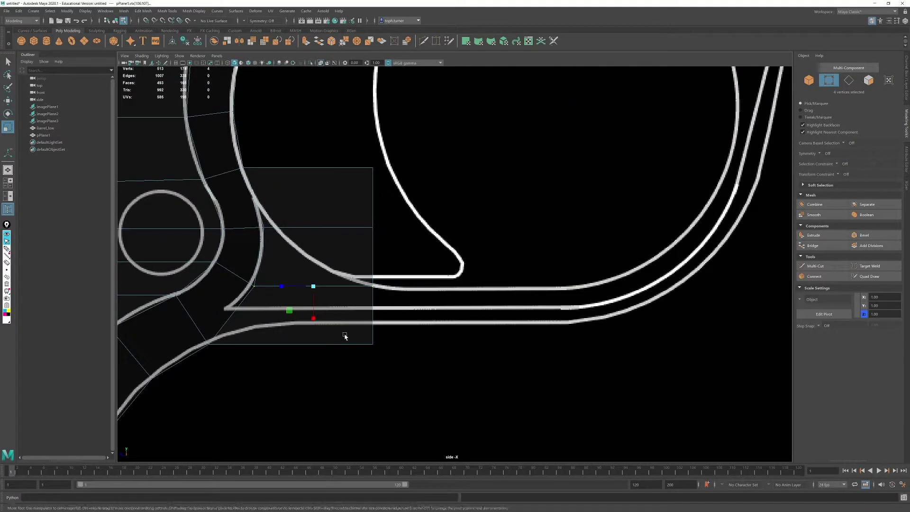
{"action": "middle_click_drag", "start_coordinate": [297, 288], "coordinate": [382, 271], "text": "alt"}
{"action": "left_click_drag", "start_coordinate": [375, 246], "coordinate": [395, 258]}
{"action": "key", "text": "ctrl+z"}
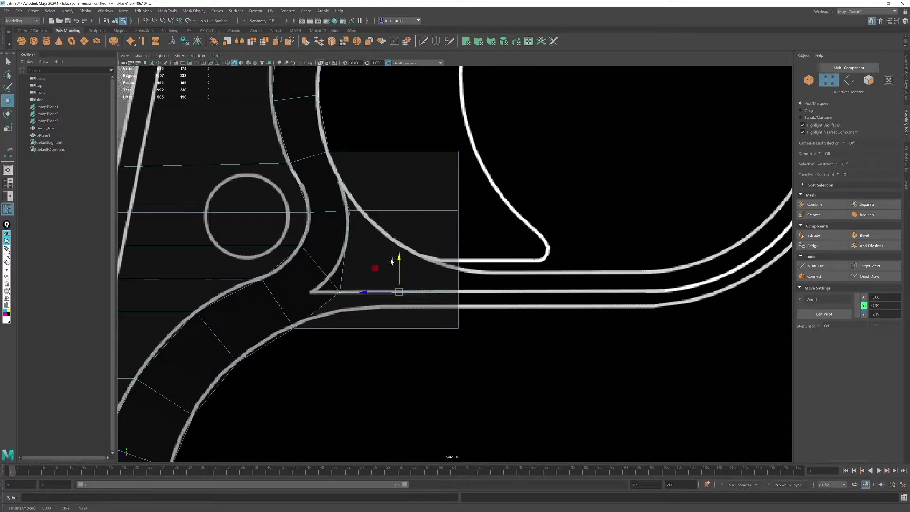
Step: Lower the upper inner vertex row of the rear extrusion and slide the lower row's rear vertices back onto the blueprint's pointed corner
{"action": "left_click_drag", "start_coordinate": [347, 291], "coordinate": [304, 294]}
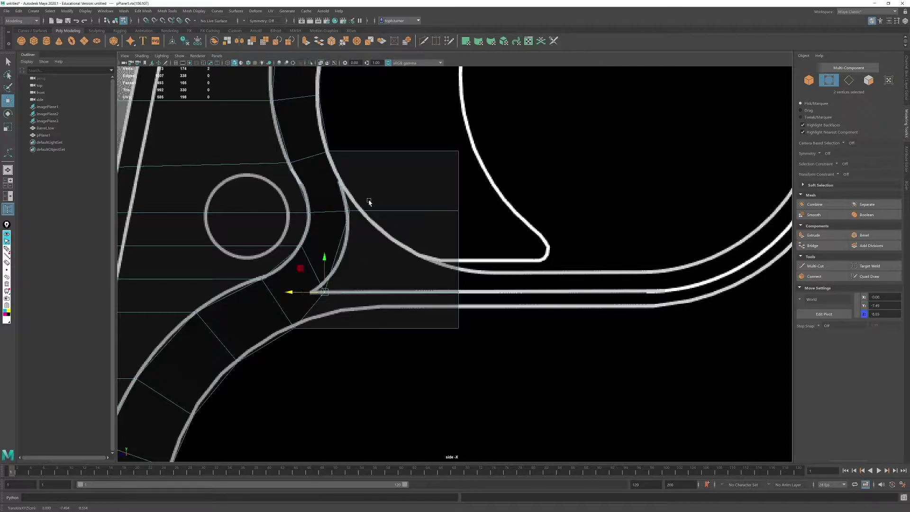
{"action": "left_click_drag", "start_coordinate": [336, 197], "coordinate": [498, 228]}
{"action": "left_click_drag", "start_coordinate": [405, 179], "coordinate": [400, 198]}
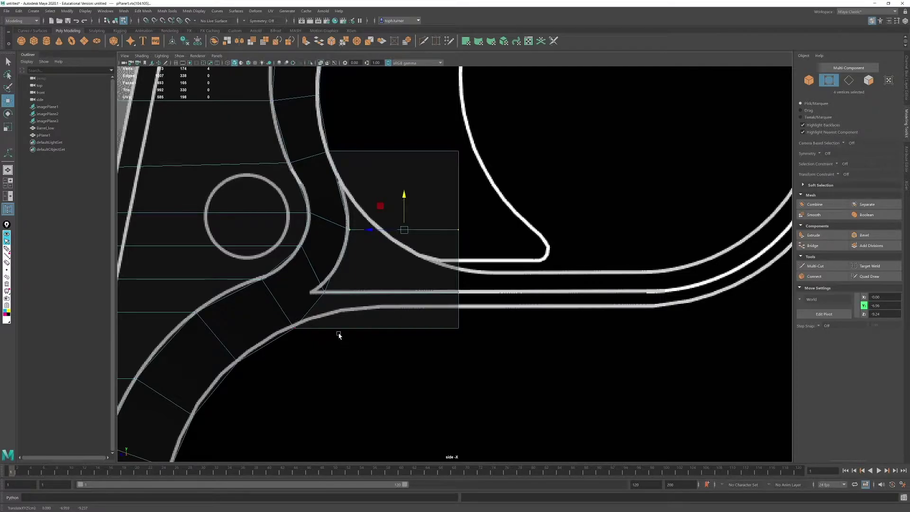
{"action": "left_click_drag", "start_coordinate": [450, 322], "coordinate": [464, 307]}
{"action": "scroll", "coordinate": [333, 311], "scroll_direction": "up", "scroll_amount": 3}
{"action": "left_click_drag", "start_coordinate": [346, 287], "coordinate": [247, 302]}
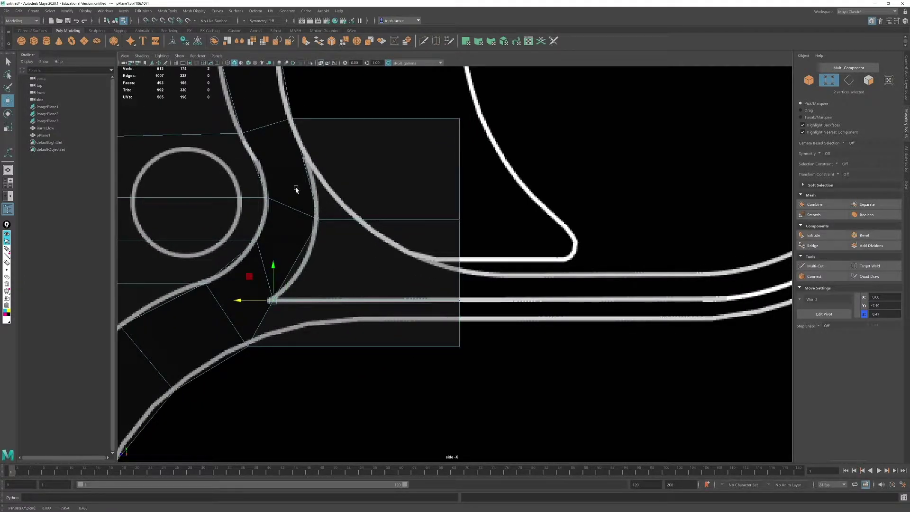
{"action": "scroll", "coordinate": [285, 279], "scroll_direction": "down", "scroll_amount": 7}
{"action": "scroll", "coordinate": [496, 357], "scroll_direction": "up", "scroll_amount": 4}
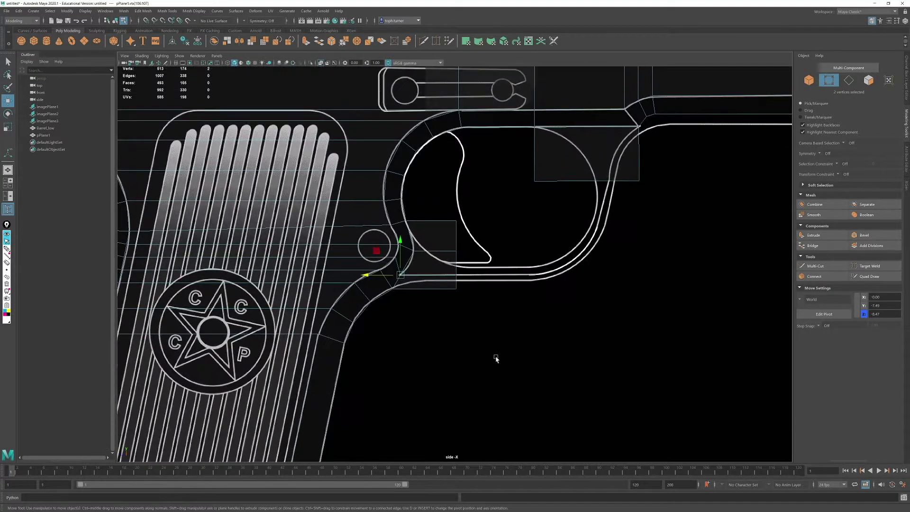
{"action": "scroll", "coordinate": [373, 256], "scroll_direction": "up", "scroll_amount": 3}
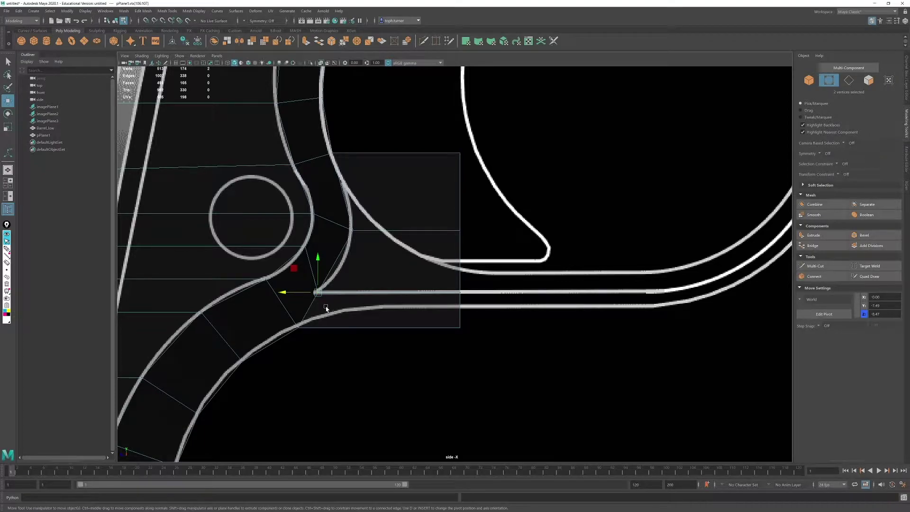
{"action": "scroll", "coordinate": [361, 308], "scroll_direction": "down", "scroll_amount": 5}
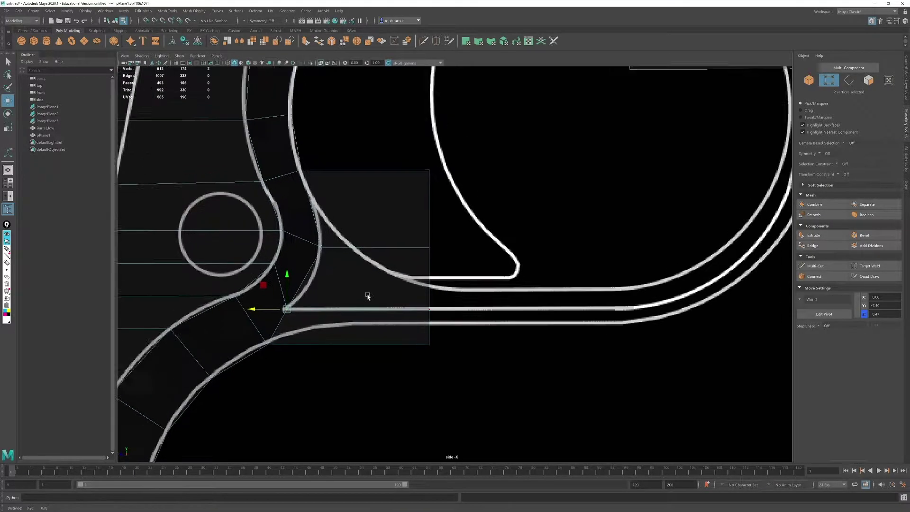
{"action": "scroll", "coordinate": [365, 311], "scroll_direction": "up", "scroll_amount": 6}
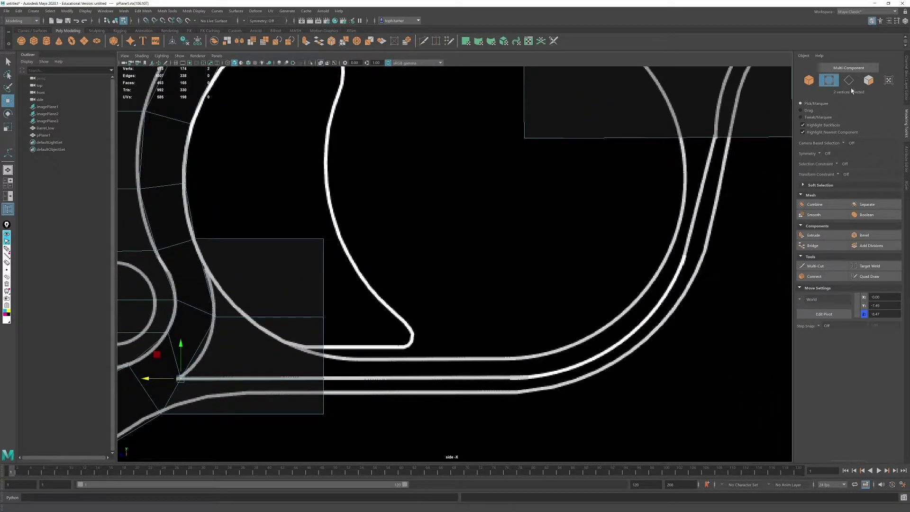
{"action": "scroll", "coordinate": [506, 237], "scroll_direction": "down", "scroll_amount": 3}
{"action": "scroll", "coordinate": [505, 238], "scroll_direction": "down", "scroll_amount": 1}
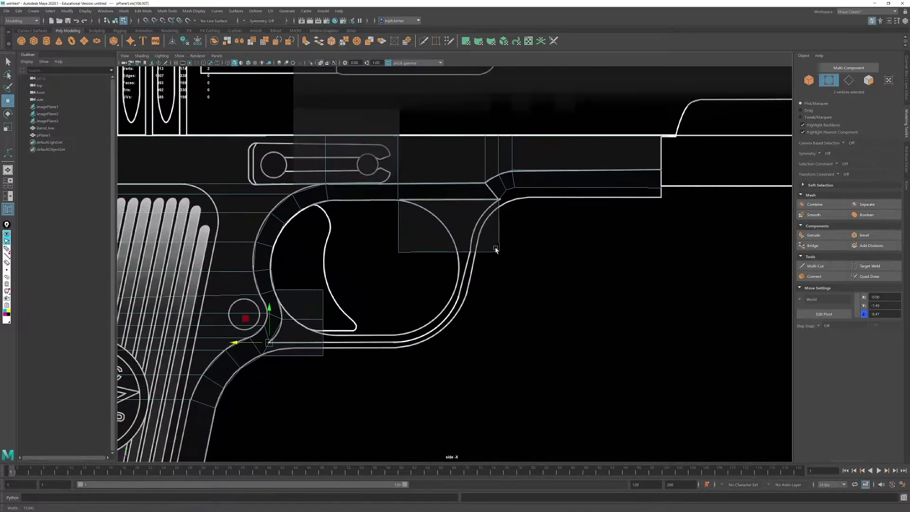
Step: Extrude the bottom face of the block at the front of the trigger guard downward by about 1.4 units
{"action": "left_click", "coordinate": [869, 80]}
{"action": "left_click_drag", "start_coordinate": [435, 290], "coordinate": [456, 232]}
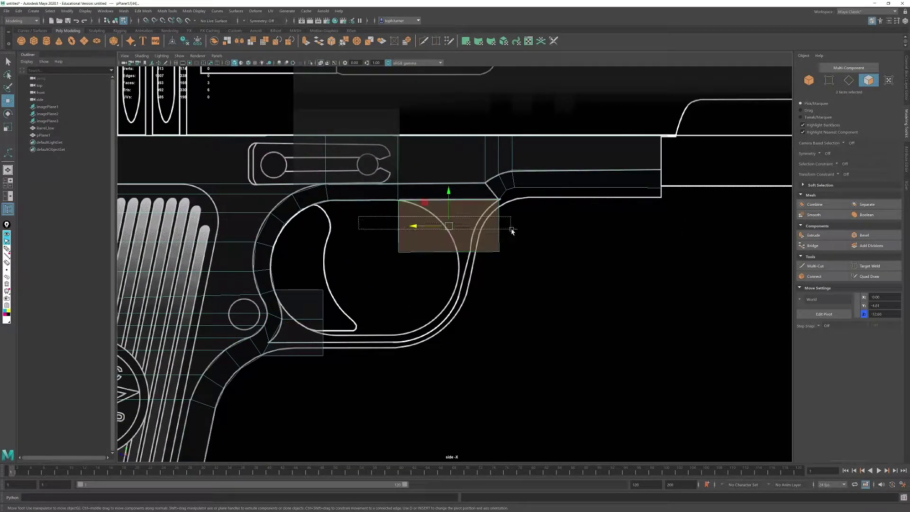
{"action": "left_click", "coordinate": [821, 235]}
{"action": "left_click_drag", "start_coordinate": [448, 272], "coordinate": [451, 338]}
{"action": "right_click_drag", "start_coordinate": [479, 327], "coordinate": [521, 398], "text": "alt"}
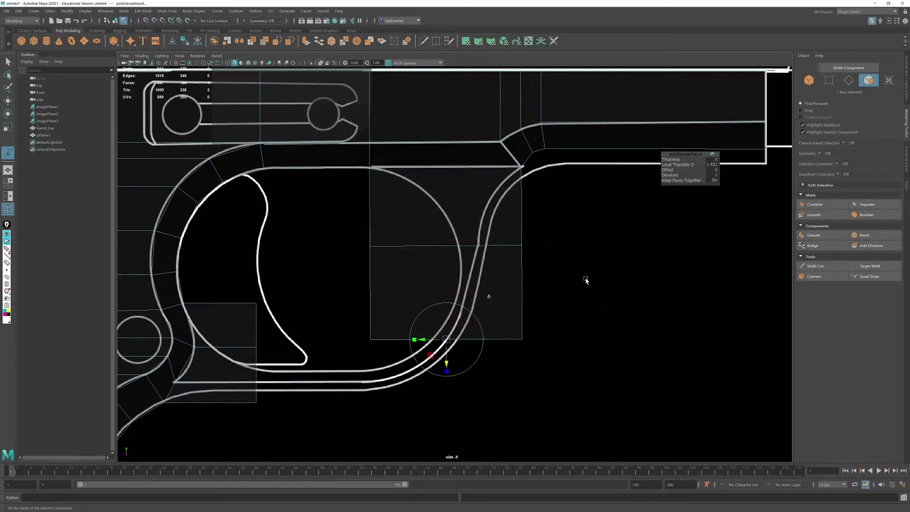
Step: Tilt the extruded end face diagonally and center it on the blueprint's lower front trigger guard curve
{"action": "key", "text": "e"}
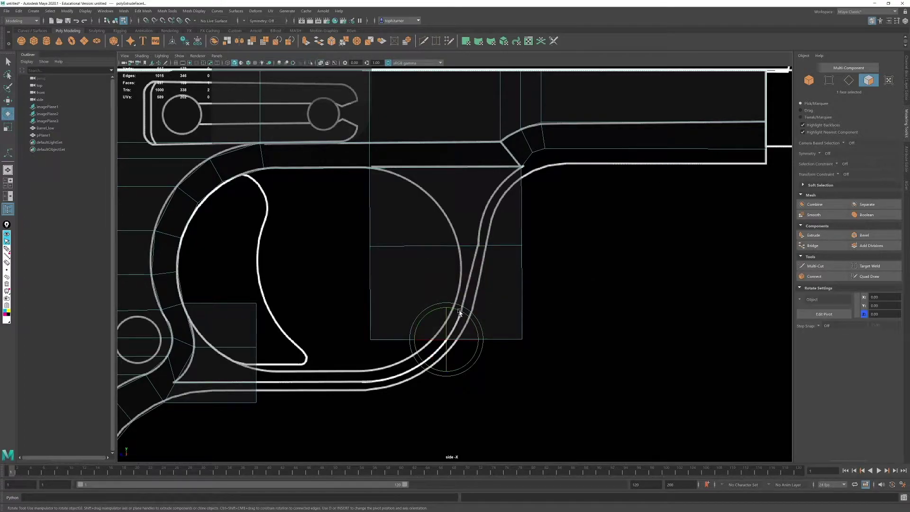
{"action": "left_click_drag", "start_coordinate": [459, 313], "coordinate": [418, 325]}
{"action": "key", "text": "w"}
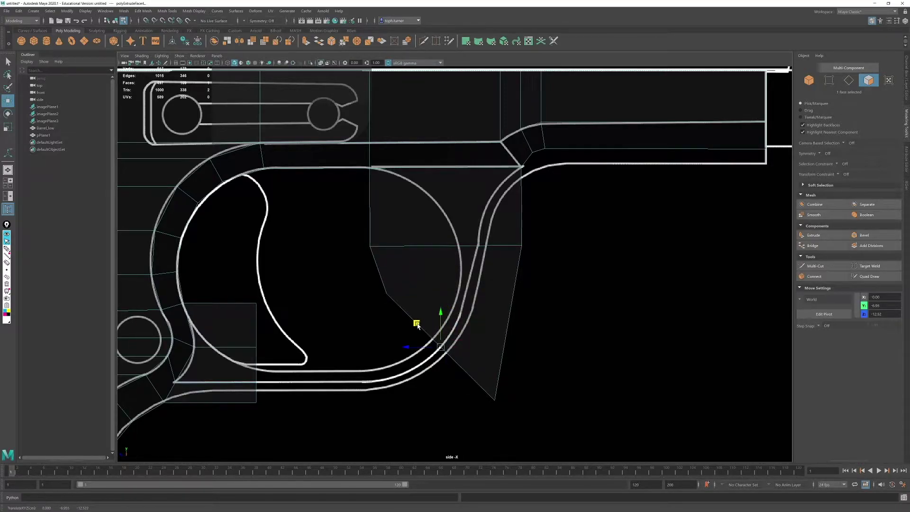
{"action": "right_click_drag", "start_coordinate": [417, 325], "coordinate": [473, 386], "text": "alt"}
{"action": "middle_click_drag", "start_coordinate": [473, 386], "coordinate": [465, 278], "text": "alt"}
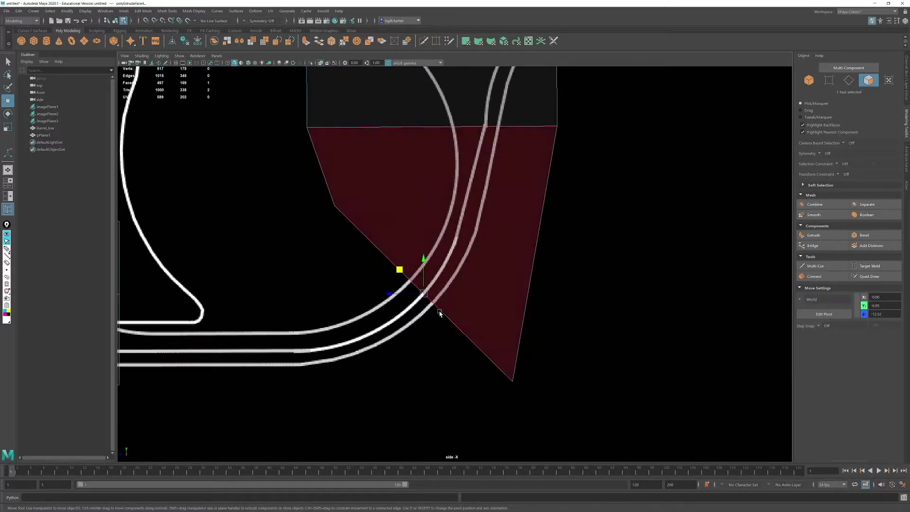
Step: Move the front extrusion's middle vertex row onto the blueprint, rear vertices to the guard's inner line and front ones to its outer line
{"action": "right_click_drag", "start_coordinate": [404, 284], "coordinate": [449, 289], "text": "alt"}
{"action": "middle_click_drag", "start_coordinate": [574, 101], "coordinate": [527, 246], "text": "alt"}
{"action": "left_click", "coordinate": [822, 84]}
{"action": "left_click_drag", "start_coordinate": [187, 233], "coordinate": [301, 270]}
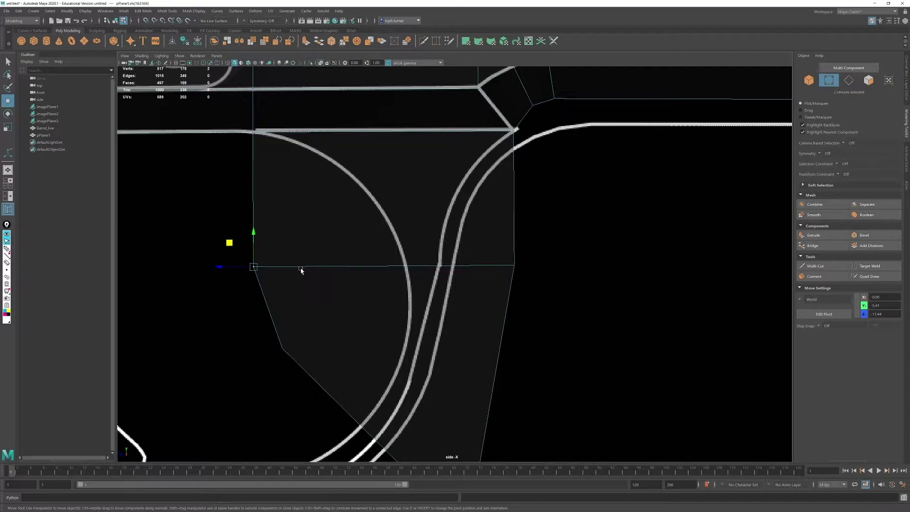
{"action": "left_click_drag", "start_coordinate": [223, 269], "coordinate": [408, 287]}
{"action": "left_click_drag", "start_coordinate": [510, 262], "coordinate": [527, 286]}
{"action": "left_click_drag", "start_coordinate": [484, 266], "coordinate": [425, 280]}
Step: Move the tilted end's vertices inward onto the inner and outer guard outlines at the lower front curve
{"action": "middle_click_drag", "start_coordinate": [424, 282], "coordinate": [434, 144], "text": "alt"}
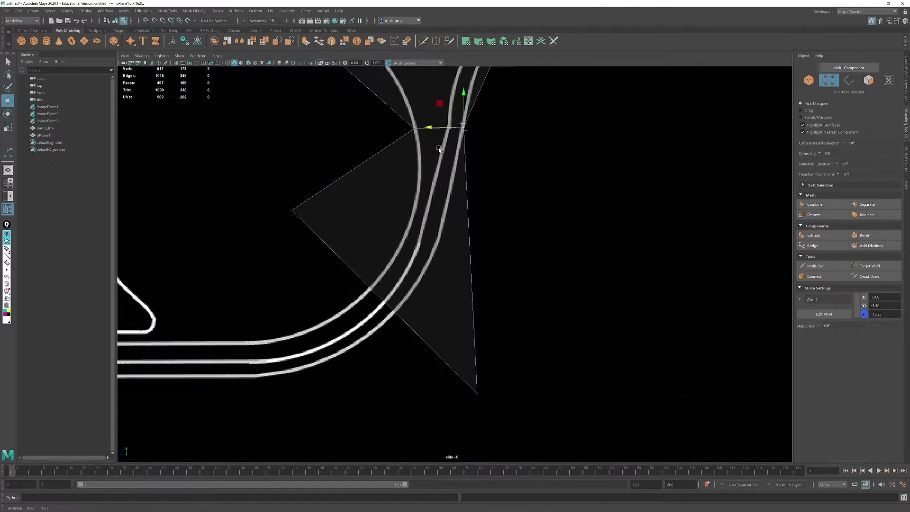
{"action": "left_click_drag", "start_coordinate": [263, 187], "coordinate": [308, 236]}
{"action": "left_click_drag", "start_coordinate": [269, 185], "coordinate": [348, 263]}
{"action": "left_click_drag", "start_coordinate": [444, 358], "coordinate": [508, 425]}
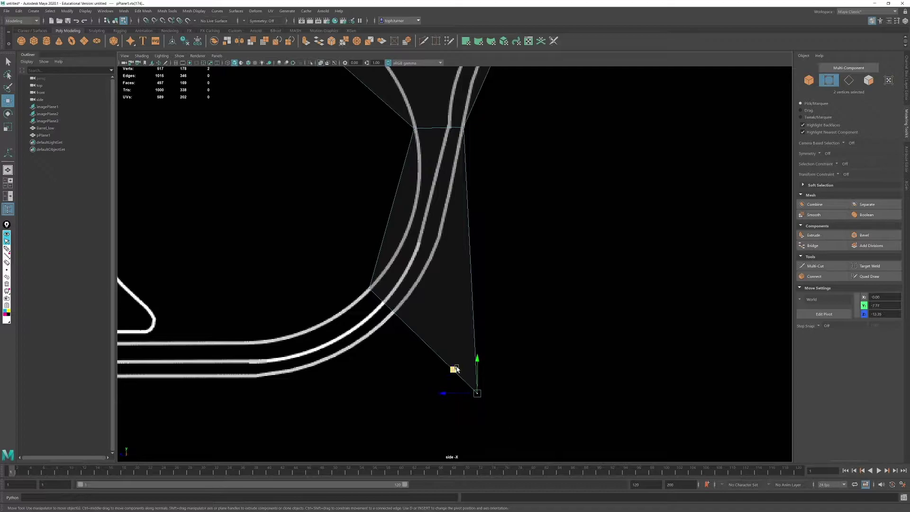
{"action": "left_click_drag", "start_coordinate": [455, 369], "coordinate": [375, 289]}
{"action": "middle_click_drag", "start_coordinate": [430, 196], "coordinate": [427, 187], "text": "alt"}
{"action": "scroll", "coordinate": [493, 218], "scroll_direction": "down", "scroll_amount": 8}
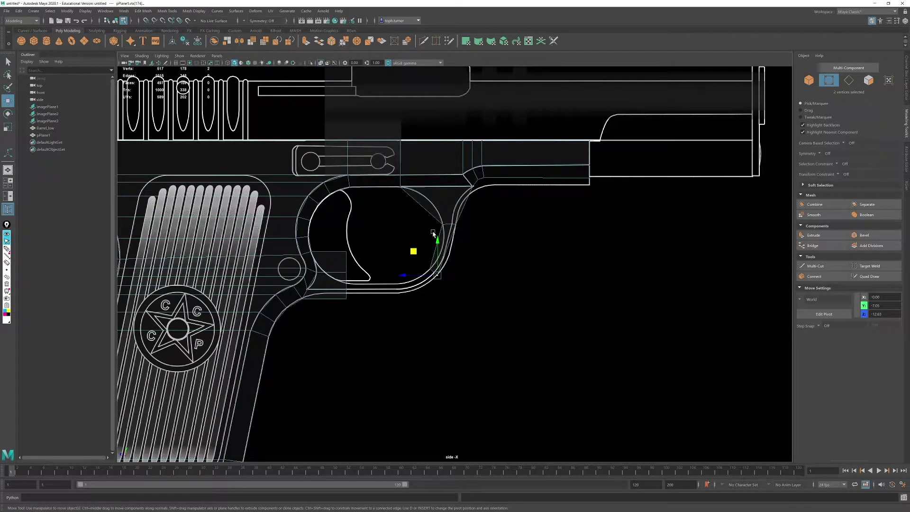
Step: Extrude the front trigger guard section's end face diagonally down and rearward
{"action": "right_click_drag", "start_coordinate": [437, 237], "coordinate": [545, 327], "text": "alt"}
{"action": "middle_click_drag", "start_coordinate": [463, 289], "coordinate": [547, 244], "text": "alt"}
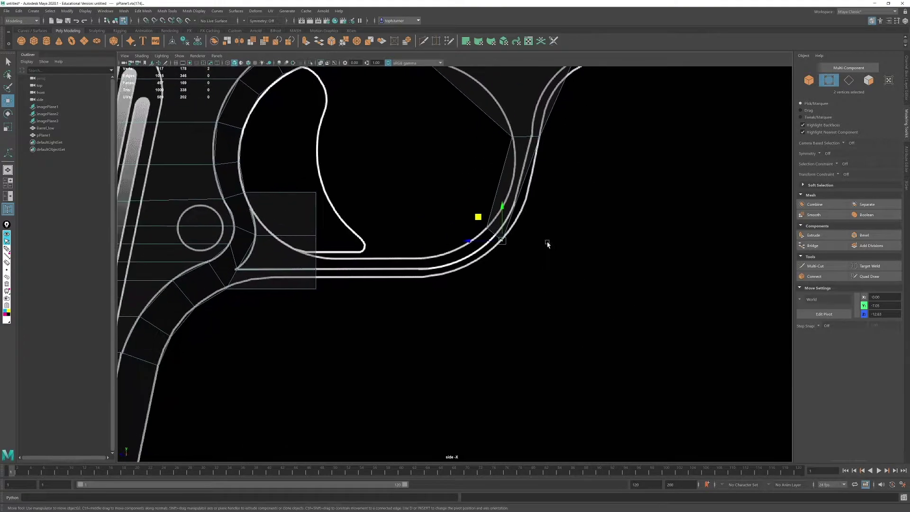
{"action": "scroll", "coordinate": [548, 244], "scroll_direction": "up", "scroll_amount": 2}
{"action": "left_click", "coordinate": [849, 80]}
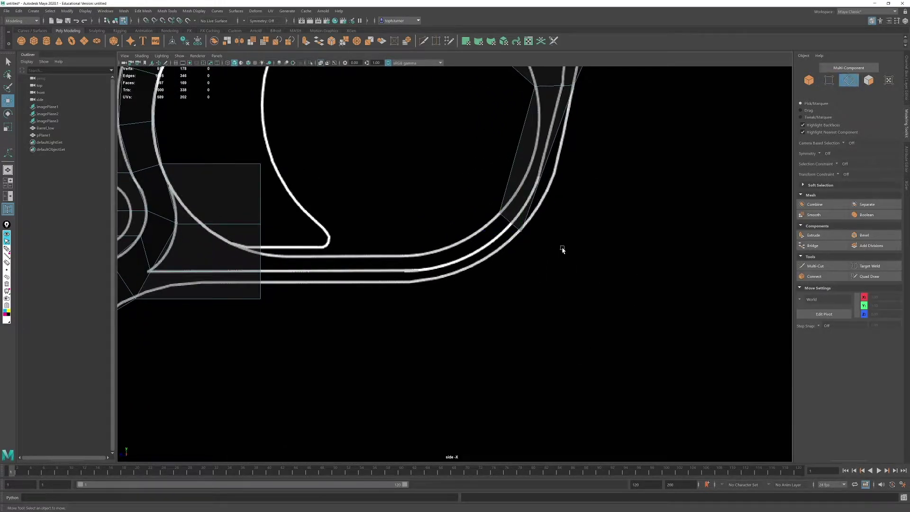
{"action": "left_click", "coordinate": [868, 80]}
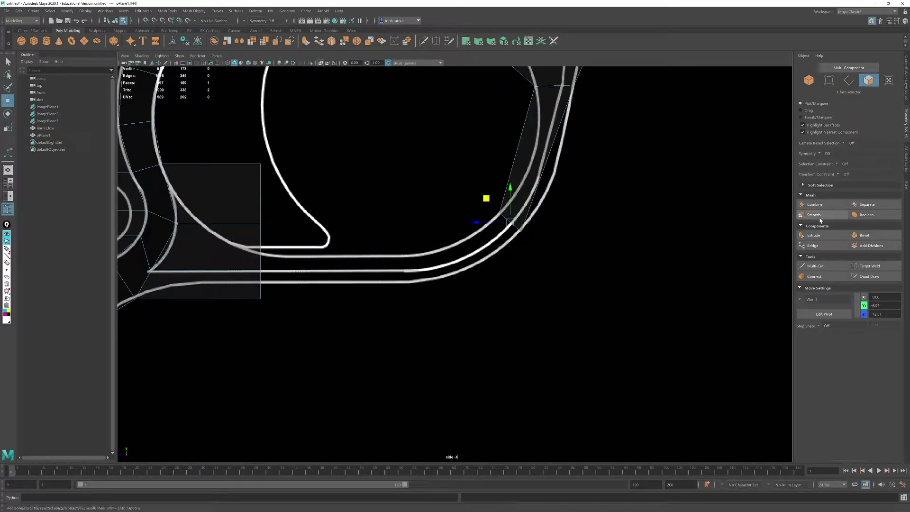
{"action": "left_click", "coordinate": [814, 235]}
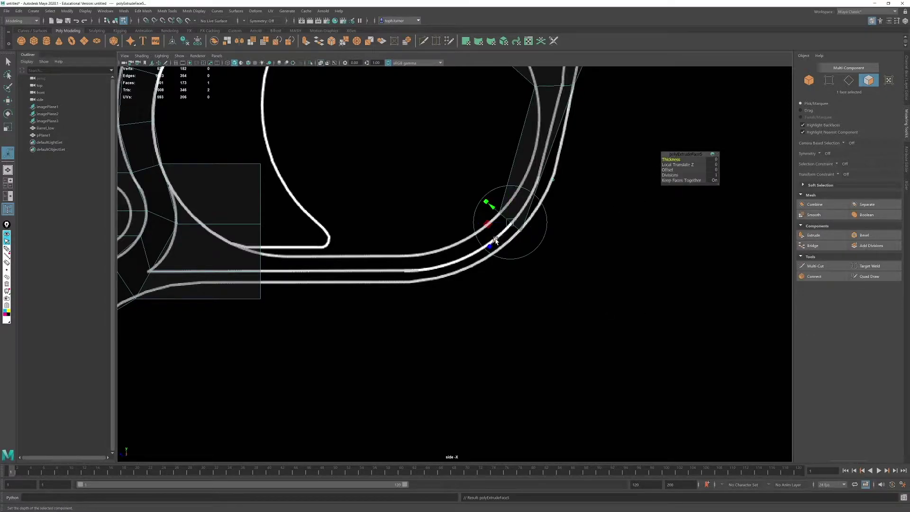
{"action": "left_click_drag", "start_coordinate": [495, 240], "coordinate": [412, 327]}
Step: Rotate the new end face nearly vertical and place it where the guard's bottom curve meets its straight section
{"action": "key", "text": "e"}
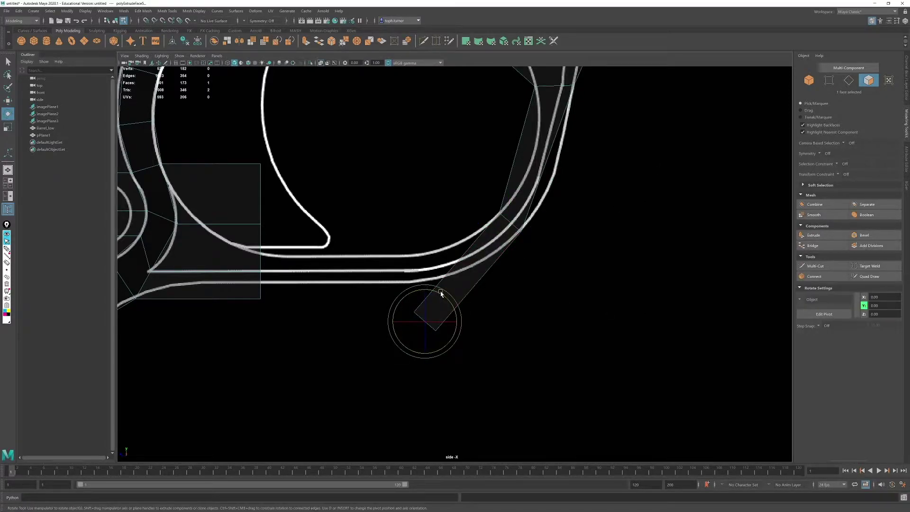
{"action": "left_click_drag", "start_coordinate": [439, 294], "coordinate": [455, 300]}
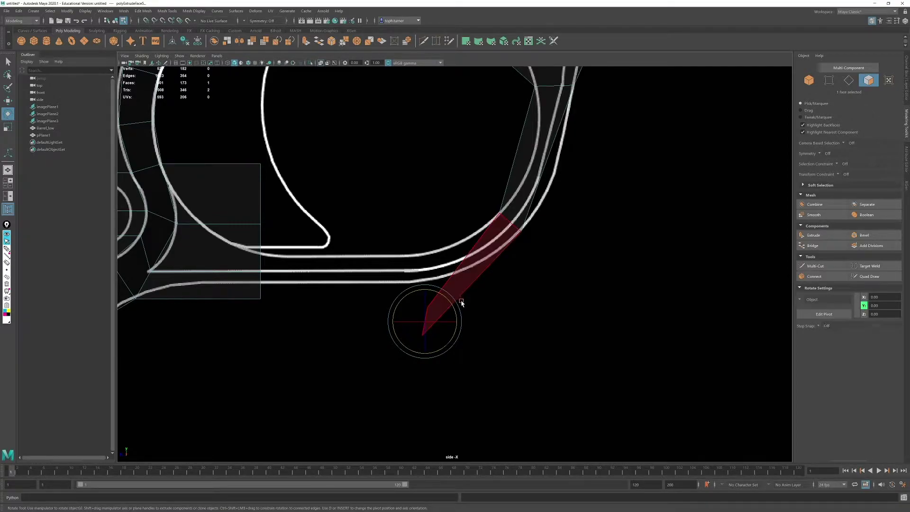
{"action": "key", "text": "w"}
{"action": "left_click_drag", "start_coordinate": [403, 300], "coordinate": [378, 248]}
{"action": "right_click_drag", "start_coordinate": [379, 251], "coordinate": [560, 394], "text": "alt"}
{"action": "middle_click_drag", "start_coordinate": [464, 269], "coordinate": [544, 232], "text": "alt"}
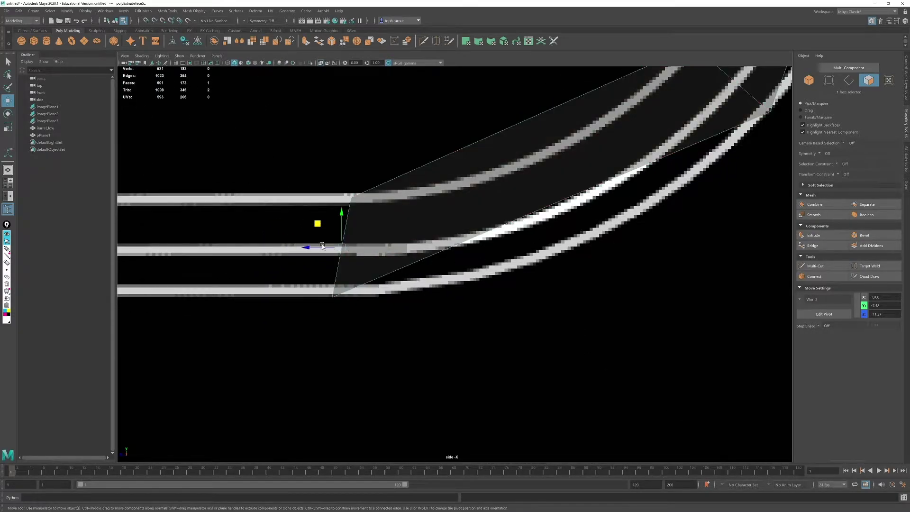
{"action": "left_click_drag", "start_coordinate": [317, 224], "coordinate": [348, 221]}
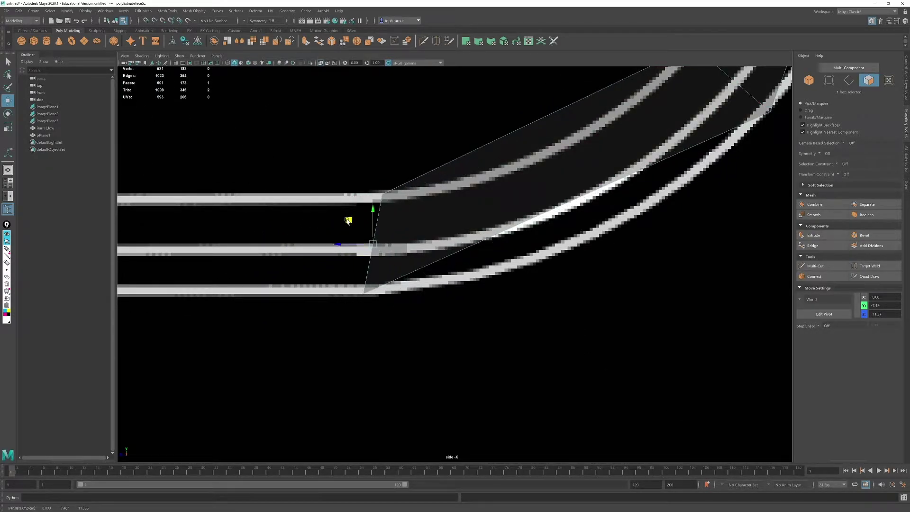
Step: Flatten the end's four vertices into one vertical plane and slide them forward to where the guard's curve starts
{"action": "key", "text": "F9"}
{"action": "key", "text": "F8"}
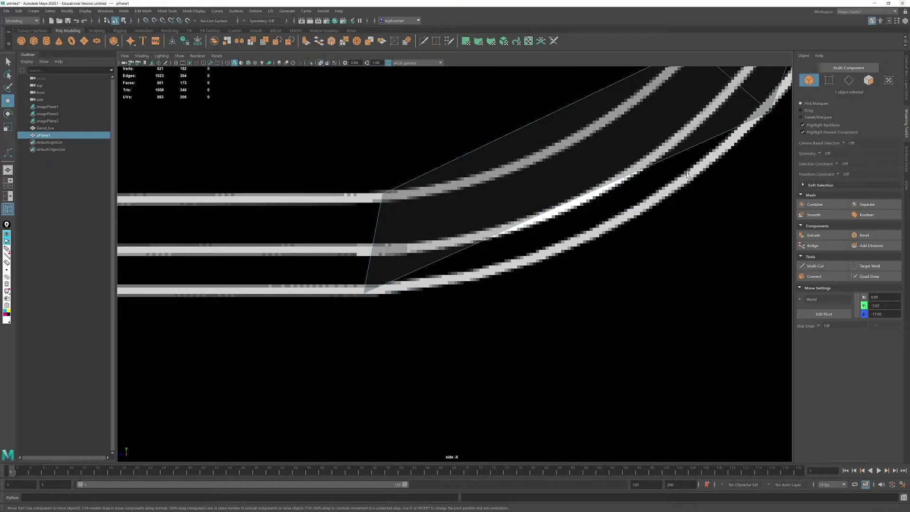
{"action": "key", "text": "F9"}
{"action": "left_click_drag", "start_coordinate": [334, 262], "coordinate": [434, 330]}
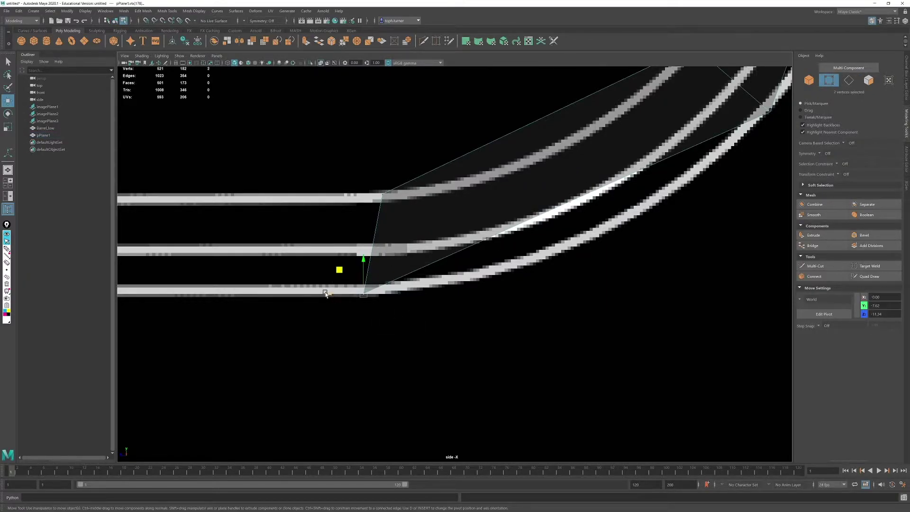
{"action": "left_click_drag", "start_coordinate": [325, 293], "coordinate": [340, 293]}
{"action": "left_click_drag", "start_coordinate": [355, 136], "coordinate": [424, 388]}
{"action": "key", "text": "r"}
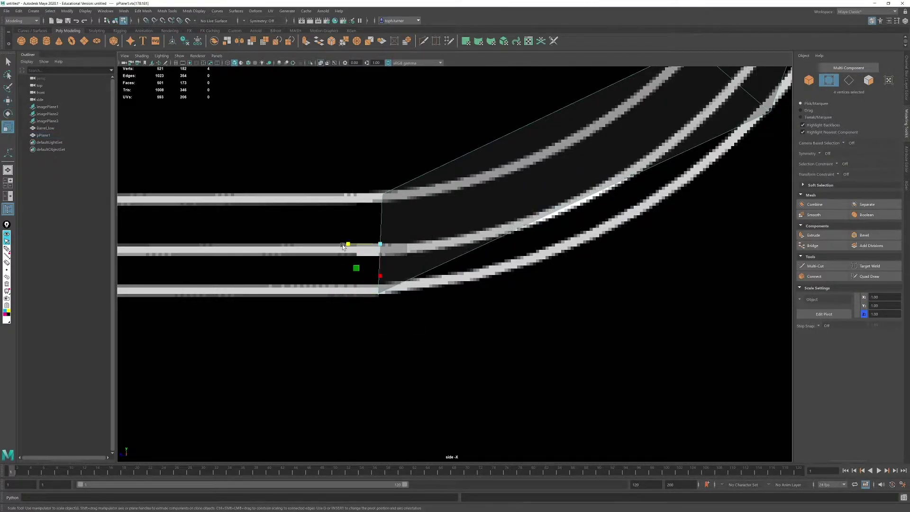
{"action": "key", "text": "w"}
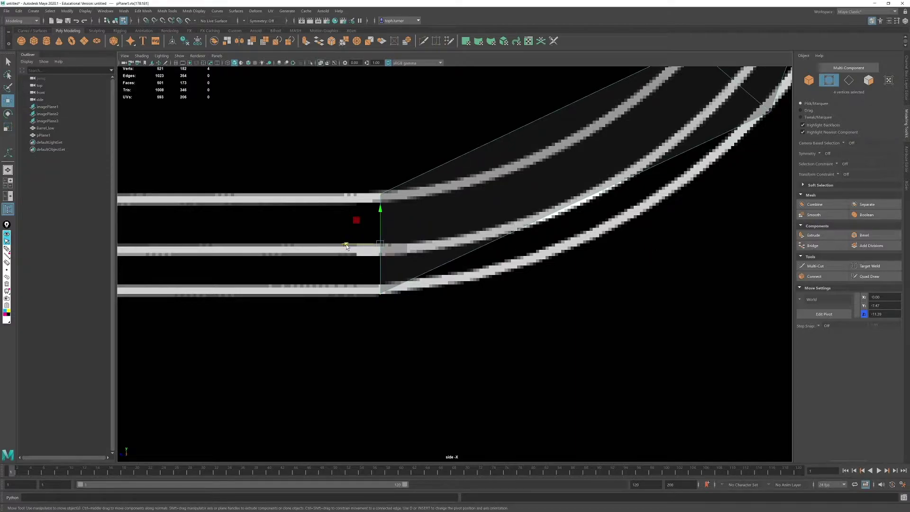
{"action": "left_click_drag", "start_coordinate": [346, 246], "coordinate": [353, 244]}
Step: Lower the six bottom-edge vertices of the frame section ahead of the trigger guard onto the blueprint's lower outline
{"action": "scroll", "coordinate": [406, 219], "scroll_direction": "down", "scroll_amount": 5}
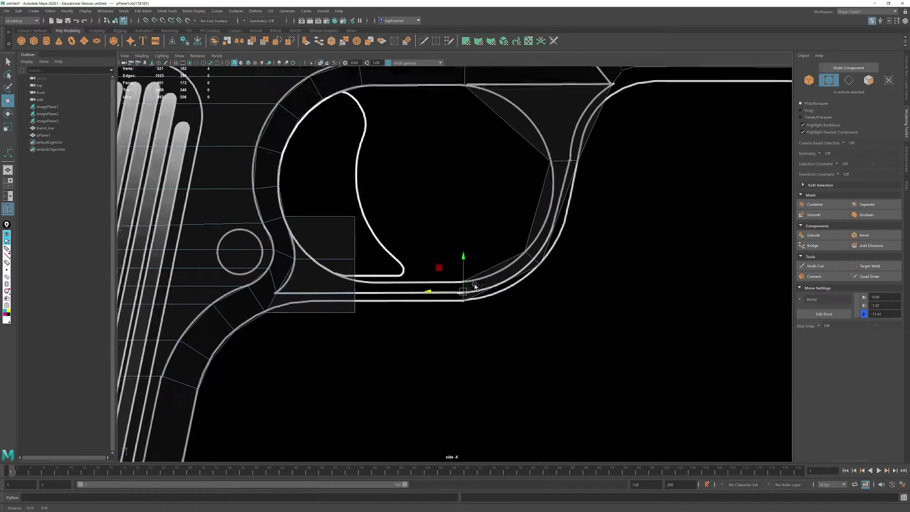
{"action": "middle_click_drag", "start_coordinate": [418, 291], "coordinate": [444, 278], "text": "alt"}
{"action": "right_click_drag", "start_coordinate": [444, 278], "coordinate": [513, 399], "text": "alt"}
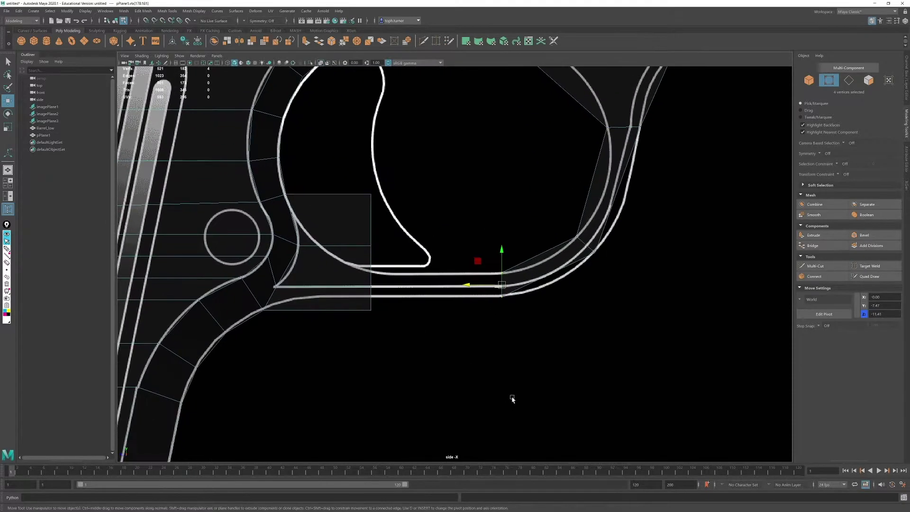
{"action": "scroll", "coordinate": [373, 290], "scroll_direction": "up", "scroll_amount": 1}
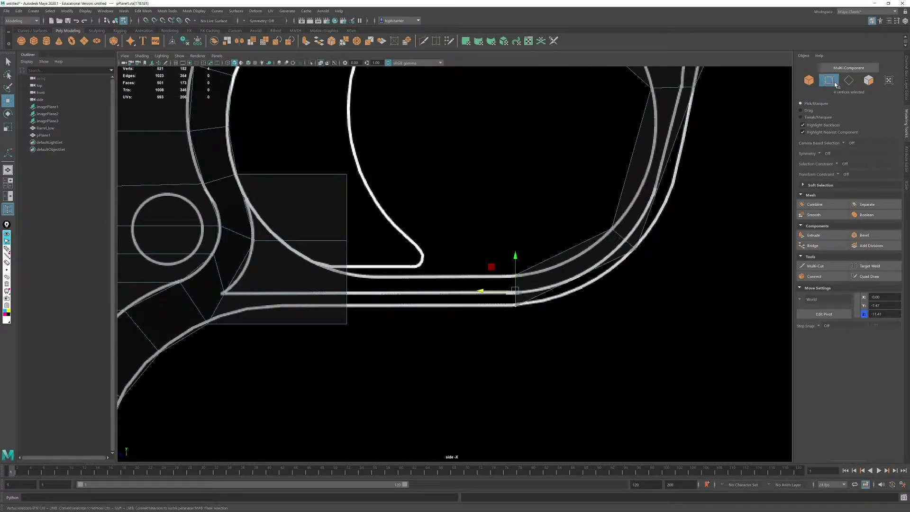
{"action": "middle_click_drag", "start_coordinate": [718, 169], "coordinate": [507, 371], "text": "alt"}
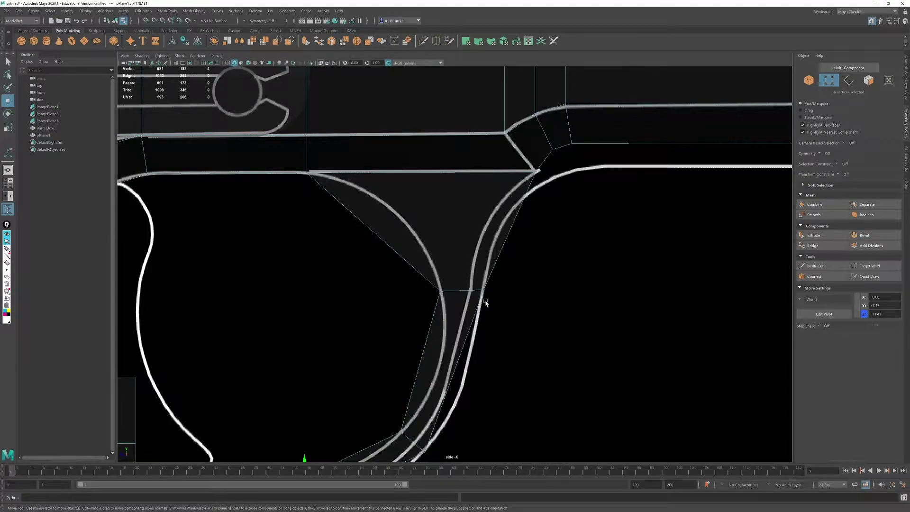
{"action": "middle_click_drag", "start_coordinate": [583, 216], "coordinate": [429, 303], "text": "alt"}
{"action": "scroll", "coordinate": [441, 262], "scroll_direction": "down", "scroll_amount": 2}
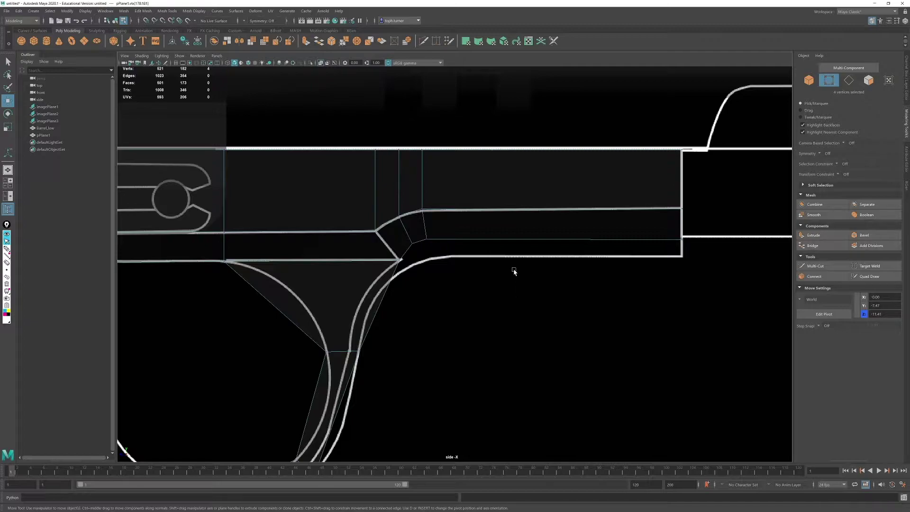
{"action": "left_click_drag", "start_coordinate": [699, 229], "coordinate": [403, 260]}
{"action": "scroll", "coordinate": [548, 339], "scroll_direction": "up", "scroll_amount": 3}
{"action": "scroll", "coordinate": [548, 340], "scroll_direction": "up", "scroll_amount": 2}
{"action": "middle_click_drag", "start_coordinate": [720, 232], "coordinate": [482, 261], "text": "alt"}
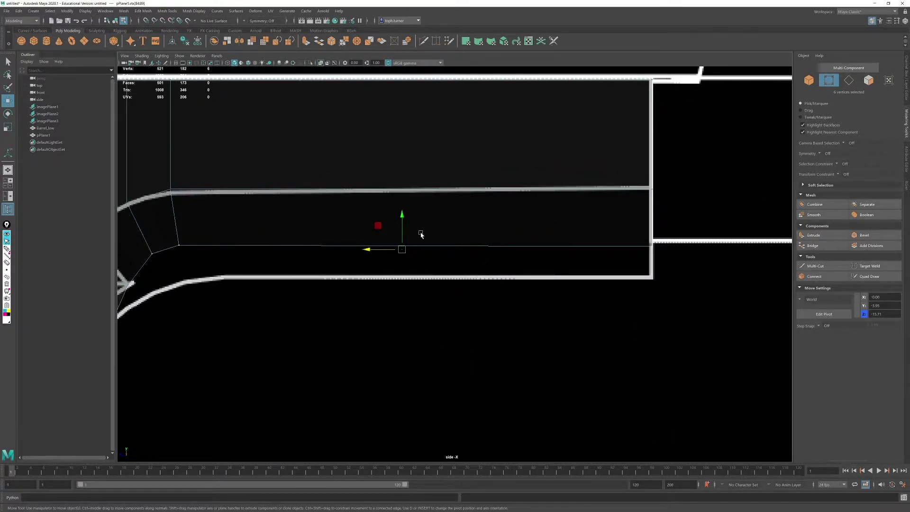
{"action": "left_click_drag", "start_coordinate": [404, 223], "coordinate": [404, 248]}
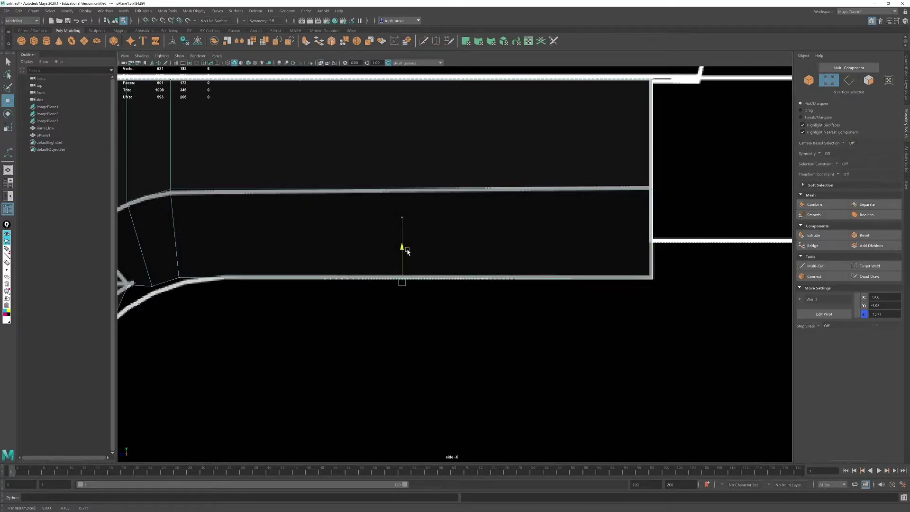
Step: Slide the two rear vertex pairs of that bottom edge forward onto the curved outline ahead of the trigger guard
{"action": "middle_click_drag", "start_coordinate": [404, 248], "coordinate": [643, 220], "text": "alt"}
{"action": "scroll", "coordinate": [470, 337], "scroll_direction": "up", "scroll_amount": 3}
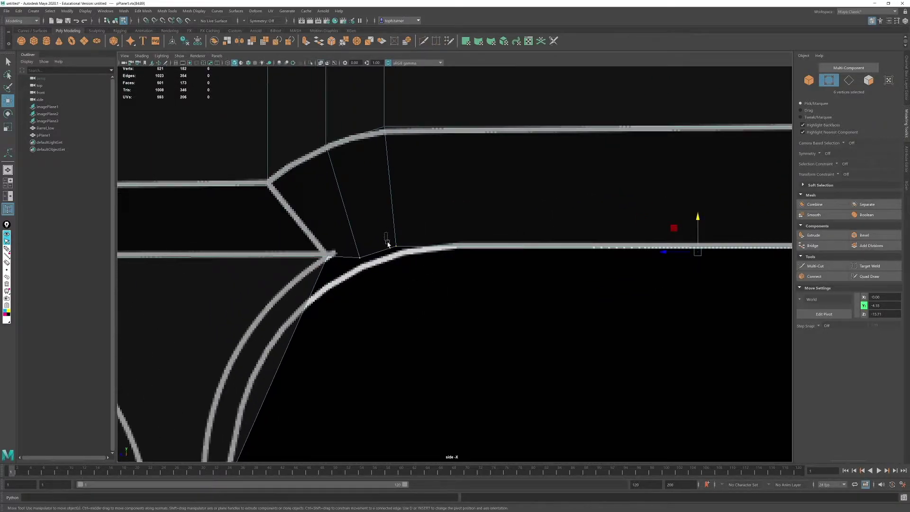
{"action": "left_click_drag", "start_coordinate": [373, 224], "coordinate": [429, 224]}
{"action": "scroll", "coordinate": [420, 225], "scroll_direction": "up", "scroll_amount": 1}
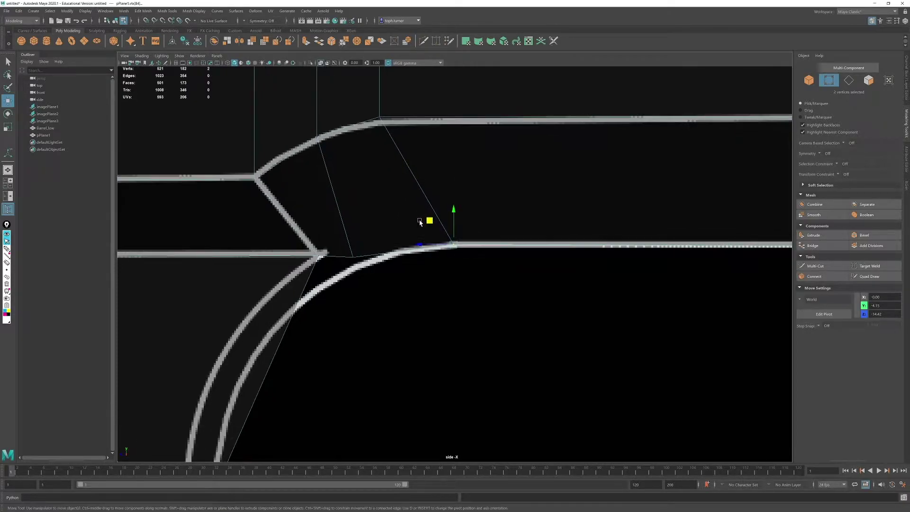
{"action": "left_click_drag", "start_coordinate": [331, 234], "coordinate": [311, 266]}
Step: Move the vertex pair at the guard's upper front joint down and forward onto the blueprint's outer curve
{"action": "left_click", "coordinate": [330, 258]}
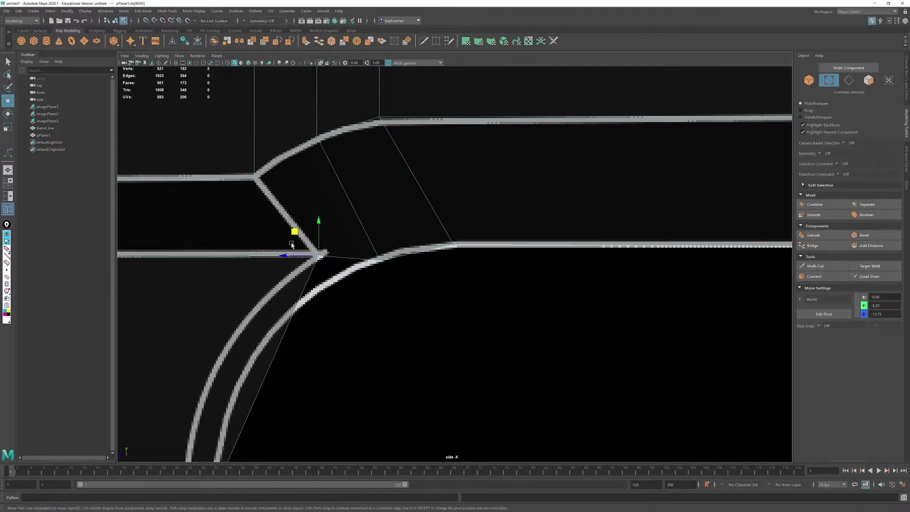
{"action": "left_click_drag", "start_coordinate": [292, 232], "coordinate": [314, 252]}
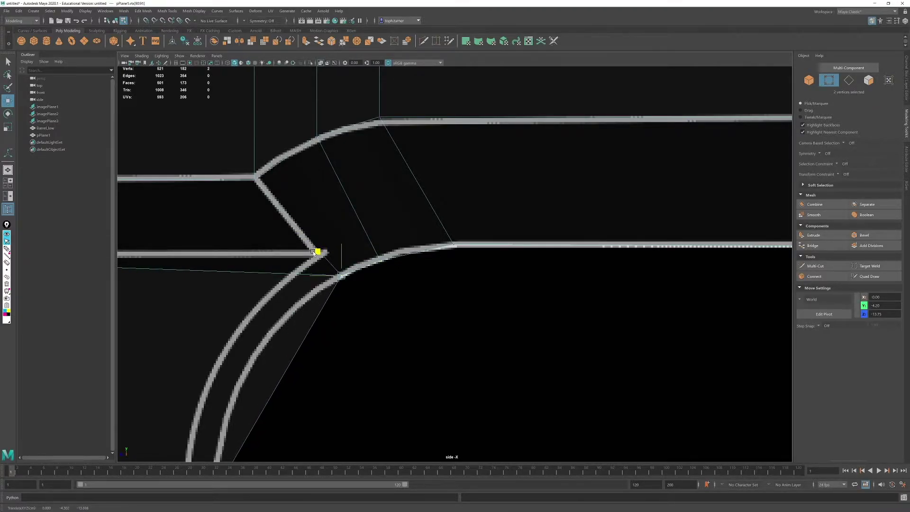
{"action": "middle_click_drag", "start_coordinate": [313, 252], "coordinate": [316, 254]}
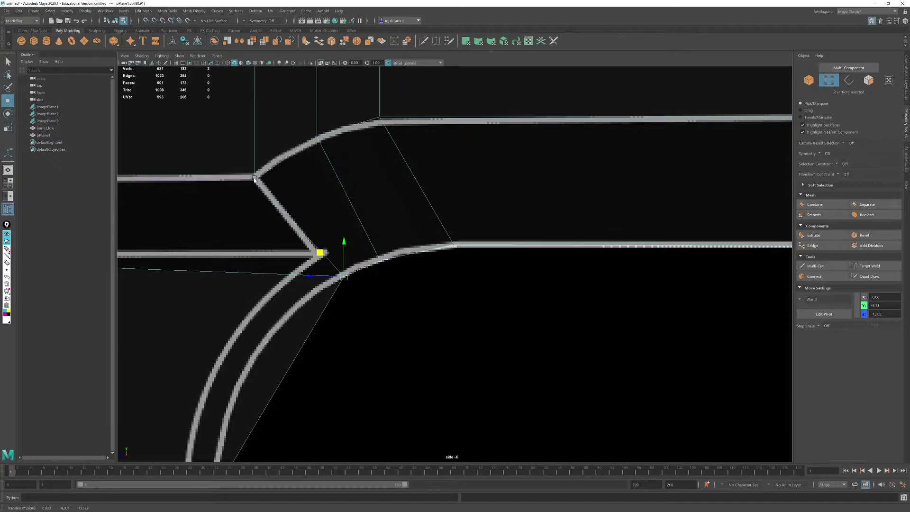
{"action": "middle_click_drag", "start_coordinate": [318, 253], "coordinate": [311, 258]}
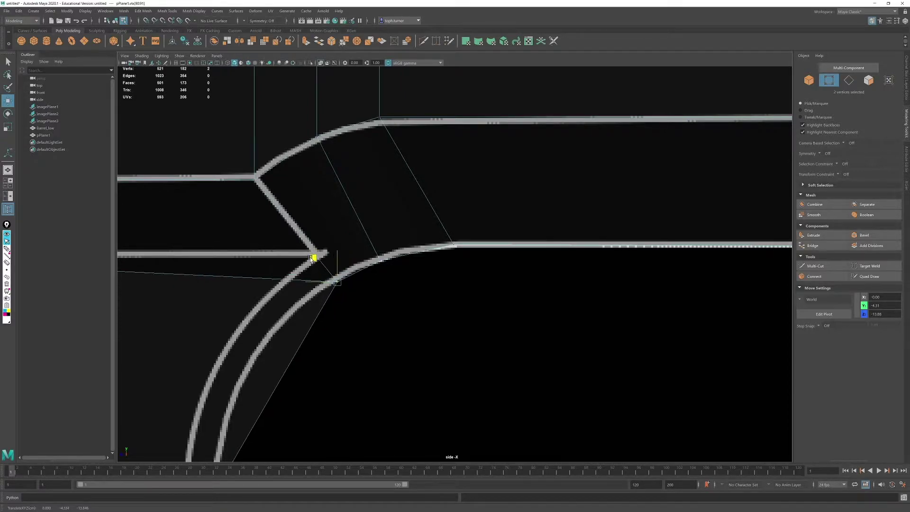
{"action": "scroll", "coordinate": [313, 256], "scroll_direction": "down", "scroll_amount": 5}
{"action": "scroll", "coordinate": [480, 298], "scroll_direction": "up", "scroll_amount": 5}
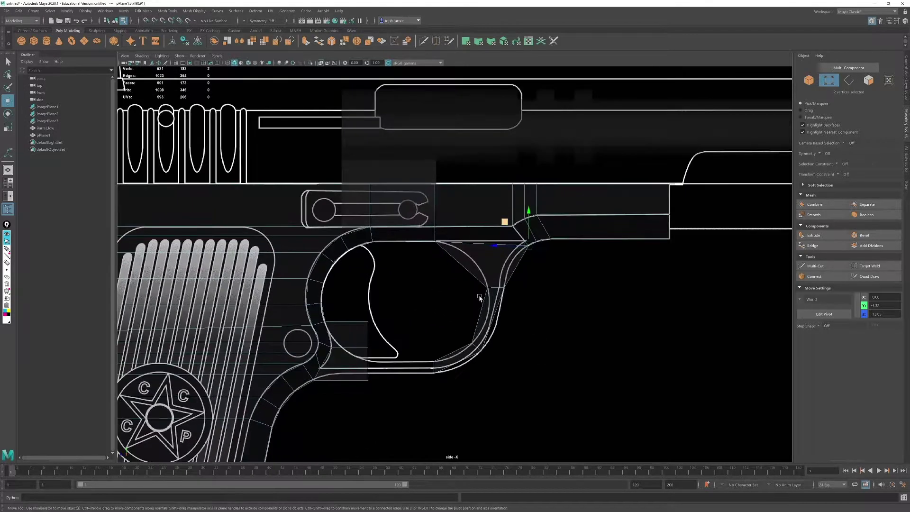
Step: Undo the last two moves of the vertex pair at the trigger guard's upper front joint
{"action": "middle_click_drag", "start_coordinate": [493, 238], "coordinate": [453, 238], "text": "alt"}
{"action": "right_click_drag", "start_coordinate": [477, 251], "coordinate": [583, 270], "text": "alt"}
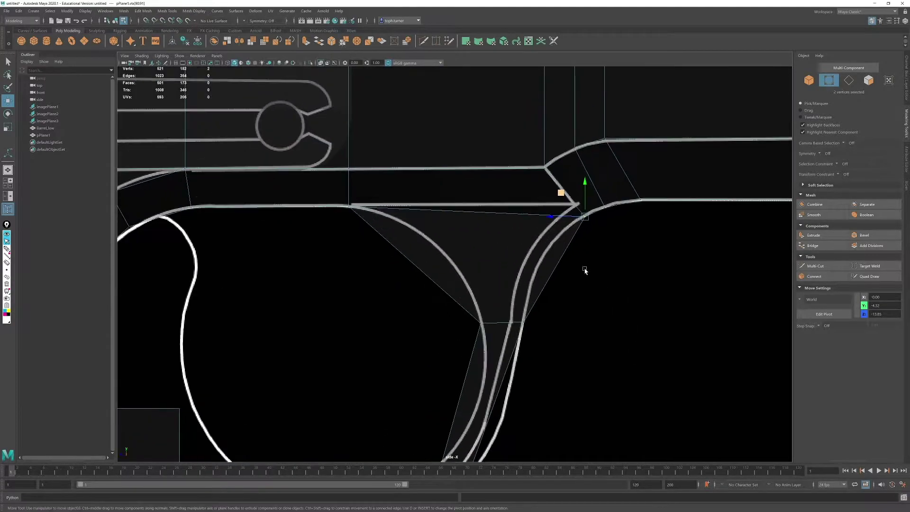
{"action": "middle_click_drag", "start_coordinate": [450, 214], "coordinate": [445, 222], "text": "alt"}
{"action": "key", "text": "ctrl+z"}
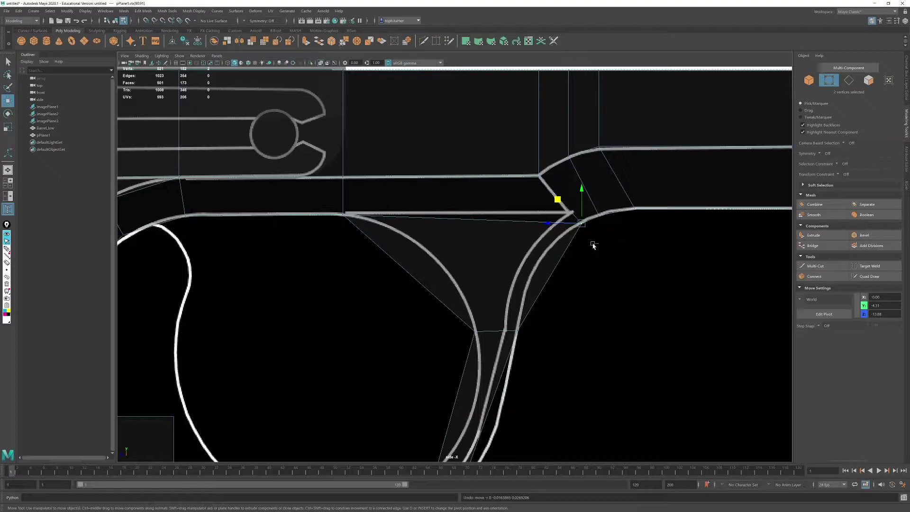
{"action": "key", "text": "ctrl+z"}
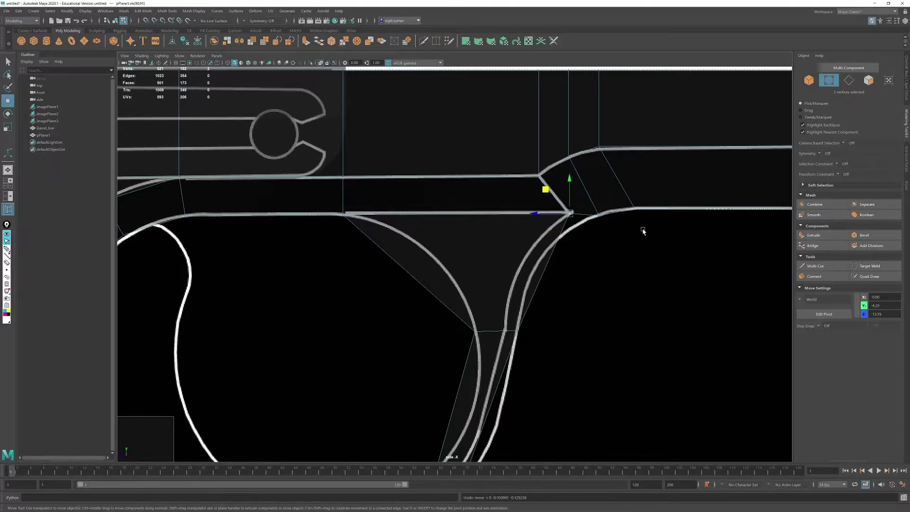
Step: Examine how the frame's front underside and the trigger guard's front and lower curves match the blueprint outline
{"action": "middle_click_drag", "start_coordinate": [683, 231], "coordinate": [368, 248], "text": "alt"}
{"action": "right_click_drag", "start_coordinate": [385, 254], "coordinate": [421, 305], "text": "alt"}
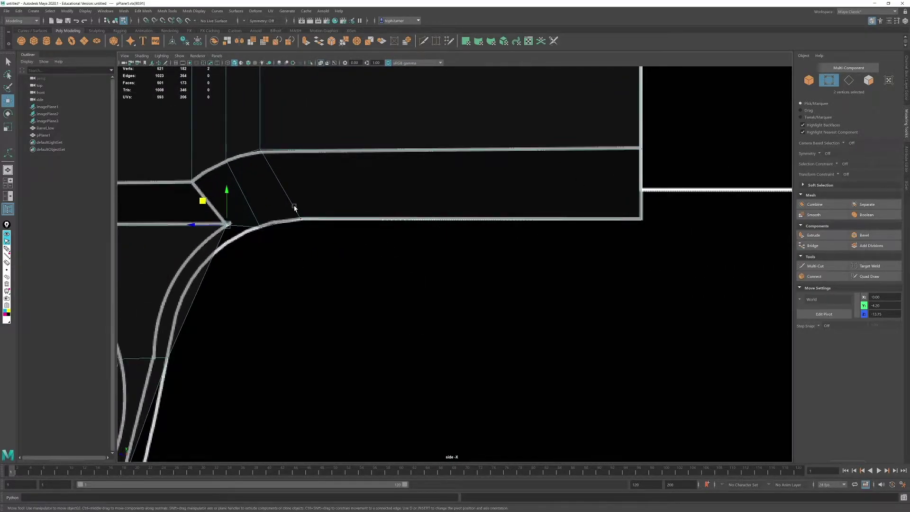
{"action": "middle_click_drag", "start_coordinate": [238, 251], "coordinate": [453, 243], "text": "alt"}
{"action": "scroll", "coordinate": [451, 248], "scroll_direction": "down", "scroll_amount": 3}
{"action": "right_click_drag", "start_coordinate": [425, 277], "coordinate": [449, 369], "text": "alt"}
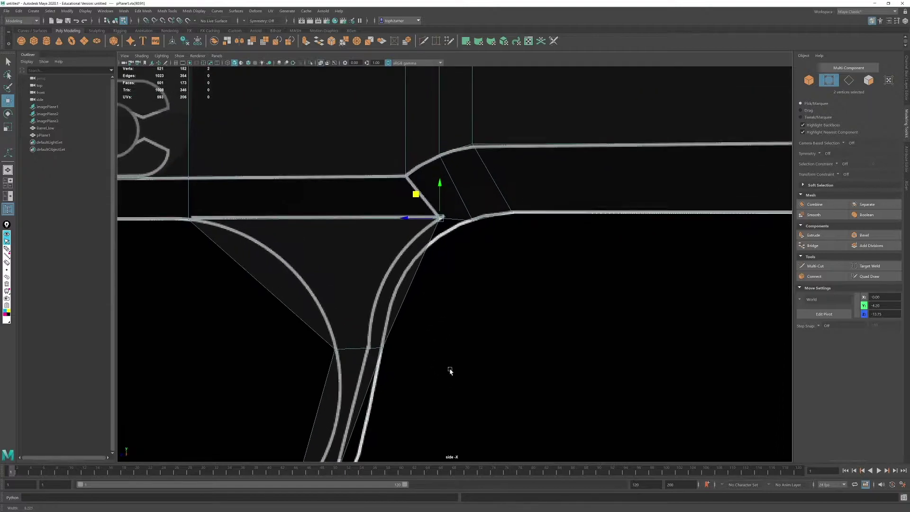
{"action": "middle_click_drag", "start_coordinate": [453, 333], "coordinate": [454, 310], "text": "alt"}
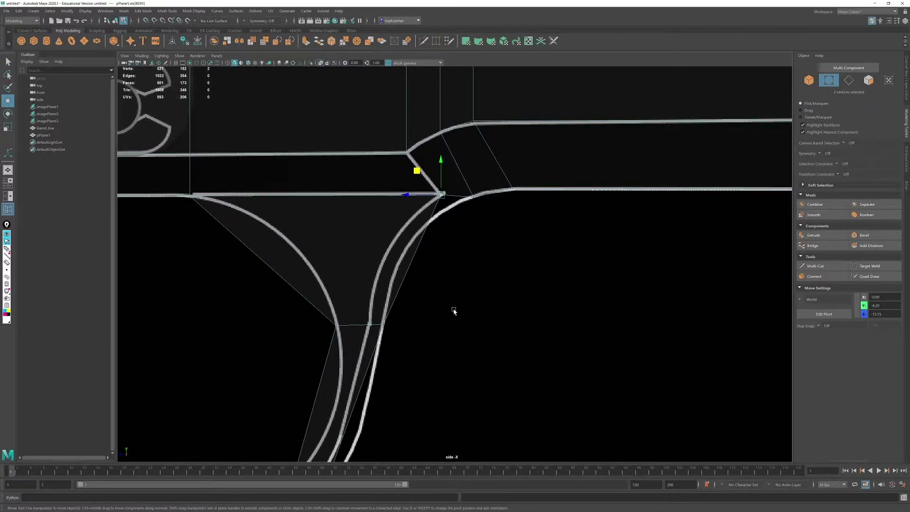
{"action": "right_click_drag", "start_coordinate": [463, 303], "coordinate": [484, 343], "text": "alt"}
{"action": "middle_click_drag", "start_coordinate": [484, 343], "coordinate": [539, 291], "text": "alt"}
{"action": "right_click_drag", "start_coordinate": [204, 199], "coordinate": [253, 291], "text": "alt"}
{"action": "middle_click_drag", "start_coordinate": [190, 334], "coordinate": [425, 264], "text": "alt"}
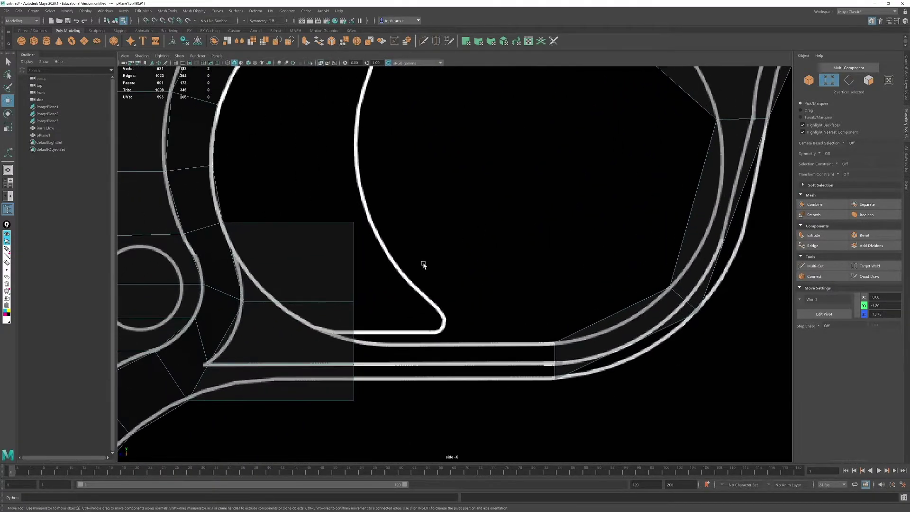
{"action": "scroll", "coordinate": [417, 270], "scroll_direction": "down", "scroll_amount": 3}
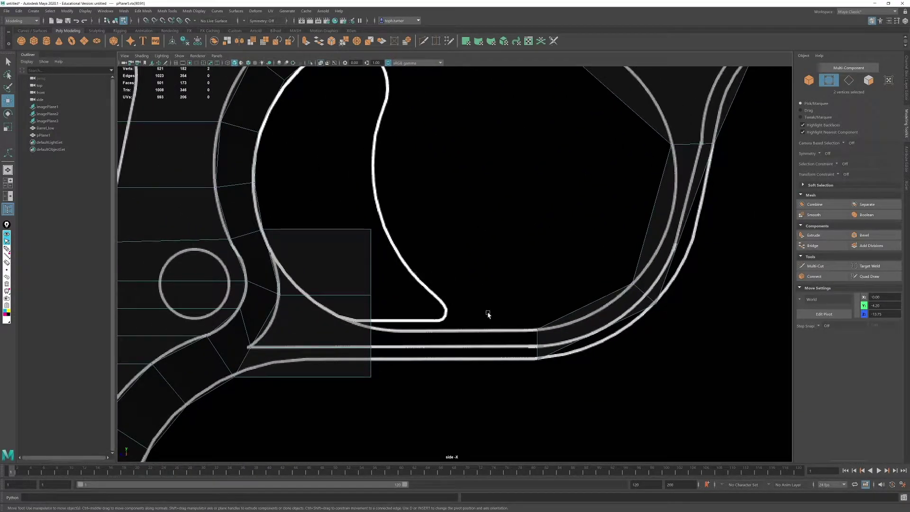
{"action": "scroll", "coordinate": [403, 368], "scroll_direction": "up", "scroll_amount": 1}
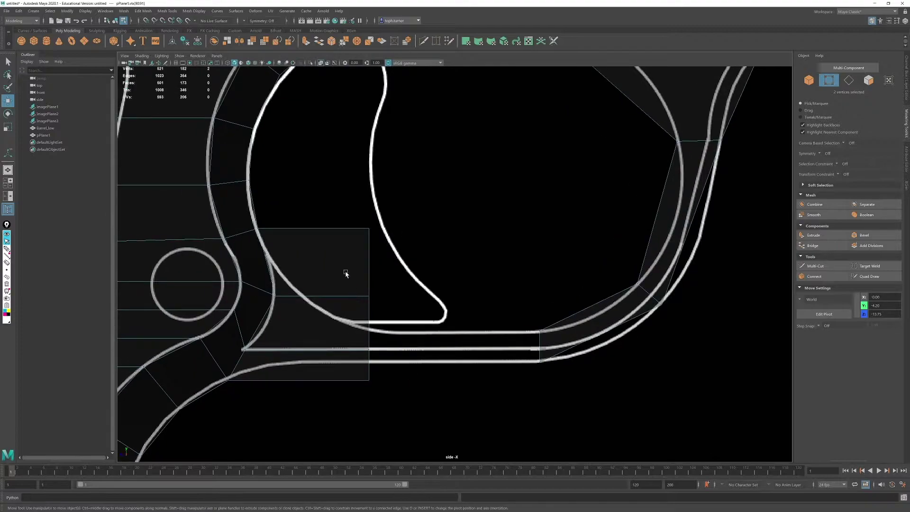
Step: Lower the upper and middle vertex pairs at the rear guard stub's end, fitting the upper pair to the blueprint's inner curve
{"action": "middle_click_drag", "start_coordinate": [302, 349], "coordinate": [328, 358], "text": "alt"}
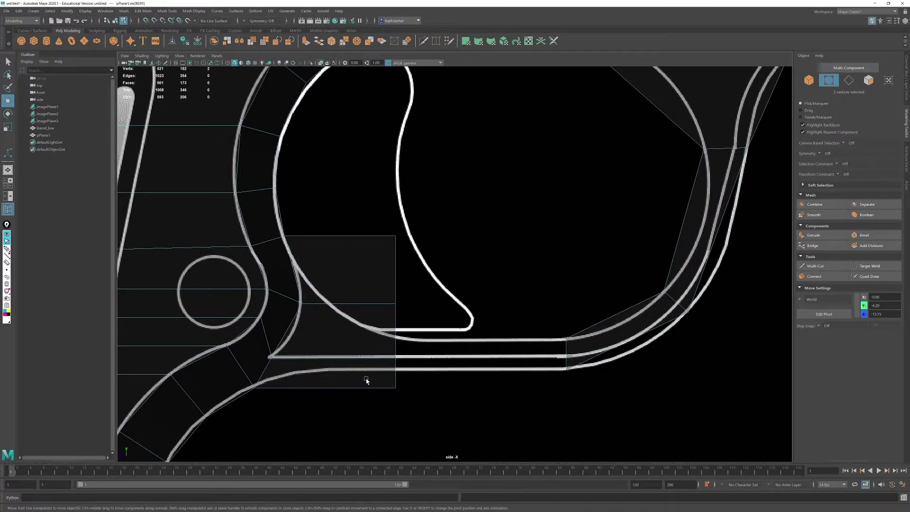
{"action": "left_click_drag", "start_coordinate": [259, 345], "coordinate": [419, 361]}
{"action": "left_click_drag", "start_coordinate": [383, 304], "coordinate": [383, 309]}
{"action": "left_click_drag", "start_coordinate": [385, 215], "coordinate": [403, 323]}
{"action": "left_click_drag", "start_coordinate": [394, 236], "coordinate": [397, 281]}
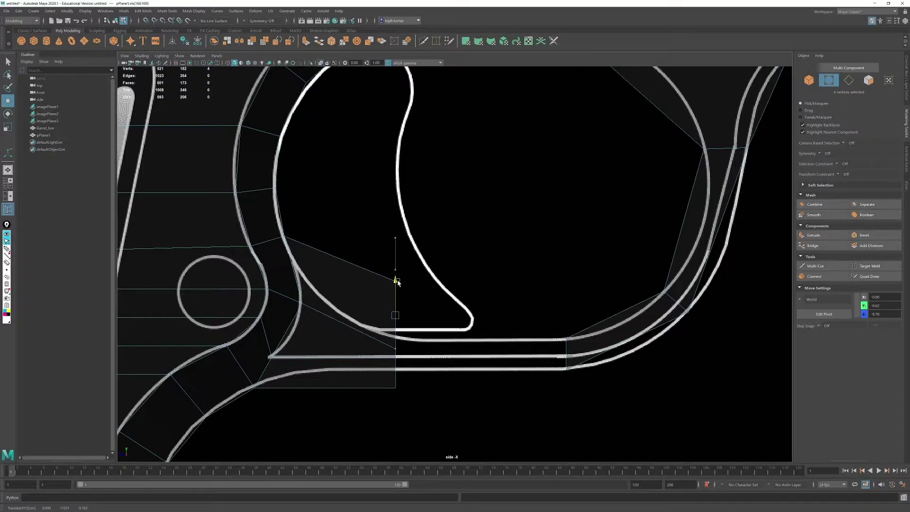
{"action": "left_click_drag", "start_coordinate": [371, 242], "coordinate": [430, 297]}
{"action": "left_click_drag", "start_coordinate": [396, 250], "coordinate": [403, 304]}
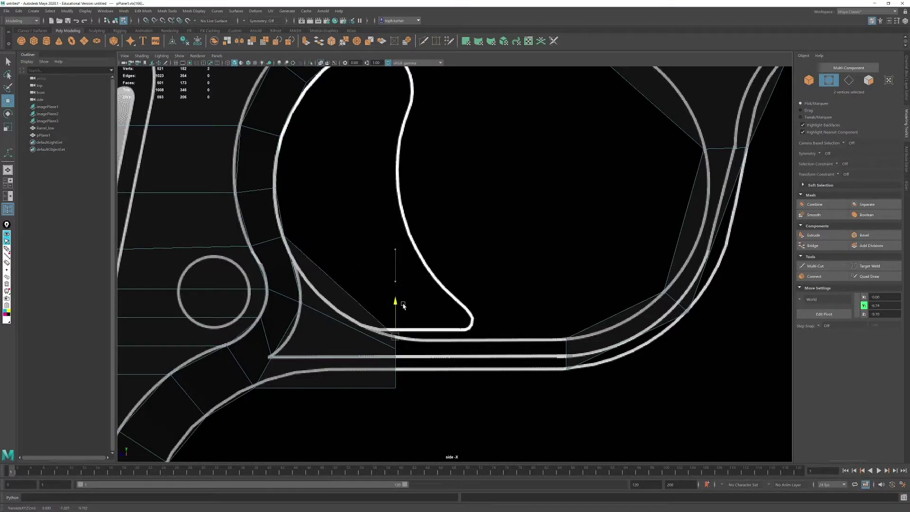
Step: Connect the crosswise edges of the frame and the guard's front section with a one-segment edge loop along their middle
{"action": "scroll", "coordinate": [372, 315], "scroll_direction": "up", "scroll_amount": 1}
{"action": "middle_click_drag", "start_coordinate": [402, 345], "coordinate": [354, 276], "text": "alt"}
{"action": "scroll", "coordinate": [354, 276], "scroll_direction": "up", "scroll_amount": 2}
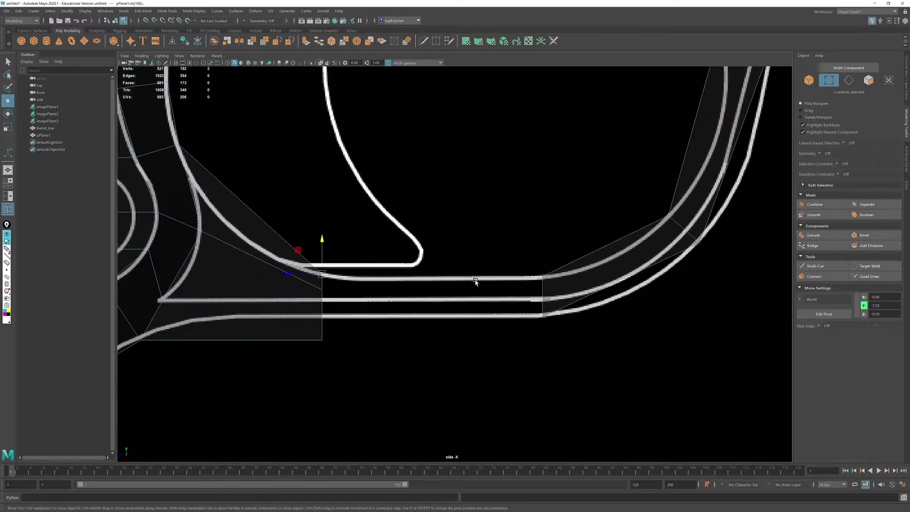
{"action": "left_click", "coordinate": [870, 82]}
{"action": "middle_click_drag", "start_coordinate": [692, 176], "coordinate": [443, 351], "text": "alt"}
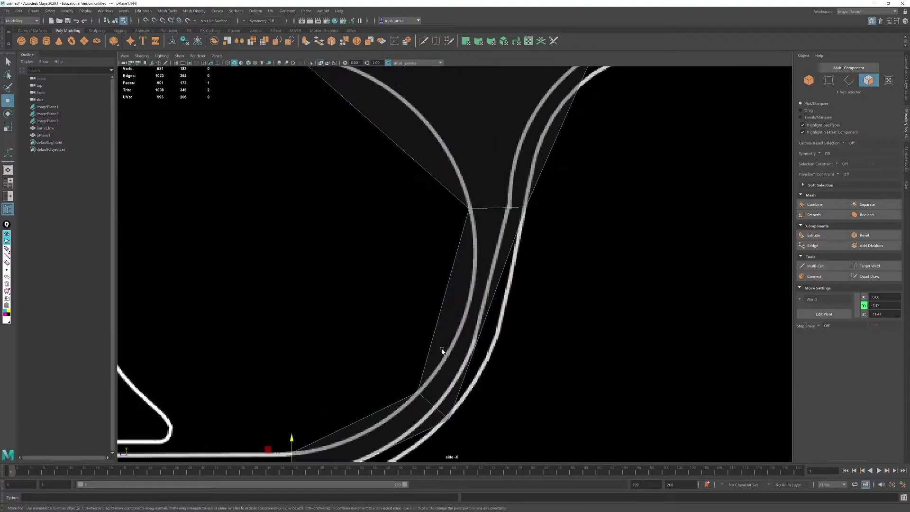
{"action": "right_click_drag", "start_coordinate": [443, 351], "coordinate": [462, 286], "text": "alt"}
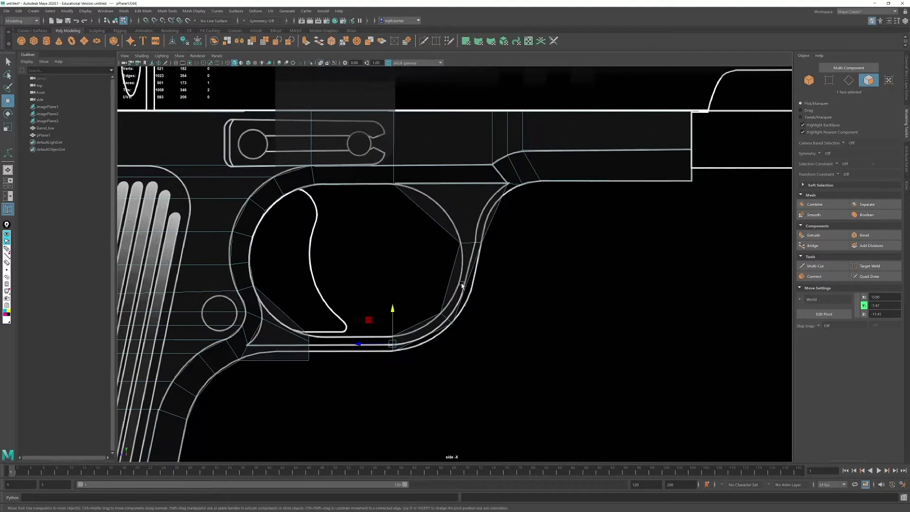
{"action": "left_click", "coordinate": [850, 81]}
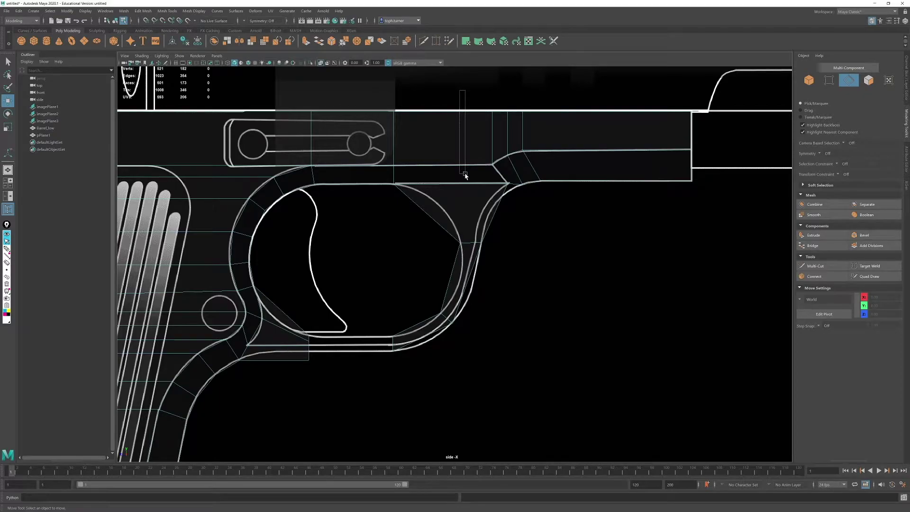
{"action": "left_click_drag", "start_coordinate": [465, 174], "coordinate": [465, 174]}
{"action": "left_click", "coordinate": [474, 89]}
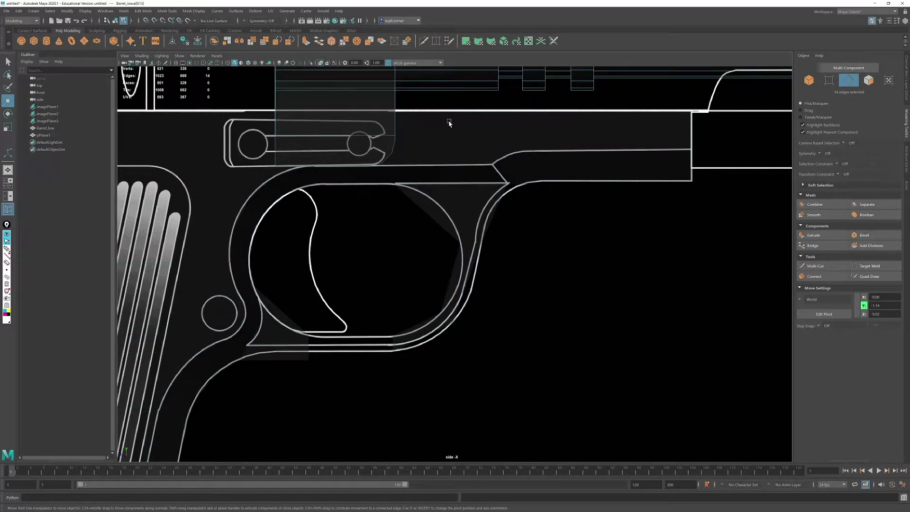
{"action": "left_click", "coordinate": [448, 122]}
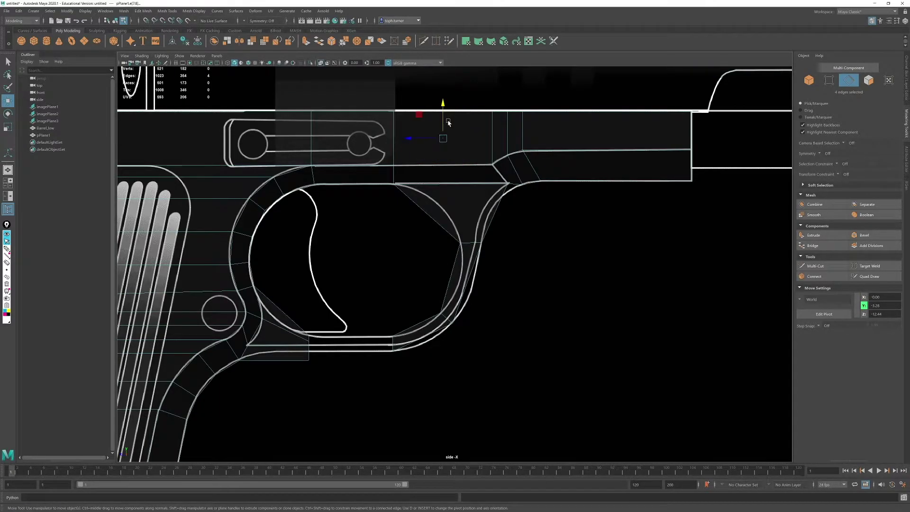
{"action": "double_click", "coordinate": [458, 164], "text": "shift"}
{"action": "left_click", "coordinate": [822, 277]}
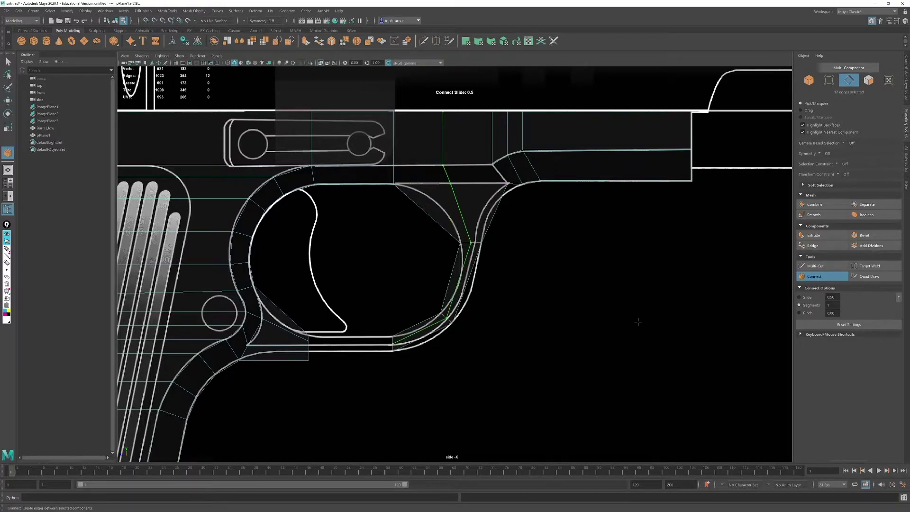
{"action": "key", "text": "w"}
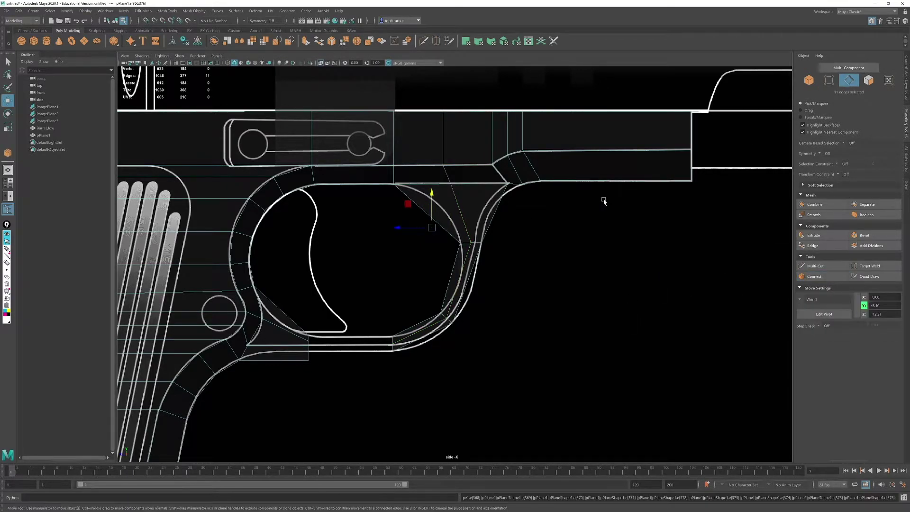
Step: Delete the two faces capping the lower end of the trigger guard's front section
{"action": "scroll", "coordinate": [574, 301], "scroll_direction": "up", "scroll_amount": 2}
{"action": "middle_click_drag", "start_coordinate": [574, 301], "coordinate": [660, 234], "text": "alt"}
{"action": "left_click", "coordinate": [869, 80]}
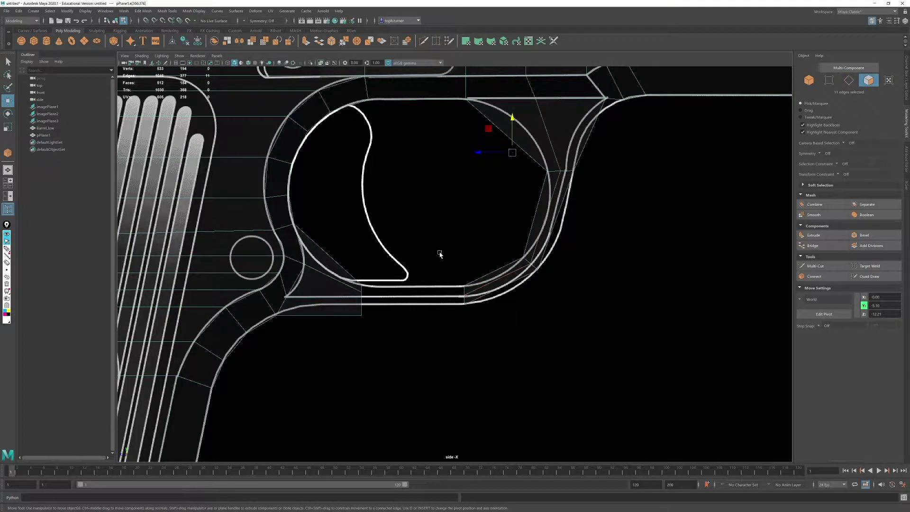
{"action": "left_click_drag", "start_coordinate": [435, 262], "coordinate": [474, 338]}
{"action": "right_click_drag", "start_coordinate": [470, 295], "coordinate": [538, 306], "text": "alt"}
{"action": "left_click_drag", "start_coordinate": [593, 346], "coordinate": [594, 367], "text": "ctrl"}
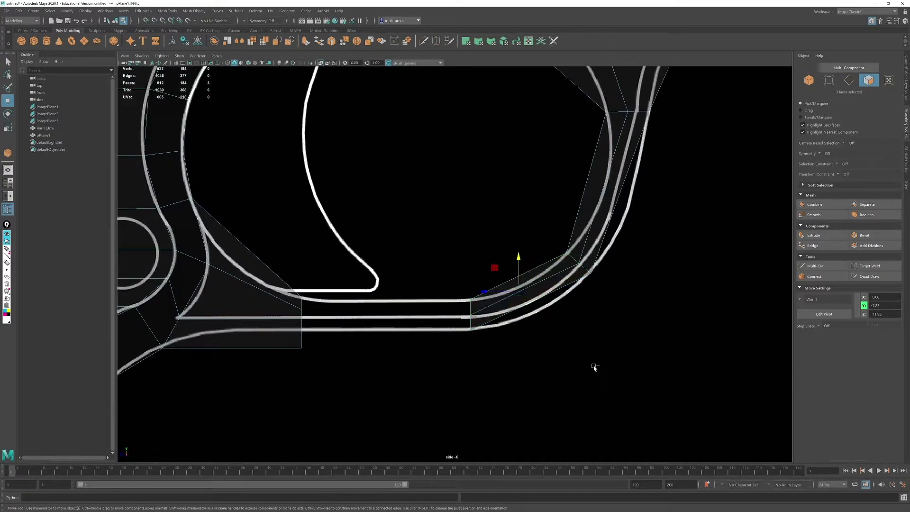
{"action": "left_click_drag", "start_coordinate": [523, 189], "coordinate": [639, 411], "text": "ctrl"}
{"action": "key", "text": "Delete"}
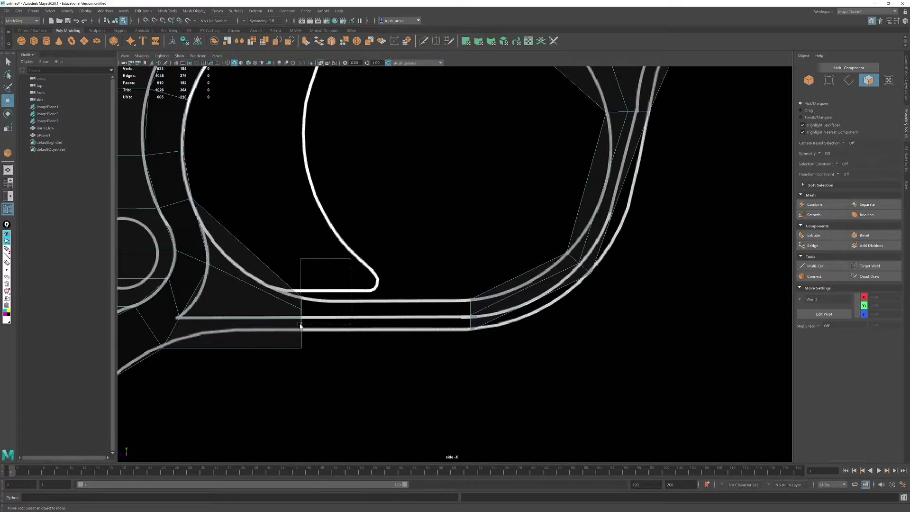
Step: Delete the three faces capping the front end of the rear guard stub
{"action": "left_click_drag", "start_coordinate": [300, 326], "coordinate": [279, 383]}
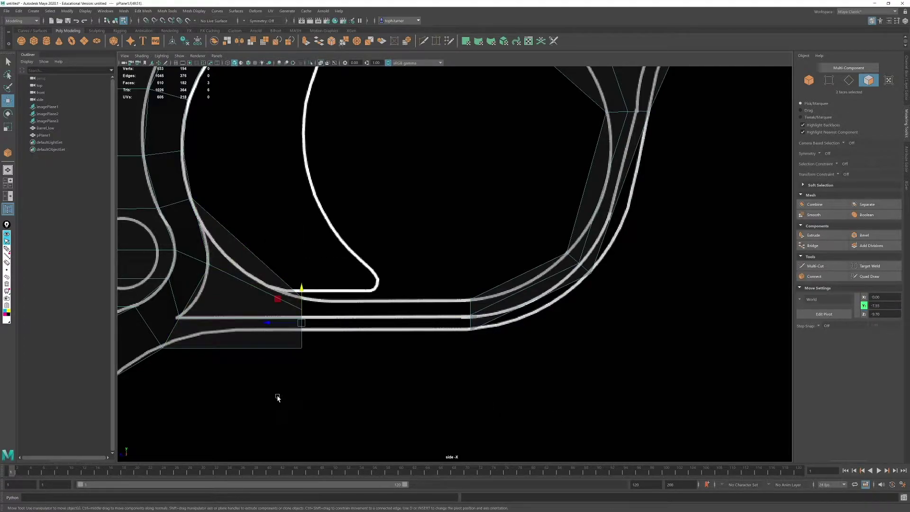
{"action": "key", "text": "Delete"}
{"action": "key", "text": "Delete"}
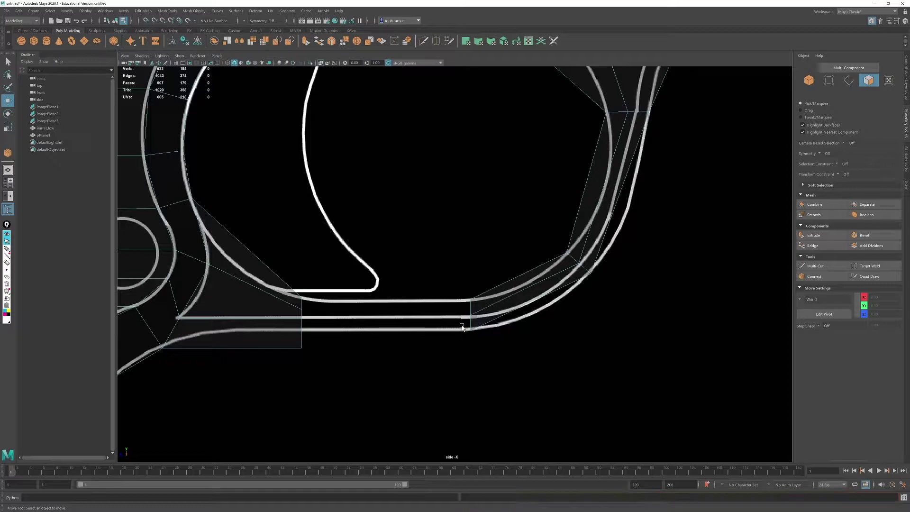
Step: In the perspective view, bridge the open border edges of the rear stub and the front section to close the trigger guard
{"action": "key", "text": "space"}
{"action": "left_click_drag", "start_coordinate": [563, 108], "coordinate": [532, 134], "text": "alt"}
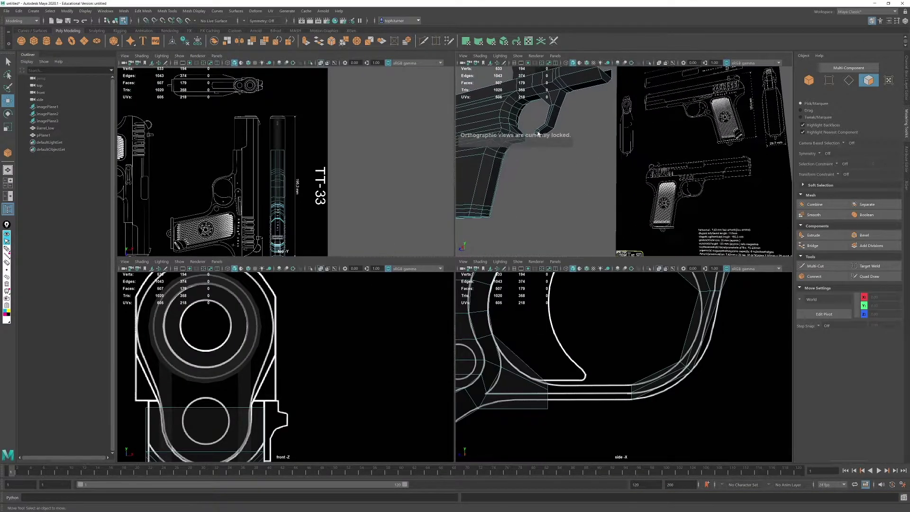
{"action": "right_click_drag", "start_coordinate": [532, 134], "coordinate": [561, 161], "text": "alt"}
{"action": "middle_click_drag", "start_coordinate": [560, 161], "coordinate": [598, 171], "text": "alt"}
{"action": "key", "text": "space"}
{"action": "left_click_drag", "start_coordinate": [528, 156], "coordinate": [545, 158], "text": "alt"}
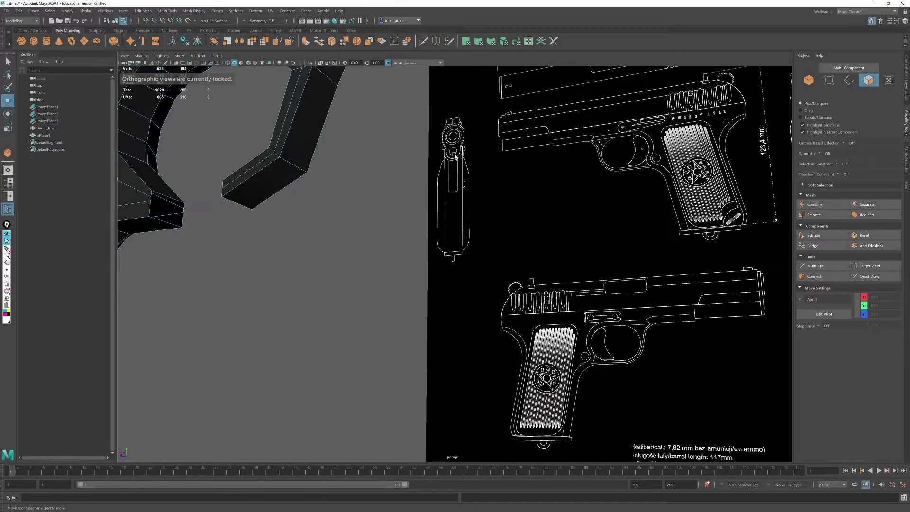
{"action": "middle_click_drag", "start_coordinate": [365, 202], "coordinate": [583, 317], "text": "alt"}
{"action": "left_click", "coordinate": [853, 81]}
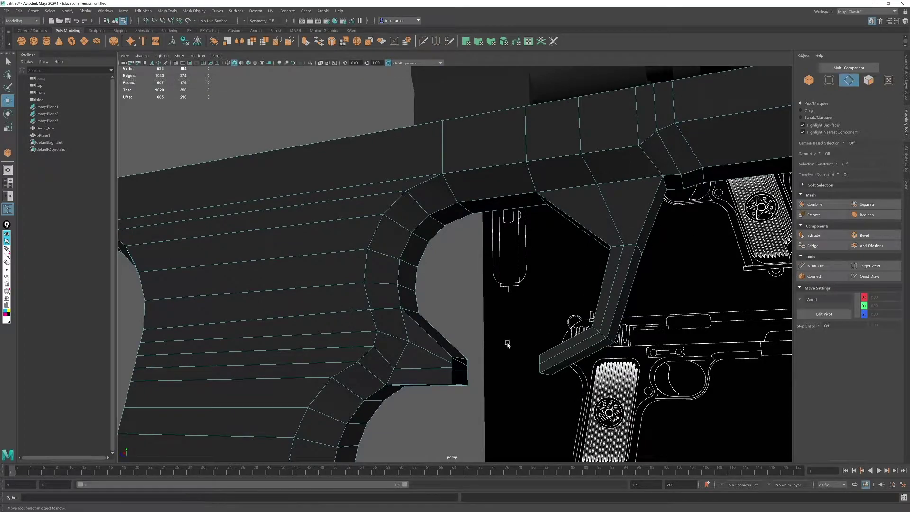
{"action": "double_click", "coordinate": [460, 360]}
{"action": "left_click_drag", "start_coordinate": [476, 395], "coordinate": [457, 392], "text": "alt"}
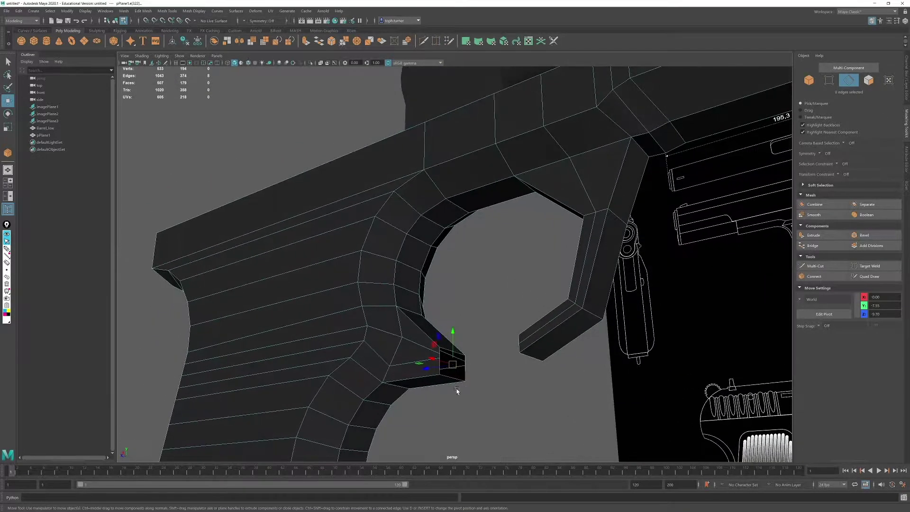
{"action": "right_click_drag", "start_coordinate": [457, 392], "coordinate": [472, 460], "text": "alt"}
{"action": "left_click_drag", "start_coordinate": [485, 443], "coordinate": [487, 444], "text": "ctrl"}
{"action": "left_click_drag", "start_coordinate": [541, 405], "coordinate": [605, 373], "text": "alt"}
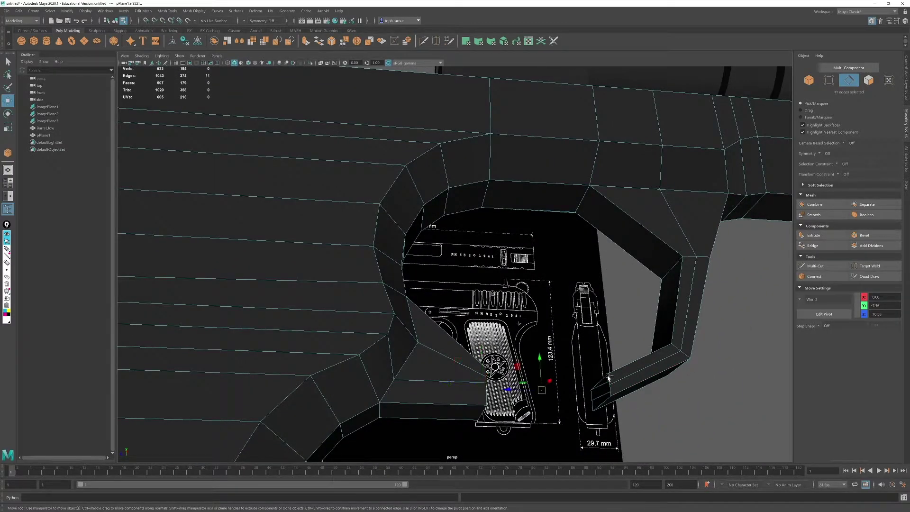
{"action": "left_click_drag", "start_coordinate": [605, 412], "coordinate": [573, 420], "text": "alt"}
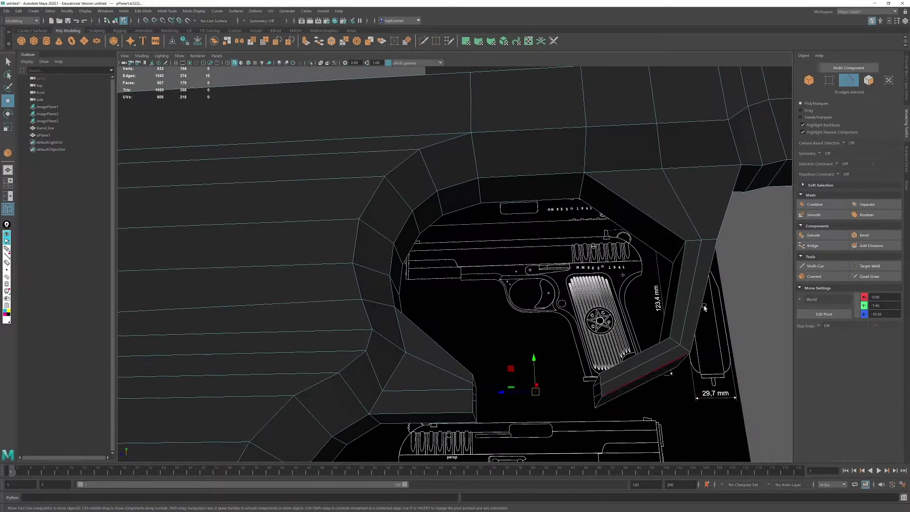
{"action": "left_click", "coordinate": [809, 248]}
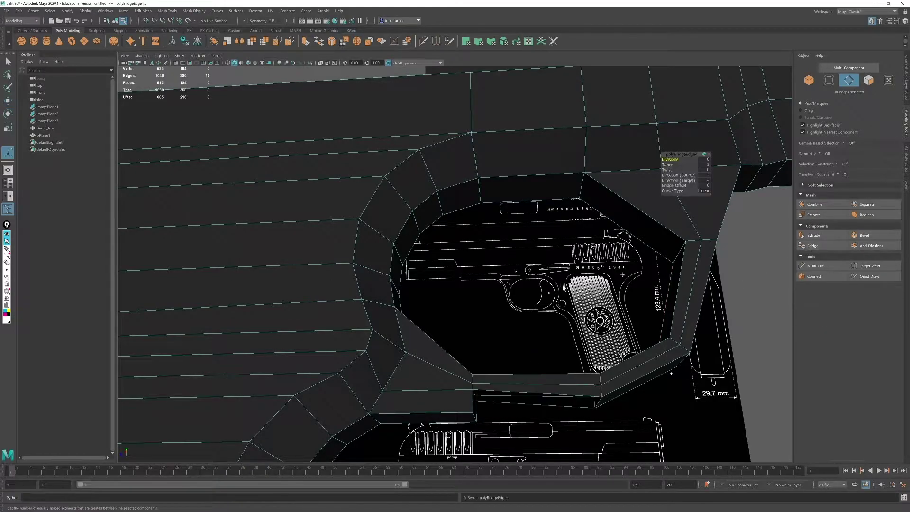
Step: Inspect the bridged trigger guard and the underside of the frame's front section in perspective
{"action": "left_click_drag", "start_coordinate": [607, 276], "coordinate": [581, 276], "text": "alt"}
{"action": "middle_click_drag", "start_coordinate": [572, 279], "coordinate": [476, 233], "text": "alt"}
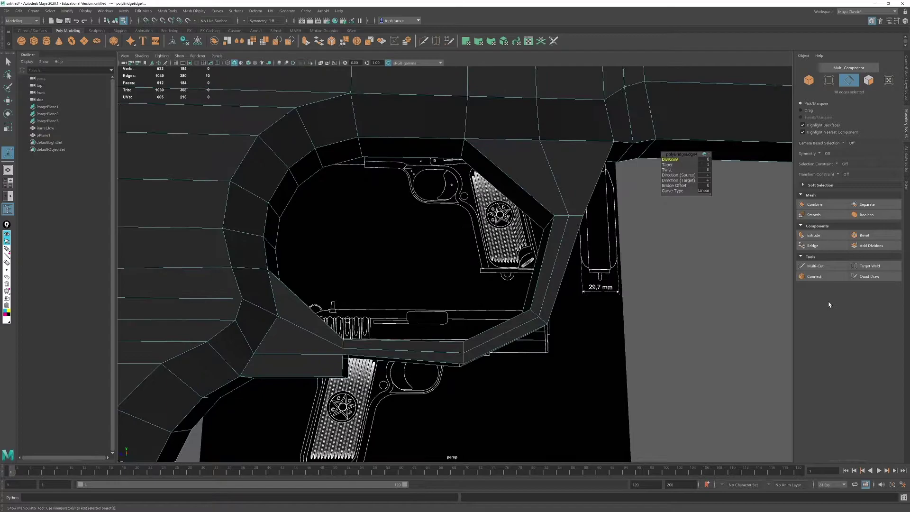
{"action": "middle_click_drag", "start_coordinate": [743, 296], "coordinate": [457, 327], "text": "alt"}
{"action": "left_click_drag", "start_coordinate": [585, 295], "coordinate": [554, 277], "text": "alt"}
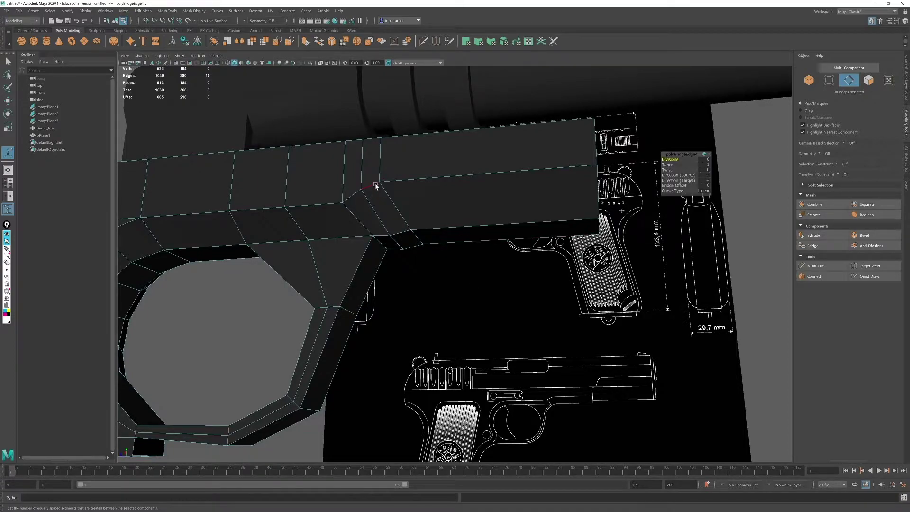
{"action": "left_click_drag", "start_coordinate": [376, 186], "coordinate": [393, 201], "text": "alt"}
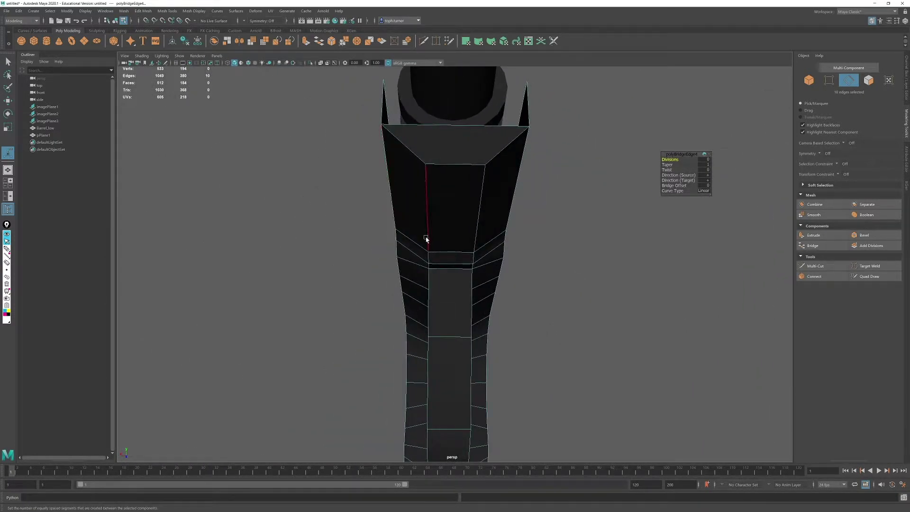
Step: Select the strip of faces running beneath the rear of the trigger guard and down the front of the grip
{"action": "left_click_drag", "start_coordinate": [426, 239], "coordinate": [417, 275], "text": "alt"}
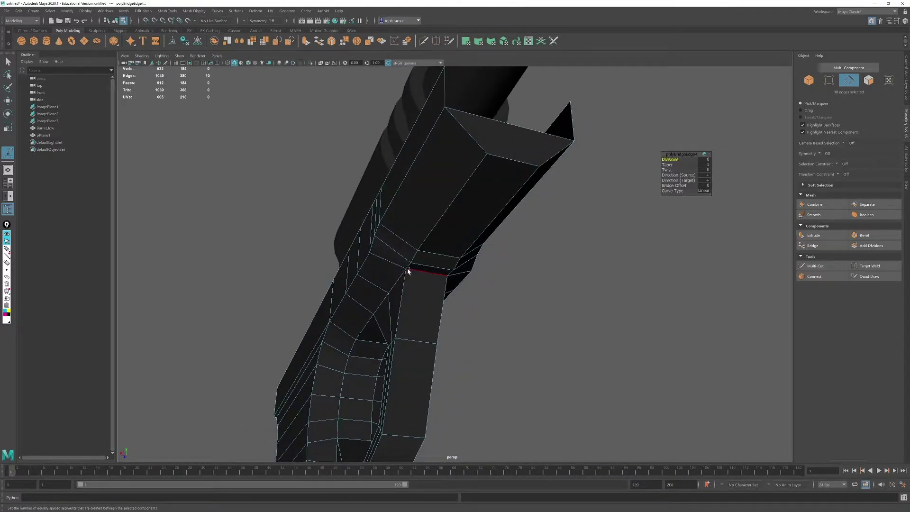
{"action": "left_click_drag", "start_coordinate": [458, 240], "coordinate": [368, 266], "text": "alt"}
{"action": "right_click_drag", "start_coordinate": [449, 274], "coordinate": [422, 254], "text": "alt"}
{"action": "middle_click_drag", "start_coordinate": [422, 254], "coordinate": [490, 190], "text": "alt"}
{"action": "right_click_drag", "start_coordinate": [420, 265], "coordinate": [462, 311], "text": "alt"}
{"action": "left_click_drag", "start_coordinate": [462, 311], "coordinate": [345, 286], "text": "alt"}
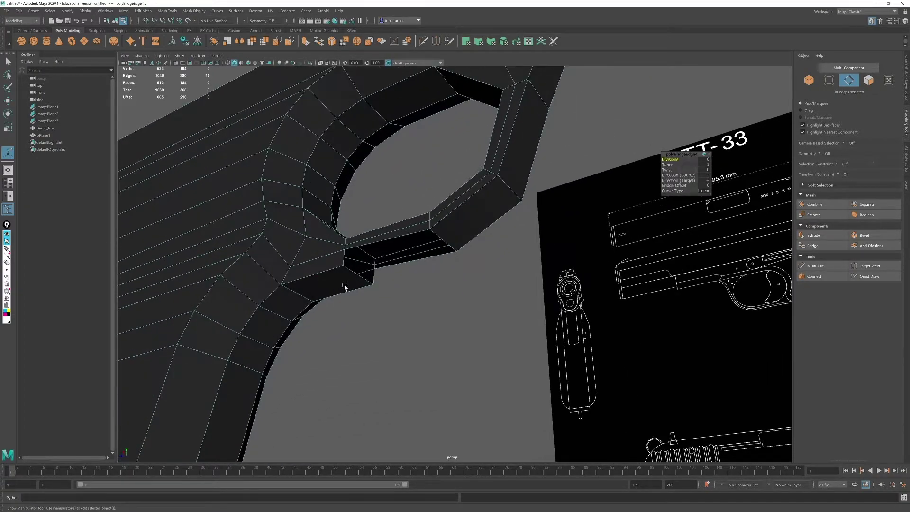
{"action": "left_click", "coordinate": [869, 80]}
{"action": "left_click", "coordinate": [331, 286]}
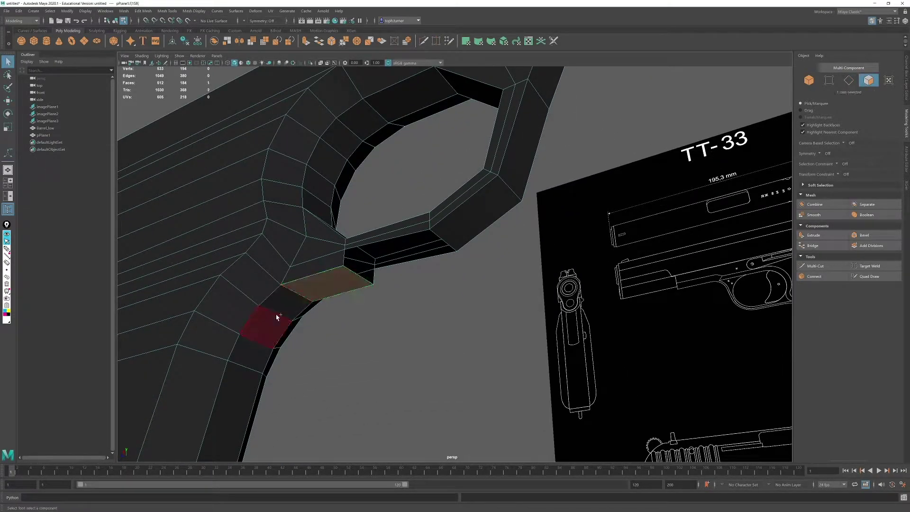
{"action": "double_click", "coordinate": [275, 316], "text": "shift"}
{"action": "double_click", "coordinate": [249, 356], "text": "shift"}
{"action": "right_click_drag", "start_coordinate": [318, 327], "coordinate": [302, 303], "text": "alt"}
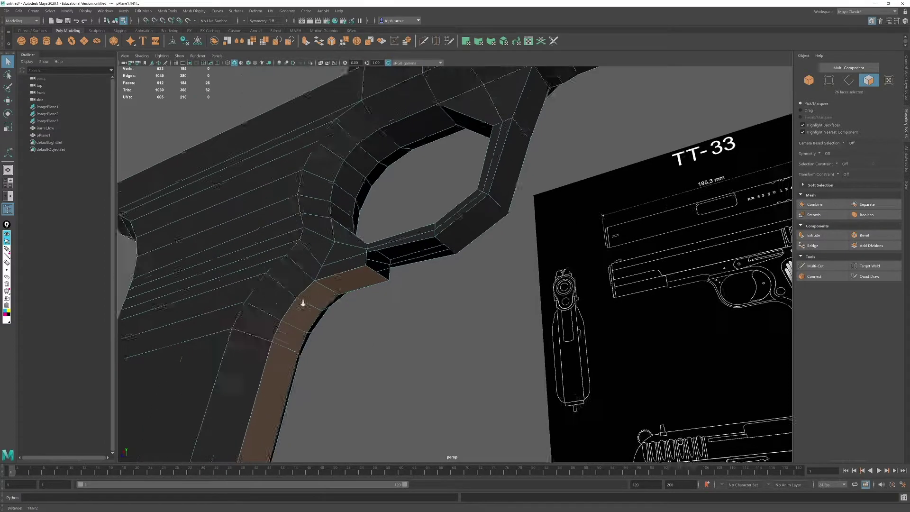
Step: Remove the frame's rear end face and the face just beneath it from the face selection
{"action": "left_click_drag", "start_coordinate": [302, 303], "coordinate": [309, 254], "text": "alt"}
{"action": "right_click_drag", "start_coordinate": [309, 254], "coordinate": [307, 212], "text": "alt"}
{"action": "middle_click_drag", "start_coordinate": [307, 212], "coordinate": [350, 236], "text": "alt"}
{"action": "left_click_drag", "start_coordinate": [350, 236], "coordinate": [441, 275], "text": "alt"}
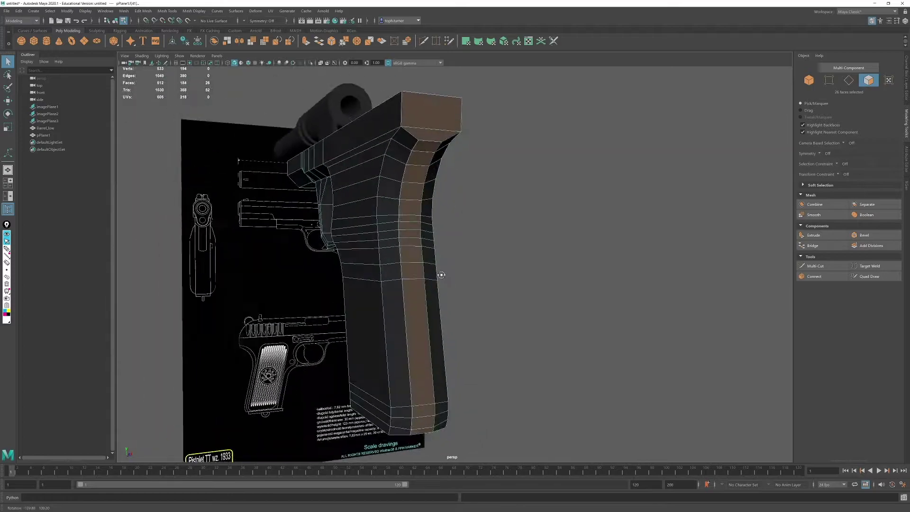
{"action": "left_click", "coordinate": [426, 113], "text": "ctrl"}
{"action": "left_click", "coordinate": [437, 136], "text": "ctrl"}
{"action": "left_click_drag", "start_coordinate": [664, 192], "coordinate": [474, 202], "text": "alt"}
{"action": "middle_click_drag", "start_coordinate": [474, 202], "coordinate": [440, 189], "text": "alt"}
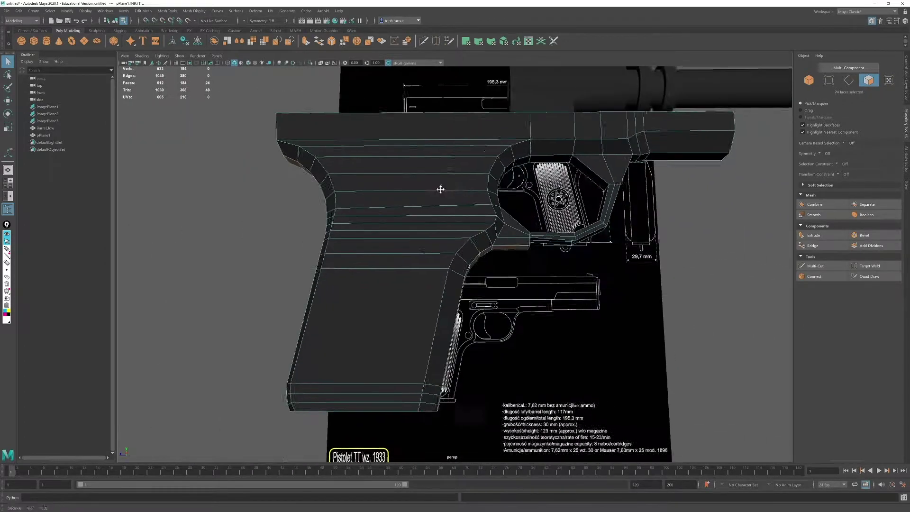
Step: Scale the selected centre strip of faces across the frame's width and check it from below and the side
{"action": "left_click_drag", "start_coordinate": [441, 189], "coordinate": [458, 200], "text": "alt"}
{"action": "key", "text": "r"}
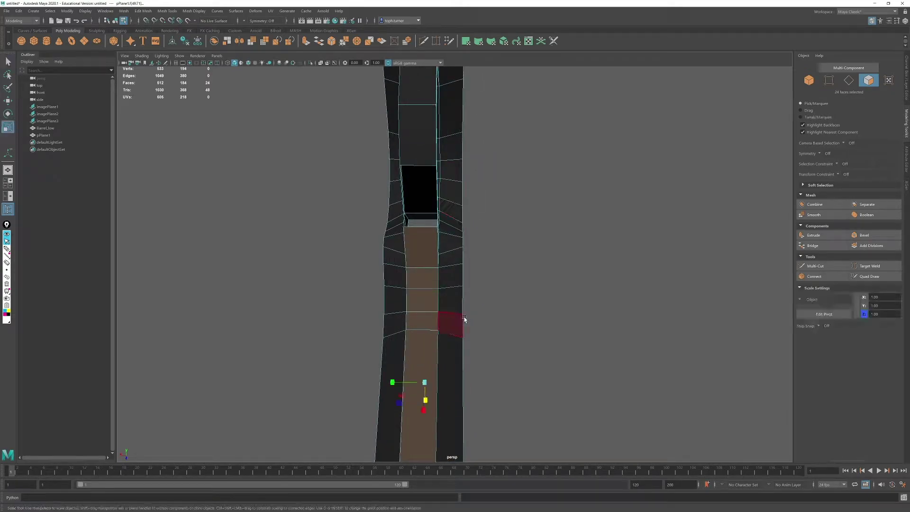
{"action": "left_click_drag", "start_coordinate": [465, 319], "coordinate": [447, 334], "text": "alt"}
{"action": "left_click_drag", "start_coordinate": [448, 332], "coordinate": [564, 222], "text": "alt"}
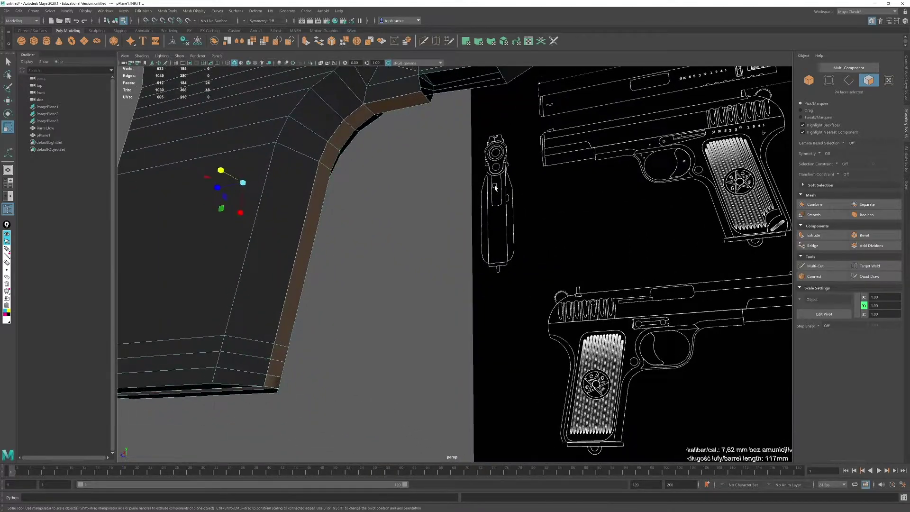
{"action": "middle_click_drag", "start_coordinate": [564, 223], "coordinate": [465, 366], "text": "alt"}
{"action": "left_click_drag", "start_coordinate": [465, 365], "coordinate": [526, 191], "text": "alt"}
{"action": "middle_click_drag", "start_coordinate": [525, 190], "coordinate": [436, 251], "text": "alt"}
{"action": "left_click_drag", "start_coordinate": [437, 252], "coordinate": [460, 179], "text": "alt"}
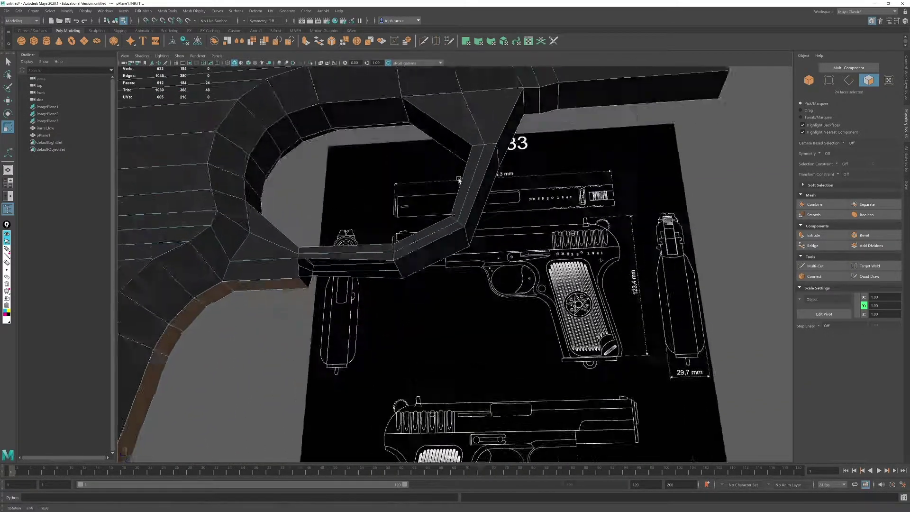
{"action": "middle_click_drag", "start_coordinate": [460, 178], "coordinate": [396, 219], "text": "alt"}
{"action": "left_click_drag", "start_coordinate": [501, 203], "coordinate": [421, 209], "text": "alt"}
Step: Connect the edge ring of the bevel strip around the frame and grip with one segment to add an edge loop
{"action": "right_click_drag", "start_coordinate": [444, 247], "coordinate": [443, 220]}
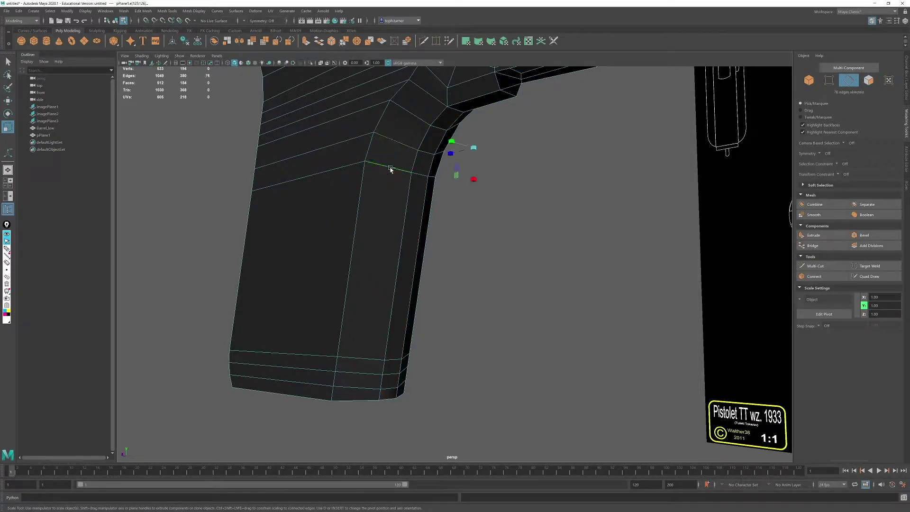
{"action": "scroll", "coordinate": [490, 159], "scroll_direction": "down", "scroll_amount": 1}
{"action": "middle_click_drag", "start_coordinate": [489, 163], "coordinate": [431, 413], "text": "alt"}
{"action": "scroll", "coordinate": [431, 413], "scroll_direction": "down", "scroll_amount": 1}
{"action": "left_click_drag", "start_coordinate": [468, 318], "coordinate": [559, 225], "text": "alt"}
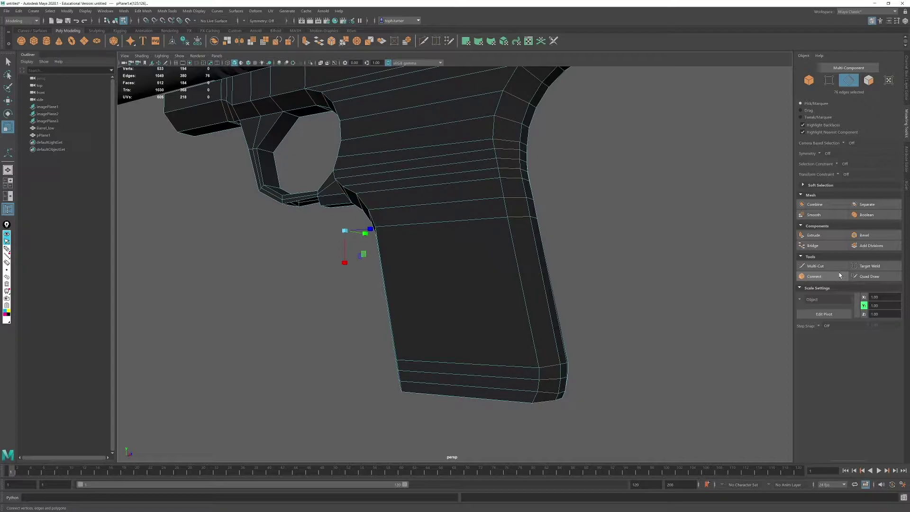
{"action": "left_click", "coordinate": [827, 279]}
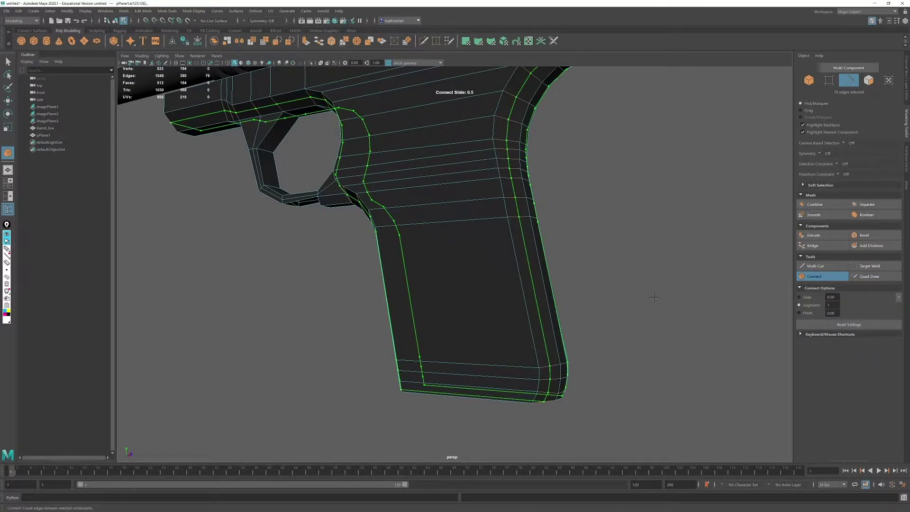
{"action": "key", "text": "w"}
Step: Reduce the new loop's edge selection to the edges along the rear of the grip
{"action": "left_click_drag", "start_coordinate": [697, 284], "coordinate": [672, 254], "text": "alt"}
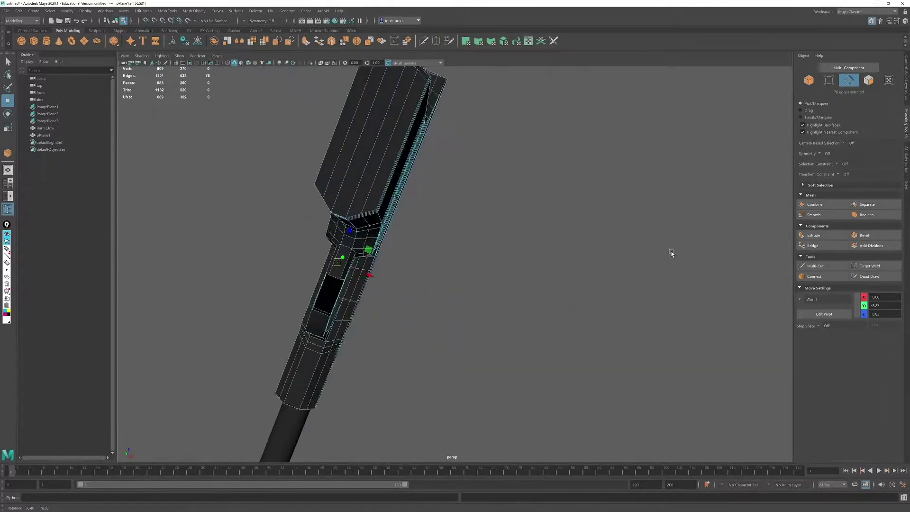
{"action": "middle_click_drag", "start_coordinate": [542, 195], "coordinate": [506, 343], "text": "alt"}
{"action": "scroll", "coordinate": [506, 344], "scroll_direction": "up", "scroll_amount": 4}
{"action": "middle_click_drag", "start_coordinate": [346, 244], "coordinate": [437, 273], "text": "alt"}
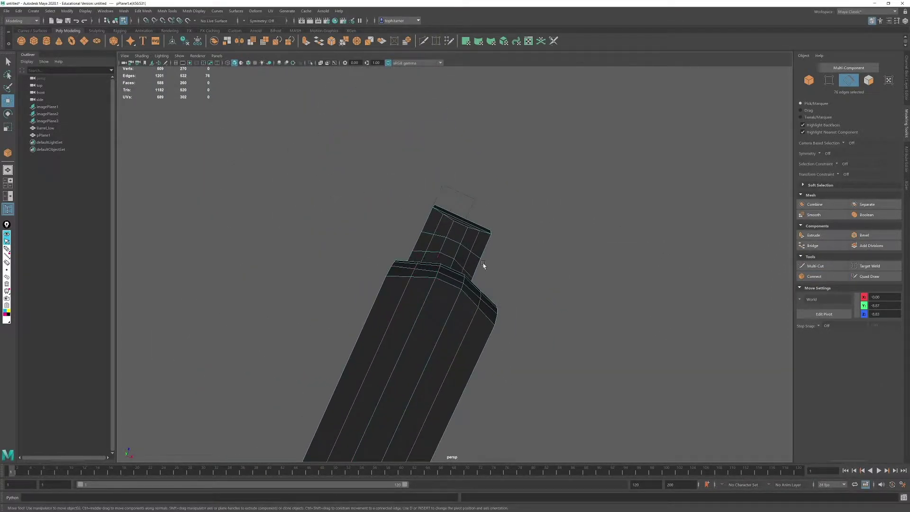
{"action": "left_click_drag", "start_coordinate": [483, 265], "coordinate": [437, 298], "text": "alt"}
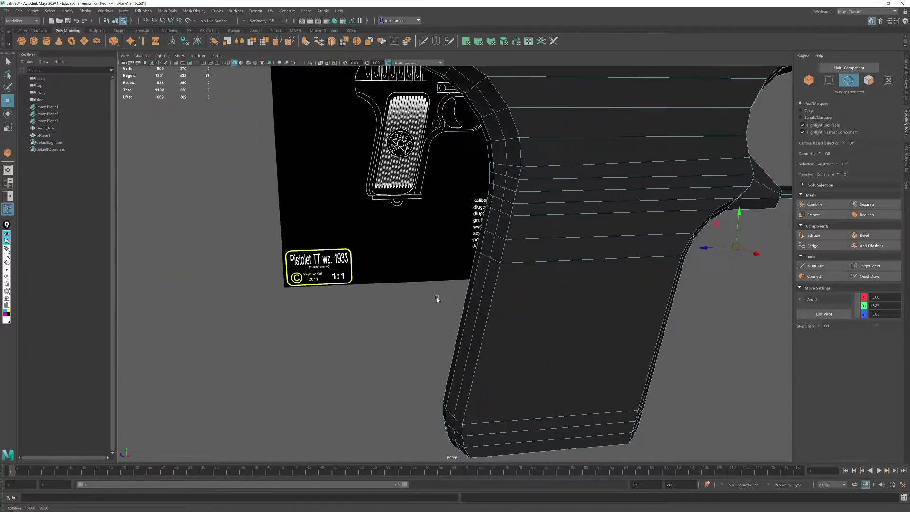
{"action": "left_click_drag", "start_coordinate": [515, 324], "coordinate": [551, 331], "text": "alt"}
{"action": "middle_click_drag", "start_coordinate": [550, 332], "coordinate": [580, 192], "text": "alt"}
{"action": "middle_click_drag", "start_coordinate": [591, 279], "coordinate": [492, 344], "text": "alt"}
{"action": "scroll", "coordinate": [507, 282], "scroll_direction": "down", "scroll_amount": 4}
{"action": "middle_click_drag", "start_coordinate": [559, 245], "coordinate": [504, 284], "text": "alt"}
{"action": "left_click_drag", "start_coordinate": [733, 102], "coordinate": [405, 398]}
Step: In the side view, move the rear grip loop edges slightly backward towards the blueprint outline
{"action": "left_click_drag", "start_coordinate": [340, 308], "coordinate": [393, 317], "text": "alt"}
{"action": "left_click_drag", "start_coordinate": [434, 285], "coordinate": [405, 284], "text": "alt"}
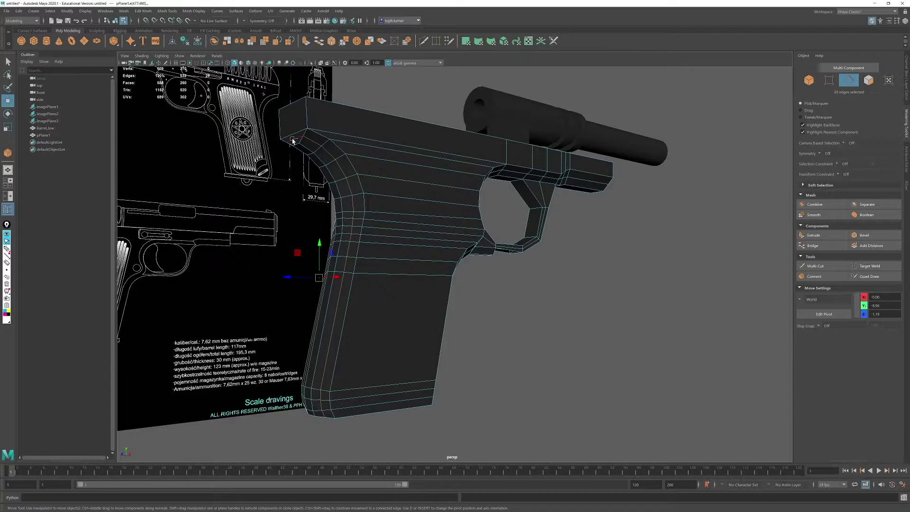
{"action": "left_click_drag", "start_coordinate": [293, 141], "coordinate": [307, 131], "text": "alt"}
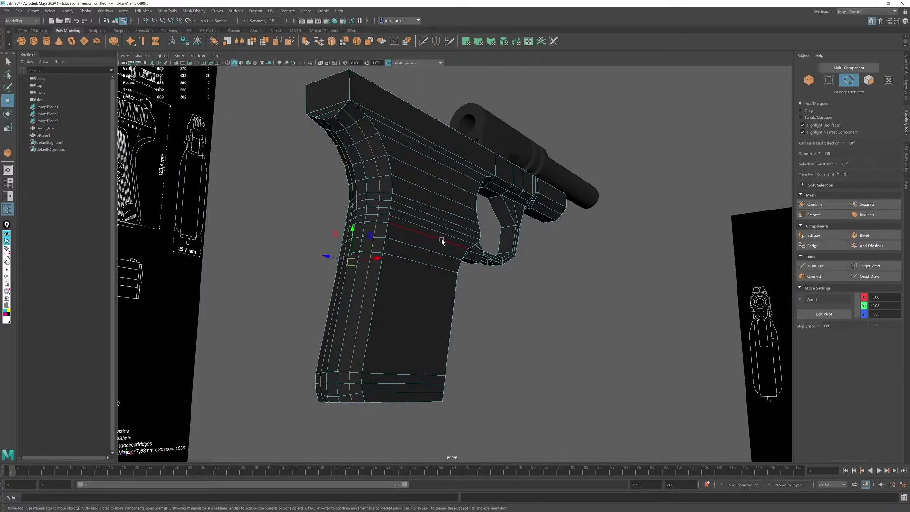
{"action": "key", "text": "space"}
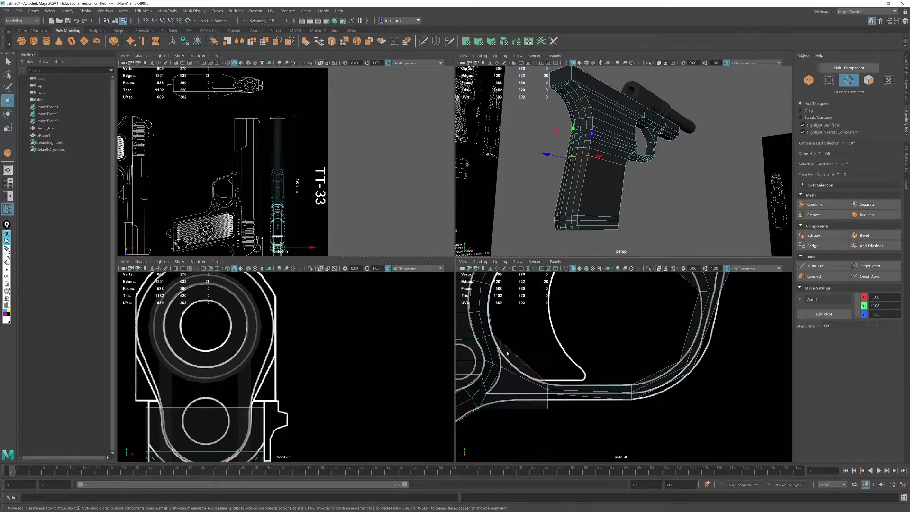
{"action": "key", "text": "space"}
{"action": "middle_click_drag", "start_coordinate": [199, 253], "coordinate": [822, 215], "text": "alt"}
{"action": "middle_click_drag", "start_coordinate": [335, 278], "coordinate": [415, 142], "text": "alt"}
{"action": "scroll", "coordinate": [412, 163], "scroll_direction": "up", "scroll_amount": 4}
{"action": "middle_click_drag", "start_coordinate": [399, 95], "coordinate": [422, 228], "text": "alt"}
{"action": "left_click_drag", "start_coordinate": [438, 247], "coordinate": [437, 247]}
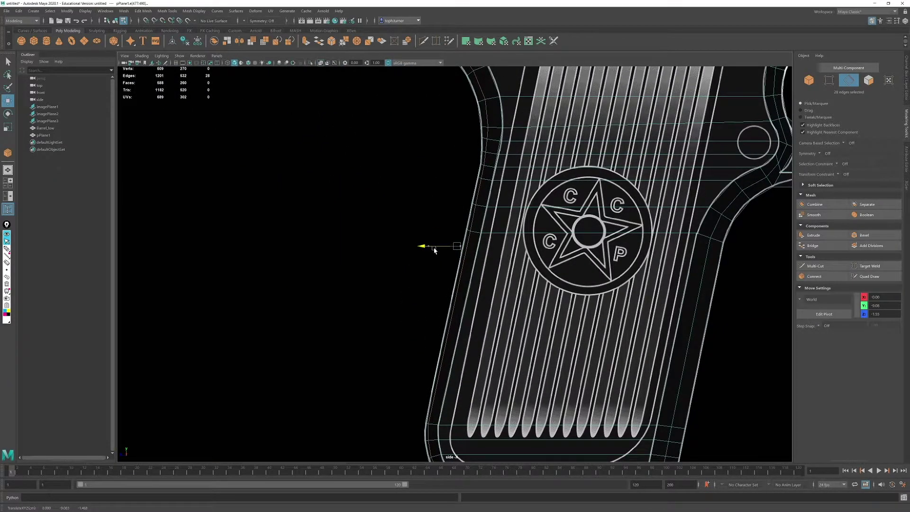
{"action": "key", "text": "space"}
{"action": "key", "text": "space"}
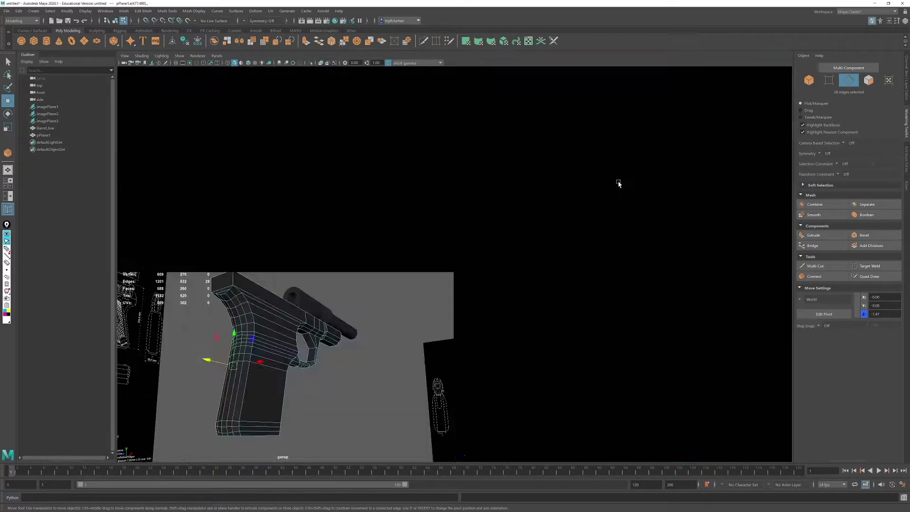
Step: Reselect the bevel's middle edge loop and keep only its edges along the front of the grip
{"action": "left_click_drag", "start_coordinate": [620, 183], "coordinate": [628, 161], "text": "alt"}
{"action": "left_click_drag", "start_coordinate": [450, 106], "coordinate": [510, 162], "text": "alt"}
{"action": "scroll", "coordinate": [536, 239], "scroll_direction": "up", "scroll_amount": 4}
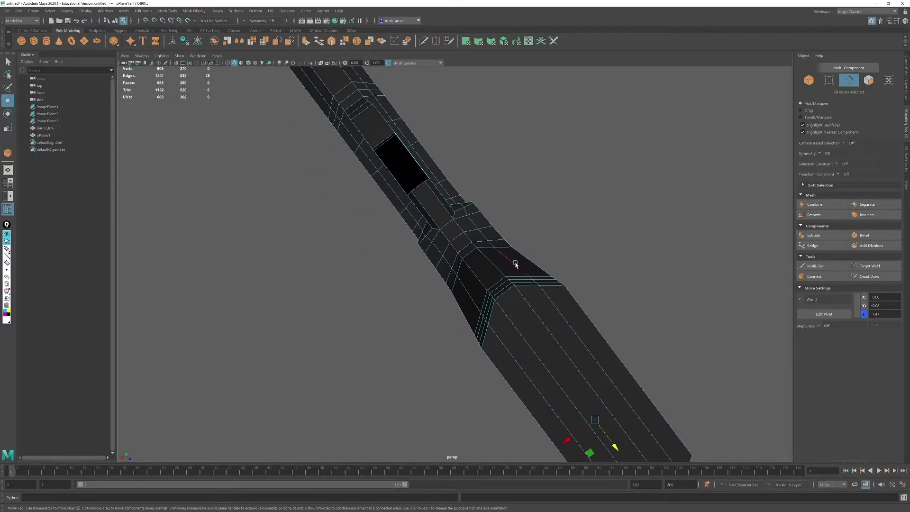
{"action": "mouse_move", "coordinate": [588, 290]}
{"action": "left_mouse_down", "text": "alt"}
{"action": "mouse_move", "coordinate": [573, 290]}
{"action": "mouse_move", "coordinate": [581, 301]}
{"action": "left_mouse_up", "text": "alt"}
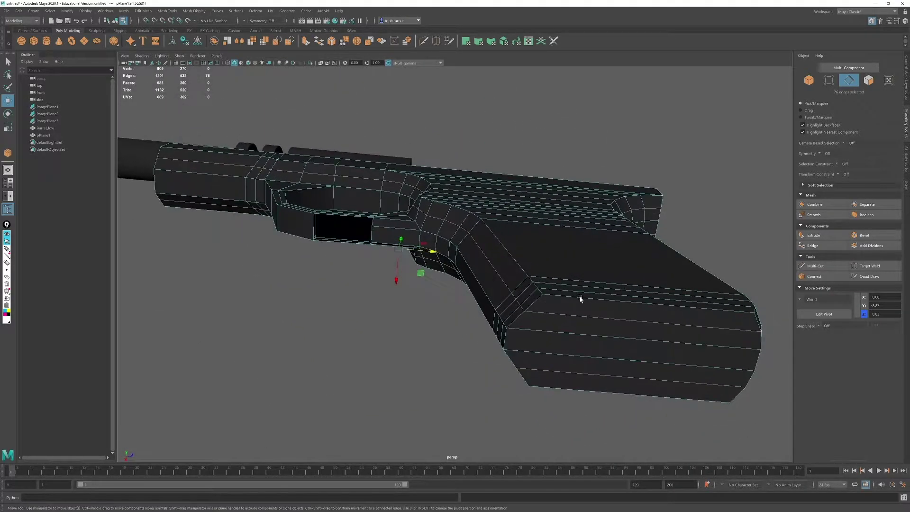
{"action": "middle_click_drag", "start_coordinate": [581, 301], "coordinate": [459, 255], "text": "alt"}
{"action": "left_click_drag", "start_coordinate": [563, 148], "coordinate": [579, 163], "text": "alt"}
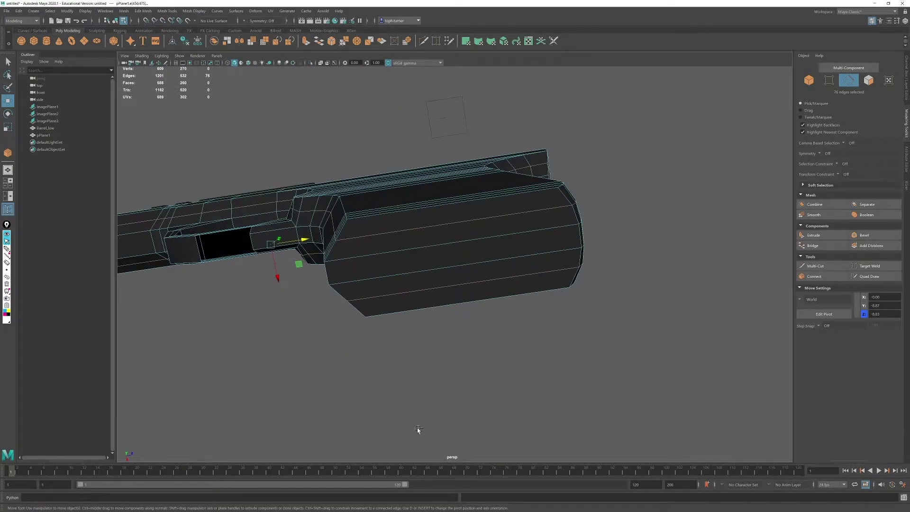
{"action": "left_click_drag", "start_coordinate": [401, 297], "coordinate": [528, 323], "text": "alt"}
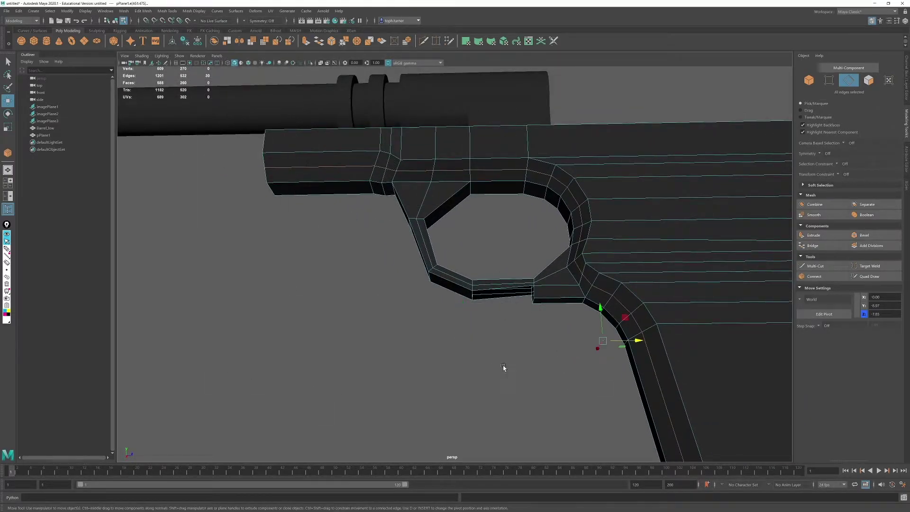
{"action": "middle_click_drag", "start_coordinate": [516, 366], "coordinate": [444, 361], "text": "alt"}
{"action": "left_click_drag", "start_coordinate": [549, 336], "coordinate": [411, 283]}
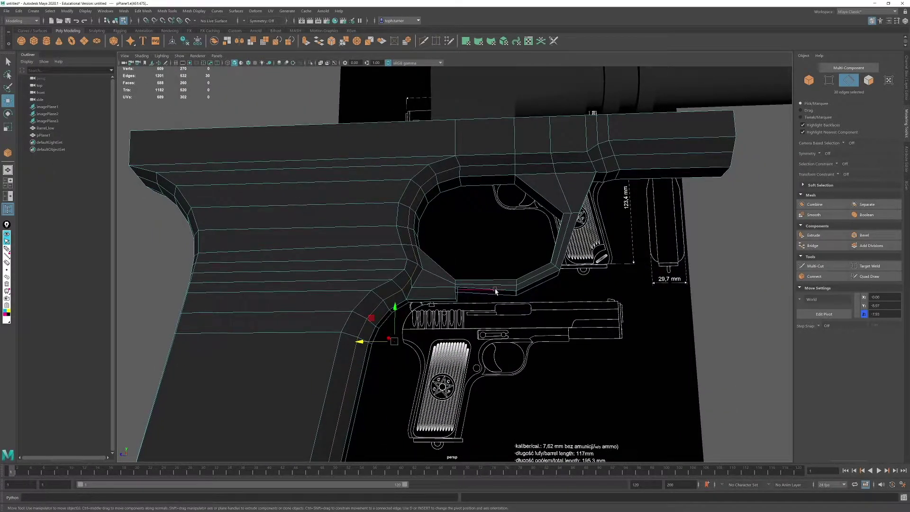
Step: Move the selected front grip loop edges slightly forward to round the bevel
{"action": "mouse_move", "coordinate": [496, 291]}
{"action": "left_mouse_down", "text": "alt"}
{"action": "mouse_move", "coordinate": [445, 290]}
{"action": "mouse_move", "coordinate": [468, 290]}
{"action": "mouse_move", "coordinate": [474, 260]}
{"action": "mouse_move", "coordinate": [451, 308]}
{"action": "mouse_move", "coordinate": [482, 284]}
{"action": "mouse_move", "coordinate": [485, 260]}
{"action": "left_mouse_up", "text": "alt"}
{"action": "middle_click_drag", "start_coordinate": [485, 260], "coordinate": [489, 263], "text": "alt"}
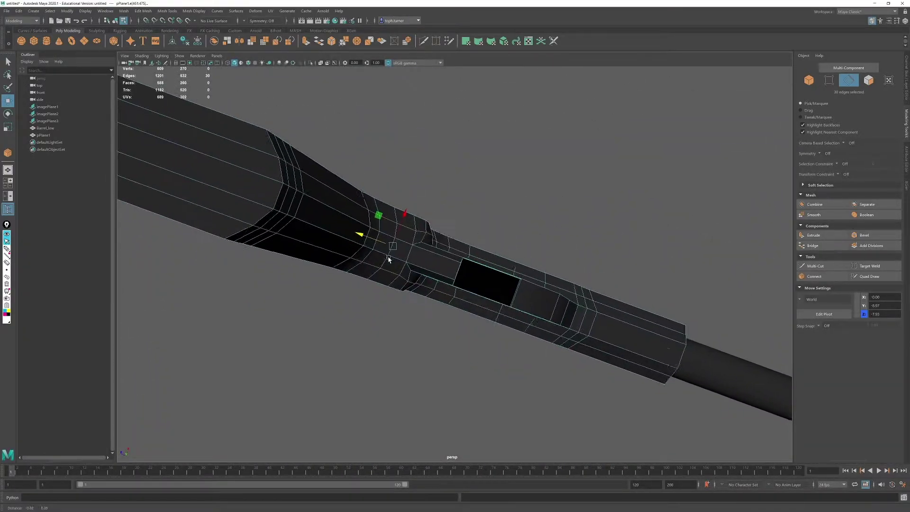
{"action": "middle_click_drag", "start_coordinate": [388, 260], "coordinate": [452, 306], "text": "alt"}
{"action": "left_click_drag", "start_coordinate": [438, 291], "coordinate": [483, 314]}
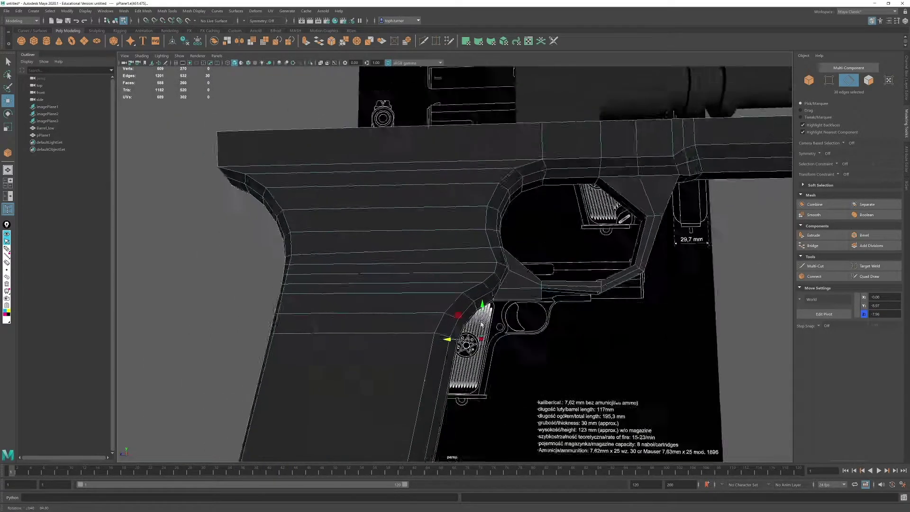
Step: Move the two opposite loop vertices above the guard opening's upper rear corner along the frame's length
{"action": "middle_click_drag", "start_coordinate": [483, 314], "coordinate": [362, 357], "text": "alt"}
{"action": "left_click_drag", "start_coordinate": [464, 263], "coordinate": [480, 257], "text": "alt"}
{"action": "right_click_drag", "start_coordinate": [465, 277], "coordinate": [499, 367], "text": "alt"}
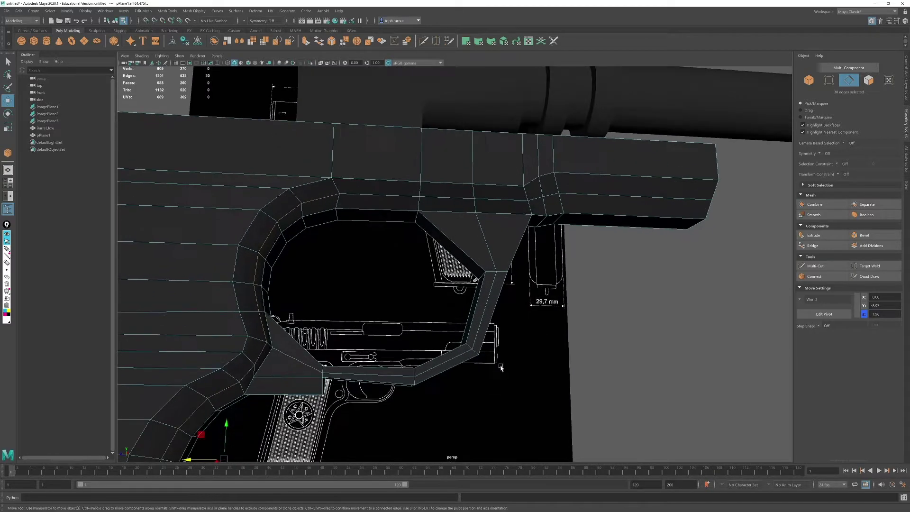
{"action": "middle_click_drag", "start_coordinate": [500, 367], "coordinate": [590, 426], "text": "alt"}
{"action": "middle_click_drag", "start_coordinate": [644, 271], "coordinate": [489, 266], "text": "alt"}
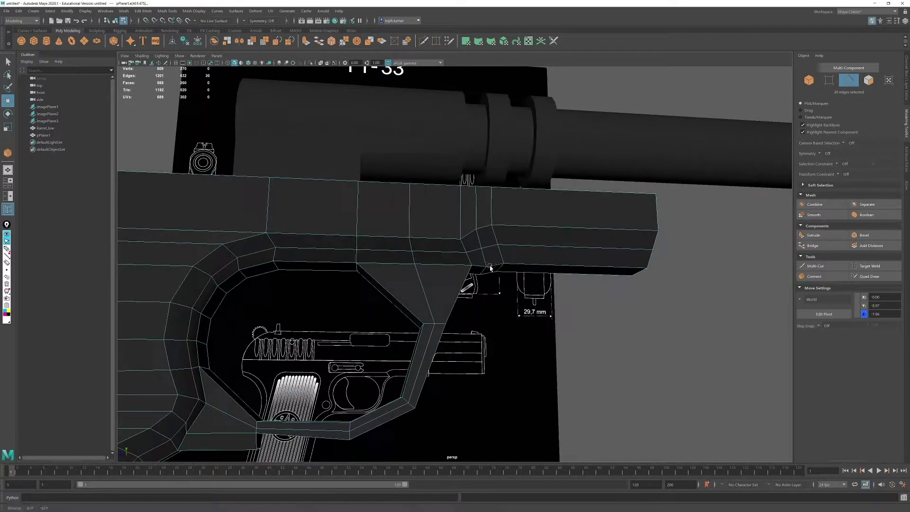
{"action": "left_click", "coordinate": [827, 81]}
{"action": "left_click_drag", "start_coordinate": [328, 252], "coordinate": [324, 253], "text": "alt"}
{"action": "left_click_drag", "start_coordinate": [262, 260], "coordinate": [184, 268]}
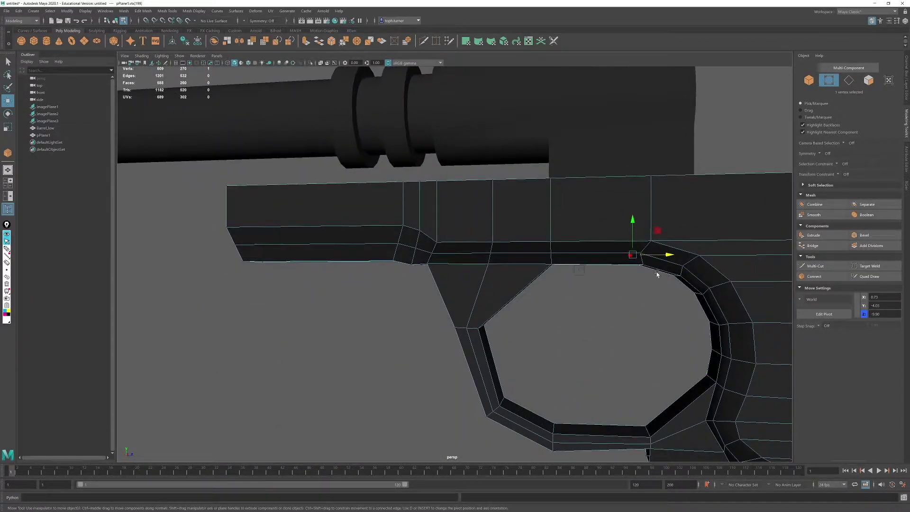
{"action": "left_click_drag", "start_coordinate": [640, 254], "coordinate": [640, 253], "text": "shift"}
{"action": "middle_click_drag", "start_coordinate": [661, 260], "coordinate": [520, 254], "text": "alt"}
{"action": "left_click_drag", "start_coordinate": [520, 254], "coordinate": [502, 226], "text": "alt"}
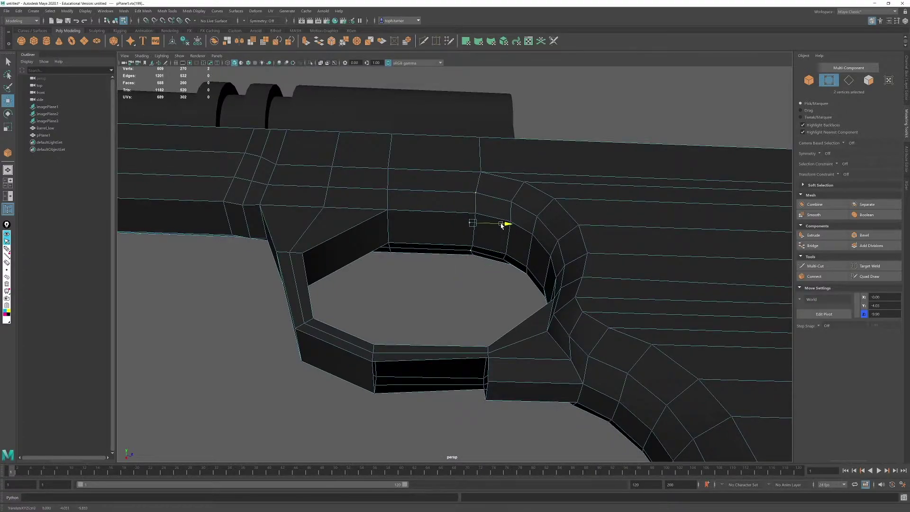
Step: Select the bevel's middle edge loop again and deselect its grip and rear edges, keeping those on the front section
{"action": "left_click_drag", "start_coordinate": [423, 241], "coordinate": [403, 237], "text": "alt"}
{"action": "left_click_drag", "start_coordinate": [316, 279], "coordinate": [346, 277], "text": "alt"}
{"action": "left_click", "coordinate": [847, 82]}
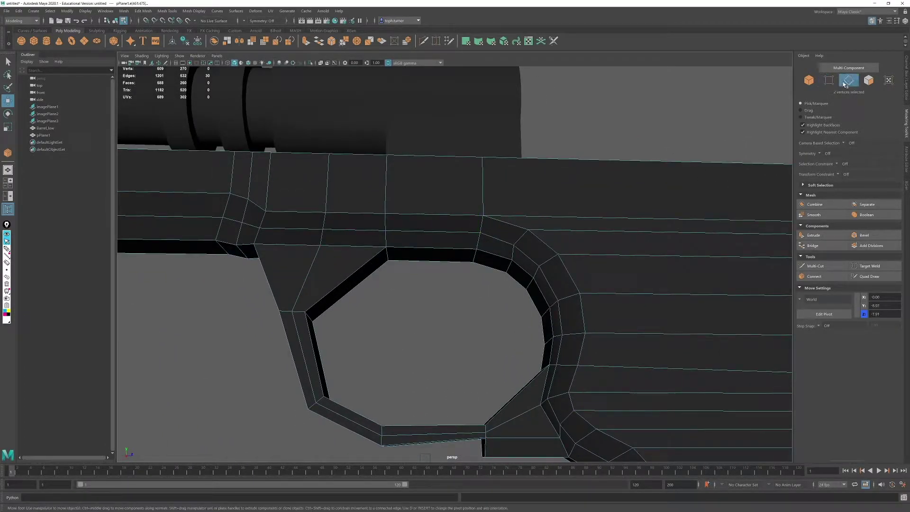
{"action": "scroll", "coordinate": [601, 297], "scroll_direction": "down", "scroll_amount": 3}
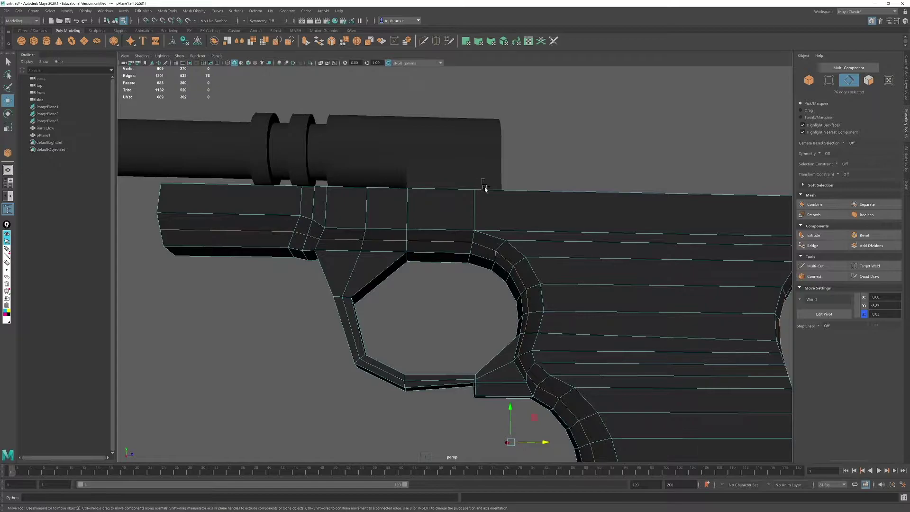
{"action": "left_click_drag", "start_coordinate": [485, 188], "coordinate": [616, 362], "text": "ctrl"}
{"action": "middle_click_drag", "start_coordinate": [759, 368], "coordinate": [599, 299], "text": "alt"}
{"action": "scroll", "coordinate": [599, 299], "scroll_direction": "down", "scroll_amount": 3}
{"action": "left_click_drag", "start_coordinate": [671, 136], "coordinate": [425, 311], "text": "ctrl"}
{"action": "middle_click_drag", "start_coordinate": [524, 339], "coordinate": [521, 248], "text": "alt"}
{"action": "scroll", "coordinate": [569, 257], "scroll_direction": "down", "scroll_amount": 2}
{"action": "left_click_drag", "start_coordinate": [429, 399], "coordinate": [346, 408], "text": "ctrl"}
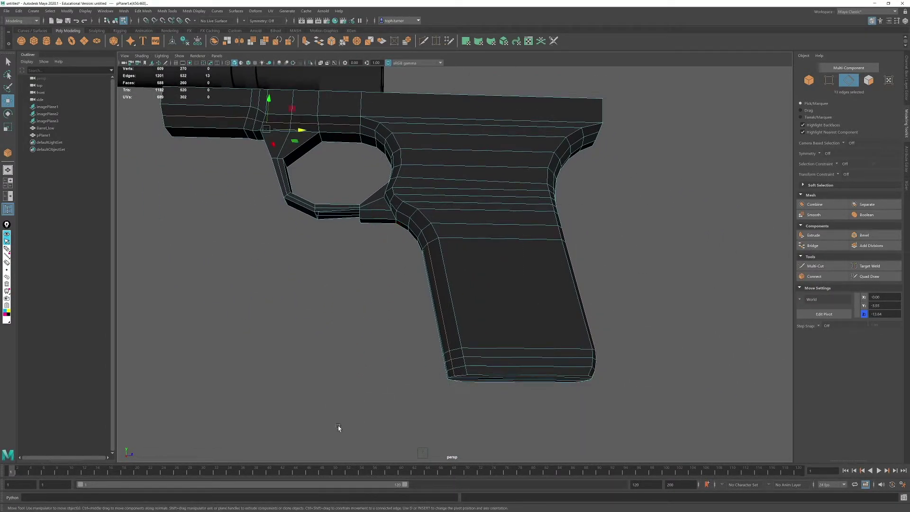
Step: Limit the selection to the 12 edges under the front section and move them down to round its lower bevel
{"action": "middle_click_drag", "start_coordinate": [247, 209], "coordinate": [375, 351], "text": "alt"}
{"action": "left_click_drag", "start_coordinate": [375, 351], "coordinate": [505, 340], "text": "alt"}
{"action": "scroll", "coordinate": [506, 339], "scroll_direction": "up", "scroll_amount": 4}
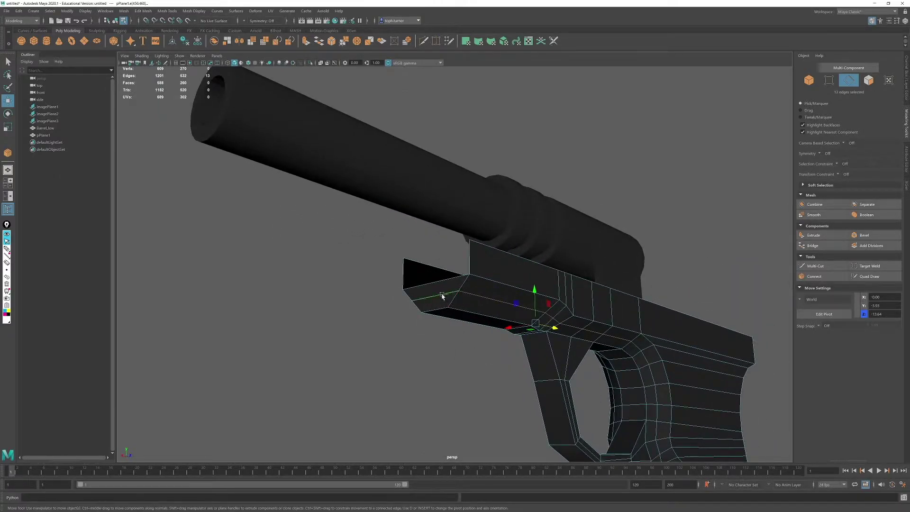
{"action": "left_click_drag", "start_coordinate": [481, 304], "coordinate": [479, 322], "text": "alt"}
{"action": "scroll", "coordinate": [479, 323], "scroll_direction": "up", "scroll_amount": 2}
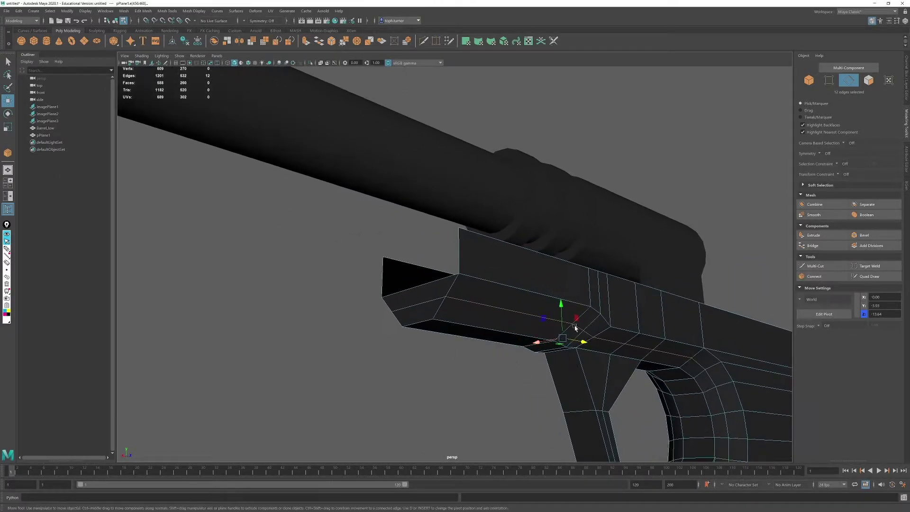
{"action": "left_click_drag", "start_coordinate": [561, 307], "coordinate": [494, 342]}
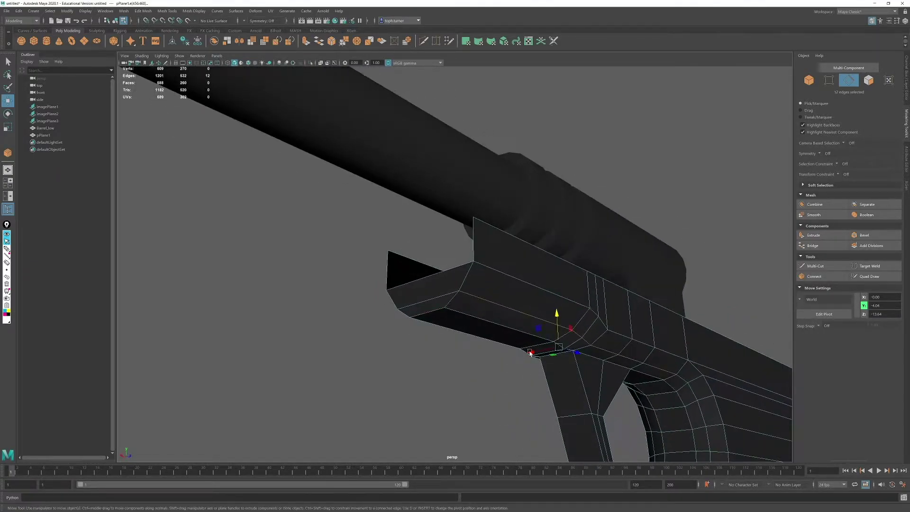
Step: Select the strip of faces along the undersides of the trigger guard and front section, excluding the front end cap
{"action": "right_click_drag", "start_coordinate": [546, 351], "coordinate": [516, 348], "text": "alt"}
{"action": "middle_click_drag", "start_coordinate": [560, 358], "coordinate": [479, 260], "text": "alt"}
{"action": "right_click_drag", "start_coordinate": [479, 284], "coordinate": [535, 340], "text": "alt"}
{"action": "left_click_drag", "start_coordinate": [534, 341], "coordinate": [518, 317], "text": "alt"}
{"action": "middle_click_drag", "start_coordinate": [529, 298], "coordinate": [370, 304], "text": "alt"}
{"action": "left_click_drag", "start_coordinate": [370, 304], "coordinate": [419, 290], "text": "alt"}
{"action": "middle_click_drag", "start_coordinate": [420, 291], "coordinate": [429, 368], "text": "alt"}
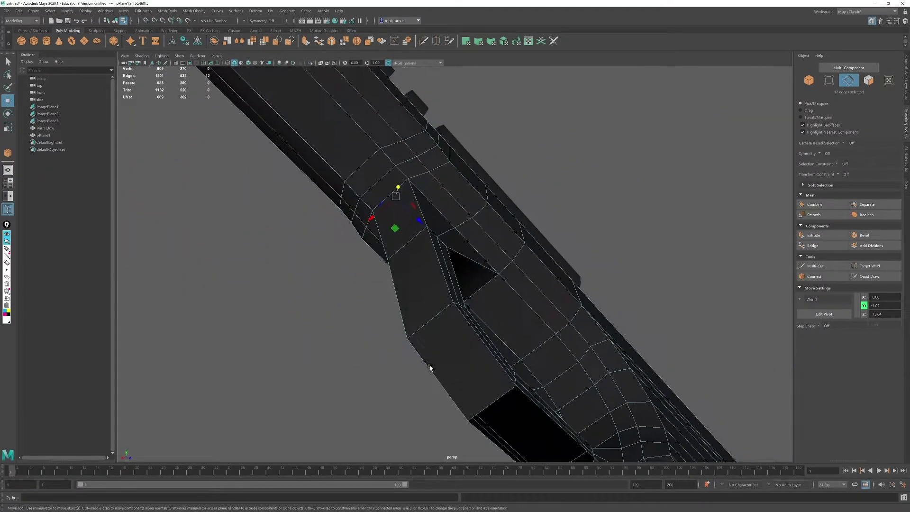
{"action": "left_click", "coordinate": [869, 81]}
{"action": "left_click", "coordinate": [442, 342]}
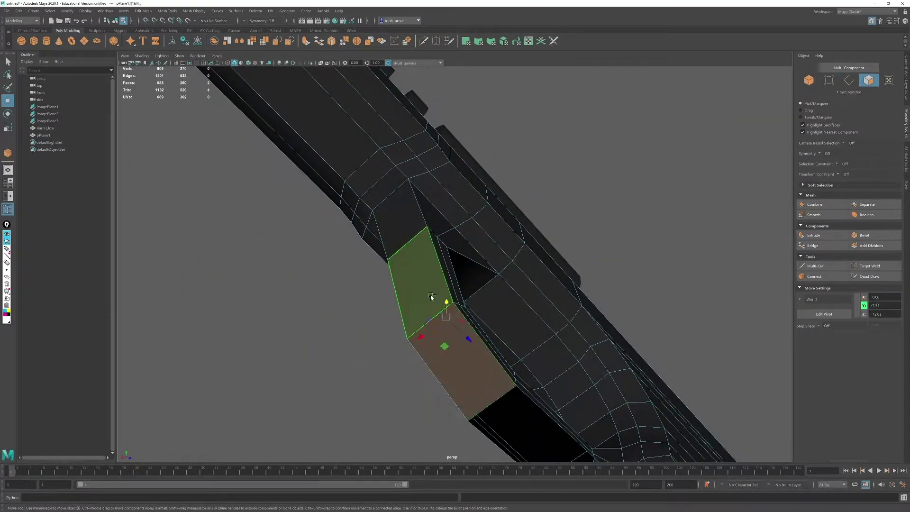
{"action": "double_click", "coordinate": [430, 296], "text": "shift"}
{"action": "middle_click_drag", "start_coordinate": [382, 209], "coordinate": [578, 436], "text": "alt"}
{"action": "left_click_drag", "start_coordinate": [450, 285], "coordinate": [471, 286], "text": "alt"}
{"action": "left_click", "coordinate": [488, 300], "text": "ctrl"}
{"action": "left_click", "coordinate": [491, 288], "text": "ctrl"}
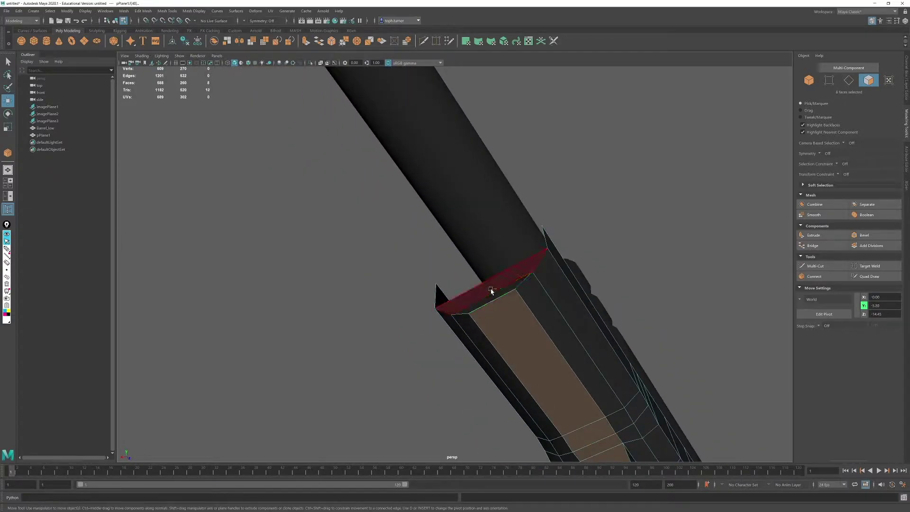
Step: Scale the selected strip of underside faces from the frame's front to the trigger guard narrower across the gun's width
{"action": "left_click_drag", "start_coordinate": [581, 306], "coordinate": [521, 296], "text": "alt"}
{"action": "middle_click_drag", "start_coordinate": [553, 294], "coordinate": [501, 300], "text": "alt"}
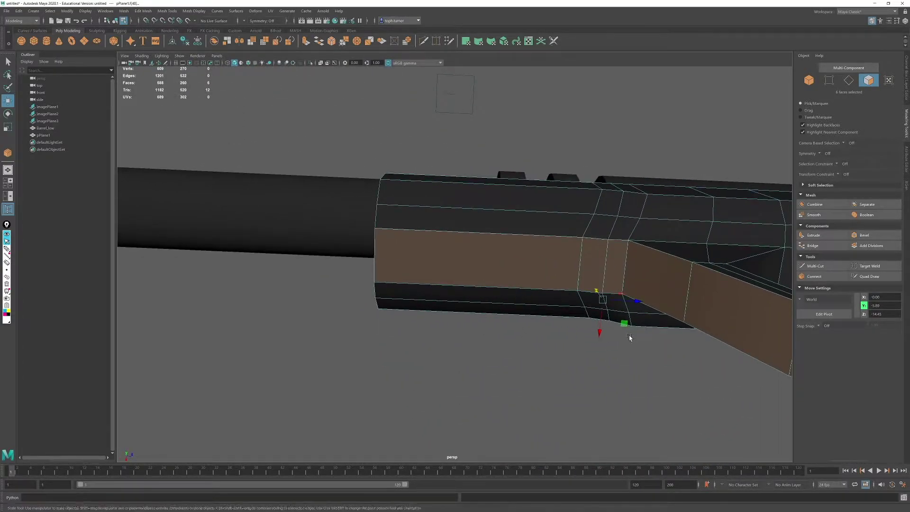
{"action": "middle_click_drag", "start_coordinate": [600, 324], "coordinate": [311, 295], "text": "alt"}
{"action": "left_click_drag", "start_coordinate": [311, 295], "coordinate": [447, 285], "text": "alt"}
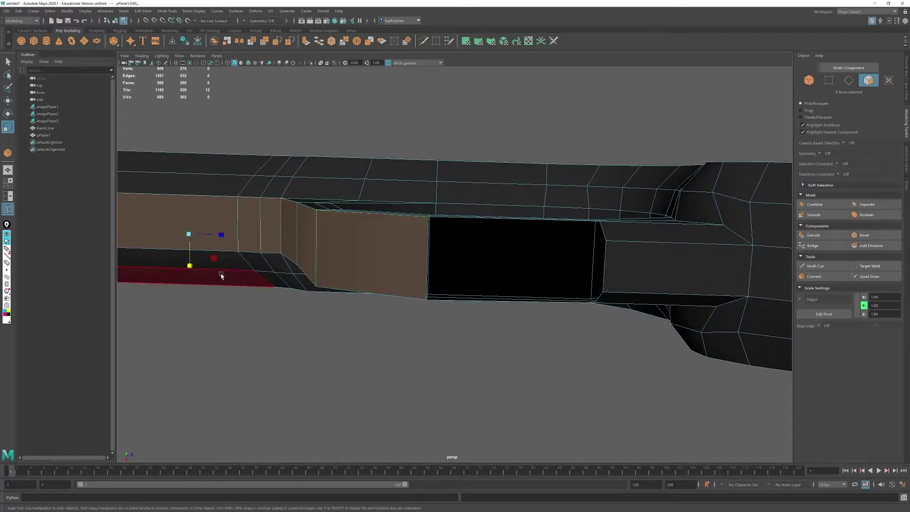
{"action": "left_click_drag", "start_coordinate": [190, 268], "coordinate": [190, 258]}
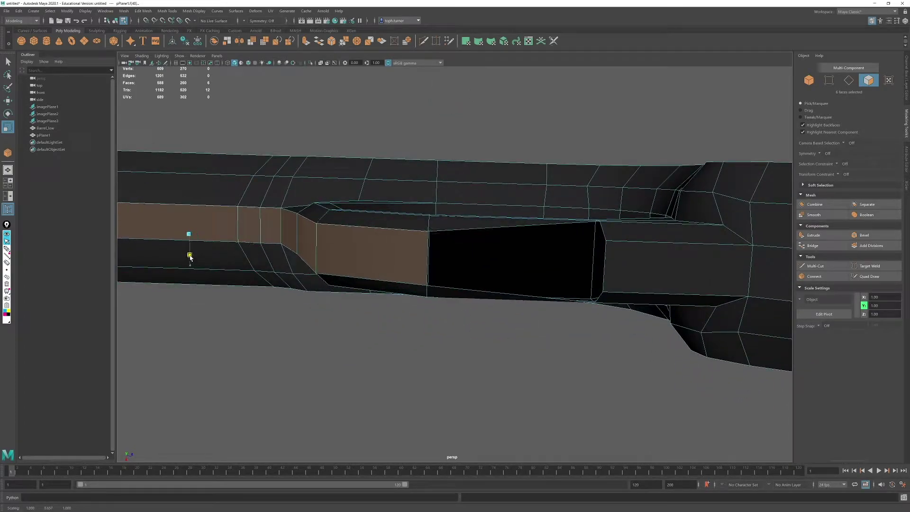
Step: In the side view, shift the two vertices at the trigger guard's upper front junction lengthwise onto the diagonal blueprint line
{"action": "left_click_drag", "start_coordinate": [637, 241], "coordinate": [591, 342], "text": "alt"}
{"action": "key", "text": "space"}
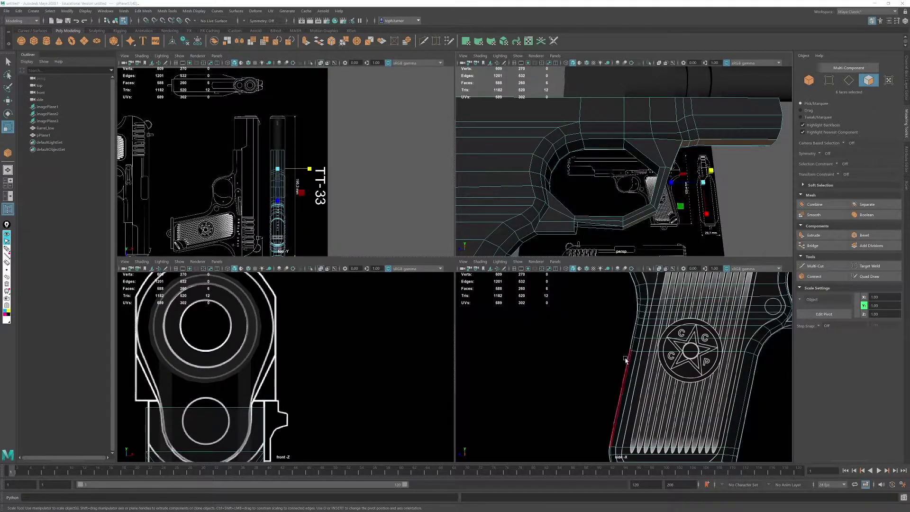
{"action": "key", "text": "space"}
{"action": "middle_click_drag", "start_coordinate": [675, 159], "coordinate": [251, 360], "text": "alt"}
{"action": "middle_click_drag", "start_coordinate": [576, 255], "coordinate": [394, 270], "text": "alt"}
{"action": "right_click_drag", "start_coordinate": [395, 270], "coordinate": [547, 315], "text": "alt"}
{"action": "left_click", "coordinate": [828, 82]}
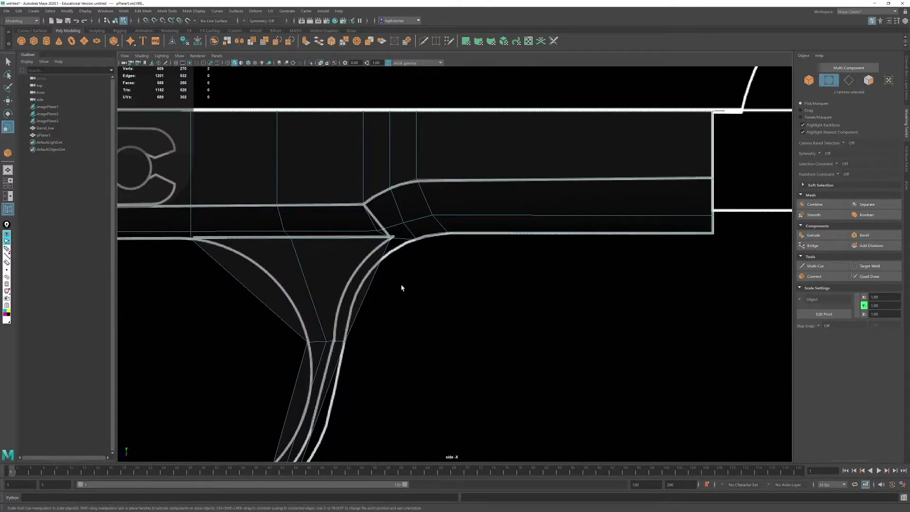
{"action": "right_click_drag", "start_coordinate": [403, 285], "coordinate": [467, 249], "text": "alt"}
{"action": "middle_click_drag", "start_coordinate": [391, 228], "coordinate": [803, 202], "text": "alt"}
{"action": "right_click_drag", "start_coordinate": [661, 224], "coordinate": [594, 220], "text": "alt"}
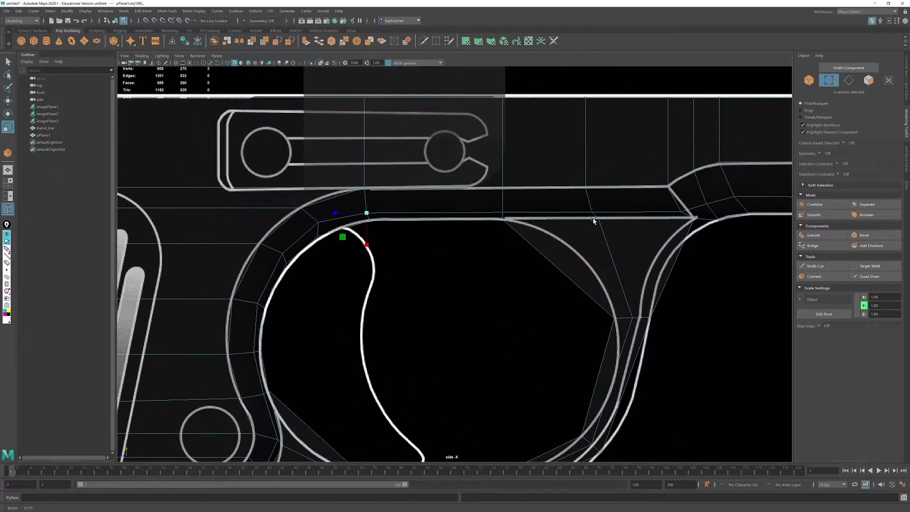
{"action": "middle_click_drag", "start_coordinate": [469, 253], "coordinate": [344, 252], "text": "alt"}
{"action": "middle_click_drag", "start_coordinate": [530, 212], "coordinate": [516, 215], "text": "alt"}
{"action": "scroll", "coordinate": [516, 216], "scroll_direction": "up", "scroll_amount": 3}
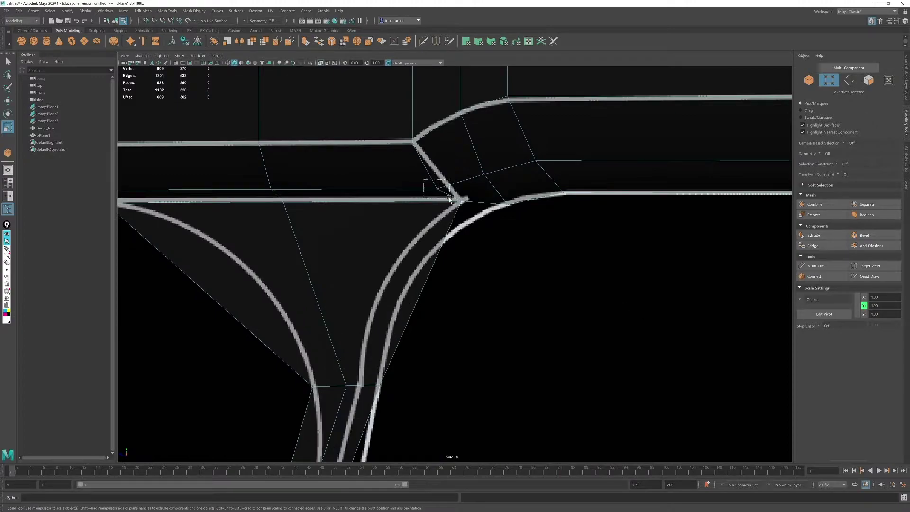
{"action": "key", "text": "w"}
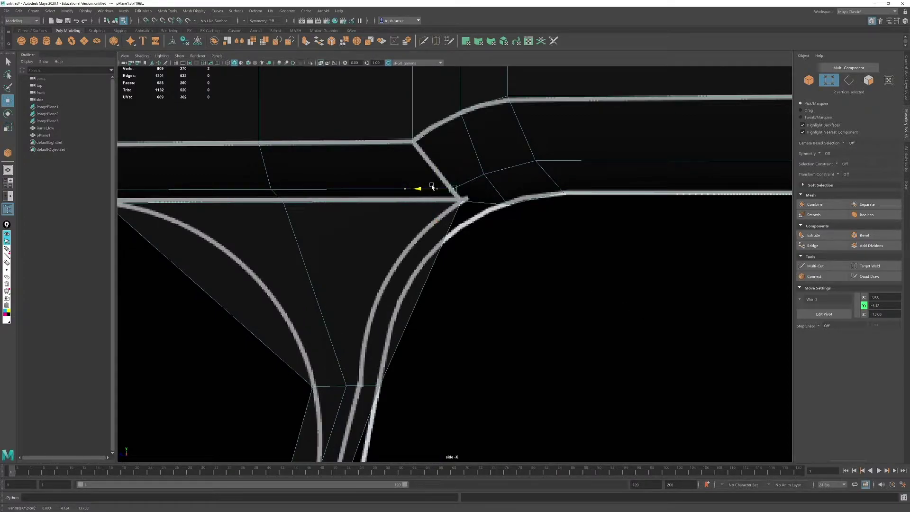
{"action": "scroll", "coordinate": [513, 218], "scroll_direction": "down", "scroll_amount": 2}
{"action": "scroll", "coordinate": [511, 217], "scroll_direction": "up", "scroll_amount": 2}
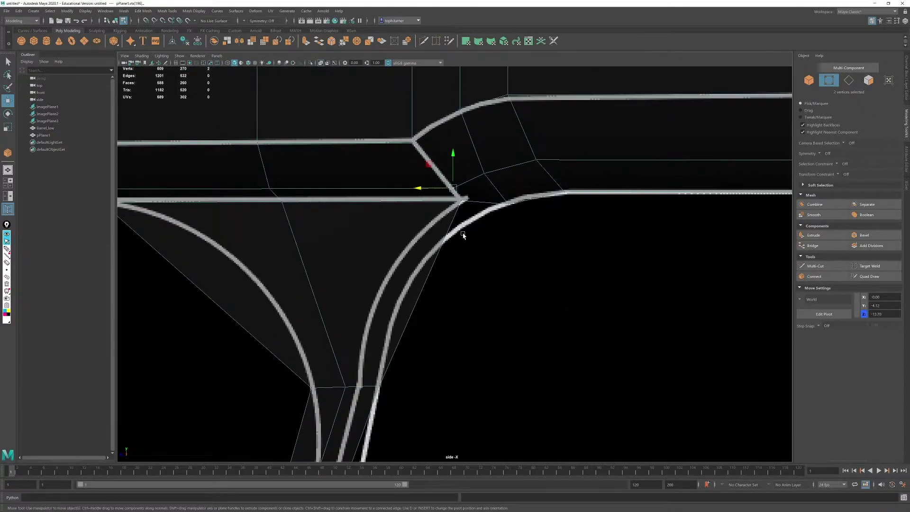
Step: Raise the outer vertices where the trigger guard's straight lower edge meets its front curve to match the middle blueprint line
{"action": "scroll", "coordinate": [530, 282], "scroll_direction": "up", "scroll_amount": 1}
{"action": "scroll", "coordinate": [445, 242], "scroll_direction": "down", "scroll_amount": 3}
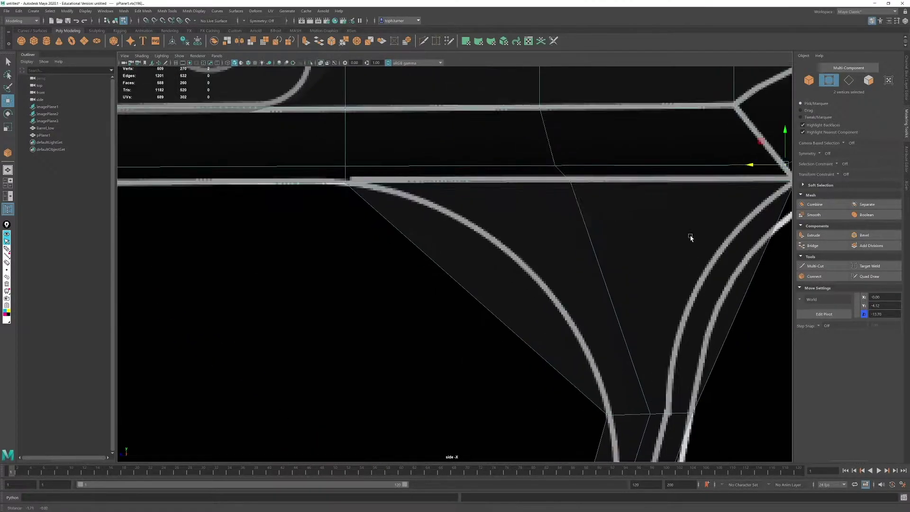
{"action": "scroll", "coordinate": [490, 243], "scroll_direction": "down", "scroll_amount": 5}
{"action": "scroll", "coordinate": [480, 215], "scroll_direction": "up", "scroll_amount": 4}
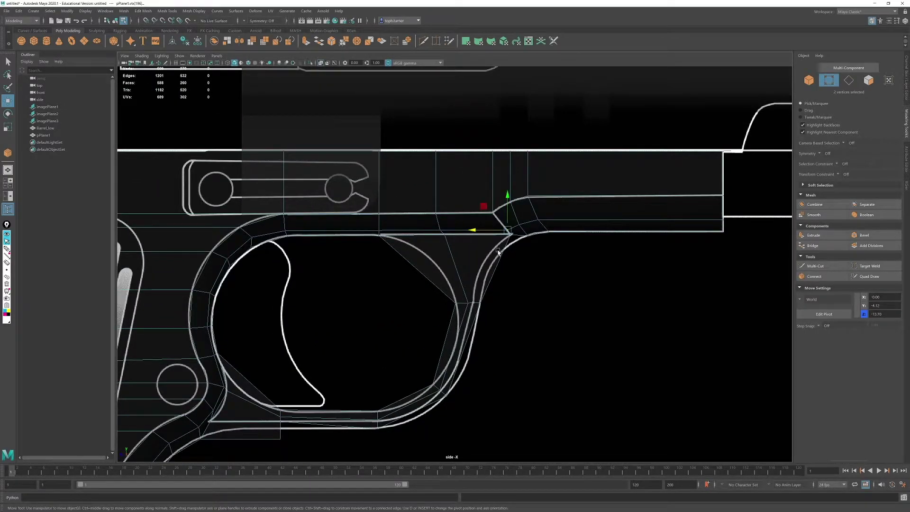
{"action": "middle_click_drag", "start_coordinate": [409, 366], "coordinate": [470, 256], "text": "alt"}
{"action": "scroll", "coordinate": [469, 256], "scroll_direction": "up", "scroll_amount": 5}
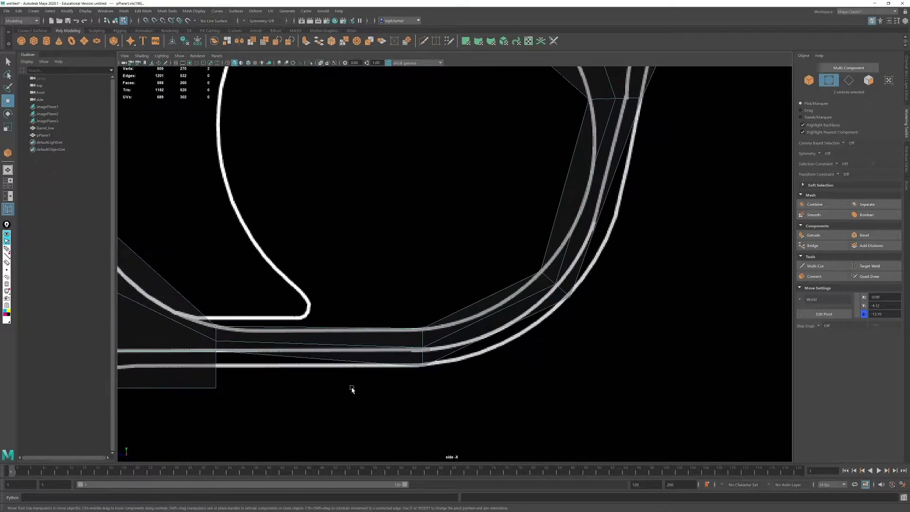
{"action": "middle_click_drag", "start_coordinate": [352, 388], "coordinate": [468, 339], "text": "alt"}
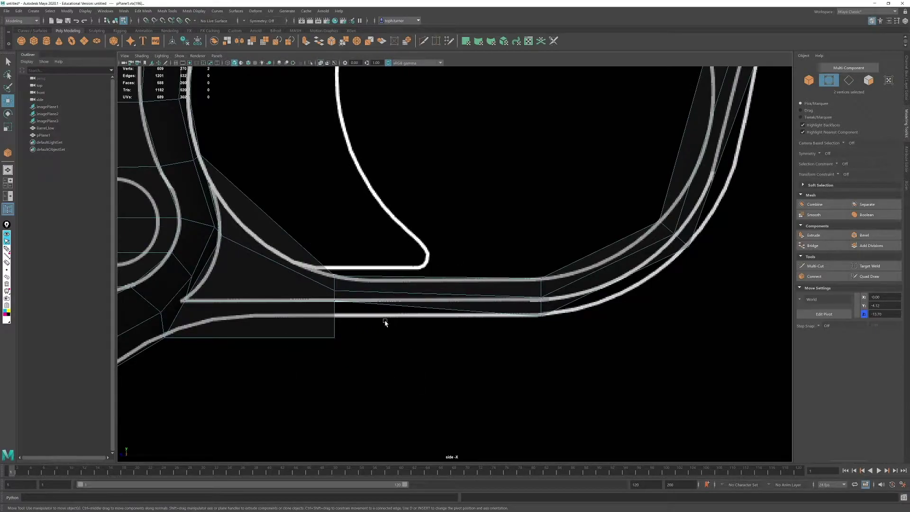
{"action": "middle_click_drag", "start_coordinate": [384, 323], "coordinate": [382, 332], "text": "alt"}
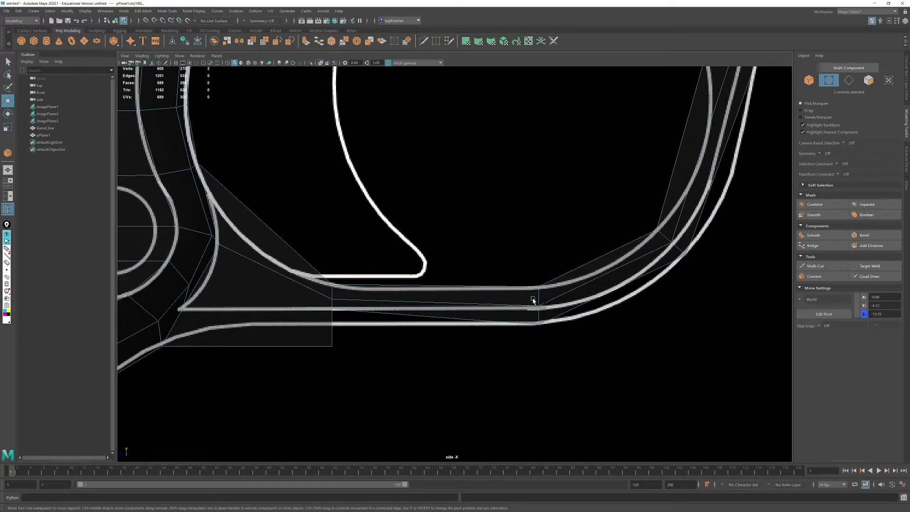
{"action": "left_click_drag", "start_coordinate": [533, 300], "coordinate": [570, 369], "text": "alt"}
{"action": "scroll", "coordinate": [571, 356], "scroll_direction": "up", "scroll_amount": 3}
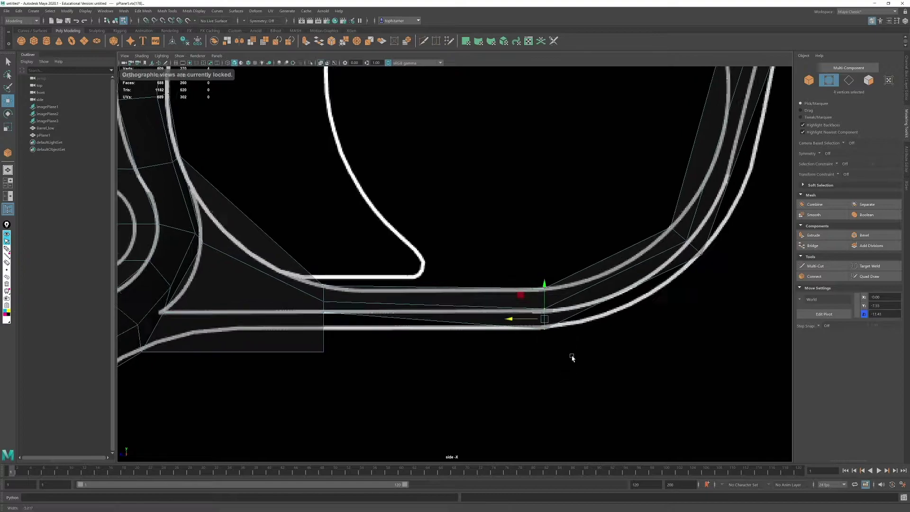
{"action": "left_click_drag", "start_coordinate": [560, 298], "coordinate": [558, 288]}
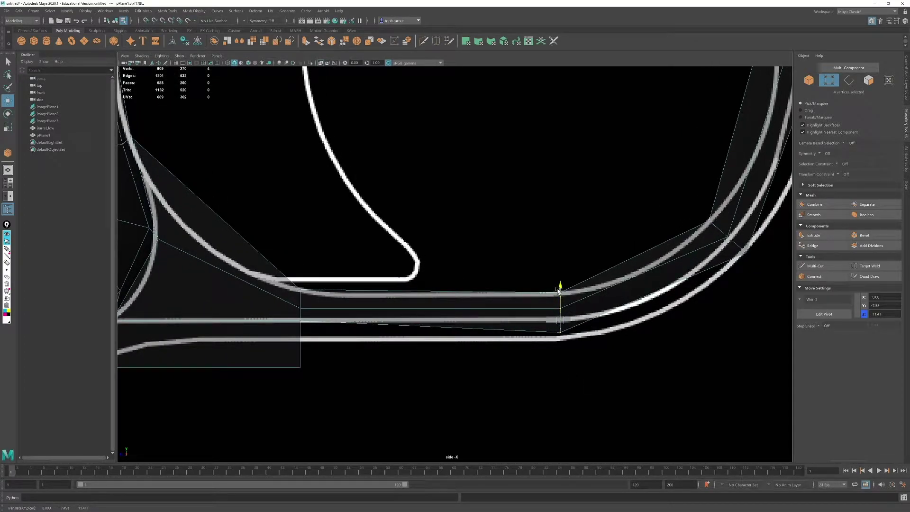
{"action": "left_click_drag", "start_coordinate": [535, 323], "coordinate": [576, 355]}
{"action": "left_click_drag", "start_coordinate": [565, 312], "coordinate": [565, 303]}
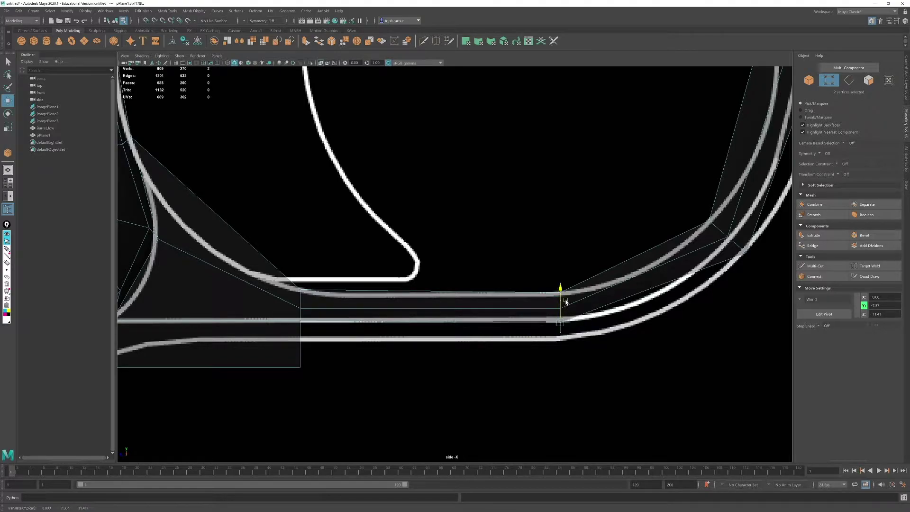
Step: Move the outer vertices at the trigger guard's lower front corner inward onto the middle blueprint curve
{"action": "middle_click_drag", "start_coordinate": [722, 253], "coordinate": [520, 293], "text": "alt"}
{"action": "right_click_drag", "start_coordinate": [520, 293], "coordinate": [553, 307], "text": "alt"}
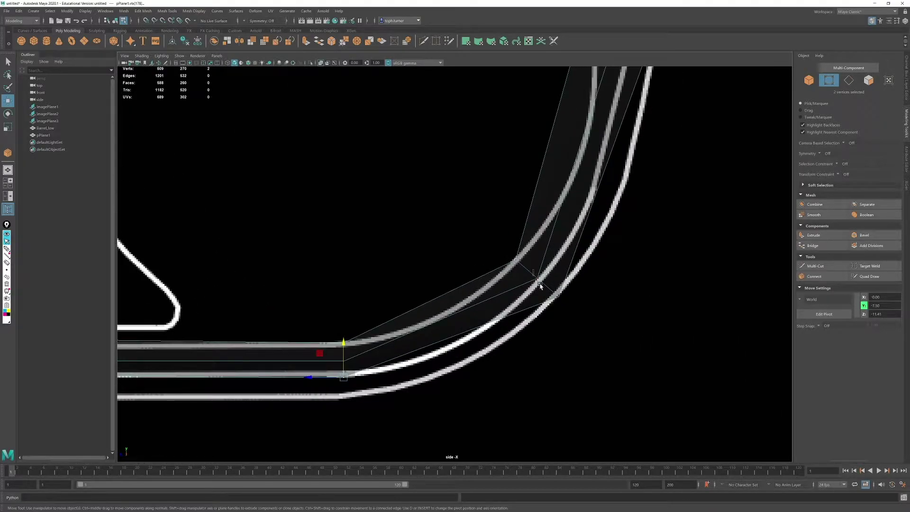
{"action": "left_click_drag", "start_coordinate": [526, 265], "coordinate": [517, 256]}
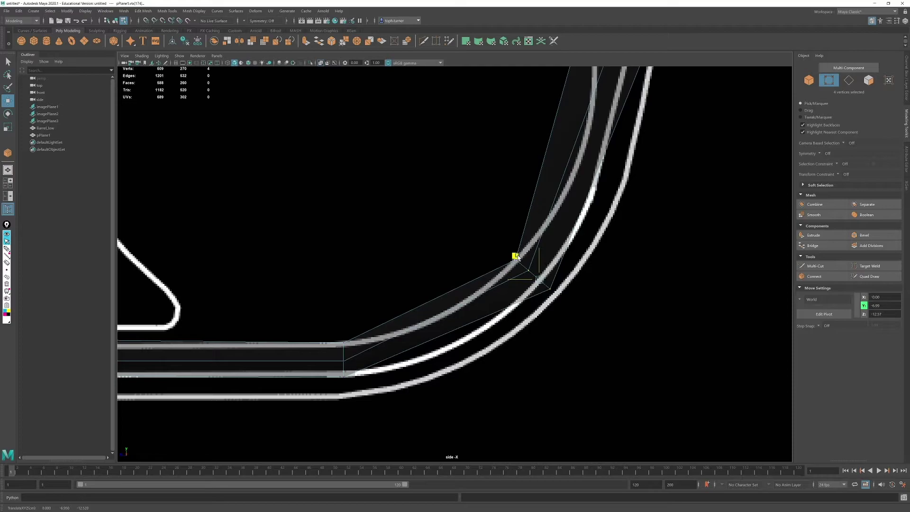
{"action": "left_click_drag", "start_coordinate": [561, 297], "coordinate": [519, 259]}
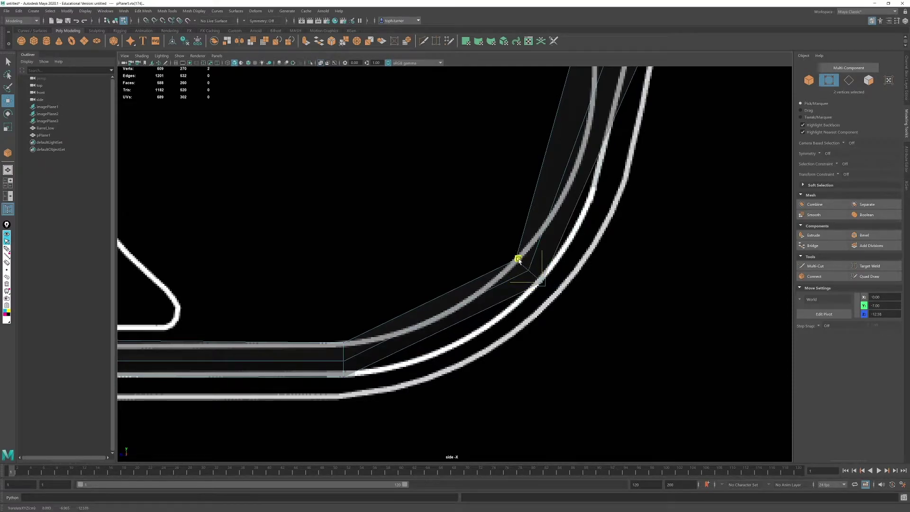
Step: Shift the middle and outer vertices on the trigger guard's upper front arm lengthwise to follow the blueprint's inner rim line
{"action": "scroll", "coordinate": [523, 278], "scroll_direction": "down", "scroll_amount": 6}
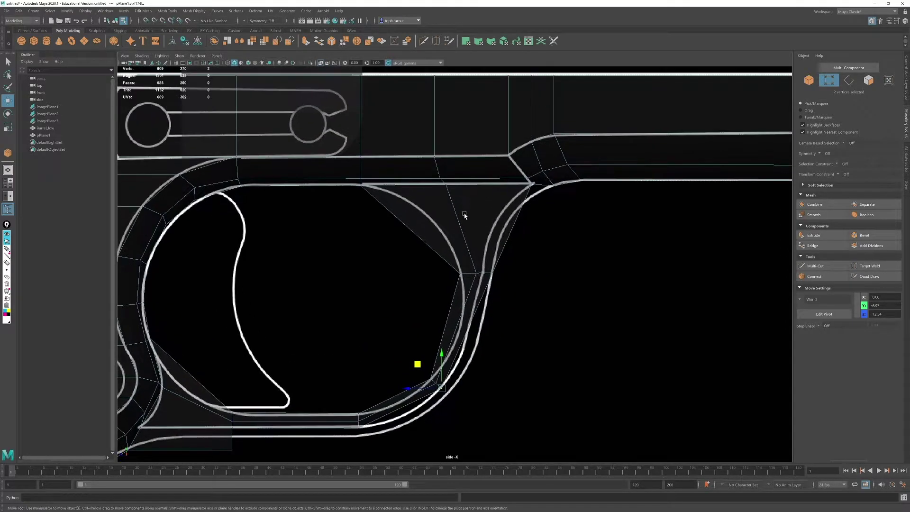
{"action": "middle_click_drag", "start_coordinate": [431, 301], "coordinate": [480, 236], "text": "alt"}
{"action": "scroll", "coordinate": [439, 343], "scroll_direction": "up", "scroll_amount": 1}
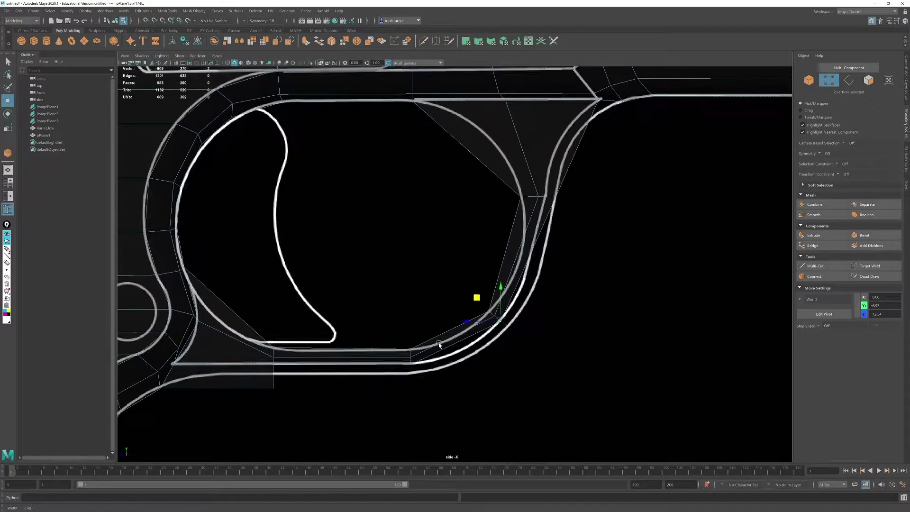
{"action": "middle_click_drag", "start_coordinate": [562, 202], "coordinate": [490, 226], "text": "alt"}
{"action": "scroll", "coordinate": [490, 227], "scroll_direction": "up", "scroll_amount": 3}
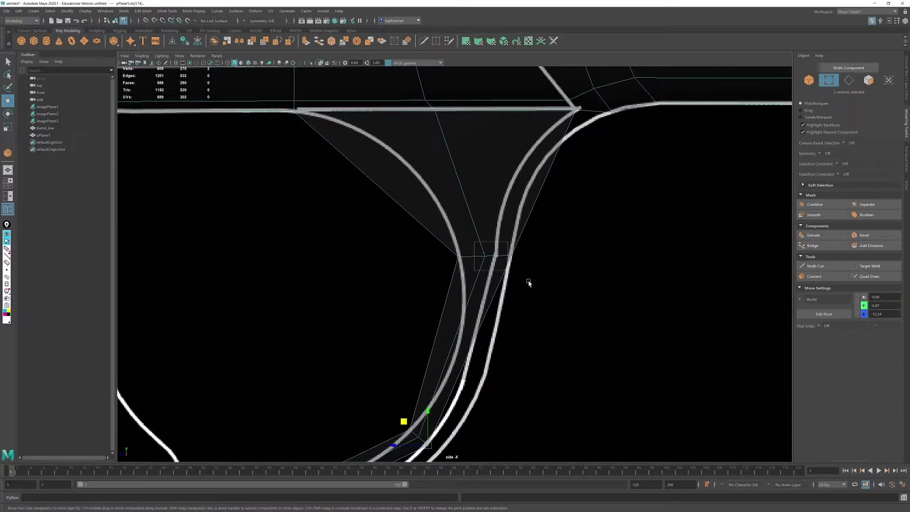
{"action": "key", "text": "r"}
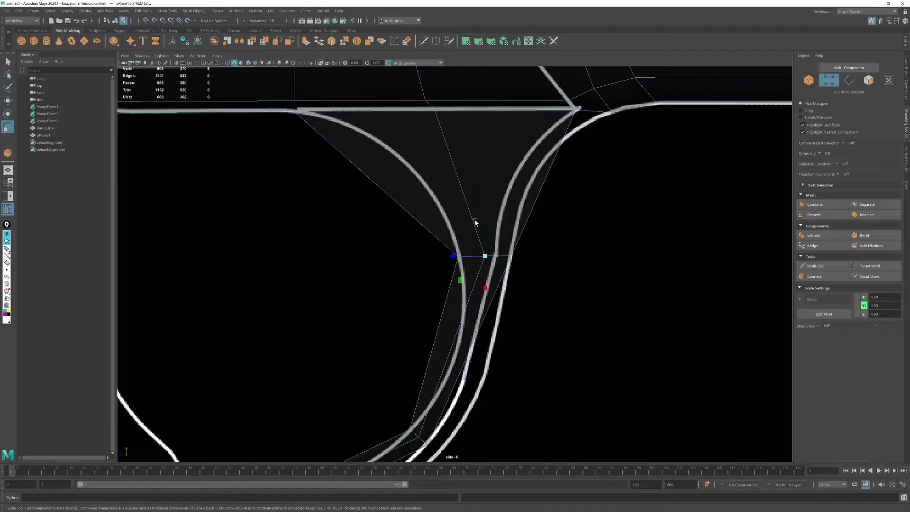
{"action": "key", "text": "w"}
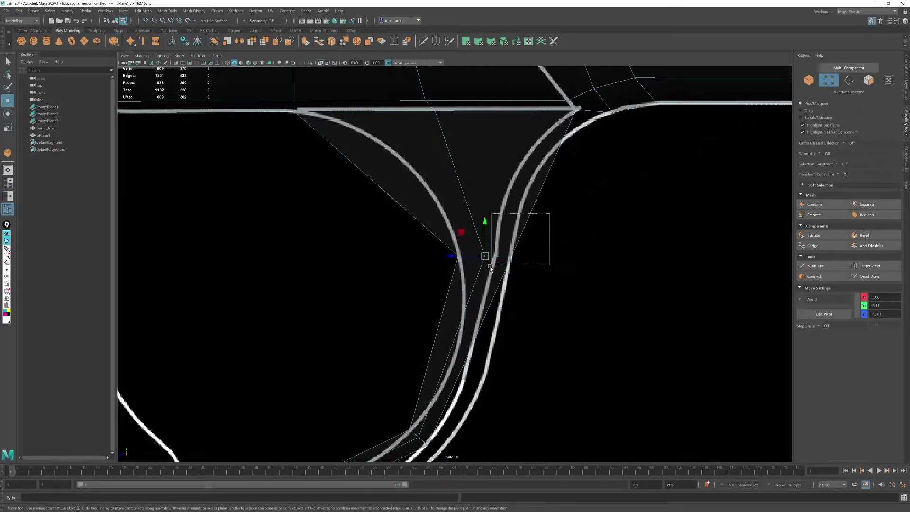
{"action": "left_click_drag", "start_coordinate": [490, 267], "coordinate": [470, 258]}
{"action": "scroll", "coordinate": [486, 258], "scroll_direction": "up", "scroll_amount": 2}
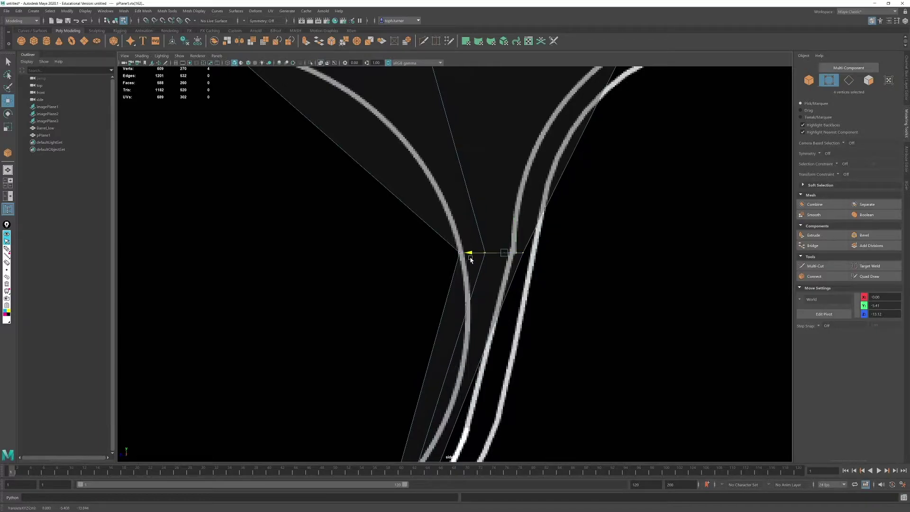
{"action": "left_click_drag", "start_coordinate": [577, 234], "coordinate": [497, 254]}
Step: Raise the two bottom vertices at the trigger guard's lower rear corner onto the outer blueprint line
{"action": "scroll", "coordinate": [589, 240], "scroll_direction": "down", "scroll_amount": 7}
{"action": "middle_click_drag", "start_coordinate": [532, 275], "coordinate": [602, 236], "text": "alt"}
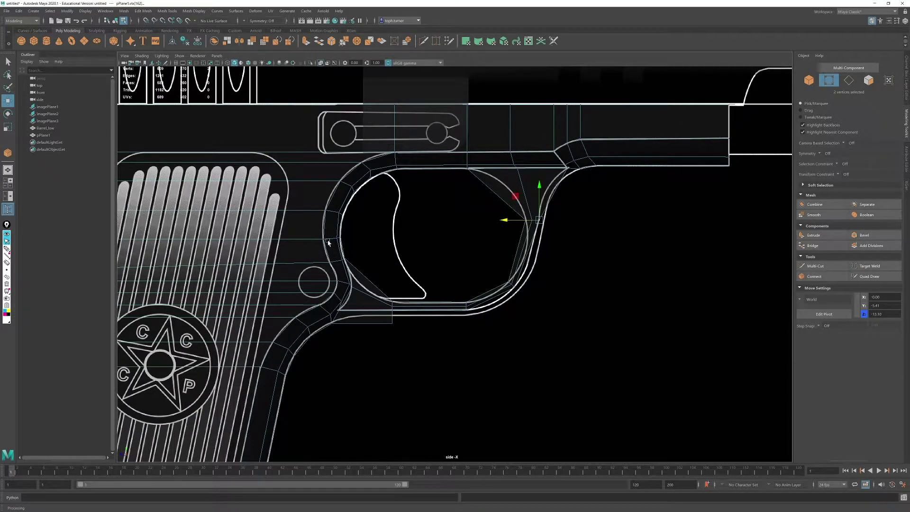
{"action": "right_click_drag", "start_coordinate": [328, 242], "coordinate": [359, 357], "text": "alt"}
{"action": "middle_click_drag", "start_coordinate": [360, 357], "coordinate": [394, 330], "text": "alt"}
{"action": "right_click_drag", "start_coordinate": [394, 330], "coordinate": [481, 482], "text": "alt"}
{"action": "left_click_drag", "start_coordinate": [307, 404], "coordinate": [319, 417], "text": "alt"}
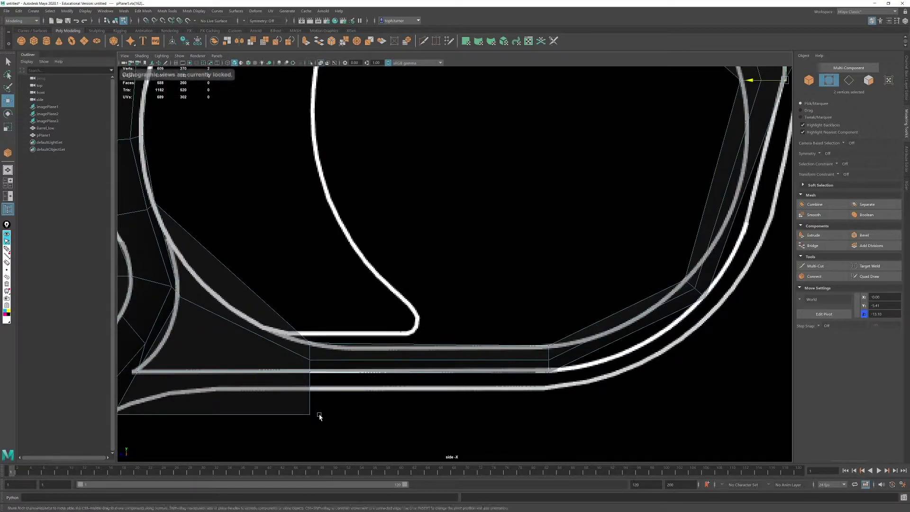
{"action": "left_click_drag", "start_coordinate": [312, 382], "coordinate": [313, 356]}
{"action": "middle_click_drag", "start_coordinate": [426, 364], "coordinate": [330, 346], "text": "alt"}
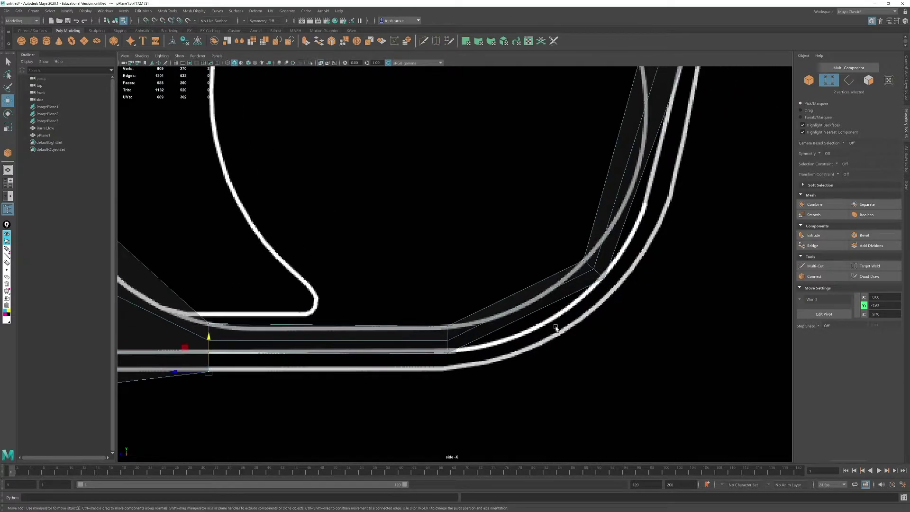
Step: Bridge the two open edges across the gap in the trigger guard's underside in the perspective view
{"action": "key", "text": "space"}
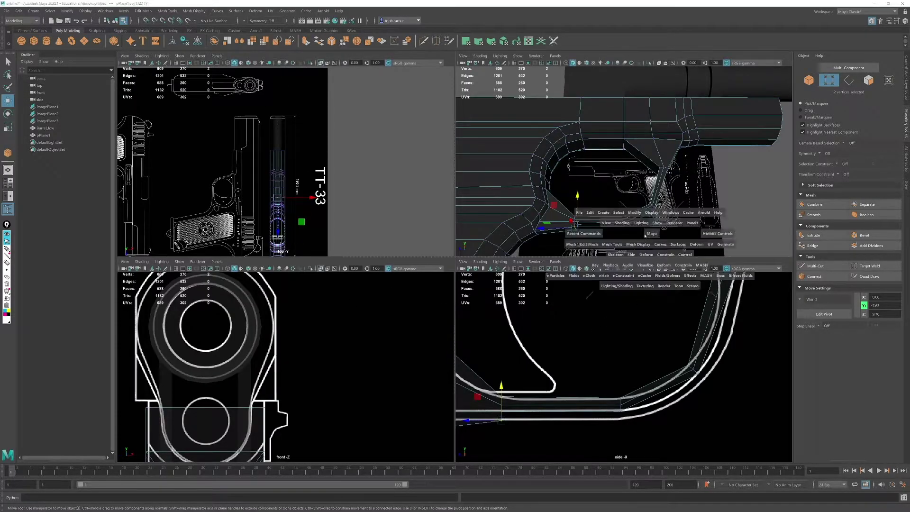
{"action": "key", "text": "space"}
{"action": "left_click_drag", "start_coordinate": [585, 254], "coordinate": [532, 336], "text": "alt"}
{"action": "right_click_drag", "start_coordinate": [533, 336], "coordinate": [548, 376], "text": "alt"}
{"action": "left_click_drag", "start_coordinate": [549, 376], "coordinate": [546, 327], "text": "alt"}
{"action": "key", "text": "F10"}
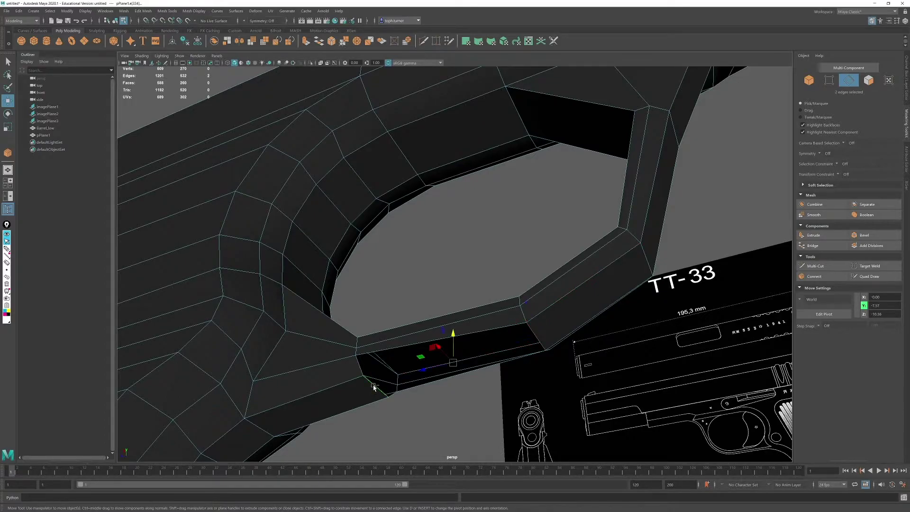
{"action": "left_click", "coordinate": [823, 247]}
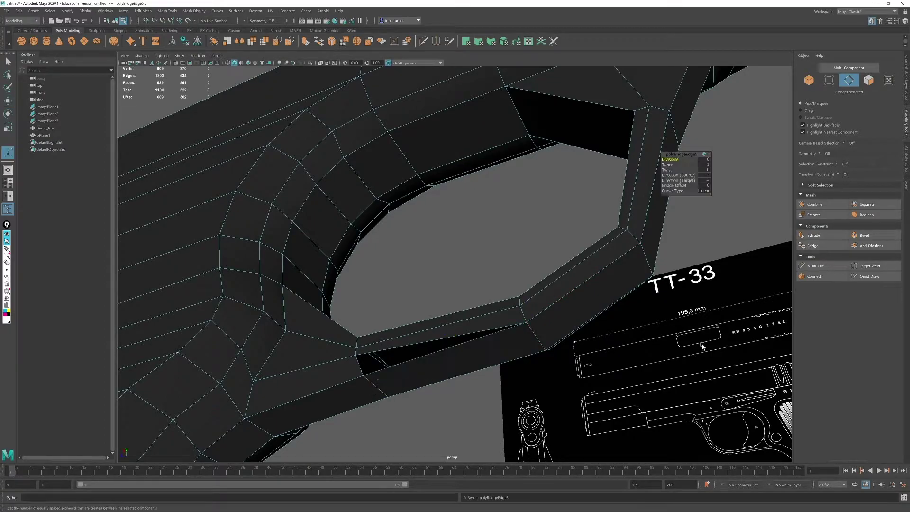
{"action": "left_click_drag", "start_coordinate": [561, 363], "coordinate": [542, 356], "text": "alt"}
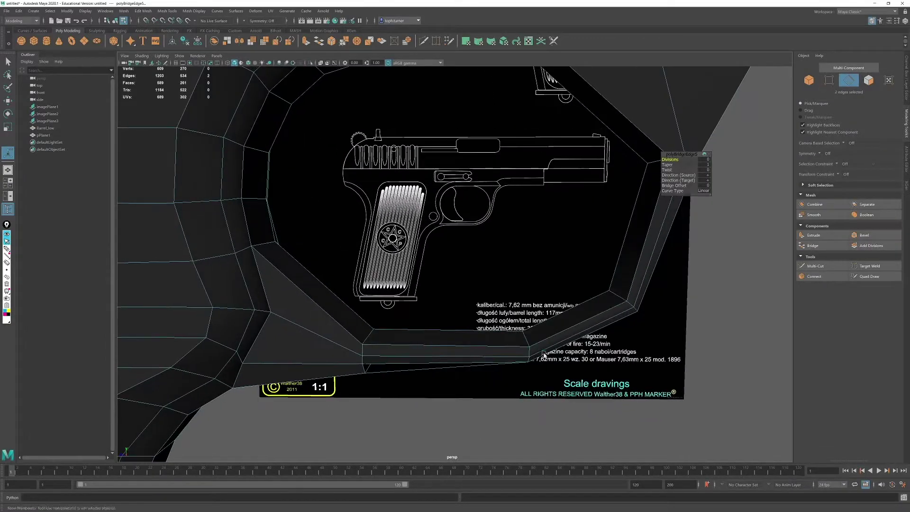
Step: Lower the bottom vertices at the front end of the trigger guard's lower bar onto the outer blueprint line in the side view
{"action": "key", "text": "space"}
{"action": "key", "text": "space"}
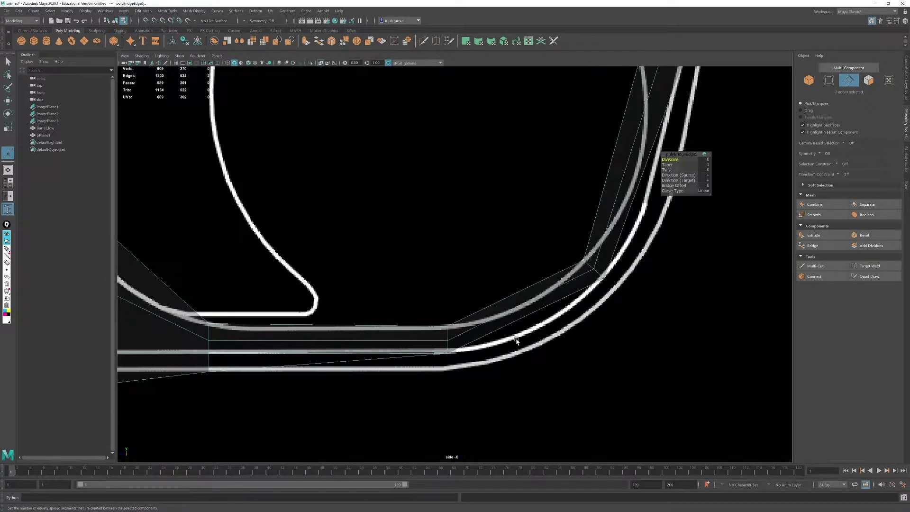
{"action": "right_click_drag", "start_coordinate": [370, 317], "coordinate": [377, 317], "text": "alt"}
{"action": "middle_click_drag", "start_coordinate": [360, 312], "coordinate": [414, 284], "text": "alt"}
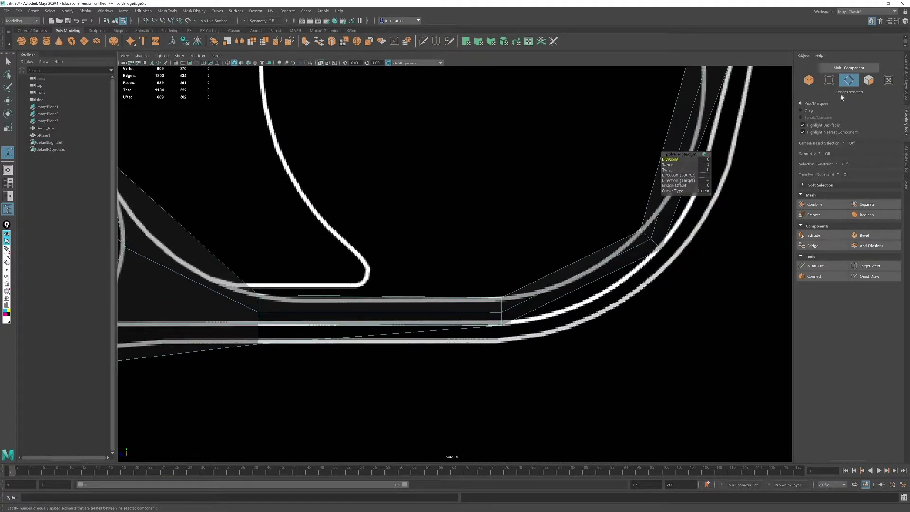
{"action": "left_click", "coordinate": [829, 82]}
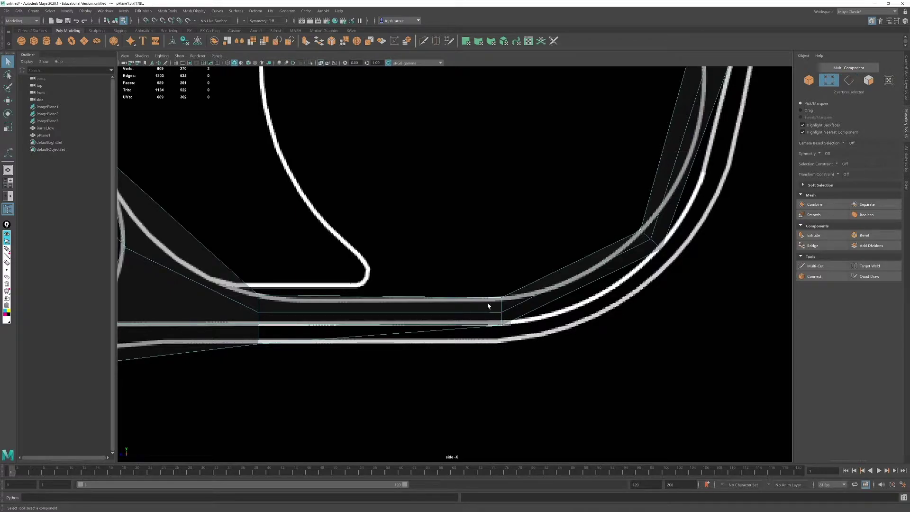
{"action": "key", "text": "w"}
{"action": "left_click_drag", "start_coordinate": [503, 288], "coordinate": [504, 304]}
{"action": "left_click_drag", "start_coordinate": [487, 348], "coordinate": [503, 313]}
Step: Connect the vertices at both ends of the trigger guard's lower bar to add edges running along it
{"action": "right_click_drag", "start_coordinate": [425, 294], "coordinate": [468, 315], "text": "alt"}
{"action": "middle_click_drag", "start_coordinate": [469, 316], "coordinate": [533, 292], "text": "alt"}
{"action": "left_click_drag", "start_coordinate": [295, 311], "coordinate": [256, 315], "text": "shift"}
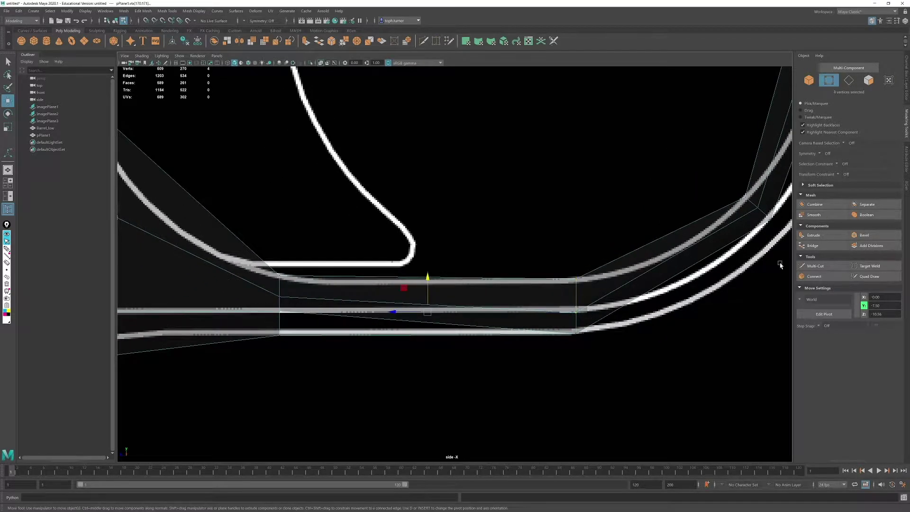
{"action": "left_click", "coordinate": [803, 277]}
{"action": "key", "text": "w"}
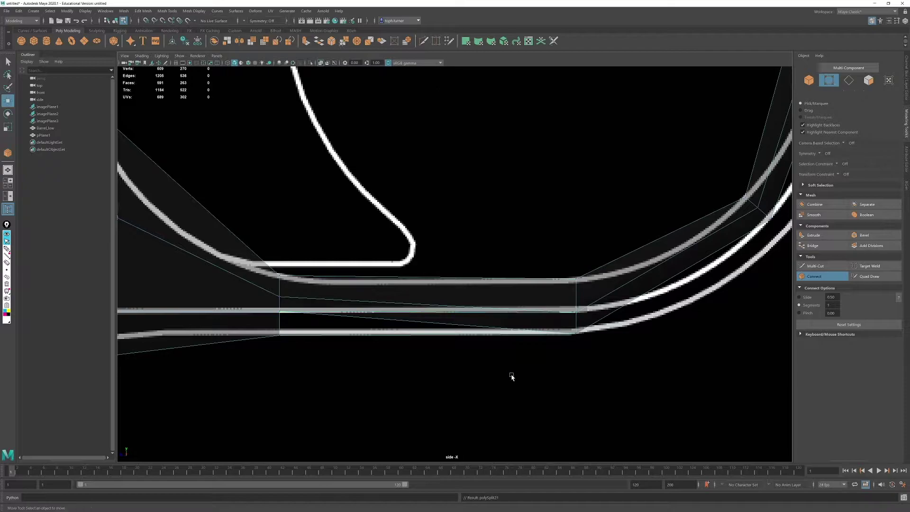
Step: Move the middle and outer vertices at the trigger guard's lower front corner onto the middle and outer blueprint curves
{"action": "middle_click_drag", "start_coordinate": [567, 352], "coordinate": [401, 353], "text": "alt"}
{"action": "mouse_move", "coordinate": [595, 203]}
{"action": "left_mouse_down"}
{"action": "mouse_move", "coordinate": [630, 239]}
{"action": "mouse_move", "coordinate": [591, 202]}
{"action": "mouse_move", "coordinate": [596, 208]}
{"action": "left_mouse_up"}
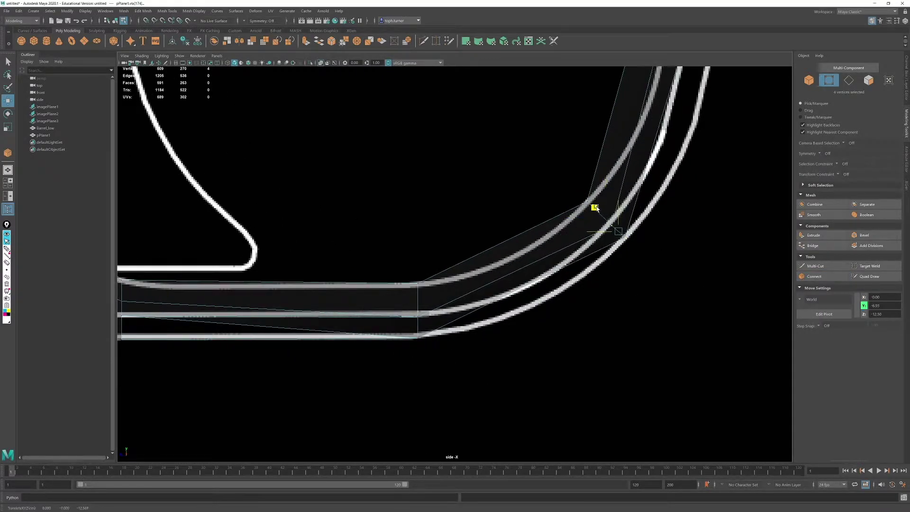
{"action": "left_click_drag", "start_coordinate": [654, 246], "coordinate": [603, 216]}
Step: Shift the middle and outer vertices on the guard's upper front arm lengthwise onto the middle and outer blueprint lines
{"action": "middle_click_drag", "start_coordinate": [647, 182], "coordinate": [513, 360], "text": "alt"}
{"action": "middle_click_drag", "start_coordinate": [548, 112], "coordinate": [528, 168], "text": "alt"}
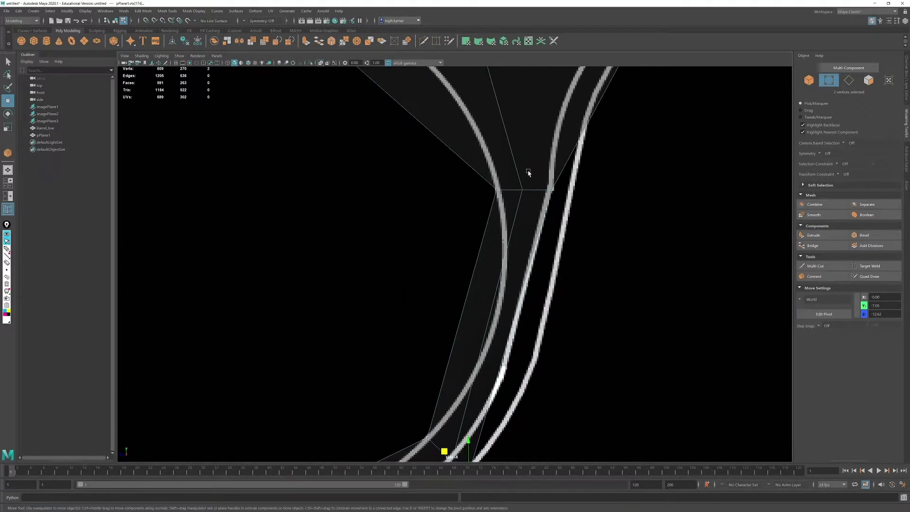
{"action": "left_click_drag", "start_coordinate": [510, 173], "coordinate": [625, 228]}
{"action": "left_click_drag", "start_coordinate": [504, 191], "coordinate": [530, 198]}
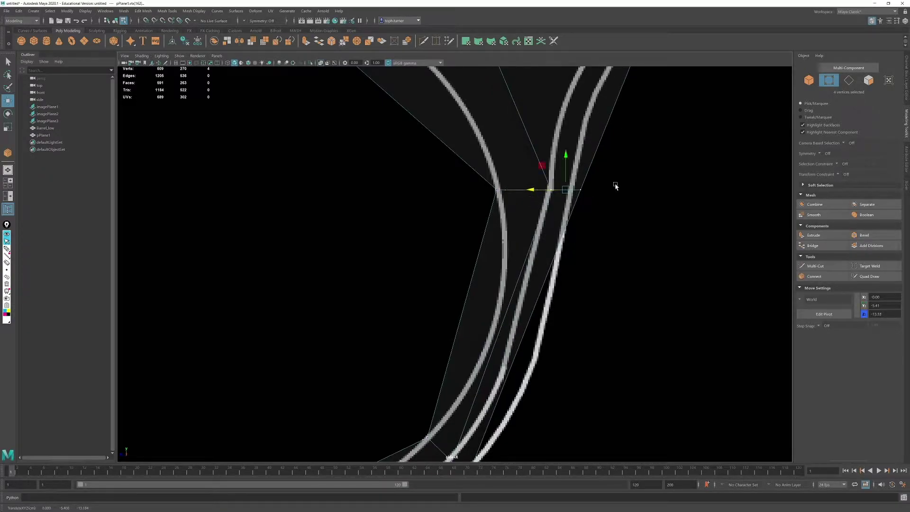
{"action": "left_click_drag", "start_coordinate": [616, 184], "coordinate": [553, 191]}
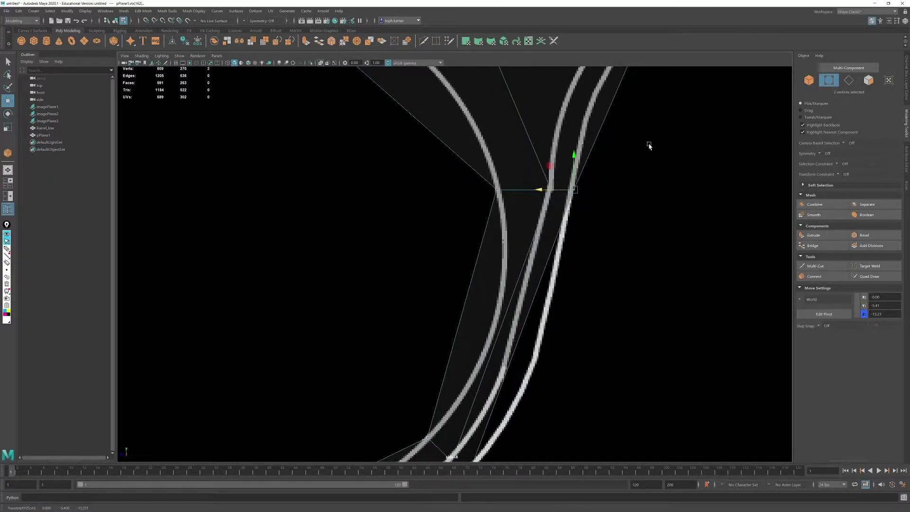
Step: Move the two vertices at the tip of the frame's diagonal line down onto the outer blueprint curve
{"action": "middle_click_drag", "start_coordinate": [645, 105], "coordinate": [464, 301], "text": "alt"}
{"action": "left_click_drag", "start_coordinate": [481, 171], "coordinate": [514, 210]}
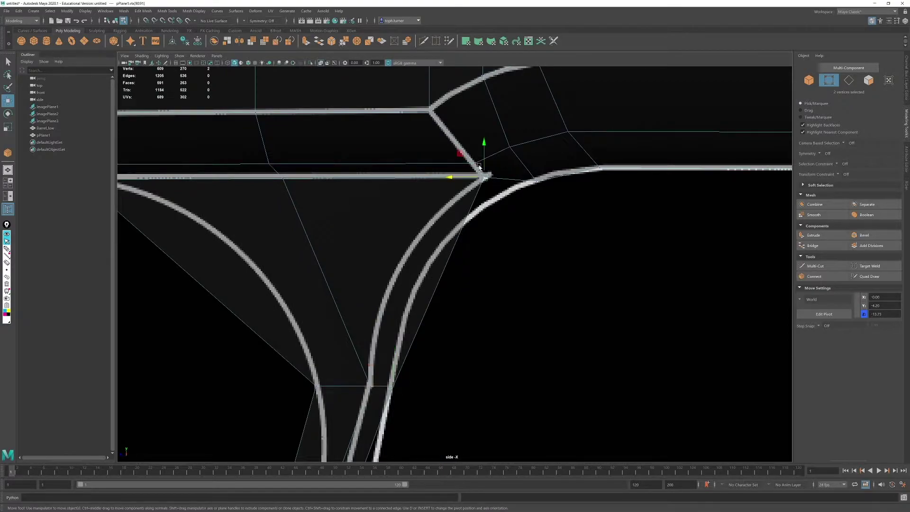
{"action": "left_click_drag", "start_coordinate": [461, 154], "coordinate": [478, 175]}
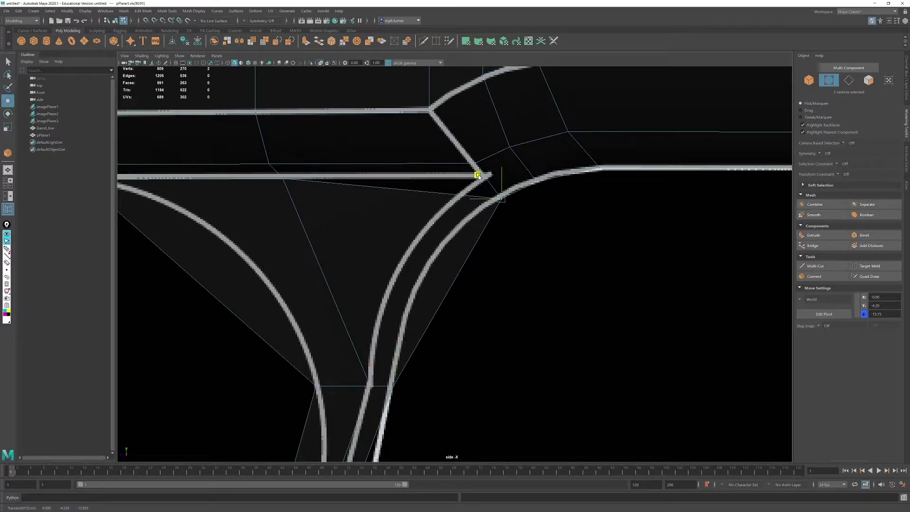
Step: Scale the row of middle vertices along the frame band above the trigger opening flat vertically
{"action": "middle_click_drag", "start_coordinate": [235, 190], "coordinate": [647, 210], "text": "alt"}
{"action": "scroll", "coordinate": [451, 218], "scroll_direction": "down", "scroll_amount": 3}
{"action": "scroll", "coordinate": [454, 224], "scroll_direction": "up", "scroll_amount": 2}
{"action": "middle_click_drag", "start_coordinate": [299, 214], "coordinate": [534, 98], "text": "alt"}
{"action": "scroll", "coordinate": [426, 193], "scroll_direction": "down", "scroll_amount": 2}
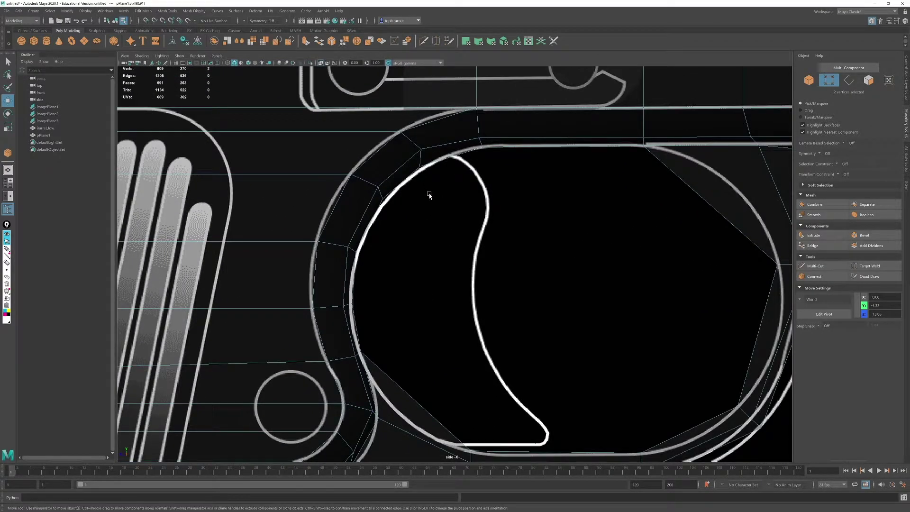
{"action": "scroll", "coordinate": [445, 203], "scroll_direction": "up", "scroll_amount": 3}
{"action": "middle_click_drag", "start_coordinate": [506, 179], "coordinate": [402, 298], "text": "alt"}
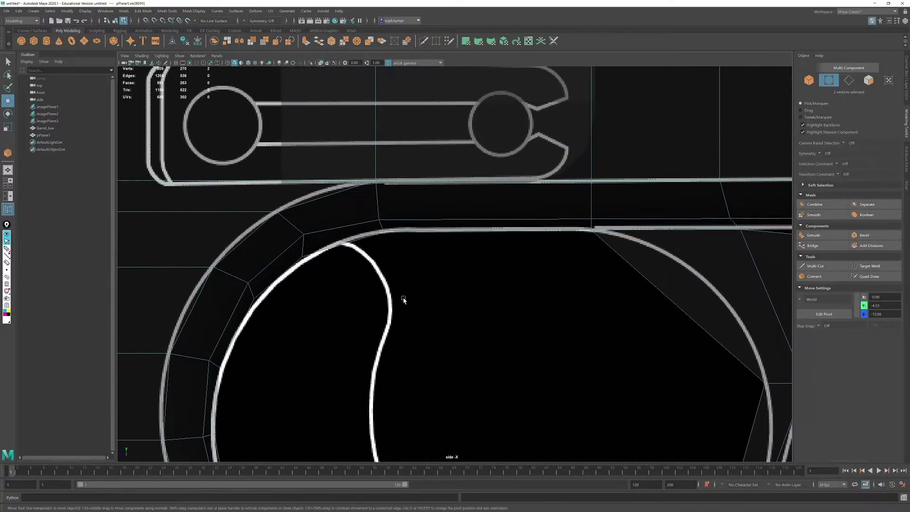
{"action": "scroll", "coordinate": [450, 288], "scroll_direction": "up", "scroll_amount": 1}
{"action": "middle_click_drag", "start_coordinate": [465, 279], "coordinate": [347, 286], "text": "alt"}
{"action": "middle_click_drag", "start_coordinate": [471, 271], "coordinate": [349, 276], "text": "alt"}
{"action": "left_click_drag", "start_coordinate": [677, 222], "coordinate": [663, 235]}
{"action": "left_click_drag", "start_coordinate": [525, 223], "coordinate": [331, 235], "text": "shift"}
{"action": "middle_click_drag", "start_coordinate": [347, 233], "coordinate": [554, 218], "text": "alt"}
{"action": "left_click_drag", "start_coordinate": [341, 212], "coordinate": [307, 225], "text": "shift"}
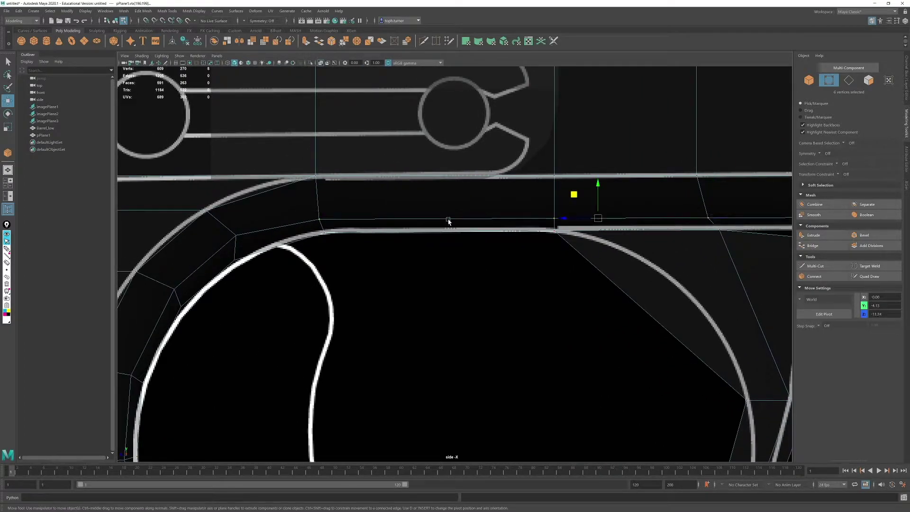
{"action": "key", "text": "r"}
{"action": "left_click_drag", "start_coordinate": [597, 251], "coordinate": [592, 80]}
{"action": "key", "text": "w"}
Step: Lower the bottom row of vertices on the frame band above the trigger opening to below the blueprint's inner rim line
{"action": "middle_click_drag", "start_coordinate": [773, 234], "coordinate": [571, 214], "text": "alt"}
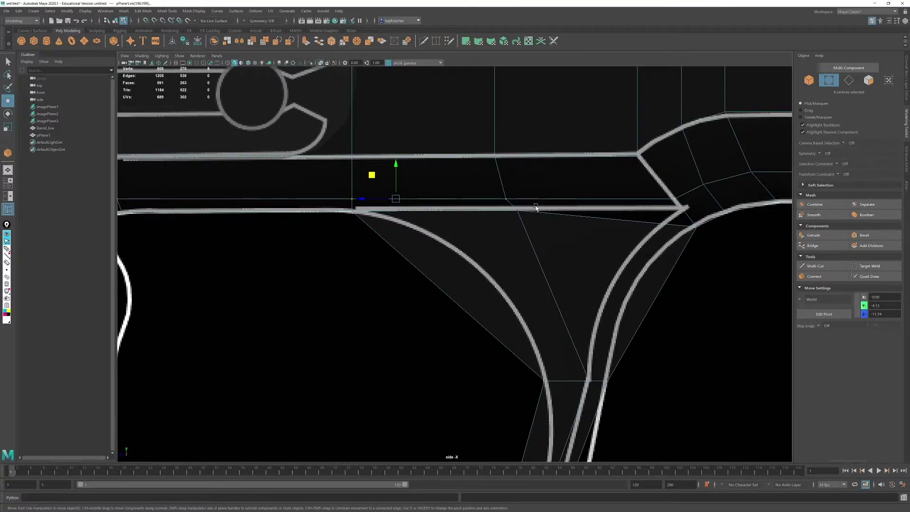
{"action": "left_click_drag", "start_coordinate": [536, 207], "coordinate": [281, 244]}
{"action": "middle_click_drag", "start_coordinate": [256, 241], "coordinate": [485, 241], "text": "alt"}
{"action": "left_click_drag", "start_coordinate": [340, 215], "coordinate": [340, 216], "text": "shift"}
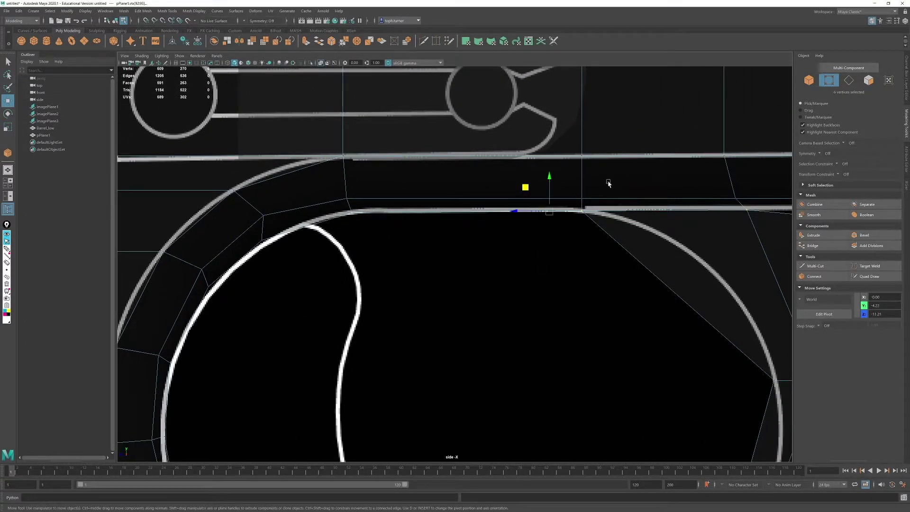
{"action": "left_click_drag", "start_coordinate": [550, 180], "coordinate": [550, 209]}
Step: Lower the middle row of vertices on the frame band onto the horizontal blueprint line above the trigger opening
{"action": "left_click_drag", "start_coordinate": [336, 182], "coordinate": [419, 214]}
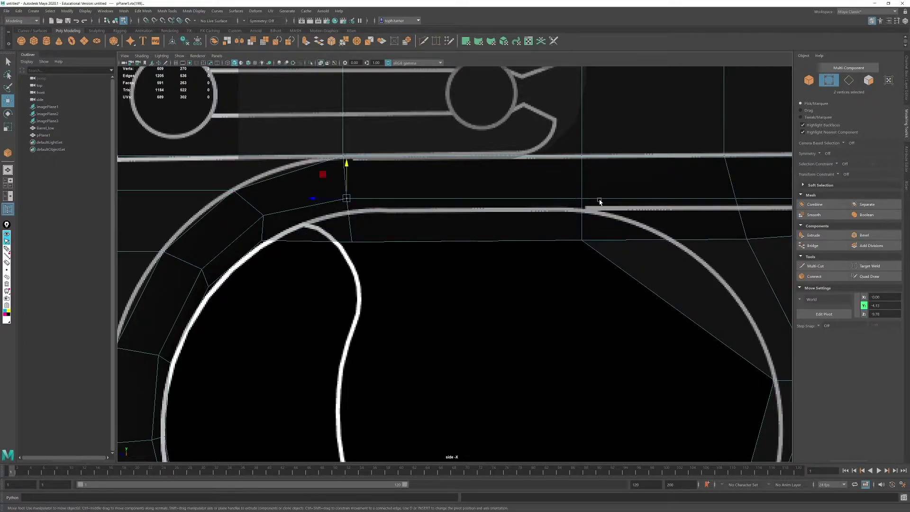
{"action": "middle_click_drag", "start_coordinate": [601, 200], "coordinate": [352, 223], "text": "alt"}
{"action": "left_click_drag", "start_coordinate": [294, 197], "coordinate": [664, 230]}
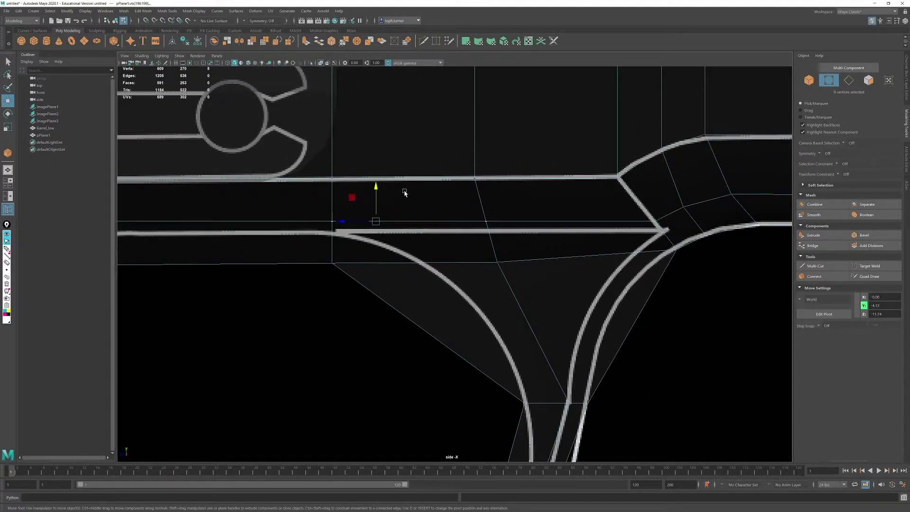
{"action": "mouse_move", "coordinate": [377, 190]}
{"action": "left_mouse_down"}
{"action": "mouse_move", "coordinate": [376, 202]}
{"action": "mouse_move", "coordinate": [364, 202]}
{"action": "left_mouse_up"}
Step: Shift the two front vertices of the middle row lengthwise onto the lower tip of the blueprint's diagonal line
{"action": "scroll", "coordinate": [676, 224], "scroll_direction": "up", "scroll_amount": 2}
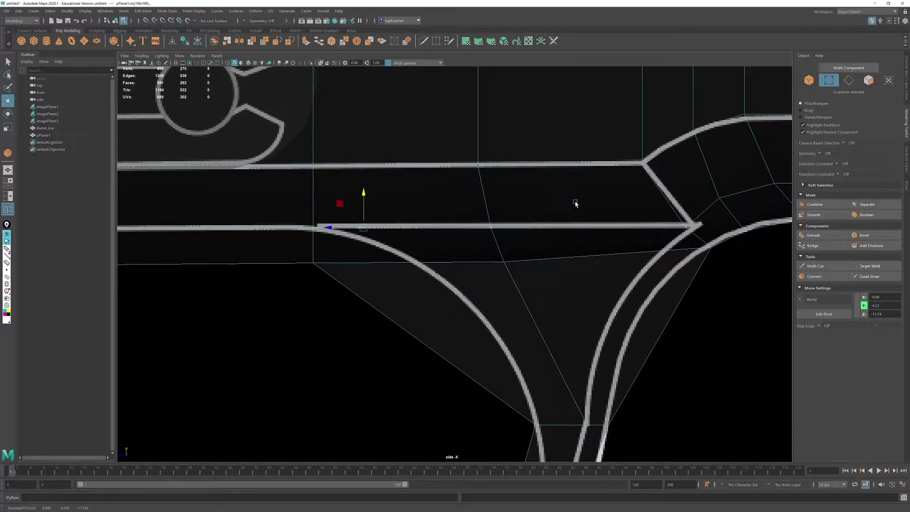
{"action": "middle_click_drag", "start_coordinate": [648, 203], "coordinate": [416, 210], "text": "alt"}
{"action": "left_click_drag", "start_coordinate": [446, 213], "coordinate": [474, 239]}
{"action": "left_click_drag", "start_coordinate": [419, 235], "coordinate": [430, 234]}
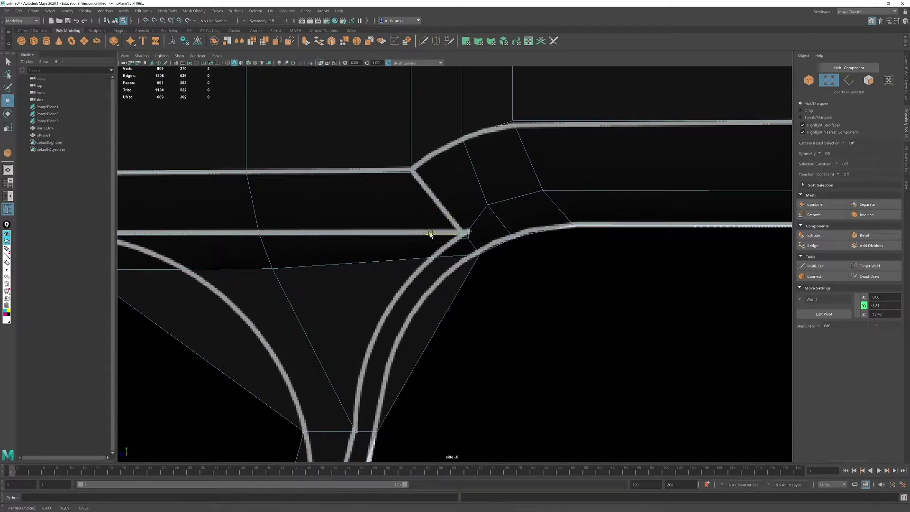
Step: Examine how the vertices around the trigger opening and the guard's lower rear corner line up with the blueprint
{"action": "right_click_drag", "start_coordinate": [421, 303], "coordinate": [327, 209], "text": "alt"}
{"action": "middle_click_drag", "start_coordinate": [327, 209], "coordinate": [392, 203], "text": "alt"}
{"action": "right_click_drag", "start_coordinate": [392, 203], "coordinate": [390, 286], "text": "alt"}
{"action": "middle_click_drag", "start_coordinate": [390, 286], "coordinate": [399, 314], "text": "alt"}
{"action": "scroll", "coordinate": [367, 305], "scroll_direction": "up", "scroll_amount": 2}
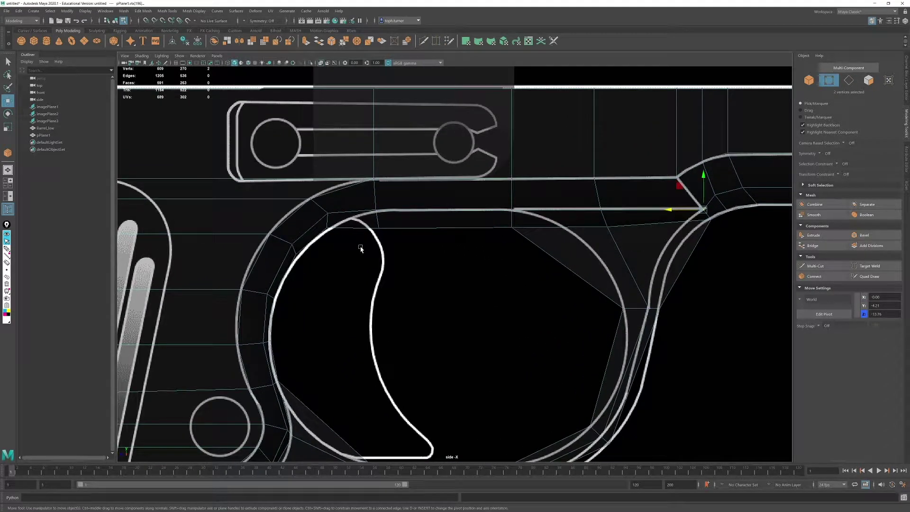
{"action": "left_click_drag", "start_coordinate": [364, 224], "coordinate": [405, 243]}
{"action": "middle_click_drag", "start_coordinate": [319, 224], "coordinate": [385, 181], "text": "alt"}
{"action": "scroll", "coordinate": [394, 252], "scroll_direction": "up", "scroll_amount": 1}
{"action": "middle_click_drag", "start_coordinate": [388, 275], "coordinate": [421, 169], "text": "alt"}
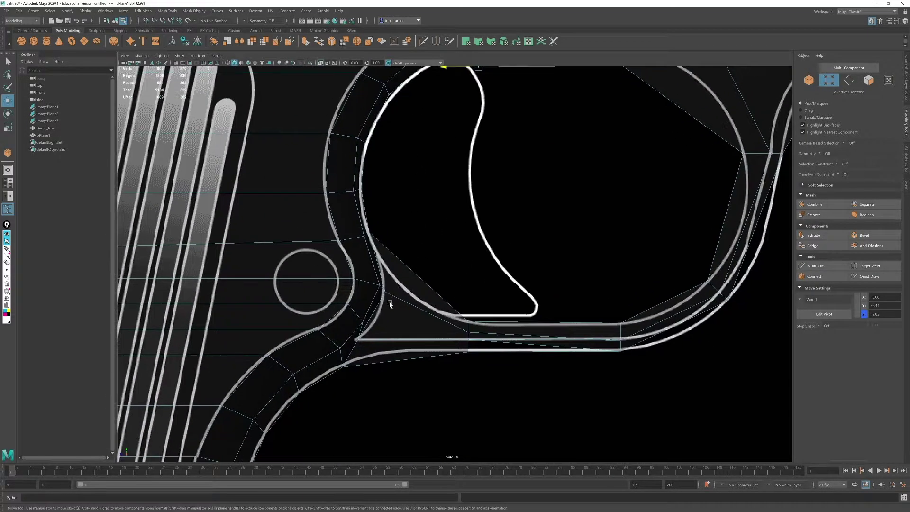
{"action": "scroll", "coordinate": [359, 327], "scroll_direction": "up", "scroll_amount": 2}
{"action": "middle_click_drag", "start_coordinate": [337, 381], "coordinate": [374, 307], "text": "alt"}
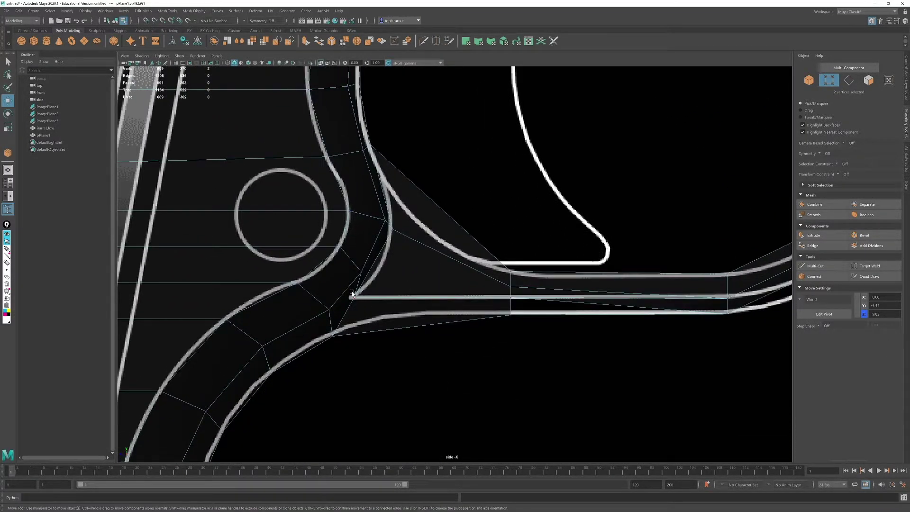
{"action": "left_click_drag", "start_coordinate": [351, 292], "coordinate": [370, 312]}
{"action": "middle_click_drag", "start_coordinate": [505, 223], "coordinate": [467, 234], "text": "alt"}
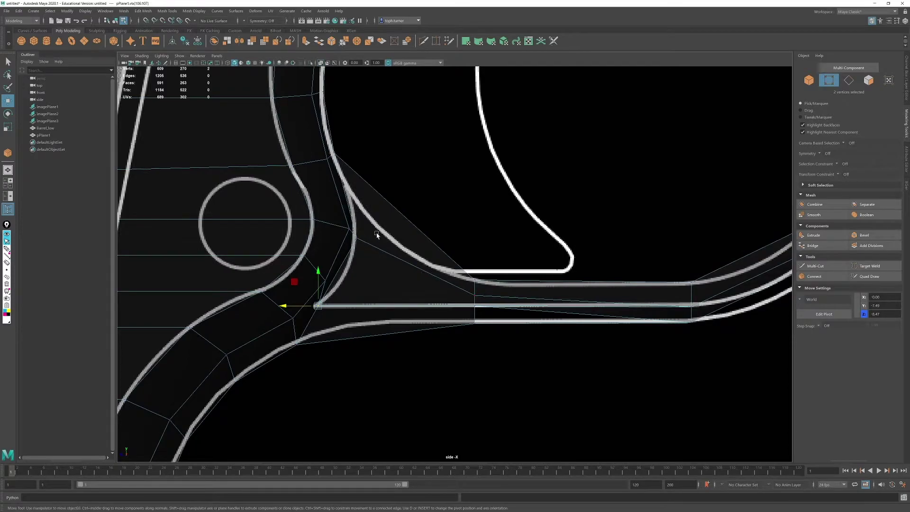
Step: Connect the vertices at the guard's rear curve to the inner vertices at the rear end of the lower bar
{"action": "left_click_drag", "start_coordinate": [368, 233], "coordinate": [355, 247]}
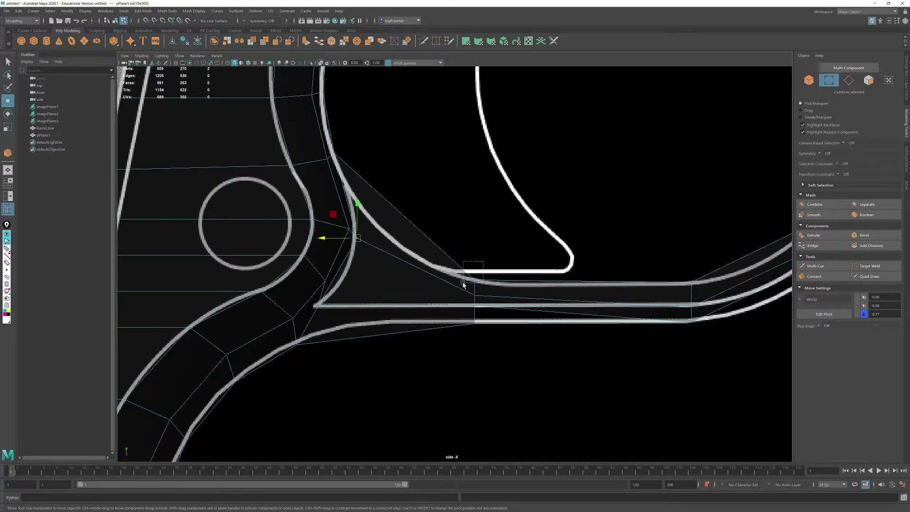
{"action": "left_click_drag", "start_coordinate": [463, 284], "coordinate": [463, 284], "text": "shift"}
{"action": "left_click", "coordinate": [814, 276]}
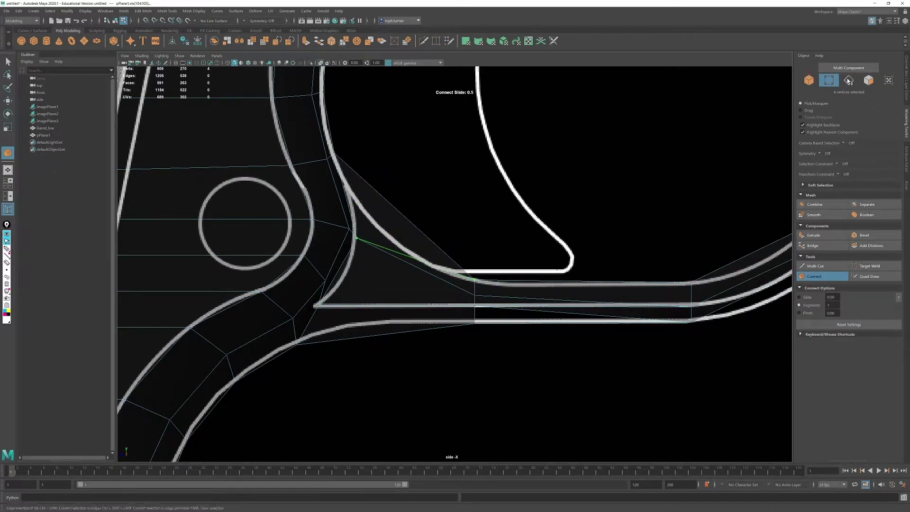
{"action": "left_click", "coordinate": [849, 81]}
{"action": "left_click", "coordinate": [829, 82]}
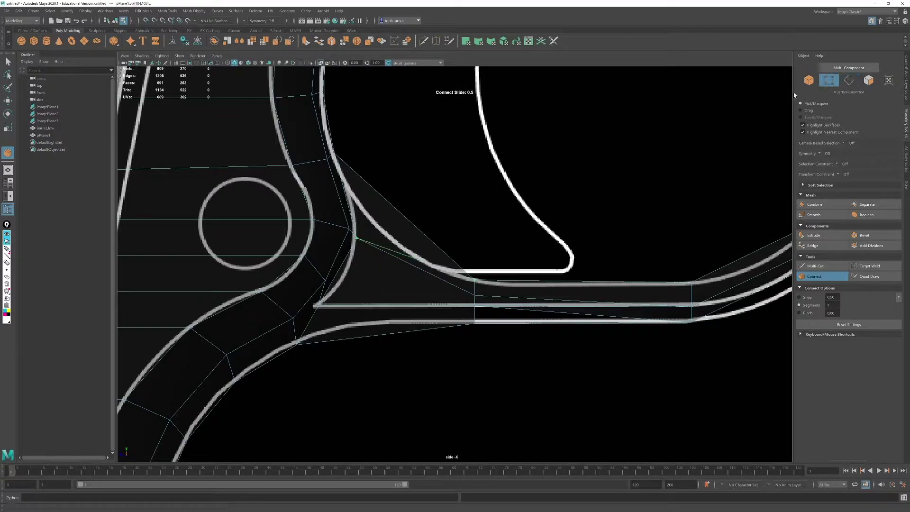
{"action": "key", "text": "w"}
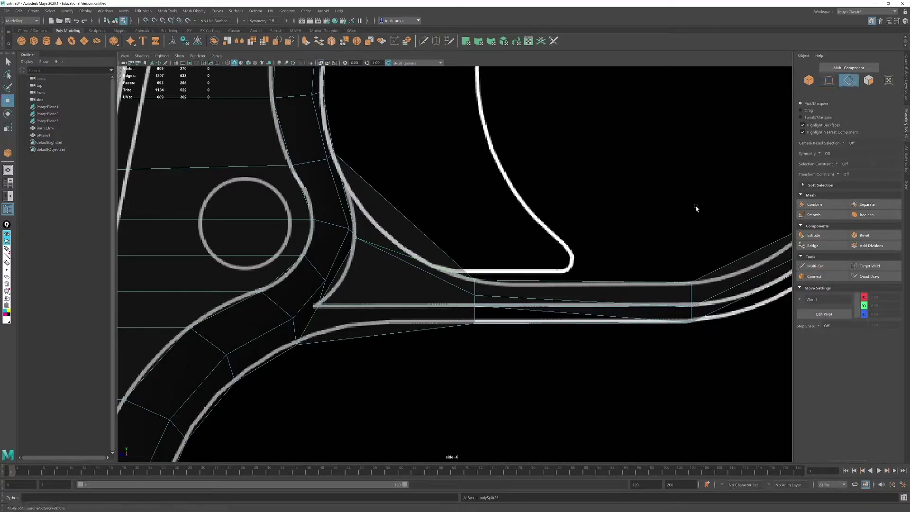
Step: Delete the old edge lines running from the rear curve along the trigger guard's lower bar on both sides
{"action": "double_click", "coordinate": [451, 284]}
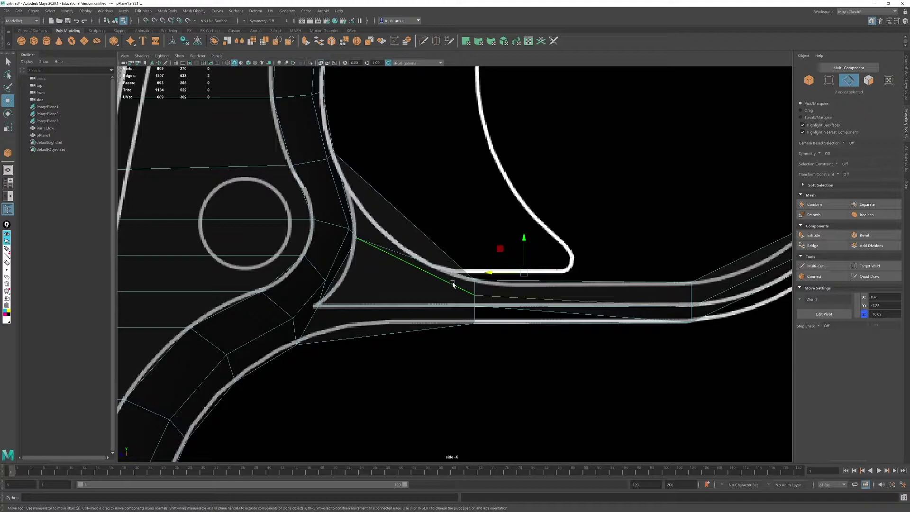
{"action": "key", "text": "Delete"}
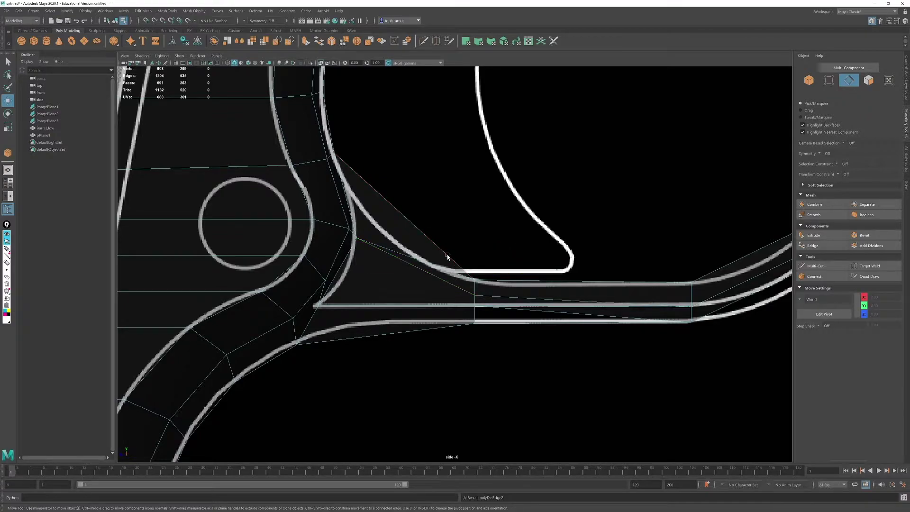
{"action": "double_click", "coordinate": [460, 286]}
{"action": "key", "text": "Delete"}
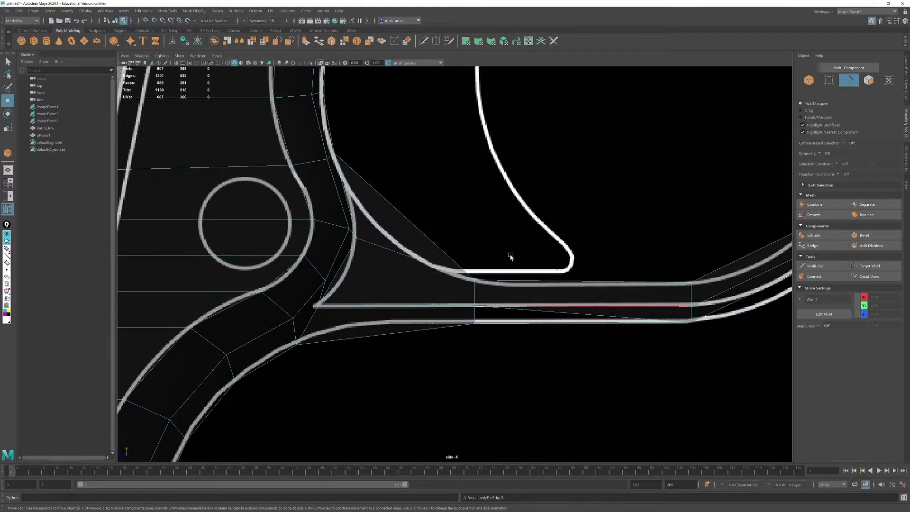
Step: Delete the two narrow triangular faces along the trigger guard's lower bar in the perspective view
{"action": "key", "text": "space"}
{"action": "left_click_drag", "start_coordinate": [614, 187], "coordinate": [605, 225], "text": "alt"}
{"action": "scroll", "coordinate": [605, 225], "scroll_direction": "up", "scroll_amount": 5}
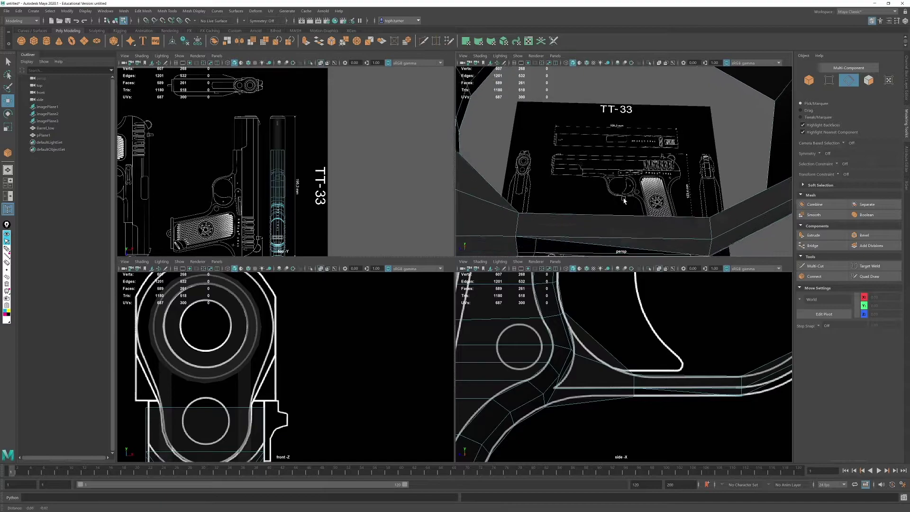
{"action": "left_click", "coordinate": [869, 81]}
{"action": "left_click", "coordinate": [661, 185]}
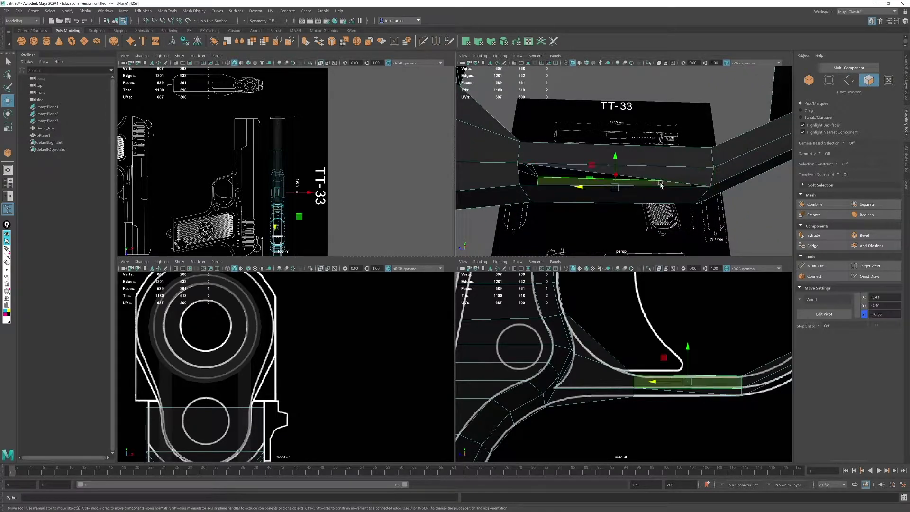
{"action": "left_click", "coordinate": [709, 177]}
{"action": "left_click_drag", "start_coordinate": [713, 177], "coordinate": [596, 182], "text": "alt"}
{"action": "left_click", "coordinate": [593, 183], "text": "shift"}
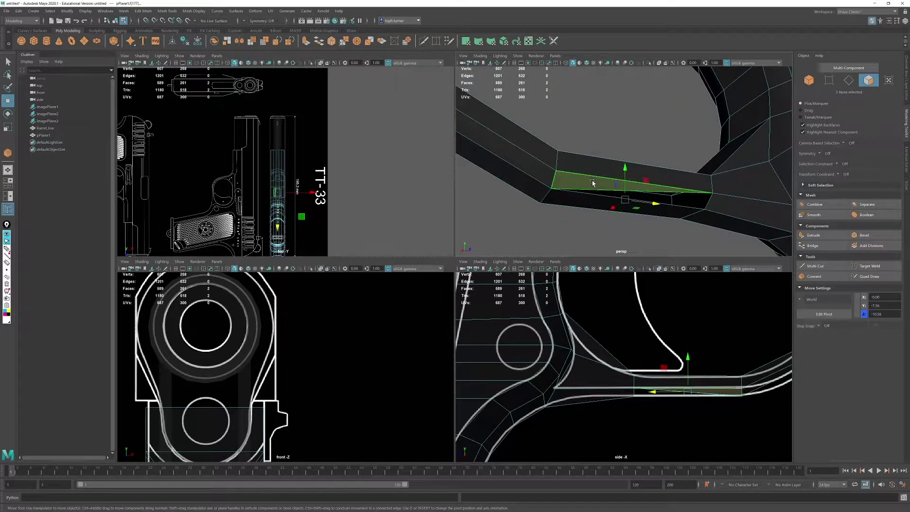
{"action": "key", "text": "Delete"}
{"action": "left_click", "coordinate": [849, 80]}
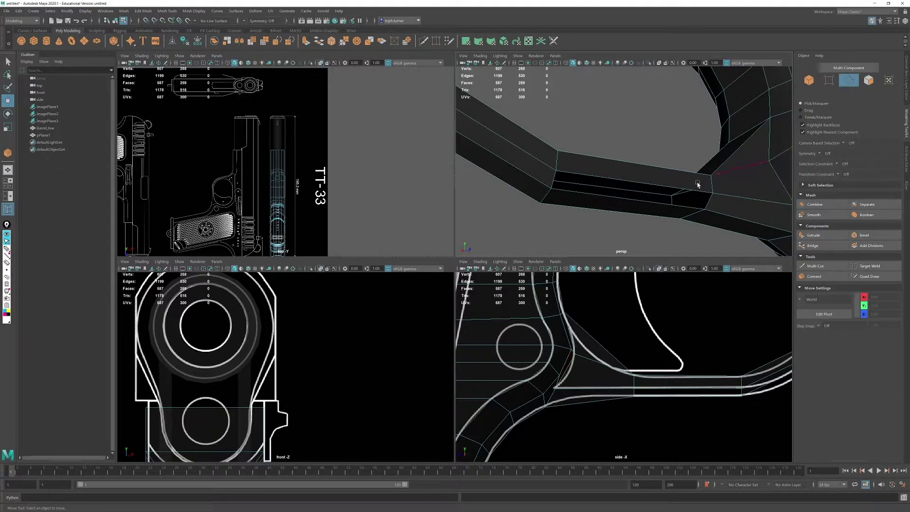
Step: Bridge the open edge pairs along the trigger guard's lower bar on both sides
{"action": "left_click", "coordinate": [637, 186]}
{"action": "left_click", "coordinate": [634, 198], "text": "shift"}
{"action": "left_click", "coordinate": [811, 245]}
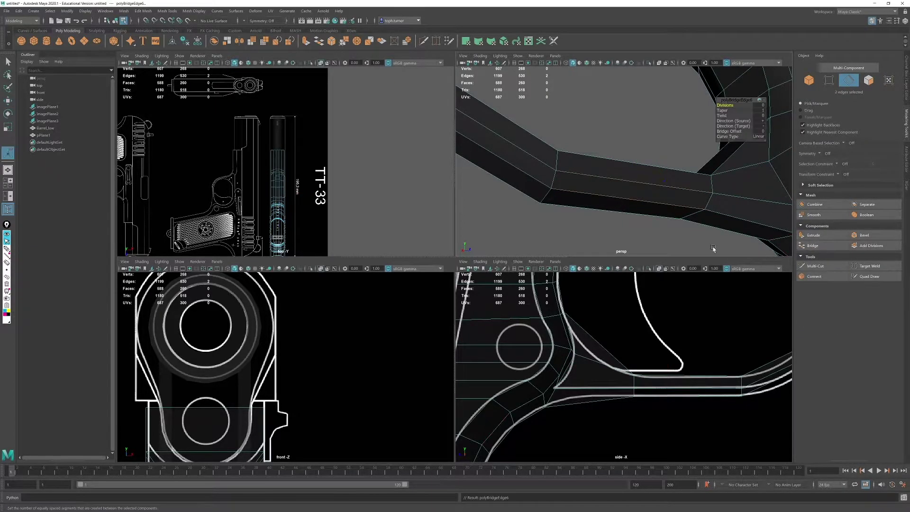
{"action": "left_click_drag", "start_coordinate": [713, 249], "coordinate": [800, 239], "text": "alt"}
{"action": "left_click", "coordinate": [617, 176]}
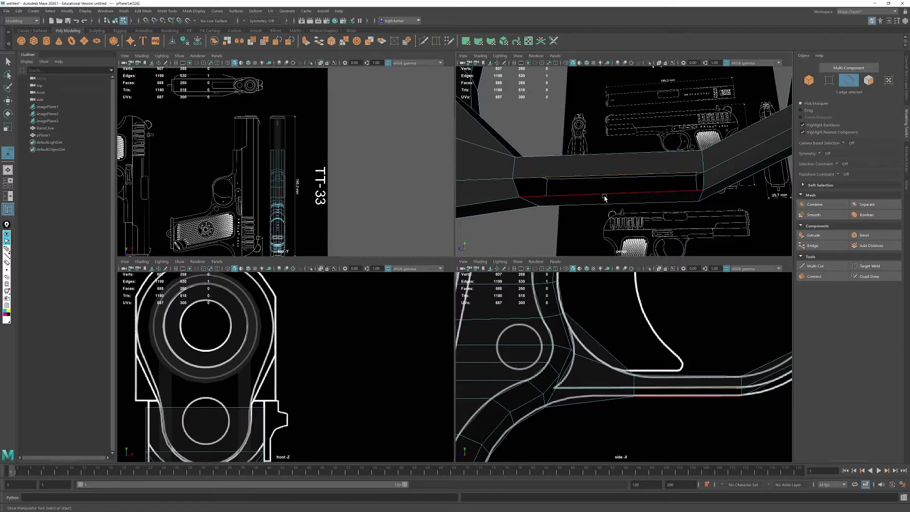
{"action": "left_click", "coordinate": [604, 200], "text": "shift"}
{"action": "left_click", "coordinate": [816, 245]}
Step: Inspect the bridged lower bar and the area above the trigger opening in the perspective view
{"action": "left_click_drag", "start_coordinate": [739, 223], "coordinate": [600, 204], "text": "alt"}
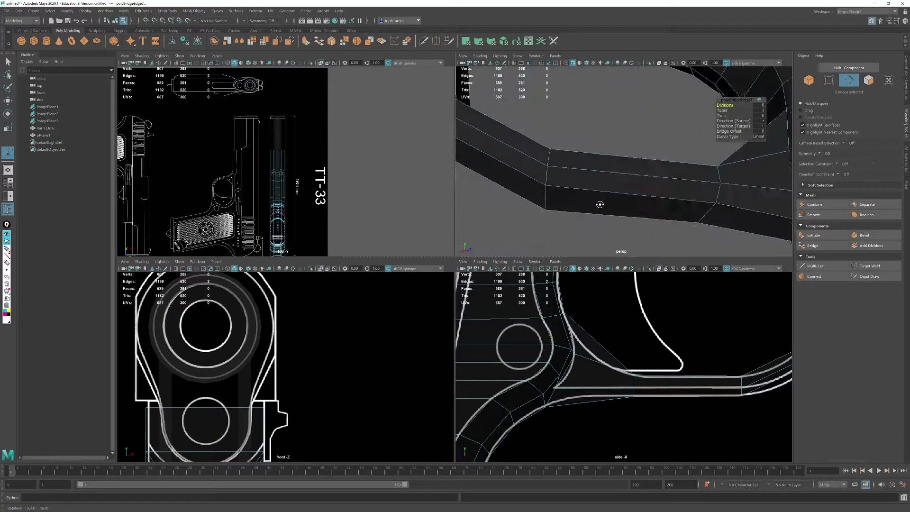
{"action": "left_click", "coordinate": [591, 104]}
{"action": "right_click_drag", "start_coordinate": [591, 104], "coordinate": [512, 121], "text": "alt"}
{"action": "left_click_drag", "start_coordinate": [605, 112], "coordinate": [706, 142], "text": "alt"}
{"action": "right_click_drag", "start_coordinate": [564, 190], "coordinate": [619, 199], "text": "alt"}
{"action": "left_click_drag", "start_coordinate": [619, 199], "coordinate": [638, 212], "text": "alt"}
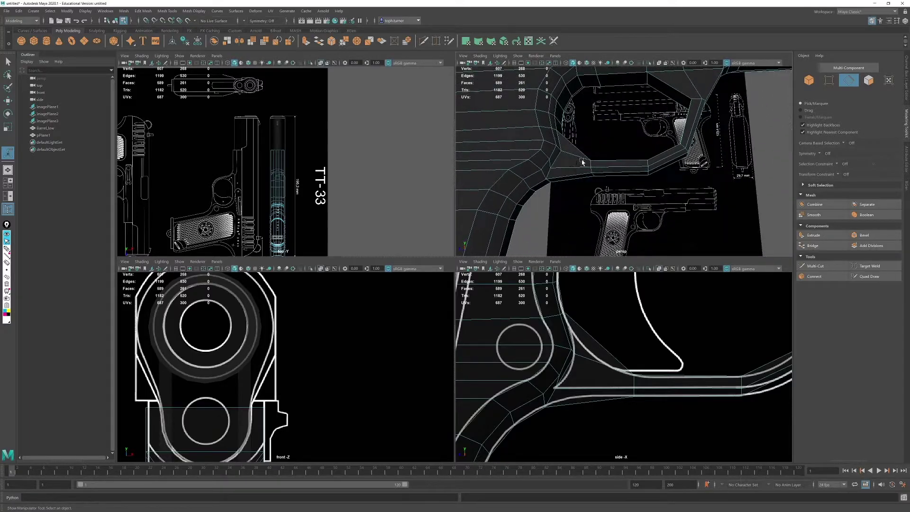
{"action": "mouse_move", "coordinate": [582, 162]}
{"action": "left_mouse_down", "text": "alt"}
{"action": "mouse_move", "coordinate": [570, 138]}
{"action": "mouse_move", "coordinate": [571, 166]}
{"action": "mouse_move", "coordinate": [589, 160]}
{"action": "mouse_move", "coordinate": [589, 147]}
{"action": "left_mouse_up", "text": "alt"}
{"action": "middle_click_drag", "start_coordinate": [589, 147], "coordinate": [592, 204], "text": "alt"}
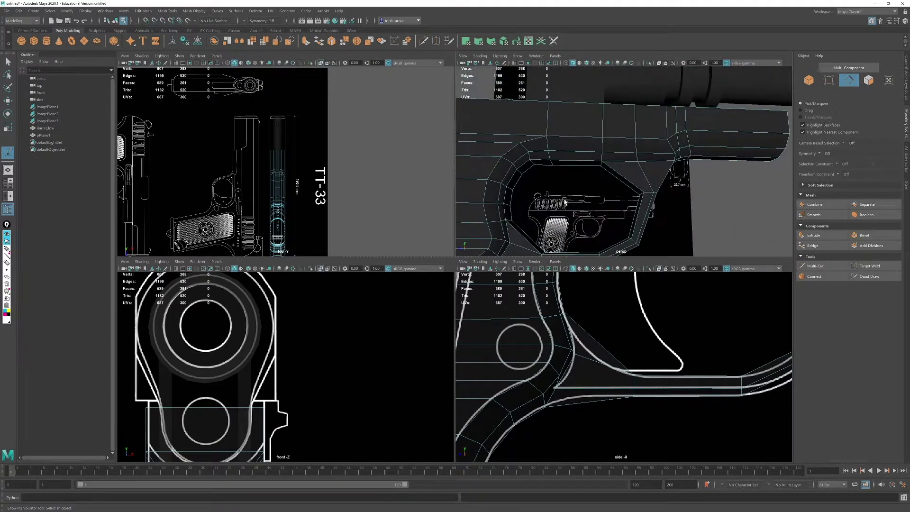
{"action": "left_click_drag", "start_coordinate": [592, 204], "coordinate": [610, 207], "text": "alt"}
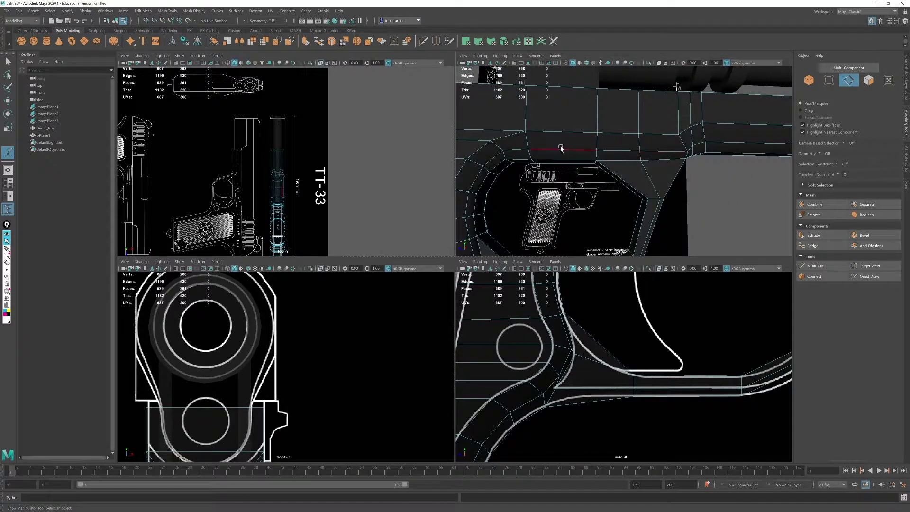
Step: Copy the Y position of the vertex pair on the blueprint line at the upper rear of the trigger opening in the side view
{"action": "middle_click_drag", "start_coordinate": [623, 303], "coordinate": [605, 415], "text": "alt"}
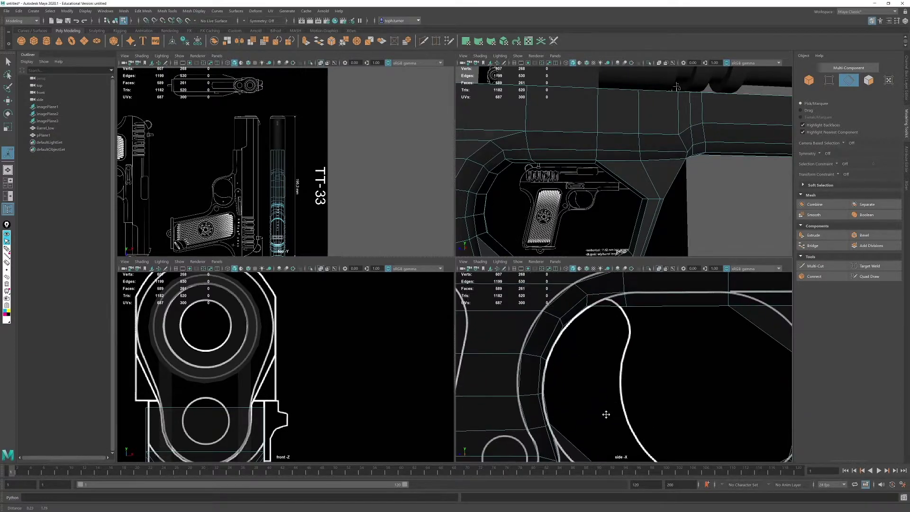
{"action": "right_click_drag", "start_coordinate": [605, 414], "coordinate": [621, 329], "text": "alt"}
{"action": "middle_click_drag", "start_coordinate": [622, 329], "coordinate": [570, 338], "text": "alt"}
{"action": "right_click_drag", "start_coordinate": [570, 339], "coordinate": [682, 394], "text": "alt"}
{"action": "middle_click_drag", "start_coordinate": [661, 327], "coordinate": [669, 354], "text": "alt"}
{"action": "right_click_drag", "start_coordinate": [669, 354], "coordinate": [656, 346], "text": "alt"}
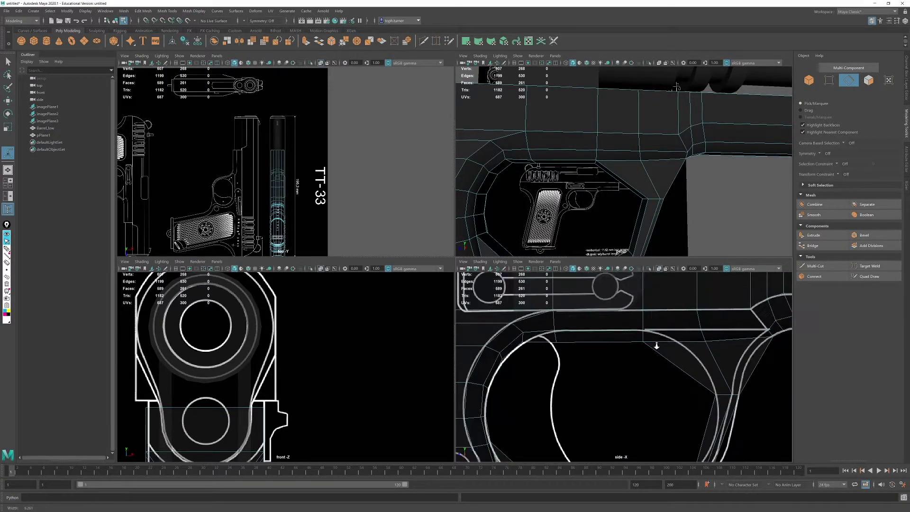
{"action": "right_click_drag", "start_coordinate": [560, 339], "coordinate": [589, 374], "text": "alt"}
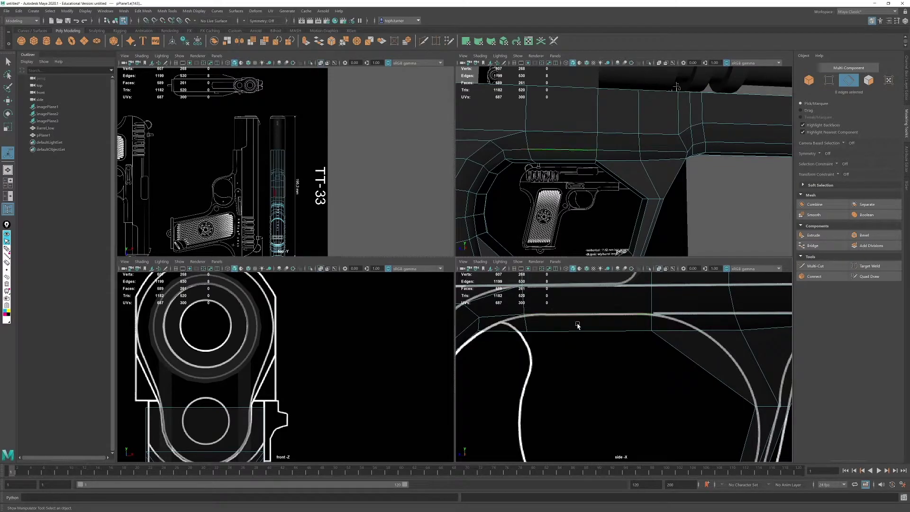
{"action": "left_click", "coordinate": [829, 81]}
{"action": "left_click_drag", "start_coordinate": [507, 307], "coordinate": [540, 325]}
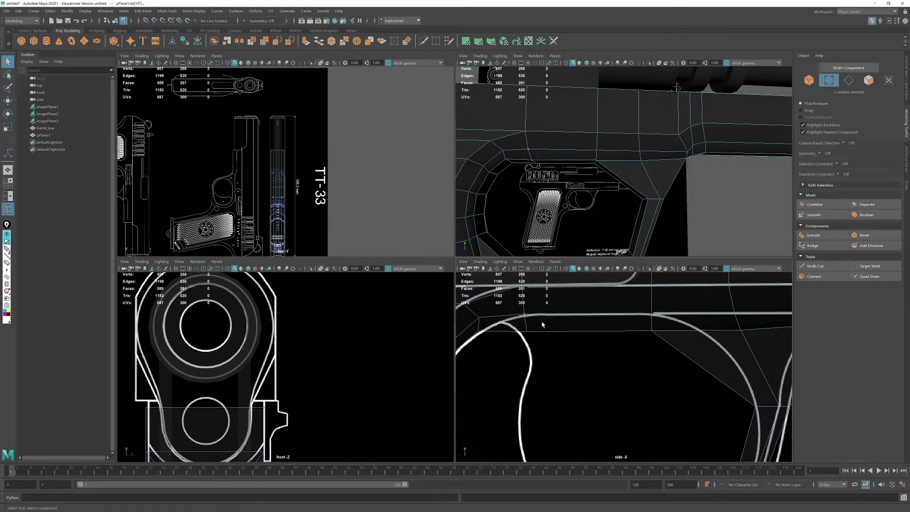
{"action": "key", "text": "w"}
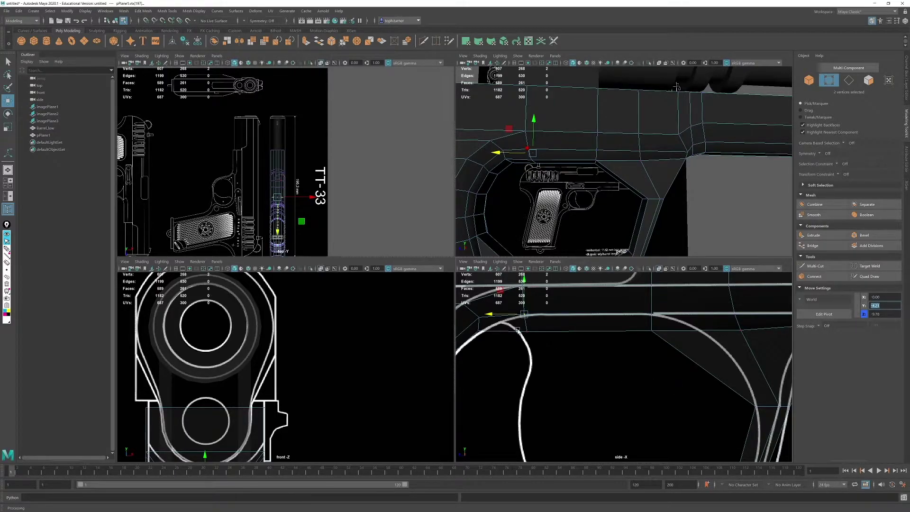
Step: Set the Y position of the six vertices along the trigger opening's upper edge to -4.21
{"action": "left_click_drag", "start_coordinate": [518, 326], "coordinate": [750, 341]}
{"action": "middle_click_drag", "start_coordinate": [746, 344], "coordinate": [622, 350], "text": "alt"}
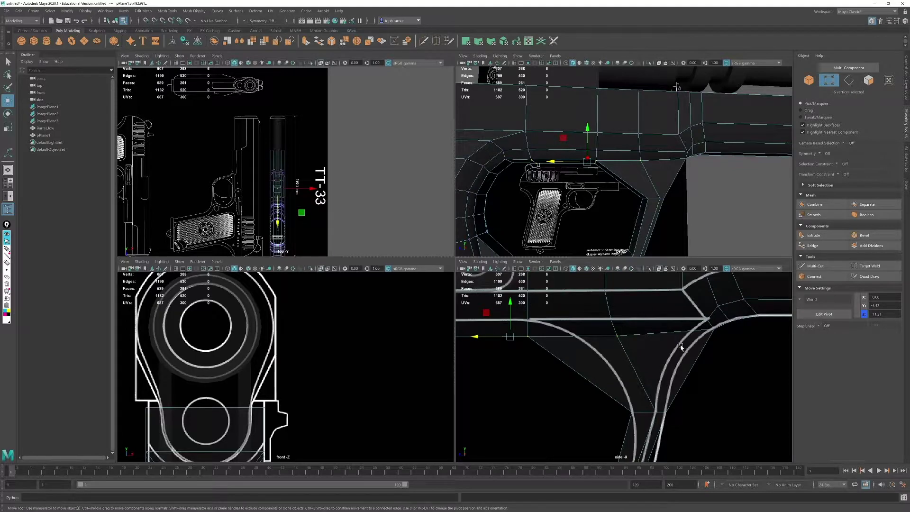
{"action": "key", "text": "r"}
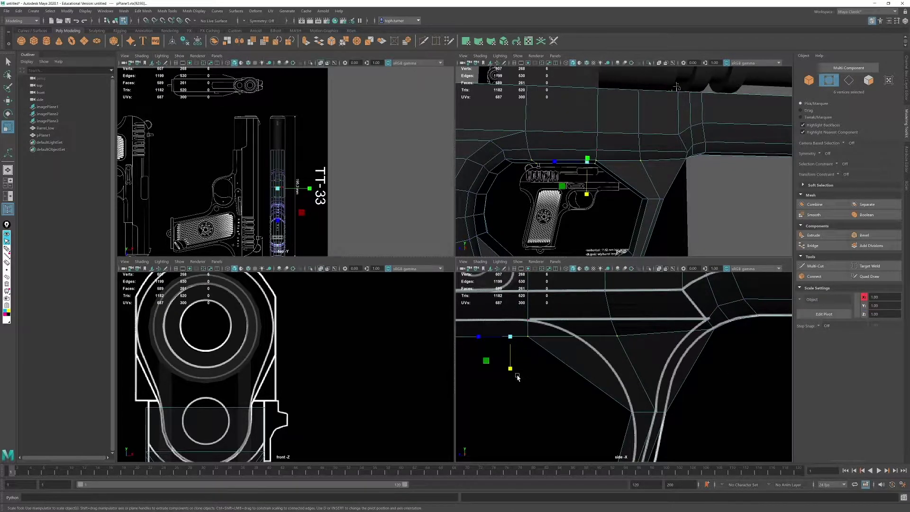
{"action": "left_click_drag", "start_coordinate": [511, 369], "coordinate": [501, 211]}
{"action": "key", "text": "w"}
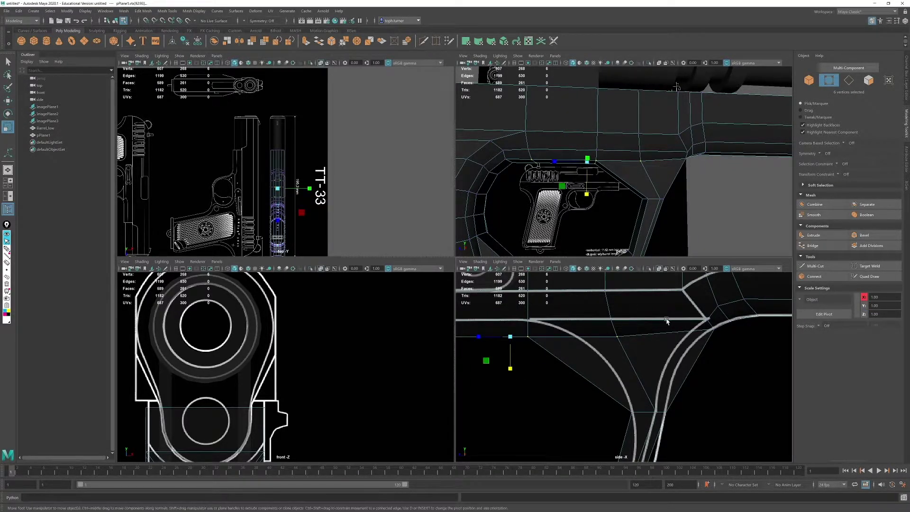
{"action": "key", "text": "w"}
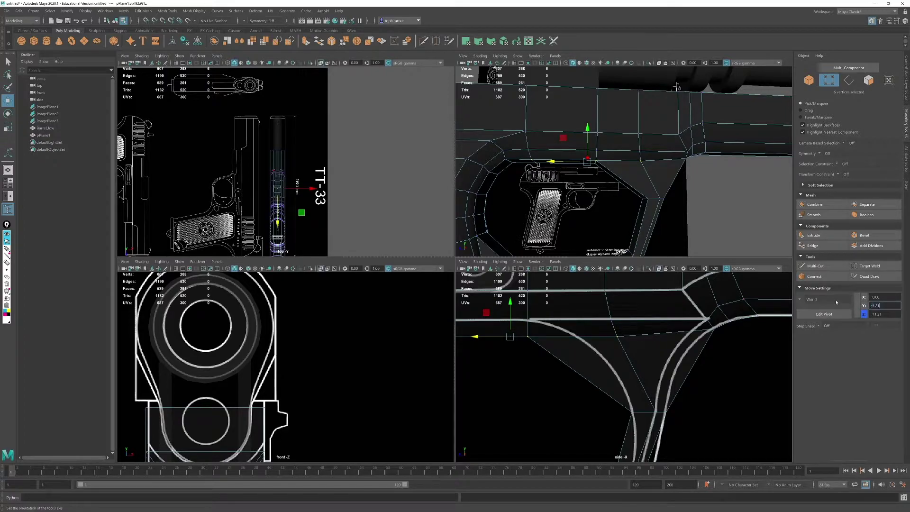
{"action": "key", "text": "Return"}
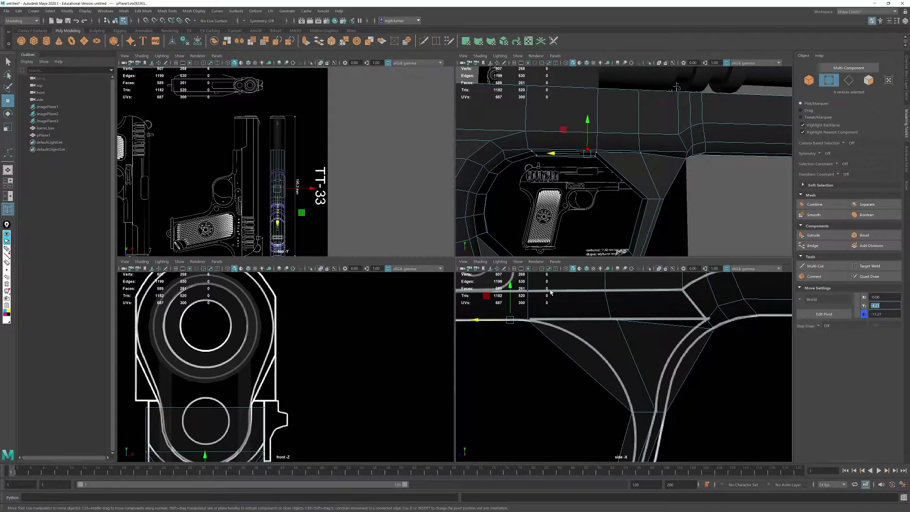
Step: Set the Y position of the vertex pair where the guard's front strut meets the frame to -4.21
{"action": "left_click_drag", "start_coordinate": [726, 155], "coordinate": [620, 185], "text": "alt"}
{"action": "right_click_drag", "start_coordinate": [619, 185], "coordinate": [638, 197], "text": "alt"}
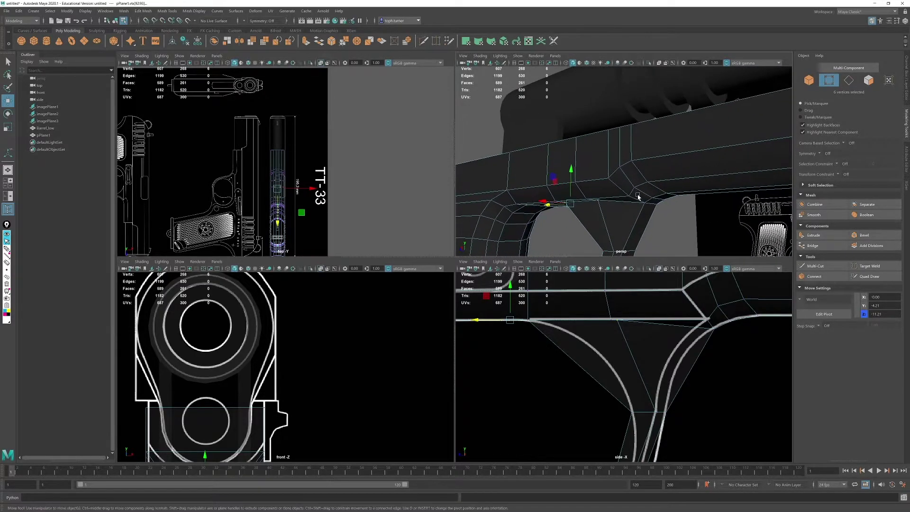
{"action": "left_click", "coordinate": [714, 331]}
{"action": "left_click_drag", "start_coordinate": [699, 346], "coordinate": [723, 325]}
{"action": "right_click_drag", "start_coordinate": [732, 342], "coordinate": [760, 364], "text": "alt"}
{"action": "key", "text": "space"}
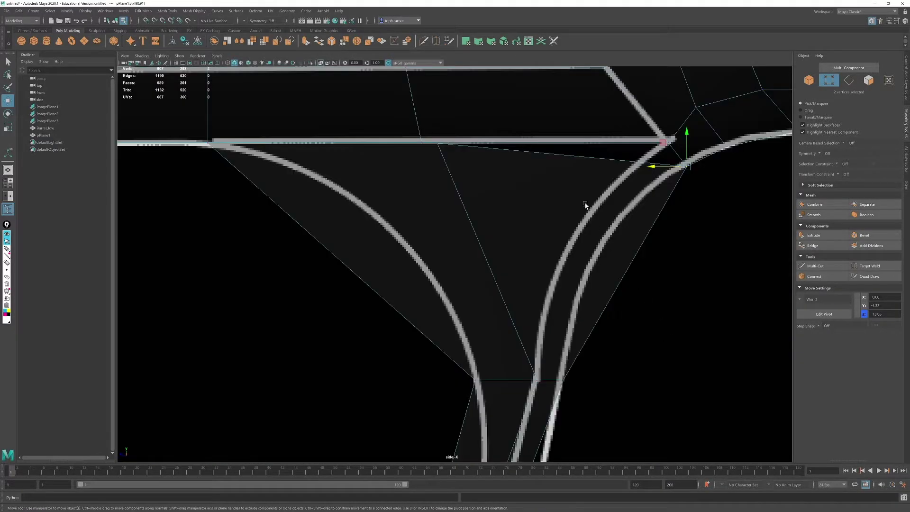
{"action": "scroll", "coordinate": [587, 209], "scroll_direction": "up", "scroll_amount": 3}
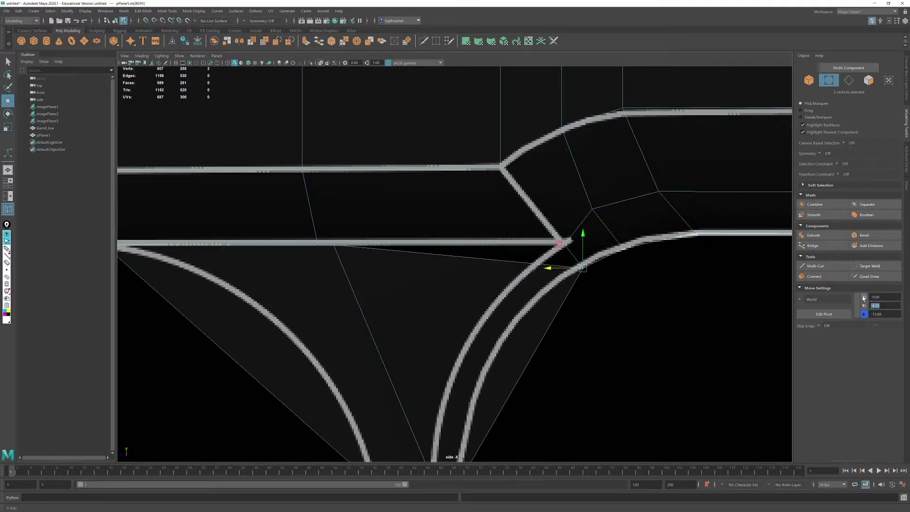
{"action": "key", "text": "Return"}
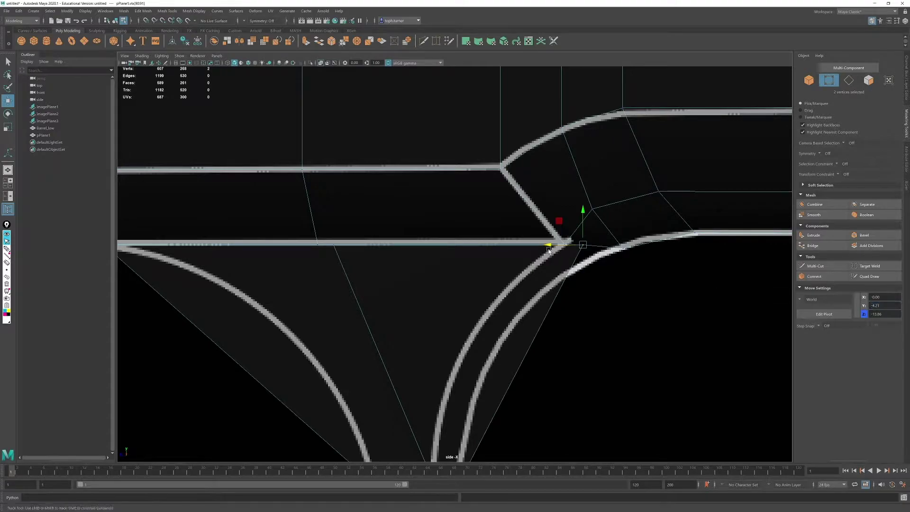
Step: Move the vertex pairs at the guard's front junction with the frame onto the blueprint's curve
{"action": "middle_click_drag", "start_coordinate": [545, 248], "coordinate": [443, 233], "text": "alt"}
{"action": "left_click_drag", "start_coordinate": [445, 229], "coordinate": [475, 234]}
{"action": "mouse_move", "coordinate": [532, 251]}
{"action": "left_mouse_down"}
{"action": "mouse_move", "coordinate": [516, 227]}
{"action": "mouse_move", "coordinate": [522, 205]}
{"action": "mouse_move", "coordinate": [533, 202]}
{"action": "left_mouse_up"}
{"action": "mouse_move", "coordinate": [479, 214]}
{"action": "left_mouse_down"}
{"action": "mouse_move", "coordinate": [518, 230]}
{"action": "mouse_move", "coordinate": [499, 237]}
{"action": "left_mouse_up"}
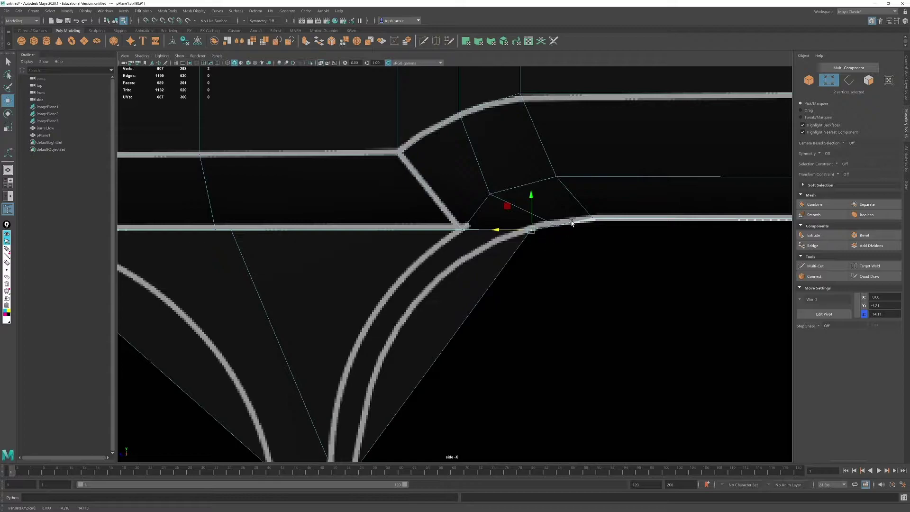
{"action": "left_click_drag", "start_coordinate": [571, 222], "coordinate": [545, 235]}
{"action": "left_click_drag", "start_coordinate": [558, 196], "coordinate": [558, 196]}
Step: Scale the four middle vertices above the guard's front strut flat along the frame's length so they line up
{"action": "right_click_drag", "start_coordinate": [564, 182], "coordinate": [564, 278], "text": "alt"}
{"action": "middle_click_drag", "start_coordinate": [457, 244], "coordinate": [491, 201], "text": "alt"}
{"action": "right_click_drag", "start_coordinate": [491, 201], "coordinate": [454, 243], "text": "alt"}
{"action": "middle_click_drag", "start_coordinate": [455, 243], "coordinate": [510, 248], "text": "alt"}
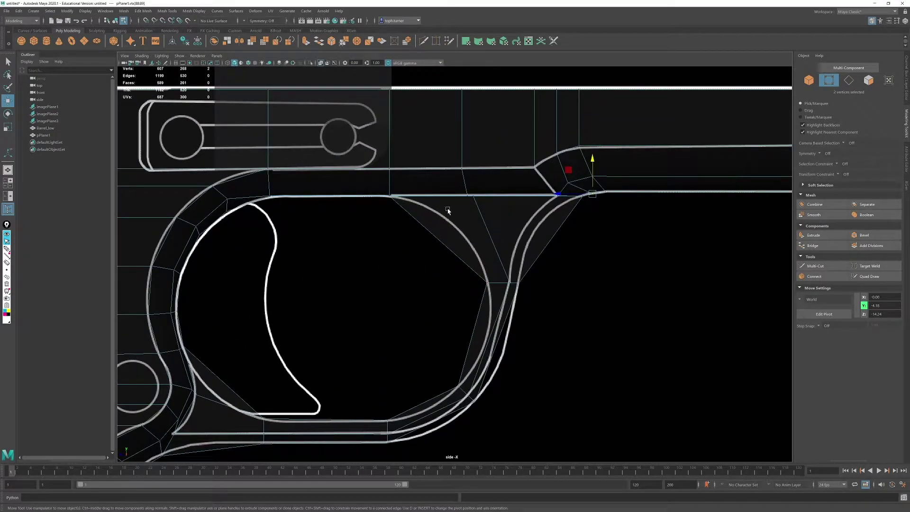
{"action": "left_click_drag", "start_coordinate": [452, 183], "coordinate": [490, 203]}
{"action": "key", "text": "r"}
{"action": "left_click_drag", "start_coordinate": [437, 195], "coordinate": [440, 195]}
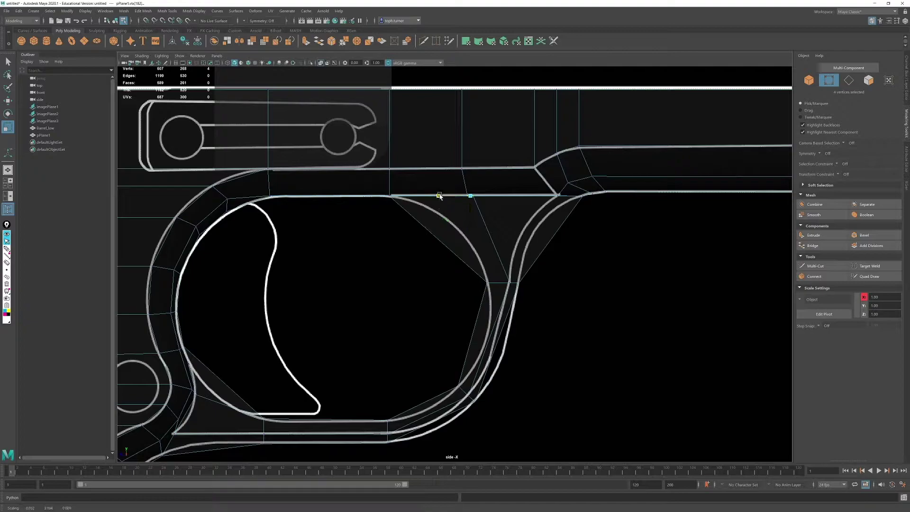
{"action": "key", "text": "w"}
{"action": "right_click_drag", "start_coordinate": [366, 260], "coordinate": [384, 268], "text": "alt"}
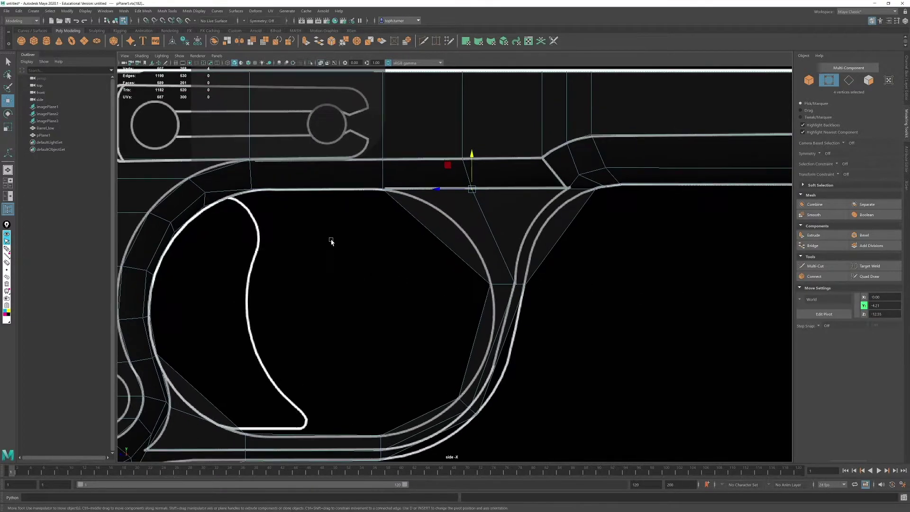
Step: Move the inner vertex pair on the guard's rear curve down toward the pointed rear end of the lower bar
{"action": "middle_click_drag", "start_coordinate": [331, 239], "coordinate": [457, 190], "text": "alt"}
{"action": "middle_click_drag", "start_coordinate": [381, 150], "coordinate": [412, 238], "text": "alt"}
{"action": "right_click_drag", "start_coordinate": [412, 237], "coordinate": [448, 298], "text": "alt"}
{"action": "middle_click_drag", "start_coordinate": [417, 275], "coordinate": [419, 182], "text": "alt"}
{"action": "middle_click_drag", "start_coordinate": [369, 290], "coordinate": [402, 163], "text": "alt"}
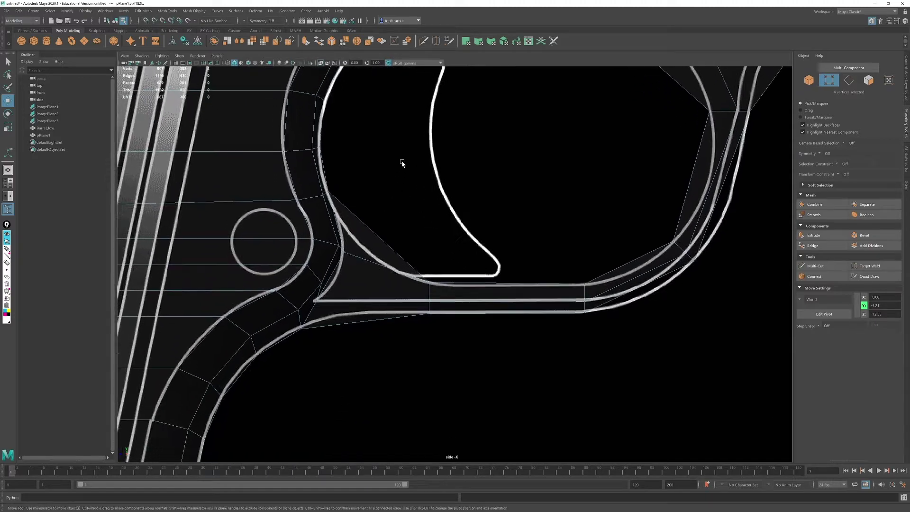
{"action": "right_click_drag", "start_coordinate": [341, 281], "coordinate": [412, 365], "text": "alt"}
{"action": "middle_click_drag", "start_coordinate": [302, 300], "coordinate": [358, 264], "text": "alt"}
{"action": "left_click", "coordinate": [329, 279]}
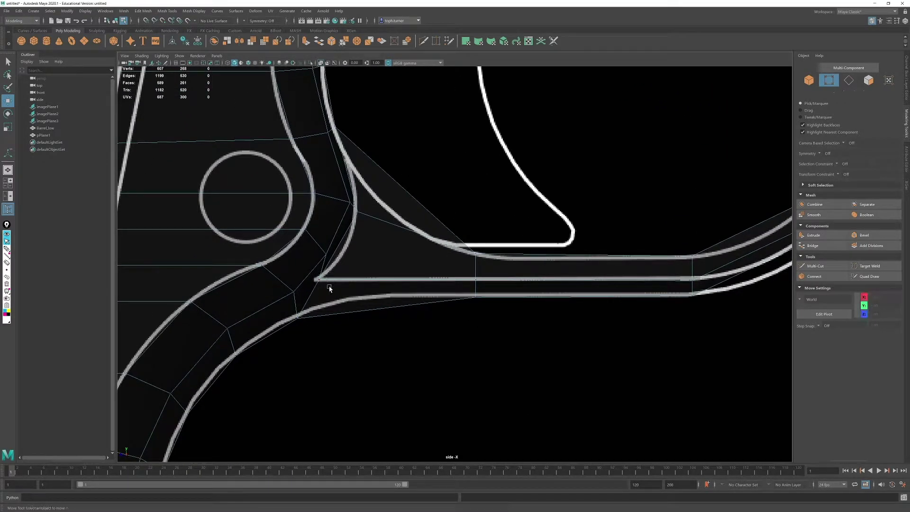
{"action": "left_click_drag", "start_coordinate": [317, 275], "coordinate": [327, 284]}
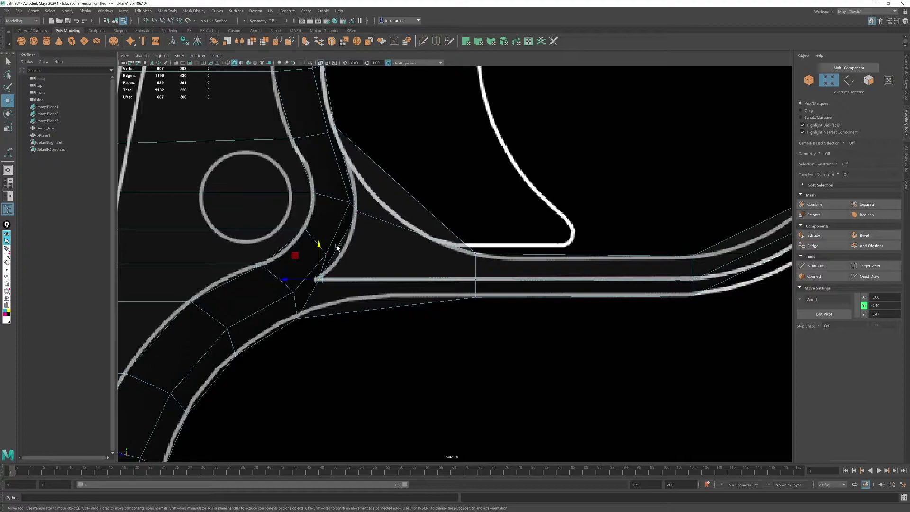
{"action": "left_click_drag", "start_coordinate": [338, 248], "coordinate": [317, 264]}
{"action": "left_click_drag", "start_coordinate": [303, 232], "coordinate": [289, 250]}
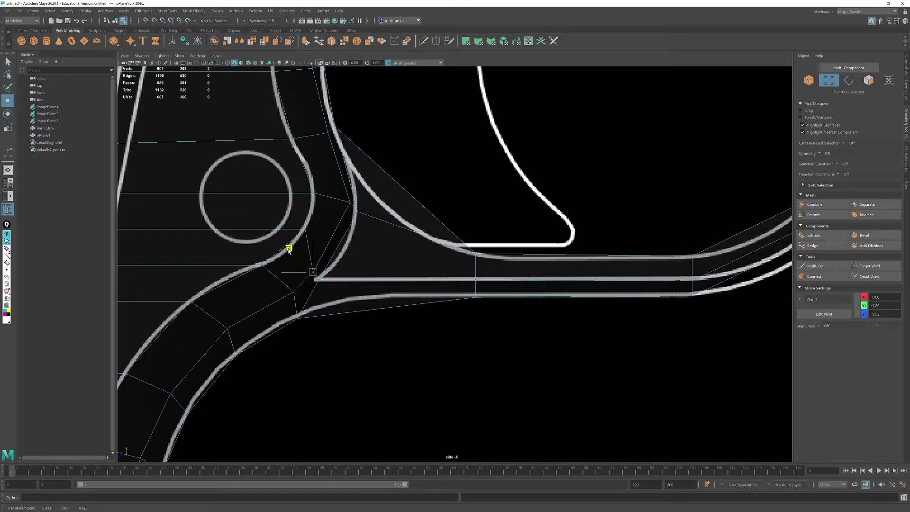
Step: Shift the next two inner vertex pairs along the grip's front curve down and rearward to even out their spacing
{"action": "left_click", "coordinate": [298, 297]}
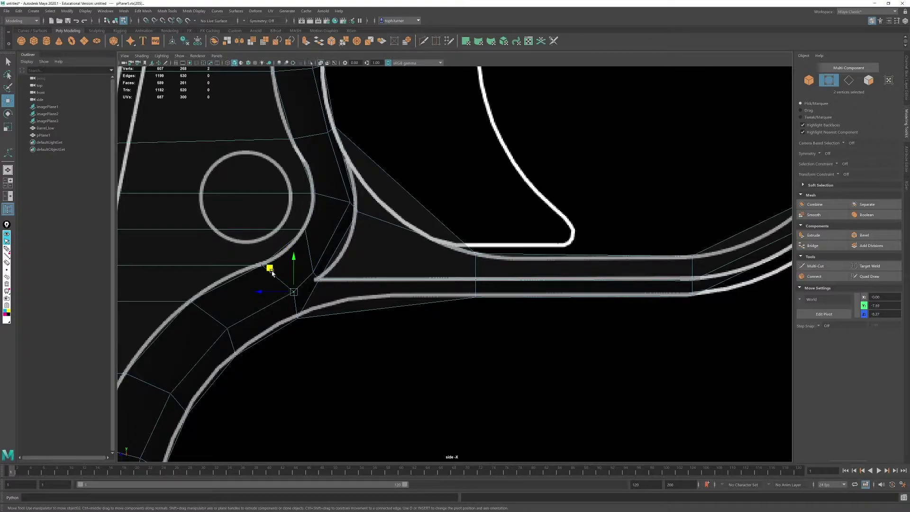
{"action": "left_click_drag", "start_coordinate": [271, 272], "coordinate": [261, 278]}
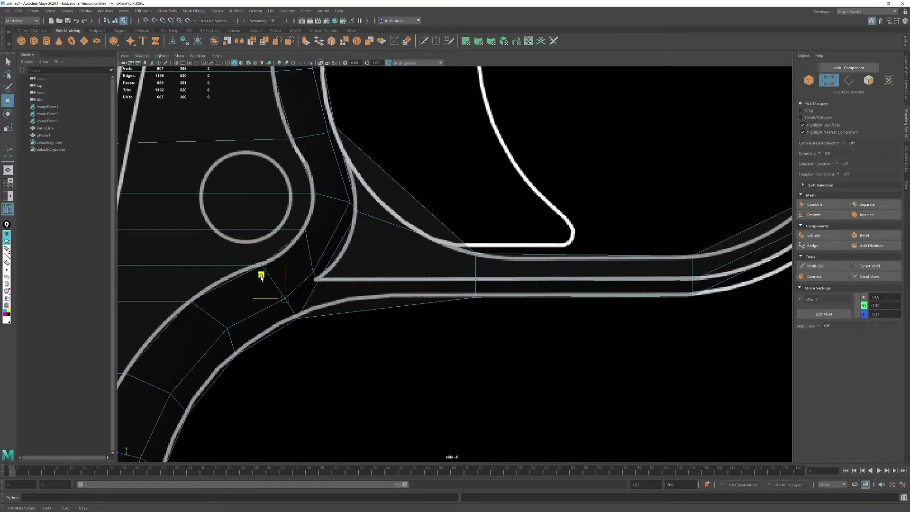
{"action": "left_click_drag", "start_coordinate": [236, 312], "coordinate": [219, 340]}
{"action": "left_click_drag", "start_coordinate": [208, 307], "coordinate": [202, 313]}
Step: Slide the two outer vertex pairs below the round pin down along the blueprint's curve
{"action": "middle_click_drag", "start_coordinate": [276, 220], "coordinate": [390, 212], "text": "alt"}
{"action": "right_click_drag", "start_coordinate": [389, 211], "coordinate": [404, 266], "text": "alt"}
{"action": "left_click_drag", "start_coordinate": [388, 206], "coordinate": [369, 232]}
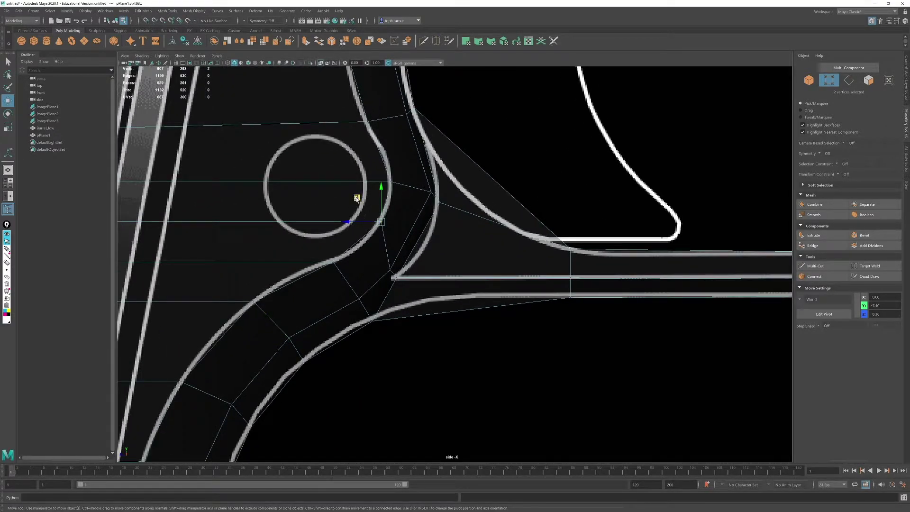
{"action": "left_click_drag", "start_coordinate": [357, 198], "coordinate": [336, 223]}
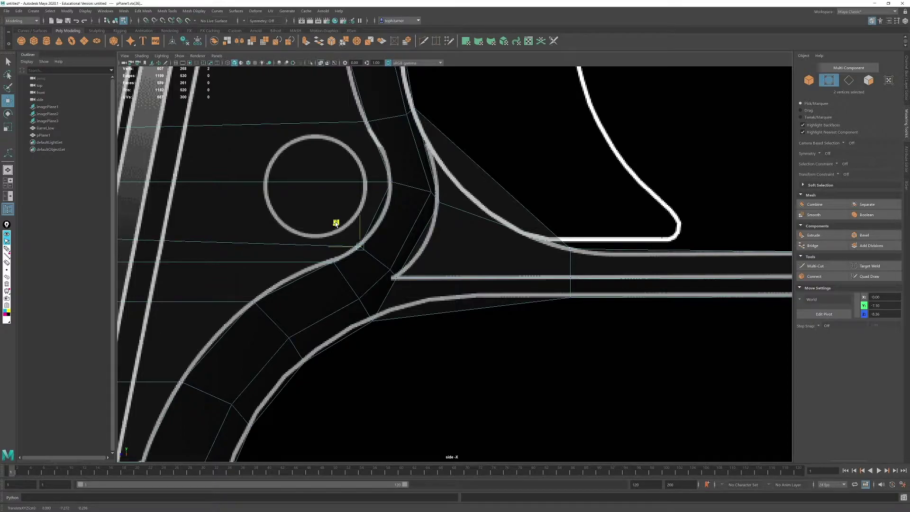
{"action": "left_click", "coordinate": [321, 253]}
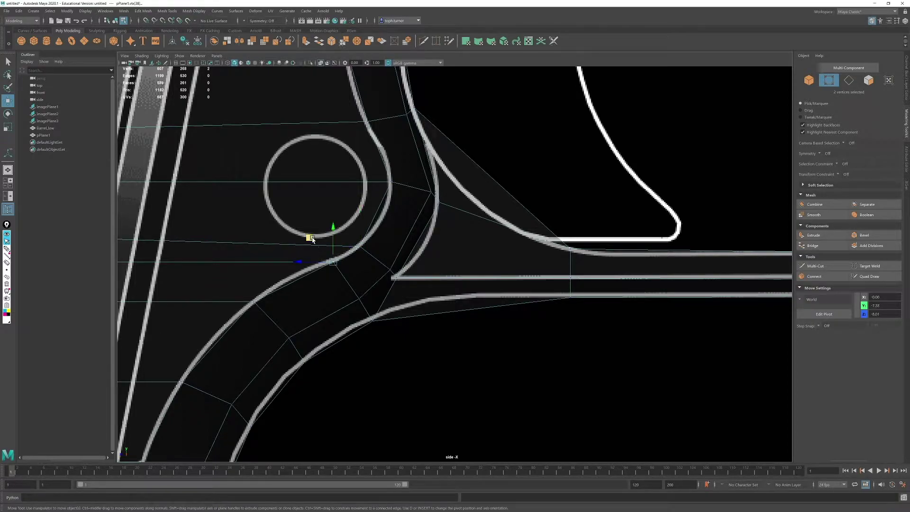
{"action": "left_click_drag", "start_coordinate": [312, 238], "coordinate": [288, 247]}
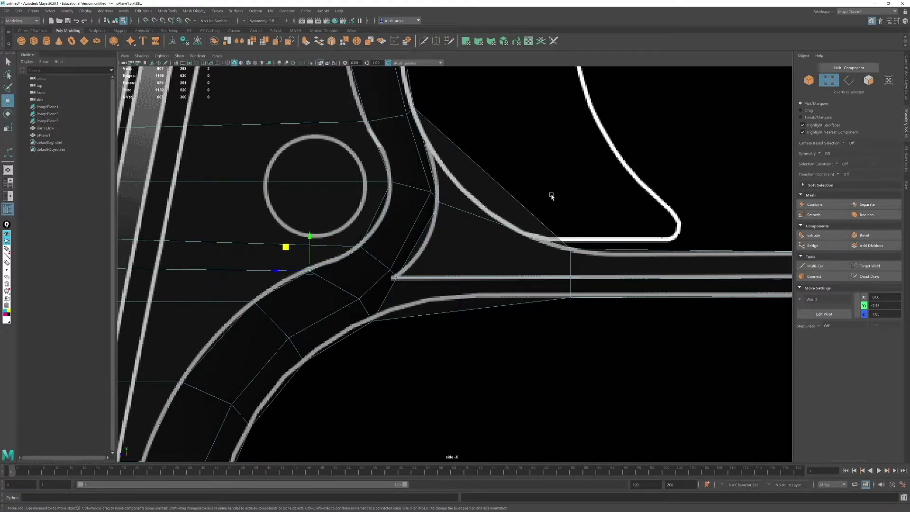
Step: Connect the horizontal edges across the grip just below the round pin's centre row with one new segment
{"action": "left_click", "coordinate": [849, 81]}
{"action": "left_click_drag", "start_coordinate": [354, 207], "coordinate": [436, 230]}
{"action": "middle_click_drag", "start_coordinate": [369, 192], "coordinate": [577, 201], "text": "alt"}
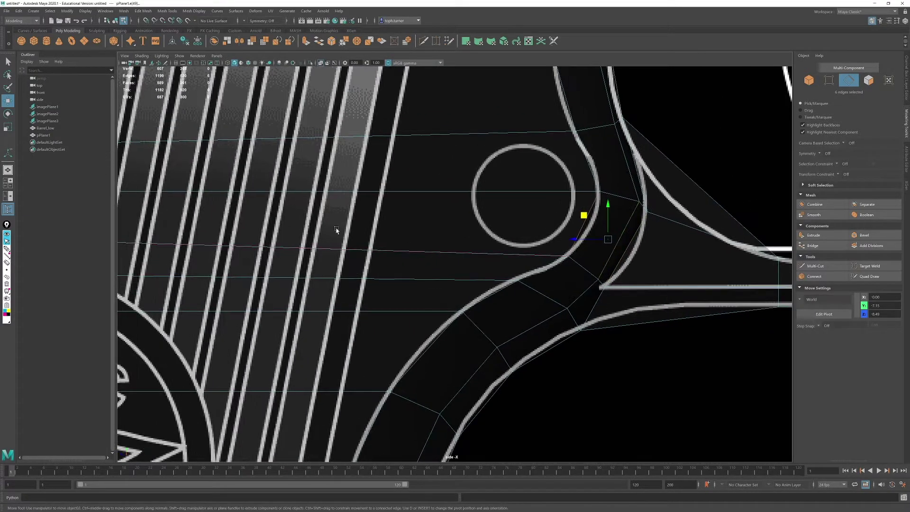
{"action": "middle_click_drag", "start_coordinate": [336, 228], "coordinate": [674, 231], "text": "alt"}
{"action": "middle_click_drag", "start_coordinate": [212, 214], "coordinate": [438, 209], "text": "alt"}
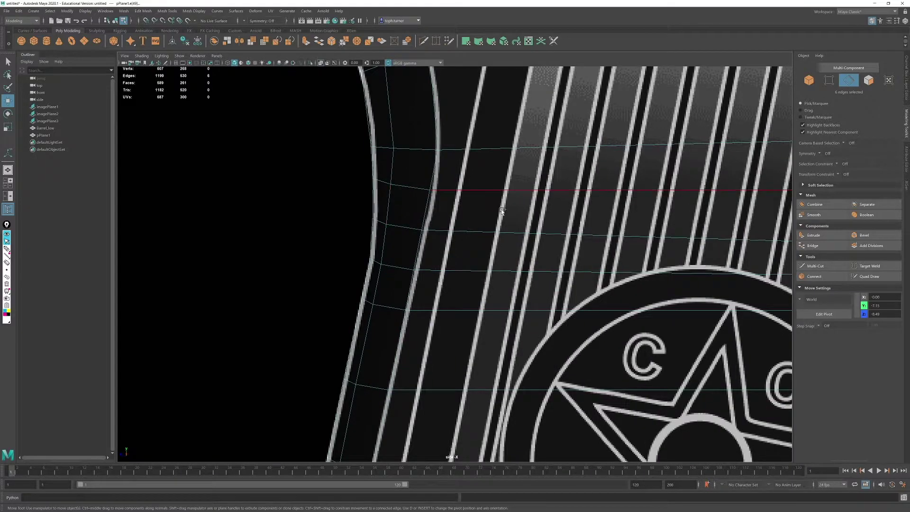
{"action": "left_click_drag", "start_coordinate": [496, 203], "coordinate": [347, 200], "text": "shift"}
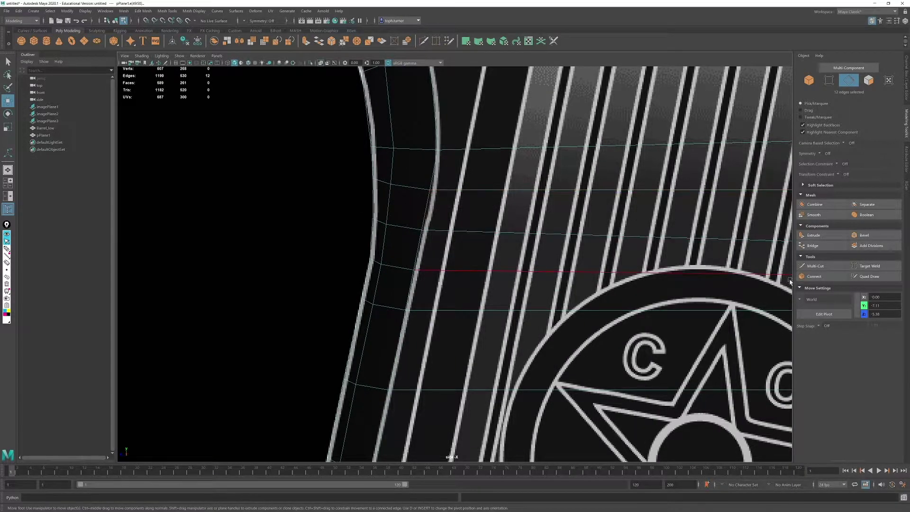
{"action": "left_click", "coordinate": [814, 276]}
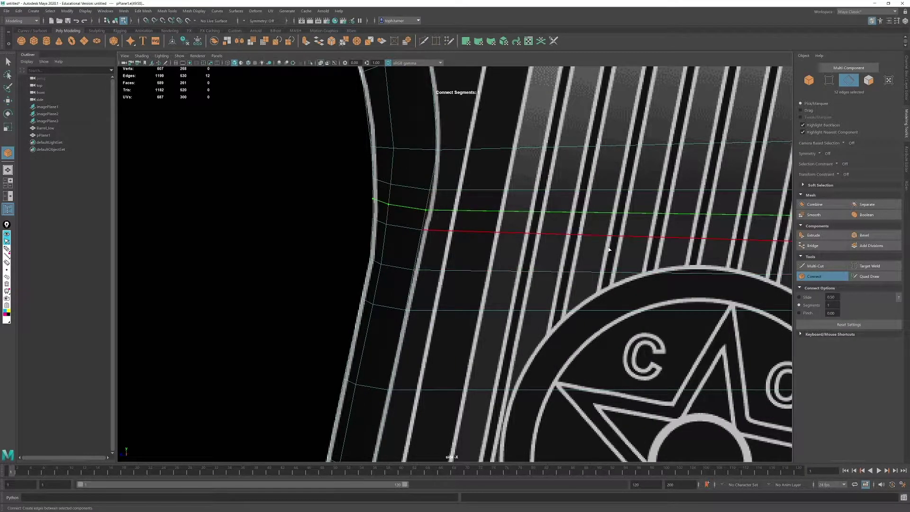
{"action": "key", "text": "w"}
Step: Move the new row's front vertices below the round pin forward onto the blueprint's inner and outer grip curves
{"action": "right_click_drag", "start_coordinate": [578, 203], "coordinate": [493, 246]}
{"action": "middle_click_drag", "start_coordinate": [567, 213], "coordinate": [344, 248], "text": "alt"}
{"action": "scroll", "coordinate": [345, 249], "scroll_direction": "down", "scroll_amount": 5}
{"action": "middle_click_drag", "start_coordinate": [536, 228], "coordinate": [337, 205], "text": "alt"}
{"action": "scroll", "coordinate": [550, 346], "scroll_direction": "up", "scroll_amount": 1}
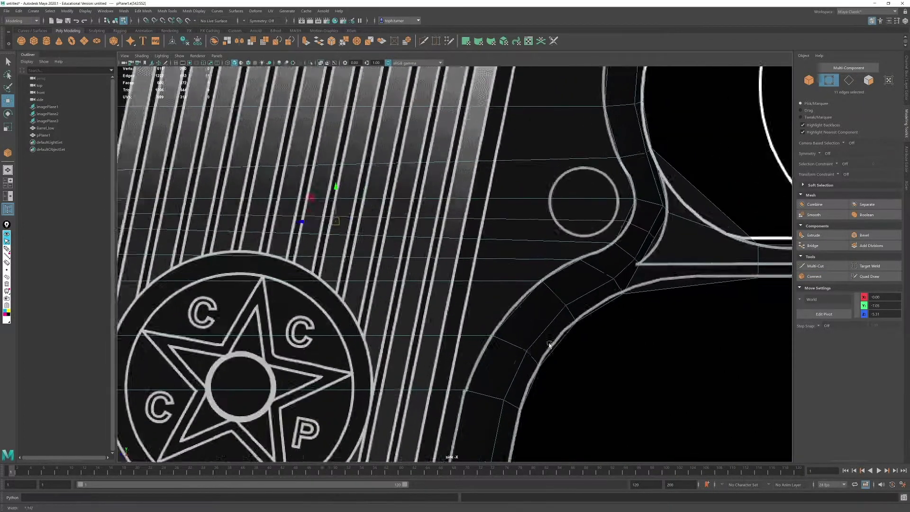
{"action": "middle_click_drag", "start_coordinate": [550, 345], "coordinate": [425, 335], "text": "alt"}
{"action": "scroll", "coordinate": [424, 336], "scroll_direction": "up", "scroll_amount": 4}
{"action": "scroll", "coordinate": [630, 304], "scroll_direction": "up", "scroll_amount": 2}
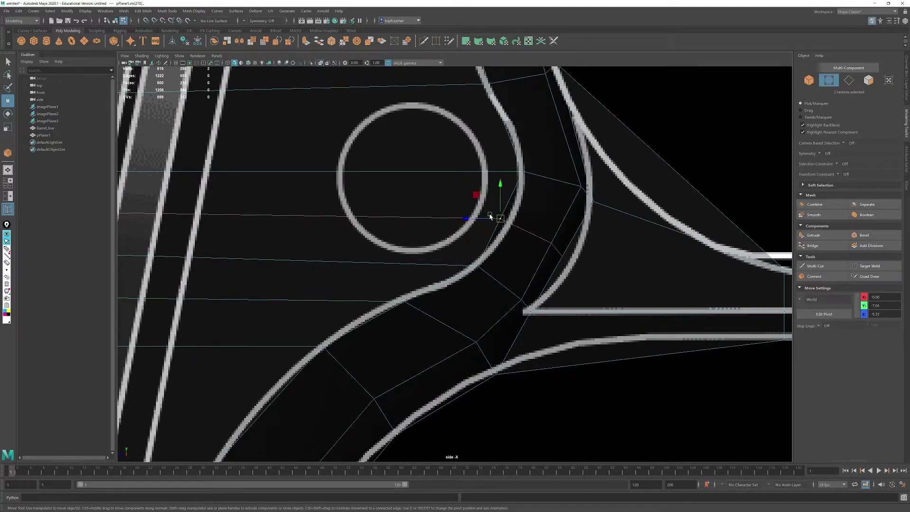
{"action": "left_click_drag", "start_coordinate": [470, 221], "coordinate": [483, 222]}
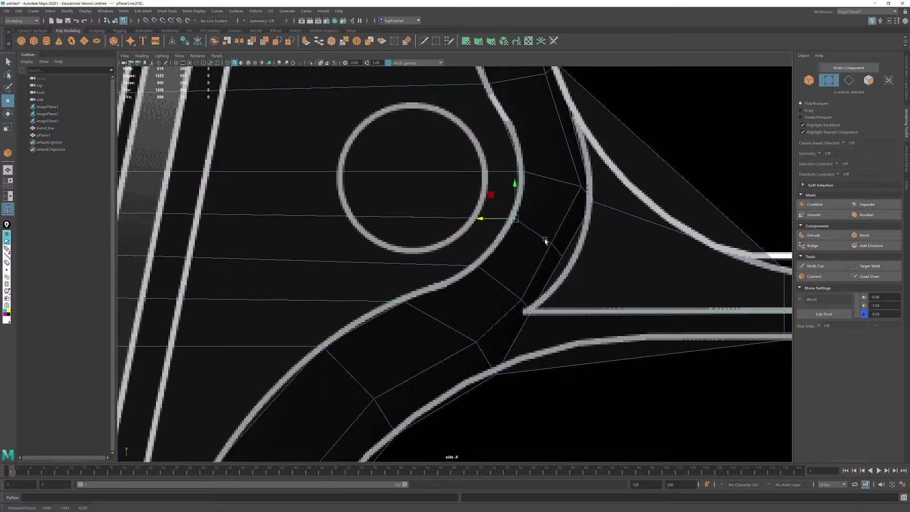
{"action": "left_click_drag", "start_coordinate": [544, 237], "coordinate": [549, 257]}
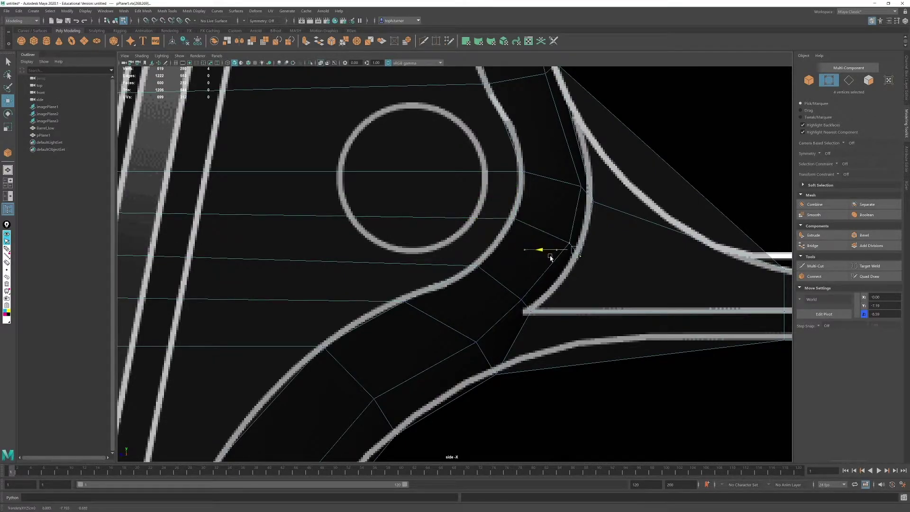
Step: Nudge the vertex groups beside the round pin so the frame's front strip follows the blueprint curve with even spacing
{"action": "scroll", "coordinate": [593, 249], "scroll_direction": "down", "scroll_amount": 3}
{"action": "middle_click_drag", "start_coordinate": [559, 212], "coordinate": [486, 270], "text": "alt"}
{"action": "scroll", "coordinate": [609, 288], "scroll_direction": "up", "scroll_amount": 1}
{"action": "scroll", "coordinate": [484, 277], "scroll_direction": "up", "scroll_amount": 2}
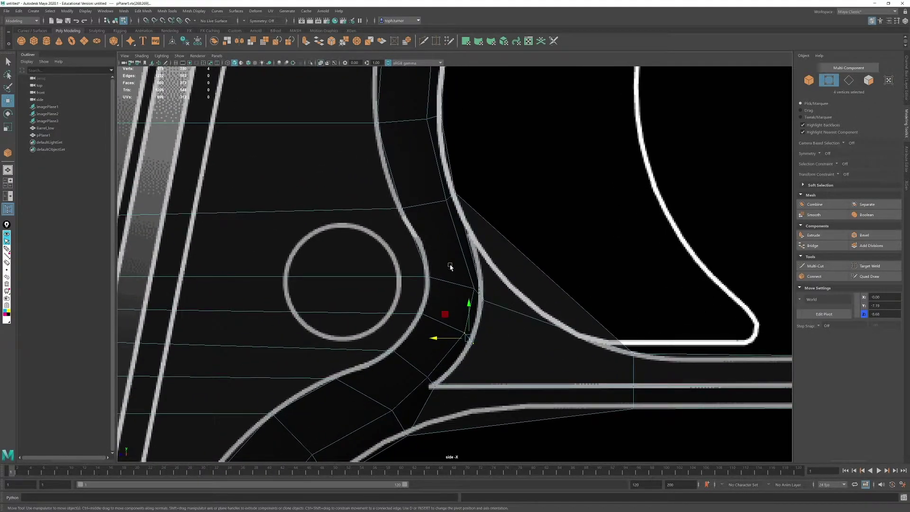
{"action": "scroll", "coordinate": [428, 273], "scroll_direction": "up", "scroll_amount": 1}
{"action": "left_click_drag", "start_coordinate": [438, 293], "coordinate": [401, 232]}
{"action": "mouse_move", "coordinate": [412, 289]}
{"action": "middle_mouse_down"}
{"action": "mouse_move", "coordinate": [413, 324]}
{"action": "mouse_move", "coordinate": [401, 286]}
{"action": "middle_mouse_up"}
{"action": "left_click_drag", "start_coordinate": [466, 274], "coordinate": [458, 249]}
{"action": "middle_click_drag", "start_coordinate": [457, 246], "coordinate": [453, 313]}
Step: Move the six-vertex row midway along the grip's rear curve up along the blueprint outline
{"action": "right_click_drag", "start_coordinate": [607, 372], "coordinate": [357, 274], "text": "alt"}
{"action": "middle_click_drag", "start_coordinate": [469, 283], "coordinate": [678, 296], "text": "alt"}
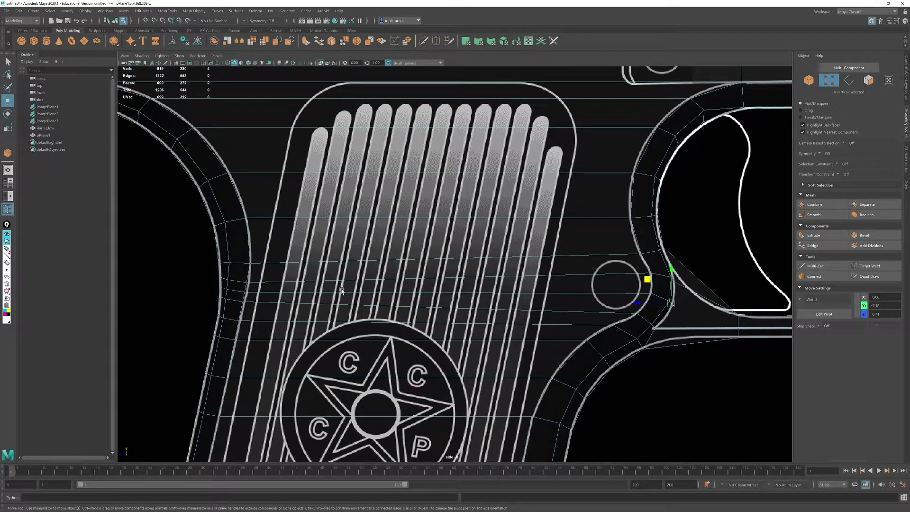
{"action": "scroll", "coordinate": [265, 237], "scroll_direction": "up", "scroll_amount": 4}
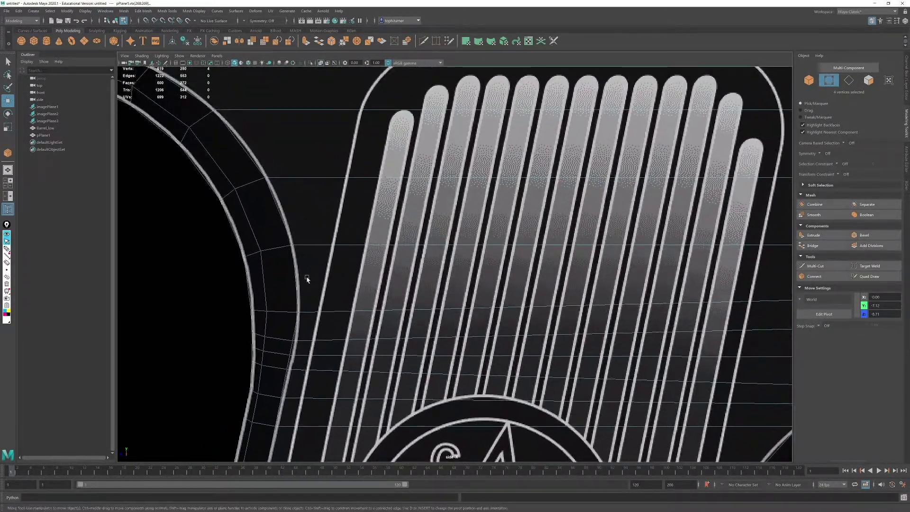
{"action": "middle_click_drag", "start_coordinate": [268, 251], "coordinate": [390, 298], "text": "alt"}
{"action": "scroll", "coordinate": [390, 298], "scroll_direction": "up", "scroll_amount": 1}
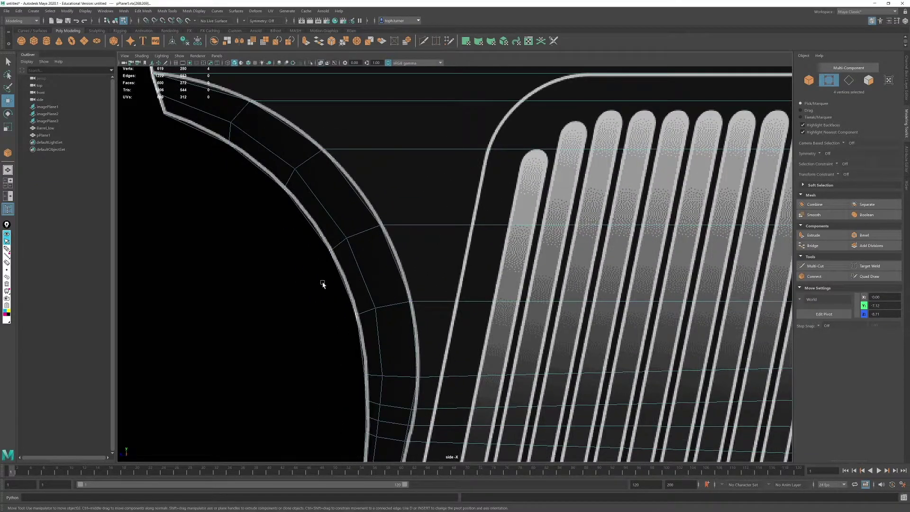
{"action": "middle_click_drag", "start_coordinate": [324, 276], "coordinate": [331, 283], "text": "alt"}
{"action": "left_click_drag", "start_coordinate": [331, 290], "coordinate": [467, 343]}
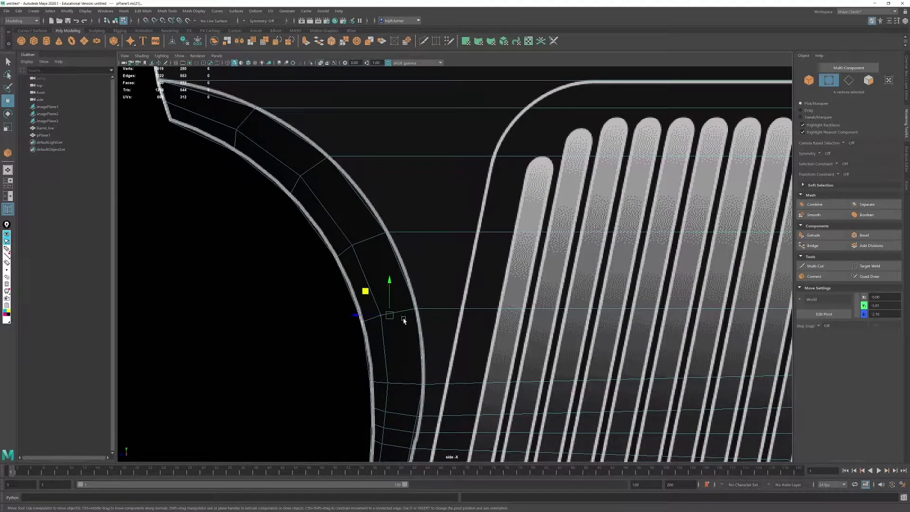
{"action": "middle_click_drag", "start_coordinate": [365, 290], "coordinate": [358, 271]}
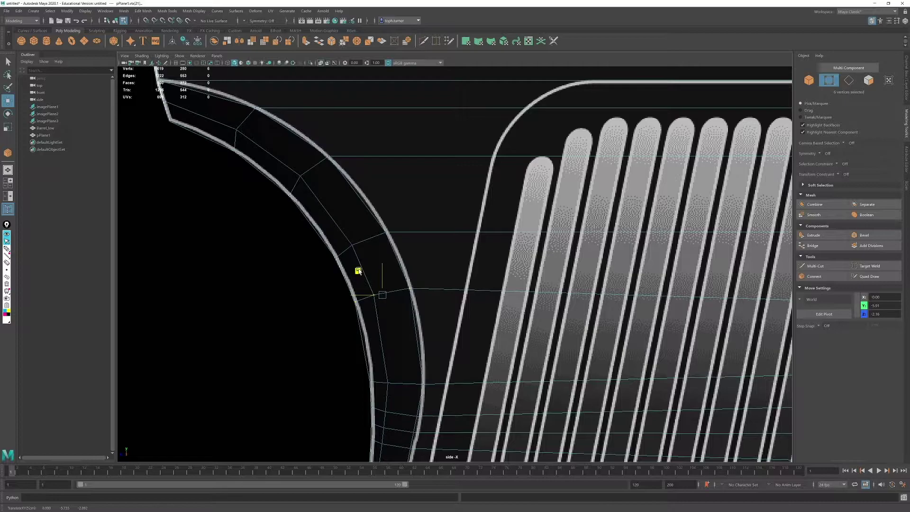
Step: Move the next lower six-vertex row of the grip's rear curve upward and align its inner pair with the outline
{"action": "left_click_drag", "start_coordinate": [330, 357], "coordinate": [470, 393]}
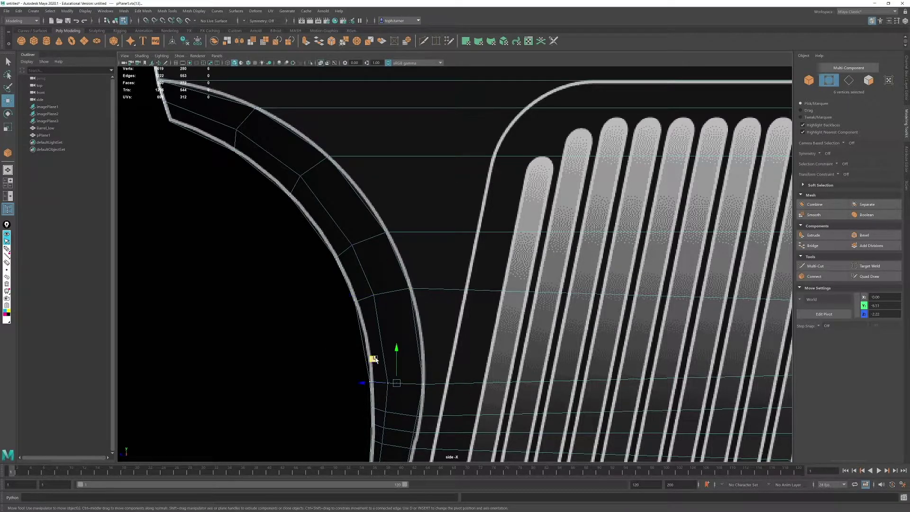
{"action": "left_click_drag", "start_coordinate": [372, 359], "coordinate": [366, 316]}
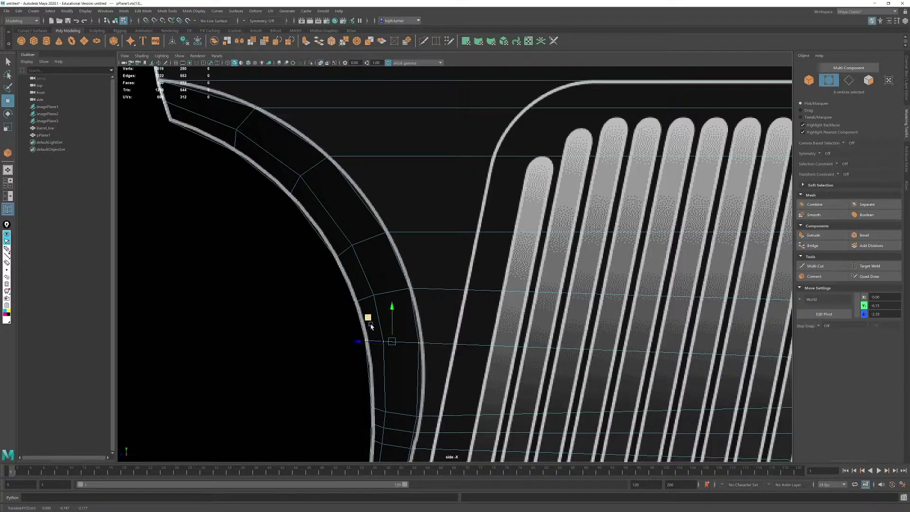
{"action": "left_click_drag", "start_coordinate": [435, 332], "coordinate": [386, 341]}
Step: Raise the next two vertex rows down the grip's rear curve and fit their inner vertices to the blueprint line
{"action": "middle_click_drag", "start_coordinate": [388, 422], "coordinate": [379, 329], "text": "alt"}
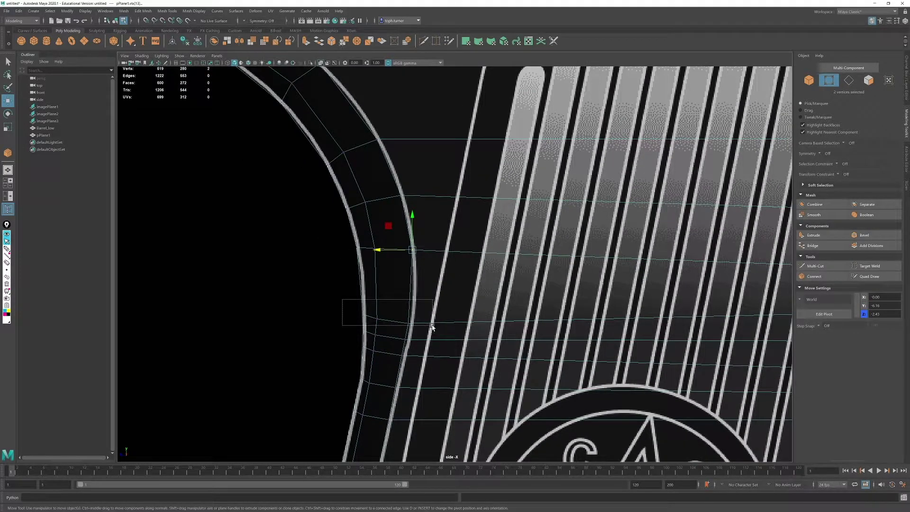
{"action": "left_click_drag", "start_coordinate": [432, 325], "coordinate": [433, 325]}
{"action": "left_click_drag", "start_coordinate": [389, 293], "coordinate": [389, 263]}
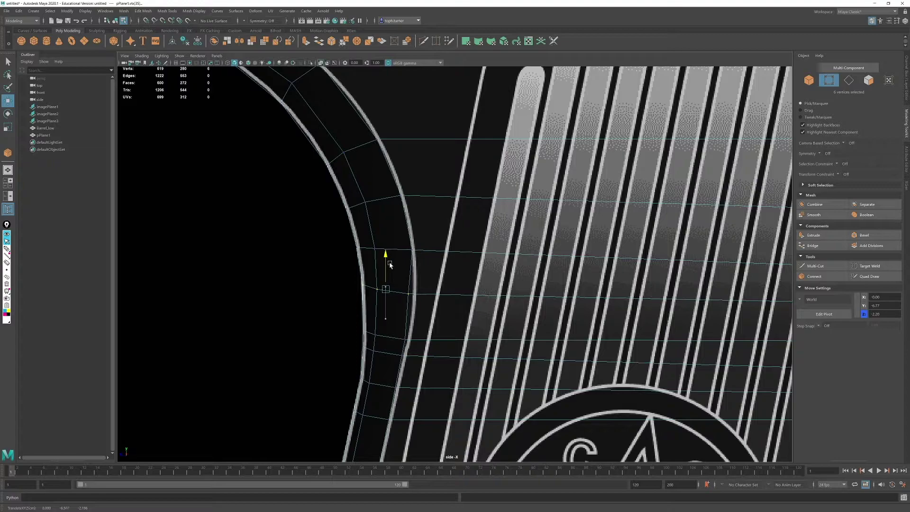
{"action": "left_click_drag", "start_coordinate": [359, 291], "coordinate": [360, 291]}
{"action": "left_click_drag", "start_coordinate": [431, 282], "coordinate": [421, 341]}
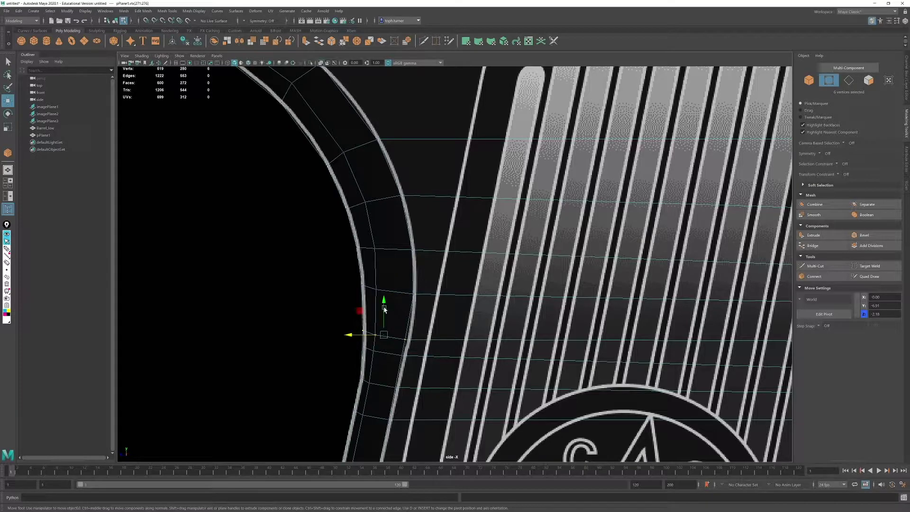
{"action": "left_click_drag", "start_coordinate": [384, 309], "coordinate": [375, 326]}
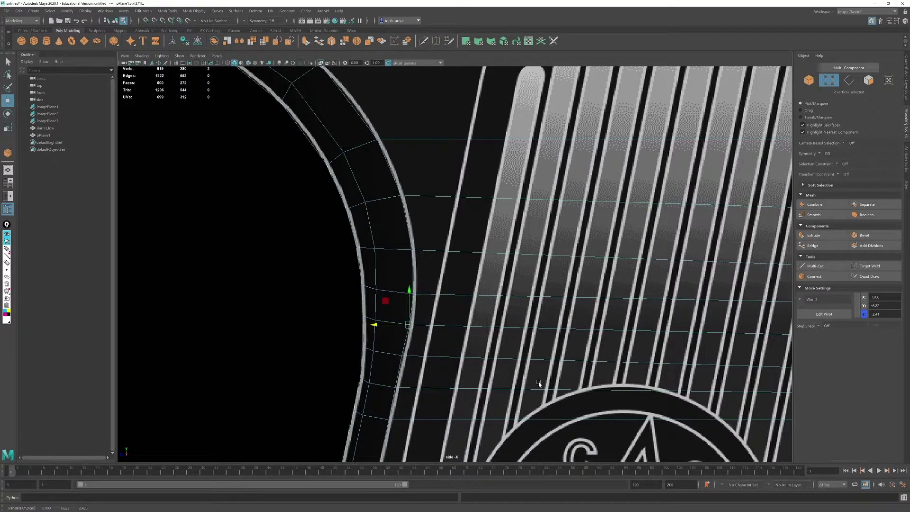
Step: Connect the edges of the triangular area at the top of the guard's front strut with four segments
{"action": "right_click_drag", "start_coordinate": [539, 384], "coordinate": [507, 298], "text": "alt"}
{"action": "middle_click_drag", "start_coordinate": [530, 260], "coordinate": [327, 201], "text": "alt"}
{"action": "right_click_drag", "start_coordinate": [327, 201], "coordinate": [362, 207], "text": "alt"}
{"action": "middle_click_drag", "start_coordinate": [481, 184], "coordinate": [452, 274], "text": "alt"}
{"action": "right_click_drag", "start_coordinate": [452, 274], "coordinate": [502, 284], "text": "alt"}
{"action": "middle_click_drag", "start_coordinate": [417, 166], "coordinate": [435, 240], "text": "alt"}
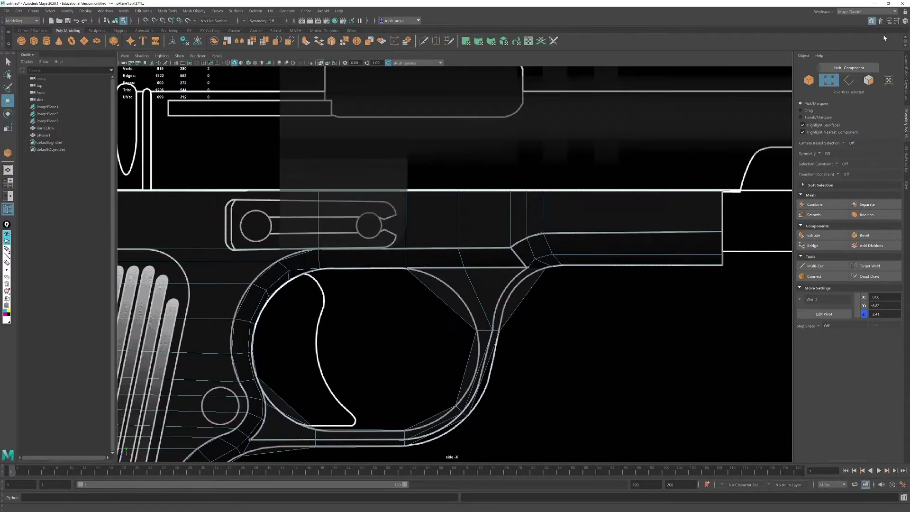
{"action": "left_click", "coordinate": [850, 81]}
{"action": "right_click_drag", "start_coordinate": [547, 367], "coordinate": [598, 383], "text": "alt"}
{"action": "middle_click_drag", "start_coordinate": [616, 324], "coordinate": [593, 299], "text": "alt"}
{"action": "left_click_drag", "start_coordinate": [610, 280], "coordinate": [378, 301]}
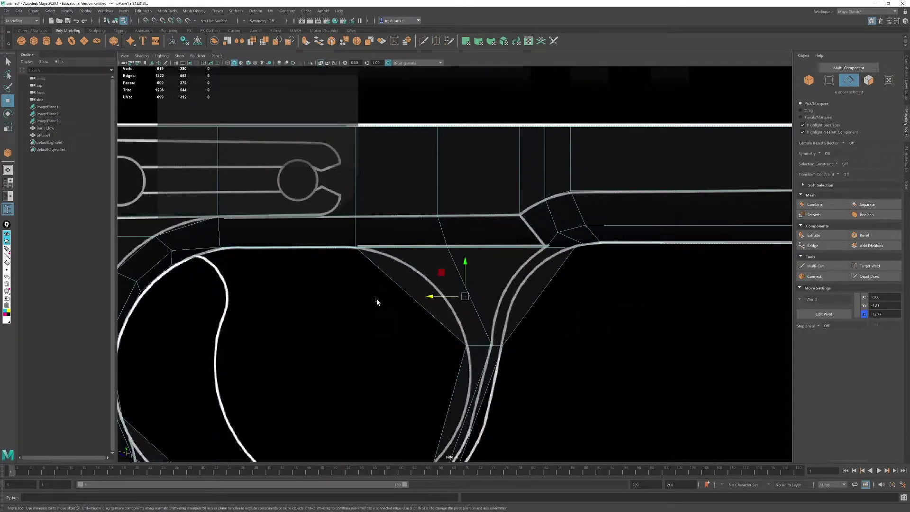
{"action": "left_click", "coordinate": [817, 277]}
{"action": "middle_click_drag", "start_coordinate": [557, 319], "coordinate": [573, 319]}
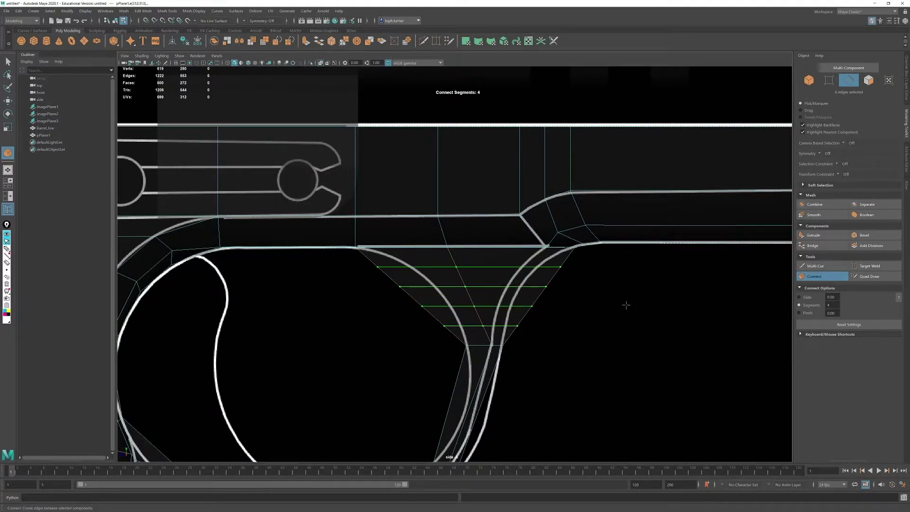
{"action": "key", "text": "w"}
Step: Move the new rear vertex pairs of the front strut onto the blueprint's curve around the trigger opening
{"action": "left_click", "coordinate": [830, 81]}
{"action": "right_click_drag", "start_coordinate": [566, 361], "coordinate": [621, 381], "text": "alt"}
{"action": "middle_click_drag", "start_coordinate": [625, 267], "coordinate": [625, 276], "text": "alt"}
{"action": "right_click_drag", "start_coordinate": [625, 276], "coordinate": [612, 320], "text": "alt"}
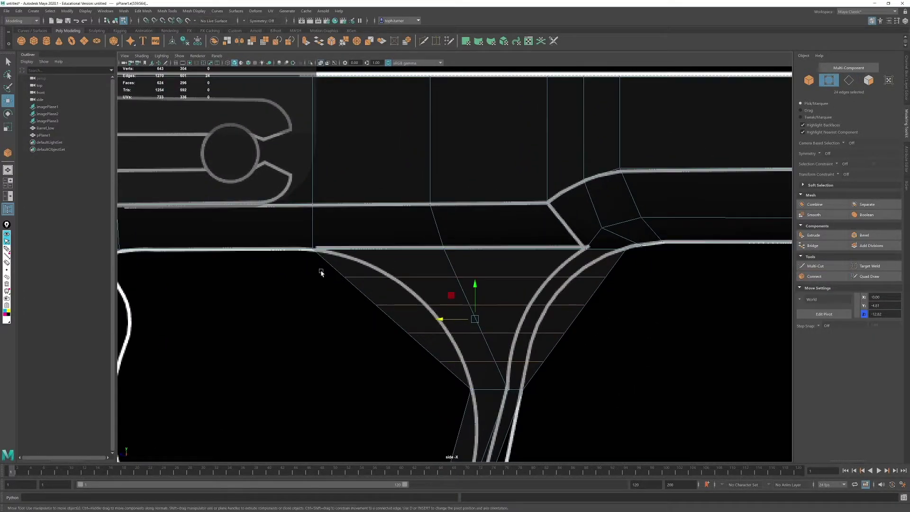
{"action": "left_click_drag", "start_coordinate": [321, 271], "coordinate": [378, 288]}
{"action": "left_click_drag", "start_coordinate": [317, 278], "coordinate": [438, 366]}
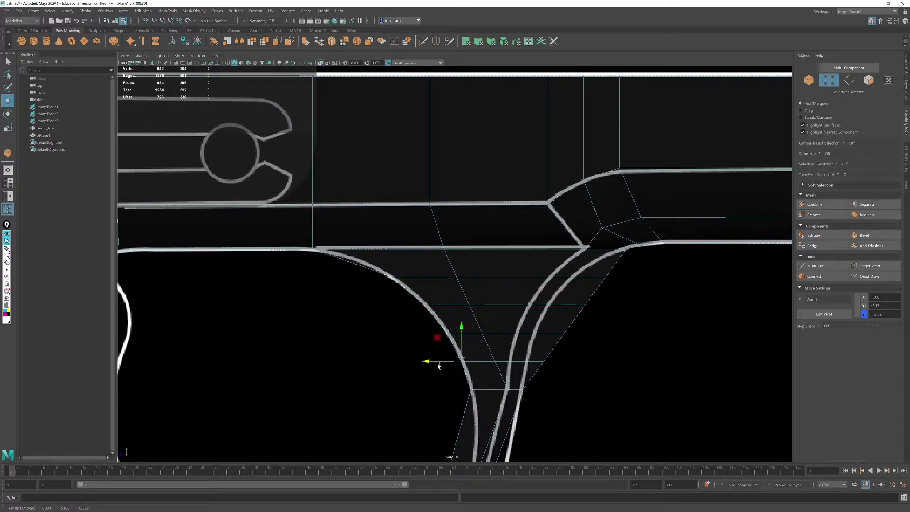
Step: Move the new front vertex pairs of the strut back onto the blueprint's outer curve below the frame
{"action": "middle_click_drag", "start_coordinate": [489, 382], "coordinate": [409, 403], "text": "alt"}
{"action": "left_click_drag", "start_coordinate": [512, 285], "coordinate": [475, 300]}
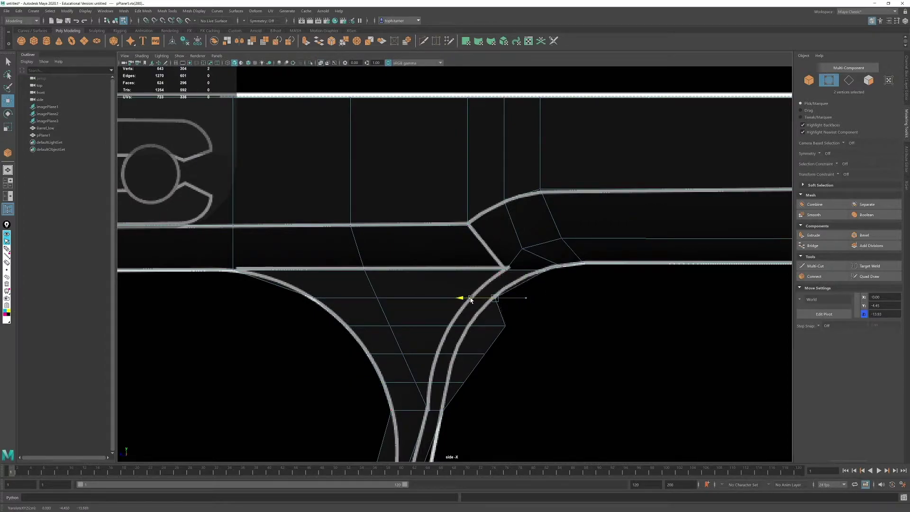
{"action": "middle_click_drag", "start_coordinate": [484, 320], "coordinate": [471, 255], "text": "alt"}
{"action": "left_click_drag", "start_coordinate": [478, 258], "coordinate": [420, 323]}
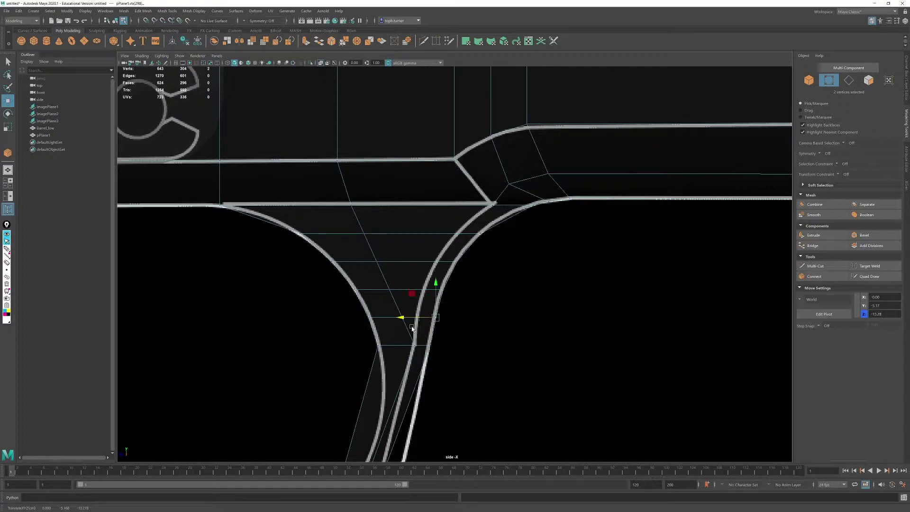
Step: Multi-cut along the strut's inner curved line up to the frame's lower edge and on to the frame's corner vertex
{"action": "middle_click_drag", "start_coordinate": [416, 371], "coordinate": [450, 171], "text": "alt"}
{"action": "middle_click_drag", "start_coordinate": [430, 93], "coordinate": [369, 272], "text": "alt"}
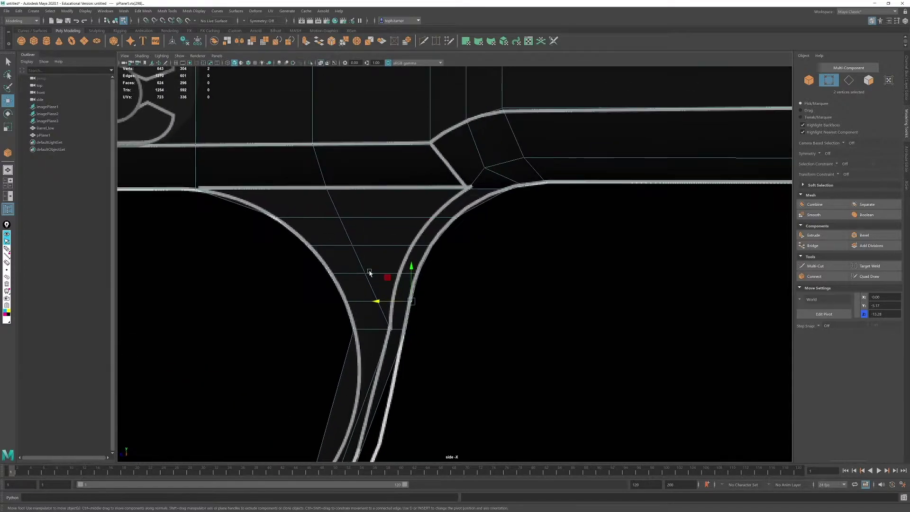
{"action": "scroll", "coordinate": [386, 252], "scroll_direction": "up", "scroll_amount": 1}
{"action": "middle_click_drag", "start_coordinate": [400, 222], "coordinate": [363, 260], "text": "alt"}
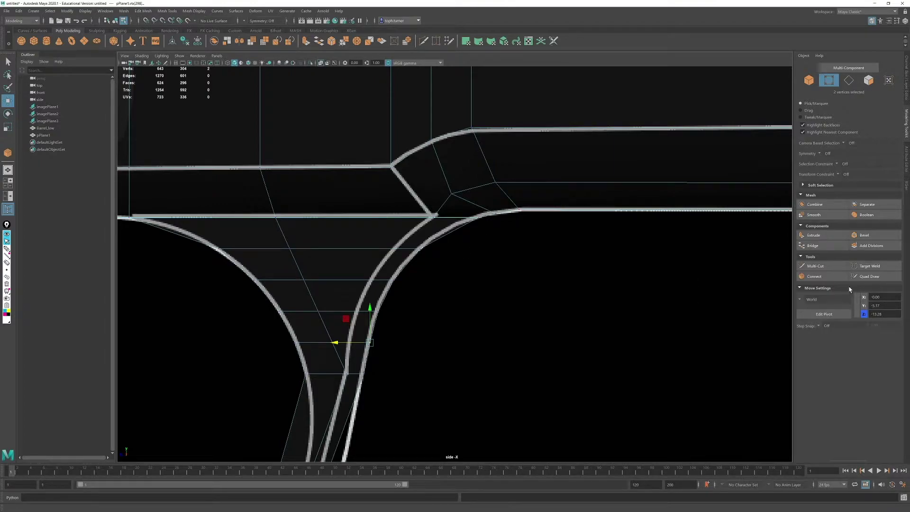
{"action": "left_click", "coordinate": [824, 266]}
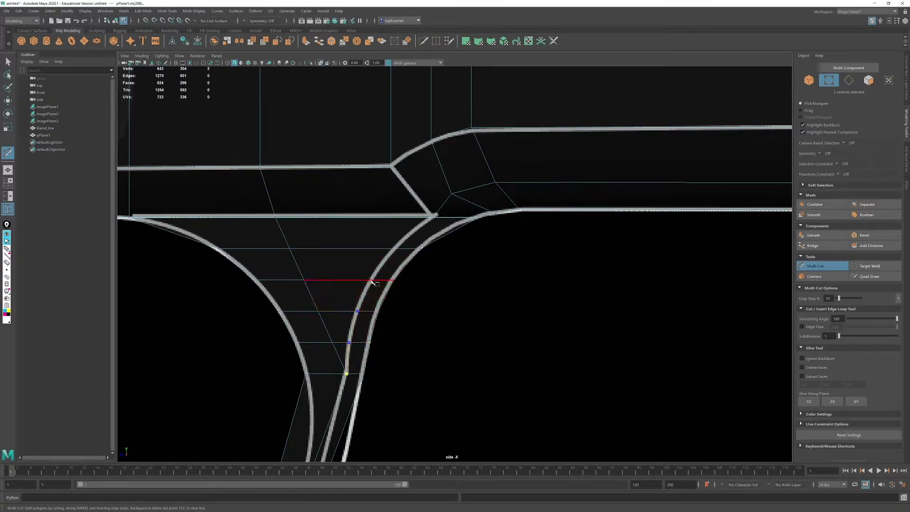
{"action": "left_click", "coordinate": [396, 248]}
{"action": "left_click", "coordinate": [433, 217]}
{"action": "key", "text": "space"}
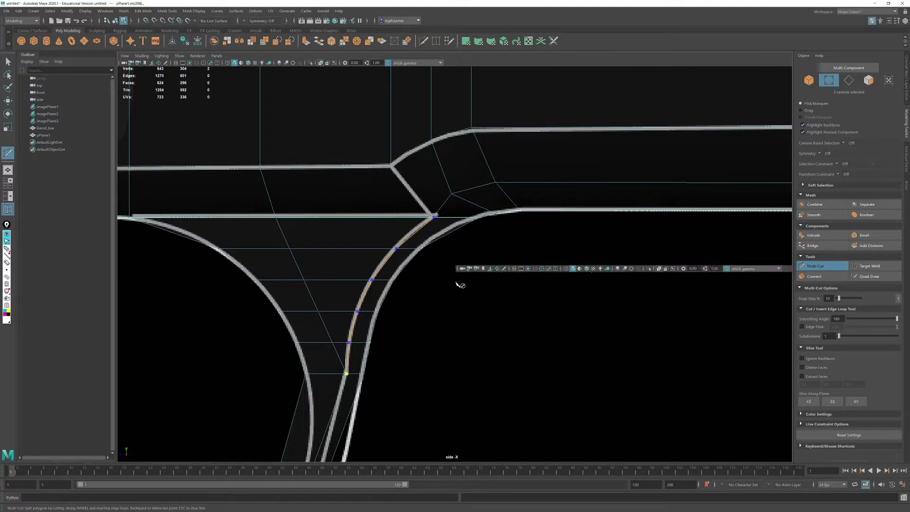
{"action": "left_click_drag", "start_coordinate": [684, 199], "coordinate": [695, 251], "text": "alt"}
{"action": "scroll", "coordinate": [696, 253], "scroll_direction": "up", "scroll_amount": 3}
{"action": "middle_click_drag", "start_coordinate": [696, 253], "coordinate": [652, 138], "text": "alt"}
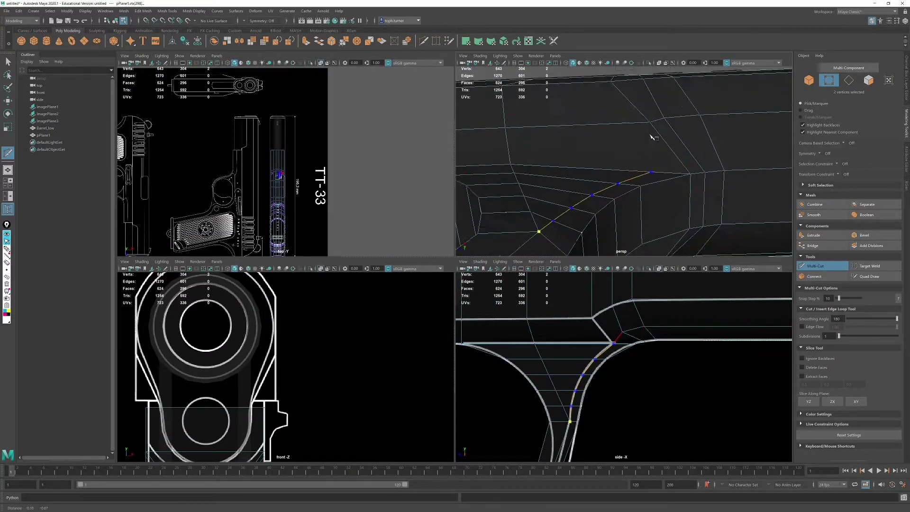
{"action": "scroll", "coordinate": [647, 137], "scroll_direction": "down", "scroll_amount": 3}
{"action": "left_click_drag", "start_coordinate": [647, 136], "coordinate": [664, 152], "text": "alt"}
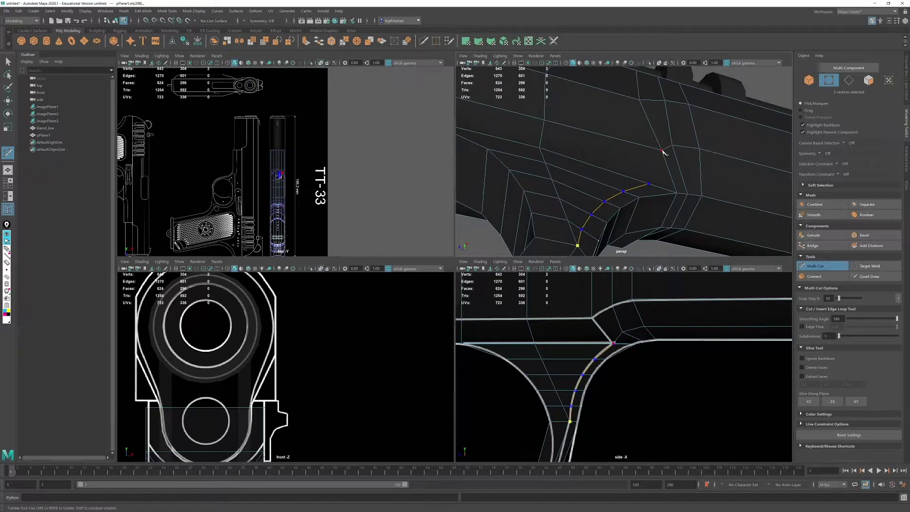
{"action": "left_click", "coordinate": [662, 151]}
{"action": "right_click", "coordinate": [670, 201]}
{"action": "scroll", "coordinate": [713, 190], "scroll_direction": "down", "scroll_amount": 6}
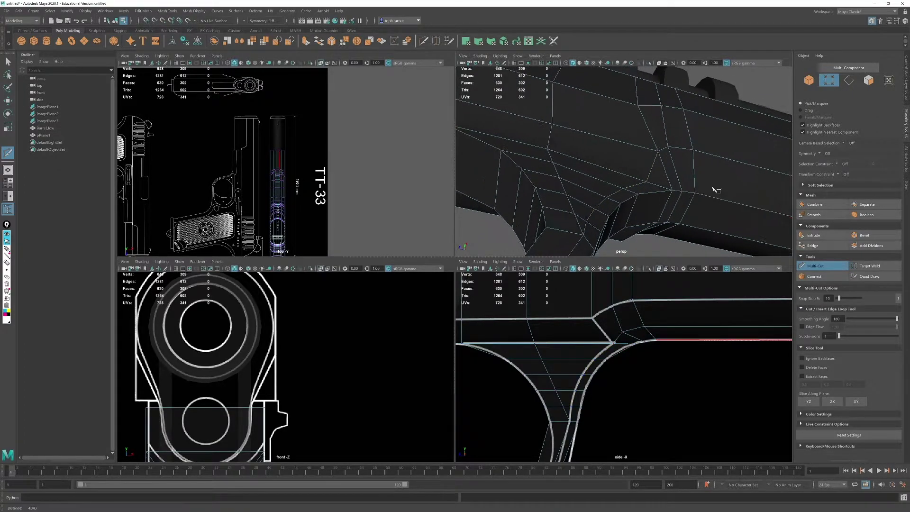
{"action": "left_click", "coordinate": [645, 171]}
{"action": "mouse_move", "coordinate": [666, 172]}
{"action": "left_mouse_down", "text": "alt"}
{"action": "mouse_move", "coordinate": [621, 196]}
{"action": "mouse_move", "coordinate": [603, 194]}
{"action": "mouse_move", "coordinate": [671, 189]}
{"action": "mouse_move", "coordinate": [660, 186]}
{"action": "left_mouse_up", "text": "alt"}
{"action": "right_click", "coordinate": [660, 188]}
{"action": "scroll", "coordinate": [674, 209], "scroll_direction": "up", "scroll_amount": 5}
{"action": "mouse_move", "coordinate": [681, 219]}
{"action": "left_mouse_down", "text": "alt"}
{"action": "mouse_move", "coordinate": [650, 206]}
{"action": "mouse_move", "coordinate": [676, 207]}
{"action": "left_mouse_up", "text": "alt"}
{"action": "right_click_drag", "start_coordinate": [644, 152], "coordinate": [670, 200], "text": "alt"}
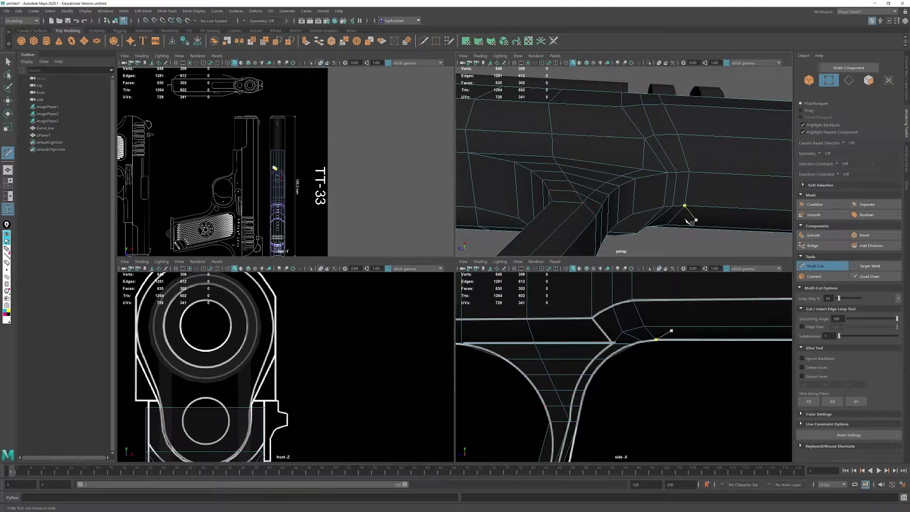
Step: Delete the diagonal edges crossing the triangular area at the top of the guard's front strut
{"action": "left_click", "coordinate": [849, 80]}
{"action": "left_click", "coordinate": [824, 274]}
{"action": "left_click", "coordinate": [822, 267]}
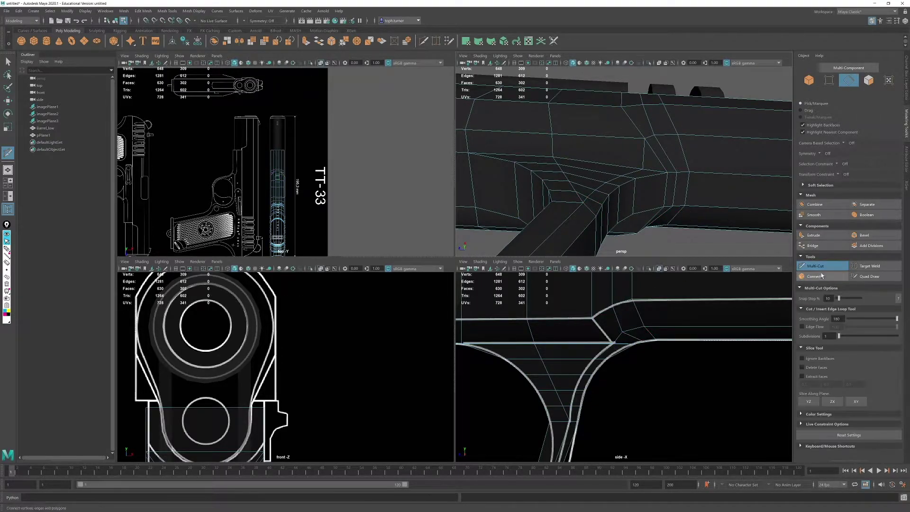
{"action": "left_click", "coordinate": [821, 267]}
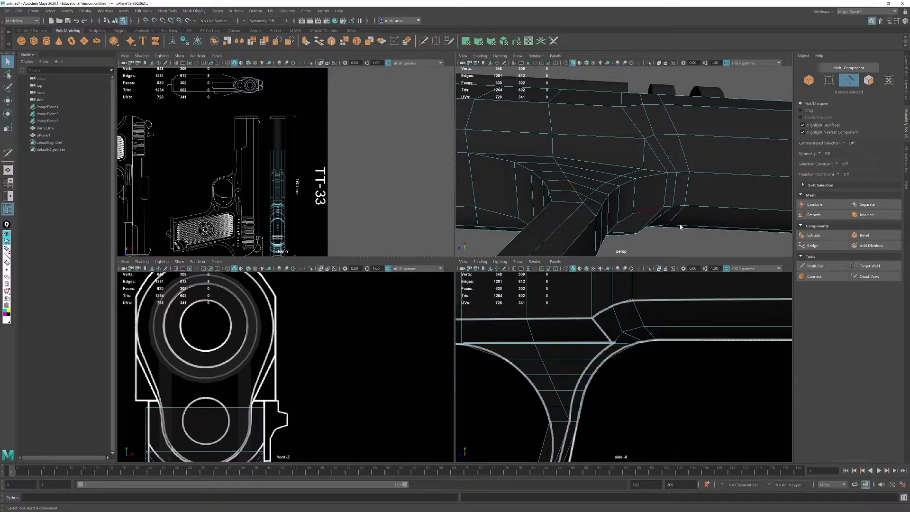
{"action": "key", "text": "Delete"}
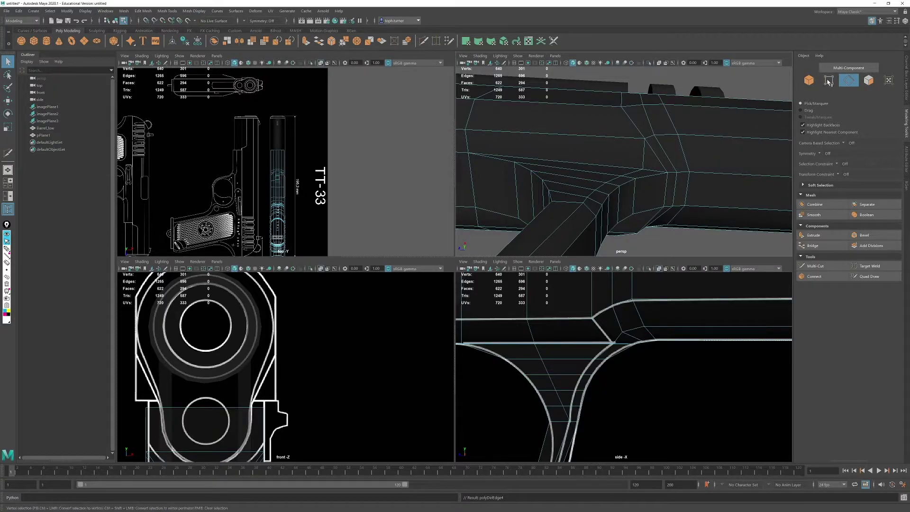
Step: Set the X position of the five vertices along the strut's inner curved line to 0.41, matching the vertex at the area's rear corner
{"action": "key", "text": "F9"}
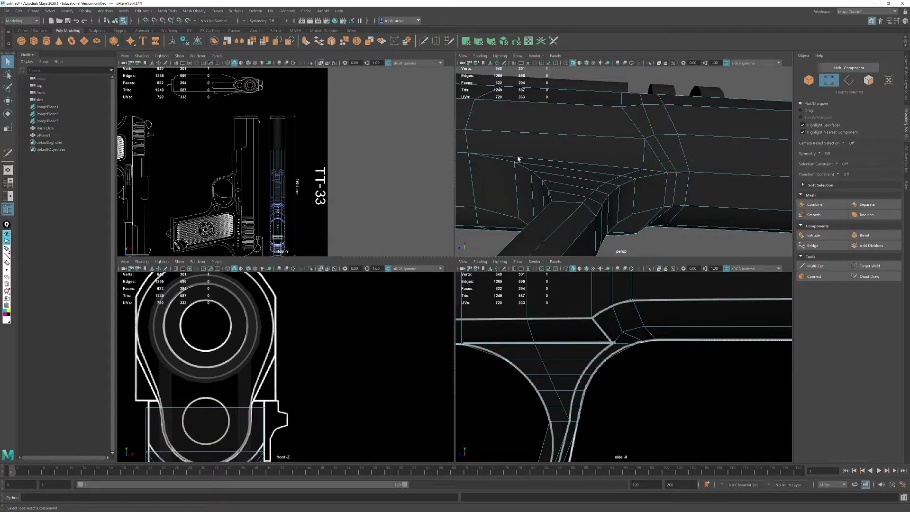
{"action": "key", "text": "w"}
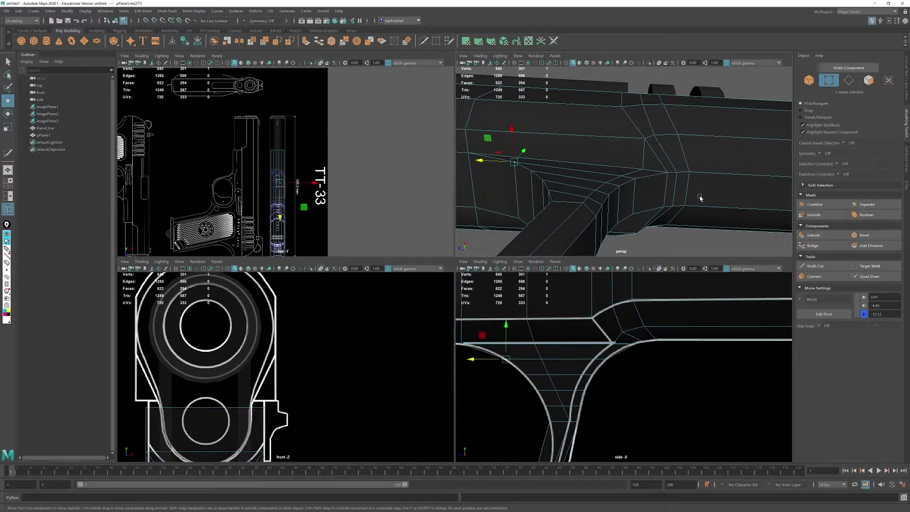
{"action": "left_click_drag", "start_coordinate": [589, 206], "coordinate": [600, 183], "text": "alt"}
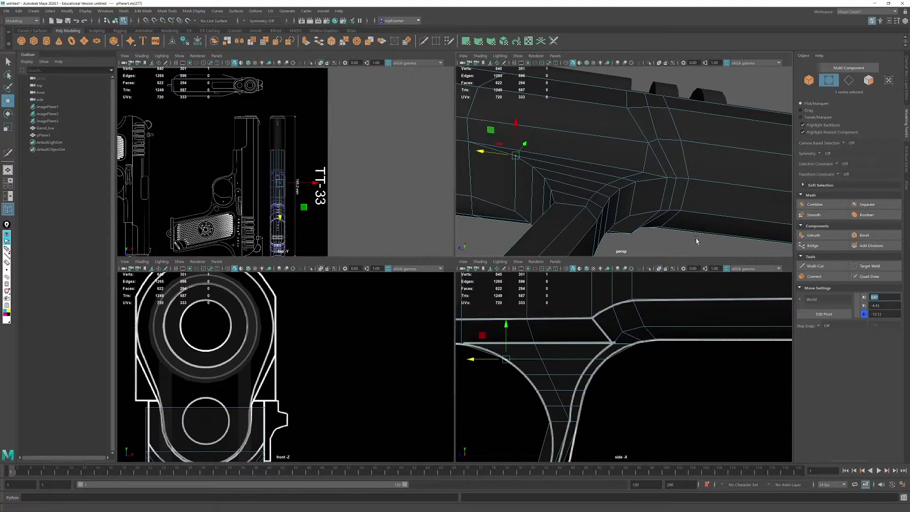
{"action": "left_click_drag", "start_coordinate": [696, 232], "coordinate": [637, 187], "text": "alt"}
{"action": "left_click", "coordinate": [590, 178]}
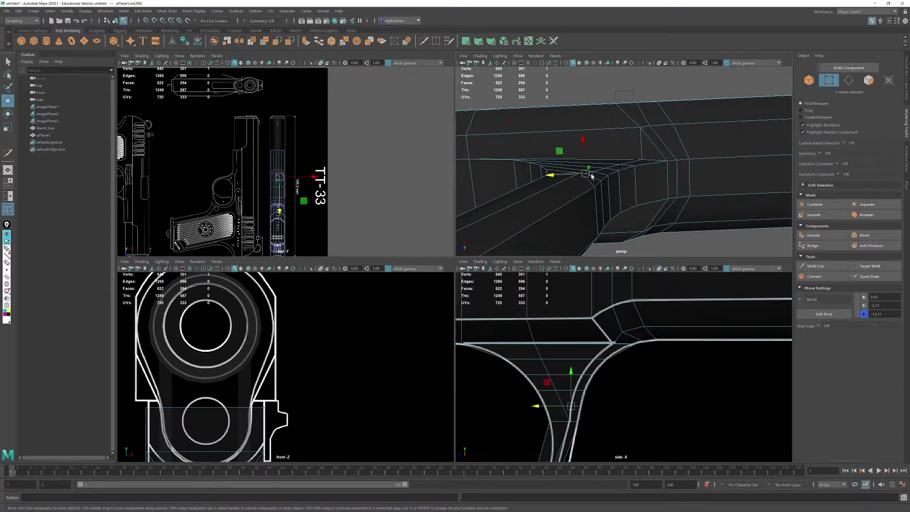
{"action": "left_click", "coordinate": [594, 173], "text": "shift"}
{"action": "left_click", "coordinate": [610, 170], "text": "shift"}
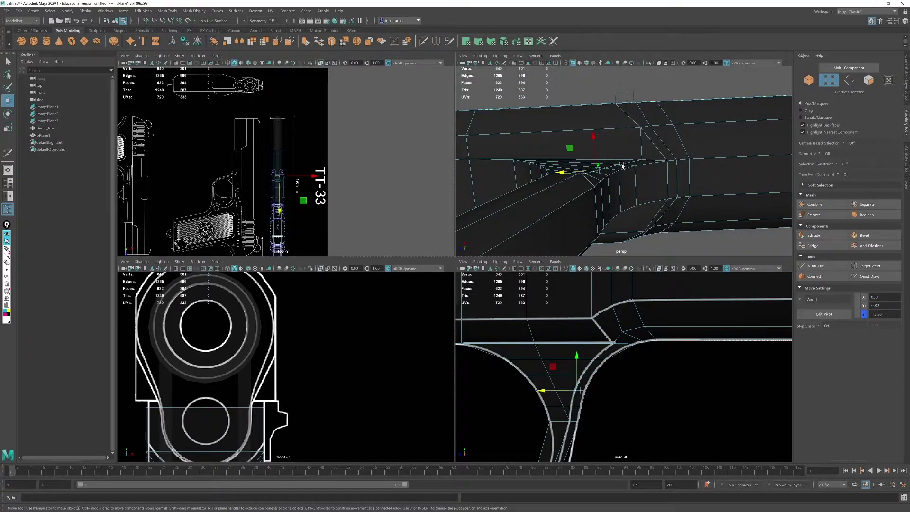
{"action": "left_click", "coordinate": [621, 164], "text": "shift"}
{"action": "left_click", "coordinate": [643, 160], "text": "shift"}
{"action": "key", "text": "r"}
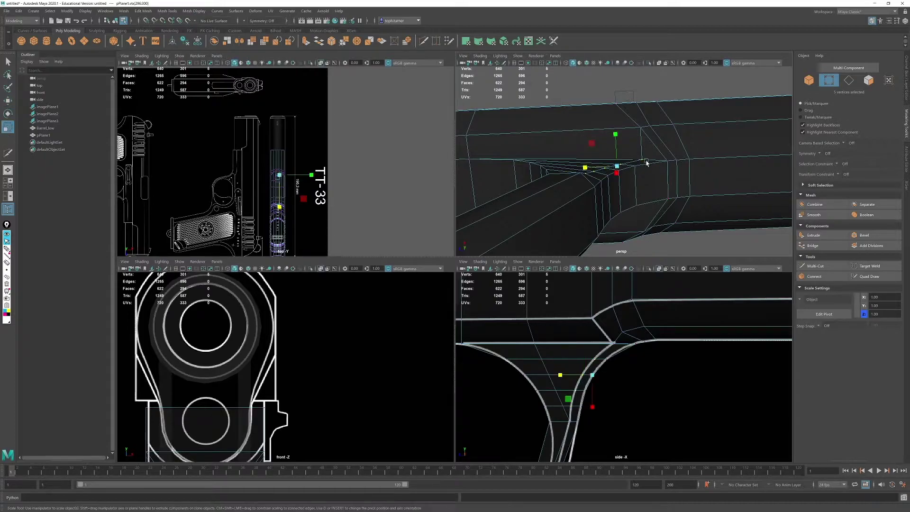
{"action": "left_click", "coordinate": [615, 134]}
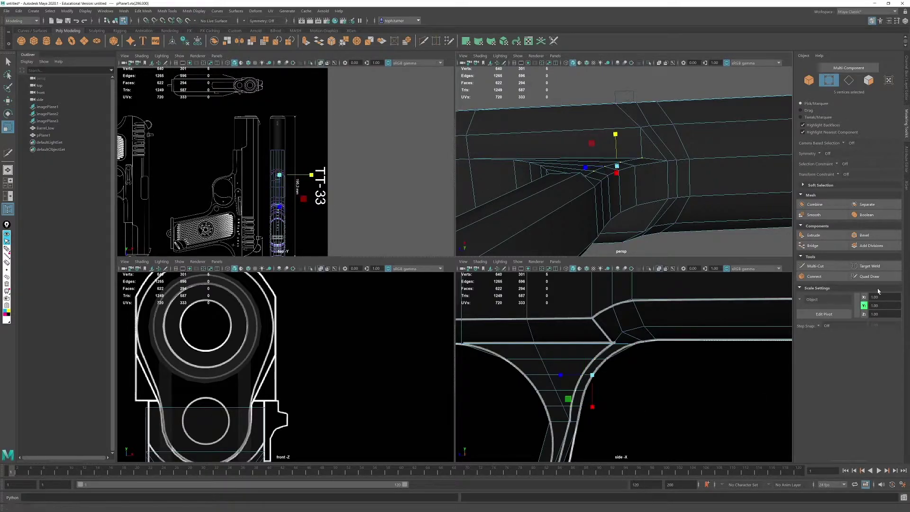
{"action": "key", "text": "w"}
{"action": "left_click_drag", "start_coordinate": [884, 298], "coordinate": [848, 297]}
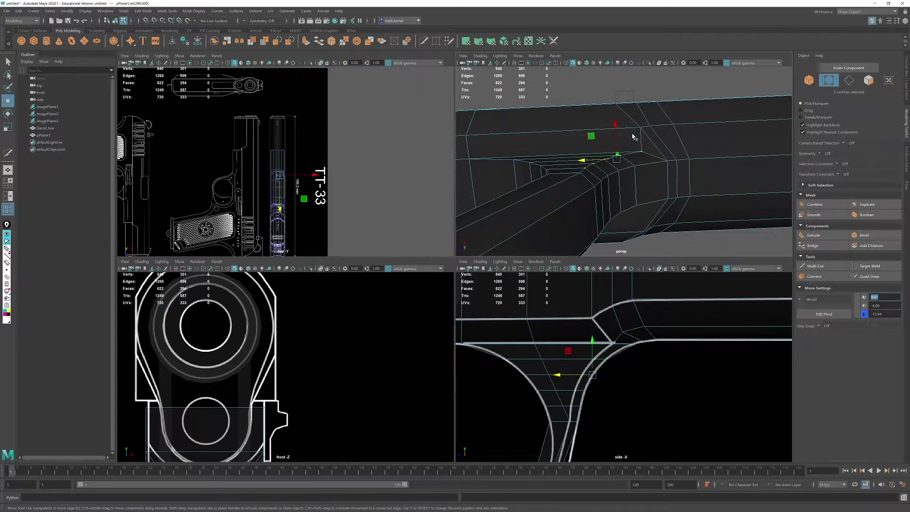
Step: Examine the reshaped joint between the front strut and the frame, and the whole trigger guard, from several angles
{"action": "mouse_move", "coordinate": [634, 137]}
{"action": "left_mouse_down", "text": "alt"}
{"action": "mouse_move", "coordinate": [638, 157]}
{"action": "mouse_move", "coordinate": [670, 161]}
{"action": "mouse_move", "coordinate": [581, 168]}
{"action": "mouse_move", "coordinate": [623, 145]}
{"action": "mouse_move", "coordinate": [635, 166]}
{"action": "mouse_move", "coordinate": [638, 133]}
{"action": "left_mouse_up", "text": "alt"}
{"action": "middle_click_drag", "start_coordinate": [638, 133], "coordinate": [638, 137], "text": "alt"}
{"action": "left_click_drag", "start_coordinate": [661, 132], "coordinate": [596, 156], "text": "alt"}
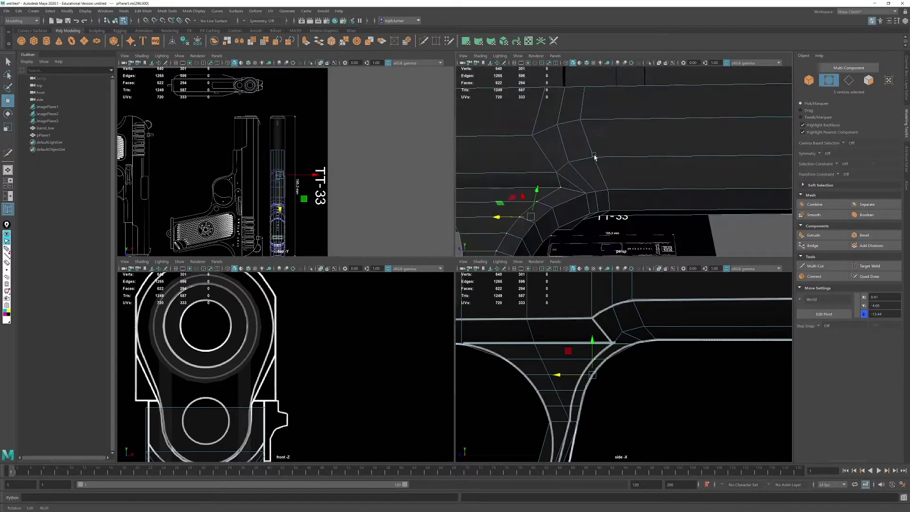
{"action": "right_click_drag", "start_coordinate": [596, 156], "coordinate": [556, 144], "text": "alt"}
{"action": "left_click_drag", "start_coordinate": [557, 144], "coordinate": [559, 107], "text": "alt"}
{"action": "middle_click_drag", "start_coordinate": [561, 81], "coordinate": [676, 126], "text": "alt"}
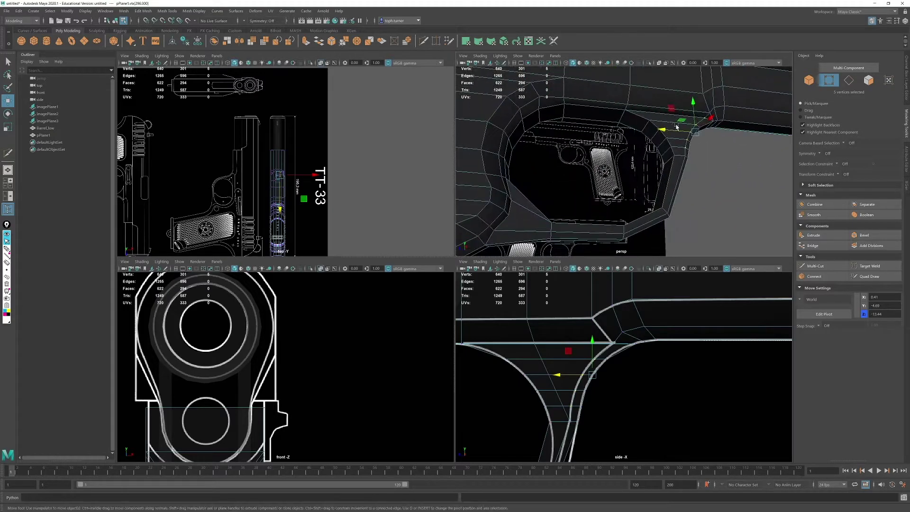
{"action": "key", "text": "space"}
{"action": "left_click_drag", "start_coordinate": [658, 157], "coordinate": [642, 183], "text": "alt"}
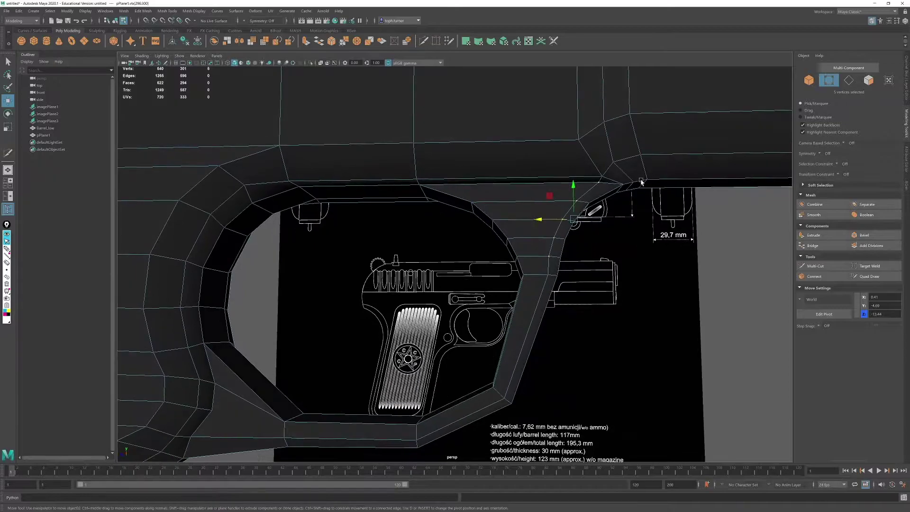
{"action": "key", "text": "space"}
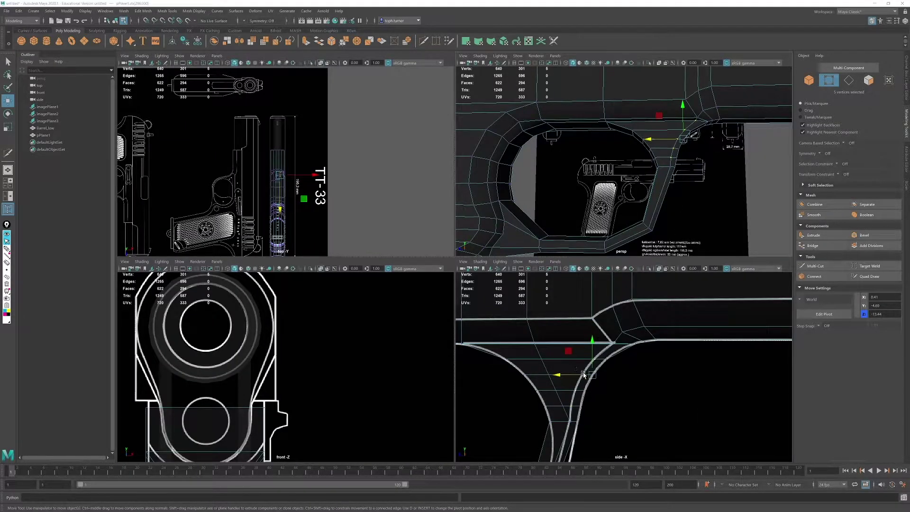
Step: Connect the lengthwise edges of the front strut's lower straight section with two segments in the side view
{"action": "key", "text": "space"}
{"action": "right_click_drag", "start_coordinate": [528, 364], "coordinate": [526, 328], "text": "alt"}
{"action": "middle_click_drag", "start_coordinate": [384, 295], "coordinate": [463, 241], "text": "alt"}
{"action": "right_click_drag", "start_coordinate": [463, 241], "coordinate": [552, 429], "text": "alt"}
{"action": "middle_click_drag", "start_coordinate": [557, 234], "coordinate": [550, 248], "text": "alt"}
{"action": "right_click_drag", "start_coordinate": [550, 248], "coordinate": [573, 338], "text": "alt"}
{"action": "left_click", "coordinate": [848, 81]}
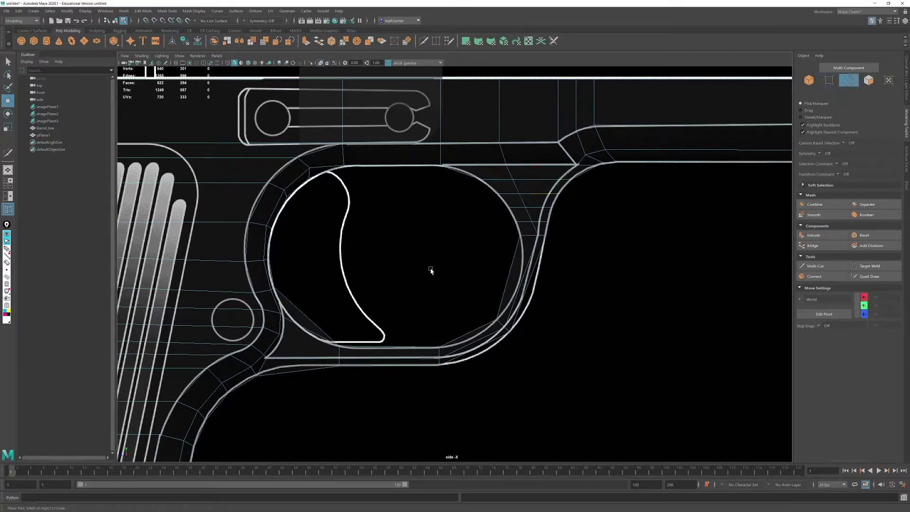
{"action": "left_click_drag", "start_coordinate": [444, 270], "coordinate": [651, 295]}
{"action": "left_click", "coordinate": [814, 276]}
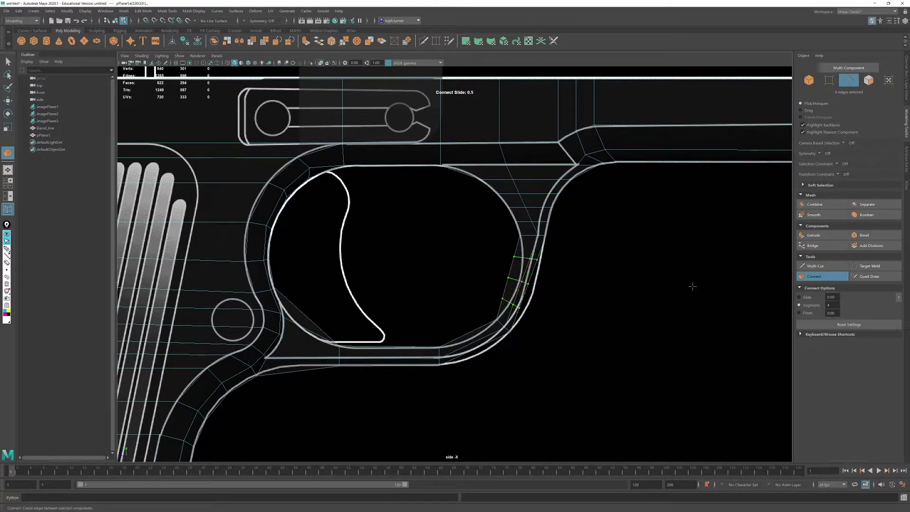
{"action": "key", "text": "w"}
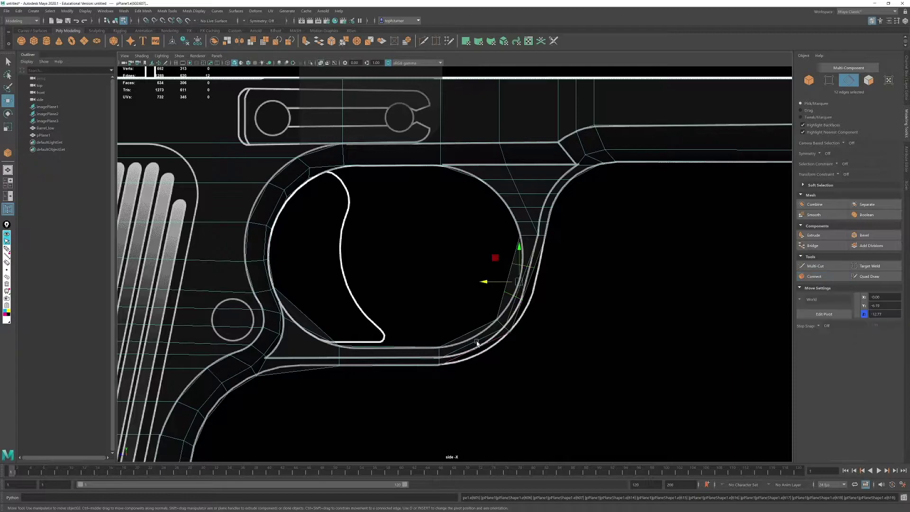
Step: Connect the edges of the guard's lower front corner with a single segment
{"action": "left_click_drag", "start_coordinate": [469, 326], "coordinate": [483, 381]}
{"action": "left_click", "coordinate": [824, 276]}
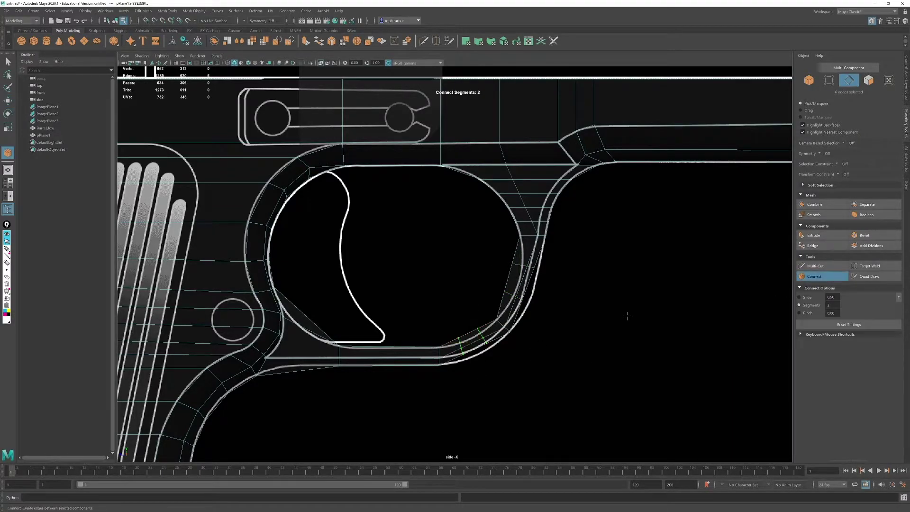
{"action": "key", "text": "w"}
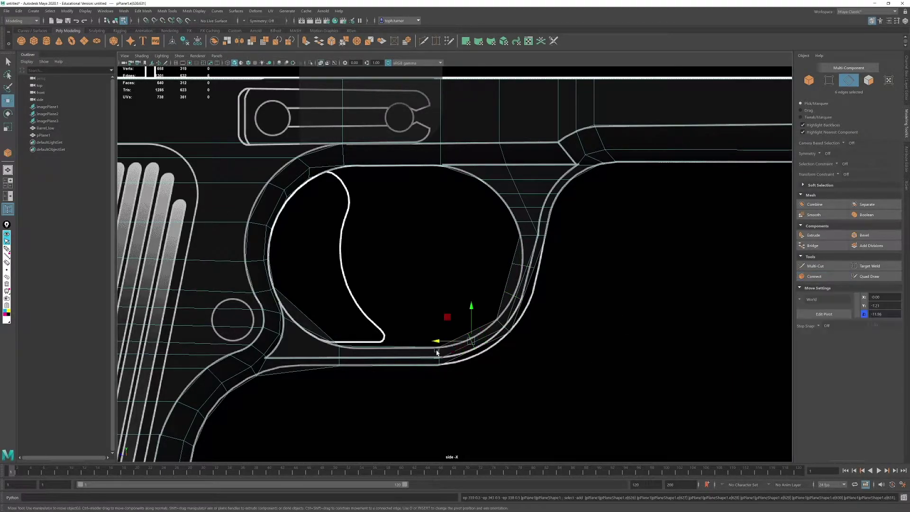
Step: Connect the edges at the guard's rear lower end beside the grip with three segments
{"action": "left_click_drag", "start_coordinate": [398, 326], "coordinate": [386, 460]}
{"action": "left_click_drag", "start_coordinate": [313, 313], "coordinate": [290, 438]}
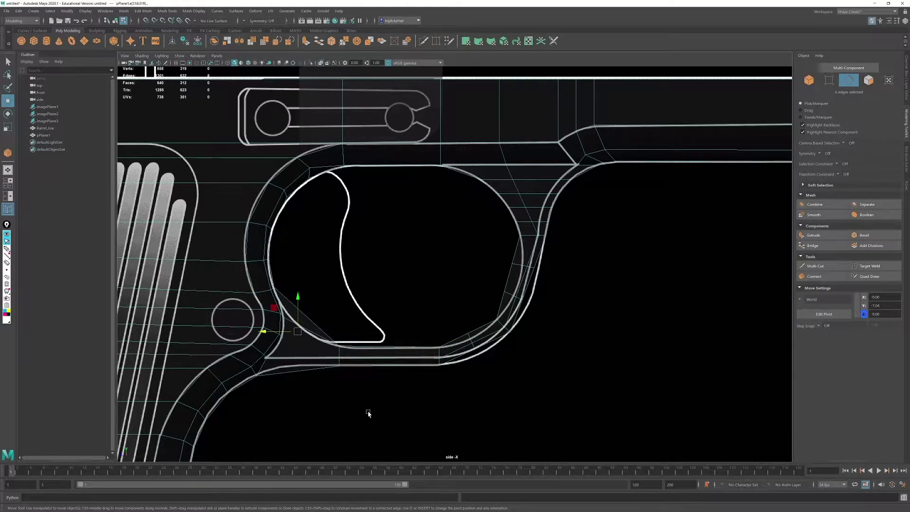
{"action": "left_click", "coordinate": [825, 277]}
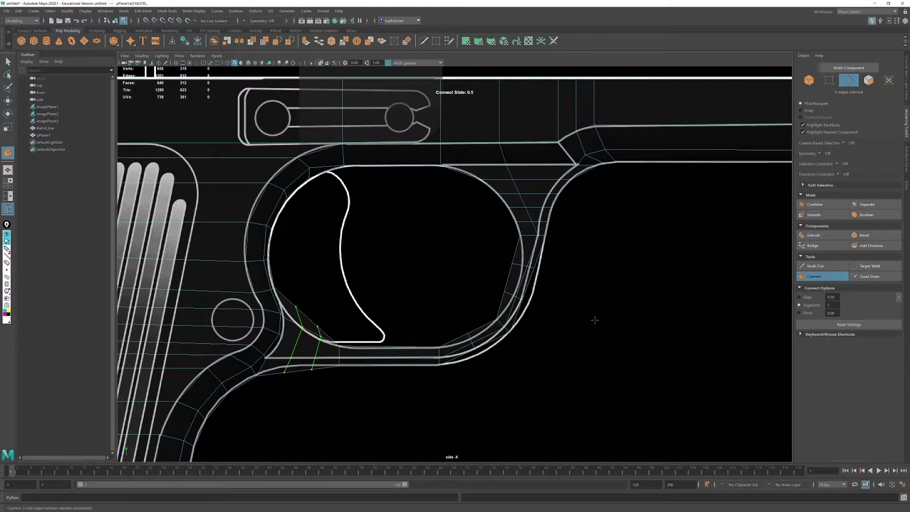
{"action": "key", "text": "w"}
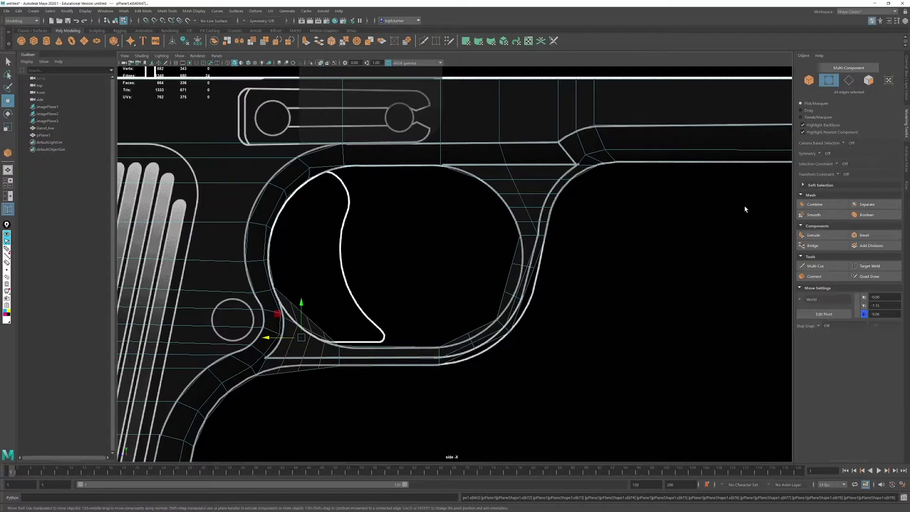
Step: Move the upper new vertex row of the front strut forward onto the blueprint's inner curve and its outer vertices onto the outer curve
{"action": "right_click_drag", "start_coordinate": [568, 237], "coordinate": [585, 244], "text": "alt"}
{"action": "middle_click_drag", "start_coordinate": [585, 245], "coordinate": [521, 231], "text": "alt"}
{"action": "left_click_drag", "start_coordinate": [470, 233], "coordinate": [606, 265]}
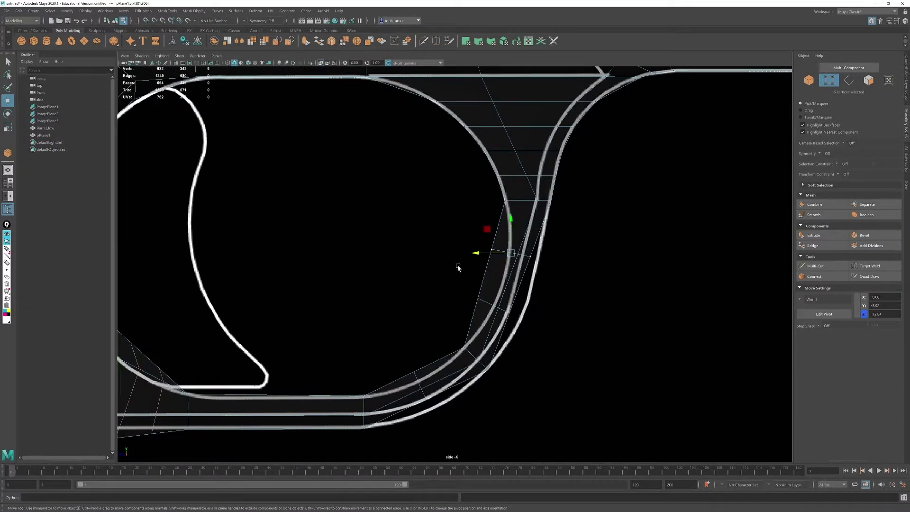
{"action": "left_click_drag", "start_coordinate": [480, 255], "coordinate": [496, 256]}
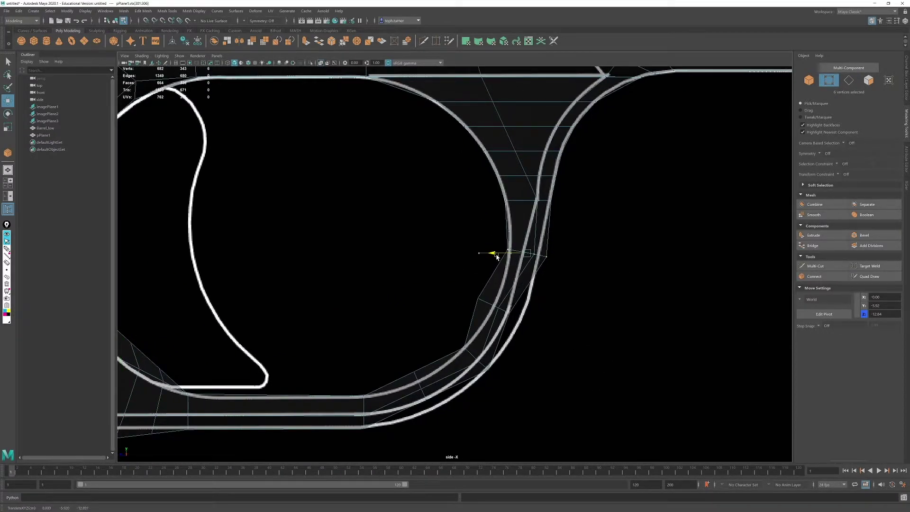
{"action": "left_click_drag", "start_coordinate": [582, 238], "coordinate": [528, 267]}
{"action": "right_click_drag", "start_coordinate": [535, 270], "coordinate": [579, 306], "text": "alt"}
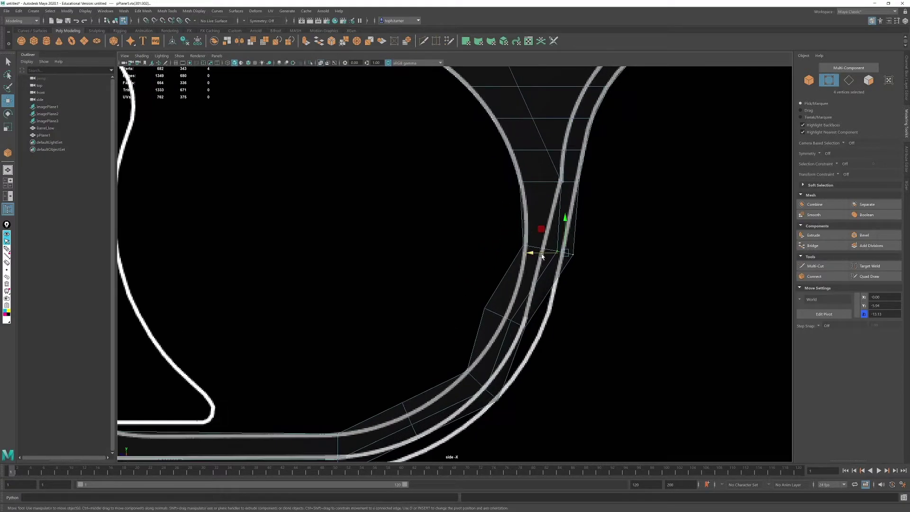
{"action": "mouse_move", "coordinate": [542, 254]}
{"action": "left_mouse_down"}
{"action": "mouse_move", "coordinate": [530, 254]}
{"action": "mouse_move", "coordinate": [556, 269]}
{"action": "mouse_move", "coordinate": [542, 256]}
{"action": "left_mouse_up"}
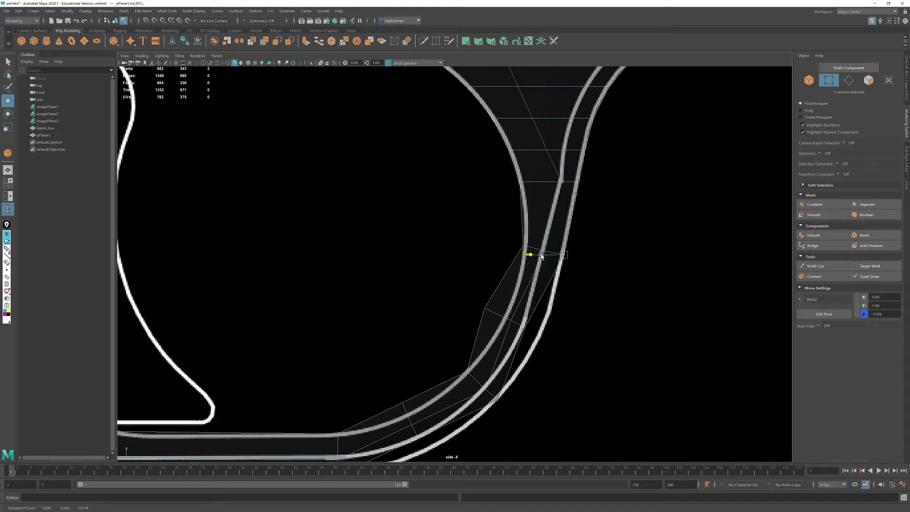
Step: Move the lower new vertex row of the front strut onto the blueprint's curve and align its outer vertices with the outer line
{"action": "left_click_drag", "start_coordinate": [458, 289], "coordinate": [528, 335]}
{"action": "mouse_move", "coordinate": [497, 309]}
{"action": "left_mouse_down"}
{"action": "mouse_move", "coordinate": [494, 299]}
{"action": "mouse_move", "coordinate": [502, 302]}
{"action": "left_mouse_up"}
{"action": "left_click_drag", "start_coordinate": [569, 324], "coordinate": [519, 351]}
{"action": "mouse_move", "coordinate": [516, 309]}
{"action": "left_mouse_down"}
{"action": "mouse_move", "coordinate": [565, 353]}
{"action": "mouse_move", "coordinate": [532, 352]}
{"action": "mouse_move", "coordinate": [517, 313]}
{"action": "left_mouse_up"}
Step: Move the new vertex row at the guard's lower front corner onto the blueprint's rounded outline
{"action": "middle_click_drag", "start_coordinate": [507, 304], "coordinate": [517, 192], "text": "alt"}
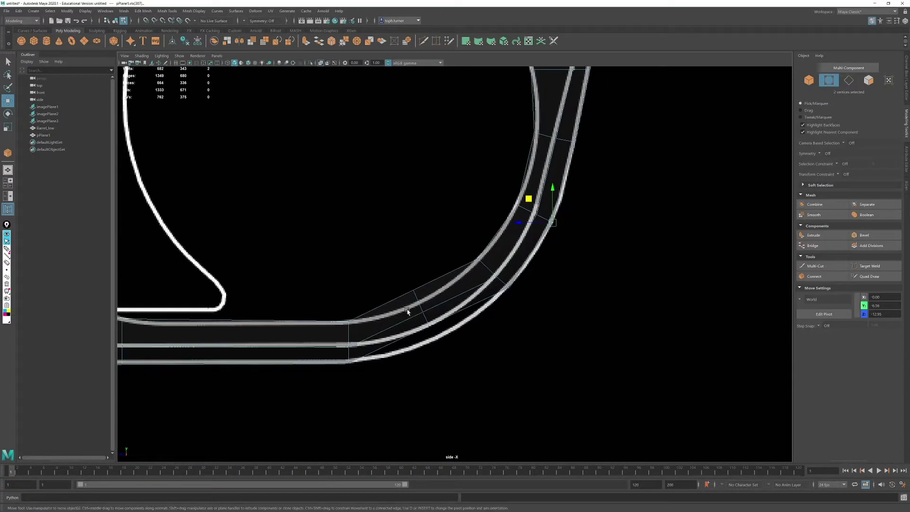
{"action": "left_click_drag", "start_coordinate": [383, 263], "coordinate": [438, 353]}
{"action": "middle_click_drag", "start_coordinate": [398, 283], "coordinate": [405, 299]}
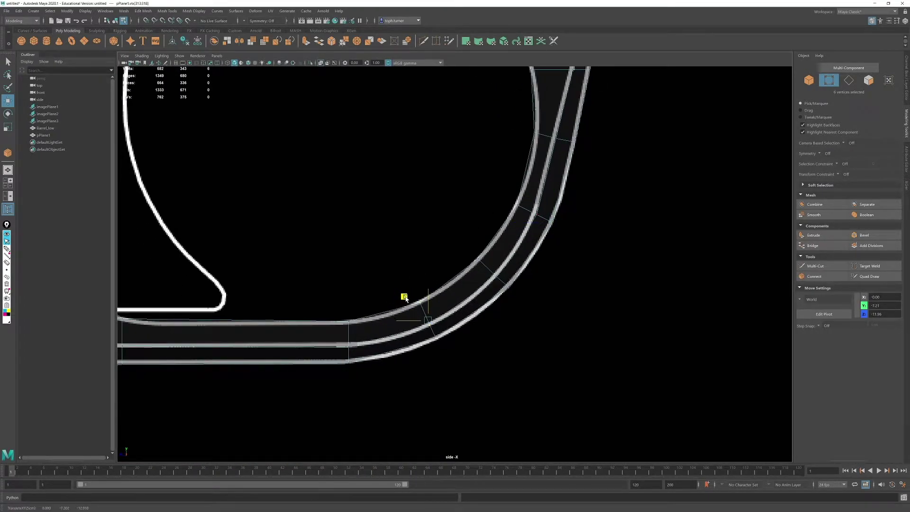
Step: Raise the foremost new lower-edge vertices at the guard's rear lower end onto the blueprint's bottom outline
{"action": "middle_click_drag", "start_coordinate": [486, 319], "coordinate": [559, 314], "text": "alt"}
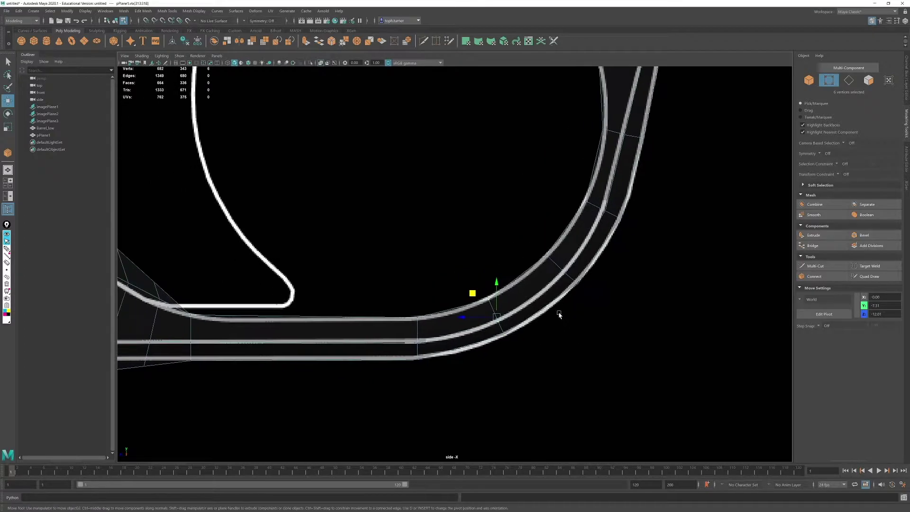
{"action": "scroll", "coordinate": [625, 164], "scroll_direction": "down", "scroll_amount": 5}
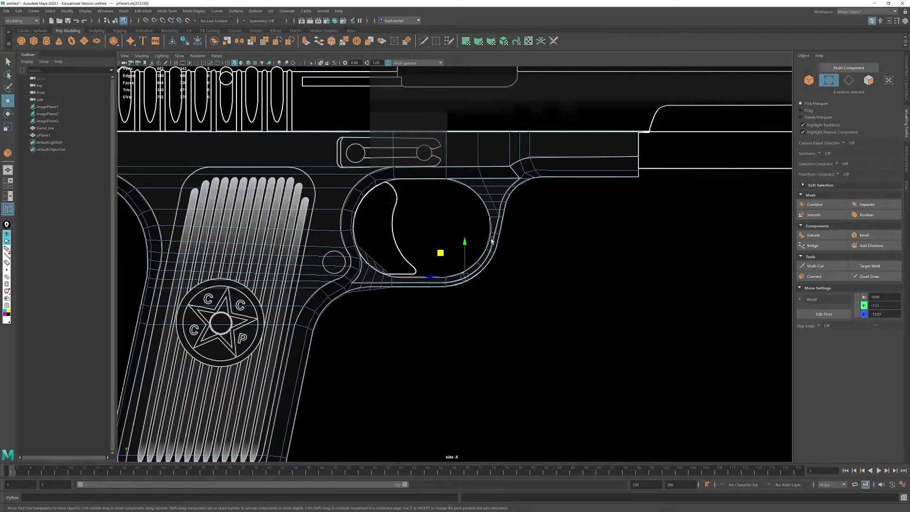
{"action": "right_click_drag", "start_coordinate": [460, 252], "coordinate": [546, 388], "text": "alt"}
{"action": "middle_click_drag", "start_coordinate": [463, 272], "coordinate": [542, 245], "text": "alt"}
{"action": "right_click_drag", "start_coordinate": [497, 313], "coordinate": [557, 458], "text": "alt"}
{"action": "middle_click_drag", "start_coordinate": [366, 253], "coordinate": [542, 268], "text": "alt"}
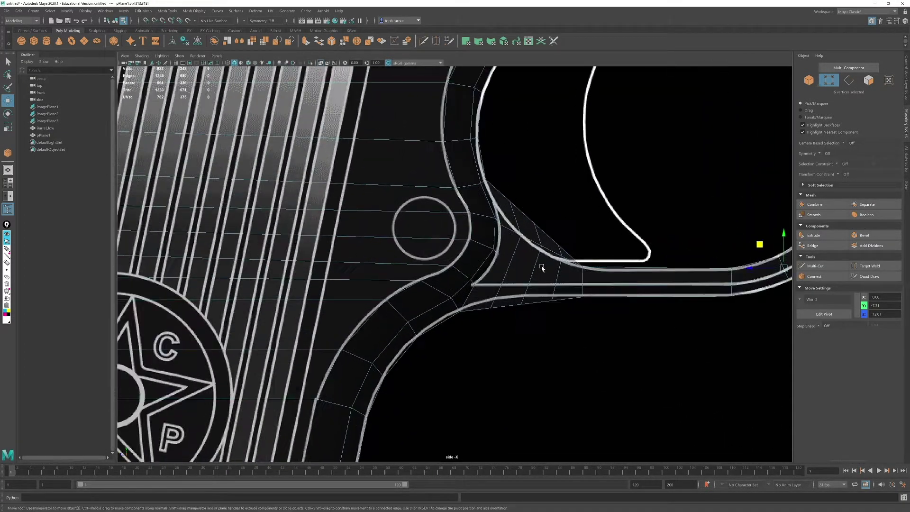
{"action": "scroll", "coordinate": [542, 268], "scroll_direction": "up", "scroll_amount": 6}
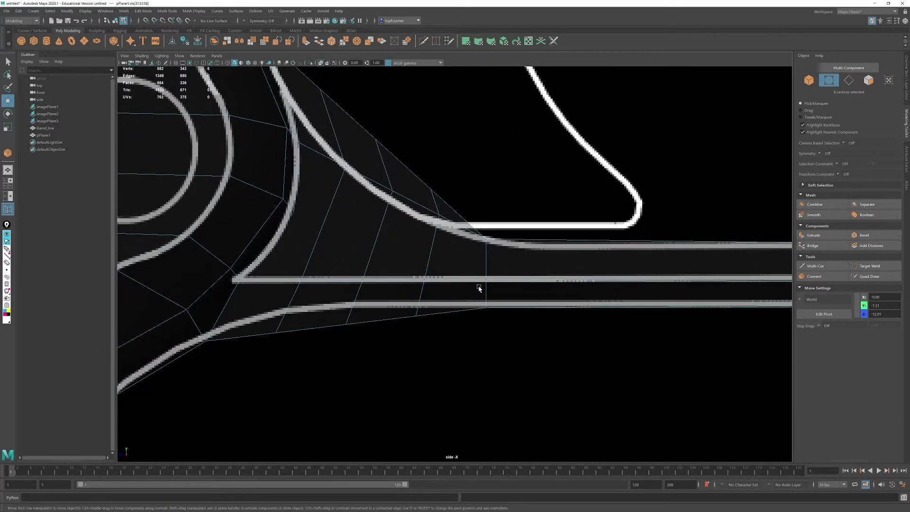
{"action": "scroll", "coordinate": [386, 214], "scroll_direction": "down", "scroll_amount": 5}
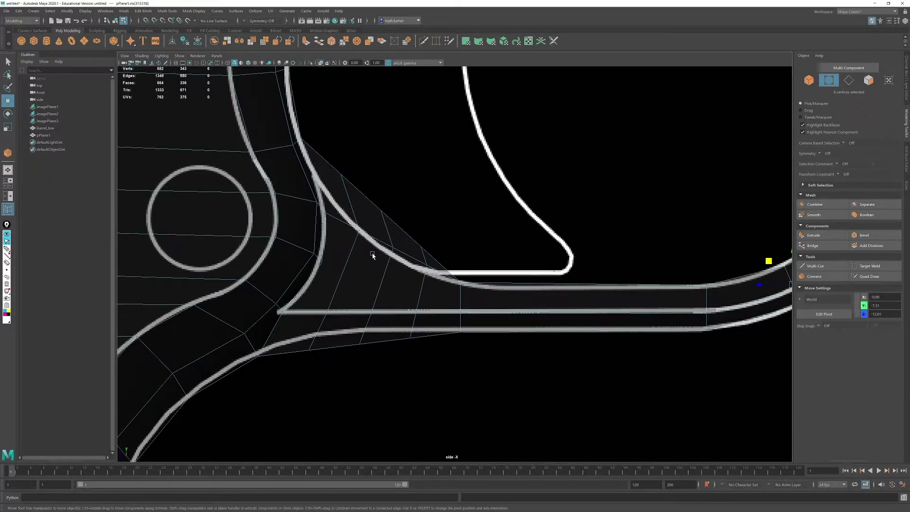
{"action": "right_click_drag", "start_coordinate": [414, 245], "coordinate": [434, 271], "text": "alt"}
{"action": "middle_click_drag", "start_coordinate": [434, 271], "coordinate": [434, 261], "text": "alt"}
{"action": "left_click_drag", "start_coordinate": [383, 278], "coordinate": [429, 394]}
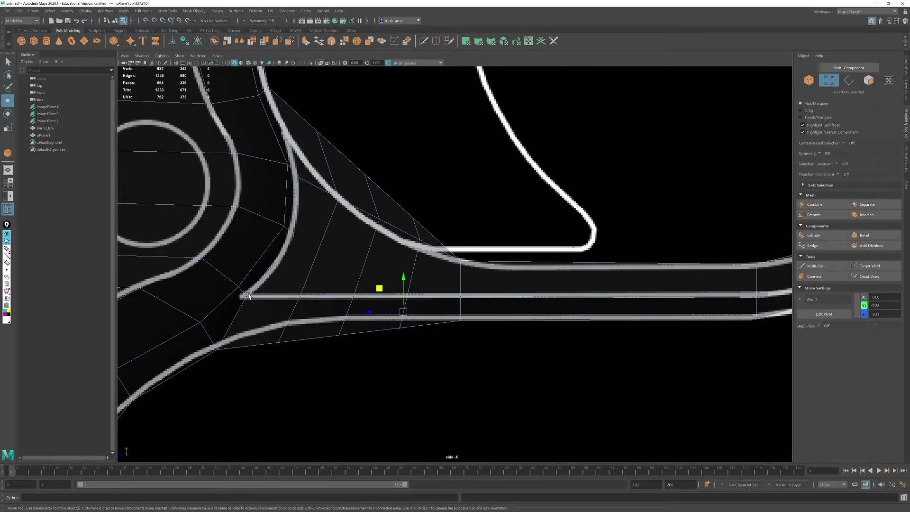
{"action": "left_click_drag", "start_coordinate": [386, 322], "coordinate": [413, 341]}
{"action": "left_click_drag", "start_coordinate": [398, 297], "coordinate": [398, 288]}
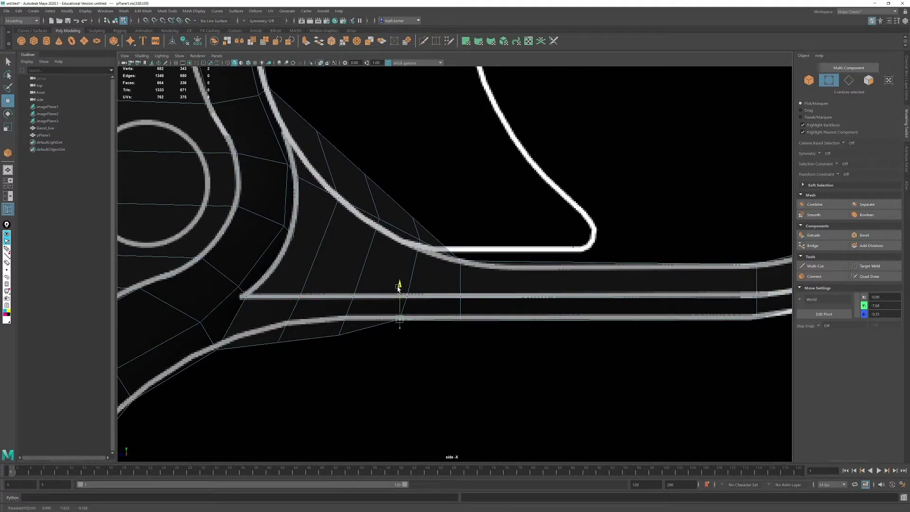
Step: Raise the remaining new lower-edge vertices beside the grip onto the blueprint's curved bottom outline
{"action": "left_click_drag", "start_coordinate": [324, 328], "coordinate": [359, 362]}
{"action": "left_click_drag", "start_coordinate": [339, 309], "coordinate": [341, 296]}
{"action": "left_click_drag", "start_coordinate": [292, 331], "coordinate": [278, 302]}
{"action": "scroll", "coordinate": [356, 271], "scroll_direction": "down", "scroll_amount": 4}
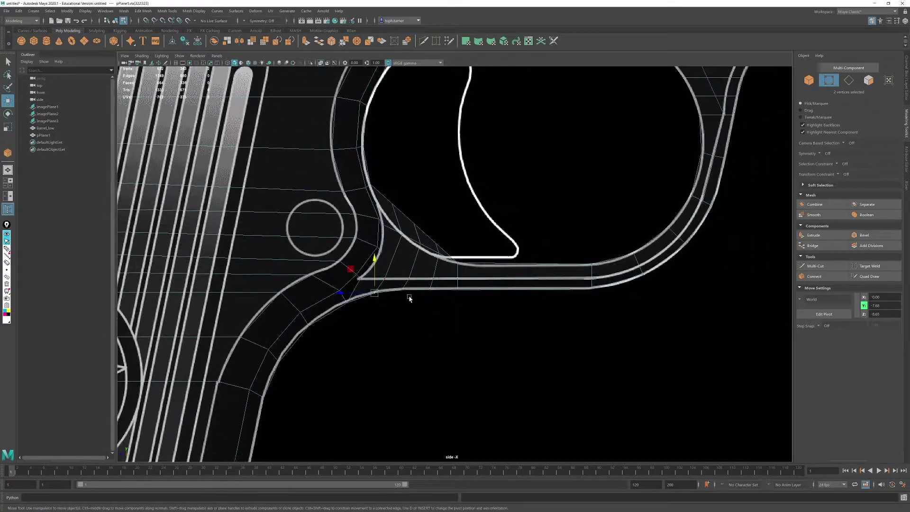
Step: Examine how the guard's inner edge follows the blueprint from the rear lower corner to the upper rear arc
{"action": "scroll", "coordinate": [444, 278], "scroll_direction": "up", "scroll_amount": 3}
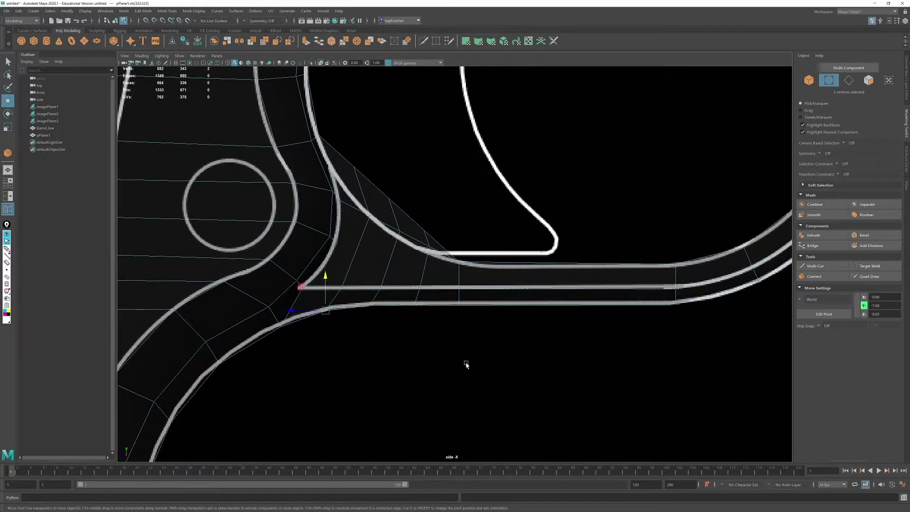
{"action": "middle_click_drag", "start_coordinate": [510, 258], "coordinate": [469, 294], "text": "alt"}
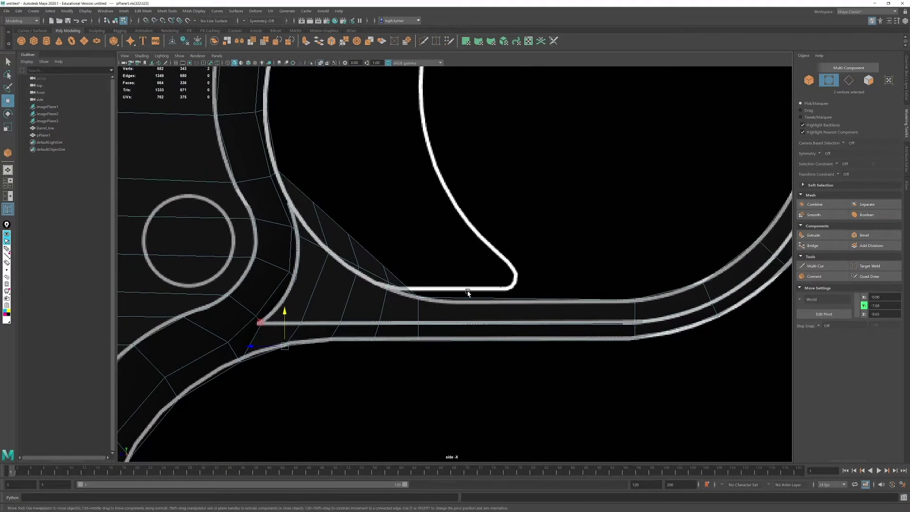
{"action": "scroll", "coordinate": [522, 300], "scroll_direction": "up", "scroll_amount": 2}
{"action": "scroll", "coordinate": [565, 305], "scroll_direction": "down", "scroll_amount": 5}
{"action": "middle_click_drag", "start_coordinate": [641, 257], "coordinate": [550, 276], "text": "alt"}
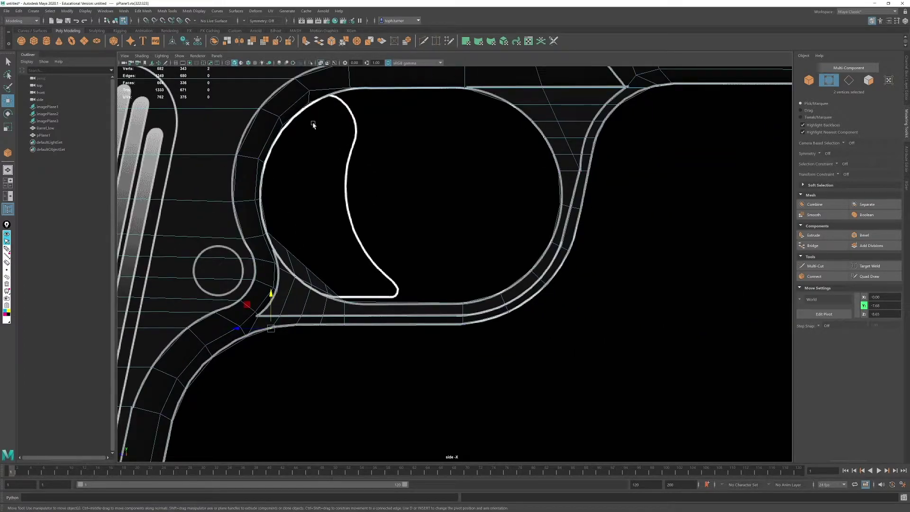
{"action": "scroll", "coordinate": [401, 309], "scroll_direction": "up", "scroll_amount": 5}
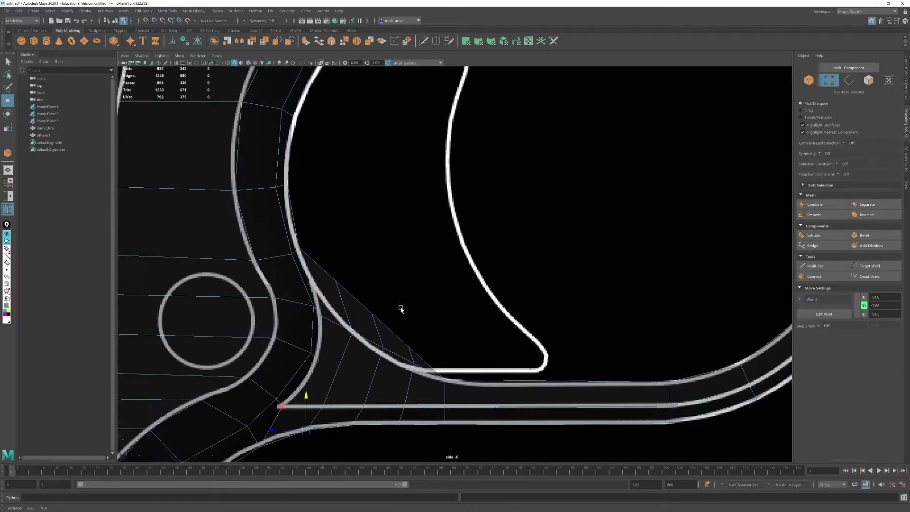
{"action": "middle_click_drag", "start_coordinate": [401, 309], "coordinate": [406, 342], "text": "alt"}
{"action": "middle_click_drag", "start_coordinate": [401, 220], "coordinate": [380, 341], "text": "alt"}
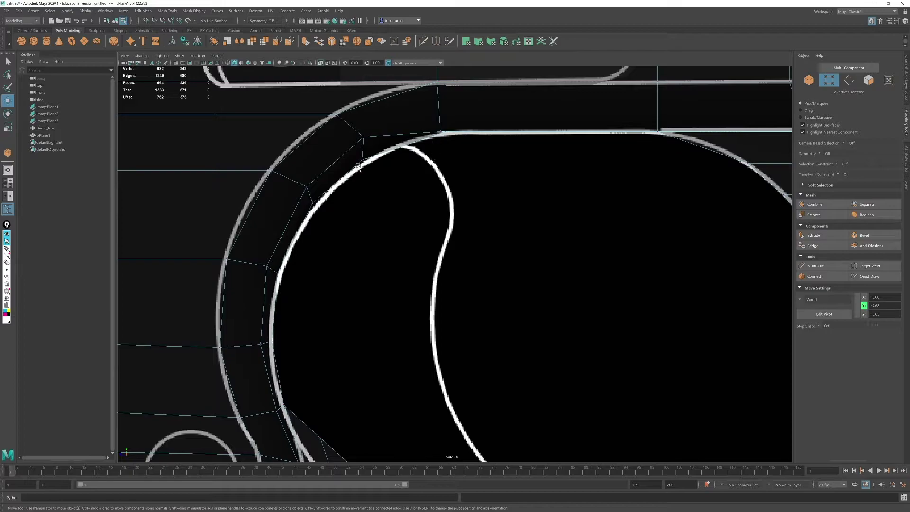
{"action": "middle_click_drag", "start_coordinate": [401, 256], "coordinate": [403, 131], "text": "alt"}
{"action": "middle_click_drag", "start_coordinate": [402, 289], "coordinate": [399, 180], "text": "alt"}
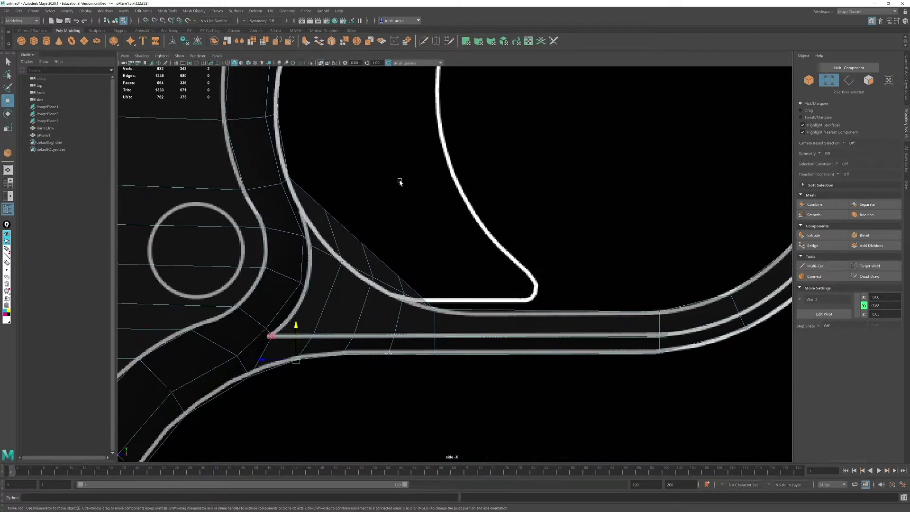
Step: Scale the foremost new inner-edge vertices at the rear lower corner together so they coincide in the side view
{"action": "right_click_drag", "start_coordinate": [438, 252], "coordinate": [544, 382], "text": "alt"}
{"action": "left_click_drag", "start_coordinate": [366, 248], "coordinate": [430, 225]}
{"action": "key", "text": "r"}
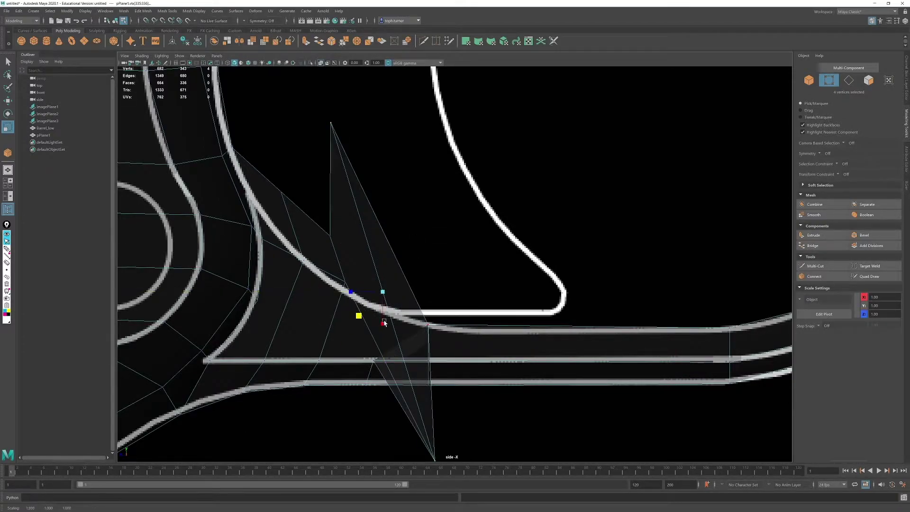
{"action": "key", "text": "ctrl+z"}
{"action": "left_click_drag", "start_coordinate": [383, 323], "coordinate": [390, 259]}
{"action": "left_click_drag", "start_coordinate": [350, 292], "coordinate": [527, 300]}
Step: Scale the other two new inner-edge vertex groups at the rear lower corner so each coincides in the side view
{"action": "left_click_drag", "start_coordinate": [318, 214], "coordinate": [359, 298]}
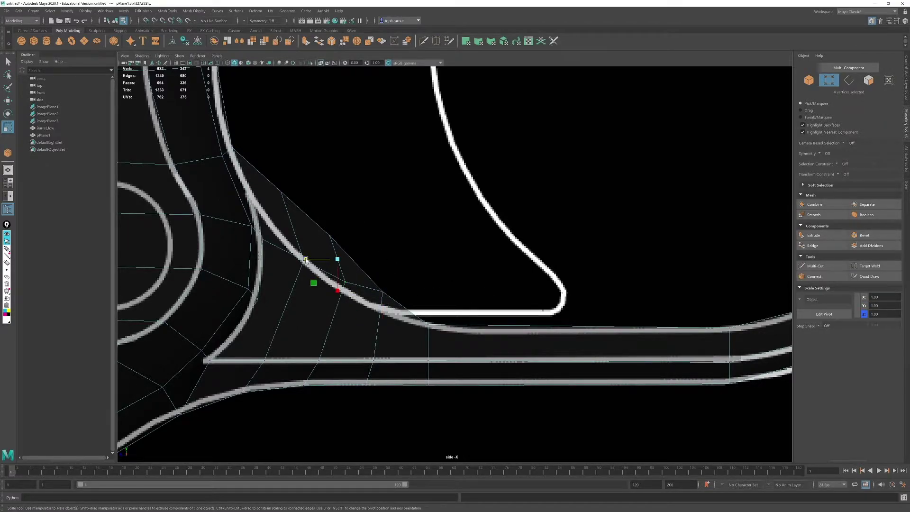
{"action": "left_click_drag", "start_coordinate": [306, 259], "coordinate": [457, 268]}
{"action": "left_click_drag", "start_coordinate": [337, 290], "coordinate": [348, 169]}
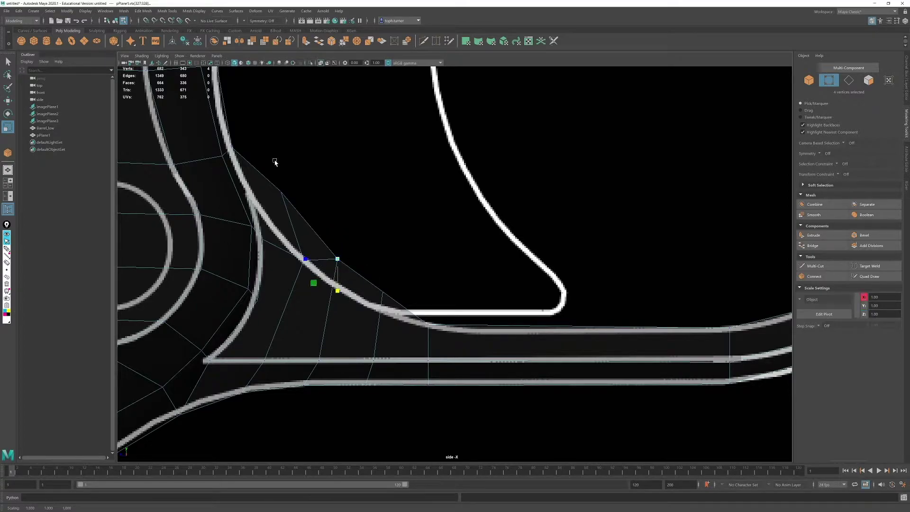
{"action": "left_click_drag", "start_coordinate": [276, 166], "coordinate": [310, 269]}
{"action": "left_click_drag", "start_coordinate": [261, 227], "coordinate": [306, 164]}
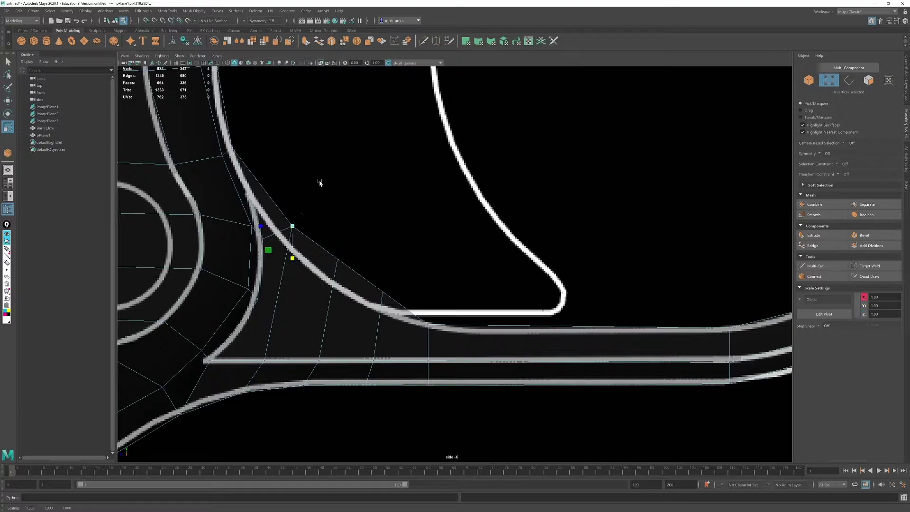
Step: Move the three aligned inner-edge vertex groups at the rear lower corner onto the blueprint's inner curve
{"action": "key", "text": "w"}
{"action": "left_click_drag", "start_coordinate": [367, 264], "coordinate": [398, 305]}
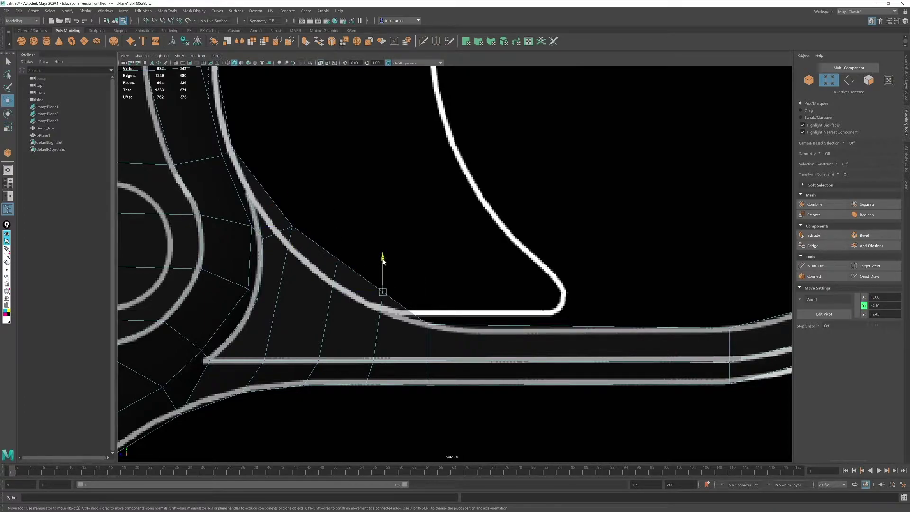
{"action": "left_click_drag", "start_coordinate": [383, 259], "coordinate": [383, 278]}
{"action": "left_click", "coordinate": [349, 271]}
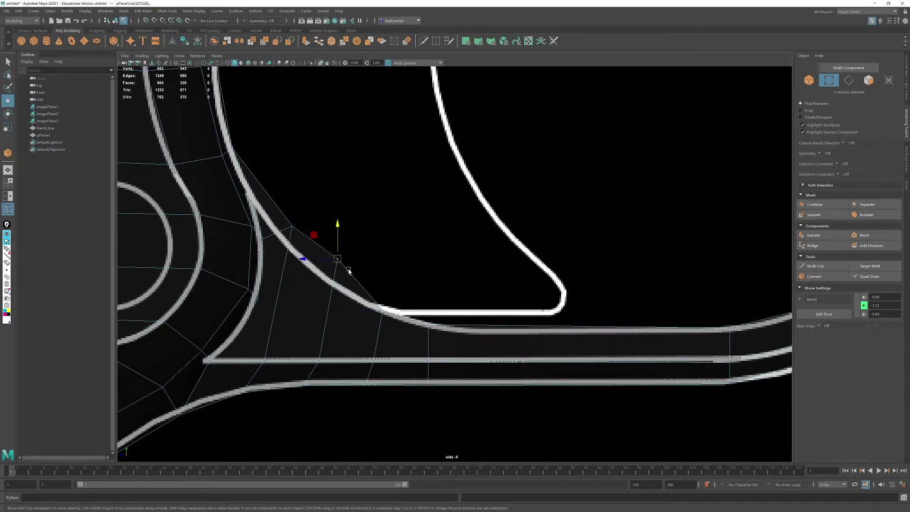
{"action": "left_click_drag", "start_coordinate": [315, 235], "coordinate": [311, 258]}
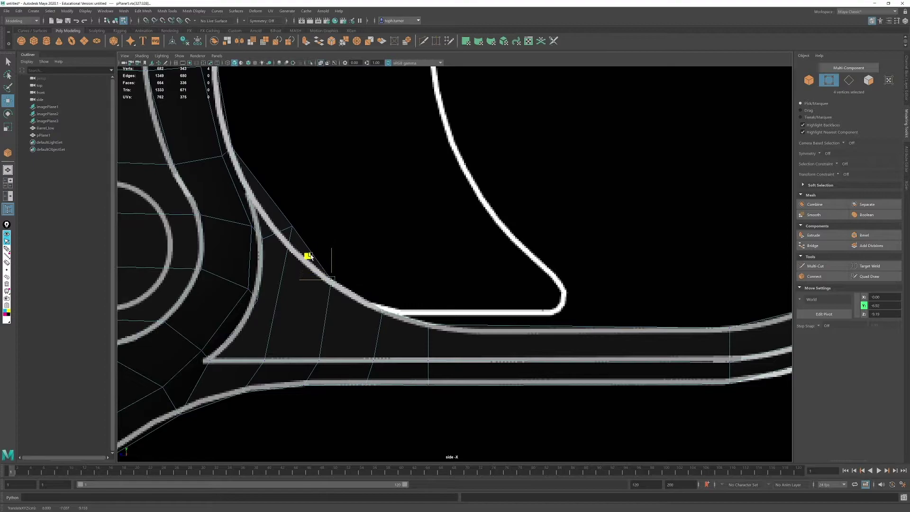
{"action": "left_click", "coordinate": [294, 225]}
{"action": "left_click_drag", "start_coordinate": [269, 204], "coordinate": [262, 213]}
Step: Scale the inner vertex group just above the rear lower corner to coincide and move it onto the blueprint's inner curve
{"action": "middle_click_drag", "start_coordinate": [218, 154], "coordinate": [309, 274], "text": "alt"}
{"action": "scroll", "coordinate": [284, 298], "scroll_direction": "up", "scroll_amount": 2}
{"action": "left_click_drag", "start_coordinate": [301, 221], "coordinate": [241, 290]}
{"action": "key", "text": "r"}
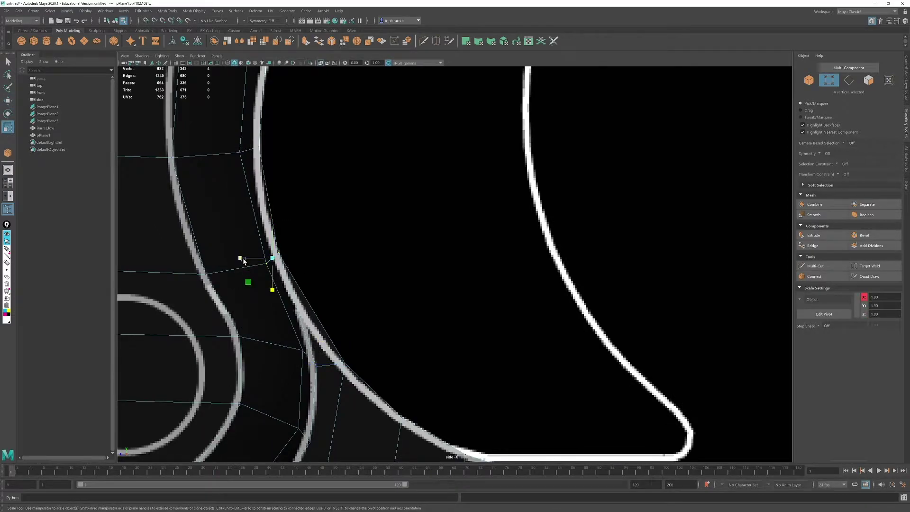
{"action": "left_click_drag", "start_coordinate": [241, 258], "coordinate": [438, 258]}
{"action": "left_click_drag", "start_coordinate": [272, 290], "coordinate": [303, 112]}
{"action": "key", "text": "w"}
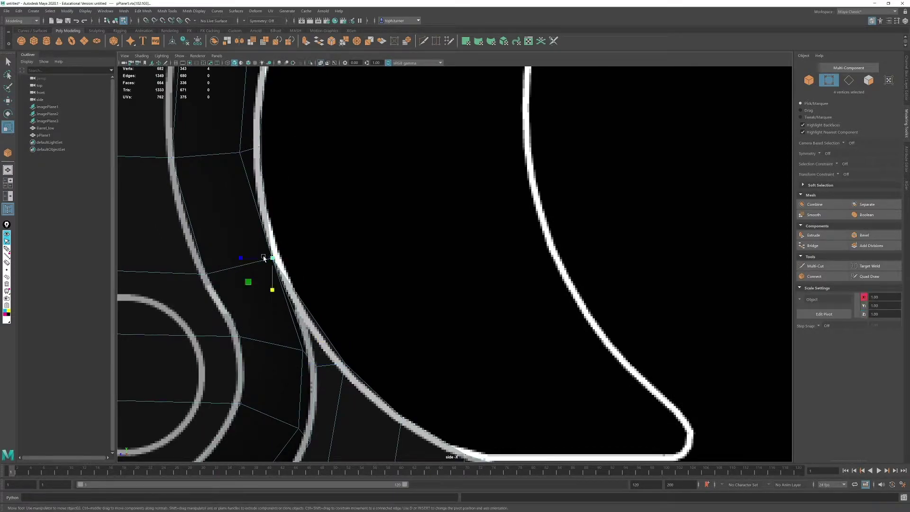
{"action": "left_click_drag", "start_coordinate": [243, 258], "coordinate": [252, 259]}
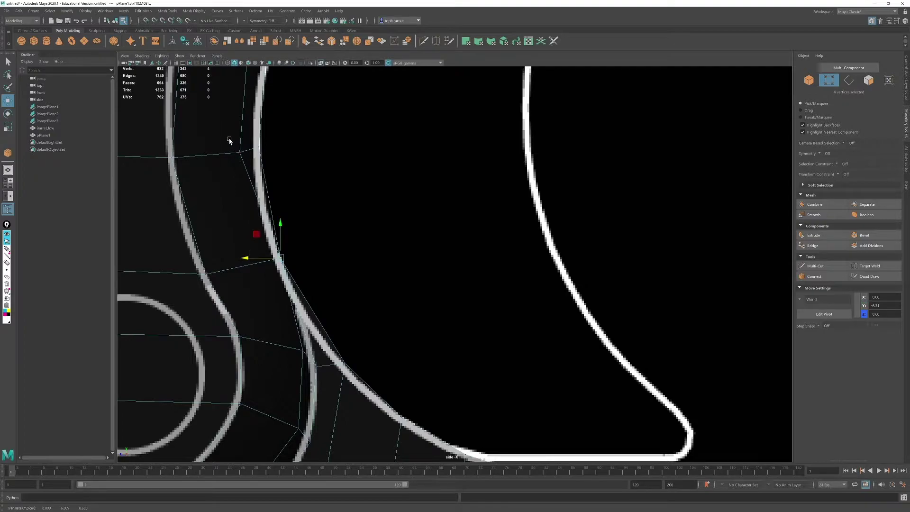
Step: Move the next inner vertex group up the guard's rear side onto the blueprint's curve and scale it to coincide
{"action": "left_click_drag", "start_coordinate": [230, 140], "coordinate": [293, 167]}
{"action": "middle_click_drag", "start_coordinate": [325, 176], "coordinate": [334, 260]}
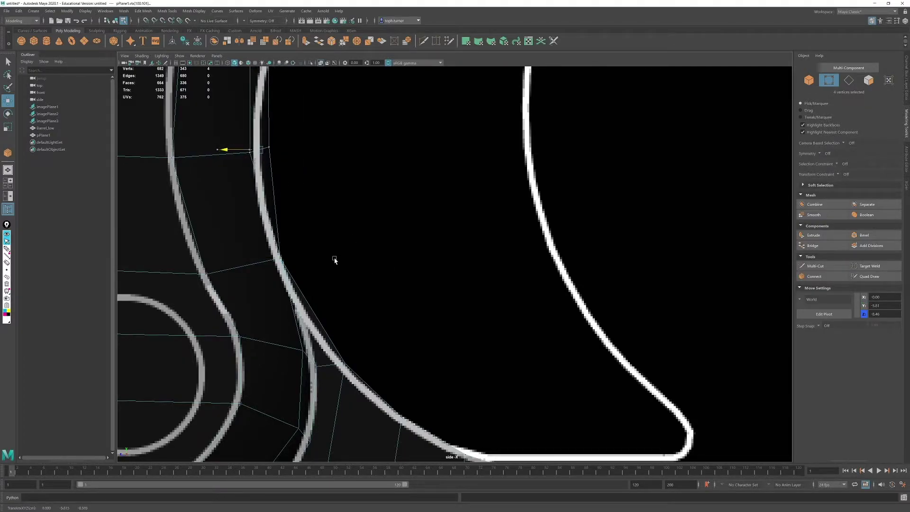
{"action": "key", "text": "r"}
{"action": "left_click_drag", "start_coordinate": [228, 149], "coordinate": [480, 151]}
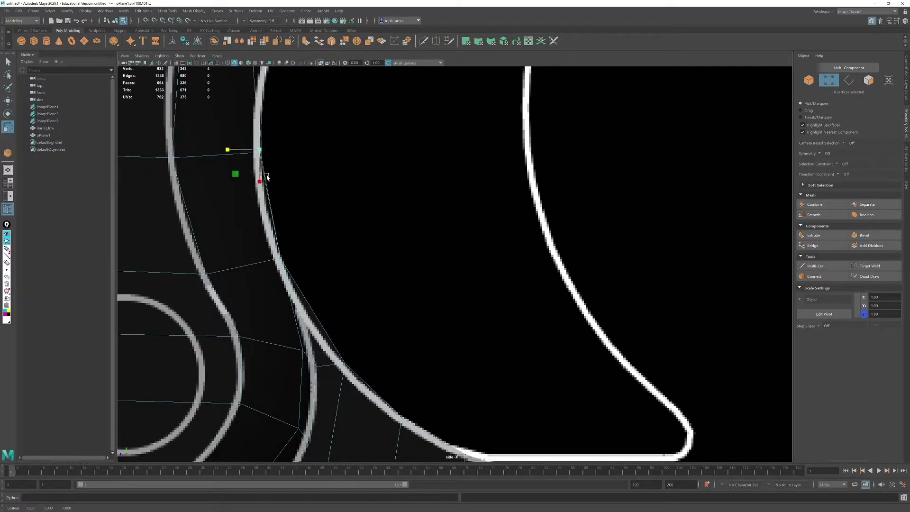
{"action": "left_click_drag", "start_coordinate": [261, 182], "coordinate": [300, 29]}
{"action": "key", "text": "w"}
Step: Scale the next two inner vertex groups up the rear arc so that each coincides in the side view
{"action": "middle_click_drag", "start_coordinate": [298, 116], "coordinate": [306, 295], "text": "alt"}
{"action": "left_click_drag", "start_coordinate": [237, 175], "coordinate": [315, 248]}
{"action": "key", "text": "r"}
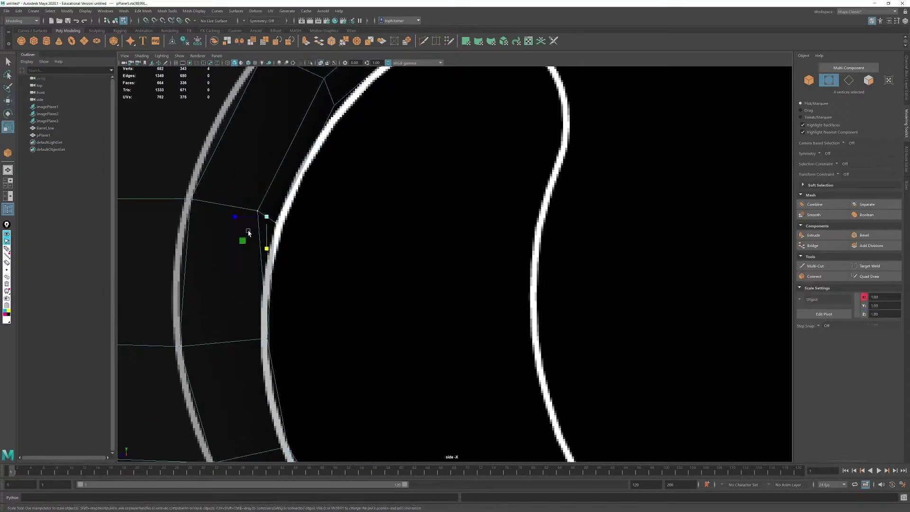
{"action": "left_click_drag", "start_coordinate": [237, 219], "coordinate": [370, 232]}
{"action": "left_click_drag", "start_coordinate": [267, 247], "coordinate": [303, 73]}
{"action": "left_click_drag", "start_coordinate": [306, 131], "coordinate": [352, 72]}
{"action": "left_click_drag", "start_coordinate": [298, 92], "coordinate": [436, 103]}
{"action": "left_click_drag", "start_coordinate": [330, 123], "coordinate": [344, 2]}
Step: Move the two aligned vertex groups on the rear arc forward onto the blueprint's inner curve
{"action": "key", "text": "w"}
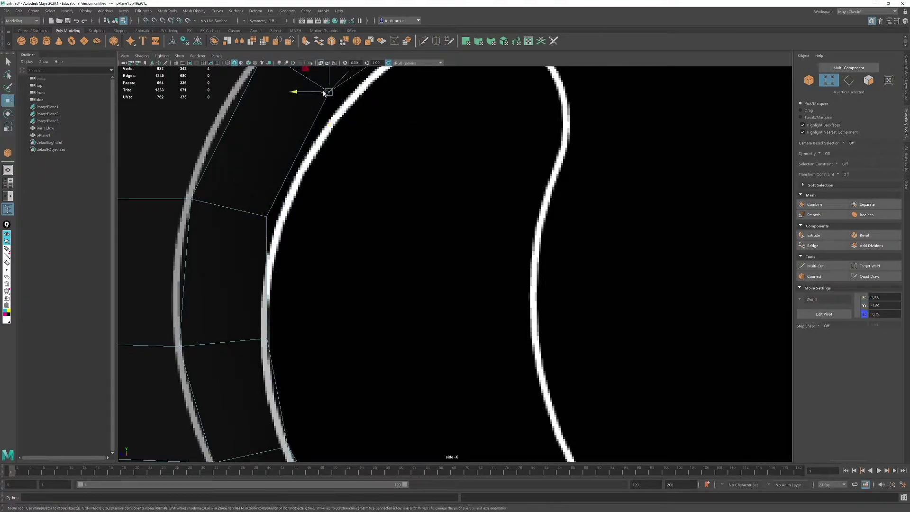
{"action": "left_click_drag", "start_coordinate": [304, 70], "coordinate": [323, 86]}
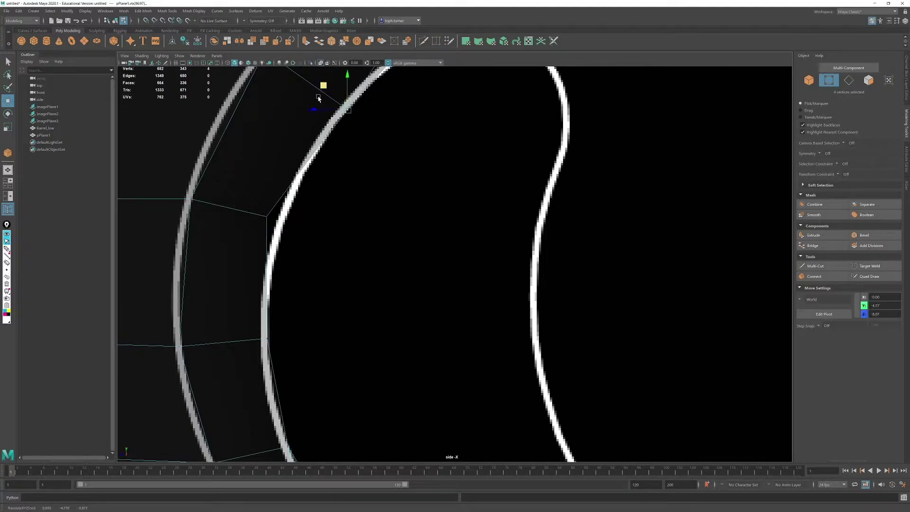
{"action": "left_click_drag", "start_coordinate": [286, 232], "coordinate": [261, 202]}
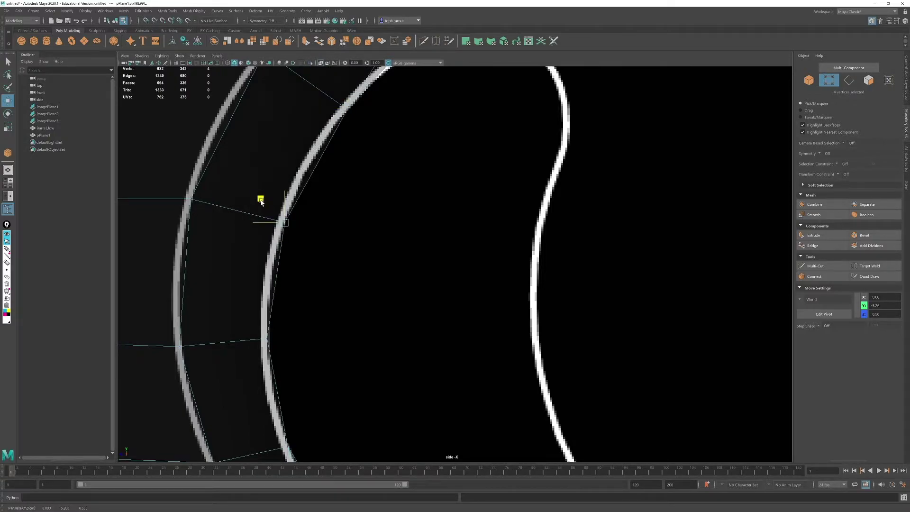
Step: Scale the inner vertex group on the upper rear arc to coincide and move it onto the blueprint's inner curve
{"action": "middle_click_drag", "start_coordinate": [393, 171], "coordinate": [278, 379], "text": "alt"}
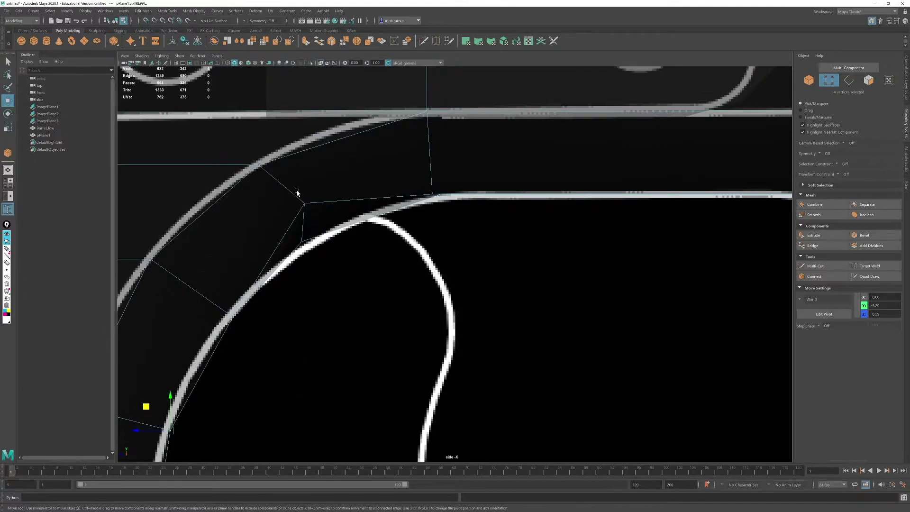
{"action": "left_click_drag", "start_coordinate": [297, 193], "coordinate": [317, 114]}
{"action": "key", "text": "r"}
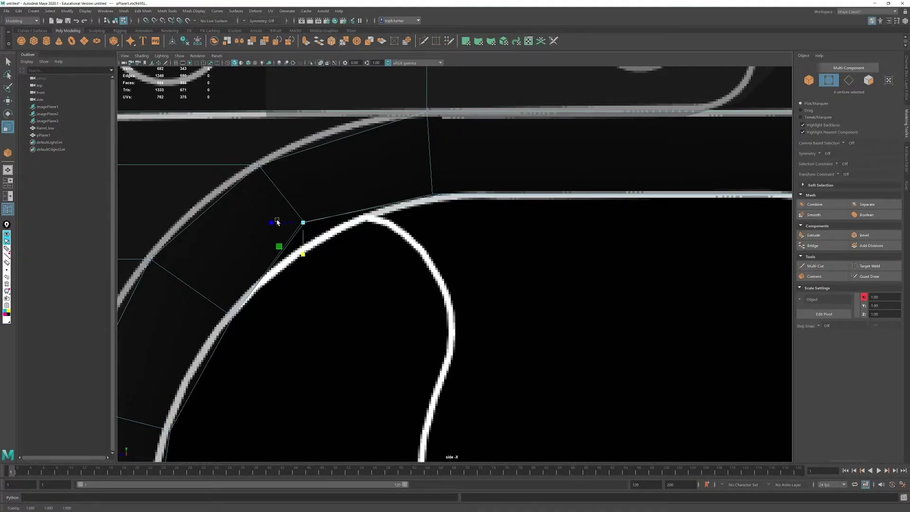
{"action": "key", "text": "w"}
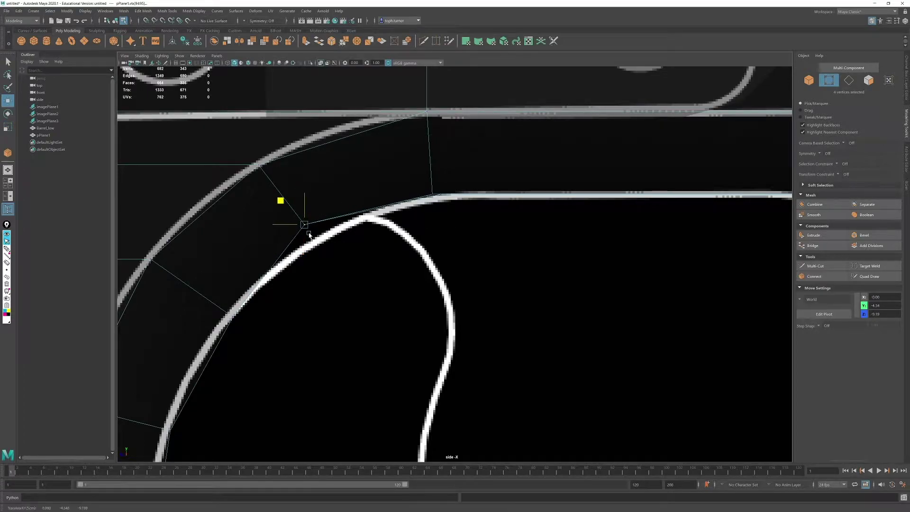
{"action": "left_click_drag", "start_coordinate": [281, 200], "coordinate": [294, 219]}
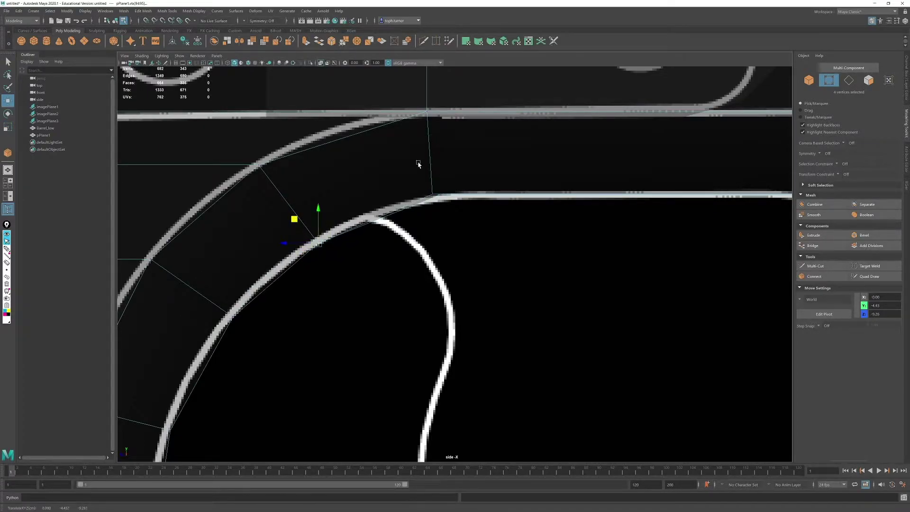
Step: Scale the inner vertex group where the guard's rear arc meets the straight upper edge so its vertices coincide in the side view
{"action": "left_click_drag", "start_coordinate": [418, 164], "coordinate": [540, 202]}
{"action": "key", "text": "r"}
{"action": "key", "text": "w"}
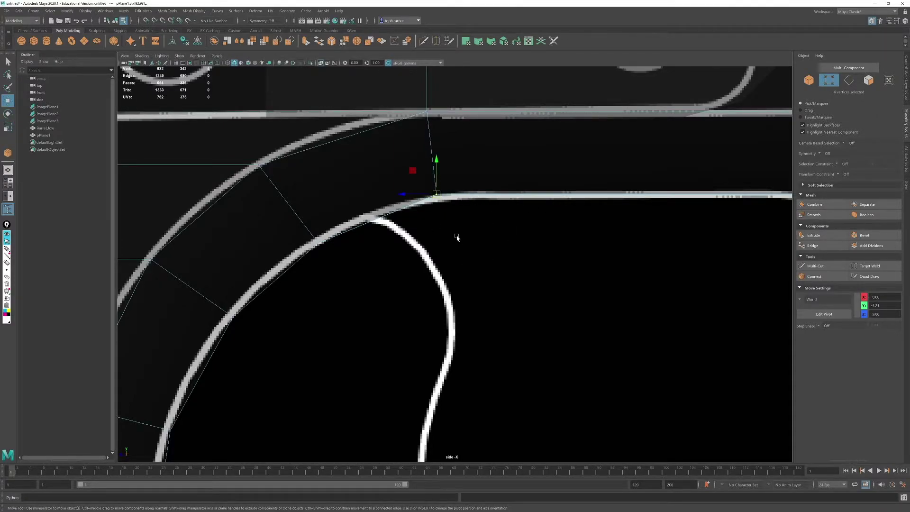
Step: Examine the junction between the trigger guard's lower bar and the front of the grip in the perspective view
{"action": "scroll", "coordinate": [474, 239], "scroll_direction": "down", "scroll_amount": 6}
{"action": "key", "text": "space"}
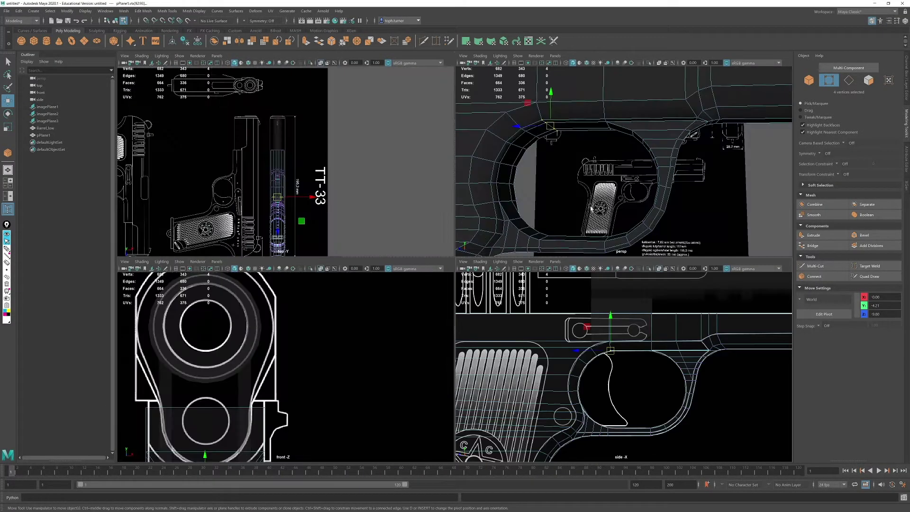
{"action": "key", "text": "space"}
{"action": "left_click_drag", "start_coordinate": [597, 204], "coordinate": [585, 182], "text": "alt"}
{"action": "middle_click_drag", "start_coordinate": [397, 232], "coordinate": [450, 156], "text": "alt"}
{"action": "right_click_drag", "start_coordinate": [451, 190], "coordinate": [465, 252], "text": "alt"}
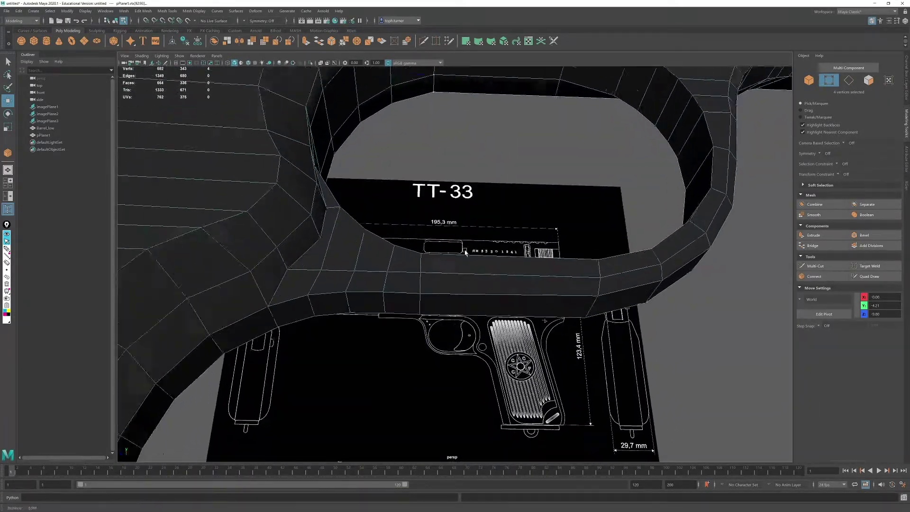
{"action": "right_click_drag", "start_coordinate": [306, 220], "coordinate": [321, 215], "text": "alt"}
{"action": "middle_click_drag", "start_coordinate": [321, 215], "coordinate": [349, 193], "text": "alt"}
{"action": "mouse_move", "coordinate": [340, 190]}
{"action": "left_mouse_down", "text": "alt"}
{"action": "mouse_move", "coordinate": [345, 218]}
{"action": "mouse_move", "coordinate": [319, 248]}
{"action": "left_mouse_up", "text": "alt"}
{"action": "left_click", "coordinate": [334, 216]}
{"action": "left_click_drag", "start_coordinate": [313, 320], "coordinate": [360, 294], "text": "alt"}
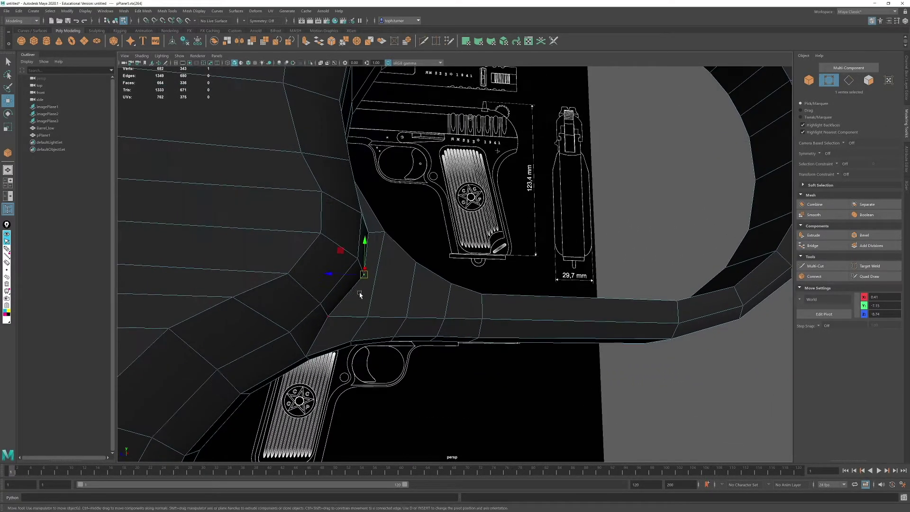
Step: Move the vertex pair at the rear corner of the guard's lower bar slightly forward along the blueprint's line in the side view
{"action": "key", "text": "space"}
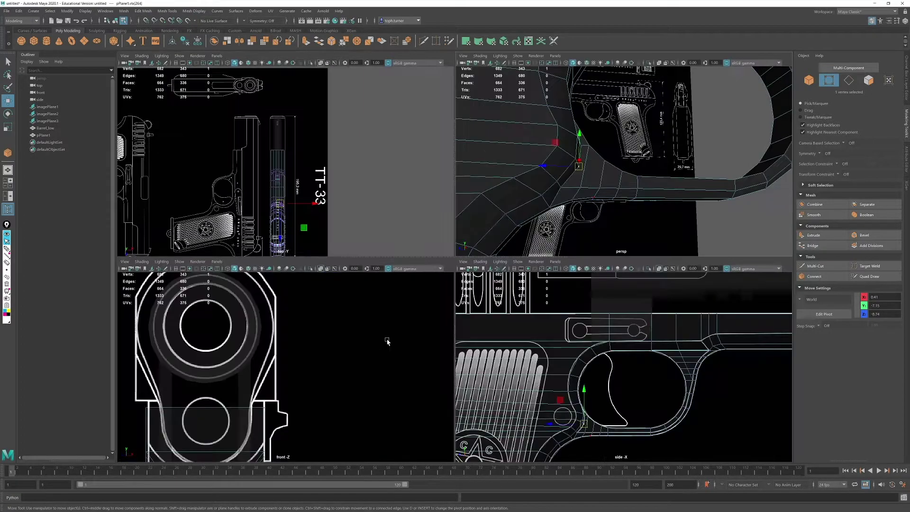
{"action": "right_click_drag", "start_coordinate": [547, 351], "coordinate": [628, 485], "text": "alt"}
{"action": "middle_click_drag", "start_coordinate": [552, 403], "coordinate": [583, 248], "text": "alt"}
{"action": "right_click_drag", "start_coordinate": [559, 322], "coordinate": [627, 443], "text": "alt"}
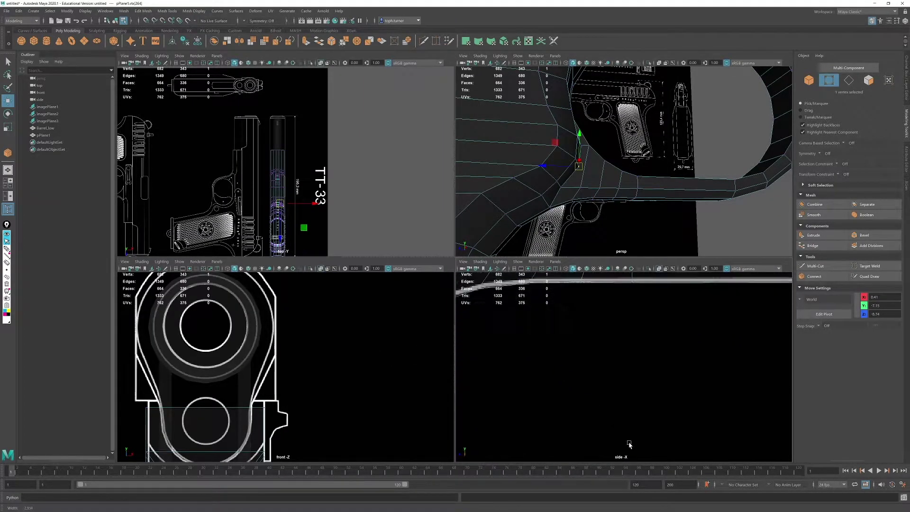
{"action": "middle_click_drag", "start_coordinate": [550, 364], "coordinate": [633, 428], "text": "alt"}
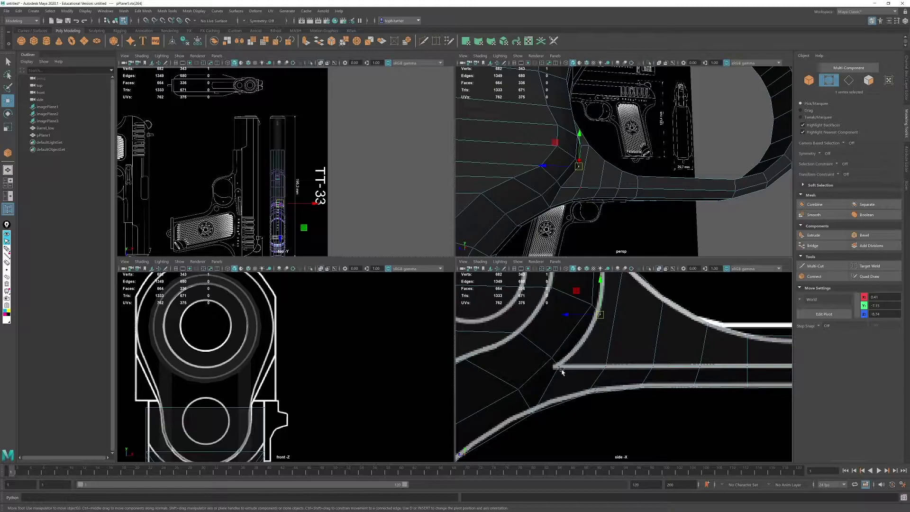
{"action": "left_click_drag", "start_coordinate": [554, 374], "coordinate": [568, 363]}
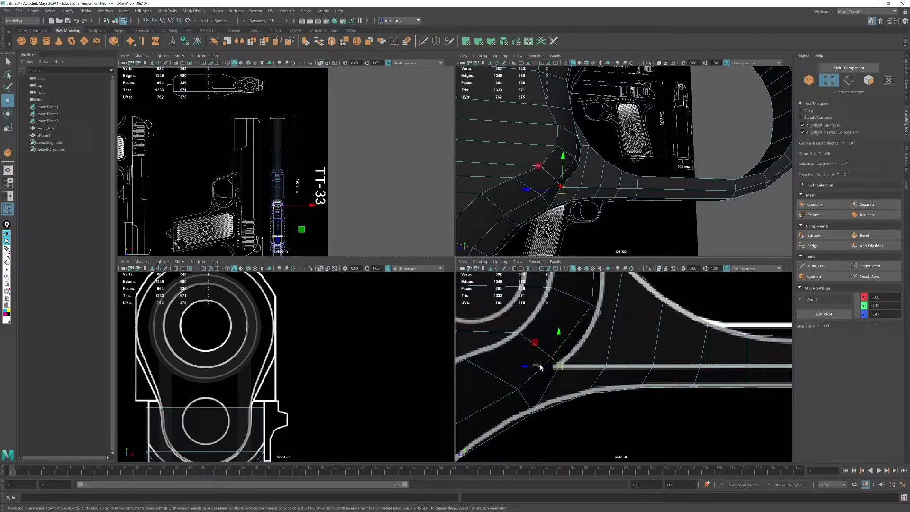
{"action": "left_click", "coordinate": [544, 361]}
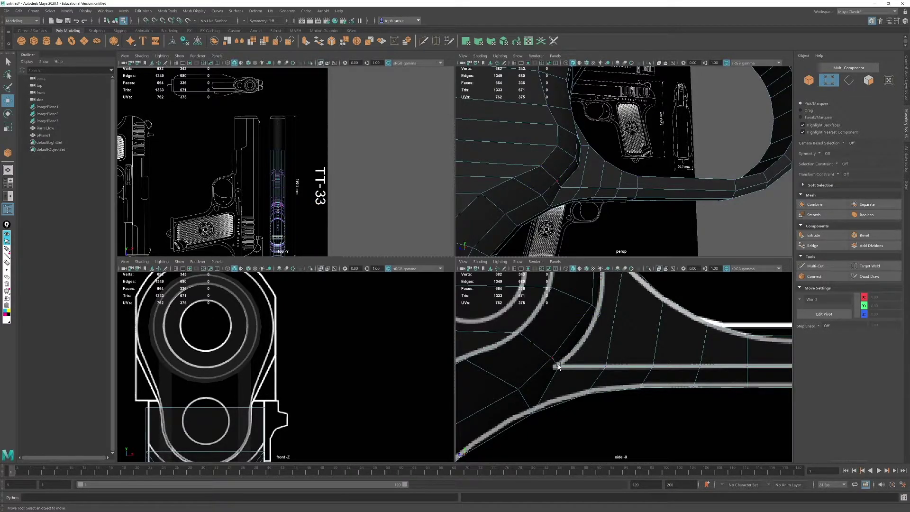
{"action": "left_click_drag", "start_coordinate": [553, 362], "coordinate": [556, 327]}
{"action": "key", "text": "ctrl+z"}
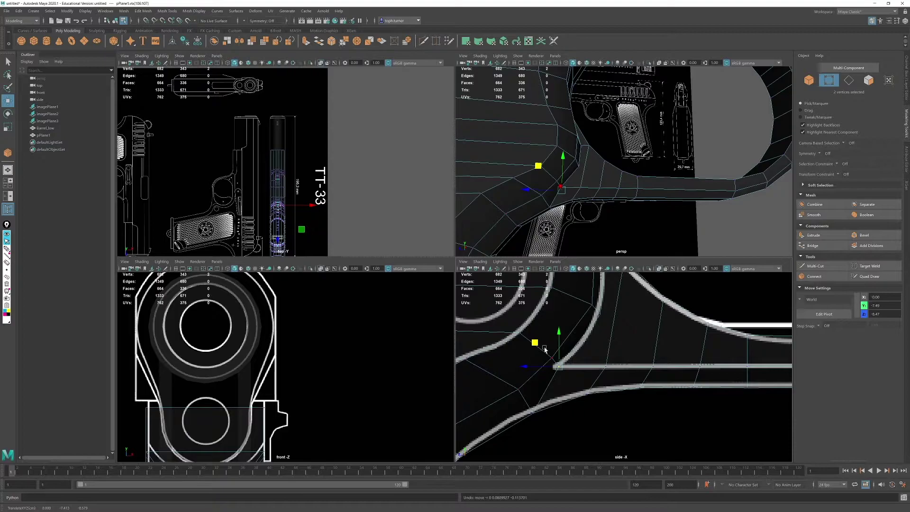
{"action": "left_click_drag", "start_coordinate": [546, 366], "coordinate": [554, 367]}
{"action": "key", "text": "space"}
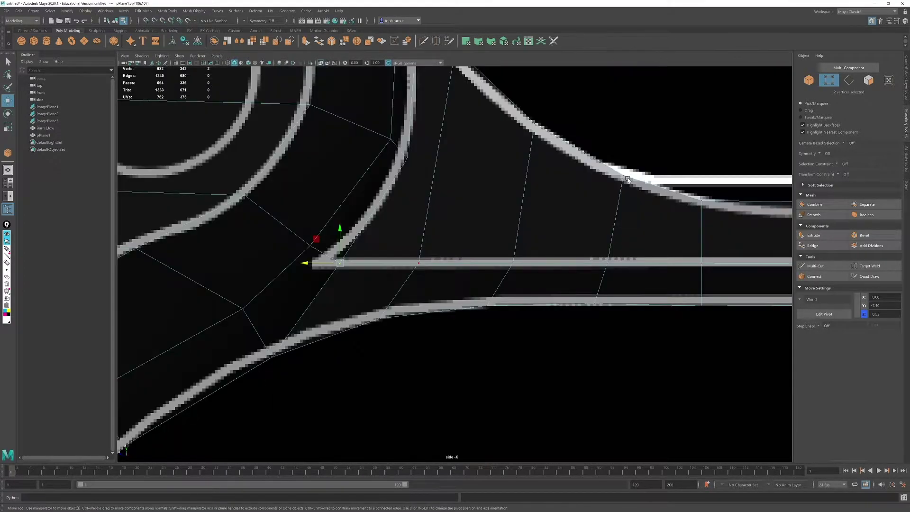
Step: Delete the two faces closing the front end of the frame below the barrel
{"action": "scroll", "coordinate": [506, 266], "scroll_direction": "down", "scroll_amount": 5}
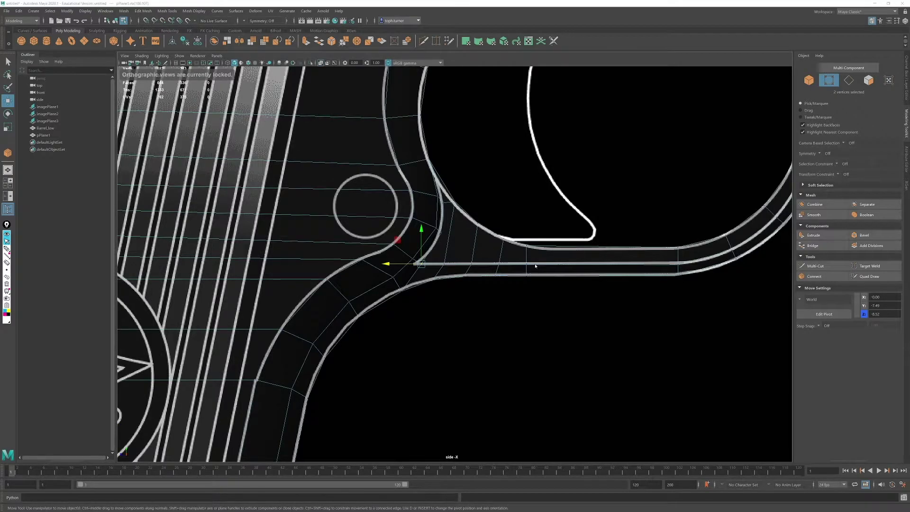
{"action": "key", "text": "space"}
{"action": "key", "text": "space"}
{"action": "left_click_drag", "start_coordinate": [666, 189], "coordinate": [636, 195], "text": "alt"}
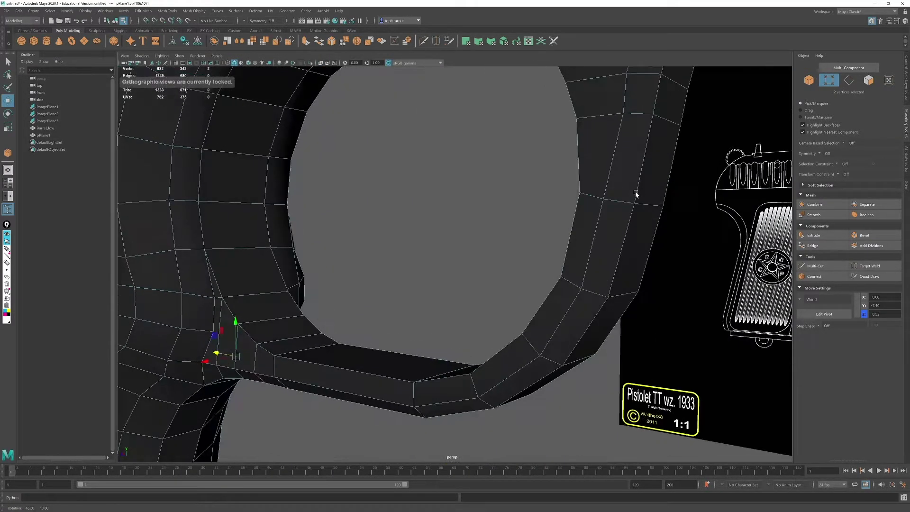
{"action": "right_click_drag", "start_coordinate": [635, 195], "coordinate": [470, 232], "text": "alt"}
{"action": "right_click_drag", "start_coordinate": [609, 221], "coordinate": [556, 215], "text": "alt"}
{"action": "left_click_drag", "start_coordinate": [643, 210], "coordinate": [533, 216], "text": "alt"}
{"action": "right_click_drag", "start_coordinate": [533, 217], "coordinate": [479, 195], "text": "alt"}
{"action": "left_click_drag", "start_coordinate": [479, 195], "coordinate": [484, 231], "text": "alt"}
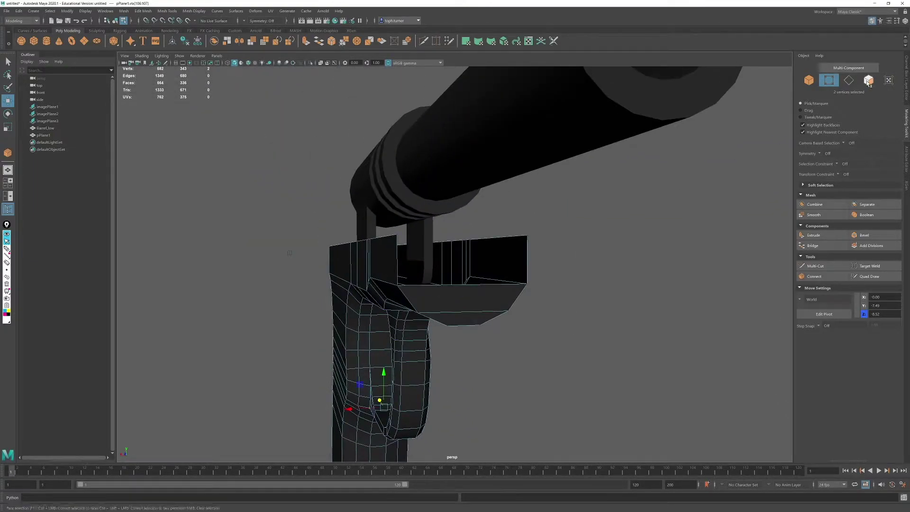
{"action": "left_click", "coordinate": [868, 81]}
{"action": "left_click", "coordinate": [471, 319]}
{"action": "left_click", "coordinate": [441, 295]}
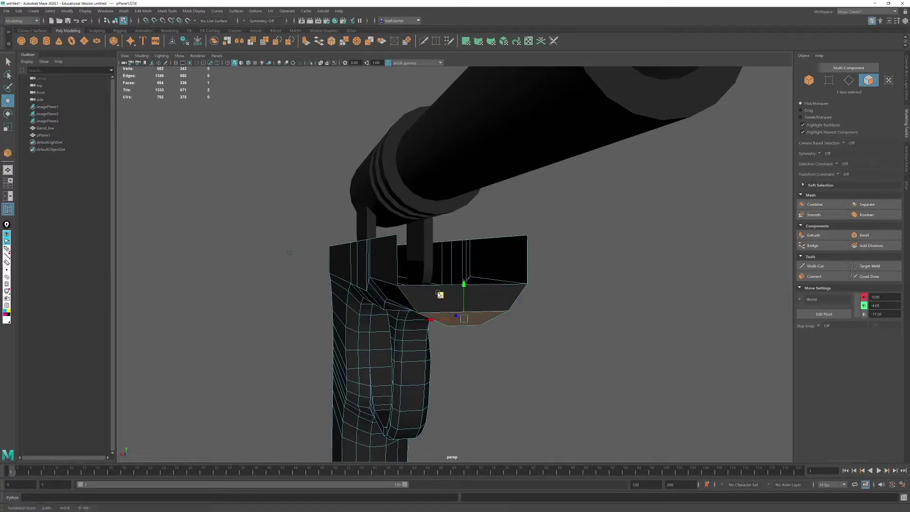
{"action": "left_click", "coordinate": [422, 295], "text": "shift"}
{"action": "key", "text": "Delete"}
Step: Examine the frame's rear end, grip and underside from several angles
{"action": "left_click_drag", "start_coordinate": [408, 262], "coordinate": [482, 264], "text": "alt"}
{"action": "right_click_drag", "start_coordinate": [482, 264], "coordinate": [329, 234], "text": "alt"}
{"action": "left_click_drag", "start_coordinate": [474, 275], "coordinate": [367, 244], "text": "alt"}
{"action": "middle_click_drag", "start_coordinate": [367, 244], "coordinate": [536, 270], "text": "alt"}
{"action": "right_click_drag", "start_coordinate": [599, 287], "coordinate": [513, 269], "text": "alt"}
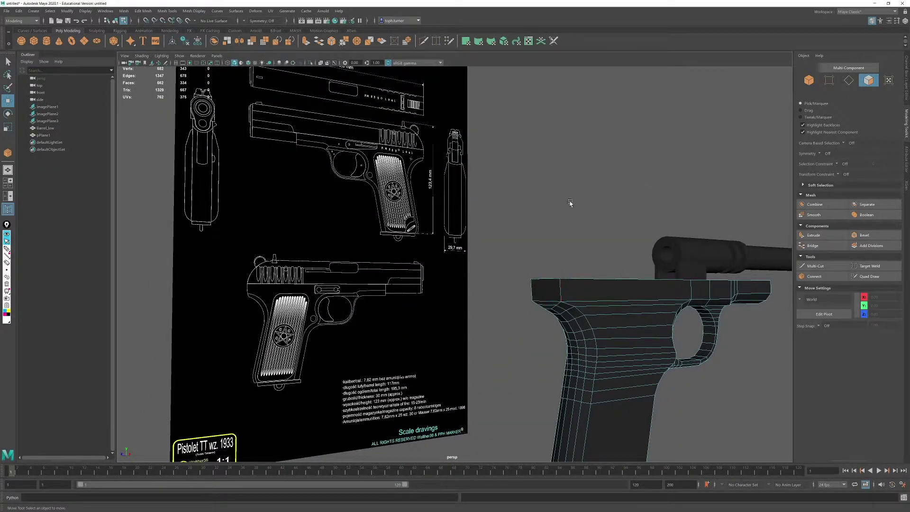
{"action": "left_click_drag", "start_coordinate": [569, 203], "coordinate": [543, 205], "text": "alt"}
{"action": "right_click_drag", "start_coordinate": [543, 205], "coordinate": [658, 287], "text": "alt"}
{"action": "middle_click_drag", "start_coordinate": [658, 287], "coordinate": [763, 295], "text": "alt"}
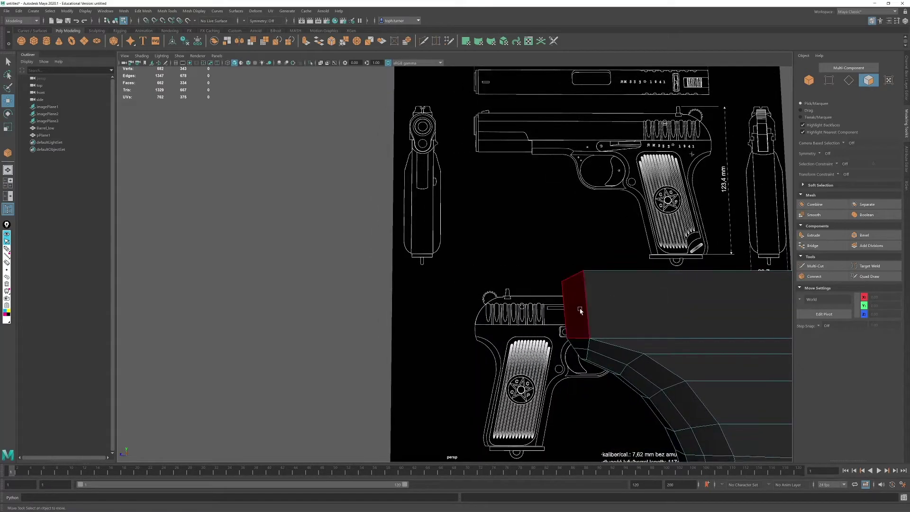
{"action": "right_click_drag", "start_coordinate": [656, 276], "coordinate": [517, 199], "text": "alt"}
{"action": "middle_click_drag", "start_coordinate": [517, 199], "coordinate": [409, 177], "text": "alt"}
{"action": "left_click_drag", "start_coordinate": [422, 227], "coordinate": [432, 171], "text": "alt"}
{"action": "right_click_drag", "start_coordinate": [432, 170], "coordinate": [452, 219], "text": "alt"}
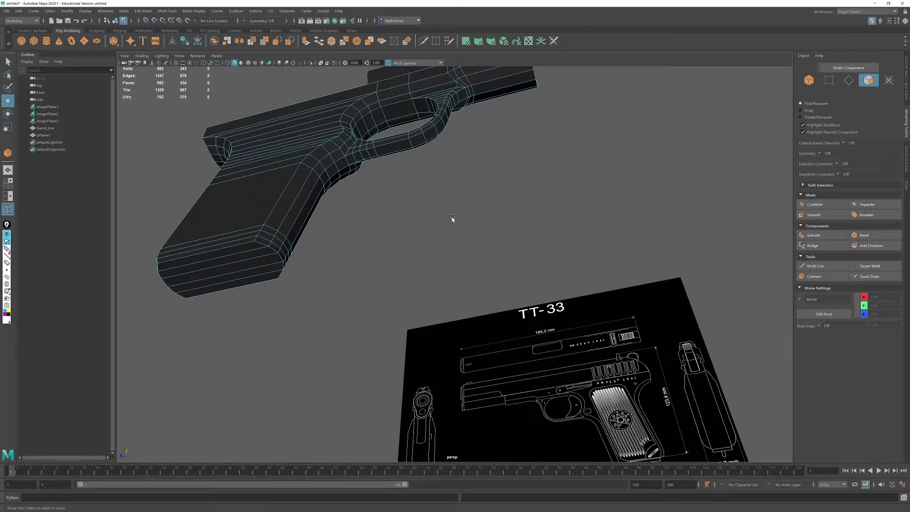
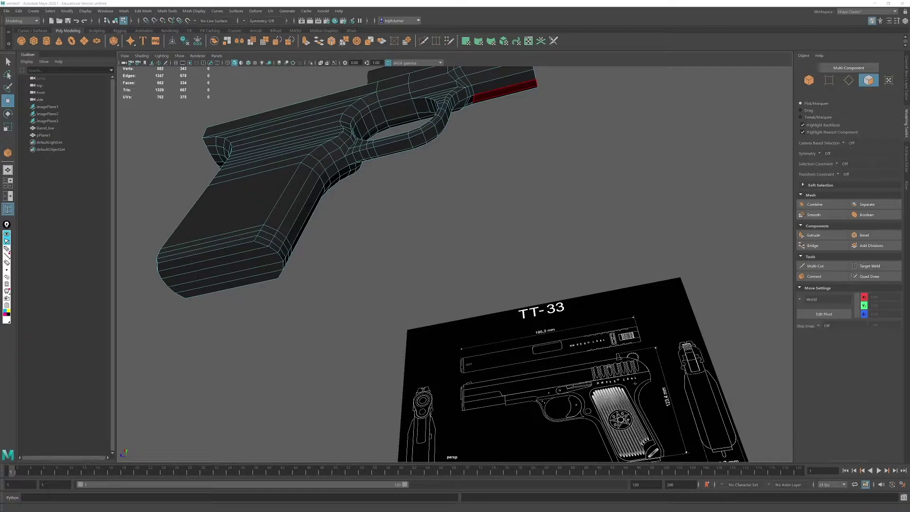
Step: Examine the frame's side profile, its open front below the barrel and the upper backstrap
{"action": "left_click_drag", "start_coordinate": [373, 191], "coordinate": [472, 245], "text": "alt"}
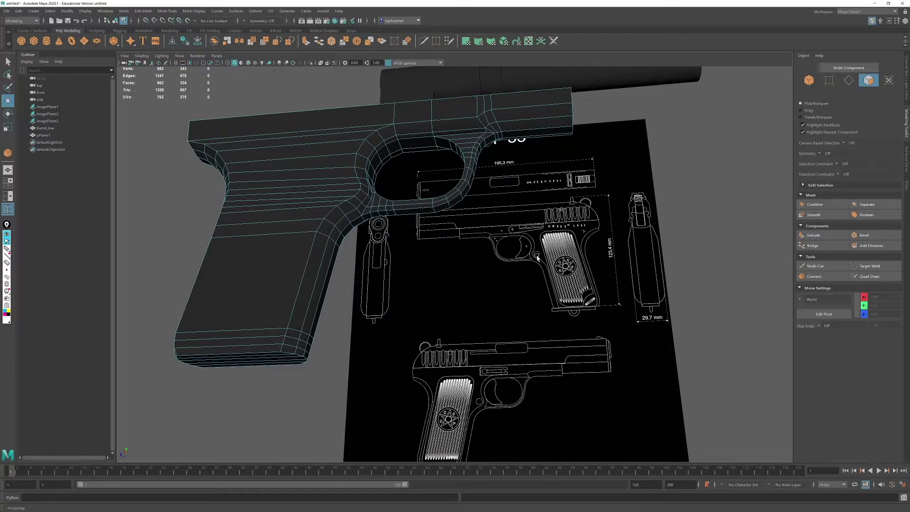
{"action": "left_click_drag", "start_coordinate": [432, 254], "coordinate": [356, 240], "text": "alt"}
{"action": "right_click_drag", "start_coordinate": [355, 240], "coordinate": [374, 264], "text": "alt"}
{"action": "middle_click_drag", "start_coordinate": [365, 212], "coordinate": [411, 250], "text": "alt"}
{"action": "left_click_drag", "start_coordinate": [411, 251], "coordinate": [309, 217], "text": "alt"}
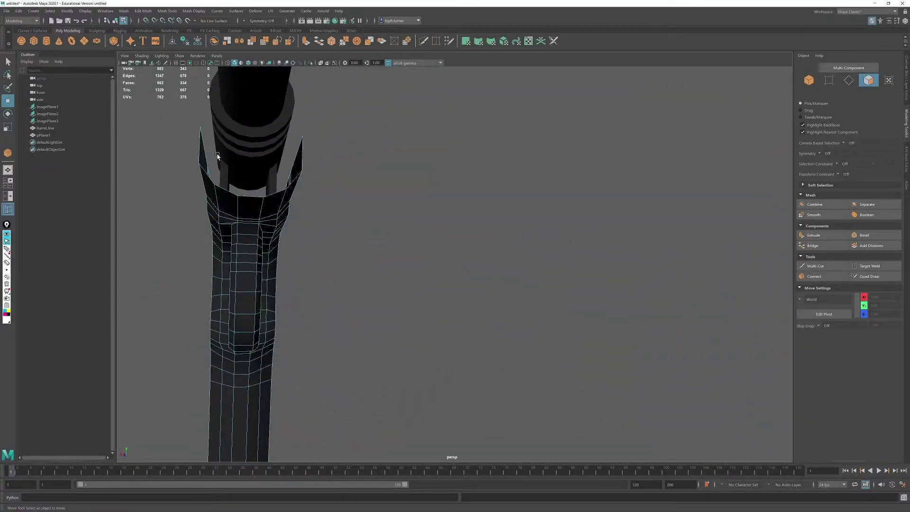
{"action": "left_click_drag", "start_coordinate": [217, 156], "coordinate": [448, 271], "text": "alt"}
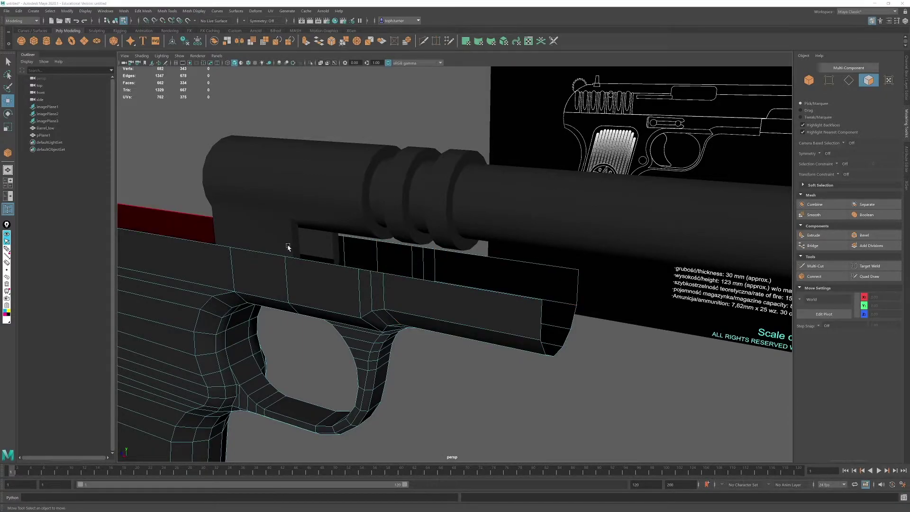
{"action": "left_click_drag", "start_coordinate": [288, 248], "coordinate": [350, 238], "text": "alt"}
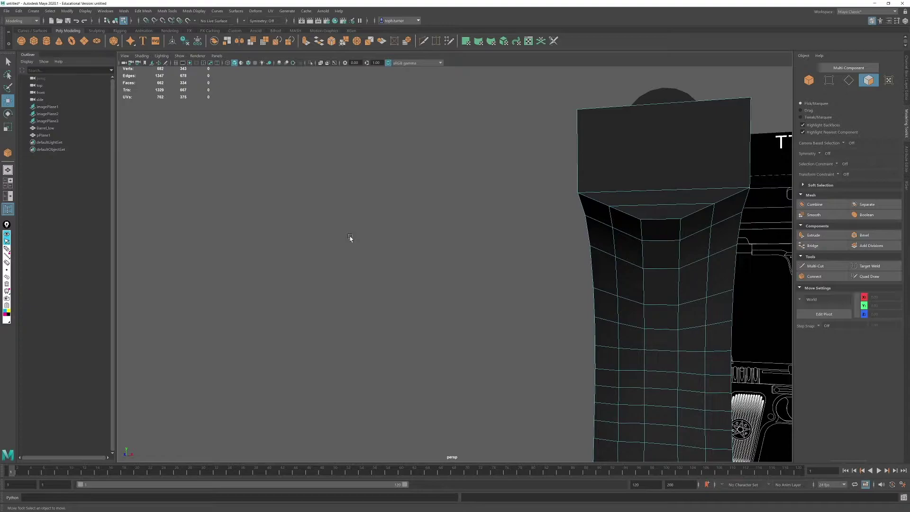
{"action": "left_click_drag", "start_coordinate": [587, 257], "coordinate": [524, 295], "text": "alt"}
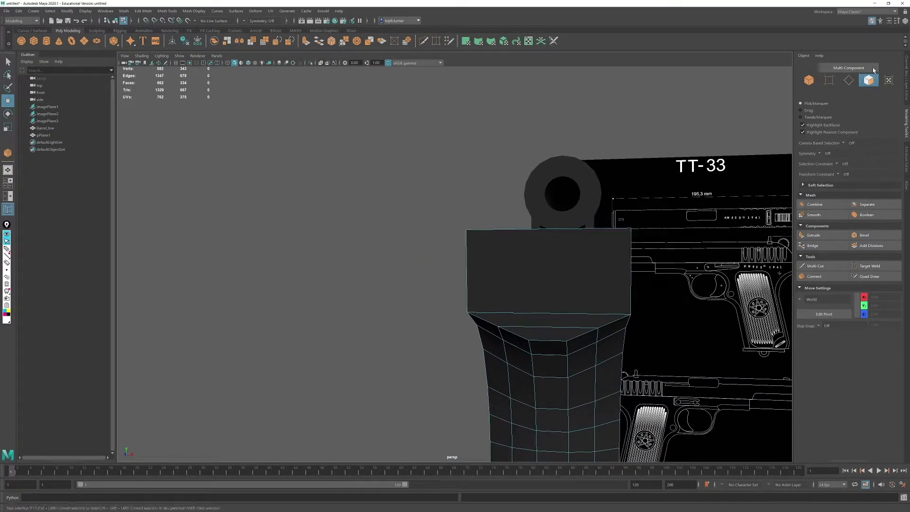
Step: Lower the two mirrored vertical edges beside the centre strip at the top of the backstrap
{"action": "left_click", "coordinate": [849, 80]}
{"action": "middle_click_drag", "start_coordinate": [563, 279], "coordinate": [543, 222], "text": "alt"}
{"action": "left_click", "coordinate": [578, 282]}
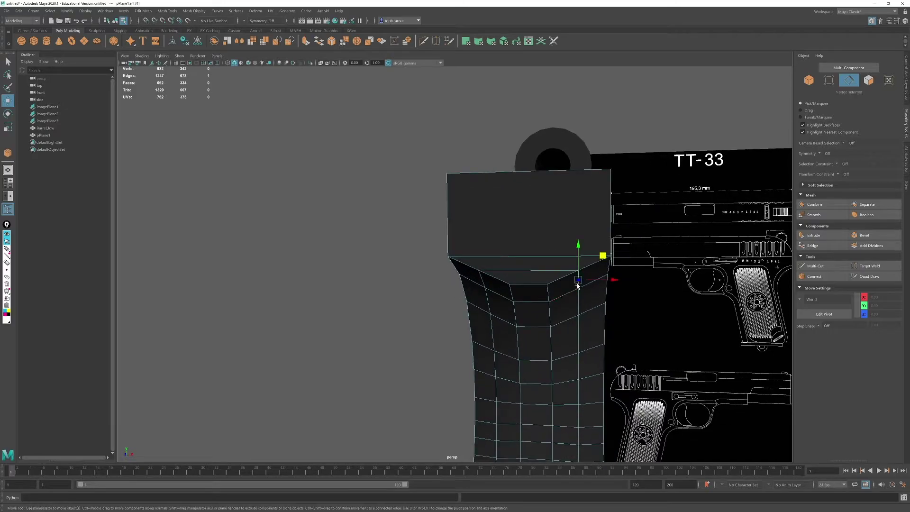
{"action": "left_click", "coordinate": [482, 280], "text": "shift"}
{"action": "left_click_drag", "start_coordinate": [531, 249], "coordinate": [530, 255]}
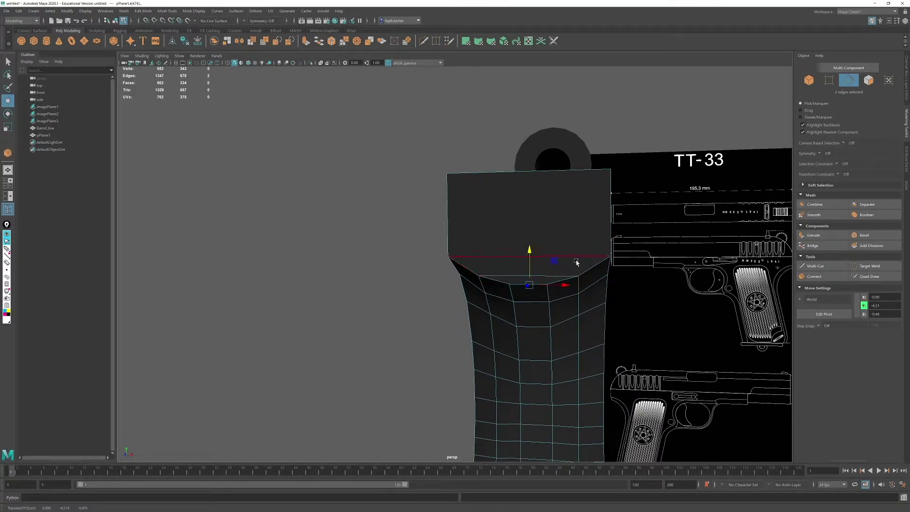
Step: Lower the three mirrored vertex pairs on successive rows of the upper backstrap to round their cross edges
{"action": "left_click", "coordinate": [827, 81]}
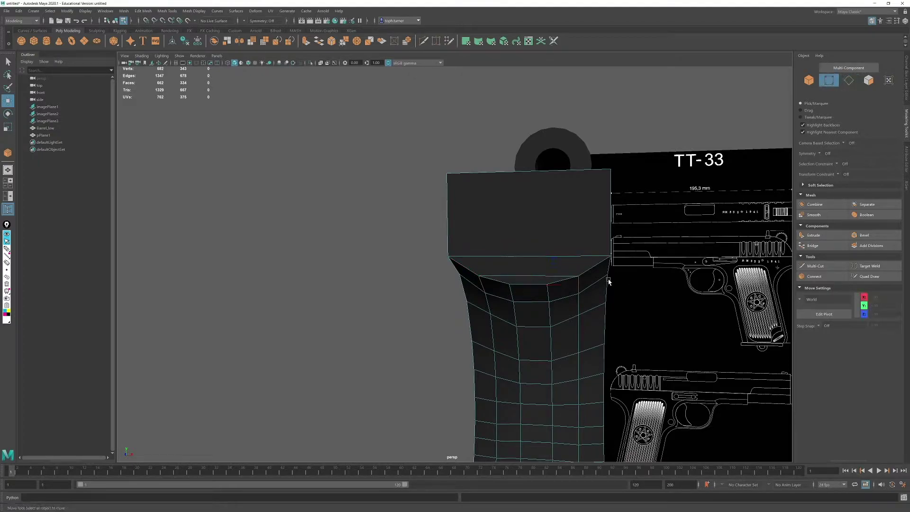
{"action": "left_click", "coordinate": [579, 294]}
{"action": "left_click", "coordinate": [486, 294], "text": "shift"}
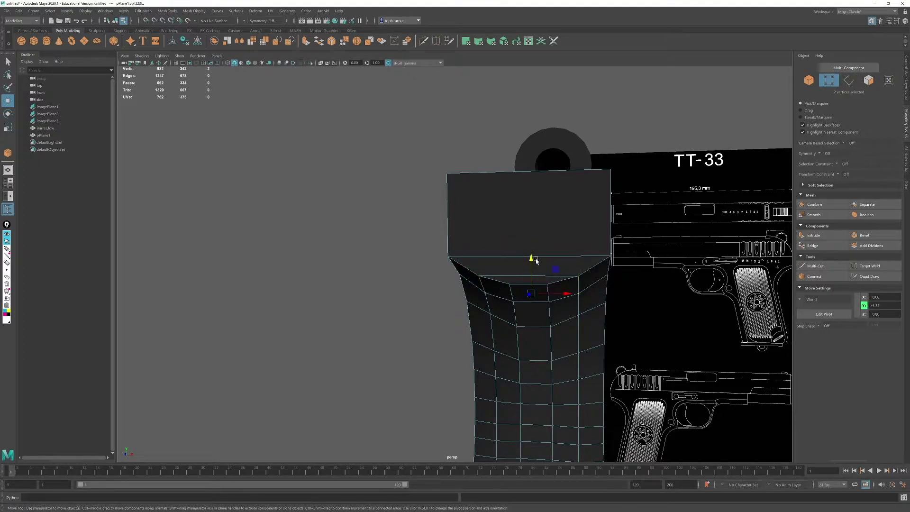
{"action": "left_click_drag", "start_coordinate": [536, 261], "coordinate": [531, 264]}
{"action": "left_click", "coordinate": [492, 313]}
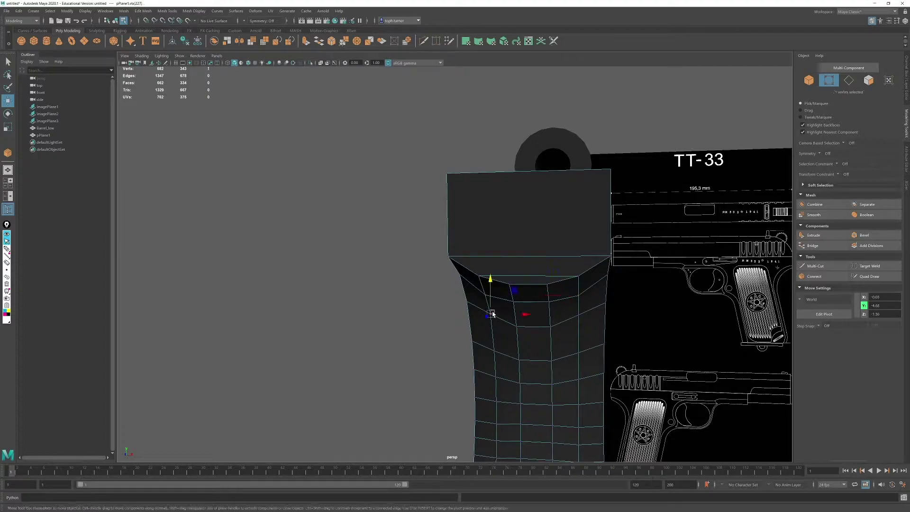
{"action": "left_click", "coordinate": [583, 317], "text": "shift"}
{"action": "left_click_drag", "start_coordinate": [536, 283], "coordinate": [535, 289]}
{"action": "left_click", "coordinate": [494, 352]}
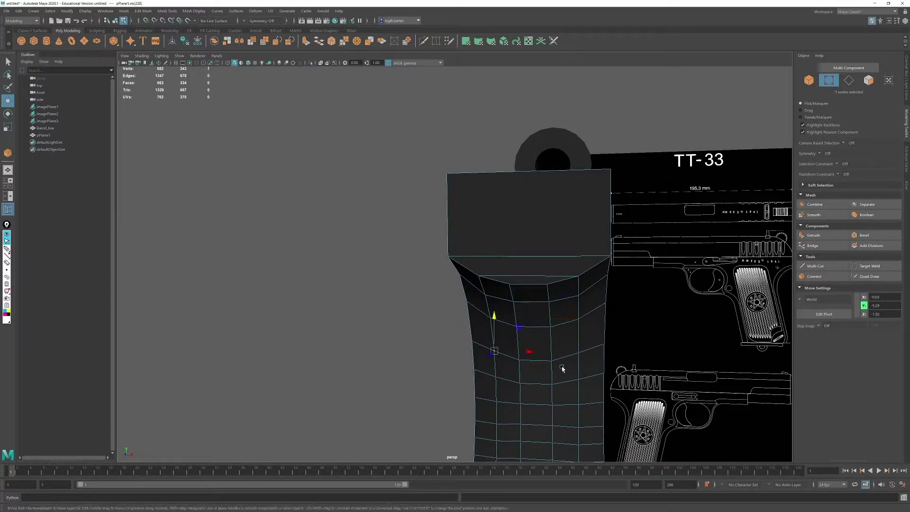
{"action": "left_click", "coordinate": [577, 354], "text": "shift"}
{"action": "left_click_drag", "start_coordinate": [535, 324], "coordinate": [568, 291]}
Step: Examine the reshaped backstrap in perspective and the pistol's rear-view blueprint drawing in the front view
{"action": "middle_click_drag", "start_coordinate": [568, 291], "coordinate": [326, 240], "text": "alt"}
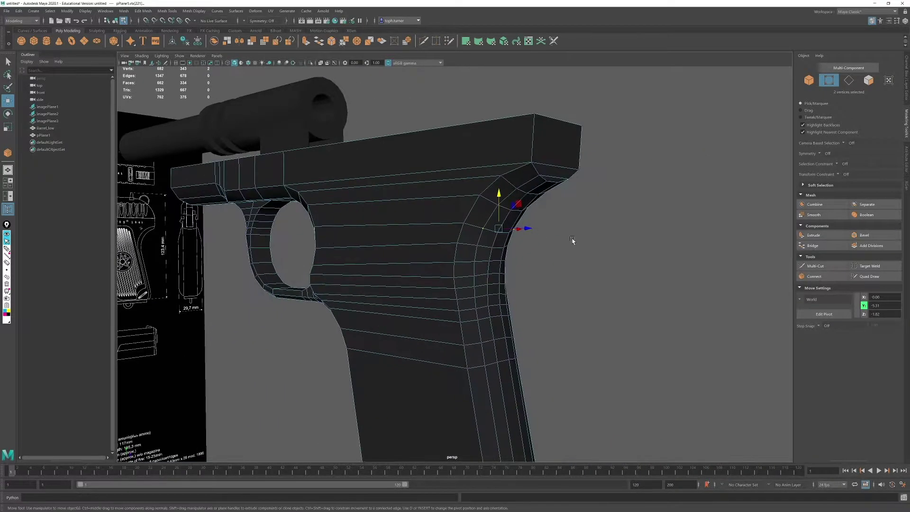
{"action": "left_click_drag", "start_coordinate": [572, 239], "coordinate": [390, 215], "text": "alt"}
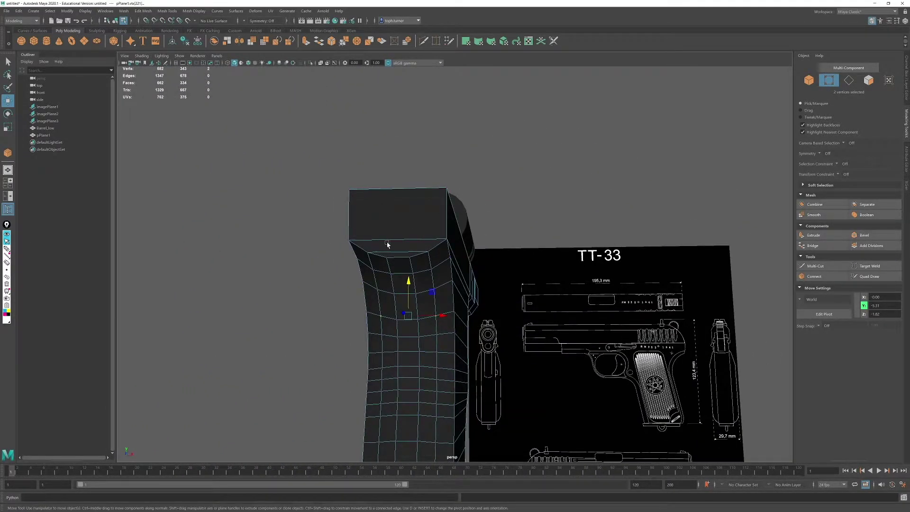
{"action": "right_click_drag", "start_coordinate": [726, 331], "coordinate": [776, 341], "text": "alt"}
{"action": "middle_click_drag", "start_coordinate": [775, 340], "coordinate": [558, 289], "text": "alt"}
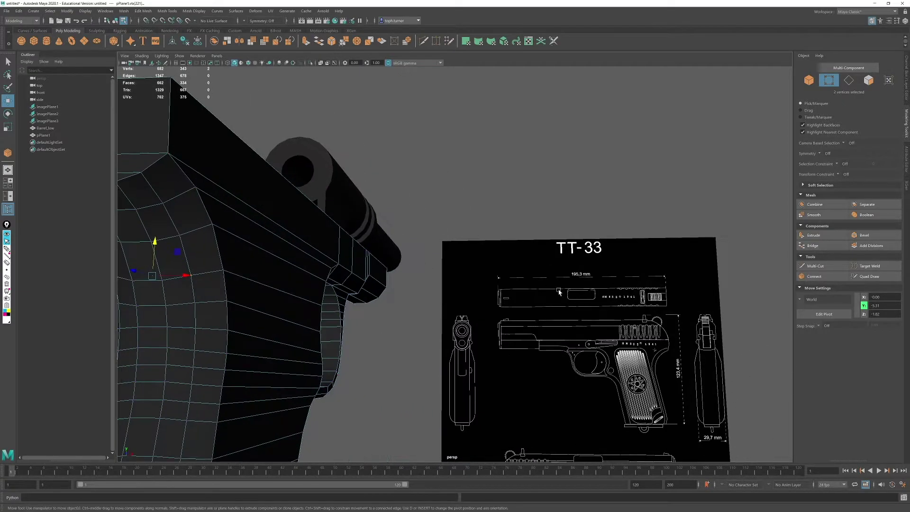
{"action": "right_click_drag", "start_coordinate": [637, 310], "coordinate": [667, 257], "text": "alt"}
{"action": "key", "text": "space"}
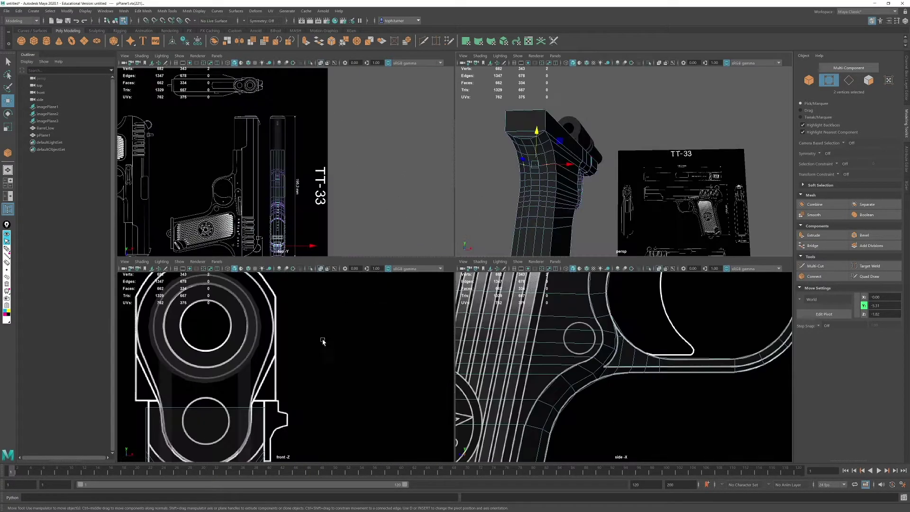
{"action": "right_click_drag", "start_coordinate": [323, 342], "coordinate": [241, 329], "text": "alt"}
{"action": "middle_click_drag", "start_coordinate": [241, 328], "coordinate": [102, 295], "text": "alt"}
{"action": "middle_click_drag", "start_coordinate": [370, 322], "coordinate": [261, 339], "text": "alt"}
{"action": "right_click_drag", "start_coordinate": [245, 353], "coordinate": [325, 365], "text": "alt"}
{"action": "scroll", "coordinate": [324, 365], "scroll_direction": "down", "scroll_amount": 10}
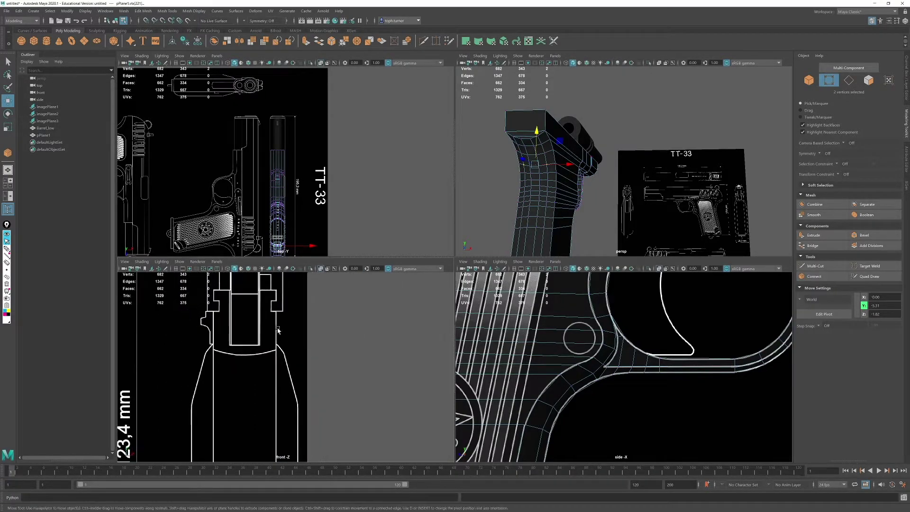
Step: Move the front view's blueprint image plane horizontally so its rear-view pistol drawing lies over the frame model
{"action": "right_click_drag", "start_coordinate": [317, 410], "coordinate": [321, 412], "text": "alt"}
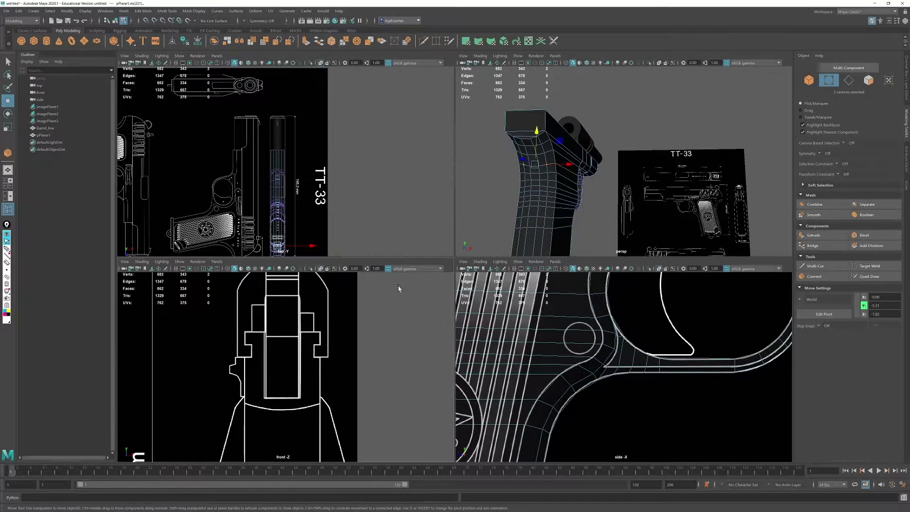
{"action": "right_click_drag", "start_coordinate": [350, 381], "coordinate": [137, 325], "text": "alt"}
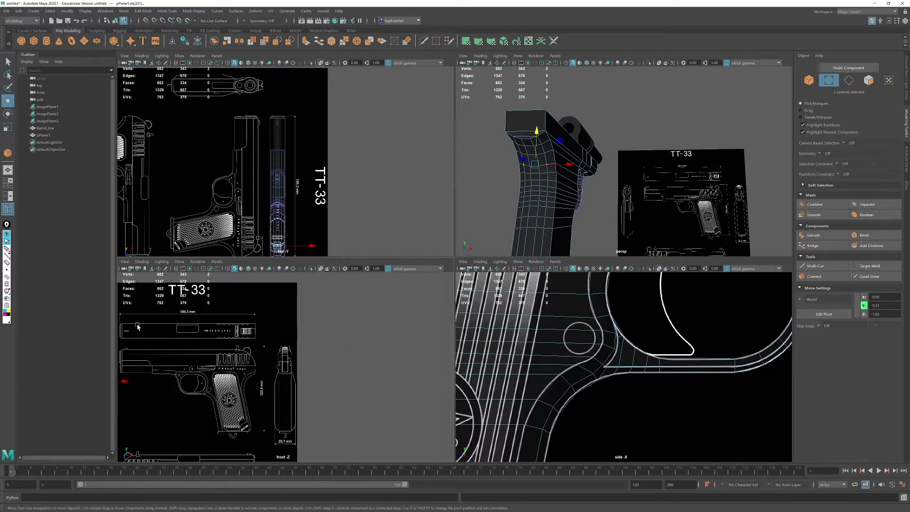
{"action": "middle_click_drag", "start_coordinate": [137, 325], "coordinate": [313, 295], "text": "alt"}
{"action": "right_click_drag", "start_coordinate": [313, 315], "coordinate": [334, 326], "text": "alt"}
{"action": "scroll", "coordinate": [338, 325], "scroll_direction": "down", "scroll_amount": 4}
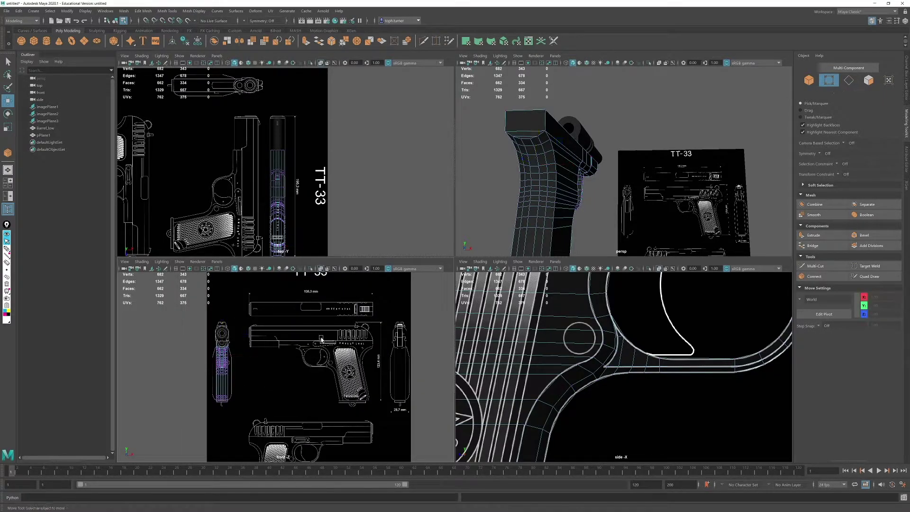
{"action": "left_click", "coordinate": [809, 80]}
{"action": "left_click", "coordinate": [243, 370]}
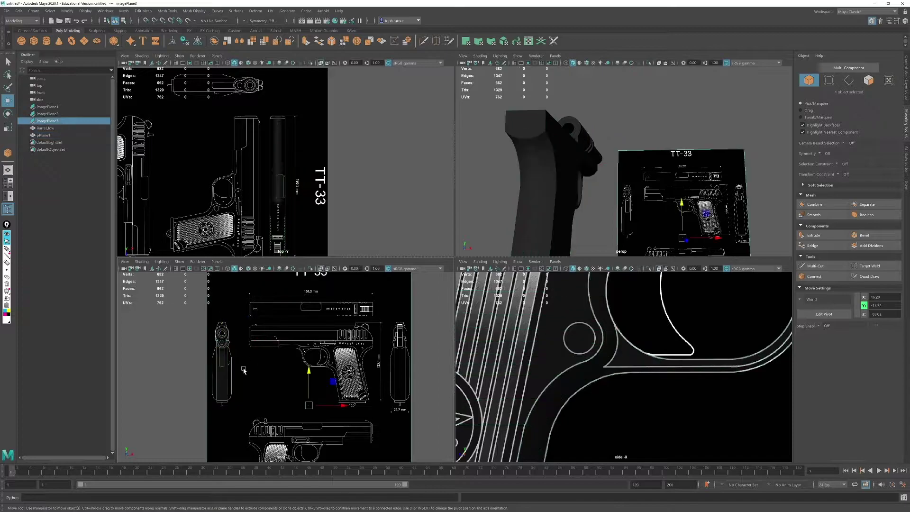
{"action": "left_click_drag", "start_coordinate": [340, 406], "coordinate": [180, 362]}
{"action": "right_click_drag", "start_coordinate": [180, 362], "coordinate": [198, 365], "text": "alt"}
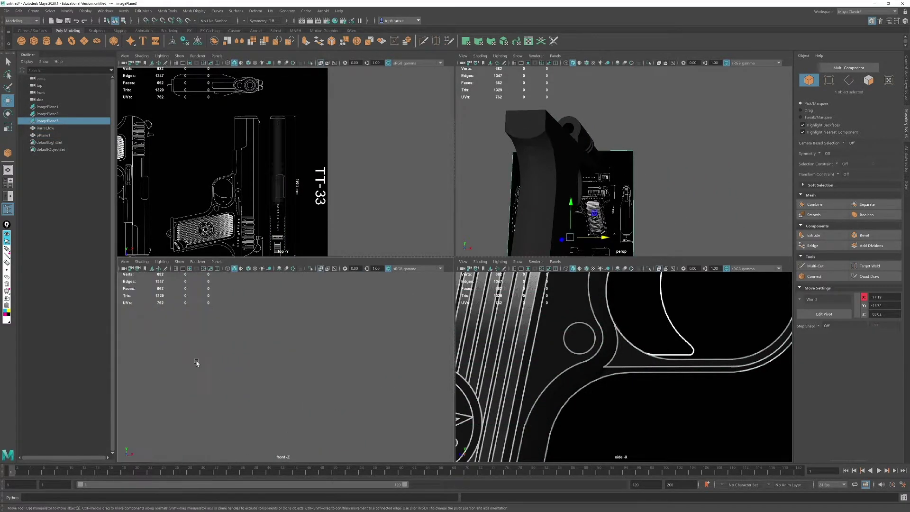
{"action": "middle_click_drag", "start_coordinate": [197, 366], "coordinate": [451, 391], "text": "alt"}
{"action": "right_click_drag", "start_coordinate": [366, 346], "coordinate": [330, 303], "text": "alt"}
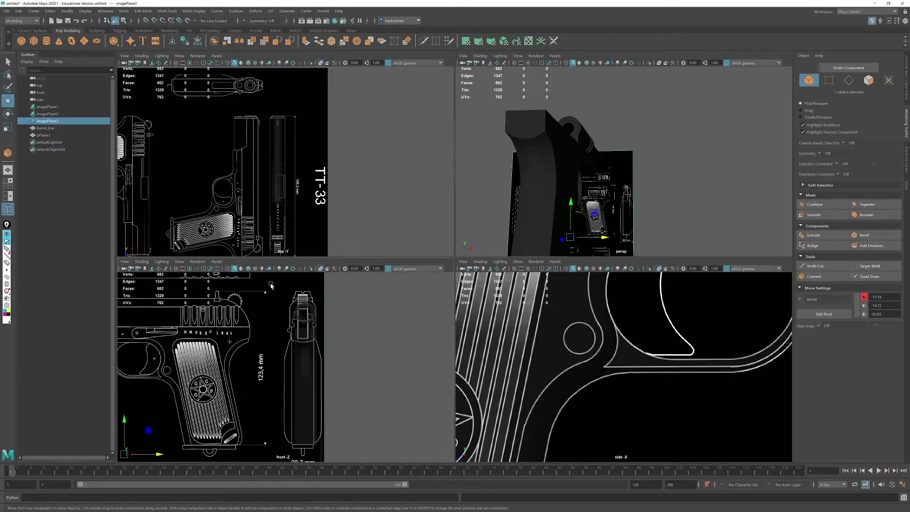
Step: Show the grid in the front view and nudge the blueprint horizontally to centre its rear-view drawing on the vertical axis
{"action": "left_click", "coordinate": [176, 269]}
{"action": "middle_click_drag", "start_coordinate": [322, 452], "coordinate": [345, 410], "text": "alt"}
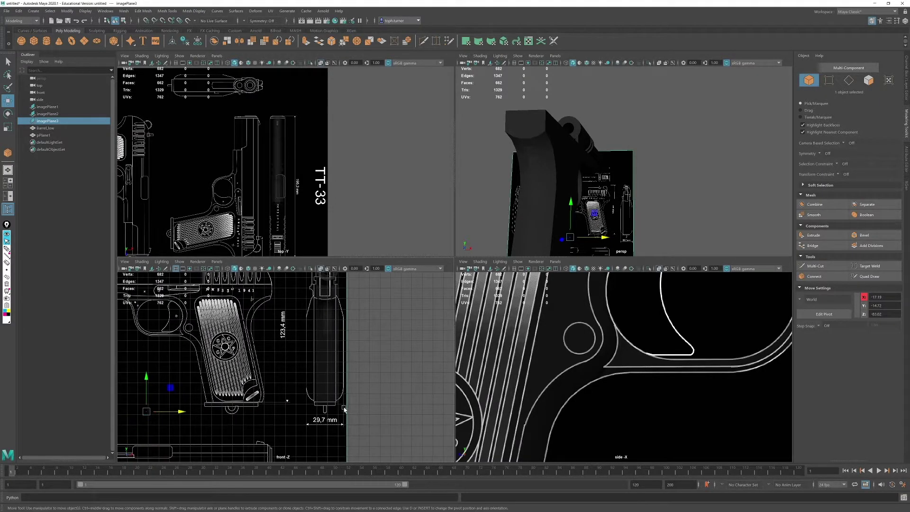
{"action": "middle_click_drag", "start_coordinate": [312, 315], "coordinate": [287, 426], "text": "alt"}
{"action": "right_click_drag", "start_coordinate": [288, 425], "coordinate": [367, 398], "text": "alt"}
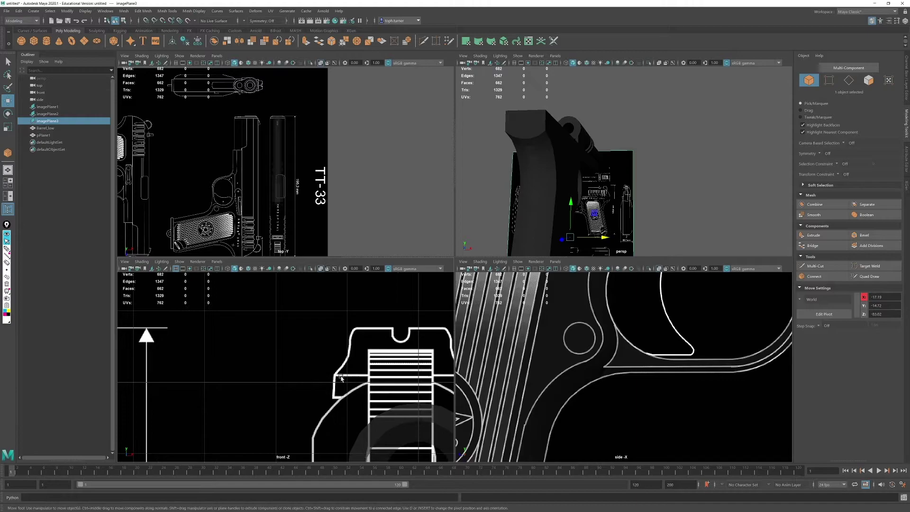
{"action": "middle_click_drag", "start_coordinate": [341, 375], "coordinate": [271, 277]}
{"action": "right_click_drag", "start_coordinate": [333, 365], "coordinate": [303, 398], "text": "alt"}
{"action": "middle_click_drag", "start_coordinate": [315, 410], "coordinate": [326, 334], "text": "alt"}
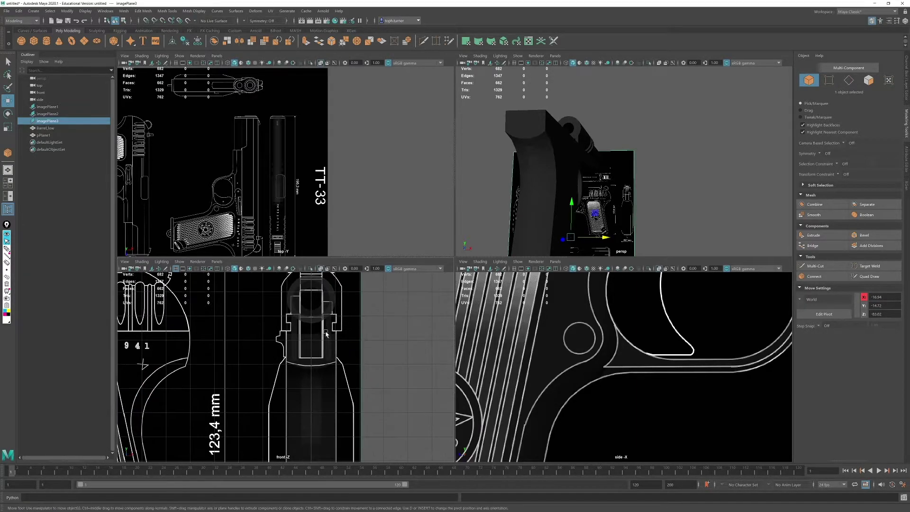
{"action": "right_click_drag", "start_coordinate": [326, 334], "coordinate": [366, 424], "text": "alt"}
{"action": "middle_click_drag", "start_coordinate": [330, 336], "coordinate": [309, 402], "text": "alt"}
Step: Select the frame mesh and compare its backstrap outline with the rear-view blueprint drawing in the front view
{"action": "left_click", "coordinate": [528, 156]}
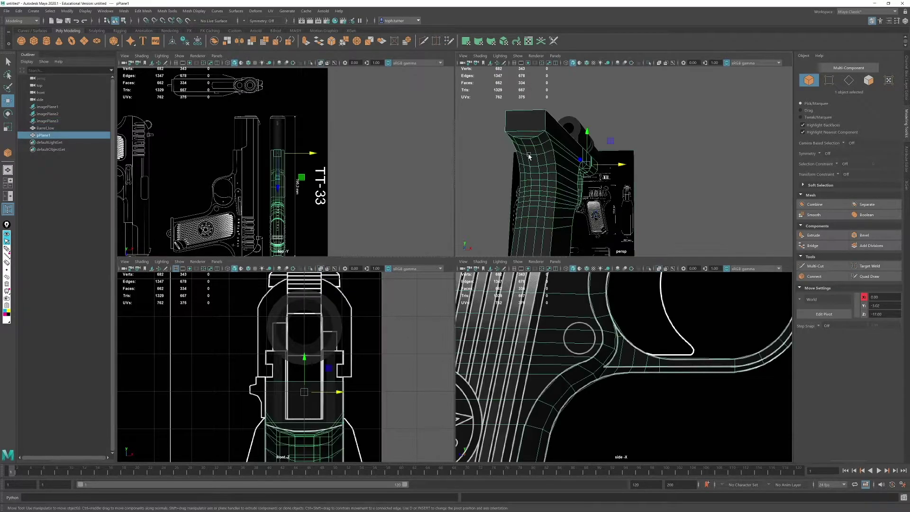
{"action": "right_click_drag", "start_coordinate": [312, 380], "coordinate": [323, 454], "text": "alt"}
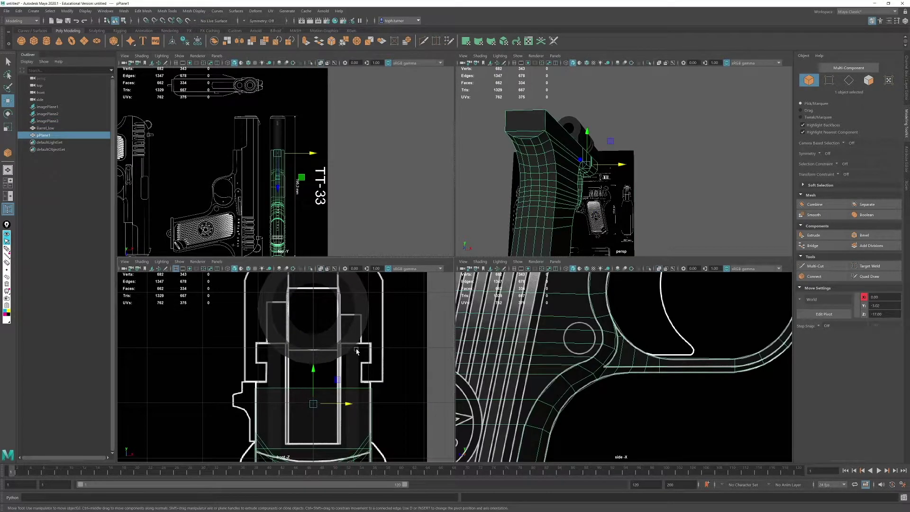
{"action": "middle_click_drag", "start_coordinate": [357, 350], "coordinate": [348, 293], "text": "alt"}
{"action": "right_click_drag", "start_coordinate": [290, 395], "coordinate": [276, 374], "text": "alt"}
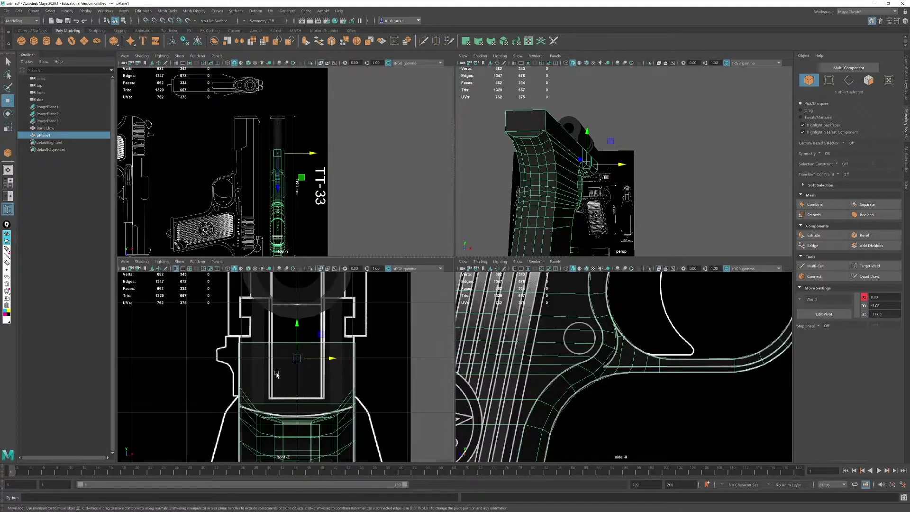
{"action": "right_click_drag", "start_coordinate": [313, 417], "coordinate": [235, 302], "text": "alt"}
{"action": "middle_click_drag", "start_coordinate": [254, 405], "coordinate": [260, 307], "text": "alt"}
{"action": "mouse_move", "coordinate": [334, 417]}
{"action": "right_mouse_down", "text": "alt"}
{"action": "mouse_move", "coordinate": [376, 469]}
{"action": "mouse_move", "coordinate": [348, 419]}
{"action": "right_mouse_up", "text": "alt"}
{"action": "scroll", "coordinate": [277, 383], "scroll_direction": "down", "scroll_amount": 5}
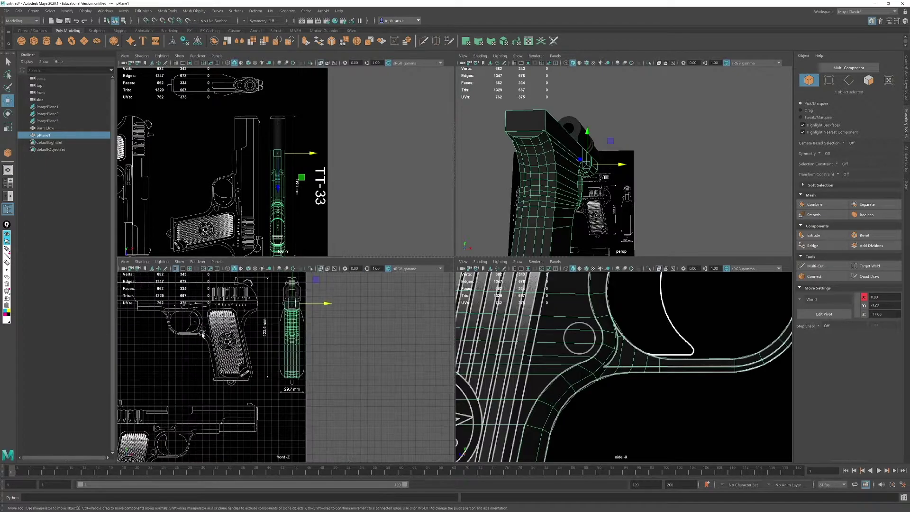
Step: Lower the front-view blueprint image plane slightly to line up its rear-view drawing with the frame's height
{"action": "left_click", "coordinate": [248, 334]}
{"action": "middle_click_drag", "start_coordinate": [214, 347], "coordinate": [213, 392], "text": "alt"}
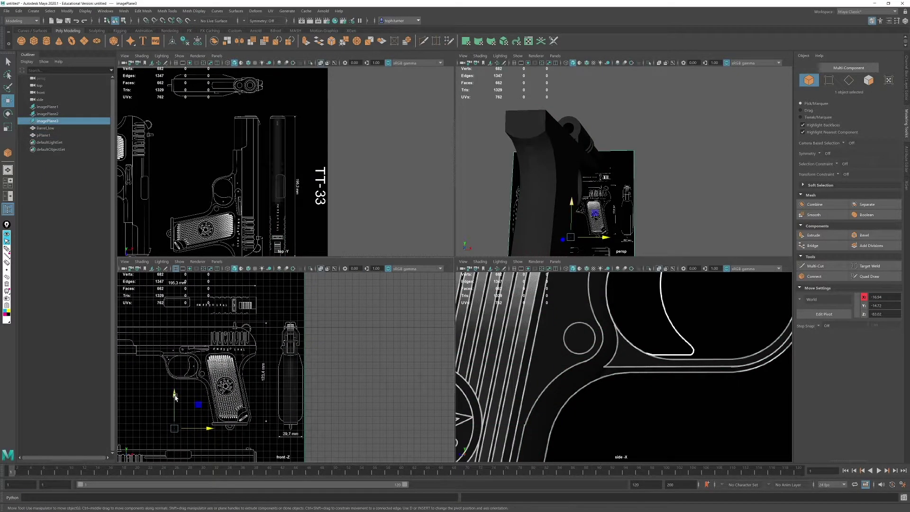
{"action": "left_click_drag", "start_coordinate": [174, 397], "coordinate": [175, 397]}
{"action": "right_click_drag", "start_coordinate": [294, 419], "coordinate": [338, 445], "text": "alt"}
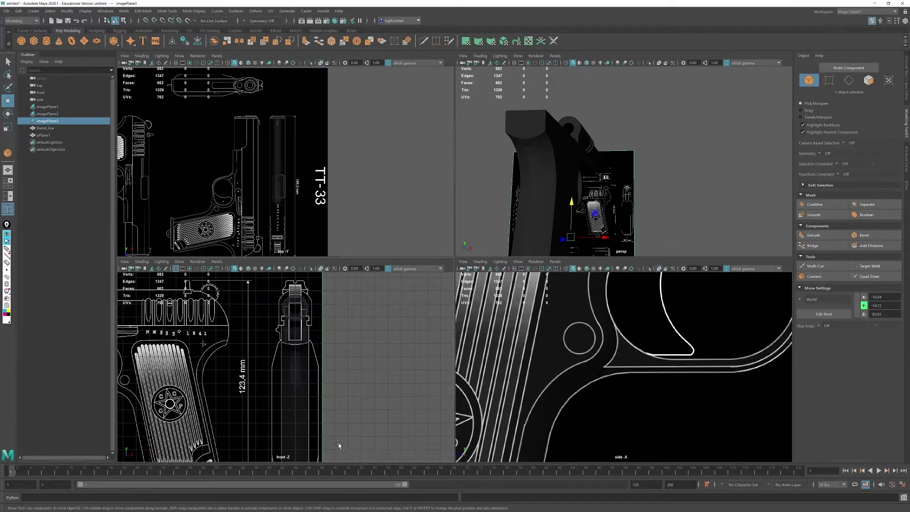
{"action": "middle_click_drag", "start_coordinate": [339, 445], "coordinate": [338, 317], "text": "alt"}
{"action": "right_click_drag", "start_coordinate": [338, 317], "coordinate": [427, 503], "text": "alt"}
{"action": "middle_click_drag", "start_coordinate": [335, 368], "coordinate": [283, 467], "text": "alt"}
{"action": "right_click_drag", "start_coordinate": [307, 364], "coordinate": [312, 310], "text": "alt"}
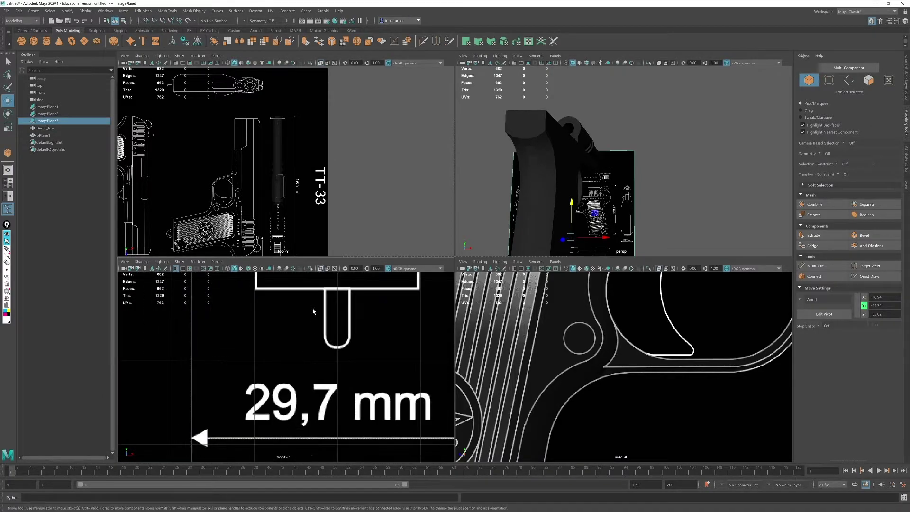
{"action": "middle_click_drag", "start_coordinate": [314, 305], "coordinate": [291, 401], "text": "alt"}
{"action": "middle_click_drag", "start_coordinate": [309, 333], "coordinate": [313, 337]}
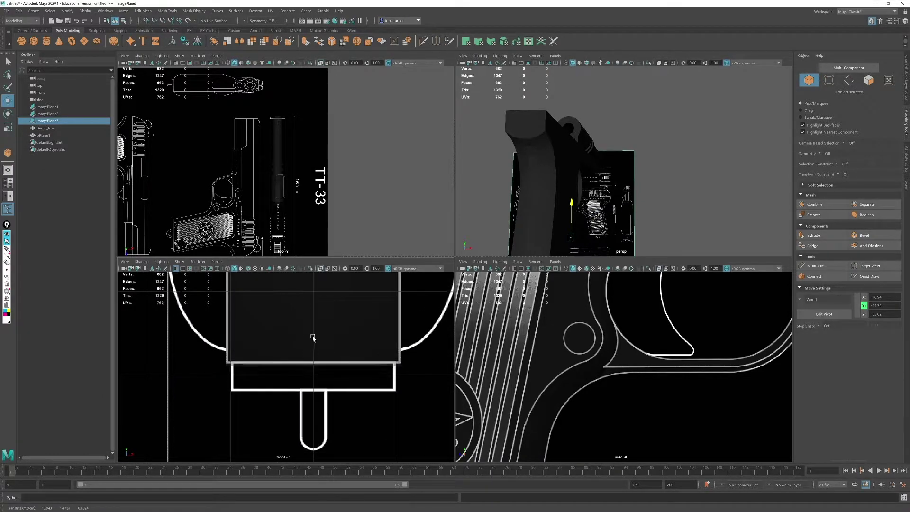
{"action": "left_click_drag", "start_coordinate": [313, 338], "coordinate": [311, 340]}
{"action": "scroll", "coordinate": [313, 360], "scroll_direction": "down", "scroll_amount": 6}
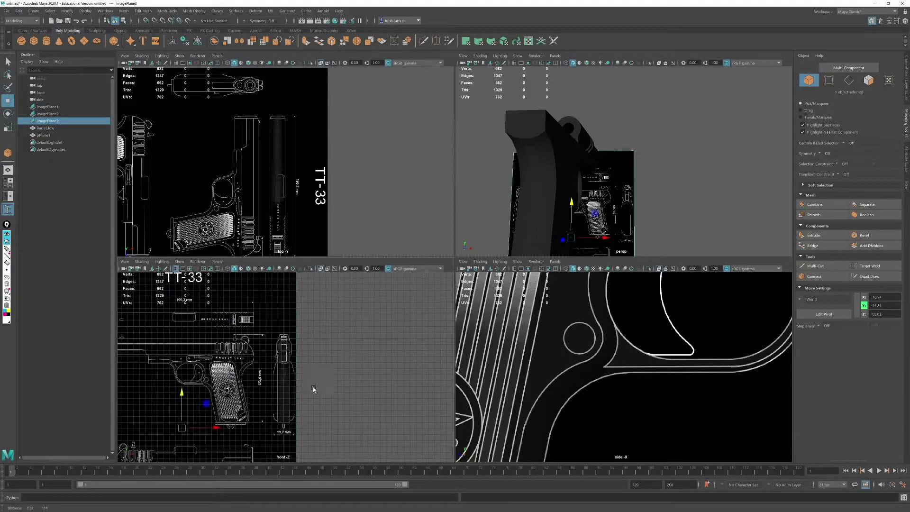
Step: Extrude the frame's top rear edge upward to the top of the slide rails in the rear-view drawing
{"action": "left_click", "coordinate": [291, 402]}
{"action": "scroll", "coordinate": [291, 402], "scroll_direction": "up", "scroll_amount": 6}
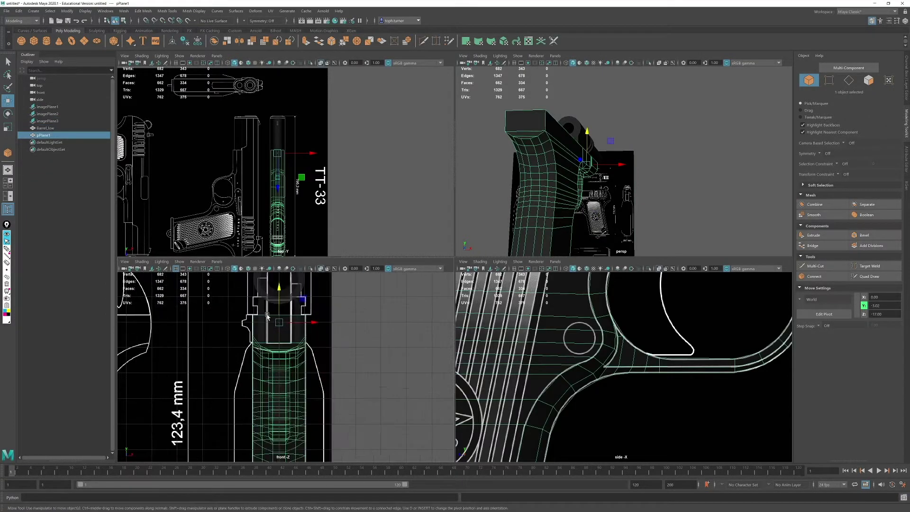
{"action": "middle_click_drag", "start_coordinate": [332, 310], "coordinate": [349, 382], "text": "alt"}
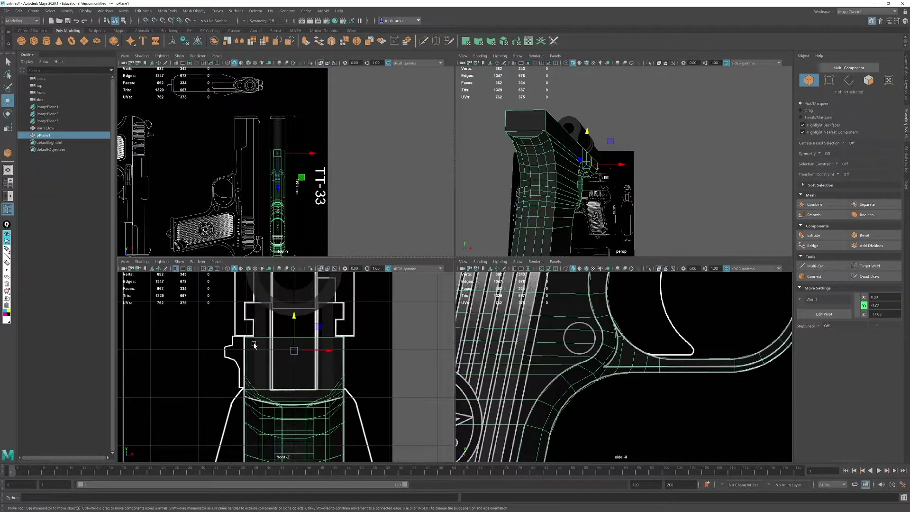
{"action": "left_click", "coordinate": [849, 80]}
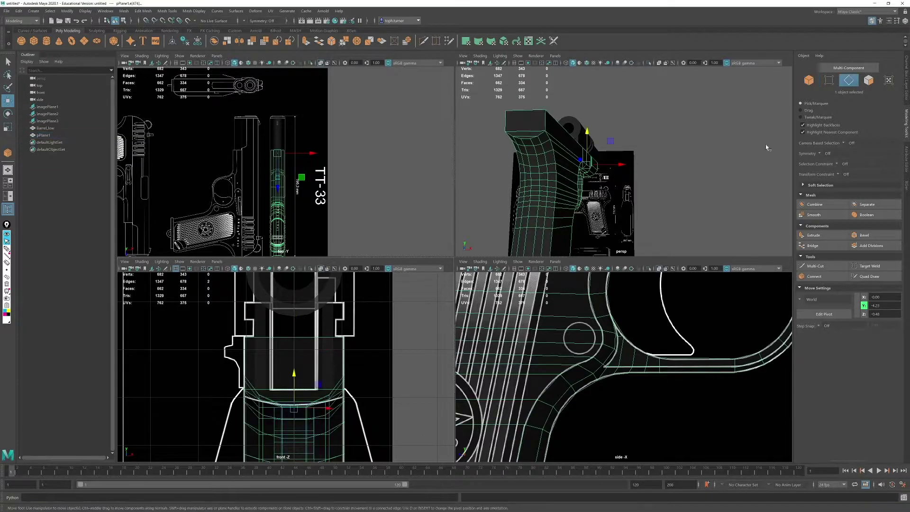
{"action": "left_click", "coordinate": [521, 112]}
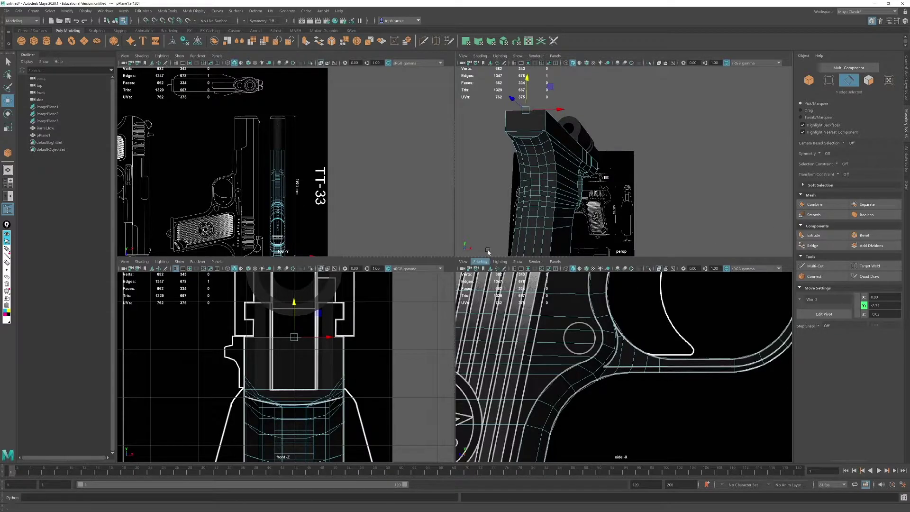
{"action": "scroll", "coordinate": [304, 345], "scroll_direction": "down", "scroll_amount": 6}
{"action": "middle_click_drag", "start_coordinate": [308, 311], "coordinate": [382, 315], "text": "alt"}
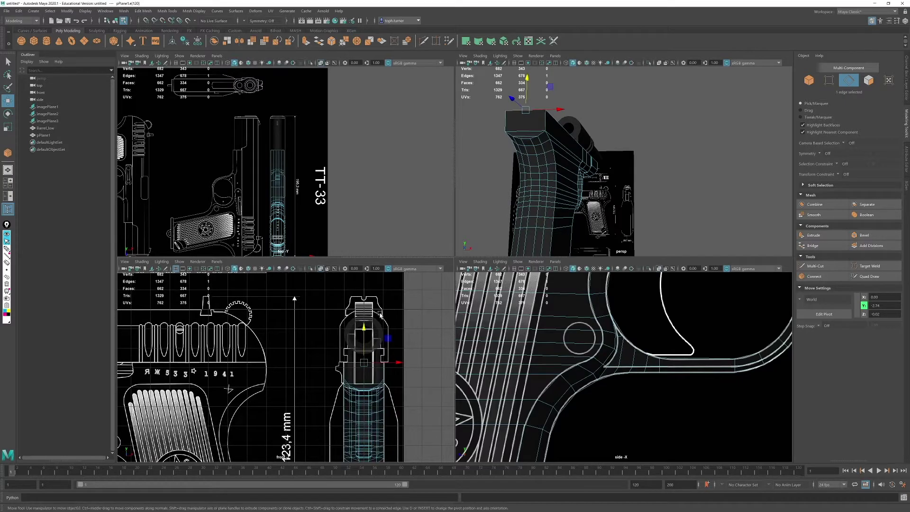
{"action": "scroll", "coordinate": [382, 366], "scroll_direction": "up", "scroll_amount": 10}
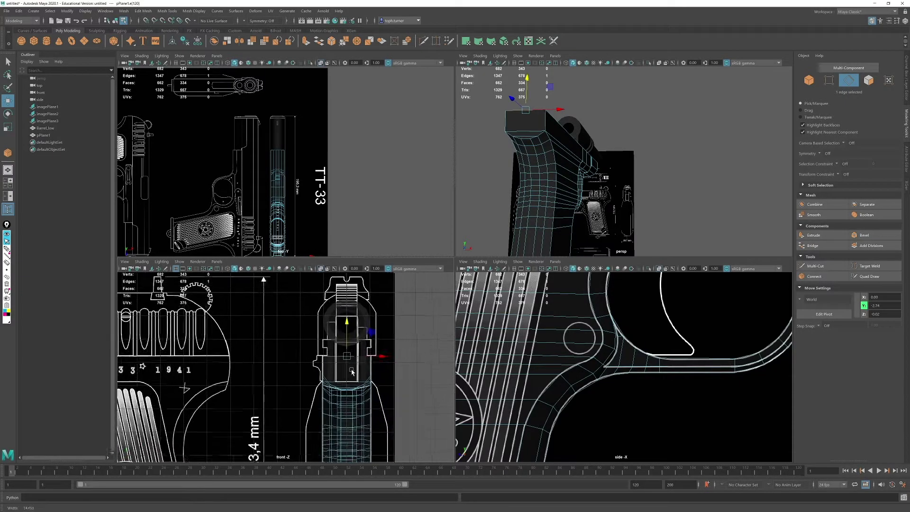
{"action": "middle_click_drag", "start_coordinate": [343, 342], "coordinate": [191, 416], "text": "alt"}
{"action": "scroll", "coordinate": [191, 417], "scroll_direction": "down", "scroll_amount": 10}
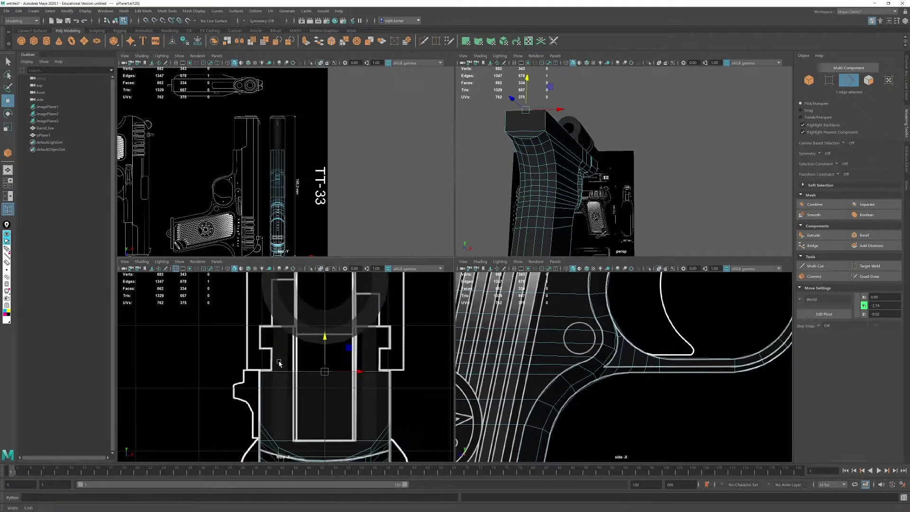
{"action": "middle_click_drag", "start_coordinate": [278, 366], "coordinate": [248, 385], "text": "alt"}
{"action": "left_click_drag", "start_coordinate": [293, 366], "coordinate": [300, 324], "text": "shift"}
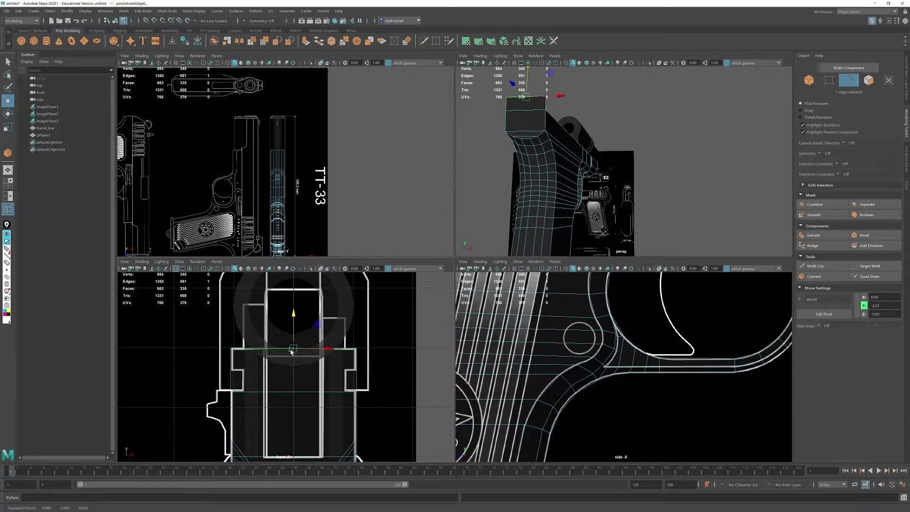
Step: Connect the extruded face's two side edges with a horizontal edge at the height of the rail notch
{"action": "scroll", "coordinate": [332, 399], "scroll_direction": "up", "scroll_amount": 3}
{"action": "left_click_drag", "start_coordinate": [395, 367], "coordinate": [183, 369]}
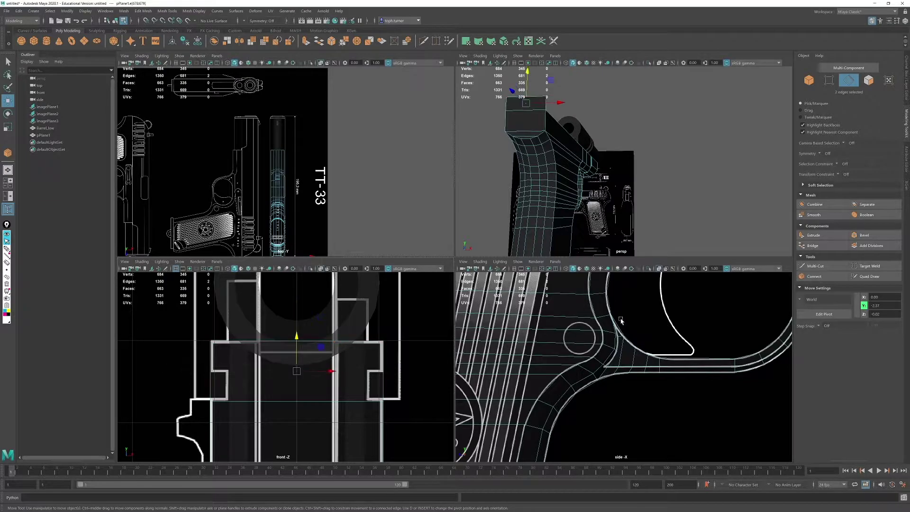
{"action": "left_click", "coordinate": [824, 276]}
{"action": "middle_click_drag", "start_coordinate": [371, 371], "coordinate": [282, 335]}
{"action": "key", "text": "w"}
Step: Connect the extruded section's three horizontal edges with 2 segments and scale the new vertical edges outward to the rail notches
{"action": "left_click_drag", "start_coordinate": [255, 285], "coordinate": [257, 380]}
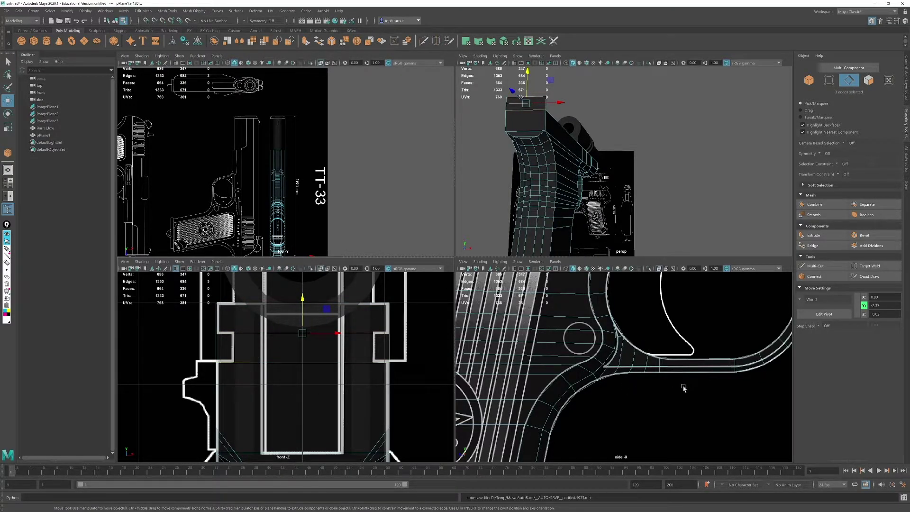
{"action": "left_click", "coordinate": [815, 277]}
{"action": "middle_click_drag", "start_coordinate": [361, 368], "coordinate": [372, 368]}
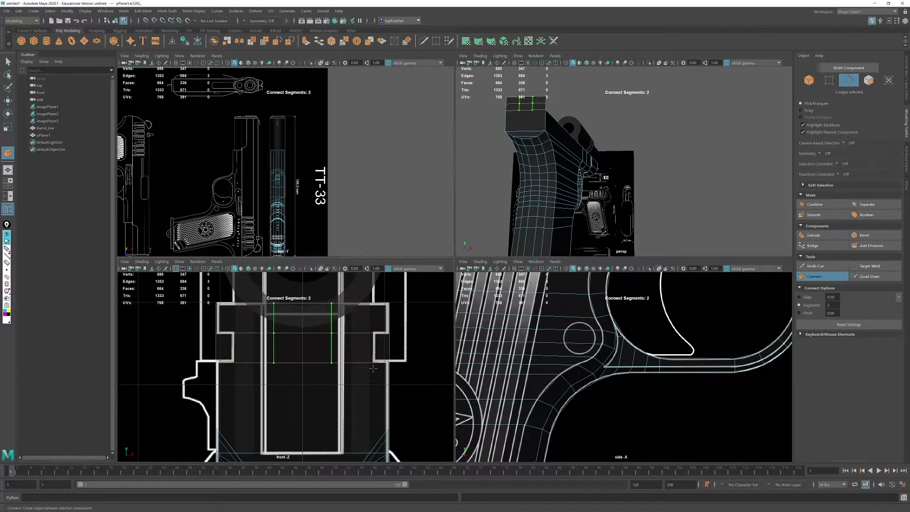
{"action": "key", "text": "w"}
{"action": "key", "text": "r"}
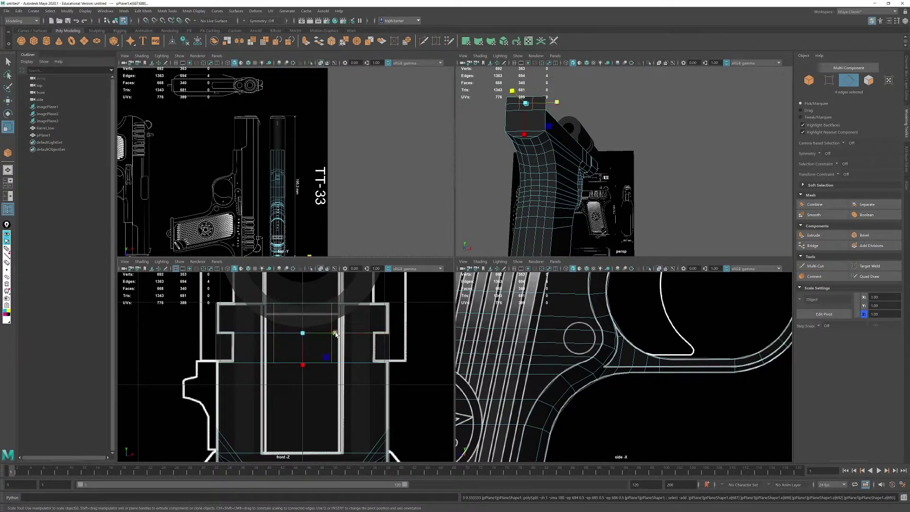
{"action": "left_click_drag", "start_coordinate": [335, 333], "coordinate": [380, 341]}
Step: Delete the two small outer faces in the lower row to open the rail notches on both sides
{"action": "left_click", "coordinate": [869, 82]}
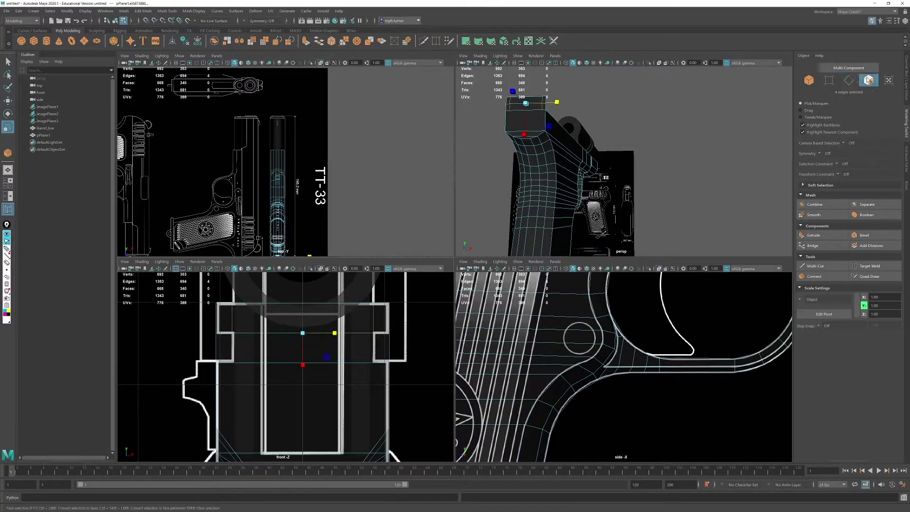
{"action": "left_click", "coordinate": [379, 350]}
{"action": "left_click", "coordinate": [221, 346], "text": "shift"}
{"action": "key", "text": "Delete"}
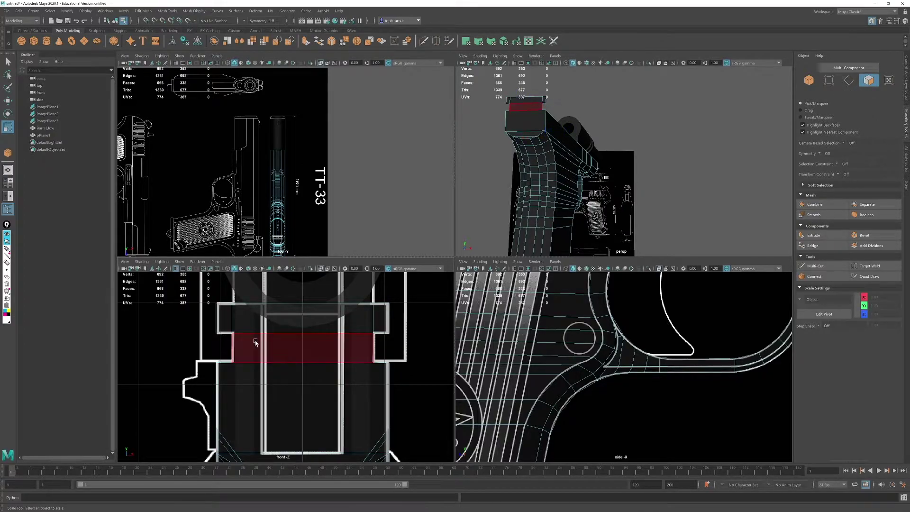
{"action": "left_click_drag", "start_coordinate": [602, 144], "coordinate": [625, 193], "text": "alt"}
{"action": "left_click_drag", "start_coordinate": [557, 152], "coordinate": [573, 199], "text": "alt"}
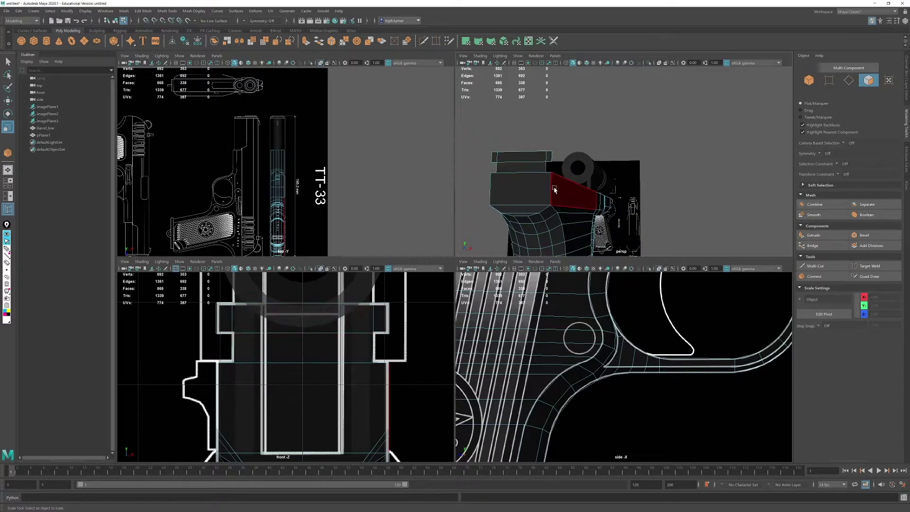
Step: Extrude the outer border edges of the rear rail section forward along the frame to give the rail block depth
{"action": "right_click_drag", "start_coordinate": [237, 340], "coordinate": [236, 278], "text": "alt"}
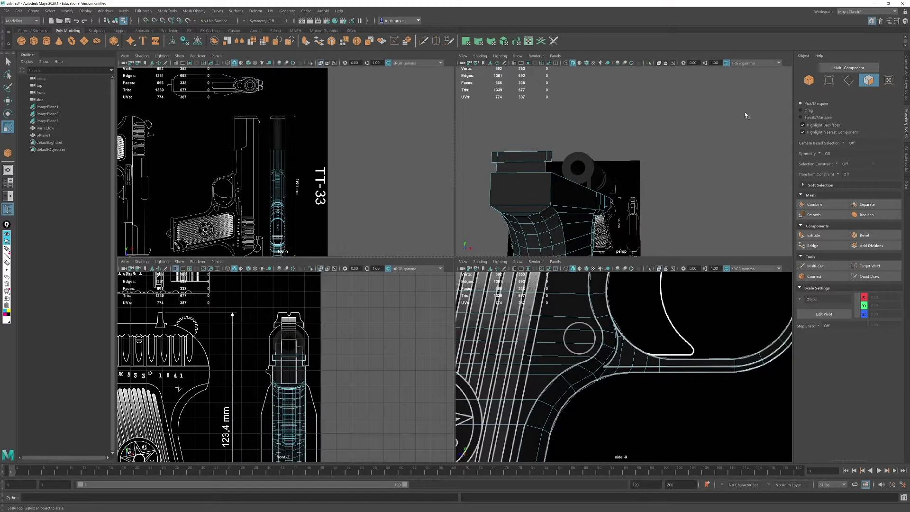
{"action": "left_click", "coordinate": [849, 80]}
{"action": "left_click", "coordinate": [548, 170]}
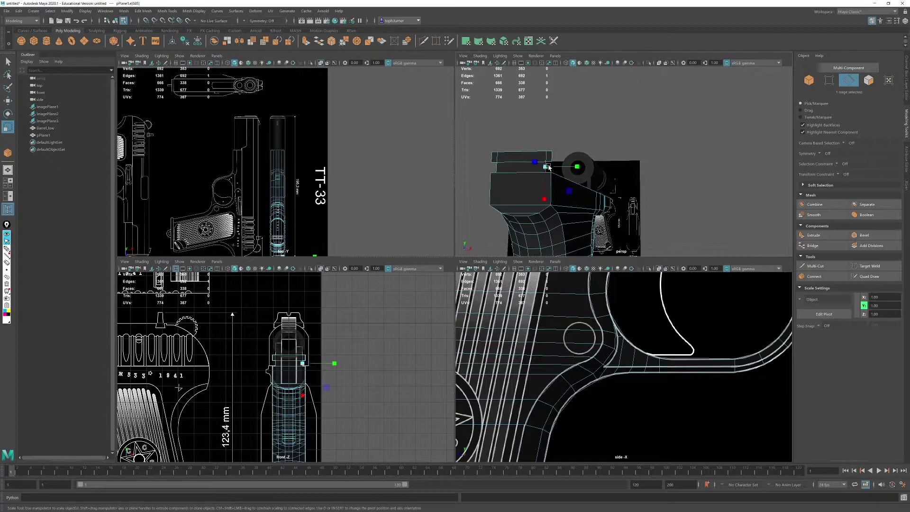
{"action": "left_click_drag", "start_coordinate": [711, 137], "coordinate": [681, 144], "text": "alt"}
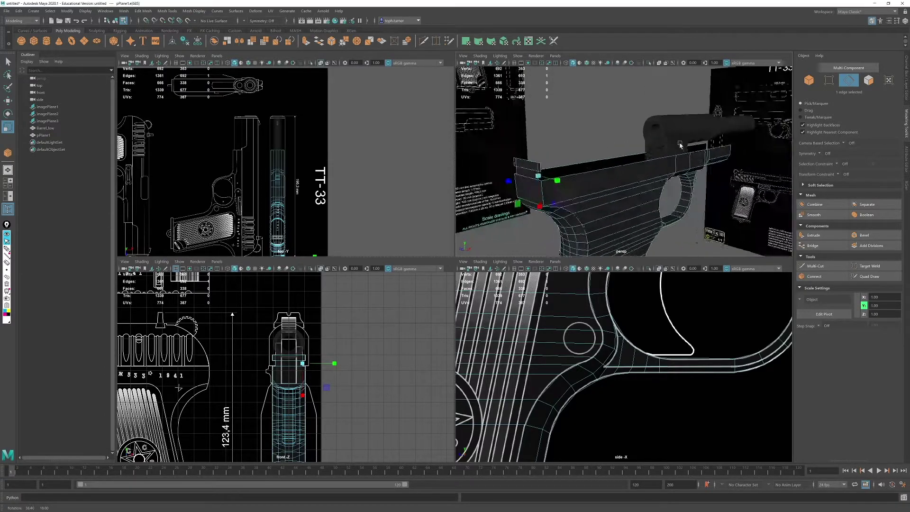
{"action": "right_click_drag", "start_coordinate": [681, 144], "coordinate": [703, 195], "text": "alt"}
{"action": "scroll", "coordinate": [704, 196], "scroll_direction": "down", "scroll_amount": 8}
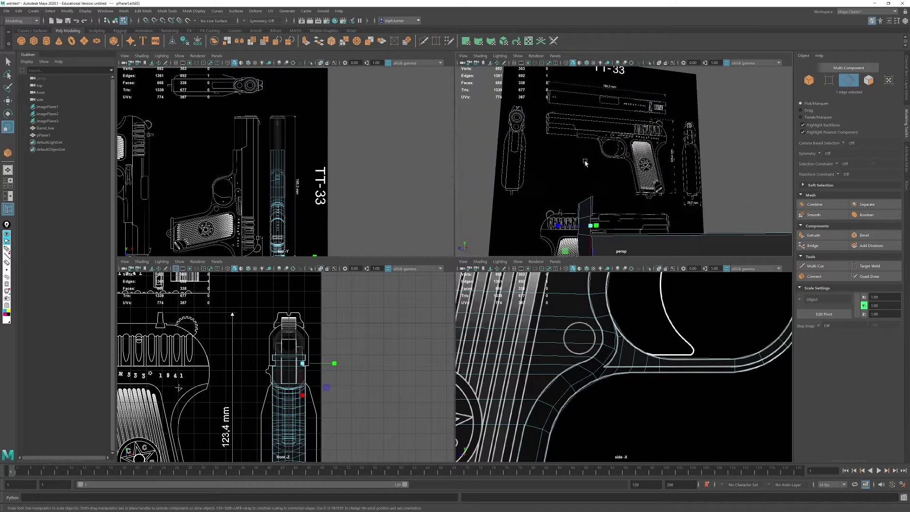
{"action": "left_click_drag", "start_coordinate": [614, 217], "coordinate": [608, 228]}
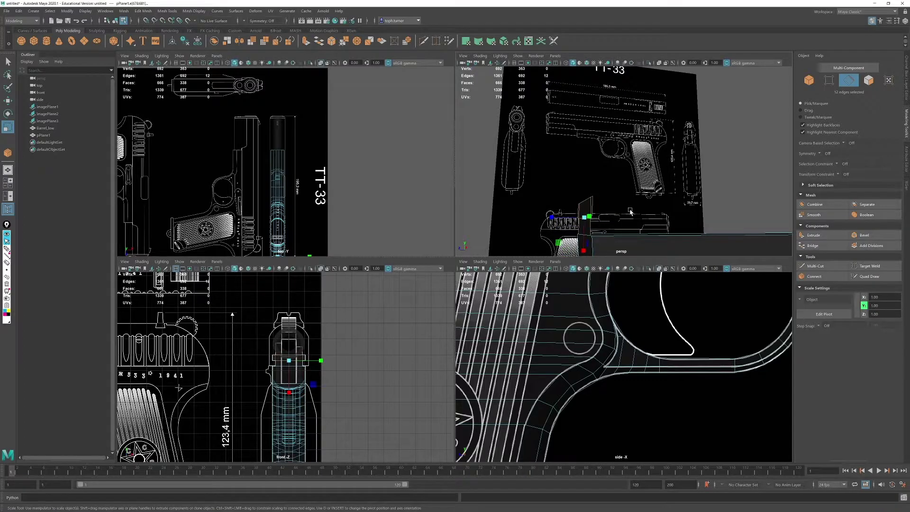
{"action": "key", "text": "w"}
{"action": "key", "text": "space"}
{"action": "left_click_drag", "start_coordinate": [281, 185], "coordinate": [311, 250], "text": "alt"}
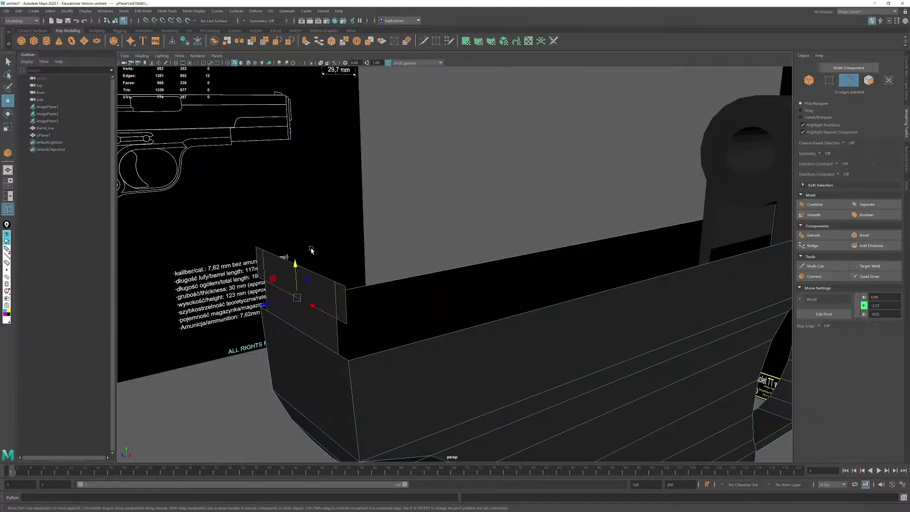
{"action": "middle_click_drag", "start_coordinate": [311, 250], "coordinate": [367, 216], "text": "alt"}
{"action": "scroll", "coordinate": [382, 279], "scroll_direction": "up", "scroll_amount": 2}
{"action": "left_click_drag", "start_coordinate": [357, 258], "coordinate": [373, 264], "text": "ctrl"}
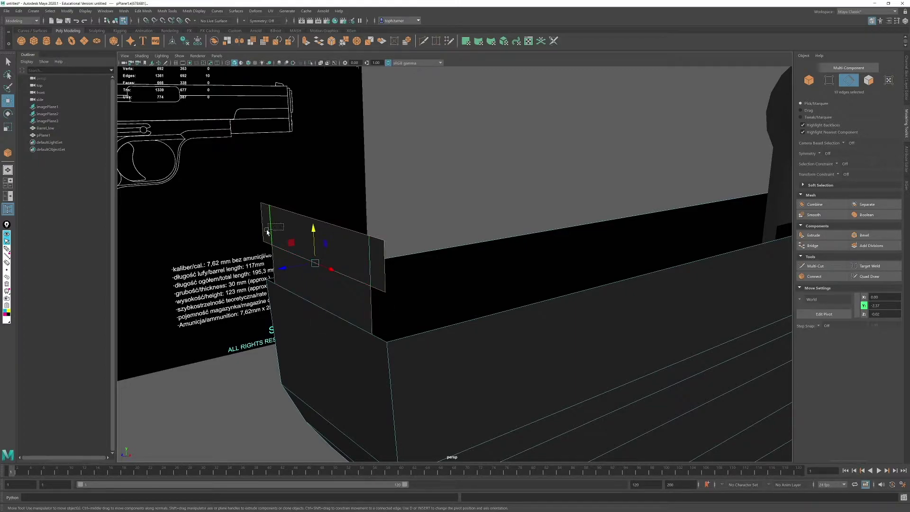
{"action": "left_click_drag", "start_coordinate": [373, 272], "coordinate": [95, 272], "text": "alt"}
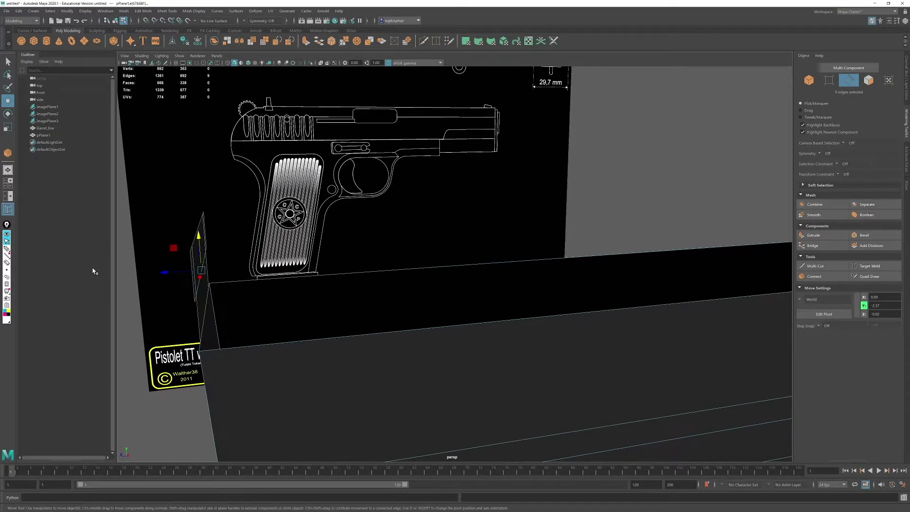
{"action": "left_click_drag", "start_coordinate": [169, 274], "coordinate": [316, 269], "text": "shift"}
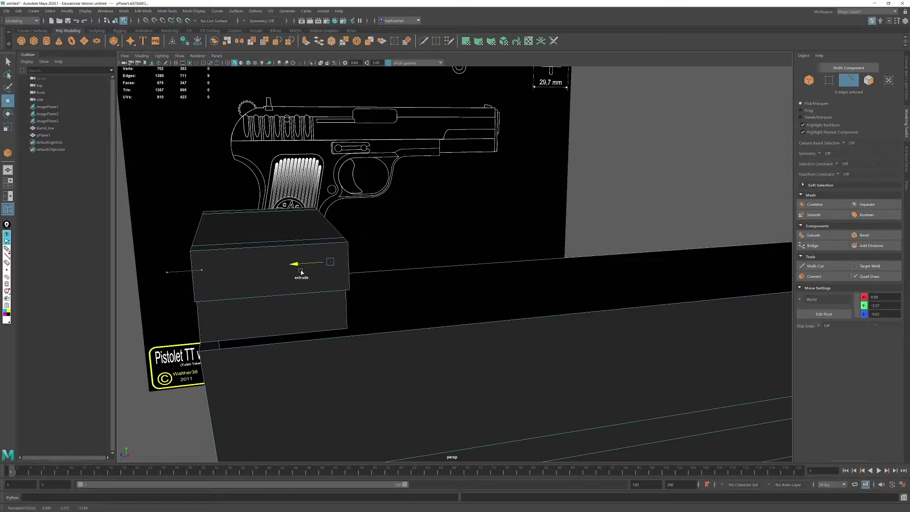
{"action": "left_click_drag", "start_coordinate": [347, 278], "coordinate": [363, 257], "text": "alt"}
{"action": "right_click_drag", "start_coordinate": [364, 258], "coordinate": [179, 209], "text": "alt"}
{"action": "left_click_drag", "start_coordinate": [258, 260], "coordinate": [346, 273], "text": "alt"}
{"action": "middle_click_drag", "start_coordinate": [460, 266], "coordinate": [380, 142], "text": "alt"}
{"action": "right_click_drag", "start_coordinate": [403, 285], "coordinate": [502, 363], "text": "alt"}
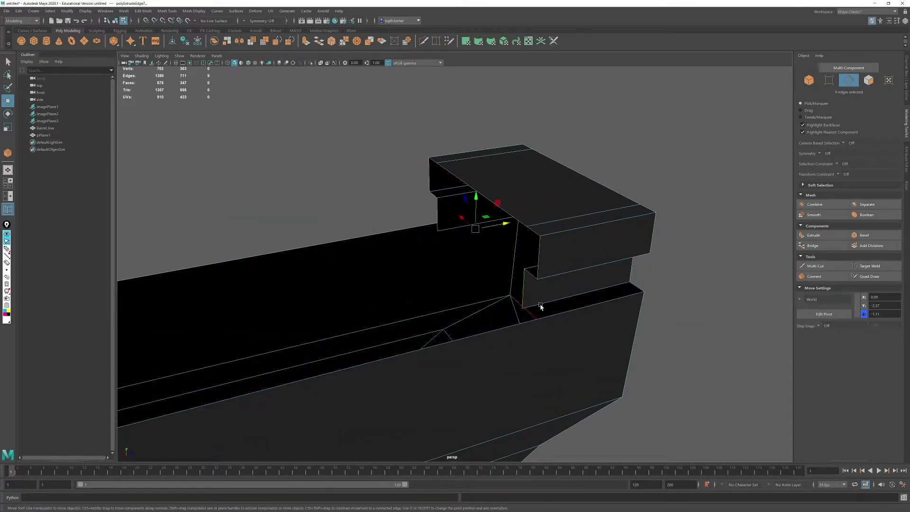
Step: Select the long upper and lower edges of the frame's side walls ahead of the rear end on both sides
{"action": "left_click_drag", "start_coordinate": [537, 303], "coordinate": [514, 272], "text": "alt"}
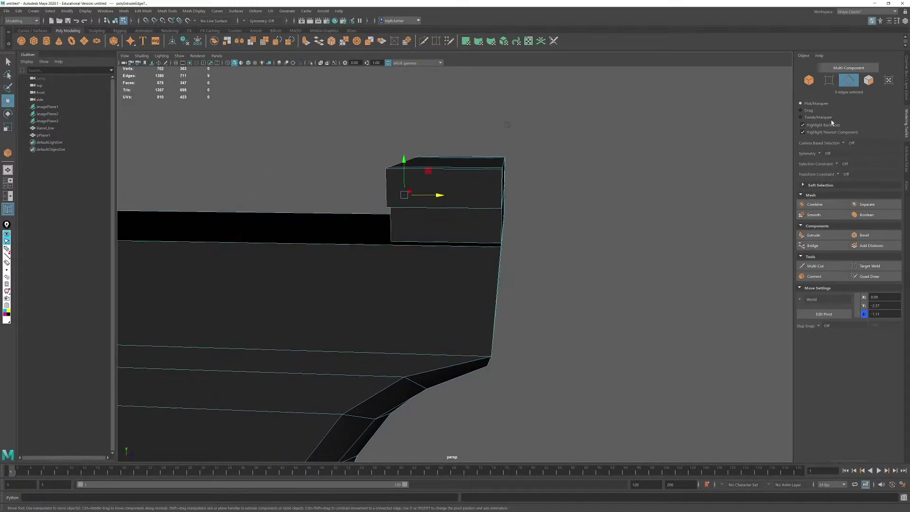
{"action": "left_click", "coordinate": [828, 81]}
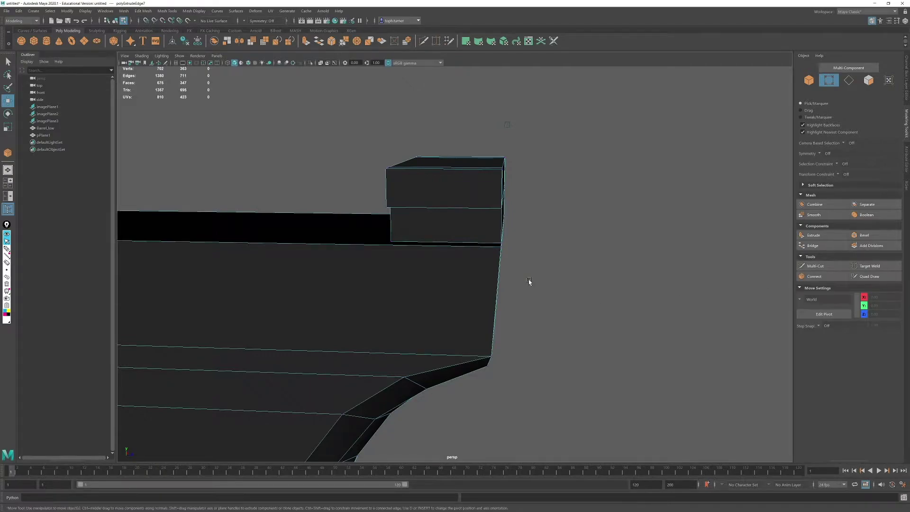
{"action": "left_click_drag", "start_coordinate": [513, 276], "coordinate": [531, 282], "text": "alt"}
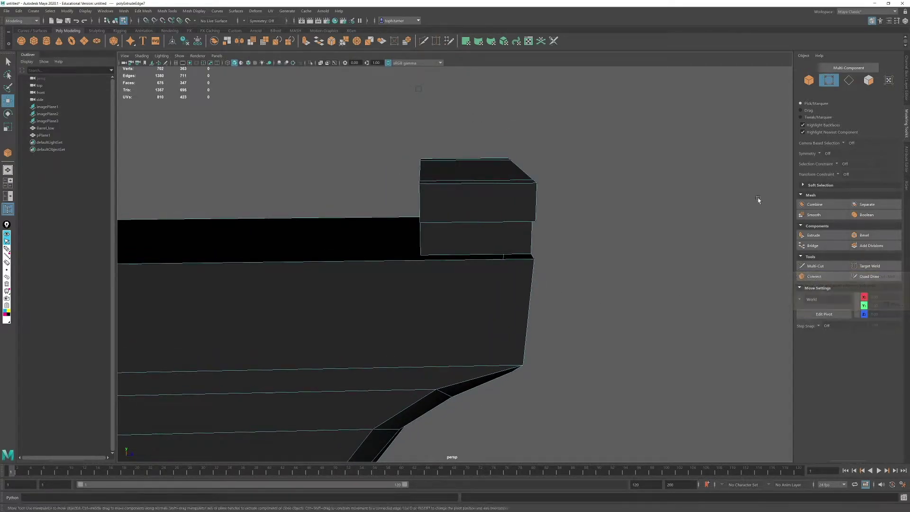
{"action": "left_click", "coordinate": [849, 82]}
{"action": "left_click_drag", "start_coordinate": [318, 229], "coordinate": [382, 187], "text": "alt"}
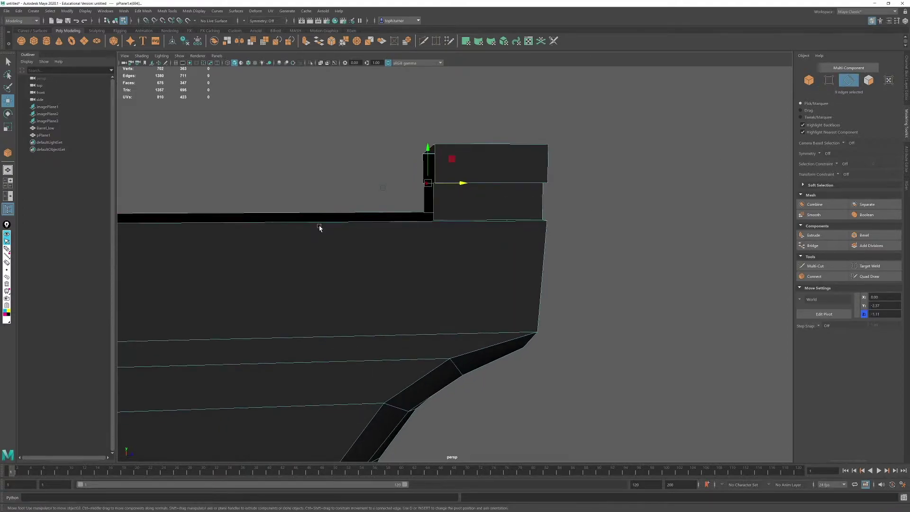
{"action": "left_click_drag", "start_coordinate": [304, 169], "coordinate": [288, 345]}
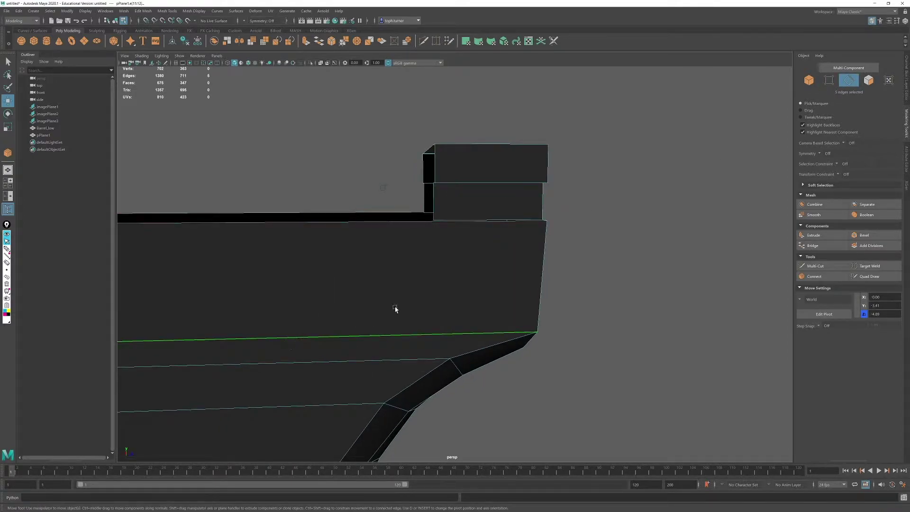
{"action": "left_click_drag", "start_coordinate": [403, 294], "coordinate": [422, 318], "text": "alt"}
{"action": "left_click", "coordinate": [335, 335], "text": "ctrl"}
{"action": "left_click", "coordinate": [822, 277]}
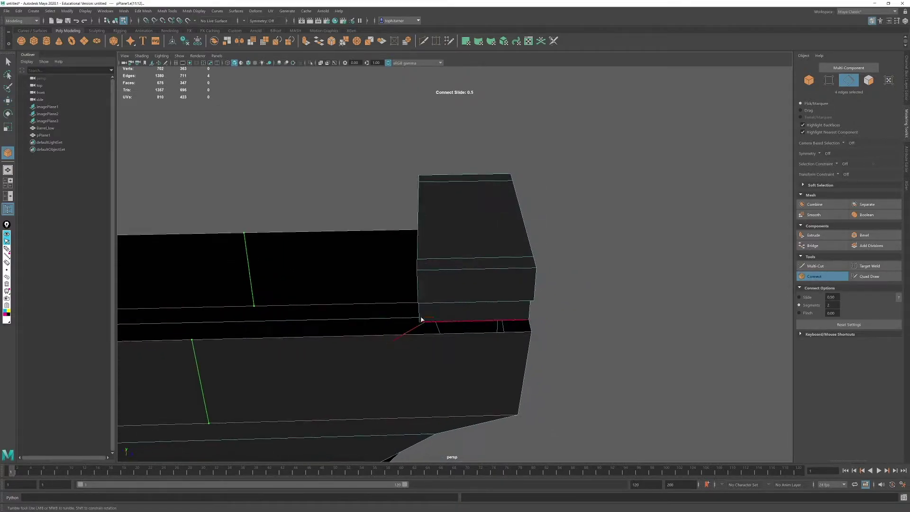
{"action": "key", "text": "Return"}
{"action": "key", "text": "r"}
{"action": "scroll", "coordinate": [255, 282], "scroll_direction": "down", "scroll_amount": 3}
{"action": "middle_click_drag", "start_coordinate": [256, 280], "coordinate": [465, 242], "text": "alt"}
{"action": "scroll", "coordinate": [381, 228], "scroll_direction": "down", "scroll_amount": 2}
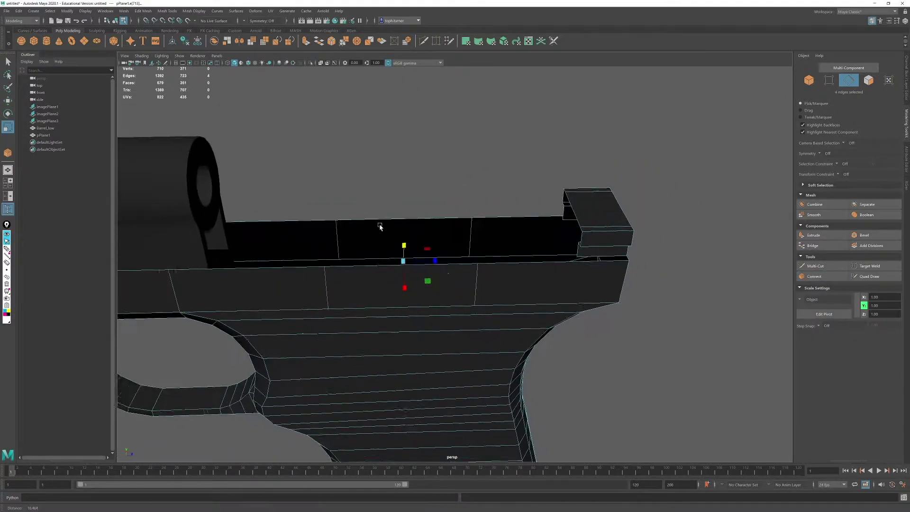
{"action": "scroll", "coordinate": [379, 226], "scroll_direction": "down", "scroll_amount": 1}
{"action": "key", "text": "ctrl+z"}
Step: Connect the selected side-wall edges with 1 segment and move the new vertical edges back to the rail block's front end
{"action": "left_click", "coordinate": [822, 276]}
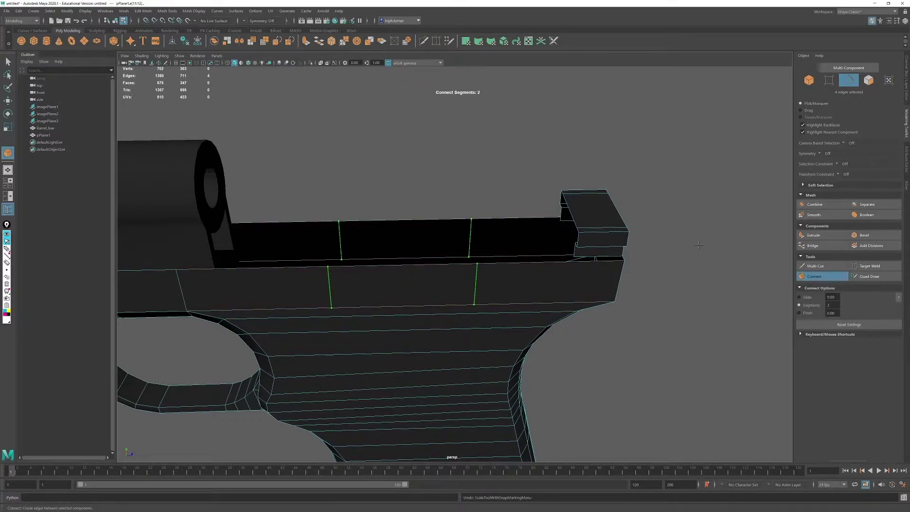
{"action": "middle_click_drag", "start_coordinate": [699, 245], "coordinate": [661, 242]}
{"action": "key", "text": "r"}
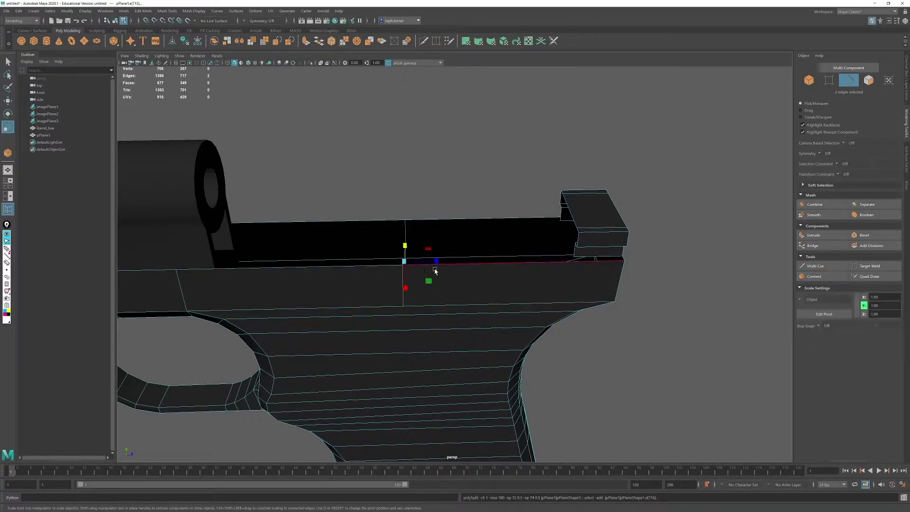
{"action": "left_click_drag", "start_coordinate": [435, 270], "coordinate": [436, 261]}
{"action": "left_click_drag", "start_coordinate": [1, 264], "coordinate": [1, 264]}
{"action": "key", "text": "w"}
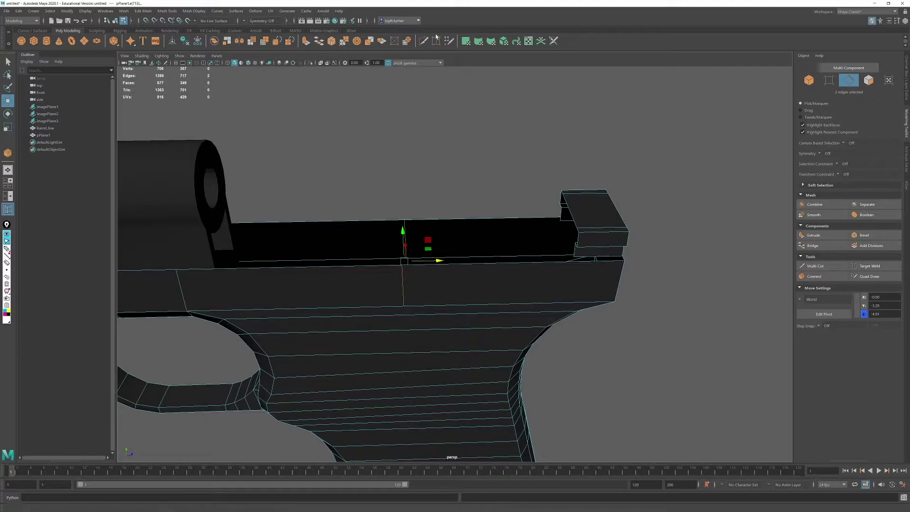
{"action": "left_click_drag", "start_coordinate": [436, 262], "coordinate": [596, 262]}
{"action": "middle_click_drag", "start_coordinate": [595, 263], "coordinate": [521, 249], "text": "alt"}
{"action": "scroll", "coordinate": [400, 285], "scroll_direction": "up", "scroll_amount": 3}
{"action": "scroll", "coordinate": [506, 323], "scroll_direction": "up", "scroll_amount": 3}
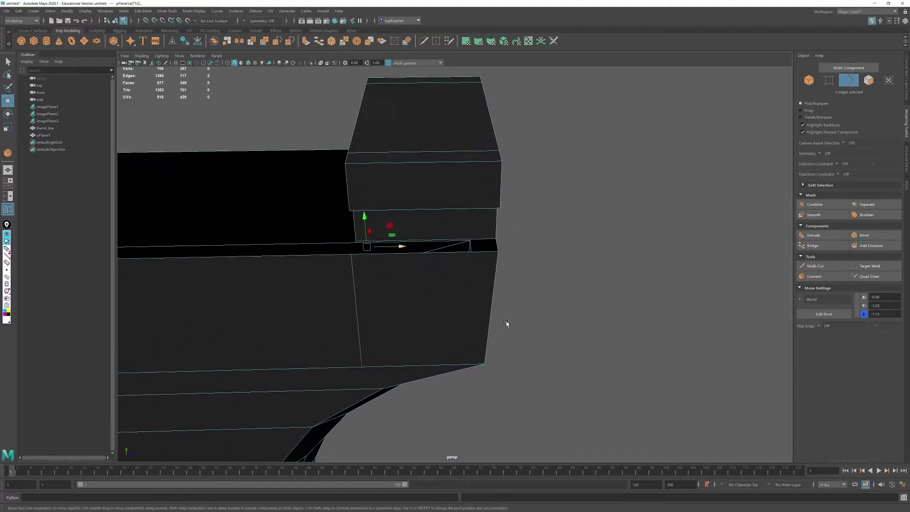
{"action": "middle_click_drag", "start_coordinate": [488, 301], "coordinate": [554, 332], "text": "alt"}
{"action": "left_click_drag", "start_coordinate": [555, 307], "coordinate": [542, 249], "text": "alt"}
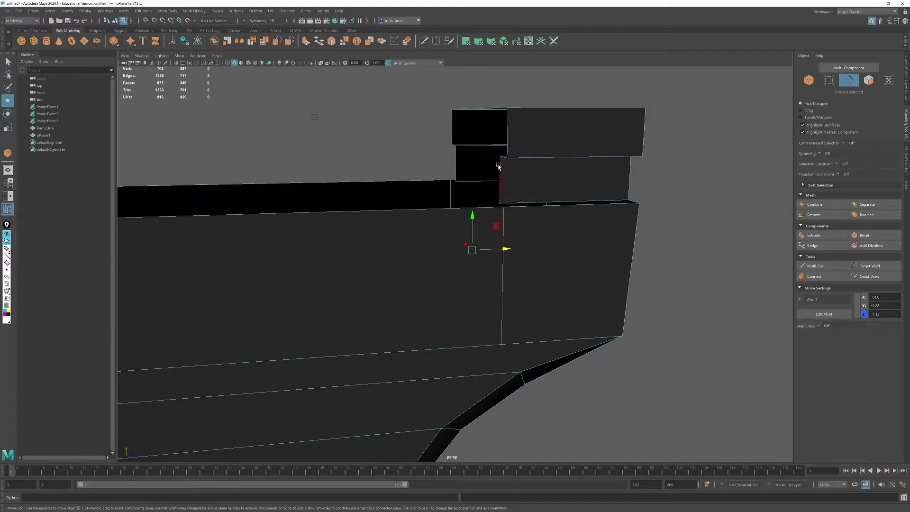
Step: Select the vertices at the rail block's front end together with the new side-wall vertices and flatten them along Z
{"action": "left_click_drag", "start_coordinate": [588, 163], "coordinate": [586, 161], "text": "alt"}
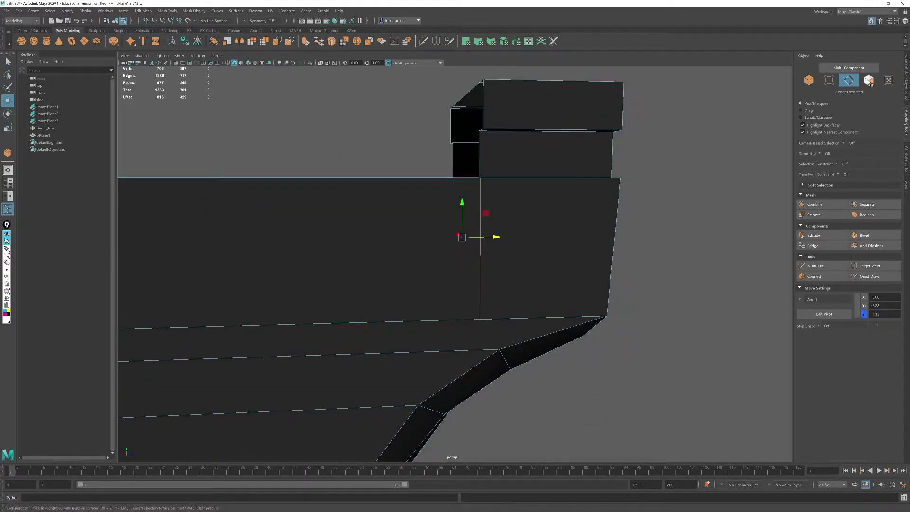
{"action": "left_click", "coordinate": [831, 81], "text": "ctrl"}
{"action": "left_click_drag", "start_coordinate": [505, 142], "coordinate": [504, 176], "text": "alt"}
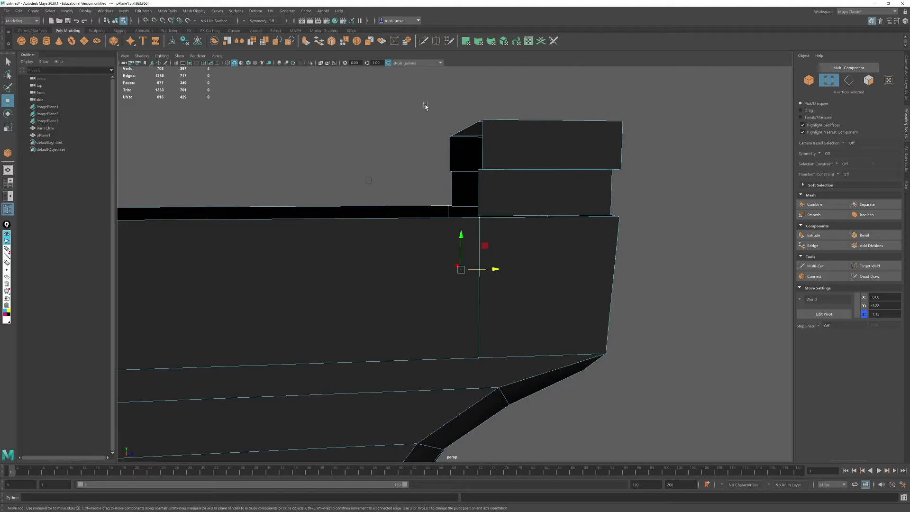
{"action": "left_click_drag", "start_coordinate": [414, 99], "coordinate": [469, 194]}
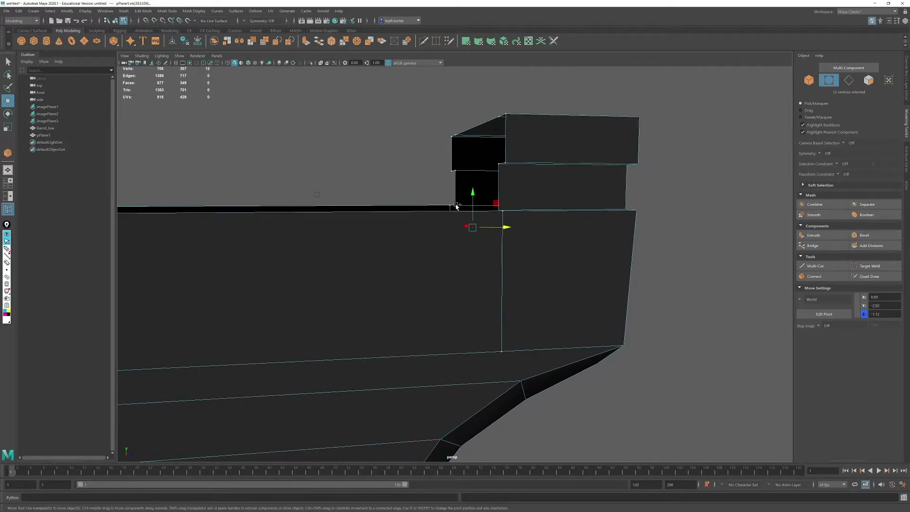
{"action": "left_click_drag", "start_coordinate": [489, 227], "coordinate": [30, 229], "text": "alt"}
{"action": "key", "text": "r"}
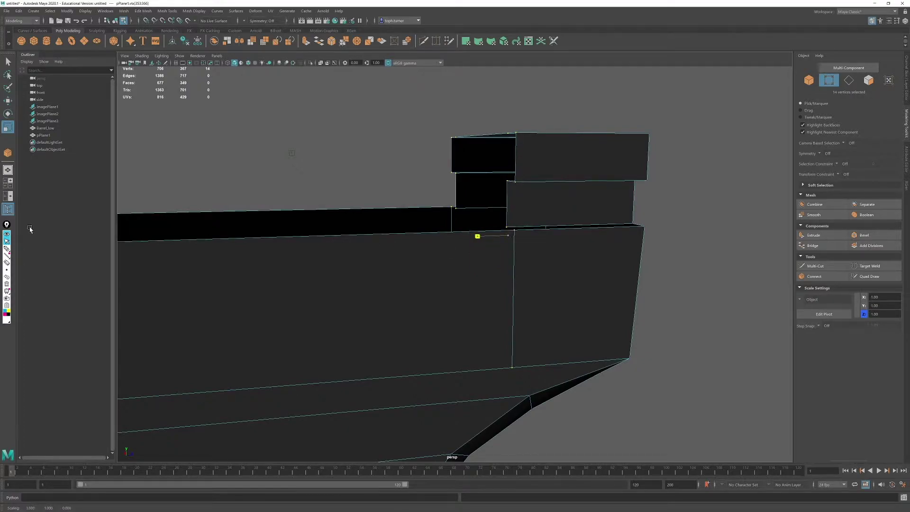
Step: Bridge the rail block's lower side edges to the frame's upper side edges on both sides to close the gaps
{"action": "left_click", "coordinate": [850, 81]}
{"action": "left_click_drag", "start_coordinate": [749, 154], "coordinate": [743, 177], "text": "alt"}
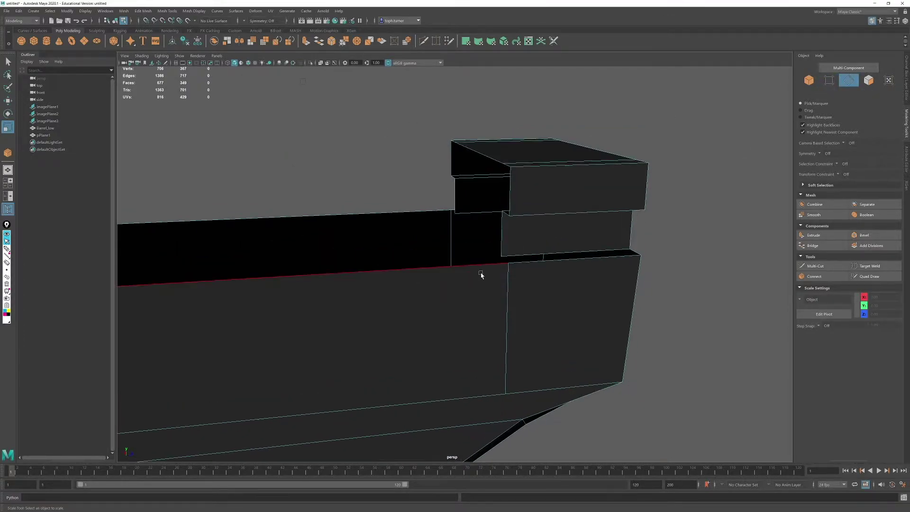
{"action": "left_click", "coordinate": [514, 256]}
{"action": "left_click", "coordinate": [518, 263], "text": "shift"}
{"action": "left_click", "coordinate": [824, 247]}
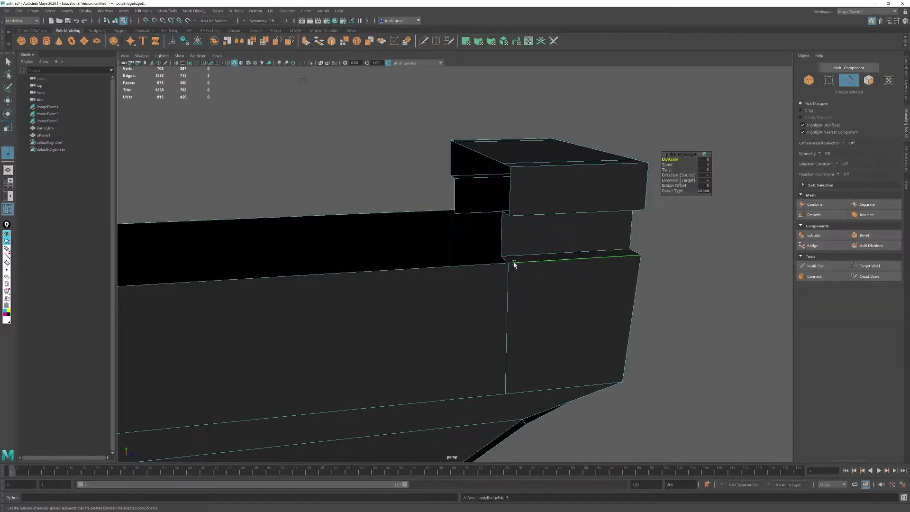
{"action": "left_click_drag", "start_coordinate": [467, 225], "coordinate": [474, 204]}
{"action": "left_click", "coordinate": [831, 247]}
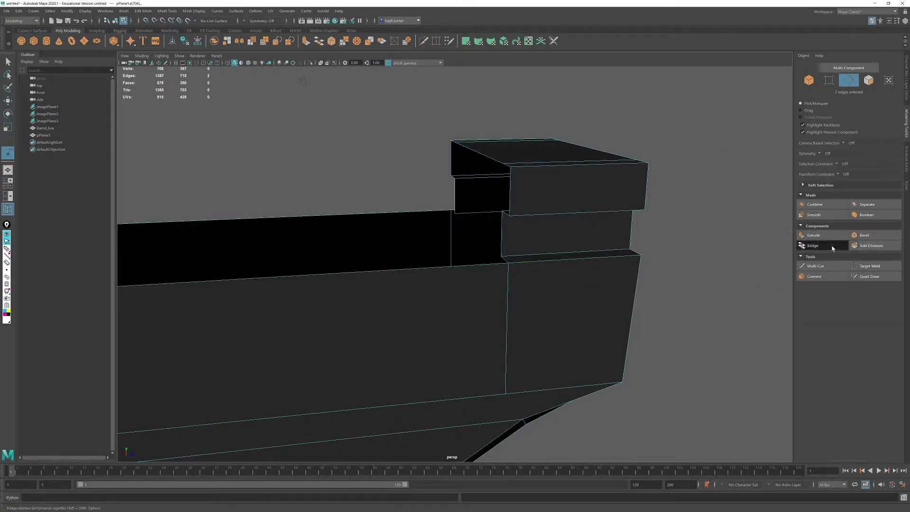
{"action": "left_click", "coordinate": [427, 174]}
Step: Inspect the bridged rail block and the frame's rear end from several angles for remaining gaps and edge flow
{"action": "left_click_drag", "start_coordinate": [563, 259], "coordinate": [454, 252], "text": "alt"}
{"action": "left_click_drag", "start_coordinate": [277, 190], "coordinate": [467, 221], "text": "alt"}
{"action": "right_click_drag", "start_coordinate": [467, 221], "coordinate": [509, 286], "text": "alt"}
{"action": "middle_click_drag", "start_coordinate": [509, 286], "coordinate": [517, 159], "text": "alt"}
{"action": "left_click_drag", "start_coordinate": [475, 318], "coordinate": [470, 214], "text": "alt"}
{"action": "middle_click_drag", "start_coordinate": [471, 213], "coordinate": [443, 309], "text": "alt"}
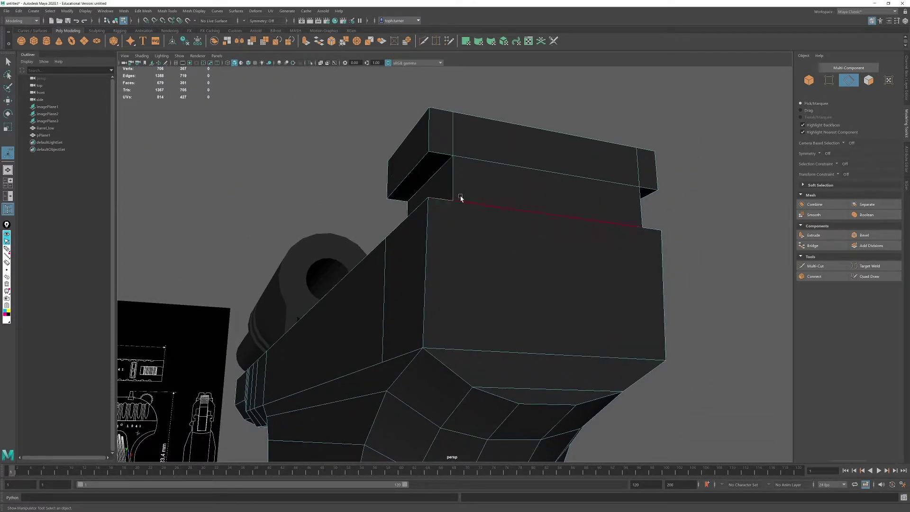
{"action": "left_click_drag", "start_coordinate": [581, 236], "coordinate": [470, 271], "text": "alt"}
{"action": "right_click_drag", "start_coordinate": [470, 270], "coordinate": [526, 346], "text": "alt"}
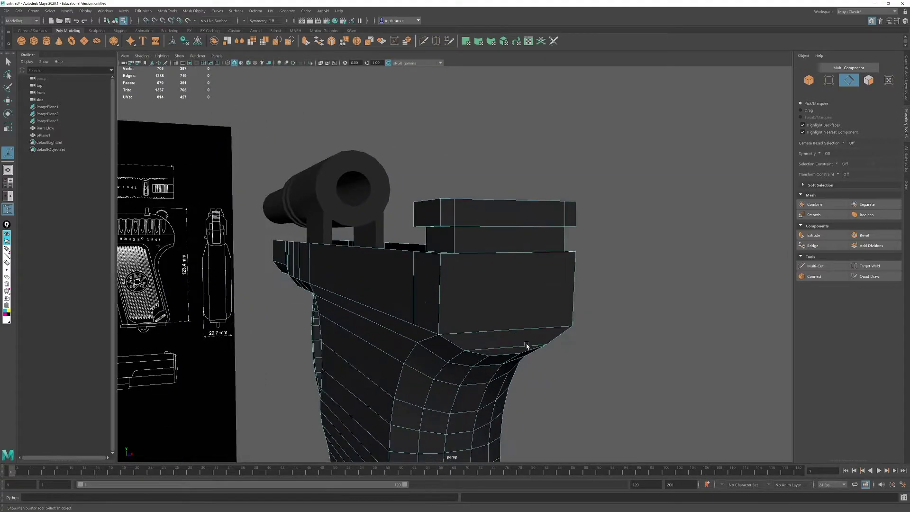
{"action": "left_click_drag", "start_coordinate": [542, 295], "coordinate": [449, 268], "text": "alt"}
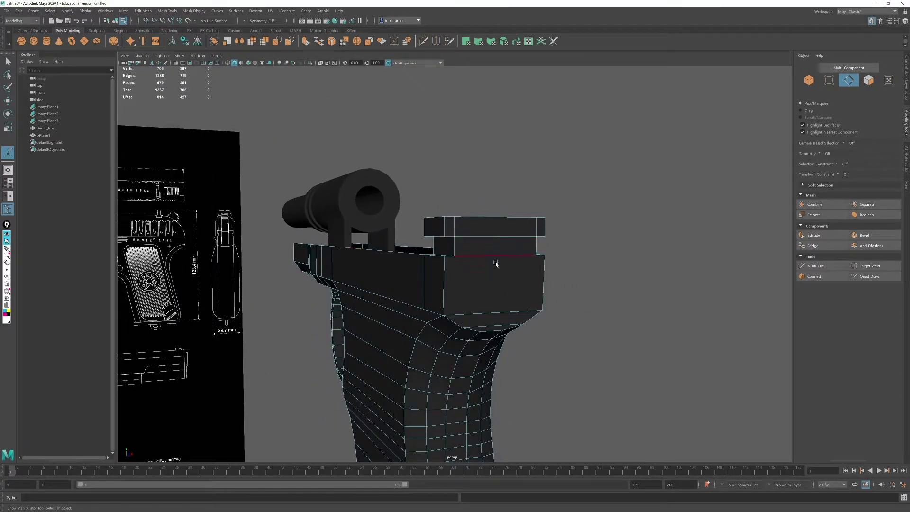
Step: In the front view, select the rail block's horizontal centre edges and connect them with 2 segments
{"action": "key", "text": "space"}
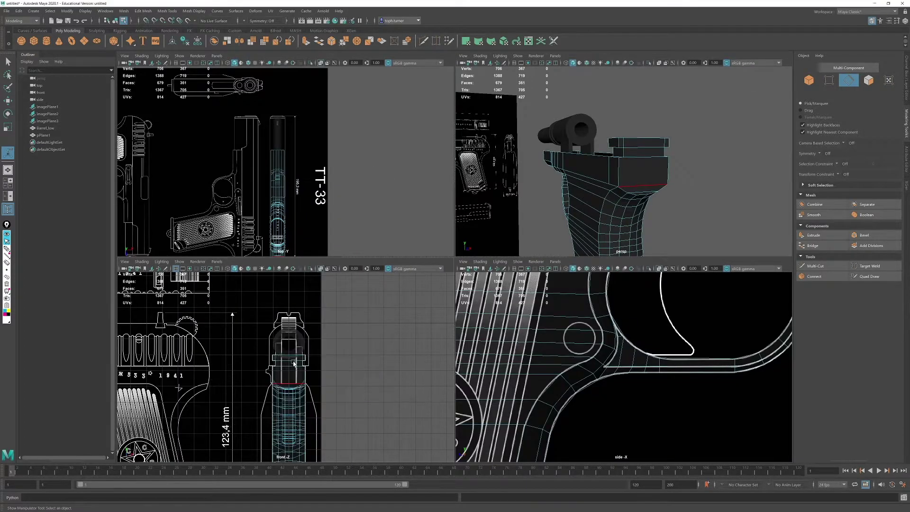
{"action": "key", "text": "space"}
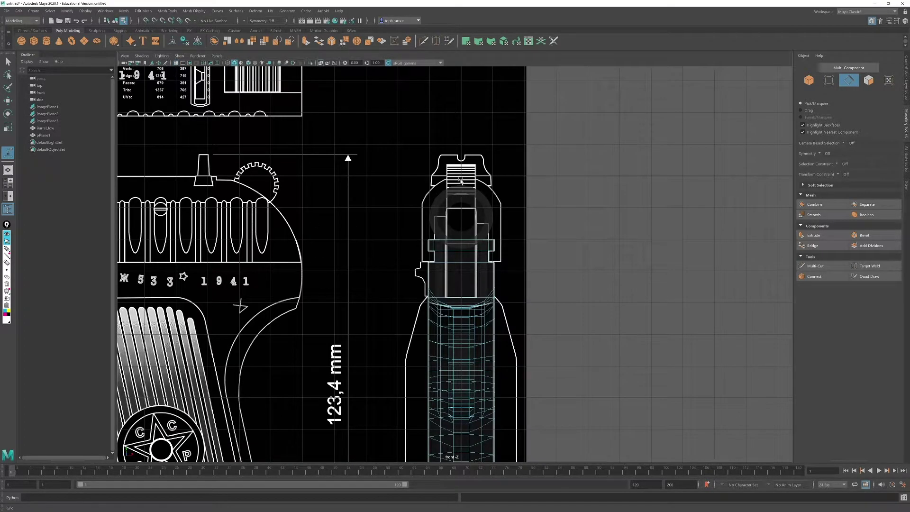
{"action": "right_click_drag", "start_coordinate": [461, 181], "coordinate": [536, 295], "text": "alt"}
{"action": "middle_click_drag", "start_coordinate": [536, 295], "coordinate": [519, 271], "text": "alt"}
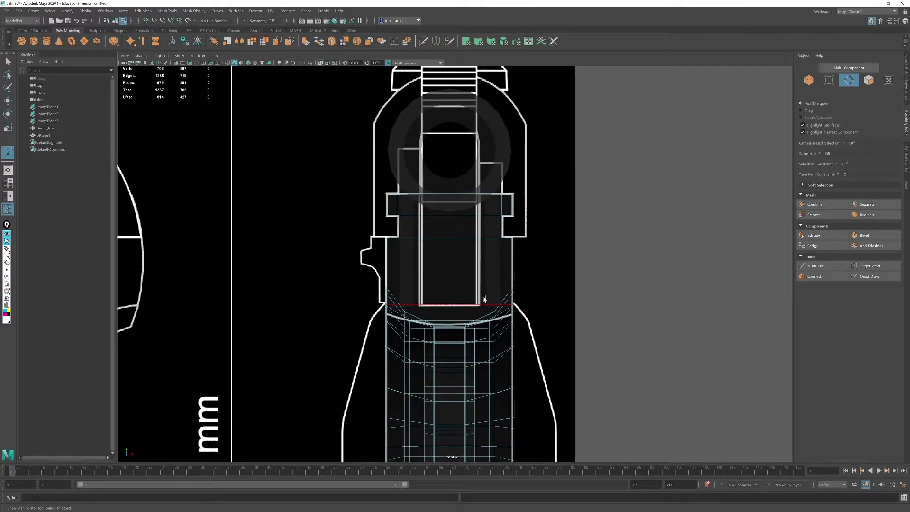
{"action": "scroll", "coordinate": [536, 331], "scroll_direction": "up", "scroll_amount": 2}
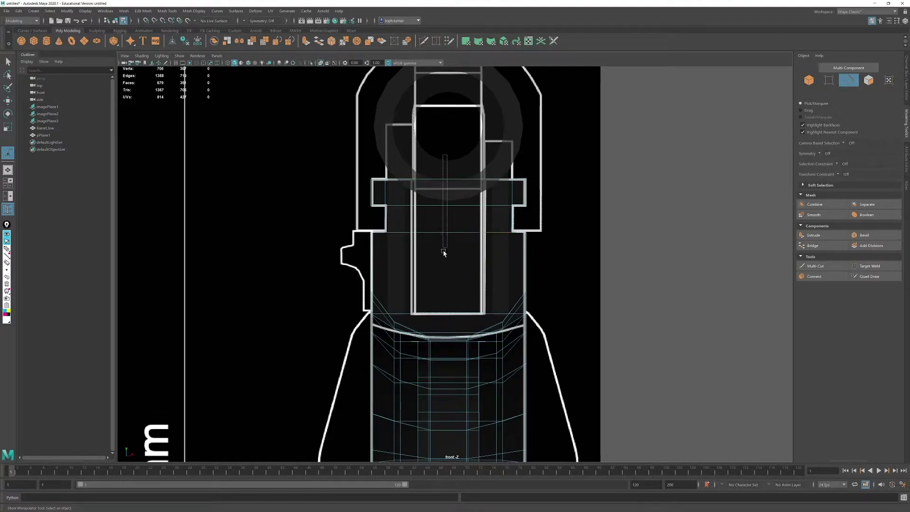
{"action": "left_click_drag", "start_coordinate": [444, 251], "coordinate": [442, 326]}
{"action": "right_click_drag", "start_coordinate": [446, 315], "coordinate": [498, 340], "text": "alt"}
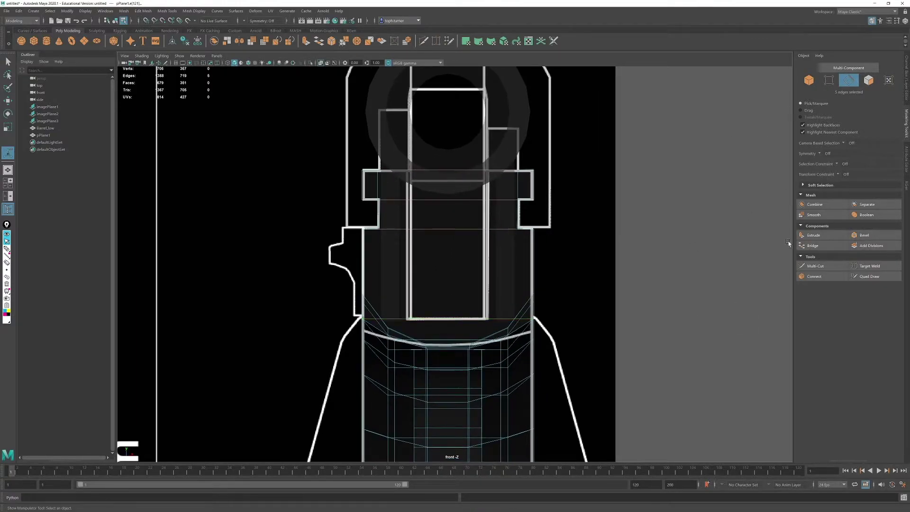
{"action": "left_click", "coordinate": [814, 277]}
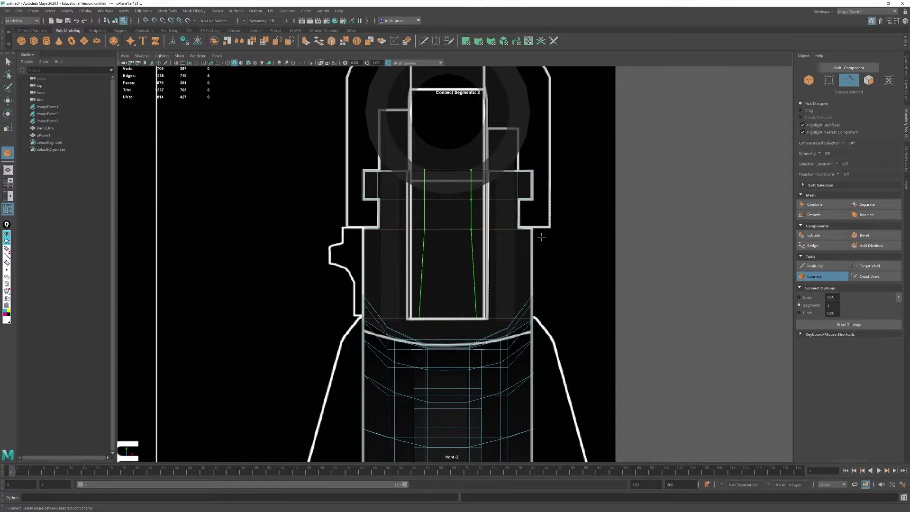
Step: Straighten each of the two new vertical edge loops and scale them apart to match the blueprint's central slot width
{"action": "key", "text": "r"}
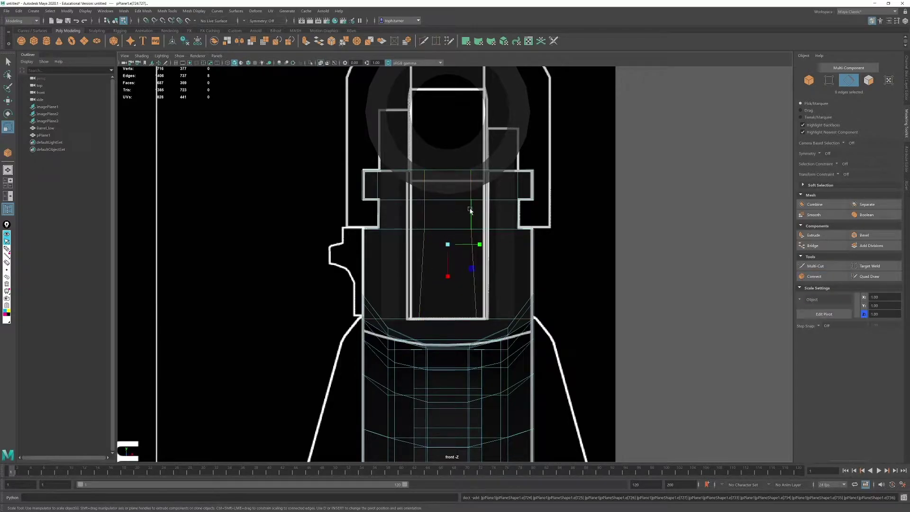
{"action": "double_click", "coordinate": [470, 211]}
{"action": "left_click_drag", "start_coordinate": [503, 245], "coordinate": [1, 243]}
{"action": "left_click", "coordinate": [425, 217]}
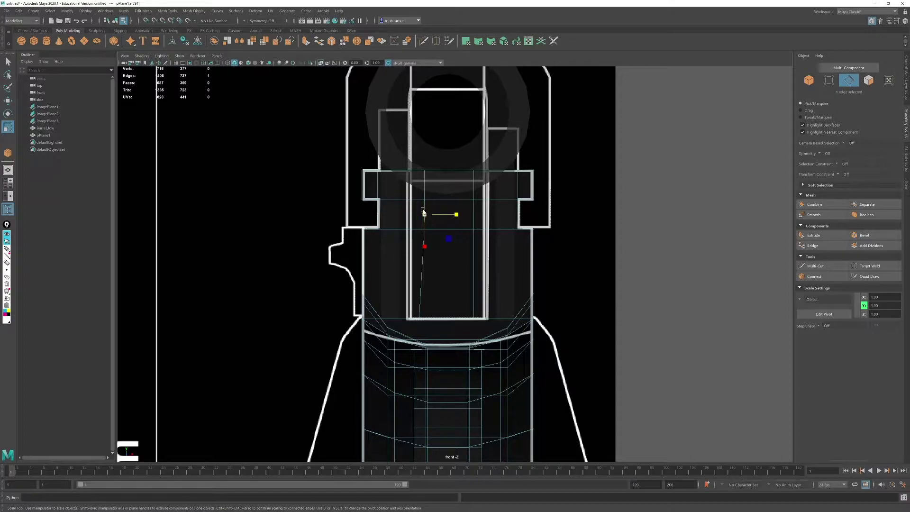
{"action": "left_click", "coordinate": [424, 208]}
{"action": "double_click", "coordinate": [425, 185]}
{"action": "left_click_drag", "start_coordinate": [454, 244], "coordinate": [192, 268]}
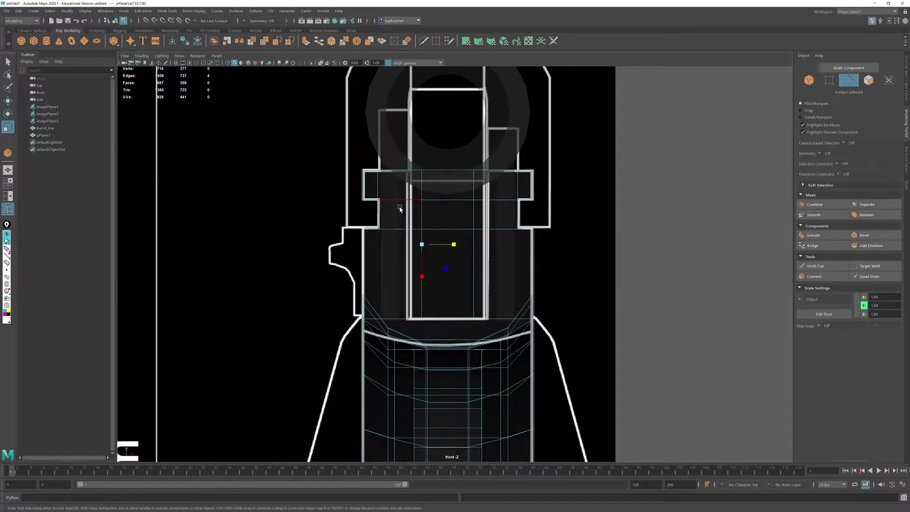
{"action": "double_click", "coordinate": [474, 189], "text": "shift"}
{"action": "left_click_drag", "start_coordinate": [480, 245], "coordinate": [497, 247]}
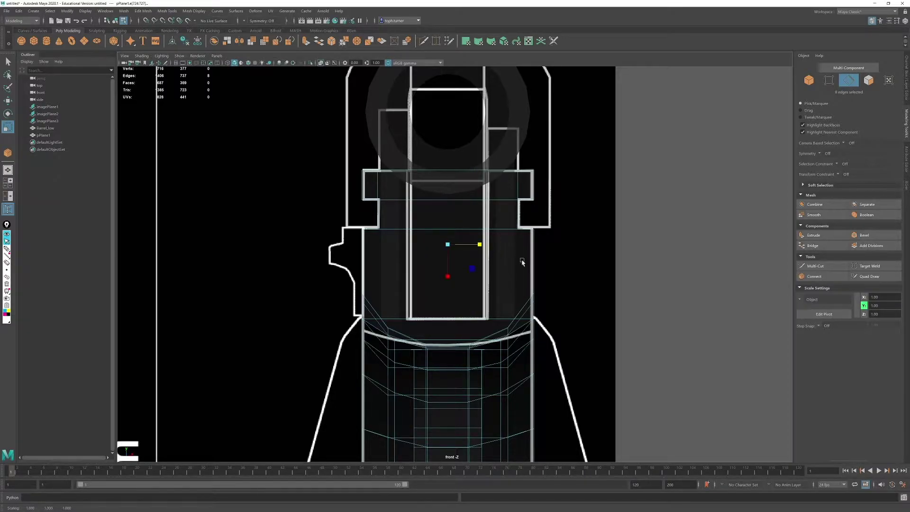
Step: Delete the faces between the two new edge loops on the rail block's rear and top to open the slot
{"action": "key", "text": "space"}
{"action": "key", "text": "space"}
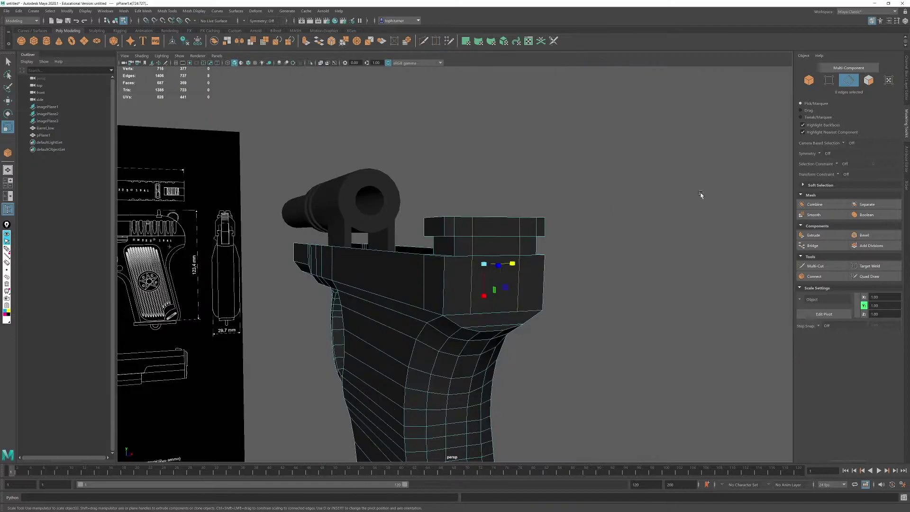
{"action": "left_click_drag", "start_coordinate": [663, 202], "coordinate": [709, 197], "text": "alt"}
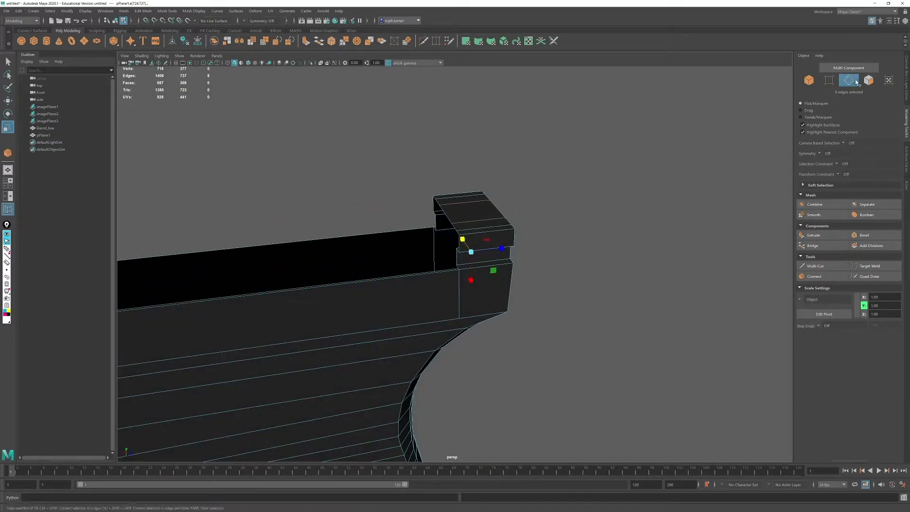
{"action": "left_click", "coordinate": [869, 81]}
{"action": "left_click_drag", "start_coordinate": [624, 206], "coordinate": [482, 173], "text": "alt"}
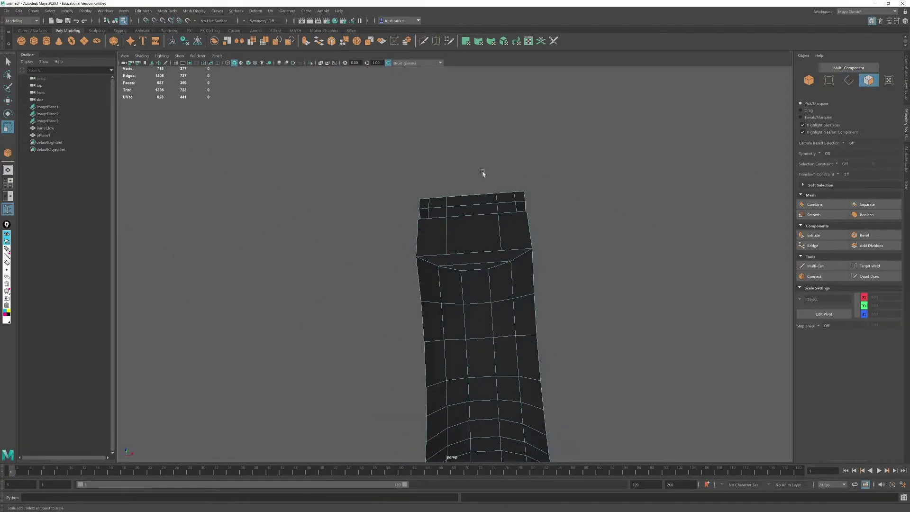
{"action": "left_click_drag", "start_coordinate": [477, 227], "coordinate": [478, 229]}
{"action": "left_click_drag", "start_coordinate": [479, 230], "coordinate": [477, 256], "text": "alt"}
{"action": "key", "text": "Delete"}
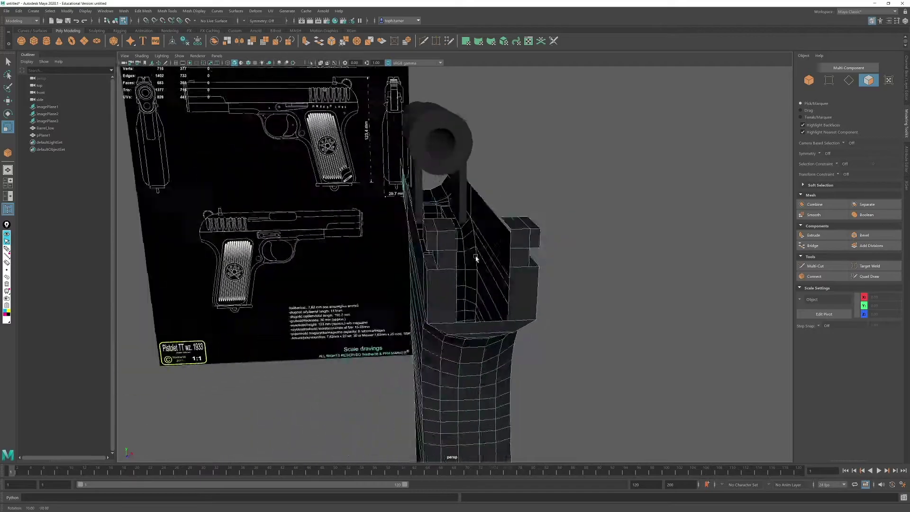
Step: Select the slot opening's rear border edges on both sides and bottom, leaving out the top edges, and extrude them forward into the frame
{"action": "right_click_drag", "start_coordinate": [478, 256], "coordinate": [541, 344], "text": "alt"}
{"action": "middle_click_drag", "start_coordinate": [559, 286], "coordinate": [532, 325], "text": "alt"}
{"action": "right_click_drag", "start_coordinate": [533, 325], "coordinate": [595, 323], "text": "alt"}
{"action": "mouse_move", "coordinate": [594, 323]}
{"action": "left_mouse_down", "text": "alt"}
{"action": "mouse_move", "coordinate": [583, 322]}
{"action": "mouse_move", "coordinate": [605, 314]}
{"action": "mouse_move", "coordinate": [582, 317]}
{"action": "left_mouse_up", "text": "alt"}
{"action": "left_click_drag", "start_coordinate": [419, 319], "coordinate": [542, 260], "text": "alt"}
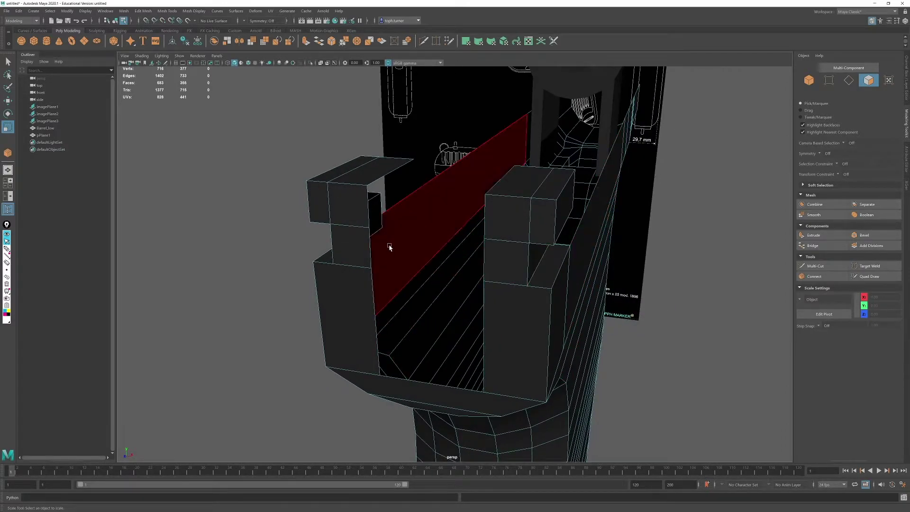
{"action": "left_click", "coordinate": [849, 80]}
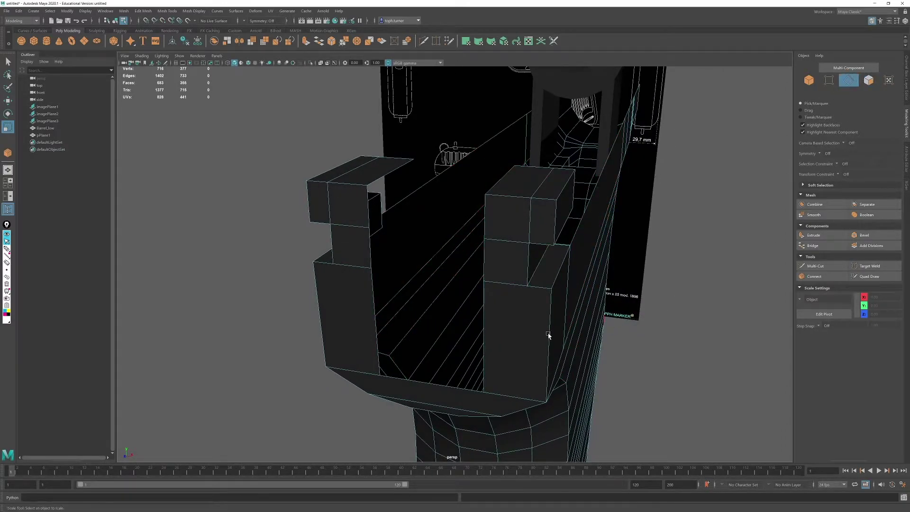
{"action": "left_click", "coordinate": [406, 380]}
{"action": "key", "text": "w"}
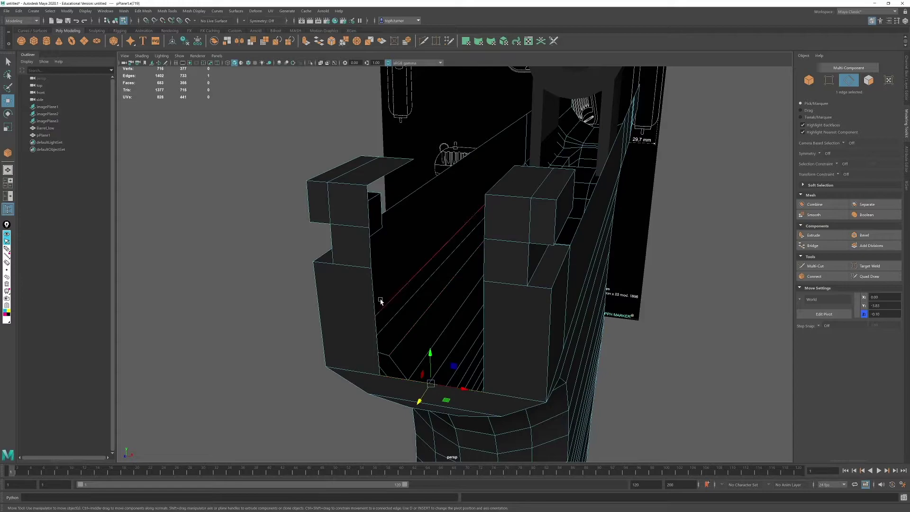
{"action": "left_click", "coordinate": [375, 295], "text": "shift"}
{"action": "left_click", "coordinate": [371, 256], "text": "shift"}
{"action": "left_click", "coordinate": [367, 207], "text": "shift"}
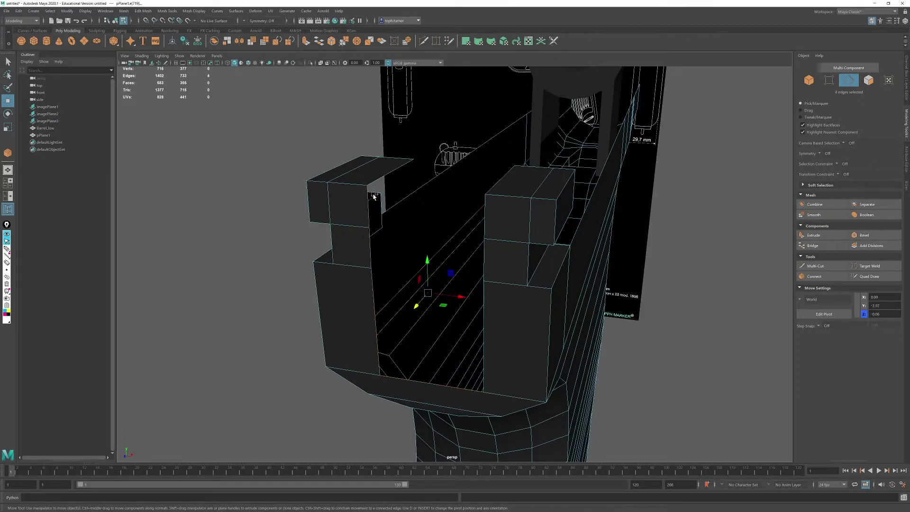
{"action": "left_click", "coordinate": [391, 173], "text": "shift"}
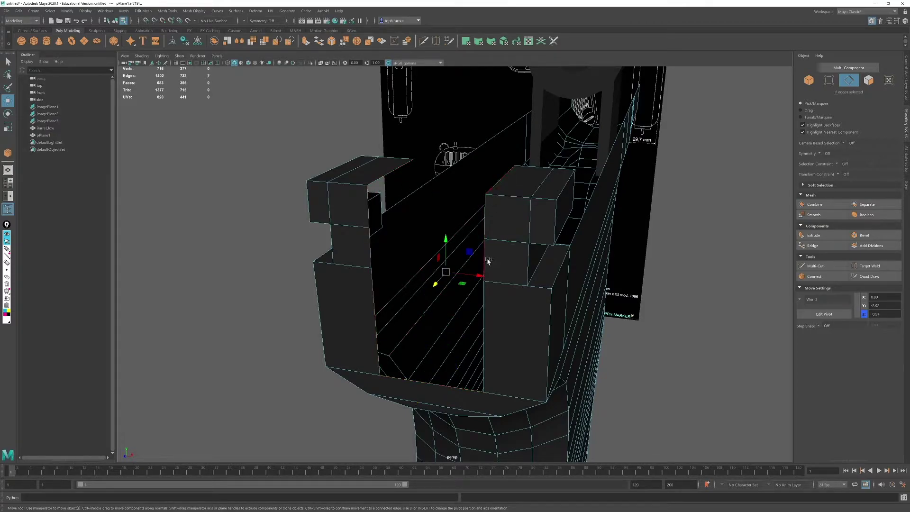
{"action": "left_click", "coordinate": [485, 311], "text": "shift"}
{"action": "left_click_drag", "start_coordinate": [435, 283], "coordinate": [477, 251], "text": "shift"}
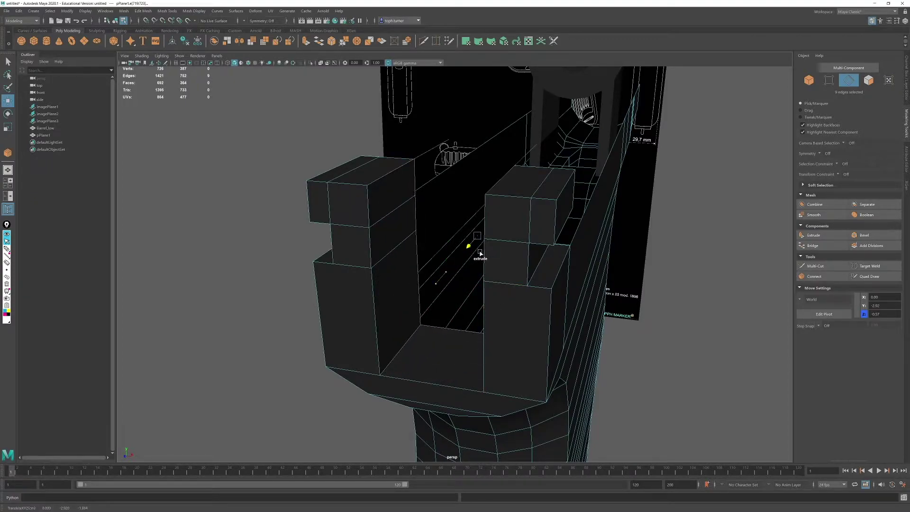
{"action": "key", "text": "ctrl+z"}
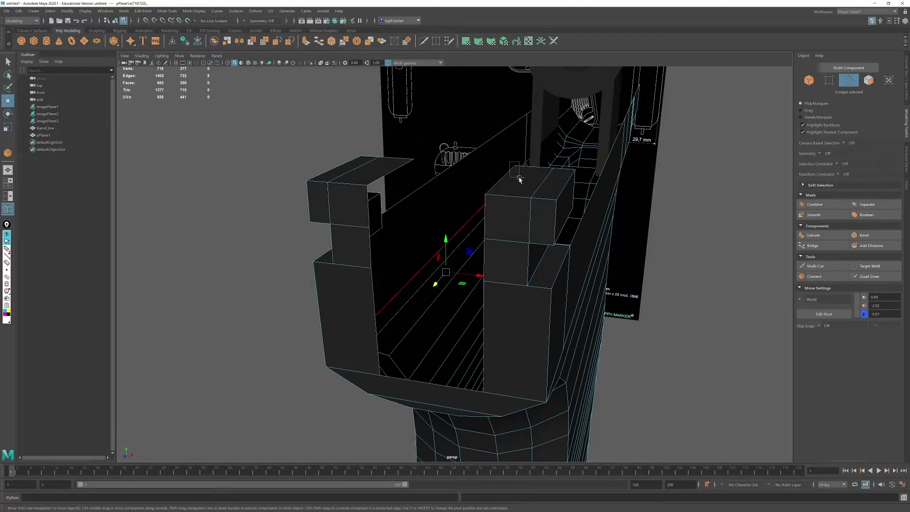
{"action": "left_click_drag", "start_coordinate": [519, 177], "coordinate": [520, 178], "text": "ctrl"}
{"action": "left_click_drag", "start_coordinate": [422, 301], "coordinate": [610, 286], "text": "shift"}
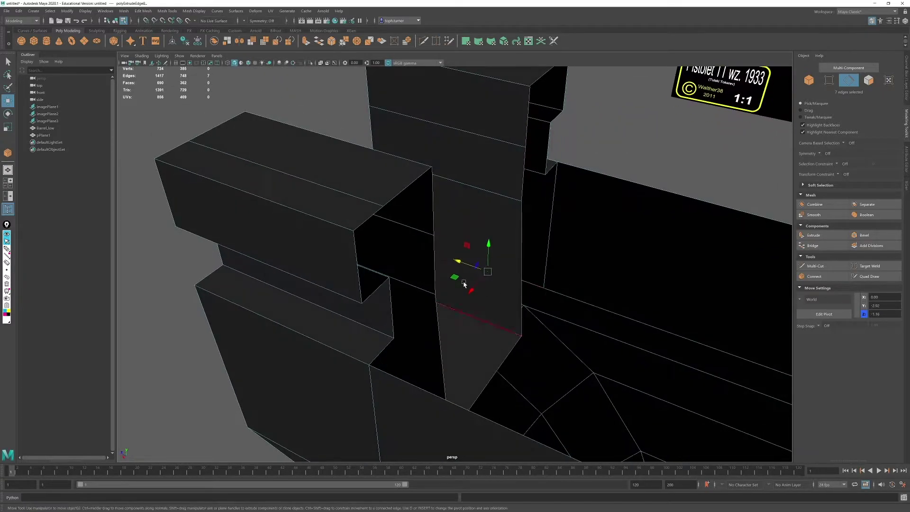
Step: Align the extruded slot edges with the rail block's front end at Z -1.12 and flatten them along Z
{"action": "left_click_drag", "start_coordinate": [462, 262], "coordinate": [539, 290]}
{"action": "left_click_drag", "start_coordinate": [531, 255], "coordinate": [537, 267], "text": "alt"}
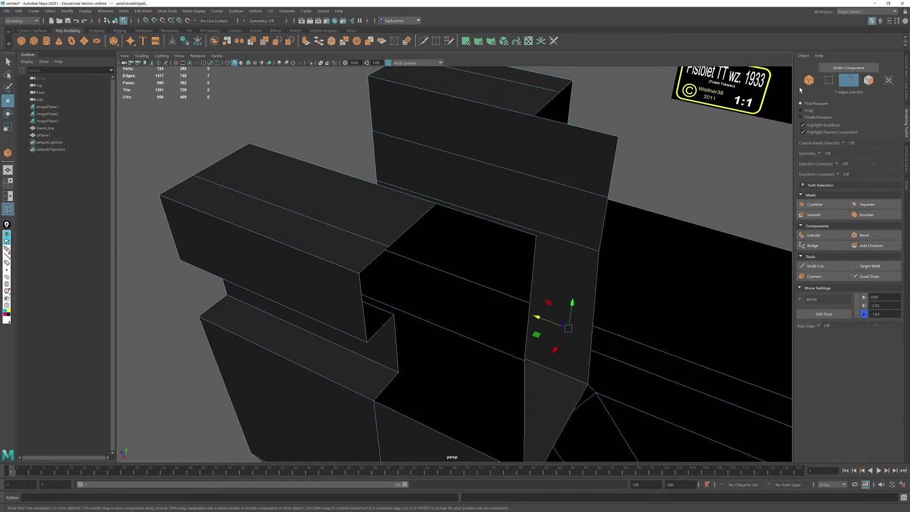
{"action": "left_click", "coordinate": [829, 80]}
{"action": "left_click_drag", "start_coordinate": [571, 82], "coordinate": [570, 83]}
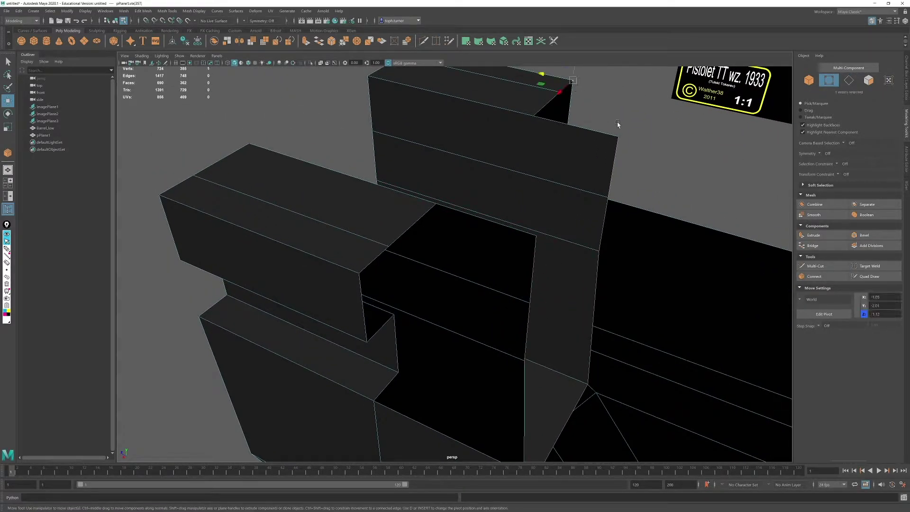
{"action": "middle_click_drag", "start_coordinate": [579, 144], "coordinate": [544, 196], "text": "alt"}
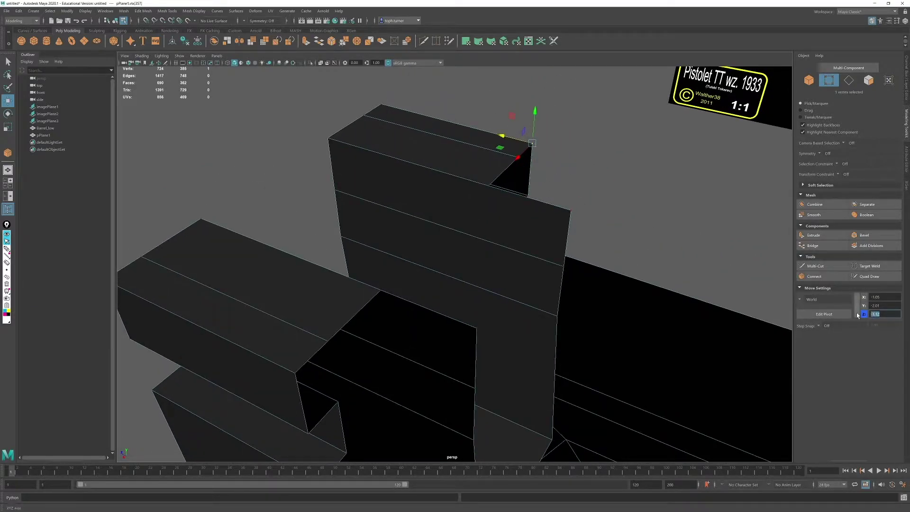
{"action": "left_click", "coordinate": [849, 81]}
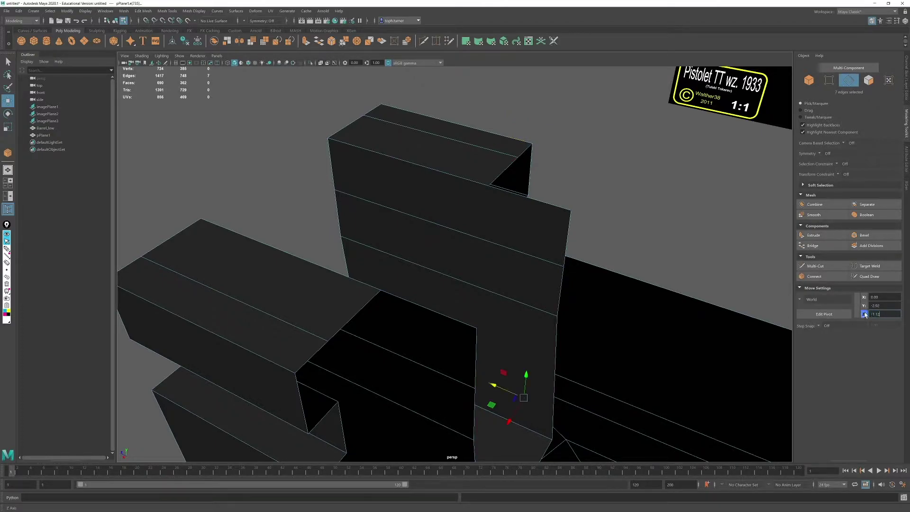
{"action": "key", "text": "Return"}
{"action": "middle_click_drag", "start_coordinate": [562, 246], "coordinate": [561, 167], "text": "alt"}
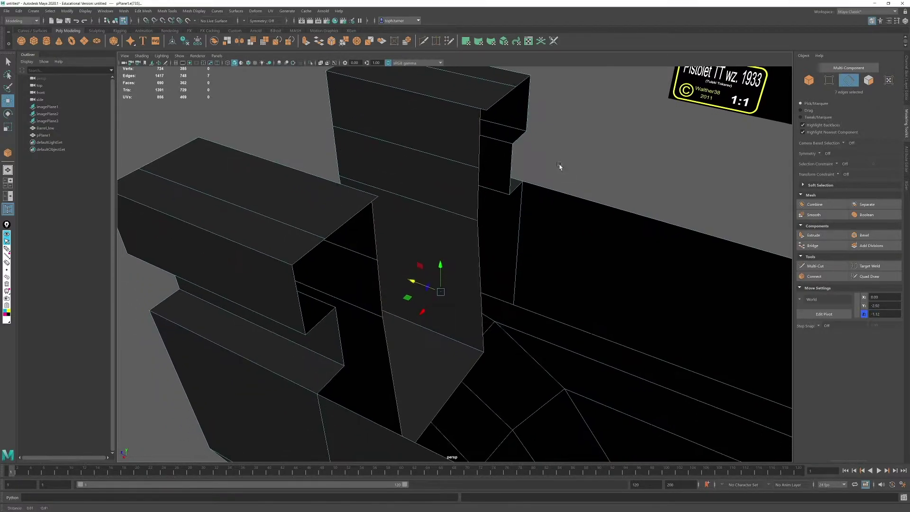
{"action": "key", "text": "r"}
{"action": "left_click_drag", "start_coordinate": [414, 280], "coordinate": [887, 406]}
{"action": "left_click_drag", "start_coordinate": [386, 246], "coordinate": [506, 216], "text": "alt"}
{"action": "scroll", "coordinate": [501, 230], "scroll_direction": "down", "scroll_amount": 5}
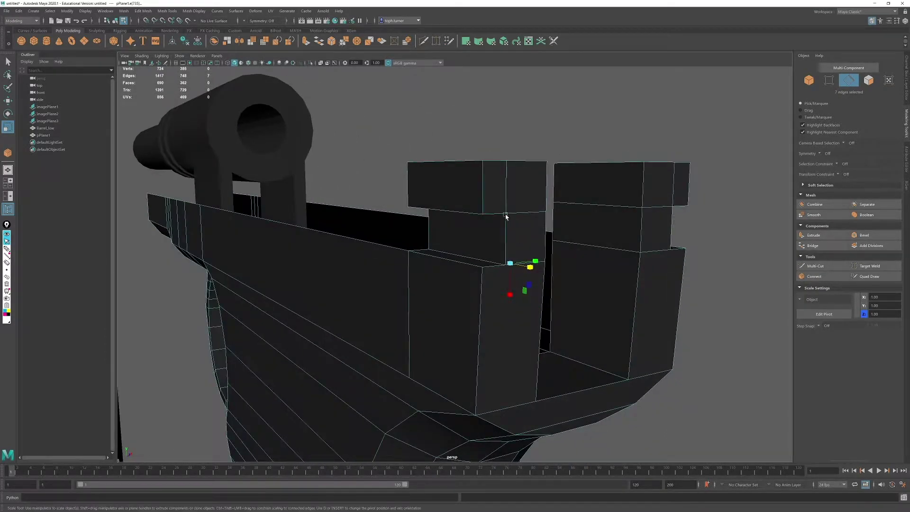
Step: Target-weld the extra upper vertices on both halves of the rail block into the slot's top inner corners
{"action": "left_click", "coordinate": [829, 80]}
{"action": "left_click", "coordinate": [674, 118]}
{"action": "left_click", "coordinate": [875, 269]}
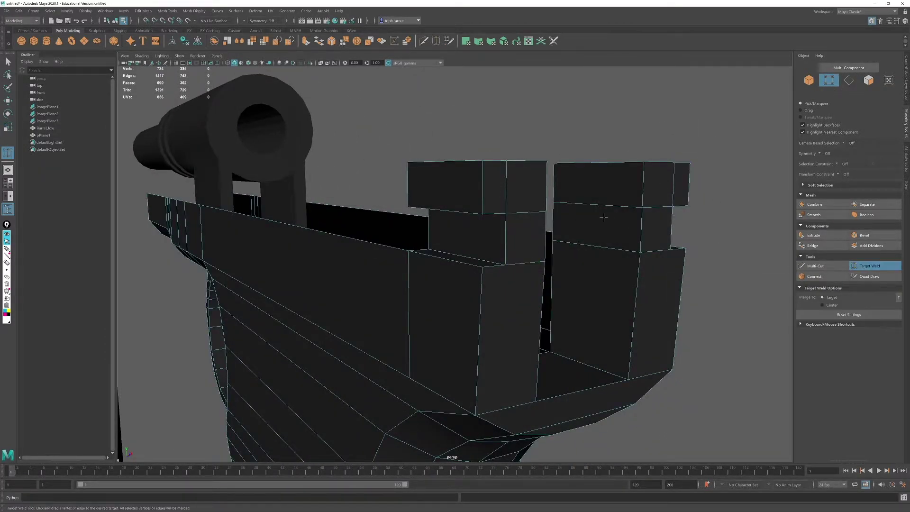
{"action": "left_click_drag", "start_coordinate": [603, 214], "coordinate": [501, 230], "text": "alt"}
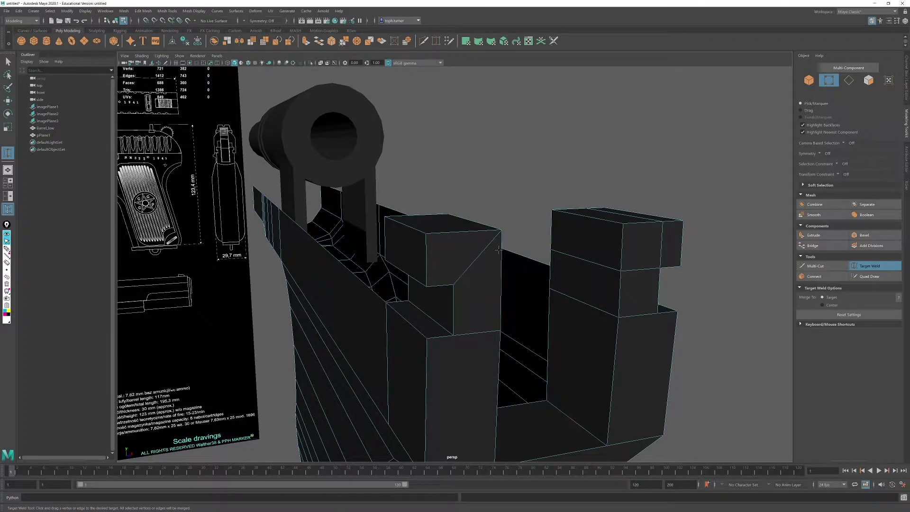
{"action": "left_click_drag", "start_coordinate": [498, 250], "coordinate": [459, 257], "text": "alt"}
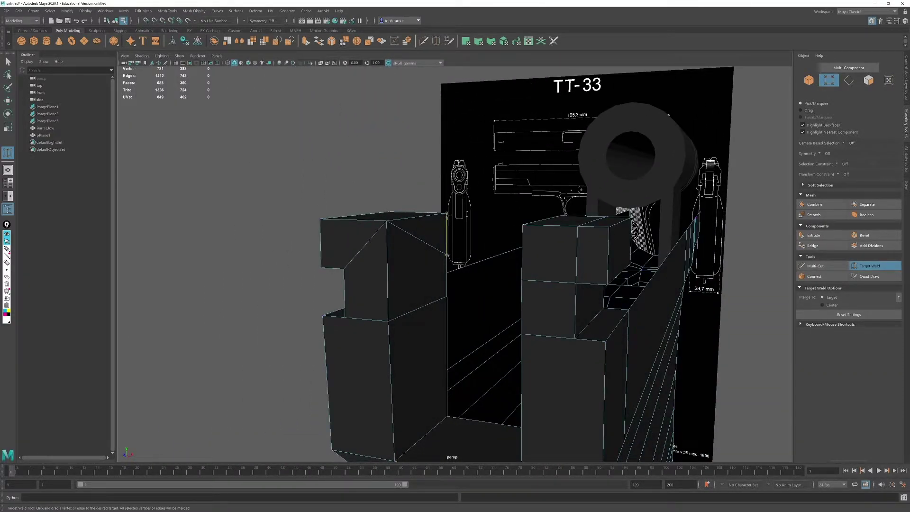
{"action": "left_click_drag", "start_coordinate": [529, 217], "coordinate": [559, 217]}
{"action": "left_click_drag", "start_coordinate": [592, 215], "coordinate": [409, 207], "text": "alt"}
{"action": "left_click_drag", "start_coordinate": [414, 234], "coordinate": [587, 237], "text": "alt"}
{"action": "middle_click_drag", "start_coordinate": [463, 288], "coordinate": [521, 191], "text": "alt"}
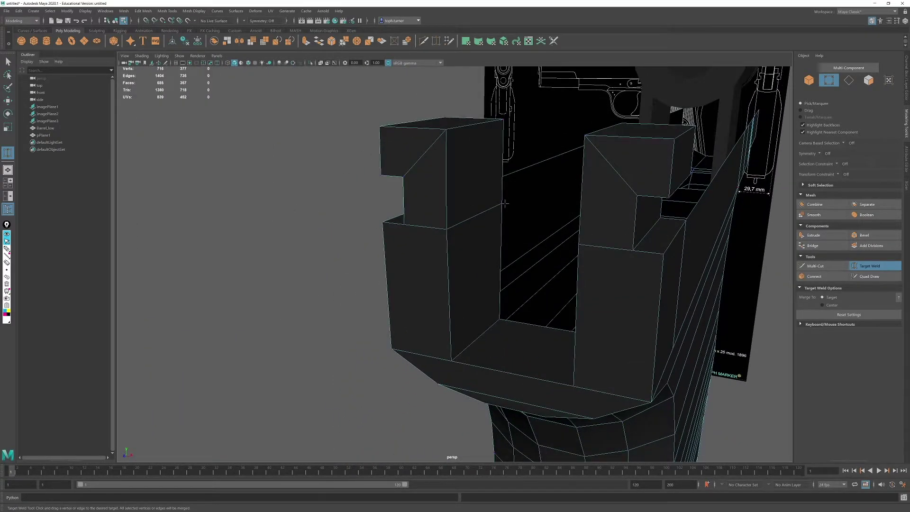
Step: Target-weld the remaining mid-height vertices along the slot walls into the slot's bottom corners on both sides
{"action": "left_click_drag", "start_coordinate": [501, 321], "coordinate": [540, 287]}
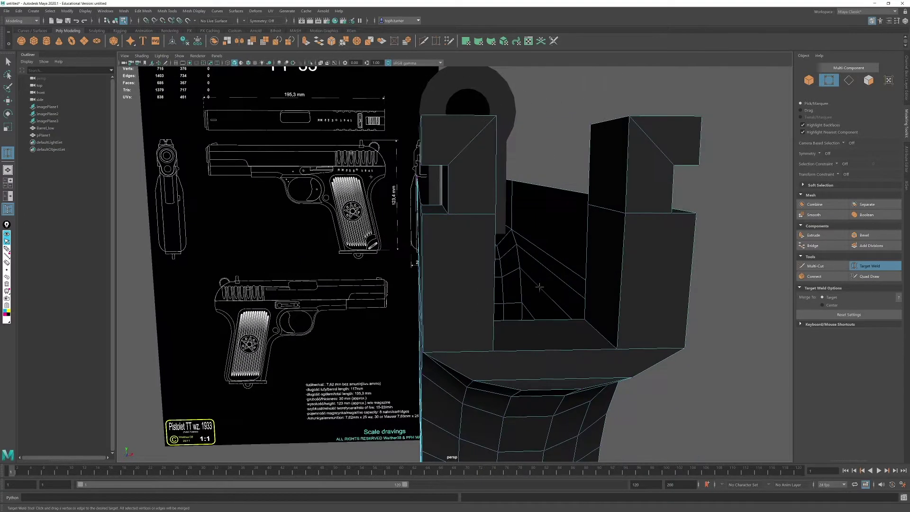
{"action": "left_click_drag", "start_coordinate": [584, 315], "coordinate": [584, 316]}
{"action": "left_click_drag", "start_coordinate": [616, 349], "coordinate": [617, 348]}
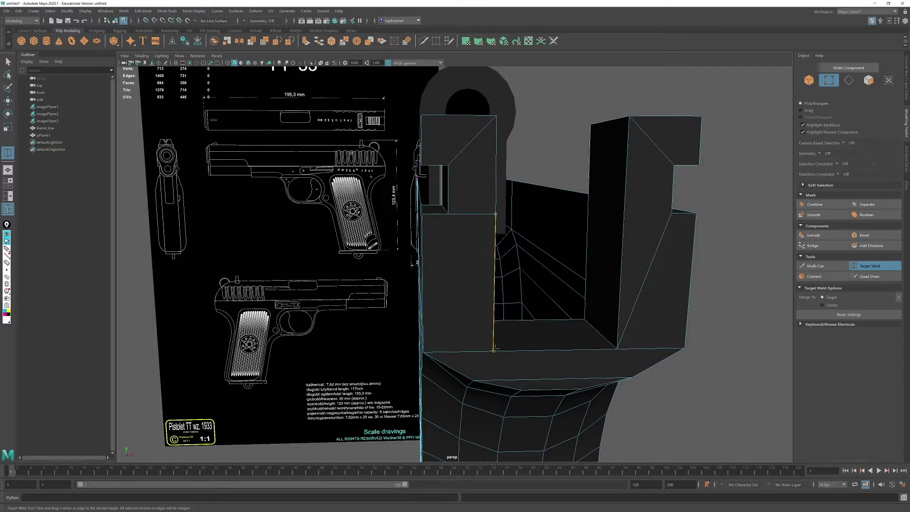
{"action": "left_click_drag", "start_coordinate": [590, 317], "coordinate": [526, 309], "text": "alt"}
{"action": "scroll", "coordinate": [488, 236], "scroll_direction": "down", "scroll_amount": 3}
{"action": "left_click_drag", "start_coordinate": [488, 236], "coordinate": [511, 223], "text": "alt"}
{"action": "middle_click_drag", "start_coordinate": [381, 331], "coordinate": [557, 304], "text": "alt"}
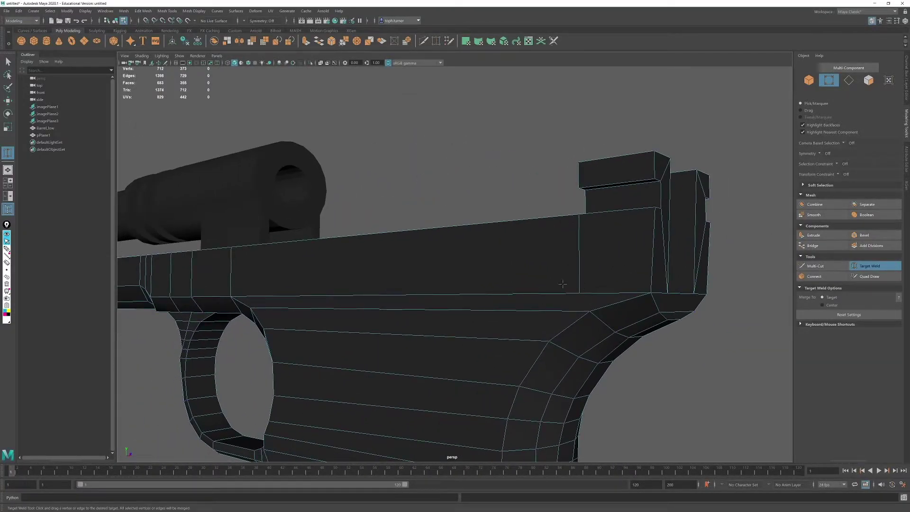
Step: Examine the rear slide-rail block and compare its slot and side rails with the frame in the exploded parts reference image
{"action": "left_click_drag", "start_coordinate": [463, 290], "coordinate": [381, 294], "text": "alt"}
{"action": "right_click_drag", "start_coordinate": [500, 254], "coordinate": [368, 254], "text": "alt"}
{"action": "left_click_drag", "start_coordinate": [365, 254], "coordinate": [541, 227], "text": "alt"}
{"action": "middle_click_drag", "start_coordinate": [429, 204], "coordinate": [488, 305], "text": "alt"}
{"action": "left_click_drag", "start_coordinate": [419, 293], "coordinate": [392, 289], "text": "alt"}
{"action": "right_click_drag", "start_coordinate": [392, 289], "coordinate": [491, 304], "text": "alt"}
{"action": "mouse_move", "coordinate": [462, 216]}
{"action": "left_mouse_down", "text": "alt"}
{"action": "mouse_move", "coordinate": [405, 217]}
{"action": "mouse_move", "coordinate": [459, 242]}
{"action": "mouse_move", "coordinate": [487, 269]}
{"action": "left_mouse_up", "text": "alt"}
{"action": "middle_click_drag", "start_coordinate": [486, 268], "coordinate": [434, 223], "text": "alt"}
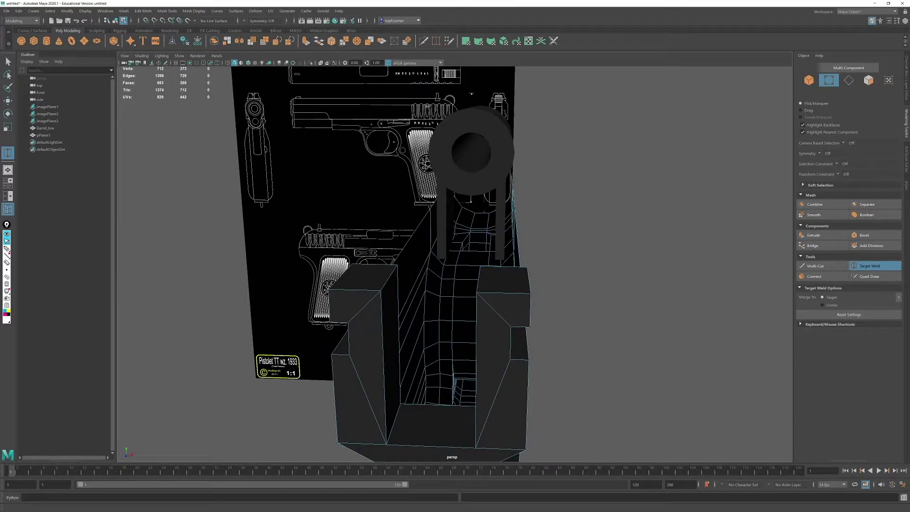
{"action": "left_click_drag", "start_coordinate": [546, 74], "coordinate": [537, 89]}
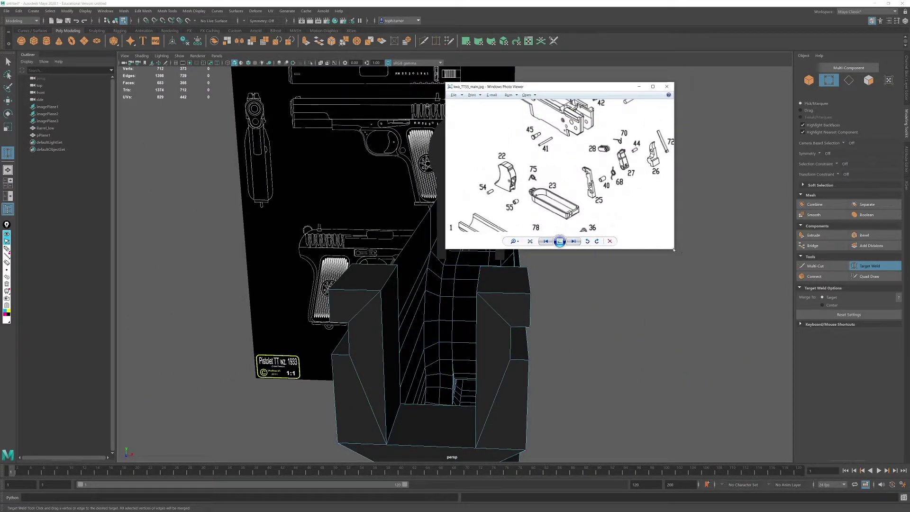
{"action": "left_click_drag", "start_coordinate": [674, 248], "coordinate": [795, 273]}
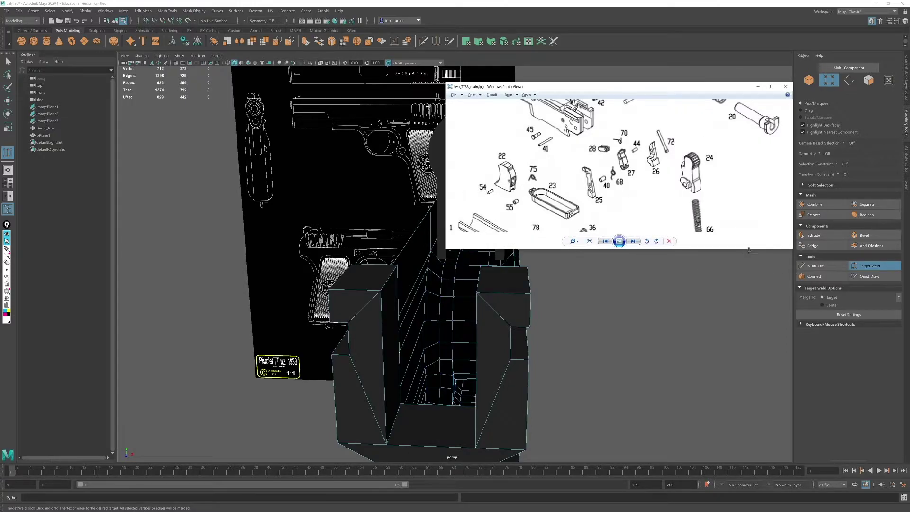
{"action": "left_click_drag", "start_coordinate": [749, 250], "coordinate": [675, 367]}
{"action": "scroll", "coordinate": [560, 288], "scroll_direction": "up", "scroll_amount": 3}
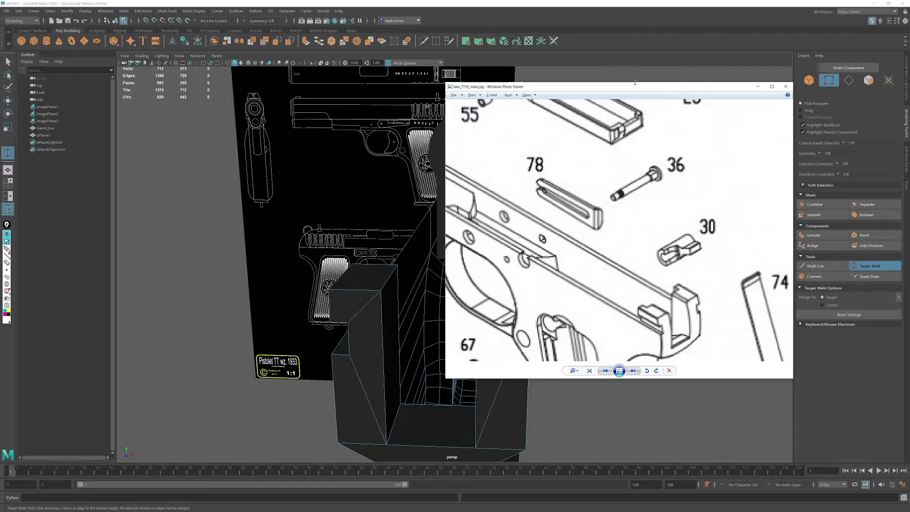
{"action": "left_click_drag", "start_coordinate": [624, 90], "coordinate": [909, 90]}
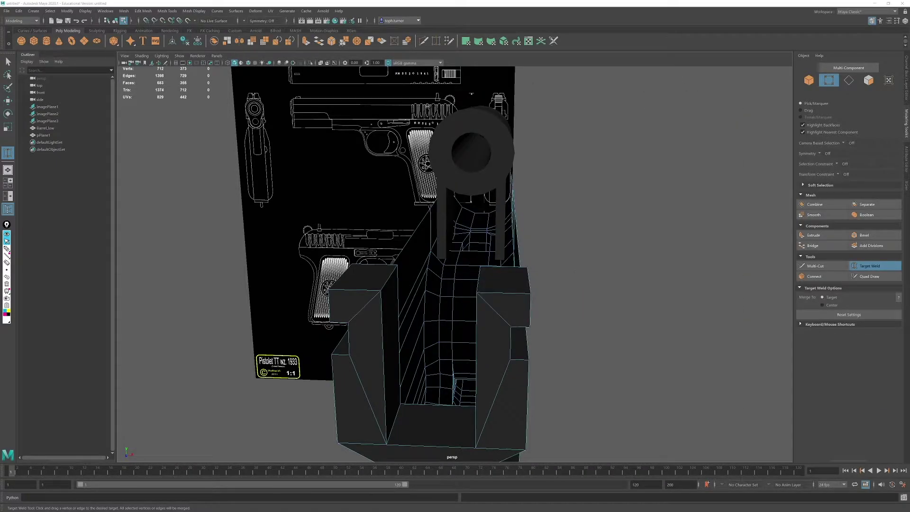
{"action": "left_click_drag", "start_coordinate": [569, 175], "coordinate": [637, 187], "text": "alt"}
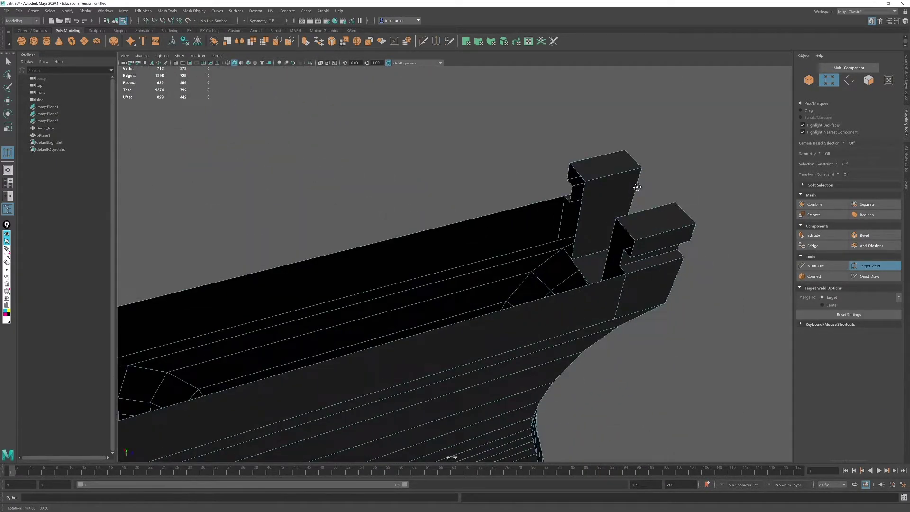
Step: Select the open top border edges running along both sides of the frame, from the rear block to the front end
{"action": "left_click", "coordinate": [848, 81]}
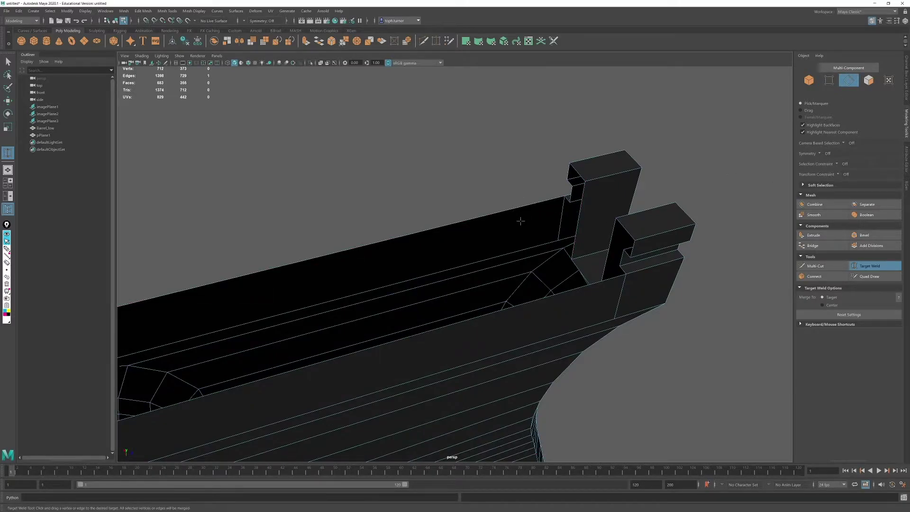
{"action": "left_click", "coordinate": [561, 215]}
{"action": "mouse_move", "coordinate": [558, 207]}
{"action": "left_mouse_down", "text": "alt"}
{"action": "mouse_move", "coordinate": [579, 202]}
{"action": "mouse_move", "coordinate": [573, 209]}
{"action": "left_mouse_up", "text": "alt"}
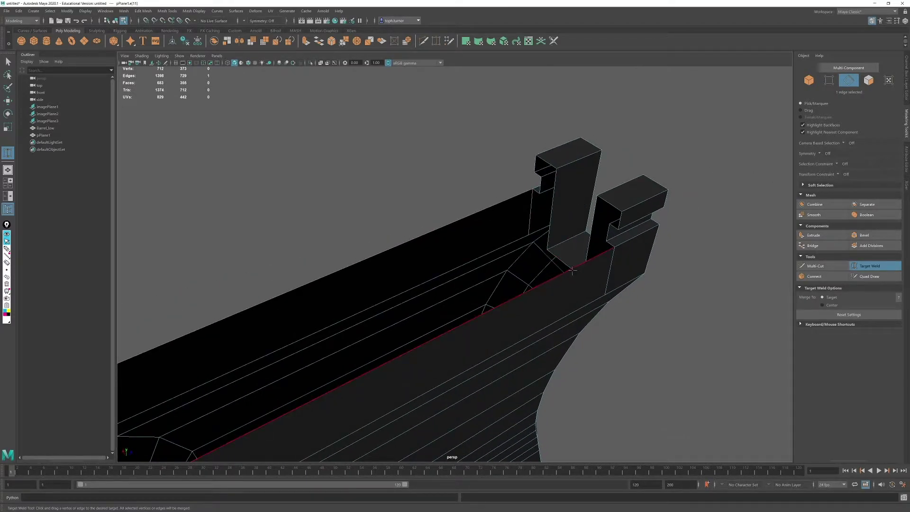
{"action": "left_click", "coordinate": [867, 267]}
{"action": "left_click", "coordinate": [386, 249], "text": "shift"}
{"action": "middle_click_drag", "start_coordinate": [379, 233], "coordinate": [640, 111], "text": "alt"}
{"action": "right_click_drag", "start_coordinate": [413, 207], "coordinate": [420, 255], "text": "alt"}
{"action": "left_click_drag", "start_coordinate": [420, 255], "coordinate": [476, 230], "text": "alt"}
{"action": "middle_click_drag", "start_coordinate": [385, 241], "coordinate": [499, 166], "text": "alt"}
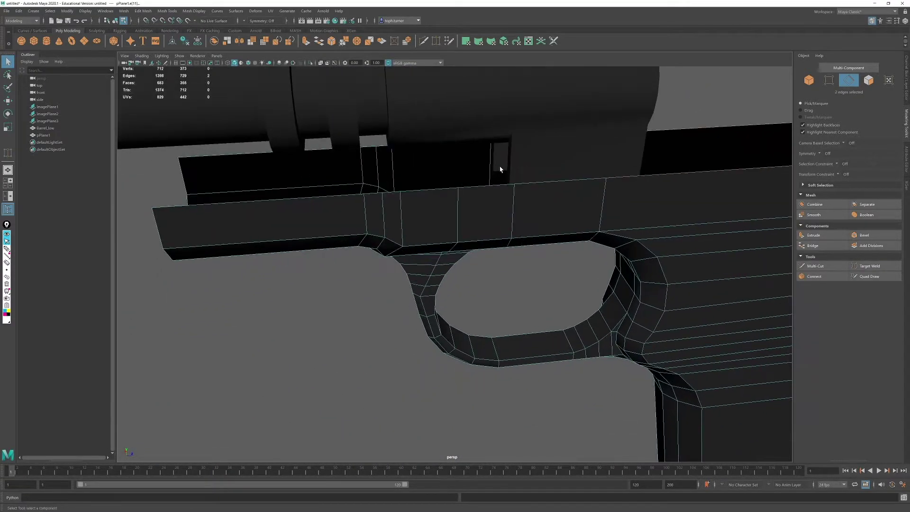
{"action": "left_click_drag", "start_coordinate": [499, 166], "coordinate": [502, 153], "text": "alt"}
{"action": "mouse_move", "coordinate": [386, 126]}
{"action": "left_mouse_down", "text": "alt"}
{"action": "mouse_move", "coordinate": [455, 120]}
{"action": "mouse_move", "coordinate": [399, 121]}
{"action": "left_mouse_up", "text": "alt"}
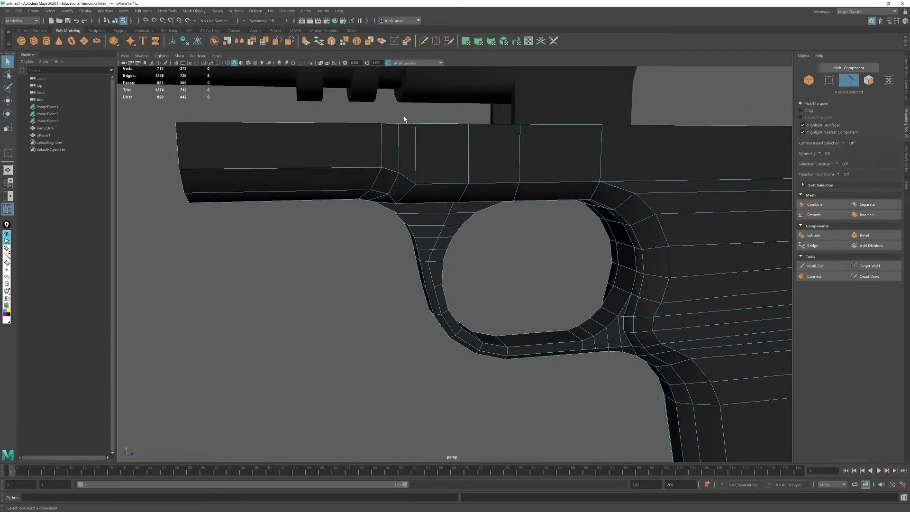
{"action": "left_click_drag", "start_coordinate": [534, 131], "coordinate": [628, 119], "text": "alt"}
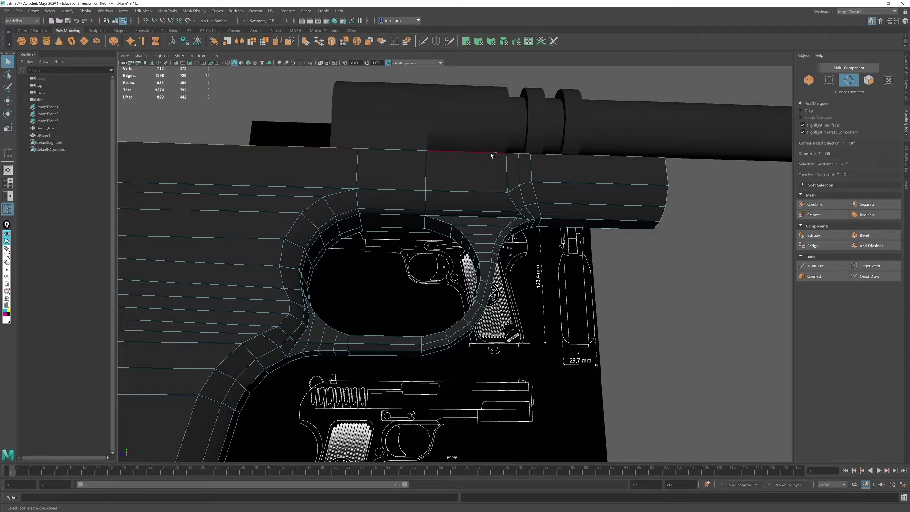
{"action": "left_click_drag", "start_coordinate": [443, 185], "coordinate": [374, 241], "text": "alt"}
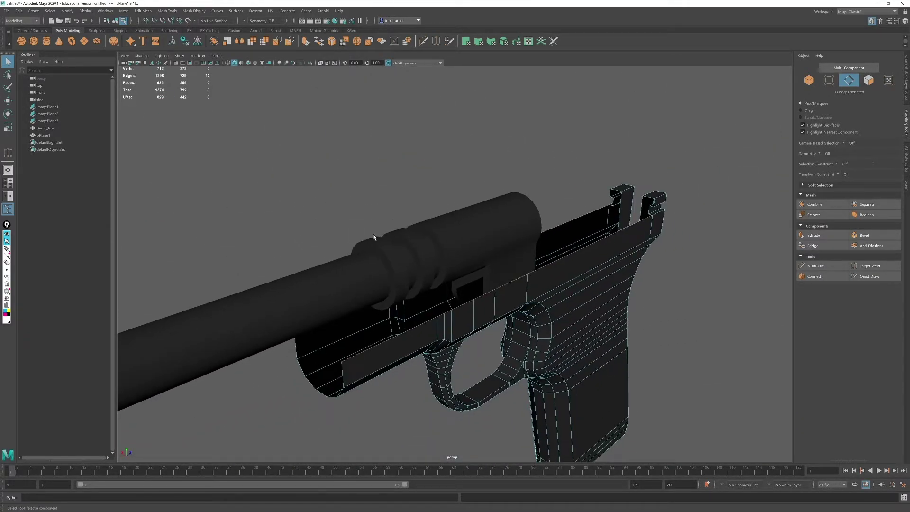
Step: Extrude the selected top border edges inward by scaling them towards the centre, giving the frame walls a flat top thickness
{"action": "key", "text": "r"}
{"action": "left_click_drag", "start_coordinate": [518, 242], "coordinate": [554, 231], "text": "alt"}
{"action": "scroll", "coordinate": [564, 237], "scroll_direction": "up", "scroll_amount": 4}
{"action": "middle_click_drag", "start_coordinate": [602, 251], "coordinate": [481, 352], "text": "alt"}
{"action": "middle_click_drag", "start_coordinate": [412, 354], "coordinate": [459, 253], "text": "alt"}
{"action": "left_click_drag", "start_coordinate": [371, 287], "coordinate": [465, 215], "text": "shift"}
{"action": "scroll", "coordinate": [464, 214], "scroll_direction": "up", "scroll_amount": 6}
{"action": "middle_click_drag", "start_coordinate": [335, 256], "coordinate": [515, 280], "text": "alt"}
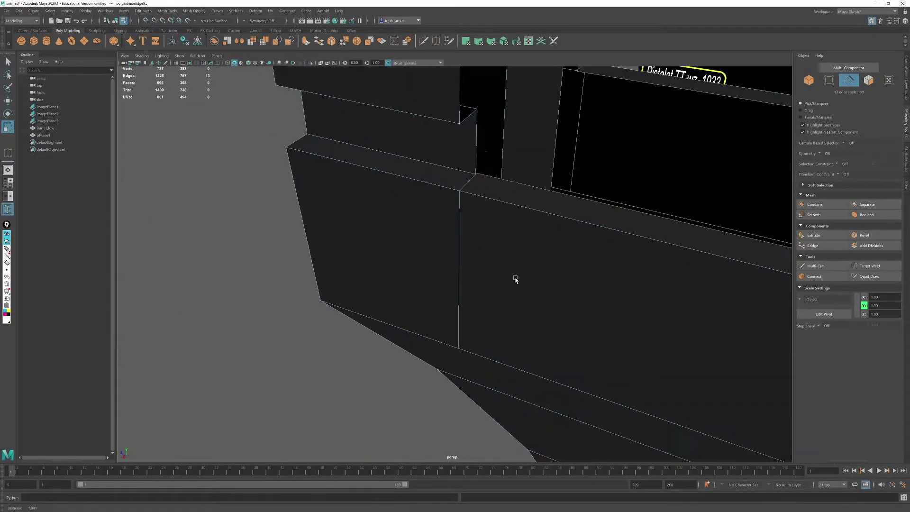
{"action": "middle_click_drag", "start_coordinate": [507, 152], "coordinate": [516, 168], "text": "alt"}
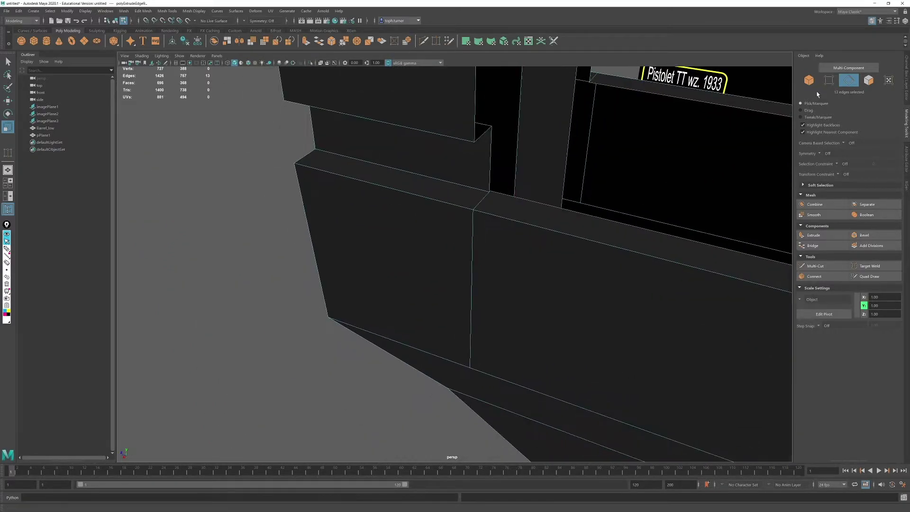
Step: Align one side's extruded inner top edges with the inner corner of the rear block's ledge at X 0.86
{"action": "left_click", "coordinate": [822, 81]}
{"action": "left_click", "coordinate": [316, 148]}
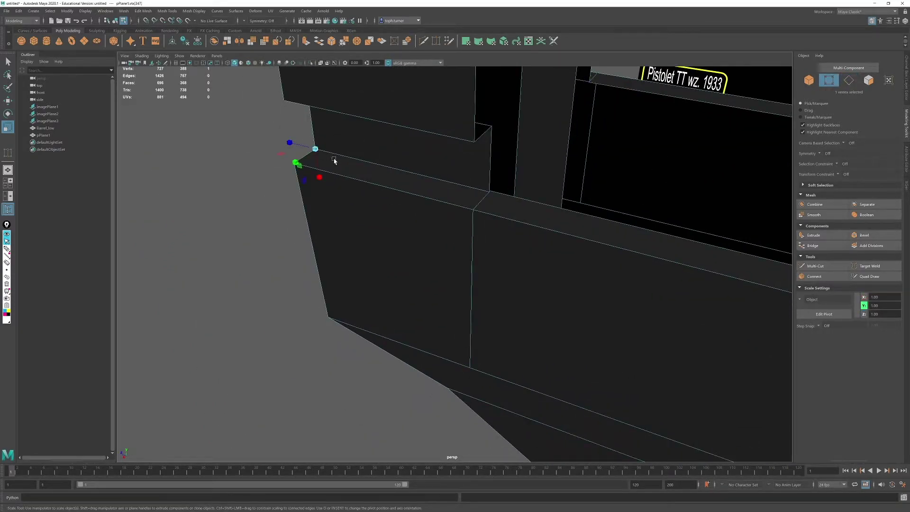
{"action": "key", "text": "w"}
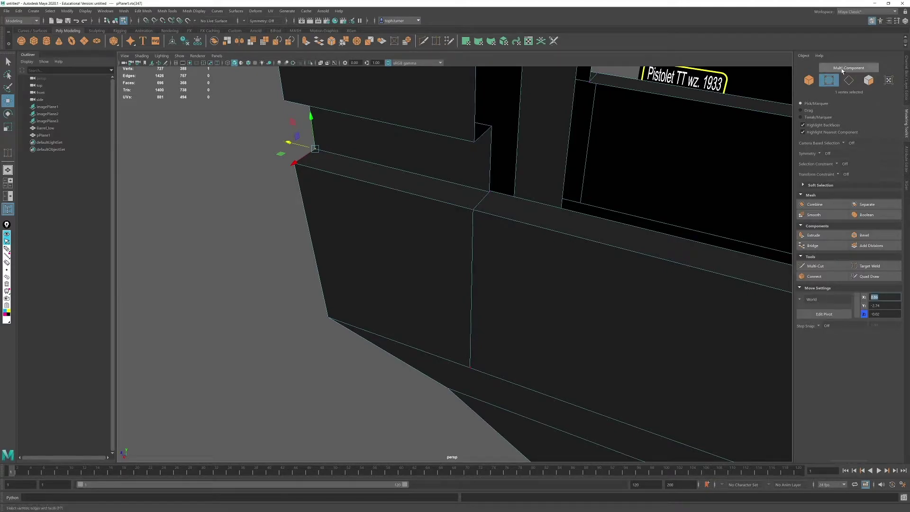
{"action": "left_click", "coordinate": [849, 81]}
{"action": "middle_click_drag", "start_coordinate": [609, 256], "coordinate": [364, 277], "text": "alt"}
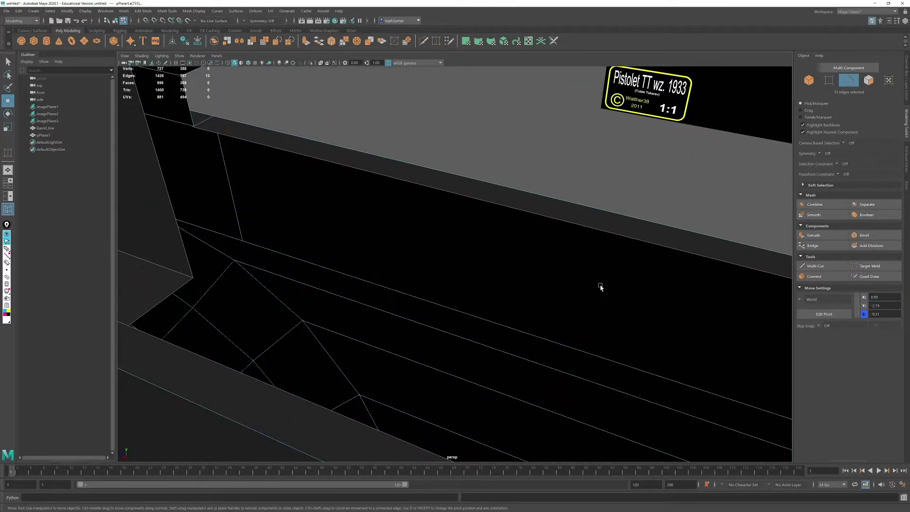
{"action": "right_click_drag", "start_coordinate": [599, 287], "coordinate": [403, 190], "text": "alt"}
{"action": "left_click_drag", "start_coordinate": [404, 176], "coordinate": [623, 230], "text": "alt"}
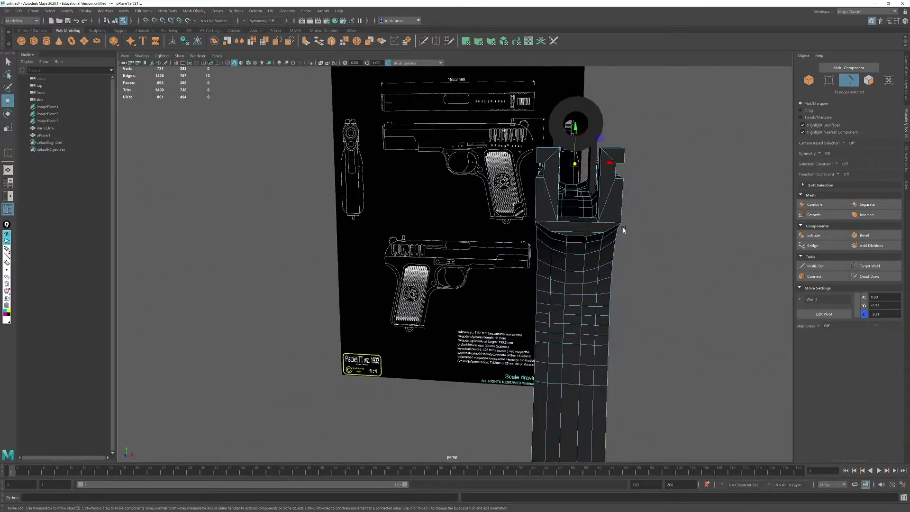
{"action": "left_click_drag", "start_coordinate": [523, 139], "coordinate": [573, 239], "text": "ctrl"}
{"action": "left_click_drag", "start_coordinate": [634, 201], "coordinate": [593, 234], "text": "alt"}
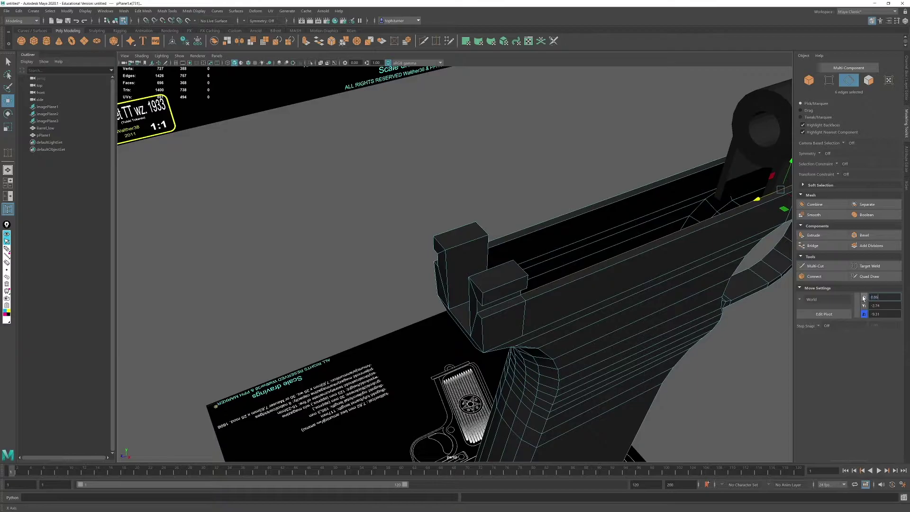
Step: Select the inner top edges along the opposite frame wall and align them at X -0.86
{"action": "left_click_drag", "start_coordinate": [421, 285], "coordinate": [315, 272], "text": "alt"}
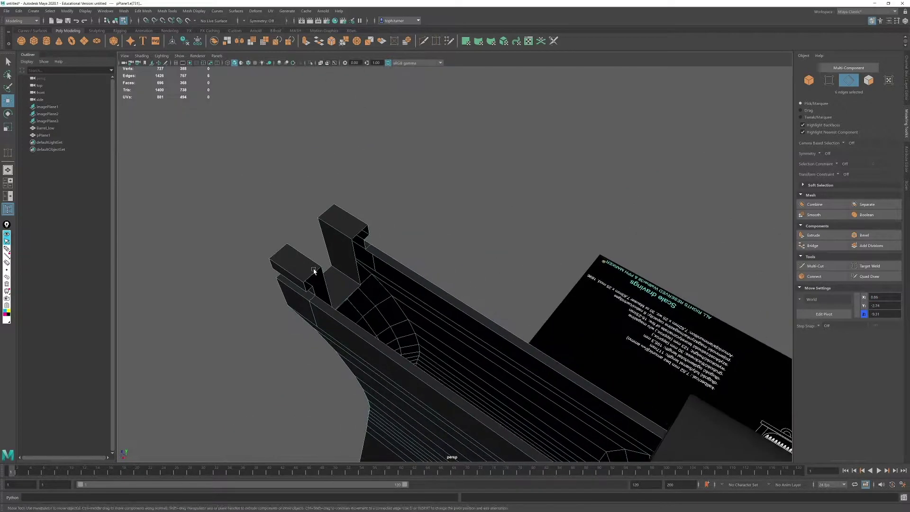
{"action": "right_click_drag", "start_coordinate": [315, 273], "coordinate": [312, 295], "text": "alt"}
{"action": "middle_click_drag", "start_coordinate": [313, 294], "coordinate": [406, 230], "text": "alt"}
{"action": "right_click_drag", "start_coordinate": [406, 229], "coordinate": [279, 261], "text": "alt"}
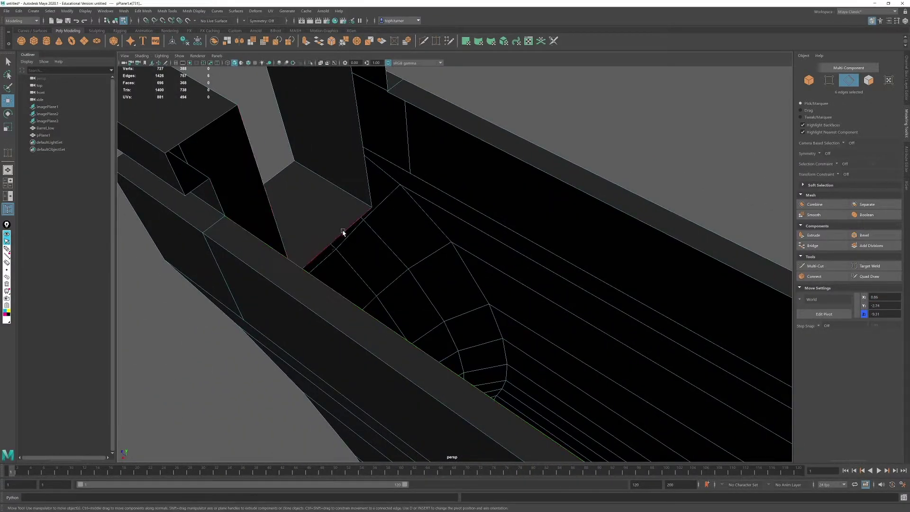
{"action": "right_click_drag", "start_coordinate": [344, 232], "coordinate": [371, 234], "text": "alt"}
{"action": "left_click_drag", "start_coordinate": [370, 234], "coordinate": [608, 233], "text": "alt"}
{"action": "middle_click_drag", "start_coordinate": [381, 239], "coordinate": [402, 289], "text": "alt"}
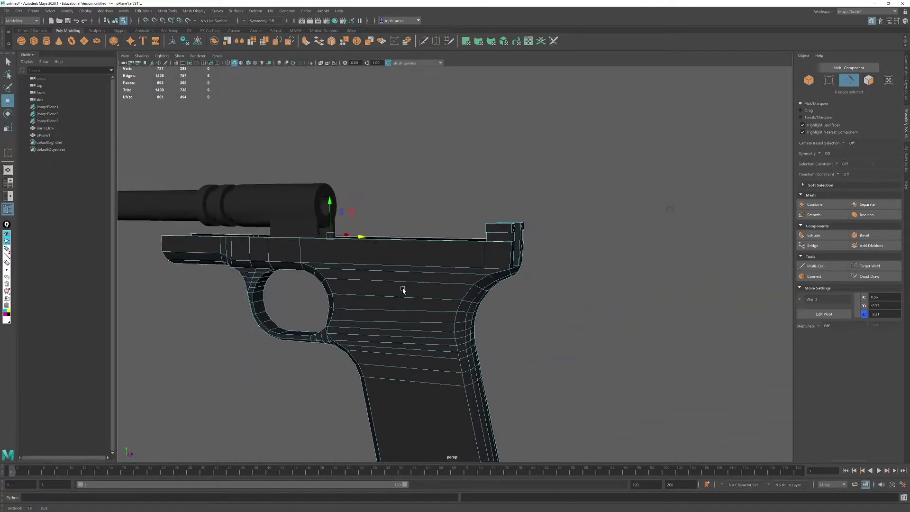
{"action": "left_click_drag", "start_coordinate": [402, 289], "coordinate": [467, 296], "text": "alt"}
{"action": "right_click_drag", "start_coordinate": [467, 295], "coordinate": [484, 332], "text": "alt"}
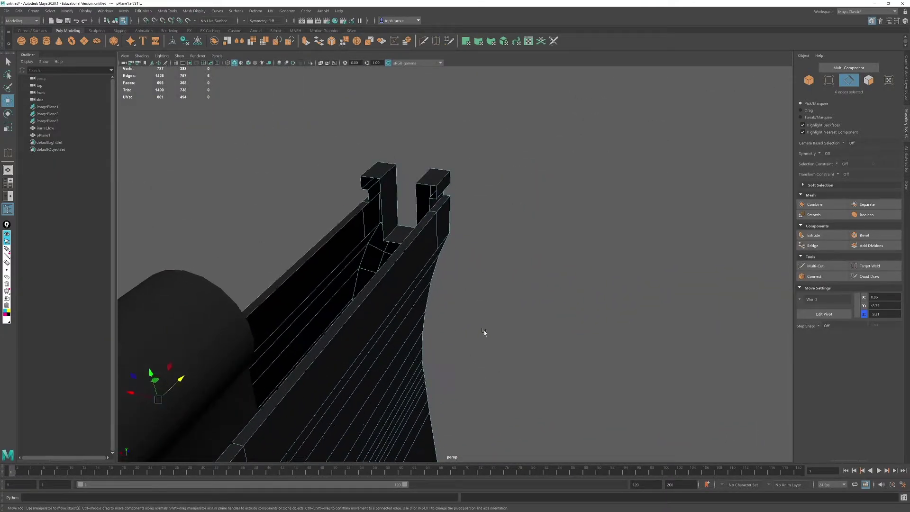
{"action": "double_click", "coordinate": [416, 229]}
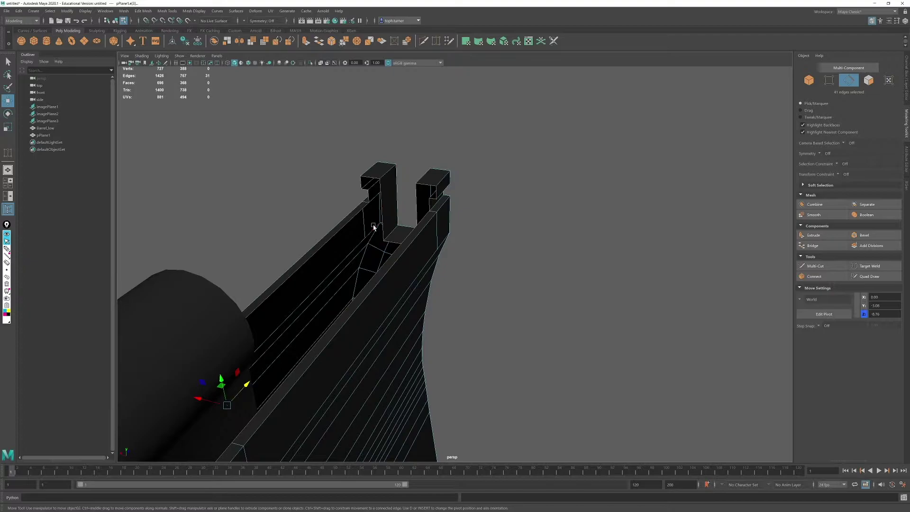
{"action": "middle_click_drag", "start_coordinate": [334, 310], "coordinate": [380, 199], "text": "alt"}
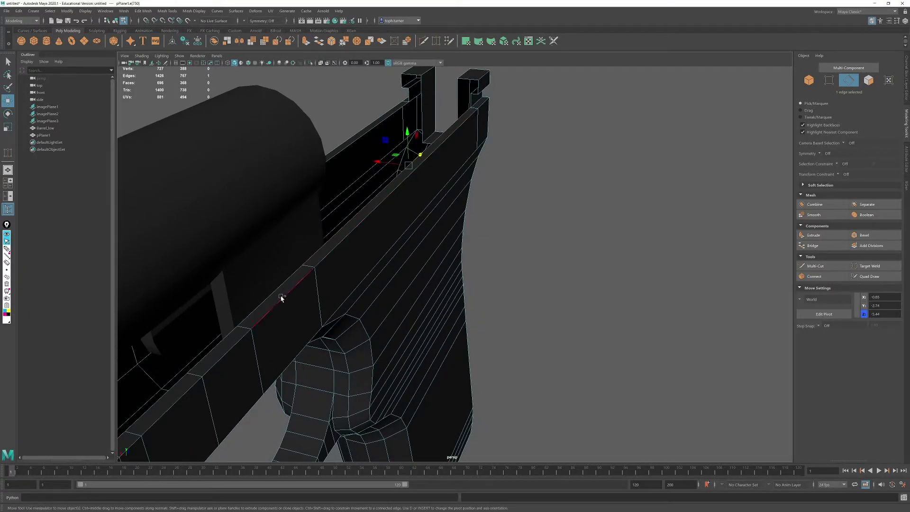
{"action": "left_click", "coordinate": [268, 305], "text": "shift"}
{"action": "middle_click_drag", "start_coordinate": [226, 342], "coordinate": [325, 235], "text": "alt"}
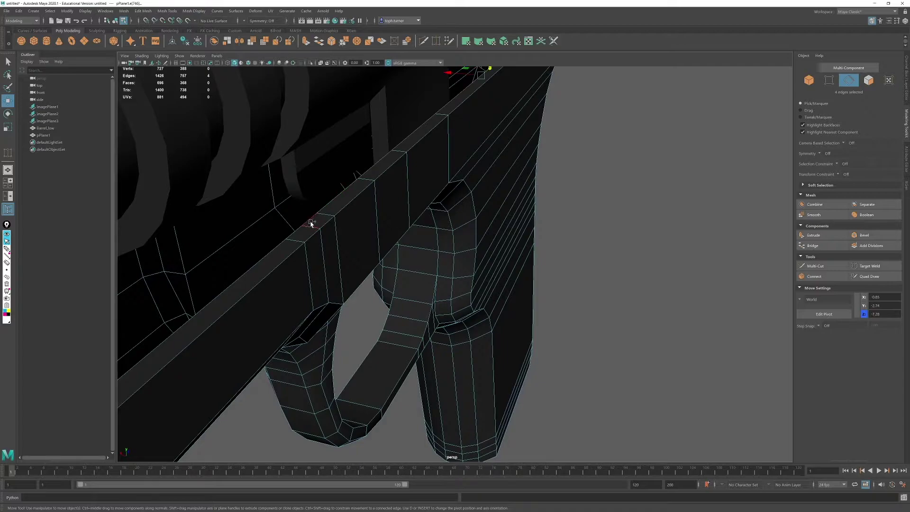
{"action": "right_click_drag", "start_coordinate": [273, 252], "coordinate": [240, 280], "text": "alt"}
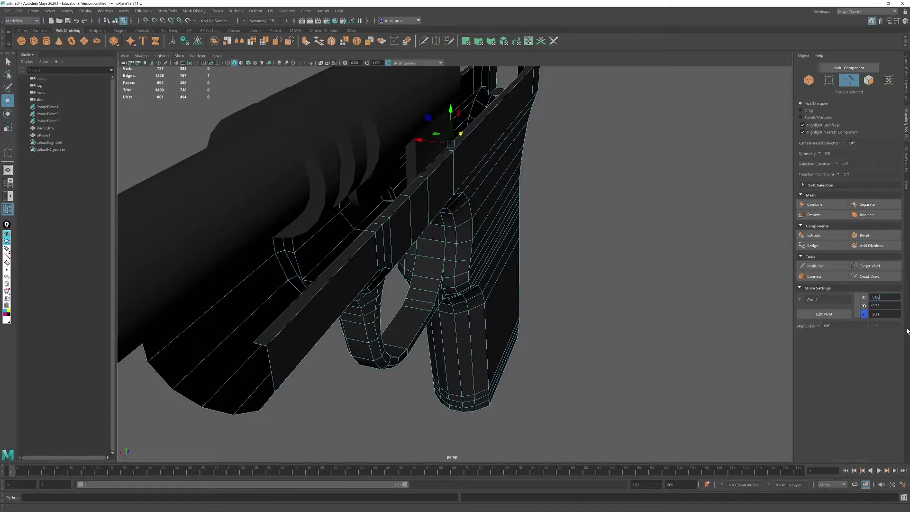
Step: Bridge two border edges to close the open front of the overhanging lip on one half of the rear block
{"action": "middle_click_drag", "start_coordinate": [635, 161], "coordinate": [581, 235], "text": "alt"}
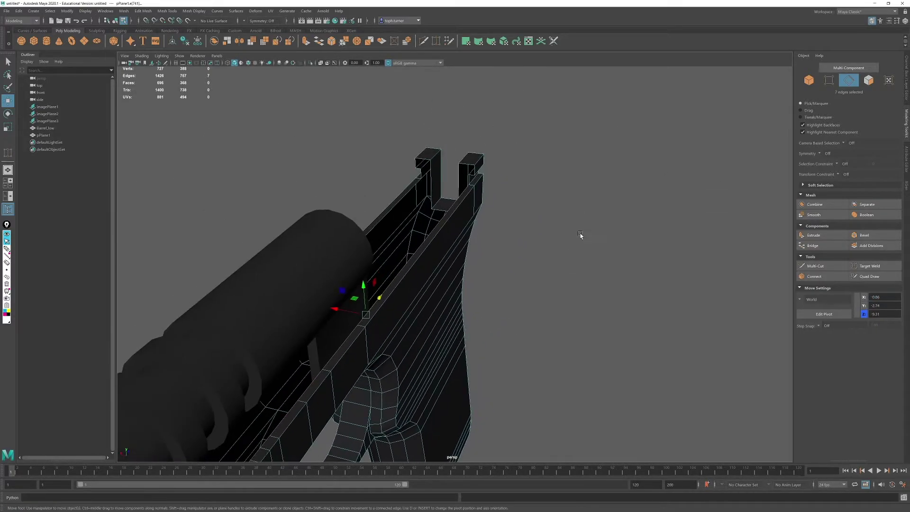
{"action": "left_click_drag", "start_coordinate": [581, 235], "coordinate": [417, 242], "text": "alt"}
{"action": "right_click_drag", "start_coordinate": [474, 251], "coordinate": [505, 258], "text": "alt"}
{"action": "left_click_drag", "start_coordinate": [509, 190], "coordinate": [559, 225], "text": "alt"}
{"action": "right_click_drag", "start_coordinate": [558, 225], "coordinate": [669, 360], "text": "alt"}
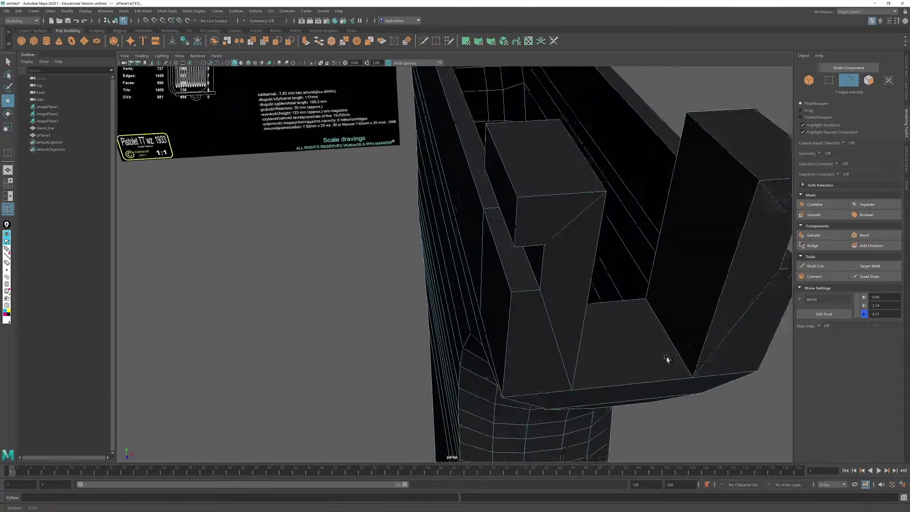
{"action": "mouse_move", "coordinate": [484, 213]}
{"action": "left_mouse_down", "text": "alt"}
{"action": "mouse_move", "coordinate": [567, 158]}
{"action": "mouse_move", "coordinate": [498, 220]}
{"action": "mouse_move", "coordinate": [549, 209]}
{"action": "mouse_move", "coordinate": [526, 143]}
{"action": "mouse_move", "coordinate": [532, 193]}
{"action": "mouse_move", "coordinate": [548, 193]}
{"action": "mouse_move", "coordinate": [516, 189]}
{"action": "mouse_move", "coordinate": [458, 229]}
{"action": "mouse_move", "coordinate": [530, 256]}
{"action": "mouse_move", "coordinate": [476, 198]}
{"action": "left_mouse_up", "text": "alt"}
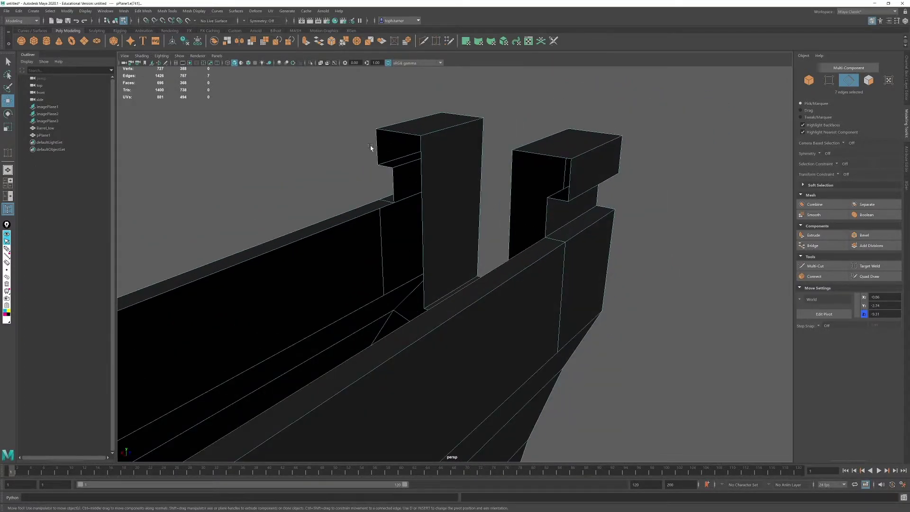
{"action": "left_click_drag", "start_coordinate": [422, 156], "coordinate": [331, 151], "text": "alt"}
{"action": "left_click", "coordinate": [326, 188], "text": "shift"}
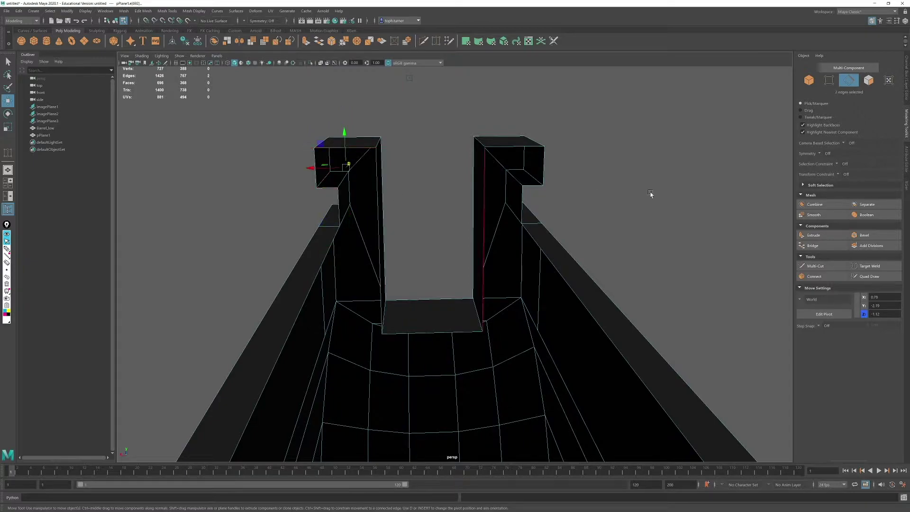
{"action": "left_click", "coordinate": [820, 247]}
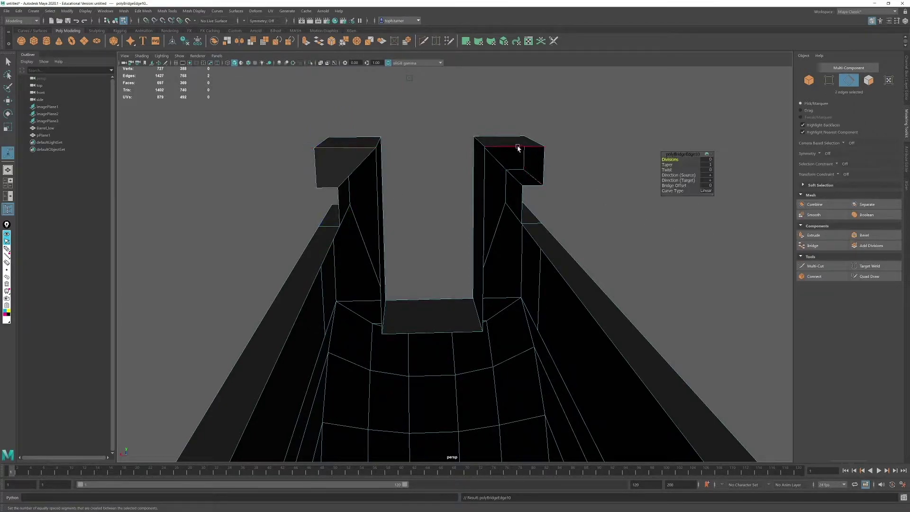
Step: Bridge the open front of the opposite half's overhanging lip and the gap in the upright below it
{"action": "left_click", "coordinate": [528, 180]}
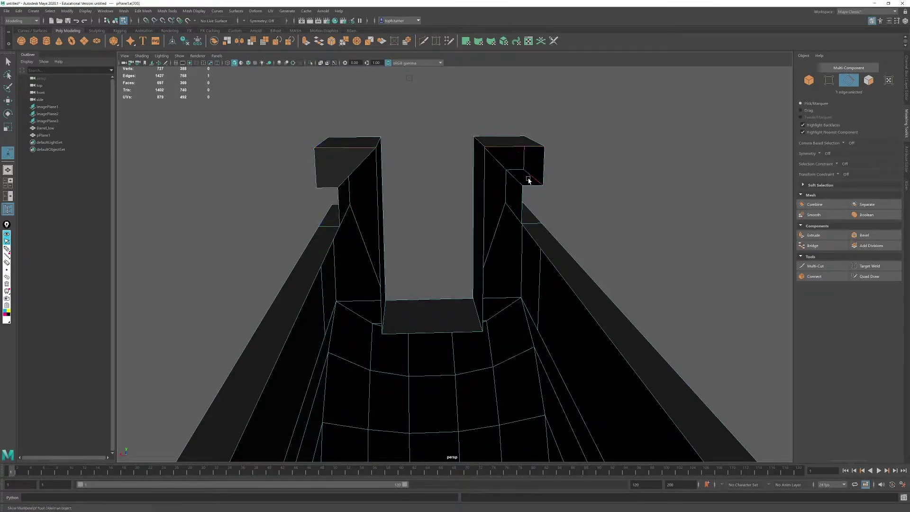
{"action": "left_click", "coordinate": [820, 246]}
{"action": "left_click", "coordinate": [519, 199]}
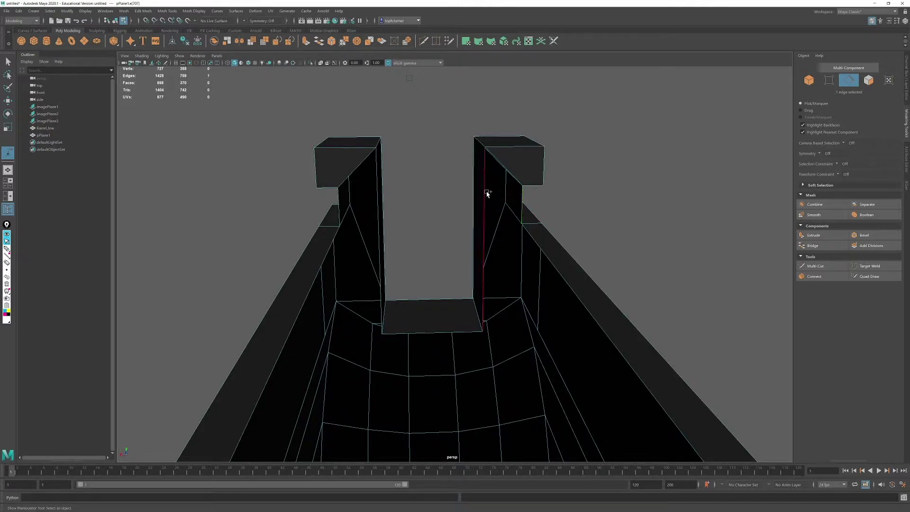
{"action": "left_click", "coordinate": [813, 246]}
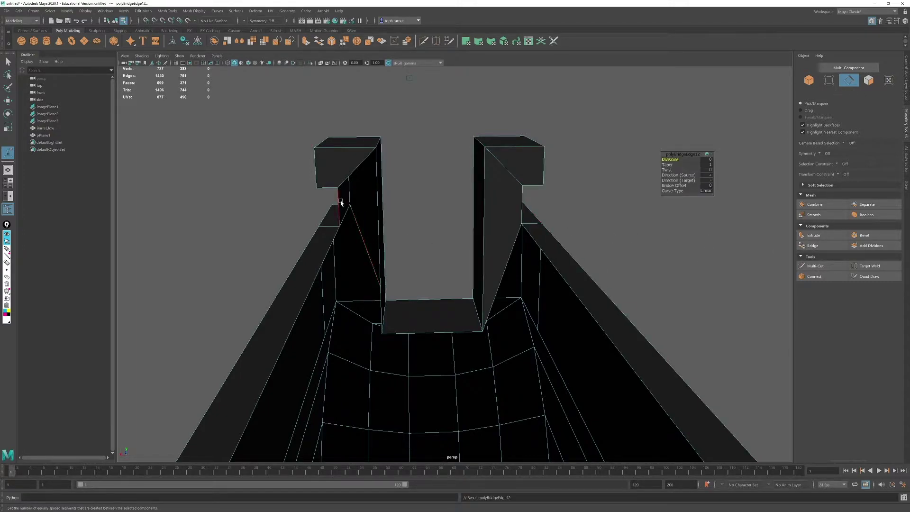
Step: Bridge the facing border edges to close the remaining open front on one upright of the rear block
{"action": "left_click", "coordinate": [371, 194]}
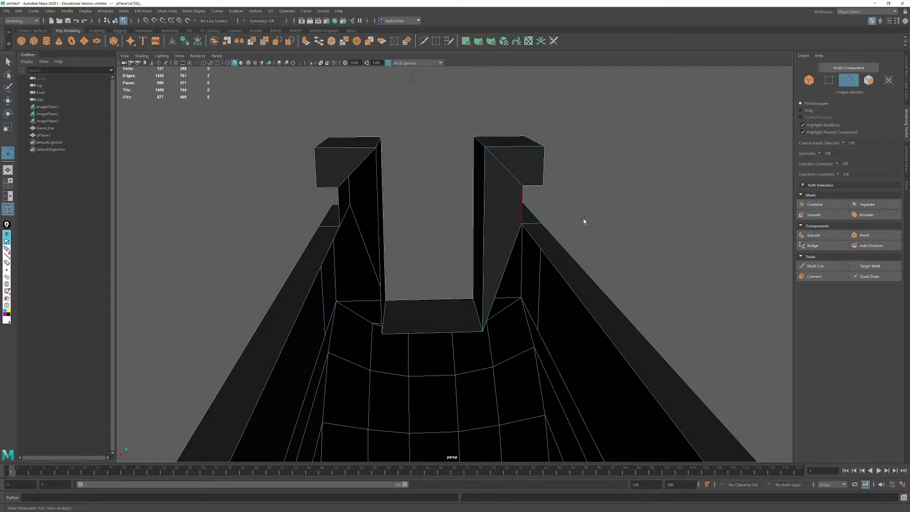
{"action": "left_click", "coordinate": [837, 246]}
Step: Extrude the front border edges of the frame's curved underside inward by scaling, forming a thick rim around the muzzle-end opening
{"action": "left_click_drag", "start_coordinate": [557, 248], "coordinate": [533, 252], "text": "alt"}
{"action": "right_click_drag", "start_coordinate": [532, 251], "coordinate": [403, 214], "text": "alt"}
{"action": "left_click_drag", "start_coordinate": [403, 214], "coordinate": [380, 264], "text": "alt"}
{"action": "left_click", "coordinate": [512, 245]}
{"action": "right_click_drag", "start_coordinate": [379, 264], "coordinate": [305, 189], "text": "alt"}
{"action": "middle_click_drag", "start_coordinate": [305, 189], "coordinate": [487, 274], "text": "alt"}
{"action": "left_click_drag", "start_coordinate": [488, 274], "coordinate": [571, 254], "text": "alt"}
{"action": "right_click_drag", "start_coordinate": [571, 254], "coordinate": [398, 232], "text": "alt"}
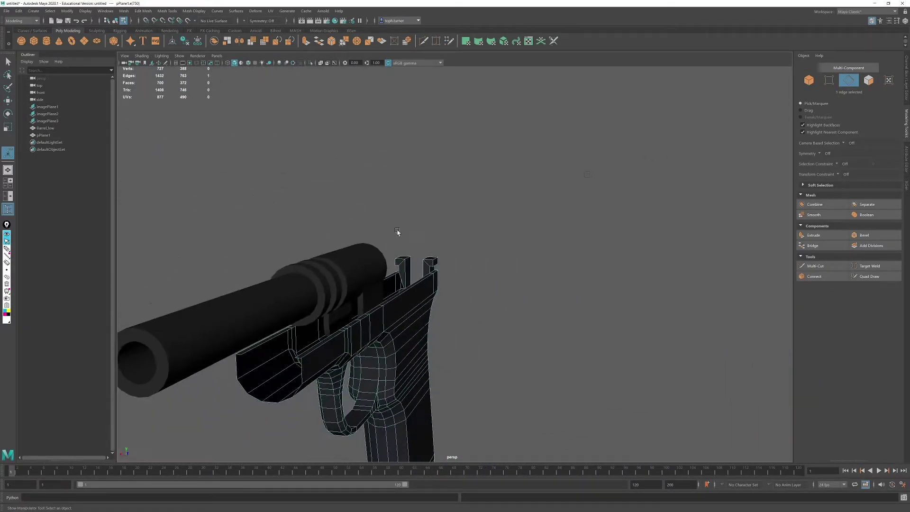
{"action": "middle_click_drag", "start_coordinate": [398, 231], "coordinate": [442, 176], "text": "alt"}
{"action": "left_click_drag", "start_coordinate": [441, 176], "coordinate": [488, 227], "text": "alt"}
{"action": "right_click_drag", "start_coordinate": [488, 227], "coordinate": [510, 262], "text": "alt"}
{"action": "middle_click_drag", "start_coordinate": [510, 263], "coordinate": [532, 212], "text": "alt"}
{"action": "right_click_drag", "start_coordinate": [532, 211], "coordinate": [535, 228], "text": "alt"}
{"action": "middle_click_drag", "start_coordinate": [536, 228], "coordinate": [554, 243], "text": "alt"}
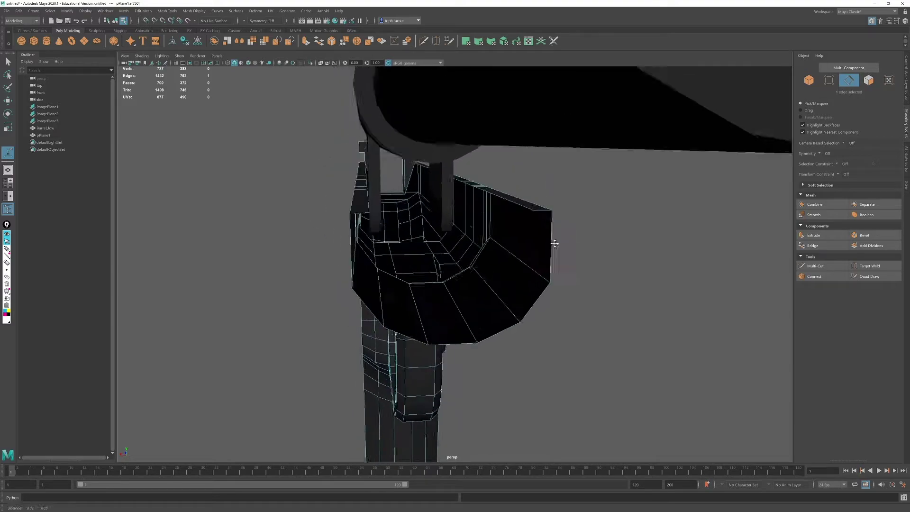
{"action": "left_click_drag", "start_coordinate": [555, 243], "coordinate": [551, 260], "text": "alt"}
{"action": "left_click_drag", "start_coordinate": [549, 302], "coordinate": [683, 299], "text": "alt"}
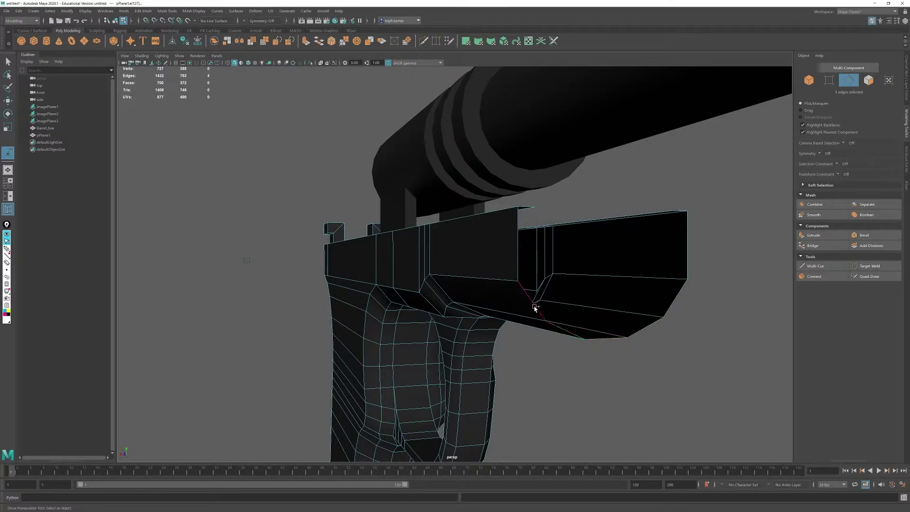
{"action": "key", "text": "r"}
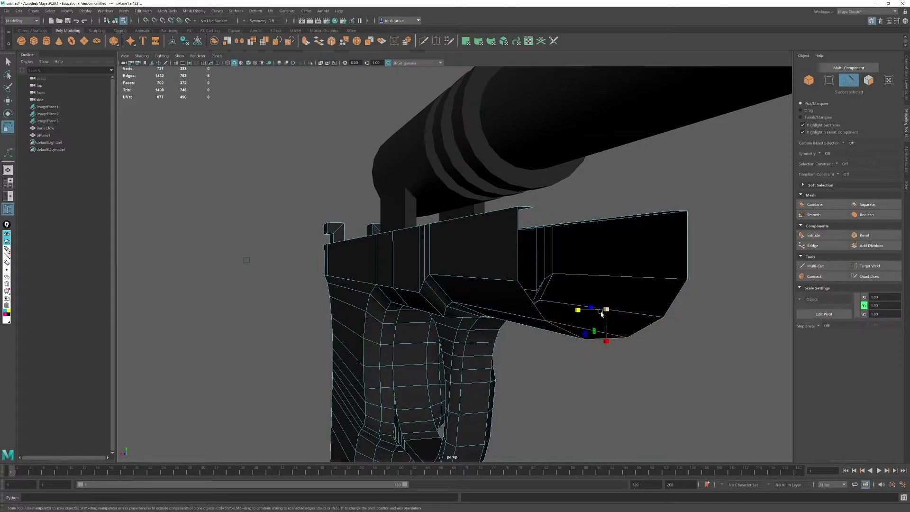
{"action": "left_click_drag", "start_coordinate": [606, 309], "coordinate": [608, 270], "text": "shift"}
{"action": "key", "text": "w"}
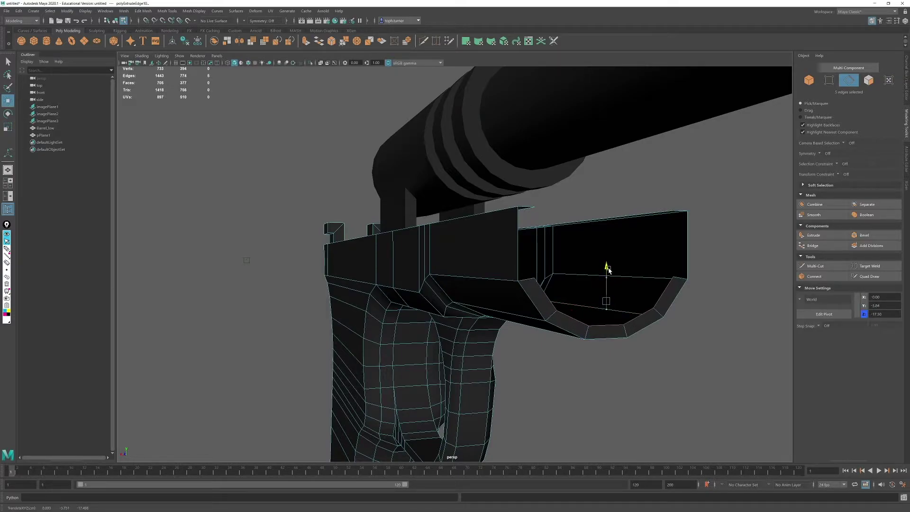
Step: Bridge the rim's end edge to the front top edge of one side wall, closing that wall's front face
{"action": "left_click_drag", "start_coordinate": [664, 278], "coordinate": [522, 333], "text": "alt"}
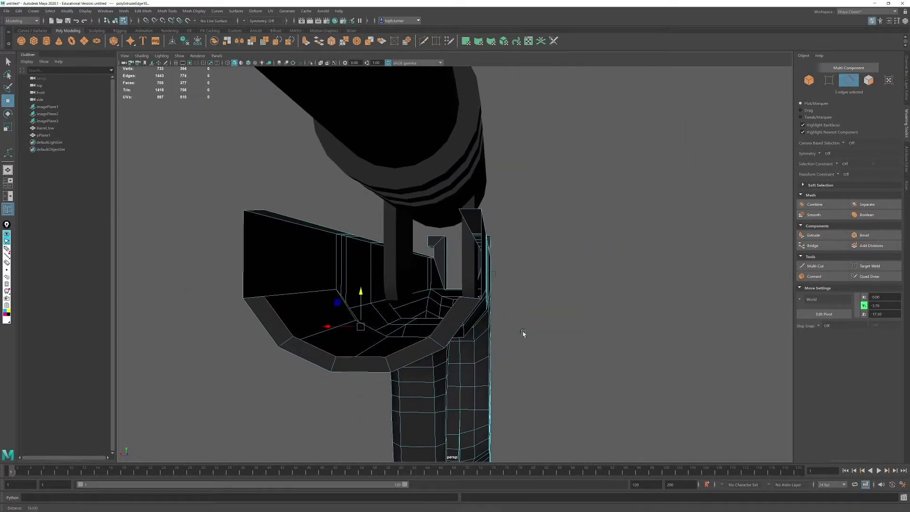
{"action": "left_click", "coordinate": [468, 289]}
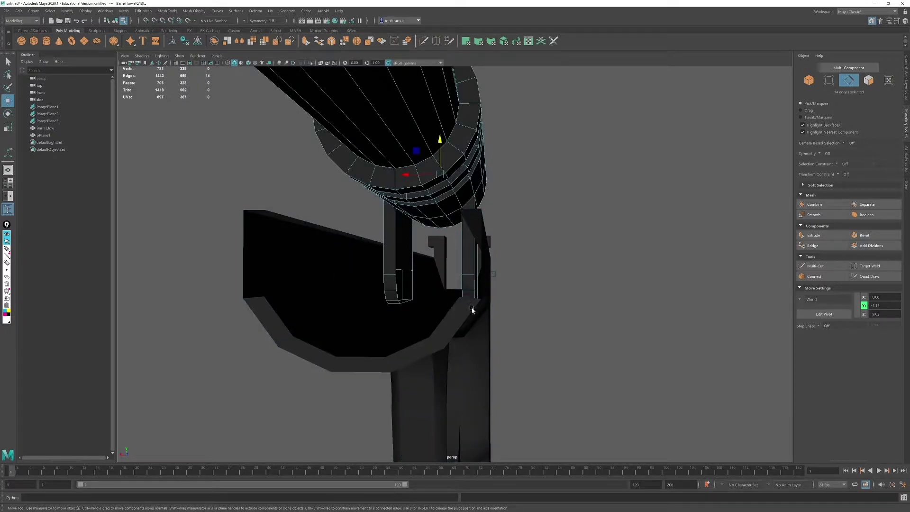
{"action": "double_click", "coordinate": [470, 301]}
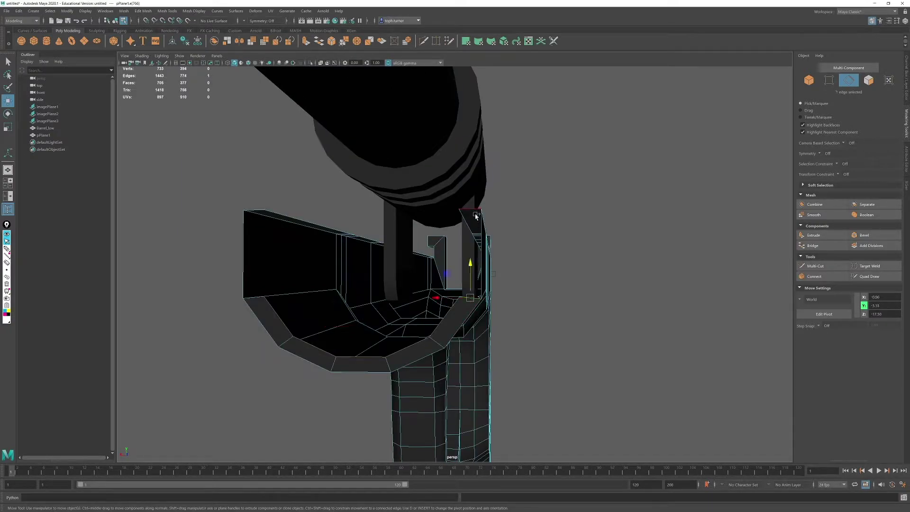
{"action": "left_click", "coordinate": [822, 249]}
{"action": "left_click_drag", "start_coordinate": [576, 264], "coordinate": [514, 249], "text": "alt"}
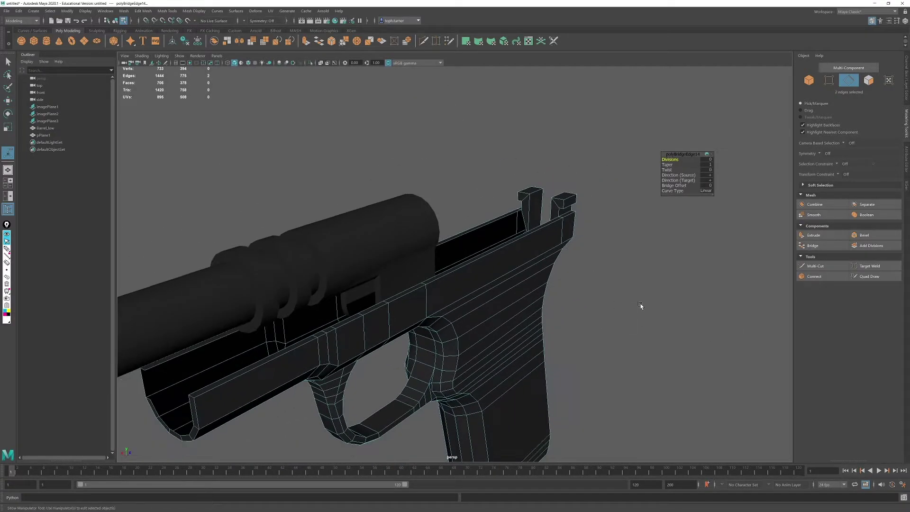
Step: Examine the frame's interior from the rear, around the slide-rail block and the inner walls
{"action": "left_click", "coordinate": [641, 305]}
{"action": "left_click_drag", "start_coordinate": [640, 304], "coordinate": [461, 315], "text": "alt"}
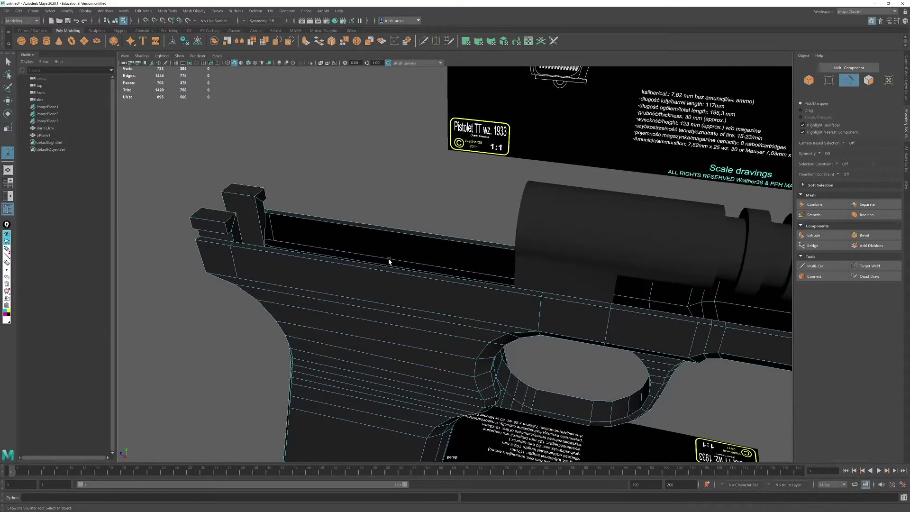
{"action": "mouse_move", "coordinate": [404, 270]}
{"action": "left_mouse_down", "text": "alt"}
{"action": "mouse_move", "coordinate": [357, 247]}
{"action": "mouse_move", "coordinate": [460, 191]}
{"action": "mouse_move", "coordinate": [579, 384]}
{"action": "mouse_move", "coordinate": [407, 264]}
{"action": "mouse_move", "coordinate": [314, 278]}
{"action": "mouse_move", "coordinate": [448, 254]}
{"action": "left_mouse_up", "text": "alt"}
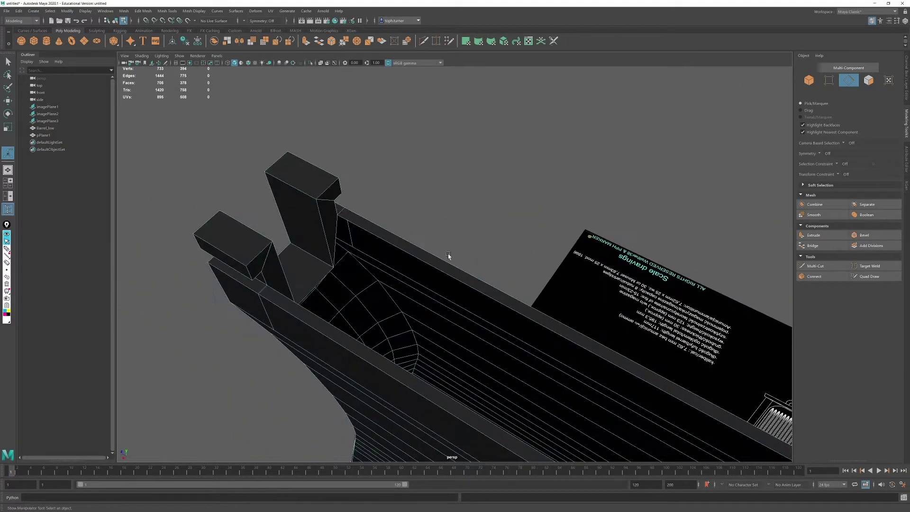
{"action": "left_click", "coordinate": [381, 237]}
{"action": "left_click_drag", "start_coordinate": [381, 237], "coordinate": [434, 264], "text": "alt"}
{"action": "scroll", "coordinate": [460, 311], "scroll_direction": "up", "scroll_amount": 5}
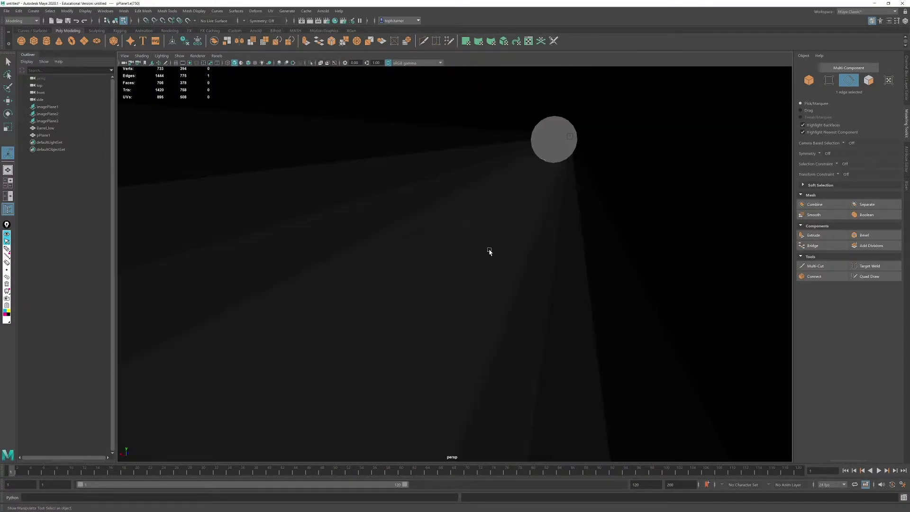
{"action": "scroll", "coordinate": [490, 251], "scroll_direction": "down", "scroll_amount": 5}
Step: Extrude the four inner rim edges on one half of the frame's front rearward along Z to start its inner surface
{"action": "left_click_drag", "start_coordinate": [489, 251], "coordinate": [532, 290], "text": "alt"}
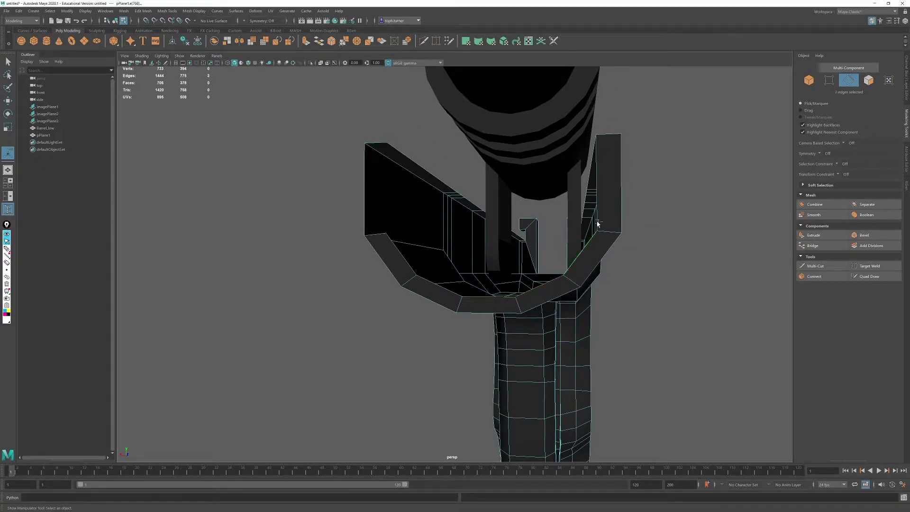
{"action": "left_click_drag", "start_coordinate": [597, 225], "coordinate": [614, 232], "text": "alt"}
{"action": "key", "text": "w"}
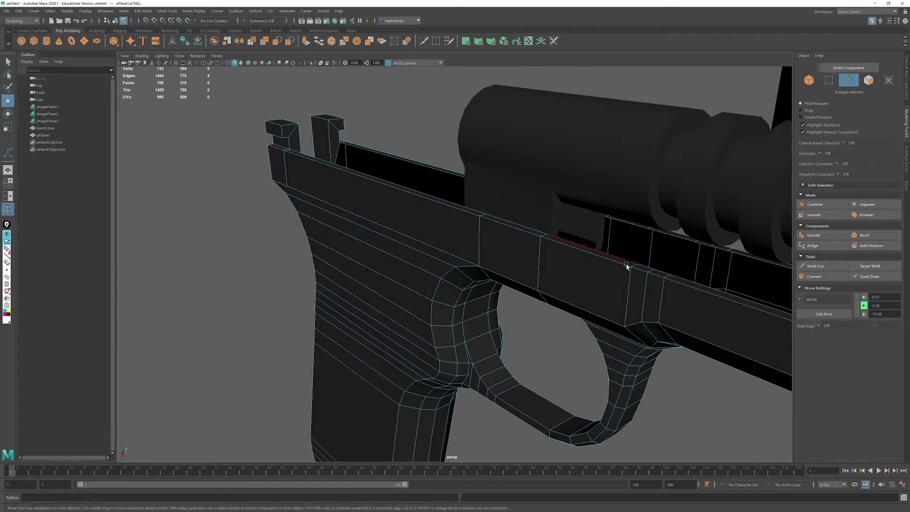
{"action": "left_click_drag", "start_coordinate": [634, 274], "coordinate": [451, 252], "text": "alt"}
{"action": "middle_click_drag", "start_coordinate": [451, 252], "coordinate": [417, 250], "text": "alt"}
{"action": "scroll", "coordinate": [417, 250], "scroll_direction": "down", "scroll_amount": 3}
{"action": "left_click_drag", "start_coordinate": [583, 310], "coordinate": [328, 252], "text": "shift"}
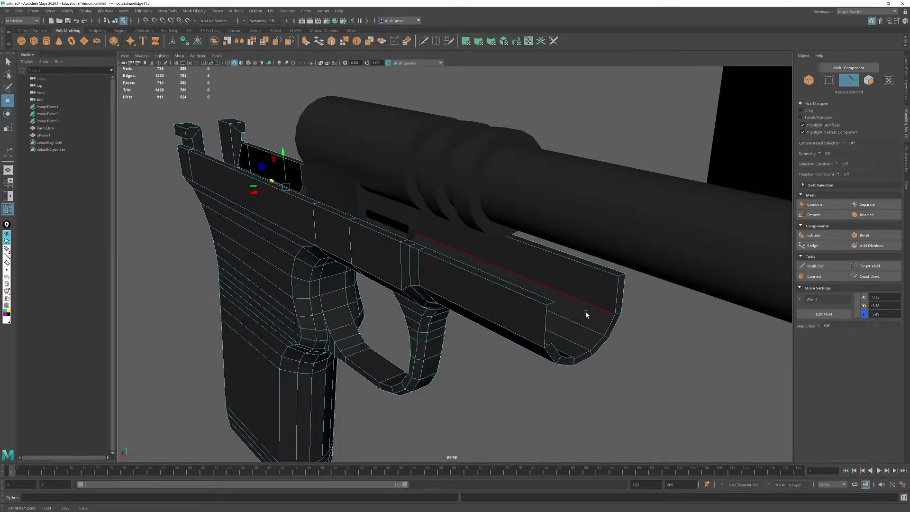
Step: Move the six extruded edges of the frame's inner floor back towards the upright rear blocks
{"action": "left_click_drag", "start_coordinate": [586, 314], "coordinate": [171, 255], "text": "alt"}
{"action": "left_click_drag", "start_coordinate": [345, 242], "coordinate": [270, 257], "text": "alt"}
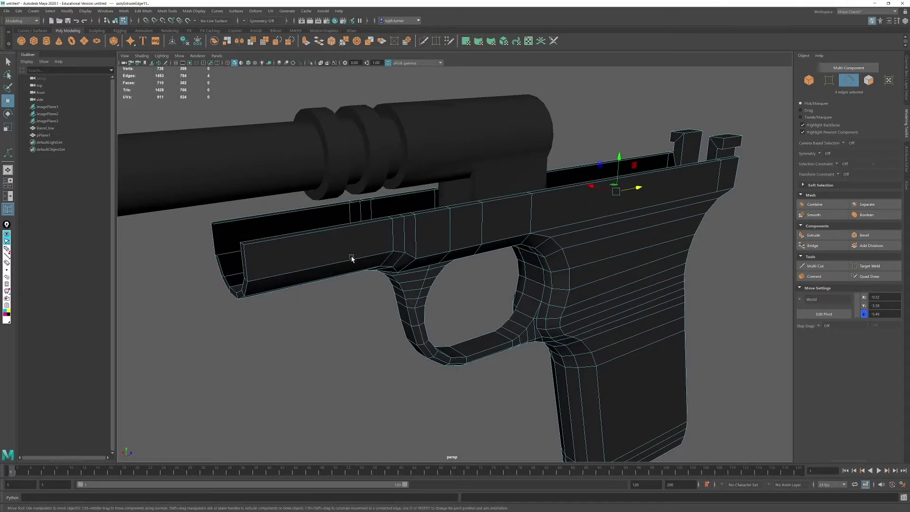
{"action": "mouse_move", "coordinate": [378, 276]}
{"action": "left_mouse_down", "text": "alt"}
{"action": "mouse_move", "coordinate": [435, 266]}
{"action": "mouse_move", "coordinate": [427, 285]}
{"action": "mouse_move", "coordinate": [518, 252]}
{"action": "mouse_move", "coordinate": [407, 256]}
{"action": "mouse_move", "coordinate": [311, 237]}
{"action": "mouse_move", "coordinate": [417, 284]}
{"action": "mouse_move", "coordinate": [477, 344]}
{"action": "left_mouse_up", "text": "alt"}
{"action": "left_click_drag", "start_coordinate": [550, 361], "coordinate": [408, 326]}
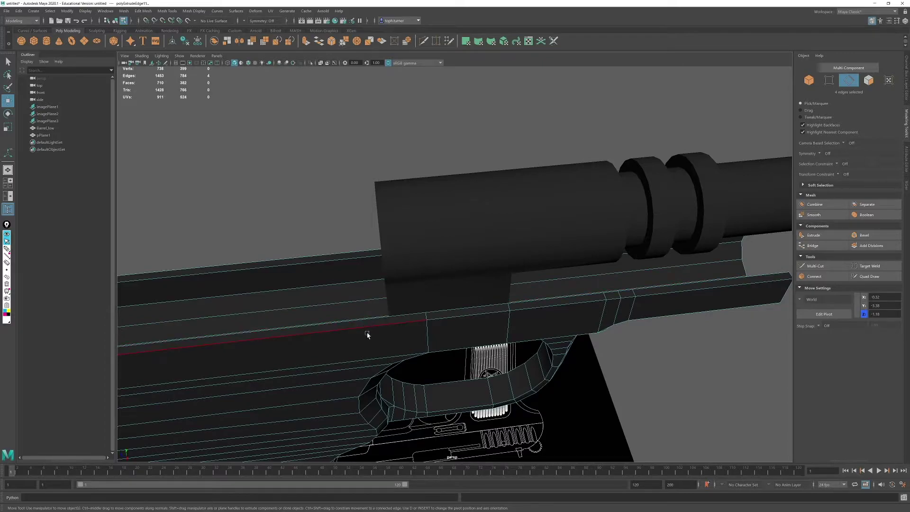
Step: Align the six selected inner edges to the Z position of the rail's inner corner vertex beside the rear block
{"action": "left_click_drag", "start_coordinate": [360, 330], "coordinate": [493, 312], "text": "alt"}
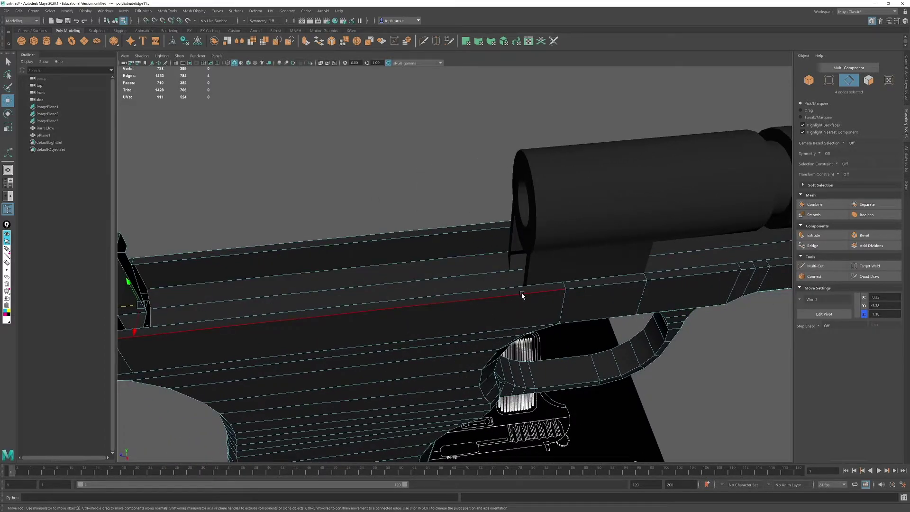
{"action": "left_click_drag", "start_coordinate": [408, 298], "coordinate": [446, 260], "text": "alt"}
{"action": "left_click_drag", "start_coordinate": [503, 200], "coordinate": [264, 261], "text": "alt"}
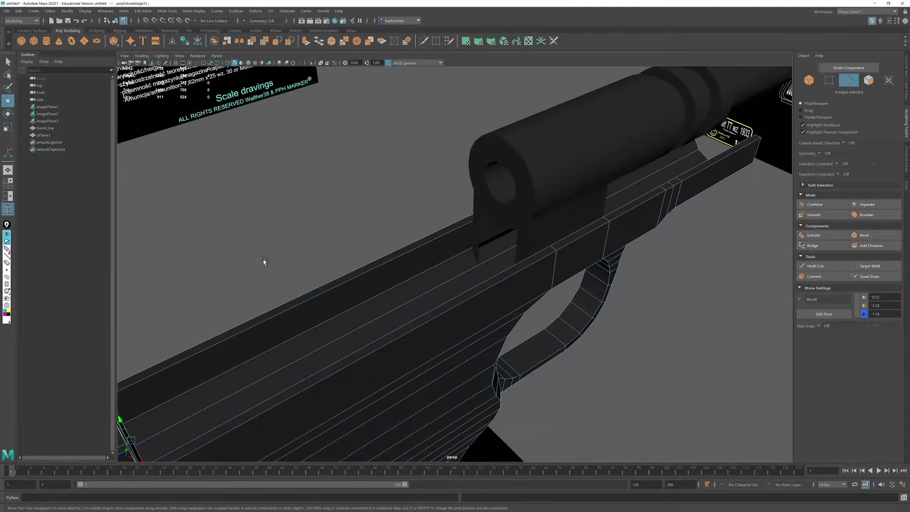
{"action": "middle_click_drag", "start_coordinate": [263, 261], "coordinate": [528, 205], "text": "alt"}
{"action": "left_click_drag", "start_coordinate": [529, 205], "coordinate": [418, 231], "text": "alt"}
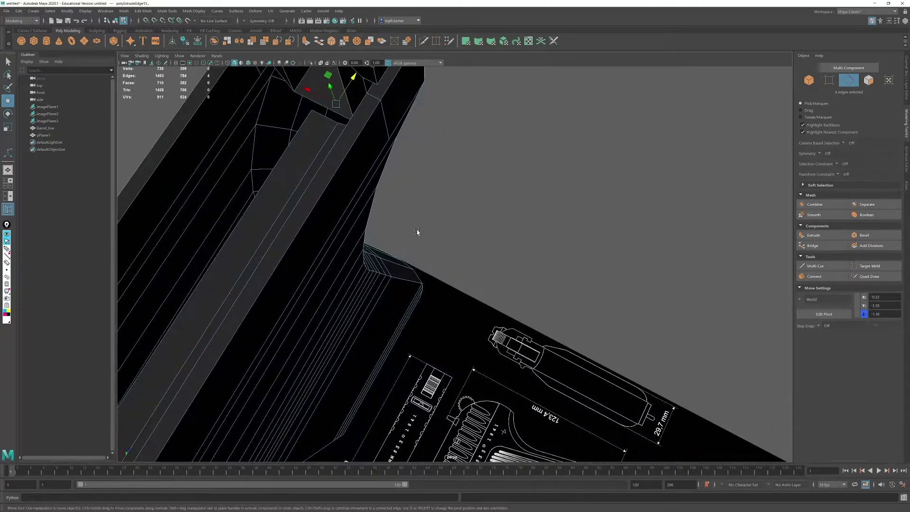
{"action": "middle_click_drag", "start_coordinate": [417, 232], "coordinate": [410, 375], "text": "alt"}
{"action": "right_click_drag", "start_coordinate": [411, 374], "coordinate": [404, 325], "text": "alt"}
{"action": "left_click_drag", "start_coordinate": [373, 327], "coordinate": [502, 299], "text": "alt"}
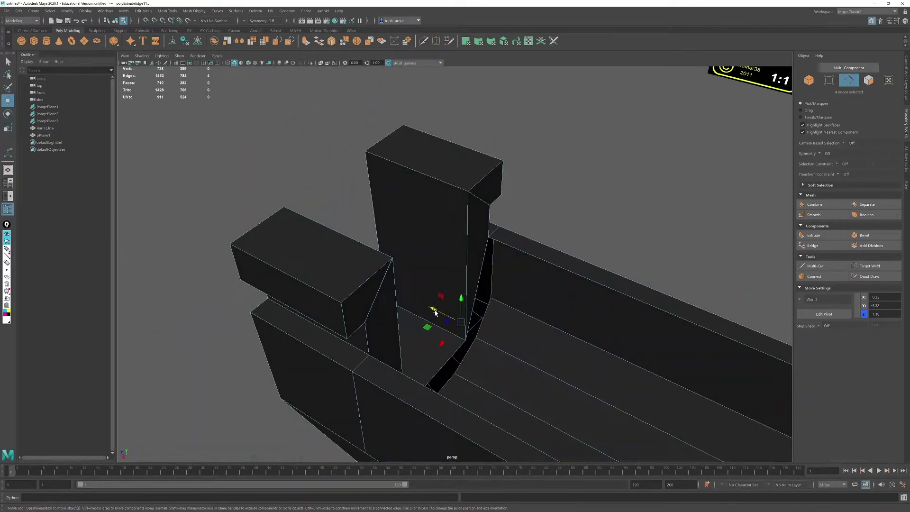
{"action": "right_click_drag", "start_coordinate": [435, 312], "coordinate": [514, 303], "text": "alt"}
{"action": "left_click_drag", "start_coordinate": [514, 303], "coordinate": [455, 246], "text": "alt"}
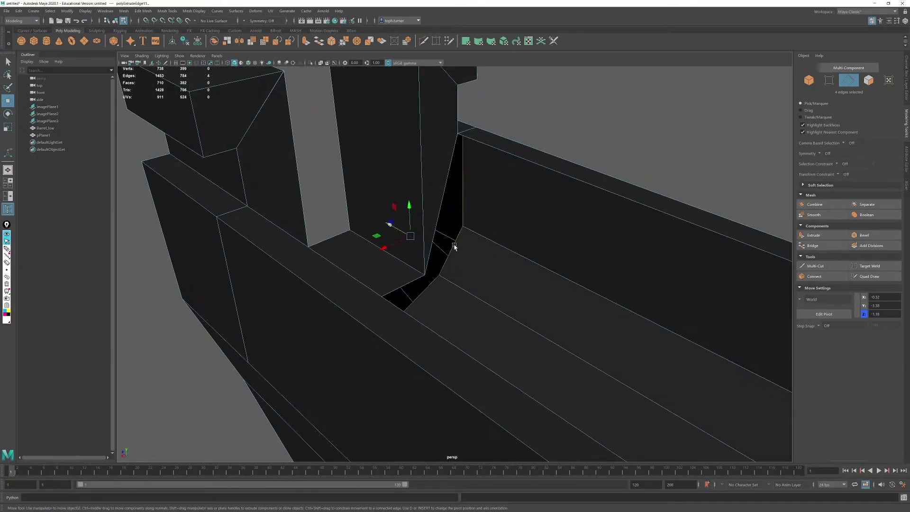
{"action": "left_click", "coordinate": [827, 80]}
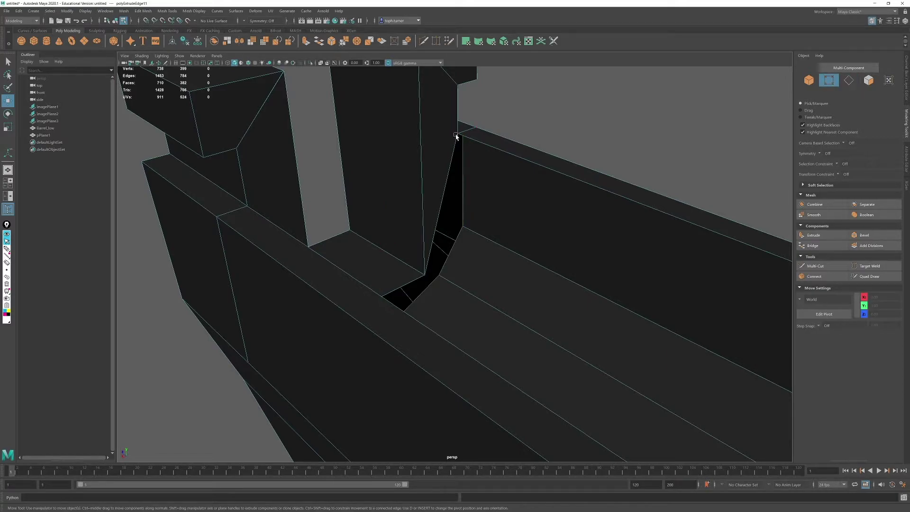
{"action": "left_click", "coordinate": [457, 134]}
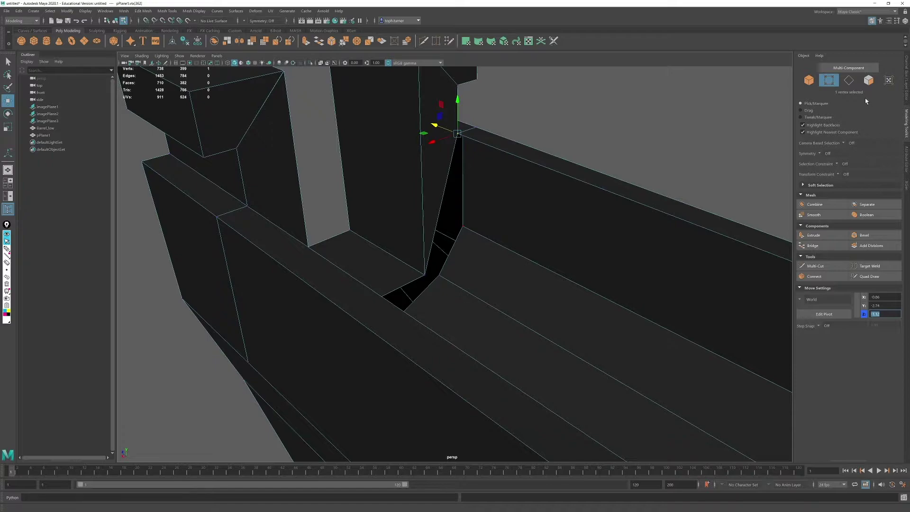
{"action": "left_click", "coordinate": [849, 80]}
{"action": "left_click_drag", "start_coordinate": [886, 314], "coordinate": [859, 314]}
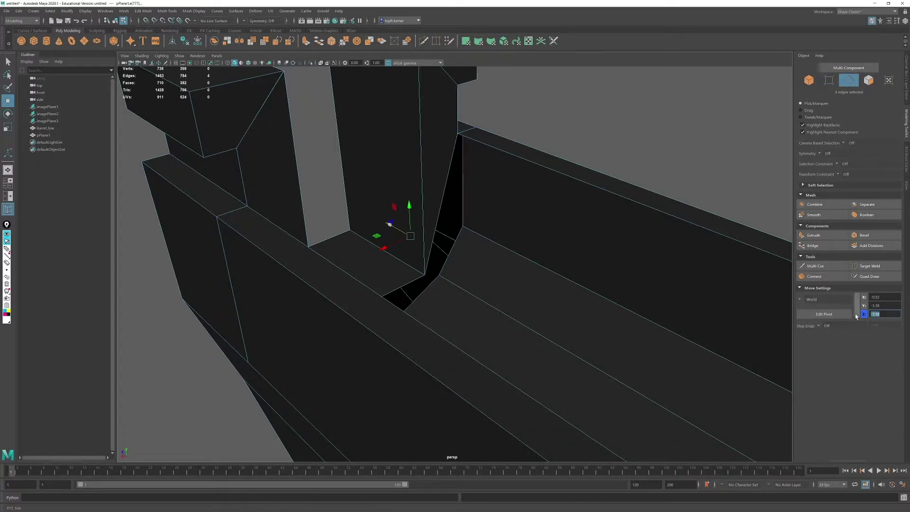
{"action": "middle_click_drag", "start_coordinate": [519, 215], "coordinate": [516, 213]}
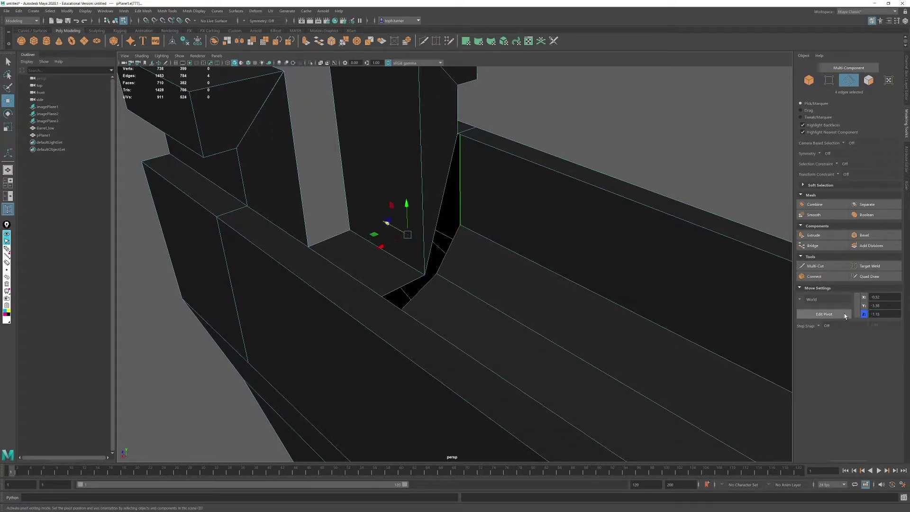
{"action": "key", "text": "Return"}
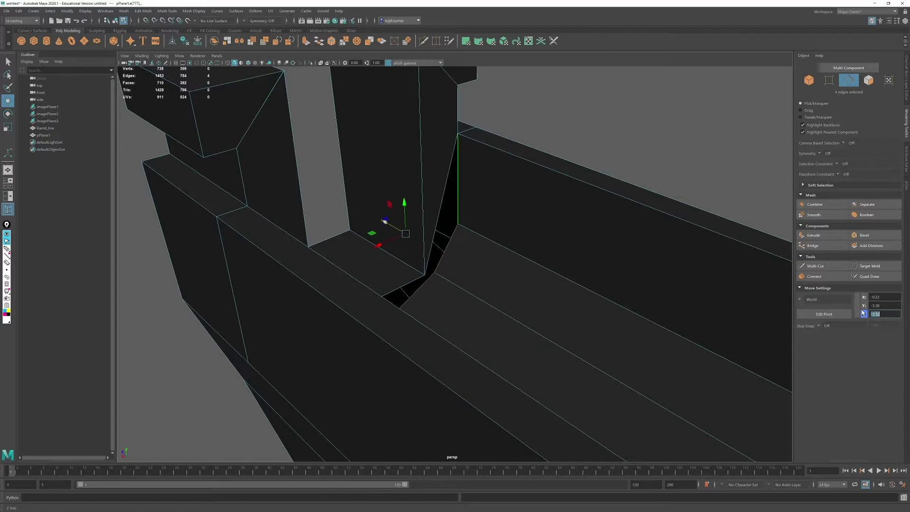
Step: Bridge the side edge of the rear block's opening to the matching angled edge of the inner channel
{"action": "left_click_drag", "start_coordinate": [513, 189], "coordinate": [582, 233], "text": "alt"}
{"action": "left_click", "coordinate": [425, 252]}
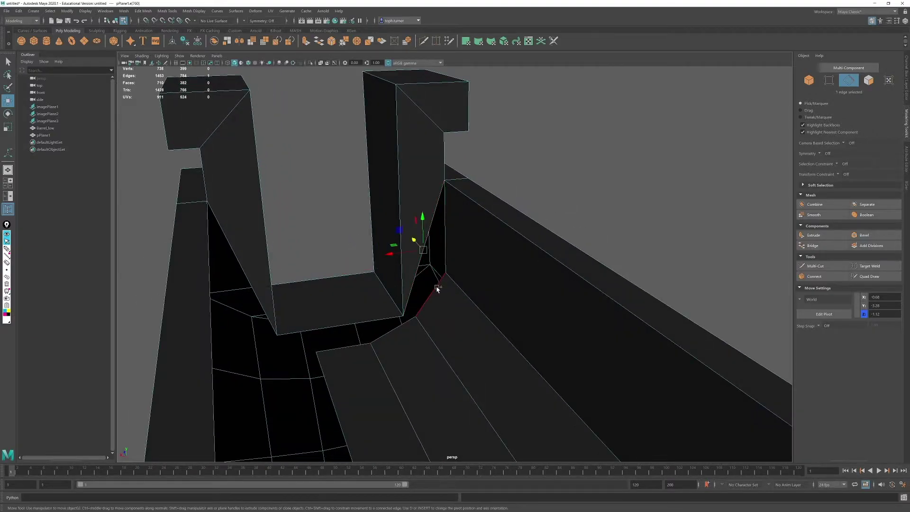
{"action": "left_click", "coordinate": [437, 289], "text": "shift"}
{"action": "left_click", "coordinate": [825, 246]}
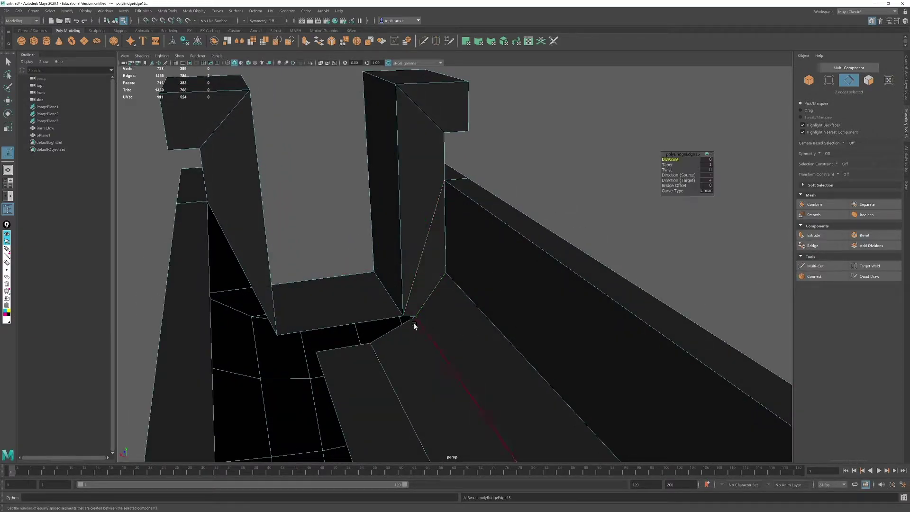
Step: Bridge the lower edge between the two rear blocks to the rear edge of the channel floor
{"action": "left_click", "coordinate": [379, 319]}
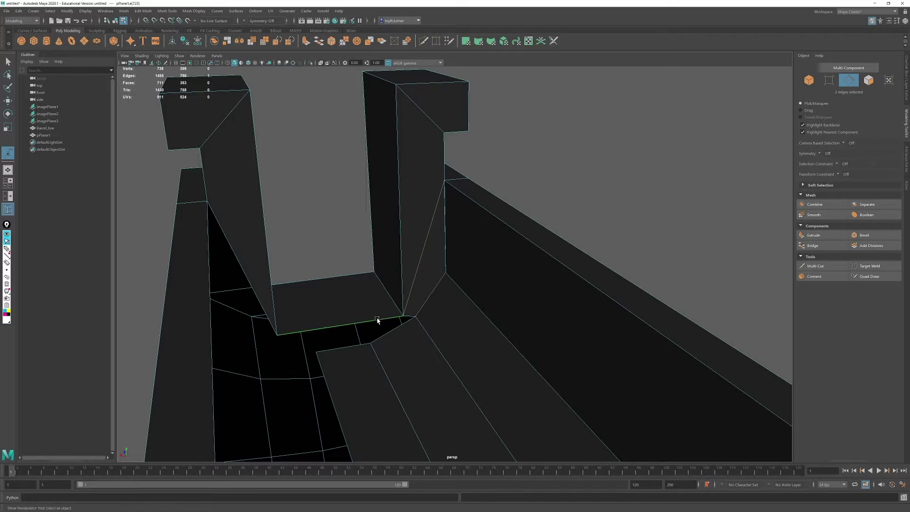
{"action": "left_click", "coordinate": [342, 349], "text": "shift"}
{"action": "left_click", "coordinate": [816, 246]}
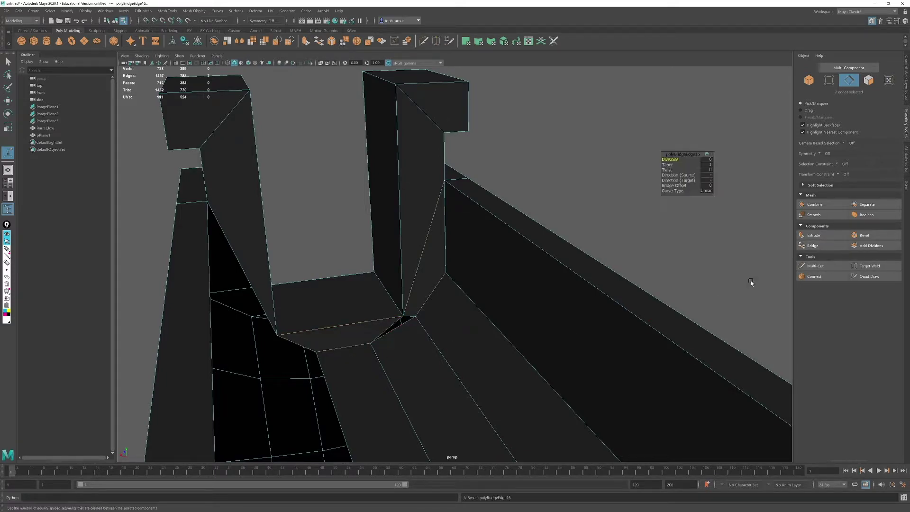
{"action": "left_click", "coordinate": [549, 193]}
Step: Fill the remaining triangular gap at the rear block's base using Fill Hole on its border edges
{"action": "double_click", "coordinate": [401, 327]}
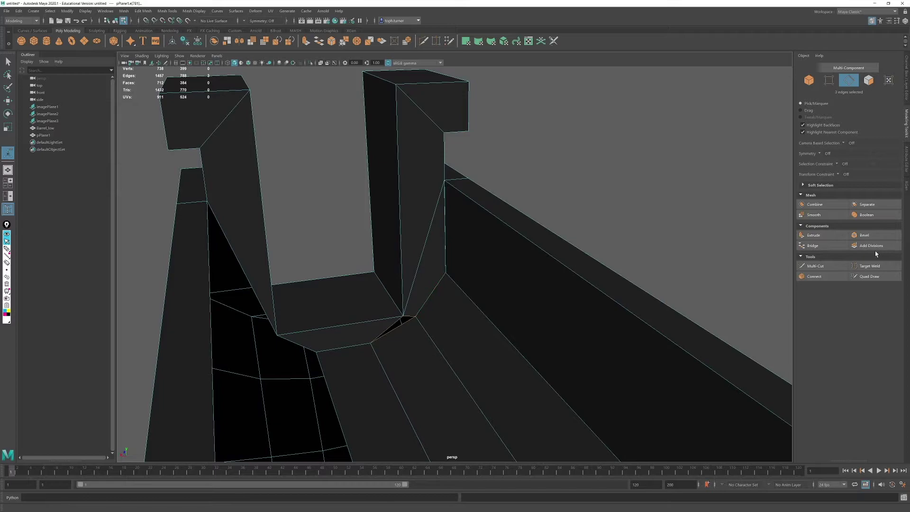
{"action": "left_click", "coordinate": [123, 11]}
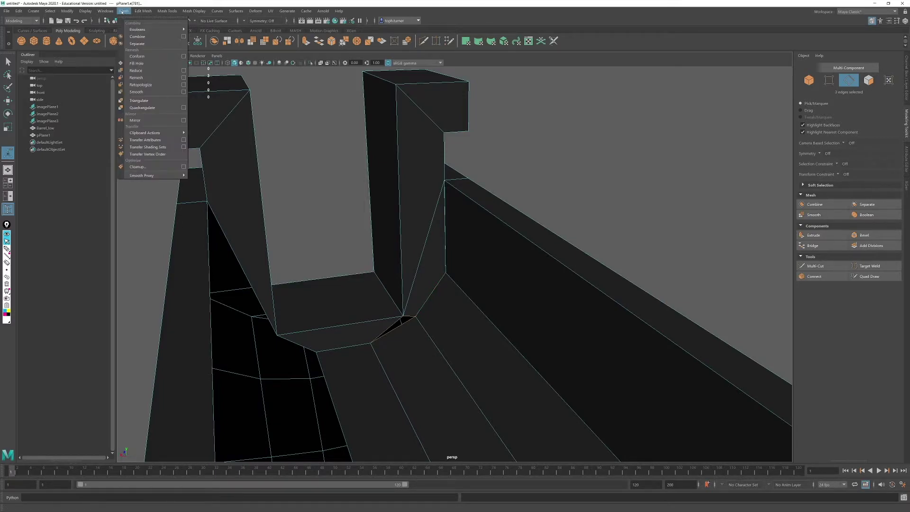
{"action": "left_click", "coordinate": [137, 63]}
{"action": "left_click", "coordinate": [586, 189]}
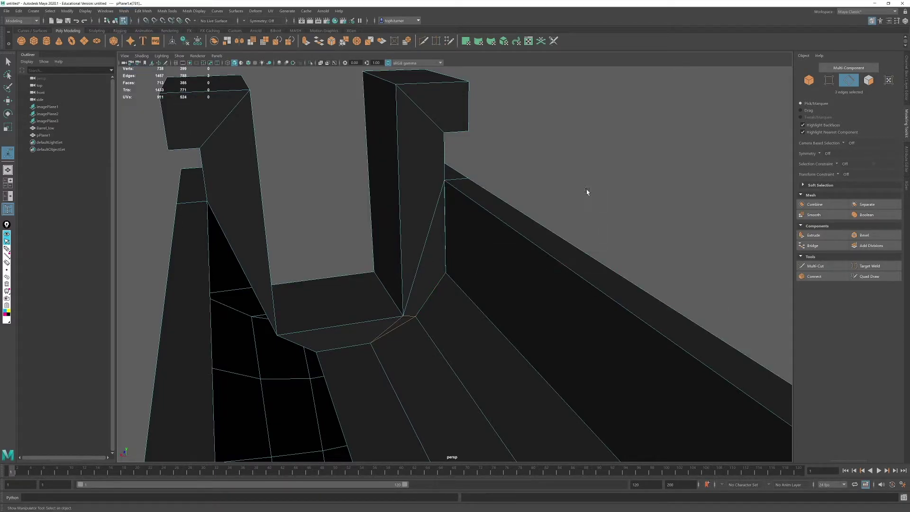
Step: Mirror the whole frame mesh across the world X axis, with the merge threshold lowered to 0.01
{"action": "left_click_drag", "start_coordinate": [593, 242], "coordinate": [463, 242], "text": "alt"}
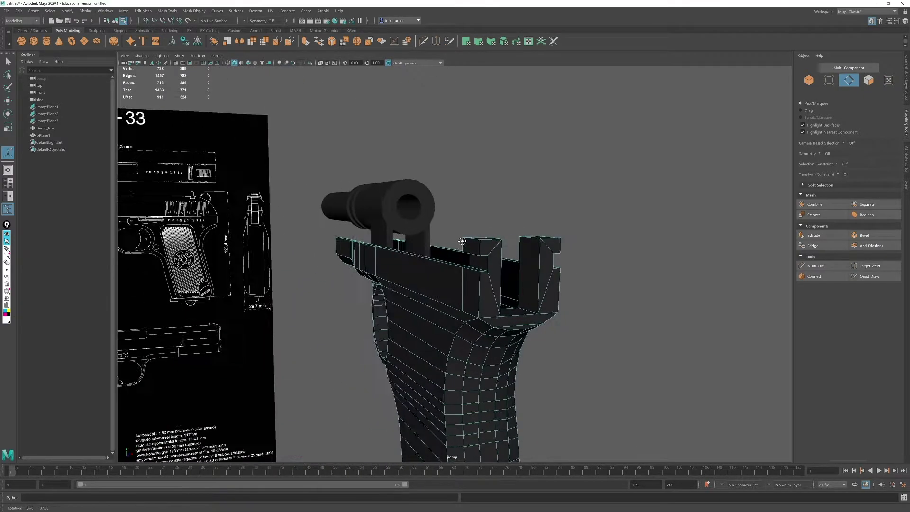
{"action": "right_click_drag", "start_coordinate": [463, 242], "coordinate": [583, 374], "text": "alt"}
{"action": "left_click_drag", "start_coordinate": [477, 339], "coordinate": [628, 333], "text": "alt"}
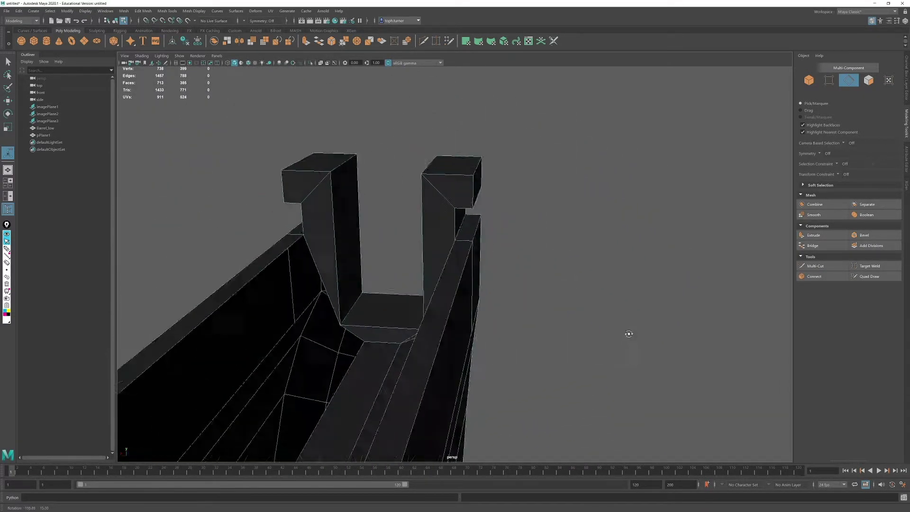
{"action": "right_click_drag", "start_coordinate": [628, 334], "coordinate": [401, 258], "text": "alt"}
{"action": "left_click", "coordinate": [811, 81]}
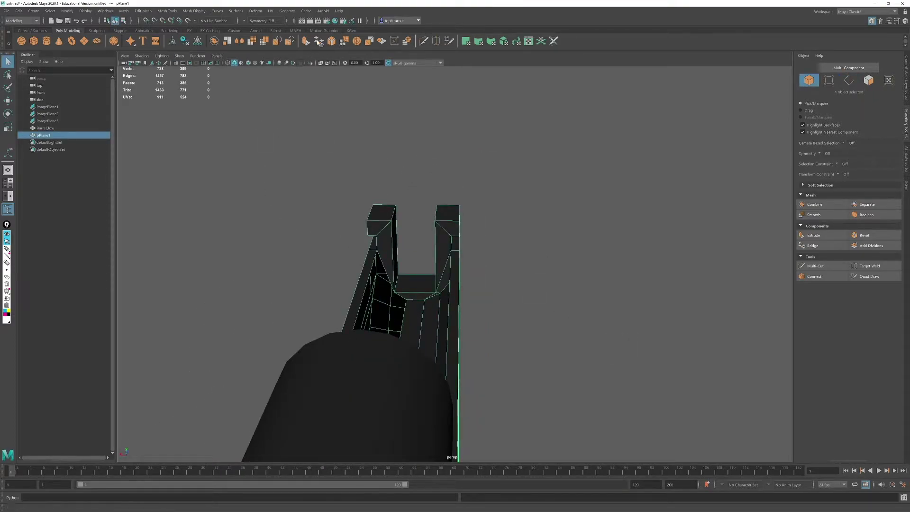
{"action": "left_click", "coordinate": [239, 41]}
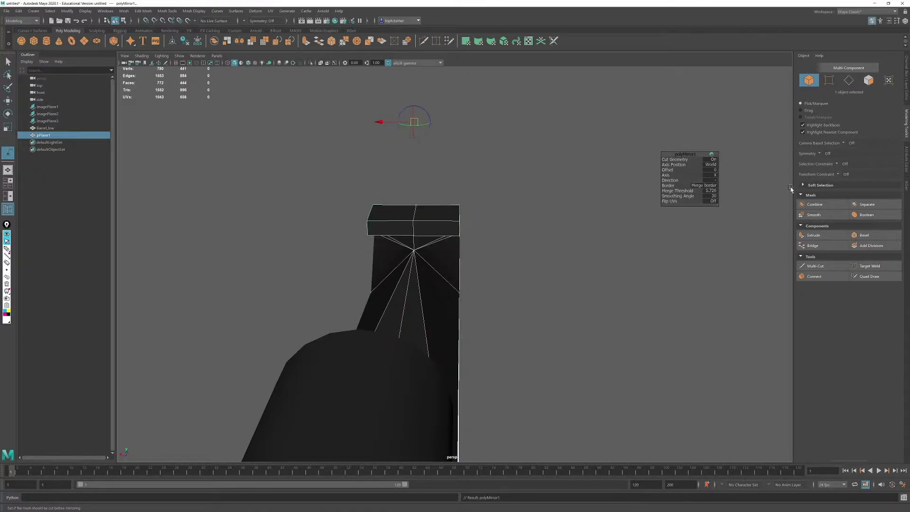
{"action": "left_click_drag", "start_coordinate": [679, 191], "coordinate": [654, 203]}
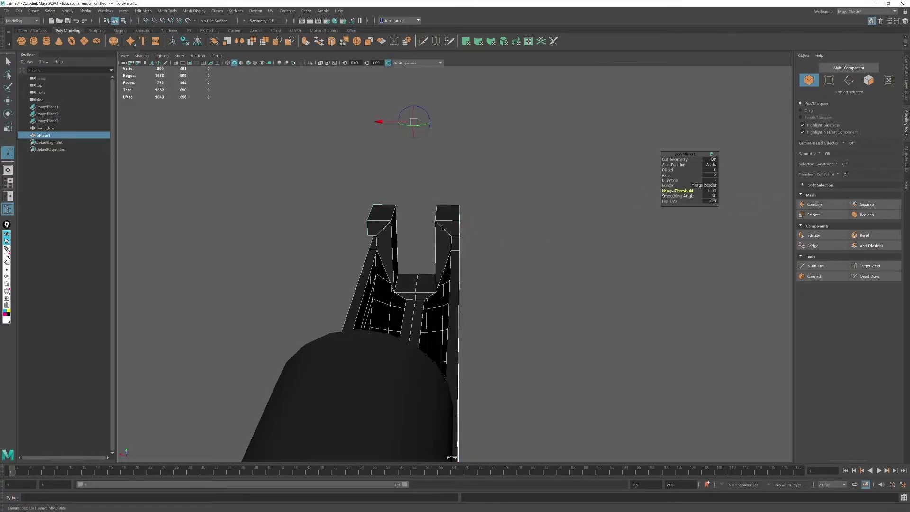
Step: Switch the mirror direction to positive so the finished half of the frame is copied across
{"action": "left_click_drag", "start_coordinate": [433, 303], "coordinate": [556, 239], "text": "alt"}
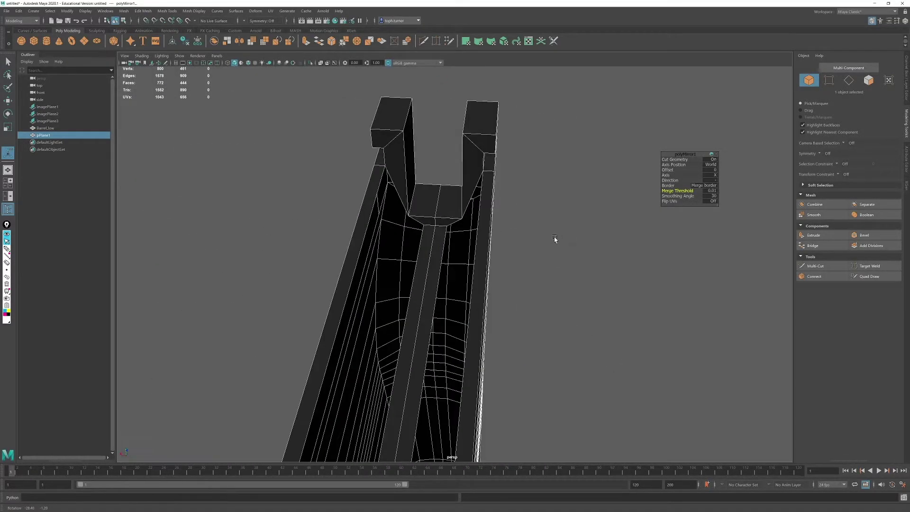
{"action": "left_click", "coordinate": [713, 181]}
{"action": "left_click", "coordinate": [714, 187]}
Step: Examine the mirrored frame and barrel from several angles against the reference drawings, and clear the selection
{"action": "left_click_drag", "start_coordinate": [468, 267], "coordinate": [516, 228], "text": "alt"}
{"action": "scroll", "coordinate": [524, 263], "scroll_direction": "up", "scroll_amount": 3}
{"action": "mouse_move", "coordinate": [526, 268]}
{"action": "left_mouse_down", "text": "alt"}
{"action": "mouse_move", "coordinate": [506, 258]}
{"action": "mouse_move", "coordinate": [523, 260]}
{"action": "left_mouse_up", "text": "alt"}
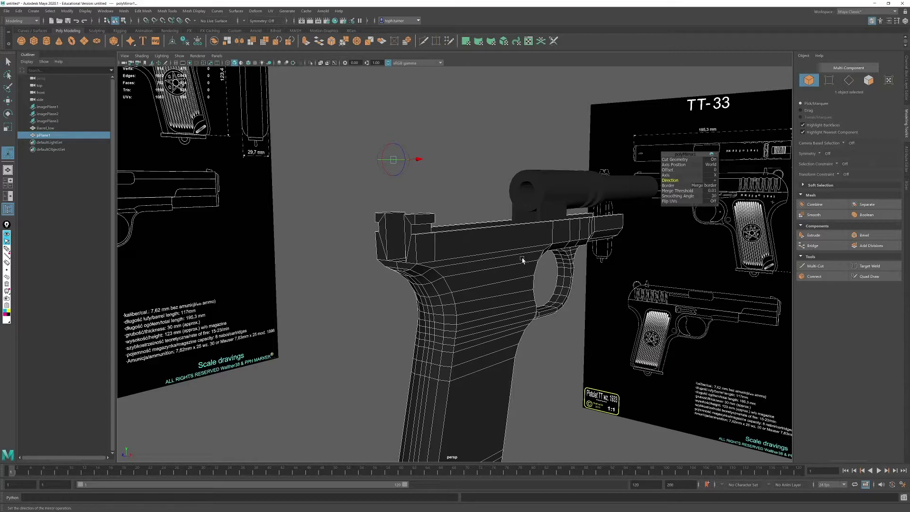
{"action": "left_click_drag", "start_coordinate": [489, 290], "coordinate": [440, 272], "text": "alt"}
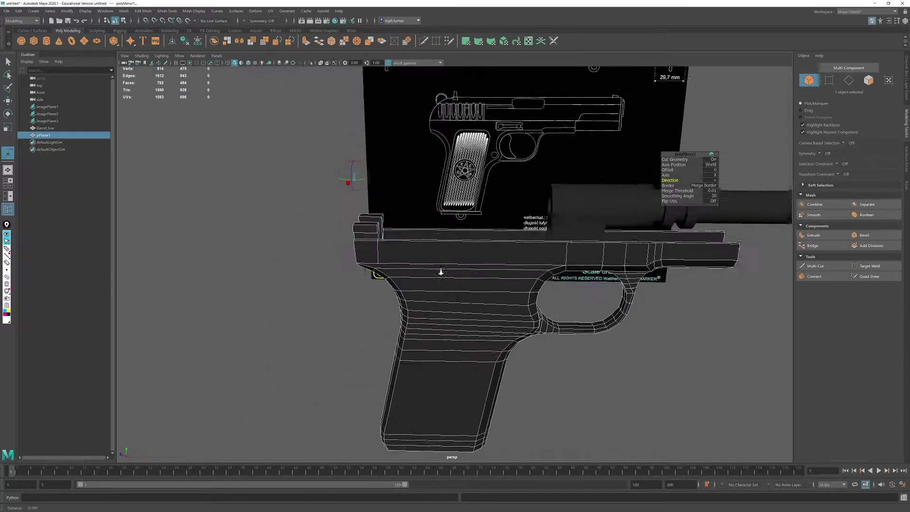
{"action": "middle_click_drag", "start_coordinate": [441, 273], "coordinate": [318, 254], "text": "alt"}
{"action": "left_click_drag", "start_coordinate": [412, 294], "coordinate": [428, 285], "text": "alt"}
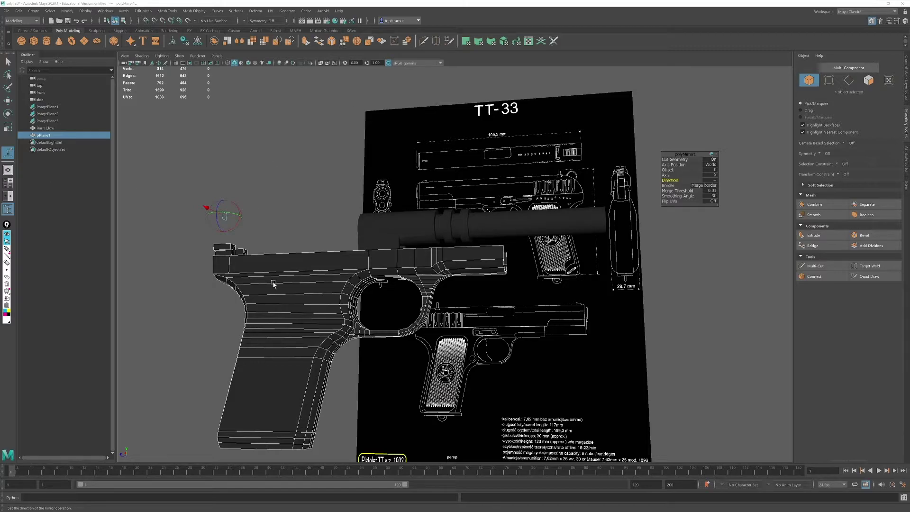
{"action": "mouse_move", "coordinate": [393, 261]}
{"action": "left_mouse_down", "text": "alt"}
{"action": "mouse_move", "coordinate": [371, 266]}
{"action": "mouse_move", "coordinate": [379, 266]}
{"action": "left_mouse_up", "text": "alt"}
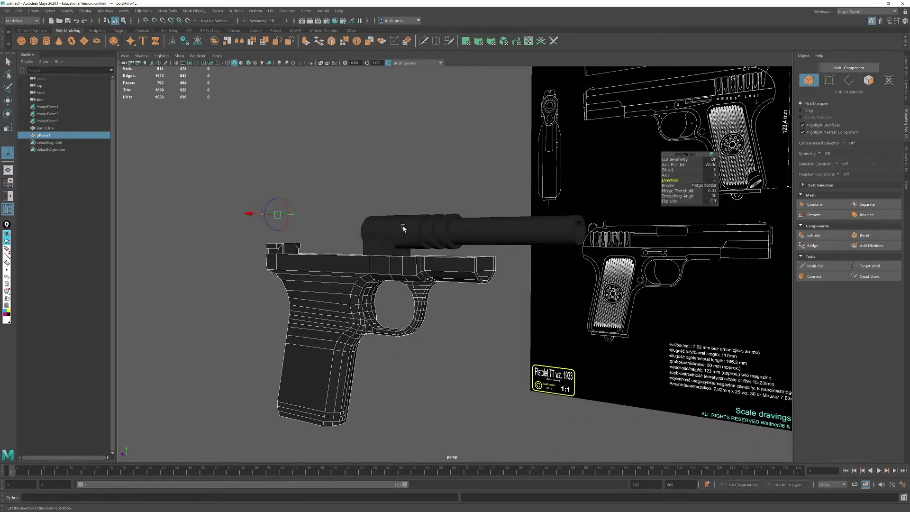
{"action": "left_click_drag", "start_coordinate": [403, 228], "coordinate": [410, 237], "text": "alt"}
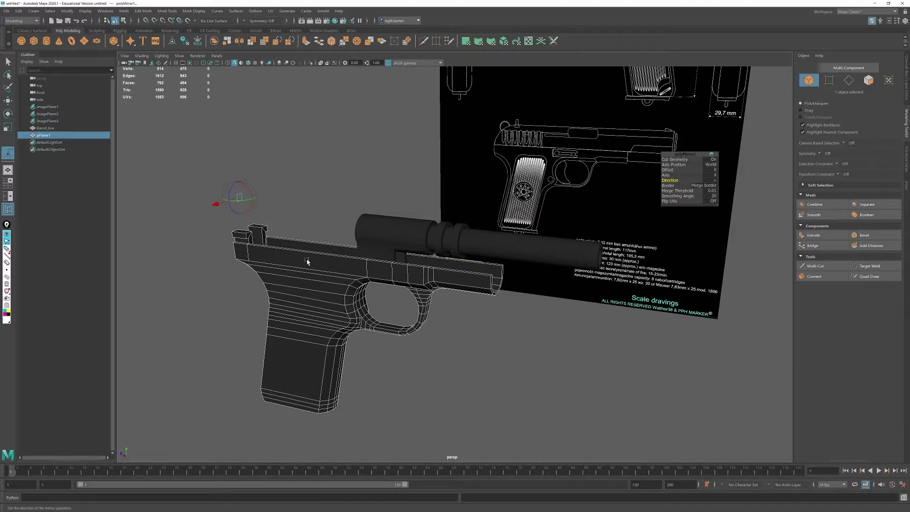
{"action": "left_click_drag", "start_coordinate": [305, 252], "coordinate": [318, 251], "text": "alt"}
{"action": "left_click_drag", "start_coordinate": [490, 251], "coordinate": [469, 251], "text": "alt"}
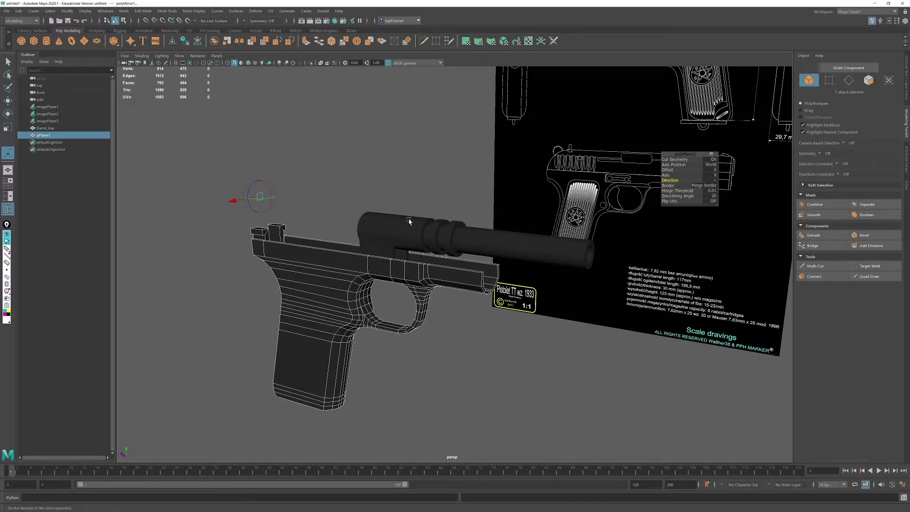
{"action": "key", "text": "w"}
{"action": "left_click", "coordinate": [467, 356]}
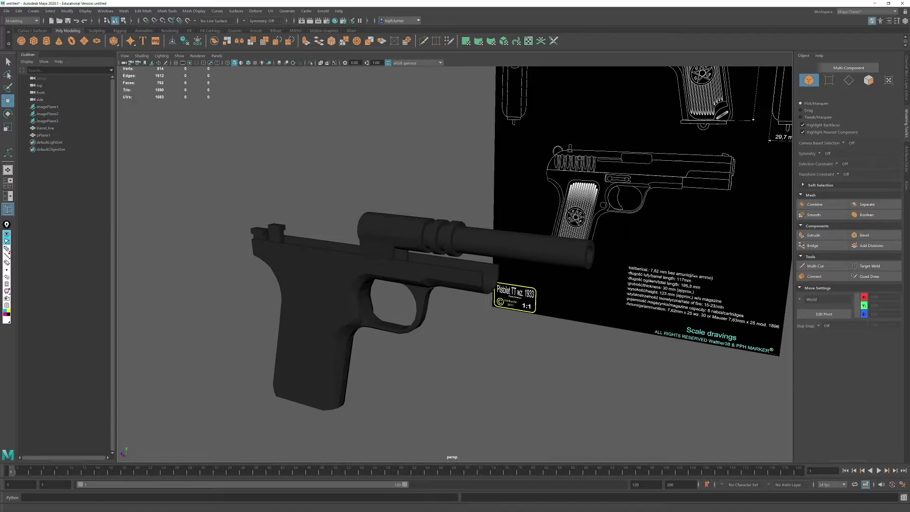
Step: Compare the model with the blueprint, and examine the base plate and loop below the grip in the side view
{"action": "left_click_drag", "start_coordinate": [550, 217], "coordinate": [584, 208], "text": "alt"}
{"action": "mouse_move", "coordinate": [453, 263]}
{"action": "left_mouse_down", "text": "alt"}
{"action": "mouse_move", "coordinate": [530, 266]}
{"action": "mouse_move", "coordinate": [411, 239]}
{"action": "mouse_move", "coordinate": [464, 267]}
{"action": "left_mouse_up", "text": "alt"}
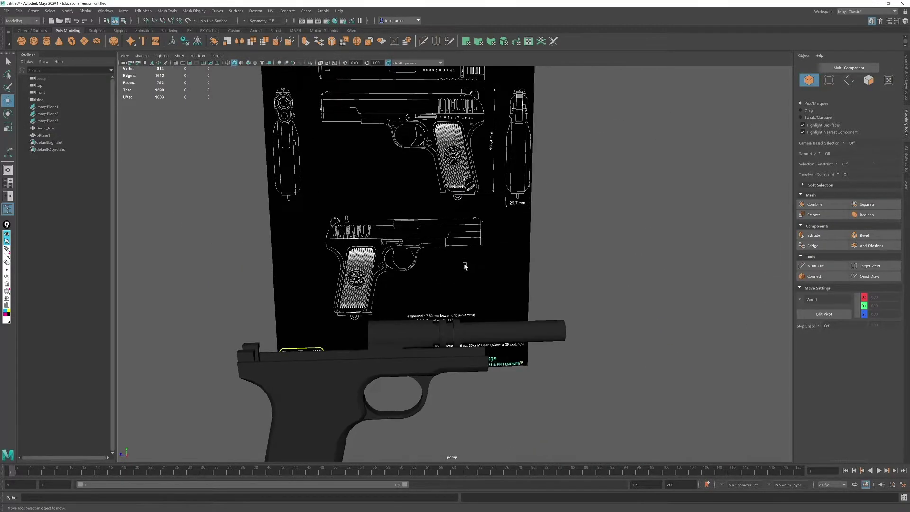
{"action": "middle_click_drag", "start_coordinate": [470, 255], "coordinate": [516, 192], "text": "alt"}
{"action": "scroll", "coordinate": [517, 192], "scroll_direction": "down", "scroll_amount": 3}
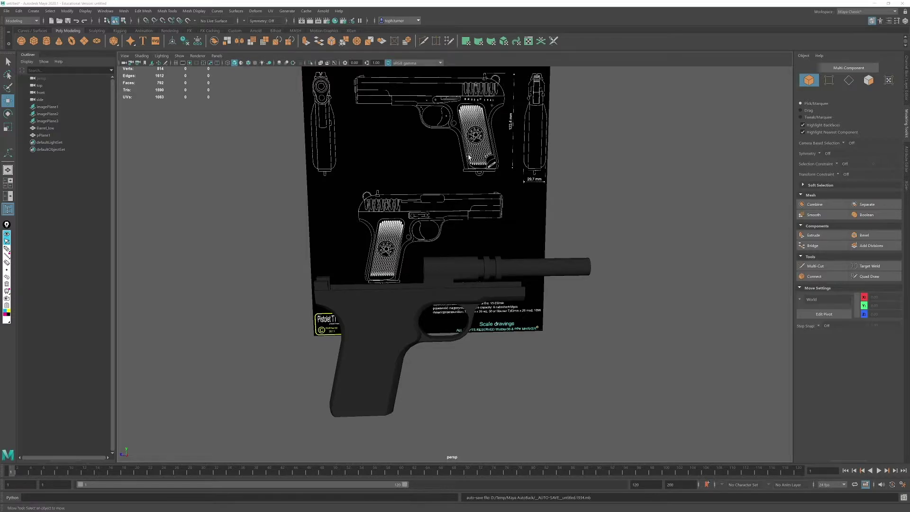
{"action": "middle_click_drag", "start_coordinate": [466, 153], "coordinate": [463, 173], "text": "alt"}
{"action": "key", "text": "space"}
{"action": "key", "text": "space"}
{"action": "right_click_drag", "start_coordinate": [587, 371], "coordinate": [722, 146], "text": "alt"}
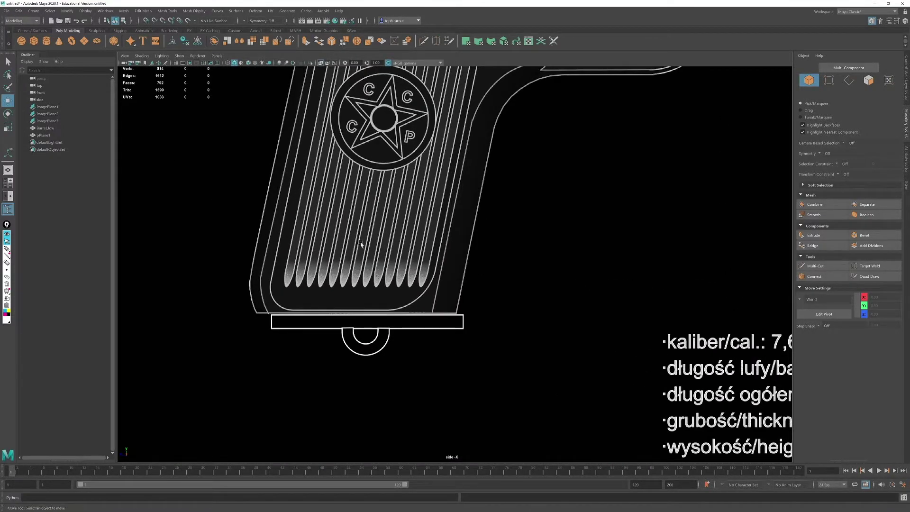
Step: Create a polygon cube and position it at the rear end of the base plate outline below the grip
{"action": "right_click_drag", "start_coordinate": [362, 245], "coordinate": [362, 280], "text": "shift"}
{"action": "right_click_drag", "start_coordinate": [362, 280], "coordinate": [294, 209], "text": "alt"}
{"action": "left_click_drag", "start_coordinate": [366, 111], "coordinate": [393, 274]}
{"action": "middle_click_drag", "start_coordinate": [393, 274], "coordinate": [425, 256], "text": "alt"}
{"action": "right_click_drag", "start_coordinate": [424, 256], "coordinate": [591, 490], "text": "alt"}
{"action": "left_click_drag", "start_coordinate": [389, 357], "coordinate": [327, 230]}
Step: Move the cube's lower and front vertices so it fills the base plate outline in the side view
{"action": "left_click", "coordinate": [828, 80]}
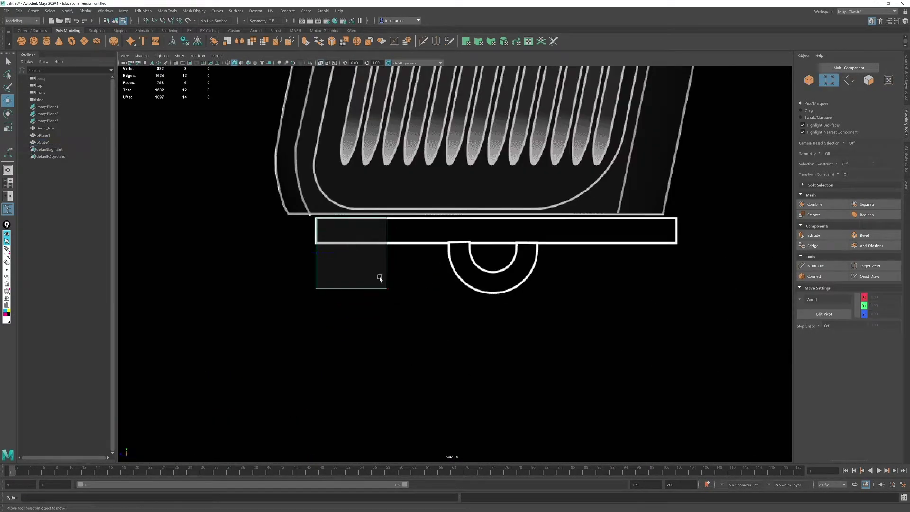
{"action": "left_click_drag", "start_coordinate": [304, 273], "coordinate": [403, 303]}
{"action": "left_click_drag", "start_coordinate": [352, 254], "coordinate": [406, 277]}
{"action": "left_click_drag", "start_coordinate": [351, 231], "coordinate": [641, 231]}
Step: Scale the base plate's vertices sideways to match the plate width in the front drawing
{"action": "key", "text": "space"}
{"action": "key", "text": "space"}
{"action": "right_click_drag", "start_coordinate": [413, 323], "coordinate": [360, 266], "text": "alt"}
{"action": "middle_click_drag", "start_coordinate": [474, 256], "coordinate": [471, 126], "text": "alt"}
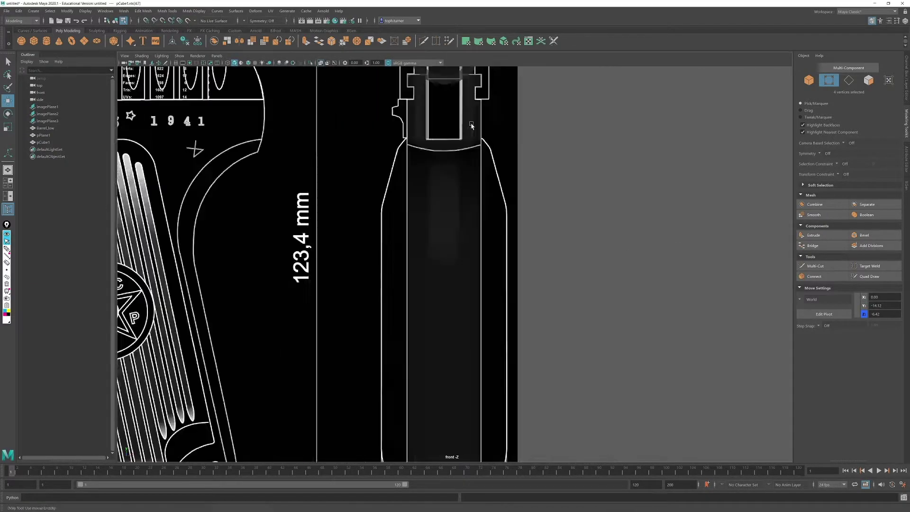
{"action": "middle_click_drag", "start_coordinate": [464, 379], "coordinate": [431, 123], "text": "alt"}
{"action": "right_click_drag", "start_coordinate": [360, 199], "coordinate": [455, 280], "text": "alt"}
{"action": "left_click_drag", "start_coordinate": [350, 225], "coordinate": [511, 328]}
{"action": "key", "text": "r"}
{"action": "left_click_drag", "start_coordinate": [469, 268], "coordinate": [497, 268]}
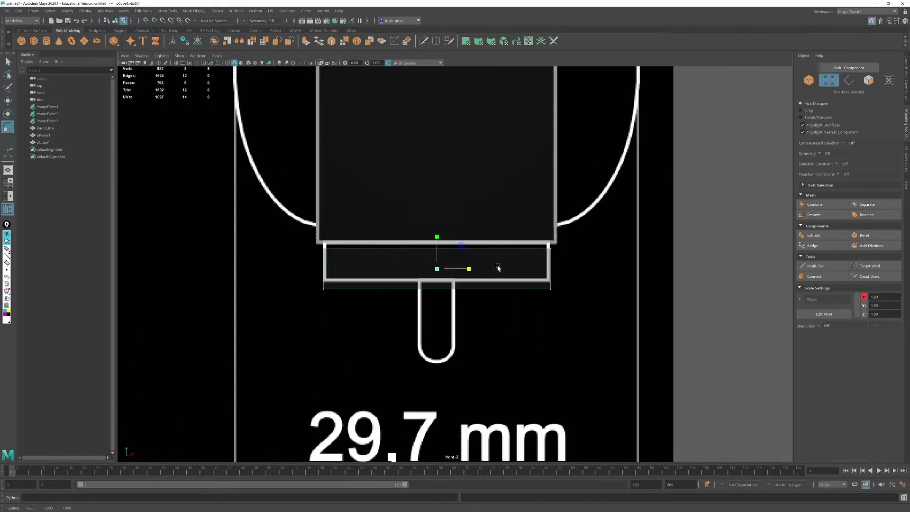
Step: Bevel the base plate's two vertical front corner edges with fraction 0.4 and 2 segments
{"action": "key", "text": "space"}
{"action": "key", "text": "space"}
{"action": "left_click_drag", "start_coordinate": [583, 185], "coordinate": [602, 273], "text": "alt"}
{"action": "left_click", "coordinate": [869, 80]}
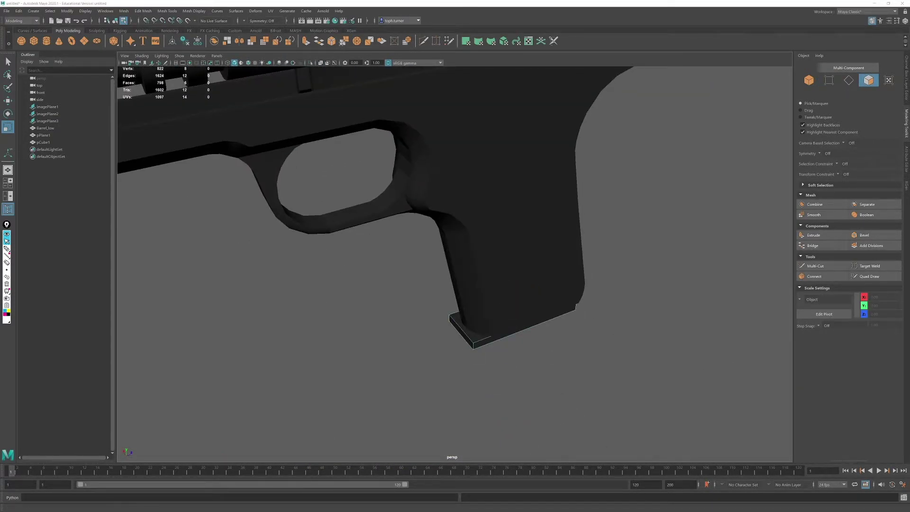
{"action": "middle_click_drag", "start_coordinate": [433, 273], "coordinate": [419, 242], "text": "alt"}
{"action": "scroll", "coordinate": [458, 286], "scroll_direction": "up", "scroll_amount": 5}
{"action": "right_click_drag", "start_coordinate": [450, 332], "coordinate": [451, 299]}
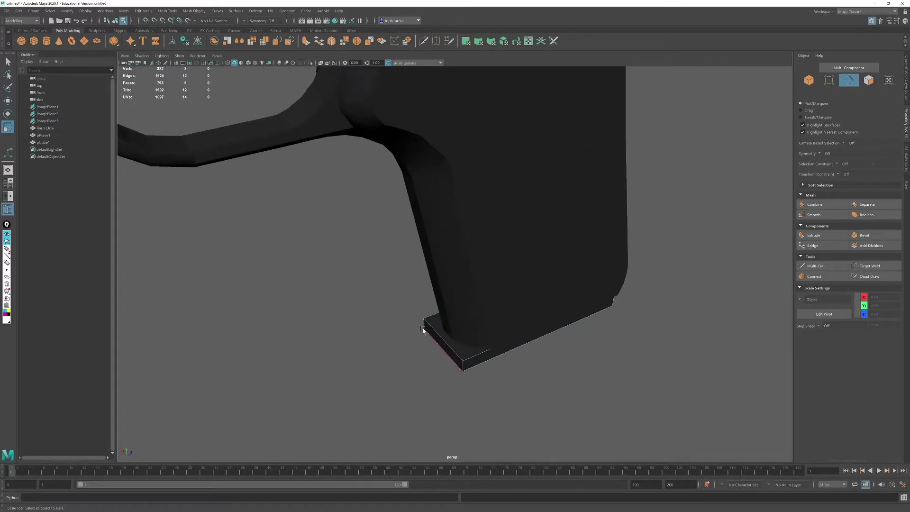
{"action": "left_click", "coordinate": [424, 326]}
{"action": "left_click", "coordinate": [463, 366], "text": "shift"}
{"action": "left_click", "coordinate": [865, 235]}
{"action": "left_click_drag", "start_coordinate": [671, 165], "coordinate": [674, 160]}
{"action": "mouse_move", "coordinate": [505, 240]}
{"action": "left_mouse_down", "text": "alt"}
{"action": "mouse_move", "coordinate": [501, 228]}
{"action": "mouse_move", "coordinate": [514, 252]}
{"action": "left_mouse_up", "text": "alt"}
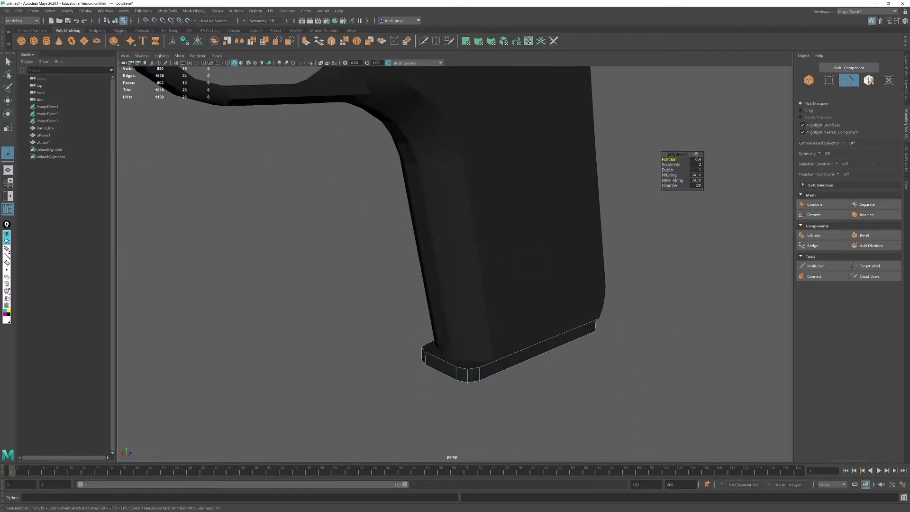
Step: Extrude the base plate's top face inward with an offset of 0.12
{"action": "right_click_drag", "start_coordinate": [467, 341], "coordinate": [467, 373]}
{"action": "left_click", "coordinate": [450, 359]}
{"action": "left_click", "coordinate": [827, 235]}
{"action": "left_click_drag", "start_coordinate": [667, 170], "coordinate": [671, 169]}
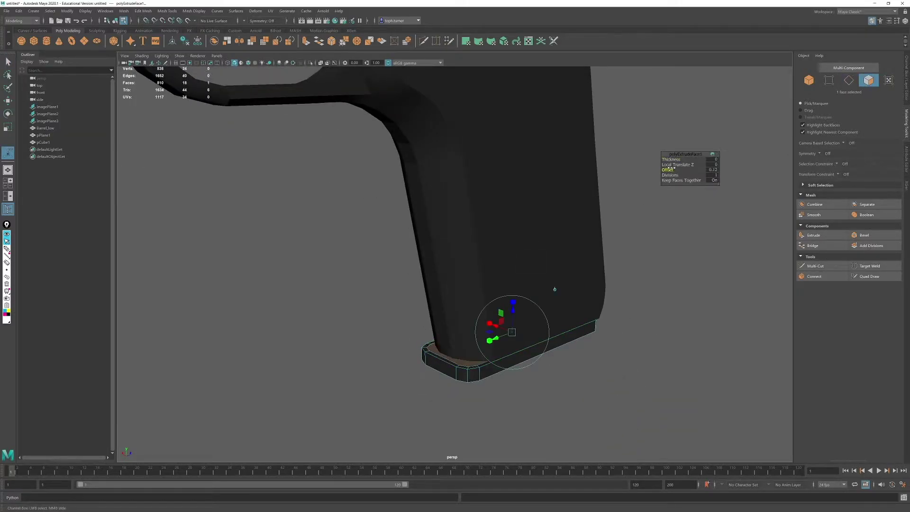
{"action": "scroll", "coordinate": [674, 303], "scroll_direction": "up", "scroll_amount": 2}
{"action": "left_click_drag", "start_coordinate": [587, 282], "coordinate": [559, 265], "text": "alt"}
Step: Move the front vertices of the inset top face rearward along the plate
{"action": "key", "text": "r"}
{"action": "middle_click_drag", "start_coordinate": [560, 265], "coordinate": [607, 257], "text": "alt"}
{"action": "left_click_drag", "start_coordinate": [607, 257], "coordinate": [554, 279], "text": "alt"}
{"action": "left_click", "coordinate": [828, 81], "text": "ctrl"}
{"action": "left_click_drag", "start_coordinate": [231, 174], "coordinate": [436, 175], "text": "alt"}
{"action": "left_click_drag", "start_coordinate": [740, 265], "coordinate": [303, 366], "text": "ctrl"}
{"action": "key", "text": "w"}
{"action": "left_click_drag", "start_coordinate": [260, 303], "coordinate": [315, 301]}
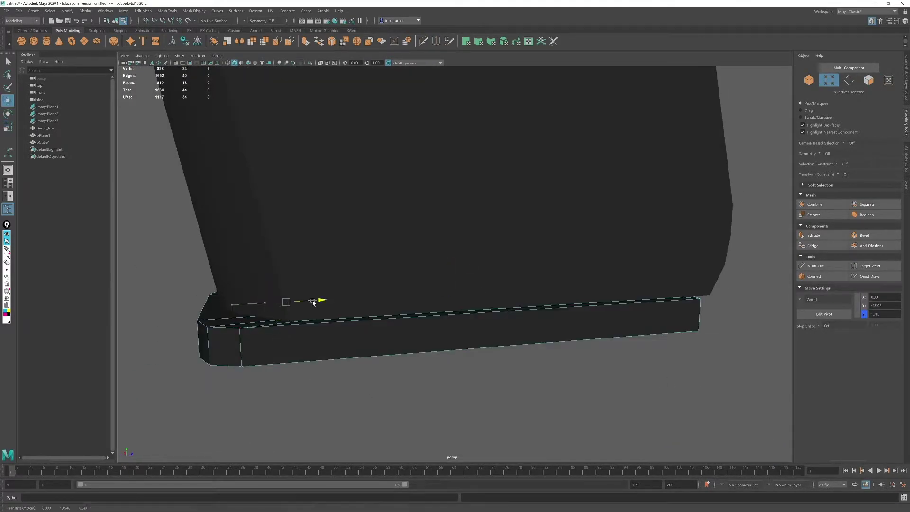
Step: Extrude the inset face upward and raise it along the grip's slant to the top of the grip panel, forming the magazine body
{"action": "left_click_drag", "start_coordinate": [214, 304], "coordinate": [398, 296], "text": "alt"}
{"action": "left_click", "coordinate": [869, 81], "text": "ctrl"}
{"action": "left_click", "coordinate": [817, 236]}
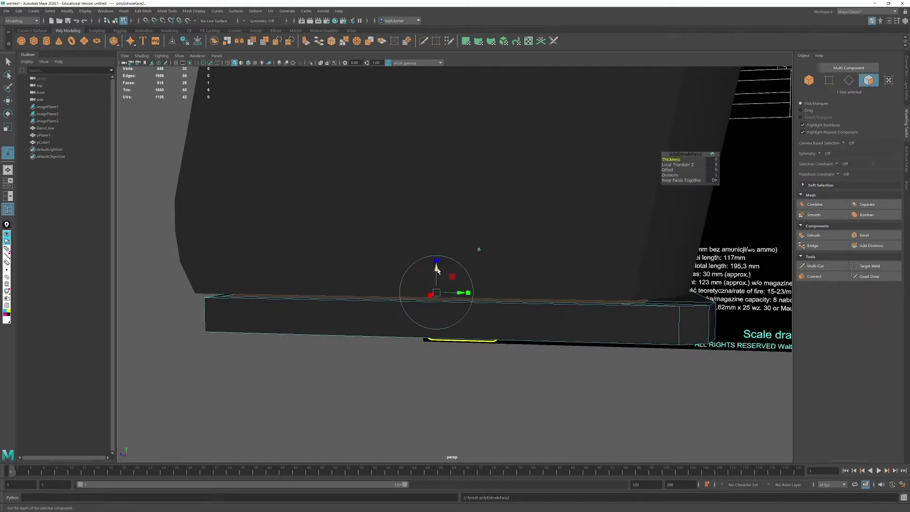
{"action": "left_click_drag", "start_coordinate": [436, 269], "coordinate": [436, 256]}
{"action": "key", "text": "space"}
{"action": "key", "text": "space"}
{"action": "key", "text": "w"}
{"action": "right_click_drag", "start_coordinate": [609, 364], "coordinate": [626, 246], "text": "alt"}
{"action": "middle_click_drag", "start_coordinate": [627, 247], "coordinate": [536, 399], "text": "alt"}
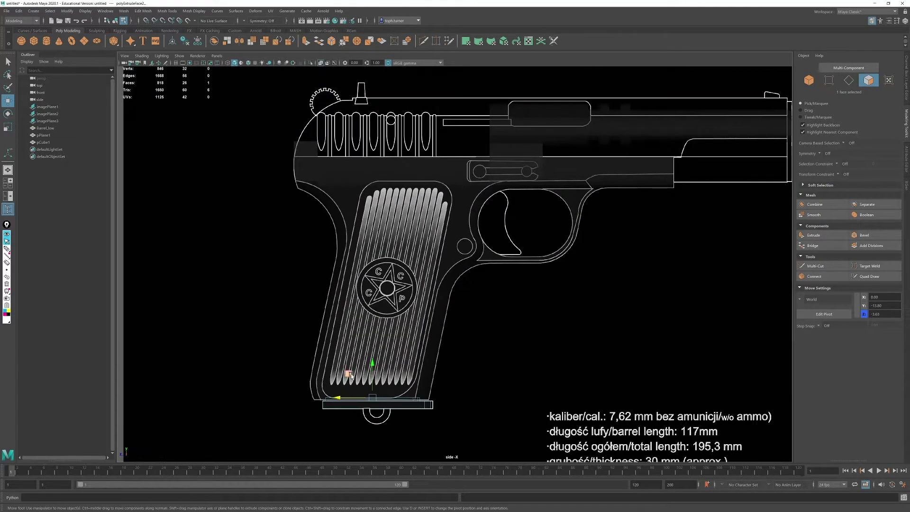
{"action": "left_click_drag", "start_coordinate": [348, 374], "coordinate": [395, 166]}
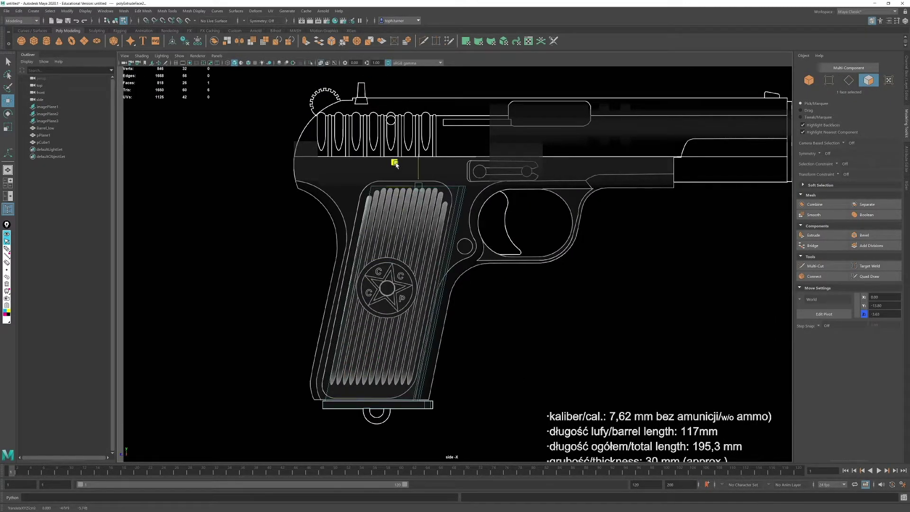
{"action": "scroll", "coordinate": [437, 267], "scroll_direction": "up", "scroll_amount": 2}
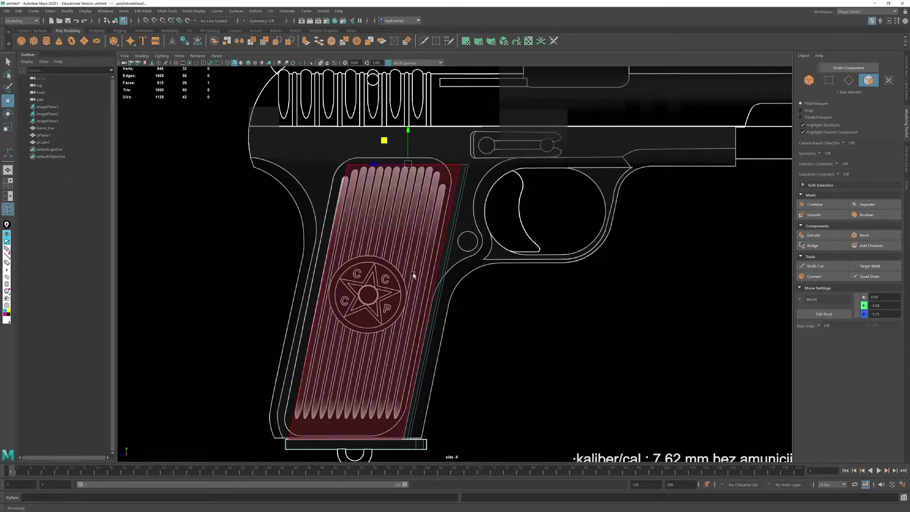
Step: Isolate the magazine object and frame it in the perspective view
{"action": "key", "text": "space"}
{"action": "key", "text": "space"}
{"action": "key", "text": "F8"}
{"action": "key", "text": "ctrl+1"}
{"action": "key", "text": "f"}
{"action": "right_click_drag", "start_coordinate": [556, 358], "coordinate": [545, 289], "text": "alt"}
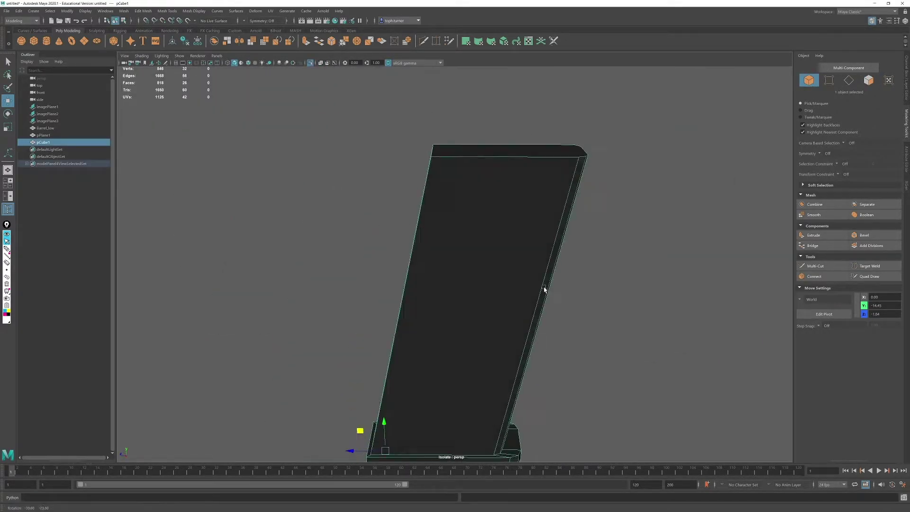
{"action": "left_click_drag", "start_coordinate": [544, 289], "coordinate": [530, 223], "text": "alt"}
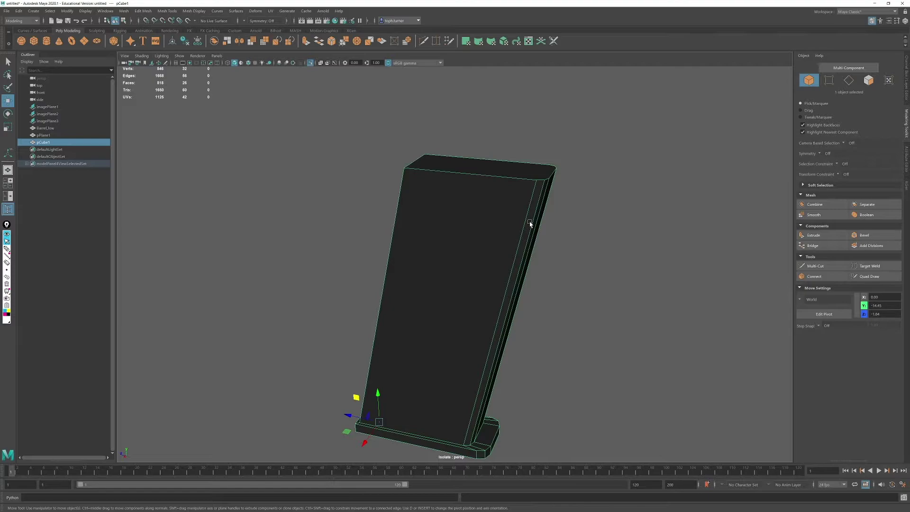
Step: Inset the magazine's top face with an offset extrusion, and extrude the inner face once more
{"action": "left_click", "coordinate": [868, 80]}
{"action": "left_click_drag", "start_coordinate": [535, 209], "coordinate": [574, 237], "text": "alt"}
{"action": "right_click_drag", "start_coordinate": [536, 223], "coordinate": [578, 237], "text": "alt"}
{"action": "left_click", "coordinate": [512, 178]}
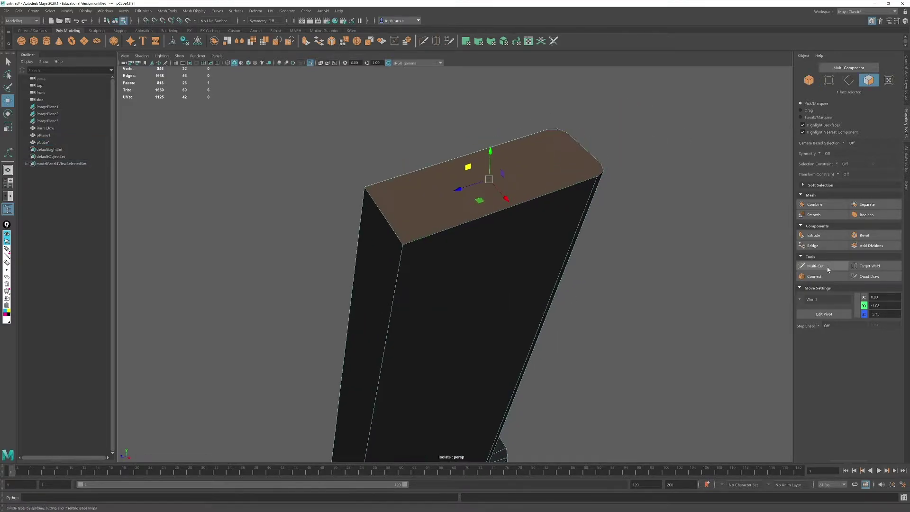
{"action": "left_click", "coordinate": [813, 235]}
{"action": "left_click_drag", "start_coordinate": [666, 170], "coordinate": [672, 171]}
{"action": "left_click", "coordinate": [810, 235]}
{"action": "left_click_drag", "start_coordinate": [659, 280], "coordinate": [625, 233], "text": "alt"}
Step: Push the extruded inner face down along the grip's slant in the side view to hollow out the magazine
{"action": "key", "text": "space"}
{"action": "key", "text": "space"}
{"action": "key", "text": "w"}
{"action": "left_click_drag", "start_coordinate": [408, 92], "coordinate": [352, 354]}
{"action": "right_click_drag", "start_coordinate": [408, 232], "coordinate": [459, 209], "text": "alt"}
{"action": "left_click_drag", "start_coordinate": [325, 415], "coordinate": [325, 415]}
Step: Examine the isolated magazine from several sides
{"action": "key", "text": "space"}
{"action": "key", "text": "space"}
{"action": "left_click_drag", "start_coordinate": [620, 190], "coordinate": [476, 180], "text": "alt"}
{"action": "left_click", "coordinate": [628, 198]}
{"action": "mouse_move", "coordinate": [420, 198]}
{"action": "left_mouse_down", "text": "alt"}
{"action": "mouse_move", "coordinate": [392, 199]}
{"action": "mouse_move", "coordinate": [403, 200]}
{"action": "left_mouse_up", "text": "alt"}
{"action": "right_click_drag", "start_coordinate": [688, 183], "coordinate": [493, 187], "text": "alt"}
{"action": "left_click_drag", "start_coordinate": [493, 187], "coordinate": [525, 196], "text": "alt"}
Step: Rename the magazine object as Mag_low
{"action": "left_click", "coordinate": [809, 81]}
{"action": "double_click", "coordinate": [44, 142]}
{"action": "type", "text": "MAg"}
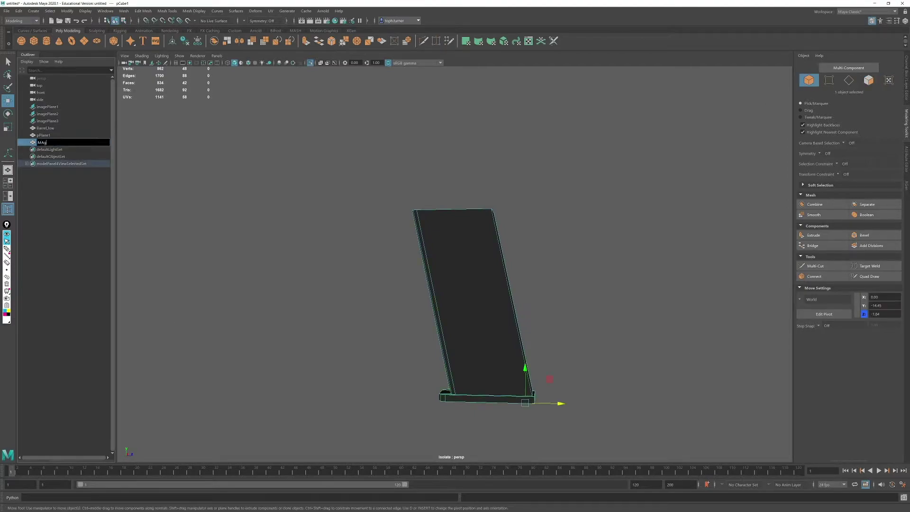
{"action": "type", "text": "_low"}
{"action": "key", "text": "Return"}
{"action": "double_click", "coordinate": [44, 144]}
{"action": "key", "text": "Return"}
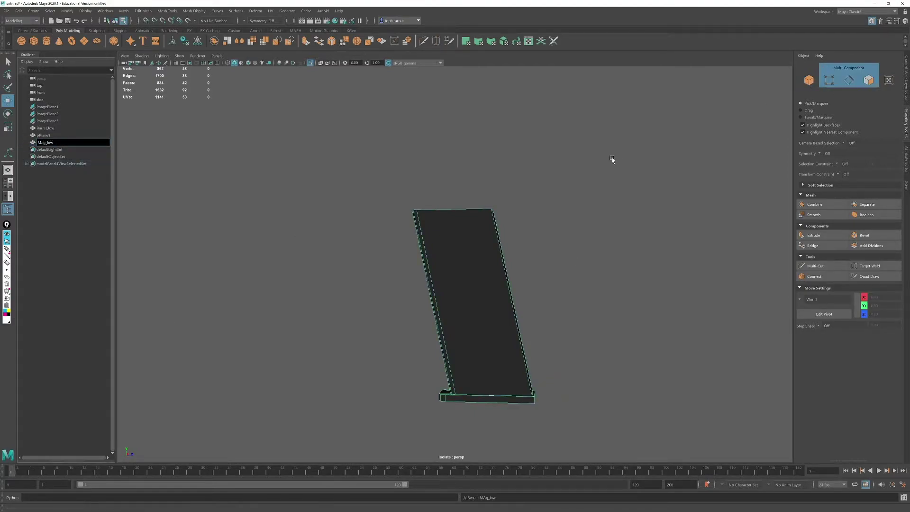
Step: Show the whole model again and rename the frame mesh as Body_low
{"action": "key", "text": "ctrl+1"}
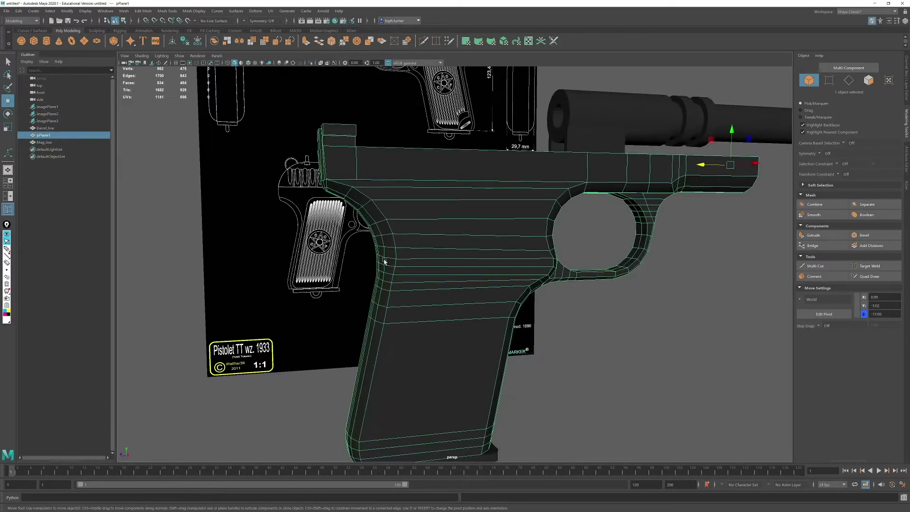
{"action": "double_click", "coordinate": [44, 136]}
{"action": "type", "text": "Body_low"}
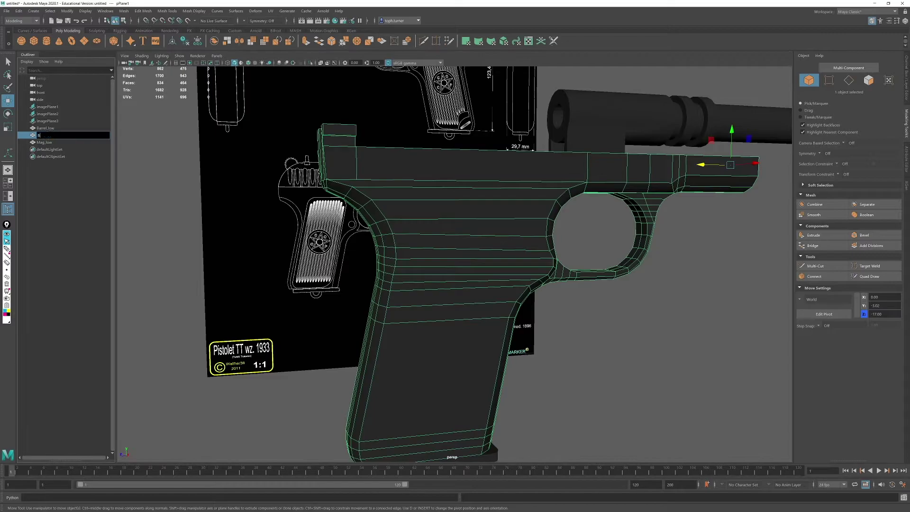
{"action": "key", "text": "Return"}
Step: Create a new polygon cube and place it over the slide's rear serrations in the side view
{"action": "left_click_drag", "start_coordinate": [611, 209], "coordinate": [673, 208], "text": "alt"}
{"action": "middle_click_drag", "start_coordinate": [591, 209], "coordinate": [592, 245], "text": "alt"}
{"action": "left_click_drag", "start_coordinate": [591, 246], "coordinate": [476, 217], "text": "alt"}
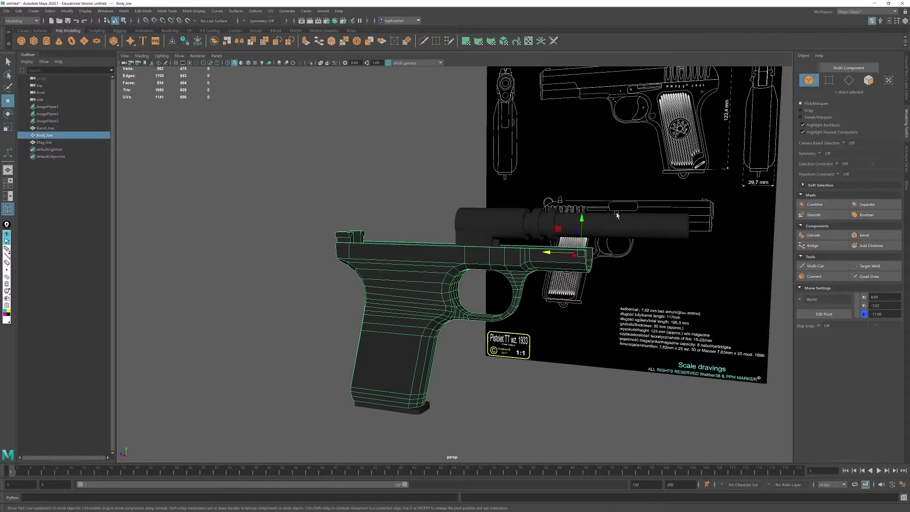
{"action": "left_click_drag", "start_coordinate": [616, 215], "coordinate": [647, 217], "text": "alt"}
{"action": "key", "text": "space"}
{"action": "key", "text": "space"}
{"action": "scroll", "coordinate": [569, 285], "scroll_direction": "down", "scroll_amount": 5}
{"action": "middle_click_drag", "start_coordinate": [562, 105], "coordinate": [563, 216], "text": "alt"}
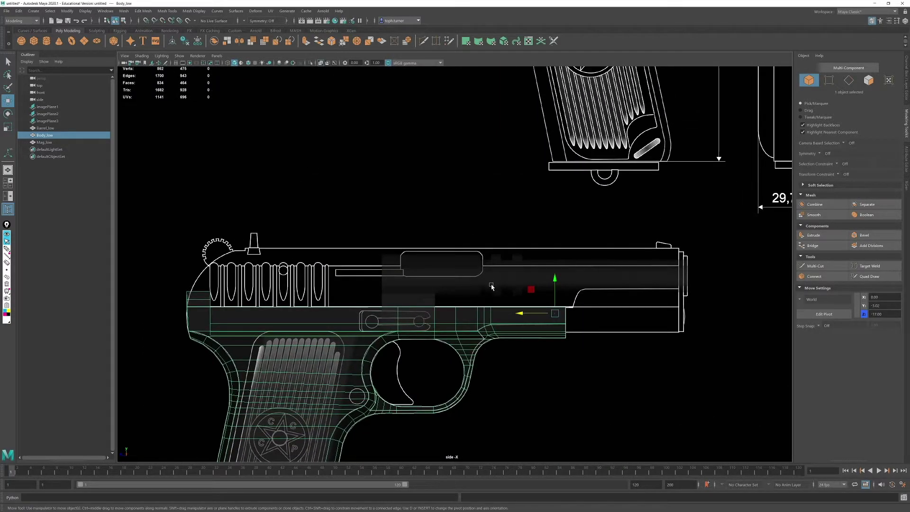
{"action": "left_click", "coordinate": [34, 42]}
{"action": "left_click_drag", "start_coordinate": [162, 223], "coordinate": [210, 272]}
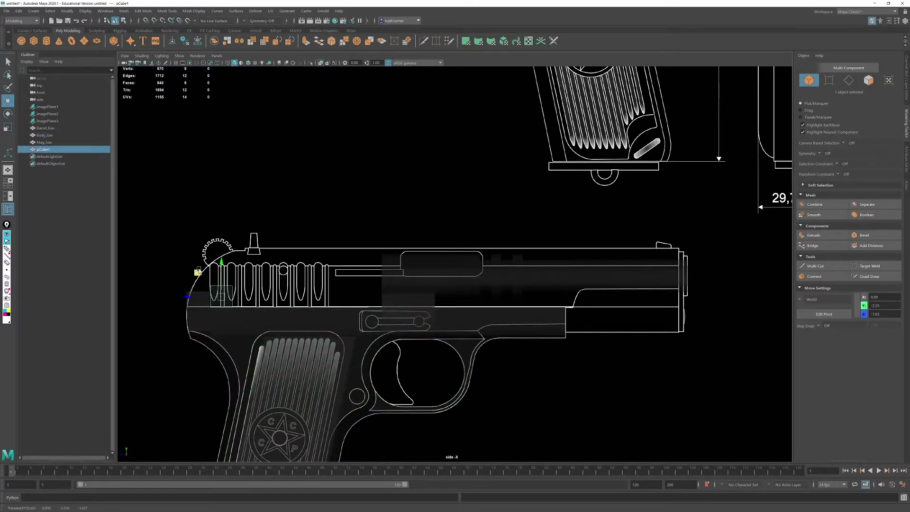
{"action": "middle_click_drag", "start_coordinate": [199, 271], "coordinate": [413, 224], "text": "alt"}
{"action": "scroll", "coordinate": [413, 224], "scroll_direction": "up", "scroll_amount": 5}
Step: Stretch the cube forward to the slide's front end and raise its top vertices to the slide's upper horizontal line
{"action": "left_click_drag", "start_coordinate": [390, 208], "coordinate": [482, 366]}
{"action": "left_click", "coordinate": [829, 80]}
{"action": "scroll", "coordinate": [483, 366], "scroll_direction": "down", "scroll_amount": 5}
{"action": "middle_click_drag", "start_coordinate": [483, 367], "coordinate": [325, 358], "text": "alt"}
{"action": "left_click_drag", "start_coordinate": [243, 246], "coordinate": [518, 269]}
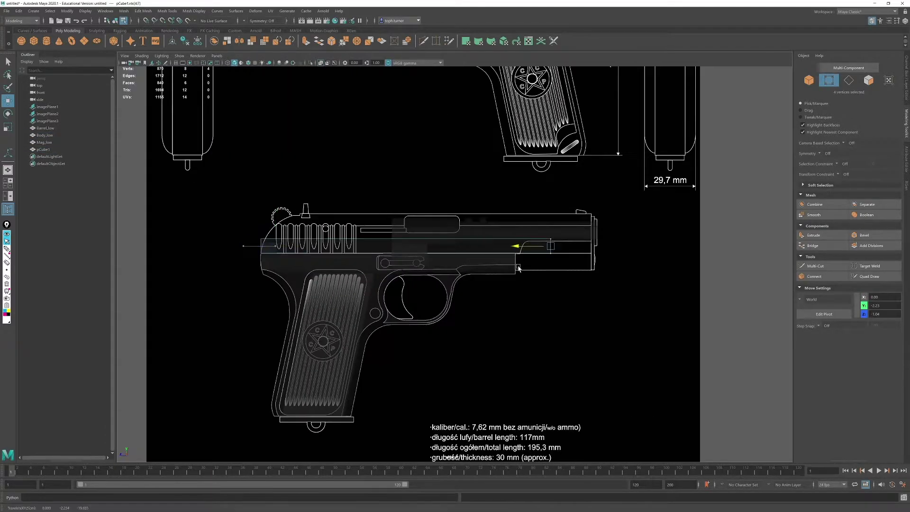
{"action": "left_click_drag", "start_coordinate": [426, 210], "coordinate": [433, 197]}
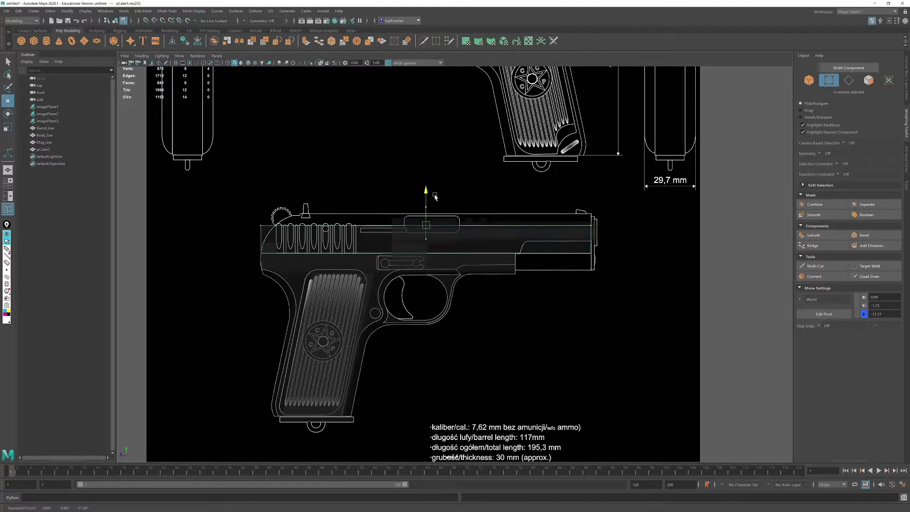
Step: Move the slide block's upper rear vertices forward to follow the curved rear outline
{"action": "right_click_drag", "start_coordinate": [436, 203], "coordinate": [609, 242], "text": "alt"}
{"action": "middle_click_drag", "start_coordinate": [265, 199], "coordinate": [563, 215], "text": "alt"}
{"action": "right_click_drag", "start_coordinate": [563, 216], "coordinate": [659, 222], "text": "alt"}
{"action": "left_click_drag", "start_coordinate": [281, 152], "coordinate": [344, 183]}
{"action": "left_click_drag", "start_coordinate": [276, 169], "coordinate": [325, 175]}
Step: Adjust the frame's upper rear vertices lengthwise against the curved rear outline in the side view
{"action": "scroll", "coordinate": [318, 232], "scroll_direction": "up", "scroll_amount": 5}
{"action": "middle_click_drag", "start_coordinate": [161, 244], "coordinate": [468, 297], "text": "alt"}
{"action": "left_click_drag", "start_coordinate": [339, 185], "coordinate": [351, 206]}
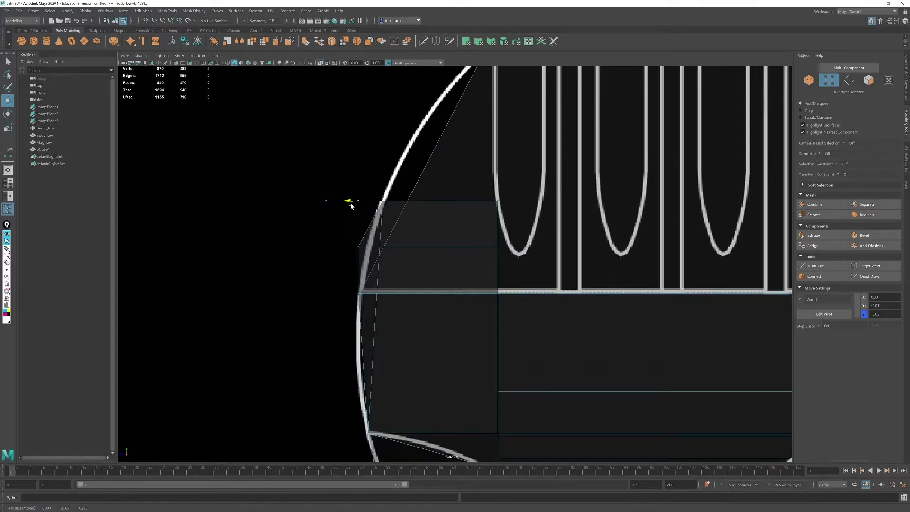
{"action": "left_click_drag", "start_coordinate": [348, 248], "coordinate": [341, 247]}
{"action": "left_click_drag", "start_coordinate": [369, 188], "coordinate": [397, 212]}
{"action": "left_click_drag", "start_coordinate": [361, 201], "coordinate": [336, 201]}
Step: Select the frame's rear vertices at the slide line and scale them flat along the frame's length
{"action": "key", "text": "space"}
{"action": "left_click_drag", "start_coordinate": [583, 170], "coordinate": [611, 162], "text": "alt"}
{"action": "right_click_drag", "start_coordinate": [588, 166], "coordinate": [662, 193], "text": "alt"}
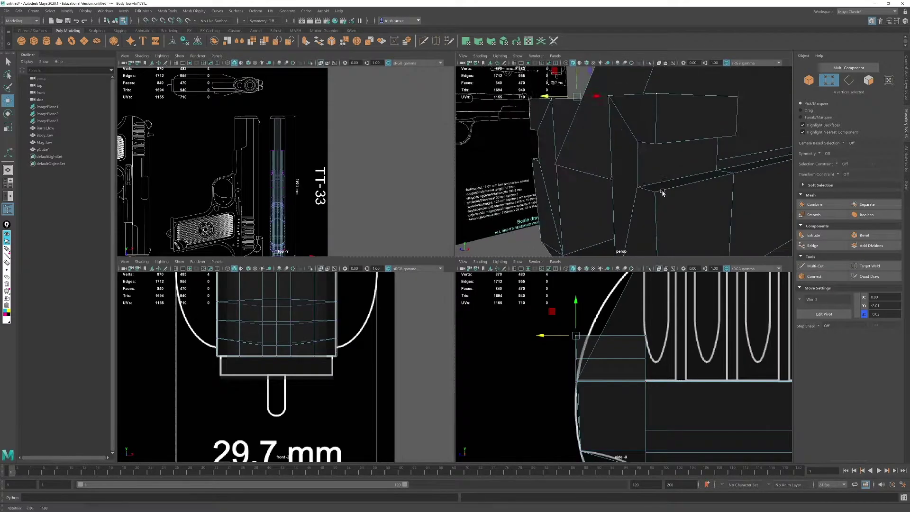
{"action": "left_click_drag", "start_coordinate": [662, 193], "coordinate": [630, 163], "text": "alt"}
{"action": "scroll", "coordinate": [614, 339], "scroll_direction": "up", "scroll_amount": 5}
{"action": "middle_click_drag", "start_coordinate": [490, 405], "coordinate": [524, 368], "text": "alt"}
{"action": "left_click_drag", "start_coordinate": [524, 349], "coordinate": [564, 380]}
{"action": "key", "text": "r"}
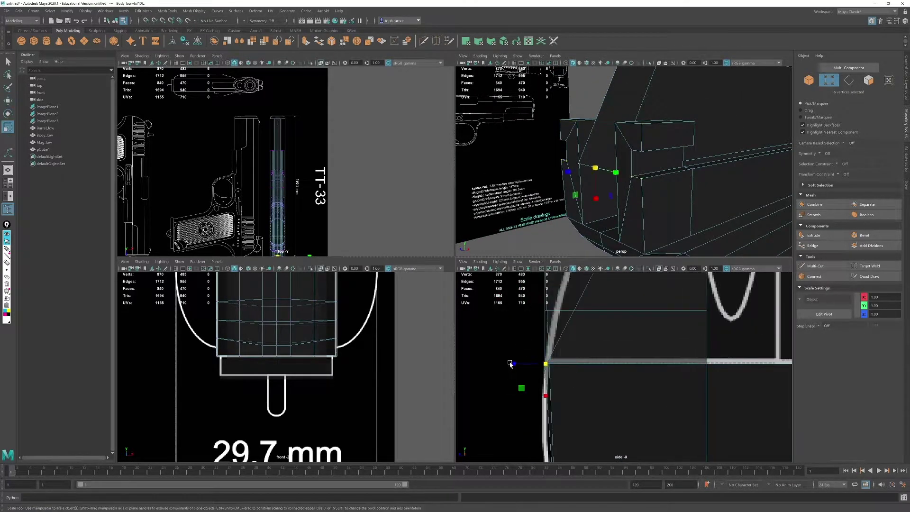
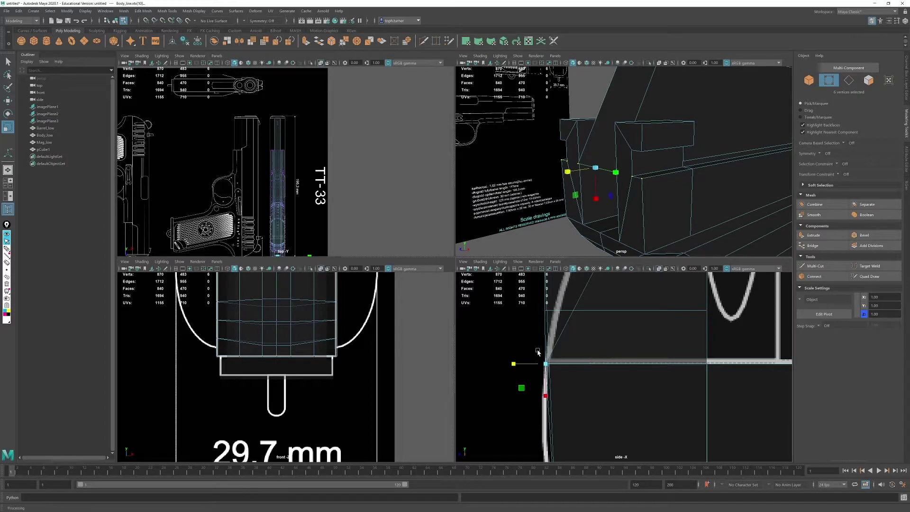
Step: Extrude the slide block's top face and raise it to the slide's top outline
{"action": "scroll", "coordinate": [663, 394], "scroll_direction": "down", "scroll_amount": 6}
{"action": "middle_click_drag", "start_coordinate": [701, 180], "coordinate": [673, 242], "text": "alt"}
{"action": "left_click", "coordinate": [665, 185]}
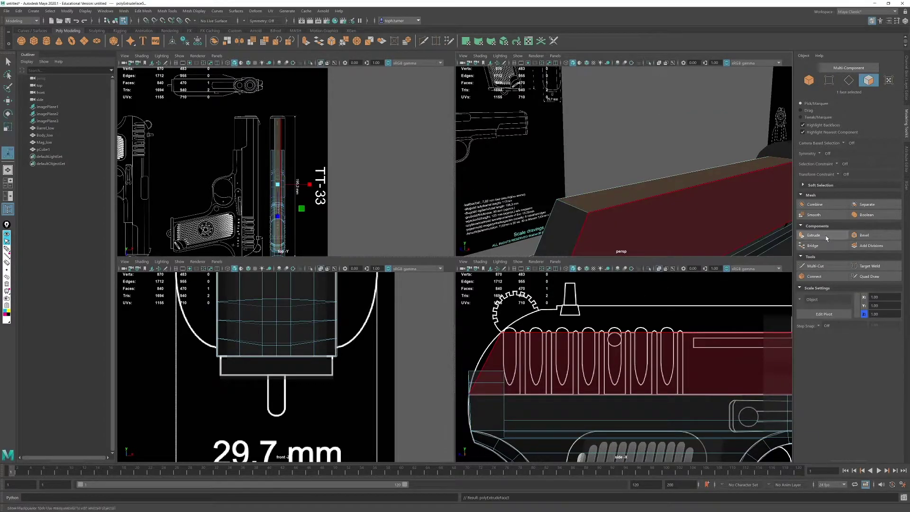
{"action": "scroll", "coordinate": [768, 323], "scroll_direction": "down", "scroll_amount": 2}
{"action": "middle_click_drag", "start_coordinate": [768, 323], "coordinate": [636, 323], "text": "alt"}
{"action": "left_click_drag", "start_coordinate": [670, 318], "coordinate": [681, 298]}
Step: Insert a horizontal edge loop around the raised upper part of the slide with the Connect tool
{"action": "left_click", "coordinate": [850, 80]}
{"action": "left_click", "coordinate": [583, 181]}
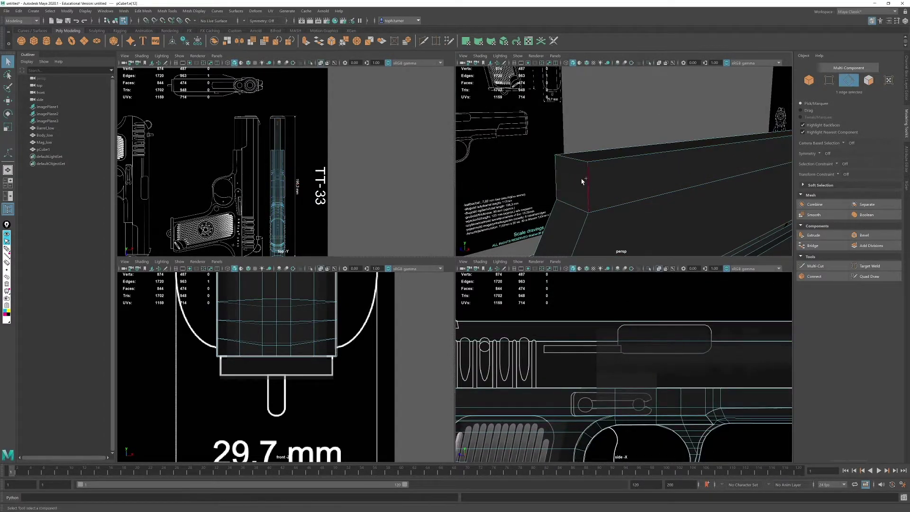
{"action": "left_click", "coordinate": [815, 276]}
{"action": "key", "text": "q"}
{"action": "key", "text": "space"}
Step: Select the slide's two large side faces and scale them outward to widen the slide
{"action": "left_click", "coordinate": [868, 81]}
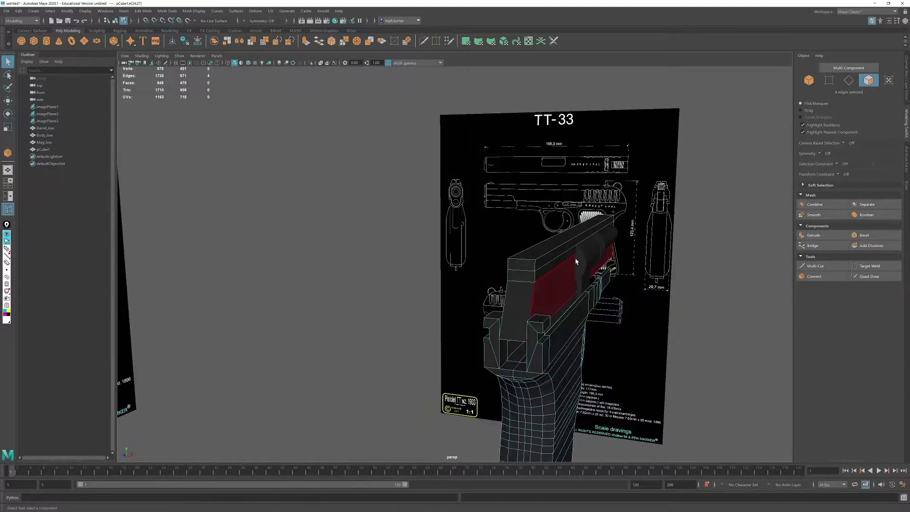
{"action": "left_click", "coordinate": [575, 261]}
{"action": "left_click_drag", "start_coordinate": [456, 270], "coordinate": [537, 284], "text": "alt"}
{"action": "left_click", "coordinate": [537, 289], "text": "shift"}
{"action": "key", "text": "r"}
{"action": "left_click_drag", "start_coordinate": [556, 251], "coordinate": [592, 250]}
Step: Fine-tune the width between the slide's side faces to match the drawing in the top view
{"action": "key", "text": "space"}
{"action": "key", "text": "space"}
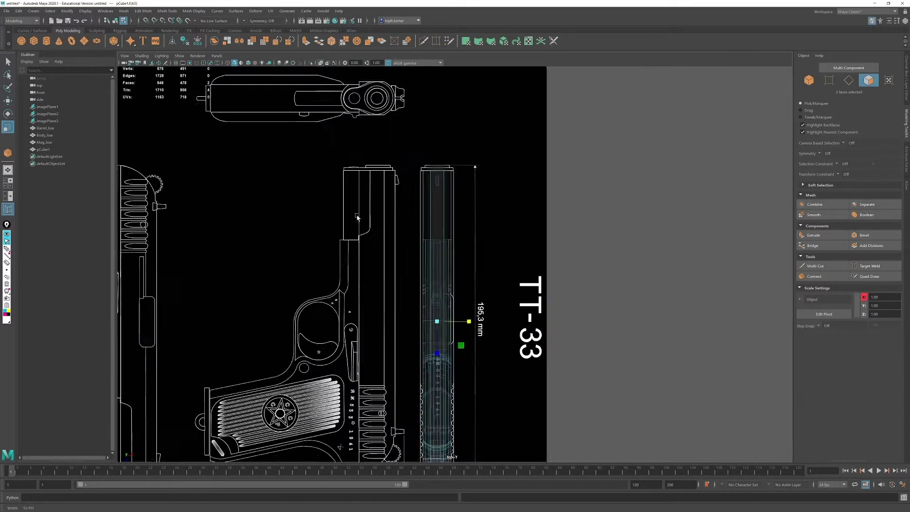
{"action": "scroll", "coordinate": [358, 218], "scroll_direction": "up", "scroll_amount": 2}
{"action": "middle_click_drag", "start_coordinate": [357, 218], "coordinate": [353, 130], "text": "alt"}
{"action": "left_click_drag", "start_coordinate": [460, 245], "coordinate": [465, 245]}
{"action": "key", "text": "space"}
{"action": "key", "text": "space"}
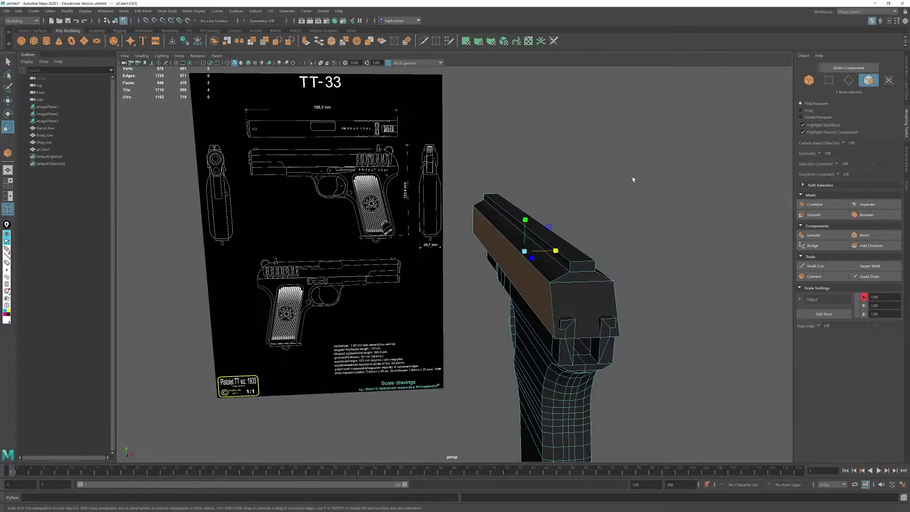
Step: Scale the vertices of the slide's upper edge loop across the width to fit the rounded outline in the front view
{"action": "left_click_drag", "start_coordinate": [581, 223], "coordinate": [522, 203], "text": "alt"}
{"action": "key", "text": "space"}
{"action": "key", "text": "space"}
{"action": "scroll", "coordinate": [326, 319], "scroll_direction": "down", "scroll_amount": 5}
{"action": "middle_click_drag", "start_coordinate": [426, 151], "coordinate": [492, 232], "text": "alt"}
{"action": "scroll", "coordinate": [429, 308], "scroll_direction": "up", "scroll_amount": 4}
{"action": "left_click_drag", "start_coordinate": [529, 283], "coordinate": [512, 274]}
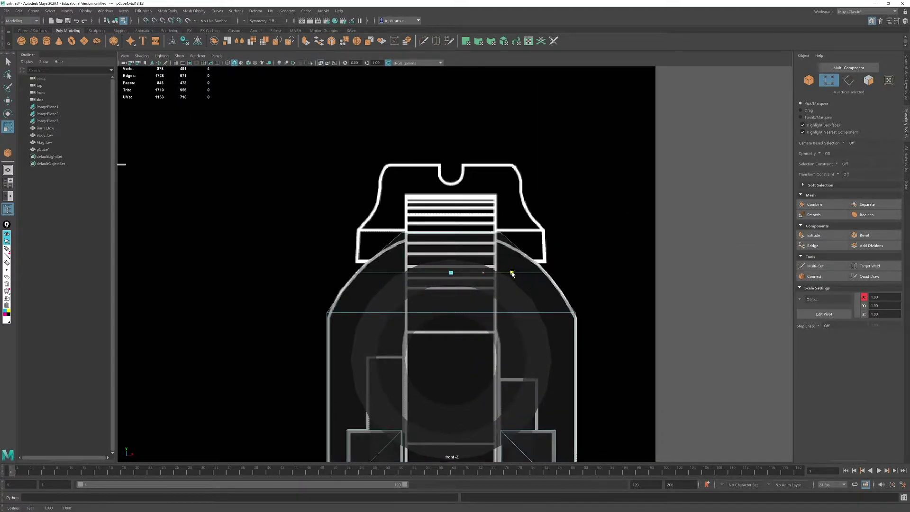
{"action": "key", "text": "ctrl+z"}
{"action": "key", "text": "ctrl+z"}
{"action": "key", "text": "ctrl+z"}
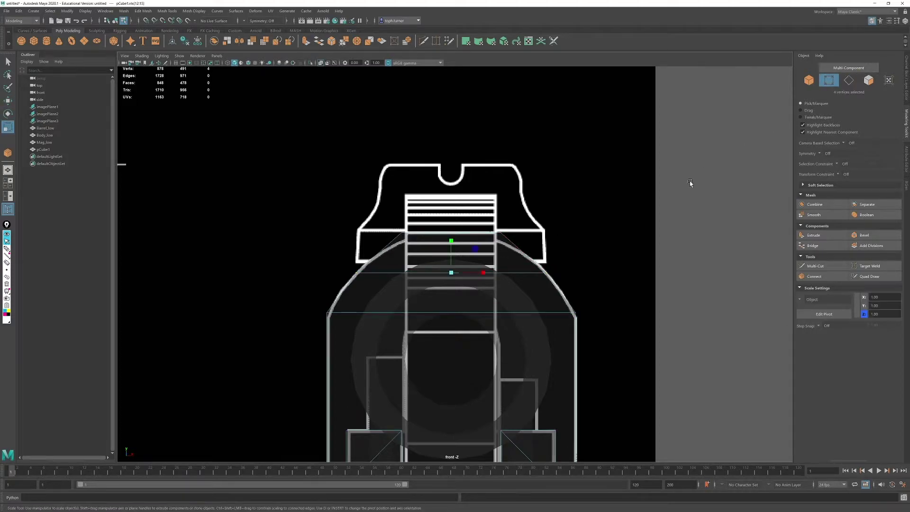
{"action": "key", "text": "space"}
{"action": "key", "text": "space"}
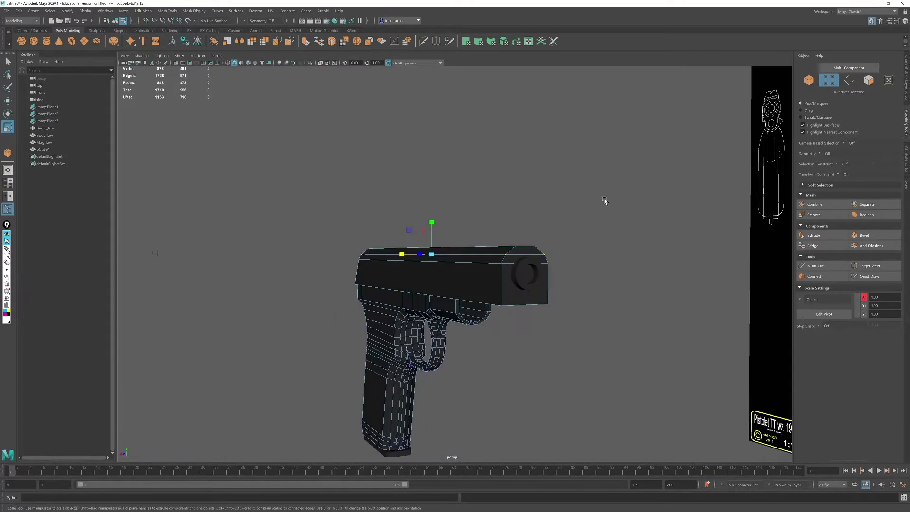
Step: Bevel the edge loop around the slide's upper part into two parallel loops
{"action": "left_click_drag", "start_coordinate": [504, 227], "coordinate": [543, 337], "text": "alt"}
{"action": "scroll", "coordinate": [543, 337], "scroll_direction": "up", "scroll_amount": 3}
{"action": "left_click", "coordinate": [846, 86]}
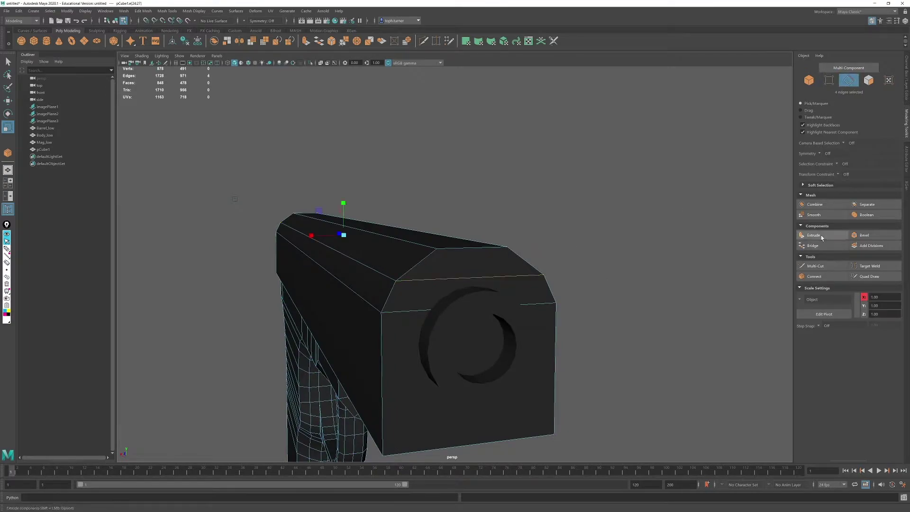
{"action": "left_click", "coordinate": [861, 235]}
{"action": "middle_click_drag", "start_coordinate": [649, 216], "coordinate": [592, 211]}
Step: Raise the beveled edge loops slightly and adjust their width to round off the slide's top
{"action": "key", "text": "w"}
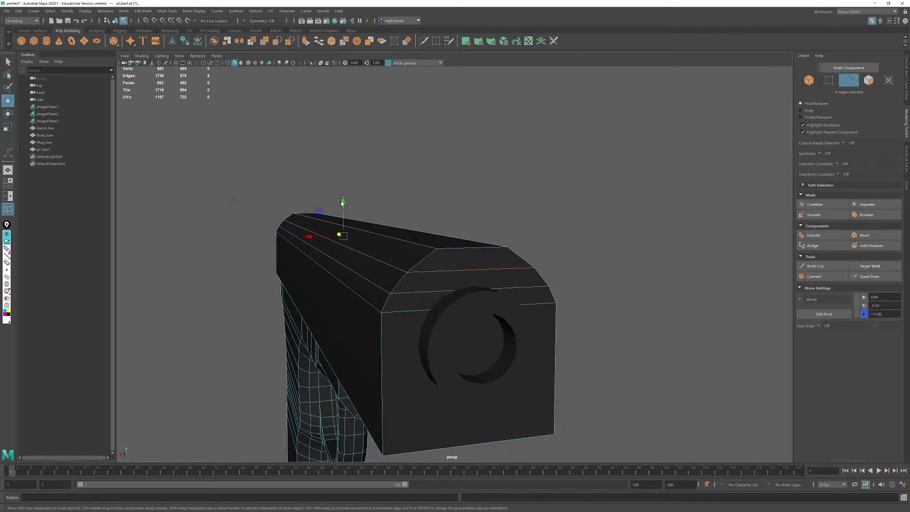
{"action": "left_click_drag", "start_coordinate": [341, 203], "coordinate": [342, 197]}
{"action": "key", "text": "r"}
{"action": "left_click_drag", "start_coordinate": [309, 231], "coordinate": [312, 231]}
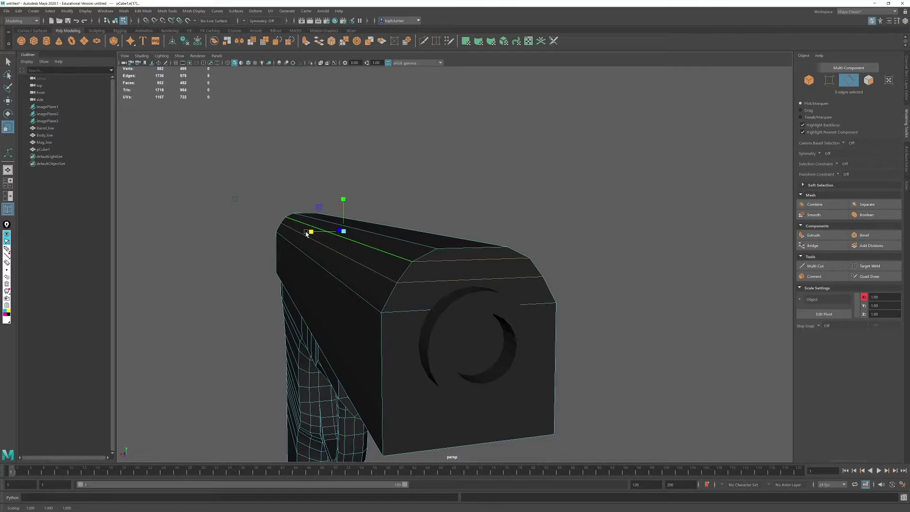
{"action": "left_click_drag", "start_coordinate": [309, 238], "coordinate": [583, 320], "text": "alt"}
{"action": "left_click", "coordinate": [377, 243]}
Step: Shift the slide's upper rear vertices forward onto the curved rear outline of the drawing in the side view
{"action": "scroll", "coordinate": [583, 321], "scroll_direction": "down", "scroll_amount": 5}
{"action": "middle_click_drag", "start_coordinate": [583, 321], "coordinate": [419, 278], "text": "alt"}
{"action": "scroll", "coordinate": [419, 279], "scroll_direction": "up", "scroll_amount": 3}
{"action": "key", "text": "space"}
{"action": "key", "text": "space"}
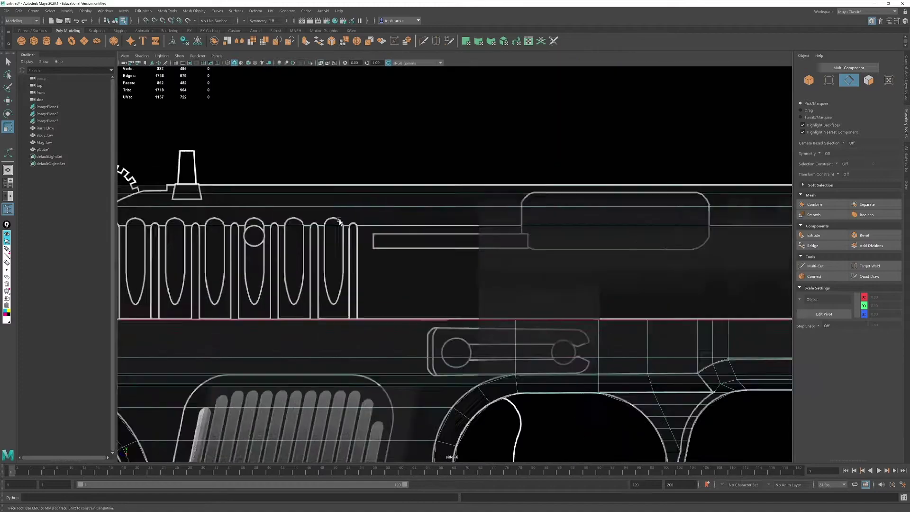
{"action": "middle_click_drag", "start_coordinate": [332, 246], "coordinate": [677, 265], "text": "alt"}
{"action": "scroll", "coordinate": [422, 178], "scroll_direction": "up", "scroll_amount": 5}
{"action": "middle_click_drag", "start_coordinate": [422, 178], "coordinate": [322, 206], "text": "alt"}
{"action": "key", "text": "F9"}
{"action": "left_click_drag", "start_coordinate": [286, 175], "coordinate": [319, 205]}
{"action": "key", "text": "w"}
{"action": "middle_click_drag", "start_coordinate": [362, 197], "coordinate": [348, 204], "text": "alt"}
{"action": "left_click_drag", "start_coordinate": [266, 197], "coordinate": [304, 219]}
{"action": "left_click_drag", "start_coordinate": [260, 211], "coordinate": [395, 213]}
{"action": "left_click_drag", "start_coordinate": [281, 224], "coordinate": [297, 241]}
{"action": "left_click_drag", "start_coordinate": [262, 234], "coordinate": [307, 236]}
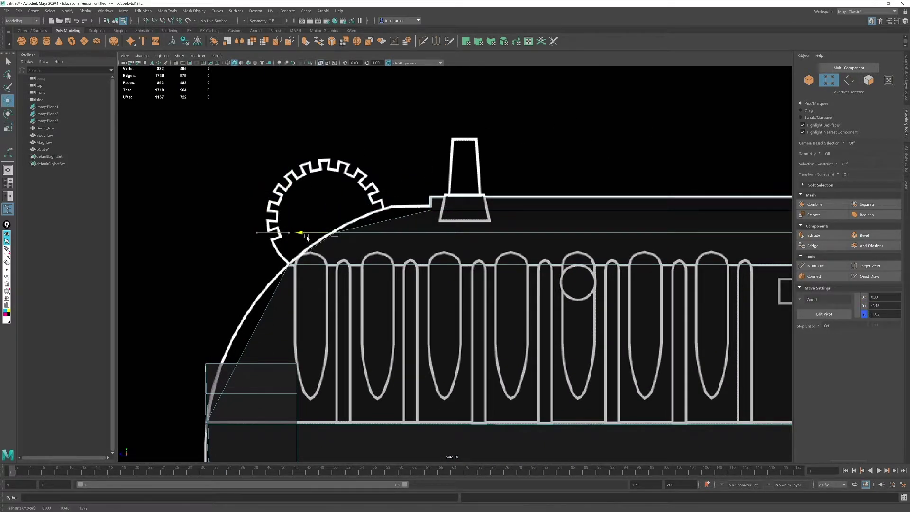
Step: Select the vertical edges at both ends of the slide's sides and connect them with three horizontal edge loops
{"action": "scroll", "coordinate": [371, 292], "scroll_direction": "down", "scroll_amount": 8}
{"action": "middle_click_drag", "start_coordinate": [578, 223], "coordinate": [243, 223], "text": "alt"}
{"action": "key", "text": "F10"}
{"action": "left_click_drag", "start_coordinate": [520, 275], "coordinate": [505, 284]}
{"action": "middle_click_drag", "start_coordinate": [256, 280], "coordinate": [668, 280], "text": "alt"}
{"action": "left_click_drag", "start_coordinate": [479, 274], "coordinate": [508, 284], "text": "shift"}
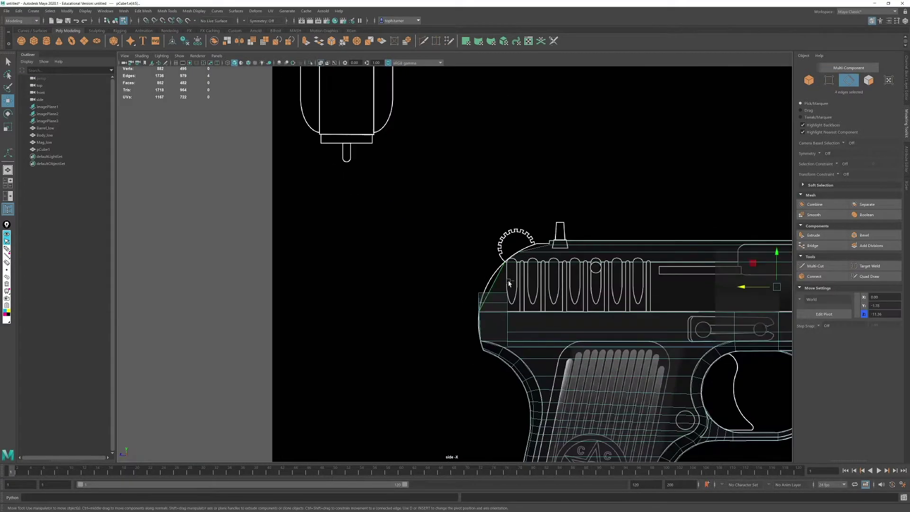
{"action": "middle_click_drag", "start_coordinate": [508, 284], "coordinate": [349, 284], "text": "alt"}
{"action": "scroll", "coordinate": [349, 283], "scroll_direction": "up", "scroll_amount": 4}
{"action": "left_click", "coordinate": [821, 276]}
{"action": "key", "text": "w"}
{"action": "left_click", "coordinate": [829, 81]}
Step: Move the rear vertices of the new side loops backward onto the slide's curved rear outline
{"action": "middle_click_drag", "start_coordinate": [251, 280], "coordinate": [444, 226], "text": "alt"}
{"action": "scroll", "coordinate": [444, 226], "scroll_direction": "up", "scroll_amount": 5}
{"action": "left_click_drag", "start_coordinate": [398, 193], "coordinate": [436, 221]}
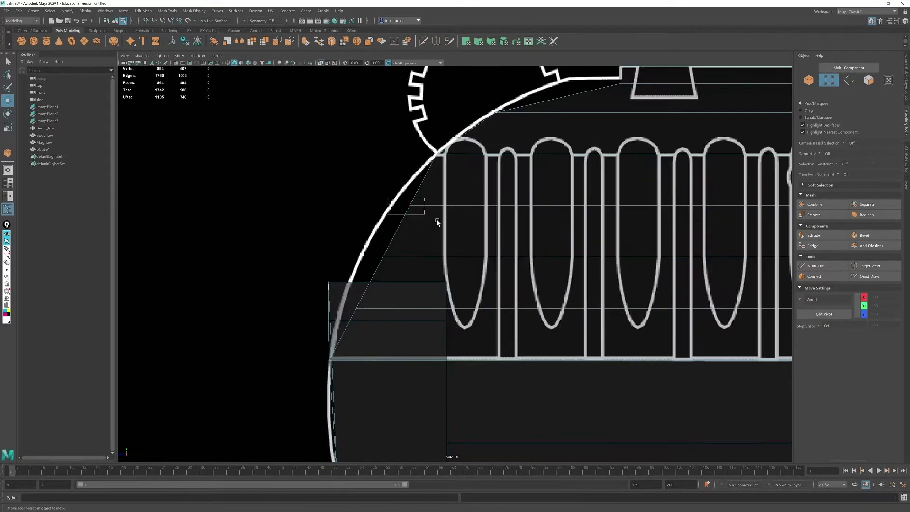
{"action": "left_click_drag", "start_coordinate": [375, 205], "coordinate": [355, 205]}
{"action": "left_click_drag", "start_coordinate": [390, 250], "coordinate": [376, 264]}
{"action": "left_click_drag", "start_coordinate": [357, 258], "coordinate": [334, 261]}
{"action": "left_click_drag", "start_coordinate": [321, 311], "coordinate": [320, 311]}
Step: Select the vertical edge ring on the frame's rear block and connect it with one horizontal segment
{"action": "scroll", "coordinate": [451, 267], "scroll_direction": "down", "scroll_amount": 5}
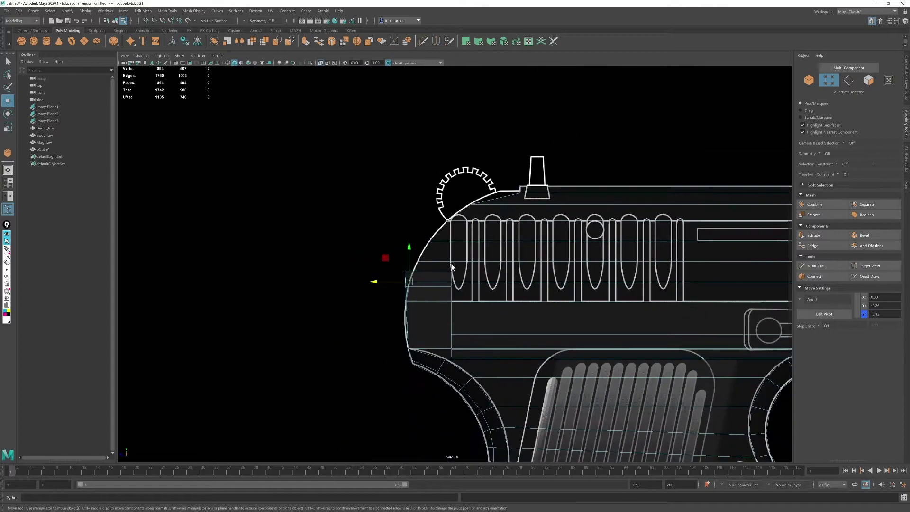
{"action": "middle_click_drag", "start_coordinate": [451, 364], "coordinate": [454, 329], "text": "alt"}
{"action": "scroll", "coordinate": [506, 327], "scroll_direction": "up", "scroll_amount": 6}
{"action": "key", "text": "F10"}
{"action": "left_click", "coordinate": [455, 323]}
{"action": "key", "text": "F8"}
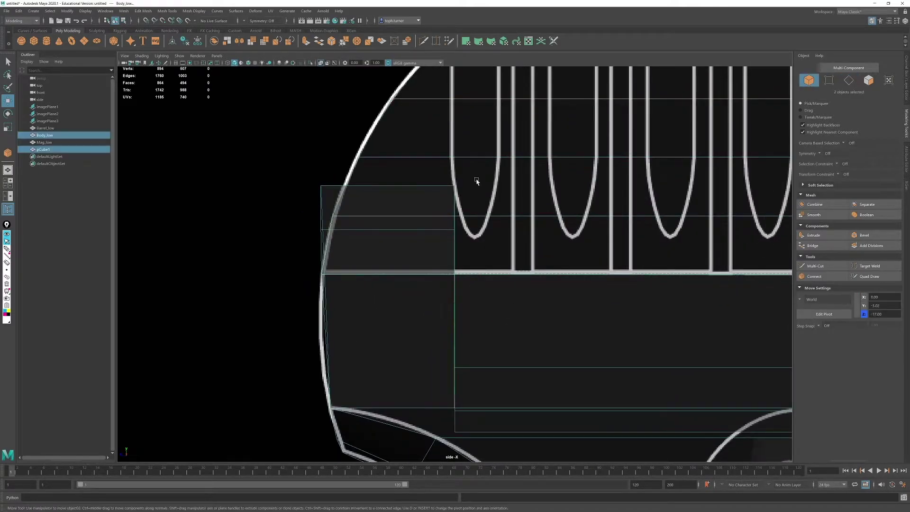
{"action": "left_click", "coordinate": [500, 307]}
{"action": "key", "text": "F10"}
{"action": "right_click_drag", "start_coordinate": [502, 307], "coordinate": [526, 304], "text": "ctrl"}
{"action": "left_click", "coordinate": [820, 277]}
Step: Flatten the new edge loop on the frame's rear block by scaling it vertically
{"action": "key", "text": "space"}
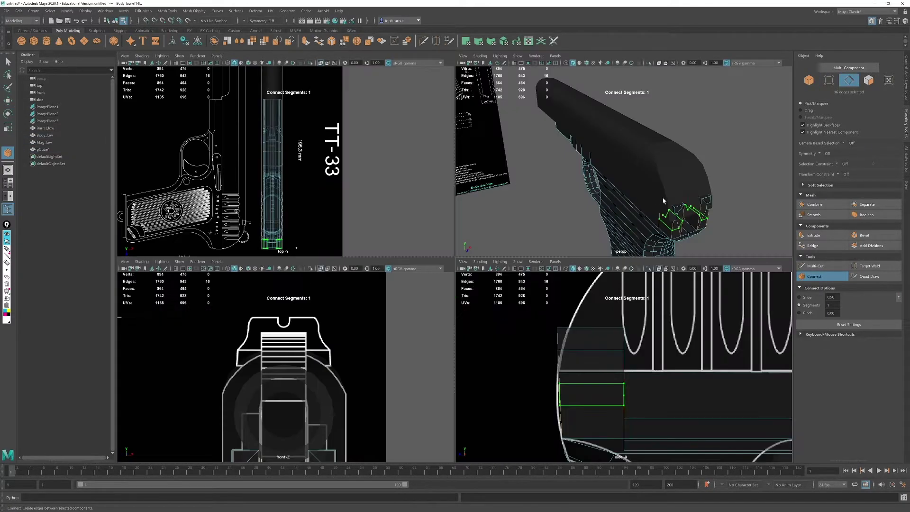
{"action": "left_click_drag", "start_coordinate": [749, 204], "coordinate": [696, 202], "text": "alt"}
{"action": "middle_click_drag", "start_coordinate": [696, 201], "coordinate": [697, 172], "text": "alt"}
{"action": "key", "text": "r"}
{"action": "left_click_drag", "start_coordinate": [681, 190], "coordinate": [681, 160]}
{"action": "key", "text": "F9"}
Step: Move the new loop's rear vertices backward onto the frame's curved rear outline in the side view
{"action": "left_click_drag", "start_coordinate": [545, 379], "coordinate": [573, 408]}
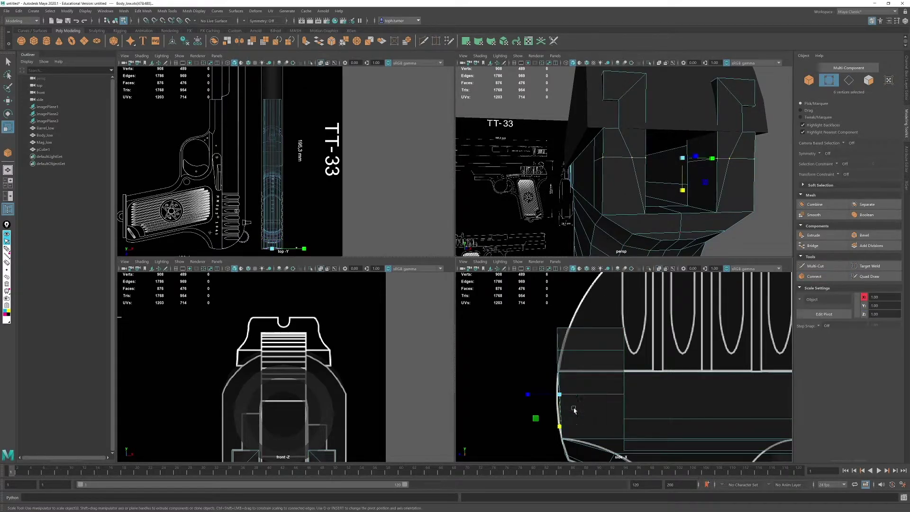
{"action": "middle_click_drag", "start_coordinate": [573, 408], "coordinate": [585, 361], "text": "alt"}
{"action": "scroll", "coordinate": [585, 361], "scroll_direction": "up", "scroll_amount": 3}
{"action": "key", "text": "w"}
{"action": "left_click_drag", "start_coordinate": [542, 348], "coordinate": [527, 343]}
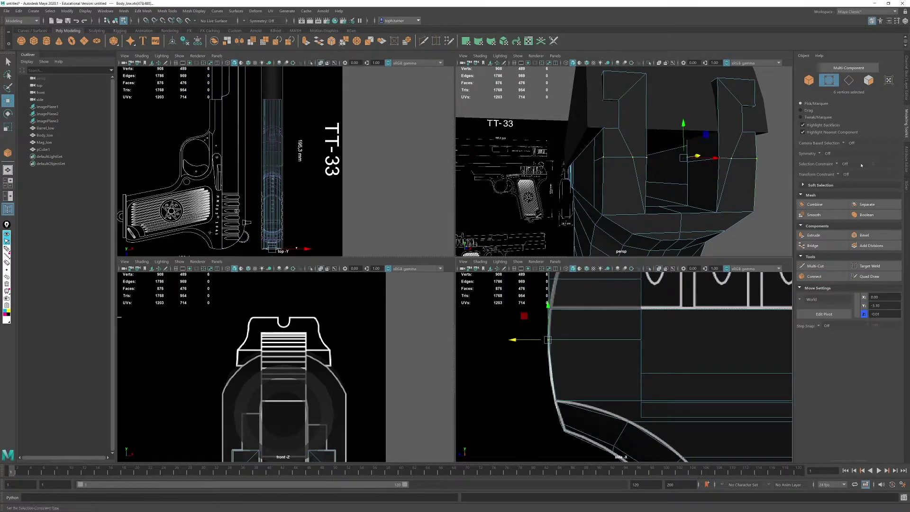
Step: Weld the extra mid-height vertices on the frame's two rear posts to the adjacent inner-edge vertices with Target Weld
{"action": "middle_click_drag", "start_coordinate": [683, 159], "coordinate": [639, 172], "text": "alt"}
{"action": "scroll", "coordinate": [639, 172], "scroll_direction": "up", "scroll_amount": 3}
{"action": "left_click", "coordinate": [885, 267]}
{"action": "left_click_drag", "start_coordinate": [576, 175], "coordinate": [594, 174]}
{"action": "key", "text": "ctrl+z"}
{"action": "left_click", "coordinate": [860, 266]}
{"action": "left_click", "coordinate": [861, 266]}
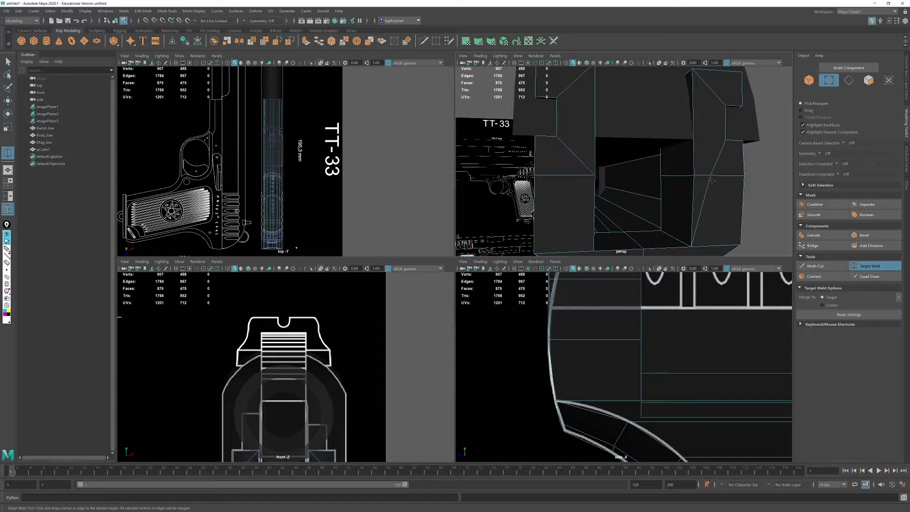
{"action": "left_click_drag", "start_coordinate": [712, 177], "coordinate": [694, 176]}
{"action": "key", "text": "q"}
Step: Examine the shape of the slide and frame from the rear, the side and the muzzle end
{"action": "left_click_drag", "start_coordinate": [616, 201], "coordinate": [663, 190], "text": "alt"}
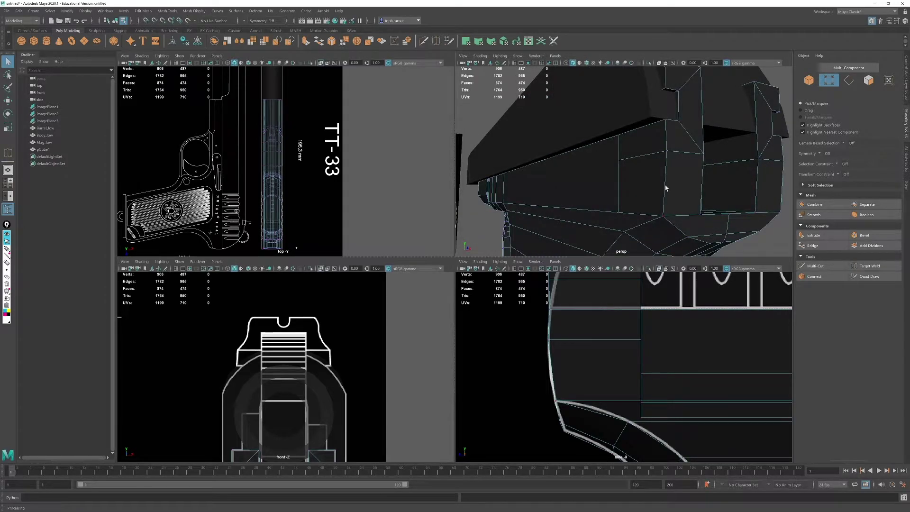
{"action": "scroll", "coordinate": [653, 186], "scroll_direction": "down", "scroll_amount": 5}
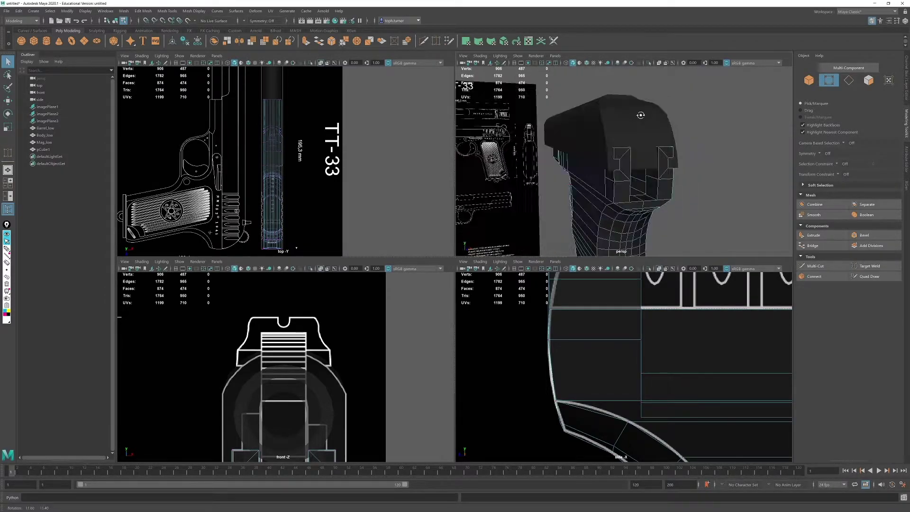
{"action": "scroll", "coordinate": [642, 115], "scroll_direction": "up", "scroll_amount": 4}
{"action": "left_click_drag", "start_coordinate": [642, 116], "coordinate": [585, 145], "text": "alt"}
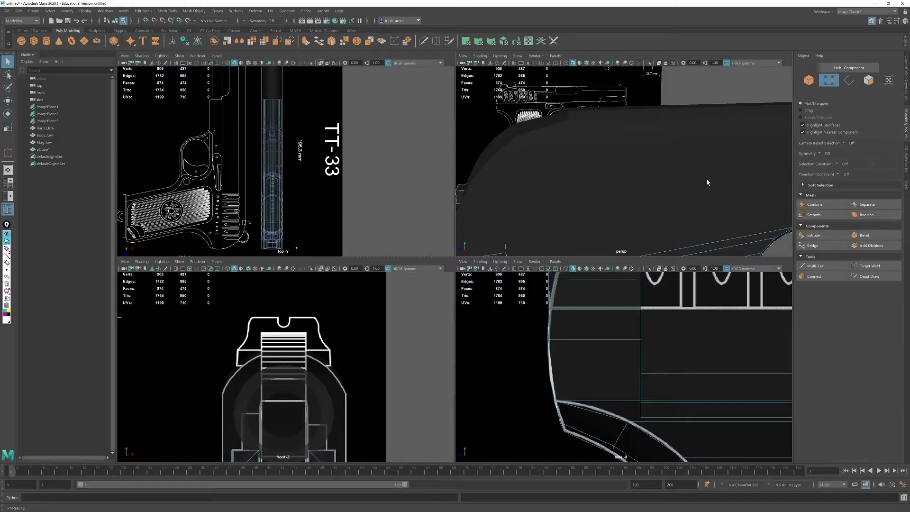
{"action": "left_click_drag", "start_coordinate": [708, 182], "coordinate": [524, 108], "text": "alt"}
{"action": "scroll", "coordinate": [595, 156], "scroll_direction": "down", "scroll_amount": 5}
{"action": "key", "text": "space"}
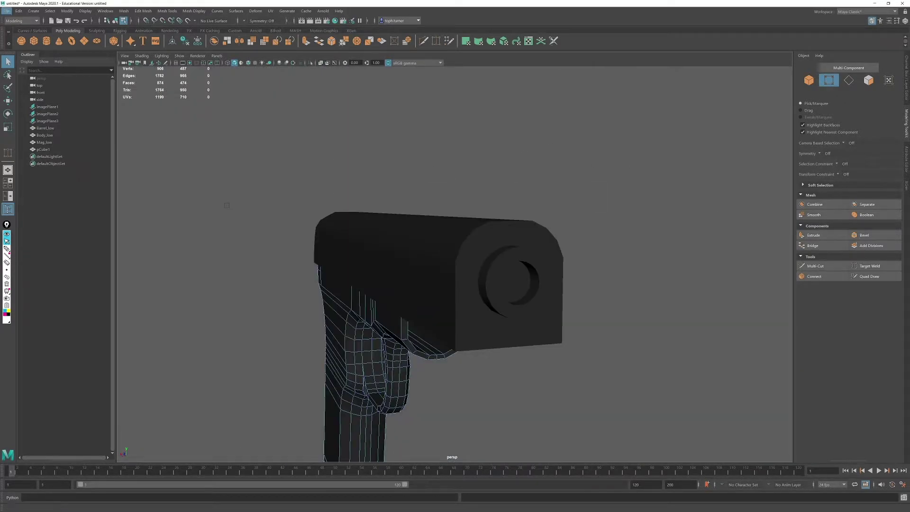
{"action": "left_click_drag", "start_coordinate": [434, 186], "coordinate": [445, 193], "text": "alt"}
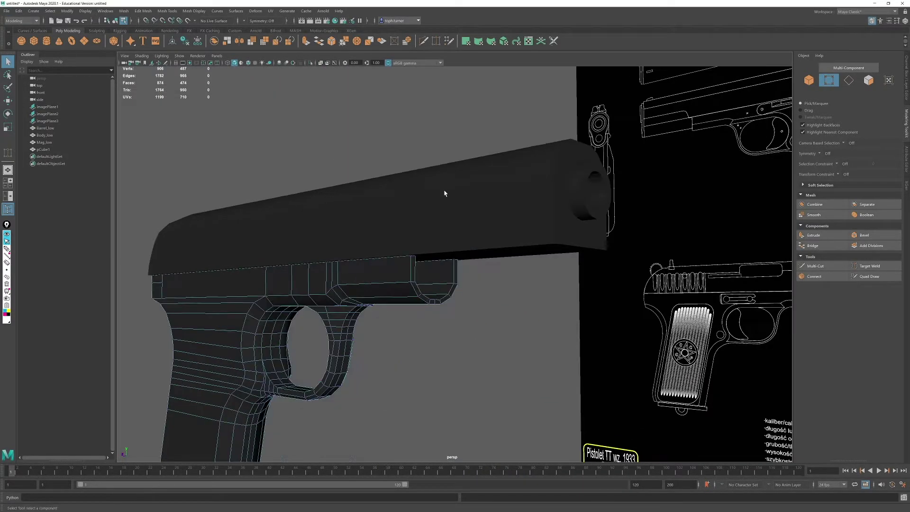
Step: Select the inner channel faces at the front of the frame beneath the slide
{"action": "left_click", "coordinate": [430, 274]}
{"action": "left_click_drag", "start_coordinate": [431, 274], "coordinate": [376, 267], "text": "alt"}
{"action": "left_click", "coordinate": [332, 224], "text": "shift"}
{"action": "left_click", "coordinate": [343, 221], "text": "shift"}
{"action": "scroll", "coordinate": [440, 195], "scroll_direction": "up", "scroll_amount": 3}
{"action": "left_click", "coordinate": [272, 115], "text": "shift"}
{"action": "left_click", "coordinate": [402, 209], "text": "shift"}
{"action": "key", "text": "w"}
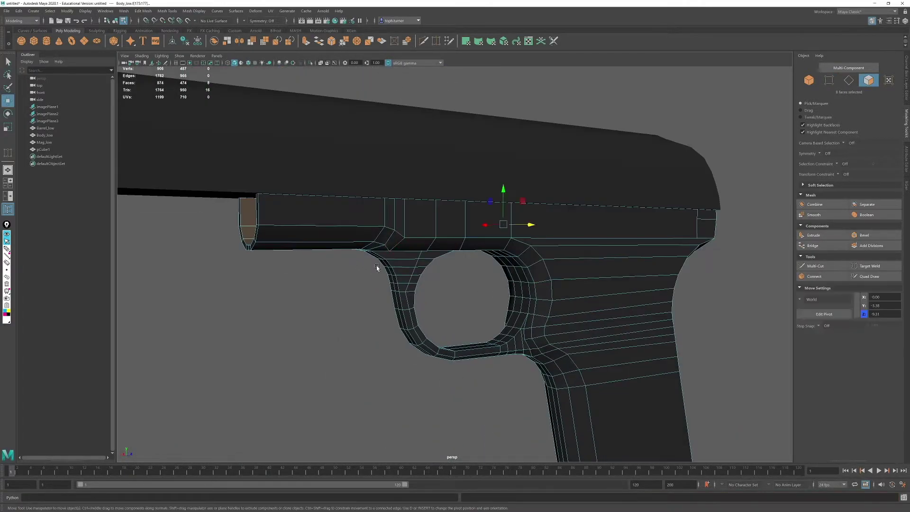
{"action": "left_click_drag", "start_coordinate": [564, 205], "coordinate": [543, 221], "text": "alt"}
{"action": "left_click_drag", "start_coordinate": [369, 295], "coordinate": [380, 261], "text": "alt"}
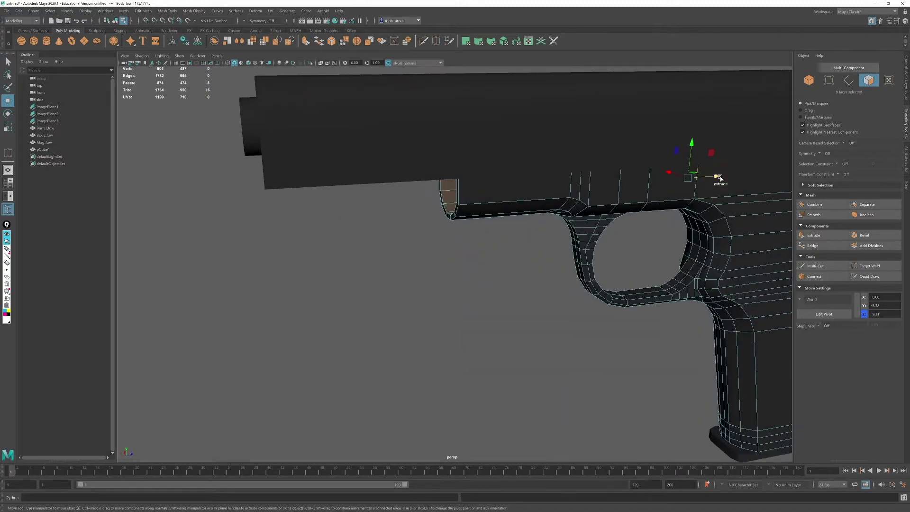
Step: Try to extrude the selected channel faces forward out of the frame
{"action": "left_click_drag", "start_coordinate": [717, 179], "coordinate": [148, 215], "text": "shift"}
{"action": "double_click", "coordinate": [408, 209], "text": "shift"}
{"action": "left_click_drag", "start_coordinate": [363, 283], "coordinate": [445, 265], "text": "alt"}
{"action": "left_click", "coordinate": [471, 205]}
{"action": "key", "text": "ctrl+z"}
{"action": "key", "text": "ctrl+z"}
{"action": "key", "text": "ctrl+z"}
{"action": "left_click_drag", "start_coordinate": [471, 205], "coordinate": [635, 242], "text": "alt"}
{"action": "left_click", "coordinate": [810, 79]}
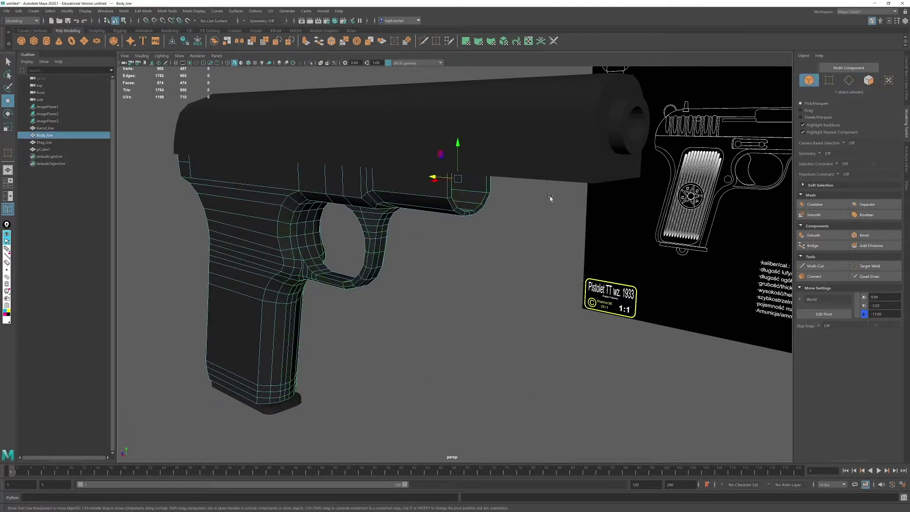
{"action": "left_click_drag", "start_coordinate": [550, 199], "coordinate": [621, 194], "text": "alt"}
{"action": "left_click_drag", "start_coordinate": [428, 178], "coordinate": [477, 251]}
{"action": "left_click", "coordinate": [868, 84]}
{"action": "key", "text": "ctrl+z"}
{"action": "key", "text": "ctrl+z"}
{"action": "key", "text": "ctrl+z"}
{"action": "left_click", "coordinate": [50, 11]}
{"action": "left_click", "coordinate": [59, 53]}
{"action": "key", "text": "Delete"}
{"action": "key", "text": "ctrl+z"}
Step: Duplicate the frame forward under the slide and delete everything on the copy except the inner channel faces
{"action": "left_click_drag", "start_coordinate": [433, 228], "coordinate": [554, 256], "text": "alt"}
{"action": "left_click", "coordinate": [809, 80]}
{"action": "key", "text": "ctrl+d"}
{"action": "left_click_drag", "start_coordinate": [554, 256], "coordinate": [530, 253]}
{"action": "left_click", "coordinate": [869, 80]}
{"action": "left_click", "coordinate": [50, 11]}
{"action": "left_click", "coordinate": [59, 52]}
{"action": "key", "text": "Delete"}
Step: Try to flip the duplicated channel shell's faces with the Flip command
{"action": "double_click", "coordinate": [573, 281]}
{"action": "left_click_drag", "start_coordinate": [572, 280], "coordinate": [281, 138], "text": "alt"}
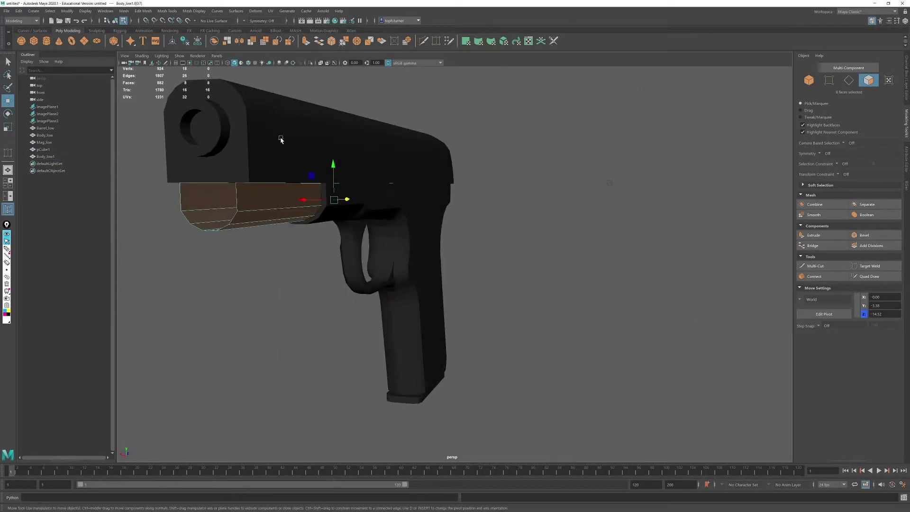
{"action": "left_click", "coordinate": [141, 11]}
{"action": "mouse_move", "coordinate": [121, 14]}
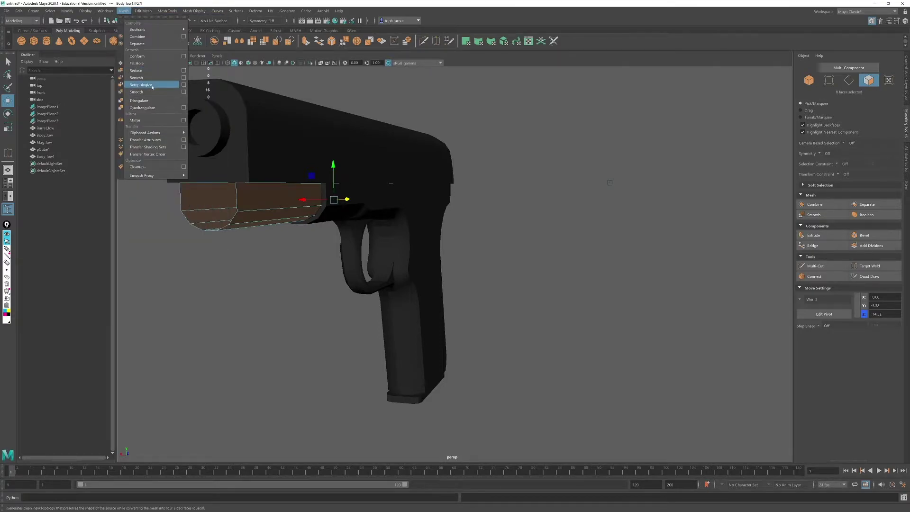
{"action": "left_click", "coordinate": [168, 110]}
{"action": "left_click_drag", "start_coordinate": [588, 246], "coordinate": [522, 261], "text": "alt"}
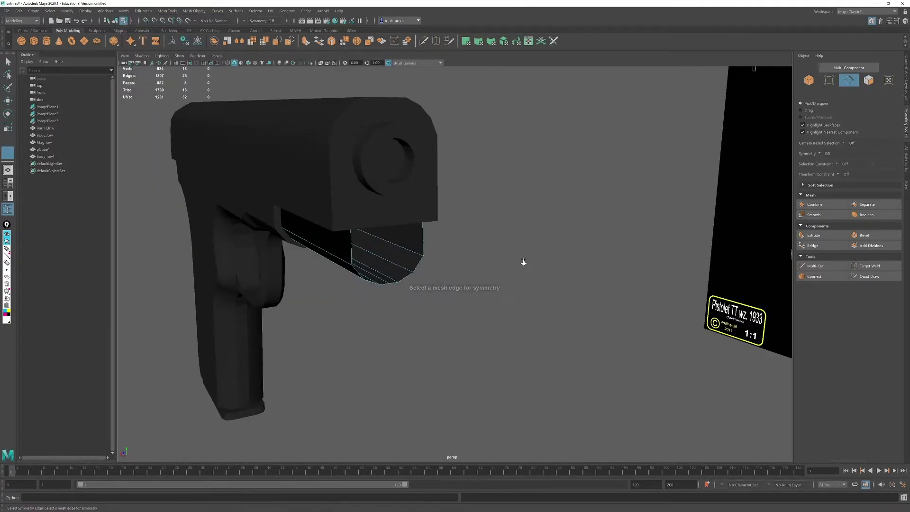
{"action": "right_click_drag", "start_coordinate": [522, 261], "coordinate": [514, 295], "text": "alt"}
{"action": "left_click", "coordinate": [513, 295]}
{"action": "left_click_drag", "start_coordinate": [422, 269], "coordinate": [459, 203], "text": "alt"}
{"action": "key", "text": "F11"}
{"action": "double_click", "coordinate": [467, 218]}
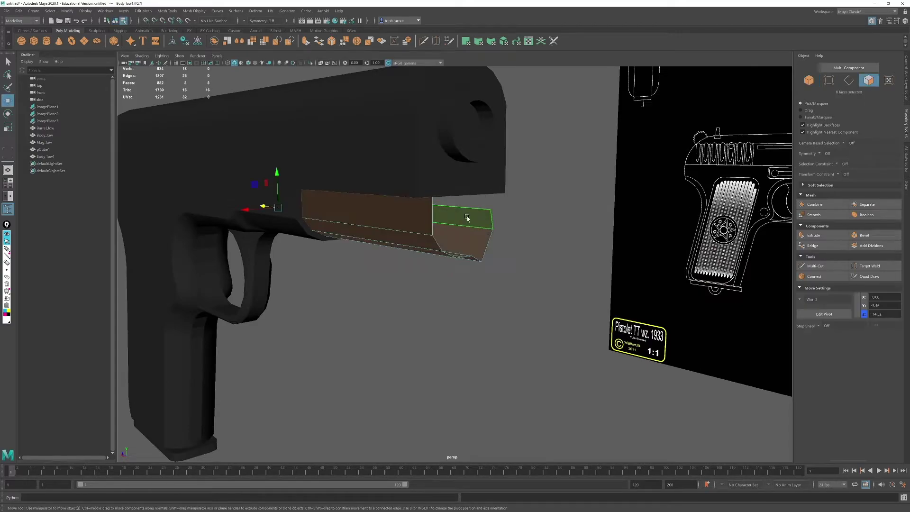
{"action": "left_click", "coordinate": [540, 317]}
{"action": "left_click_drag", "start_coordinate": [541, 322], "coordinate": [474, 237], "text": "alt"}
{"action": "double_click", "coordinate": [466, 234]}
{"action": "left_click", "coordinate": [556, 286]}
{"action": "middle_click_drag", "start_coordinate": [474, 237], "coordinate": [503, 228], "text": "alt"}
{"action": "left_click_drag", "start_coordinate": [504, 229], "coordinate": [492, 280], "text": "alt"}
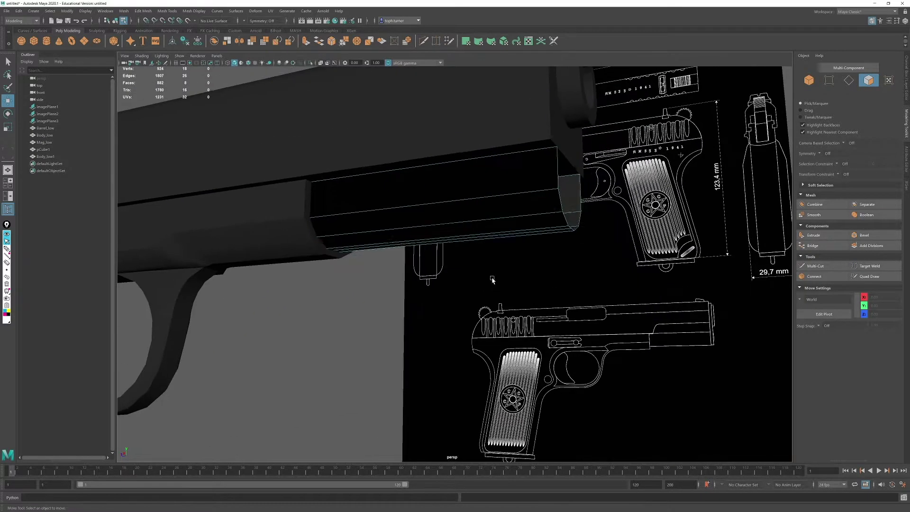
Step: Select all faces of the channel shell under the slide and reverse their normals
{"action": "double_click", "coordinate": [451, 216]}
{"action": "left_click", "coordinate": [143, 11]}
{"action": "mouse_move", "coordinate": [121, 14]}
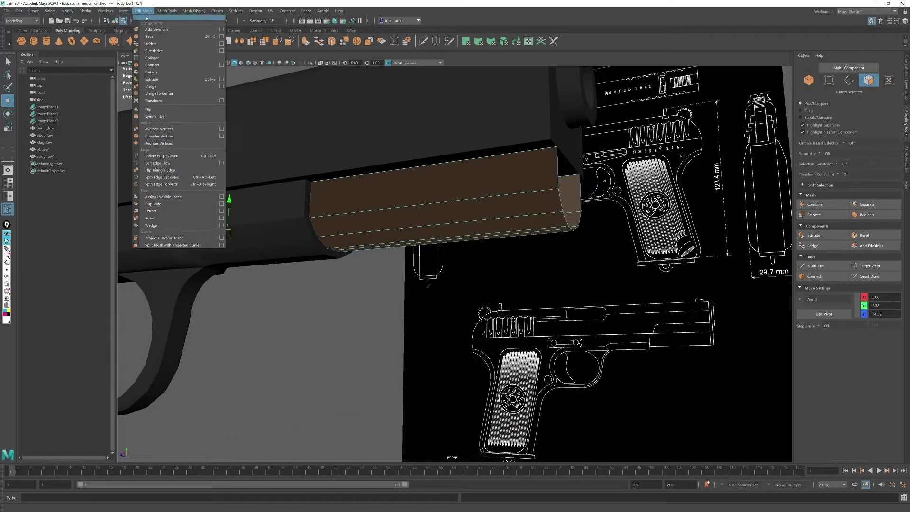
{"action": "mouse_move", "coordinate": [193, 12]}
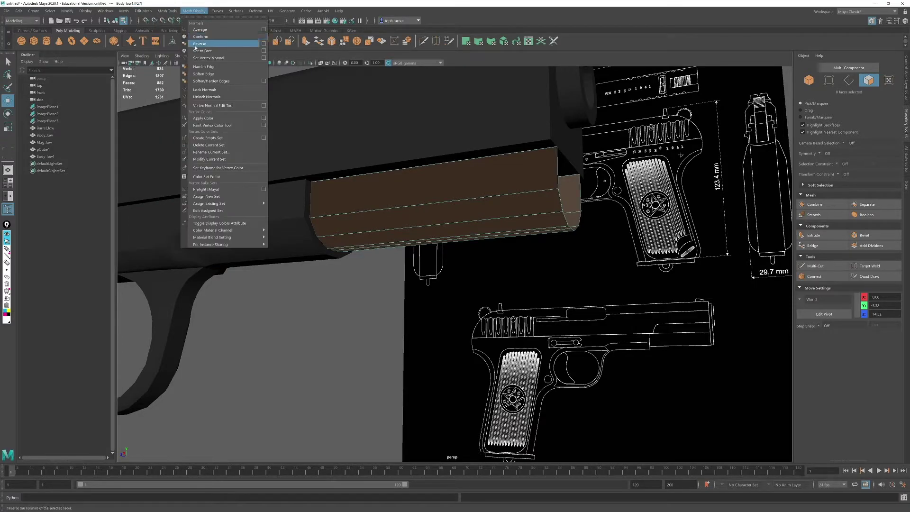
{"action": "left_click", "coordinate": [203, 44]}
{"action": "middle_click_drag", "start_coordinate": [483, 199], "coordinate": [426, 248], "text": "alt"}
{"action": "left_click_drag", "start_coordinate": [426, 248], "coordinate": [420, 272], "text": "alt"}
Step: Move the channel shell's front-end vertices along its length until they are level with the front of the slide
{"action": "left_click", "coordinate": [809, 81]}
{"action": "left_click", "coordinate": [455, 180]}
{"action": "left_click", "coordinate": [828, 81]}
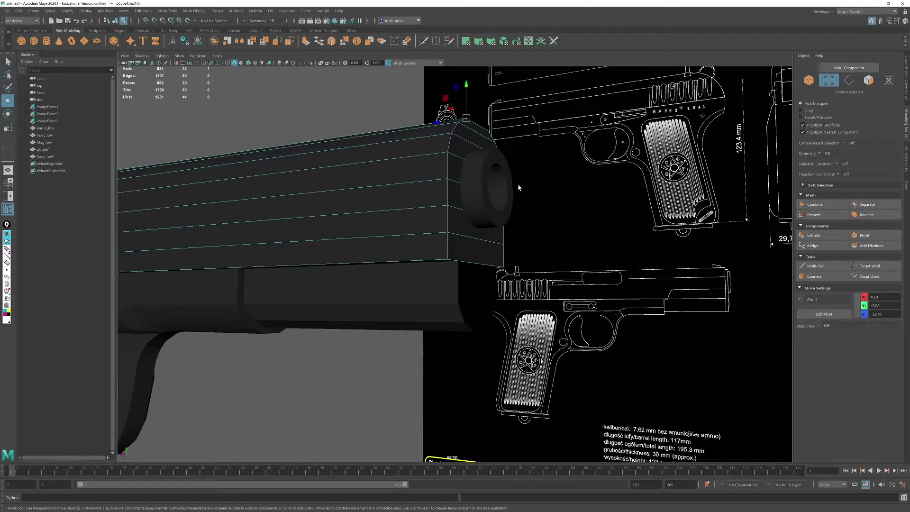
{"action": "left_click_drag", "start_coordinate": [518, 185], "coordinate": [541, 184], "text": "alt"}
{"action": "right_click_drag", "start_coordinate": [493, 287], "coordinate": [460, 286]}
{"action": "left_click_drag", "start_coordinate": [374, 242], "coordinate": [319, 201], "text": "alt"}
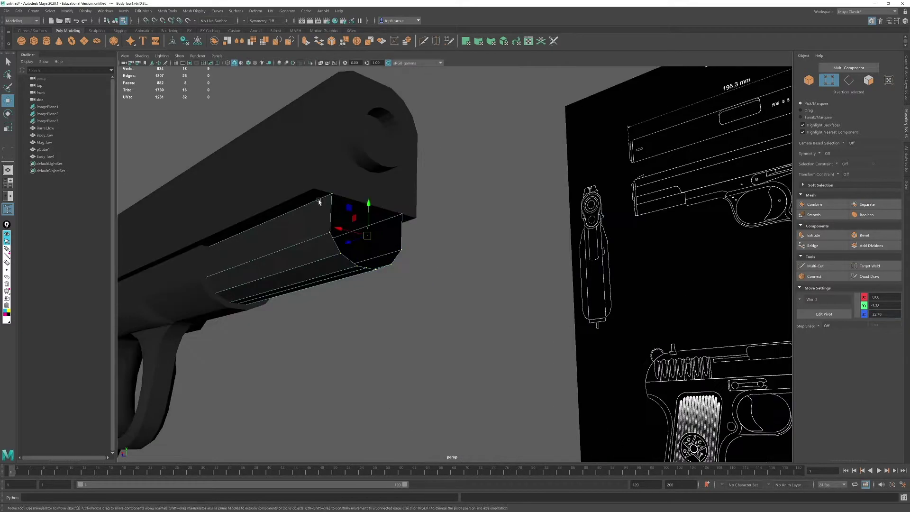
{"action": "right_click_drag", "start_coordinate": [319, 201], "coordinate": [331, 221], "text": "alt"}
{"action": "left_click_drag", "start_coordinate": [332, 222], "coordinate": [368, 232], "text": "alt"}
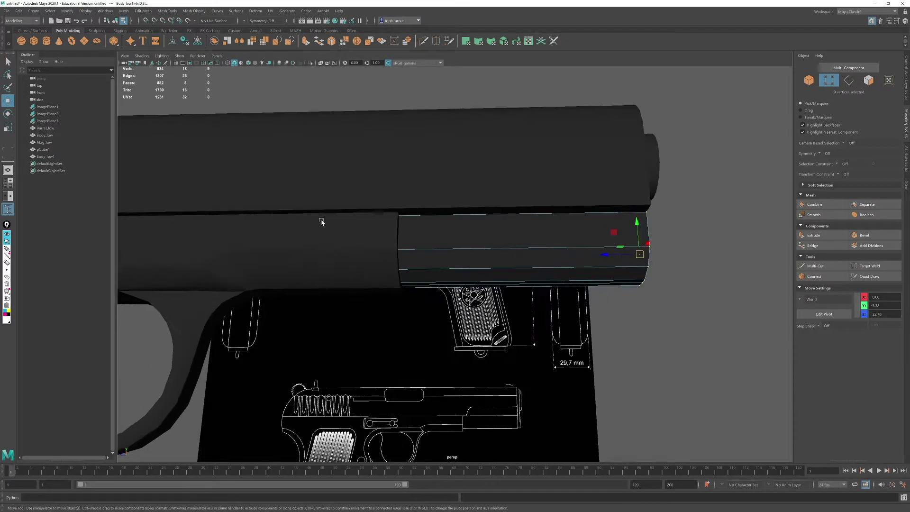
{"action": "left_click_drag", "start_coordinate": [321, 219], "coordinate": [370, 247], "text": "alt"}
{"action": "left_click", "coordinate": [868, 80]}
{"action": "key", "text": "4"}
{"action": "left_click_drag", "start_coordinate": [337, 217], "coordinate": [308, 288]}
{"action": "key", "text": "Delete"}
Step: Combine the slide and the channel shell beneath its front into one mesh and isolate it
{"action": "right_click_drag", "start_coordinate": [349, 249], "coordinate": [315, 238], "text": "alt"}
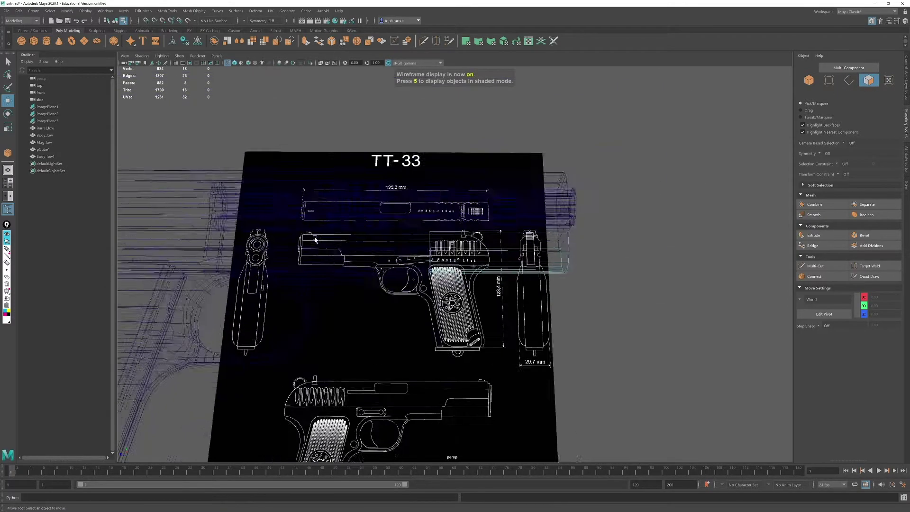
{"action": "left_click_drag", "start_coordinate": [314, 238], "coordinate": [304, 233], "text": "alt"}
{"action": "left_click", "coordinate": [810, 80]}
{"action": "key", "text": "5"}
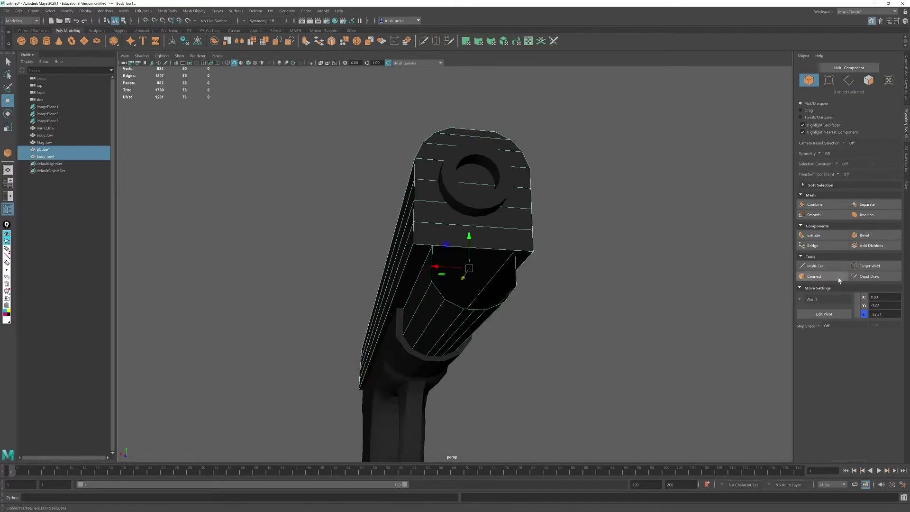
{"action": "left_click_drag", "start_coordinate": [569, 254], "coordinate": [501, 258], "text": "alt"}
{"action": "key", "text": "ctrl+1"}
Step: Insert an edge loop around the slide, flatten it and line it up with the shell's rear end
{"action": "right_click_drag", "start_coordinate": [501, 258], "coordinate": [495, 231]}
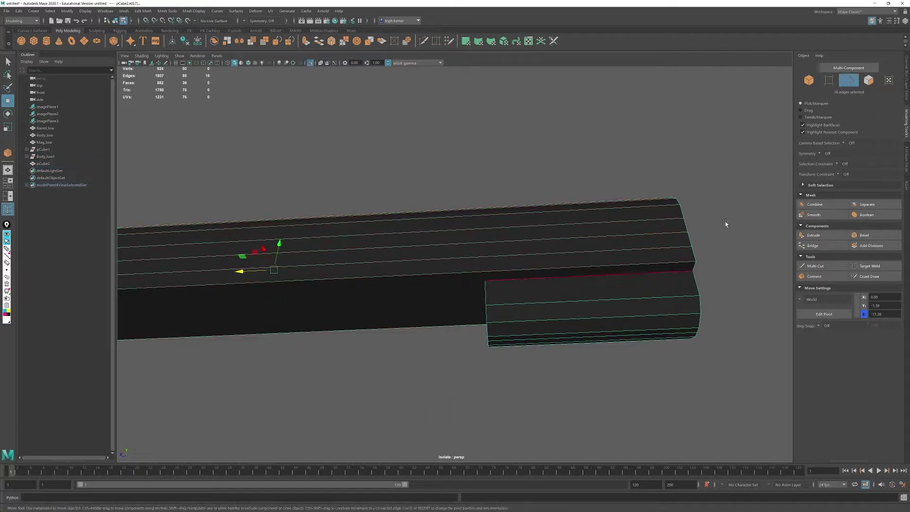
{"action": "left_click", "coordinate": [816, 266]}
{"action": "left_click", "coordinate": [278, 307], "text": "ctrl"}
{"action": "key", "text": "r"}
{"action": "left_click_drag", "start_coordinate": [265, 270], "coordinate": [297, 269]}
{"action": "key", "text": "w"}
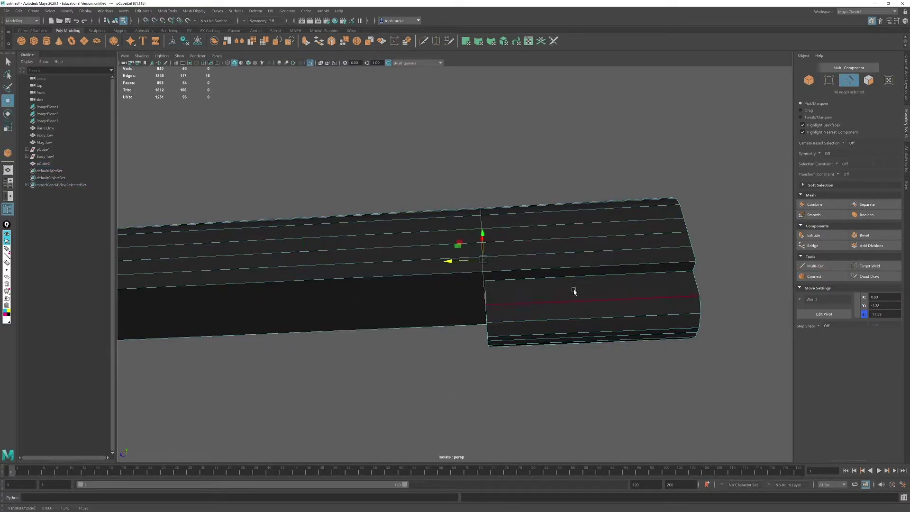
{"action": "key", "text": "F9"}
{"action": "left_click_drag", "start_coordinate": [422, 156], "coordinate": [527, 412]}
{"action": "left_click_drag", "start_coordinate": [456, 280], "coordinate": [512, 239], "text": "alt"}
Step: Delete the slide's underside face directly above the shell
{"action": "left_click", "coordinate": [868, 80]}
{"action": "left_click", "coordinate": [589, 224]}
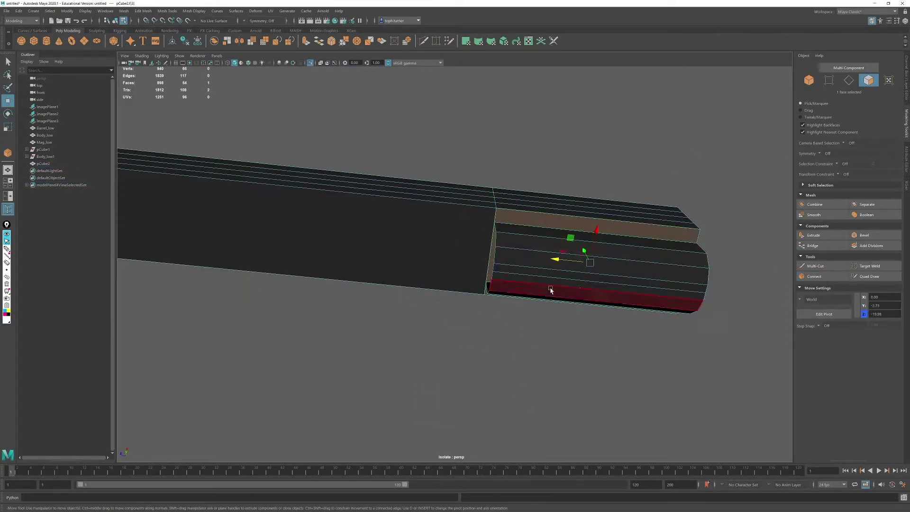
{"action": "key", "text": "Delete"}
Step: Bridge the slide's open lower edges to the shell's upper edges on both sides
{"action": "left_click", "coordinate": [849, 80]}
{"action": "right_click_drag", "start_coordinate": [538, 282], "coordinate": [579, 278], "text": "alt"}
{"action": "left_click", "coordinate": [607, 203]}
{"action": "left_click", "coordinate": [621, 179], "text": "shift"}
{"action": "left_click", "coordinate": [815, 246]}
{"action": "left_click_drag", "start_coordinate": [593, 265], "coordinate": [427, 279], "text": "alt"}
{"action": "left_click", "coordinate": [429, 284]}
{"action": "left_click", "coordinate": [423, 298], "text": "shift"}
{"action": "left_click", "coordinate": [813, 246]}
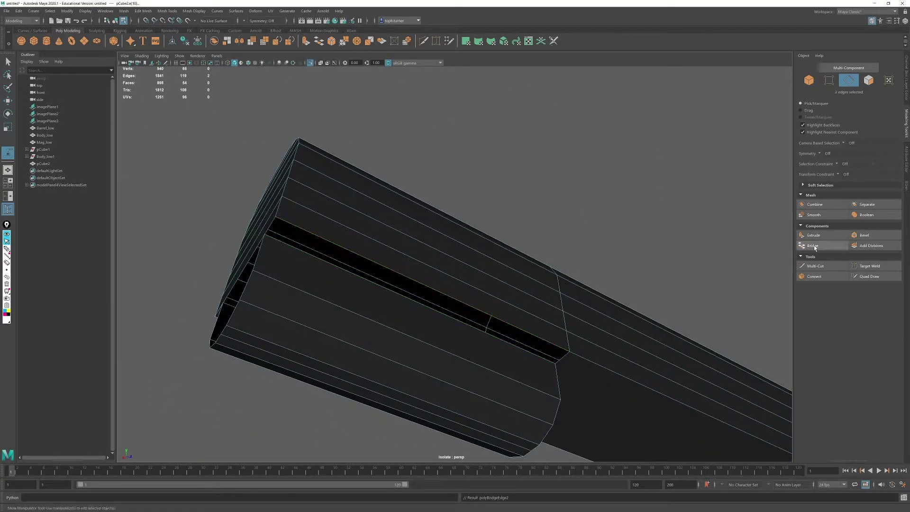
Step: Delete the slide's front cap faces and the underside face behind the shell
{"action": "mouse_move", "coordinate": [313, 175]}
{"action": "left_mouse_down", "text": "alt"}
{"action": "mouse_move", "coordinate": [470, 201]}
{"action": "mouse_move", "coordinate": [504, 236]}
{"action": "mouse_move", "coordinate": [506, 329]}
{"action": "left_mouse_up", "text": "alt"}
{"action": "left_click", "coordinate": [868, 80]}
{"action": "key", "text": "Delete"}
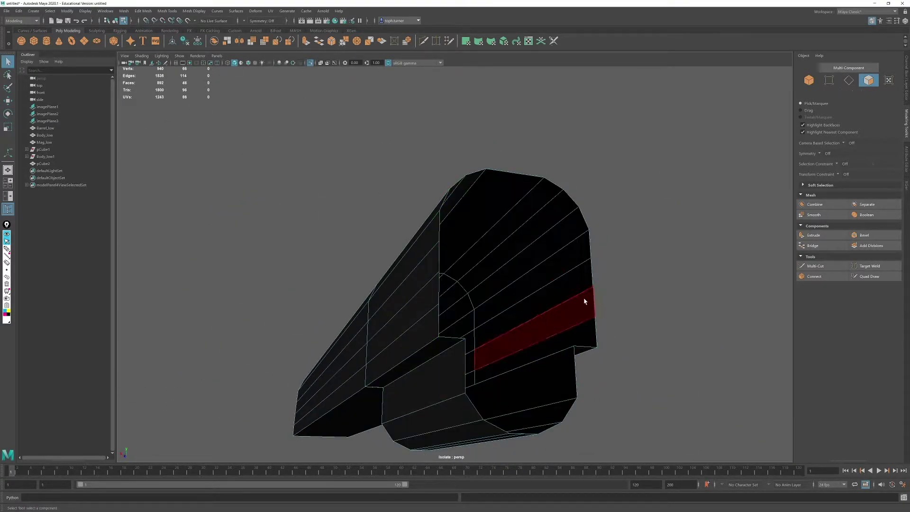
{"action": "left_click_drag", "start_coordinate": [417, 232], "coordinate": [516, 207], "text": "alt"}
{"action": "right_click_drag", "start_coordinate": [516, 207], "coordinate": [427, 208], "text": "alt"}
{"action": "left_click", "coordinate": [397, 279]}
{"action": "key", "text": "Delete"}
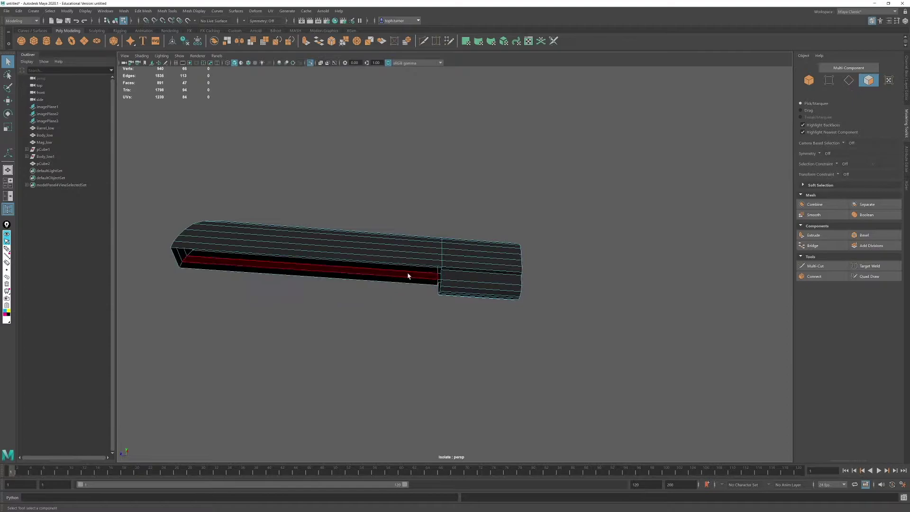
Step: Lower the row of side vertices at the slide's front to the upper line of the recess in the side reference
{"action": "left_click_drag", "start_coordinate": [408, 276], "coordinate": [604, 237], "text": "alt"}
{"action": "right_click_drag", "start_coordinate": [474, 266], "coordinate": [545, 275], "text": "alt"}
{"action": "middle_click_drag", "start_coordinate": [545, 279], "coordinate": [413, 287], "text": "alt"}
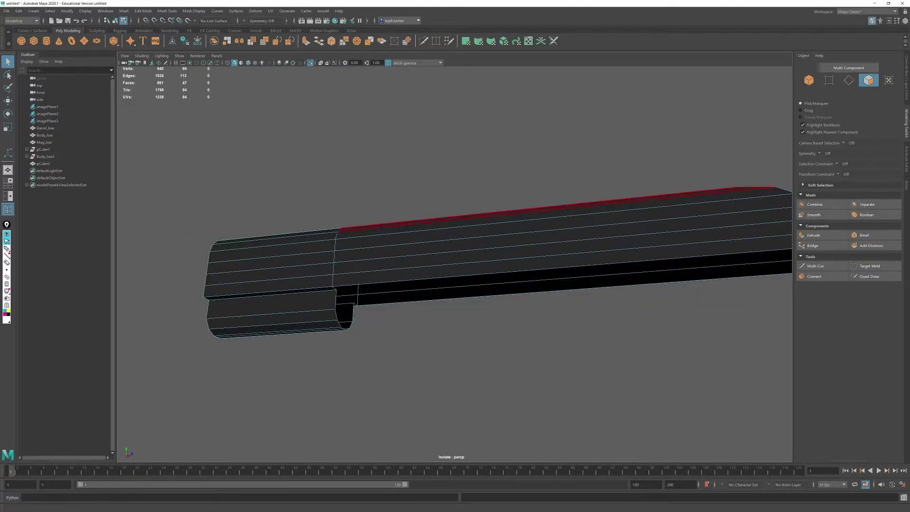
{"action": "left_click_drag", "start_coordinate": [164, 270], "coordinate": [568, 301], "text": "alt"}
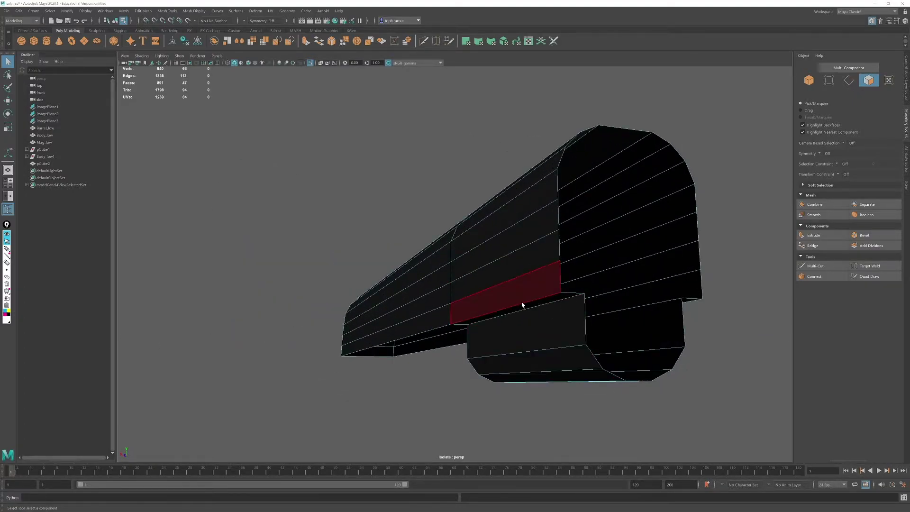
{"action": "key", "text": "space"}
{"action": "key", "text": "space"}
{"action": "right_click_drag", "start_coordinate": [605, 329], "coordinate": [479, 318], "text": "alt"}
{"action": "middle_click_drag", "start_coordinate": [602, 258], "coordinate": [412, 266], "text": "alt"}
{"action": "right_click_drag", "start_coordinate": [412, 265], "coordinate": [436, 242], "text": "alt"}
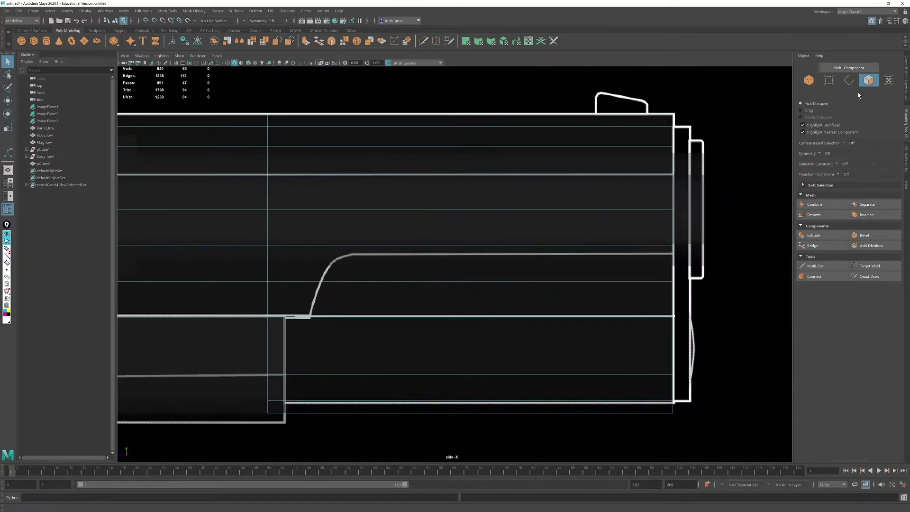
{"action": "key", "text": "w"}
{"action": "middle_click_drag", "start_coordinate": [335, 233], "coordinate": [420, 180], "text": "alt"}
{"action": "right_click_drag", "start_coordinate": [420, 180], "coordinate": [465, 244], "text": "alt"}
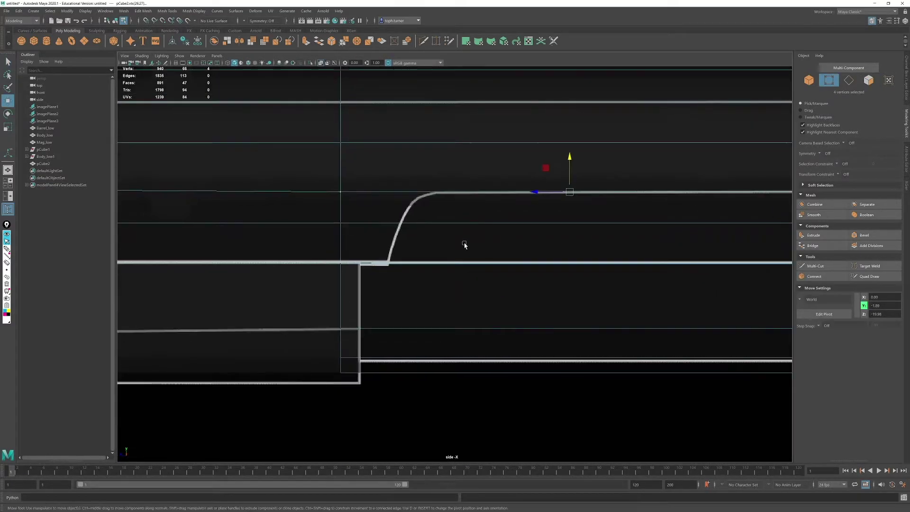
Step: Cut edges along the recess's curved rear outline in the side view with Multi-Cut, down to the slide's lower edge
{"action": "left_click", "coordinate": [825, 266]}
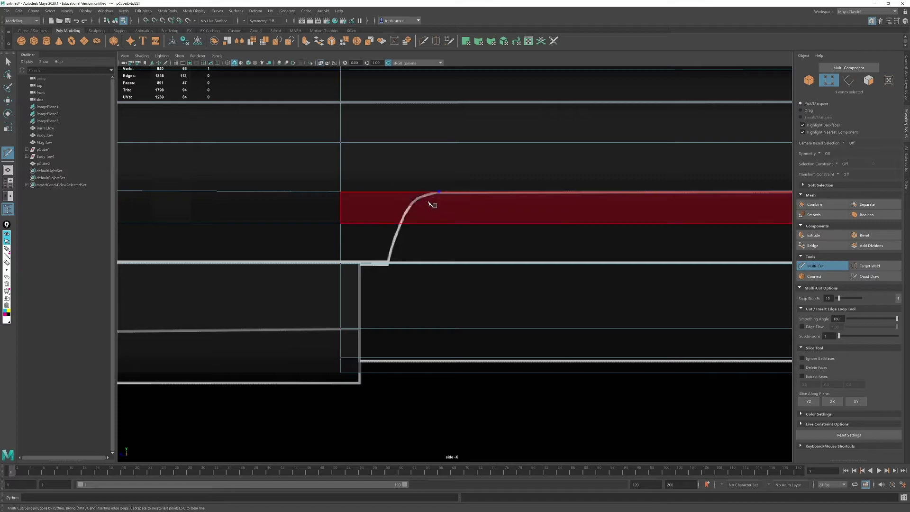
{"action": "scroll", "coordinate": [467, 264], "scroll_direction": "up", "scroll_amount": 5}
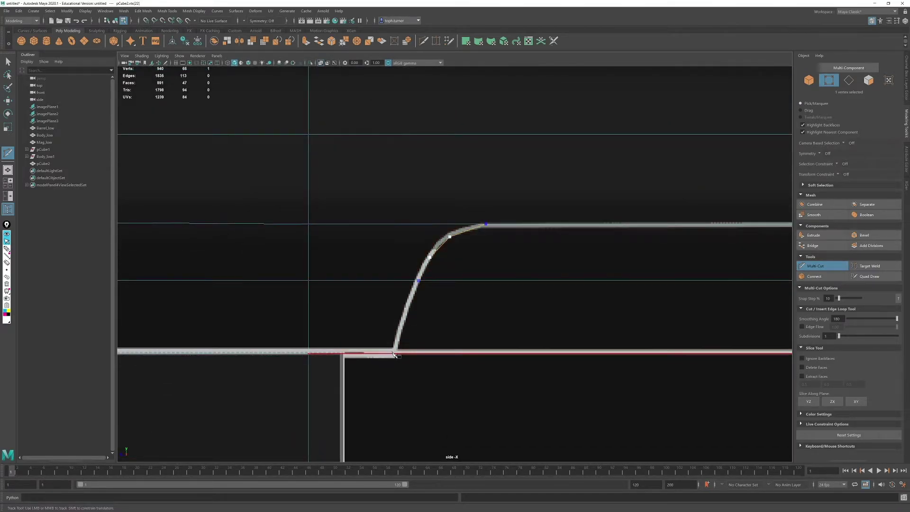
{"action": "key", "text": "space"}
{"action": "key", "text": "space"}
{"action": "left_click_drag", "start_coordinate": [630, 175], "coordinate": [569, 227], "text": "alt"}
{"action": "right_click_drag", "start_coordinate": [569, 228], "coordinate": [583, 270], "text": "alt"}
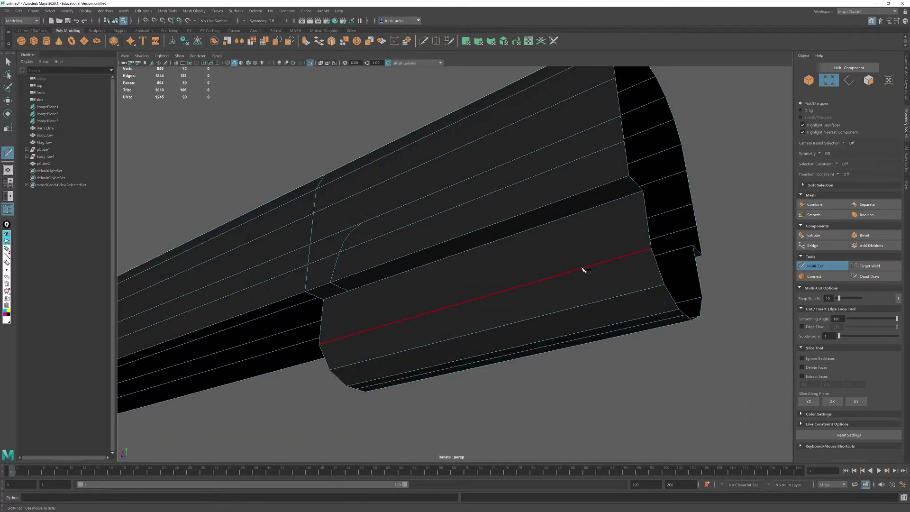
Step: Cut a second line from the curve's upper end down across the lip slightly ahead of the first, and adjust its bottom vertex
{"action": "left_click_drag", "start_coordinate": [368, 324], "coordinate": [504, 240], "text": "alt"}
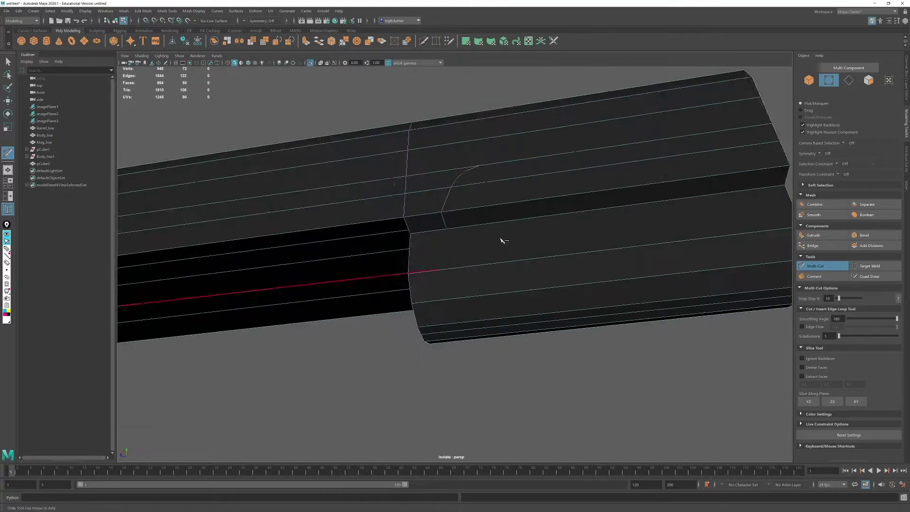
{"action": "middle_click_drag", "start_coordinate": [503, 240], "coordinate": [399, 275], "text": "alt"}
{"action": "right_click_drag", "start_coordinate": [398, 275], "coordinate": [411, 287], "text": "alt"}
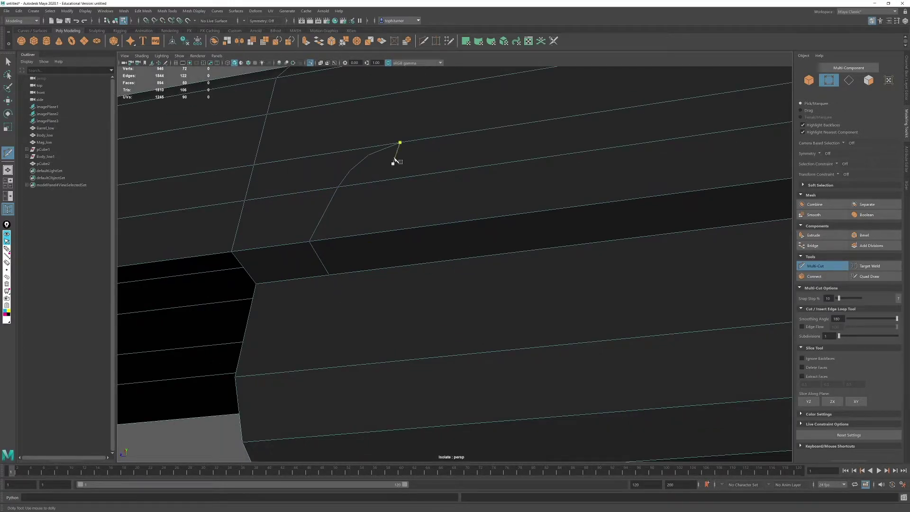
{"action": "left_click", "coordinate": [400, 143]}
{"action": "left_click", "coordinate": [383, 158]}
{"action": "left_click", "coordinate": [373, 170]}
{"action": "left_click", "coordinate": [365, 183]}
{"action": "left_click", "coordinate": [361, 234]}
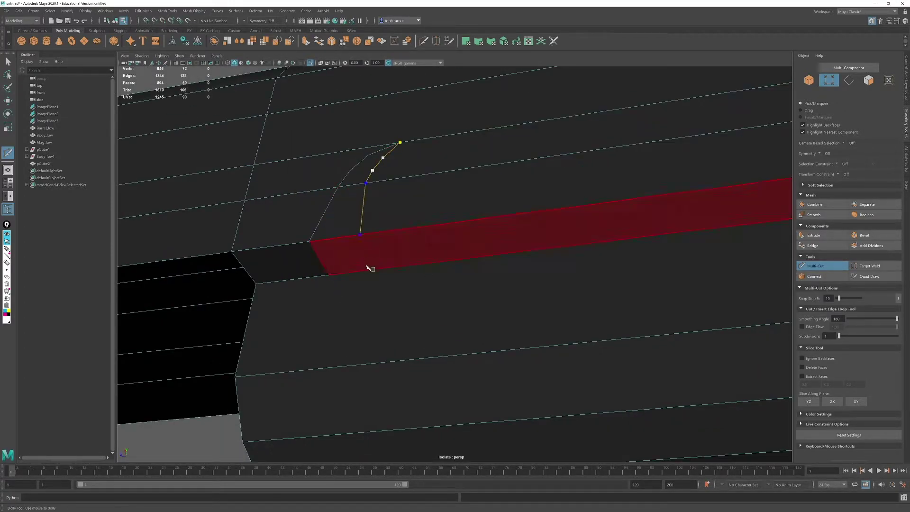
{"action": "left_click", "coordinate": [367, 270]}
{"action": "right_click", "coordinate": [640, 284]}
{"action": "key", "text": "w"}
{"action": "left_click", "coordinate": [369, 271]}
{"action": "left_click_drag", "start_coordinate": [349, 274], "coordinate": [359, 275]}
{"action": "middle_click_drag", "start_coordinate": [668, 166], "coordinate": [392, 263], "text": "alt"}
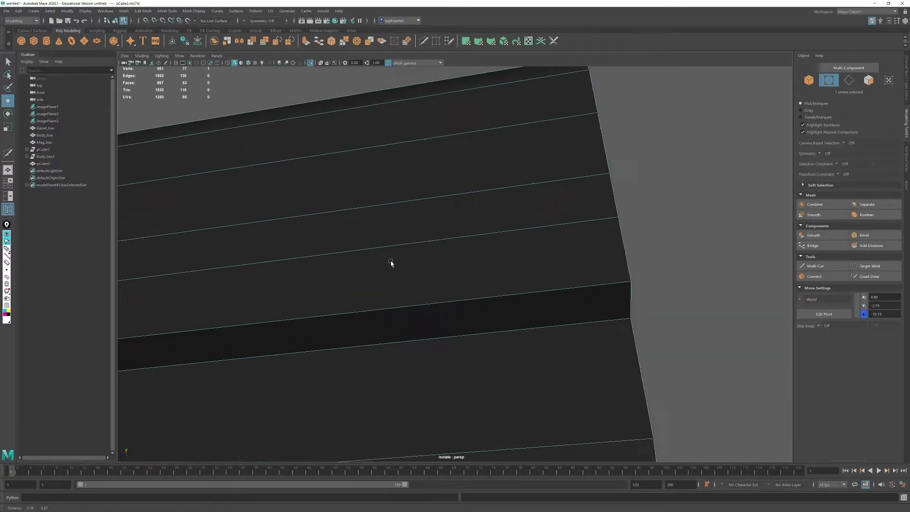
{"action": "left_click_drag", "start_coordinate": [392, 262], "coordinate": [635, 213], "text": "alt"}
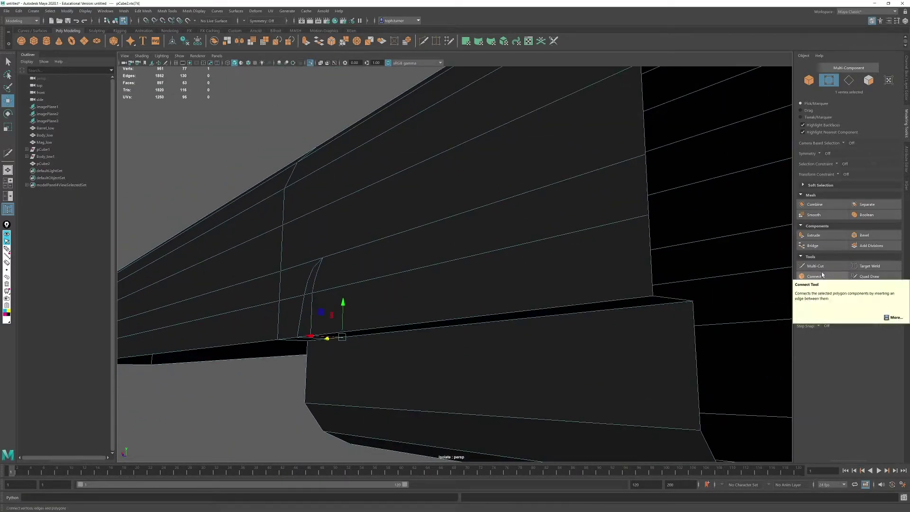
Step: Target-weld the slide side's lower front corner vertex to the shell's upper front corner
{"action": "left_click", "coordinate": [869, 266]}
{"action": "left_click_drag", "start_coordinate": [653, 296], "coordinate": [693, 301]}
{"action": "left_click_drag", "start_coordinate": [616, 304], "coordinate": [711, 265], "text": "alt"}
{"action": "scroll", "coordinate": [663, 265], "scroll_direction": "up", "scroll_amount": 3}
{"action": "key", "text": "q"}
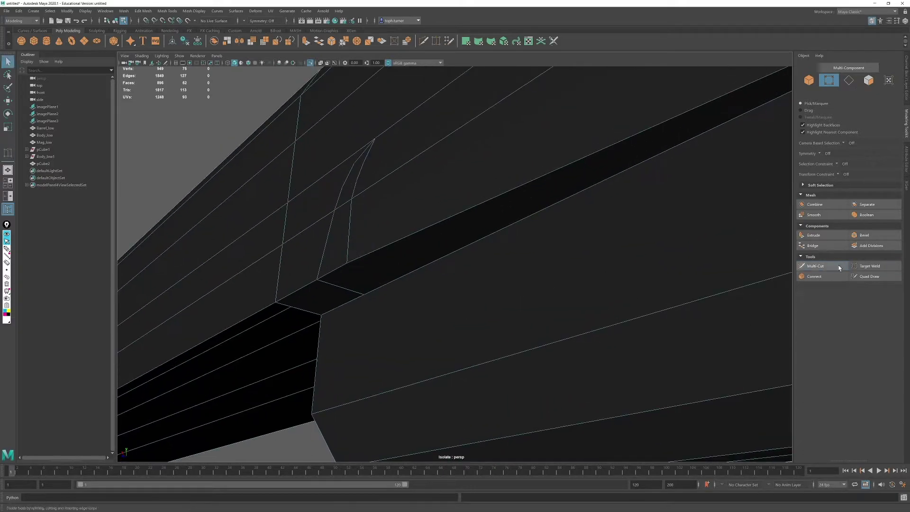
Step: Cut an edge across the lip from the second curve's lower end, then straighten and shift its two vertices
{"action": "left_click", "coordinate": [838, 266]}
{"action": "left_click", "coordinate": [347, 264]}
{"action": "left_click", "coordinate": [389, 283]}
{"action": "left_click", "coordinate": [820, 271]}
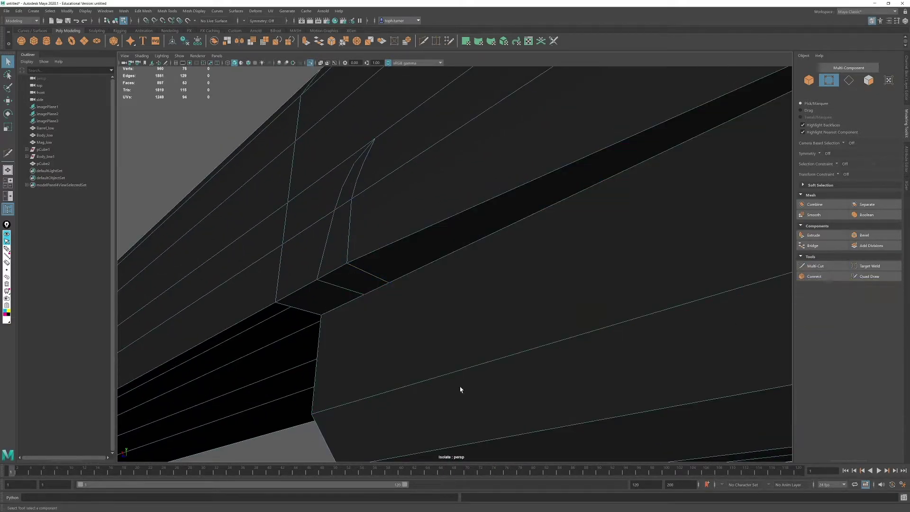
{"action": "key", "text": "r"}
{"action": "left_click_drag", "start_coordinate": [400, 289], "coordinate": [368, 274]}
{"action": "left_click_drag", "start_coordinate": [369, 274], "coordinate": [451, 265], "text": "alt"}
{"action": "key", "text": "w"}
{"action": "left_click_drag", "start_coordinate": [499, 288], "coordinate": [496, 290]}
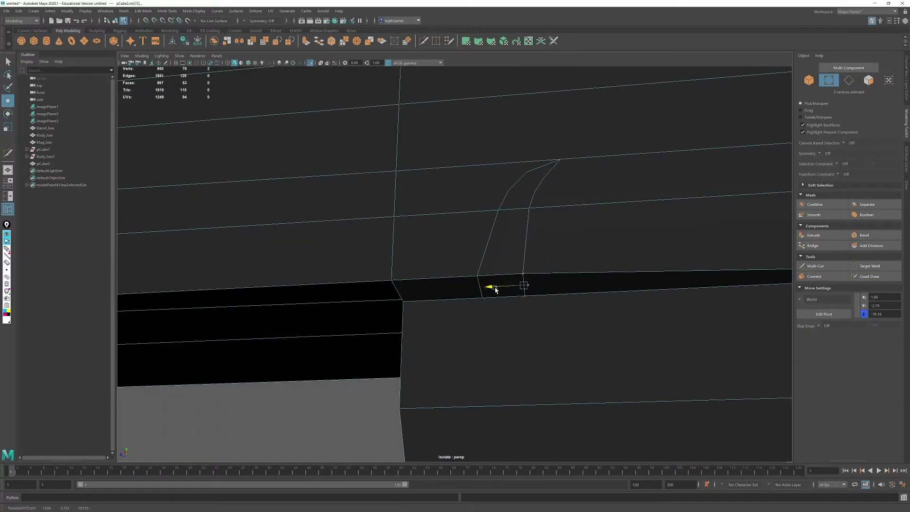
Step: Connect the opposite middle vertices of the two recess curves with short edges
{"action": "left_click", "coordinate": [544, 179], "text": "shift"}
{"action": "left_click", "coordinate": [815, 276]}
{"action": "key", "text": "w"}
{"action": "left_click_drag", "start_coordinate": [500, 184], "coordinate": [543, 198]}
{"action": "left_click", "coordinate": [814, 276]}
{"action": "key", "text": "w"}
Step: Target-weld the second curve's bottom vertex to the shell's upper edge
{"action": "left_click_drag", "start_coordinate": [581, 272], "coordinate": [497, 274], "text": "alt"}
{"action": "left_click", "coordinate": [866, 267]}
{"action": "left_click_drag", "start_coordinate": [326, 306], "coordinate": [399, 328]}
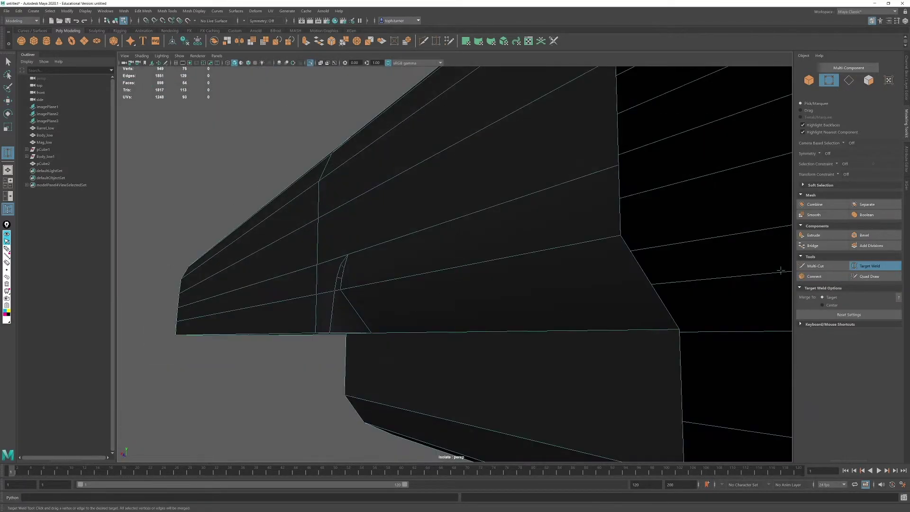
{"action": "left_click", "coordinate": [869, 266]}
{"action": "left_click", "coordinate": [340, 288]}
Step: Delete the lengthwise edge running from the second recess curve to the slide's front
{"action": "key", "text": "space"}
{"action": "right_click_drag", "start_coordinate": [379, 357], "coordinate": [301, 360], "text": "alt"}
{"action": "key", "text": "w"}
{"action": "scroll", "coordinate": [301, 360], "scroll_direction": "up", "scroll_amount": 5}
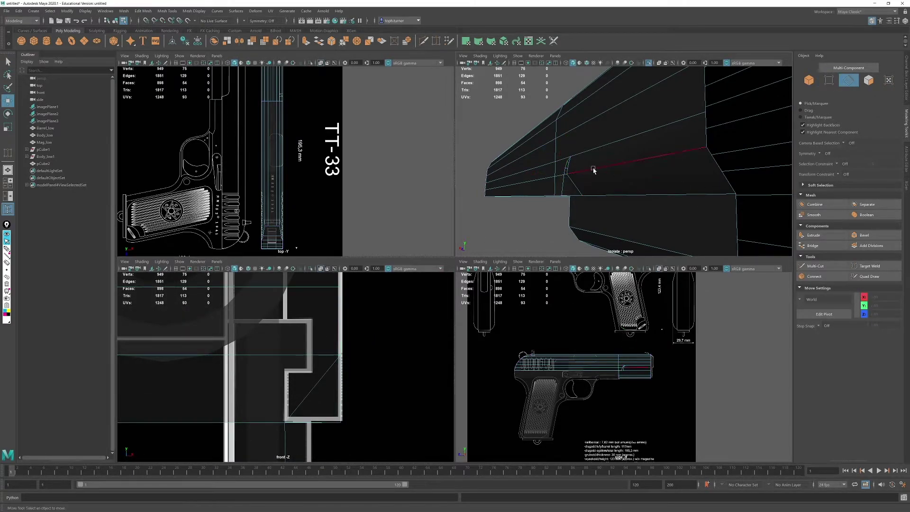
{"action": "left_click", "coordinate": [593, 170]}
{"action": "key", "text": "ctrl+Delete"}
Step: Move the second curve's lowest free vertex inward in the front view onto the recess's sloped surface
{"action": "key", "text": "F9"}
{"action": "left_click", "coordinate": [568, 174]}
{"action": "scroll", "coordinate": [386, 353], "scroll_direction": "up", "scroll_amount": 2}
{"action": "left_click_drag", "start_coordinate": [390, 351], "coordinate": [359, 360]}
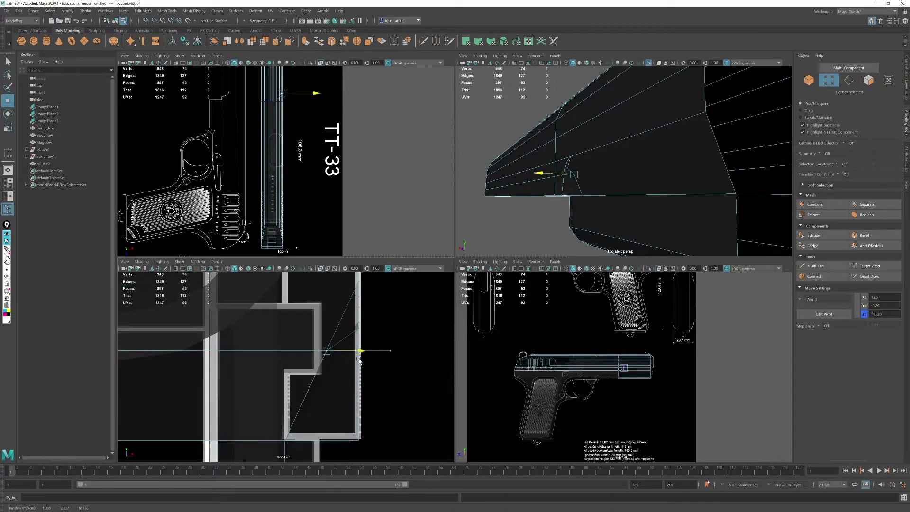
{"action": "scroll", "coordinate": [358, 360], "scroll_direction": "up", "scroll_amount": 4}
{"action": "middle_click_drag", "start_coordinate": [376, 327], "coordinate": [280, 359], "text": "alt"}
{"action": "scroll", "coordinate": [308, 358], "scroll_direction": "up", "scroll_amount": 4}
{"action": "left_click_drag", "start_coordinate": [313, 359], "coordinate": [310, 359]}
Step: Move the second curve's two upper middle vertices inward in the front view to follow the same slope
{"action": "middle_click_drag", "start_coordinate": [332, 313], "coordinate": [265, 444], "text": "alt"}
{"action": "left_click", "coordinate": [399, 346]}
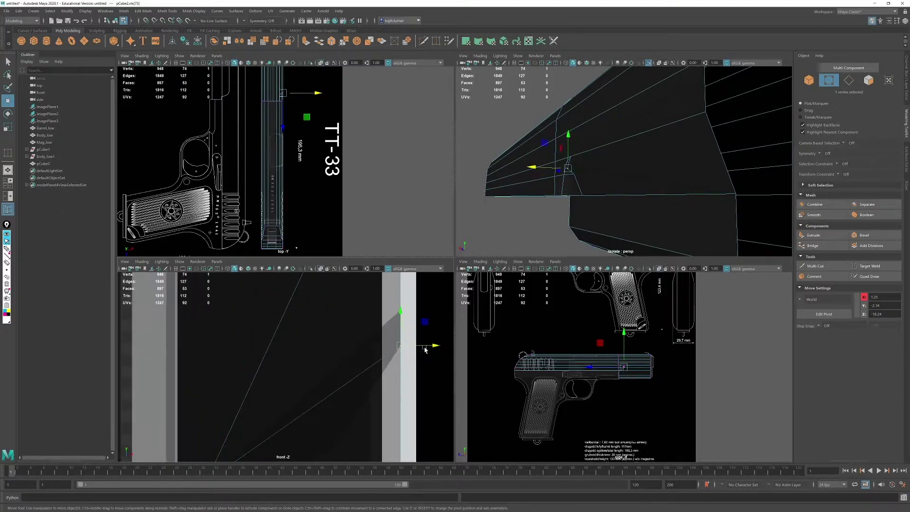
{"action": "left_click_drag", "start_coordinate": [425, 347], "coordinate": [294, 347]}
{"action": "middle_click_drag", "start_coordinate": [325, 338], "coordinate": [292, 452], "text": "alt"}
{"action": "left_click", "coordinate": [366, 331]}
{"action": "left_click_drag", "start_coordinate": [398, 330], "coordinate": [397, 331]}
{"action": "left_click_drag", "start_coordinate": [327, 344], "coordinate": [327, 345]}
{"action": "middle_click_drag", "start_coordinate": [351, 336], "coordinate": [325, 392], "text": "alt"}
{"action": "scroll", "coordinate": [325, 392], "scroll_direction": "down", "scroll_amount": 5}
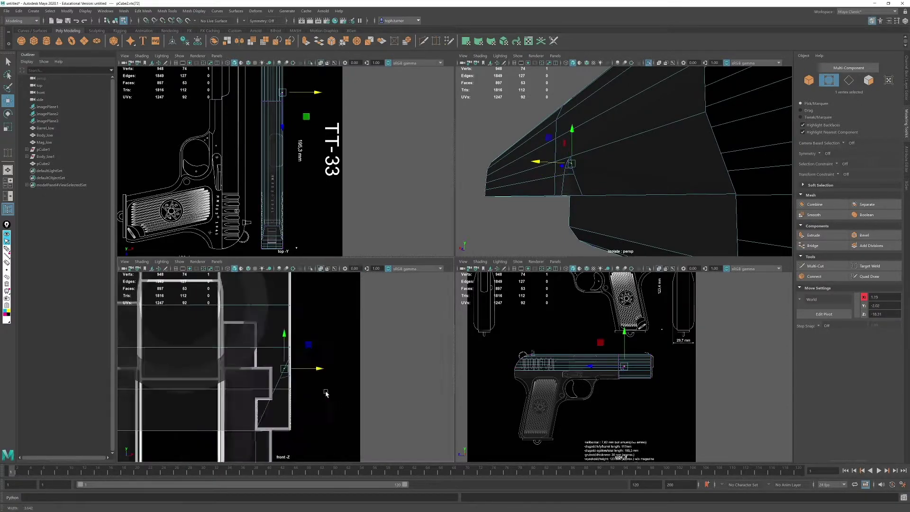
{"action": "scroll", "coordinate": [322, 402], "scroll_direction": "up", "scroll_amount": 5}
{"action": "key", "text": "space"}
Step: Cut three lengthwise edges from the second curve's middle vertices to the slide's front edge
{"action": "left_click_drag", "start_coordinate": [398, 194], "coordinate": [428, 188], "text": "alt"}
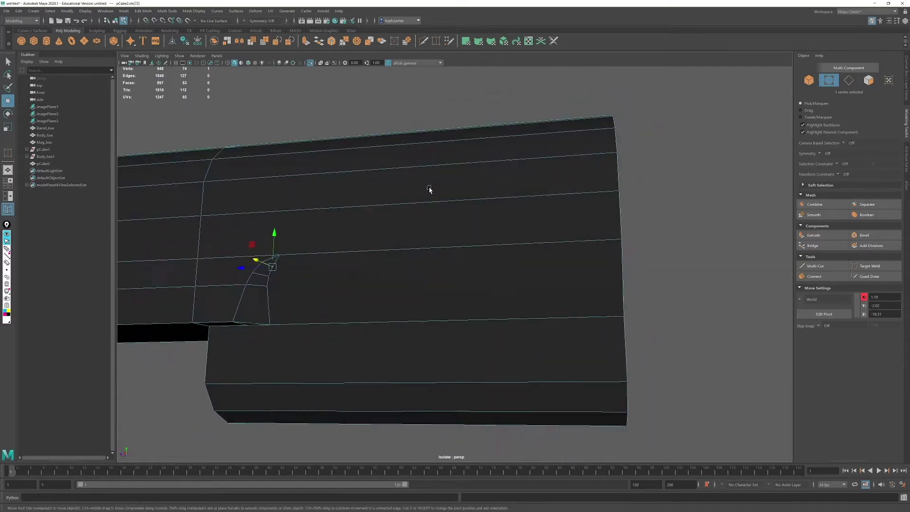
{"action": "left_click", "coordinate": [824, 266]}
{"action": "left_click", "coordinate": [280, 255]}
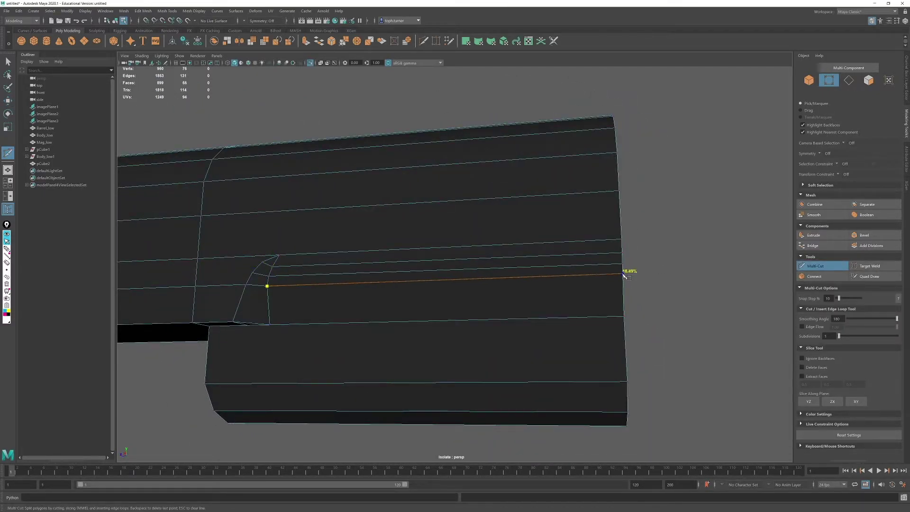
{"action": "key", "text": "q"}
Step: Add connecting edges from the recess's rear vertices to the loop behind it and to the shell's side corners
{"action": "left_click_drag", "start_coordinate": [399, 304], "coordinate": [426, 285], "text": "alt"}
{"action": "left_click", "coordinate": [815, 276]}
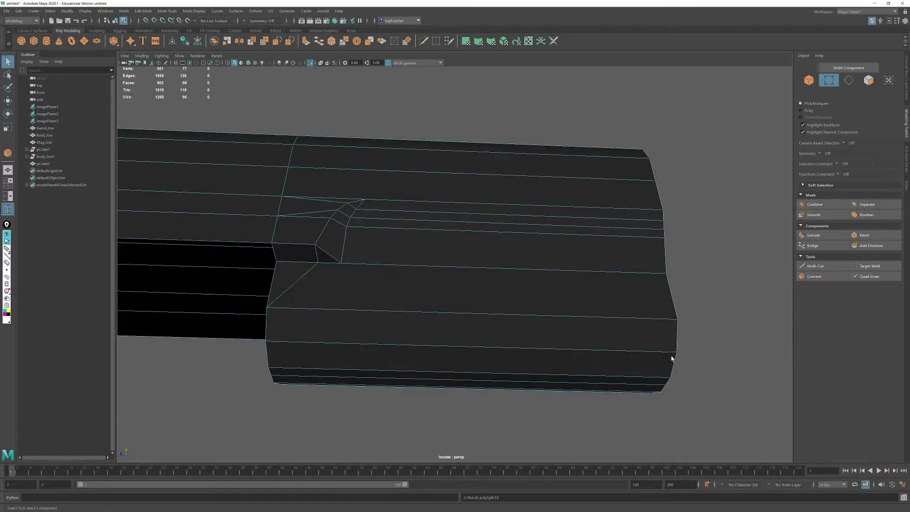
{"action": "left_click", "coordinate": [827, 266]}
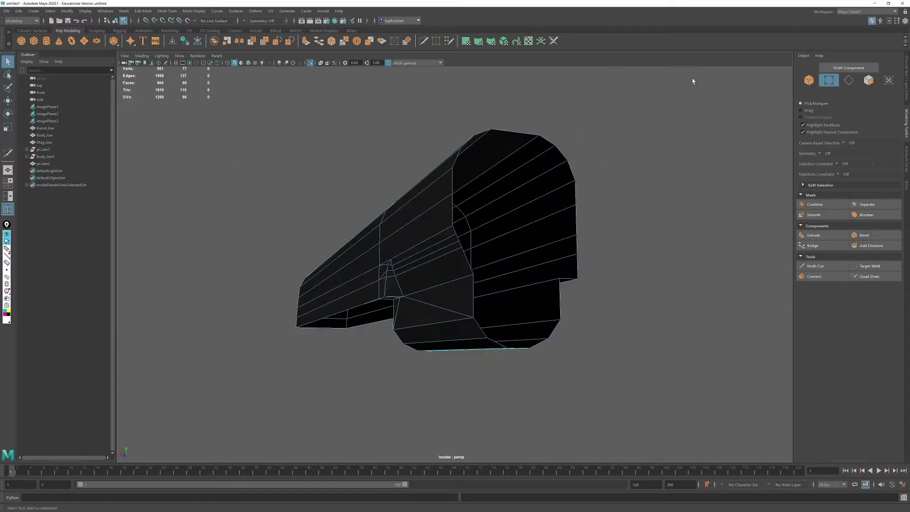
Step: Mirror the half slide across the X axis with merged borders and a merge threshold of 0.03
{"action": "left_click", "coordinate": [809, 80]}
{"action": "left_click", "coordinate": [239, 41]}
{"action": "left_click", "coordinate": [715, 180]}
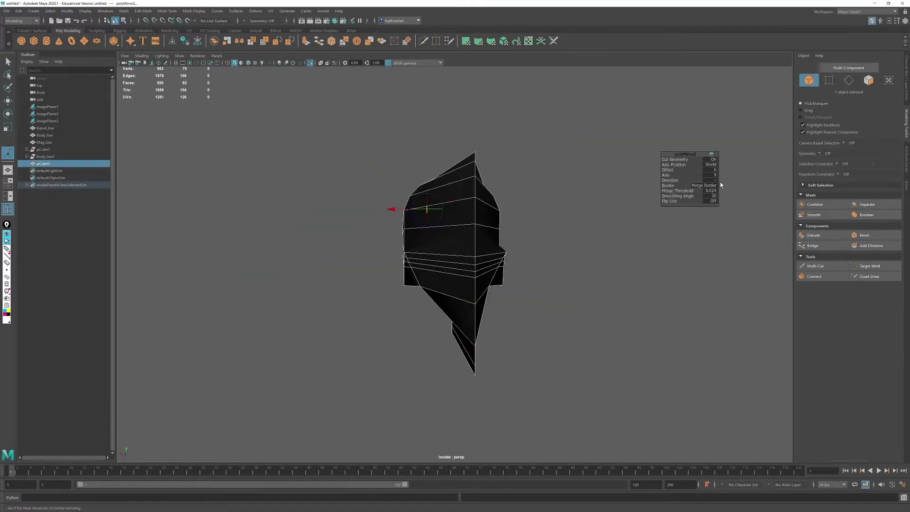
{"action": "left_click_drag", "start_coordinate": [686, 191], "coordinate": [675, 190]}
{"action": "left_click_drag", "start_coordinate": [256, 204], "coordinate": [389, 183], "text": "alt"}
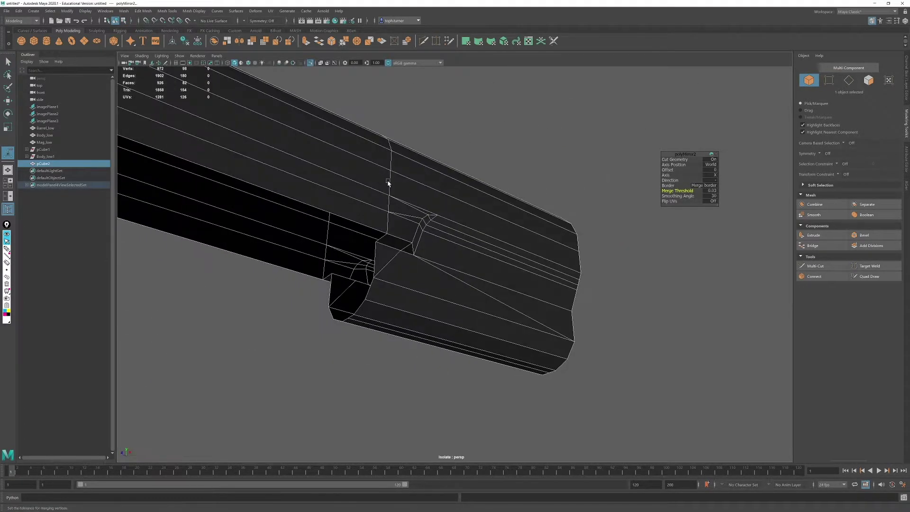
{"action": "left_click_drag", "start_coordinate": [375, 218], "coordinate": [790, 136], "text": "alt"}
Step: Duplicate the pistol body mesh and isolate the copy
{"action": "key", "text": "w"}
{"action": "key", "text": "ctrl+1"}
{"action": "left_click_drag", "start_coordinate": [550, 317], "coordinate": [541, 258], "text": "alt"}
{"action": "left_click", "coordinate": [467, 266]}
{"action": "key", "text": "ctrl+1"}
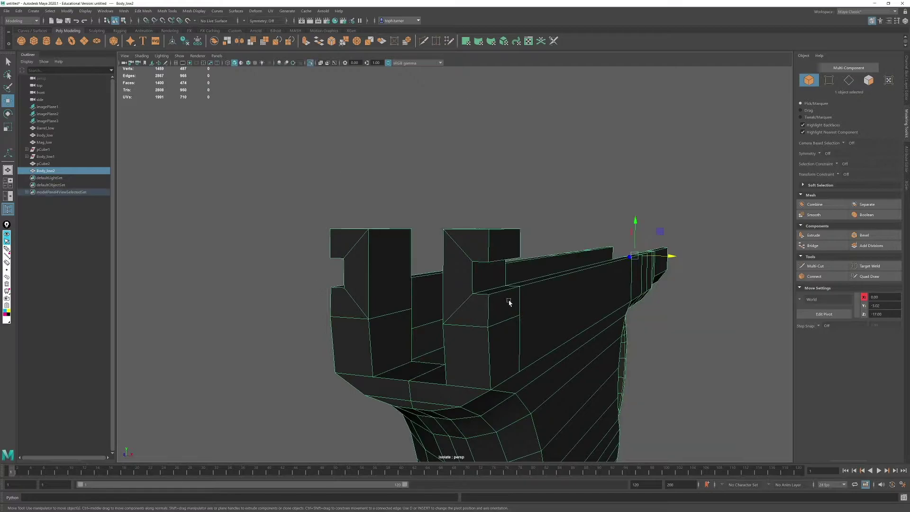
Step: Delete all faces of the body copy except the stepped strip outlining one rail at its rear end
{"action": "right_click_drag", "start_coordinate": [508, 300], "coordinate": [508, 339]}
{"action": "left_click", "coordinate": [494, 246]}
{"action": "left_click_drag", "start_coordinate": [494, 246], "coordinate": [500, 187], "text": "alt"}
{"action": "left_click", "coordinate": [430, 205], "text": "shift"}
{"action": "left_click_drag", "start_coordinate": [430, 205], "coordinate": [514, 159], "text": "alt"}
{"action": "left_click_drag", "start_coordinate": [457, 319], "coordinate": [563, 329], "text": "alt"}
{"action": "key", "text": "ctrl+shift+i"}
{"action": "key", "text": "Delete"}
Step: Isolate the slide together with the remaining stepped rail strip and bring their rear ends into close view
{"action": "left_click", "coordinate": [807, 85]}
{"action": "key", "text": "ctrl+1"}
{"action": "left_click", "coordinate": [493, 158], "text": "shift"}
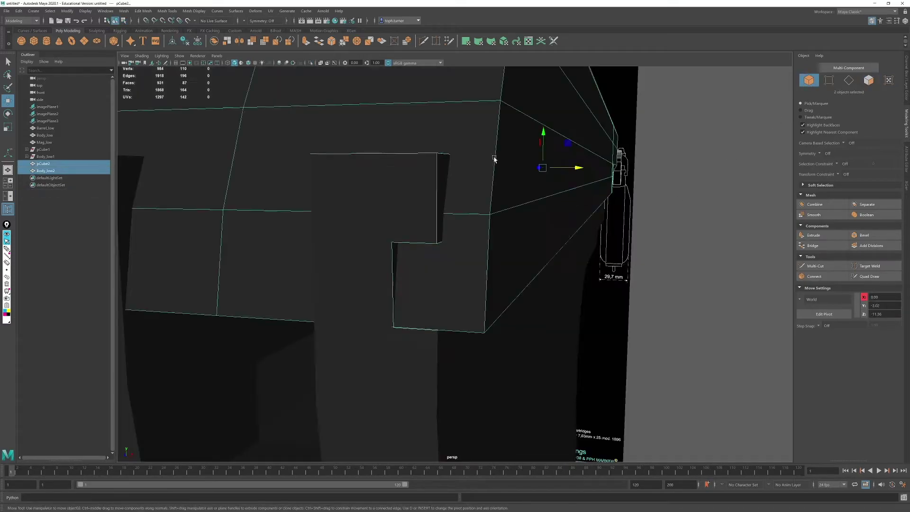
{"action": "key", "text": "ctrl+1"}
{"action": "mouse_move", "coordinate": [502, 280]}
{"action": "left_mouse_down", "text": "alt"}
{"action": "mouse_move", "coordinate": [533, 251]}
{"action": "mouse_move", "coordinate": [585, 264]}
{"action": "mouse_move", "coordinate": [547, 262]}
{"action": "mouse_move", "coordinate": [507, 289]}
{"action": "left_mouse_up", "text": "alt"}
{"action": "right_click_drag", "start_coordinate": [508, 289], "coordinate": [382, 224], "text": "alt"}
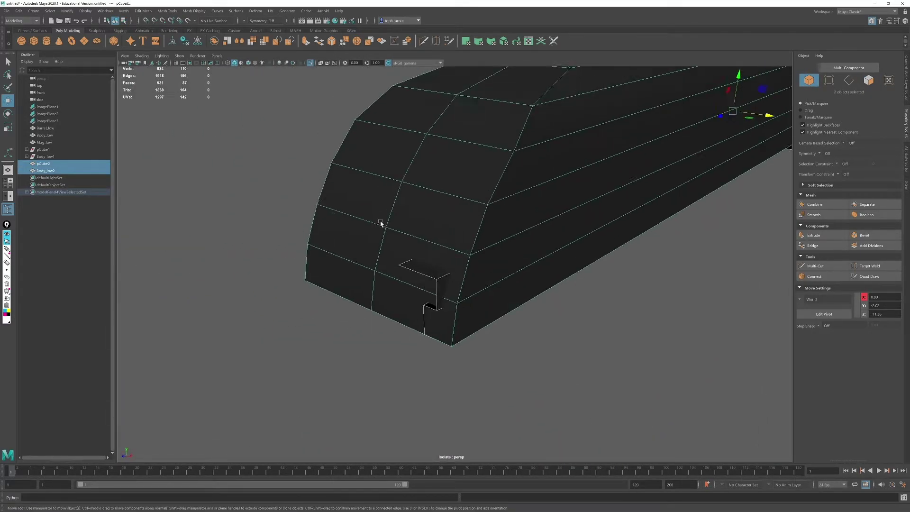
{"action": "left_click_drag", "start_coordinate": [382, 223], "coordinate": [456, 303], "text": "alt"}
Step: Insert a vertical edge loop through one half of the slide's rear, aligned in X with the rail strip's inner upper corner
{"action": "key", "text": "F9"}
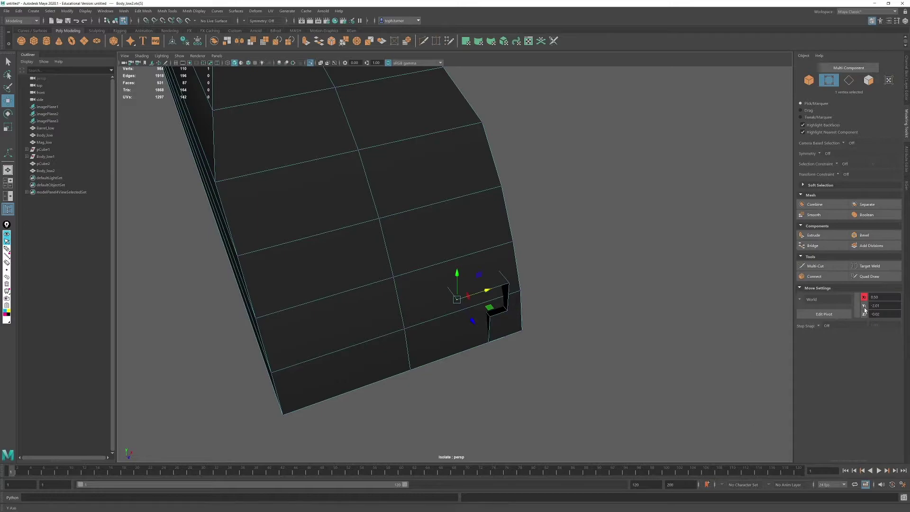
{"action": "key", "text": "F10"}
{"action": "right_click_drag", "start_coordinate": [517, 237], "coordinate": [461, 226], "text": "alt"}
{"action": "left_click_drag", "start_coordinate": [461, 226], "coordinate": [448, 334], "text": "alt"}
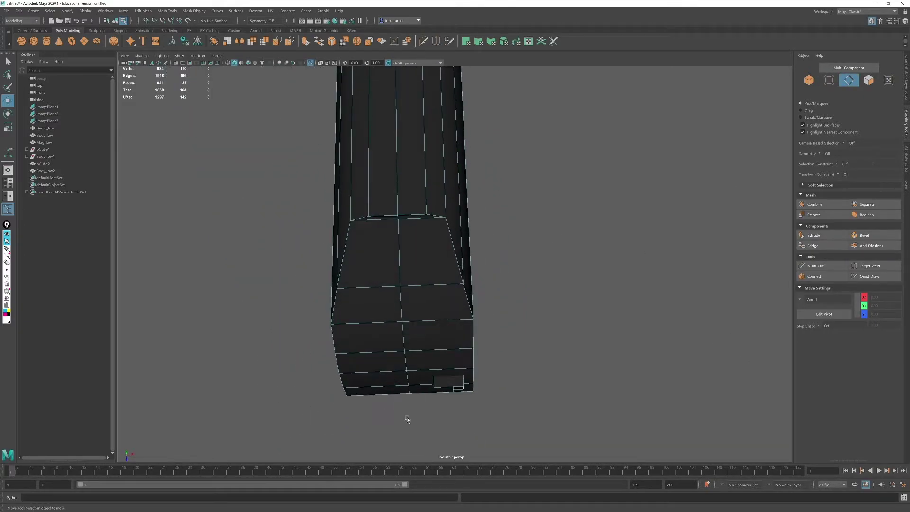
{"action": "left_click_drag", "start_coordinate": [421, 400], "coordinate": [422, 285]}
{"action": "left_click_drag", "start_coordinate": [465, 417], "coordinate": [417, 338], "text": "alt"}
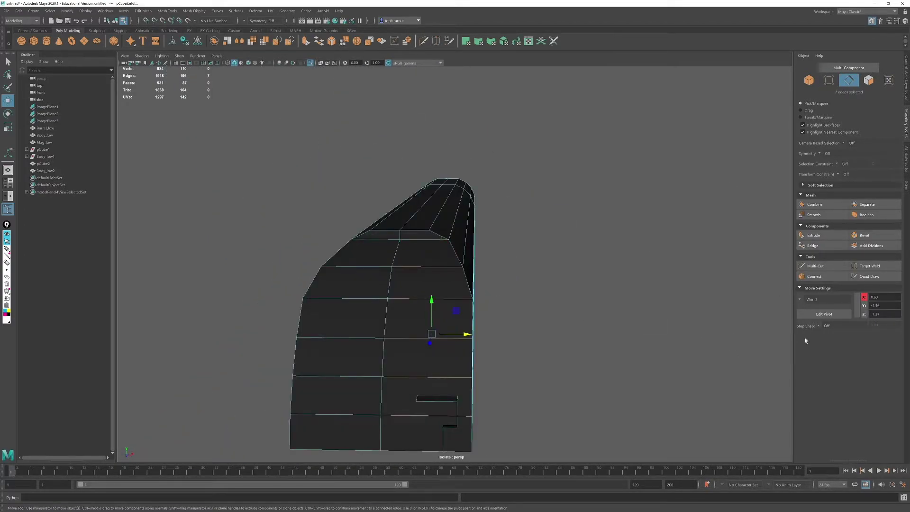
{"action": "left_click", "coordinate": [814, 277]}
{"action": "key", "text": "r"}
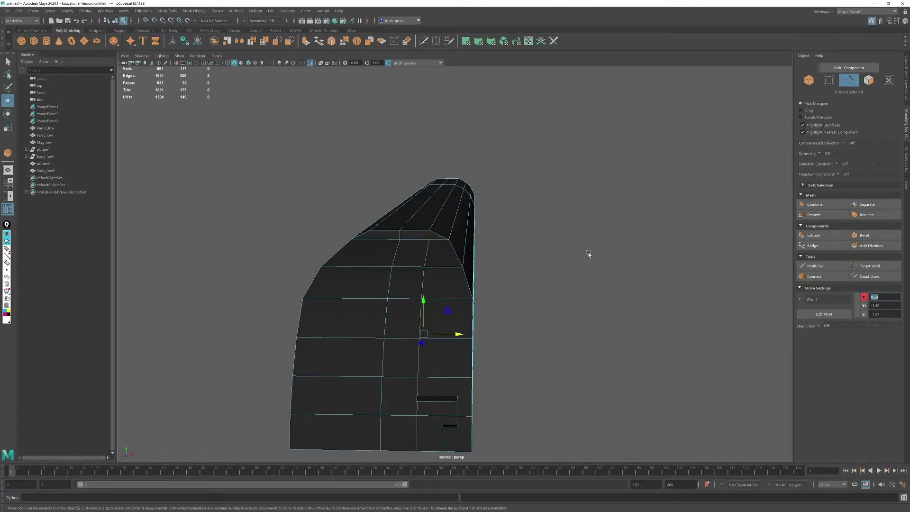
Step: Connect the two open vertices at the top of the slide's rear to continue the new vertical loop
{"action": "left_click_drag", "start_coordinate": [588, 254], "coordinate": [585, 282], "text": "alt"}
{"action": "left_click", "coordinate": [494, 205], "text": "shift"}
{"action": "left_click", "coordinate": [815, 276]}
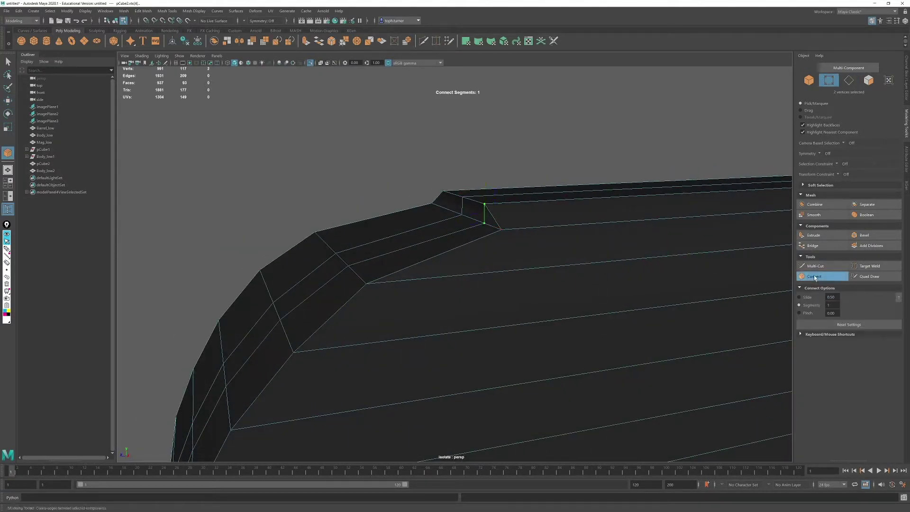
{"action": "key", "text": "w"}
{"action": "right_click_drag", "start_coordinate": [663, 304], "coordinate": [485, 272], "text": "alt"}
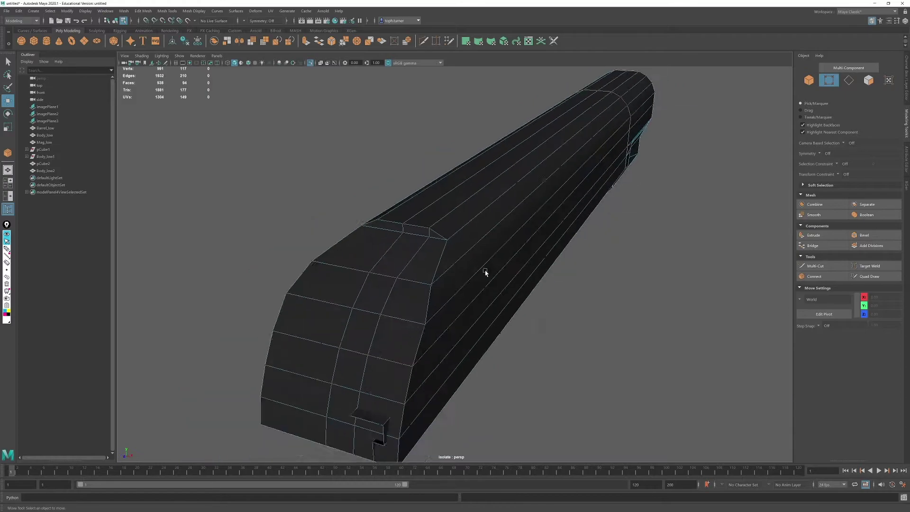
{"action": "left_click_drag", "start_coordinate": [485, 272], "coordinate": [462, 261], "text": "alt"}
Step: Connect the slide's lower vertical edges with a lengthwise edge loop near the top of the rail strip
{"action": "key", "text": "F8"}
{"action": "scroll", "coordinate": [462, 261], "scroll_direction": "up", "scroll_amount": 2}
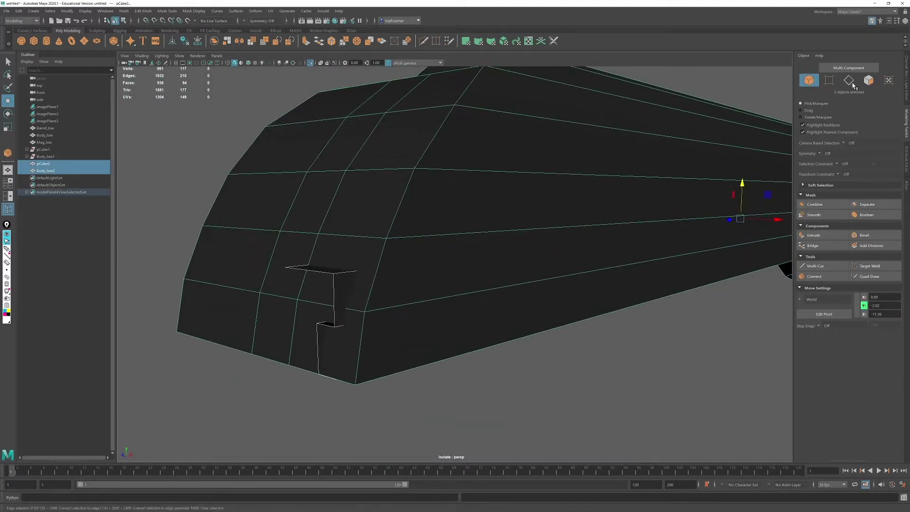
{"action": "left_click", "coordinate": [849, 81]}
{"action": "left_click", "coordinate": [193, 252]}
{"action": "double_click", "coordinate": [271, 262], "text": "shift"}
{"action": "left_click", "coordinate": [814, 276]}
{"action": "left_click_drag", "start_coordinate": [473, 334], "coordinate": [419, 350], "text": "alt"}
{"action": "key", "text": "w"}
{"action": "left_click_drag", "start_coordinate": [398, 300], "coordinate": [440, 322], "text": "alt"}
{"action": "left_click", "coordinate": [323, 311]}
{"action": "key", "text": "ctrl+z"}
{"action": "left_click_drag", "start_coordinate": [877, 306], "coordinate": [907, 305]}
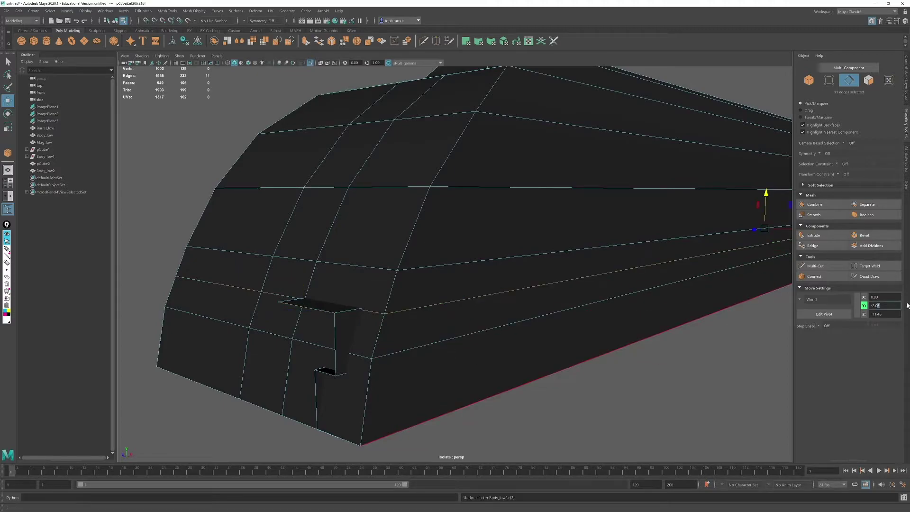
{"action": "key", "text": "ctrl+z"}
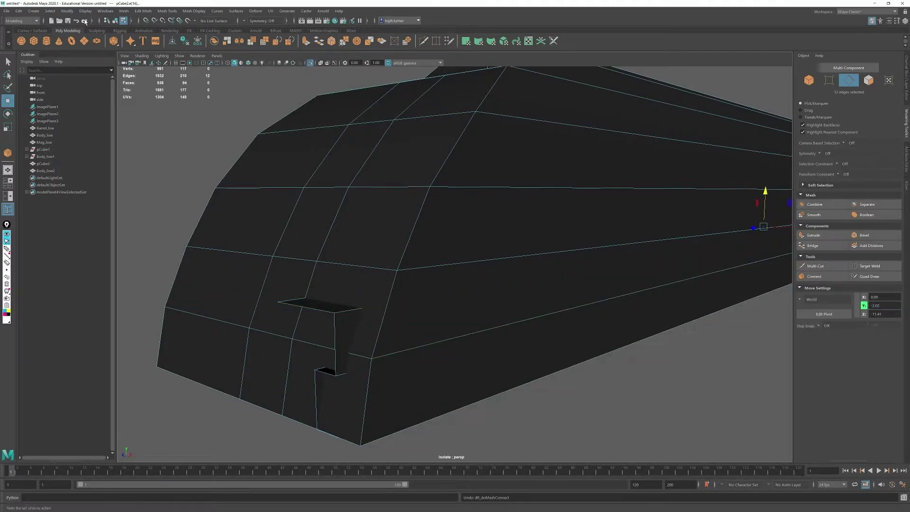
{"action": "left_click", "coordinate": [84, 21]}
Step: Exclude the front recess edges from the new lengthwise loop and lower the rest to the rail strip's top height
{"action": "double_click", "coordinate": [453, 305]}
{"action": "left_click_drag", "start_coordinate": [453, 332], "coordinate": [438, 250], "text": "alt"}
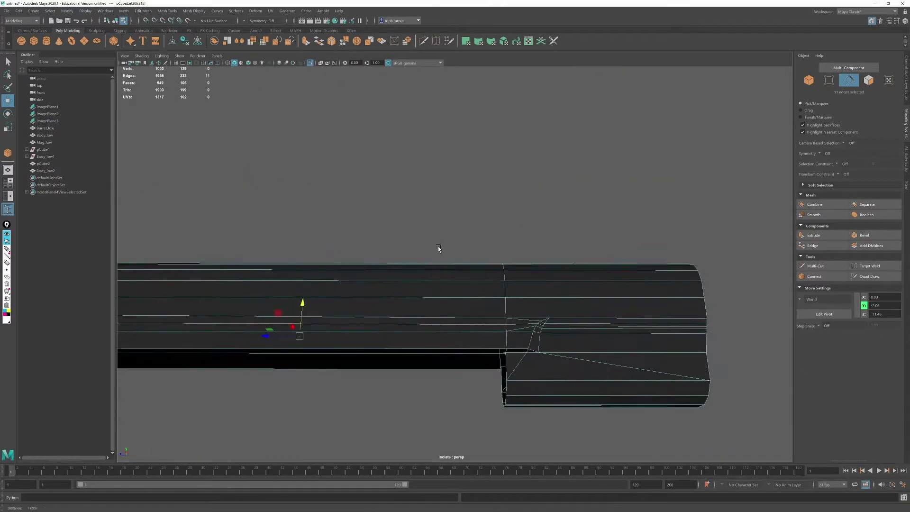
{"action": "middle_click_drag", "start_coordinate": [439, 249], "coordinate": [350, 204], "text": "alt"}
{"action": "left_click_drag", "start_coordinate": [424, 204], "coordinate": [478, 272], "text": "ctrl"}
{"action": "middle_click_drag", "start_coordinate": [479, 271], "coordinate": [645, 287], "text": "alt"}
{"action": "left_click_drag", "start_coordinate": [426, 265], "coordinate": [499, 278], "text": "alt"}
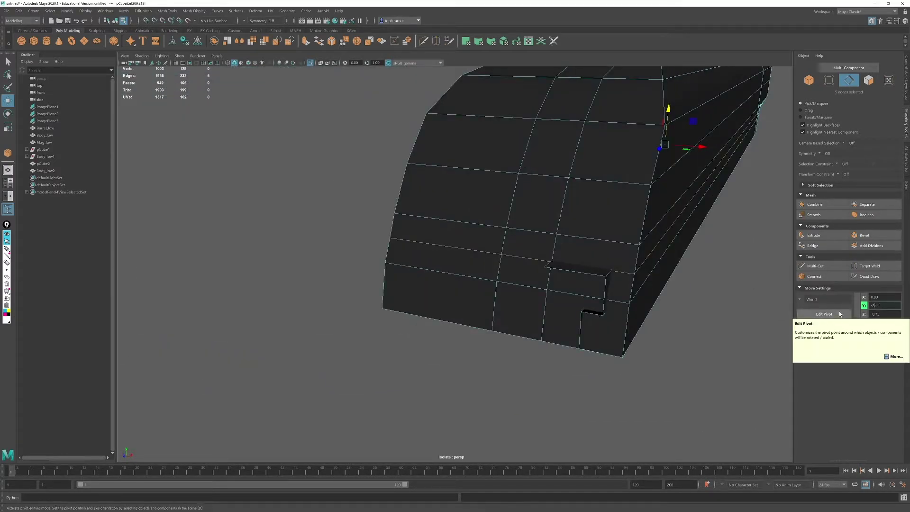
{"action": "left_click_drag", "start_coordinate": [579, 303], "coordinate": [390, 194], "text": "alt"}
{"action": "middle_click_drag", "start_coordinate": [390, 195], "coordinate": [166, 177], "text": "alt"}
{"action": "left_click_drag", "start_coordinate": [753, 115], "coordinate": [753, 119]}
Step: Compare the height of the slide's lengthwise loop with the upper corner of the rail strip at the rear
{"action": "key", "text": "space"}
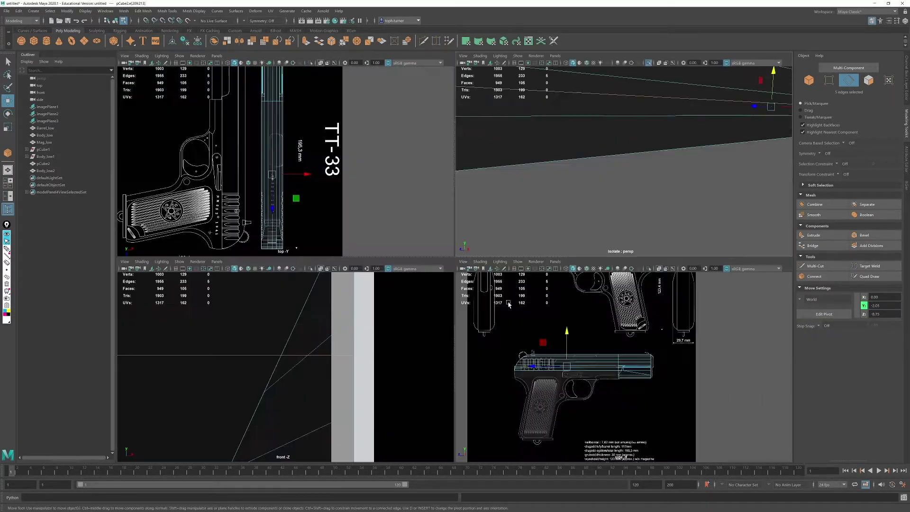
{"action": "key", "text": "space"}
{"action": "left_click_drag", "start_coordinate": [378, 154], "coordinate": [441, 157], "text": "alt"}
{"action": "middle_click_drag", "start_coordinate": [441, 156], "coordinate": [503, 166], "text": "alt"}
{"action": "right_click_drag", "start_coordinate": [503, 166], "coordinate": [555, 252], "text": "alt"}
{"action": "left_click_drag", "start_coordinate": [555, 251], "coordinate": [612, 256], "text": "alt"}
{"action": "left_click", "coordinate": [829, 80]}
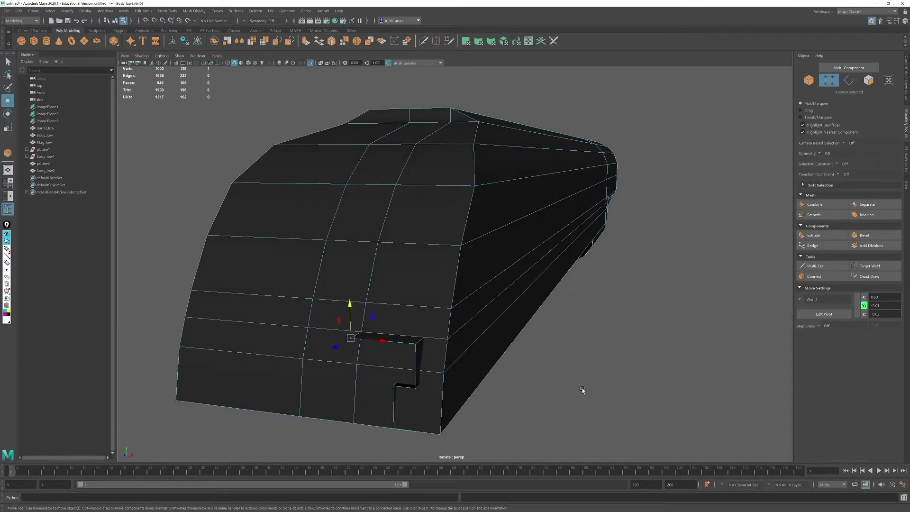
{"action": "left_click", "coordinate": [447, 340]}
{"action": "left_click_drag", "start_coordinate": [550, 355], "coordinate": [481, 359], "text": "alt"}
{"action": "middle_click_drag", "start_coordinate": [481, 360], "coordinate": [615, 270], "text": "alt"}
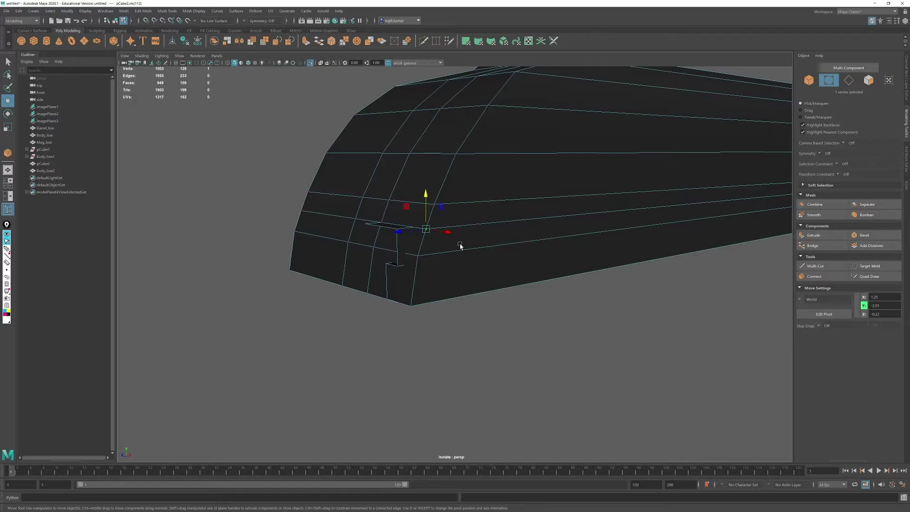
{"action": "left_click_drag", "start_coordinate": [456, 142], "coordinate": [541, 183], "text": "alt"}
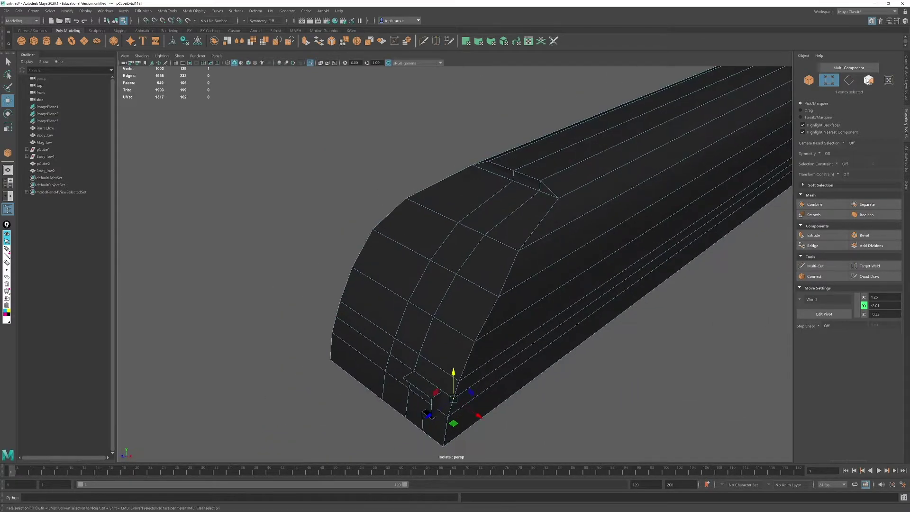
Step: Delete the narrow vertical strip of faces between the two middle loops on the slide's rear
{"action": "key", "text": "F11"}
{"action": "left_click", "coordinate": [498, 209]}
{"action": "left_click", "coordinate": [451, 268], "text": "shift"}
{"action": "left_click", "coordinate": [399, 373], "text": "shift"}
{"action": "left_click", "coordinate": [395, 394], "text": "shift"}
{"action": "key", "text": "Delete"}
{"action": "left_click_drag", "start_coordinate": [455, 314], "coordinate": [479, 334], "text": "alt"}
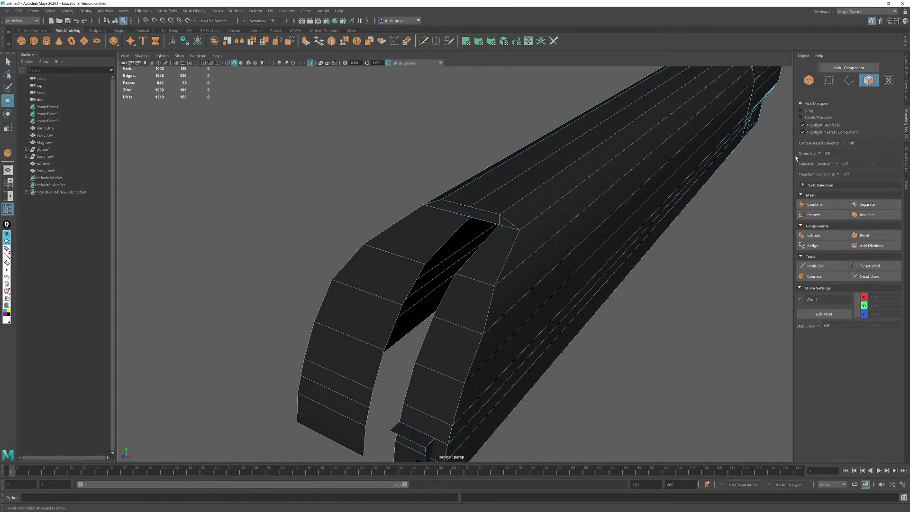
Step: Extrude the top edge of the rear gap downward and set its Y position to -2.73
{"action": "left_click", "coordinate": [849, 80]}
{"action": "left_click", "coordinate": [485, 218]}
{"action": "left_click_drag", "start_coordinate": [485, 192], "coordinate": [485, 317], "text": "shift"}
{"action": "left_click_drag", "start_coordinate": [447, 358], "coordinate": [532, 356], "text": "alt"}
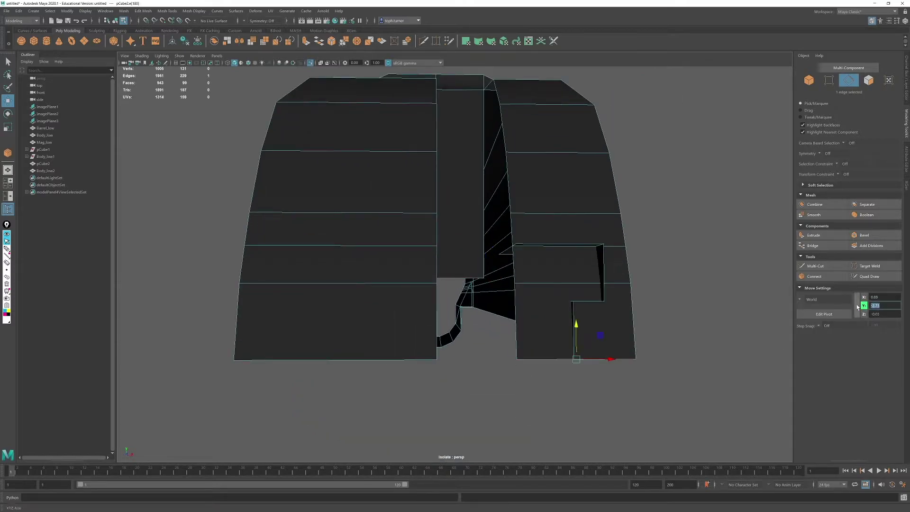
{"action": "left_click_drag", "start_coordinate": [882, 305], "coordinate": [863, 306]}
{"action": "type", "text": "-2.73"}
{"action": "key", "text": "Return"}
Step: Connect the lower vertical edges beside the rail strip with one horizontal edge and align it with the strip's step
{"action": "left_click_drag", "start_coordinate": [514, 218], "coordinate": [468, 249], "text": "alt"}
{"action": "right_click_drag", "start_coordinate": [469, 249], "coordinate": [628, 386], "text": "alt"}
{"action": "middle_click_drag", "start_coordinate": [627, 386], "coordinate": [601, 339], "text": "alt"}
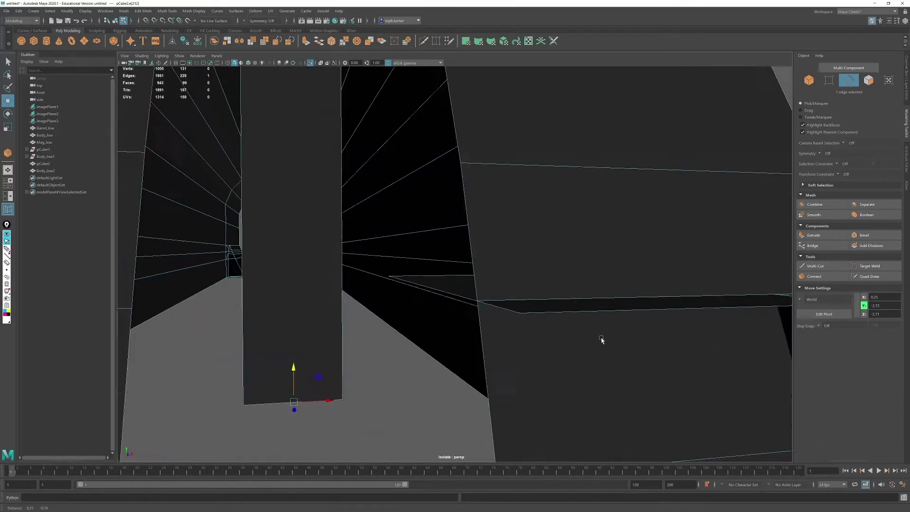
{"action": "right_click_drag", "start_coordinate": [601, 339], "coordinate": [490, 203], "text": "alt"}
{"action": "left_click_drag", "start_coordinate": [490, 203], "coordinate": [403, 256], "text": "alt"}
{"action": "middle_click_drag", "start_coordinate": [403, 256], "coordinate": [416, 276], "text": "alt"}
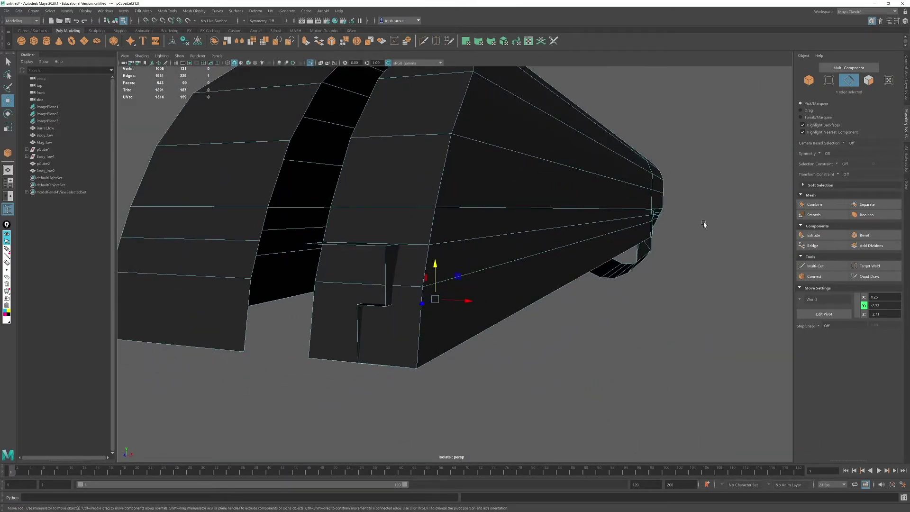
{"action": "left_click", "coordinate": [309, 303], "text": "shift"}
{"action": "left_click", "coordinate": [814, 276]}
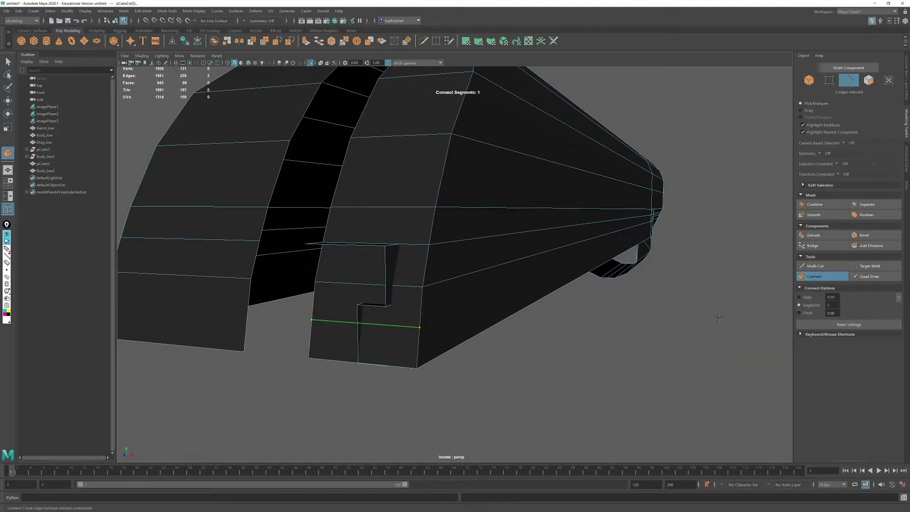
{"action": "key", "text": "w"}
{"action": "left_click_drag", "start_coordinate": [599, 252], "coordinate": [479, 249], "text": "alt"}
{"action": "right_click_drag", "start_coordinate": [479, 249], "coordinate": [517, 284], "text": "alt"}
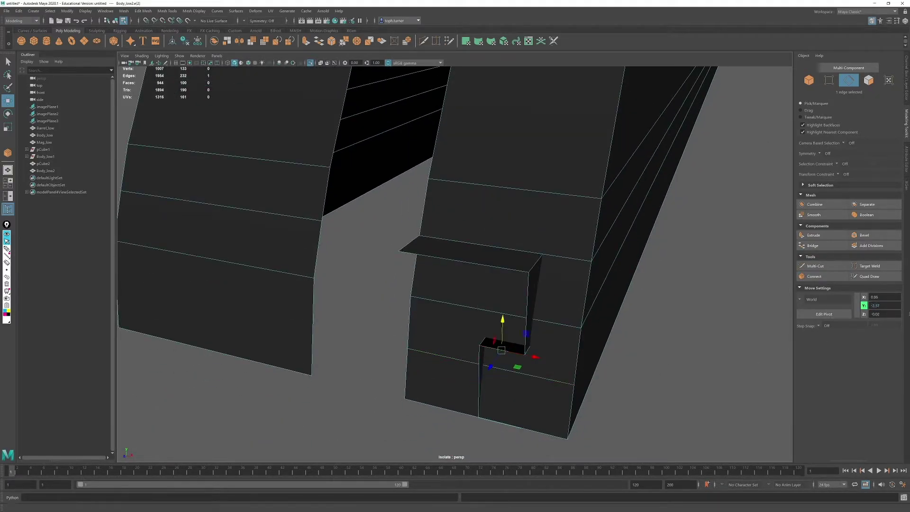
Step: Delete the four slide rear faces around the stepped rail strip
{"action": "left_click_drag", "start_coordinate": [374, 209], "coordinate": [559, 318], "text": "alt"}
{"action": "right_click_drag", "start_coordinate": [494, 277], "coordinate": [494, 313]}
{"action": "left_click", "coordinate": [451, 220]}
{"action": "left_click", "coordinate": [426, 280], "text": "shift"}
{"action": "left_click", "coordinate": [425, 327], "text": "shift"}
{"action": "left_click", "coordinate": [422, 384], "text": "shift"}
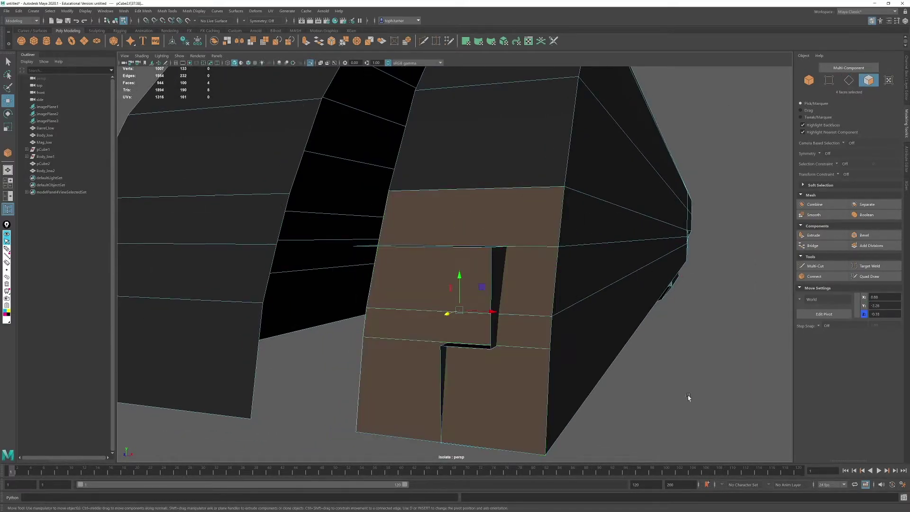
{"action": "key", "text": "Delete"}
Step: Align the rail strip's bottom vertices with the slide's lower rear edge in the side view
{"action": "left_click_drag", "start_coordinate": [701, 311], "coordinate": [622, 207], "text": "alt"}
{"action": "left_click_drag", "start_coordinate": [301, 349], "coordinate": [344, 376]}
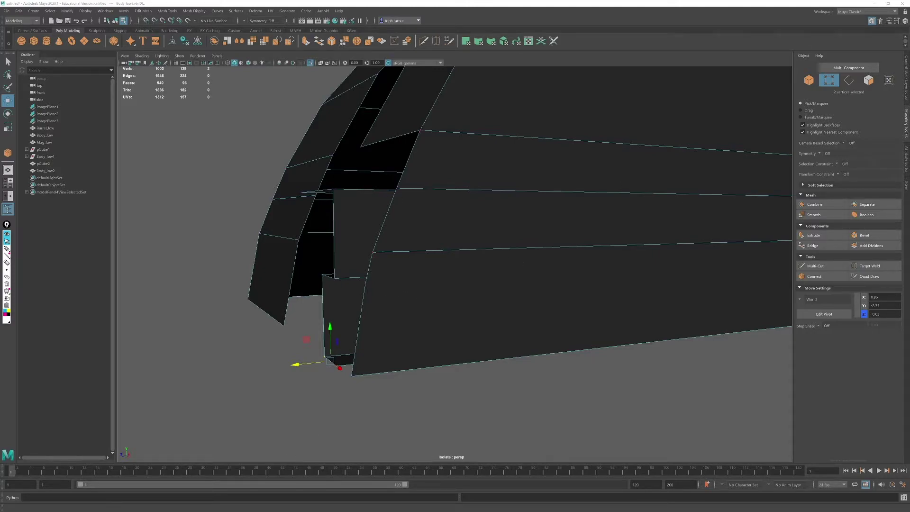
{"action": "key", "text": "space"}
{"action": "key", "text": "space"}
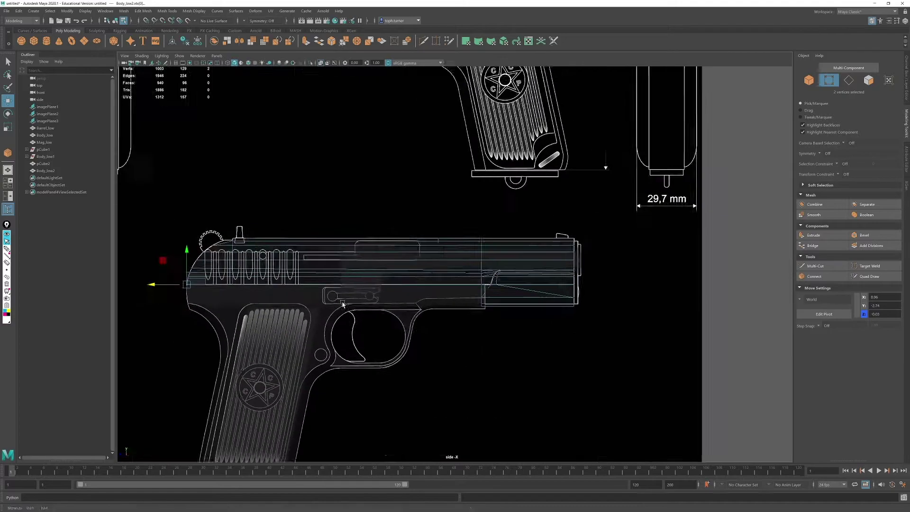
{"action": "middle_click_drag", "start_coordinate": [343, 305], "coordinate": [605, 288], "text": "alt"}
{"action": "right_click_drag", "start_coordinate": [605, 288], "coordinate": [715, 463], "text": "alt"}
{"action": "middle_click_drag", "start_coordinate": [381, 351], "coordinate": [423, 338], "text": "alt"}
{"action": "right_click_drag", "start_coordinate": [423, 338], "coordinate": [471, 416], "text": "alt"}
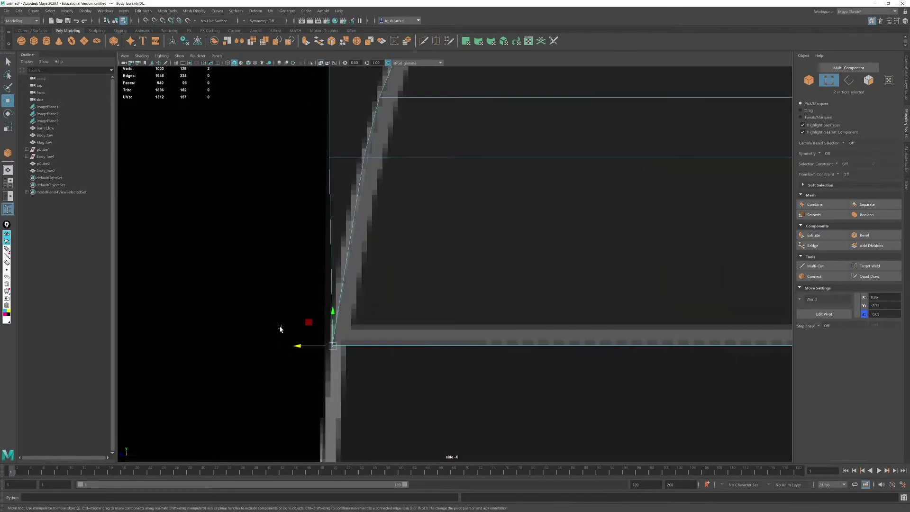
{"action": "middle_click_drag", "start_coordinate": [414, 341], "coordinate": [287, 329], "text": "alt"}
{"action": "left_click_drag", "start_coordinate": [782, 322], "coordinate": [765, 347]}
{"action": "middle_click_drag", "start_coordinate": [256, 327], "coordinate": [474, 273], "text": "alt"}
{"action": "right_click_drag", "start_coordinate": [303, 266], "coordinate": [443, 272], "text": "alt"}
{"action": "left_click_drag", "start_coordinate": [320, 356], "coordinate": [347, 352]}
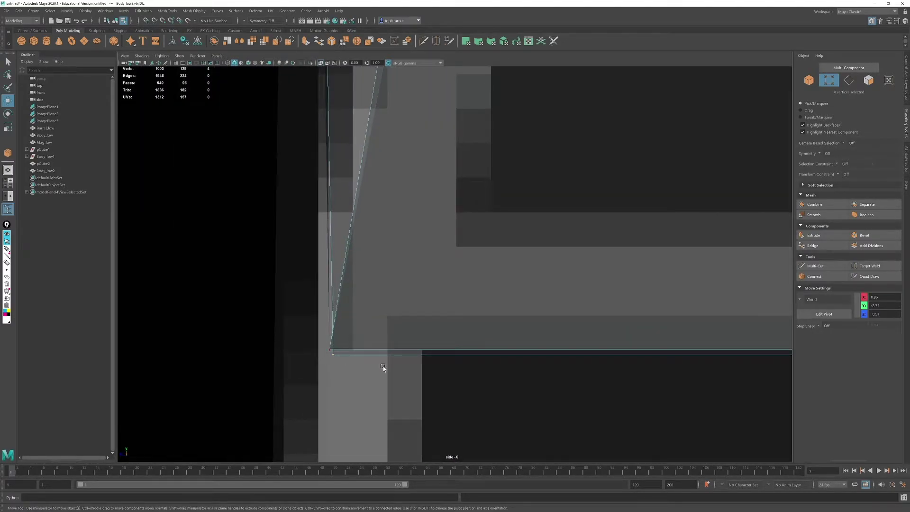
{"action": "right_click_drag", "start_coordinate": [383, 367], "coordinate": [303, 227], "text": "alt"}
{"action": "left_click_drag", "start_coordinate": [536, 238], "coordinate": [537, 236]}
{"action": "right_click_drag", "start_coordinate": [441, 266], "coordinate": [516, 403], "text": "alt"}
{"action": "middle_click_drag", "start_coordinate": [370, 199], "coordinate": [422, 149], "text": "alt"}
{"action": "right_click_drag", "start_coordinate": [422, 149], "coordinate": [444, 199], "text": "alt"}
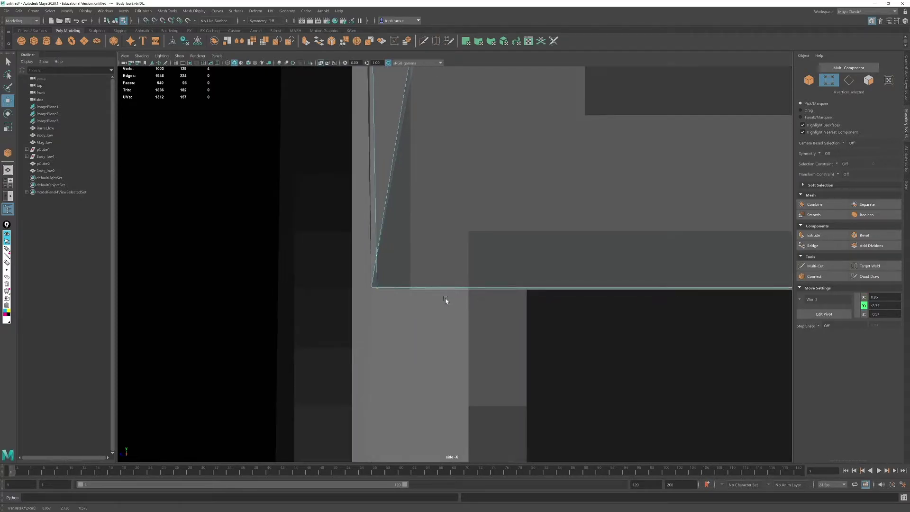
Step: Move the rail strip's lower rear vertices onto the slide's sloped rear outline in the side view
{"action": "left_click_drag", "start_coordinate": [362, 279], "coordinate": [374, 301]}
{"action": "right_click_drag", "start_coordinate": [418, 284], "coordinate": [361, 223], "text": "alt"}
{"action": "right_click_drag", "start_coordinate": [361, 223], "coordinate": [464, 290], "text": "alt"}
{"action": "left_click_drag", "start_coordinate": [387, 280], "coordinate": [352, 289]}
{"action": "right_click_drag", "start_coordinate": [379, 287], "coordinate": [348, 221], "text": "alt"}
{"action": "middle_click_drag", "start_coordinate": [348, 221], "coordinate": [348, 247], "text": "alt"}
{"action": "right_click_drag", "start_coordinate": [349, 247], "coordinate": [408, 280], "text": "alt"}
{"action": "left_click_drag", "start_coordinate": [355, 242], "coordinate": [380, 286]}
{"action": "left_click_drag", "start_coordinate": [343, 270], "coordinate": [418, 279]}
Step: Move the rail strip's two top rear vertices inward onto the slide's sloped rear outline
{"action": "middle_click_drag", "start_coordinate": [443, 142], "coordinate": [395, 381], "text": "alt"}
{"action": "right_click_drag", "start_coordinate": [396, 382], "coordinate": [351, 280], "text": "alt"}
{"action": "left_click_drag", "start_coordinate": [425, 233], "coordinate": [450, 256]}
{"action": "left_click_drag", "start_coordinate": [424, 245], "coordinate": [453, 250]}
{"action": "key", "text": "space"}
{"action": "key", "text": "space"}
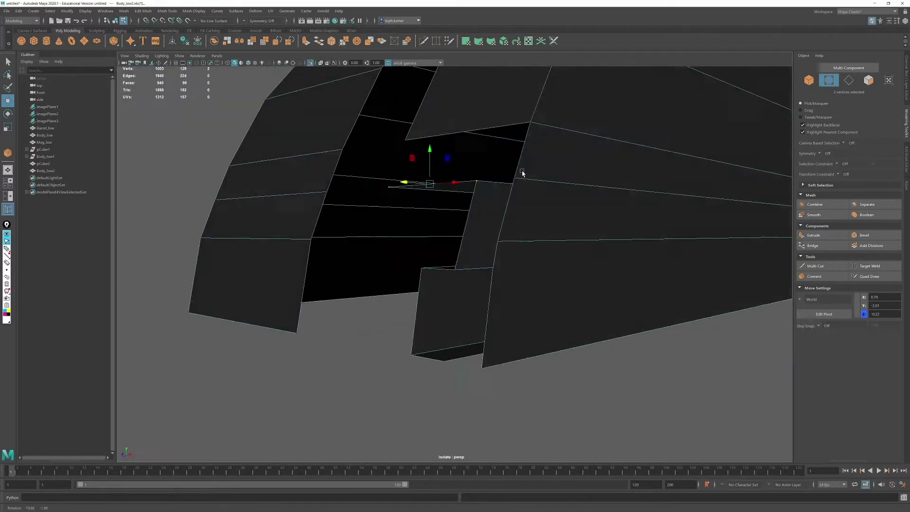
Step: Weld the slide's rear side vertex above the rail step to the vertex at the step's height
{"action": "mouse_move", "coordinate": [522, 172]}
{"action": "left_mouse_down", "text": "alt"}
{"action": "mouse_move", "coordinate": [585, 187]}
{"action": "mouse_move", "coordinate": [516, 203]}
{"action": "mouse_move", "coordinate": [509, 194]}
{"action": "left_mouse_up", "text": "alt"}
{"action": "left_click", "coordinate": [875, 275]}
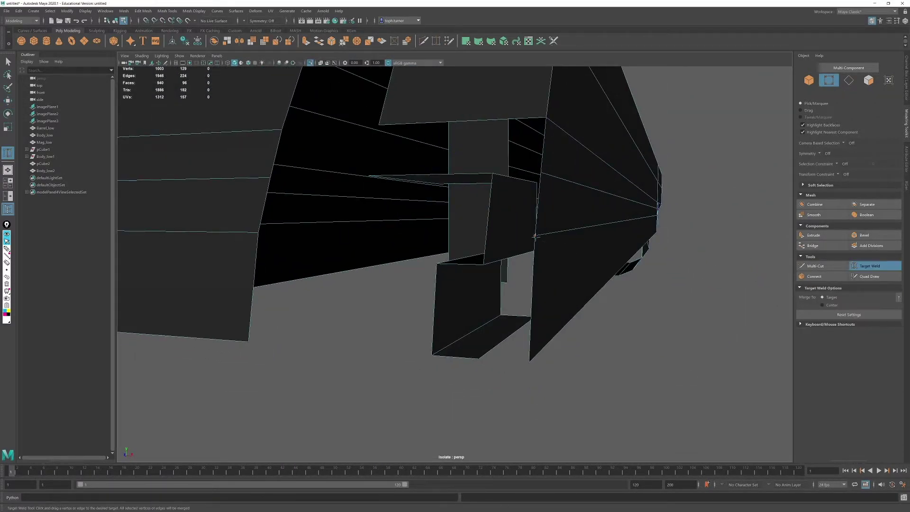
{"action": "left_click_drag", "start_coordinate": [523, 227], "coordinate": [469, 239], "text": "alt"}
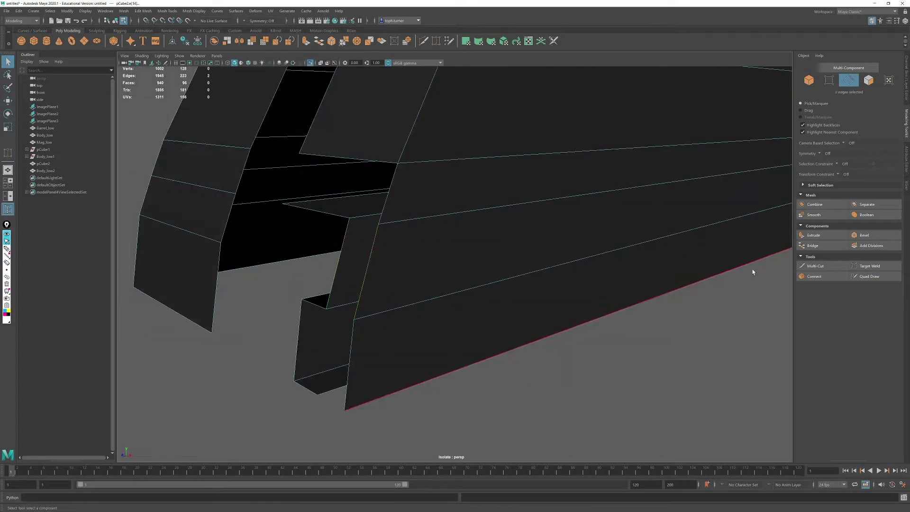
Step: Reverse the face normals of the rail strip at the slide's rear
{"action": "left_click", "coordinate": [869, 80]}
{"action": "double_click", "coordinate": [355, 218]}
{"action": "left_click", "coordinate": [194, 10]}
{"action": "left_click", "coordinate": [204, 43]}
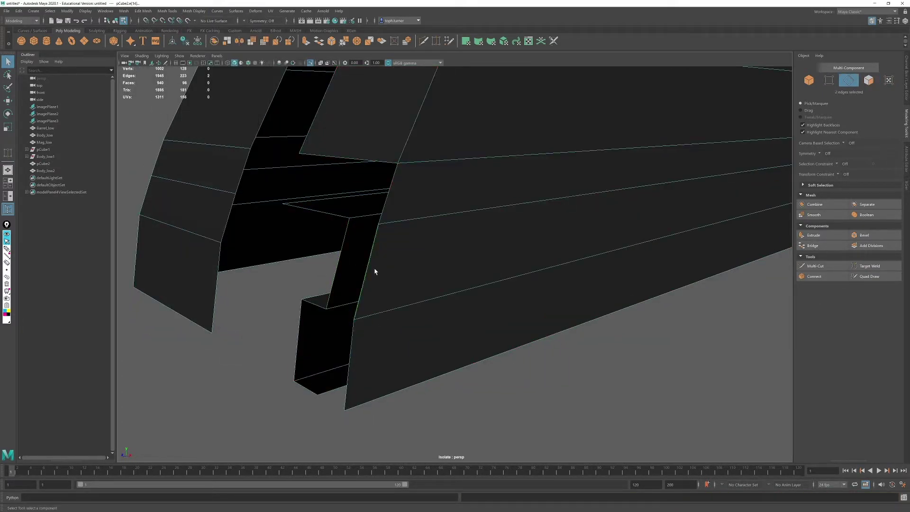
Step: Combine the rail strip with the slide into one mesh and delete its construction history
{"action": "left_click", "coordinate": [812, 246]}
{"action": "left_click", "coordinate": [809, 80]}
{"action": "left_click", "coordinate": [815, 205]}
{"action": "key", "text": "alt+shift+d"}
Step: Bridge the rail strip's rear vertical edge to the matching rear edge of the slide's side
{"action": "left_click", "coordinate": [848, 80]}
{"action": "left_click", "coordinate": [332, 311]}
{"action": "left_click", "coordinate": [818, 246]}
Step: Bridge the rail strip's top inner edge to the lower edge of the slide's inner rear wall
{"action": "middle_click_drag", "start_coordinate": [422, 256], "coordinate": [450, 313], "text": "alt"}
{"action": "left_click", "coordinate": [405, 297]}
{"action": "left_click", "coordinate": [391, 230], "text": "shift"}
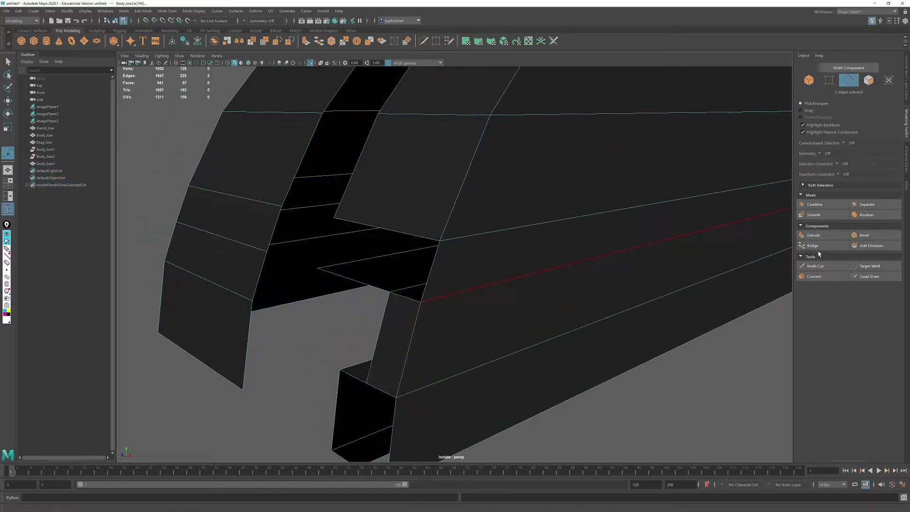
{"action": "left_click", "coordinate": [818, 247]}
{"action": "left_click_drag", "start_coordinate": [467, 290], "coordinate": [598, 304], "text": "alt"}
{"action": "key", "text": "ctrl+z"}
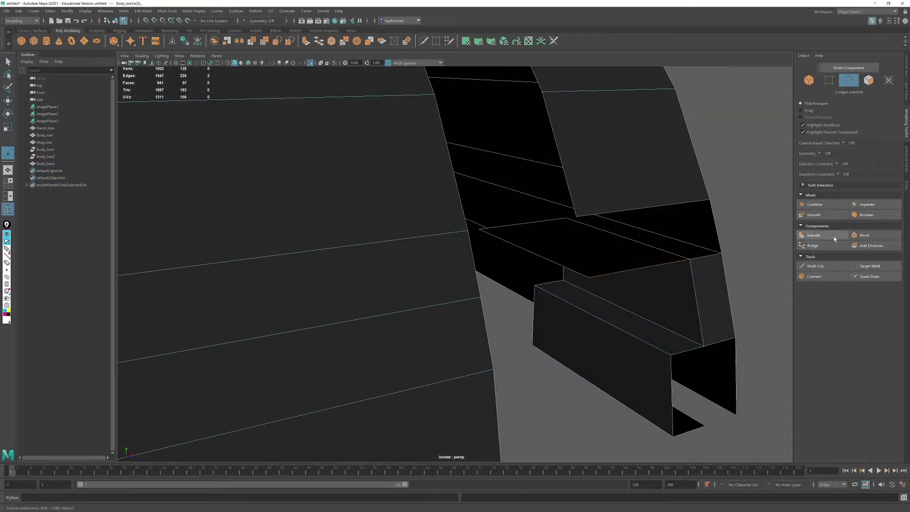
{"action": "left_click", "coordinate": [831, 245]}
Step: Bridge the rail ledge's rear edge to the bottom rear edge to start closing the lower end
{"action": "left_click_drag", "start_coordinate": [636, 279], "coordinate": [545, 285], "text": "alt"}
{"action": "left_click", "coordinate": [515, 281]}
{"action": "left_click", "coordinate": [486, 370], "text": "shift"}
{"action": "left_click", "coordinate": [814, 245]}
Step: Fill the two remaining triangular holes in the slide's rear face above and beside the rail
{"action": "left_click", "coordinate": [503, 195]}
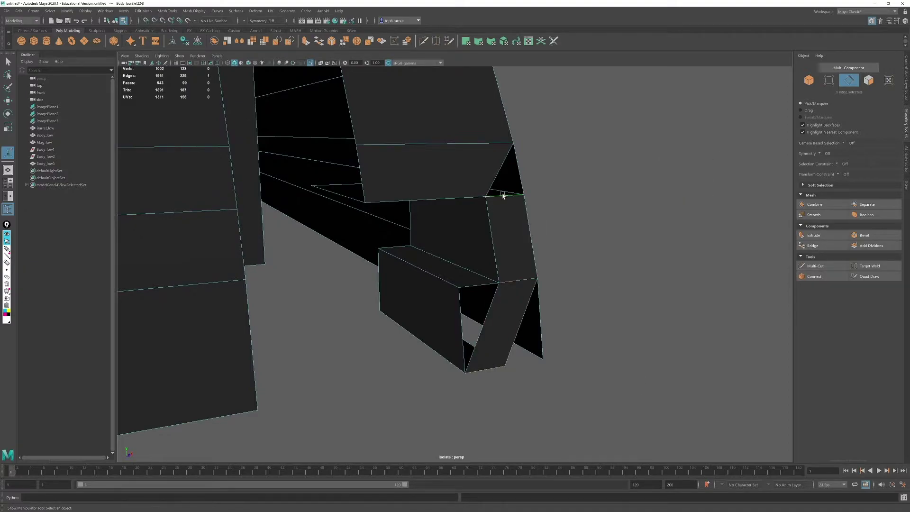
{"action": "left_click", "coordinate": [124, 11]}
{"action": "left_click", "coordinate": [134, 63]}
{"action": "left_click", "coordinate": [489, 308]}
{"action": "left_click", "coordinate": [124, 11]}
{"action": "left_click", "coordinate": [134, 63]}
Step: Align the rail strip's two bottom outer vertices with the slide's lower side edge using the copied coordinate
{"action": "scroll", "coordinate": [610, 271], "scroll_direction": "down", "scroll_amount": 1}
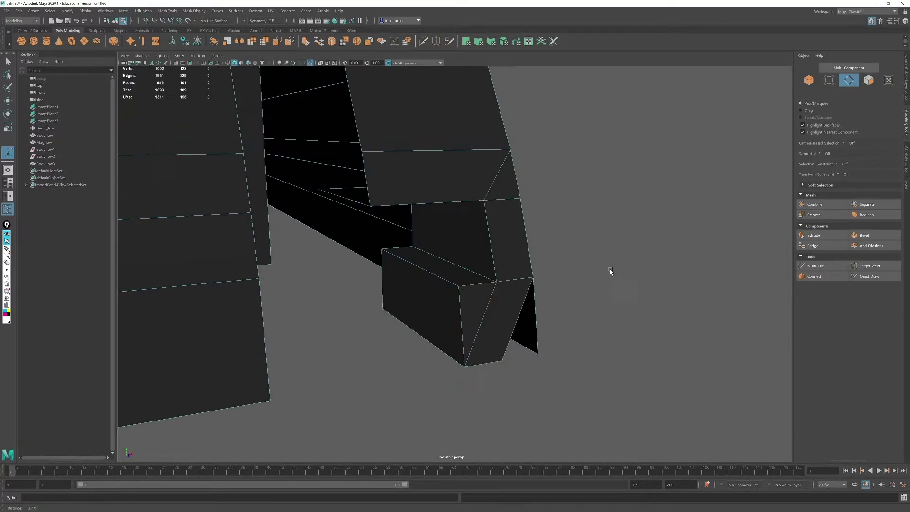
{"action": "left_click_drag", "start_coordinate": [611, 271], "coordinate": [569, 370], "text": "alt"}
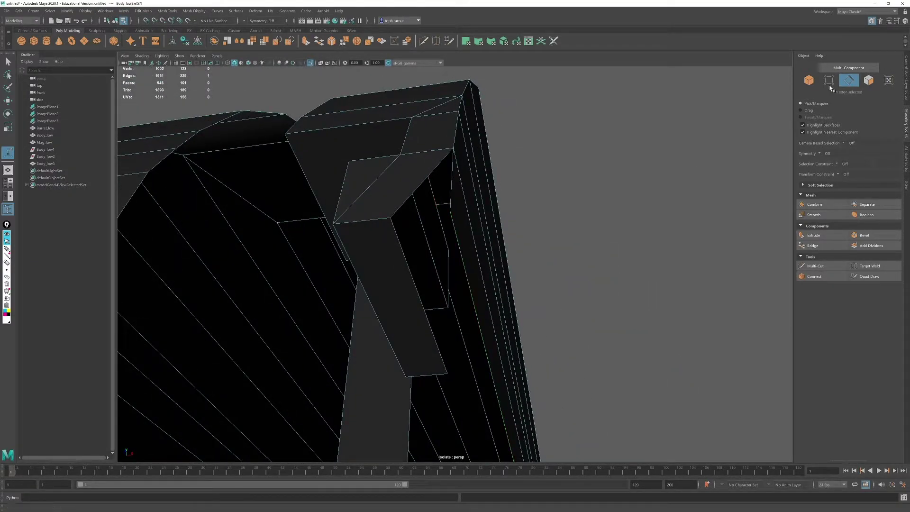
{"action": "key", "text": "w"}
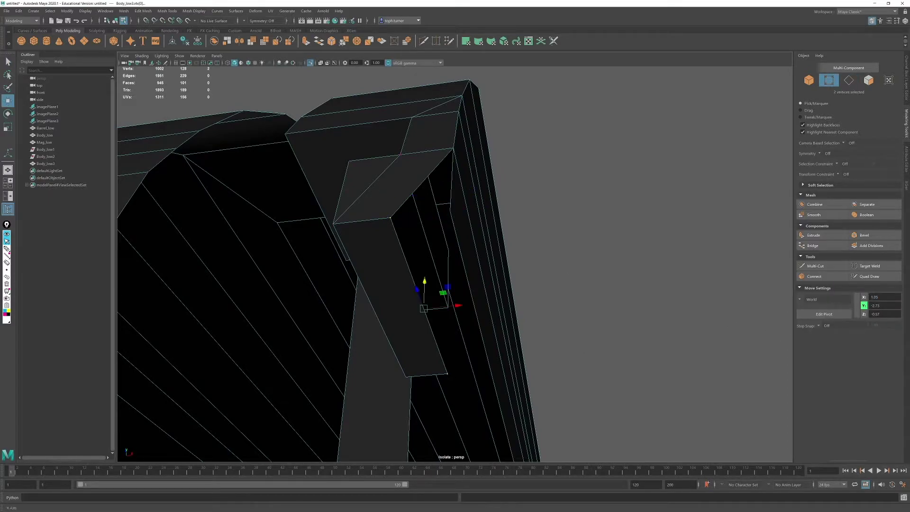
{"action": "key", "text": "ctrl+v"}
{"action": "key", "text": "Return"}
{"action": "left_click_drag", "start_coordinate": [596, 214], "coordinate": [510, 328], "text": "alt"}
{"action": "key", "text": "r"}
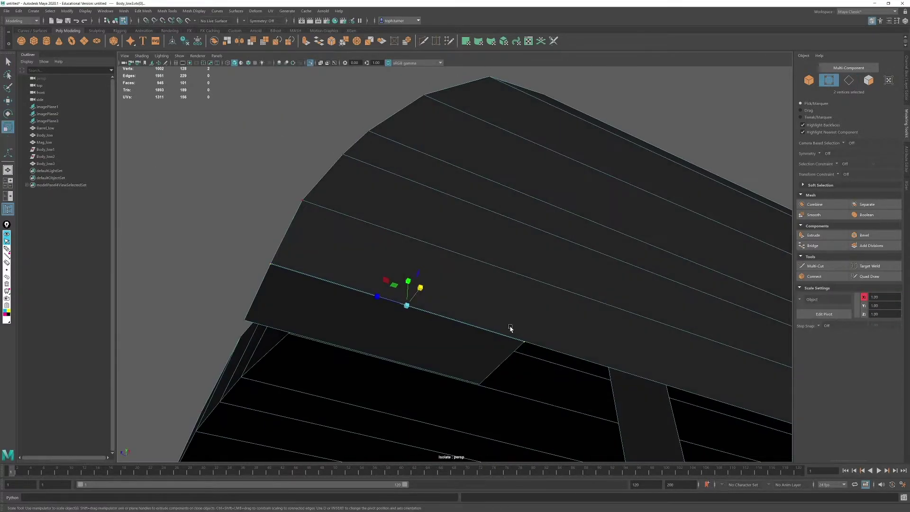
{"action": "left_click_drag", "start_coordinate": [314, 347], "coordinate": [550, 303], "text": "alt"}
{"action": "key", "text": "w"}
{"action": "left_click", "coordinate": [557, 410]}
Step: Move the rail strip's front-end vertices to Z -2.71, in line with the slide's cross wall
{"action": "right_click_drag", "start_coordinate": [552, 281], "coordinate": [402, 272], "text": "alt"}
{"action": "left_click_drag", "start_coordinate": [403, 272], "coordinate": [483, 202], "text": "alt"}
{"action": "double_click", "coordinate": [521, 293], "text": "shift"}
{"action": "left_click_drag", "start_coordinate": [521, 293], "coordinate": [450, 327], "text": "alt"}
{"action": "right_click_drag", "start_coordinate": [502, 370], "coordinate": [609, 437], "text": "alt"}
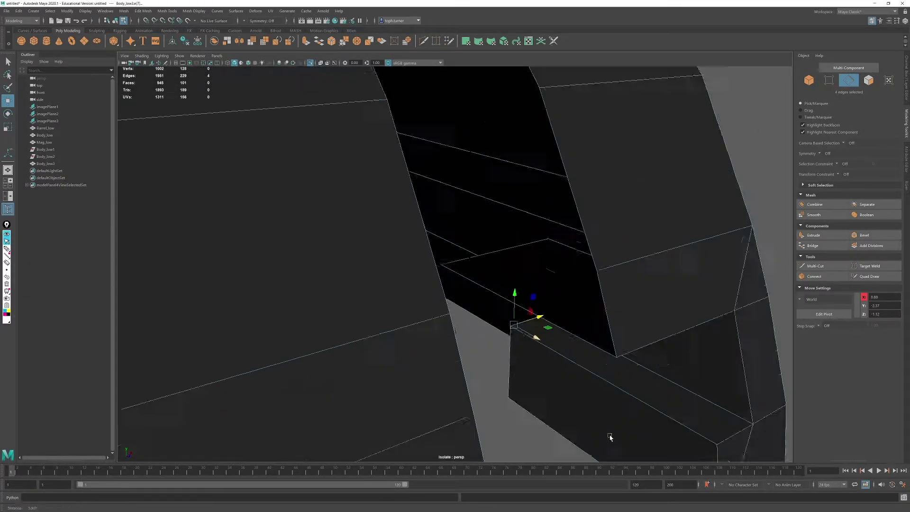
{"action": "left_click_drag", "start_coordinate": [609, 437], "coordinate": [569, 342], "text": "alt"}
{"action": "left_click_drag", "start_coordinate": [327, 254], "coordinate": [404, 204], "text": "alt"}
{"action": "left_click_drag", "start_coordinate": [595, 272], "coordinate": [350, 261]}
{"action": "left_click", "coordinate": [280, 258]}
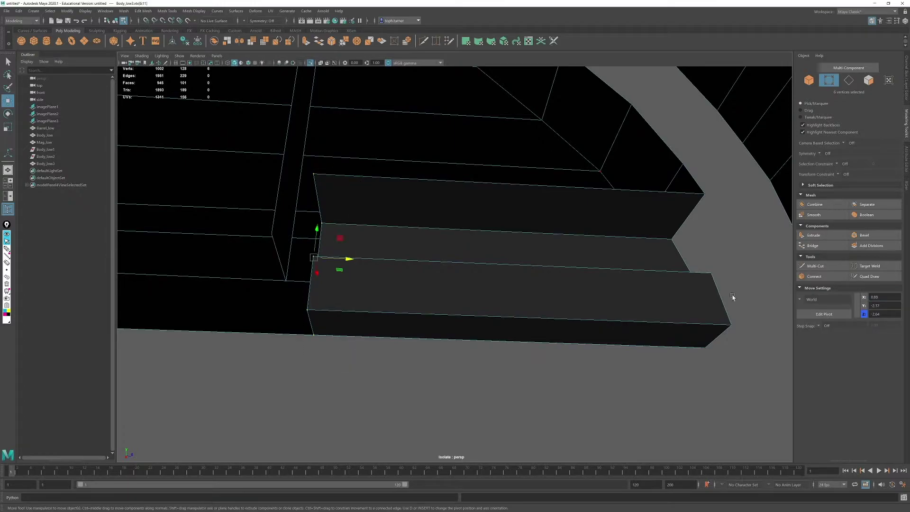
{"action": "left_click_drag", "start_coordinate": [884, 314], "coordinate": [850, 314]}
{"action": "type", "text": "0.25"}
{"action": "key", "text": "Return"}
{"action": "key", "text": "ctrl+z"}
{"action": "key", "text": "ctrl+z"}
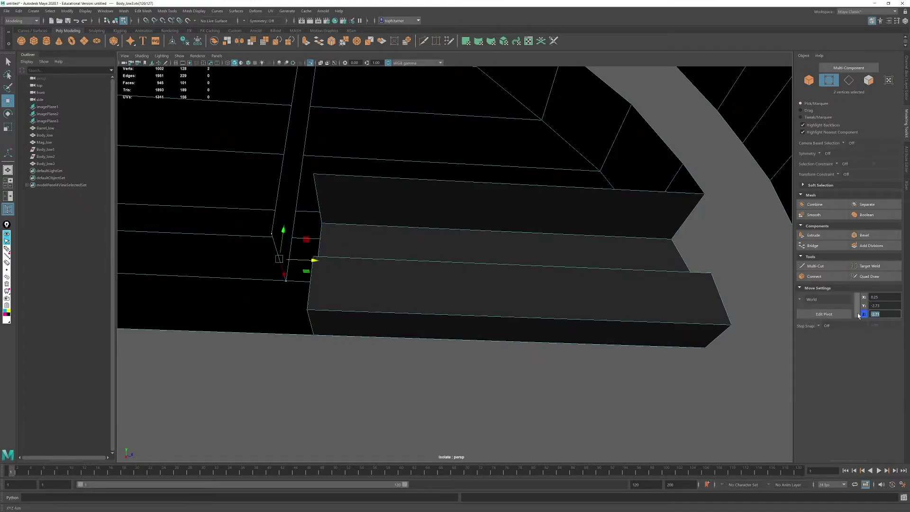
{"action": "key", "text": "Return"}
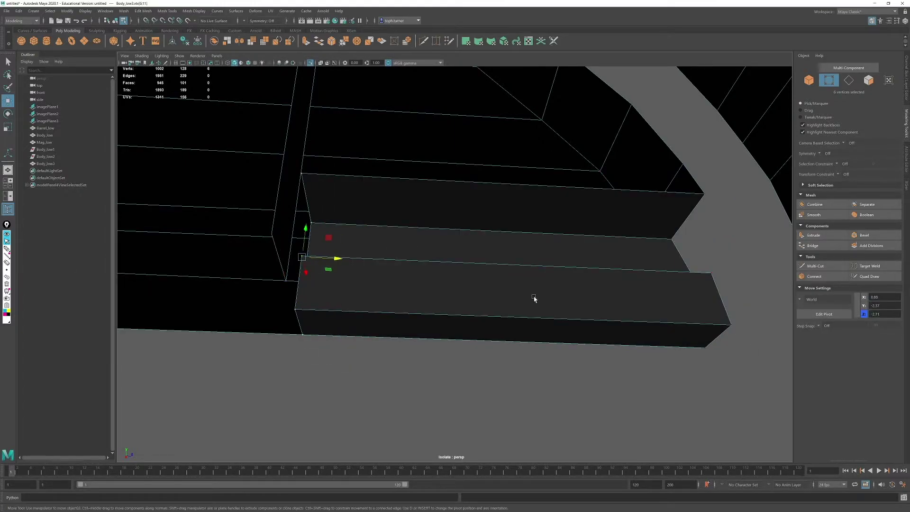
Step: Bridge the front edges of the rail's top and ledge to close the step's front end
{"action": "left_click_drag", "start_coordinate": [534, 299], "coordinate": [415, 252], "text": "alt"}
{"action": "key", "text": "F10"}
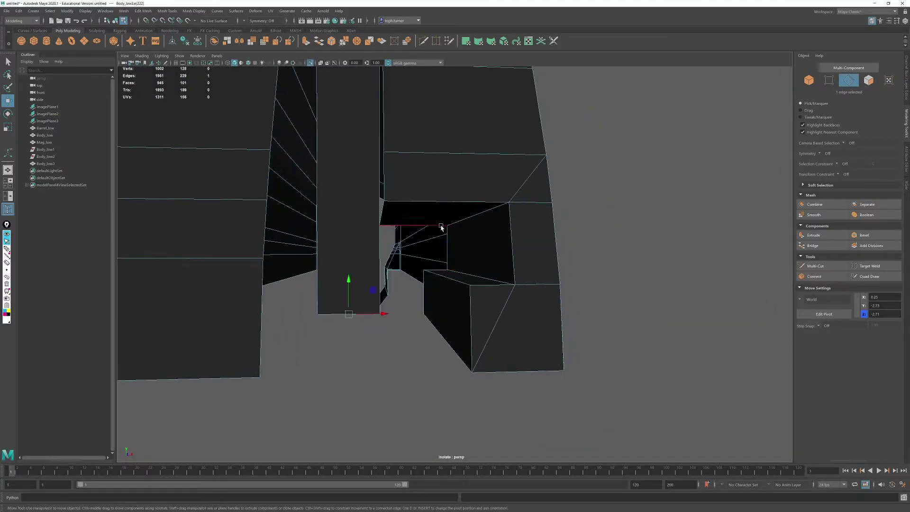
{"action": "left_click", "coordinate": [820, 245]}
Step: Raise the bottom edge of the slide's cross wall level with the rail's top front edge
{"action": "left_click", "coordinate": [426, 298]}
{"action": "left_click_drag", "start_coordinate": [426, 298], "coordinate": [819, 96], "text": "alt"}
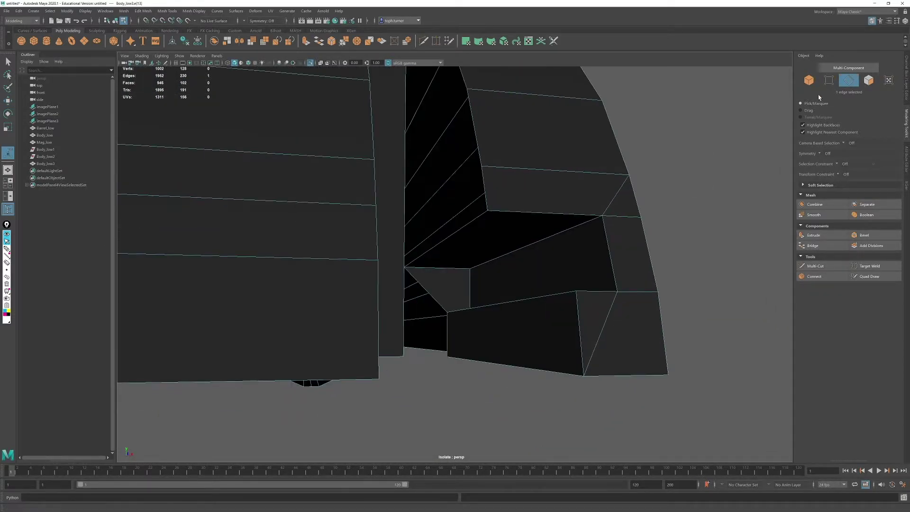
{"action": "left_click_drag", "start_coordinate": [753, 141], "coordinate": [528, 303], "text": "alt"}
{"action": "left_click", "coordinate": [466, 274]}
{"action": "key", "text": "w"}
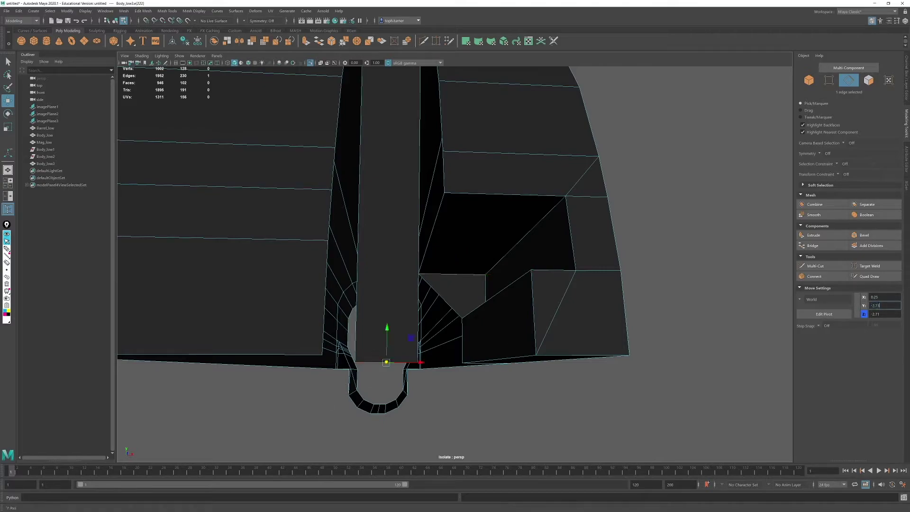
{"action": "key", "text": "Return"}
Step: Extrude the cross wall's bottom edge down to Y -2.73 and bridge its side edge to the rail's front end
{"action": "mouse_move", "coordinate": [500, 266]}
{"action": "left_mouse_down", "text": "alt"}
{"action": "mouse_move", "coordinate": [528, 240]}
{"action": "mouse_move", "coordinate": [507, 264]}
{"action": "left_mouse_up", "text": "alt"}
{"action": "left_click_drag", "start_coordinate": [380, 246], "coordinate": [379, 327], "text": "shift"}
{"action": "left_click", "coordinate": [542, 346]}
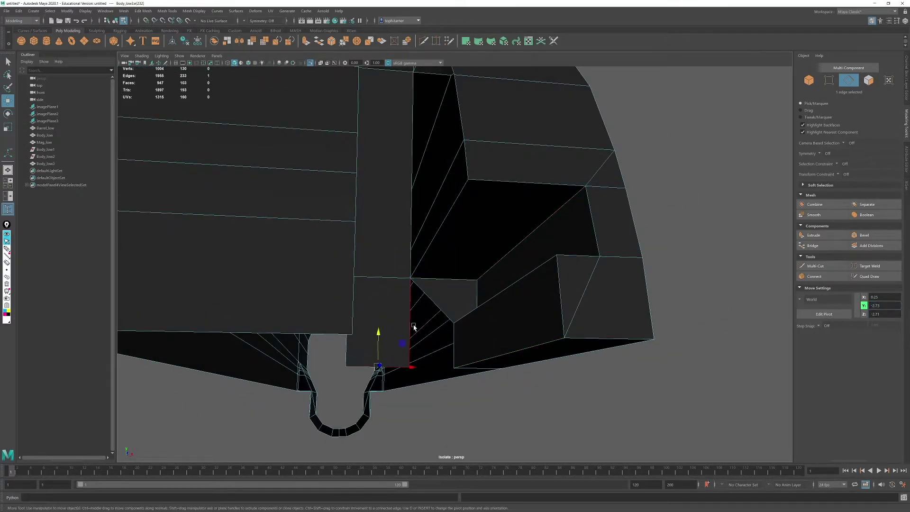
{"action": "left_click", "coordinate": [820, 245]}
Step: Merge the overlapping vertices where the cross wall meets the rail's upper front corner
{"action": "mouse_move", "coordinate": [584, 247]}
{"action": "left_mouse_down", "text": "alt"}
{"action": "mouse_move", "coordinate": [577, 269]}
{"action": "mouse_move", "coordinate": [528, 299]}
{"action": "mouse_move", "coordinate": [567, 301]}
{"action": "mouse_move", "coordinate": [534, 311]}
{"action": "mouse_move", "coordinate": [534, 362]}
{"action": "mouse_move", "coordinate": [559, 248]}
{"action": "mouse_move", "coordinate": [574, 254]}
{"action": "left_mouse_up", "text": "alt"}
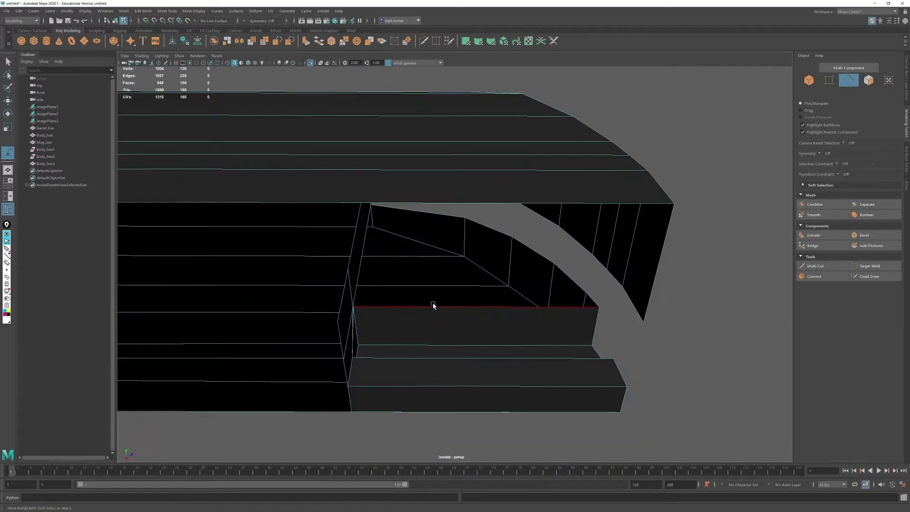
{"action": "left_click_drag", "start_coordinate": [407, 223], "coordinate": [422, 327], "text": "alt"}
{"action": "right_click_drag", "start_coordinate": [408, 351], "coordinate": [362, 359]}
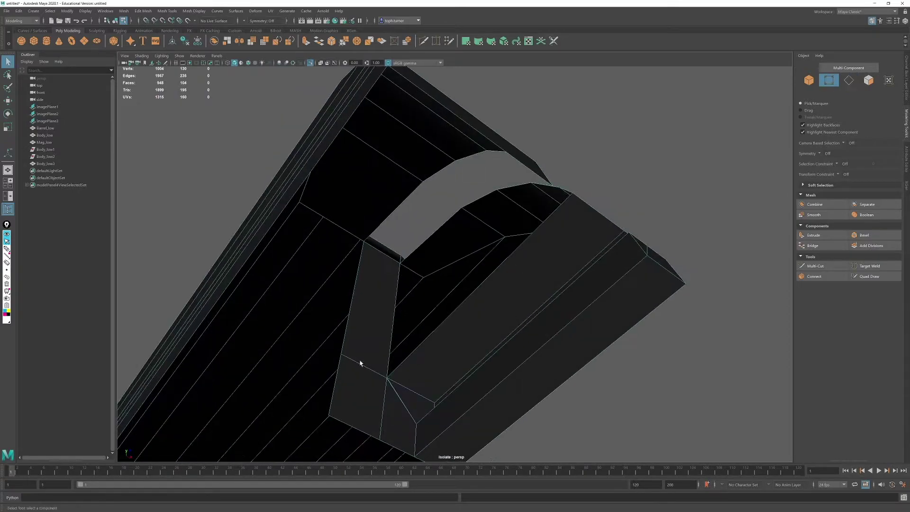
{"action": "left_click_drag", "start_coordinate": [362, 363], "coordinate": [403, 393]}
{"action": "left_click", "coordinate": [143, 11]}
{"action": "left_click", "coordinate": [160, 85]}
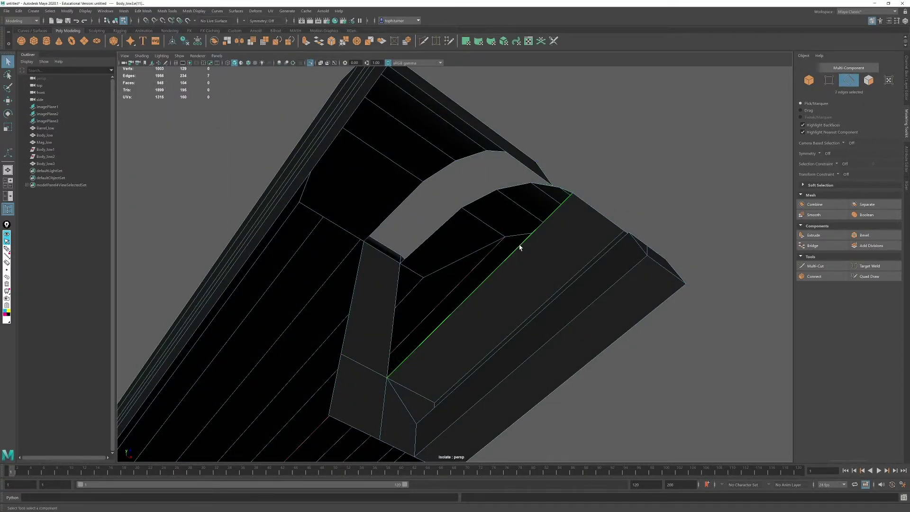
Step: Fill the open hole between the slide's inner rear wall and the rail's top edge
{"action": "left_click_drag", "start_coordinate": [520, 247], "coordinate": [496, 249], "text": "alt"}
{"action": "left_click", "coordinate": [144, 11]}
{"action": "mouse_move", "coordinate": [124, 11]}
{"action": "left_click", "coordinate": [136, 63]}
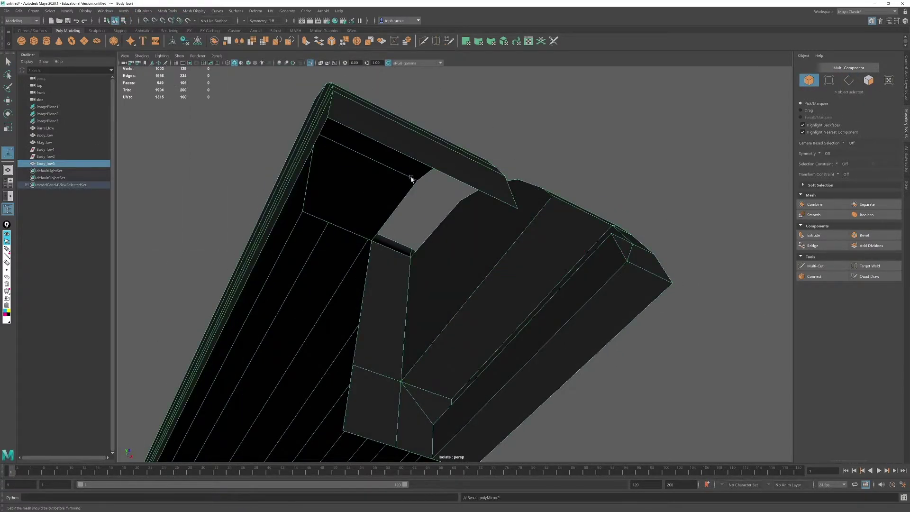
Step: Mirror the finished rear half of the slide onto its other side
{"action": "left_click", "coordinate": [671, 194]}
{"action": "left_click_drag", "start_coordinate": [379, 138], "coordinate": [240, 170], "text": "alt"}
{"action": "left_click", "coordinate": [239, 171]}
Step: Examine the vertices around the notch at the top of the slide's rear
{"action": "left_click_drag", "start_coordinate": [469, 198], "coordinate": [463, 282], "text": "alt"}
{"action": "scroll", "coordinate": [463, 282], "scroll_direction": "up", "scroll_amount": 5}
{"action": "left_click", "coordinate": [463, 283]}
{"action": "scroll", "coordinate": [463, 283], "scroll_direction": "up", "scroll_amount": 3}
{"action": "right_click_drag", "start_coordinate": [463, 204], "coordinate": [428, 202]}
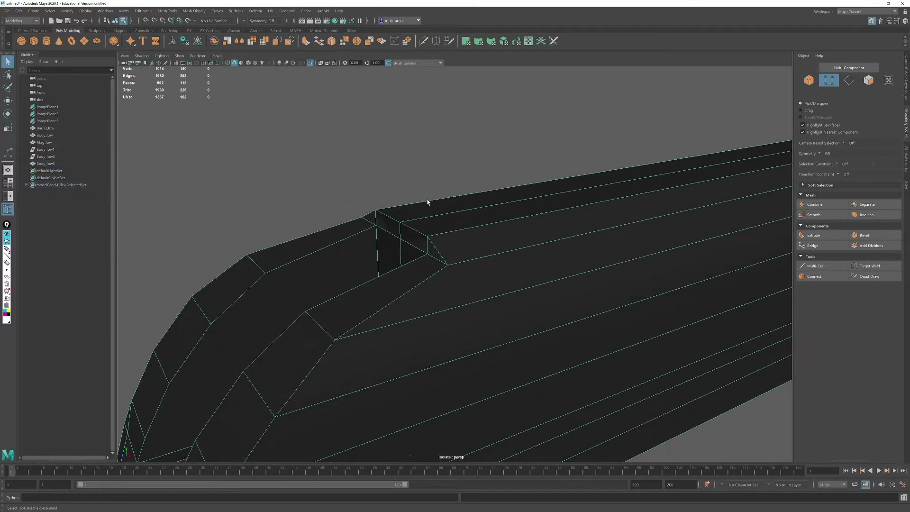
{"action": "left_click_drag", "start_coordinate": [427, 203], "coordinate": [390, 214], "text": "alt"}
{"action": "left_click_drag", "start_coordinate": [390, 214], "coordinate": [458, 246]}
{"action": "key", "text": "w"}
{"action": "left_click_drag", "start_coordinate": [384, 242], "coordinate": [417, 246]}
{"action": "left_click", "coordinate": [453, 251]}
{"action": "left_click_drag", "start_coordinate": [386, 221], "coordinate": [412, 242]}
{"action": "left_click_drag", "start_coordinate": [420, 234], "coordinate": [474, 259]}
{"action": "left_click", "coordinate": [617, 223]}
{"action": "left_click_drag", "start_coordinate": [616, 223], "coordinate": [493, 251], "text": "alt"}
Step: Compare the notch's top vertices with the step drawn in the side view reference
{"action": "key", "text": "space"}
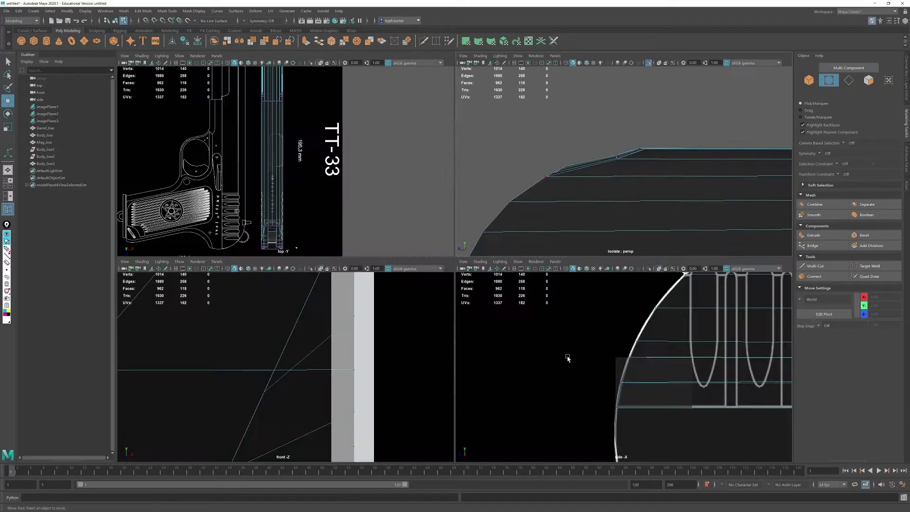
{"action": "key", "text": "space"}
{"action": "scroll", "coordinate": [568, 357], "scroll_direction": "down", "scroll_amount": 6}
{"action": "middle_click_drag", "start_coordinate": [646, 164], "coordinate": [508, 243], "text": "alt"}
{"action": "scroll", "coordinate": [510, 247], "scroll_direction": "up", "scroll_amount": 6}
{"action": "left_click_drag", "start_coordinate": [477, 249], "coordinate": [514, 272]}
{"action": "key", "text": "ctrl+z"}
{"action": "left_click_drag", "start_coordinate": [486, 236], "coordinate": [542, 251]}
{"action": "scroll", "coordinate": [546, 274], "scroll_direction": "up", "scroll_amount": 2}
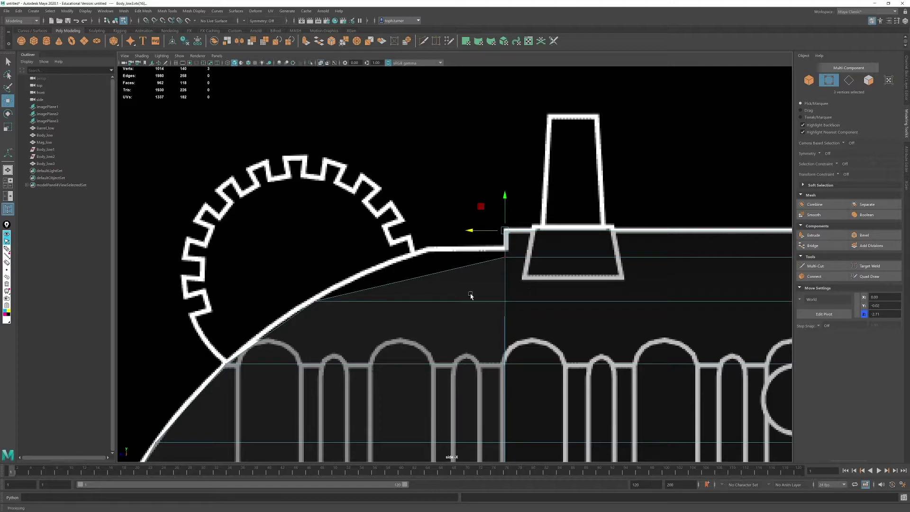
Step: Insert a one-segment edge row along the slide's upper side, starting from the slope behind the notch, with Connect
{"action": "left_click", "coordinate": [848, 80]}
{"action": "scroll", "coordinate": [526, 284], "scroll_direction": "down", "scroll_amount": 3}
{"action": "left_click", "coordinate": [847, 275]}
{"action": "scroll", "coordinate": [526, 307], "scroll_direction": "down", "scroll_amount": 5}
{"action": "scroll", "coordinate": [593, 319], "scroll_direction": "up", "scroll_amount": 5}
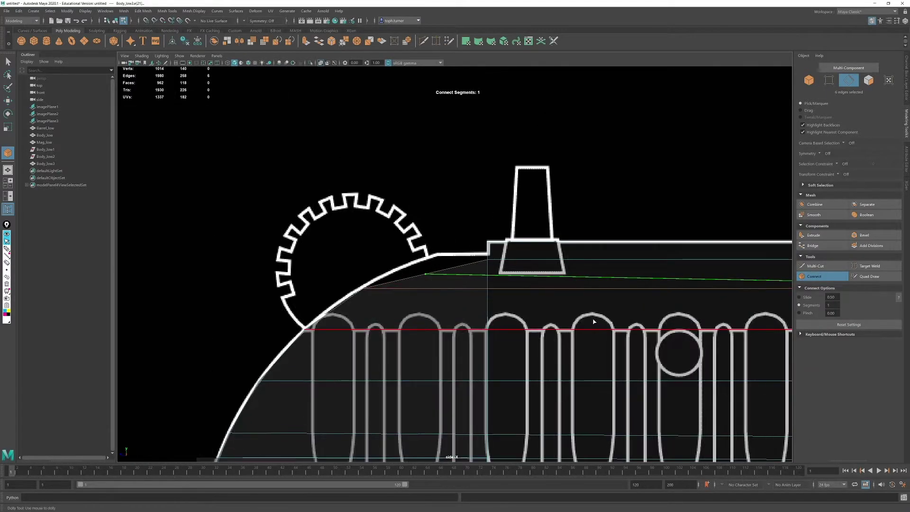
{"action": "scroll", "coordinate": [593, 319], "scroll_direction": "down", "scroll_amount": 3}
Step: Raise the new edge row's rear vertices to the drawn rear outline of the slide in the side view
{"action": "key", "text": "r"}
{"action": "left_click", "coordinate": [828, 80]}
{"action": "middle_click_drag", "start_coordinate": [702, 252], "coordinate": [547, 245], "text": "alt"}
{"action": "left_click_drag", "start_coordinate": [740, 261], "coordinate": [754, 278]}
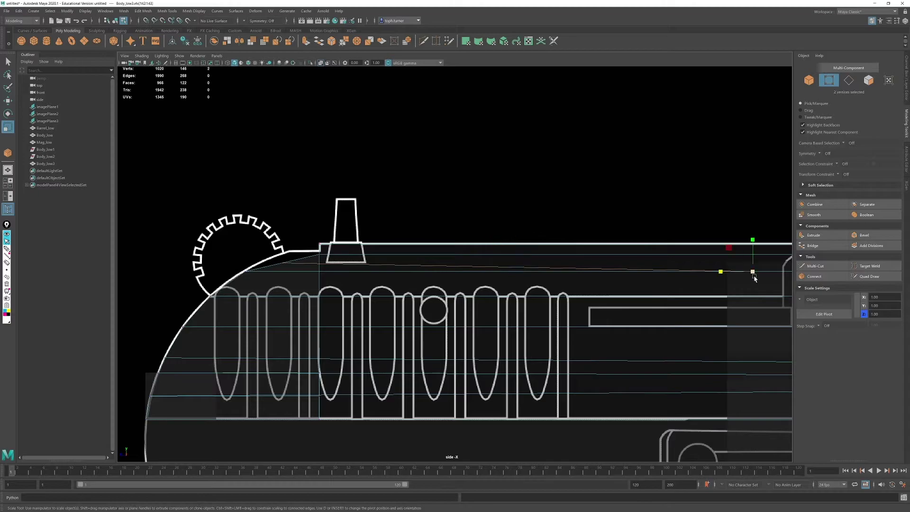
{"action": "left_click_drag", "start_coordinate": [268, 304], "coordinate": [260, 304]}
{"action": "middle_click_drag", "start_coordinate": [261, 304], "coordinate": [430, 265], "text": "alt"}
{"action": "scroll", "coordinate": [430, 264], "scroll_direction": "up", "scroll_amount": 3}
{"action": "left_click_drag", "start_coordinate": [467, 169], "coordinate": [441, 227]}
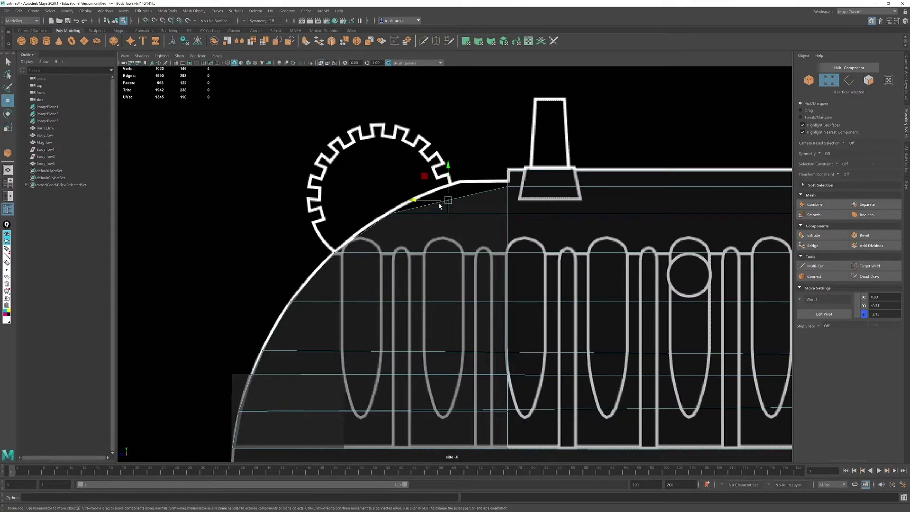
{"action": "scroll", "coordinate": [439, 206], "scroll_direction": "up", "scroll_amount": 3}
Step: Shift the new edge row's rear side vertices inward in the front view to shape the slide's upper curve
{"action": "key", "text": "space"}
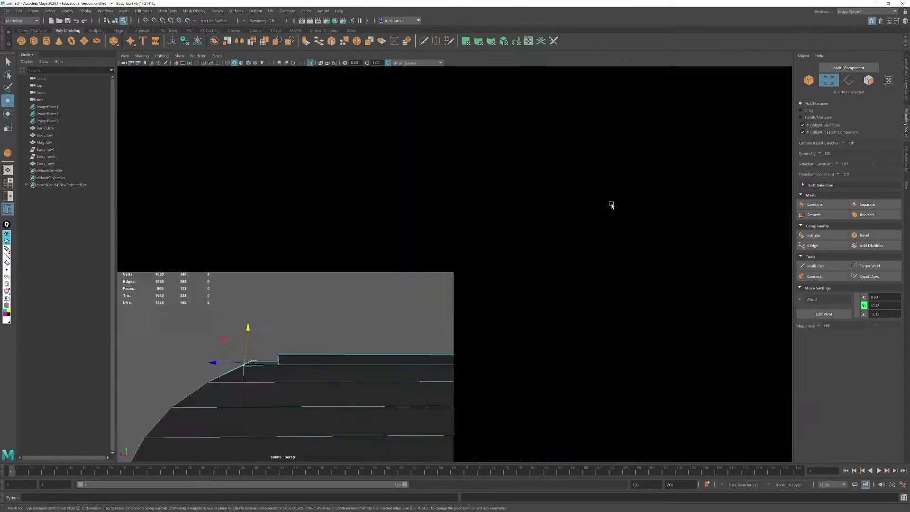
{"action": "key", "text": "space"}
{"action": "left_click_drag", "start_coordinate": [611, 203], "coordinate": [633, 206], "text": "alt"}
{"action": "left_click", "coordinate": [474, 280]}
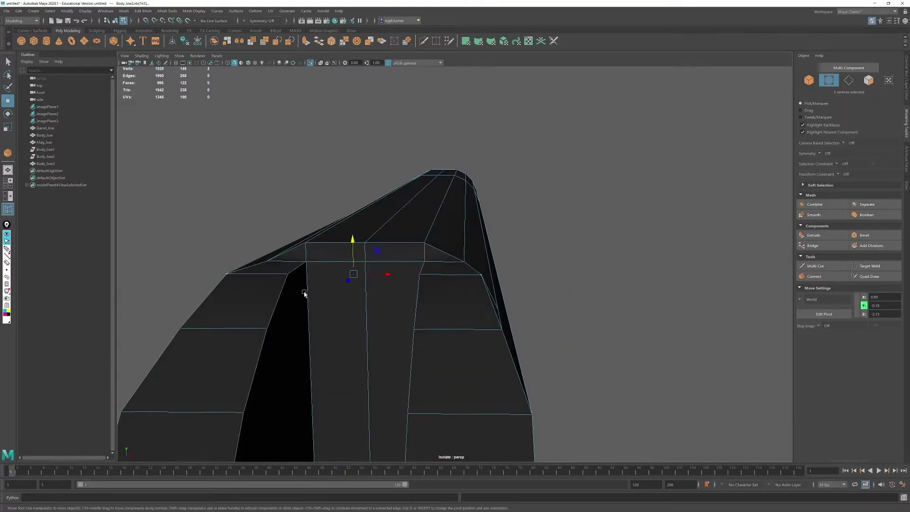
{"action": "key", "text": "space"}
{"action": "key", "text": "space"}
{"action": "scroll", "coordinate": [457, 276], "scroll_direction": "down", "scroll_amount": 5}
{"action": "middle_click_drag", "start_coordinate": [457, 276], "coordinate": [487, 404], "text": "alt"}
{"action": "scroll", "coordinate": [488, 404], "scroll_direction": "up", "scroll_amount": 5}
{"action": "left_click", "coordinate": [164, 208]}
{"action": "left_click_drag", "start_coordinate": [194, 208], "coordinate": [218, 208]}
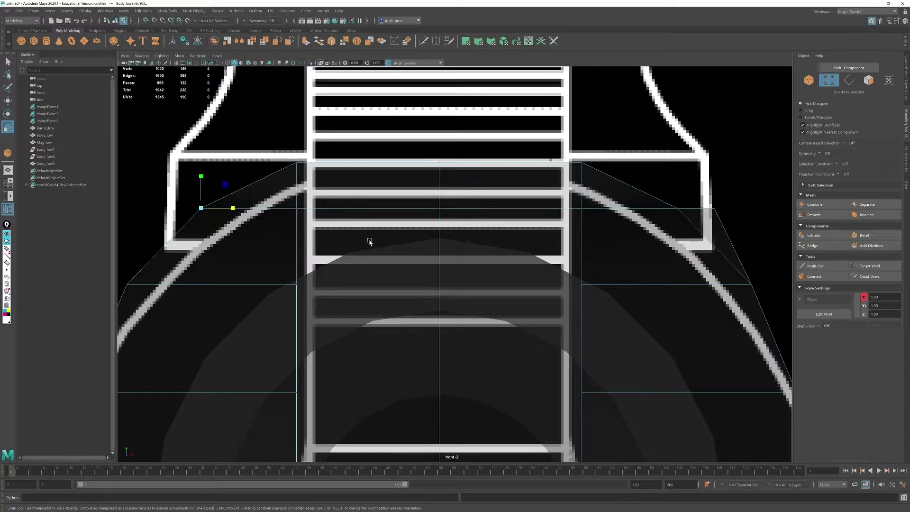
Step: Mirror the slide across the X axis to copy the adjusted side to the other half
{"action": "key", "text": "F8"}
{"action": "left_click", "coordinate": [239, 41]}
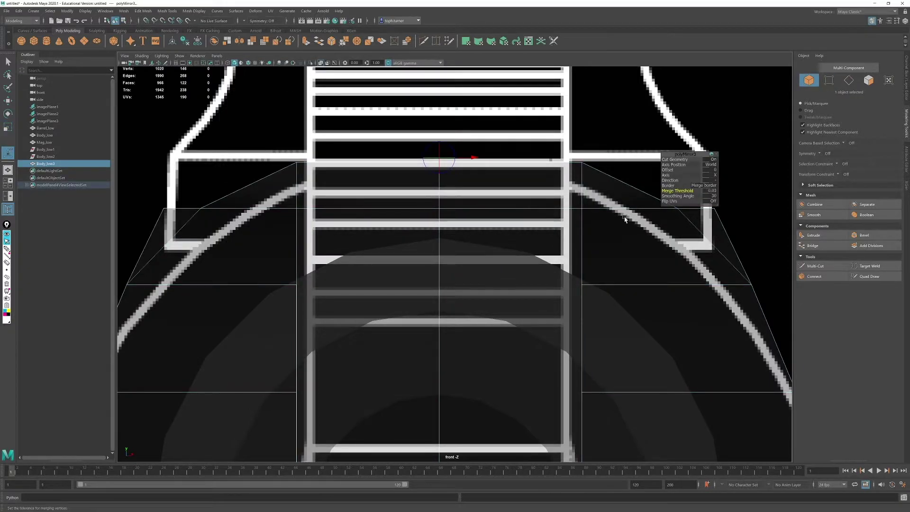
{"action": "left_click", "coordinate": [714, 180]}
Step: Show all pistol parts in the perspective view again and inspect the slide's fit on the body
{"action": "key", "text": "w"}
{"action": "key", "text": "space"}
{"action": "key", "text": "space"}
{"action": "left_click", "coordinate": [668, 186]}
{"action": "left_click_drag", "start_coordinate": [668, 187], "coordinate": [526, 378], "text": "alt"}
{"action": "scroll", "coordinate": [542, 270], "scroll_direction": "down", "scroll_amount": 8}
{"action": "key", "text": "ctrl+1"}
{"action": "scroll", "coordinate": [526, 378], "scroll_direction": "down", "scroll_amount": 5}
{"action": "left_click", "coordinate": [604, 290]}
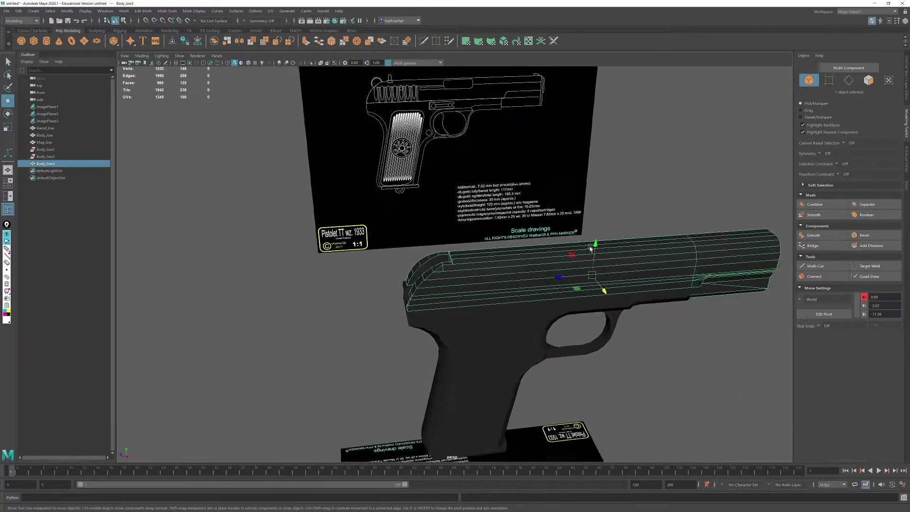
{"action": "left_click_drag", "start_coordinate": [603, 290], "coordinate": [453, 257], "text": "alt"}
{"action": "scroll", "coordinate": [453, 257], "scroll_direction": "down", "scroll_amount": 4}
{"action": "middle_click_drag", "start_coordinate": [453, 257], "coordinate": [518, 225], "text": "alt"}
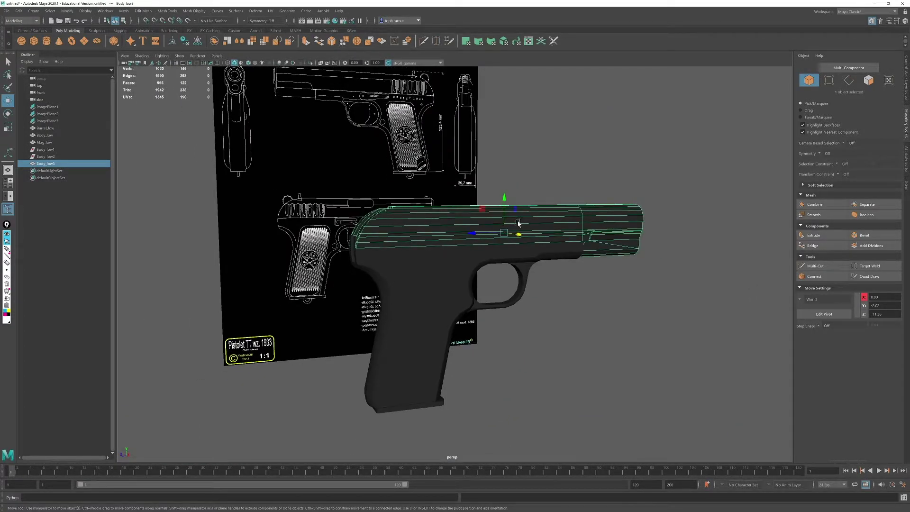
{"action": "left_click_drag", "start_coordinate": [663, 278], "coordinate": [612, 256], "text": "alt"}
{"action": "left_click_drag", "start_coordinate": [465, 266], "coordinate": [479, 284], "text": "alt"}
{"action": "scroll", "coordinate": [479, 285], "scroll_direction": "up", "scroll_amount": 3}
Step: Select the front faces of the body's two rear blocks in wireframe display
{"action": "left_click", "coordinate": [484, 341]}
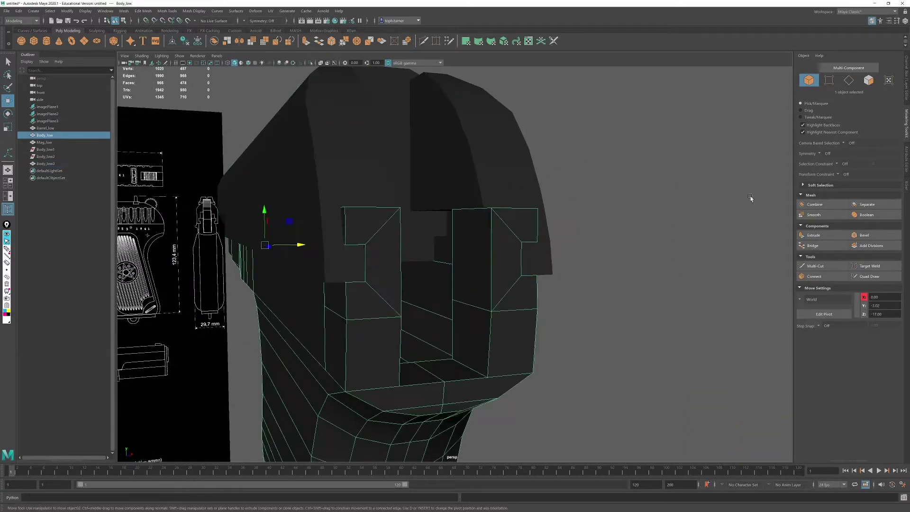
{"action": "left_click", "coordinate": [868, 80]}
{"action": "key", "text": "4"}
{"action": "left_click_drag", "start_coordinate": [567, 228], "coordinate": [555, 258], "text": "alt"}
{"action": "left_click", "coordinate": [571, 220]}
{"action": "left_click", "coordinate": [569, 262], "text": "shift"}
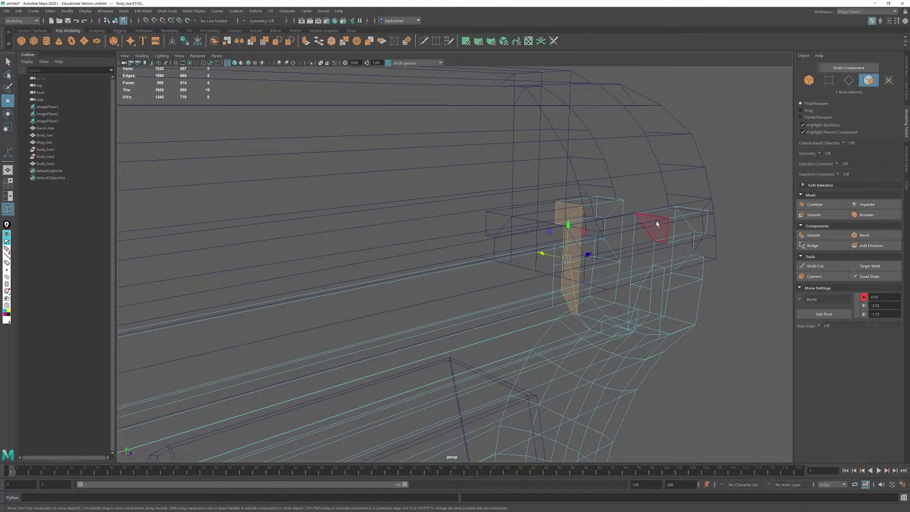
{"action": "left_click", "coordinate": [657, 223], "text": "shift"}
{"action": "left_click", "coordinate": [656, 262], "text": "shift"}
Step: Select the front vertices of the body's two rear blocks in wireframe and shift them forward along the slide
{"action": "left_click_drag", "start_coordinate": [656, 261], "coordinate": [711, 261], "text": "alt"}
{"action": "left_click_drag", "start_coordinate": [572, 259], "coordinate": [519, 268], "text": "alt"}
{"action": "left_click", "coordinate": [571, 276], "text": "shift"}
{"action": "left_click_drag", "start_coordinate": [624, 327], "coordinate": [564, 274]}
{"action": "left_click_drag", "start_coordinate": [615, 259], "coordinate": [490, 265]}
{"action": "key", "text": "ctrl+z"}
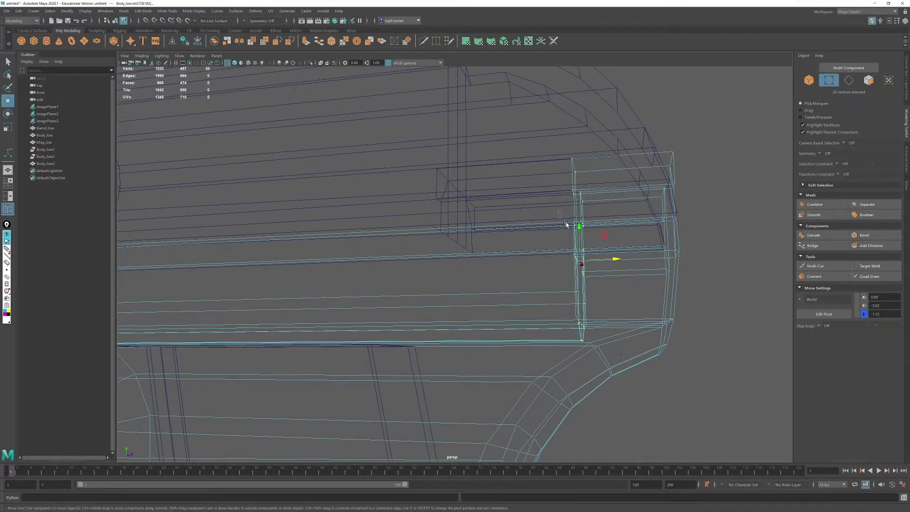
{"action": "left_click_drag", "start_coordinate": [569, 226], "coordinate": [593, 280], "text": "shift"}
{"action": "left_click_drag", "start_coordinate": [615, 260], "coordinate": [490, 265]}
{"action": "key", "text": "ctrl+z"}
{"action": "left_click_drag", "start_coordinate": [570, 285], "coordinate": [595, 335], "text": "shift"}
{"action": "left_click_drag", "start_coordinate": [616, 260], "coordinate": [490, 268]}
Step: Return to object selection and shaded display and examine the rear end of the pistol
{"action": "left_click", "coordinate": [809, 80]}
{"action": "mouse_move", "coordinate": [730, 209]}
{"action": "left_mouse_down", "text": "alt"}
{"action": "mouse_move", "coordinate": [469, 197]}
{"action": "mouse_move", "coordinate": [479, 191]}
{"action": "mouse_move", "coordinate": [466, 286]}
{"action": "mouse_move", "coordinate": [530, 264]}
{"action": "mouse_move", "coordinate": [502, 294]}
{"action": "left_mouse_up", "text": "alt"}
{"action": "left_click", "coordinate": [620, 199]}
{"action": "key", "text": "5"}
{"action": "left_click", "coordinate": [465, 287]}
{"action": "scroll", "coordinate": [501, 294], "scroll_direction": "down", "scroll_amount": 5}
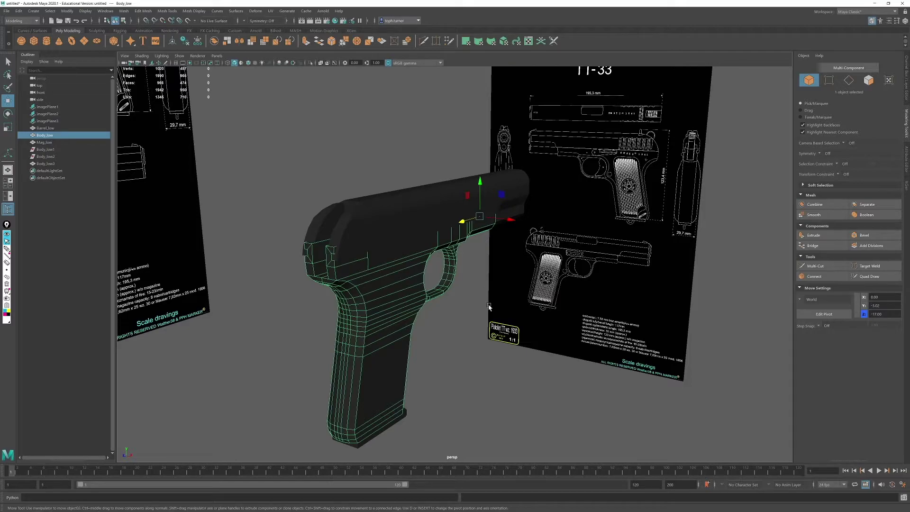
Step: Select the slide in the side view and line the view up with the reference drawing
{"action": "left_click_drag", "start_coordinate": [542, 236], "coordinate": [525, 238], "text": "alt"}
{"action": "key", "text": "space"}
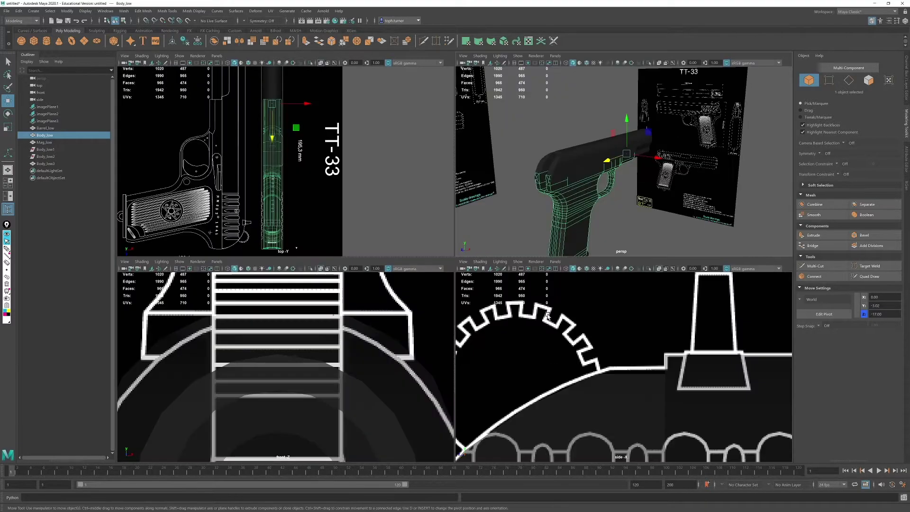
{"action": "key", "text": "space"}
{"action": "scroll", "coordinate": [711, 362], "scroll_direction": "up", "scroll_amount": 3}
{"action": "middle_click_drag", "start_coordinate": [740, 363], "coordinate": [552, 364], "text": "alt"}
{"action": "left_click", "coordinate": [553, 363]}
{"action": "scroll", "coordinate": [598, 213], "scroll_direction": "down", "scroll_amount": 10}
{"action": "middle_click_drag", "start_coordinate": [597, 213], "coordinate": [228, 194], "text": "alt"}
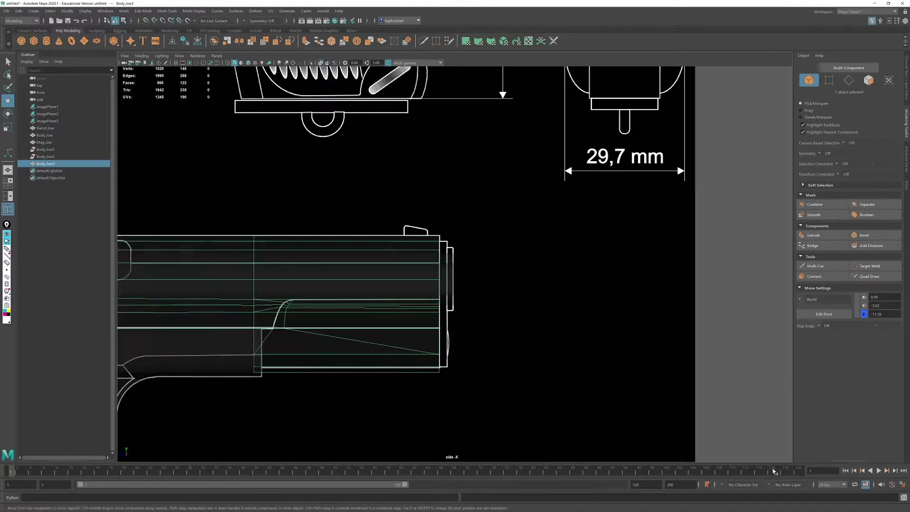
Step: Cut the rear sight's trapezoidal base outline into the slide's side with Multi-Cut, starting from the slide's stepped rear edge
{"action": "middle_click_drag", "start_coordinate": [417, 261], "coordinate": [711, 280], "text": "alt"}
{"action": "middle_click_drag", "start_coordinate": [203, 327], "coordinate": [481, 337], "text": "alt"}
{"action": "scroll", "coordinate": [481, 337], "scroll_direction": "up", "scroll_amount": 6}
{"action": "scroll", "coordinate": [493, 349], "scroll_direction": "up", "scroll_amount": 4}
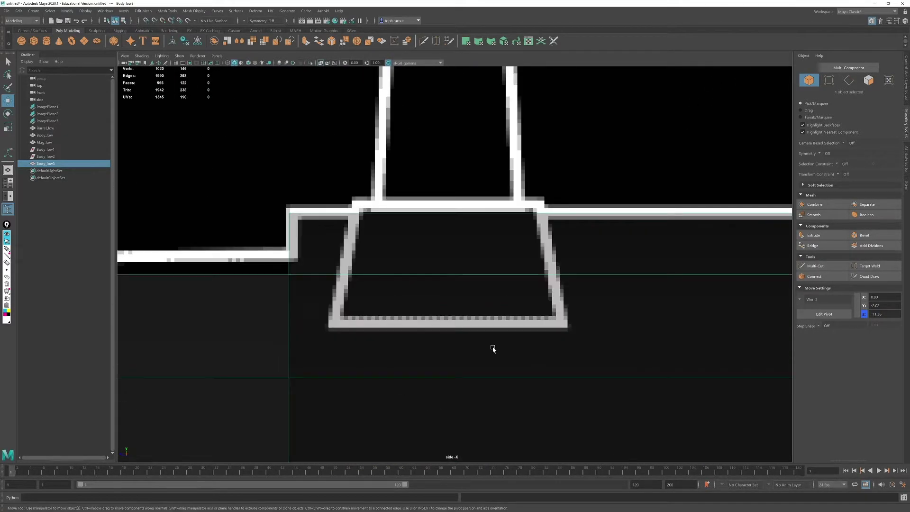
{"action": "scroll", "coordinate": [493, 348], "scroll_direction": "down", "scroll_amount": 10}
{"action": "scroll", "coordinate": [394, 319], "scroll_direction": "up", "scroll_amount": 10}
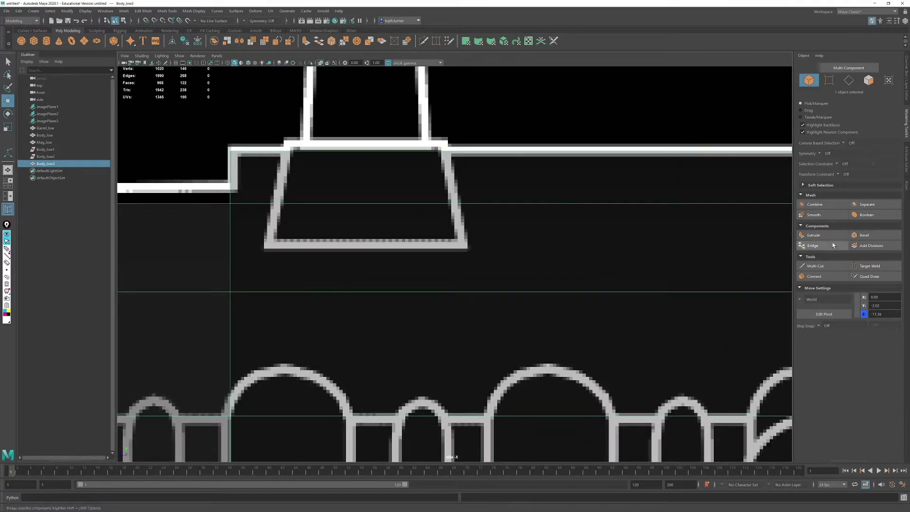
{"action": "left_click", "coordinate": [825, 266]}
{"action": "left_click", "coordinate": [230, 204]}
{"action": "left_click", "coordinate": [468, 250]}
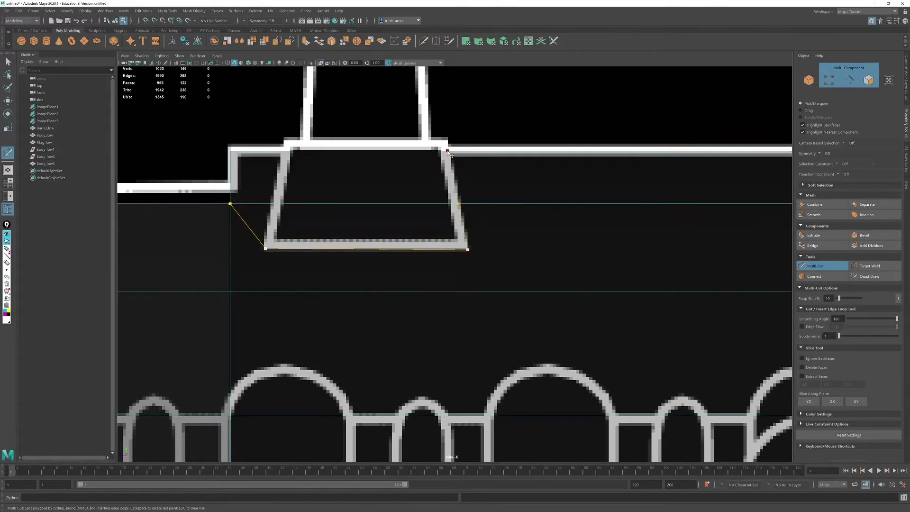
{"action": "left_click", "coordinate": [265, 247]}
{"action": "left_click", "coordinate": [801, 267]}
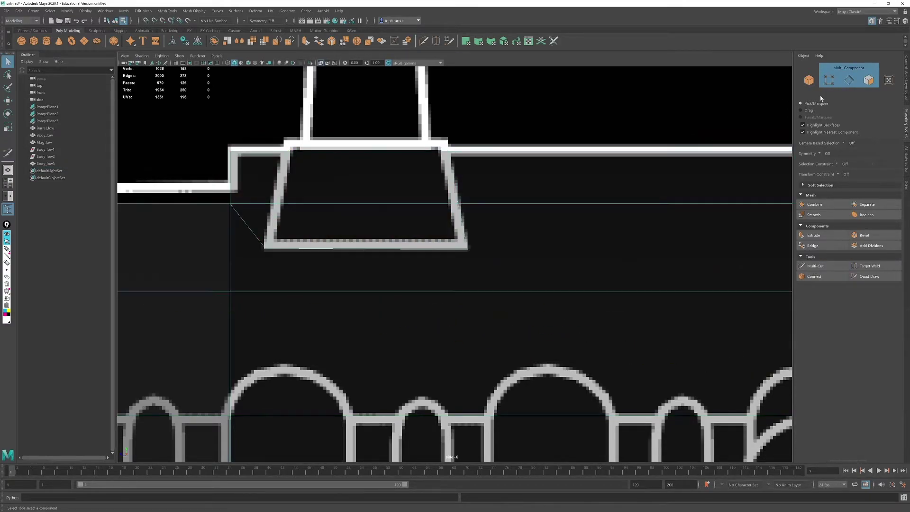
Step: Level the two lower corner vertices of the sight base outline by scaling them flat vertically
{"action": "key", "text": "r"}
{"action": "left_click_drag", "start_coordinate": [366, 218], "coordinate": [376, 486]}
{"action": "key", "text": "w"}
{"action": "key", "text": "space"}
{"action": "key", "text": "space"}
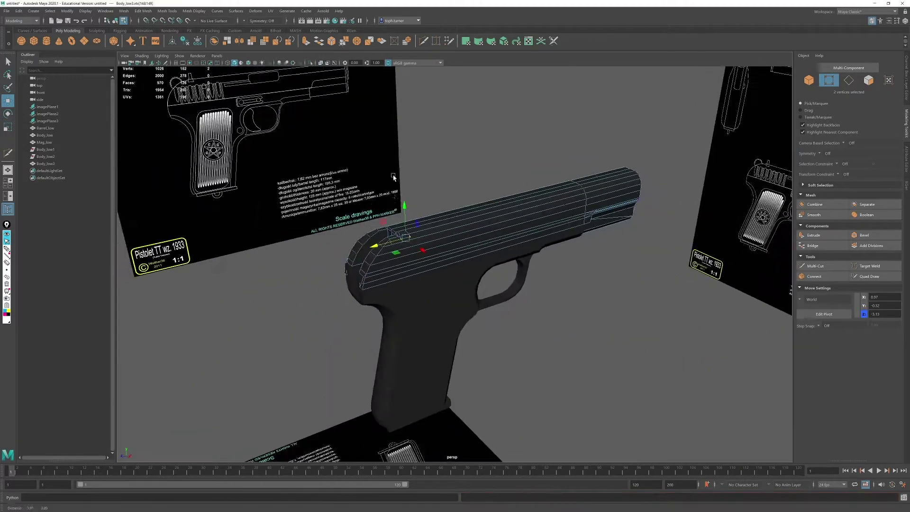
Step: Cut two edges across the slide's top from the ends of the sight base outline to the centre line
{"action": "scroll", "coordinate": [493, 327], "scroll_direction": "up", "scroll_amount": 5}
{"action": "left_click_drag", "start_coordinate": [493, 337], "coordinate": [514, 336], "text": "alt"}
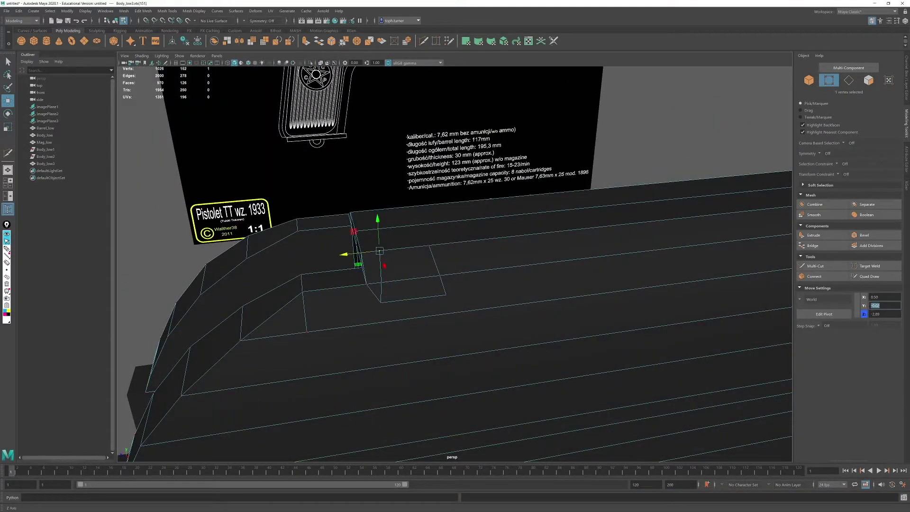
{"action": "left_click", "coordinate": [863, 276]}
{"action": "left_click", "coordinate": [822, 267]}
{"action": "middle_click_drag", "start_coordinate": [379, 258], "coordinate": [415, 271], "text": "alt"}
{"action": "scroll", "coordinate": [414, 268], "scroll_direction": "up", "scroll_amount": 3}
{"action": "left_click", "coordinate": [404, 264]}
{"action": "left_click", "coordinate": [387, 215]}
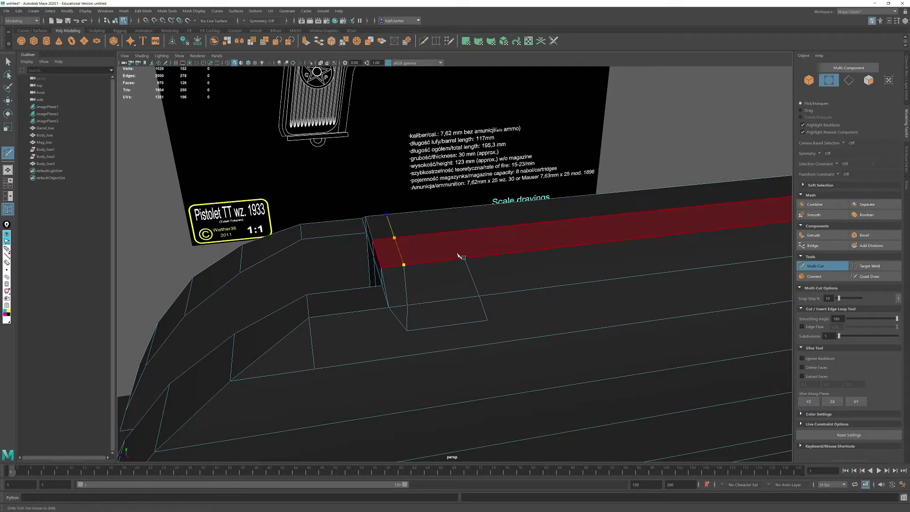
{"action": "right_click", "coordinate": [461, 257]}
{"action": "left_click", "coordinate": [464, 258]}
{"action": "left_click", "coordinate": [446, 215]}
{"action": "key", "text": "q"}
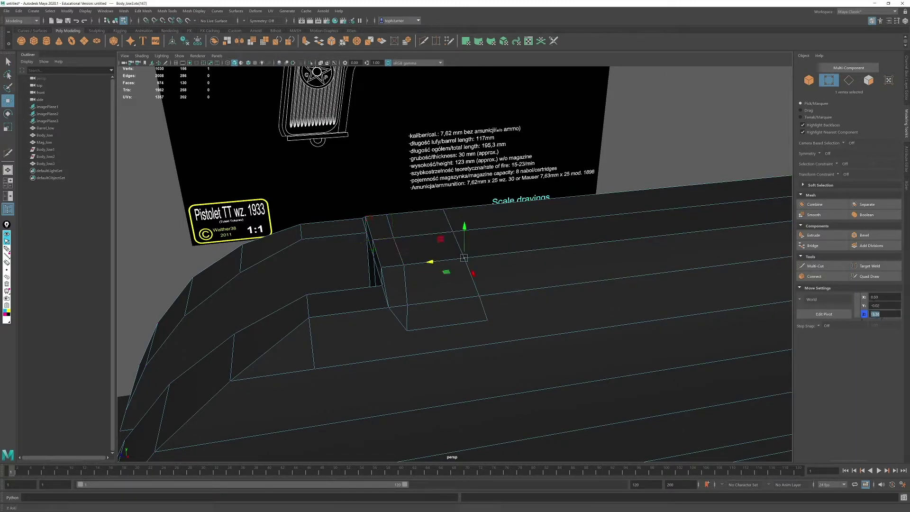
{"action": "left_click", "coordinate": [239, 41]}
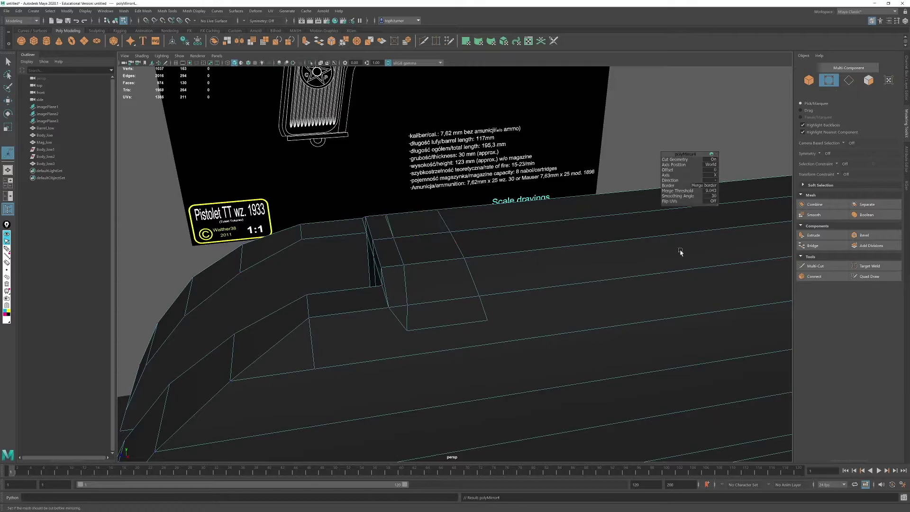
{"action": "left_click_drag", "start_coordinate": [681, 251], "coordinate": [530, 302], "text": "alt"}
{"action": "left_click_drag", "start_coordinate": [666, 247], "coordinate": [540, 266], "text": "alt"}
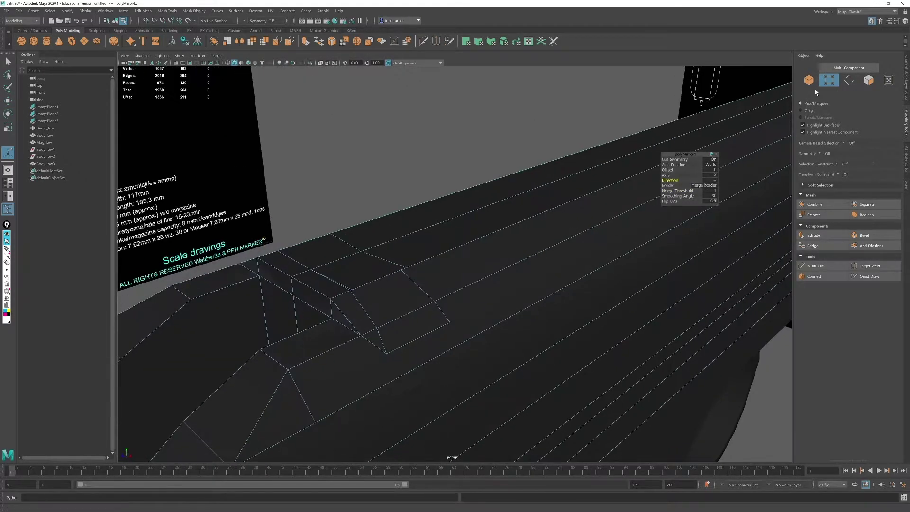
{"action": "key", "text": "ctrl+z"}
Step: Mirror the whole slide object across the X axis to copy the sight base cuts to the other half
{"action": "left_click", "coordinate": [809, 81]}
{"action": "left_click", "coordinate": [238, 41]}
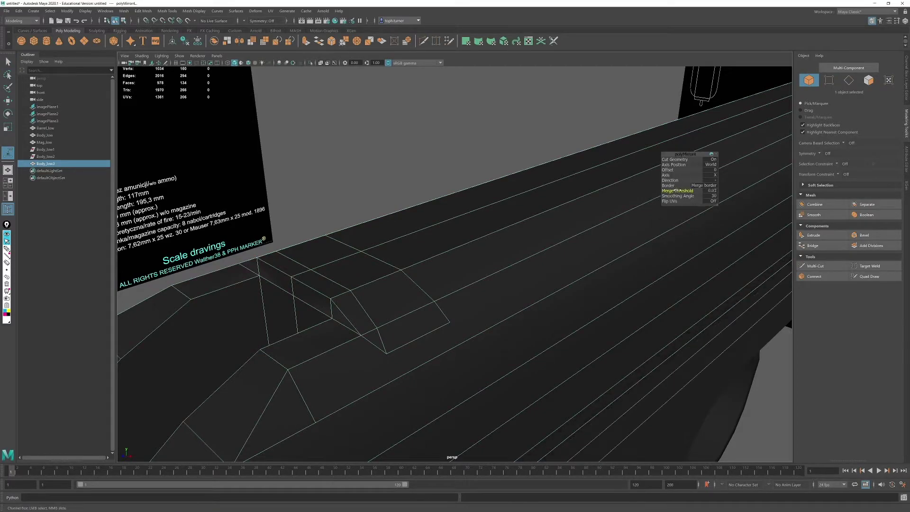
{"action": "key", "text": "w"}
{"action": "left_click_drag", "start_coordinate": [424, 287], "coordinate": [517, 204], "text": "alt"}
Step: Select the faces inside the rear sight base outline on top of the slide and delete them
{"action": "left_click", "coordinate": [869, 82]}
{"action": "middle_click_drag", "start_coordinate": [481, 258], "coordinate": [415, 108], "text": "alt"}
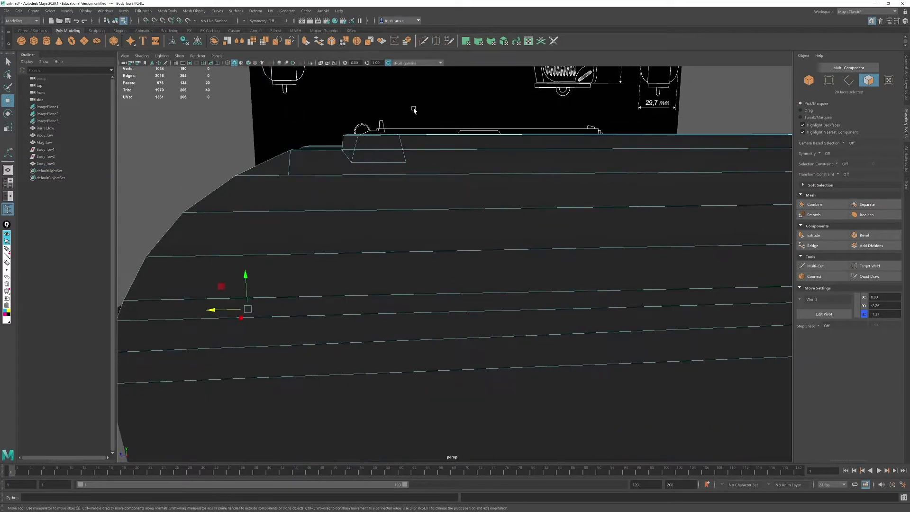
{"action": "left_click_drag", "start_coordinate": [414, 108], "coordinate": [362, 153]}
{"action": "left_click_drag", "start_coordinate": [363, 152], "coordinate": [599, 193], "text": "alt"}
{"action": "key", "text": "Delete"}
Step: Bridge the open edges of the sight notch pair by pair to close its floor and end walls
{"action": "right_click_drag", "start_coordinate": [599, 193], "coordinate": [598, 157]}
{"action": "left_click", "coordinate": [504, 191]}
{"action": "left_click_drag", "start_coordinate": [504, 191], "coordinate": [559, 209], "text": "alt"}
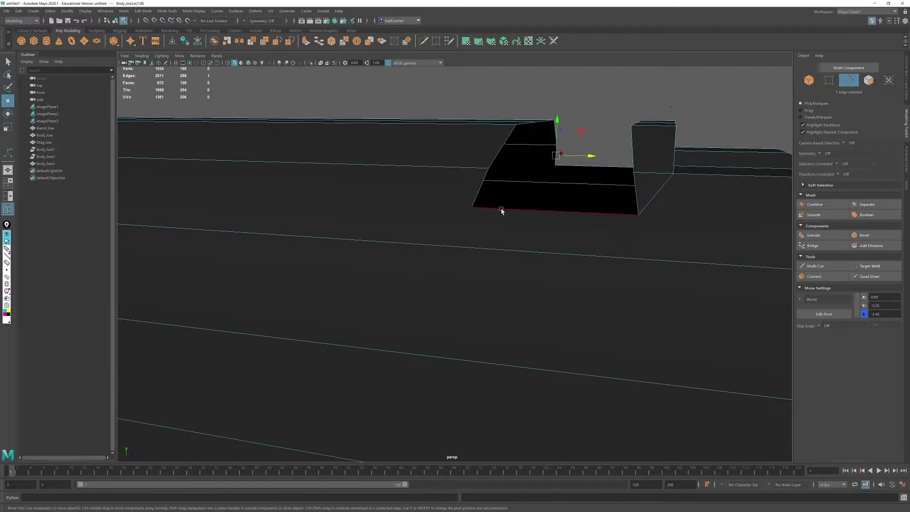
{"action": "left_click", "coordinate": [812, 247]}
{"action": "left_click_drag", "start_coordinate": [479, 201], "coordinate": [522, 173], "text": "alt"}
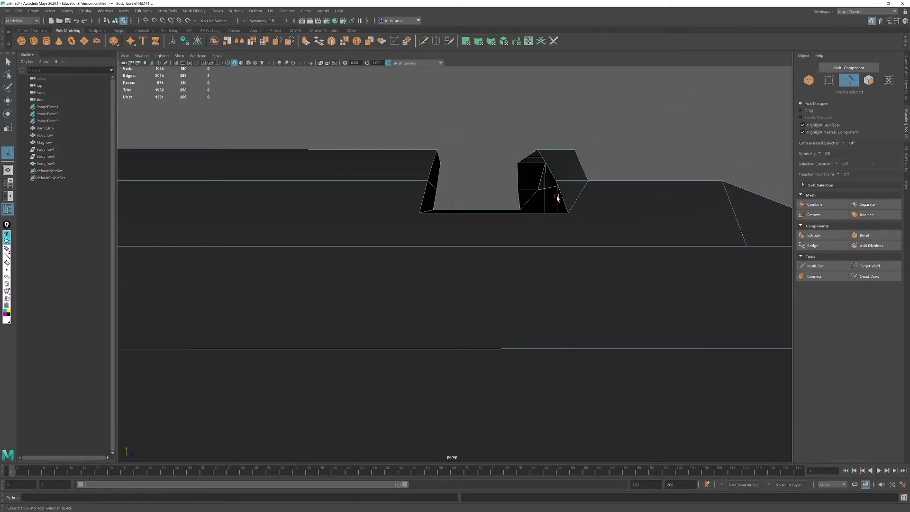
{"action": "left_click", "coordinate": [557, 198], "text": "shift"}
{"action": "left_click", "coordinate": [813, 246]}
{"action": "left_click", "coordinate": [526, 212]}
{"action": "left_click", "coordinate": [503, 210], "text": "shift"}
{"action": "left_click", "coordinate": [824, 246]}
Step: Connect the sight notch's crosswise edges with one segment along the slide's centre line
{"action": "left_click_drag", "start_coordinate": [515, 204], "coordinate": [382, 238], "text": "alt"}
{"action": "double_click", "coordinate": [524, 249]}
{"action": "left_click", "coordinate": [824, 276]}
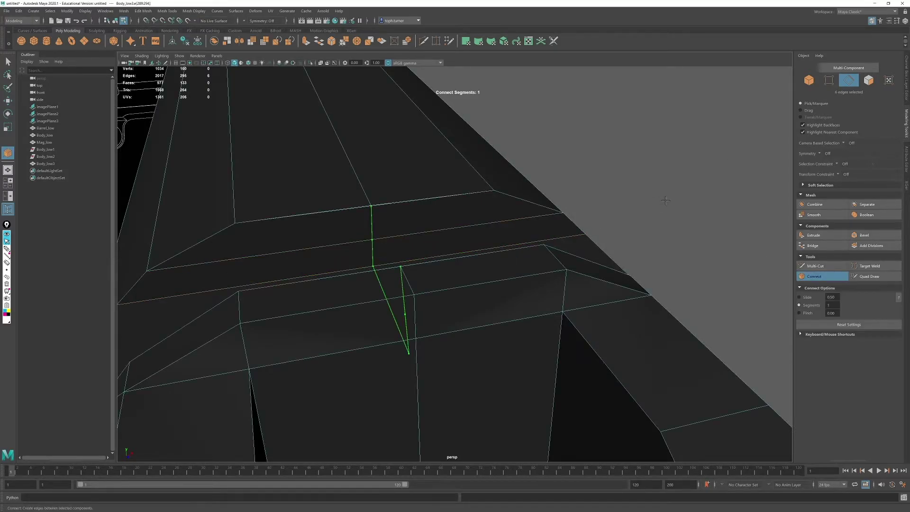
{"action": "key", "text": "w"}
Step: Select all vertices around the sight notch and merge the overlapping ones
{"action": "right_click_drag", "start_coordinate": [398, 217], "coordinate": [571, 290], "text": "alt"}
{"action": "left_click_drag", "start_coordinate": [571, 290], "coordinate": [594, 112], "text": "alt"}
{"action": "left_click_drag", "start_coordinate": [593, 112], "coordinate": [539, 140]}
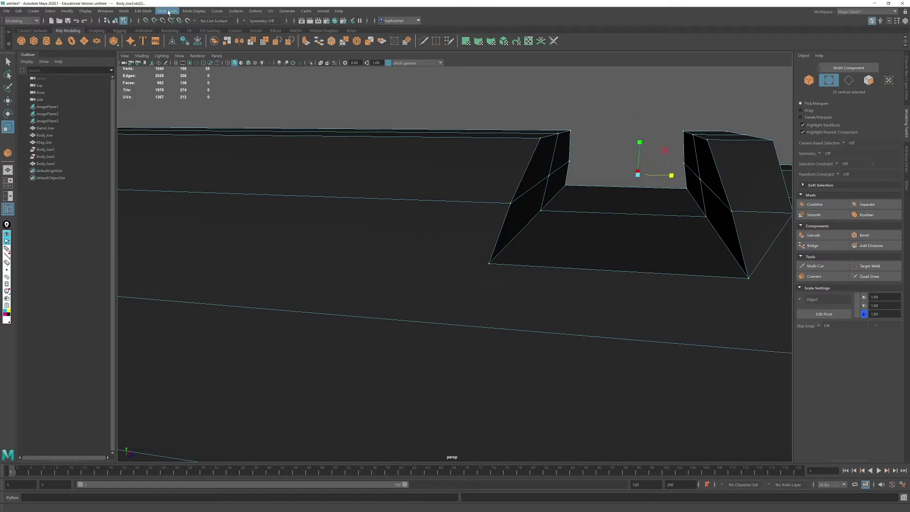
{"action": "left_click", "coordinate": [144, 11]}
{"action": "left_click", "coordinate": [148, 82]}
{"action": "left_click", "coordinate": [688, 223]}
Step: Connect the notch's rear lower corner to the nearby rear vertex on each side of the slide
{"action": "key", "text": "w"}
{"action": "left_click", "coordinate": [540, 211]}
{"action": "left_click_drag", "start_coordinate": [541, 212], "coordinate": [450, 191], "text": "alt"}
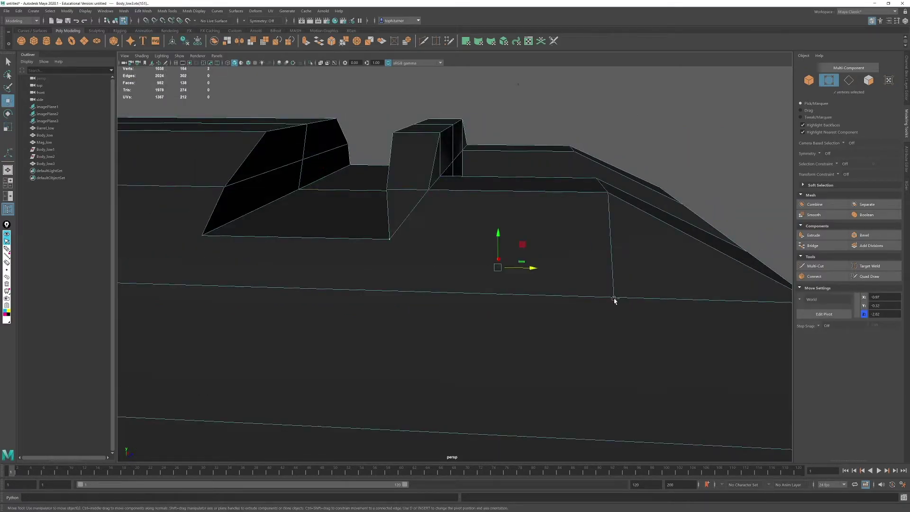
{"action": "left_click", "coordinate": [824, 276]}
{"action": "left_click_drag", "start_coordinate": [739, 247], "coordinate": [534, 215], "text": "alt"}
{"action": "key", "text": "w"}
{"action": "left_click", "coordinate": [535, 192]}
{"action": "left_click", "coordinate": [817, 277]}
{"action": "scroll", "coordinate": [469, 199], "scroll_direction": "down", "scroll_amount": 5}
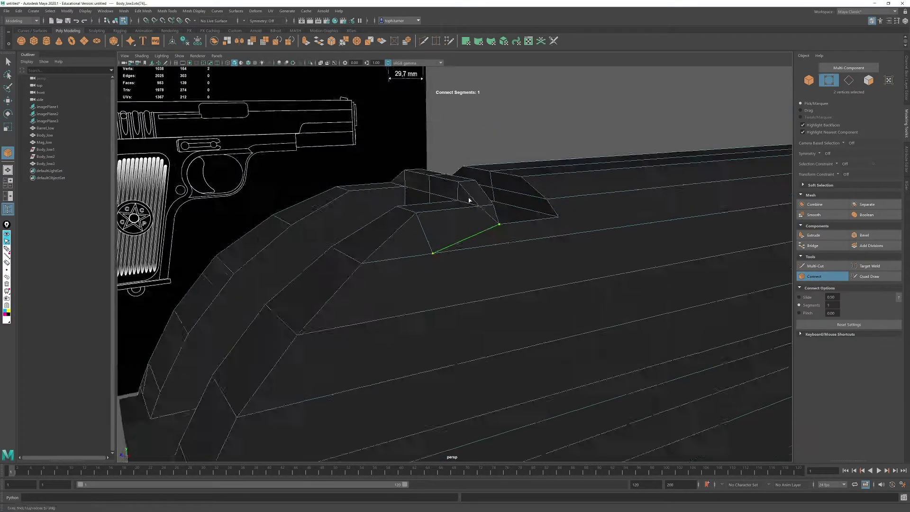
Step: Connect the notch's front lower corners to the matching vertices of the slide's front edge ring on both sides
{"action": "key", "text": "w"}
{"action": "left_click", "coordinate": [223, 194]}
{"action": "left_click_drag", "start_coordinate": [223, 194], "coordinate": [569, 201], "text": "alt"}
{"action": "left_click", "coordinate": [599, 189]}
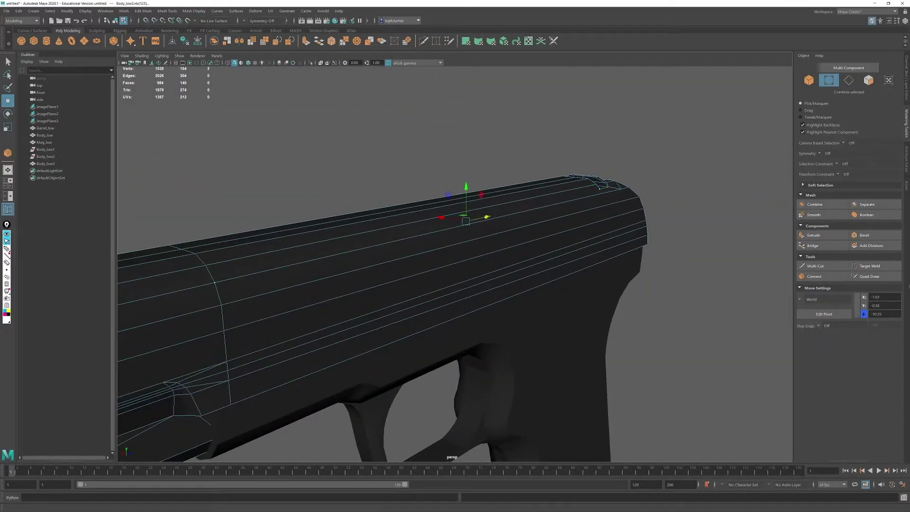
{"action": "left_click", "coordinate": [816, 277]}
{"action": "key", "text": "w"}
{"action": "left_click_drag", "start_coordinate": [593, 230], "coordinate": [360, 206], "text": "alt"}
{"action": "left_click", "coordinate": [817, 276]}
{"action": "key", "text": "w"}
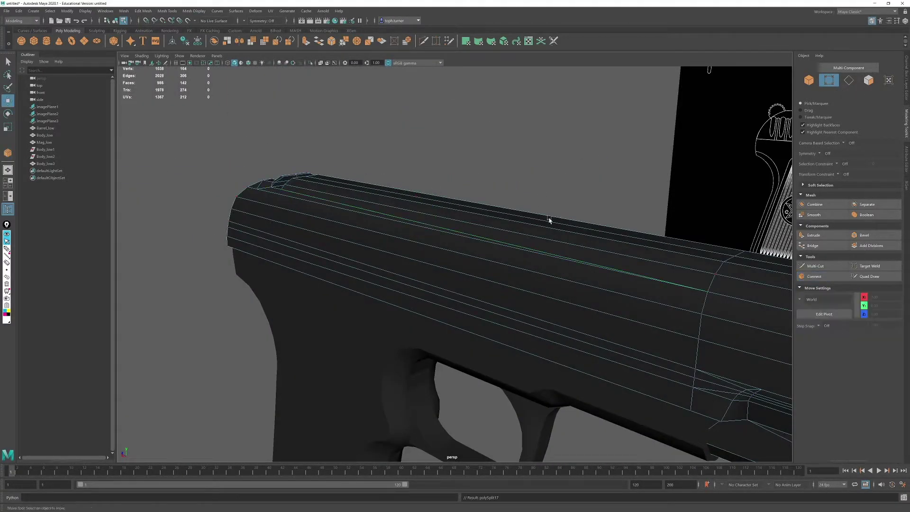
{"action": "left_click_drag", "start_coordinate": [549, 219], "coordinate": [379, 238], "text": "alt"}
{"action": "scroll", "coordinate": [379, 238], "scroll_direction": "up", "scroll_amount": 4}
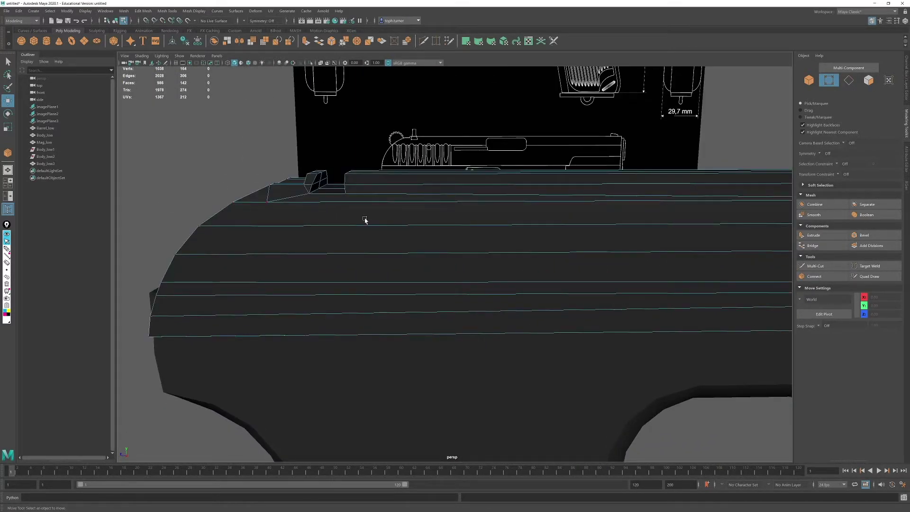
Step: Create a polygon cube in the side view and place it over the slide's foremost narrow serration
{"action": "key", "text": "space"}
{"action": "key", "text": "space"}
{"action": "scroll", "coordinate": [596, 403], "scroll_direction": "down", "scroll_amount": 8}
{"action": "middle_click_drag", "start_coordinate": [640, 346], "coordinate": [543, 337], "text": "alt"}
{"action": "scroll", "coordinate": [543, 337], "scroll_direction": "up", "scroll_amount": 2}
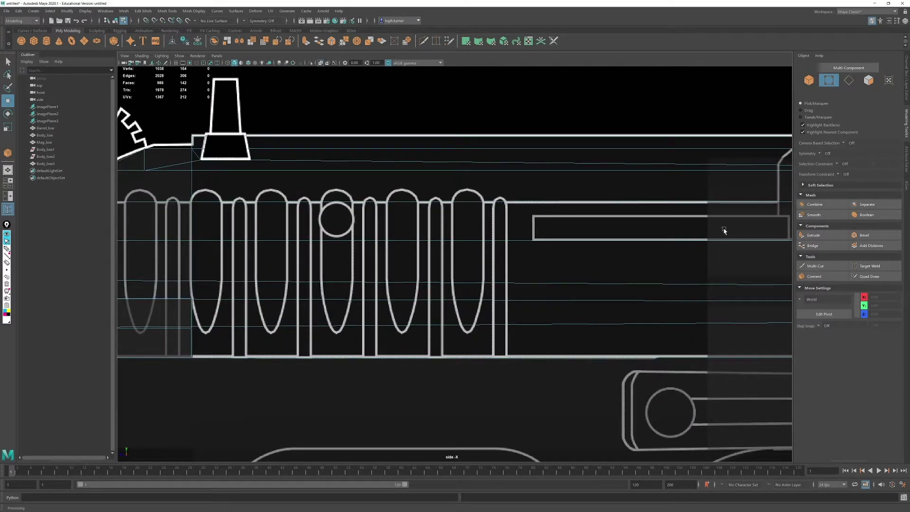
{"action": "left_click", "coordinate": [34, 41]}
{"action": "scroll", "coordinate": [266, 252], "scroll_direction": "down", "scroll_amount": 9}
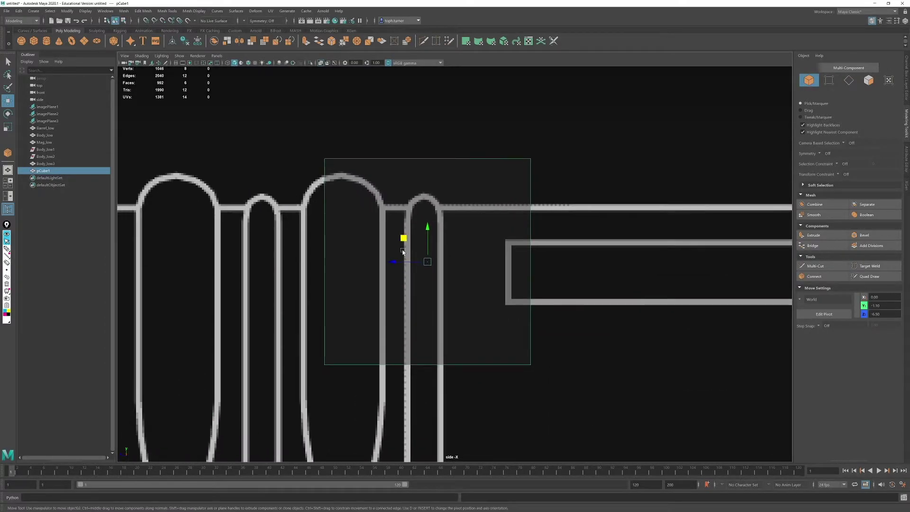
{"action": "key", "text": "r"}
{"action": "mouse_move", "coordinate": [397, 262]}
{"action": "left_mouse_down"}
{"action": "mouse_move", "coordinate": [421, 268]}
{"action": "mouse_move", "coordinate": [316, 269]}
{"action": "left_mouse_up"}
{"action": "key", "text": "ctrl+d"}
{"action": "left_click", "coordinate": [428, 178]}
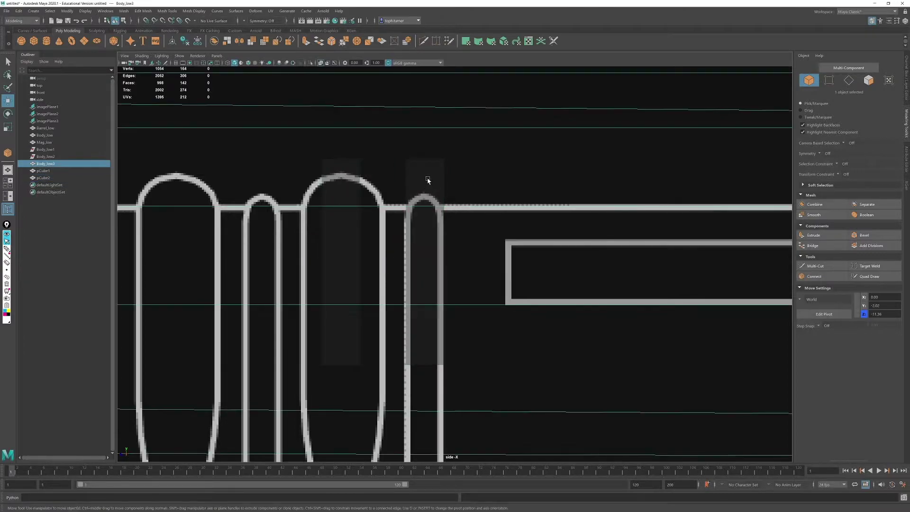
{"action": "key", "text": "4"}
{"action": "left_click", "coordinate": [407, 166]}
{"action": "left_click", "coordinate": [443, 246]}
{"action": "key", "text": "5"}
{"action": "left_click_drag", "start_coordinate": [414, 263], "coordinate": [284, 266]}
{"action": "key", "text": "ctrl+z"}
{"action": "key", "text": "ctrl+z"}
{"action": "key", "text": "ctrl+z"}
{"action": "key", "text": "ctrl+z"}
{"action": "key", "text": "ctrl+z"}
{"action": "key", "text": "ctrl+z"}
{"action": "key", "text": "ctrl+z"}
{"action": "key", "text": "ctrl+z"}
Step: Rotate the cube about its vertical axis and scale it to the width of the foremost narrow serration
{"action": "key", "text": "r"}
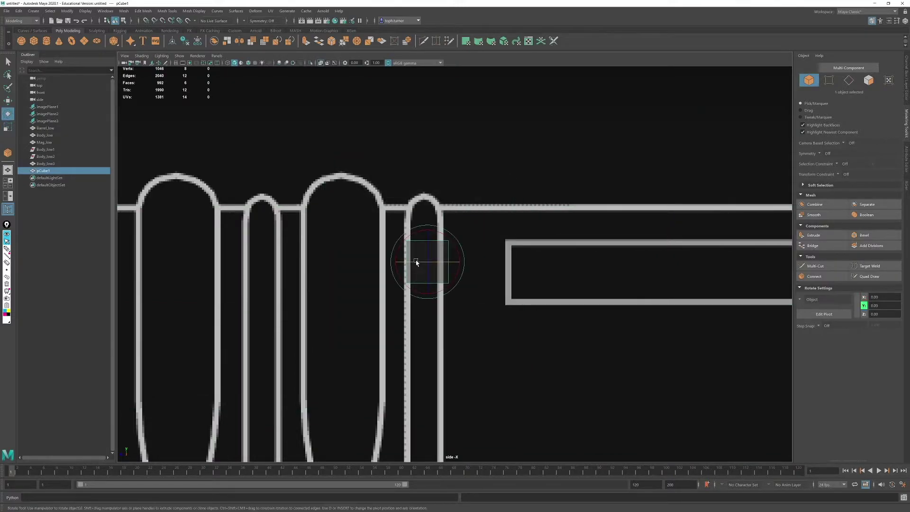
{"action": "mouse_move", "coordinate": [416, 262]}
{"action": "left_mouse_down"}
{"action": "mouse_move", "coordinate": [431, 262]}
{"action": "mouse_move", "coordinate": [418, 268]}
{"action": "left_mouse_up"}
{"action": "key", "text": "r"}
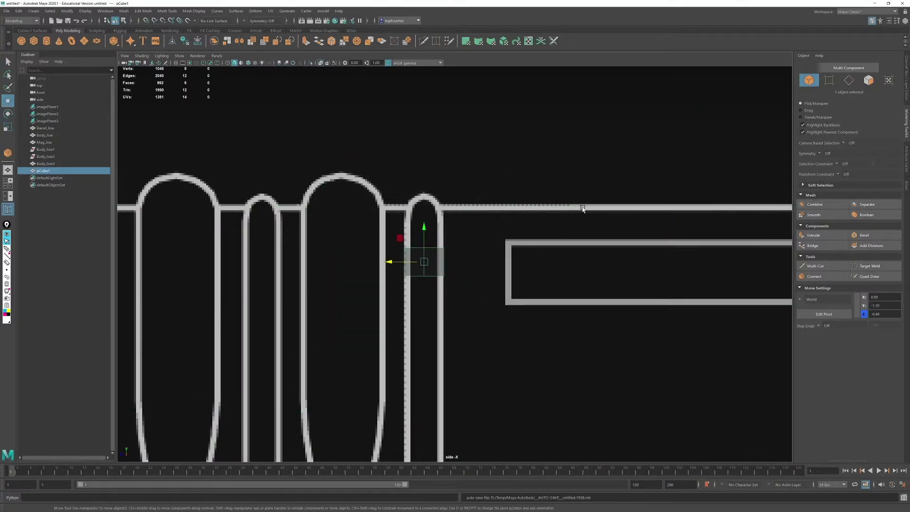
Step: Stretch the cube's upper and lower vertices from the narrow serration's rounded top down to the slide's lower edge
{"action": "key", "text": "F9"}
{"action": "left_click_drag", "start_coordinate": [474, 230], "coordinate": [391, 258]}
{"action": "left_click_drag", "start_coordinate": [424, 212], "coordinate": [425, 157]}
{"action": "left_click_drag", "start_coordinate": [482, 258], "coordinate": [390, 295]}
{"action": "scroll", "coordinate": [442, 265], "scroll_direction": "down", "scroll_amount": 6}
{"action": "left_click_drag", "start_coordinate": [442, 235], "coordinate": [442, 355]}
{"action": "scroll", "coordinate": [515, 318], "scroll_direction": "up", "scroll_amount": 4}
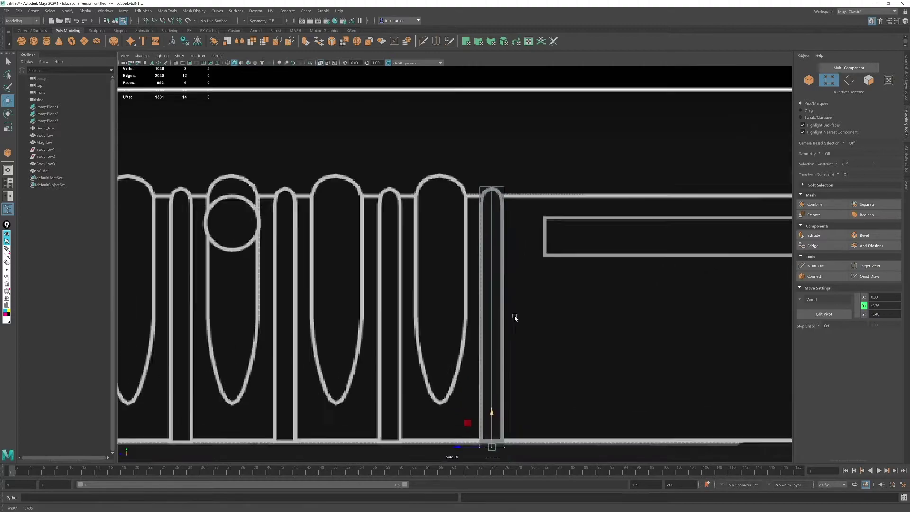
Step: Duplicate the narrow serration block onto the adjacent wide serration and scale it to that serration's width
{"action": "scroll", "coordinate": [516, 318], "scroll_direction": "up", "scroll_amount": 3}
{"action": "left_click", "coordinate": [809, 82]}
{"action": "key", "text": "ctrl+d"}
{"action": "left_click_drag", "start_coordinate": [479, 215], "coordinate": [404, 216]}
{"action": "middle_click_drag", "start_coordinate": [461, 227], "coordinate": [448, 157], "text": "alt"}
{"action": "left_click_drag", "start_coordinate": [392, 143], "coordinate": [357, 144]}
{"action": "double_click", "coordinate": [8, 127]}
{"action": "left_click", "coordinate": [293, 69]}
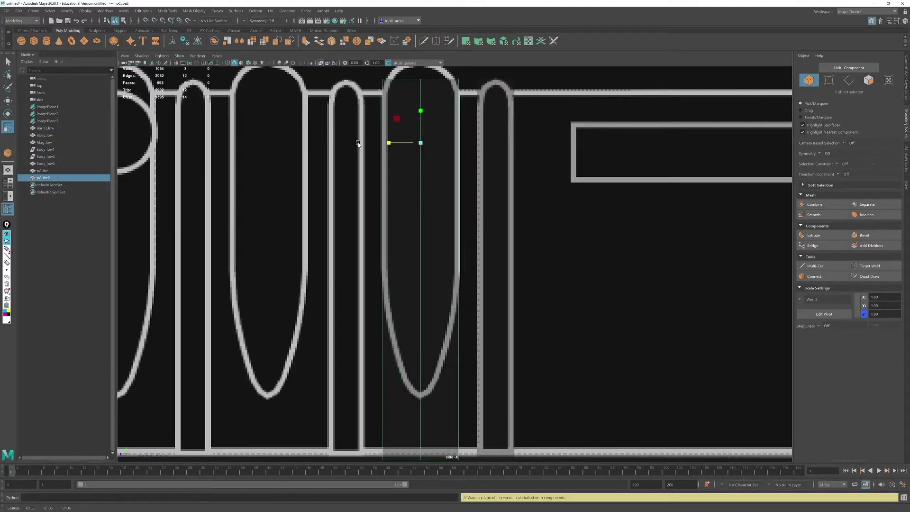
Step: Raise the duplicate's lower vertices to the wide serration's tip and its lower side vertices further to form the pointed taper
{"action": "middle_click_drag", "start_coordinate": [552, 141], "coordinate": [547, 200], "text": "alt"}
{"action": "left_click", "coordinate": [829, 81]}
{"action": "left_click_drag", "start_coordinate": [367, 125], "coordinate": [461, 147]}
{"action": "middle_click_drag", "start_coordinate": [425, 294], "coordinate": [428, 135], "text": "alt"}
{"action": "left_click_drag", "start_coordinate": [371, 272], "coordinate": [467, 364]}
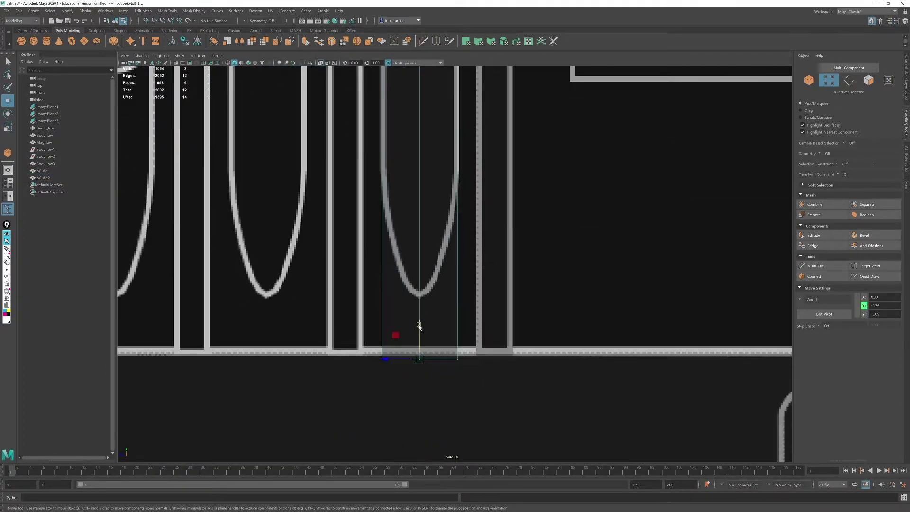
{"action": "left_click_drag", "start_coordinate": [420, 325], "coordinate": [421, 264]}
{"action": "left_click_drag", "start_coordinate": [365, 282], "coordinate": [381, 308]}
{"action": "key", "text": "space"}
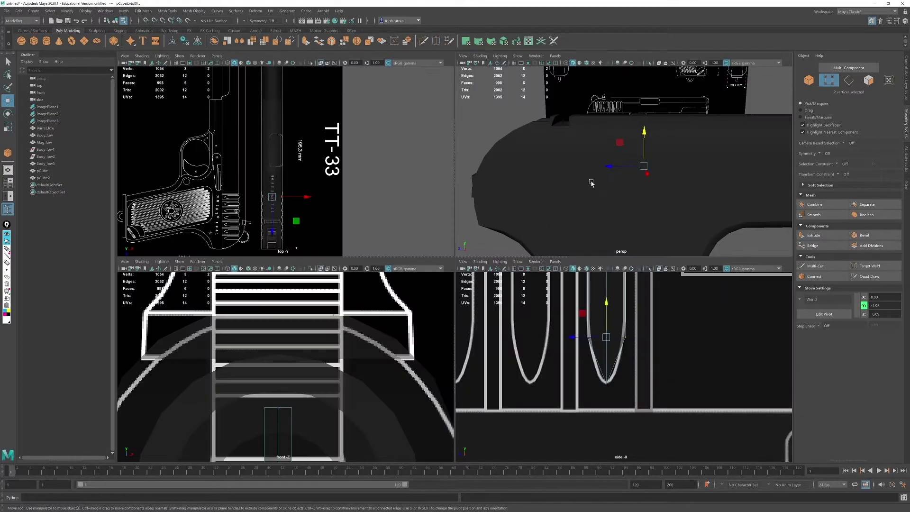
Step: Select both serration blocks and move them sideways out of the slide
{"action": "key", "text": "space"}
{"action": "left_click", "coordinate": [48, 178]}
{"action": "left_click", "coordinate": [46, 171], "text": "shift"}
{"action": "left_click_drag", "start_coordinate": [361, 199], "coordinate": [441, 284], "text": "alt"}
{"action": "left_click_drag", "start_coordinate": [560, 242], "coordinate": [637, 274]}
Step: Set the X position of both serration blocks to 1.25 so they straddle the slide's side edge
{"action": "key", "text": "space"}
{"action": "key", "text": "space"}
{"action": "middle_click_drag", "start_coordinate": [499, 307], "coordinate": [459, 284], "text": "alt"}
{"action": "scroll", "coordinate": [459, 311], "scroll_direction": "up", "scroll_amount": 10}
{"action": "left_click", "coordinate": [475, 272]}
{"action": "left_click", "coordinate": [366, 203]}
{"action": "scroll", "coordinate": [370, 199], "scroll_direction": "down", "scroll_amount": 10}
{"action": "middle_click_drag", "start_coordinate": [424, 137], "coordinate": [408, 429], "text": "alt"}
{"action": "scroll", "coordinate": [439, 384], "scroll_direction": "up", "scroll_amount": 7}
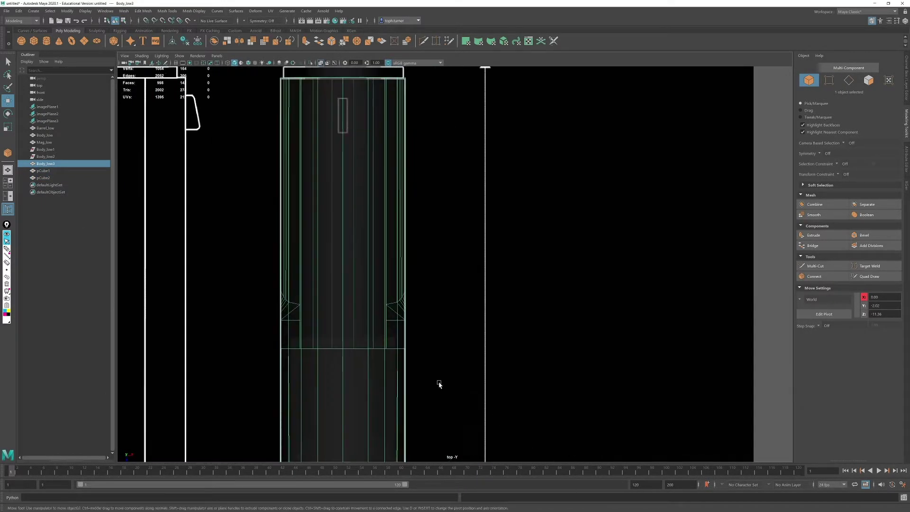
{"action": "middle_click_drag", "start_coordinate": [439, 384], "coordinate": [445, 230], "text": "alt"}
{"action": "scroll", "coordinate": [467, 323], "scroll_direction": "up", "scroll_amount": 5}
{"action": "key", "text": "F9"}
{"action": "left_click", "coordinate": [834, 83]}
{"action": "scroll", "coordinate": [448, 190], "scroll_direction": "down", "scroll_amount": 7}
{"action": "scroll", "coordinate": [440, 249], "scroll_direction": "up", "scroll_amount": 10}
{"action": "left_click", "coordinate": [403, 191]}
{"action": "double_click", "coordinate": [876, 297]}
{"action": "type", "text": "1.25"}
{"action": "key", "text": "Return"}
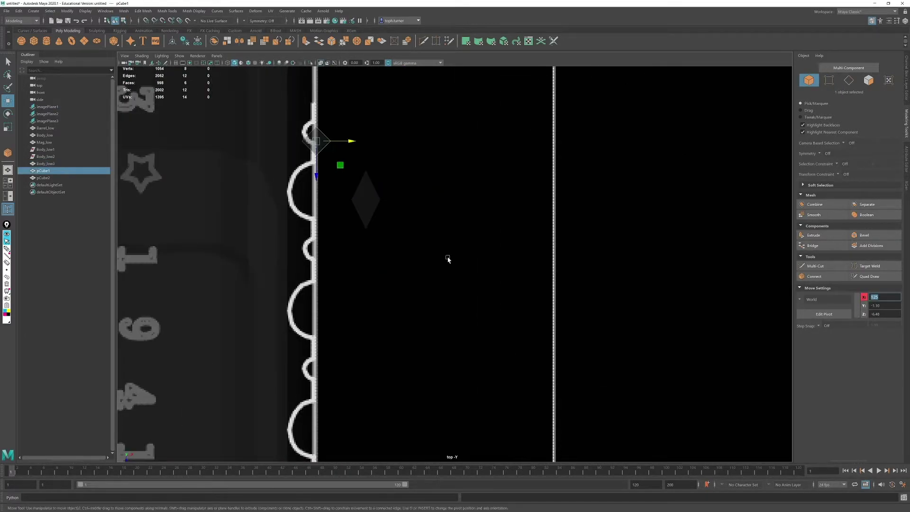
{"action": "left_click", "coordinate": [370, 203]}
{"action": "middle_click_drag", "start_coordinate": [371, 198], "coordinate": [462, 278], "text": "alt"}
{"action": "scroll", "coordinate": [441, 244], "scroll_direction": "up", "scroll_amount": 6}
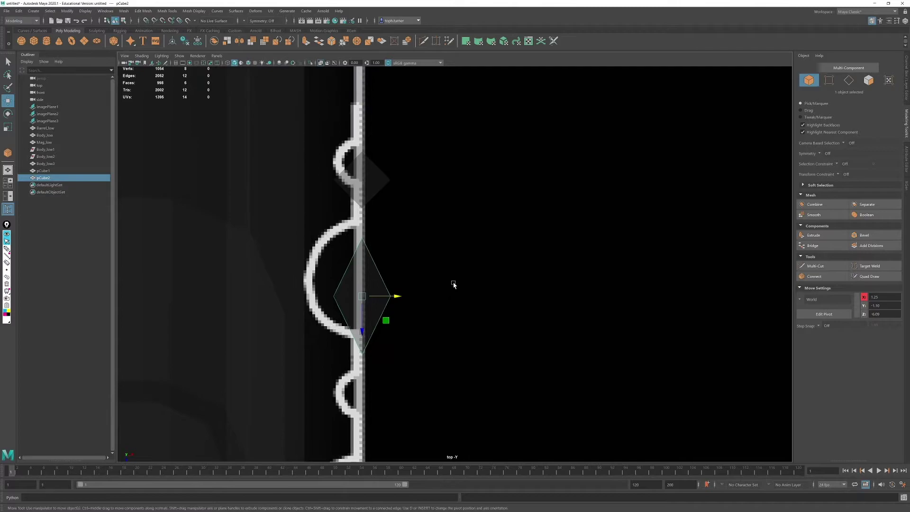
Step: Extend the wide block's inner corner to the drawn curve and delete the outer corner edges of both blocks
{"action": "left_click_drag", "start_coordinate": [368, 298], "coordinate": [341, 298]}
{"action": "key", "text": "F8"}
{"action": "left_click_drag", "start_coordinate": [325, 162], "coordinate": [429, 305]}
{"action": "key", "text": "F8"}
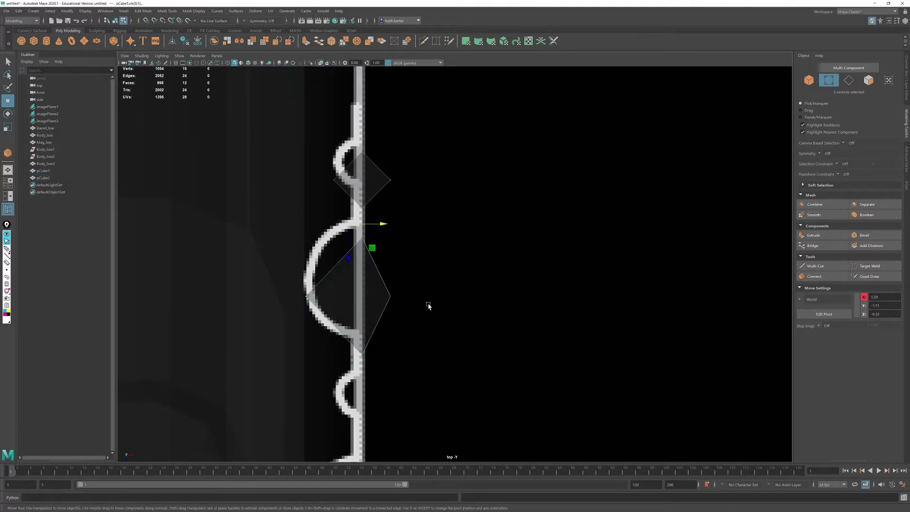
{"action": "left_click", "coordinate": [853, 82]}
{"action": "key", "text": "ctrl+Delete"}
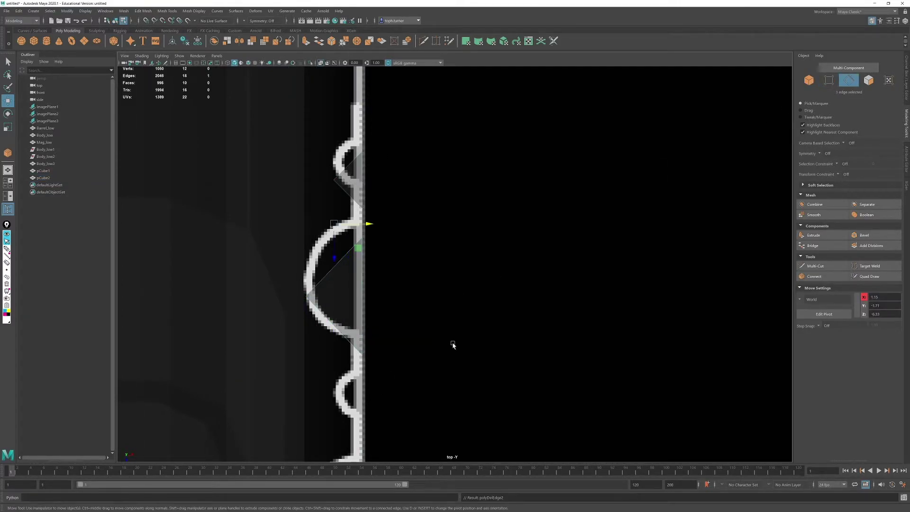
Step: Add connecting edges across the wide block's two inner faces and scale them apart to follow the drawn arc
{"action": "double_click", "coordinate": [326, 251]}
{"action": "key", "text": "4"}
{"action": "left_click", "coordinate": [343, 258]}
{"action": "key", "text": "5"}
{"action": "mouse_move", "coordinate": [340, 235]}
{"action": "left_mouse_down"}
{"action": "mouse_move", "coordinate": [331, 353]}
{"action": "mouse_move", "coordinate": [335, 345]}
{"action": "left_mouse_up"}
{"action": "left_click", "coordinate": [815, 277]}
{"action": "key", "text": "r"}
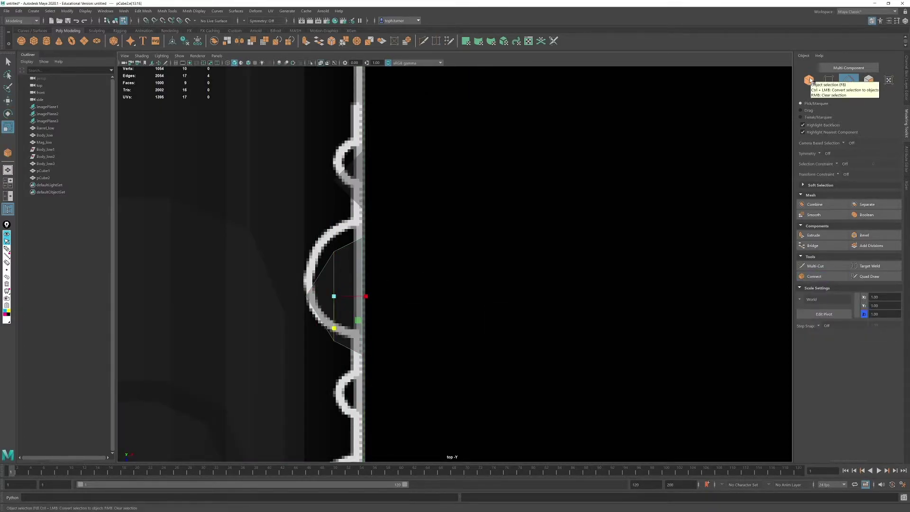
{"action": "left_click", "coordinate": [810, 80]}
Step: Select the outer faces of both serration blocks and shift them slightly outward along X
{"action": "key", "text": "space"}
{"action": "key", "text": "space"}
{"action": "scroll", "coordinate": [561, 297], "scroll_direction": "down", "scroll_amount": 4}
{"action": "middle_click_drag", "start_coordinate": [418, 245], "coordinate": [415, 303], "text": "alt"}
{"action": "scroll", "coordinate": [415, 212], "scroll_direction": "up", "scroll_amount": 4}
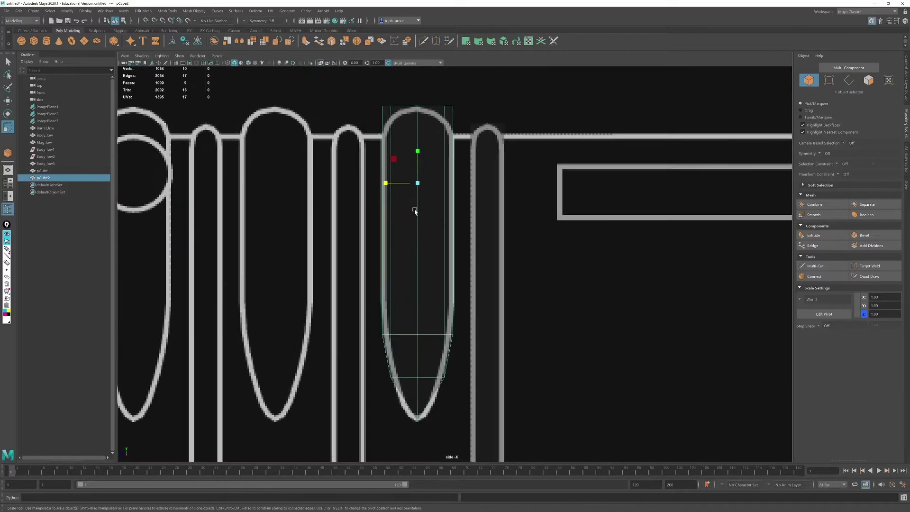
{"action": "left_click", "coordinate": [507, 239]}
{"action": "left_click", "coordinate": [502, 126]}
{"action": "left_click", "coordinate": [448, 152], "text": "shift"}
{"action": "scroll", "coordinate": [483, 183], "scroll_direction": "down", "scroll_amount": 4}
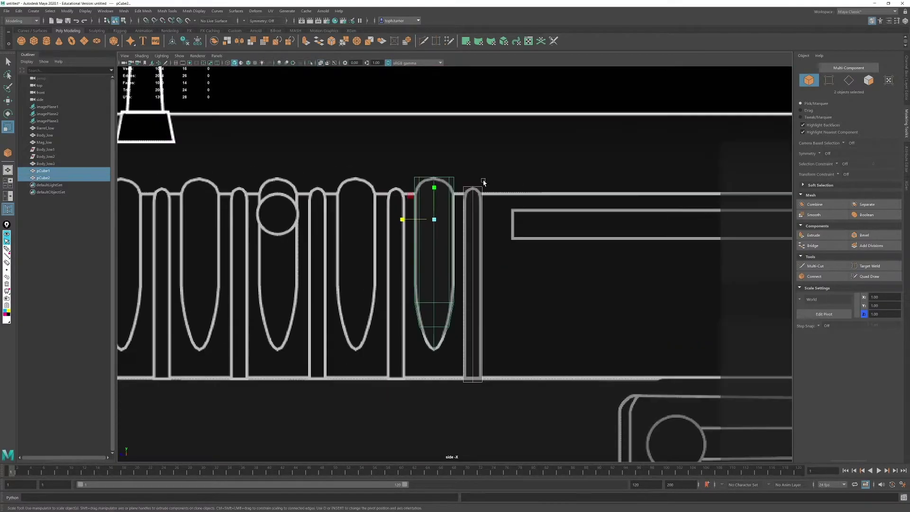
{"action": "key", "text": "space"}
{"action": "key", "text": "space"}
{"action": "left_click_drag", "start_coordinate": [614, 122], "coordinate": [742, 137], "text": "alt"}
{"action": "left_click", "coordinate": [868, 81]}
{"action": "left_click", "coordinate": [625, 211]}
{"action": "left_click", "coordinate": [614, 206], "text": "shift"}
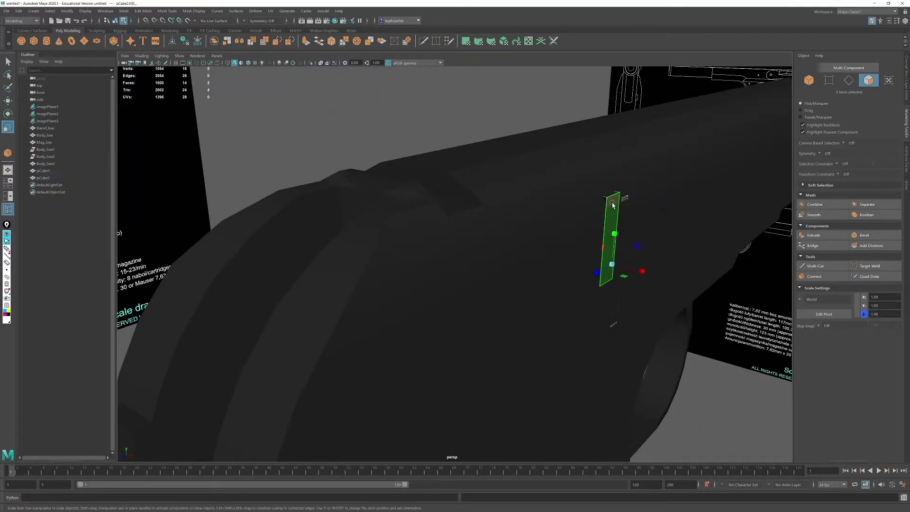
{"action": "key", "text": "w"}
{"action": "left_click_drag", "start_coordinate": [639, 273], "coordinate": [641, 273]}
Step: Raise the top vertices of both serration blocks above the serration outlines
{"action": "left_click", "coordinate": [615, 194]}
{"action": "left_click", "coordinate": [626, 197], "text": "shift"}
{"action": "mouse_move", "coordinate": [627, 198]}
{"action": "left_mouse_down", "text": "alt"}
{"action": "mouse_move", "coordinate": [632, 261]}
{"action": "mouse_move", "coordinate": [618, 207]}
{"action": "left_mouse_up", "text": "alt"}
{"action": "left_click_drag", "start_coordinate": [621, 208], "coordinate": [664, 161], "text": "alt"}
{"action": "left_click", "coordinate": [648, 222], "text": "shift"}
{"action": "left_click_drag", "start_coordinate": [665, 158], "coordinate": [706, 143]}
{"action": "key", "text": "ctrl+z"}
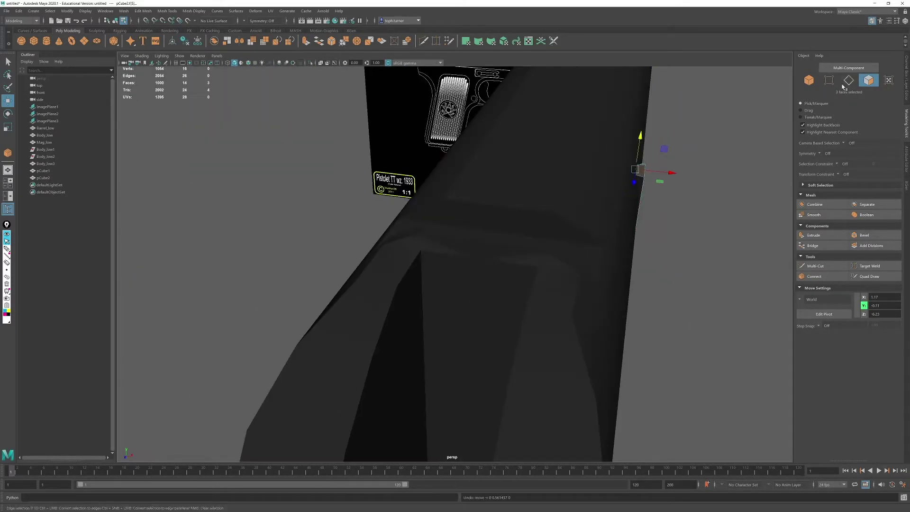
{"action": "left_click", "coordinate": [829, 81], "text": "ctrl"}
{"action": "double_click", "coordinate": [7, 101]}
{"action": "left_click_drag", "start_coordinate": [637, 140], "coordinate": [639, 118]}
{"action": "left_click_drag", "start_coordinate": [638, 118], "coordinate": [542, 287], "text": "alt"}
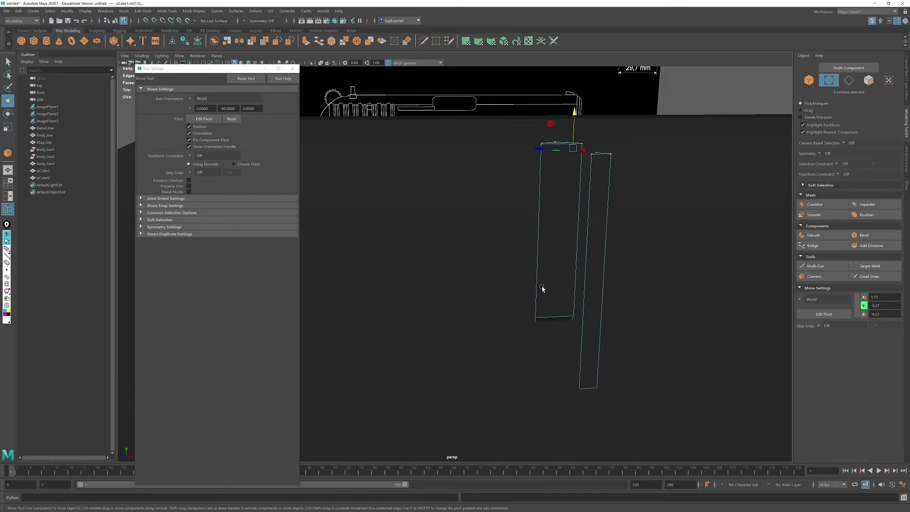
{"action": "left_click", "coordinate": [293, 69]}
Step: Extend the outer sides of both blocks well away from the slide and combine the blocks into one mesh
{"action": "left_click_drag", "start_coordinate": [514, 259], "coordinate": [545, 237], "text": "alt"}
{"action": "left_click_drag", "start_coordinate": [581, 269], "coordinate": [677, 284]}
{"action": "left_click_drag", "start_coordinate": [677, 284], "coordinate": [644, 329], "text": "alt"}
{"action": "key", "text": "F8"}
{"action": "left_click", "coordinate": [816, 204]}
Step: Try duplicating the combined block pair onto the neighbouring serrations by moving a copy and with Duplicate with Transform
{"action": "key", "text": "space"}
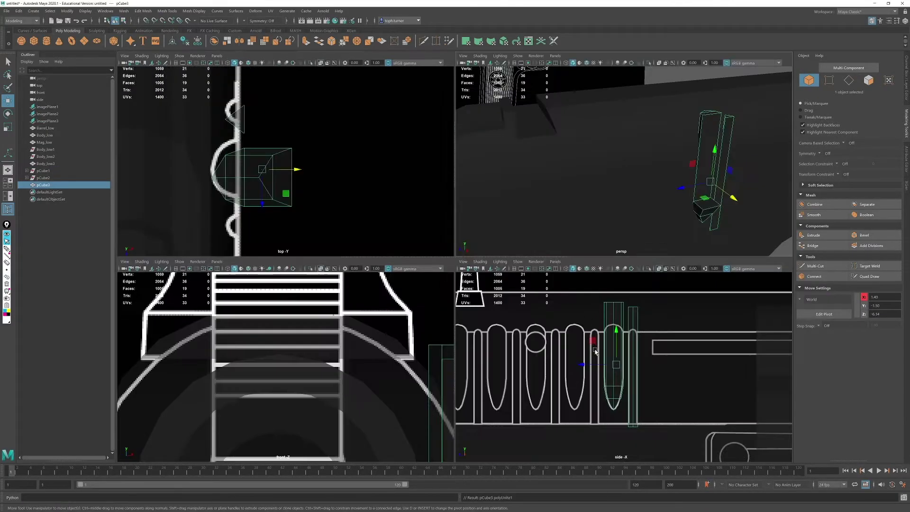
{"action": "key", "text": "space"}
{"action": "middle_click_drag", "start_coordinate": [481, 262], "coordinate": [656, 265], "text": "alt"}
{"action": "left_click_drag", "start_coordinate": [588, 265], "coordinate": [510, 264], "text": "shift"}
{"action": "key", "text": "ctrl+z"}
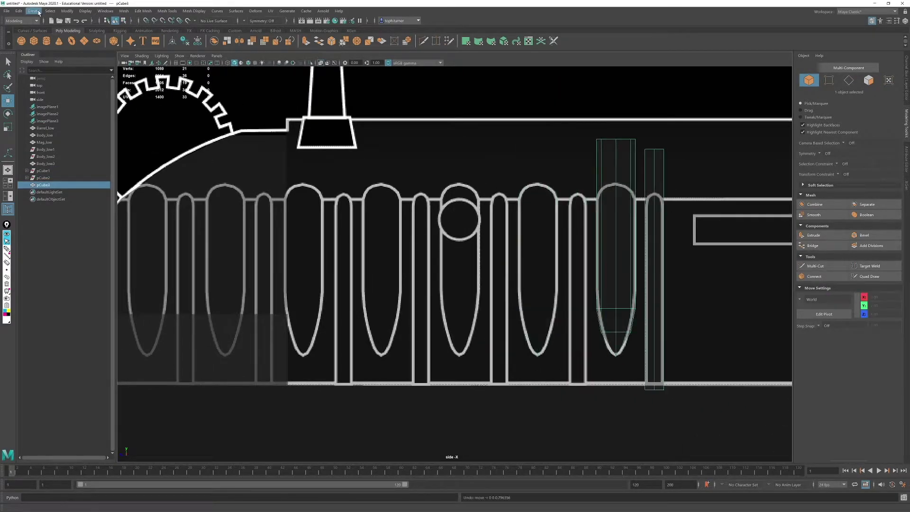
{"action": "left_click", "coordinate": [19, 11]}
{"action": "mouse_move", "coordinate": [63, 96]}
{"action": "left_click", "coordinate": [96, 128]}
{"action": "key", "text": "ctrl+z"}
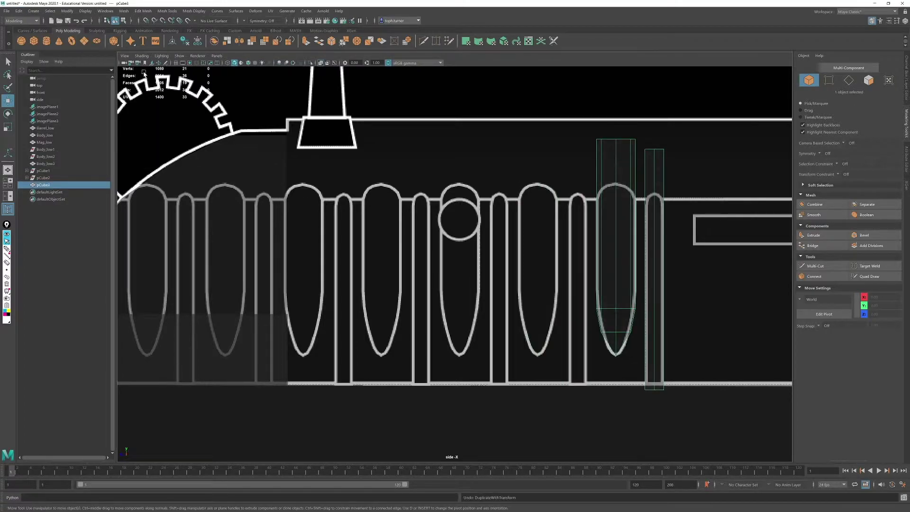
Step: Try creating six special duplicates of the block pair with a Z translation of -2.5
{"action": "left_click", "coordinate": [19, 11]}
{"action": "left_click", "coordinate": [108, 122]}
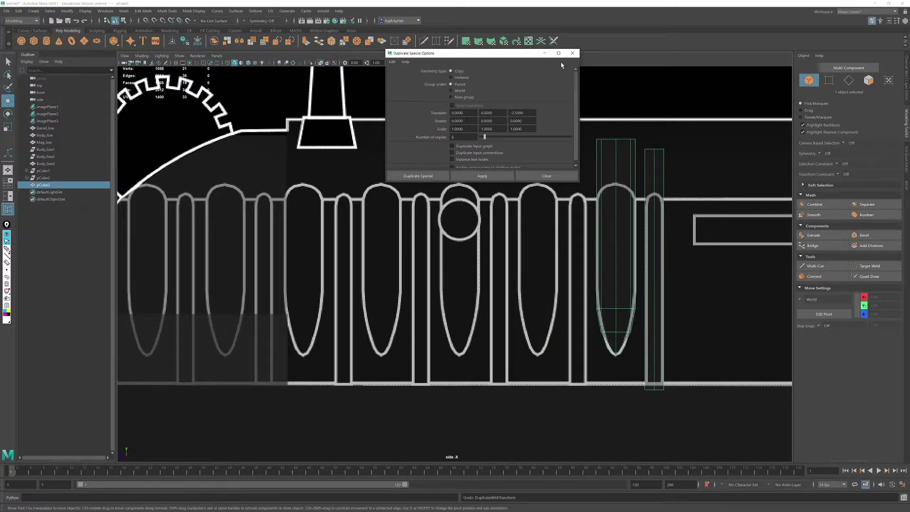
{"action": "left_click_drag", "start_coordinate": [485, 183], "coordinate": [485, 190]}
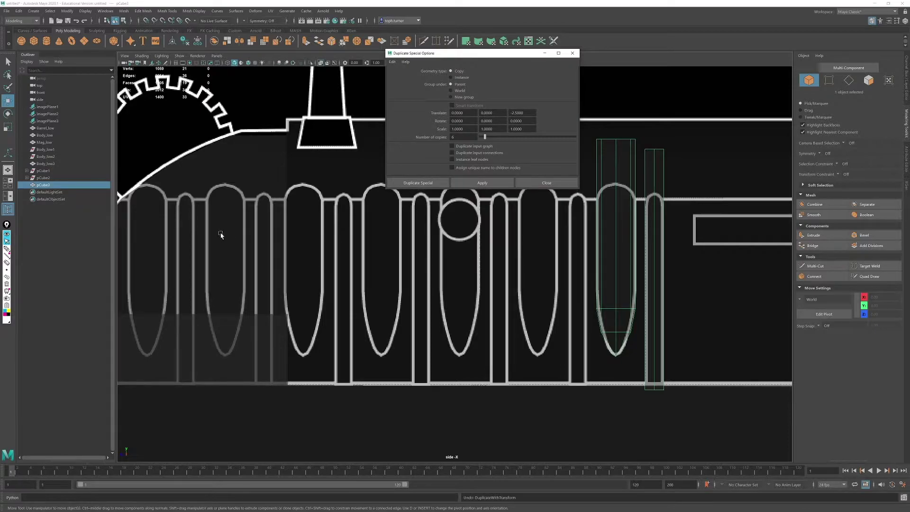
{"action": "left_click", "coordinate": [471, 180]}
{"action": "key", "text": "ctrl+z"}
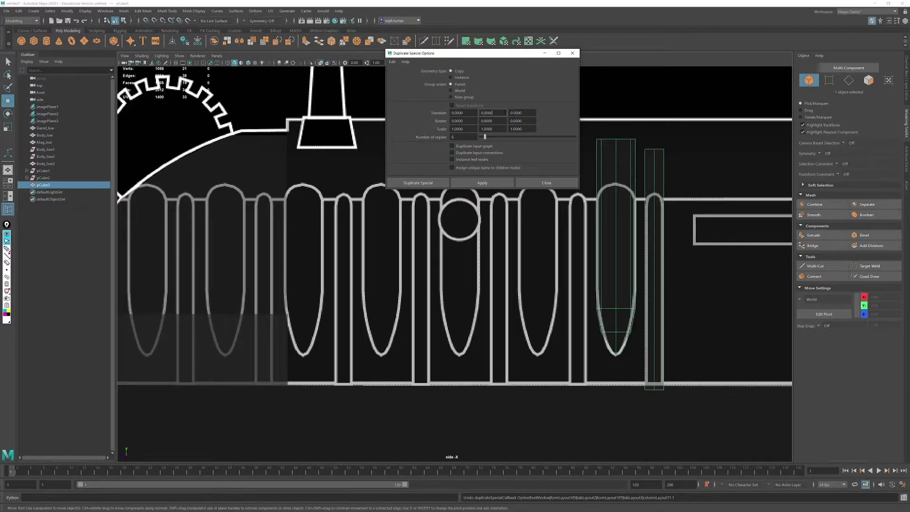
{"action": "left_click", "coordinate": [572, 54]}
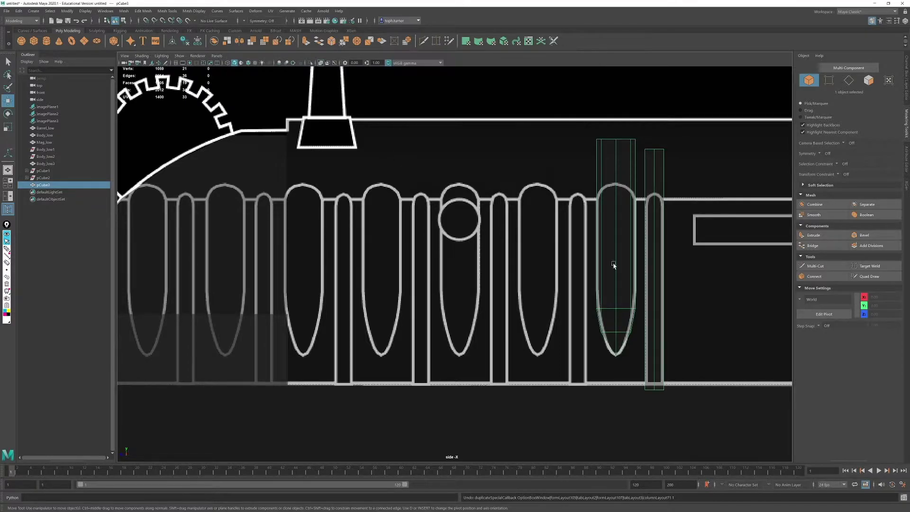
Step: Place a trial copy of the block pair on the neighbouring serrations to find the spacing, and delete it
{"action": "scroll", "coordinate": [464, 131], "scroll_direction": "down", "scroll_amount": 10}
{"action": "key", "text": "ctrl+z"}
{"action": "mouse_move", "coordinate": [588, 243]}
{"action": "right_mouse_down", "text": "alt"}
{"action": "mouse_move", "coordinate": [638, 426]}
{"action": "mouse_move", "coordinate": [707, 263]}
{"action": "right_mouse_up", "text": "alt"}
{"action": "left_click_drag", "start_coordinate": [582, 265], "coordinate": [506, 265], "text": "shift"}
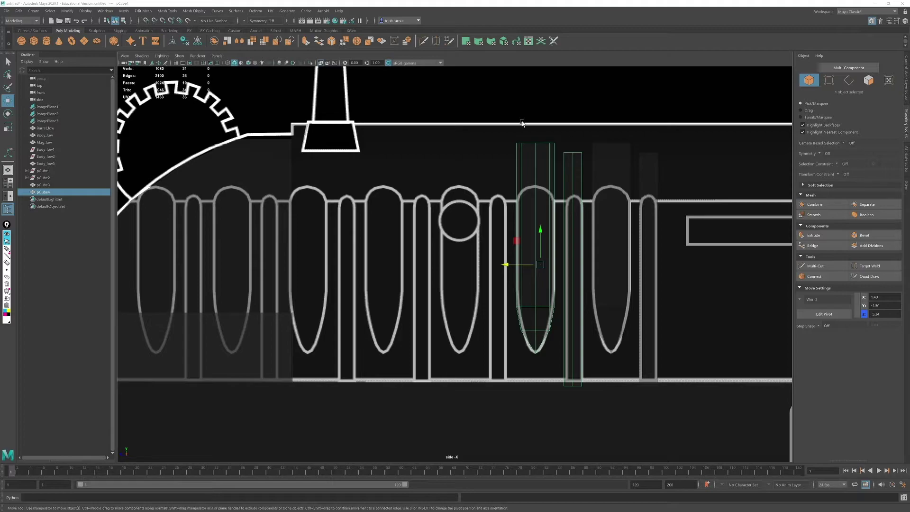
{"action": "key", "text": "Delete"}
Step: Create six copies of the block pair with Duplicate Special, offset along Z onto the remaining serrations
{"action": "left_click", "coordinate": [600, 168]}
{"action": "left_click", "coordinate": [19, 11]}
{"action": "left_click", "coordinate": [100, 123]}
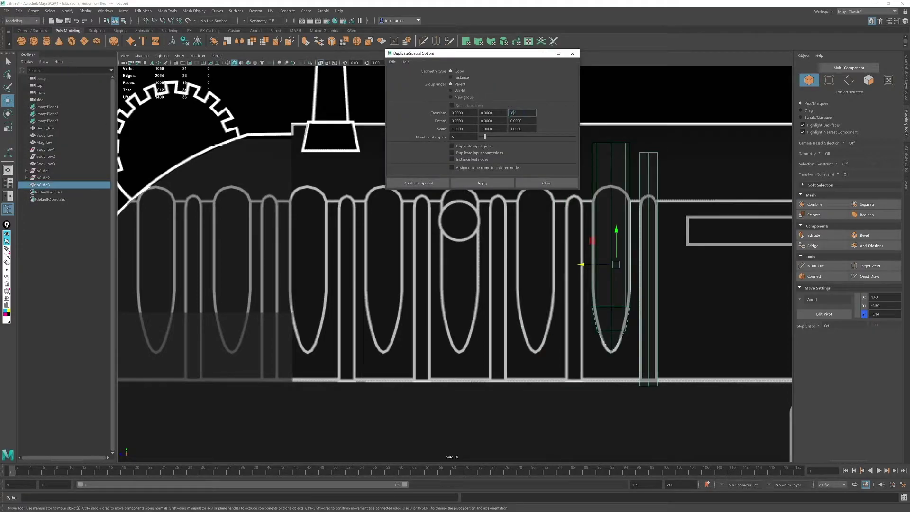
{"action": "left_click", "coordinate": [482, 183]}
{"action": "left_click", "coordinate": [573, 53]}
Step: Combine all seven serration block pairs into a single mesh
{"action": "left_click", "coordinate": [619, 162], "text": "shift"}
{"action": "key", "text": "space"}
{"action": "key", "text": "space"}
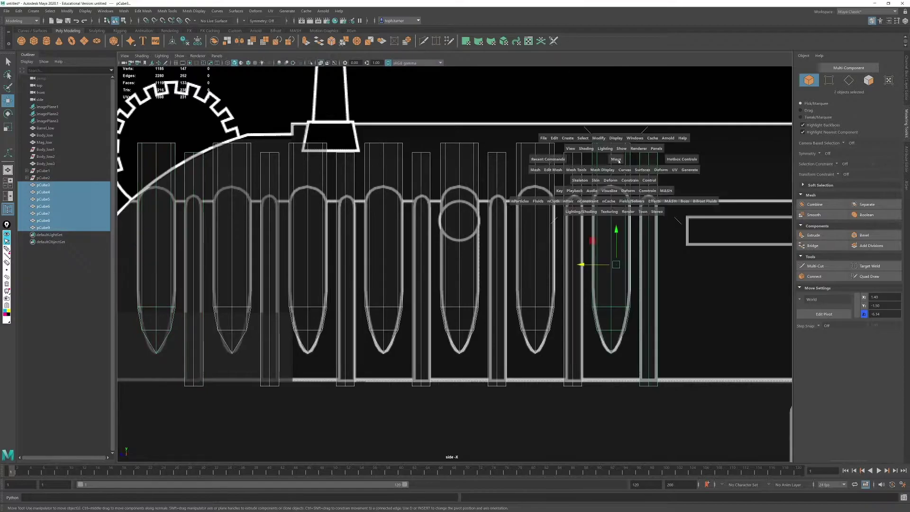
{"action": "scroll", "coordinate": [631, 203], "scroll_direction": "up", "scroll_amount": 2}
{"action": "scroll", "coordinate": [631, 203], "scroll_direction": "down", "scroll_amount": 5}
{"action": "left_click_drag", "start_coordinate": [631, 203], "coordinate": [662, 190], "text": "alt"}
{"action": "left_click", "coordinate": [815, 205]}
Step: Try to subtract the combined serration blocks from the isolated slide with a Boolean Difference
{"action": "left_click", "coordinate": [588, 199], "text": "shift"}
{"action": "key", "text": "ctrl+1"}
{"action": "left_click", "coordinate": [587, 136]}
{"action": "left_click", "coordinate": [593, 194]}
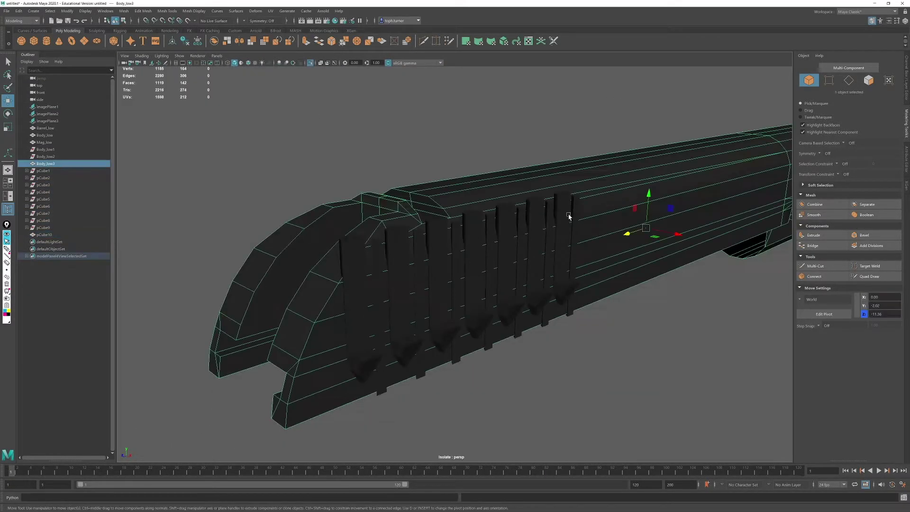
{"action": "left_click", "coordinate": [568, 215], "text": "shift"}
{"action": "left_click", "coordinate": [124, 11]}
{"action": "mouse_move", "coordinate": [138, 28]}
{"action": "left_click", "coordinate": [205, 37]}
{"action": "left_click_drag", "start_coordinate": [474, 214], "coordinate": [446, 213], "text": "alt"}
{"action": "scroll", "coordinate": [562, 300], "scroll_direction": "up", "scroll_amount": 5}
{"action": "key", "text": "ctrl+z"}
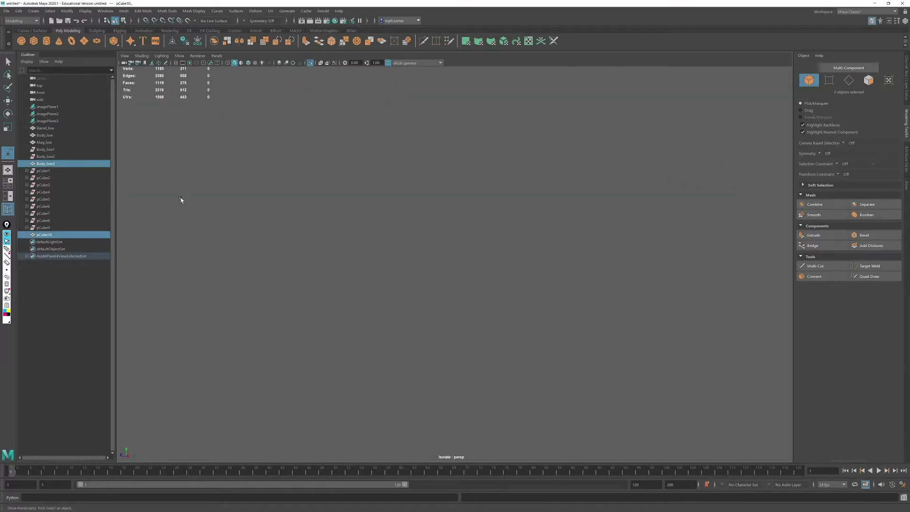
Step: Exit isolation and delete the construction history of the slide and the combined serration blocks
{"action": "key", "text": "ctrl+1"}
{"action": "left_click_drag", "start_coordinate": [181, 200], "coordinate": [308, 204], "text": "alt"}
{"action": "scroll", "coordinate": [488, 285], "scroll_direction": "up", "scroll_amount": 3}
{"action": "left_click", "coordinate": [184, 42]}
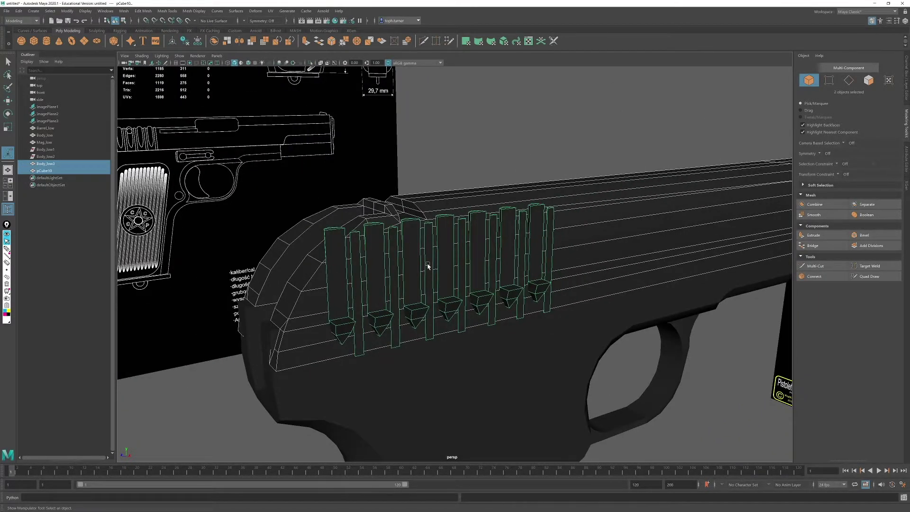
Step: Try the Boolean Difference of the slide and serration blocks again with the history cleared
{"action": "left_click", "coordinate": [124, 11]}
{"action": "mouse_move", "coordinate": [138, 29]}
{"action": "left_click", "coordinate": [205, 36]}
{"action": "left_click_drag", "start_coordinate": [503, 232], "coordinate": [455, 227], "text": "alt"}
{"action": "key", "text": "ctrl+z"}
Step: Freeze the transformations of the slide mesh
{"action": "scroll", "coordinate": [483, 274], "scroll_direction": "up", "scroll_amount": 4}
{"action": "scroll", "coordinate": [484, 274], "scroll_direction": "down", "scroll_amount": 3}
{"action": "left_click", "coordinate": [379, 179]}
{"action": "left_click", "coordinate": [67, 10]}
{"action": "left_click", "coordinate": [82, 43]}
Step: Select the faces around the serrations and examine the slide's rear and underside
{"action": "right_click_drag", "start_coordinate": [448, 222], "coordinate": [448, 261]}
{"action": "left_click_drag", "start_coordinate": [667, 130], "coordinate": [227, 379]}
{"action": "left_click_drag", "start_coordinate": [265, 346], "coordinate": [403, 308], "text": "alt"}
{"action": "right_click_drag", "start_coordinate": [443, 204], "coordinate": [464, 180]}
Step: Isolate the slide and fill the open hole along its underside
{"action": "left_click", "coordinate": [440, 137]}
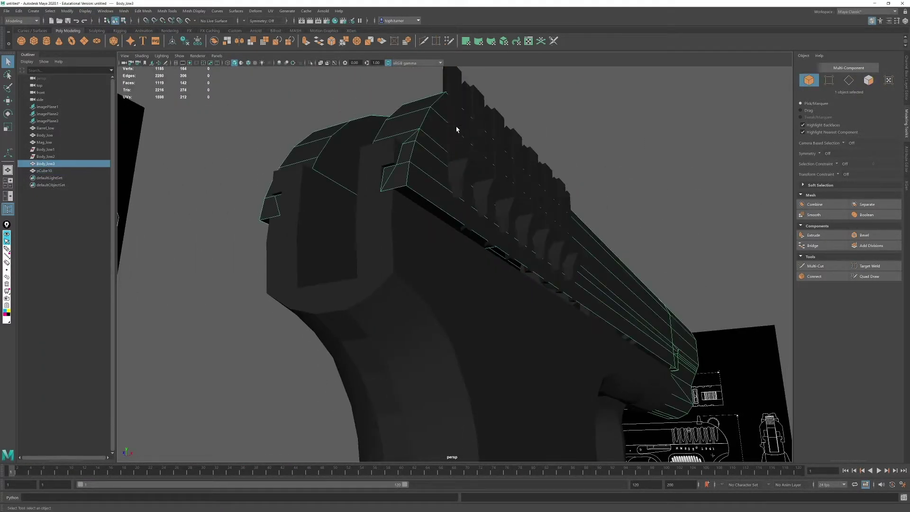
{"action": "key", "text": "ctrl+1"}
{"action": "left_click_drag", "start_coordinate": [457, 127], "coordinate": [639, 184], "text": "alt"}
{"action": "left_click_drag", "start_coordinate": [248, 282], "coordinate": [409, 235], "text": "alt"}
{"action": "middle_click_drag", "start_coordinate": [408, 236], "coordinate": [280, 225], "text": "alt"}
{"action": "left_click", "coordinate": [125, 12]}
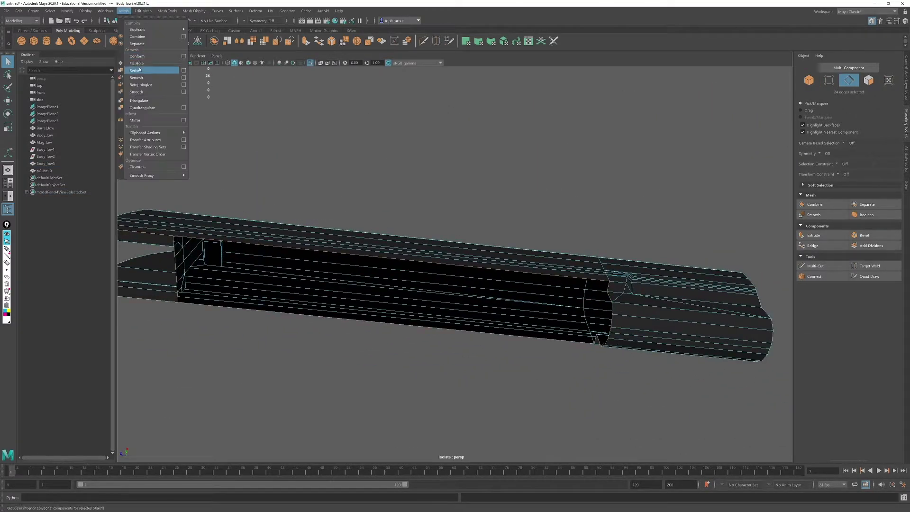
{"action": "left_click", "coordinate": [137, 70]}
Step: Connect opposite vertices across the filled underside face at the slide's front and rear
{"action": "left_click", "coordinate": [829, 80]}
{"action": "left_click_drag", "start_coordinate": [673, 204], "coordinate": [535, 237], "text": "alt"}
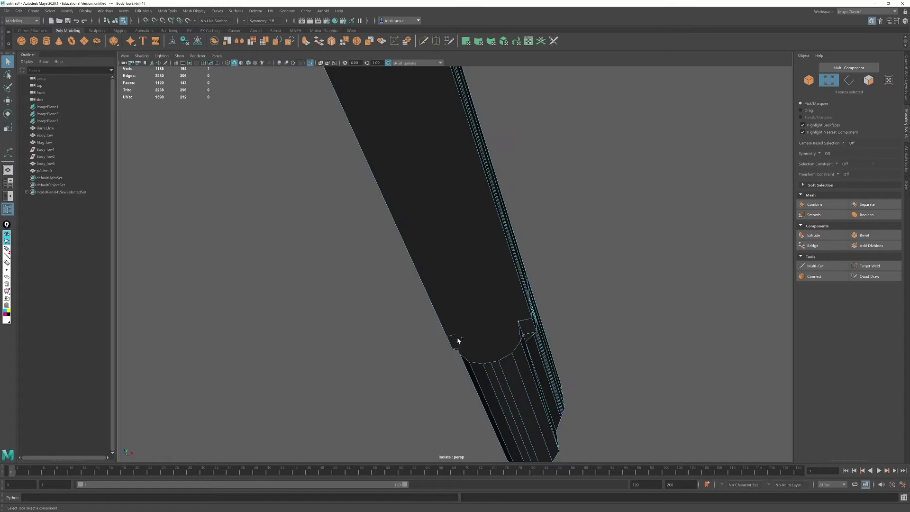
{"action": "left_click_drag", "start_coordinate": [458, 342], "coordinate": [630, 319], "text": "alt"}
{"action": "left_click", "coordinate": [802, 278]}
{"action": "key", "text": "q"}
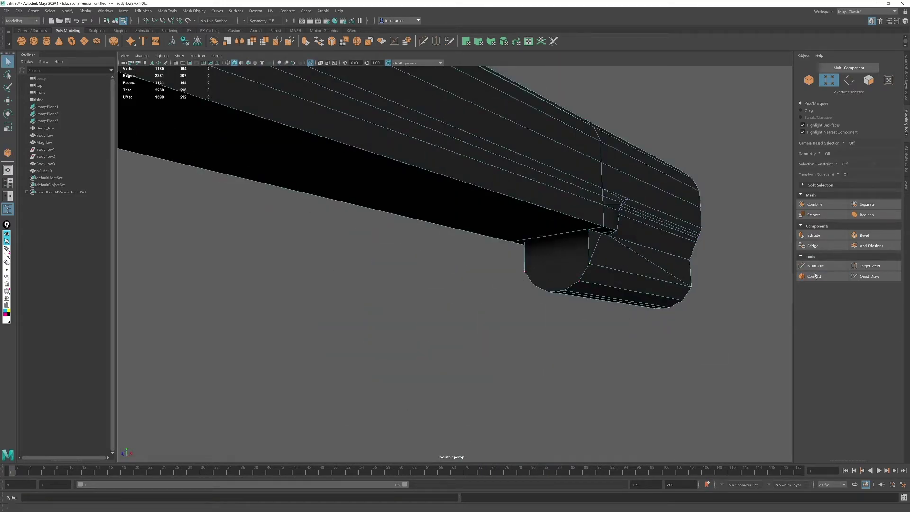
{"action": "left_click", "coordinate": [815, 275]}
{"action": "left_click", "coordinate": [813, 276]}
{"action": "left_click_drag", "start_coordinate": [526, 284], "coordinate": [777, 189], "text": "alt"}
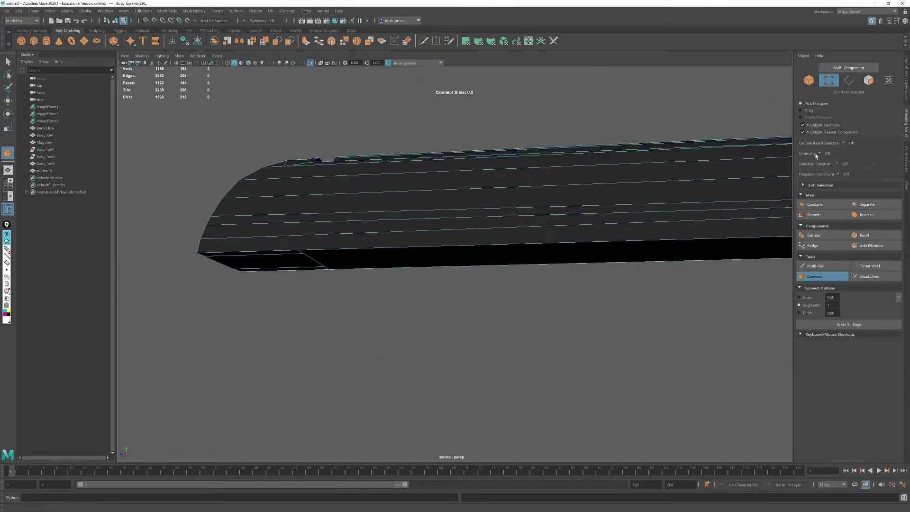
{"action": "left_click", "coordinate": [814, 276]}
Step: Fill the open hole at the slide's muzzle end
{"action": "left_click_drag", "start_coordinate": [592, 274], "coordinate": [157, 332], "text": "alt"}
{"action": "left_click", "coordinate": [123, 11]}
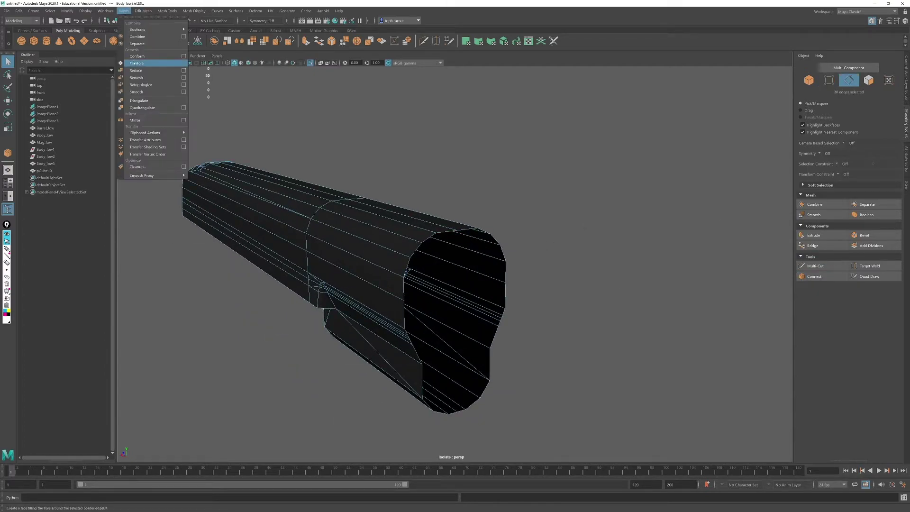
{"action": "left_click", "coordinate": [135, 63]}
Step: Return to object mode and isolate the slide together with the serration blocks
{"action": "key", "text": "F8"}
{"action": "key", "text": "ctrl+1"}
{"action": "left_click", "coordinate": [198, 194], "text": "shift"}
{"action": "key", "text": "ctrl+1"}
{"action": "left_click_drag", "start_coordinate": [204, 190], "coordinate": [377, 118], "text": "alt"}
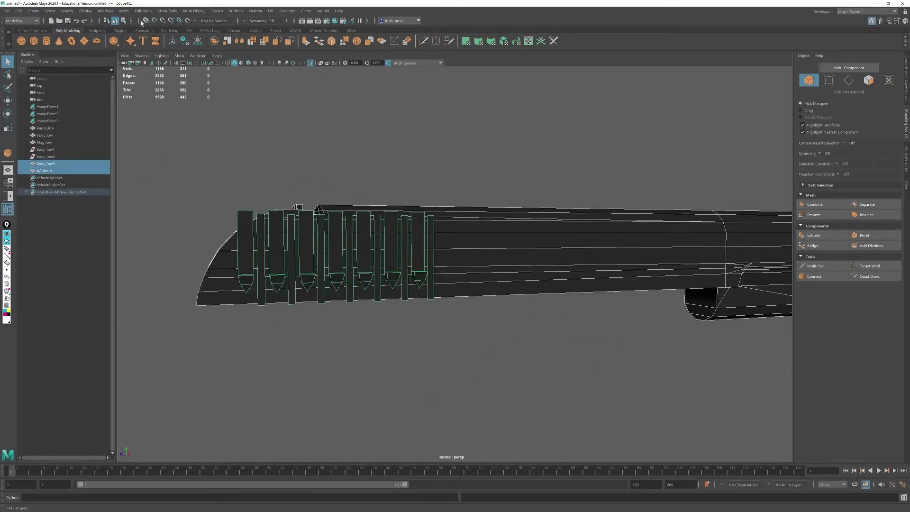
{"action": "left_click", "coordinate": [445, 235]}
{"action": "left_click_drag", "start_coordinate": [389, 154], "coordinate": [468, 184], "text": "alt"}
{"action": "left_click", "coordinate": [441, 371]}
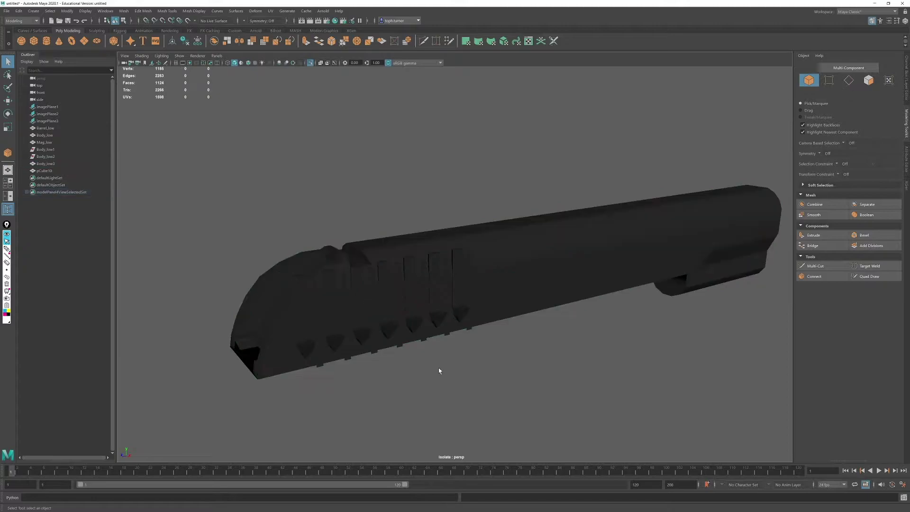
Step: Subtract the serration blocks from the slide with a Boolean difference
{"action": "left_click", "coordinate": [407, 303]}
{"action": "left_click", "coordinate": [27, 192]}
{"action": "left_click", "coordinate": [48, 206]}
{"action": "left_click", "coordinate": [50, 200]}
{"action": "left_click", "coordinate": [301, 296], "text": "shift"}
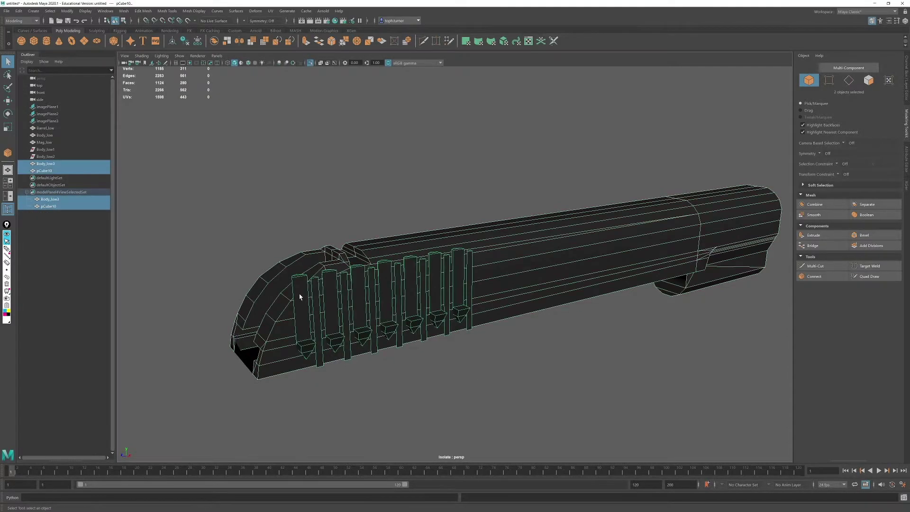
{"action": "left_click", "coordinate": [303, 208]}
{"action": "left_click", "coordinate": [498, 238]}
{"action": "left_click", "coordinate": [458, 279], "text": "shift"}
{"action": "left_click", "coordinate": [124, 11]}
{"action": "left_click", "coordinate": [205, 36]}
Step: Delete the broken side face at the slide's lower rear, behind the first serration
{"action": "left_click_drag", "start_coordinate": [332, 284], "coordinate": [638, 241], "text": "alt"}
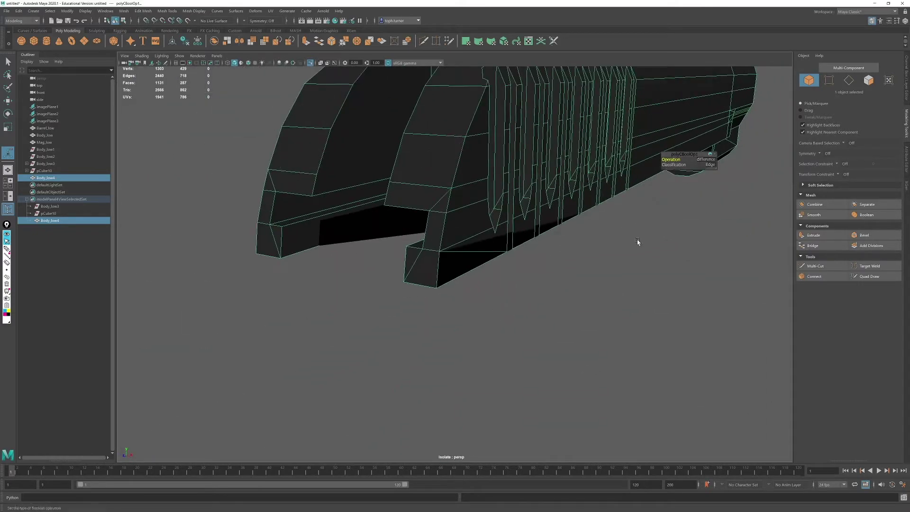
{"action": "right_click_drag", "start_coordinate": [638, 242], "coordinate": [638, 277]}
{"action": "left_click", "coordinate": [489, 233]}
{"action": "left_click_drag", "start_coordinate": [488, 232], "coordinate": [381, 330], "text": "alt"}
{"action": "key", "text": "Delete"}
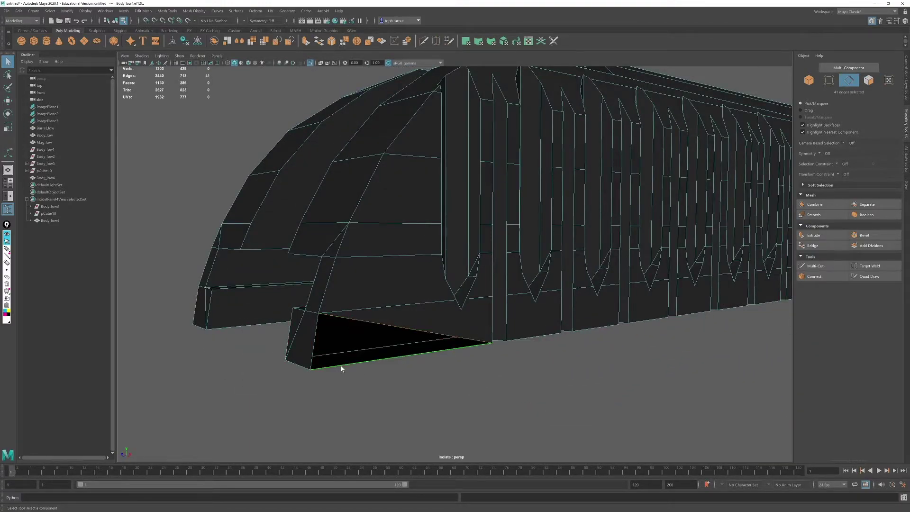
Step: Cut edges across the rear underside face from the serration notches and to the slide's rear corner
{"action": "left_click_drag", "start_coordinate": [341, 368], "coordinate": [422, 261], "text": "alt"}
{"action": "left_click", "coordinate": [266, 104]}
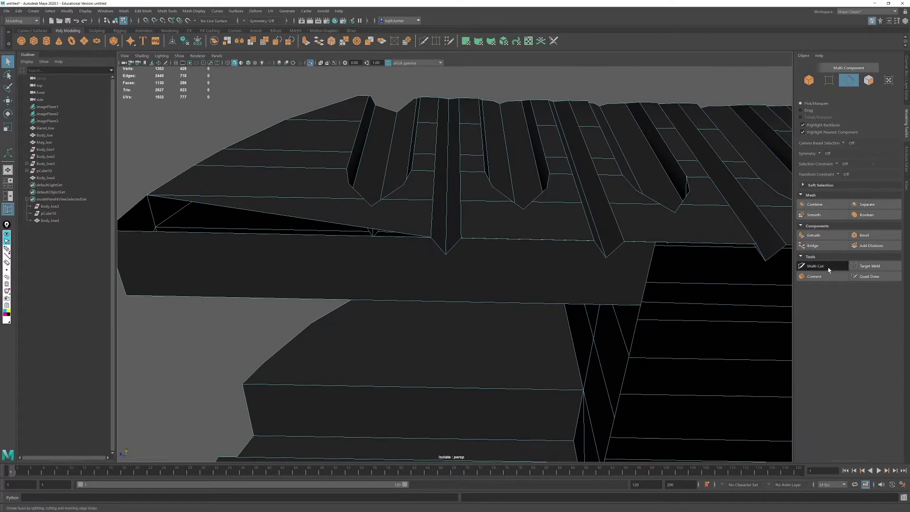
{"action": "left_click", "coordinate": [829, 270]}
{"action": "left_click", "coordinate": [445, 255]}
{"action": "left_click", "coordinate": [445, 302]}
{"action": "right_click", "coordinate": [447, 306]}
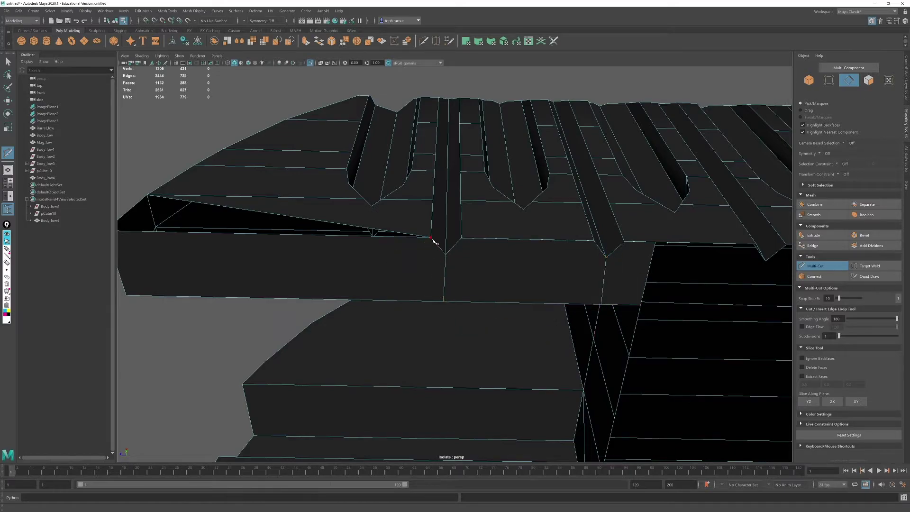
{"action": "left_click", "coordinate": [127, 295]}
{"action": "right_click", "coordinate": [398, 320]}
Step: Select the vertices of the slide and merge them with a threshold of 0.0010
{"action": "left_click", "coordinate": [815, 267]}
{"action": "left_click", "coordinate": [189, 202]}
{"action": "middle_click_drag", "start_coordinate": [189, 203], "coordinate": [288, 223], "text": "alt"}
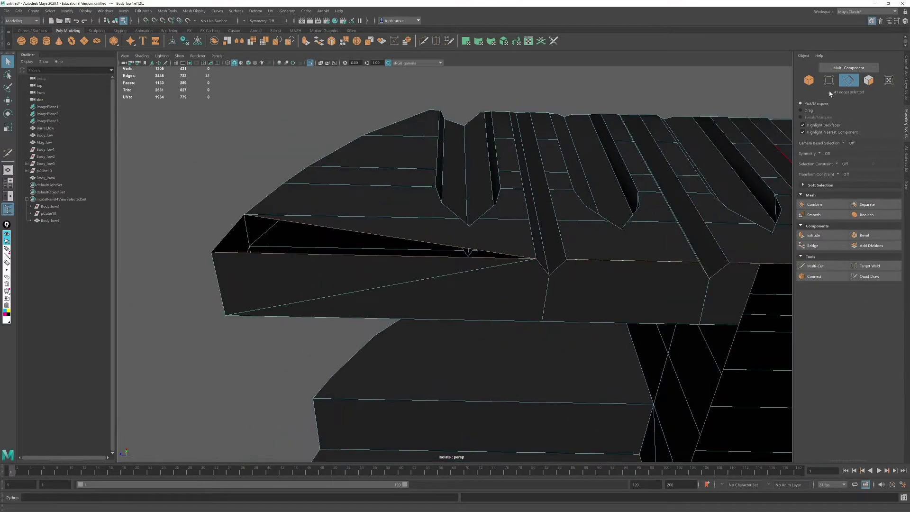
{"action": "left_click", "coordinate": [829, 84]}
{"action": "middle_click_drag", "start_coordinate": [575, 293], "coordinate": [477, 274], "text": "alt"}
{"action": "scroll", "coordinate": [476, 273], "scroll_direction": "down", "scroll_amount": 6}
{"action": "left_click_drag", "start_coordinate": [777, 418], "coordinate": [285, 142]}
{"action": "left_click", "coordinate": [143, 10]}
{"action": "left_click", "coordinate": [222, 87]}
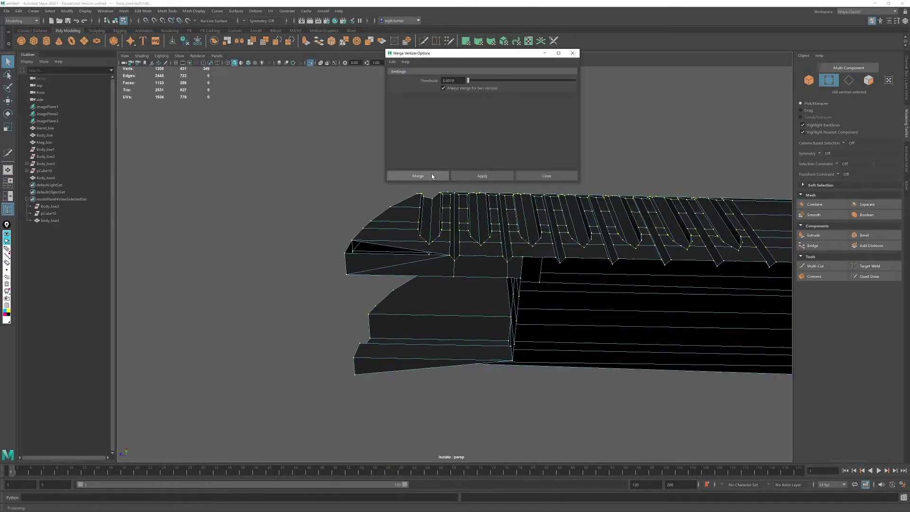
{"action": "left_click", "coordinate": [432, 176]}
Step: Select the border of the triangular opening at the slide's lower rear and fill the hole
{"action": "scroll", "coordinate": [535, 137], "scroll_direction": "up", "scroll_amount": 6}
{"action": "left_click", "coordinate": [848, 80]}
{"action": "left_click", "coordinate": [205, 191]}
{"action": "middle_click_drag", "start_coordinate": [206, 191], "coordinate": [414, 233], "text": "alt"}
{"action": "left_click", "coordinate": [124, 11]}
{"action": "left_click", "coordinate": [135, 63]}
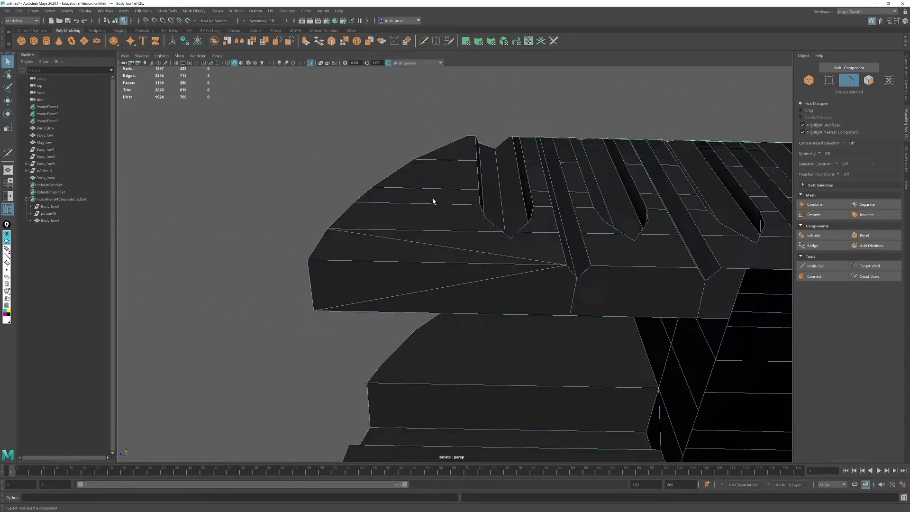
Step: Delete the redundant edge running from the filled area's rear corner to the first notch
{"action": "left_click", "coordinate": [454, 309]}
{"action": "left_click_drag", "start_coordinate": [433, 201], "coordinate": [585, 317], "text": "alt"}
{"action": "key", "text": "Delete"}
{"action": "middle_click_drag", "start_coordinate": [585, 317], "coordinate": [440, 328], "text": "alt"}
Step: Connect the tip vertices of the first two serration notches along the slide's underside
{"action": "key", "text": "F9"}
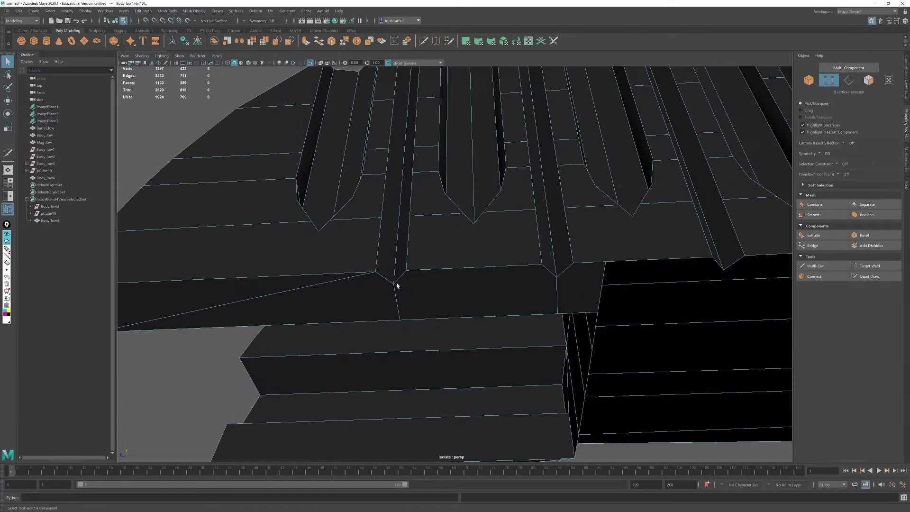
{"action": "left_click", "coordinate": [829, 277]}
{"action": "key", "text": "q"}
{"action": "left_click_drag", "start_coordinate": [360, 311], "coordinate": [370, 290], "text": "alt"}
{"action": "middle_click_drag", "start_coordinate": [370, 290], "coordinate": [576, 277], "text": "alt"}
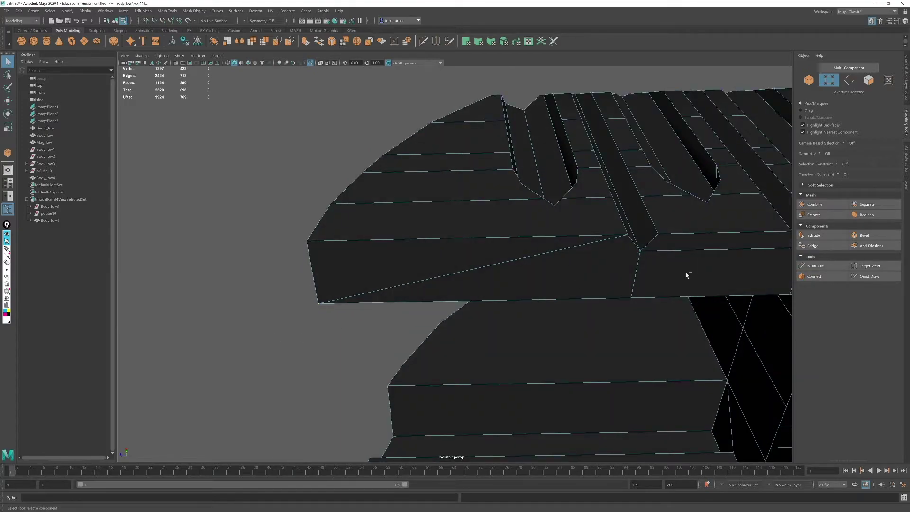
Step: Connect the slide's lower rear corner to the first notch tip and delete the old diagonal edge
{"action": "left_click", "coordinate": [814, 276]}
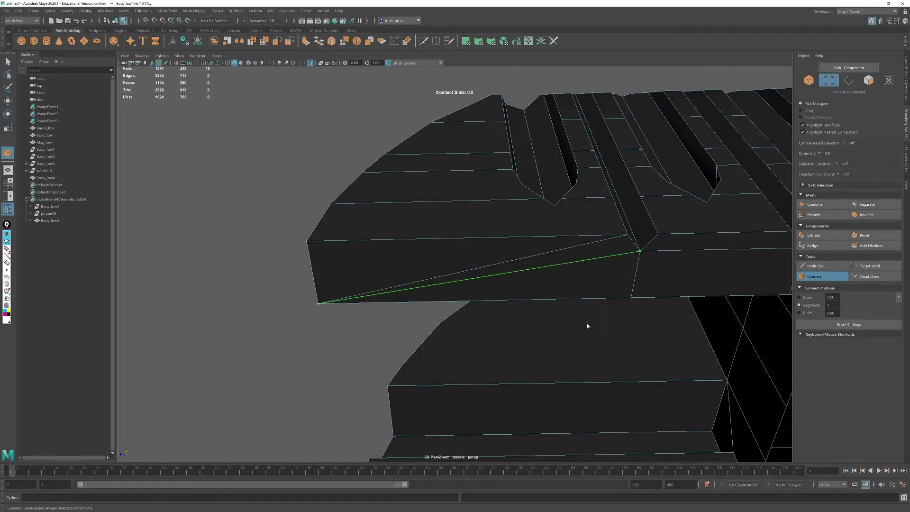
{"action": "key", "text": "backslash"}
{"action": "key", "text": "q"}
{"action": "right_click_drag", "start_coordinate": [577, 336], "coordinate": [574, 303]}
{"action": "left_click", "coordinate": [556, 250]}
{"action": "key", "text": "Delete"}
Step: Delete the underside face just ahead of the second notch, beside the slide's opening
{"action": "middle_click_drag", "start_coordinate": [559, 255], "coordinate": [469, 240], "text": "alt"}
{"action": "left_click_drag", "start_coordinate": [469, 240], "coordinate": [530, 251], "text": "alt"}
{"action": "right_click_drag", "start_coordinate": [530, 250], "coordinate": [530, 279]}
{"action": "left_click", "coordinate": [514, 258]}
{"action": "key", "text": "Delete"}
Step: Bridge the open edges between the rear serration notches along the slide's underside
{"action": "right_click_drag", "start_coordinate": [632, 249], "coordinate": [633, 219]}
{"action": "left_click", "coordinate": [639, 231]}
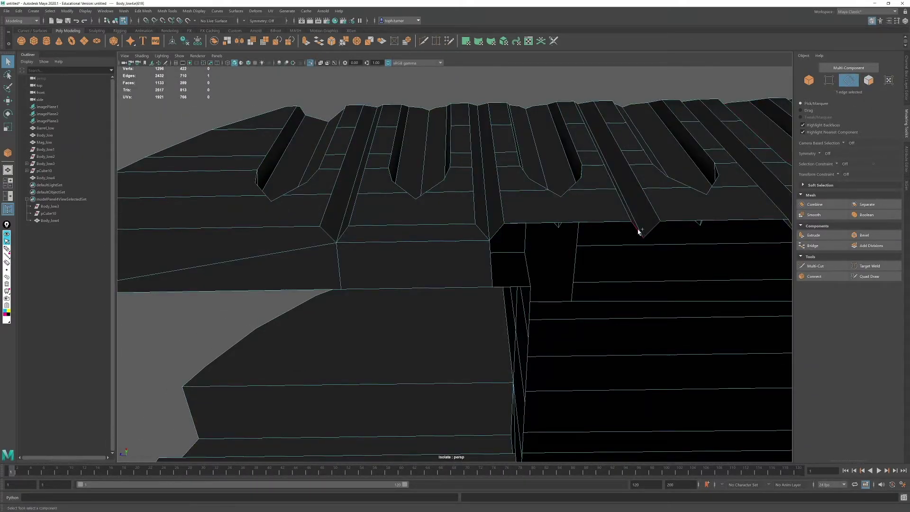
{"action": "left_click", "coordinate": [638, 231], "text": "shift"}
{"action": "left_click", "coordinate": [824, 245]}
{"action": "middle_click_drag", "start_coordinate": [630, 264], "coordinate": [436, 274], "text": "alt"}
{"action": "left_click", "coordinate": [394, 242]}
{"action": "left_click", "coordinate": [534, 242], "text": "shift"}
{"action": "left_click", "coordinate": [825, 245]}
{"action": "left_click", "coordinate": [546, 242]}
{"action": "left_click", "coordinate": [688, 239], "text": "shift"}
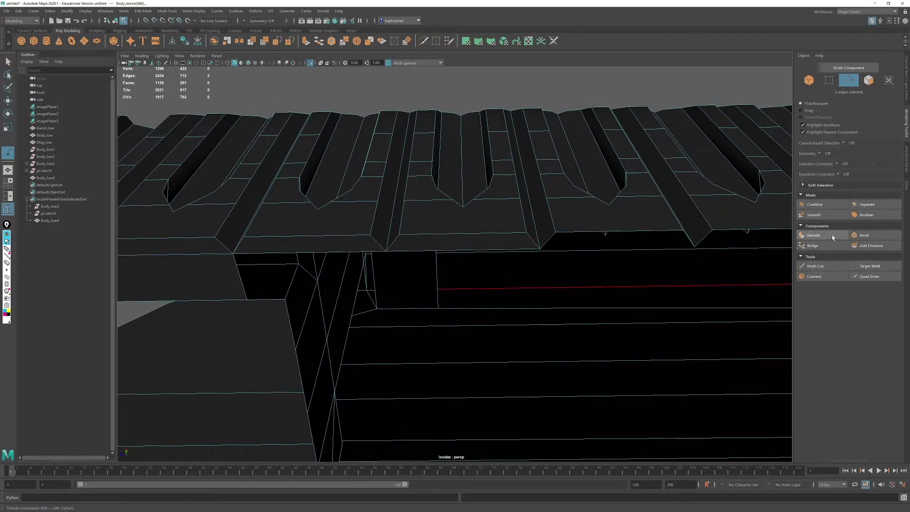
{"action": "left_click", "coordinate": [826, 245]}
Step: Bridge the two remaining gaps between the front serration notches along the underside
{"action": "middle_click_drag", "start_coordinate": [611, 270], "coordinate": [533, 289], "text": "alt"}
{"action": "left_click", "coordinate": [479, 271]}
{"action": "left_click", "coordinate": [618, 268], "text": "shift"}
{"action": "left_click", "coordinate": [822, 246]}
{"action": "left_click", "coordinate": [503, 277]}
{"action": "left_click", "coordinate": [644, 274], "text": "shift"}
{"action": "left_click", "coordinate": [823, 246]}
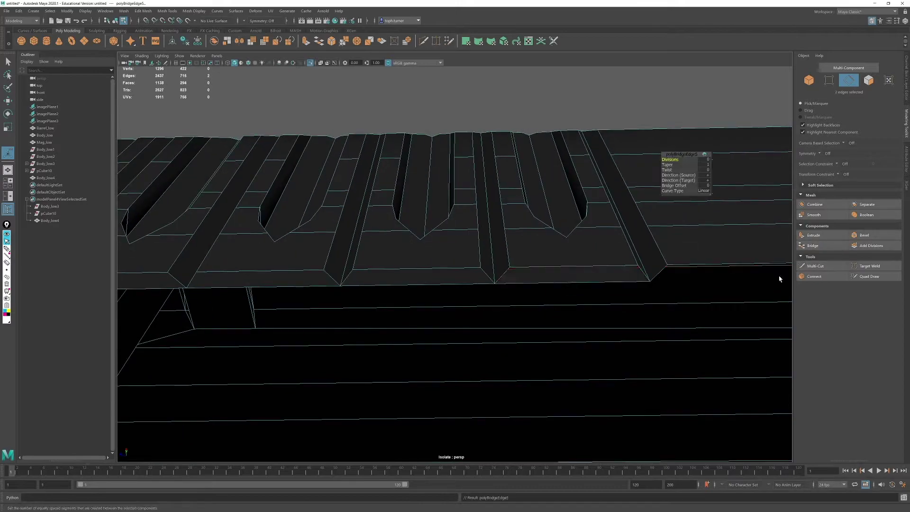
Step: Bridge the gap between the serrated lower edge and the rear underside block
{"action": "right_click_drag", "start_coordinate": [663, 280], "coordinate": [559, 275], "text": "alt"}
{"action": "left_click_drag", "start_coordinate": [559, 275], "coordinate": [474, 328], "text": "alt"}
{"action": "left_click", "coordinate": [457, 323]}
{"action": "left_click", "coordinate": [404, 326], "text": "shift"}
{"action": "left_click", "coordinate": [822, 246]}
Step: Extrude open border edges beside the opening on the slide's rear underside
{"action": "left_click_drag", "start_coordinate": [455, 190], "coordinate": [422, 129], "text": "alt"}
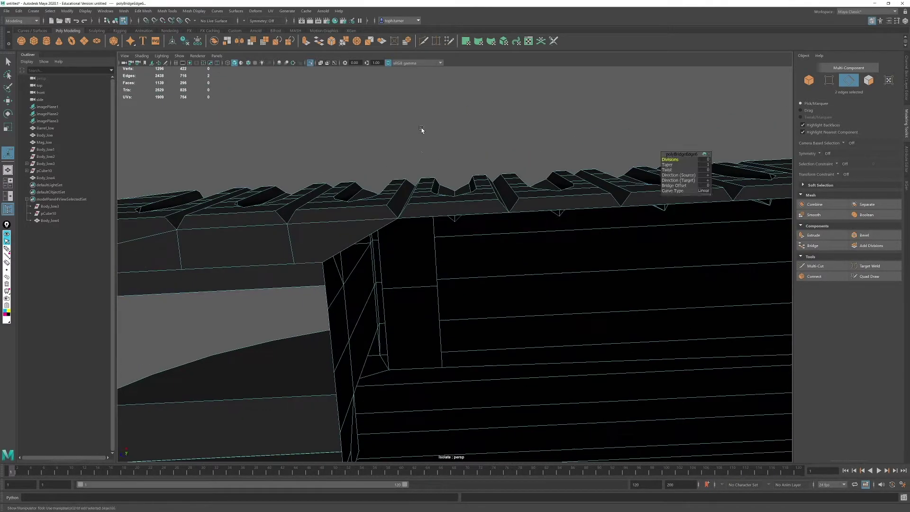
{"action": "left_click", "coordinate": [421, 130]}
{"action": "right_click_drag", "start_coordinate": [422, 129], "coordinate": [447, 218], "text": "alt"}
{"action": "left_click_drag", "start_coordinate": [447, 217], "coordinate": [483, 186], "text": "alt"}
{"action": "left_click", "coordinate": [482, 184]}
{"action": "key", "text": "w"}
{"action": "left_click_drag", "start_coordinate": [575, 152], "coordinate": [578, 244], "text": "shift"}
{"action": "left_click_drag", "start_coordinate": [577, 244], "coordinate": [303, 213], "text": "alt"}
{"action": "left_click", "coordinate": [422, 268]}
{"action": "left_click_drag", "start_coordinate": [366, 238], "coordinate": [401, 313], "text": "shift"}
Step: Bridge the extruded edges to the neighbouring border edges on the rear underside
{"action": "left_click_drag", "start_coordinate": [401, 313], "coordinate": [504, 266], "text": "alt"}
{"action": "left_click", "coordinate": [502, 284]}
{"action": "left_click", "coordinate": [507, 287], "text": "shift"}
{"action": "left_click", "coordinate": [823, 245]}
{"action": "left_click_drag", "start_coordinate": [544, 177], "coordinate": [482, 188], "text": "alt"}
{"action": "left_click", "coordinate": [472, 210]}
{"action": "left_click", "coordinate": [419, 186], "text": "shift"}
{"action": "left_click", "coordinate": [813, 246]}
Step: Cut horizontal edges joining the narrow grooves' upper tips to the adjacent wide grooves at the rear serrations
{"action": "left_click", "coordinate": [829, 80]}
{"action": "left_click", "coordinate": [871, 266]}
{"action": "left_click", "coordinate": [870, 266]}
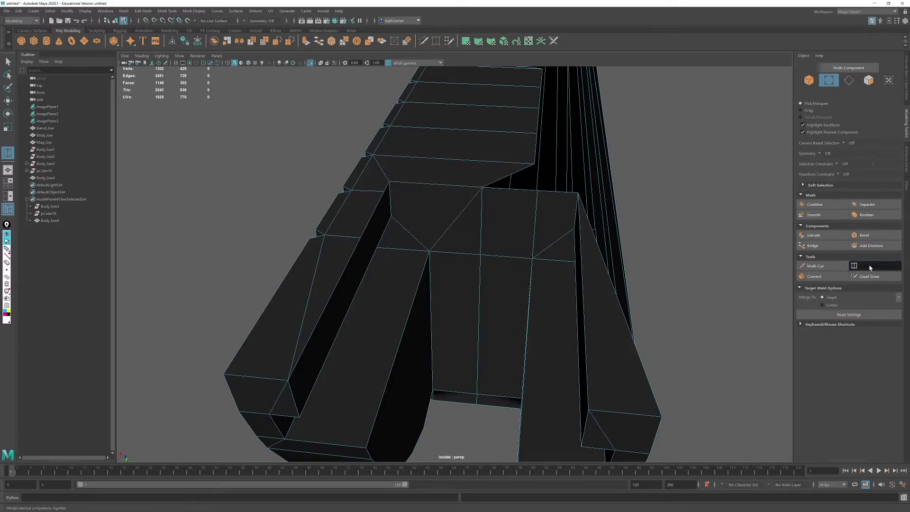
{"action": "left_click_drag", "start_coordinate": [730, 270], "coordinate": [477, 280], "text": "alt"}
{"action": "middle_click_drag", "start_coordinate": [478, 280], "coordinate": [561, 346], "text": "alt"}
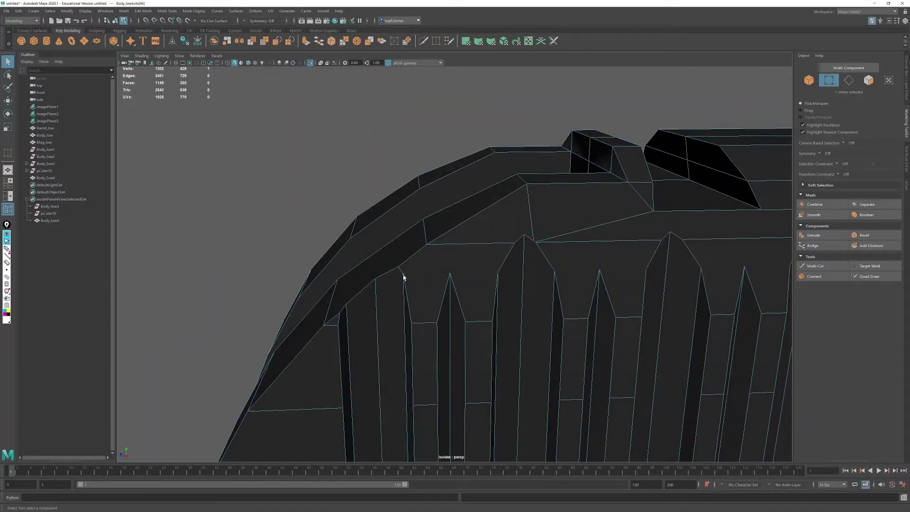
{"action": "left_click", "coordinate": [816, 276]}
{"action": "key", "text": "q"}
{"action": "left_click", "coordinate": [822, 266]}
{"action": "left_click", "coordinate": [450, 274]}
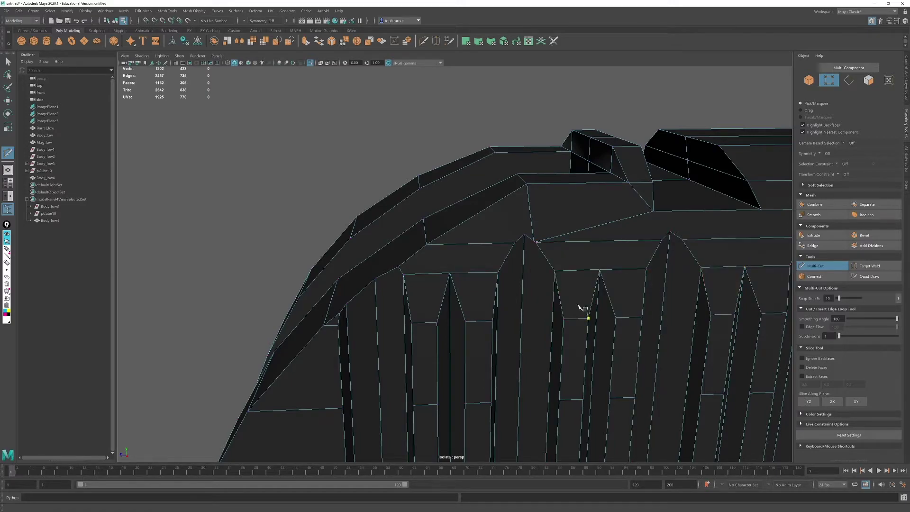
Step: Continue the horizontal cuts between the upper groove tips through to the frontmost serrations
{"action": "middle_click_drag", "start_coordinate": [579, 306], "coordinate": [512, 266], "text": "alt"}
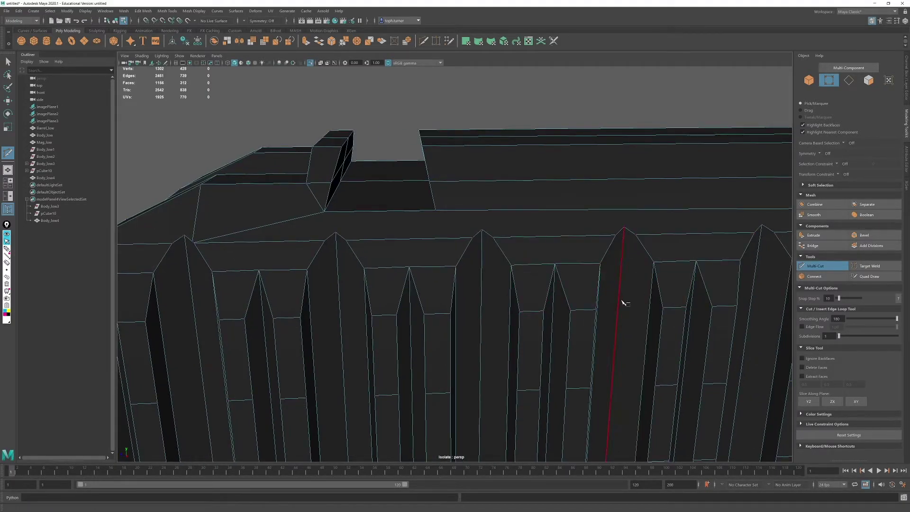
{"action": "middle_click_drag", "start_coordinate": [624, 303], "coordinate": [237, 299], "text": "alt"}
{"action": "left_click", "coordinate": [405, 257]}
{"action": "left_click", "coordinate": [447, 255]}
{"action": "key", "text": "Return"}
{"action": "scroll", "coordinate": [567, 296], "scroll_direction": "down", "scroll_amount": 3}
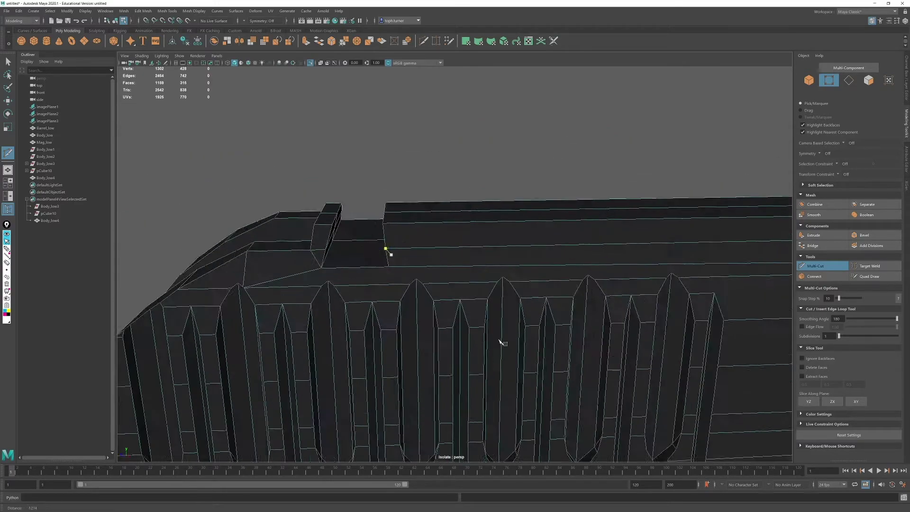
Step: Weld the stray vertices beside the upper tip of the rear wide groove onto their neighbouring vertices
{"action": "left_click_drag", "start_coordinate": [500, 341], "coordinate": [516, 327], "text": "alt"}
{"action": "middle_click_drag", "start_coordinate": [517, 327], "coordinate": [429, 312], "text": "alt"}
{"action": "left_click", "coordinate": [355, 343]}
{"action": "key", "text": "Escape"}
{"action": "left_click_drag", "start_coordinate": [365, 319], "coordinate": [434, 233], "text": "alt"}
{"action": "scroll", "coordinate": [348, 214], "scroll_direction": "up", "scroll_amount": 1}
{"action": "scroll", "coordinate": [369, 202], "scroll_direction": "up", "scroll_amount": 5}
{"action": "middle_click_drag", "start_coordinate": [359, 219], "coordinate": [402, 307], "text": "alt"}
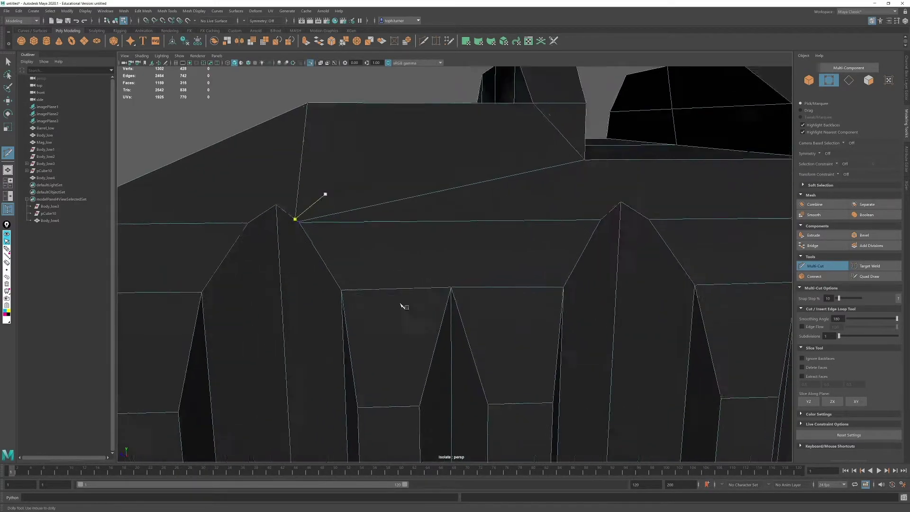
{"action": "left_click_drag", "start_coordinate": [402, 306], "coordinate": [448, 353], "text": "alt"}
{"action": "left_click", "coordinate": [869, 267]}
{"action": "middle_click_drag", "start_coordinate": [394, 373], "coordinate": [386, 266], "text": "alt"}
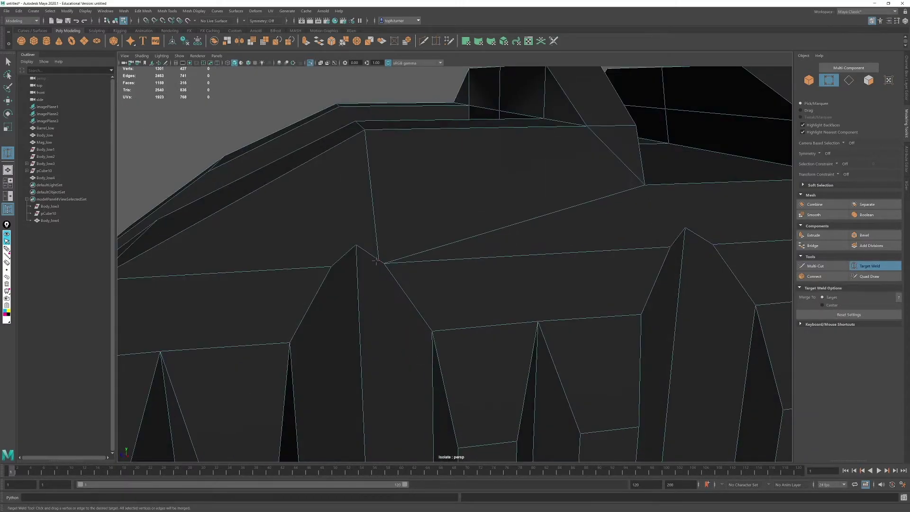
{"action": "left_click_drag", "start_coordinate": [381, 261], "coordinate": [359, 246]}
Step: Cut diagonal edges from the upper shoulders of the rear wide grooves to the adjacent narrow groove tips
{"action": "scroll", "coordinate": [459, 278], "scroll_direction": "down", "scroll_amount": 2}
{"action": "left_click_drag", "start_coordinate": [459, 278], "coordinate": [477, 283], "text": "alt"}
{"action": "middle_click_drag", "start_coordinate": [478, 282], "coordinate": [470, 324], "text": "alt"}
{"action": "left_click_drag", "start_coordinate": [227, 333], "coordinate": [271, 325], "text": "alt"}
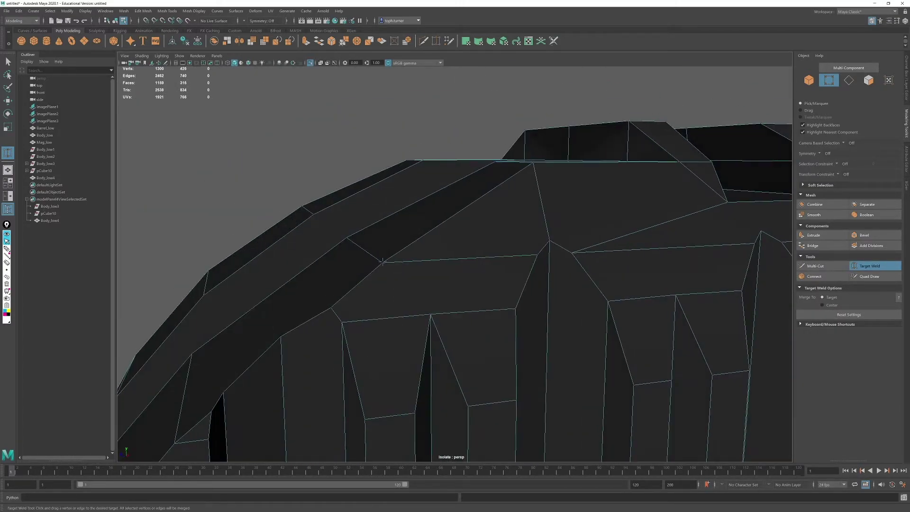
{"action": "left_click", "coordinate": [821, 266]}
{"action": "left_click", "coordinate": [430, 314]}
{"action": "key", "text": "Escape"}
{"action": "right_click", "coordinate": [539, 255]}
{"action": "middle_click_drag", "start_coordinate": [711, 364], "coordinate": [348, 387], "text": "alt"}
{"action": "left_click", "coordinate": [169, 280]}
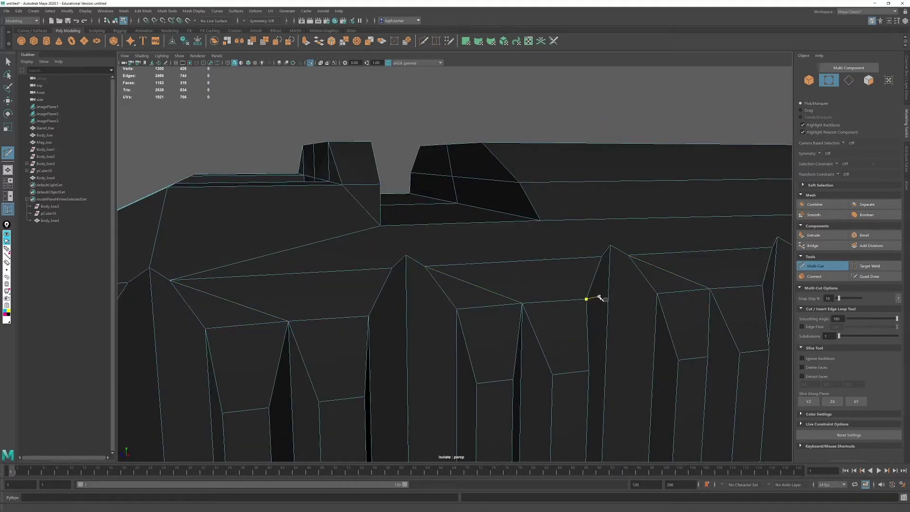
Step: Cut the matching diagonal edges from the front wide grooves to the narrow groove tips ahead of them
{"action": "middle_click_drag", "start_coordinate": [600, 298], "coordinate": [508, 300], "text": "alt"}
{"action": "middle_click_drag", "start_coordinate": [650, 324], "coordinate": [238, 344], "text": "alt"}
{"action": "left_click", "coordinate": [426, 262]}
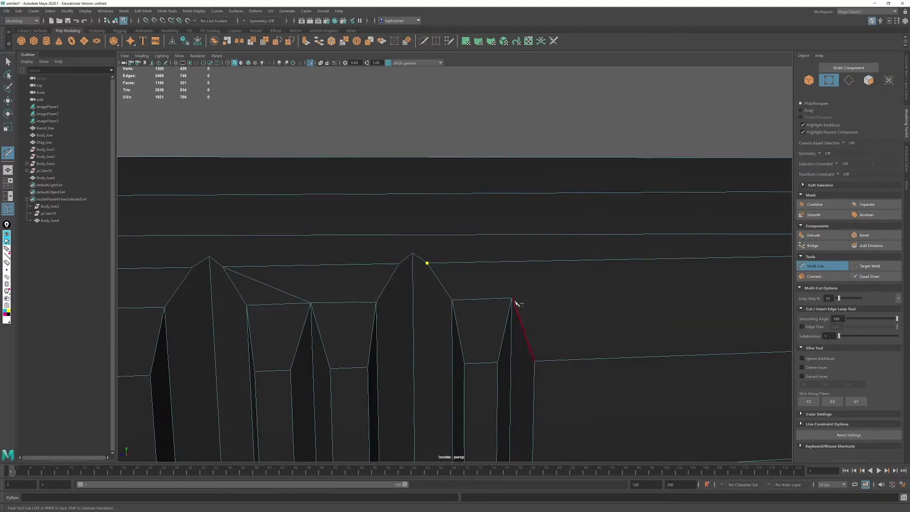
{"action": "left_click", "coordinate": [515, 302]}
{"action": "right_click", "coordinate": [515, 302]}
Step: Cut diagonal edges from the lower shoulders of the front and middle wide grooves to the adjacent narrow groove edges
{"action": "right_click_drag", "start_coordinate": [516, 302], "coordinate": [630, 392], "text": "alt"}
{"action": "left_click_drag", "start_coordinate": [630, 392], "coordinate": [521, 303], "text": "alt"}
{"action": "left_click", "coordinate": [499, 292]}
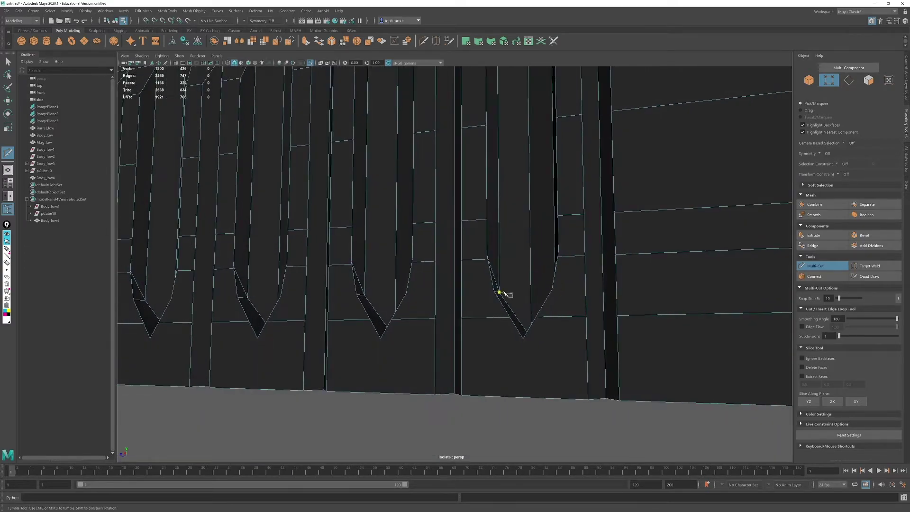
{"action": "left_click", "coordinate": [462, 320]}
{"action": "left_click_drag", "start_coordinate": [463, 319], "coordinate": [526, 353], "text": "alt"}
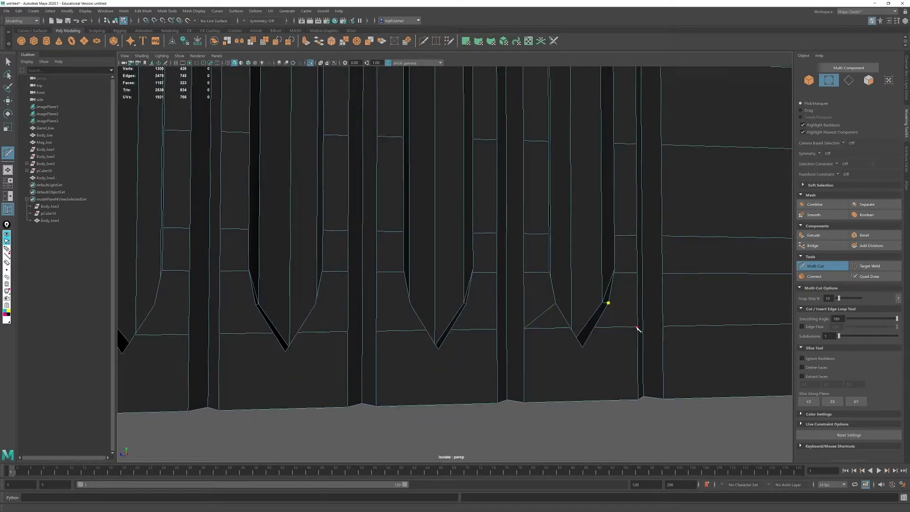
{"action": "left_click", "coordinate": [315, 305]}
{"action": "right_click", "coordinate": [282, 338]}
{"action": "middle_click_drag", "start_coordinate": [281, 338], "coordinate": [581, 366], "text": "alt"}
{"action": "left_click", "coordinate": [528, 348]}
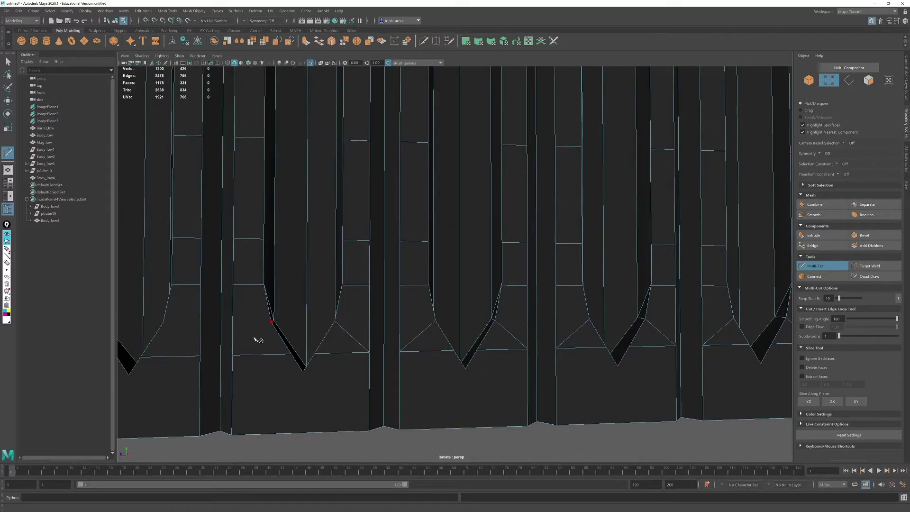
Step: Cut the matching diagonals at the lower end of the rearmost wide groove, including one from its rear shoulder to the slide's rear edge
{"action": "middle_click_drag", "start_coordinate": [311, 345], "coordinate": [429, 355], "text": "alt"}
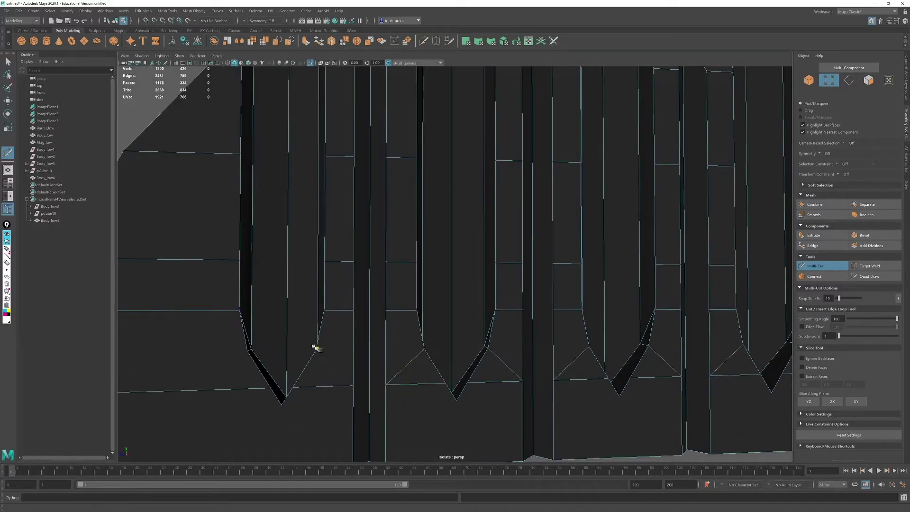
{"action": "left_click", "coordinate": [316, 350]}
{"action": "left_click", "coordinate": [353, 386]}
{"action": "right_click", "coordinate": [325, 390]}
{"action": "left_click", "coordinate": [249, 351]}
{"action": "middle_click_drag", "start_coordinate": [353, 402], "coordinate": [573, 348], "text": "alt"}
{"action": "left_click", "coordinate": [246, 331]}
{"action": "right_click", "coordinate": [309, 343]}
Step: Delete the surplus short horizontal edges, with their vertices, from the middle of the strips between the serration grooves
{"action": "middle_click_drag", "start_coordinate": [455, 223], "coordinate": [354, 255], "text": "alt"}
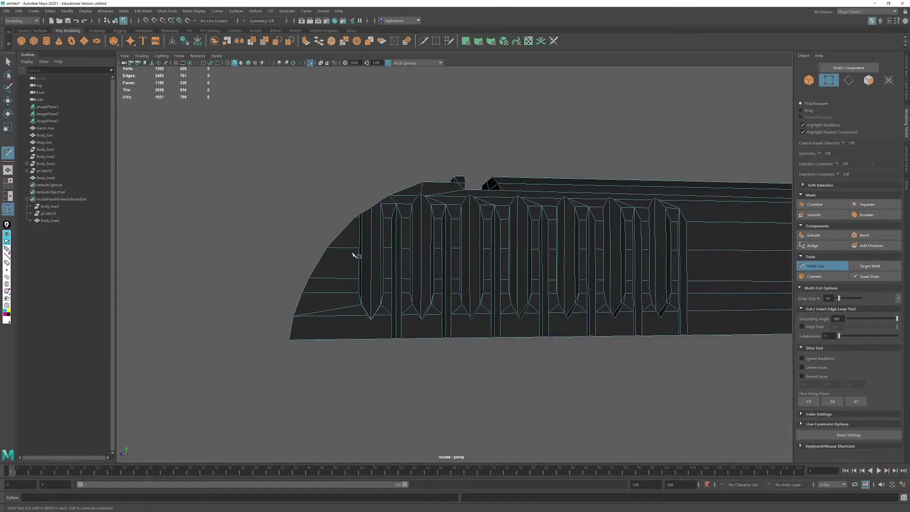
{"action": "left_click_drag", "start_coordinate": [557, 308], "coordinate": [683, 353], "text": "alt"}
{"action": "left_click_drag", "start_coordinate": [652, 310], "coordinate": [337, 307], "text": "alt"}
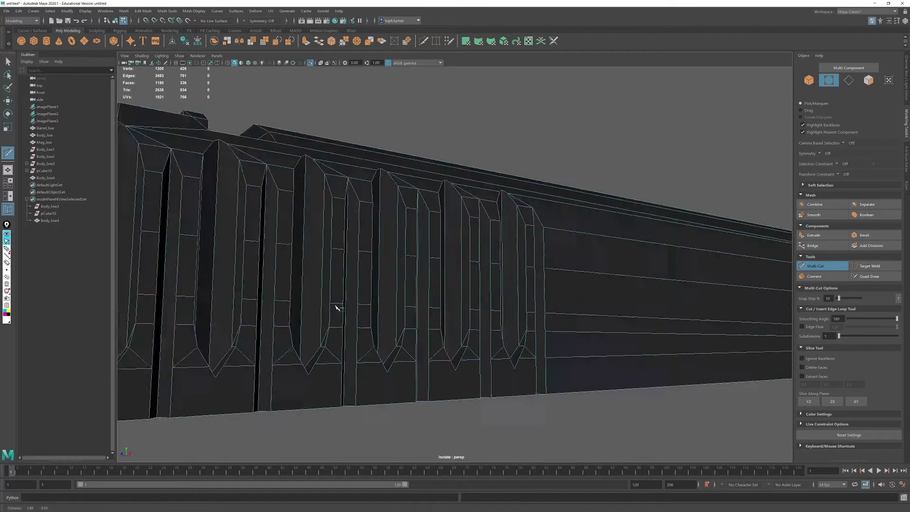
{"action": "middle_click_drag", "start_coordinate": [337, 307], "coordinate": [491, 327], "text": "alt"}
{"action": "left_click_drag", "start_coordinate": [491, 327], "coordinate": [545, 320], "text": "alt"}
{"action": "left_click", "coordinate": [848, 80]}
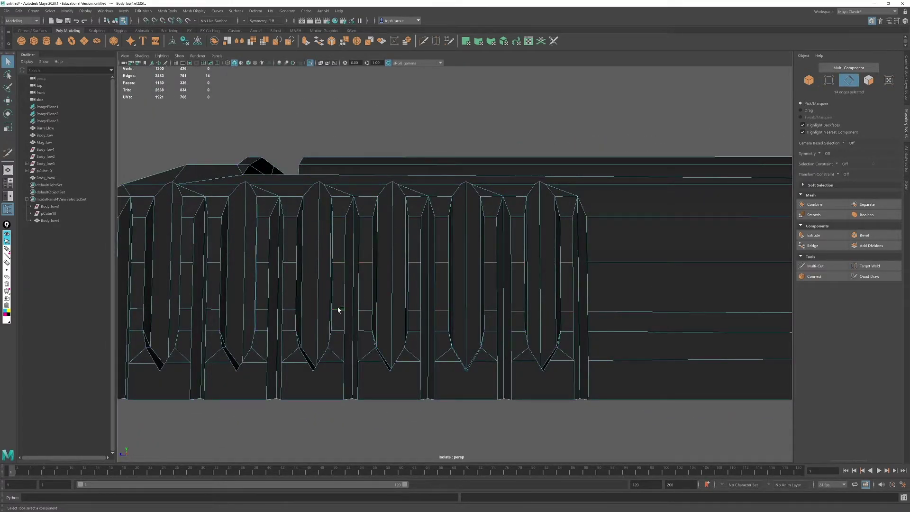
{"action": "left_click", "coordinate": [264, 263], "text": "shift"}
{"action": "left_click", "coordinate": [263, 309], "text": "shift"}
{"action": "middle_click_drag", "start_coordinate": [223, 267], "coordinate": [392, 279], "text": "alt"}
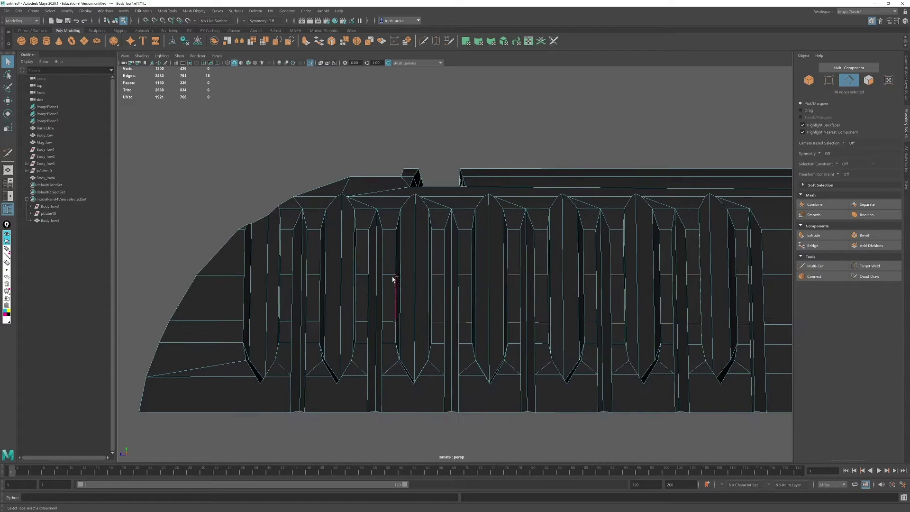
{"action": "left_click", "coordinate": [286, 276], "text": "shift"}
{"action": "key", "text": "ctrl+Delete"}
Step: Raise the lowest floor vertices of the wide grooves so that their lower ends slope out toward the slide surface
{"action": "left_click_drag", "start_coordinate": [526, 279], "coordinate": [474, 308], "text": "alt"}
{"action": "key", "text": "F9"}
{"action": "left_click", "coordinate": [264, 290]}
{"action": "left_click_drag", "start_coordinate": [264, 290], "coordinate": [317, 341], "text": "alt"}
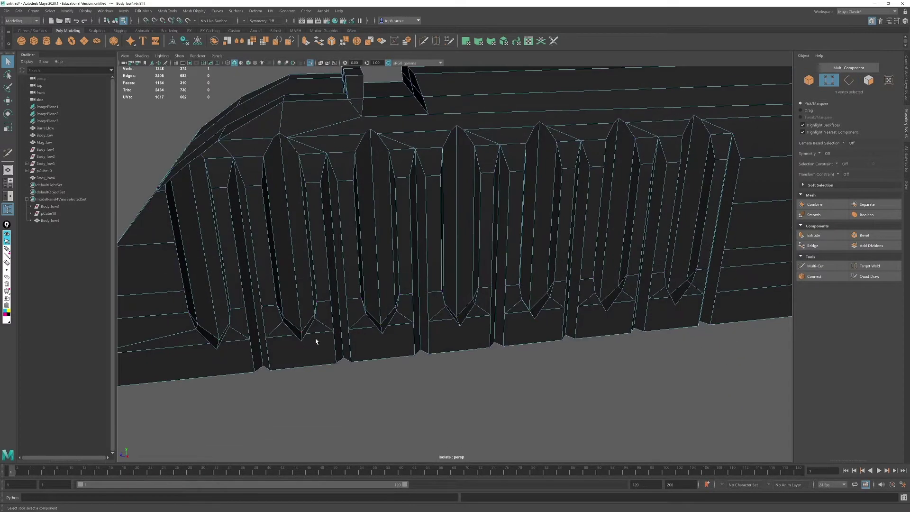
{"action": "left_click", "coordinate": [458, 316], "text": "shift"}
{"action": "left_click_drag", "start_coordinate": [457, 316], "coordinate": [505, 331], "text": "alt"}
{"action": "left_click", "coordinate": [505, 331], "text": "shift"}
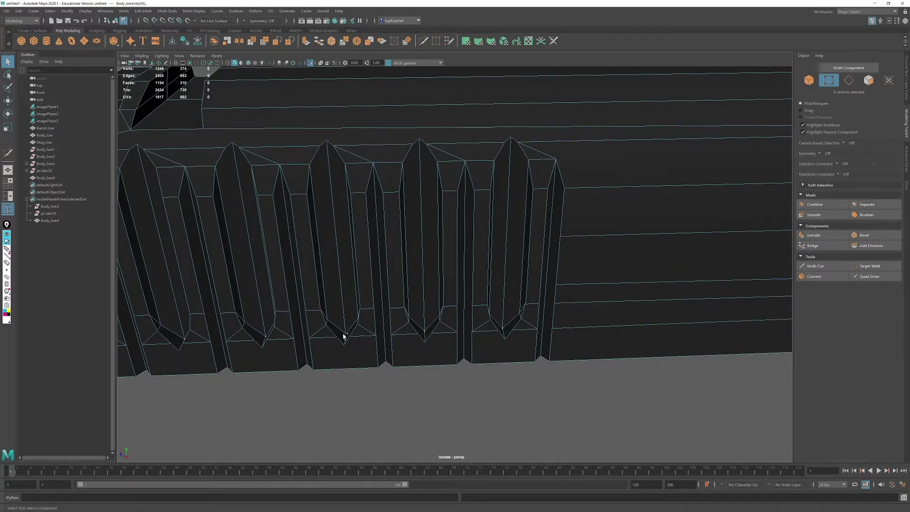
{"action": "left_click", "coordinate": [343, 335], "text": "shift"}
{"action": "key", "text": "w"}
{"action": "left_click_drag", "start_coordinate": [262, 309], "coordinate": [260, 248]}
Step: Select the lower floor corner vertices of the wide grooves in wireframe display and raise them to about the level of the shoulders
{"action": "left_click", "coordinate": [521, 314]}
{"action": "left_click_drag", "start_coordinate": [486, 314], "coordinate": [546, 407]}
{"action": "key", "text": "4"}
{"action": "left_click", "coordinate": [535, 371], "text": "shift"}
{"action": "left_click_drag", "start_coordinate": [535, 371], "coordinate": [474, 389], "text": "alt"}
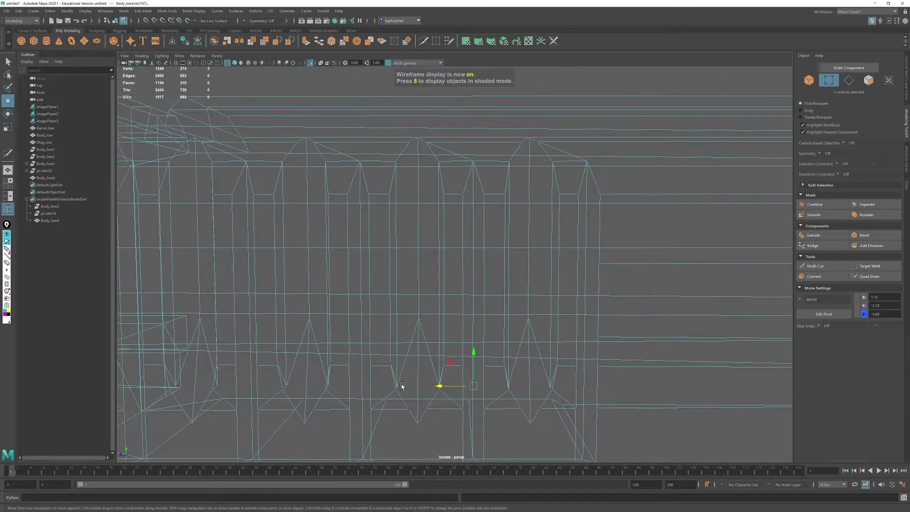
{"action": "middle_click_drag", "start_coordinate": [403, 386], "coordinate": [522, 379], "text": "alt"}
{"action": "left_click", "coordinate": [402, 386], "text": "shift"}
{"action": "left_click", "coordinate": [332, 386], "text": "shift"}
{"action": "left_click_drag", "start_coordinate": [333, 386], "coordinate": [370, 426], "text": "alt"}
{"action": "middle_click_drag", "start_coordinate": [413, 358], "coordinate": [477, 379], "text": "alt"}
{"action": "left_click", "coordinate": [429, 339], "text": "shift"}
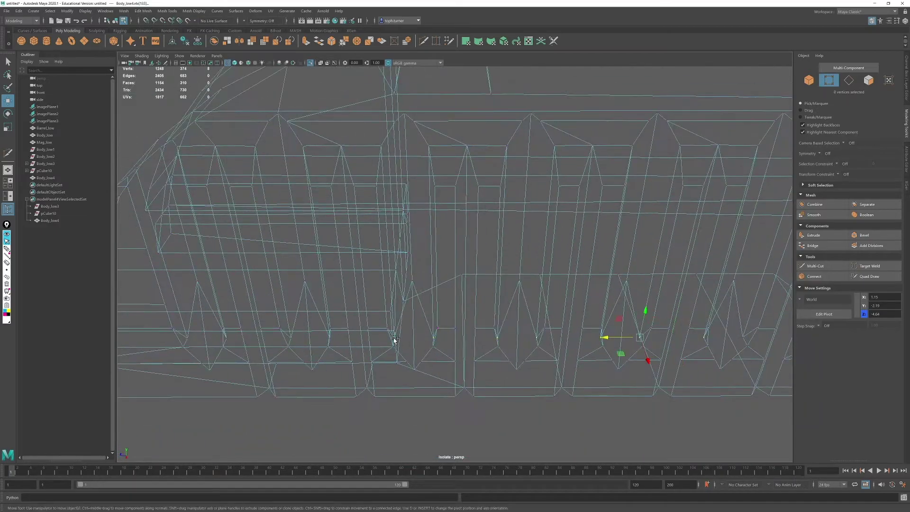
{"action": "key", "text": "5"}
{"action": "left_click_drag", "start_coordinate": [358, 361], "coordinate": [480, 355], "text": "alt"}
{"action": "mouse_move", "coordinate": [606, 379]}
{"action": "left_mouse_down", "text": "alt"}
{"action": "mouse_move", "coordinate": [522, 405]}
{"action": "mouse_move", "coordinate": [496, 263]}
{"action": "mouse_move", "coordinate": [469, 327]}
{"action": "left_mouse_up", "text": "alt"}
{"action": "middle_click_drag", "start_coordinate": [470, 327], "coordinate": [540, 313], "text": "alt"}
{"action": "left_click_drag", "start_coordinate": [598, 379], "coordinate": [605, 319], "text": "alt"}
{"action": "left_click", "coordinate": [295, 403]}
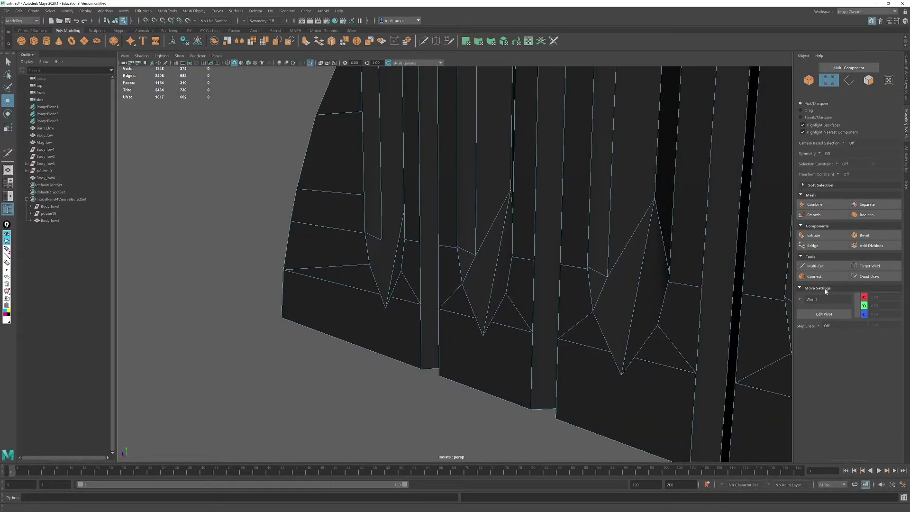
Step: Weld the stray vertices at the lower shoulders of the wide grooves onto their neighbouring shoulder vertices
{"action": "left_click", "coordinate": [869, 266]}
{"action": "middle_click_drag", "start_coordinate": [403, 350], "coordinate": [467, 373], "text": "alt"}
{"action": "right_click_drag", "start_coordinate": [467, 373], "coordinate": [528, 392], "text": "alt"}
{"action": "left_click_drag", "start_coordinate": [384, 247], "coordinate": [388, 248]}
{"action": "left_click_drag", "start_coordinate": [388, 248], "coordinate": [439, 280], "text": "alt"}
{"action": "right_click_drag", "start_coordinate": [439, 280], "coordinate": [506, 235], "text": "alt"}
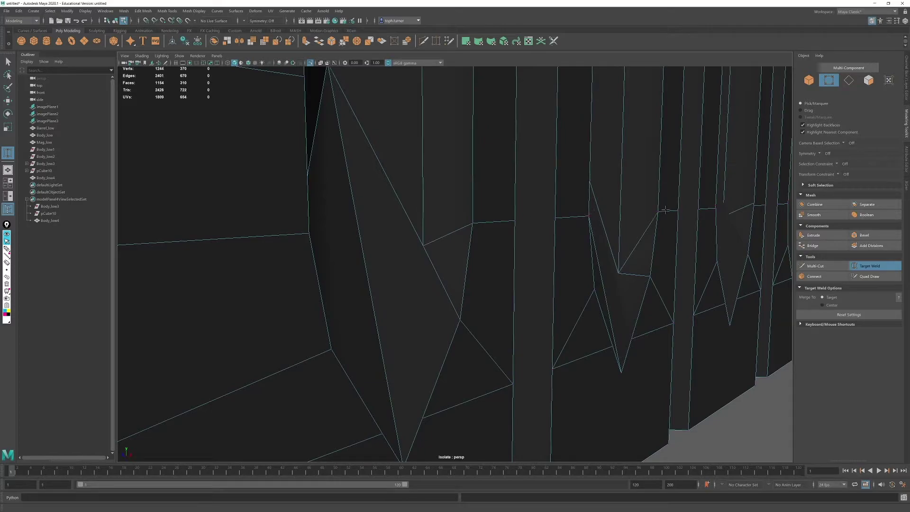
{"action": "middle_click_drag", "start_coordinate": [721, 236], "coordinate": [408, 258], "text": "alt"}
{"action": "right_click_drag", "start_coordinate": [408, 258], "coordinate": [449, 280], "text": "alt"}
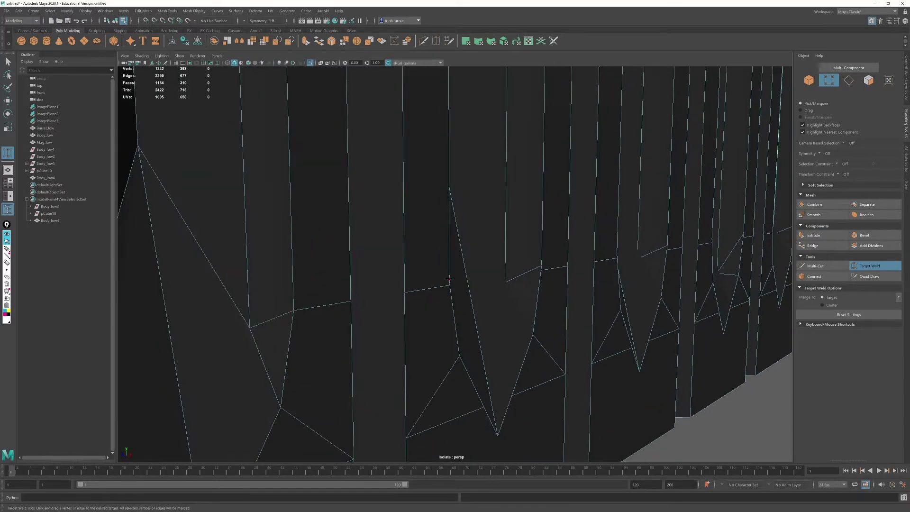
{"action": "left_click_drag", "start_coordinate": [449, 283], "coordinate": [617, 256]}
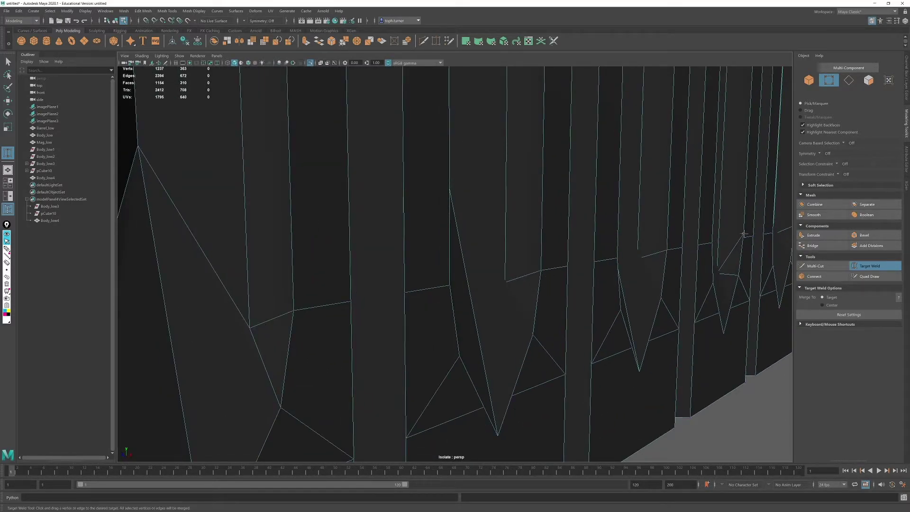
{"action": "middle_click_drag", "start_coordinate": [774, 233], "coordinate": [477, 260], "text": "alt"}
{"action": "left_click_drag", "start_coordinate": [478, 260], "coordinate": [494, 258]}
{"action": "right_click_drag", "start_coordinate": [494, 259], "coordinate": [330, 222], "text": "alt"}
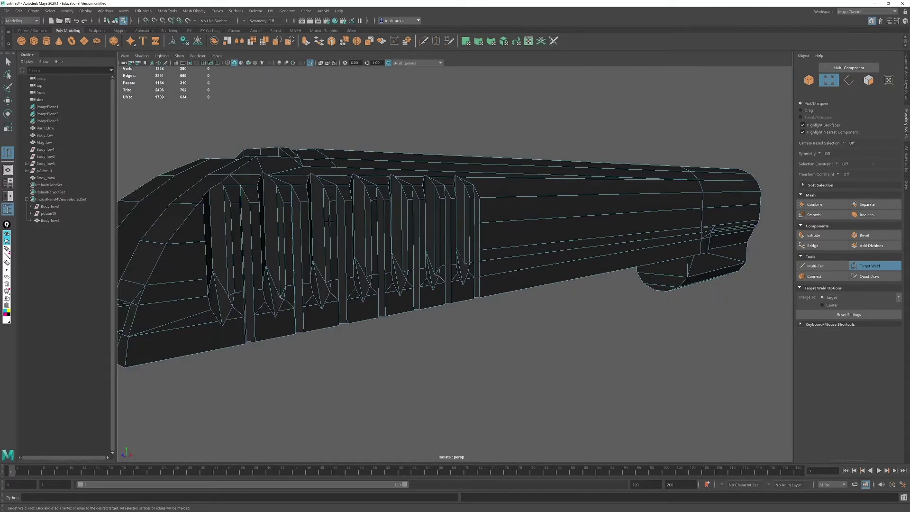
Step: Weld the vertices beside the lower groove tips onto the tips of the wide grooves
{"action": "left_click_drag", "start_coordinate": [329, 222], "coordinate": [384, 242], "text": "alt"}
{"action": "right_click_drag", "start_coordinate": [385, 241], "coordinate": [416, 311], "text": "alt"}
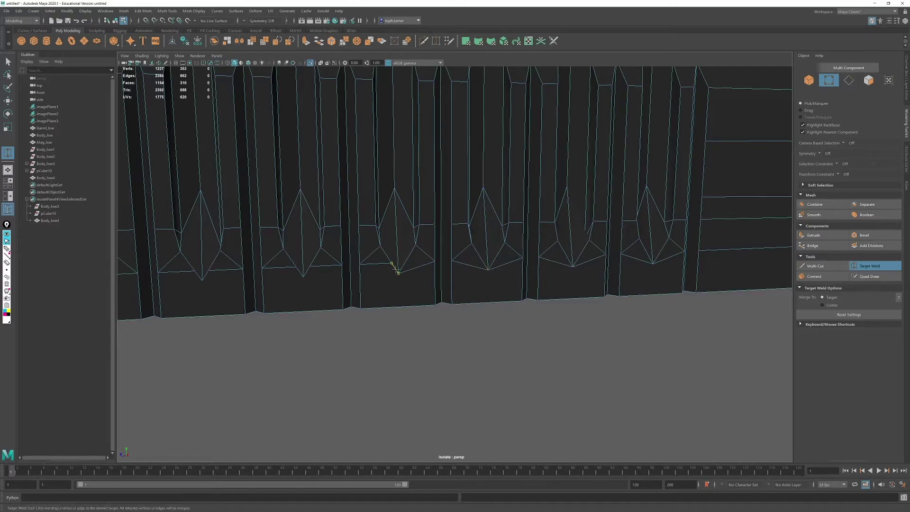
{"action": "left_click_drag", "start_coordinate": [311, 266], "coordinate": [303, 277]}
{"action": "middle_click_drag", "start_coordinate": [278, 268], "coordinate": [371, 272], "text": "alt"}
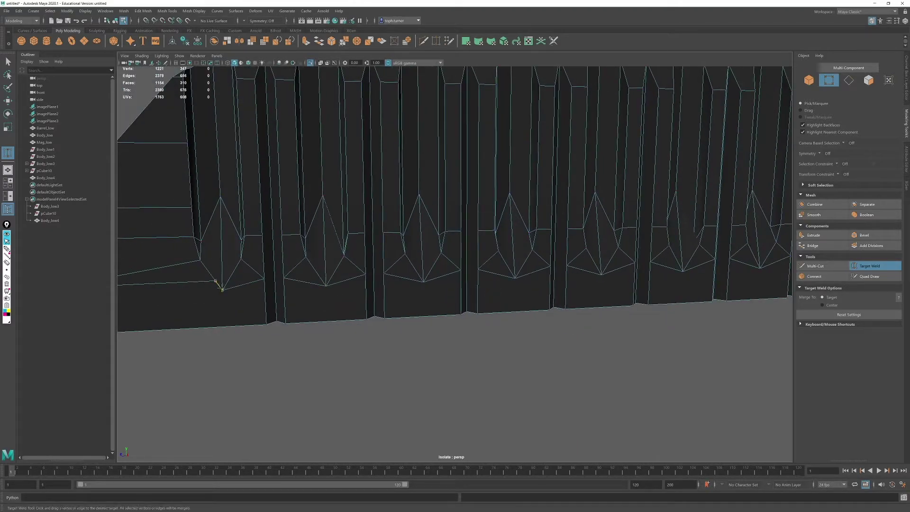
{"action": "left_click_drag", "start_coordinate": [221, 288], "coordinate": [222, 290]}
Step: Cut diagonal edges from the lower tips of the wide grooves to the lower corners of the surrounding slide strips
{"action": "left_click", "coordinate": [822, 269]}
{"action": "left_click", "coordinate": [223, 290]}
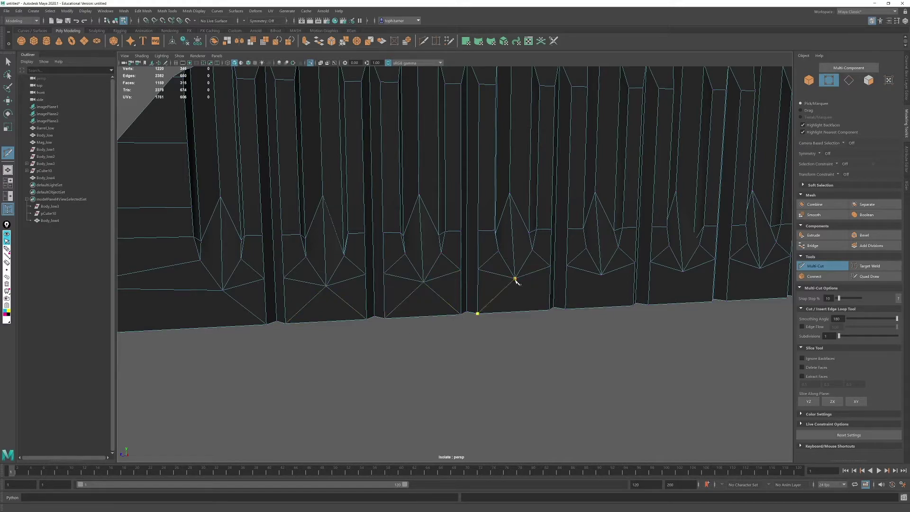
{"action": "left_click_drag", "start_coordinate": [650, 315], "coordinate": [479, 324], "text": "alt"}
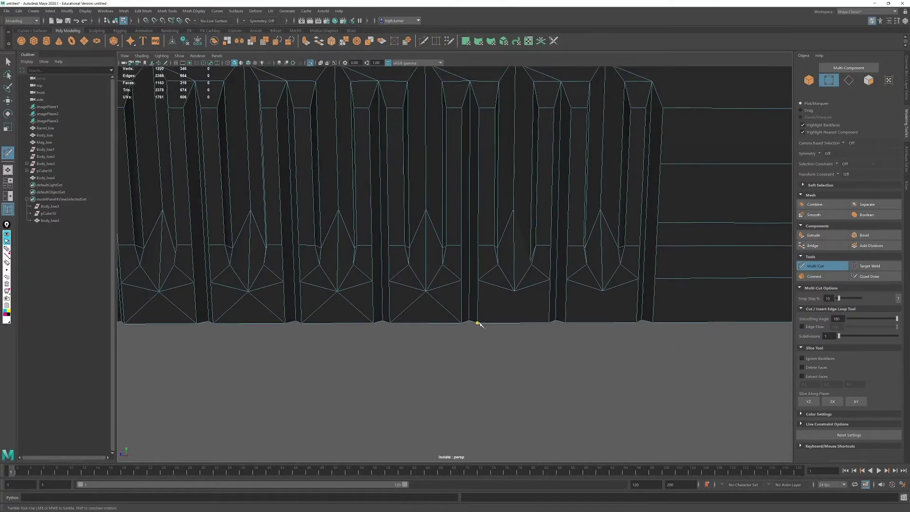
{"action": "left_click", "coordinate": [514, 291]}
{"action": "right_click", "coordinate": [617, 311]}
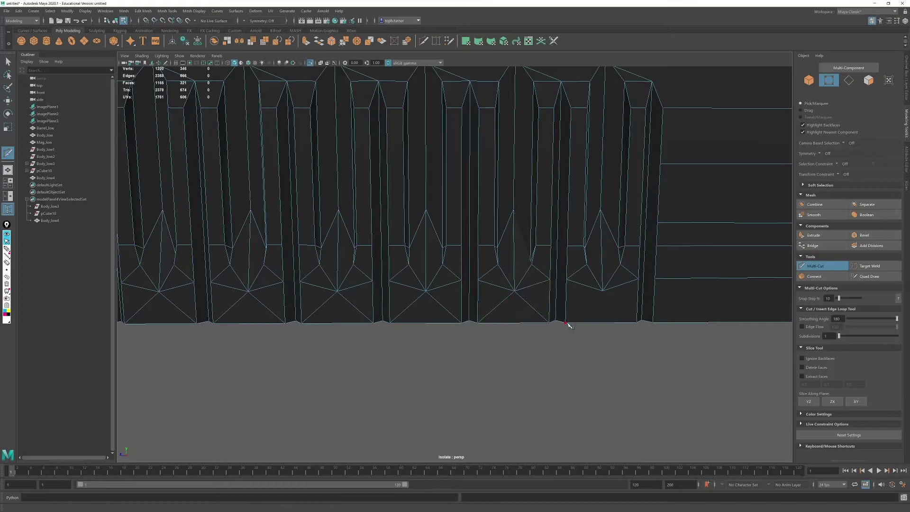
{"action": "left_click", "coordinate": [638, 323]}
{"action": "right_click", "coordinate": [638, 323]}
Step: Delete the near-horizontal edges running from the lower tips of the wide grooves to the narrow grooves
{"action": "key", "text": "q"}
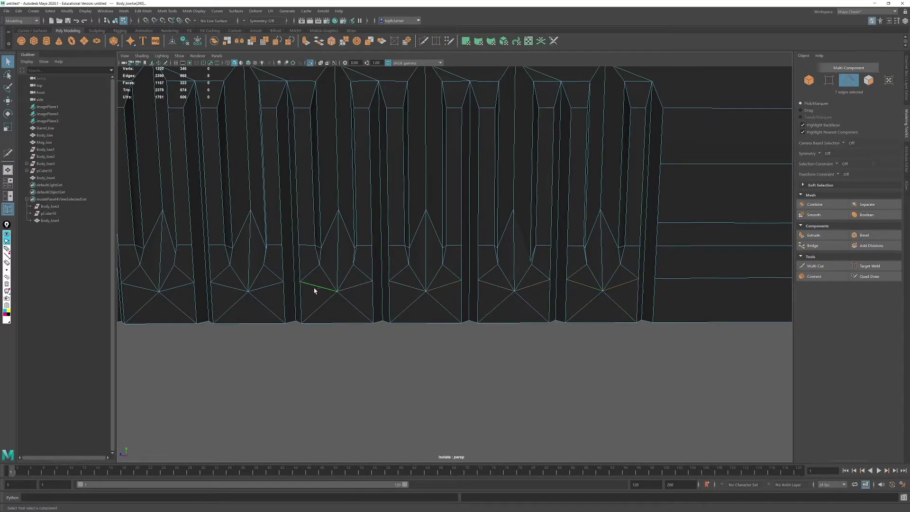
{"action": "left_click", "coordinate": [153, 291], "text": "shift"}
{"action": "middle_click_drag", "start_coordinate": [152, 291], "coordinate": [441, 311], "text": "alt"}
{"action": "left_click", "coordinate": [375, 308], "text": "shift"}
{"action": "key", "text": "Delete"}
Step: Select the upper tip vertices of the wide grooves and set their Y position to -0.45, matching the vertex beside the tip
{"action": "left_click_drag", "start_coordinate": [376, 308], "coordinate": [526, 278], "text": "alt"}
{"action": "right_click_drag", "start_coordinate": [526, 278], "coordinate": [455, 201], "text": "alt"}
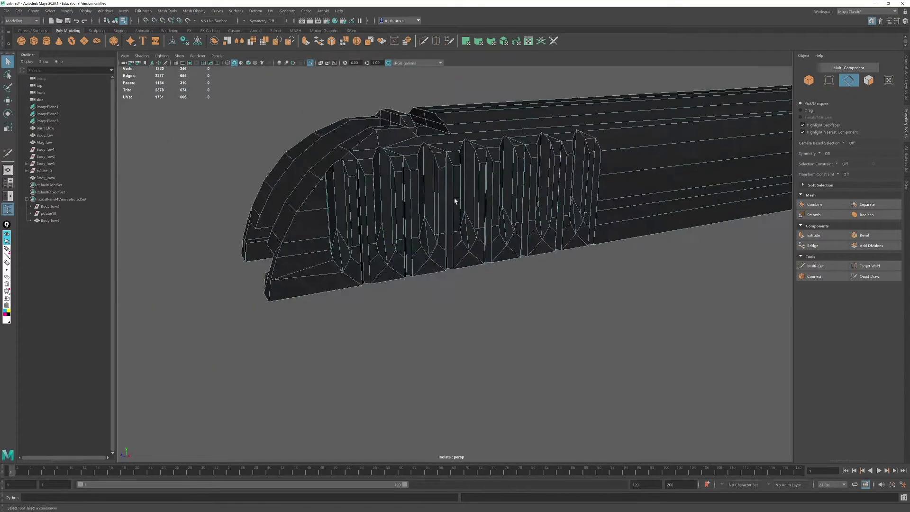
{"action": "left_click_drag", "start_coordinate": [455, 201], "coordinate": [362, 368], "text": "alt"}
{"action": "middle_click_drag", "start_coordinate": [362, 368], "coordinate": [488, 311], "text": "alt"}
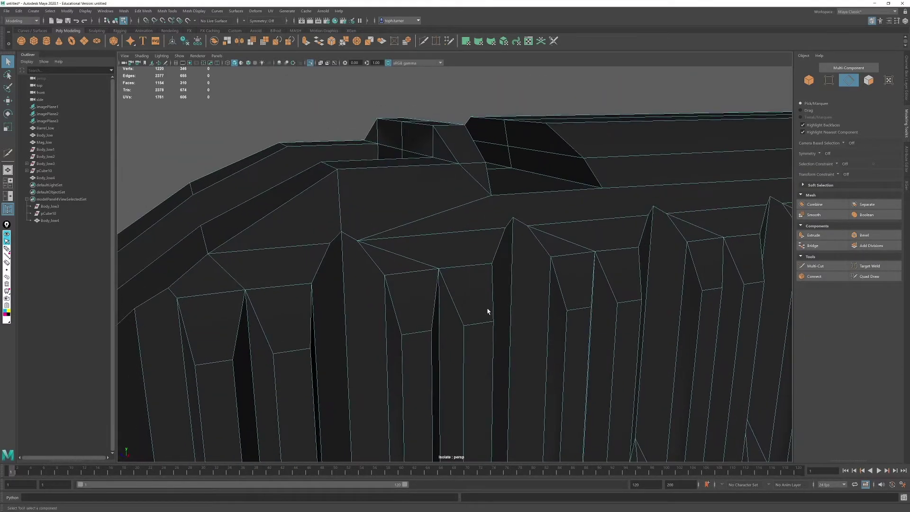
{"action": "left_click_drag", "start_coordinate": [488, 311], "coordinate": [449, 283], "text": "alt"}
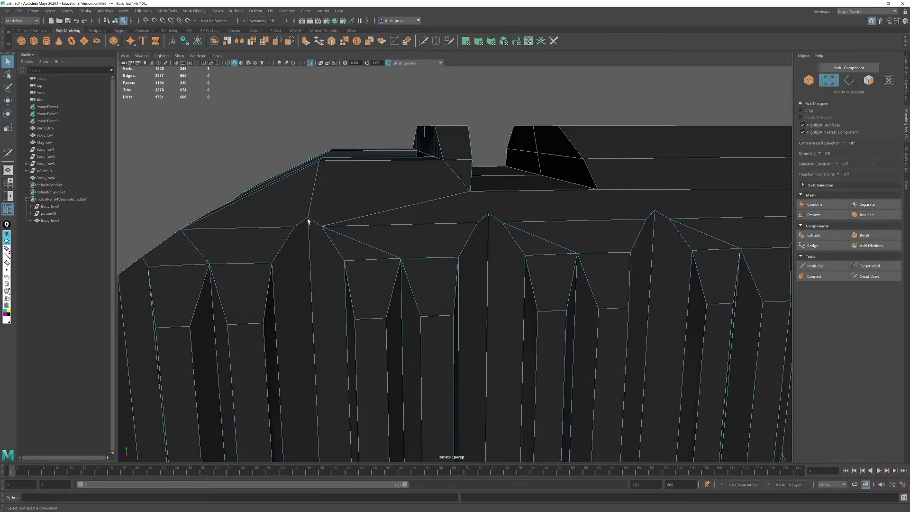
{"action": "scroll", "coordinate": [283, 227], "scroll_direction": "down", "scroll_amount": 5}
{"action": "scroll", "coordinate": [284, 228], "scroll_direction": "up", "scroll_amount": 4}
{"action": "left_click", "coordinate": [328, 235]}
{"action": "key", "text": "w"}
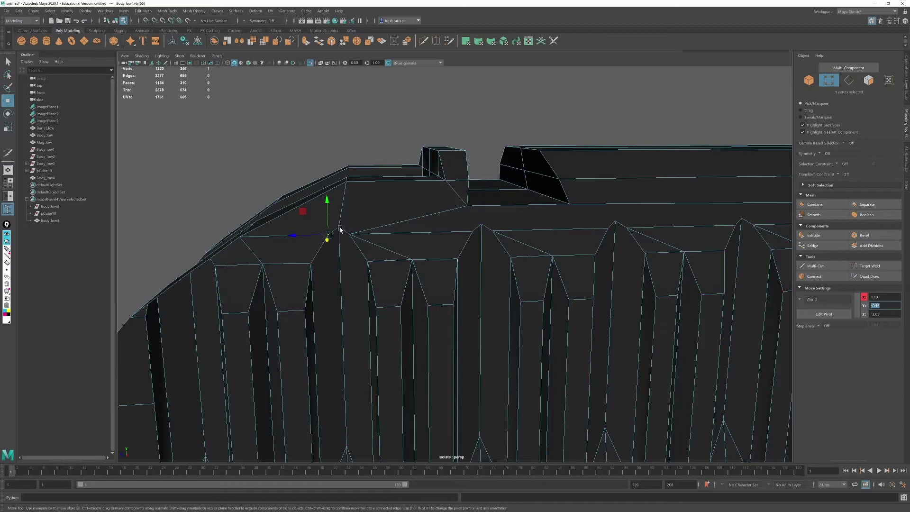
{"action": "left_click", "coordinate": [615, 222], "text": "shift"}
{"action": "left_click", "coordinate": [742, 219], "text": "shift"}
{"action": "middle_click_drag", "start_coordinate": [743, 221], "coordinate": [313, 268], "text": "alt"}
{"action": "left_click", "coordinate": [422, 249], "text": "shift"}
{"action": "left_click", "coordinate": [545, 246], "text": "shift"}
{"action": "left_click_drag", "start_coordinate": [885, 305], "coordinate": [866, 290]}
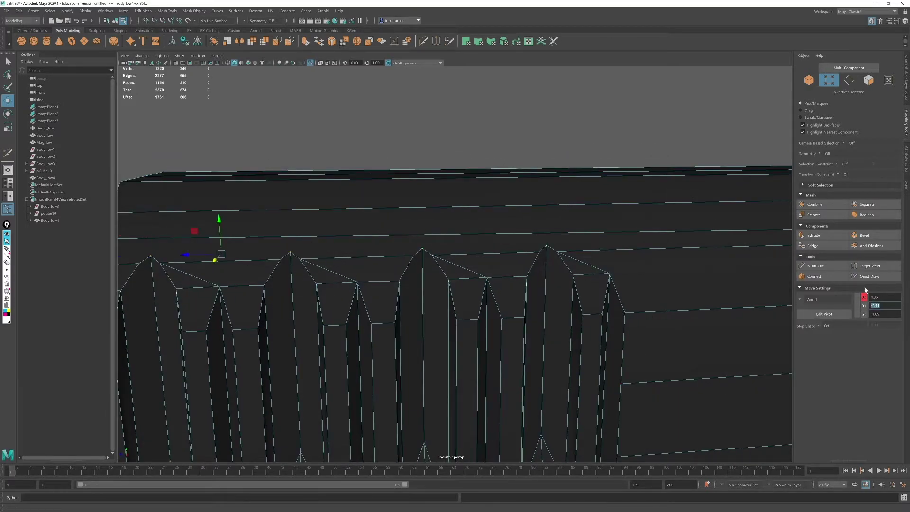
{"action": "type", "text": "-"}
Step: Set the X position of the wide grooves' upper tip vertices to 1.10
{"action": "left_click_drag", "start_coordinate": [358, 296], "coordinate": [406, 298], "text": "alt"}
{"action": "left_click", "coordinate": [359, 286]}
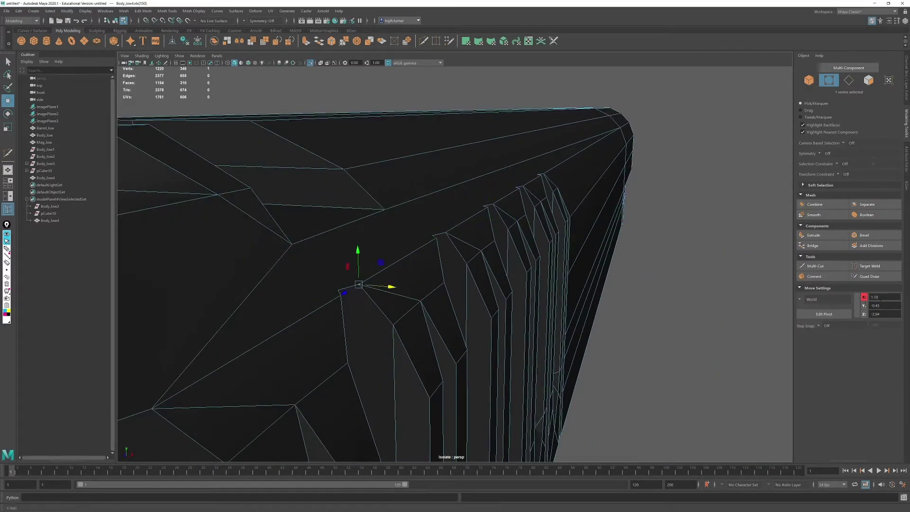
{"action": "left_click_drag", "start_coordinate": [884, 298], "coordinate": [866, 297]}
{"action": "left_click", "coordinate": [545, 178], "text": "shift"}
{"action": "type", "text": "1.10"}
{"action": "key", "text": "Return"}
Step: Flatten the upper tip vertices into one line and move them level with the neighbouring horizontal edge using the side view
{"action": "left_click_drag", "start_coordinate": [493, 332], "coordinate": [548, 341], "text": "alt"}
{"action": "key", "text": "r"}
{"action": "left_click_drag", "start_coordinate": [551, 234], "coordinate": [1, 205]}
{"action": "left_click_drag", "start_coordinate": [611, 223], "coordinate": [493, 237], "text": "alt"}
{"action": "key", "text": "space"}
{"action": "key", "text": "space"}
{"action": "scroll", "coordinate": [565, 315], "scroll_direction": "up", "scroll_amount": 6}
{"action": "middle_click_drag", "start_coordinate": [408, 137], "coordinate": [378, 312], "text": "alt"}
{"action": "right_click_drag", "start_coordinate": [378, 312], "coordinate": [457, 270], "text": "alt"}
{"action": "key", "text": "w"}
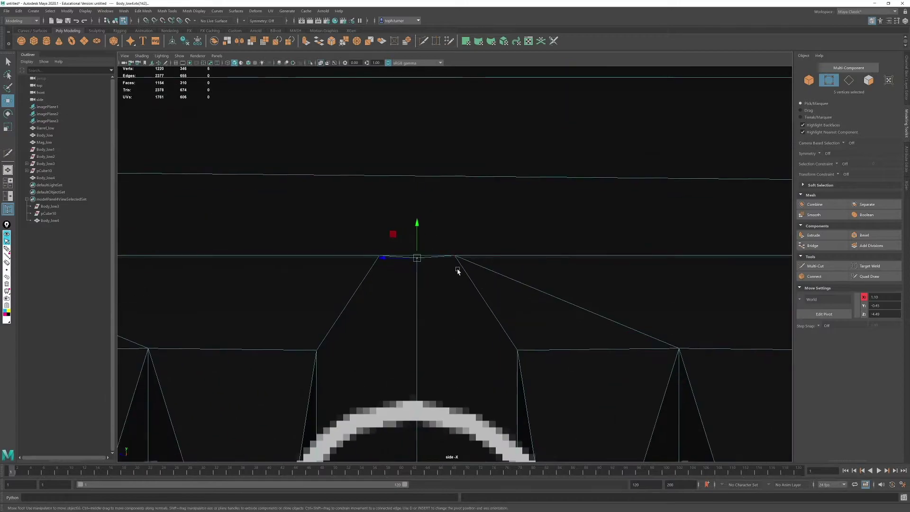
{"action": "left_click_drag", "start_coordinate": [420, 230], "coordinate": [449, 175]}
{"action": "key", "text": "space"}
{"action": "key", "text": "space"}
Step: Weld the vertices on both sides of each wide groove's upper tip onto the tip vertex
{"action": "left_click", "coordinate": [484, 199]}
{"action": "left_click", "coordinate": [827, 266]}
{"action": "left_click", "coordinate": [877, 269]}
{"action": "middle_click_drag", "start_coordinate": [451, 187], "coordinate": [576, 204], "text": "alt"}
{"action": "left_click_drag", "start_coordinate": [433, 193], "coordinate": [422, 193]}
{"action": "middle_click_drag", "start_coordinate": [372, 202], "coordinate": [477, 201], "text": "alt"}
{"action": "left_click_drag", "start_coordinate": [383, 192], "coordinate": [372, 192]}
{"action": "left_click_drag", "start_coordinate": [362, 192], "coordinate": [372, 192]}
{"action": "middle_click_drag", "start_coordinate": [353, 207], "coordinate": [549, 208], "text": "alt"}
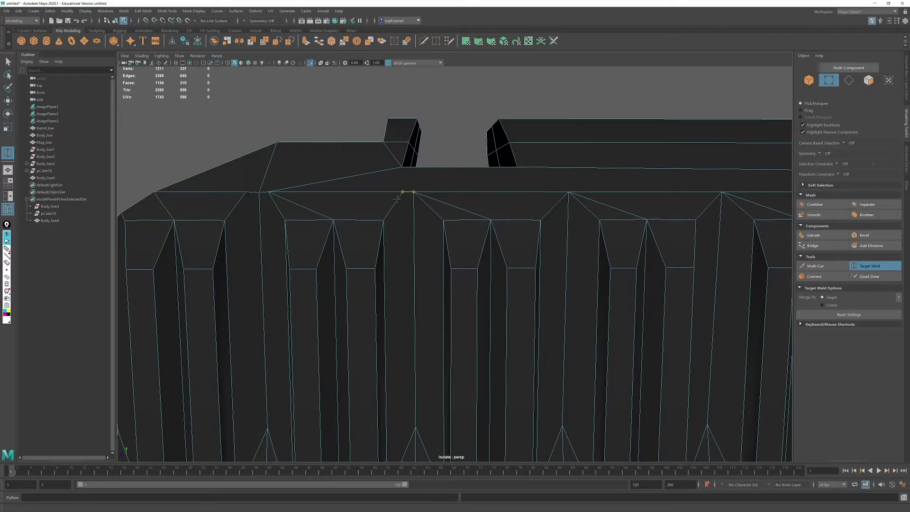
{"action": "left_click_drag", "start_coordinate": [403, 192], "coordinate": [414, 192]}
{"action": "middle_click_drag", "start_coordinate": [272, 195], "coordinate": [439, 209], "text": "alt"}
{"action": "left_click_drag", "start_coordinate": [436, 205], "coordinate": [426, 206]}
{"action": "left_click", "coordinate": [870, 266]}
Step: Set the Y position of the low front floor corner vertex in the second wide groove from the rear to -2.06
{"action": "right_click_drag", "start_coordinate": [664, 204], "coordinate": [652, 317], "text": "alt"}
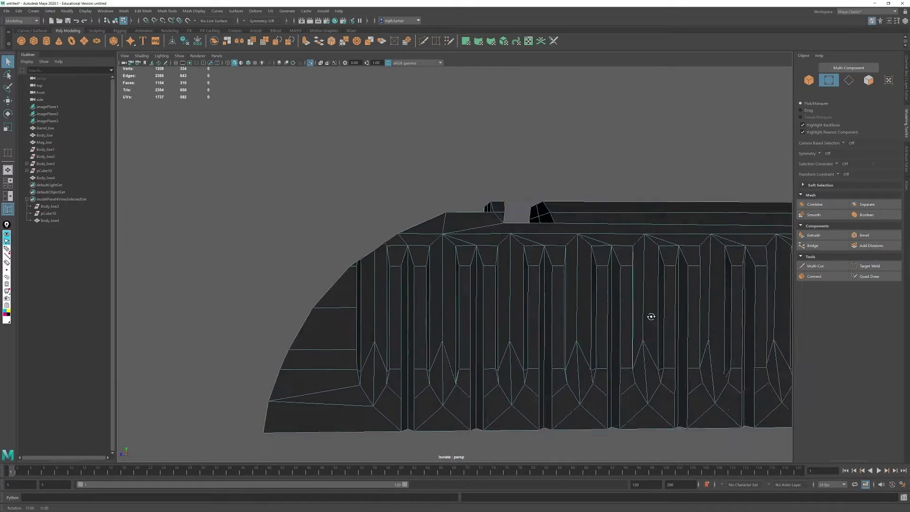
{"action": "left_click_drag", "start_coordinate": [652, 317], "coordinate": [638, 322], "text": "alt"}
{"action": "middle_click_drag", "start_coordinate": [518, 331], "coordinate": [531, 221], "text": "alt"}
{"action": "right_click_drag", "start_coordinate": [531, 221], "coordinate": [493, 342], "text": "alt"}
{"action": "left_click", "coordinate": [489, 344]}
{"action": "left_click", "coordinate": [344, 274]}
{"action": "key", "text": "w"}
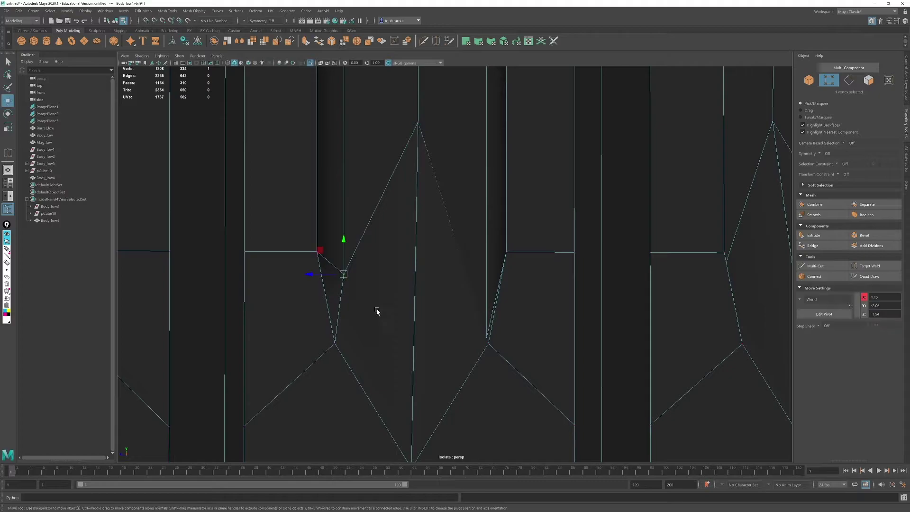
{"action": "double_click", "coordinate": [877, 306]}
{"action": "left_click", "coordinate": [489, 337]}
{"action": "double_click", "coordinate": [877, 306]}
{"action": "type", "text": "-2.19"}
{"action": "key", "text": "Return"}
Step: Set the Y position of the low floor corner vertex in the second wide groove from the front to -2.06
{"action": "right_click_drag", "start_coordinate": [481, 140], "coordinate": [370, 178], "text": "alt"}
{"action": "left_click_drag", "start_coordinate": [370, 178], "coordinate": [528, 294], "text": "alt"}
{"action": "right_click_drag", "start_coordinate": [528, 294], "coordinate": [588, 318], "text": "alt"}
{"action": "left_click", "coordinate": [495, 322]}
{"action": "double_click", "coordinate": [876, 306]}
{"action": "type", "text": "-2.19"}
{"action": "key", "text": "Return"}
{"action": "right_click_drag", "start_coordinate": [752, 333], "coordinate": [439, 280], "text": "alt"}
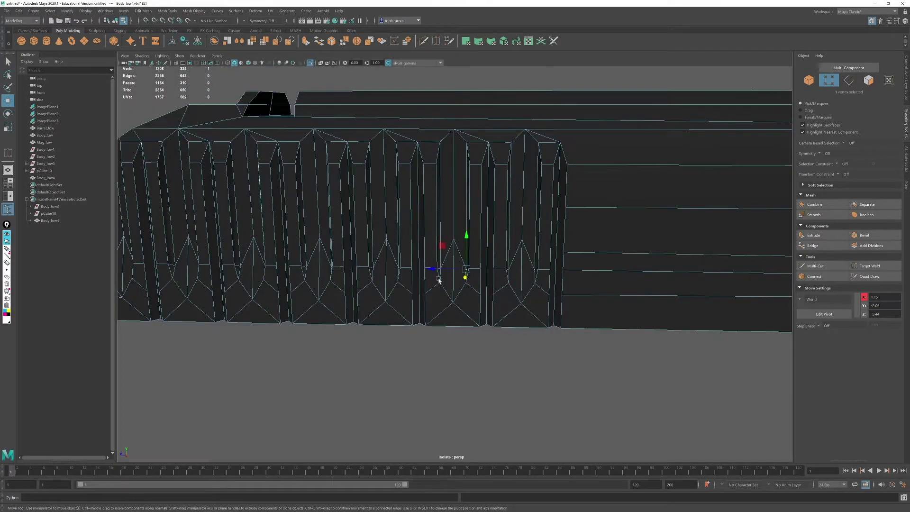
{"action": "left_click", "coordinate": [465, 353]}
{"action": "left_click_drag", "start_coordinate": [464, 353], "coordinate": [464, 290], "text": "alt"}
{"action": "right_click_drag", "start_coordinate": [463, 289], "coordinate": [476, 305], "text": "alt"}
{"action": "middle_click_drag", "start_coordinate": [341, 189], "coordinate": [376, 308], "text": "alt"}
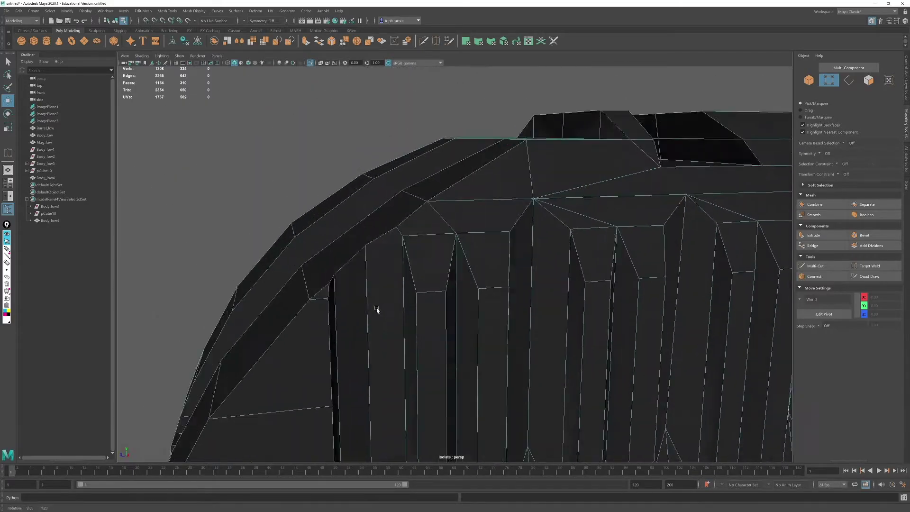
Step: Cut new edges from the rear top corner vertices of the slide to the outline vertices of the rearmost serration
{"action": "key", "text": "q"}
{"action": "left_click_drag", "start_coordinate": [376, 309], "coordinate": [471, 227], "text": "alt"}
{"action": "key", "text": "w"}
{"action": "middle_click_drag", "start_coordinate": [471, 228], "coordinate": [474, 248], "text": "alt"}
{"action": "right_click_drag", "start_coordinate": [474, 249], "coordinate": [389, 247], "text": "alt"}
{"action": "left_click_drag", "start_coordinate": [663, 270], "coordinate": [568, 292], "text": "alt"}
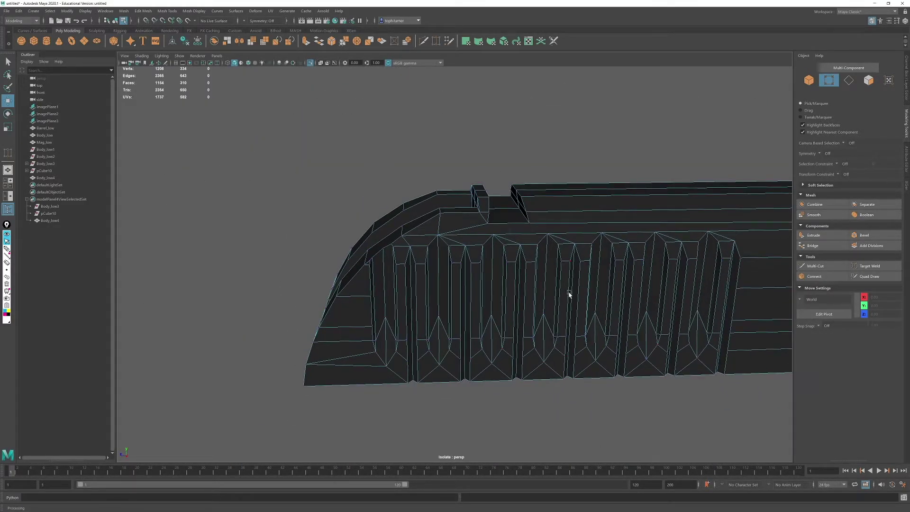
{"action": "left_click_drag", "start_coordinate": [351, 265], "coordinate": [387, 255], "text": "alt"}
{"action": "right_click_drag", "start_coordinate": [387, 254], "coordinate": [410, 244], "text": "alt"}
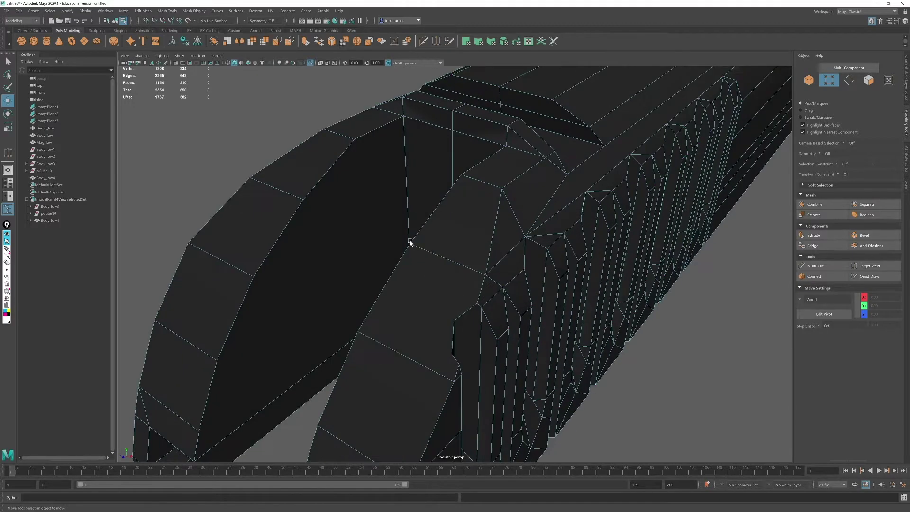
{"action": "left_click_drag", "start_coordinate": [410, 244], "coordinate": [399, 227], "text": "alt"}
{"action": "left_click", "coordinate": [398, 218]}
{"action": "left_click", "coordinate": [430, 283], "text": "shift"}
{"action": "right_click_drag", "start_coordinate": [430, 283], "coordinate": [559, 351], "text": "shift"}
{"action": "left_click", "coordinate": [430, 283]}
{"action": "left_click", "coordinate": [399, 217]}
{"action": "left_click", "coordinate": [430, 283]}
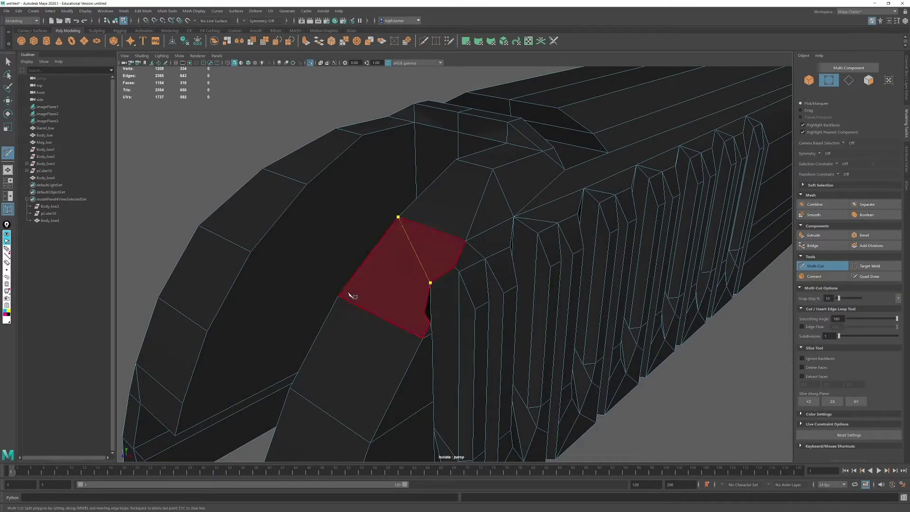
{"action": "left_click", "coordinate": [338, 296]}
{"action": "left_click", "coordinate": [424, 313]}
{"action": "right_click", "coordinate": [424, 313]}
{"action": "left_click", "coordinate": [399, 217]}
{"action": "key", "text": "q"}
Step: Mirror the slide mesh across the world X axis with merged borders, lowering the merge threshold
{"action": "right_click_drag", "start_coordinate": [400, 219], "coordinate": [379, 256], "text": "alt"}
{"action": "left_click_drag", "start_coordinate": [379, 256], "coordinate": [568, 298], "text": "alt"}
{"action": "right_click_drag", "start_coordinate": [569, 298], "coordinate": [531, 284], "text": "alt"}
{"action": "left_click", "coordinate": [809, 80]}
{"action": "left_click", "coordinate": [239, 41]}
{"action": "left_click_drag", "start_coordinate": [685, 191], "coordinate": [656, 192]}
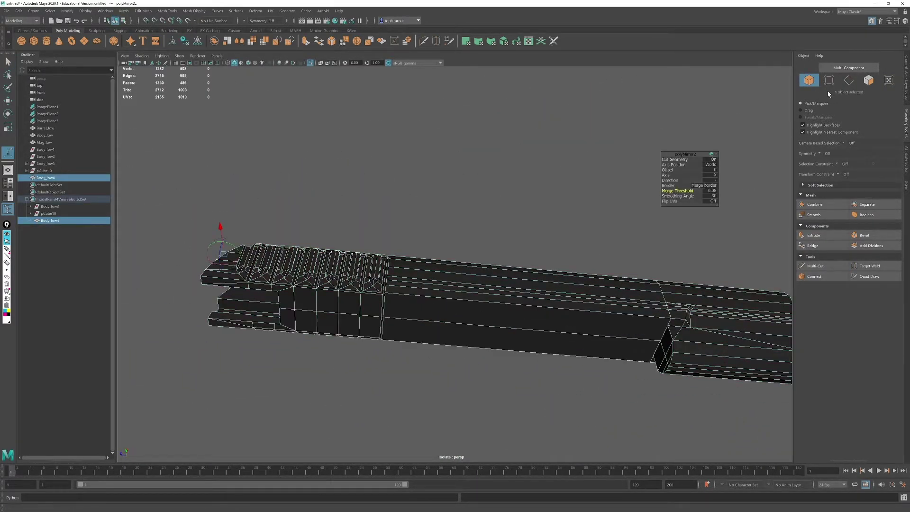
Step: Delete the slide mesh's construction history to clear its leftover Boolean nodes
{"action": "key", "text": "w"}
{"action": "left_click_drag", "start_coordinate": [304, 304], "coordinate": [361, 317], "text": "alt"}
{"action": "left_click", "coordinate": [185, 41]}
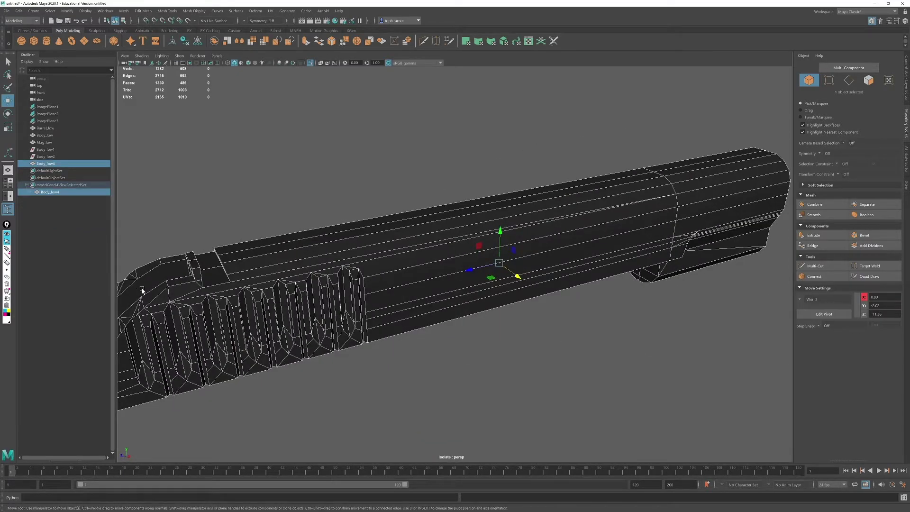
Step: Try to delete the isolate-view selection set and unparent the slide mesh
{"action": "left_click", "coordinate": [48, 186]}
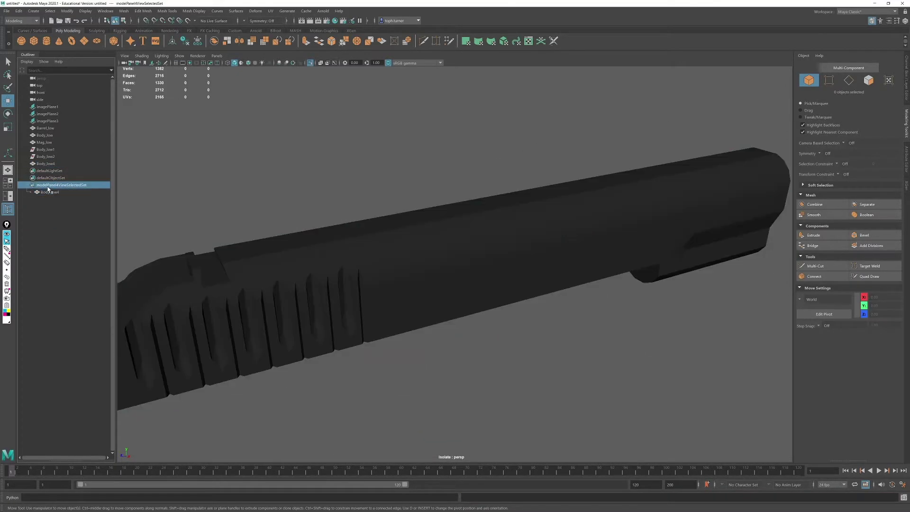
{"action": "key", "text": "space"}
{"action": "right_click_drag", "start_coordinate": [625, 360], "coordinate": [569, 356], "text": "alt"}
{"action": "right_click_drag", "start_coordinate": [312, 351], "coordinate": [266, 342], "text": "alt"}
{"action": "right_click_drag", "start_coordinate": [293, 161], "coordinate": [256, 152], "text": "alt"}
{"action": "left_click", "coordinate": [506, 335]}
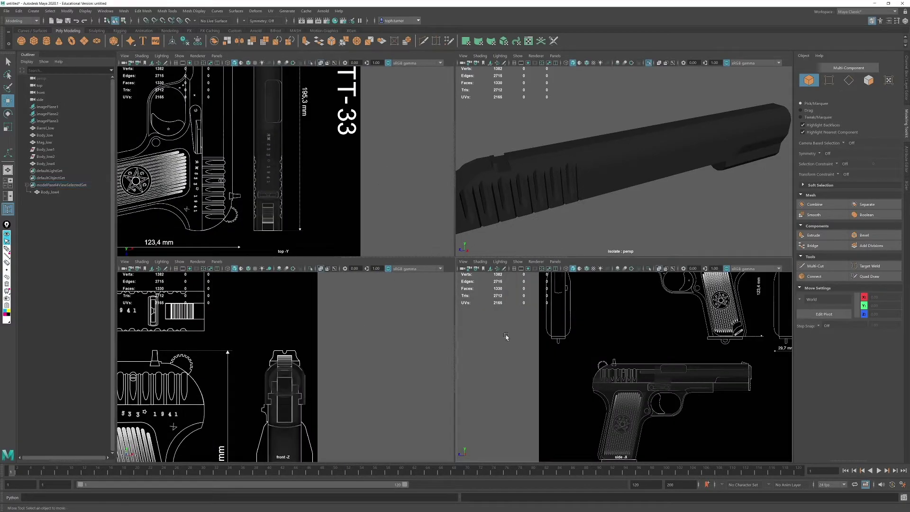
{"action": "left_click", "coordinate": [588, 185]}
{"action": "left_click", "coordinate": [49, 185]}
{"action": "key", "text": "Delete"}
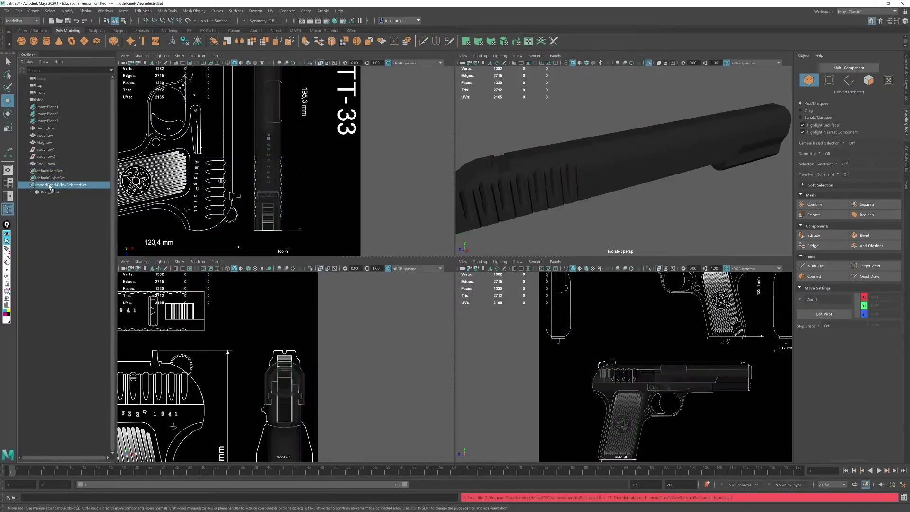
{"action": "mouse_move", "coordinate": [51, 192]}
{"action": "left_mouse_down"}
{"action": "mouse_move", "coordinate": [50, 166]}
{"action": "mouse_move", "coordinate": [49, 194]}
{"action": "left_mouse_up"}
{"action": "left_click", "coordinate": [47, 165]}
{"action": "key", "text": "shift+p"}
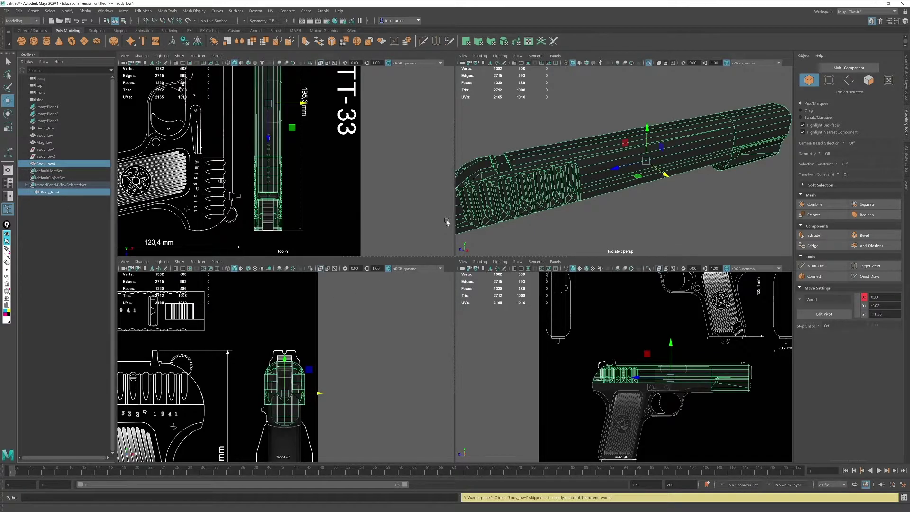
Step: Try to delete the slide entry listed inside the isolate-view set, and undo back to the single slide mesh
{"action": "left_click", "coordinate": [49, 194]}
{"action": "key", "text": "Delete"}
{"action": "key", "text": "ctrl+z"}
{"action": "key", "text": "ctrl+z"}
{"action": "key", "text": "ctrl+z"}
{"action": "key", "text": "ctrl+z"}
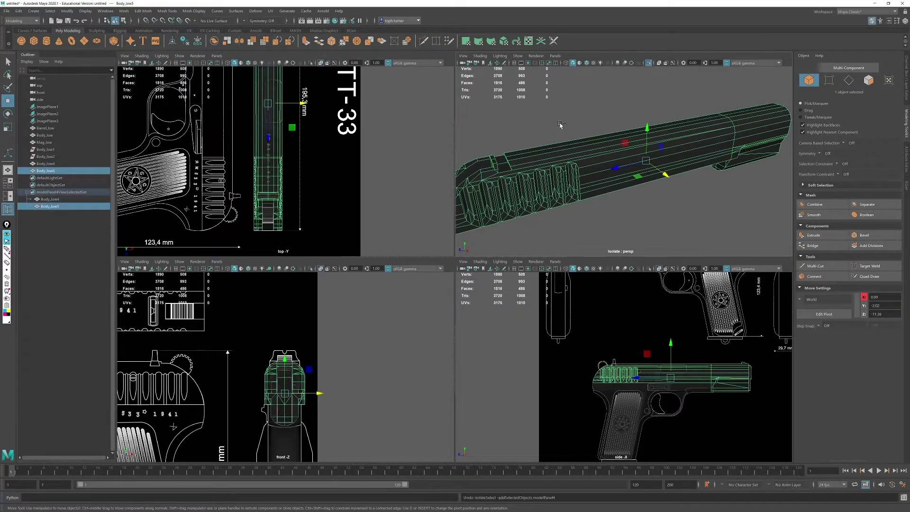
{"action": "key", "text": "ctrl+z"}
Step: Turn off view isolation and delete the construction history of all pistol parts, clearing the leftover transform nodes
{"action": "left_click", "coordinate": [46, 157]}
{"action": "left_click", "coordinate": [45, 150]}
{"action": "left_click", "coordinate": [46, 129]}
{"action": "left_click", "coordinate": [47, 163], "text": "shift"}
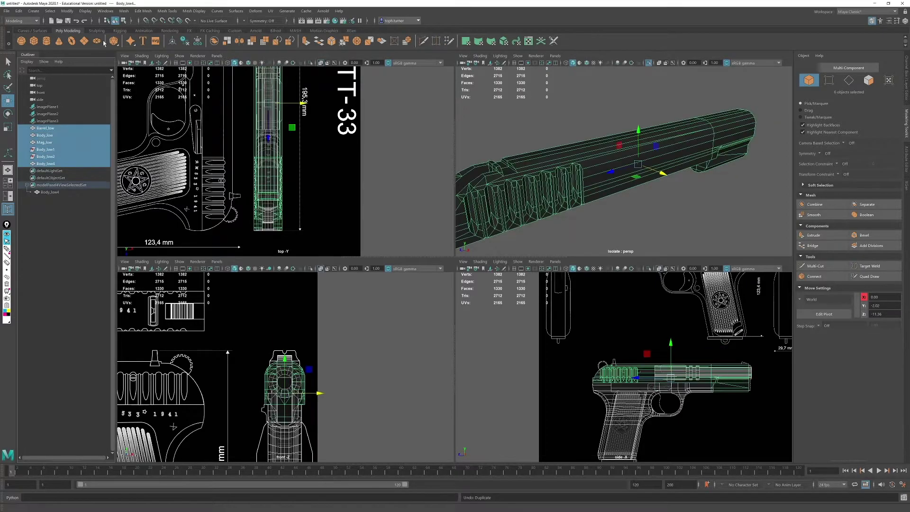
{"action": "left_click", "coordinate": [77, 149]}
{"action": "left_click_drag", "start_coordinate": [515, 198], "coordinate": [707, 155], "text": "alt"}
{"action": "key", "text": "ctrl+1"}
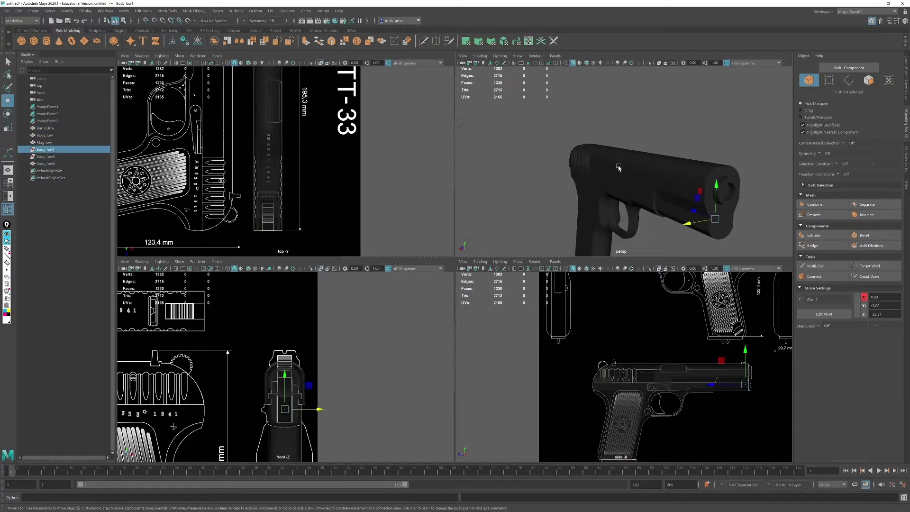
{"action": "left_click", "coordinate": [474, 152]}
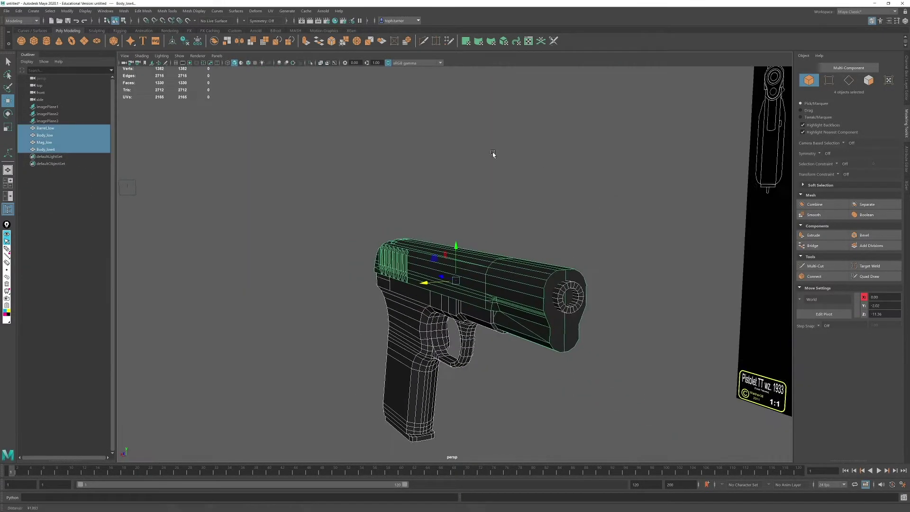
{"action": "left_click_drag", "start_coordinate": [493, 154], "coordinate": [470, 188], "text": "alt"}
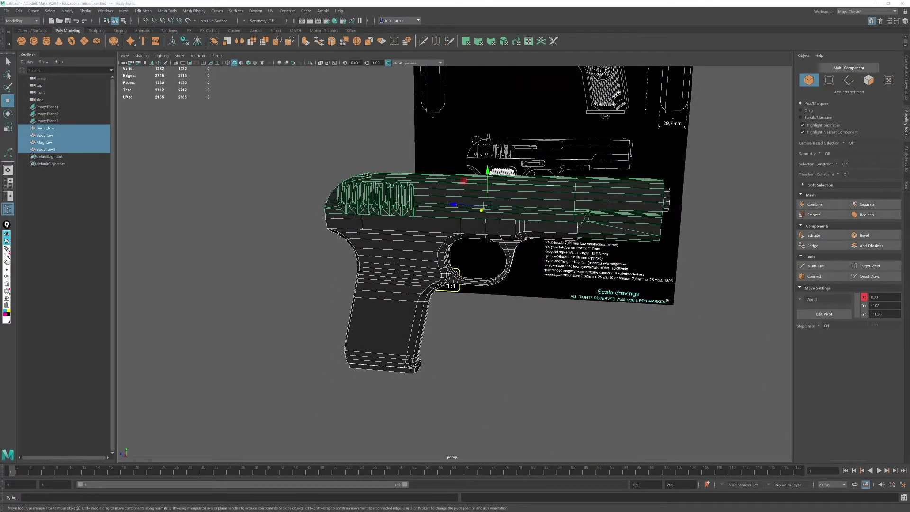
Step: Cut the rounded front end of the ejection port into the slide, tracing the reference drawing in the side view
{"action": "left_click", "coordinate": [588, 351]}
{"action": "key", "text": "space"}
{"action": "key", "text": "space"}
{"action": "middle_click_drag", "start_coordinate": [744, 445], "coordinate": [588, 406], "text": "alt"}
{"action": "scroll", "coordinate": [588, 405], "scroll_direction": "up", "scroll_amount": 2}
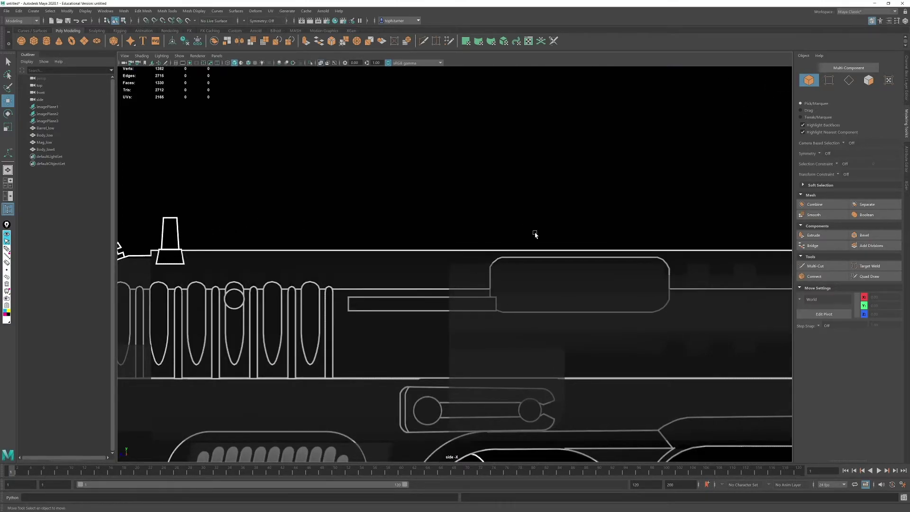
{"action": "middle_click_drag", "start_coordinate": [650, 386], "coordinate": [489, 364], "text": "alt"}
{"action": "scroll", "coordinate": [488, 364], "scroll_direction": "up", "scroll_amount": 3}
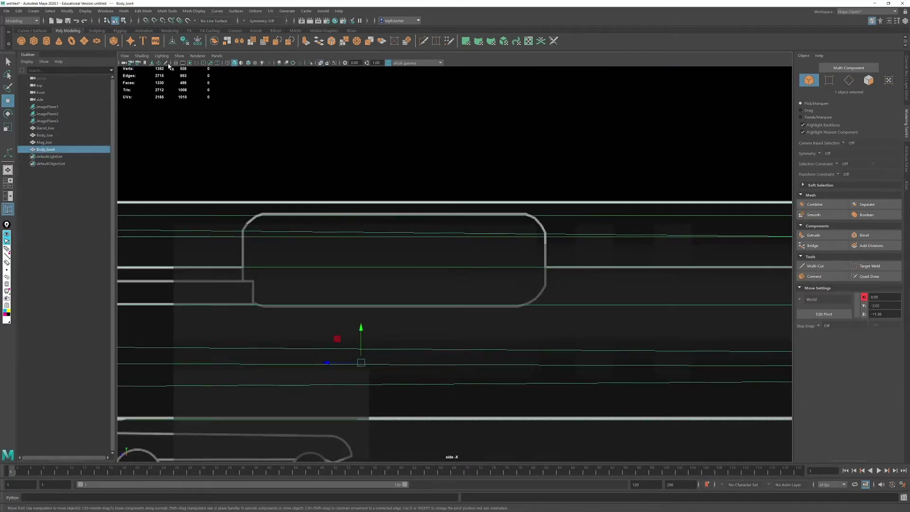
{"action": "left_click", "coordinate": [423, 42]}
{"action": "scroll", "coordinate": [503, 230], "scroll_direction": "up", "scroll_amount": 3}
{"action": "middle_click_drag", "start_coordinate": [517, 225], "coordinate": [483, 227], "text": "alt"}
{"action": "left_click", "coordinate": [541, 187]}
{"action": "left_click", "coordinate": [557, 199]}
{"action": "left_click", "coordinate": [568, 218]}
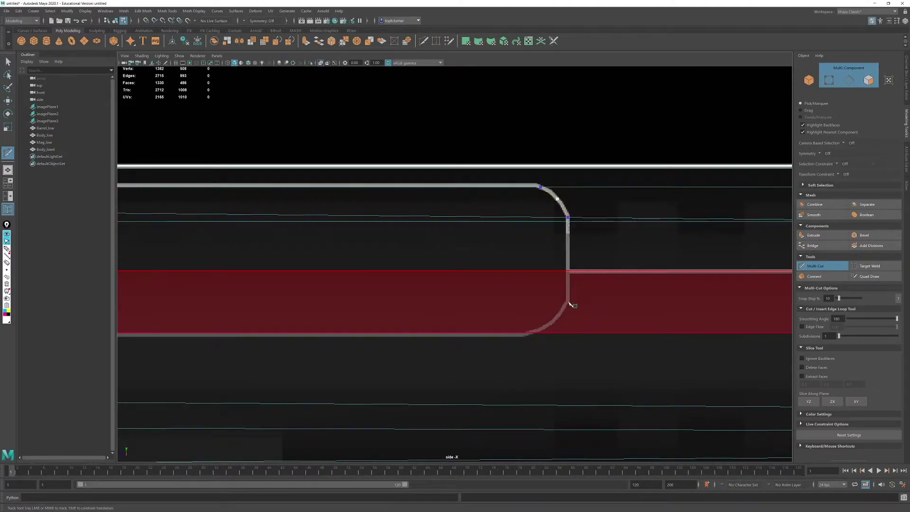
{"action": "left_click", "coordinate": [567, 221]}
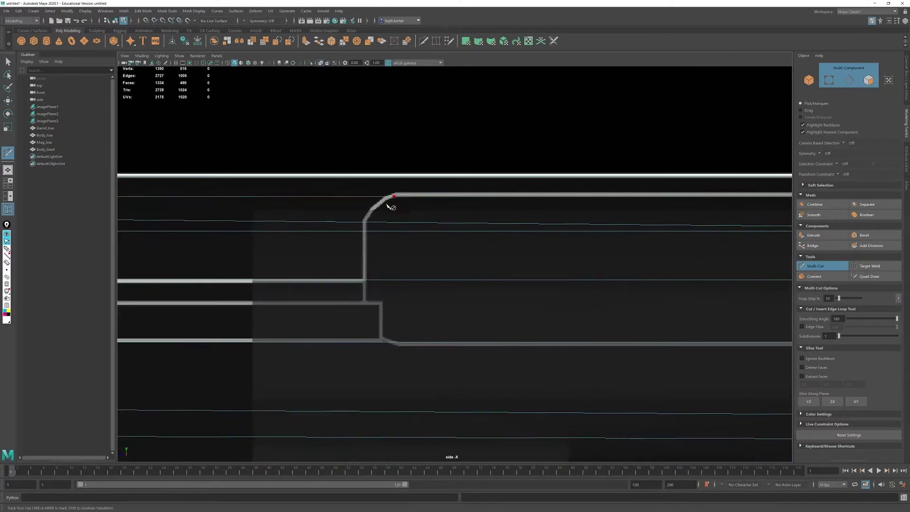
Step: Cut the ejection port's rear outline and the narrow slot behind it into the slide, following the reference drawing
{"action": "left_click", "coordinate": [365, 223]}
{"action": "left_click", "coordinate": [365, 280]}
{"action": "middle_click_drag", "start_coordinate": [547, 286], "coordinate": [722, 263], "text": "alt"}
{"action": "left_click", "coordinate": [540, 280]}
{"action": "left_click", "coordinate": [153, 282]}
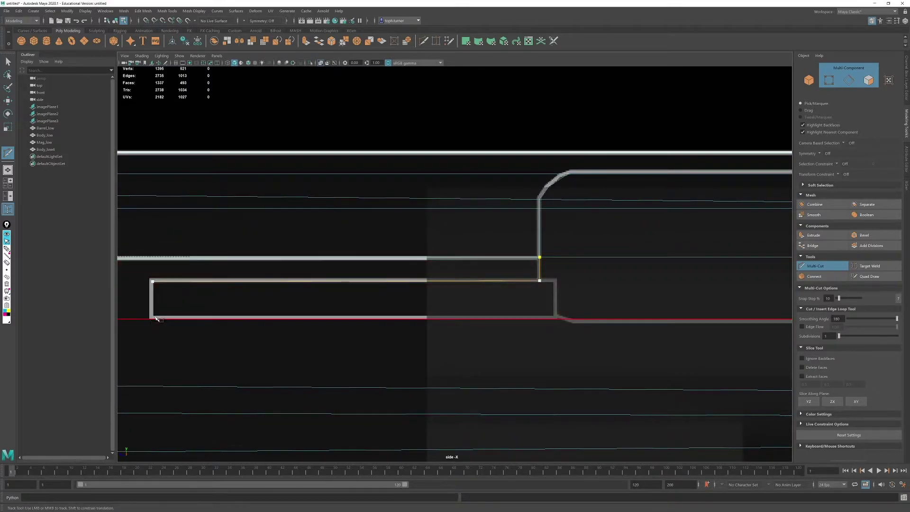
{"action": "middle_click_drag", "start_coordinate": [586, 345], "coordinate": [417, 341], "text": "alt"}
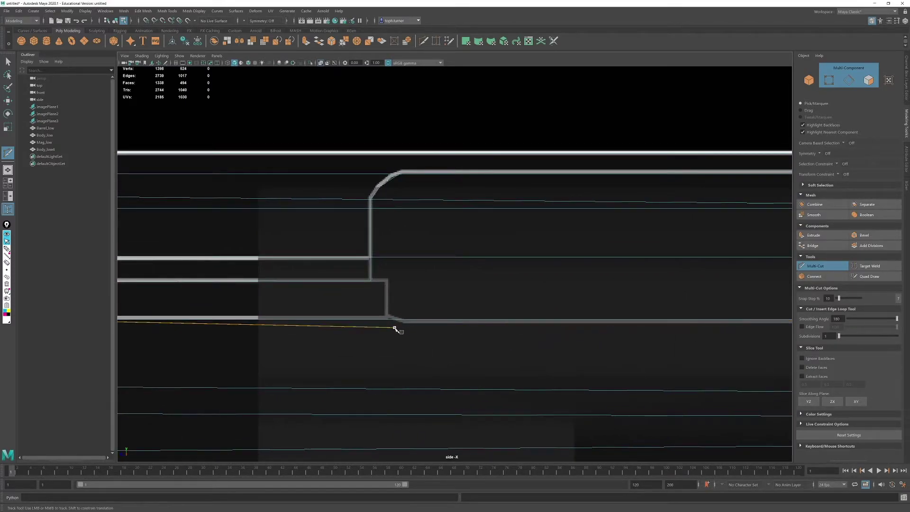
{"action": "left_click", "coordinate": [823, 266]}
Step: Delete the slide faces inside the ejection port and narrow slot outlines
{"action": "key", "text": "space"}
{"action": "key", "text": "space"}
{"action": "scroll", "coordinate": [455, 256], "scroll_direction": "up", "scroll_amount": 5}
{"action": "left_click", "coordinate": [869, 82]}
{"action": "left_click", "coordinate": [389, 266]}
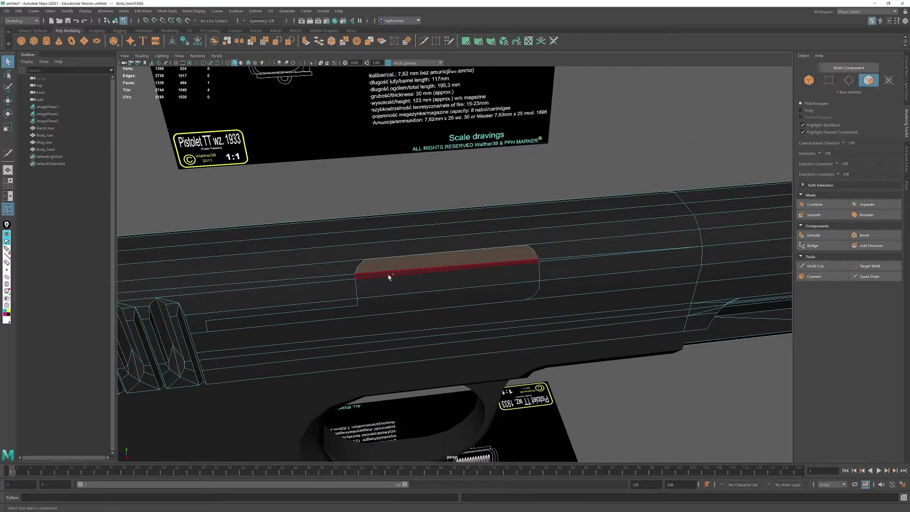
{"action": "left_click", "coordinate": [388, 276], "text": "shift"}
{"action": "left_click", "coordinate": [387, 287], "text": "shift"}
{"action": "left_click", "coordinate": [386, 300], "text": "shift"}
{"action": "key", "text": "Delete"}
Step: Flatten the slot's rear end vertices and the ejection port's rear edge vertices along Z so both edges run straight
{"action": "left_click_drag", "start_coordinate": [386, 300], "coordinate": [487, 307], "text": "alt"}
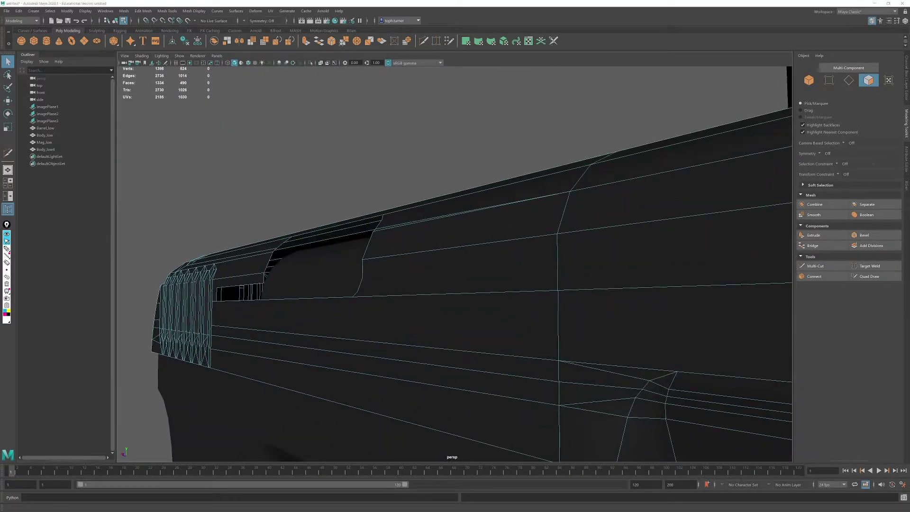
{"action": "left_click_drag", "start_coordinate": [577, 221], "coordinate": [650, 256], "text": "alt"}
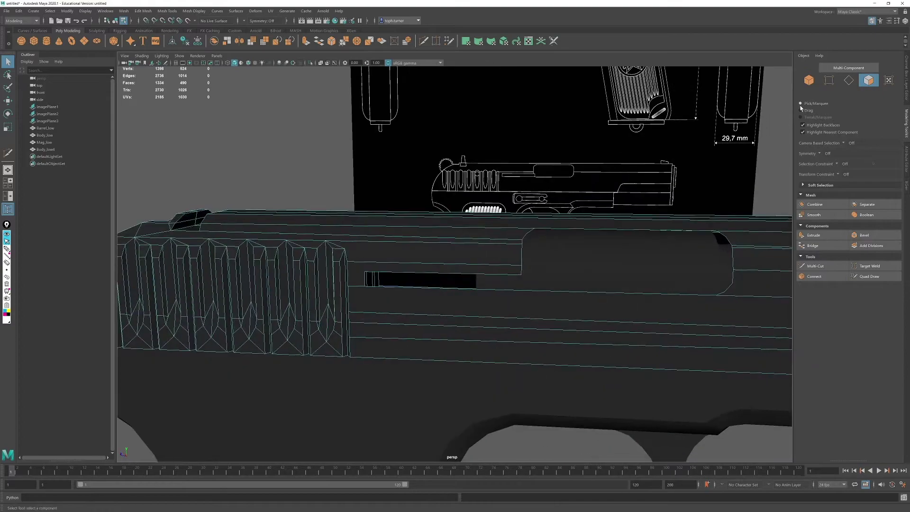
{"action": "key", "text": "F9"}
{"action": "left_click_drag", "start_coordinate": [420, 275], "coordinate": [467, 242], "text": "alt"}
{"action": "left_click_drag", "start_coordinate": [396, 250], "coordinate": [417, 276]}
{"action": "left_click_drag", "start_coordinate": [445, 256], "coordinate": [401, 283], "text": "alt"}
{"action": "key", "text": "r"}
{"action": "left_click_drag", "start_coordinate": [334, 277], "coordinate": [543, 293]}
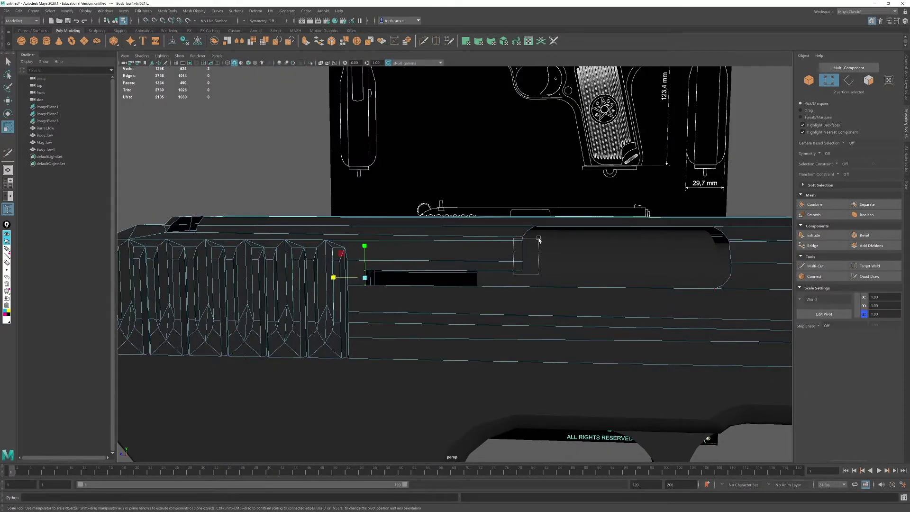
{"action": "left_click_drag", "start_coordinate": [522, 259], "coordinate": [530, 259]}
Step: Select the open border edges around the ejection port and slot and extrude them inward to give the wall thickness
{"action": "middle_click_drag", "start_coordinate": [730, 306], "coordinate": [587, 313], "text": "alt"}
{"action": "scroll", "coordinate": [587, 313], "scroll_direction": "up", "scroll_amount": 2}
{"action": "left_click_drag", "start_coordinate": [587, 313], "coordinate": [513, 245], "text": "alt"}
{"action": "key", "text": "F10"}
{"action": "left_click", "coordinate": [379, 240]}
{"action": "left_click_drag", "start_coordinate": [446, 225], "coordinate": [407, 258], "text": "alt"}
{"action": "double_click", "coordinate": [370, 231]}
{"action": "left_click_drag", "start_coordinate": [408, 258], "coordinate": [490, 269], "text": "alt"}
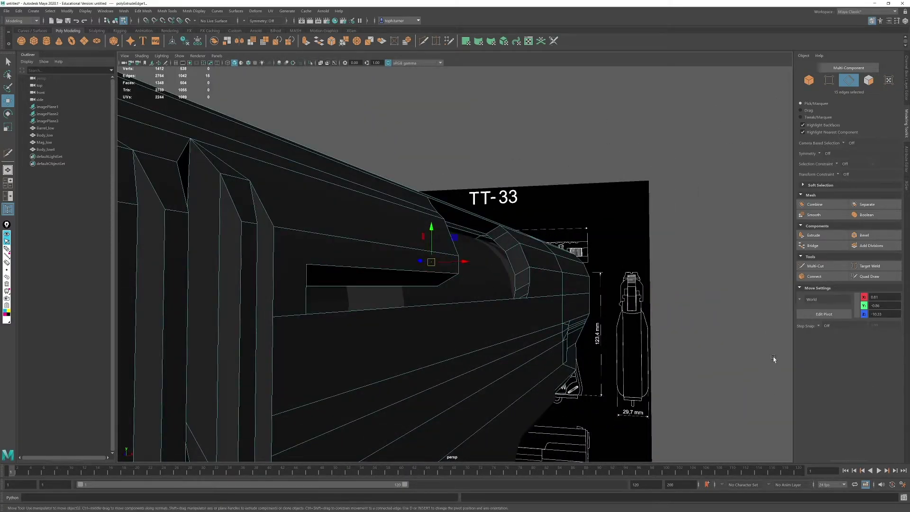
Step: Move the inner upper edge of the ejection port's extruded wall along X
{"action": "left_click_drag", "start_coordinate": [773, 358], "coordinate": [496, 197], "text": "alt"}
{"action": "right_click_drag", "start_coordinate": [496, 197], "coordinate": [542, 394], "text": "alt"}
{"action": "left_click", "coordinate": [488, 231]}
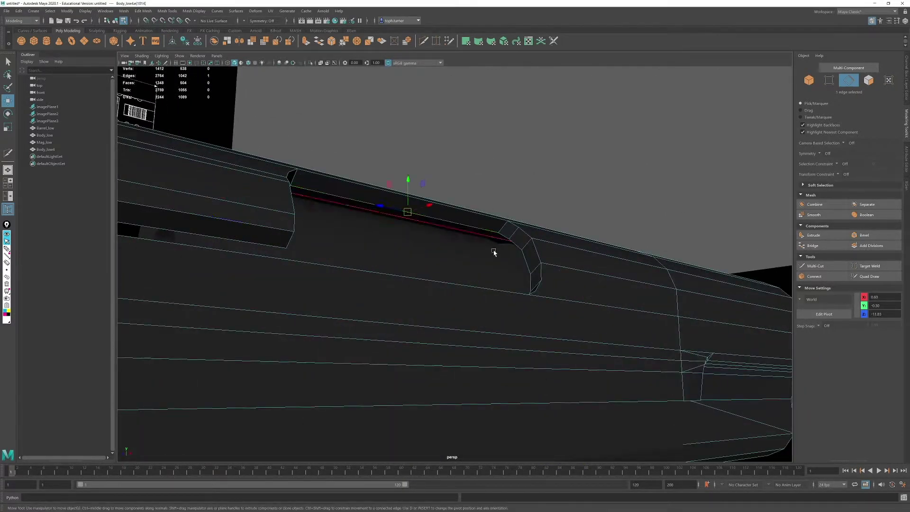
{"action": "left_click_drag", "start_coordinate": [494, 252], "coordinate": [508, 215], "text": "alt"}
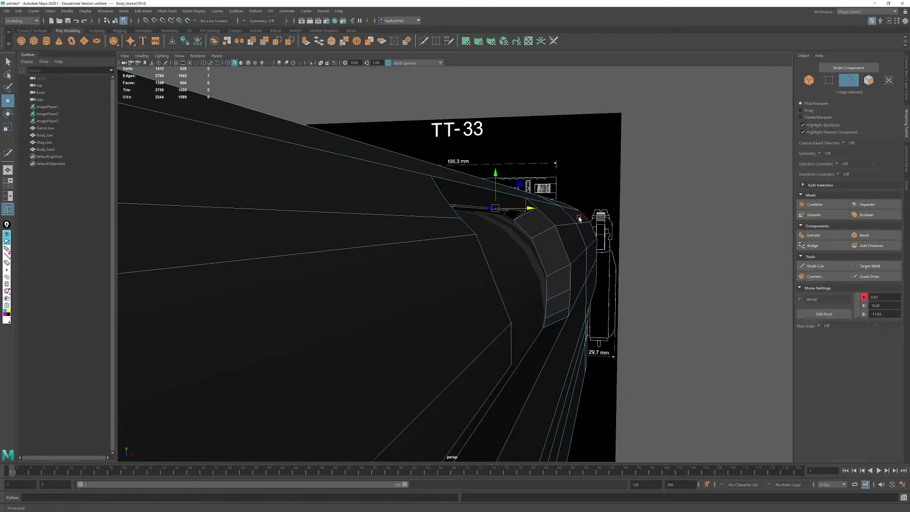
{"action": "left_click_drag", "start_coordinate": [578, 215], "coordinate": [582, 305], "text": "alt"}
{"action": "middle_click_drag", "start_coordinate": [581, 305], "coordinate": [468, 311], "text": "alt"}
{"action": "right_click_drag", "start_coordinate": [468, 310], "coordinate": [514, 216], "text": "alt"}
{"action": "left_click_drag", "start_coordinate": [543, 166], "coordinate": [469, 180], "text": "alt"}
{"action": "middle_click_drag", "start_coordinate": [470, 180], "coordinate": [533, 203], "text": "alt"}
Step: Select the barrel and isolate it in the perspective view
{"action": "left_click", "coordinate": [467, 240]}
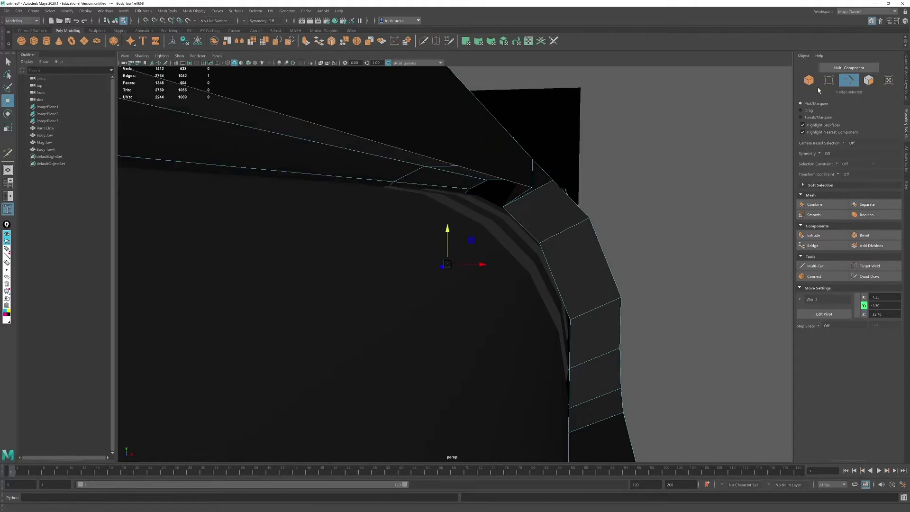
{"action": "left_click", "coordinate": [811, 82]}
{"action": "left_click", "coordinate": [869, 81]}
{"action": "left_click_drag", "start_coordinate": [474, 212], "coordinate": [344, 213], "text": "alt"}
{"action": "key", "text": "ctrl+1"}
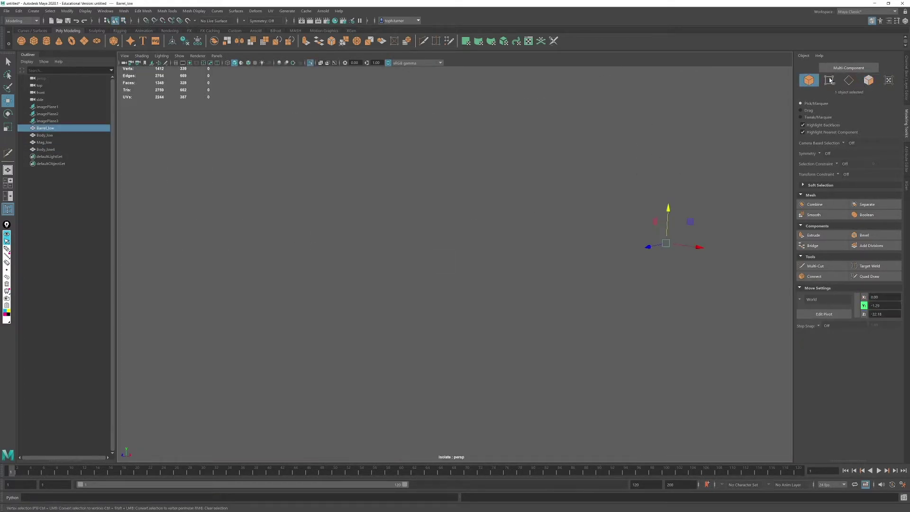
{"action": "key", "text": "ctrl+1"}
{"action": "key", "text": "ctrl+1"}
{"action": "left_click_drag", "start_coordinate": [417, 275], "coordinate": [429, 268], "text": "alt"}
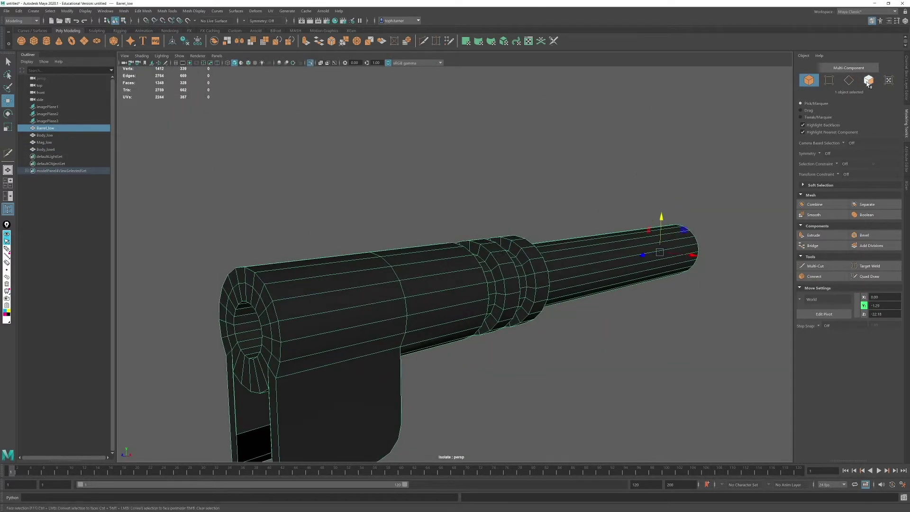
Step: Select the face loops around the thick rear section of the barrel
{"action": "left_click", "coordinate": [869, 81]}
{"action": "left_click_drag", "start_coordinate": [531, 265], "coordinate": [421, 275], "text": "alt"}
{"action": "left_click", "coordinate": [420, 291]}
{"action": "double_click", "coordinate": [420, 310], "text": "shift"}
{"action": "double_click", "coordinate": [565, 273], "text": "shift"}
{"action": "left_click", "coordinate": [343, 291], "text": "shift"}
{"action": "double_click", "coordinate": [342, 307], "text": "shift"}
{"action": "left_click_drag", "start_coordinate": [431, 396], "coordinate": [551, 338], "text": "alt"}
Step: Show all parts again and extrude the selected barrel faces outward with a thickness of about 0.18
{"action": "key", "text": "ctrl+1"}
{"action": "left_click_drag", "start_coordinate": [653, 396], "coordinate": [574, 206], "text": "alt"}
{"action": "key", "text": "ctrl+e"}
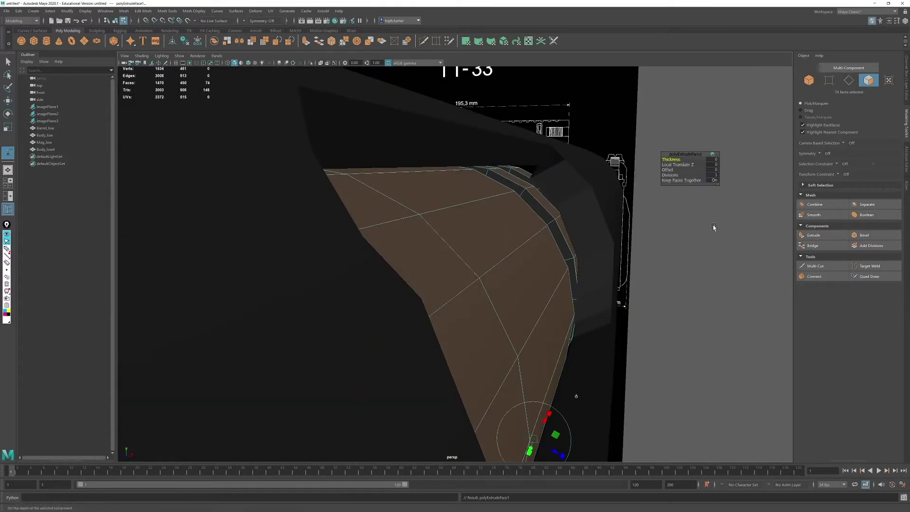
{"action": "left_click_drag", "start_coordinate": [671, 158], "coordinate": [675, 157]}
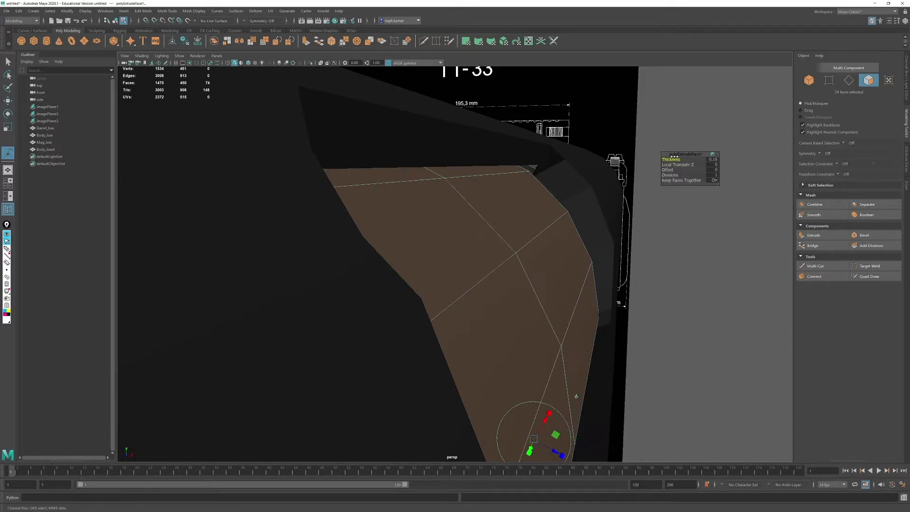
{"action": "left_click", "coordinate": [757, 236]}
Step: Move the inner upper edge of the ejection port's wall vertically toward the thickened barrel
{"action": "right_click_drag", "start_coordinate": [726, 258], "coordinate": [760, 118]}
{"action": "left_click", "coordinate": [495, 166]}
{"action": "key", "text": "w"}
{"action": "left_click_drag", "start_coordinate": [499, 136], "coordinate": [495, 180]}
Step: Select the two inner top corner vertices of the ejection port's wall in wireframe and shift them sideways
{"action": "left_click_drag", "start_coordinate": [497, 186], "coordinate": [451, 240], "text": "alt"}
{"action": "right_click_drag", "start_coordinate": [451, 241], "coordinate": [539, 345], "text": "alt"}
{"action": "key", "text": "4"}
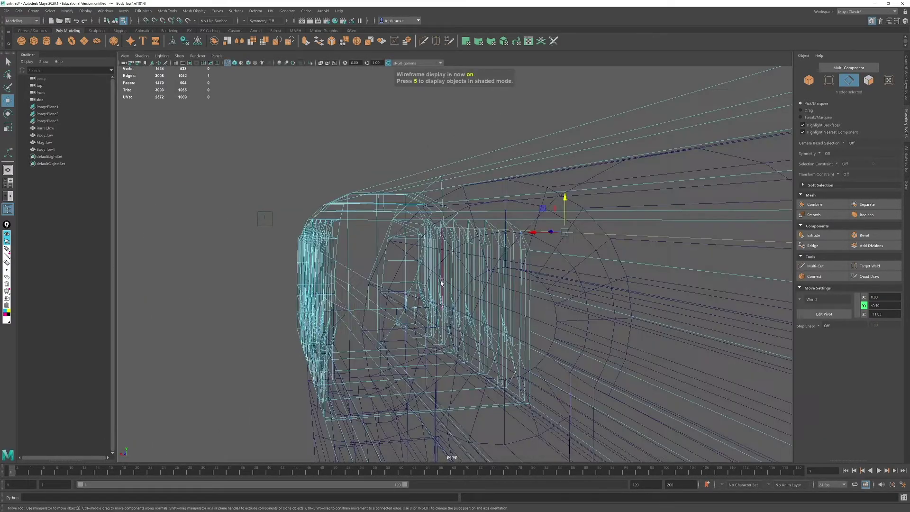
{"action": "mouse_move", "coordinate": [441, 282]}
{"action": "left_mouse_down", "text": "alt"}
{"action": "mouse_move", "coordinate": [550, 228]}
{"action": "mouse_move", "coordinate": [558, 176]}
{"action": "left_mouse_up", "text": "alt"}
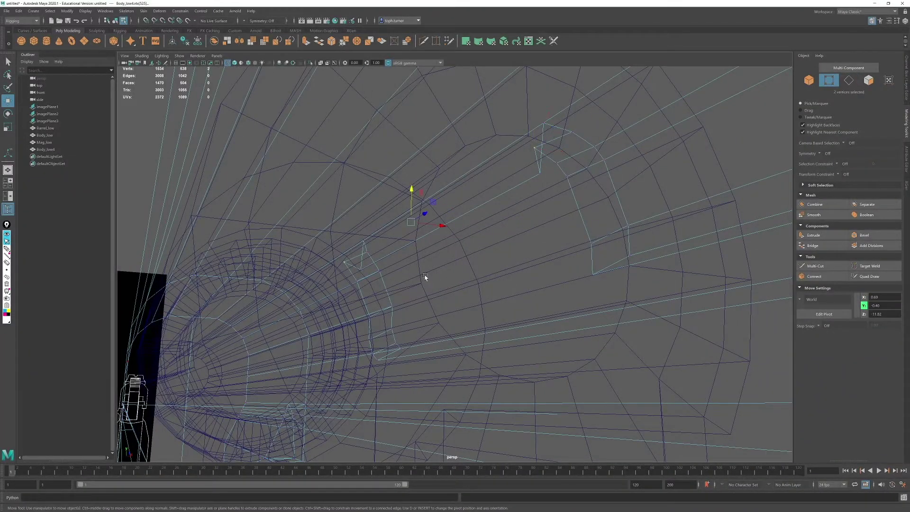
{"action": "key", "text": "5"}
{"action": "mouse_move", "coordinate": [424, 299]}
{"action": "left_mouse_down", "text": "alt"}
{"action": "mouse_move", "coordinate": [469, 224]}
{"action": "mouse_move", "coordinate": [465, 294]}
{"action": "mouse_move", "coordinate": [470, 286]}
{"action": "left_mouse_up", "text": "alt"}
{"action": "left_click_drag", "start_coordinate": [397, 178], "coordinate": [388, 179]}
Step: Lower the two inner top vertices at the ejection port's front and rear along Y
{"action": "left_click_drag", "start_coordinate": [441, 279], "coordinate": [477, 227], "text": "alt"}
{"action": "left_click_drag", "start_coordinate": [429, 244], "coordinate": [541, 298], "text": "alt"}
{"action": "left_click", "coordinate": [139, 306], "text": "shift"}
{"action": "left_click_drag", "start_coordinate": [331, 289], "coordinate": [227, 296], "text": "alt"}
{"action": "left_click_drag", "start_coordinate": [477, 249], "coordinate": [477, 264]}
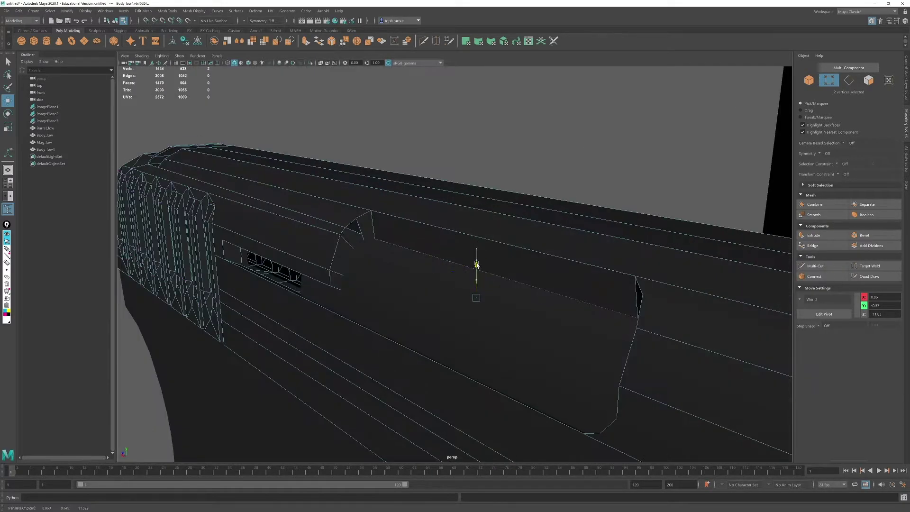
Step: Examine the fit between the ejection port's front wall and the barrel beneath it
{"action": "left_click_drag", "start_coordinate": [365, 304], "coordinate": [499, 305], "text": "alt"}
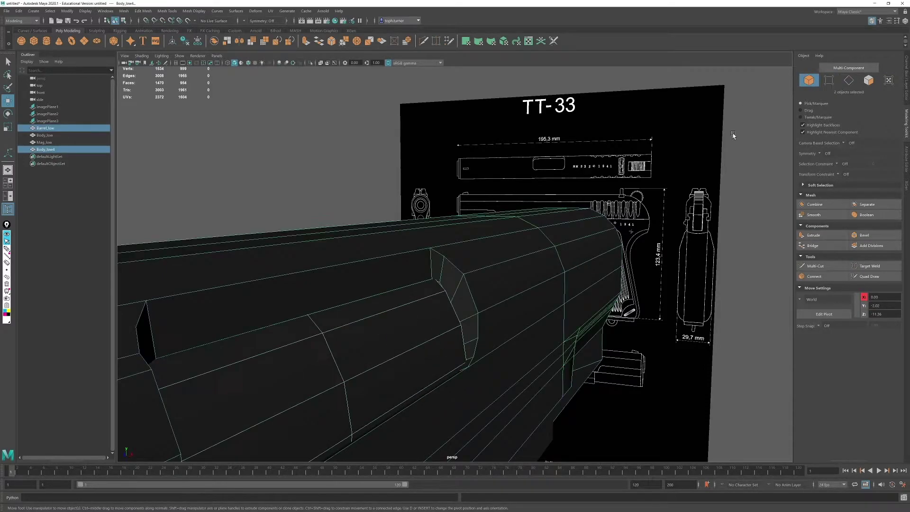
{"action": "key", "text": "F9"}
{"action": "left_click", "coordinate": [452, 303]}
{"action": "left_click_drag", "start_coordinate": [569, 308], "coordinate": [506, 247], "text": "alt"}
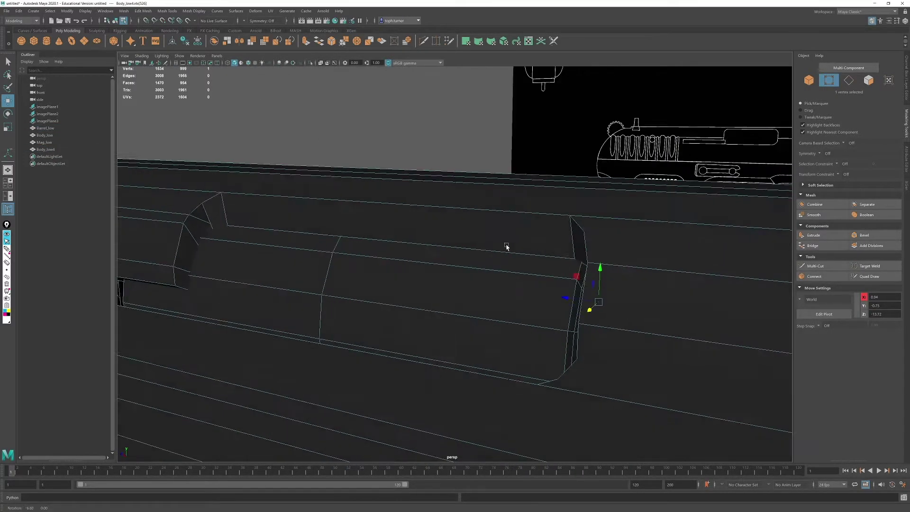
{"action": "middle_click_drag", "start_coordinate": [506, 247], "coordinate": [455, 213], "text": "alt"}
{"action": "scroll", "coordinate": [456, 213], "scroll_direction": "up", "scroll_amount": 5}
{"action": "left_click", "coordinate": [848, 81]}
{"action": "left_click", "coordinate": [868, 82], "text": "ctrl"}
{"action": "left_click_drag", "start_coordinate": [588, 324], "coordinate": [604, 327]}
{"action": "left_click_drag", "start_coordinate": [512, 237], "coordinate": [598, 230], "text": "alt"}
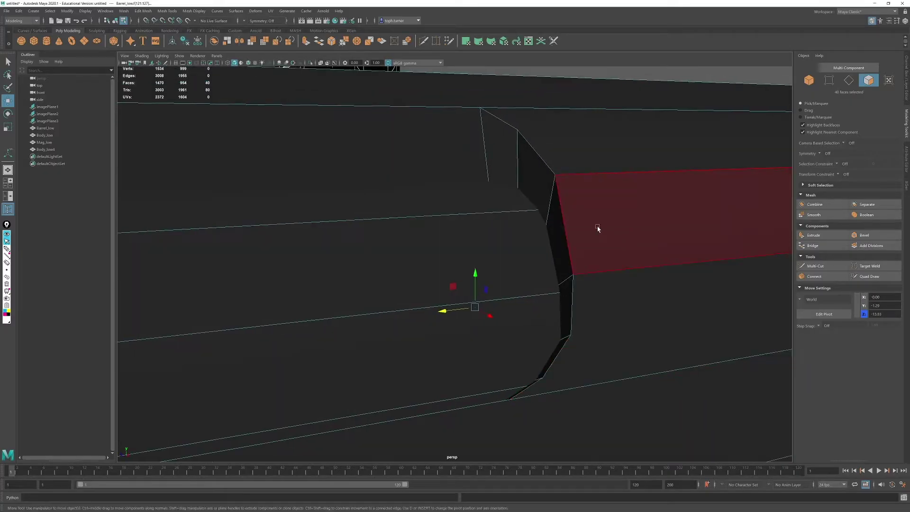
Step: Target-weld the doubled vertices on the curved rear edge of the ejection port
{"action": "key", "text": "4"}
{"action": "mouse_move", "coordinate": [543, 292]}
{"action": "left_mouse_down", "text": "alt"}
{"action": "mouse_move", "coordinate": [498, 260]}
{"action": "mouse_move", "coordinate": [354, 269]}
{"action": "mouse_move", "coordinate": [558, 271]}
{"action": "mouse_move", "coordinate": [450, 259]}
{"action": "mouse_move", "coordinate": [482, 202]}
{"action": "mouse_move", "coordinate": [579, 341]}
{"action": "mouse_move", "coordinate": [520, 310]}
{"action": "mouse_move", "coordinate": [546, 354]}
{"action": "mouse_move", "coordinate": [536, 352]}
{"action": "left_mouse_up", "text": "alt"}
{"action": "key", "text": "5"}
{"action": "left_click", "coordinate": [535, 351]}
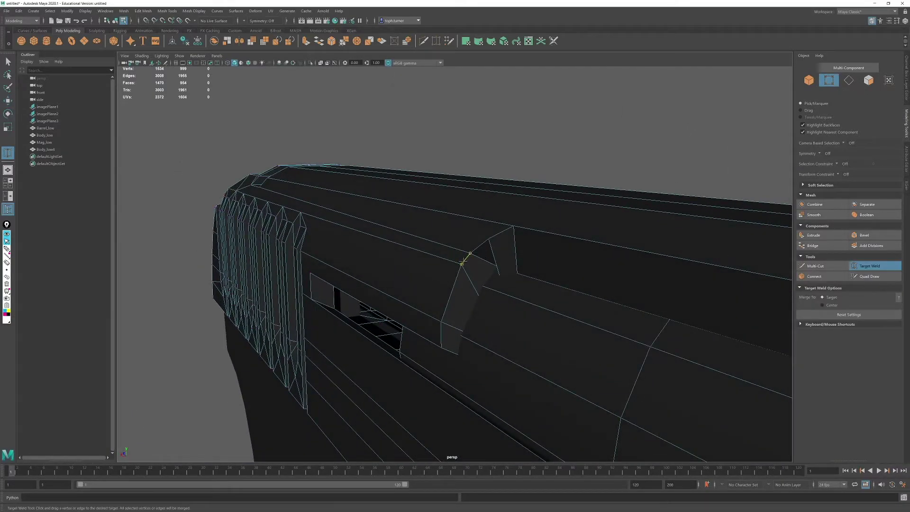
{"action": "left_click_drag", "start_coordinate": [463, 261], "coordinate": [462, 263]}
{"action": "left_click_drag", "start_coordinate": [462, 264], "coordinate": [496, 258], "text": "alt"}
{"action": "key", "text": "4"}
{"action": "left_click_drag", "start_coordinate": [432, 261], "coordinate": [420, 311]}
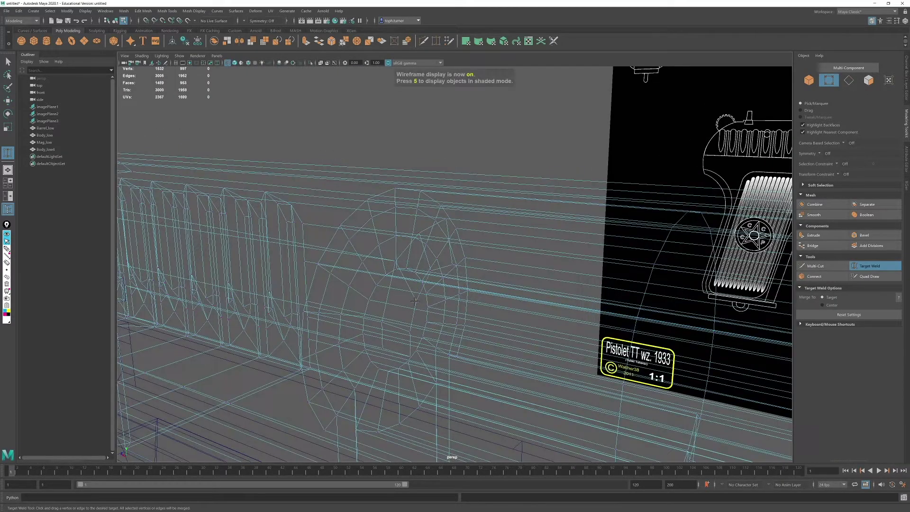
Step: Select the upper inner wall vertices at both ends of the ejection port in wireframe and lower them along Y
{"action": "key", "text": "5"}
{"action": "key", "text": "q"}
{"action": "left_click_drag", "start_coordinate": [550, 283], "coordinate": [495, 290], "text": "alt"}
{"action": "key", "text": "4"}
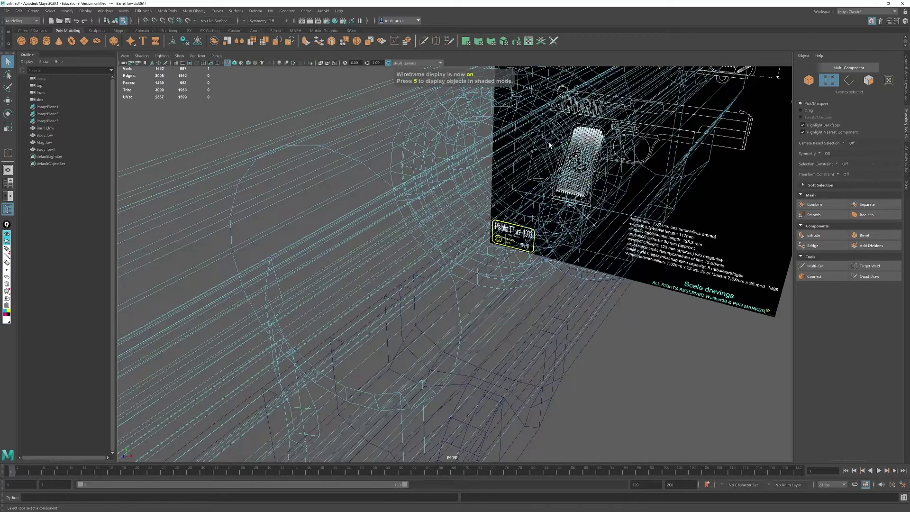
{"action": "key", "text": "5"}
{"action": "left_click_drag", "start_coordinate": [280, 300], "coordinate": [368, 290], "text": "alt"}
{"action": "key", "text": "4"}
{"action": "mouse_move", "coordinate": [363, 251]}
{"action": "left_mouse_down", "text": "shift"}
{"action": "mouse_move", "coordinate": [400, 296]}
{"action": "mouse_move", "coordinate": [319, 301]}
{"action": "left_mouse_up", "text": "shift"}
{"action": "key", "text": "5"}
{"action": "key", "text": "w"}
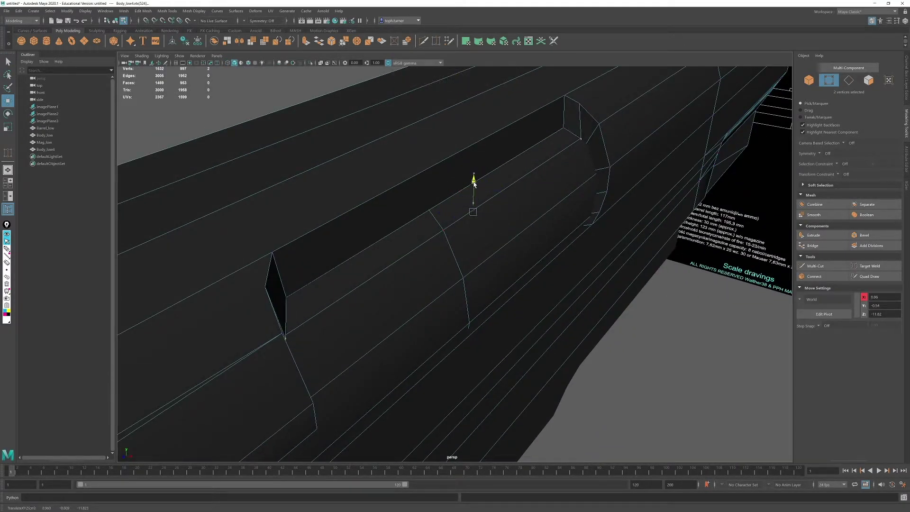
{"action": "left_click_drag", "start_coordinate": [474, 183], "coordinate": [474, 185]}
{"action": "left_click_drag", "start_coordinate": [441, 290], "coordinate": [452, 261], "text": "alt"}
{"action": "key", "text": "4"}
{"action": "mouse_move", "coordinate": [452, 261]}
{"action": "left_mouse_down", "text": "alt"}
{"action": "mouse_move", "coordinate": [478, 264]}
{"action": "mouse_move", "coordinate": [339, 307]}
{"action": "mouse_move", "coordinate": [502, 294]}
{"action": "left_mouse_up", "text": "alt"}
{"action": "mouse_move", "coordinate": [502, 294]}
{"action": "left_mouse_down", "text": "shift"}
{"action": "mouse_move", "coordinate": [536, 323]}
{"action": "mouse_move", "coordinate": [482, 282]}
{"action": "mouse_move", "coordinate": [378, 260]}
{"action": "mouse_move", "coordinate": [418, 300]}
{"action": "mouse_move", "coordinate": [398, 261]}
{"action": "mouse_move", "coordinate": [382, 267]}
{"action": "left_mouse_up", "text": "shift"}
{"action": "key", "text": "5"}
{"action": "key", "text": "ctrl+z"}
Step: Select the next pair of inner wall vertices at the ejection port's front and rear and shift them outward
{"action": "mouse_move", "coordinate": [382, 266]}
{"action": "left_mouse_down", "text": "alt"}
{"action": "mouse_move", "coordinate": [609, 308]}
{"action": "mouse_move", "coordinate": [557, 278]}
{"action": "left_mouse_up", "text": "alt"}
{"action": "left_click", "coordinate": [528, 267]}
{"action": "key", "text": "4"}
{"action": "left_click", "coordinate": [616, 311], "text": "shift"}
{"action": "key", "text": "5"}
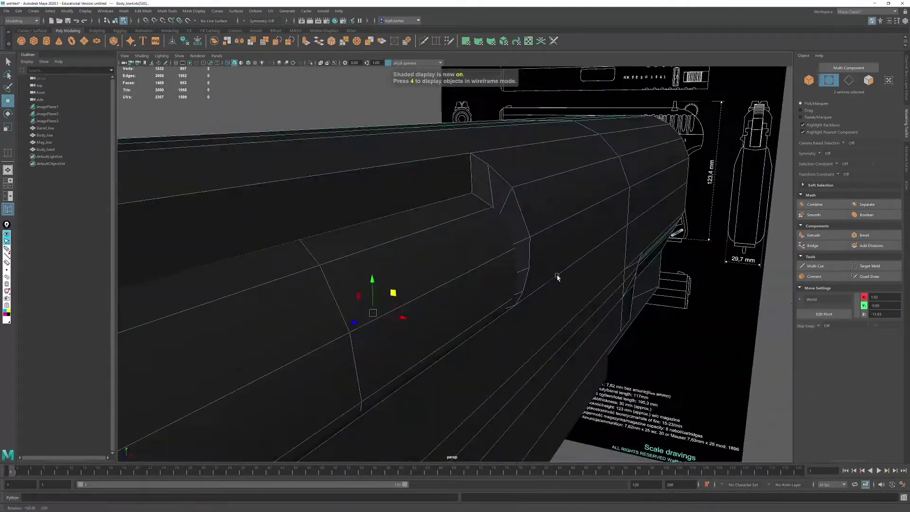
{"action": "left_click_drag", "start_coordinate": [411, 294], "coordinate": [477, 315], "text": "alt"}
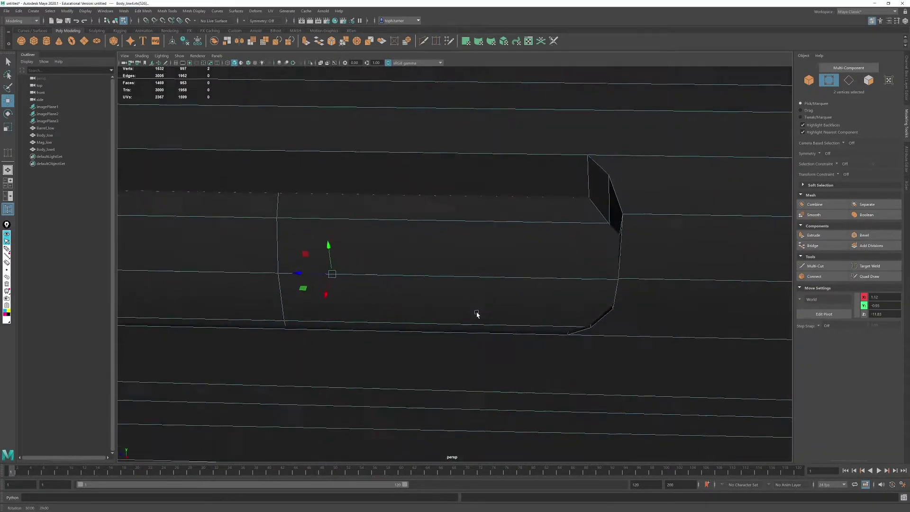
Step: Merge the doubled vertex at the ejection port's front end and adjust its inner wall vertices along Z
{"action": "middle_click_drag", "start_coordinate": [477, 314], "coordinate": [455, 259], "text": "alt"}
{"action": "left_click_drag", "start_coordinate": [559, 294], "coordinate": [556, 293]}
{"action": "left_click_drag", "start_coordinate": [556, 293], "coordinate": [558, 261], "text": "alt"}
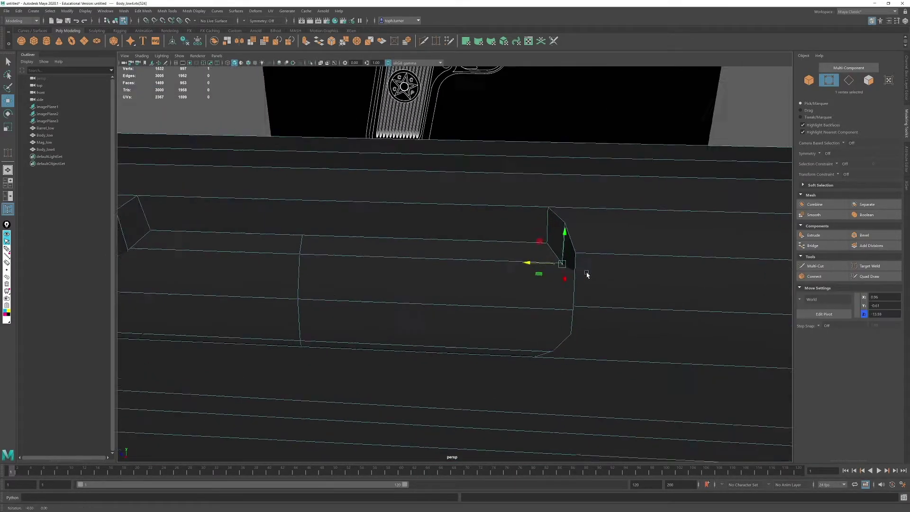
{"action": "left_click", "coordinate": [574, 307]}
{"action": "left_click_drag", "start_coordinate": [576, 305], "coordinate": [790, 305], "text": "alt"}
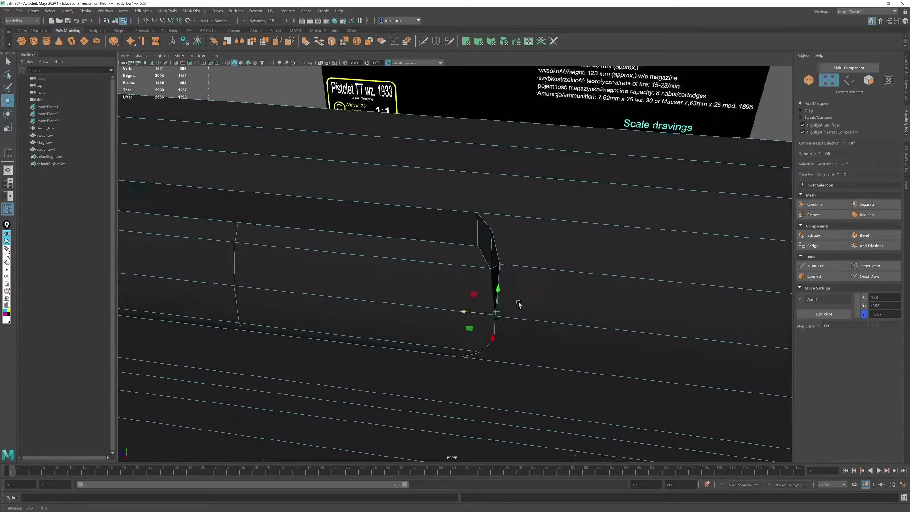
{"action": "left_click_drag", "start_coordinate": [464, 281], "coordinate": [462, 280]}
{"action": "left_click_drag", "start_coordinate": [462, 281], "coordinate": [508, 272], "text": "alt"}
Step: Select the lower inner vertices of the ejection port's front wall and raise them slightly along Y
{"action": "left_click", "coordinate": [474, 327]}
{"action": "mouse_move", "coordinate": [474, 327]}
{"action": "left_mouse_down", "text": "alt"}
{"action": "mouse_move", "coordinate": [488, 317]}
{"action": "mouse_move", "coordinate": [462, 317]}
{"action": "left_mouse_up", "text": "alt"}
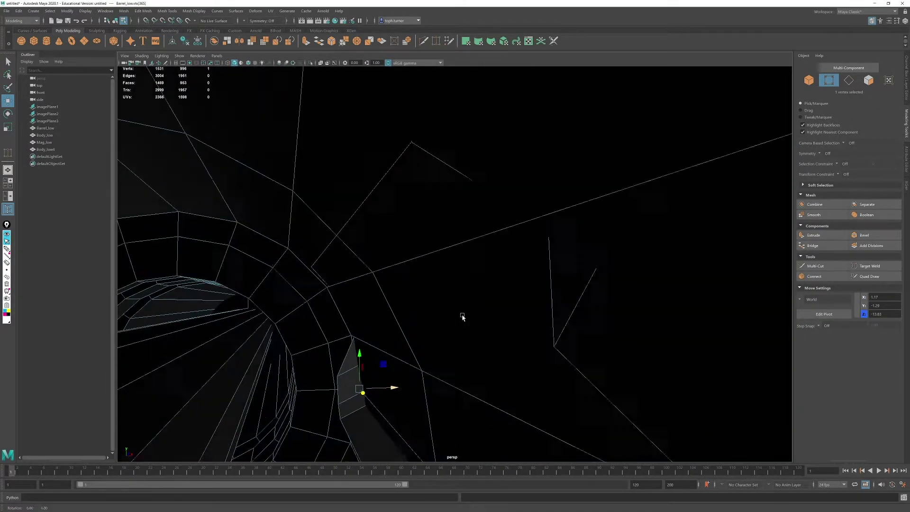
{"action": "left_click", "coordinate": [325, 316]}
{"action": "left_click_drag", "start_coordinate": [326, 316], "coordinate": [458, 354], "text": "alt"}
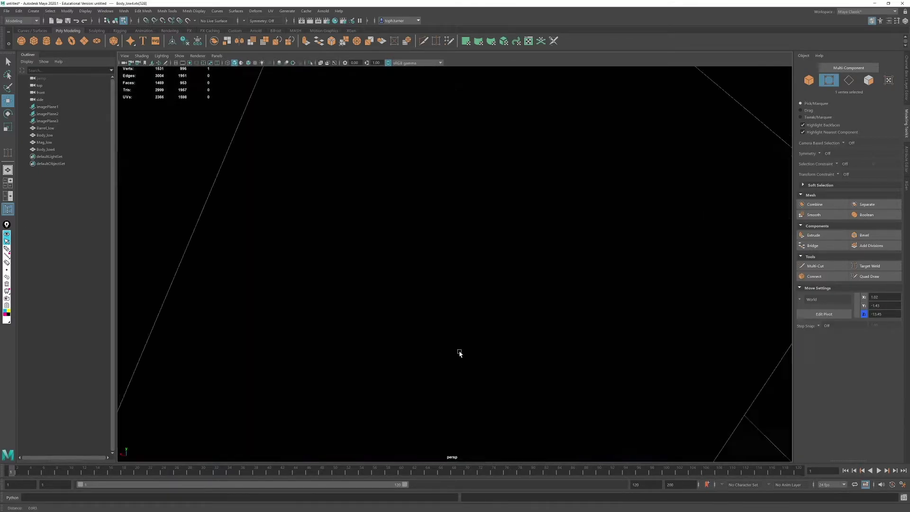
{"action": "right_click_drag", "start_coordinate": [459, 354], "coordinate": [167, 34], "text": "alt"}
{"action": "left_click_drag", "start_coordinate": [168, 35], "coordinate": [443, 163], "text": "alt"}
{"action": "left_click", "coordinate": [313, 214], "text": "shift"}
{"action": "left_click_drag", "start_coordinate": [466, 278], "coordinate": [466, 268]}
{"action": "left_click_drag", "start_coordinate": [466, 268], "coordinate": [412, 256], "text": "alt"}
{"action": "middle_click_drag", "start_coordinate": [413, 255], "coordinate": [552, 274], "text": "alt"}
Step: Connect the last serration's vertex to the slot's upper rear corner and target-weld the vertex below the slot onto the next one down
{"action": "left_click", "coordinate": [333, 223]}
{"action": "left_click", "coordinate": [382, 252], "text": "shift"}
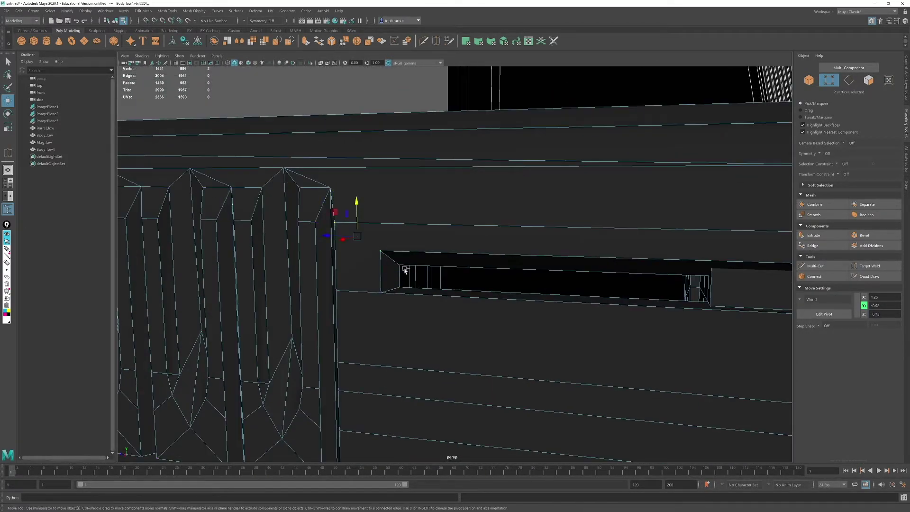
{"action": "right_click_drag", "start_coordinate": [404, 271], "coordinate": [484, 318], "text": "shift"}
{"action": "left_click_drag", "start_coordinate": [484, 318], "coordinate": [781, 331], "text": "alt"}
{"action": "key", "text": "Return"}
{"action": "key", "text": "w"}
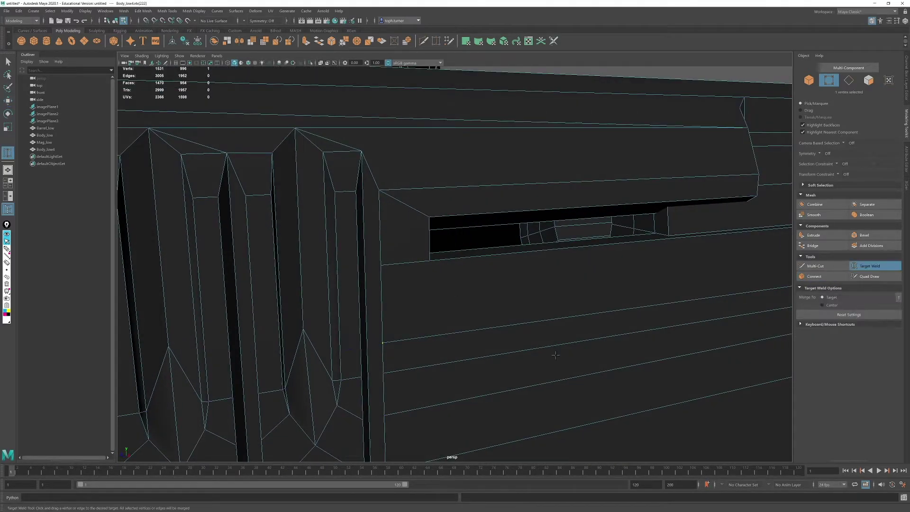
{"action": "left_click_drag", "start_coordinate": [381, 265], "coordinate": [383, 343]}
{"action": "left_click_drag", "start_coordinate": [383, 343], "coordinate": [472, 342], "text": "alt"}
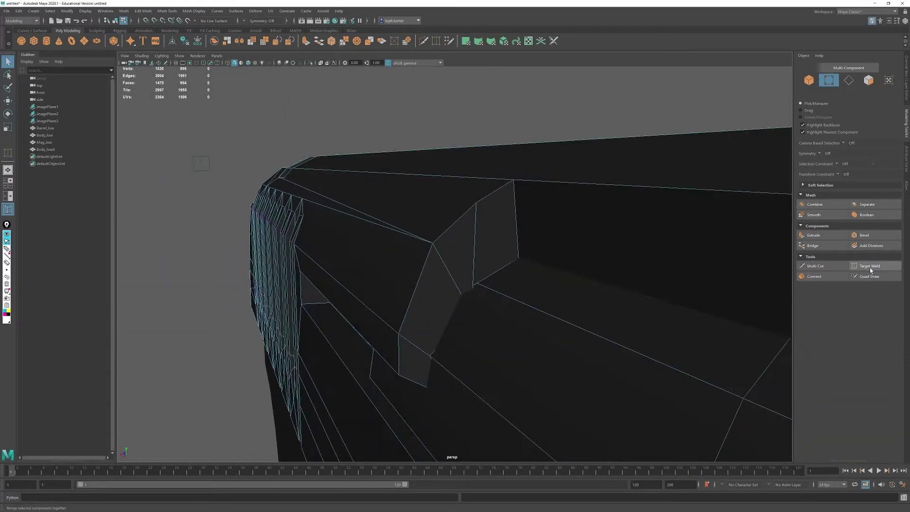
Step: Target-weld the stray inner vertex of the ejection port's rear wall onto the neighbouring inner corner vertex
{"action": "left_click", "coordinate": [870, 267]}
{"action": "key", "text": "4"}
{"action": "key", "text": "5"}
{"action": "key", "text": "q"}
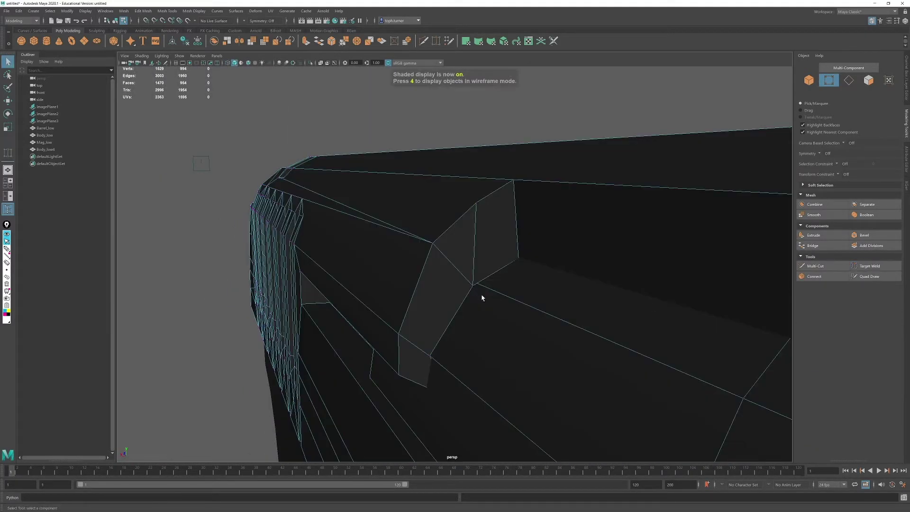
Step: Adjust the height of the welded inner corner vertex on the ejection port's rear wall
{"action": "left_click", "coordinate": [474, 285]}
{"action": "left_click_drag", "start_coordinate": [476, 287], "coordinate": [512, 287], "text": "alt"}
{"action": "key", "text": "w"}
{"action": "left_click_drag", "start_coordinate": [498, 264], "coordinate": [498, 269]}
{"action": "left_click_drag", "start_coordinate": [563, 249], "coordinate": [564, 243]}
{"action": "left_click_drag", "start_coordinate": [563, 243], "coordinate": [517, 230], "text": "alt"}
Step: Select further inner wall vertices of the ejection port in wireframe and adjust their position against the barrel
{"action": "key", "text": "4"}
{"action": "left_click", "coordinate": [461, 220]}
{"action": "key", "text": "5"}
{"action": "left_click_drag", "start_coordinate": [438, 232], "coordinate": [484, 246], "text": "alt"}
{"action": "middle_click_drag", "start_coordinate": [483, 246], "coordinate": [513, 217], "text": "alt"}
{"action": "left_click_drag", "start_coordinate": [374, 261], "coordinate": [478, 241]}
{"action": "key", "text": "4"}
{"action": "left_click", "coordinate": [431, 296]}
{"action": "key", "text": "5"}
Step: Isolate the slide in the perspective and side views with vertex editing active
{"action": "key", "text": "F10"}
{"action": "left_click_drag", "start_coordinate": [422, 256], "coordinate": [688, 265], "text": "alt"}
{"action": "left_click", "coordinate": [809, 81]}
{"action": "key", "text": "ctrl+1"}
{"action": "left_click_drag", "start_coordinate": [522, 209], "coordinate": [664, 204], "text": "alt"}
{"action": "left_click", "coordinate": [835, 80]}
{"action": "key", "text": "space"}
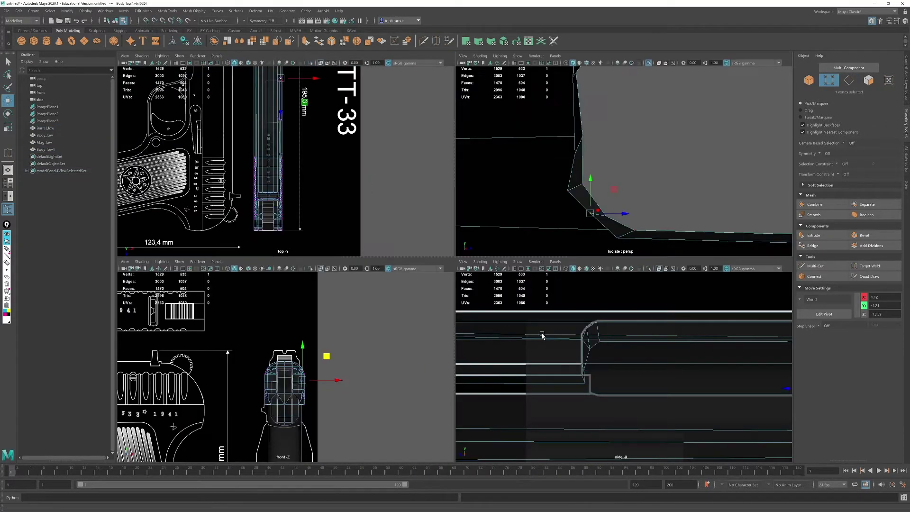
{"action": "key", "text": "space"}
{"action": "key", "text": "ctrl+1"}
Step: Move the inner vertices of the ejection port's front wall along Z in the side view to even out its thickness
{"action": "middle_click_drag", "start_coordinate": [562, 211], "coordinate": [123, 230], "text": "alt"}
{"action": "scroll", "coordinate": [403, 237], "scroll_direction": "up", "scroll_amount": 2}
{"action": "left_click", "coordinate": [406, 240]}
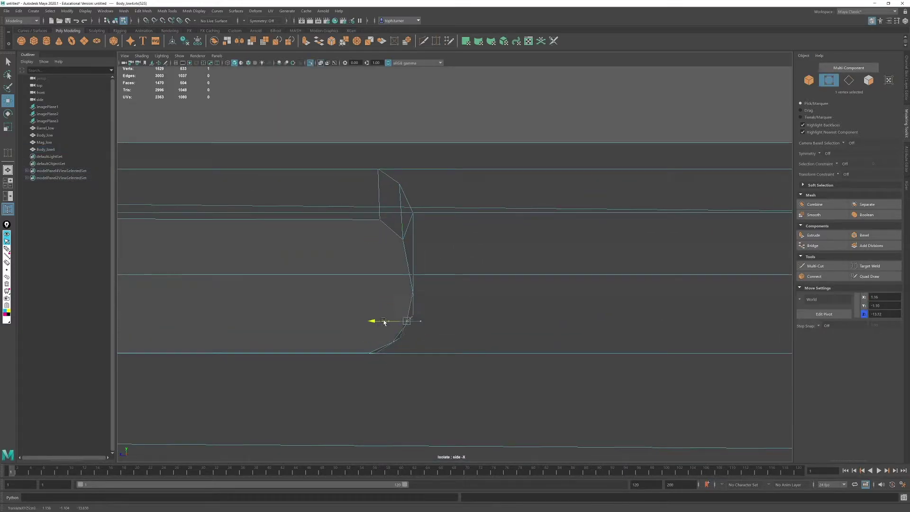
{"action": "left_click_drag", "start_coordinate": [384, 322], "coordinate": [384, 322]}
{"action": "scroll", "coordinate": [422, 307], "scroll_direction": "up", "scroll_amount": 2}
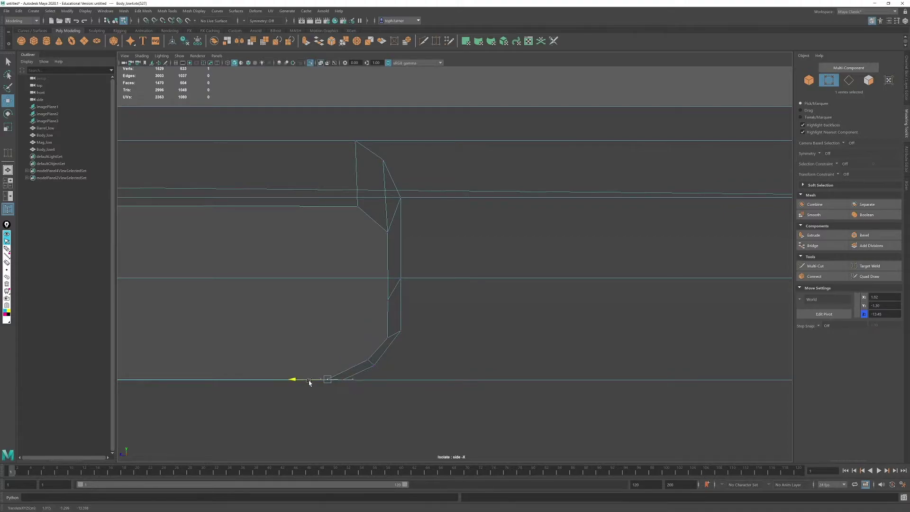
{"action": "left_click_drag", "start_coordinate": [309, 381], "coordinate": [304, 381]}
Step: Shift the inner vertices of the ejection port's rear wall along Z in the side view
{"action": "middle_click_drag", "start_coordinate": [142, 314], "coordinate": [446, 370], "text": "alt"}
{"action": "left_click", "coordinate": [350, 296]}
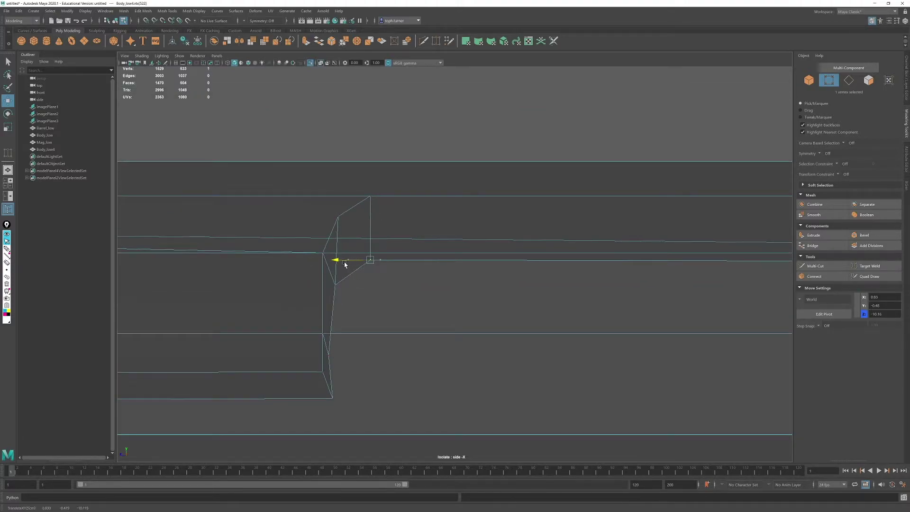
Step: Adjust the vertex on the ejection port's rear edge lengthwise along the slide in the side view
{"action": "left_click_drag", "start_coordinate": [319, 355], "coordinate": [319, 355]}
{"action": "key", "text": "space"}
{"action": "key", "text": "space"}
{"action": "scroll", "coordinate": [642, 219], "scroll_direction": "down", "scroll_amount": 5}
{"action": "middle_click_drag", "start_coordinate": [642, 220], "coordinate": [498, 264], "text": "alt"}
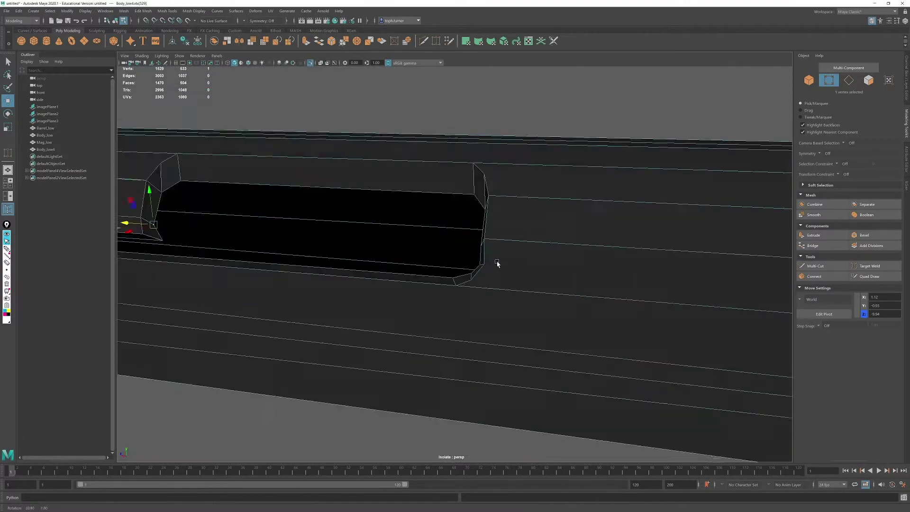
Step: Connect the vertices at the ejection port's front end to the slide's forward geometry with new edges
{"action": "left_click_drag", "start_coordinate": [497, 264], "coordinate": [530, 262], "text": "alt"}
{"action": "left_click", "coordinate": [430, 265]}
{"action": "left_click", "coordinate": [679, 245], "text": "shift"}
{"action": "right_click_drag", "start_coordinate": [677, 246], "coordinate": [646, 297], "text": "shift"}
{"action": "key", "text": "w"}
{"action": "left_click", "coordinate": [406, 294]}
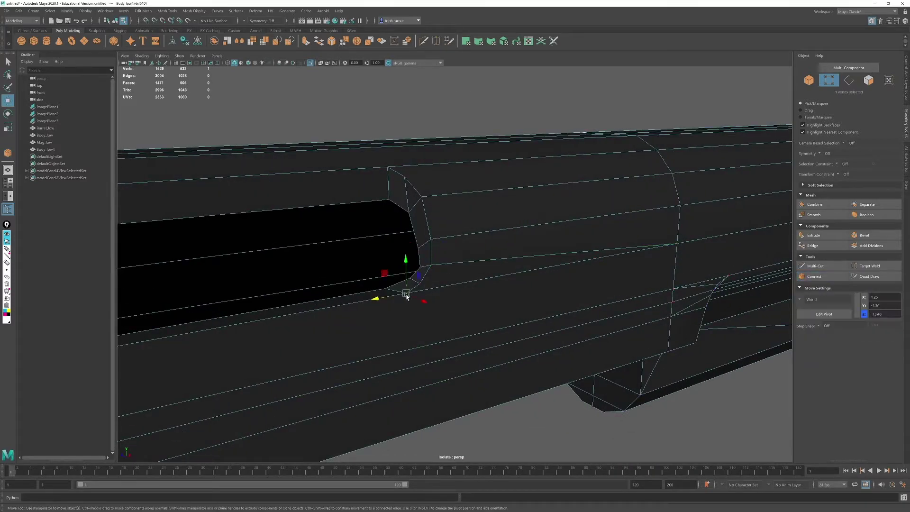
{"action": "left_click", "coordinate": [814, 279]}
{"action": "key", "text": "w"}
Step: Insert an edge loop along the inner walls of the narrow slot behind the ejection port
{"action": "scroll", "coordinate": [455, 218], "scroll_direction": "down", "scroll_amount": 5}
{"action": "left_click_drag", "start_coordinate": [440, 215], "coordinate": [357, 212], "text": "alt"}
{"action": "middle_click_drag", "start_coordinate": [357, 212], "coordinate": [500, 213], "text": "alt"}
{"action": "scroll", "coordinate": [500, 213], "scroll_direction": "up", "scroll_amount": 5}
{"action": "left_click", "coordinate": [848, 81]}
{"action": "left_click", "coordinate": [458, 264]}
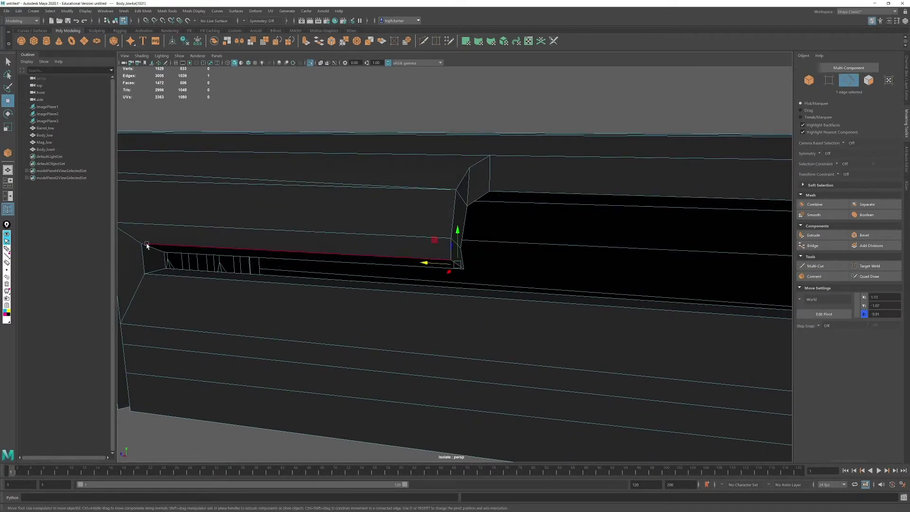
{"action": "key", "text": "w"}
{"action": "left_click", "coordinate": [869, 80]}
{"action": "left_click", "coordinate": [189, 252]}
{"action": "double_click", "coordinate": [158, 260], "text": "shift"}
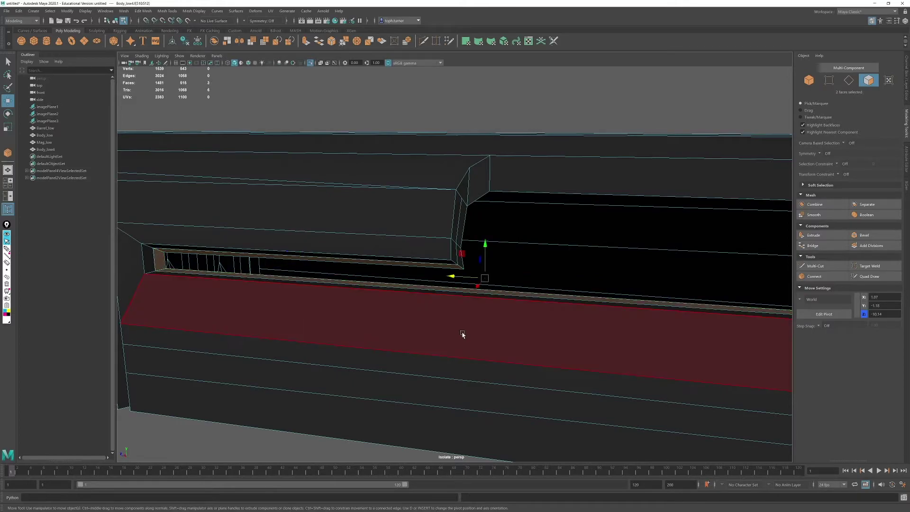
Step: Split the slot's two lower wall faces with a crosswise edge below the ejection port's rear corner
{"action": "right_click_drag", "start_coordinate": [533, 273], "coordinate": [534, 244], "text": "ctrl"}
{"action": "right_click_drag", "start_coordinate": [456, 296], "coordinate": [469, 359], "text": "shift"}
{"action": "key", "text": "w"}
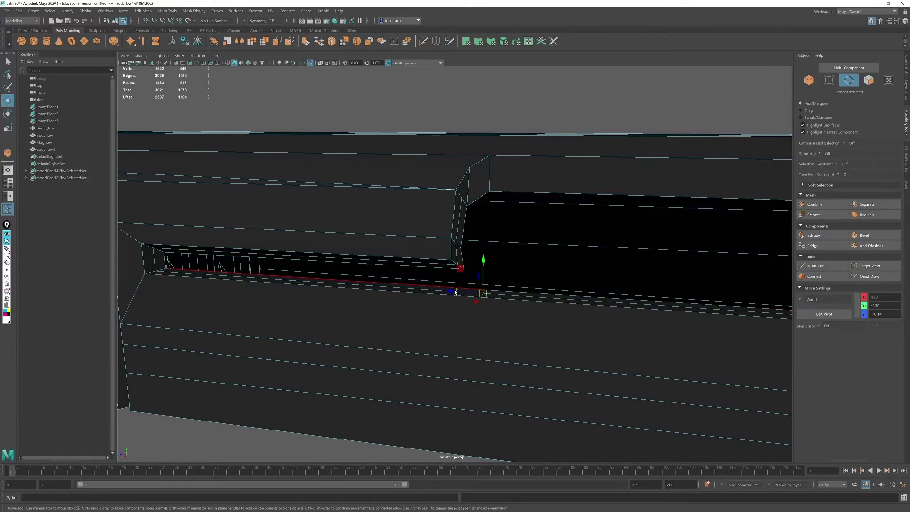
Step: Try to extrude the crosswise edges on the slot's lower wall and delete one of the resulting edges
{"action": "left_click", "coordinate": [485, 292]}
{"action": "scroll", "coordinate": [485, 292], "scroll_direction": "up", "scroll_amount": 5}
{"action": "left_click_drag", "start_coordinate": [502, 323], "coordinate": [505, 325], "text": "shift"}
{"action": "key", "text": "f"}
{"action": "left_click_drag", "start_coordinate": [437, 319], "coordinate": [493, 347], "text": "alt"}
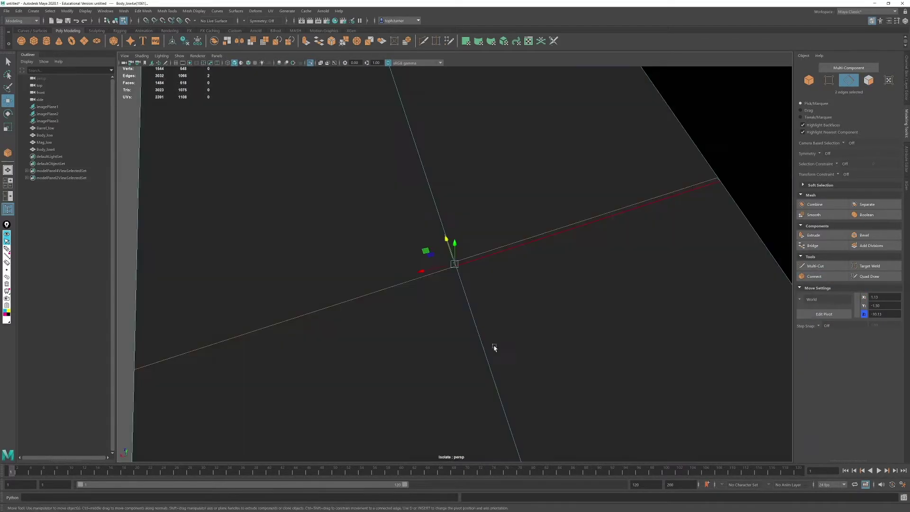
{"action": "left_click", "coordinate": [200, 295]}
{"action": "key", "text": "Delete"}
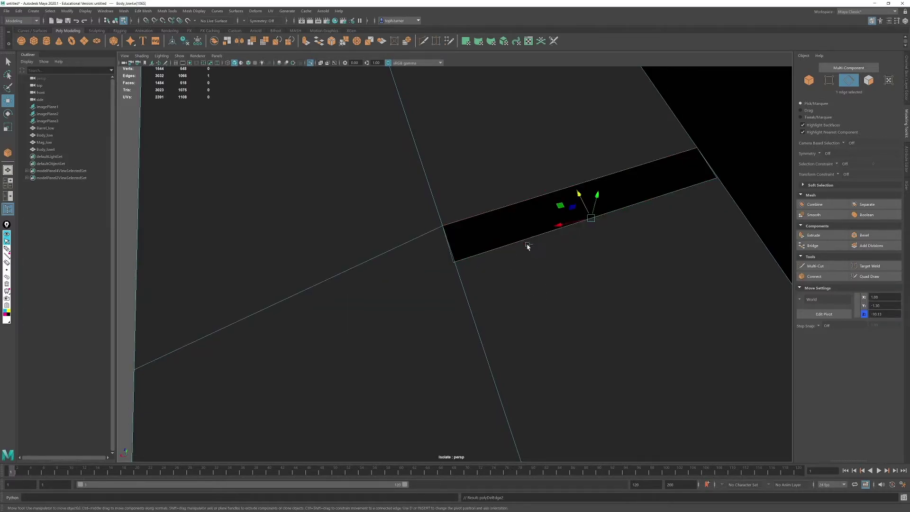
{"action": "key", "text": "ctrl+z"}
{"action": "key", "text": "ctrl+z"}
{"action": "key", "text": "ctrl+z"}
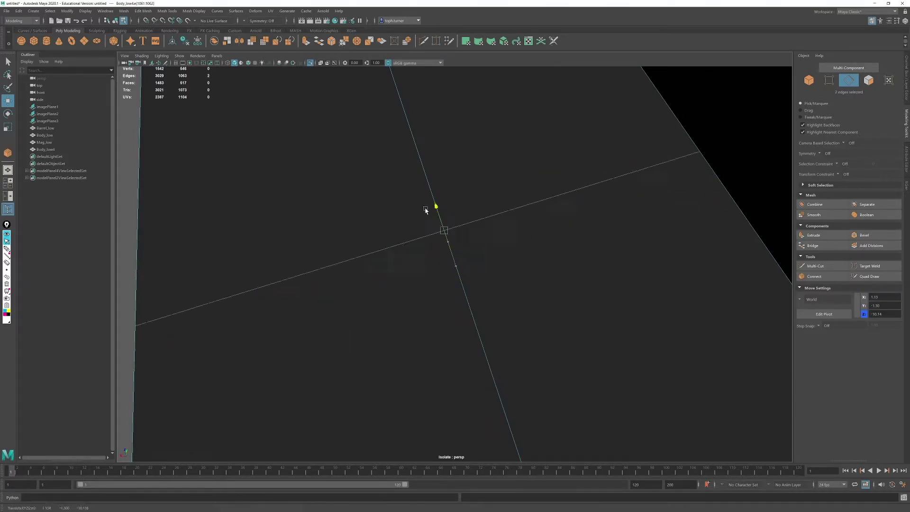
Step: Delete three inner wall faces of the slot behind the ejection port
{"action": "scroll", "coordinate": [477, 261], "scroll_direction": "down", "scroll_amount": 5}
{"action": "left_click_drag", "start_coordinate": [477, 261], "coordinate": [417, 277], "text": "alt"}
{"action": "right_click_drag", "start_coordinate": [418, 277], "coordinate": [419, 313]}
{"action": "left_click_drag", "start_coordinate": [549, 229], "coordinate": [426, 208], "text": "alt"}
{"action": "left_click", "coordinate": [399, 220]}
{"action": "left_click", "coordinate": [392, 262], "text": "shift"}
{"action": "left_click_drag", "start_coordinate": [393, 263], "coordinate": [440, 260], "text": "alt"}
{"action": "left_click", "coordinate": [201, 237], "text": "shift"}
{"action": "key", "text": "Delete"}
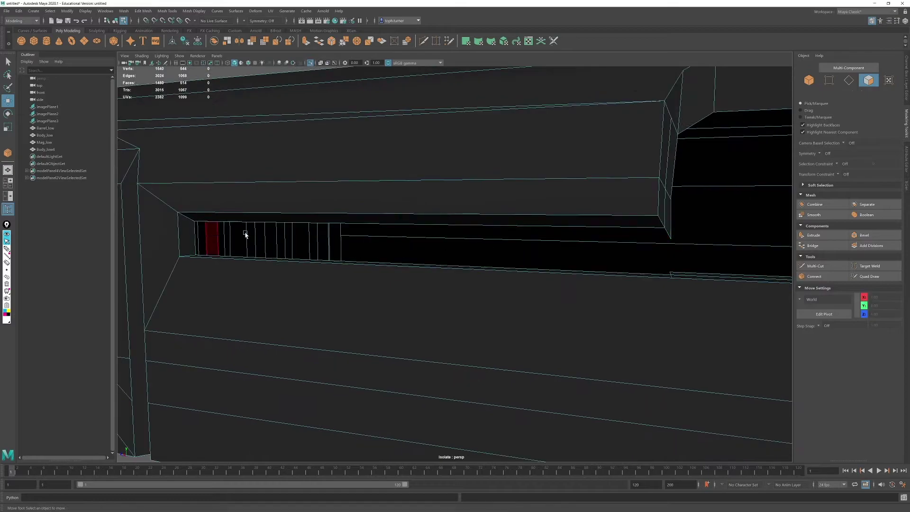
Step: Bridge the two pairs of open edges between the slot and the ejection port's rear end
{"action": "right_click_drag", "start_coordinate": [474, 241], "coordinate": [474, 213]}
{"action": "left_click", "coordinate": [605, 234]}
{"action": "left_click_drag", "start_coordinate": [626, 233], "coordinate": [559, 304], "text": "alt"}
{"action": "left_click", "coordinate": [474, 200], "text": "shift"}
{"action": "left_click", "coordinate": [815, 248]}
{"action": "left_click_drag", "start_coordinate": [474, 237], "coordinate": [356, 236], "text": "alt"}
{"action": "left_click", "coordinate": [341, 274]}
{"action": "left_click", "coordinate": [350, 322], "text": "shift"}
{"action": "left_click", "coordinate": [815, 246]}
Step: Try to align the ejection port's rear corner by raising a vertex and target-welding a rim vertex to its neighbour
{"action": "left_click", "coordinate": [828, 81]}
{"action": "left_click", "coordinate": [355, 280]}
{"action": "key", "text": "w"}
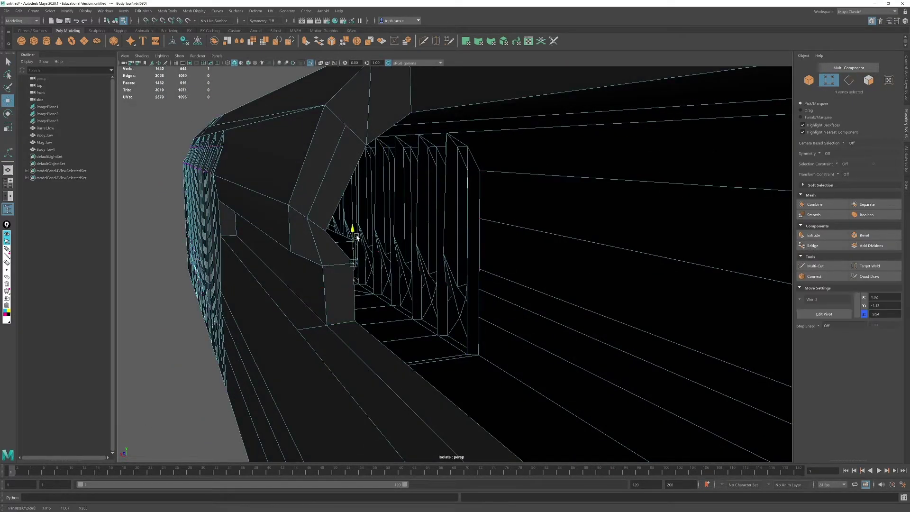
{"action": "left_click", "coordinate": [872, 266]}
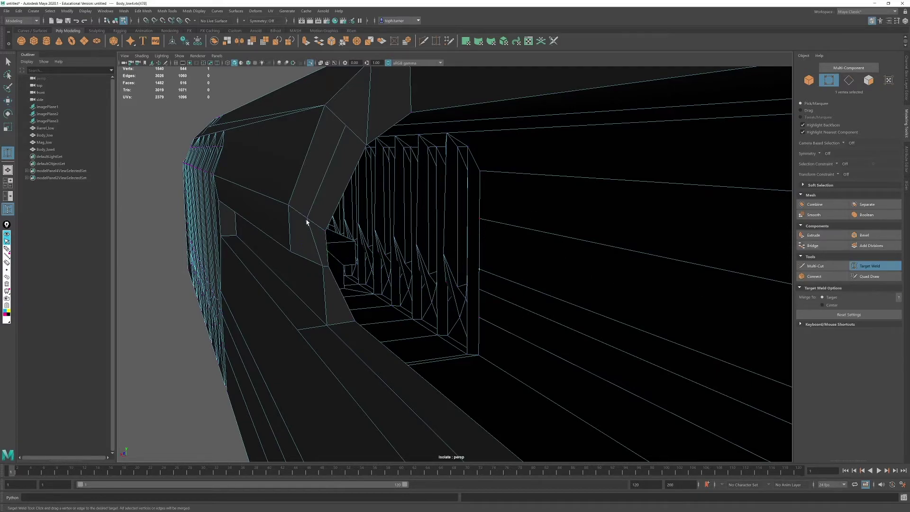
{"action": "key", "text": "ctrl+z"}
{"action": "left_click_drag", "start_coordinate": [307, 219], "coordinate": [289, 205]}
{"action": "key", "text": "q"}
{"action": "left_click", "coordinate": [870, 266]}
{"action": "key", "text": "ctrl+z"}
{"action": "left_click_drag", "start_coordinate": [360, 167], "coordinate": [474, 213], "text": "alt"}
{"action": "scroll", "coordinate": [474, 214], "scroll_direction": "down", "scroll_amount": 5}
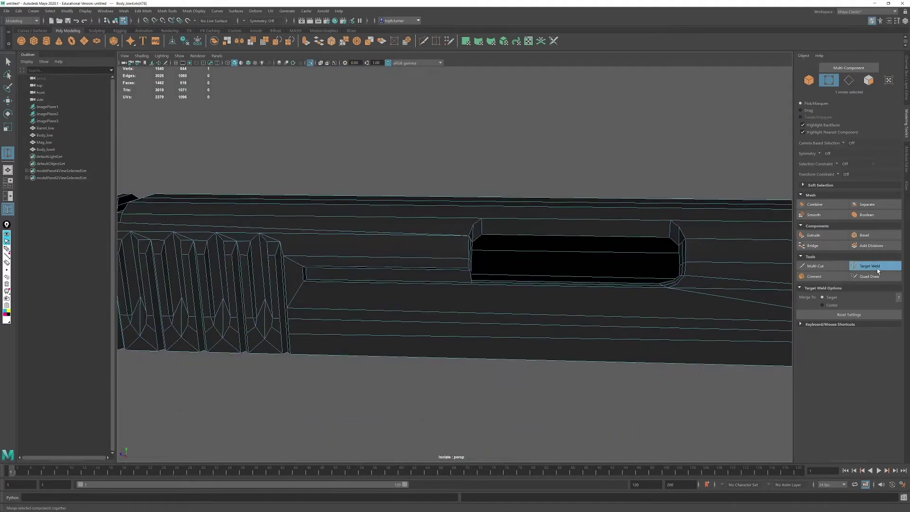
Step: Weld the surplus rim vertices at both ends of the ejection port into their neighbours and end the slide's isolation
{"action": "left_click", "coordinate": [878, 270]}
{"action": "left_click_drag", "start_coordinate": [522, 284], "coordinate": [592, 307], "text": "alt"}
{"action": "left_click_drag", "start_coordinate": [358, 184], "coordinate": [395, 118]}
{"action": "left_click_drag", "start_coordinate": [395, 118], "coordinate": [664, 183], "text": "alt"}
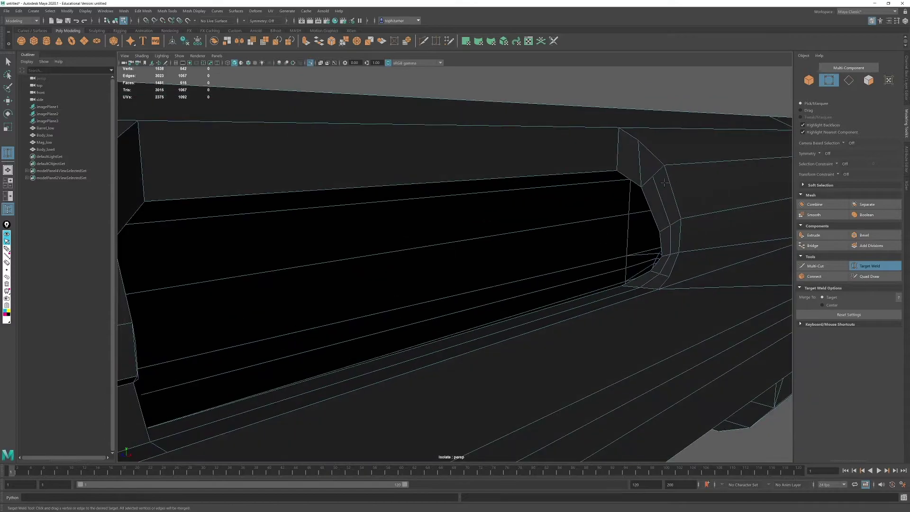
{"action": "left_click_drag", "start_coordinate": [669, 278], "coordinate": [651, 288]}
{"action": "left_click_drag", "start_coordinate": [651, 287], "coordinate": [530, 303], "text": "alt"}
{"action": "key", "text": "q"}
{"action": "key", "text": "F8"}
{"action": "key", "text": "ctrl+1"}
Step: Move the floor face of the narrow slot outward along X to about 1.20
{"action": "left_click", "coordinate": [869, 81]}
{"action": "left_click", "coordinate": [348, 269]}
{"action": "key", "text": "w"}
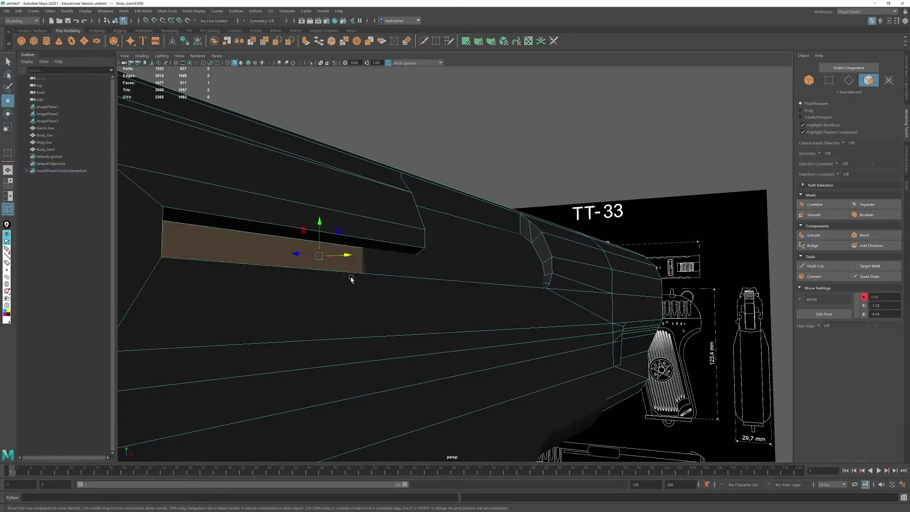
{"action": "left_click_drag", "start_coordinate": [351, 278], "coordinate": [294, 303], "text": "alt"}
{"action": "left_click_drag", "start_coordinate": [341, 328], "coordinate": [305, 306]}
{"action": "left_click_drag", "start_coordinate": [545, 322], "coordinate": [516, 327], "text": "alt"}
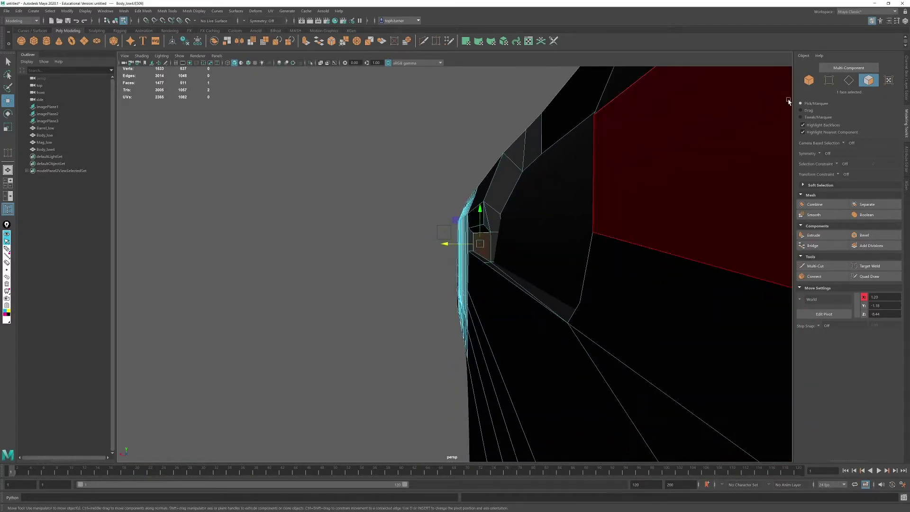
Step: Raise the upper edge of the slot's floor face slightly and return to object selection
{"action": "left_click", "coordinate": [849, 81]}
{"action": "left_click", "coordinate": [481, 229]}
{"action": "left_click_drag", "start_coordinate": [482, 214], "coordinate": [482, 208]}
{"action": "left_click_drag", "start_coordinate": [461, 222], "coordinate": [506, 223], "text": "alt"}
{"action": "right_click_drag", "start_coordinate": [506, 223], "coordinate": [442, 211], "text": "alt"}
{"action": "key", "text": "F8"}
{"action": "left_click_drag", "start_coordinate": [442, 212], "coordinate": [564, 350], "text": "alt"}
Step: Connect vertices along the slide's upper side, including a lengthwise edge above the serrations toward the ejection port
{"action": "key", "text": "F9"}
{"action": "left_click", "coordinate": [814, 277]}
{"action": "key", "text": "w"}
{"action": "left_click", "coordinate": [248, 229]}
{"action": "middle_click_drag", "start_coordinate": [247, 230], "coordinate": [735, 237], "text": "alt"}
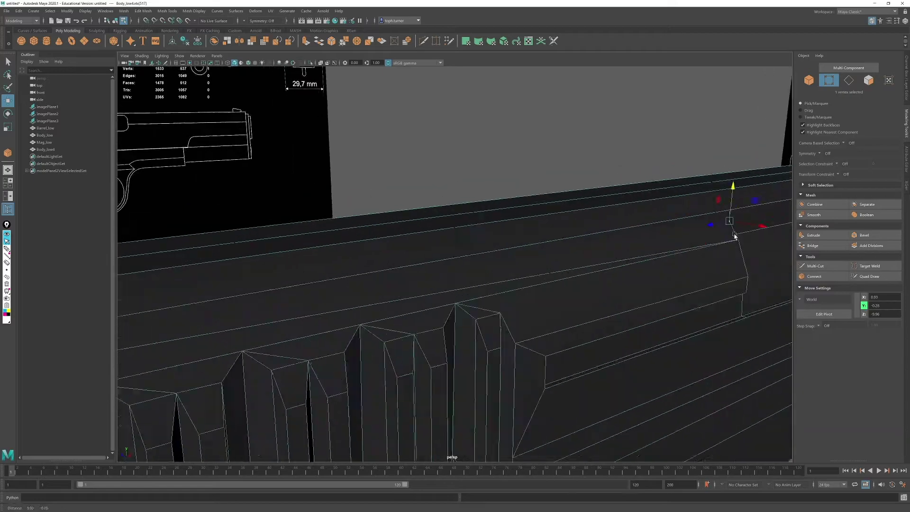
{"action": "left_click_drag", "start_coordinate": [736, 237], "coordinate": [797, 239], "text": "alt"}
{"action": "left_click", "coordinate": [818, 277]}
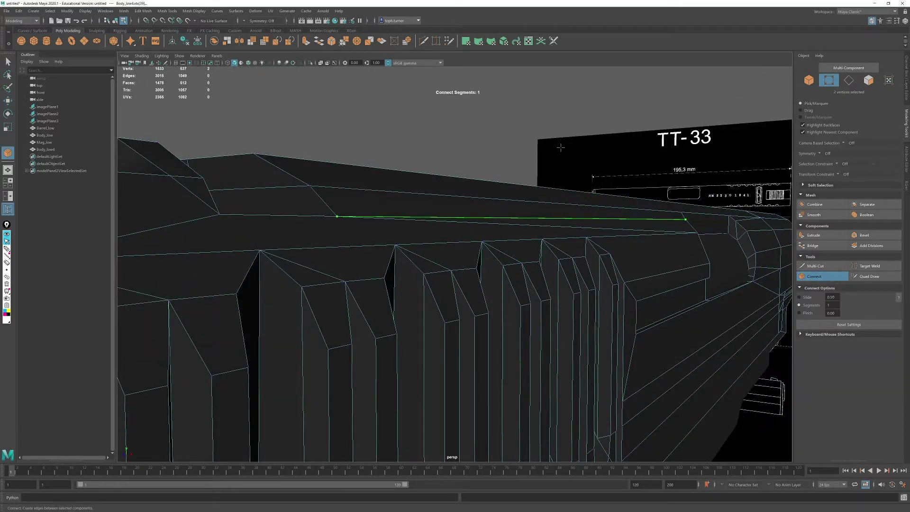
{"action": "key", "text": "w"}
Step: Examine the slide, frame and barrel together from the side and rear against the blueprints
{"action": "right_click_drag", "start_coordinate": [560, 147], "coordinate": [360, 179], "text": "alt"}
{"action": "left_click_drag", "start_coordinate": [360, 179], "coordinate": [455, 280], "text": "alt"}
{"action": "right_click_drag", "start_coordinate": [455, 280], "coordinate": [393, 266], "text": "alt"}
{"action": "left_click_drag", "start_coordinate": [393, 265], "coordinate": [558, 193], "text": "alt"}
{"action": "key", "text": "F8"}
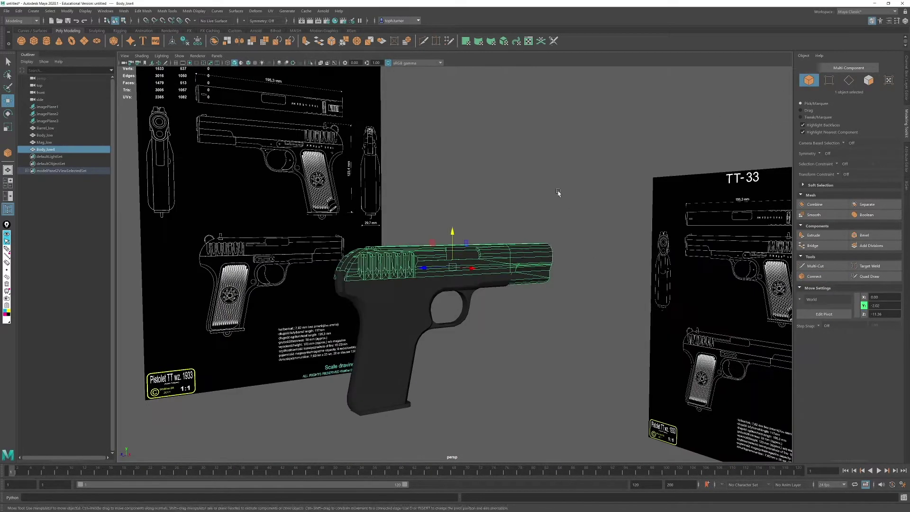
{"action": "right_click_drag", "start_coordinate": [558, 192], "coordinate": [588, 208], "text": "alt"}
{"action": "left_click", "coordinate": [467, 303]}
{"action": "left_click", "coordinate": [467, 254], "text": "shift"}
{"action": "left_click", "coordinate": [502, 263], "text": "shift"}
{"action": "right_click_drag", "start_coordinate": [498, 342], "coordinate": [545, 351], "text": "alt"}
{"action": "left_click_drag", "start_coordinate": [546, 351], "coordinate": [484, 356], "text": "alt"}
{"action": "right_click_drag", "start_coordinate": [483, 355], "coordinate": [515, 362], "text": "alt"}
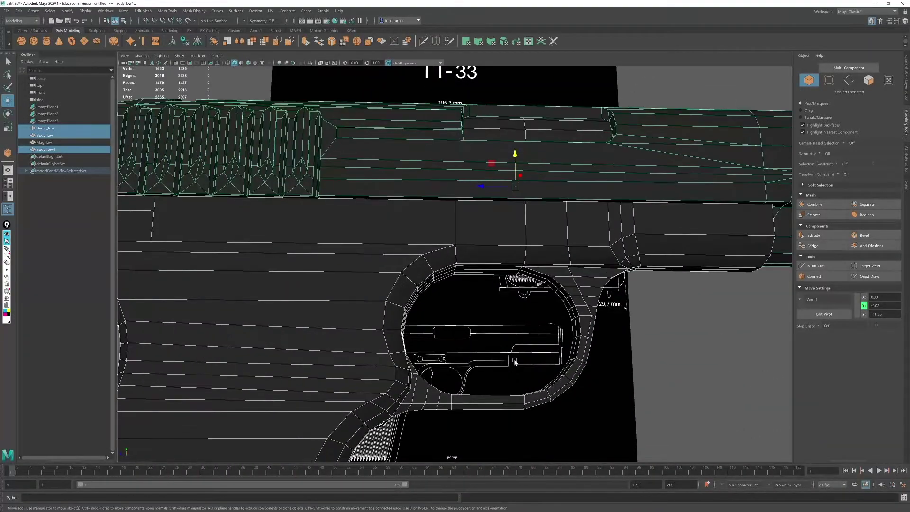
{"action": "left_click_drag", "start_coordinate": [515, 361], "coordinate": [625, 299], "text": "alt"}
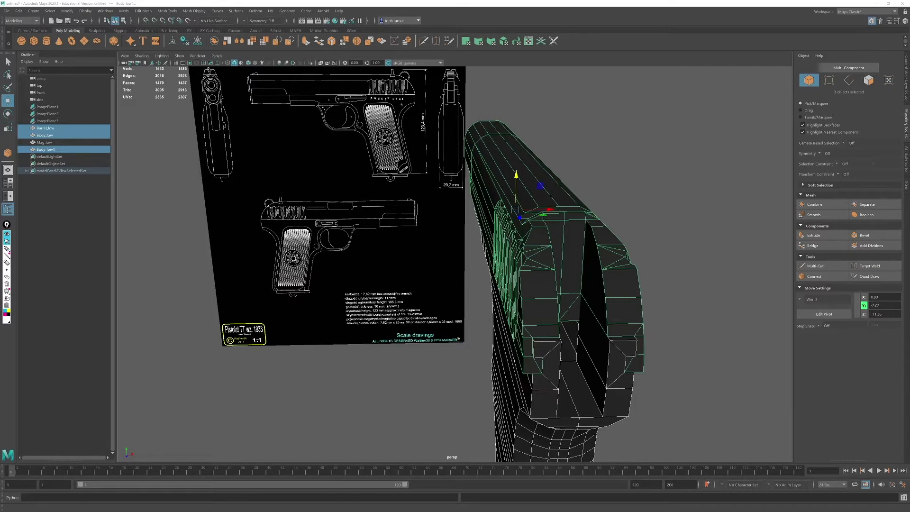
{"action": "left_click", "coordinate": [721, 233]}
Step: Create a polygon cylinder, turn it sideways and place it over the hammer in the side-view blueprint
{"action": "key", "text": "space"}
{"action": "key", "text": "space"}
{"action": "right_click_drag", "start_coordinate": [589, 351], "coordinate": [447, 345], "text": "alt"}
{"action": "key", "text": "ctrl+1"}
{"action": "middle_click_drag", "start_coordinate": [447, 345], "coordinate": [527, 351], "text": "alt"}
{"action": "right_click_drag", "start_coordinate": [526, 351], "coordinate": [631, 342], "text": "alt"}
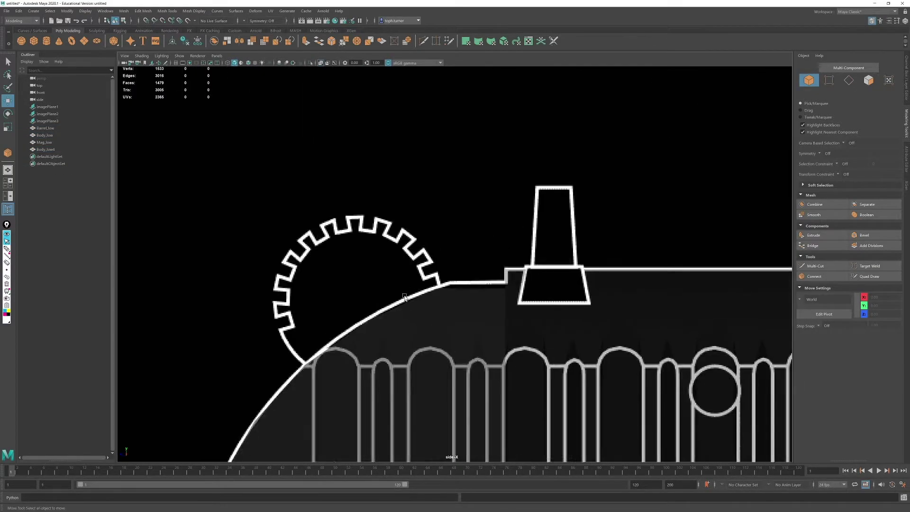
{"action": "middle_click_drag", "start_coordinate": [405, 299], "coordinate": [425, 285], "text": "alt"}
{"action": "left_click", "coordinate": [44, 42]}
{"action": "key", "text": "e"}
{"action": "key", "text": "j"}
{"action": "left_click_drag", "start_coordinate": [200, 235], "coordinate": [316, 299]}
Step: Scale the cylinder to match the outer circle of the blueprint's hammer
{"action": "key", "text": "r"}
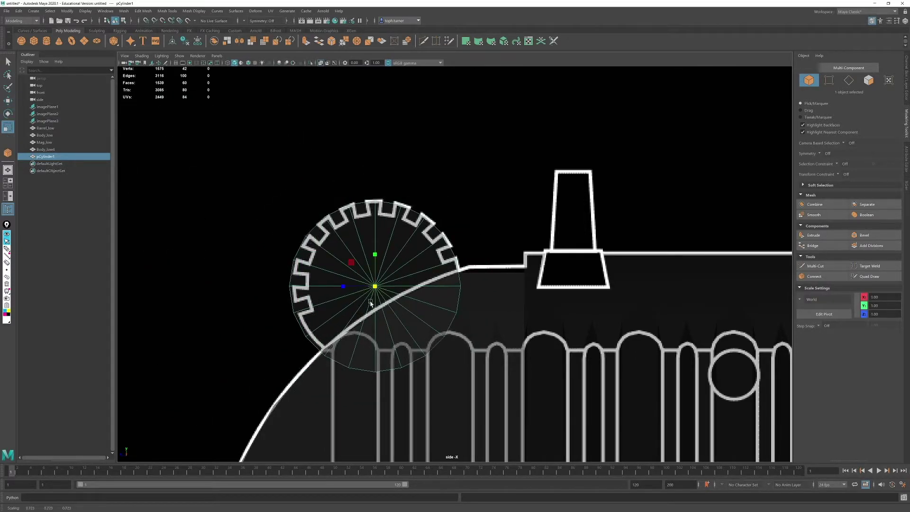
{"action": "right_click_drag", "start_coordinate": [370, 301], "coordinate": [446, 313], "text": "alt"}
{"action": "middle_click_drag", "start_coordinate": [446, 314], "coordinate": [493, 287], "text": "alt"}
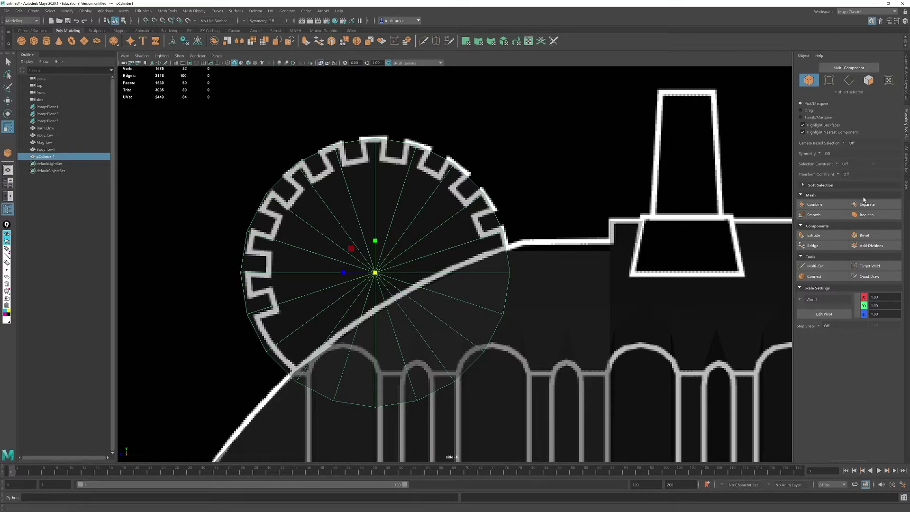
Step: Set the cylinder's axis subdivisions to 34 to match the hammer's teeth
{"action": "left_click", "coordinate": [907, 87]}
{"action": "left_click", "coordinate": [907, 159]}
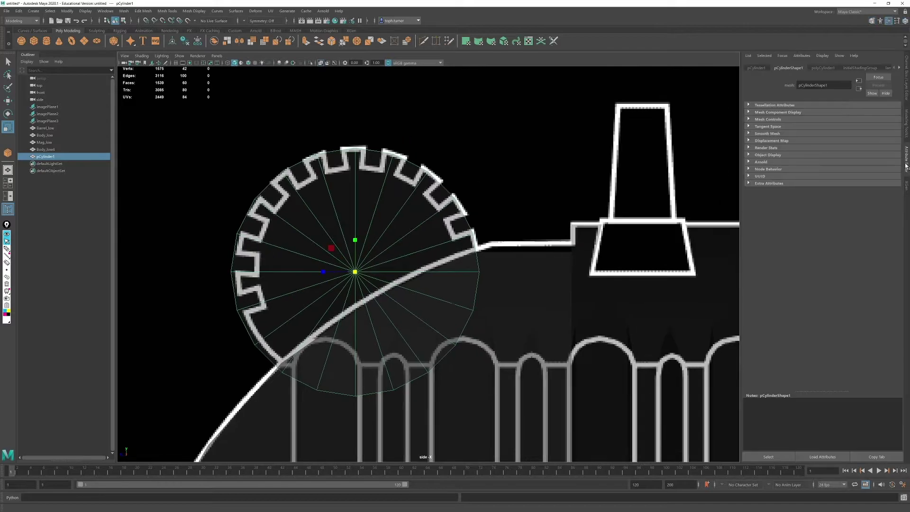
{"action": "left_click", "coordinate": [830, 70]}
{"action": "left_click_drag", "start_coordinate": [852, 130], "coordinate": [873, 132]}
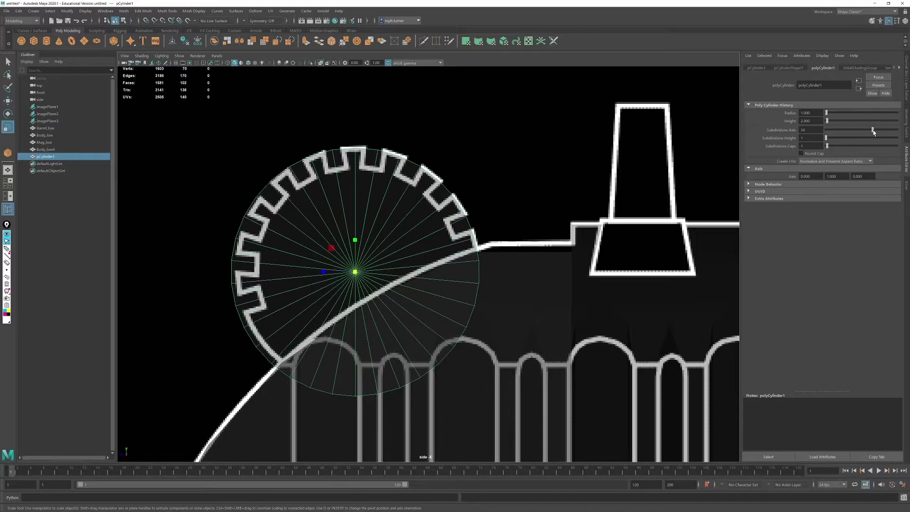
Step: Try to rotate the cylinder about its axis to line it up with the hammer's teeth
{"action": "key", "text": "e"}
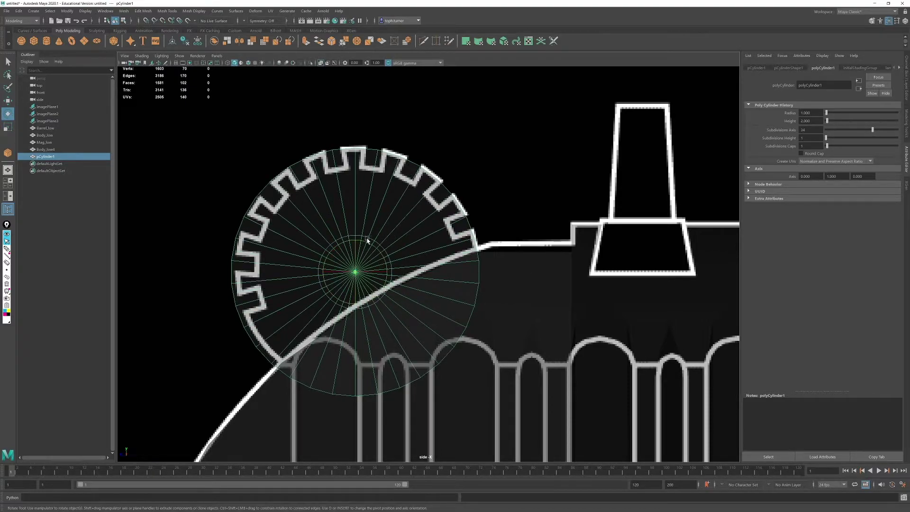
{"action": "left_click_drag", "start_coordinate": [367, 239], "coordinate": [372, 241]}
{"action": "key", "text": "ctrl+z"}
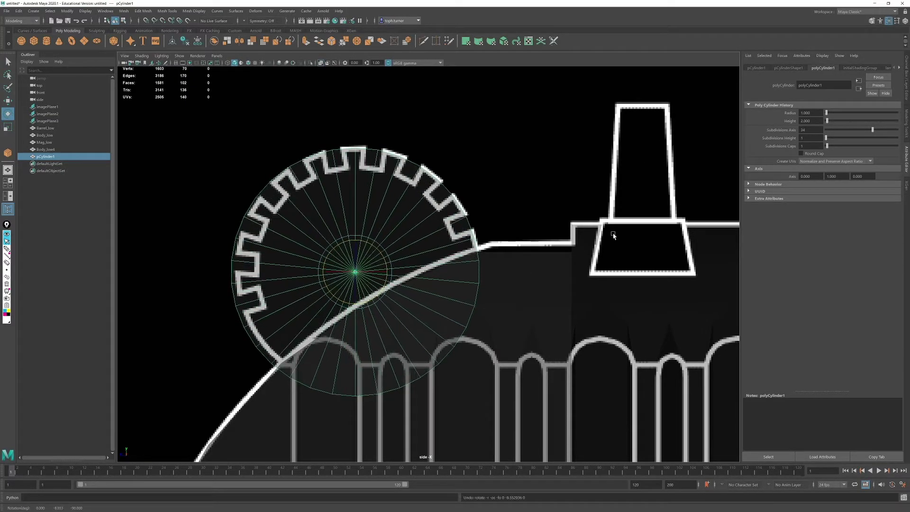
Step: Add an inner edge ring to both caps of the hammer cylinder and try scaling it
{"action": "left_click", "coordinate": [906, 124]}
{"action": "left_click", "coordinate": [848, 80]}
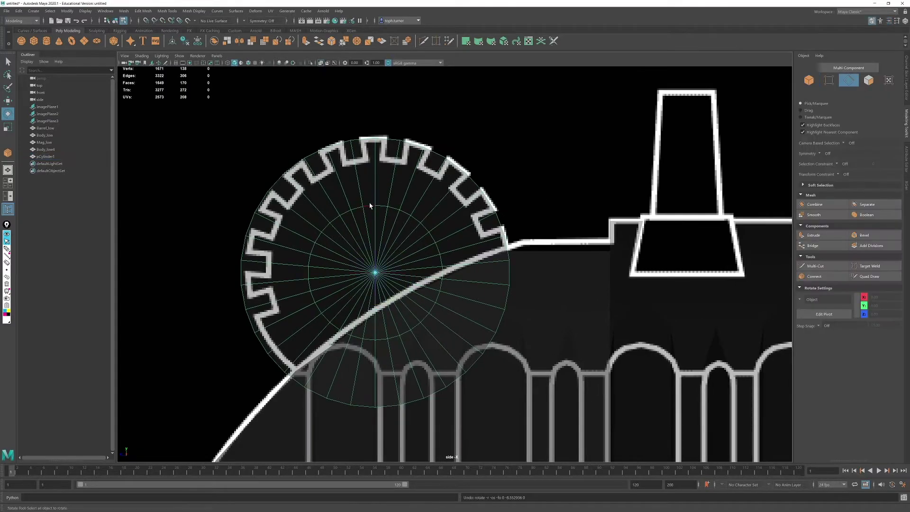
{"action": "double_click", "coordinate": [370, 204]}
{"action": "key", "text": "r"}
{"action": "left_click_drag", "start_coordinate": [375, 273], "coordinate": [396, 266]}
{"action": "key", "text": "ctrl+z"}
Step: Scale the inner edge rings of both caps outward together to the base of the hammer's teeth
{"action": "left_click_drag", "start_coordinate": [367, 202], "coordinate": [371, 209]}
{"action": "key", "text": "space"}
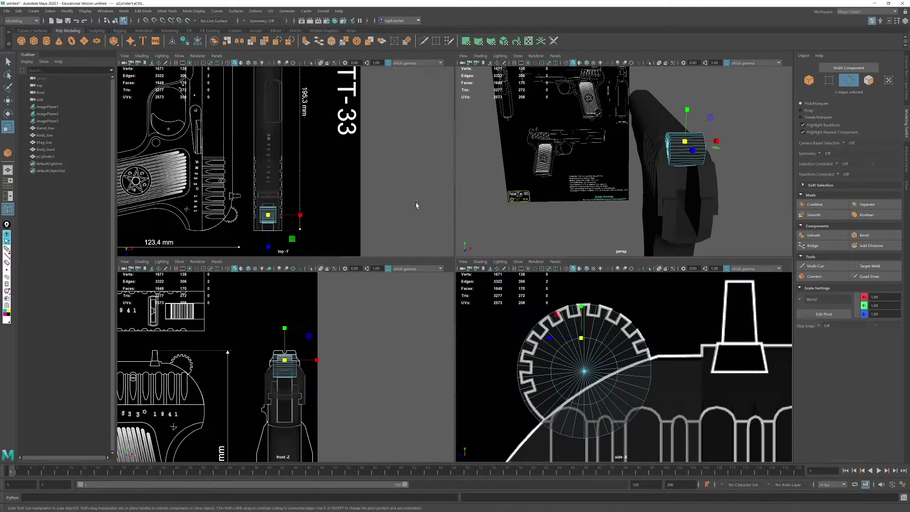
{"action": "key", "text": "space"}
{"action": "left_click_drag", "start_coordinate": [479, 204], "coordinate": [277, 286], "text": "alt"}
{"action": "middle_click_drag", "start_coordinate": [277, 286], "coordinate": [441, 303], "text": "alt"}
{"action": "right_click_drag", "start_coordinate": [379, 265], "coordinate": [474, 265], "text": "alt"}
{"action": "double_click", "coordinate": [427, 153]}
{"action": "left_click_drag", "start_coordinate": [427, 156], "coordinate": [678, 228], "text": "alt"}
{"action": "right_click_drag", "start_coordinate": [678, 227], "coordinate": [644, 271], "text": "alt"}
{"action": "middle_click_drag", "start_coordinate": [643, 270], "coordinate": [161, 279], "text": "alt"}
{"action": "right_click_drag", "start_coordinate": [161, 280], "coordinate": [209, 268], "text": "alt"}
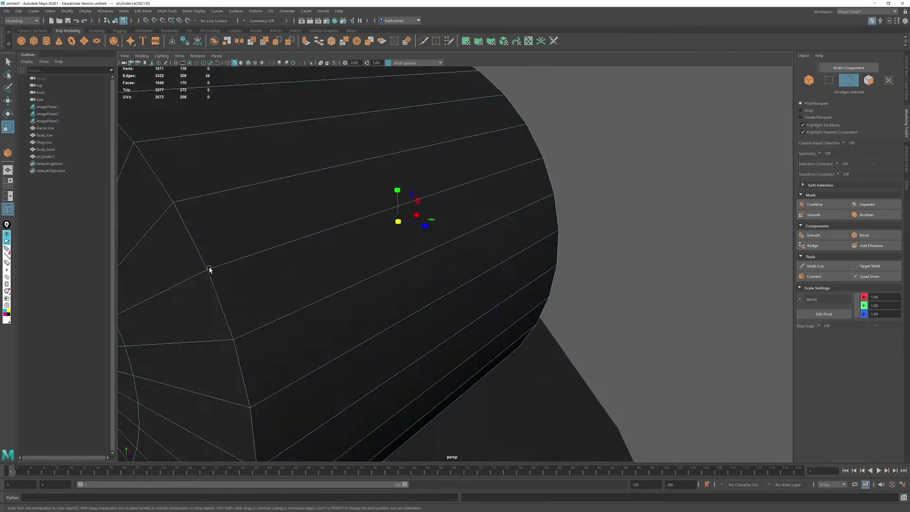
{"action": "left_click_drag", "start_coordinate": [209, 268], "coordinate": [289, 213], "text": "alt"}
{"action": "double_click", "coordinate": [294, 195], "text": "shift"}
{"action": "key", "text": "space"}
{"action": "left_click_drag", "start_coordinate": [552, 348], "coordinate": [536, 350]}
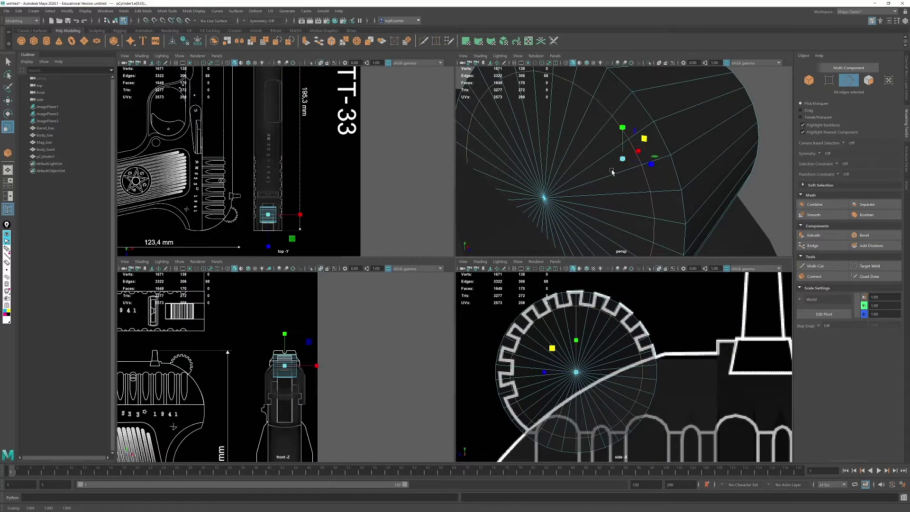
{"action": "key", "text": "space"}
Step: Delete the outer faces of alternating cylinder segments where the blueprint shows the hammer's notches
{"action": "key", "text": "F11"}
{"action": "left_click_drag", "start_coordinate": [525, 213], "coordinate": [500, 220]}
{"action": "left_click_drag", "start_coordinate": [488, 164], "coordinate": [471, 173], "text": "shift"}
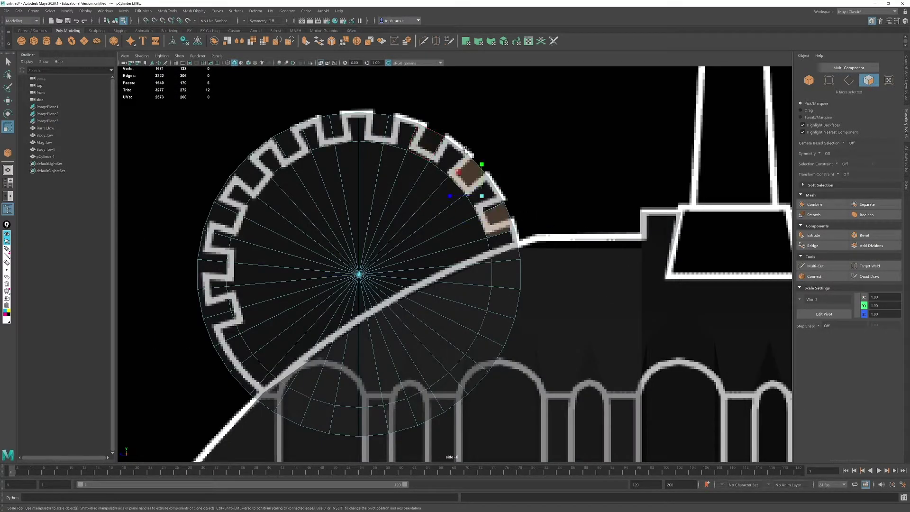
{"action": "left_click_drag", "start_coordinate": [208, 308], "coordinate": [211, 308], "text": "shift"}
{"action": "key", "text": "Delete"}
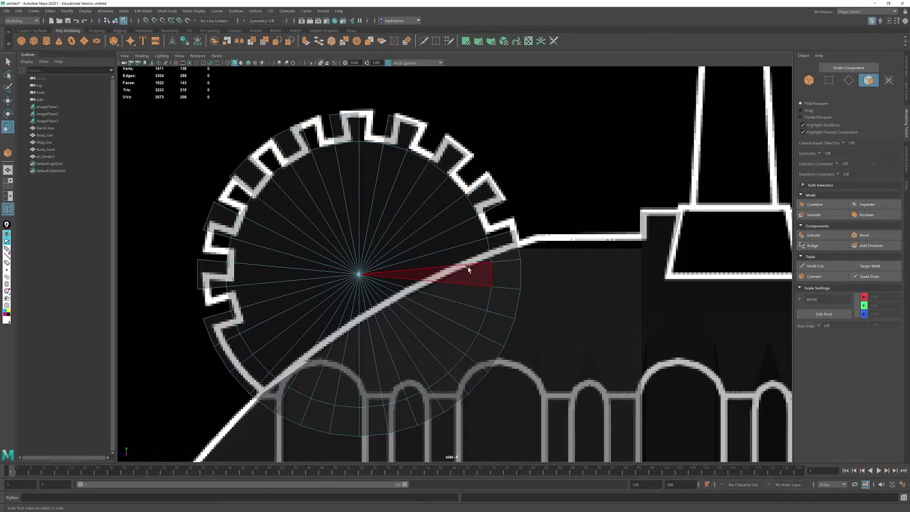
Step: Delete the surplus radial edges from the lower part of the hammer cylinder, leaving the toothed upper part intact
{"action": "key", "text": "space"}
{"action": "key", "text": "space"}
{"action": "right_click_drag", "start_coordinate": [621, 203], "coordinate": [465, 146], "text": "alt"}
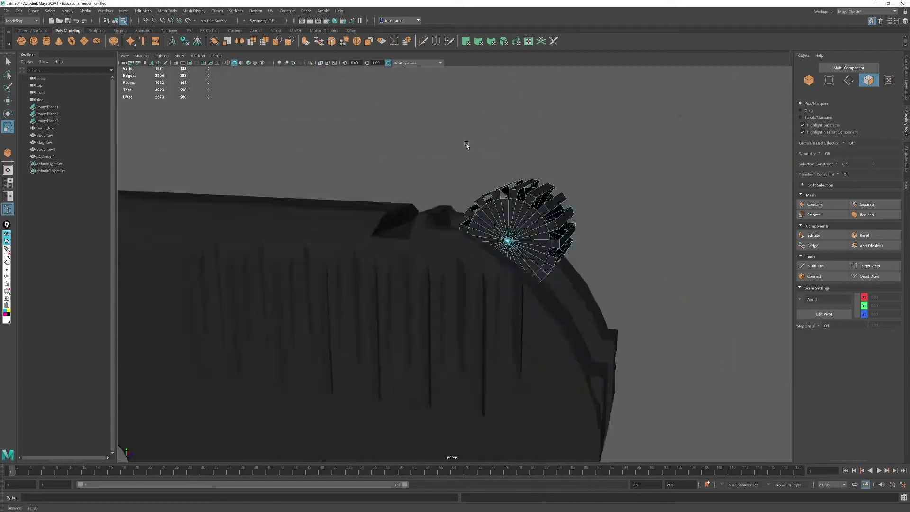
{"action": "left_click_drag", "start_coordinate": [465, 147], "coordinate": [578, 166], "text": "alt"}
{"action": "key", "text": "F8"}
{"action": "right_click_drag", "start_coordinate": [578, 167], "coordinate": [616, 185], "text": "alt"}
{"action": "left_click_drag", "start_coordinate": [374, 239], "coordinate": [407, 327]}
{"action": "right_click_drag", "start_coordinate": [408, 327], "coordinate": [424, 342], "text": "alt"}
{"action": "middle_click_drag", "start_coordinate": [425, 341], "coordinate": [452, 278], "text": "alt"}
{"action": "left_click_drag", "start_coordinate": [451, 277], "coordinate": [428, 343], "text": "alt"}
{"action": "key", "text": "ctrl+1"}
{"action": "key", "text": "space"}
{"action": "key", "text": "space"}
{"action": "key", "text": "F10"}
{"action": "left_click_drag", "start_coordinate": [260, 320], "coordinate": [259, 320], "text": "shift"}
{"action": "key", "text": "ctrl+Delete"}
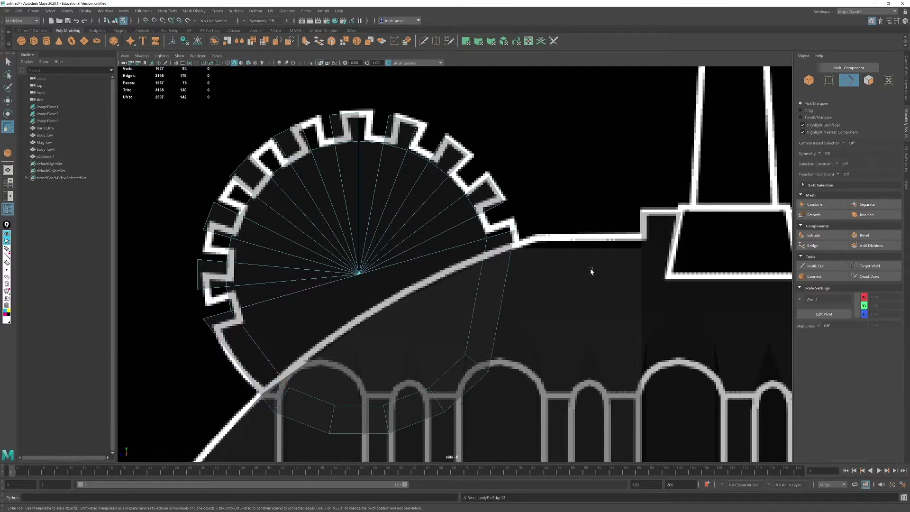
Step: Move the lower front vertex pairs directly below the hammer's front tooth to form a vertical neck edge
{"action": "key", "text": "F9"}
{"action": "left_click_drag", "start_coordinate": [445, 364], "coordinate": [474, 357]}
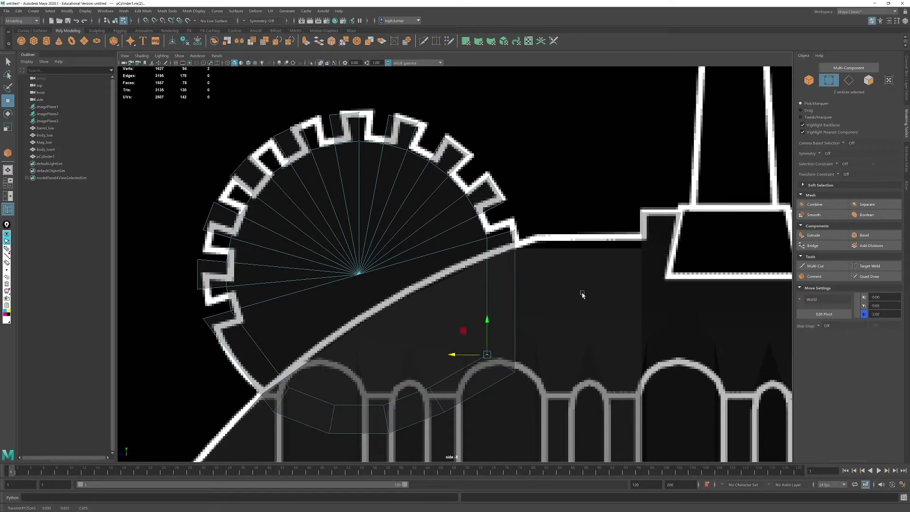
{"action": "left_click_drag", "start_coordinate": [581, 318], "coordinate": [471, 382]}
{"action": "left_click_drag", "start_coordinate": [501, 346], "coordinate": [515, 340]}
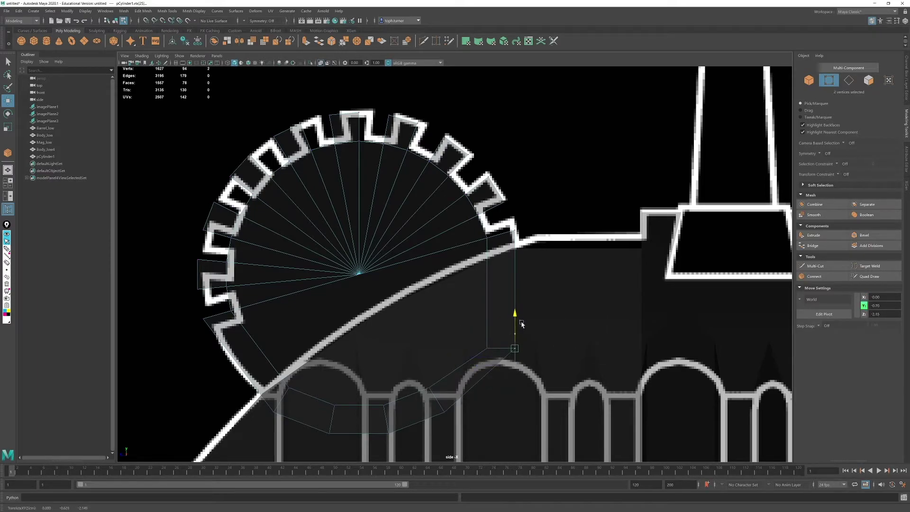
Step: Move the next lower vertices forward to shape a horizontal ledge at the base of the hammer's neck
{"action": "left_click_drag", "start_coordinate": [413, 425], "coordinate": [503, 376]}
{"action": "middle_click_drag", "start_coordinate": [508, 374], "coordinate": [353, 295], "text": "alt"}
{"action": "left_click_drag", "start_coordinate": [259, 298], "coordinate": [482, 234]}
{"action": "left_click_drag", "start_coordinate": [476, 212], "coordinate": [477, 276]}
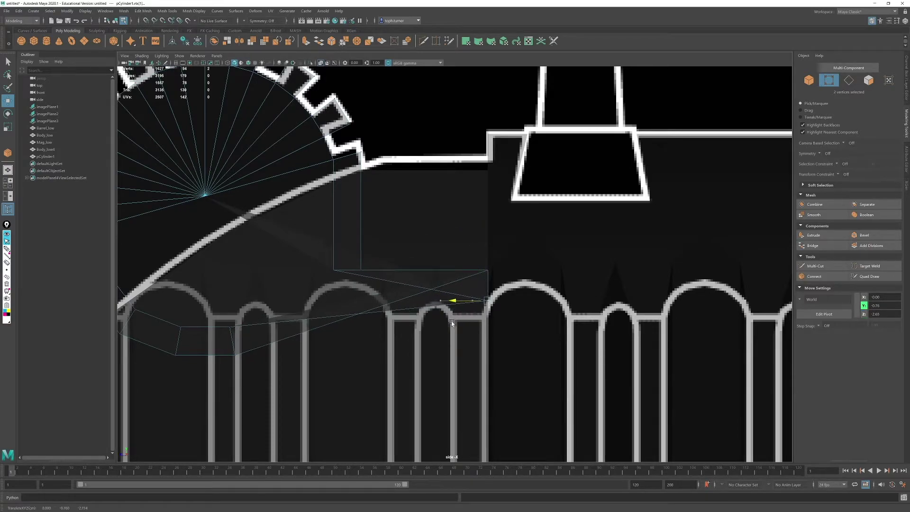
{"action": "left_click_drag", "start_coordinate": [452, 323], "coordinate": [449, 323]}
{"action": "left_click_drag", "start_coordinate": [347, 286], "coordinate": [337, 268]}
Step: Move the rear lower vertices down along the first slide groove to extend the back of the hammer's shank
{"action": "left_click_drag", "start_coordinate": [263, 372], "coordinate": [213, 315]}
{"action": "middle_click_drag", "start_coordinate": [397, 395], "coordinate": [474, 310], "text": "alt"}
{"action": "right_click_drag", "start_coordinate": [474, 310], "coordinate": [448, 315], "text": "alt"}
{"action": "left_click_drag", "start_coordinate": [362, 298], "coordinate": [331, 321]}
{"action": "key", "text": "ctrl+z"}
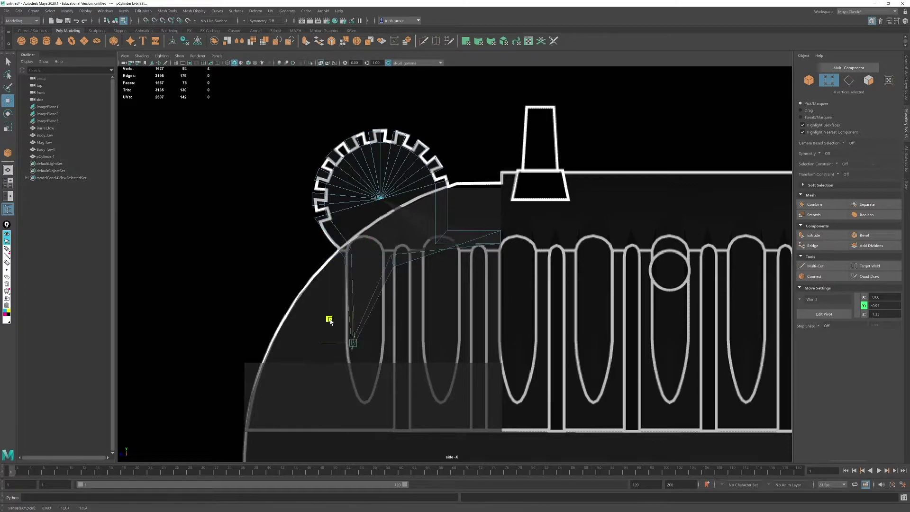
{"action": "left_click_drag", "start_coordinate": [322, 354], "coordinate": [322, 347]}
{"action": "middle_click_drag", "start_coordinate": [322, 332], "coordinate": [351, 261], "text": "alt"}
{"action": "right_click_drag", "start_coordinate": [313, 258], "coordinate": [377, 254], "text": "alt"}
{"action": "left_click_drag", "start_coordinate": [310, 313], "coordinate": [275, 343]}
{"action": "left_click_drag", "start_coordinate": [265, 310], "coordinate": [276, 315]}
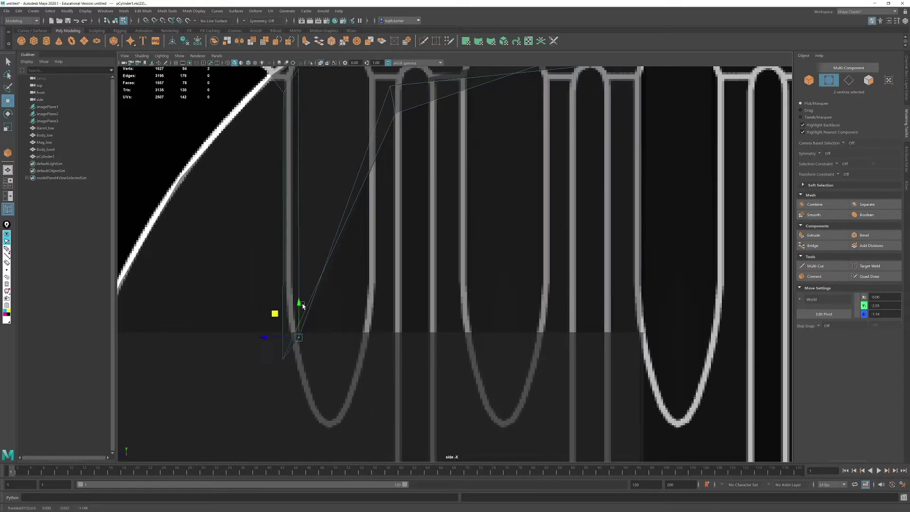
Step: Move the remaining lower vertices down so the hammer's shank tapers from the ledge to a slanted bottom
{"action": "left_click_drag", "start_coordinate": [407, 158], "coordinate": [372, 74]}
{"action": "right_click_drag", "start_coordinate": [379, 142], "coordinate": [332, 157], "text": "alt"}
{"action": "left_click_drag", "start_coordinate": [415, 198], "coordinate": [440, 306]}
{"action": "right_click_drag", "start_coordinate": [474, 403], "coordinate": [552, 419], "text": "alt"}
{"action": "left_click_drag", "start_coordinate": [518, 199], "coordinate": [496, 185]}
{"action": "right_click_drag", "start_coordinate": [481, 237], "coordinate": [505, 211]}
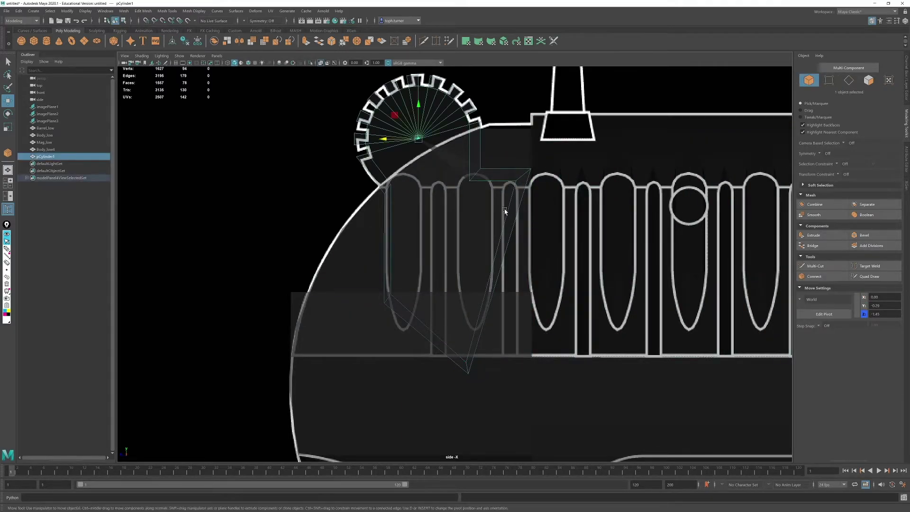
Step: Select the open edges of a hammer notch in the perspective view and bridge them
{"action": "key", "text": "space"}
{"action": "key", "text": "space"}
{"action": "key", "text": "ctrl+1"}
{"action": "left_click_drag", "start_coordinate": [612, 191], "coordinate": [574, 204], "text": "alt"}
{"action": "right_click_drag", "start_coordinate": [532, 211], "coordinate": [533, 188]}
{"action": "double_click", "coordinate": [533, 190]}
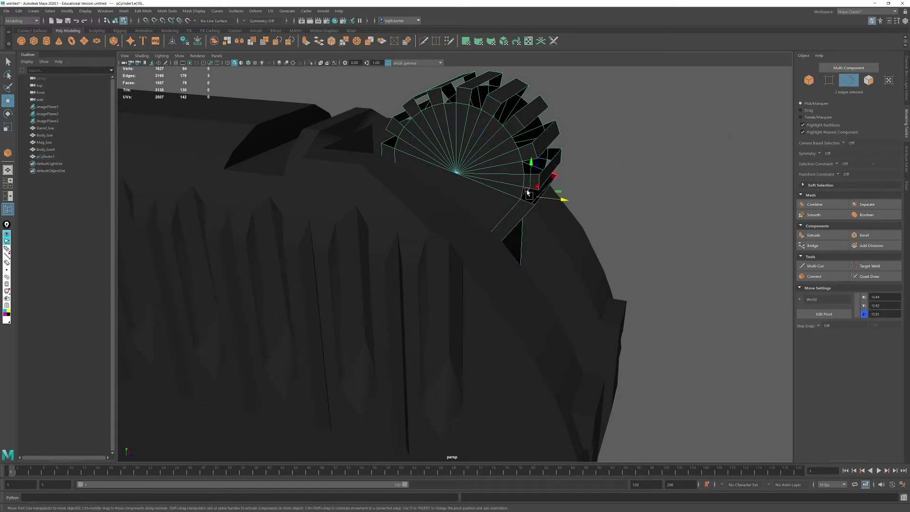
{"action": "left_click_drag", "start_coordinate": [529, 195], "coordinate": [568, 224], "text": "alt"}
{"action": "double_click", "coordinate": [570, 140], "text": "shift"}
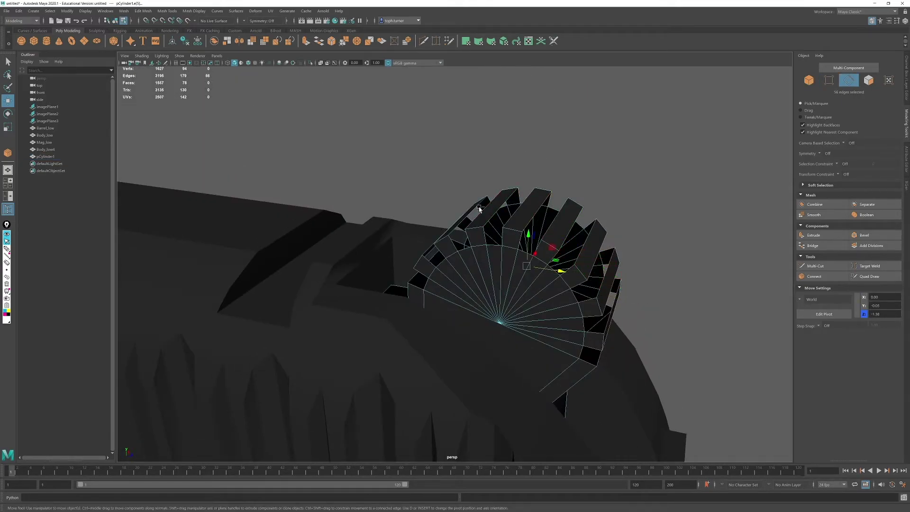
{"action": "left_click_drag", "start_coordinate": [479, 209], "coordinate": [514, 136], "text": "alt"}
{"action": "left_click", "coordinate": [813, 245]}
Step: Try to bridge the open edges of the notch on the opposite side of the hammer
{"action": "left_click_drag", "start_coordinate": [483, 223], "coordinate": [683, 228], "text": "alt"}
{"action": "double_click", "coordinate": [525, 311]}
{"action": "double_click", "coordinate": [490, 349], "text": "shift"}
{"action": "left_click", "coordinate": [813, 245]}
{"action": "key", "text": "ctrl+z"}
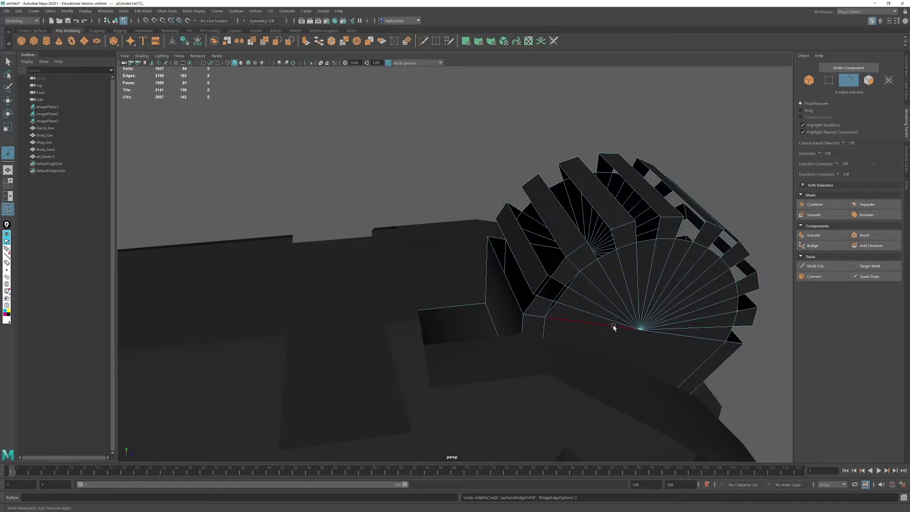
{"action": "key", "text": "ctrl+z"}
{"action": "key", "text": "ctrl+z"}
{"action": "key", "text": "ctrl+z"}
Step: Bridge the open edges of the notches along the rear of the hammer head
{"action": "left_click_drag", "start_coordinate": [654, 308], "coordinate": [483, 294], "text": "alt"}
{"action": "left_click", "coordinate": [826, 247]}
{"action": "double_click", "coordinate": [403, 171]}
{"action": "double_click", "coordinate": [417, 197], "text": "shift"}
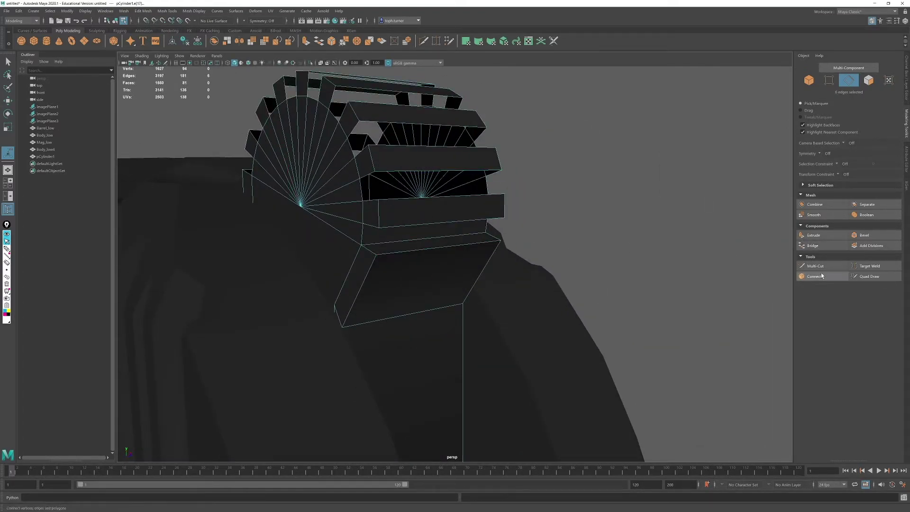
{"action": "left_click", "coordinate": [820, 246]}
{"action": "double_click", "coordinate": [418, 125]}
{"action": "double_click", "coordinate": [426, 146], "text": "shift"}
{"action": "left_click", "coordinate": [818, 246]}
{"action": "left_click_drag", "start_coordinate": [478, 203], "coordinate": [505, 242], "text": "alt"}
{"action": "left_click", "coordinate": [819, 246]}
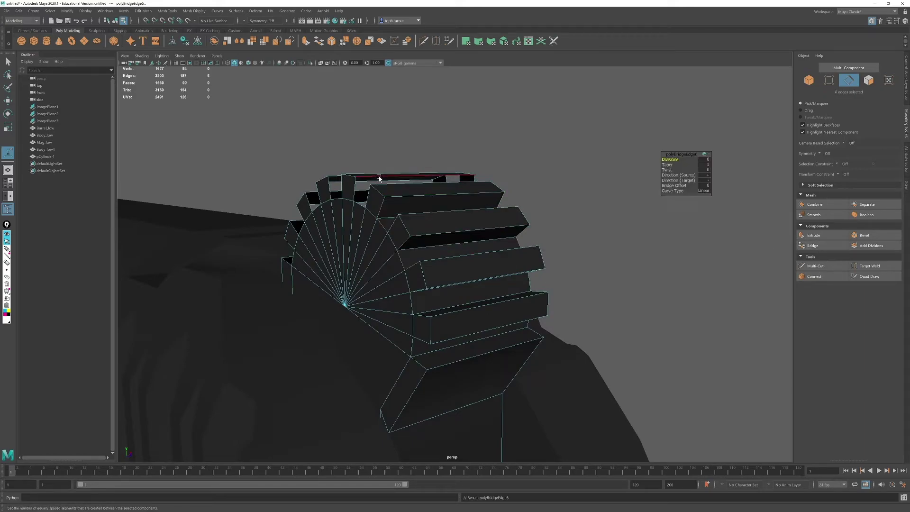
Step: Bridge the open notch edges across the top of the hammer head
{"action": "double_click", "coordinate": [379, 179]}
{"action": "double_click", "coordinate": [429, 182], "text": "shift"}
{"action": "left_click", "coordinate": [825, 246]}
{"action": "left_click_drag", "start_coordinate": [350, 247], "coordinate": [455, 303], "text": "alt"}
{"action": "double_click", "coordinate": [505, 272]}
{"action": "double_click", "coordinate": [508, 294], "text": "shift"}
{"action": "left_click", "coordinate": [821, 246]}
Step: Bridge the remaining open notches down the front side of the hammer head
{"action": "double_click", "coordinate": [461, 294]}
{"action": "double_click", "coordinate": [440, 309], "text": "shift"}
{"action": "left_click", "coordinate": [821, 246]}
{"action": "double_click", "coordinate": [426, 328]}
{"action": "double_click", "coordinate": [413, 346], "text": "shift"}
{"action": "left_click", "coordinate": [821, 248]}
{"action": "left_click", "coordinate": [820, 246]}
Step: Extrude the slanted bottom face of the hammer's shank downward into the pistol body
{"action": "left_click_drag", "start_coordinate": [770, 242], "coordinate": [450, 162], "text": "alt"}
{"action": "left_click", "coordinate": [870, 82]}
{"action": "left_click", "coordinate": [417, 294]}
{"action": "left_click_drag", "start_coordinate": [427, 289], "coordinate": [498, 280], "text": "alt"}
{"action": "left_click", "coordinate": [820, 235]}
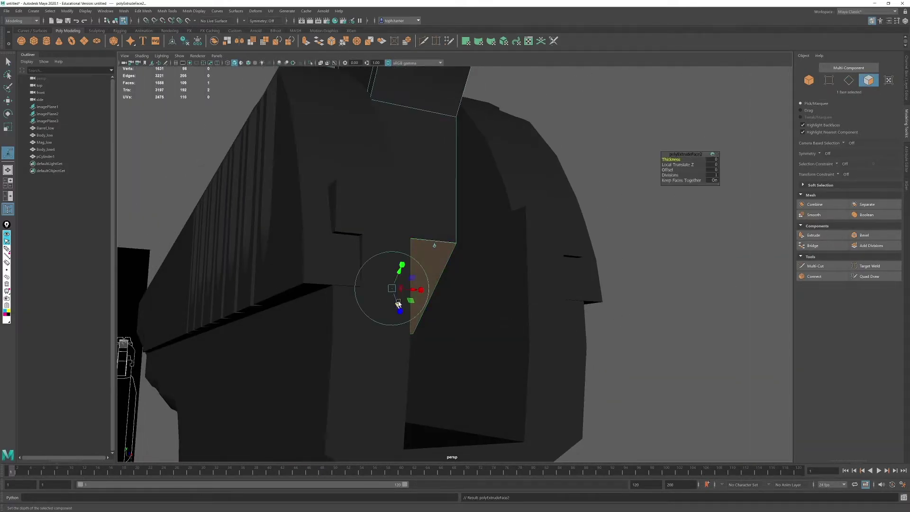
{"action": "left_click_drag", "start_coordinate": [400, 309], "coordinate": [430, 426]}
{"action": "left_click_drag", "start_coordinate": [531, 375], "coordinate": [437, 382], "text": "alt"}
{"action": "left_click", "coordinate": [568, 308]}
{"action": "scroll", "coordinate": [521, 284], "scroll_direction": "down", "scroll_amount": 4}
{"action": "left_click_drag", "start_coordinate": [427, 237], "coordinate": [578, 275], "text": "alt"}
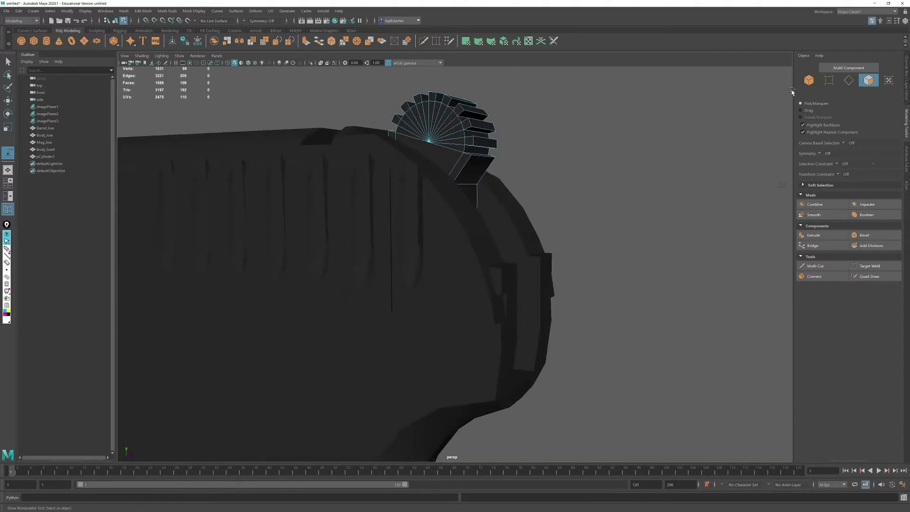
Step: Isolate the hammer and target weld the inner vertex at the neck's ledge corner to the outer corner vertex
{"action": "left_click", "coordinate": [808, 80]}
{"action": "key", "text": "ctrl+1"}
{"action": "left_click", "coordinate": [848, 80]}
{"action": "scroll", "coordinate": [530, 256], "scroll_direction": "up", "scroll_amount": 5}
{"action": "middle_click_drag", "start_coordinate": [530, 256], "coordinate": [571, 347], "text": "alt"}
{"action": "left_click", "coordinate": [830, 81]}
{"action": "left_click", "coordinate": [870, 266]}
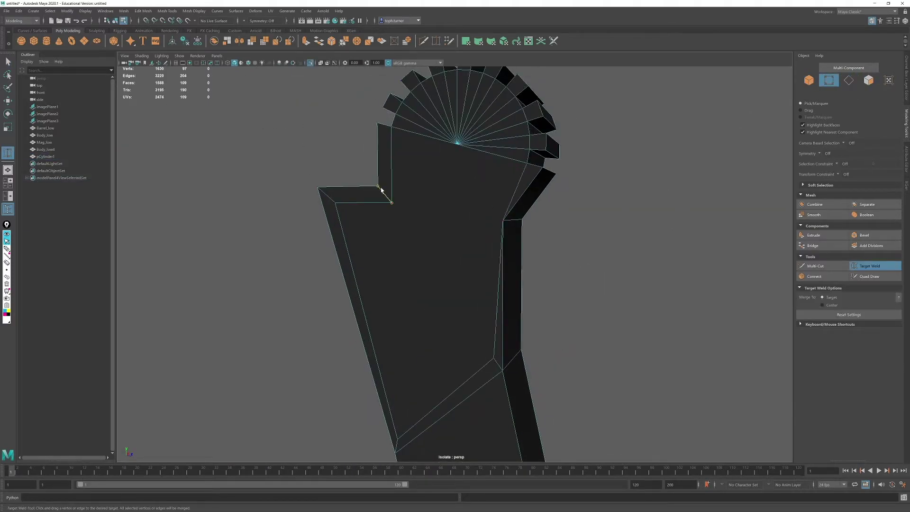
{"action": "left_click_drag", "start_coordinate": [381, 189], "coordinate": [378, 186]}
Step: Weld the other inner shank vertices to the outer corners and delete the leftover edges
{"action": "left_click_drag", "start_coordinate": [294, 204], "coordinate": [420, 208], "text": "alt"}
{"action": "left_click_drag", "start_coordinate": [406, 216], "coordinate": [399, 214]}
{"action": "left_click", "coordinate": [869, 266]}
{"action": "left_click_drag", "start_coordinate": [485, 204], "coordinate": [377, 232]}
{"action": "key", "text": "ctrl+Delete"}
{"action": "left_click", "coordinate": [383, 201]}
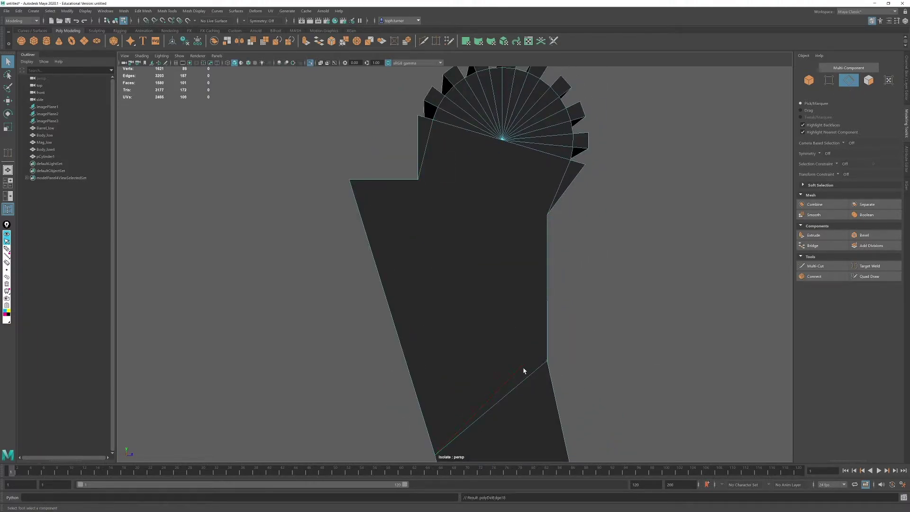
Step: Connect the neck's rear vertices to the ledge corner vertices on both sides of the shank
{"action": "left_click_drag", "start_coordinate": [523, 371], "coordinate": [711, 308], "text": "alt"}
{"action": "left_click", "coordinate": [829, 81]}
{"action": "left_click_drag", "start_coordinate": [503, 183], "coordinate": [526, 185], "text": "alt"}
{"action": "left_click_drag", "start_coordinate": [505, 182], "coordinate": [479, 233]}
{"action": "left_click", "coordinate": [814, 277]}
{"action": "left_click", "coordinate": [814, 276]}
{"action": "middle_click_drag", "start_coordinate": [603, 267], "coordinate": [606, 259], "text": "alt"}
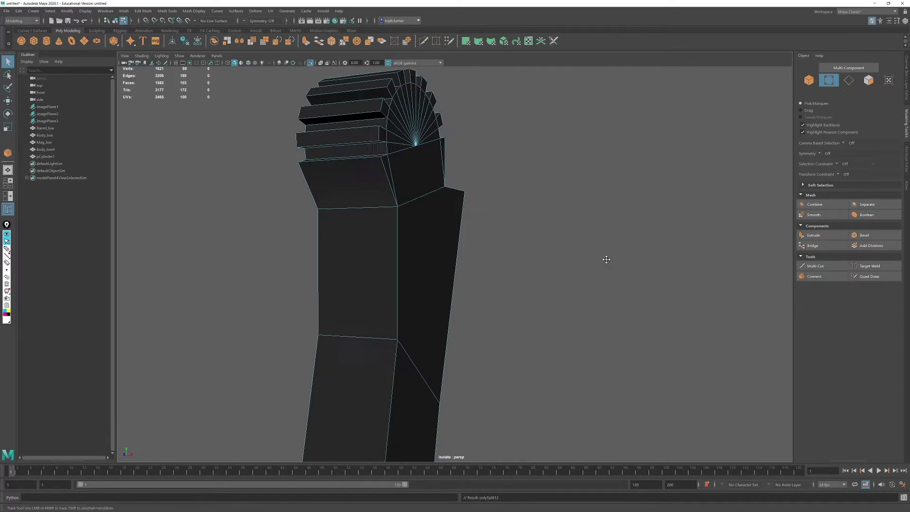
Step: Bevel the front edge at the bend between the hammer's upper and lower shank
{"action": "left_click_drag", "start_coordinate": [607, 260], "coordinate": [484, 241], "text": "alt"}
{"action": "middle_click_drag", "start_coordinate": [469, 315], "coordinate": [460, 295], "text": "alt"}
{"action": "left_click_drag", "start_coordinate": [501, 322], "coordinate": [448, 324]}
{"action": "key", "text": "w"}
{"action": "left_click", "coordinate": [848, 80]}
{"action": "left_click_drag", "start_coordinate": [564, 322], "coordinate": [506, 295], "text": "alt"}
{"action": "left_click", "coordinate": [467, 327]}
{"action": "left_click", "coordinate": [864, 236]}
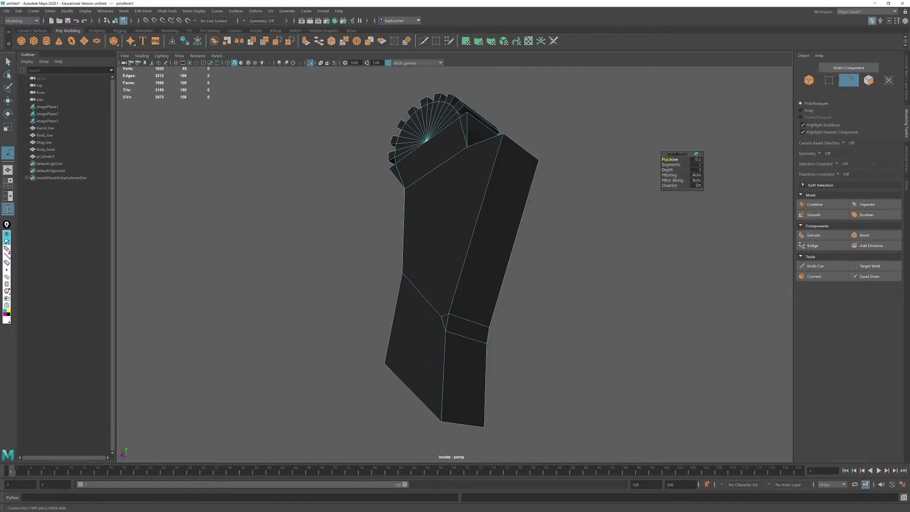
Step: Try to connect the ledge corner vertex to the upper vertex of the bevel on the shank's side
{"action": "left_click", "coordinate": [829, 80]}
{"action": "left_click_drag", "start_coordinate": [429, 178], "coordinate": [503, 137], "text": "alt"}
{"action": "left_click_drag", "start_coordinate": [498, 259], "coordinate": [488, 301], "text": "alt"}
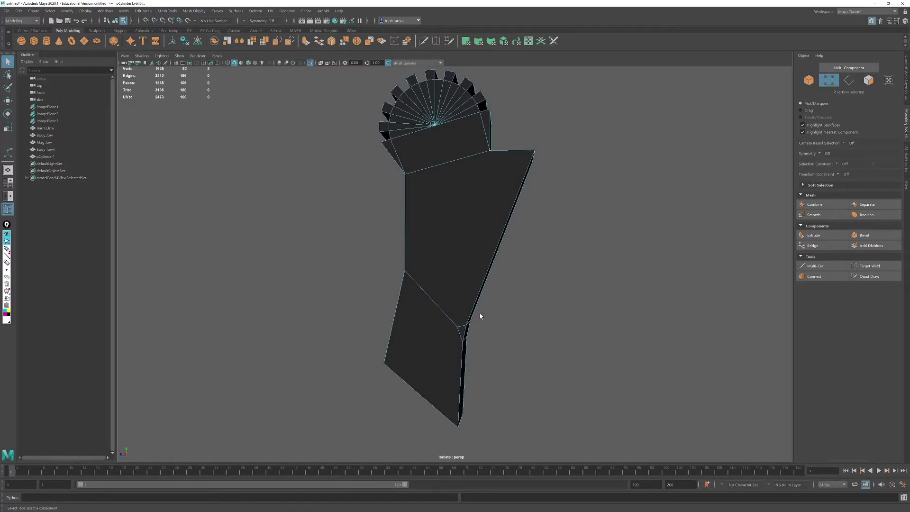
{"action": "left_click", "coordinate": [822, 279]}
{"action": "key", "text": "q"}
{"action": "left_click_drag", "start_coordinate": [549, 304], "coordinate": [526, 313], "text": "alt"}
{"action": "right_click_drag", "start_coordinate": [526, 313], "coordinate": [583, 352], "text": "alt"}
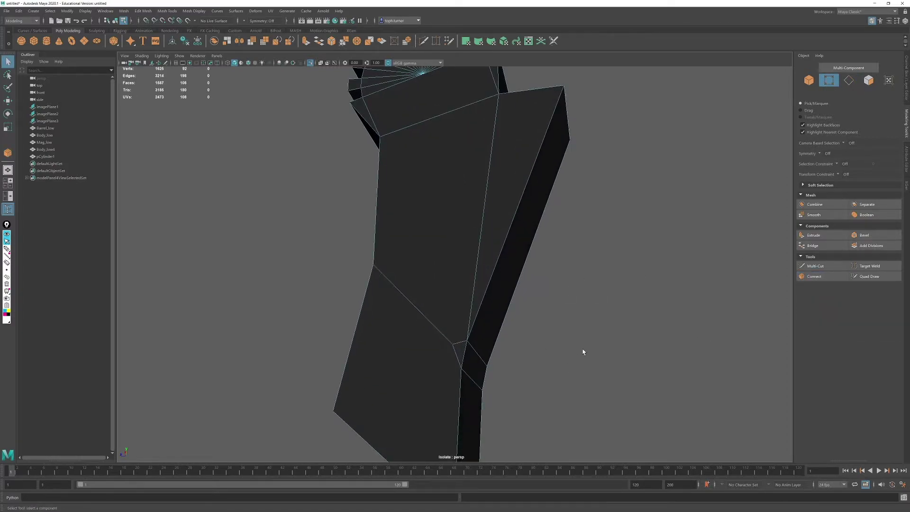
{"action": "middle_click_drag", "start_coordinate": [583, 351], "coordinate": [573, 310], "text": "alt"}
{"action": "key", "text": "ctrl+z"}
Step: Target weld the bevel's extra inner vertices at the shank's bend on both sides
{"action": "left_click_drag", "start_coordinate": [573, 312], "coordinate": [603, 325], "text": "alt"}
{"action": "left_click", "coordinate": [869, 266]}
{"action": "left_click_drag", "start_coordinate": [477, 320], "coordinate": [397, 234]}
{"action": "left_click_drag", "start_coordinate": [595, 275], "coordinate": [403, 284], "text": "alt"}
{"action": "left_click_drag", "start_coordinate": [423, 337], "coordinate": [505, 248]}
Step: Delete the leftover edges on both side faces of the hammer's shank
{"action": "key", "text": "q"}
{"action": "key", "text": "F10"}
{"action": "left_click", "coordinate": [489, 305]}
{"action": "left_click_drag", "start_coordinate": [484, 305], "coordinate": [592, 311], "text": "alt"}
{"action": "left_click", "coordinate": [446, 311], "text": "shift"}
{"action": "key", "text": "Delete"}
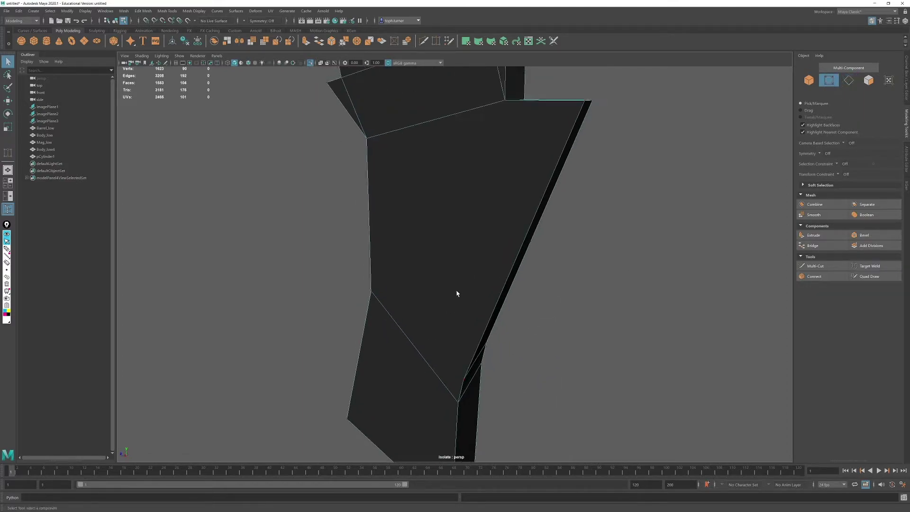
Step: Connect the bevel's upper vertices to the neck's rear vertices on both sides of the shank
{"action": "left_click", "coordinate": [473, 374]}
{"action": "left_click", "coordinate": [379, 134], "text": "shift"}
{"action": "left_click_drag", "start_coordinate": [593, 142], "coordinate": [476, 144], "text": "alt"}
{"action": "left_click", "coordinate": [536, 133], "text": "shift"}
{"action": "left_click", "coordinate": [434, 393], "text": "shift"}
{"action": "left_click", "coordinate": [820, 277]}
{"action": "key", "text": "q"}
Step: Rename the hammer mesh to Hammer_low and show it together with the rest of the pistol
{"action": "left_click_drag", "start_coordinate": [441, 251], "coordinate": [494, 247], "text": "alt"}
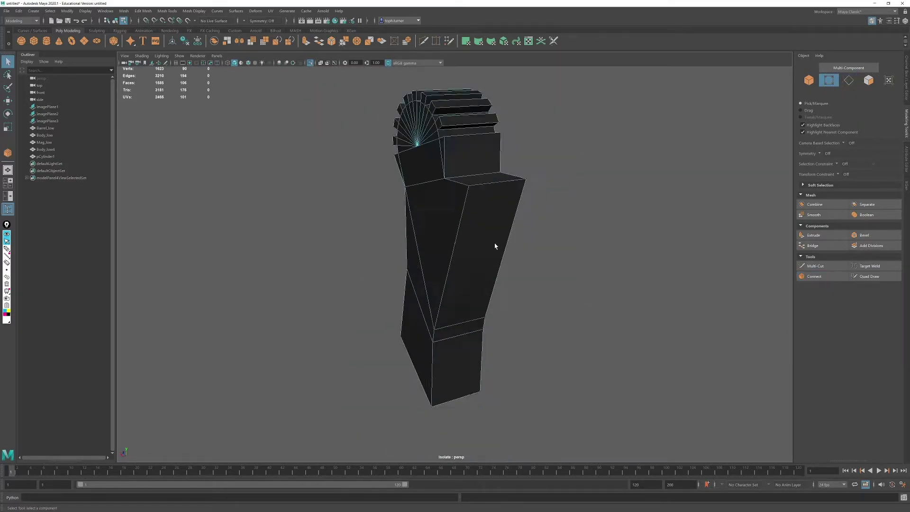
{"action": "left_click", "coordinate": [50, 157]}
{"action": "double_click", "coordinate": [49, 157]}
{"action": "type", "text": "Hammer"}
{"action": "key", "text": "ctrl+1"}
{"action": "scroll", "coordinate": [462, 394], "scroll_direction": "down", "scroll_amount": 5}
{"action": "left_click_drag", "start_coordinate": [463, 394], "coordinate": [242, 217], "text": "alt"}
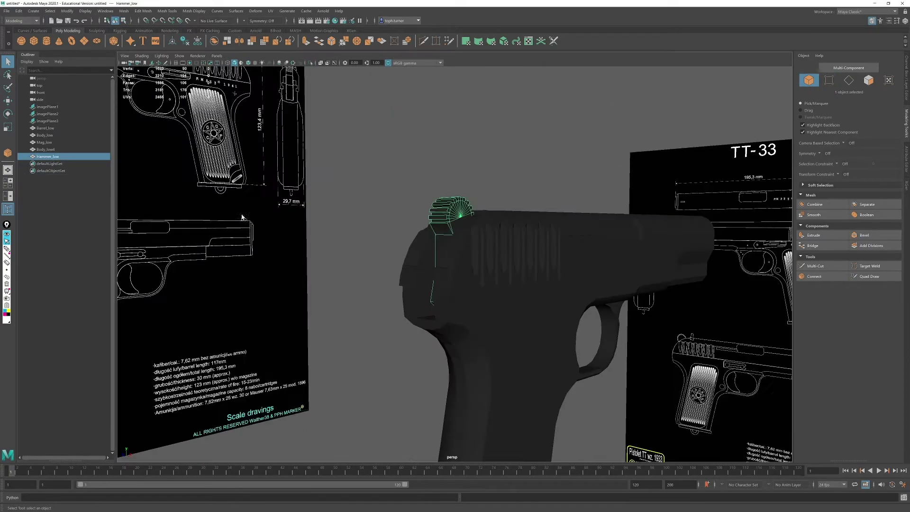
Step: Examine the rear sight's outline and base in the side-view blueprint against the slide
{"action": "left_click", "coordinate": [241, 217]}
{"action": "left_click_drag", "start_coordinate": [426, 209], "coordinate": [576, 278], "text": "alt"}
{"action": "scroll", "coordinate": [576, 278], "scroll_direction": "down", "scroll_amount": 3}
{"action": "key", "text": "space"}
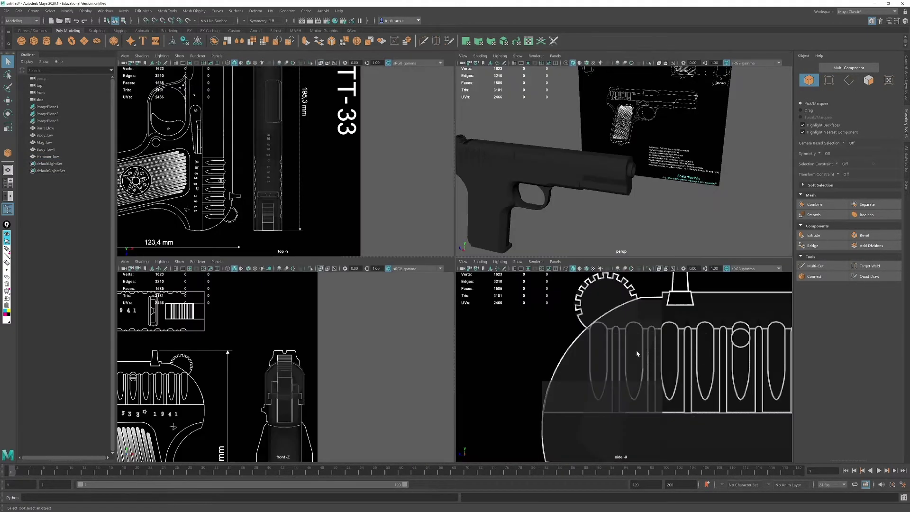
{"action": "key", "text": "space"}
{"action": "middle_click_drag", "start_coordinate": [635, 354], "coordinate": [615, 420], "text": "alt"}
{"action": "scroll", "coordinate": [615, 420], "scroll_direction": "up", "scroll_amount": 5}
{"action": "left_click", "coordinate": [808, 82]}
{"action": "left_click", "coordinate": [809, 82]}
Step: Select all the faces of the rear sight's dovetail notch across the top of the slide mesh
{"action": "left_click", "coordinate": [548, 289]}
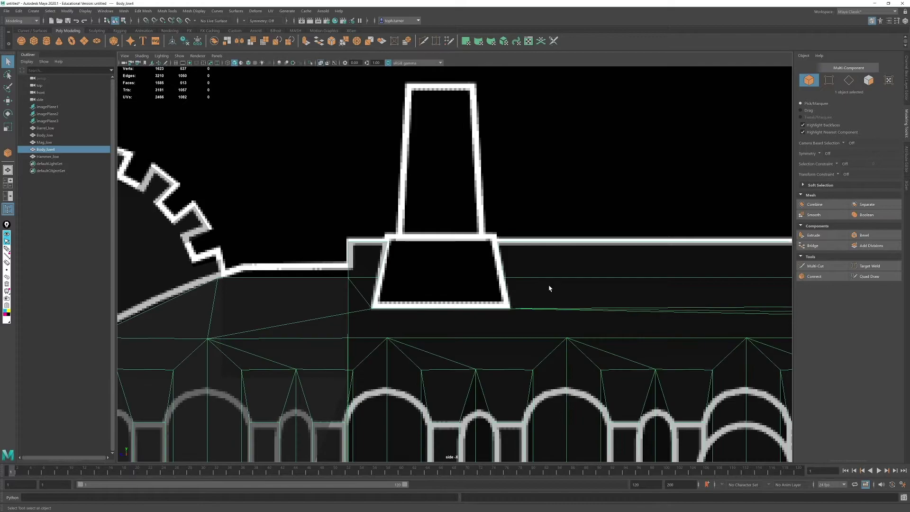
{"action": "key", "text": "space"}
{"action": "key", "text": "space"}
{"action": "left_click_drag", "start_coordinate": [512, 150], "coordinate": [578, 189], "text": "alt"}
{"action": "right_click_drag", "start_coordinate": [579, 190], "coordinate": [889, 44], "text": "alt"}
{"action": "left_click", "coordinate": [868, 80]}
{"action": "left_click", "coordinate": [483, 273]}
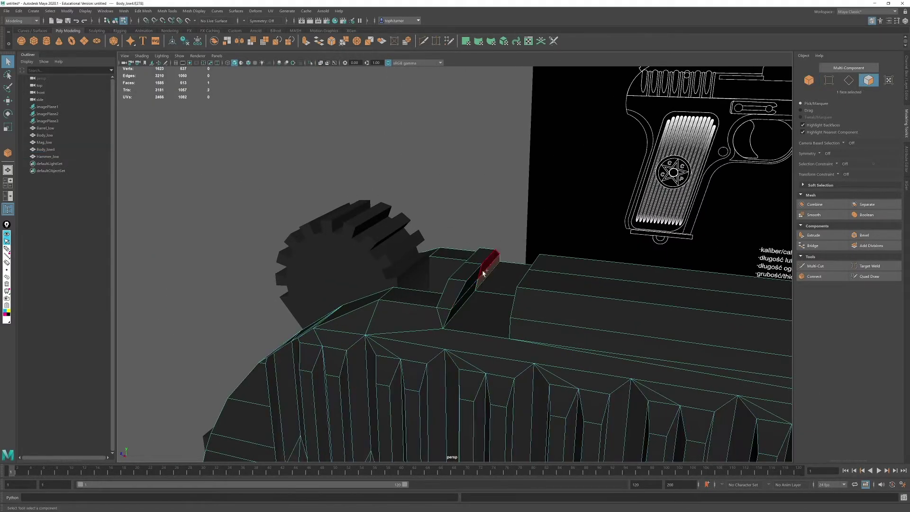
{"action": "left_click", "coordinate": [493, 309], "text": "shift"}
{"action": "left_click_drag", "start_coordinate": [493, 309], "coordinate": [401, 296], "text": "alt"}
{"action": "right_click_drag", "start_coordinate": [401, 296], "coordinate": [531, 266], "text": "alt"}
{"action": "left_click", "coordinate": [553, 272], "text": "shift"}
{"action": "left_click", "coordinate": [609, 311], "text": "shift"}
{"action": "right_click_drag", "start_coordinate": [609, 311], "coordinate": [402, 146], "text": "alt"}
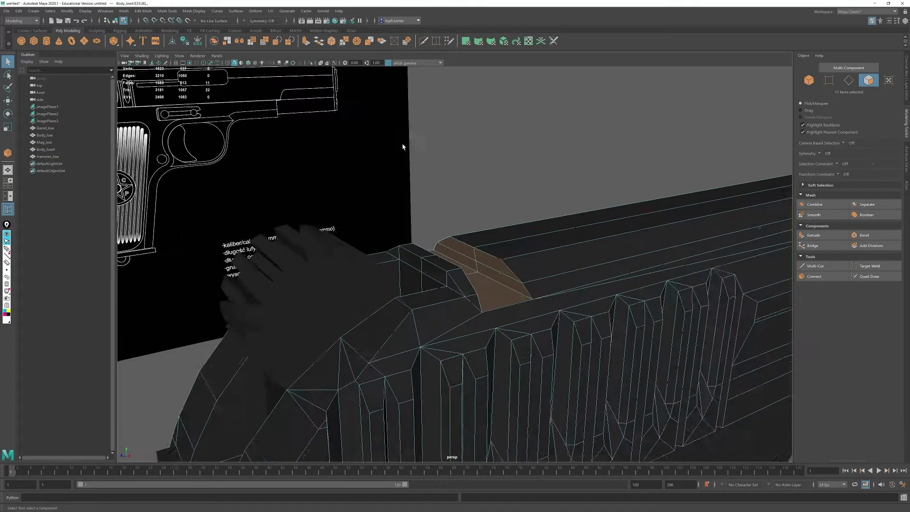
Step: Try to delete every slide face except those of the dovetail notch, and undo the deletion
{"action": "left_click_drag", "start_coordinate": [402, 147], "coordinate": [602, 303], "text": "alt"}
{"action": "right_click_drag", "start_coordinate": [602, 303], "coordinate": [630, 281]}
{"action": "left_click", "coordinate": [868, 81]}
{"action": "key", "text": "ctrl+shift+i"}
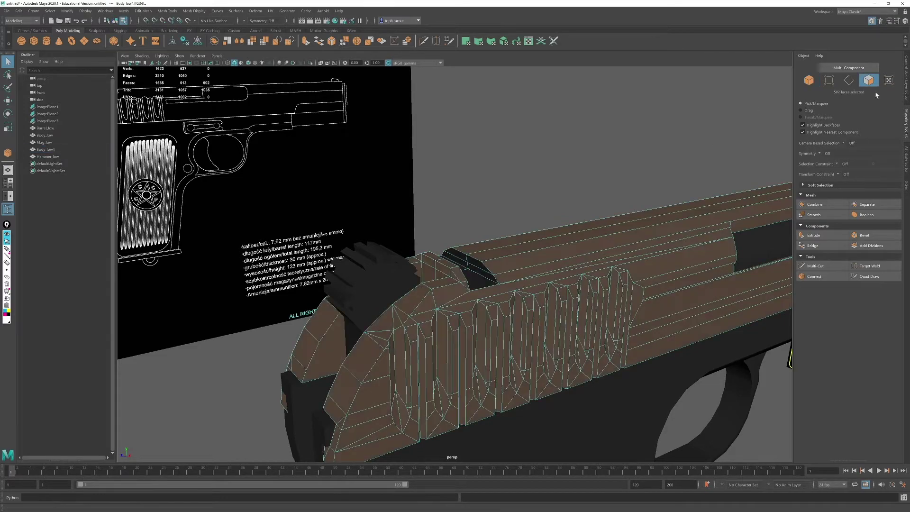
{"action": "key", "text": "Delete"}
{"action": "left_click_drag", "start_coordinate": [490, 380], "coordinate": [455, 363], "text": "alt"}
{"action": "key", "text": "ctrl+z"}
Step: Rename the slide mesh Body_low4 to Slide_low
{"action": "left_click", "coordinate": [809, 80]}
{"action": "left_click", "coordinate": [53, 135]}
{"action": "mouse_move", "coordinate": [478, 266]}
{"action": "right_mouse_down", "text": "alt"}
{"action": "mouse_move", "coordinate": [376, 234]}
{"action": "mouse_move", "coordinate": [467, 263]}
{"action": "right_mouse_up", "text": "alt"}
{"action": "double_click", "coordinate": [55, 150]}
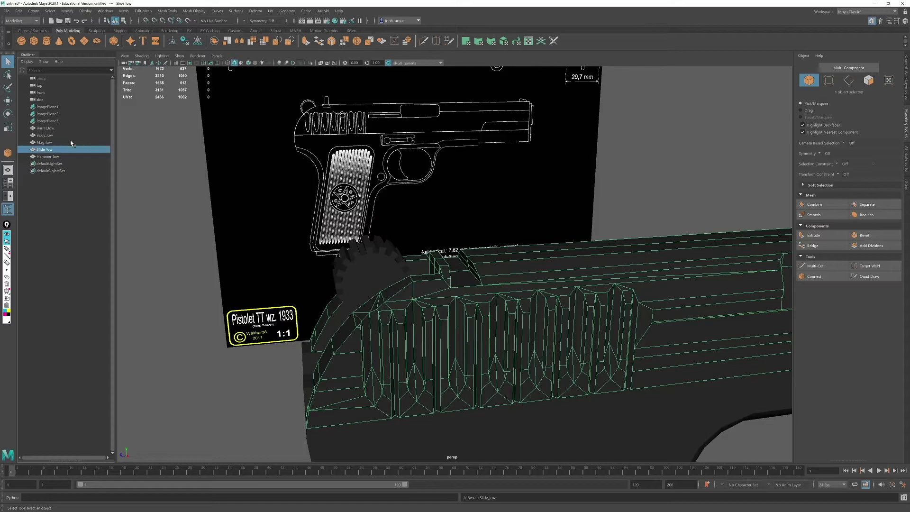
Step: Duplicate the slide and delete everything from the copy except the dovetail notch faces
{"action": "key", "text": "ctrl+d"}
{"action": "left_click", "coordinate": [869, 81]}
{"action": "key", "text": "ctrl+shift+i"}
{"action": "key", "text": "Delete"}
{"action": "left_click", "coordinate": [809, 80]}
Step: Delete the extra dividing edges from the duplicated notch piece to leave plain floor and side walls
{"action": "left_click_drag", "start_coordinate": [536, 285], "coordinate": [478, 270], "text": "alt"}
{"action": "right_click_drag", "start_coordinate": [479, 270], "coordinate": [611, 345], "text": "alt"}
{"action": "left_click_drag", "start_coordinate": [612, 345], "coordinate": [617, 342], "text": "alt"}
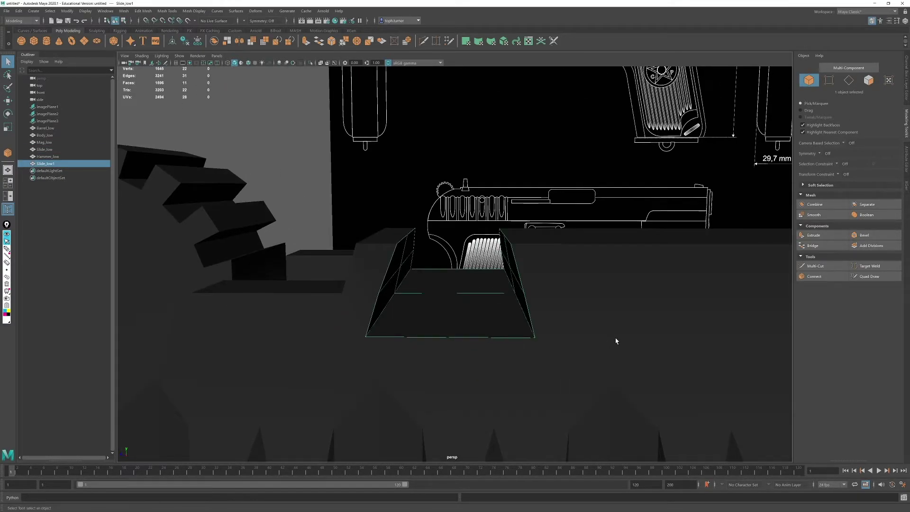
{"action": "left_click", "coordinate": [849, 81]}
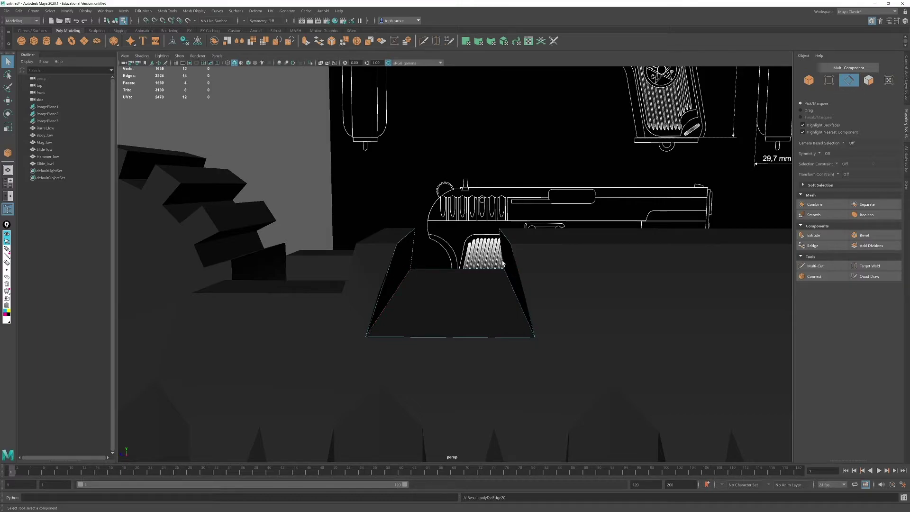
{"action": "double_click", "coordinate": [361, 313]}
Step: Move the two open end edges on one side of the notch piece outward
{"action": "left_click_drag", "start_coordinate": [504, 264], "coordinate": [531, 258], "text": "alt"}
{"action": "key", "text": "w"}
{"action": "left_click_drag", "start_coordinate": [503, 256], "coordinate": [516, 256]}
{"action": "key", "text": "r"}
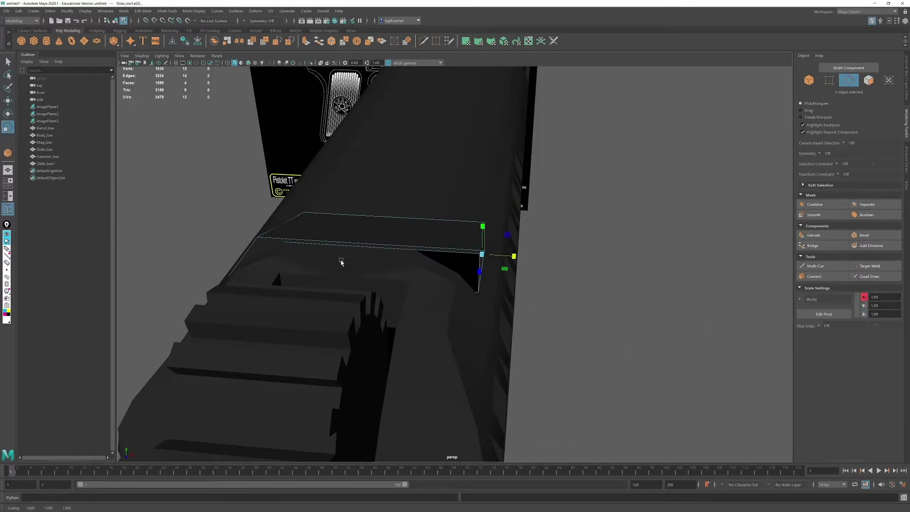
Step: Reverse the normals of the notch piece's faces so they point outward
{"action": "left_click_drag", "start_coordinate": [341, 262], "coordinate": [578, 227], "text": "alt"}
{"action": "left_click", "coordinate": [868, 81]}
{"action": "double_click", "coordinate": [481, 266]}
{"action": "left_click", "coordinate": [198, 11]}
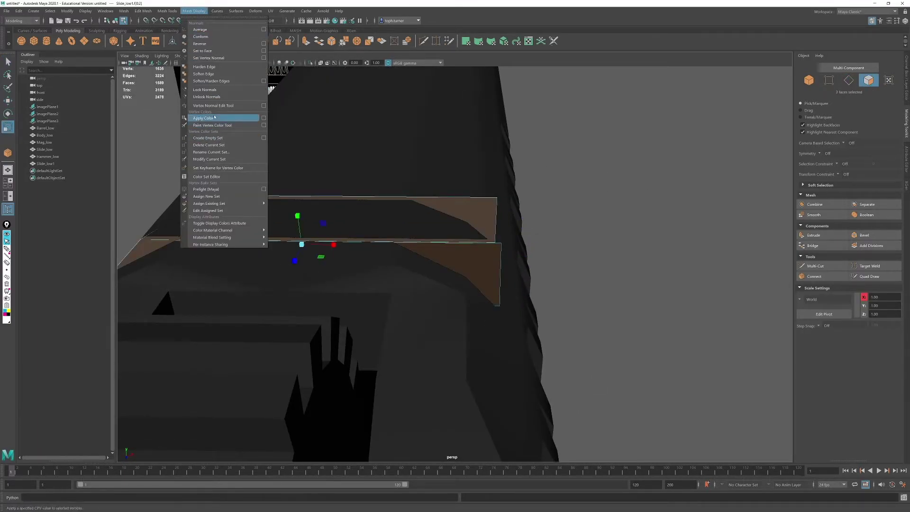
{"action": "left_click", "coordinate": [213, 44]}
{"action": "left_click", "coordinate": [663, 237]}
Step: Bridge the notch piece's open edges to close its top and its extended end
{"action": "left_click_drag", "start_coordinate": [664, 237], "coordinate": [455, 270], "text": "alt"}
{"action": "left_click", "coordinate": [849, 80]}
{"action": "double_click", "coordinate": [458, 241]}
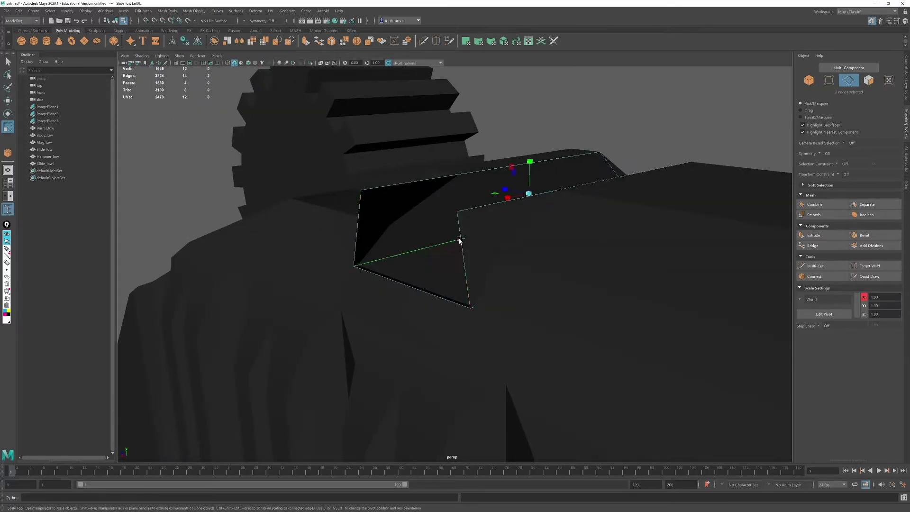
{"action": "left_click", "coordinate": [823, 246]}
{"action": "left_click_drag", "start_coordinate": [360, 194], "coordinate": [569, 218], "text": "alt"}
{"action": "key", "text": "q"}
{"action": "key", "text": "F8"}
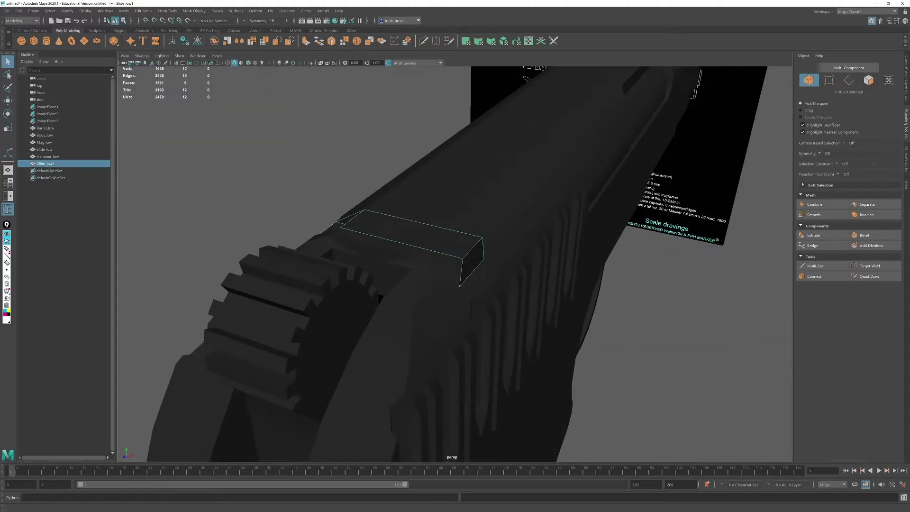
Step: Mirror the sight base to make both halves match and delete its center edge loop
{"action": "left_click_drag", "start_coordinate": [382, 297], "coordinate": [525, 270], "text": "alt"}
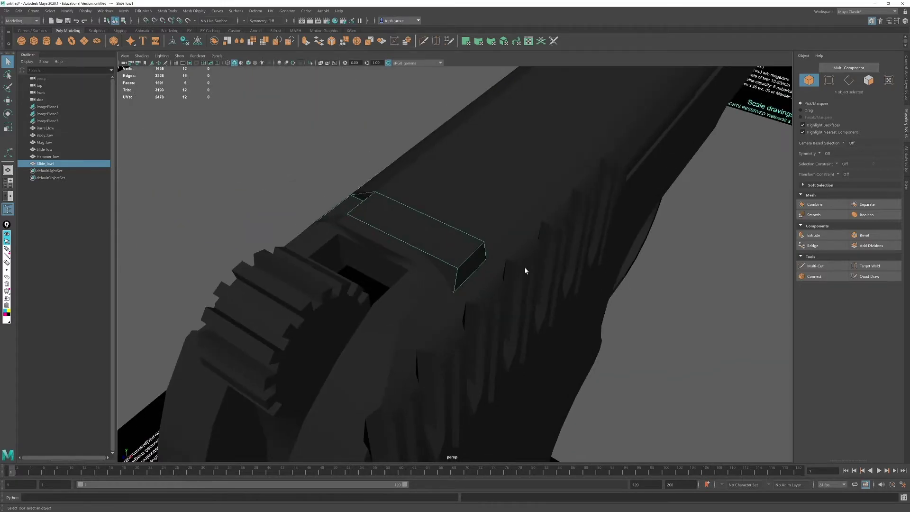
{"action": "left_click", "coordinate": [239, 42]}
{"action": "left_click", "coordinate": [848, 81]}
{"action": "double_click", "coordinate": [400, 220]}
{"action": "left_click_drag", "start_coordinate": [400, 222], "coordinate": [370, 227], "text": "alt"}
{"action": "key", "text": "ctrl+Delete"}
Step: Extrude the top face of the sight base with an offset to inset it
{"action": "scroll", "coordinate": [369, 228], "scroll_direction": "up", "scroll_amount": 5}
{"action": "left_click", "coordinate": [869, 81]}
{"action": "left_click", "coordinate": [469, 183]}
{"action": "left_click_drag", "start_coordinate": [484, 183], "coordinate": [477, 191], "text": "alt"}
{"action": "left_click", "coordinate": [815, 235]}
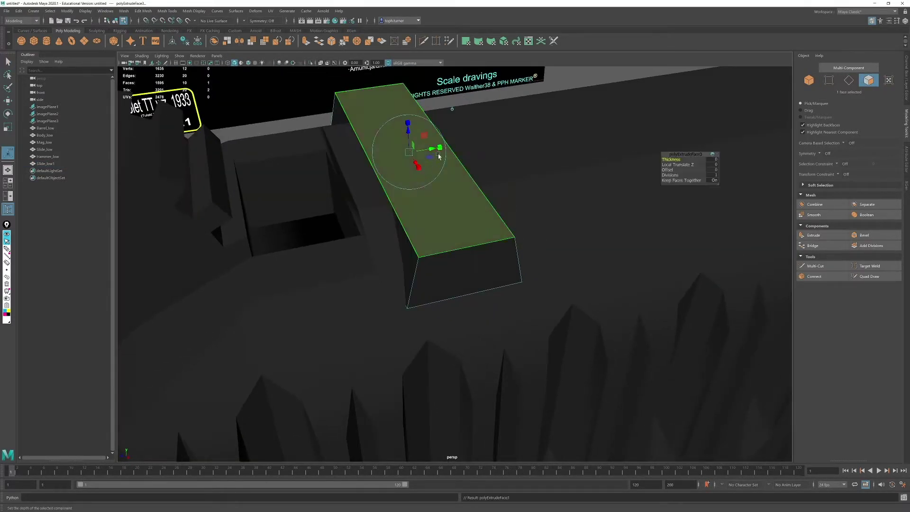
{"action": "left_click_drag", "start_coordinate": [666, 170], "coordinate": [670, 169]}
Step: Extrude the inset face upward to the rear sight's top in the front-view blueprint
{"action": "left_click", "coordinate": [813, 235]}
{"action": "left_click_drag", "start_coordinate": [408, 130], "coordinate": [412, 192]}
{"action": "key", "text": "space"}
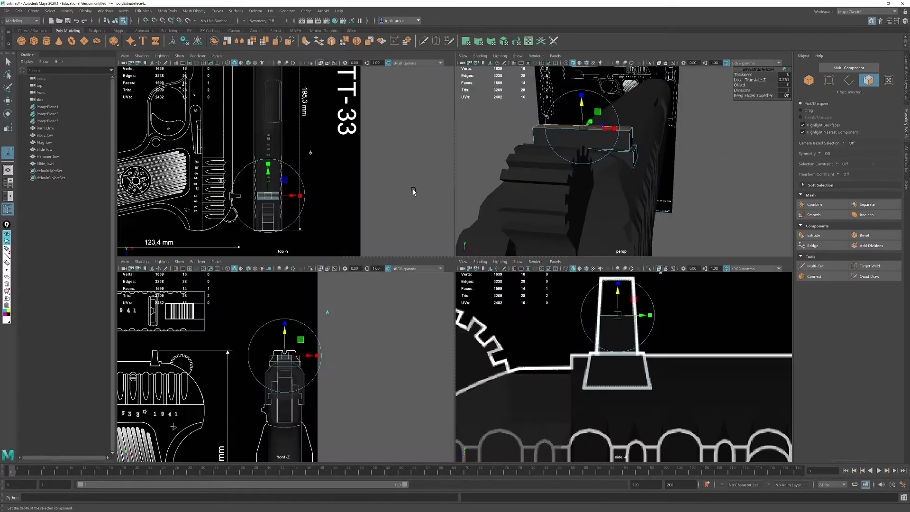
{"action": "key", "text": "space"}
{"action": "right_click_drag", "start_coordinate": [455, 285], "coordinate": [564, 290], "text": "alt"}
{"action": "left_click_drag", "start_coordinate": [434, 190], "coordinate": [449, 125]}
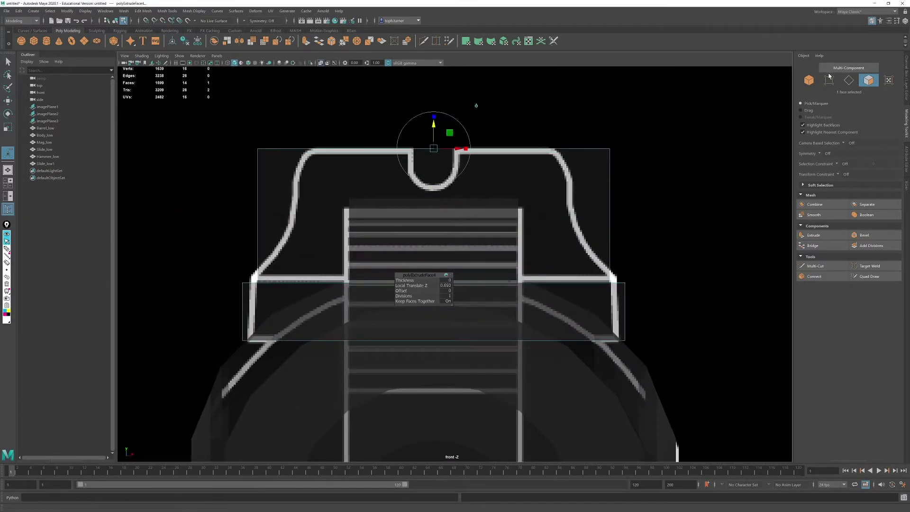
Step: Scale the sight's top vertices inward along X to match the blueprint's top width
{"action": "left_click", "coordinate": [829, 80]}
{"action": "left_click_drag", "start_coordinate": [671, 123], "coordinate": [237, 189]}
{"action": "key", "text": "r"}
{"action": "left_click_drag", "start_coordinate": [466, 149], "coordinate": [456, 155]}
Step: Connect the sight's long top edges with two segments and scale the new vertices along X to the notch's width
{"action": "right_click_drag", "start_coordinate": [625, 247], "coordinate": [625, 211]}
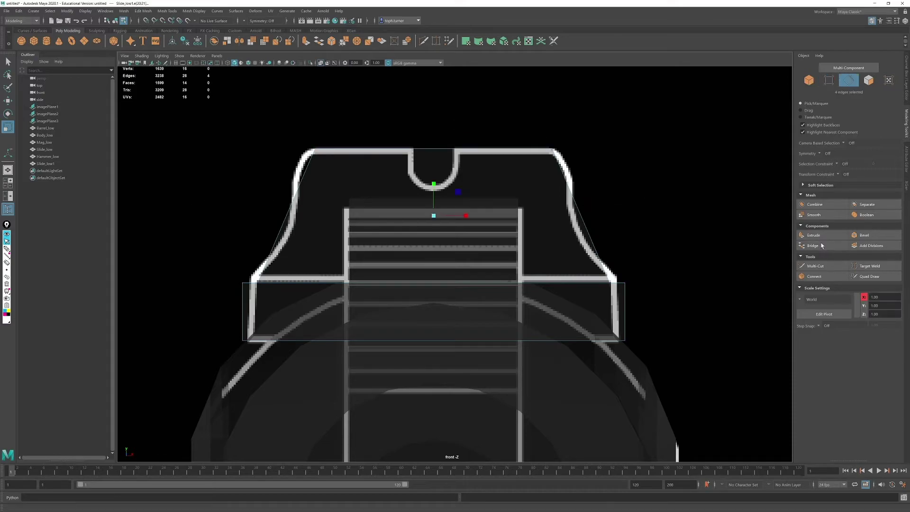
{"action": "left_click_drag", "start_coordinate": [503, 105], "coordinate": [520, 186]}
{"action": "right_click_drag", "start_coordinate": [520, 185], "coordinate": [545, 215], "text": "shift"}
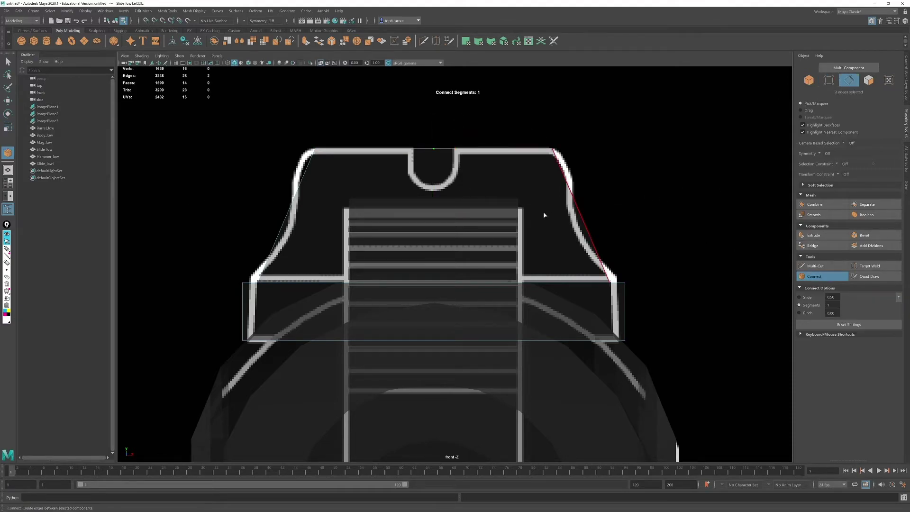
{"action": "left_click", "coordinate": [850, 80]}
{"action": "key", "text": "r"}
{"action": "left_click", "coordinate": [829, 80]}
{"action": "mouse_move", "coordinate": [467, 147]}
{"action": "left_mouse_down"}
{"action": "mouse_move", "coordinate": [445, 154]}
{"action": "mouse_move", "coordinate": [455, 156]}
{"action": "left_mouse_up"}
{"action": "key", "text": "ctrl+z"}
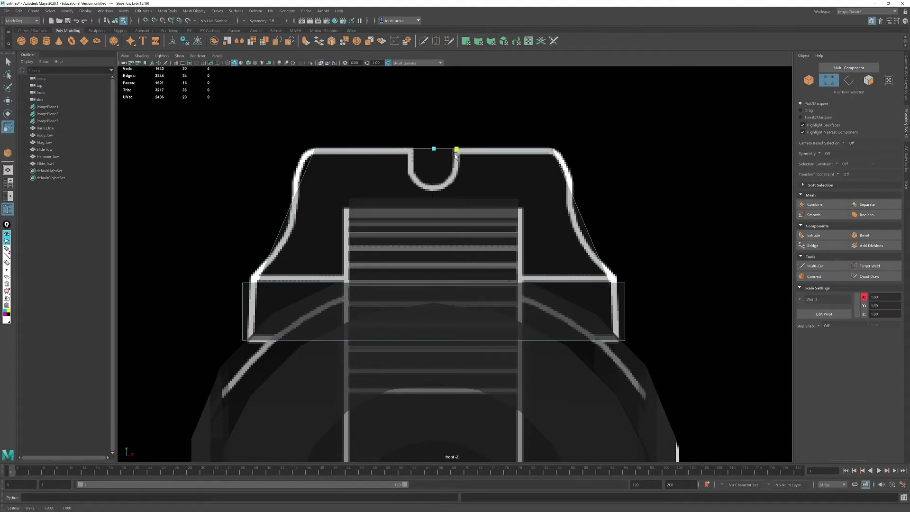
Step: Delete the large front and rear faces of the raised sight block
{"action": "key", "text": "space"}
{"action": "key", "text": "space"}
{"action": "left_click_drag", "start_coordinate": [597, 144], "coordinate": [479, 180], "text": "alt"}
{"action": "left_click", "coordinate": [408, 182]}
{"action": "key", "text": "Delete"}
{"action": "left_click_drag", "start_coordinate": [549, 189], "coordinate": [379, 218], "text": "alt"}
{"action": "left_click", "coordinate": [533, 175]}
{"action": "key", "text": "Delete"}
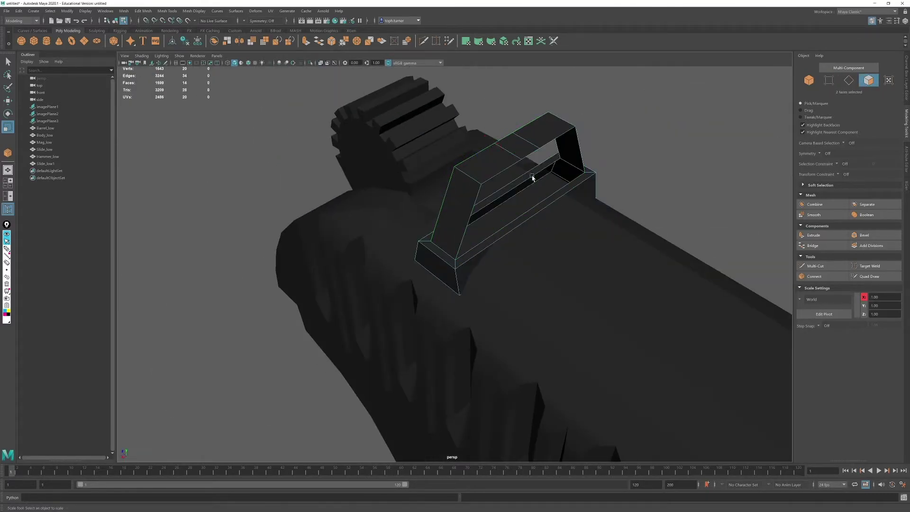
Step: Extrude the middle face of the sight's top down to the bottom of the blueprint's aiming notch
{"action": "left_click", "coordinate": [518, 148]}
{"action": "key", "text": "space"}
{"action": "key", "text": "space"}
{"action": "scroll", "coordinate": [457, 245], "scroll_direction": "up", "scroll_amount": 1}
{"action": "middle_click_drag", "start_coordinate": [456, 245], "coordinate": [414, 301], "text": "alt"}
{"action": "left_click", "coordinate": [815, 235]}
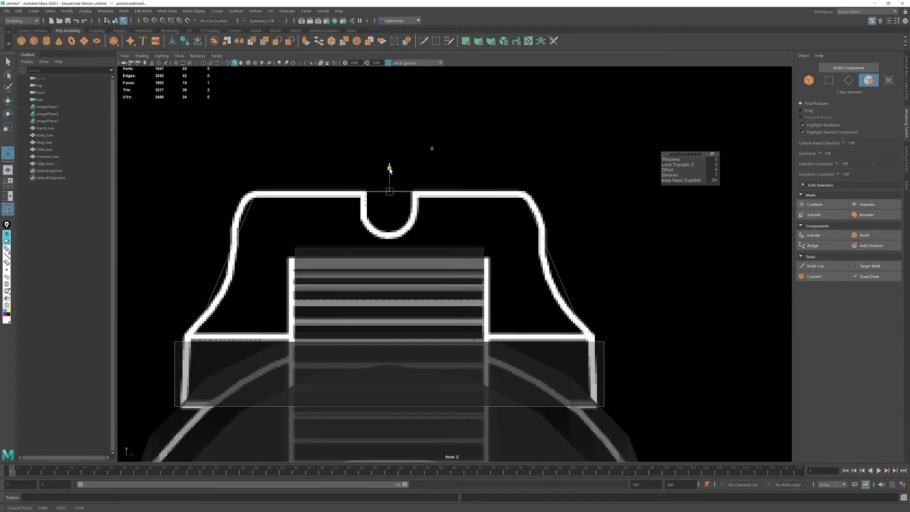
{"action": "left_click_drag", "start_coordinate": [386, 170], "coordinate": [384, 211]}
Step: Bevel the aiming notch's lower edges and add a segment to round its bottom to the blueprint
{"action": "right_click_drag", "start_coordinate": [381, 250], "coordinate": [378, 222]}
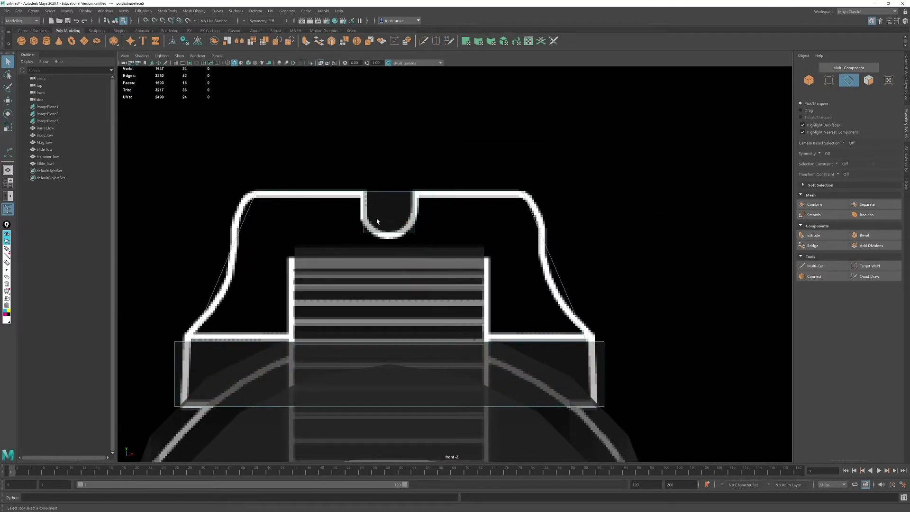
{"action": "left_click", "coordinate": [871, 236]}
{"action": "scroll", "coordinate": [637, 232], "scroll_direction": "up", "scroll_amount": 5}
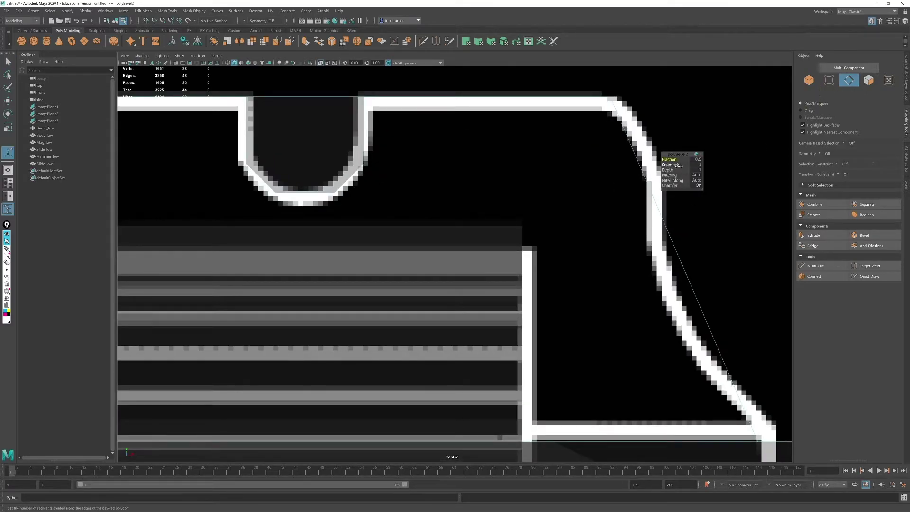
{"action": "left_click", "coordinate": [812, 85]}
Step: Delete the two end faces closing off the rounded aiming notch
{"action": "left_click", "coordinate": [869, 81]}
{"action": "left_click_drag", "start_coordinate": [301, 148], "coordinate": [329, 116]}
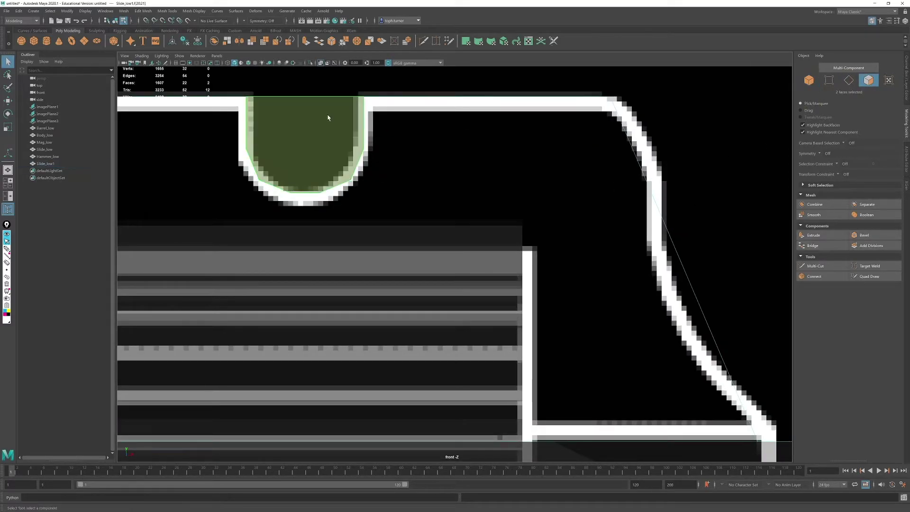
{"action": "key", "text": "Delete"}
Step: Connect the edges of the sight's sloping sides with two segments
{"action": "key", "text": "space"}
{"action": "key", "text": "space"}
{"action": "left_click_drag", "start_coordinate": [608, 165], "coordinate": [671, 158], "text": "alt"}
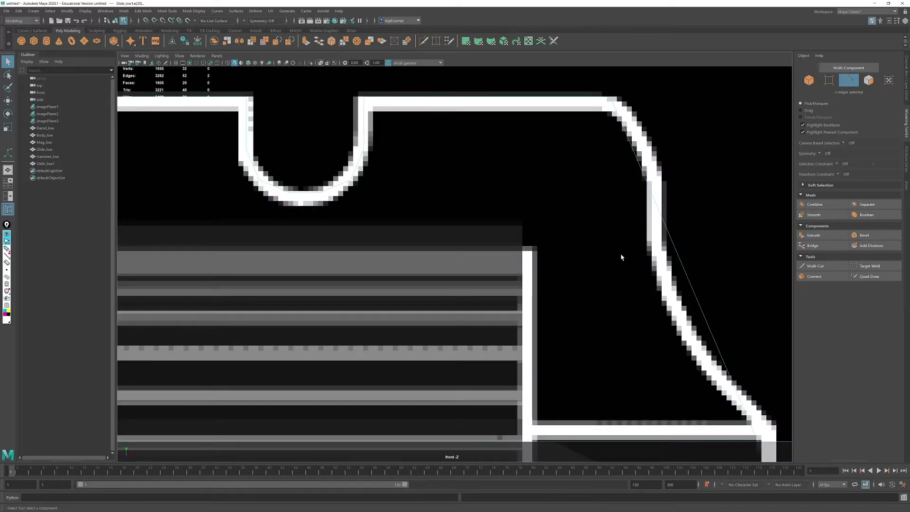
{"action": "scroll", "coordinate": [622, 254], "scroll_direction": "down", "scroll_amount": 3}
{"action": "left_click", "coordinate": [815, 276]}
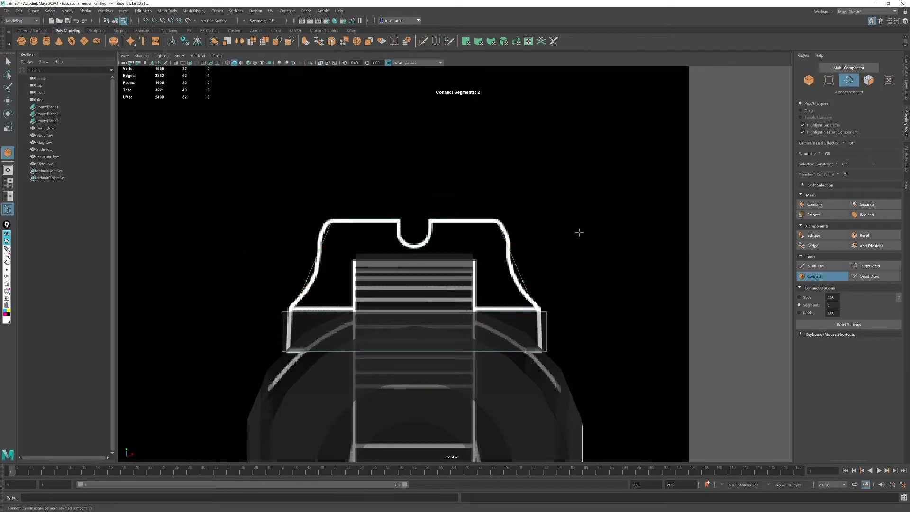
{"action": "key", "text": "q"}
Step: Bridge three of the aiming notch's rear edges to the segments of the adjacent sloping side
{"action": "key", "text": "space"}
{"action": "key", "text": "space"}
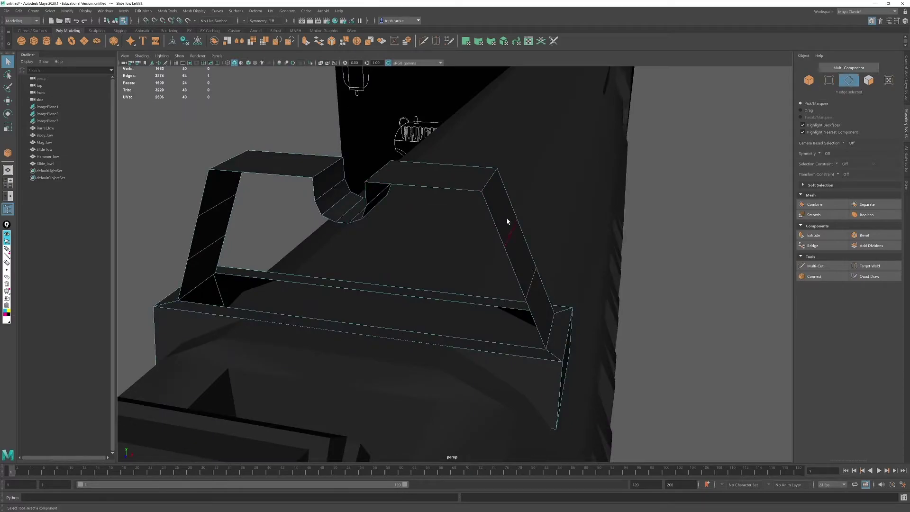
{"action": "left_click", "coordinate": [496, 222], "text": "shift"}
{"action": "left_click", "coordinate": [816, 247]}
{"action": "left_click", "coordinate": [364, 212]}
{"action": "left_click", "coordinate": [514, 271], "text": "shift"}
{"action": "left_click", "coordinate": [812, 246]}
{"action": "left_click_drag", "start_coordinate": [372, 259], "coordinate": [390, 238], "text": "alt"}
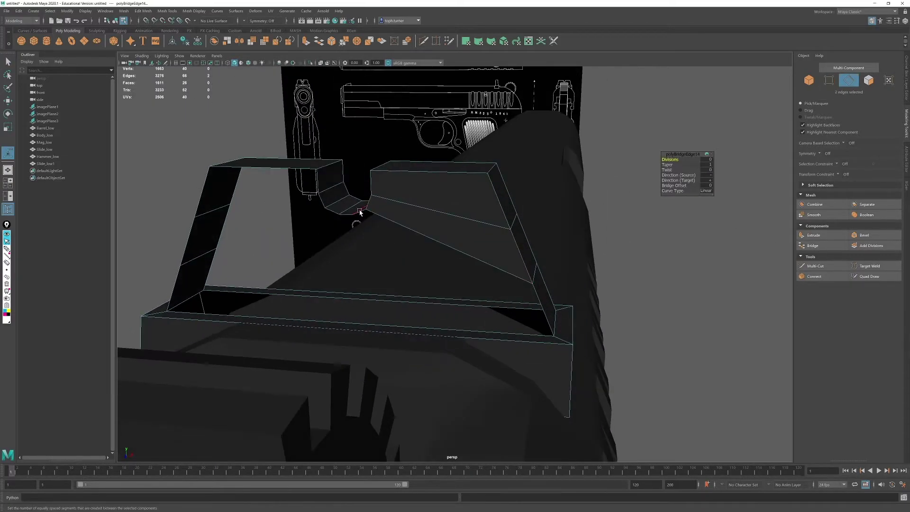
{"action": "left_click", "coordinate": [360, 212]}
{"action": "left_click", "coordinate": [537, 295], "text": "shift"}
{"action": "left_click", "coordinate": [813, 246]}
Step: Bridge the aiming notch's bottom edge to the rear upper edge of the sight base
{"action": "left_click_drag", "start_coordinate": [338, 227], "coordinate": [369, 250], "text": "alt"}
{"action": "left_click", "coordinate": [365, 225]}
{"action": "left_click", "coordinate": [383, 332], "text": "shift"}
{"action": "left_click", "coordinate": [813, 246]}
Step: Fill the remaining rear opening and the open front of the sight with faces
{"action": "left_click", "coordinate": [350, 221]}
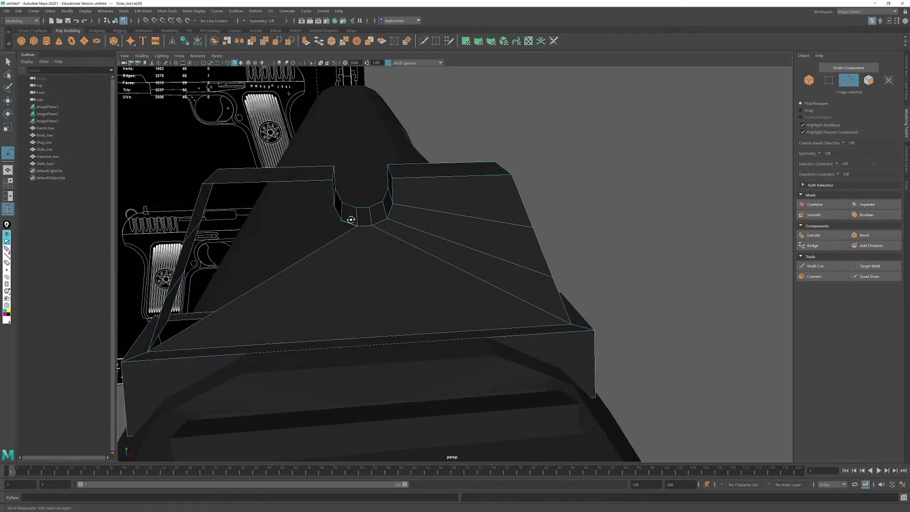
{"action": "left_click_drag", "start_coordinate": [350, 219], "coordinate": [358, 196], "text": "alt"}
{"action": "left_click", "coordinate": [124, 11]}
{"action": "left_click", "coordinate": [142, 63]}
{"action": "left_click_drag", "start_coordinate": [474, 204], "coordinate": [304, 237], "text": "alt"}
{"action": "double_click", "coordinate": [477, 168]}
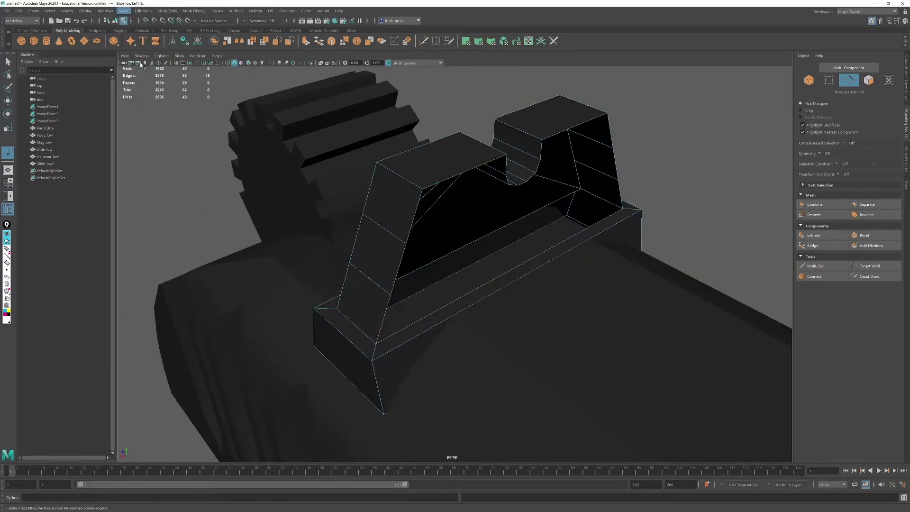
{"action": "left_click_drag", "start_coordinate": [341, 199], "coordinate": [561, 179], "text": "alt"}
Step: Cut edges across the sight's rear face from its lower corner to the notch's curve vertices
{"action": "right_click_drag", "start_coordinate": [562, 179], "coordinate": [544, 179]}
{"action": "left_click_drag", "start_coordinate": [544, 179], "coordinate": [580, 188], "text": "alt"}
{"action": "left_click", "coordinate": [815, 266]}
{"action": "left_click", "coordinate": [156, 326]}
{"action": "left_click", "coordinate": [323, 197]}
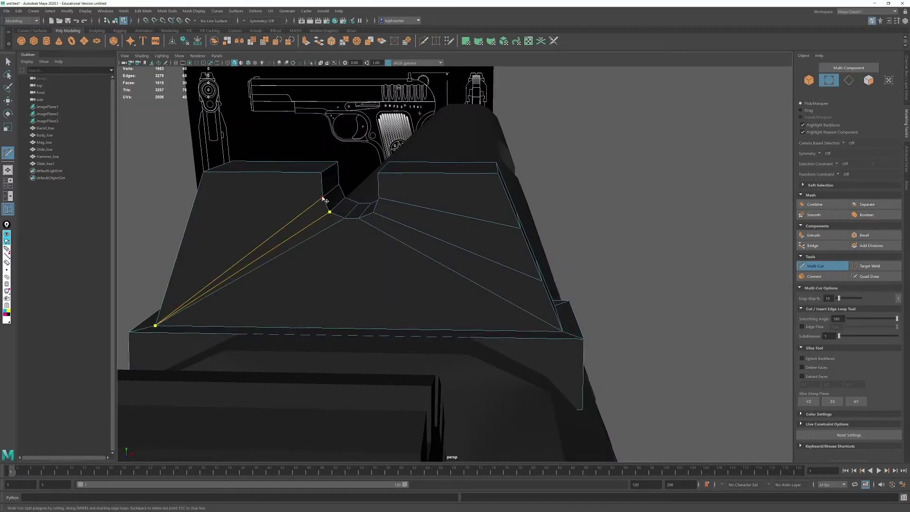
{"action": "right_click", "coordinate": [323, 197]}
Step: Cut edges across the sight's front face from the notch's curve vertices to both lower corners
{"action": "left_click_drag", "start_coordinate": [568, 256], "coordinate": [365, 279], "text": "alt"}
{"action": "left_click", "coordinate": [523, 196]}
{"action": "left_click", "coordinate": [355, 316]}
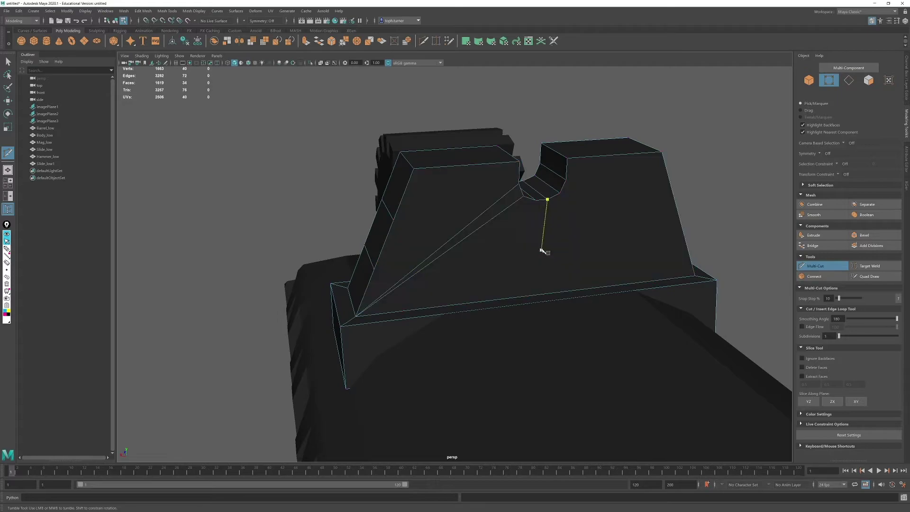
{"action": "left_click_drag", "start_coordinate": [541, 250], "coordinate": [481, 229], "text": "alt"}
{"action": "middle_click_drag", "start_coordinate": [481, 230], "coordinate": [430, 235], "text": "alt"}
{"action": "left_click", "coordinate": [436, 220]}
{"action": "right_click", "coordinate": [435, 220]}
{"action": "left_click_drag", "start_coordinate": [436, 220], "coordinate": [409, 244], "text": "alt"}
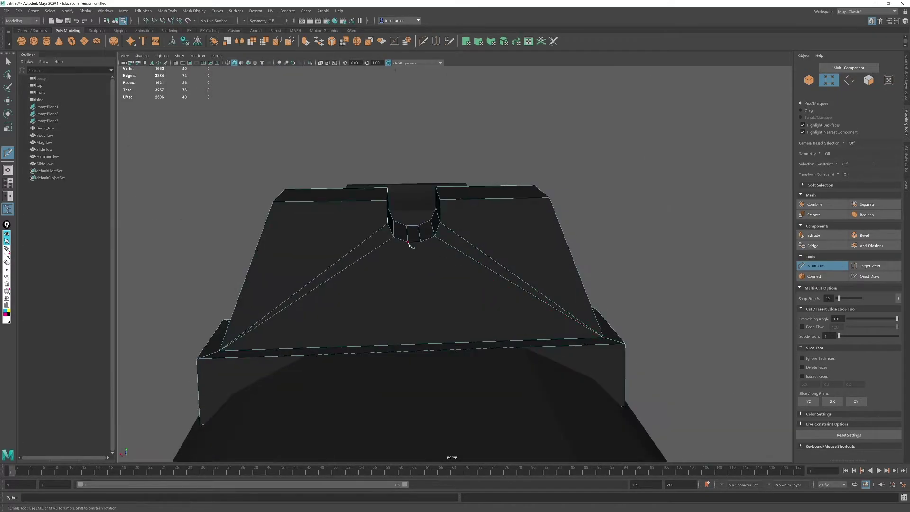
{"action": "left_click", "coordinate": [603, 337]}
{"action": "right_click", "coordinate": [604, 338]}
{"action": "left_click_drag", "start_coordinate": [384, 280], "coordinate": [683, 228], "text": "alt"}
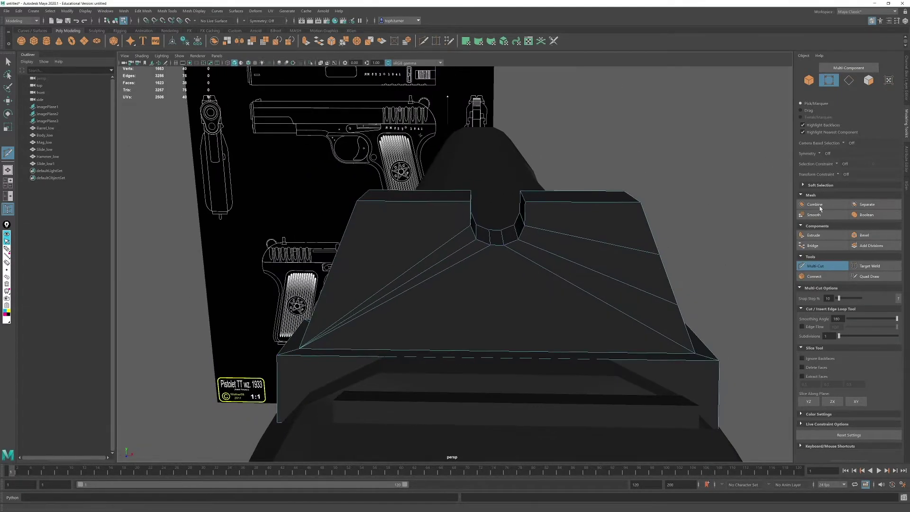
{"action": "left_click", "coordinate": [870, 266]}
{"action": "left_click_drag", "start_coordinate": [692, 280], "coordinate": [564, 306], "text": "alt"}
{"action": "left_click_drag", "start_coordinate": [576, 306], "coordinate": [611, 437]}
{"action": "left_click_drag", "start_coordinate": [630, 281], "coordinate": [647, 345]}
{"action": "left_click_drag", "start_coordinate": [647, 345], "coordinate": [665, 408]}
Step: Undo the vertex welds and the last cuts across the rear sight's front face
{"action": "left_click_drag", "start_coordinate": [478, 339], "coordinate": [701, 289], "text": "alt"}
{"action": "key", "text": "ctrl+z"}
{"action": "key", "text": "ctrl+z"}
{"action": "key", "text": "ctrl+z"}
{"action": "key", "text": "ctrl+z"}
{"action": "key", "text": "ctrl+z"}
{"action": "key", "text": "ctrl+z"}
{"action": "left_click_drag", "start_coordinate": [548, 257], "coordinate": [493, 289], "text": "alt"}
Step: Cut edges across the rear sight's front face from the notch's curve vertices to the vertices on both slanted sides and the lower corners
{"action": "left_click", "coordinate": [822, 266]}
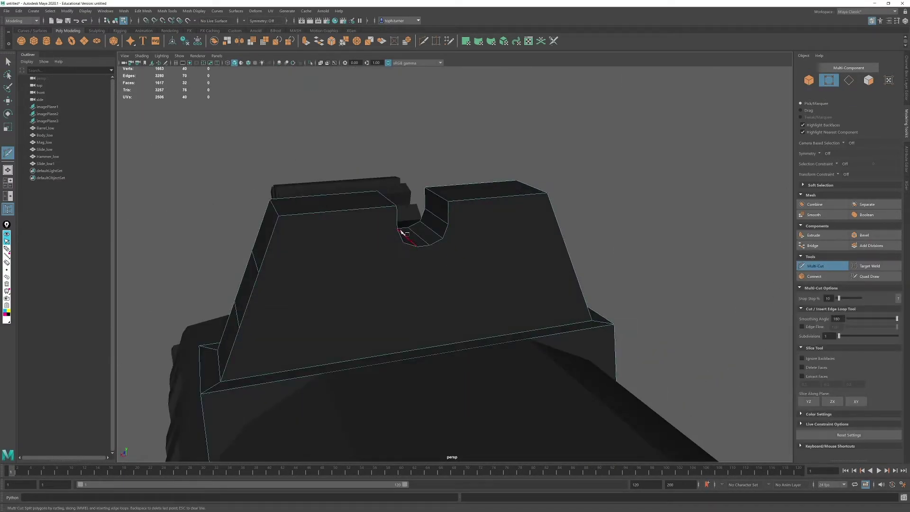
{"action": "left_click", "coordinate": [239, 327]}
{"action": "right_click", "coordinate": [239, 328]}
{"action": "left_click_drag", "start_coordinate": [256, 324], "coordinate": [477, 286], "text": "alt"}
{"action": "left_click", "coordinate": [427, 221]}
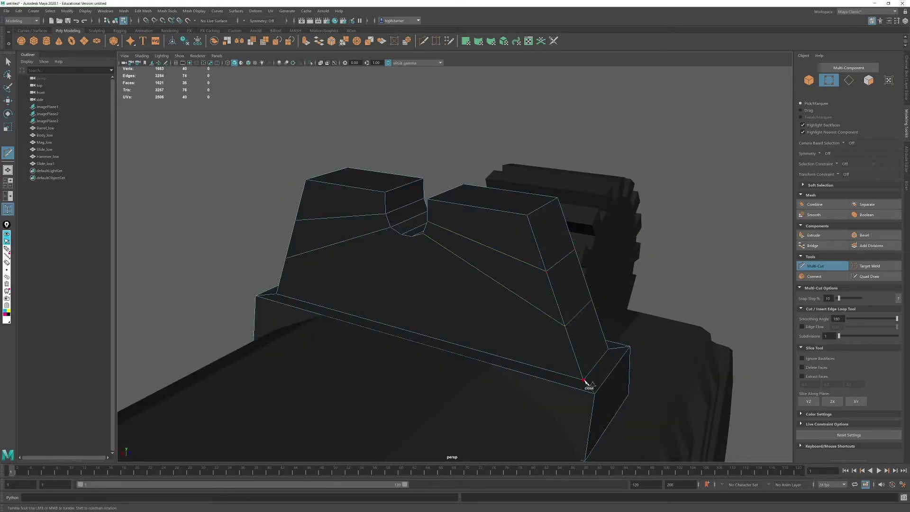
{"action": "left_click", "coordinate": [403, 234]}
{"action": "left_click", "coordinate": [277, 293]}
{"action": "right_click", "coordinate": [277, 293]}
Step: Replace the fan of edges on the sight's rear face with cuts from the notch's curve vertices to the slanted side's vertices
{"action": "left_click_drag", "start_coordinate": [622, 226], "coordinate": [530, 271], "text": "alt"}
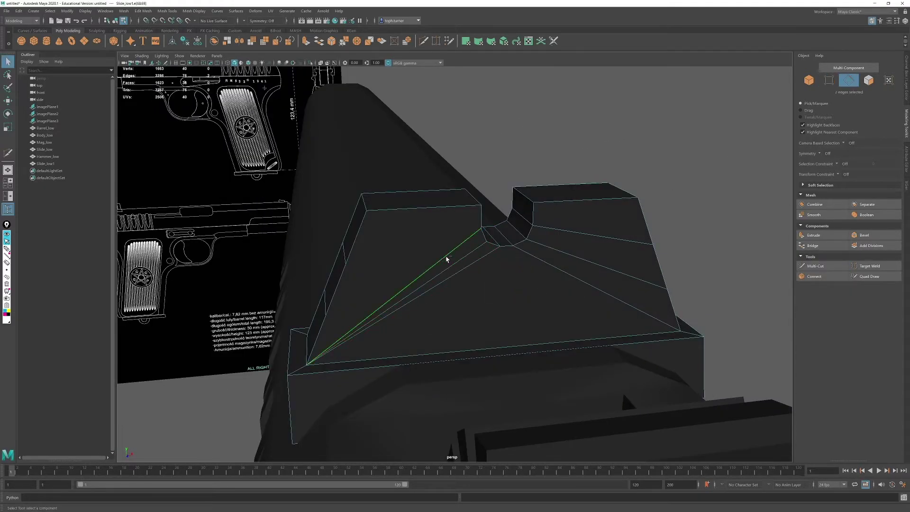
{"action": "left_click", "coordinate": [835, 266]}
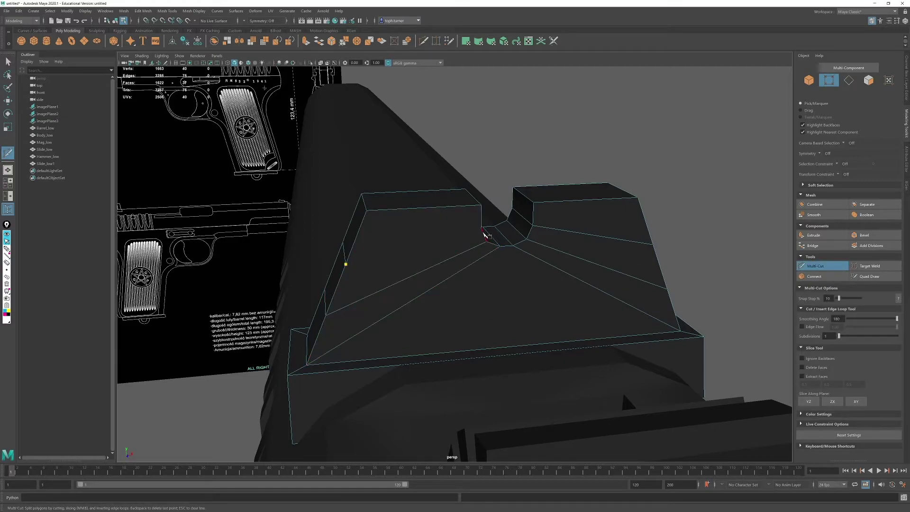
{"action": "left_click", "coordinate": [482, 229]}
{"action": "key", "text": "q"}
Step: Move and scale the rear sight's slanted-side vertices in the front view to follow the blueprint's curved outline
{"action": "key", "text": "space"}
{"action": "key", "text": "space"}
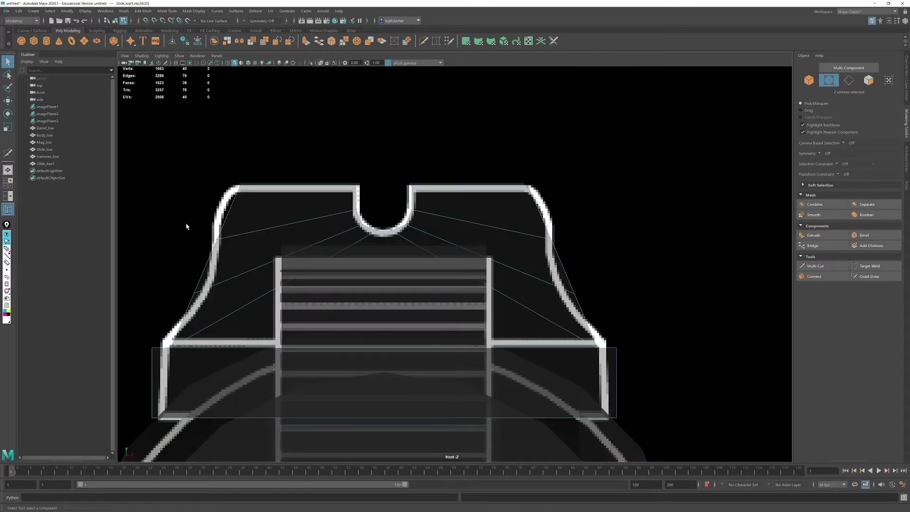
{"action": "left_click_drag", "start_coordinate": [579, 225], "coordinate": [533, 251], "text": "shift"}
{"action": "key", "text": "w"}
{"action": "left_click_drag", "start_coordinate": [384, 202], "coordinate": [384, 177]}
{"action": "left_click_drag", "start_coordinate": [176, 277], "coordinate": [213, 308]}
{"action": "left_click_drag", "start_coordinate": [606, 278], "coordinate": [557, 308], "text": "shift"}
{"action": "left_click_drag", "start_coordinate": [384, 257], "coordinate": [384, 236]}
{"action": "key", "text": "r"}
{"action": "left_click_drag", "start_coordinate": [416, 272], "coordinate": [409, 273]}
{"action": "right_click_drag", "start_coordinate": [433, 290], "coordinate": [484, 232]}
{"action": "key", "text": "space"}
{"action": "key", "text": "space"}
{"action": "left_click", "coordinate": [658, 217]}
Step: Create a polygon cube and place it over the blueprint's front sight above the slide's muzzle end in the side view
{"action": "left_click_drag", "start_coordinate": [484, 231], "coordinate": [582, 146], "text": "alt"}
{"action": "right_click_drag", "start_coordinate": [581, 146], "coordinate": [488, 166], "text": "alt"}
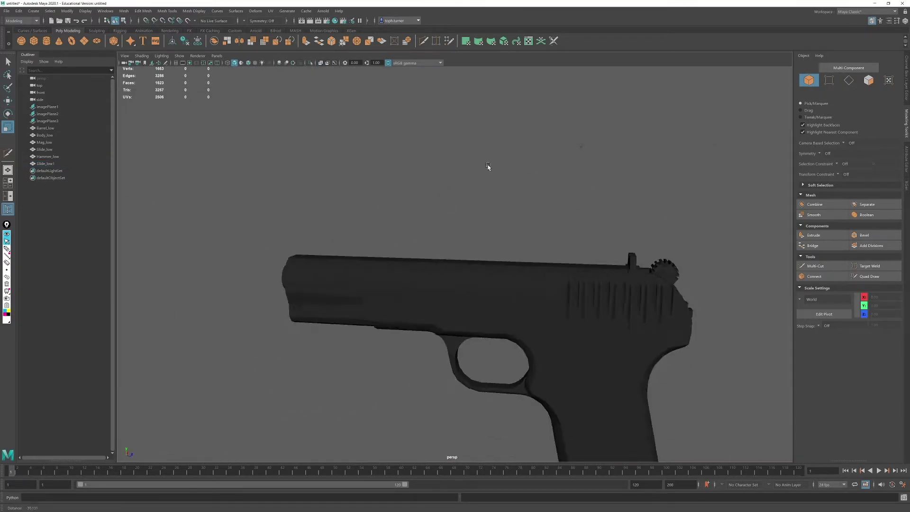
{"action": "left_click_drag", "start_coordinate": [488, 166], "coordinate": [492, 228], "text": "alt"}
{"action": "key", "text": "space"}
{"action": "key", "text": "space"}
{"action": "right_click_drag", "start_coordinate": [571, 342], "coordinate": [478, 313], "text": "alt"}
{"action": "middle_click_drag", "start_coordinate": [478, 312], "coordinate": [166, 289], "text": "alt"}
{"action": "left_click", "coordinate": [33, 41]}
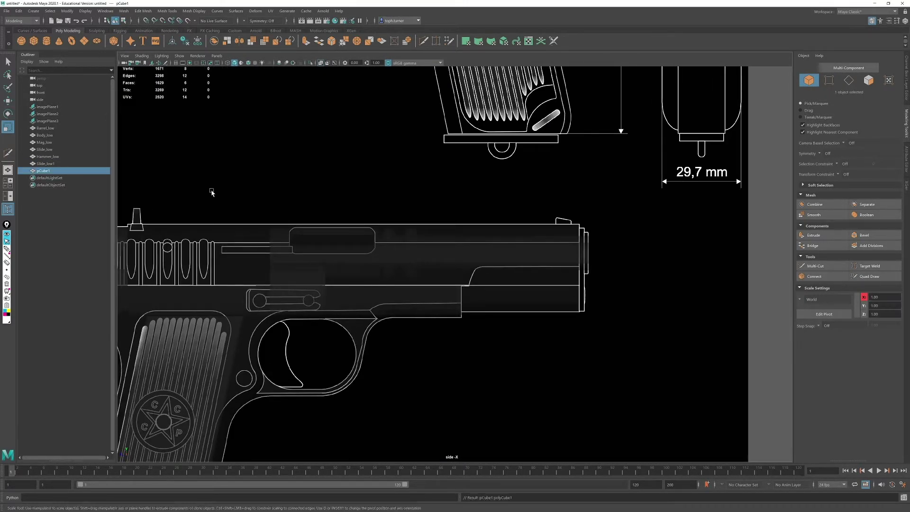
{"action": "right_click_drag", "start_coordinate": [462, 135], "coordinate": [412, 116], "text": "alt"}
{"action": "key", "text": "w"}
{"action": "left_click_drag", "start_coordinate": [150, 200], "coordinate": [539, 222]}
{"action": "right_click_drag", "start_coordinate": [552, 327], "coordinate": [726, 379], "text": "alt"}
{"action": "middle_click_drag", "start_coordinate": [730, 223], "coordinate": [621, 315], "text": "alt"}
{"action": "right_click_drag", "start_coordinate": [621, 315], "coordinate": [663, 327], "text": "alt"}
{"action": "left_click_drag", "start_coordinate": [495, 134], "coordinate": [496, 142]}
Step: Move the cube's vertices to match the blueprint front sight's length, height and sloping top
{"action": "left_click", "coordinate": [829, 83]}
{"action": "left_click_drag", "start_coordinate": [455, 90], "coordinate": [399, 265]}
{"action": "left_click_drag", "start_coordinate": [400, 177], "coordinate": [411, 179]}
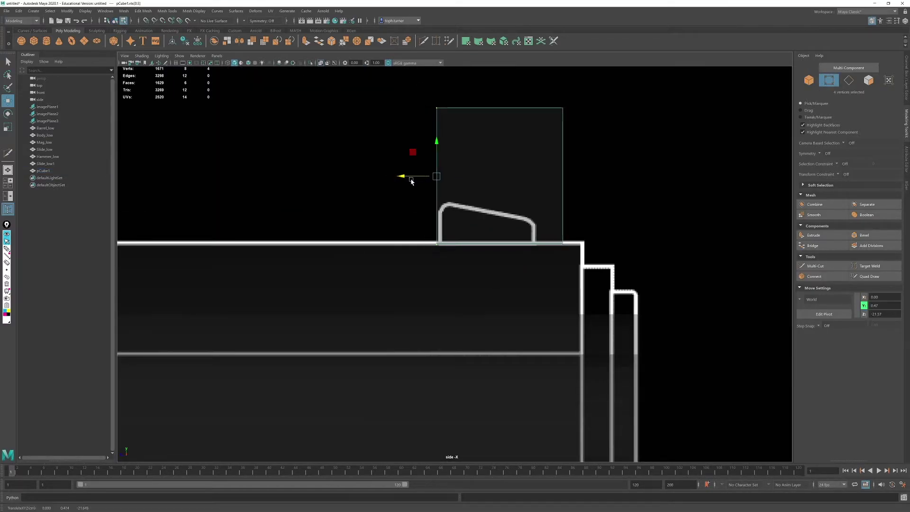
{"action": "left_click_drag", "start_coordinate": [591, 90], "coordinate": [545, 265]}
{"action": "left_click_drag", "start_coordinate": [543, 177], "coordinate": [516, 189]}
{"action": "left_click_drag", "start_coordinate": [608, 81], "coordinate": [379, 162]}
{"action": "left_click_drag", "start_coordinate": [487, 94], "coordinate": [487, 190]}
{"action": "left_click_drag", "start_coordinate": [560, 182], "coordinate": [519, 221]}
{"action": "left_click_drag", "start_coordinate": [535, 167], "coordinate": [535, 187]}
Step: Bevel the front sight's two upper end edges with a fraction of 0.5 and an increased segment count
{"action": "right_click_drag", "start_coordinate": [612, 259], "coordinate": [709, 299], "text": "alt"}
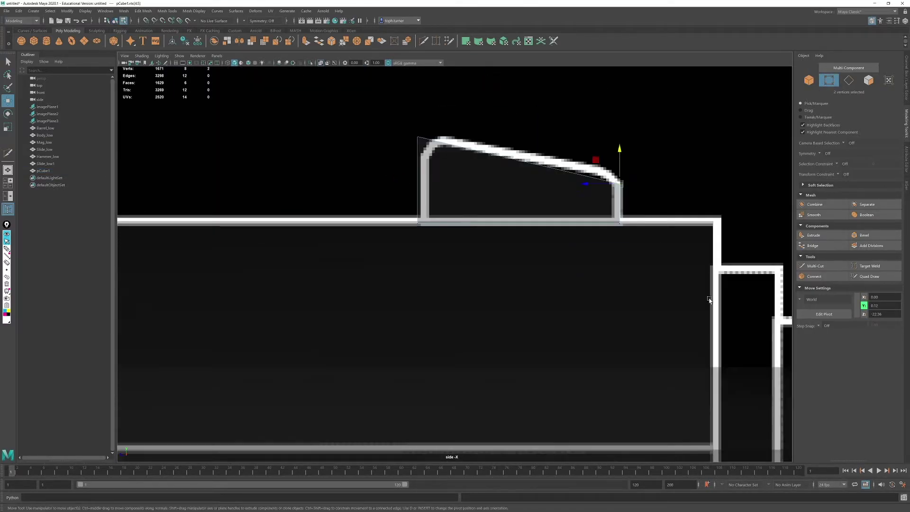
{"action": "left_click", "coordinate": [848, 80]}
{"action": "left_click_drag", "start_coordinate": [321, 116], "coordinate": [665, 196]}
{"action": "left_click", "coordinate": [864, 237]}
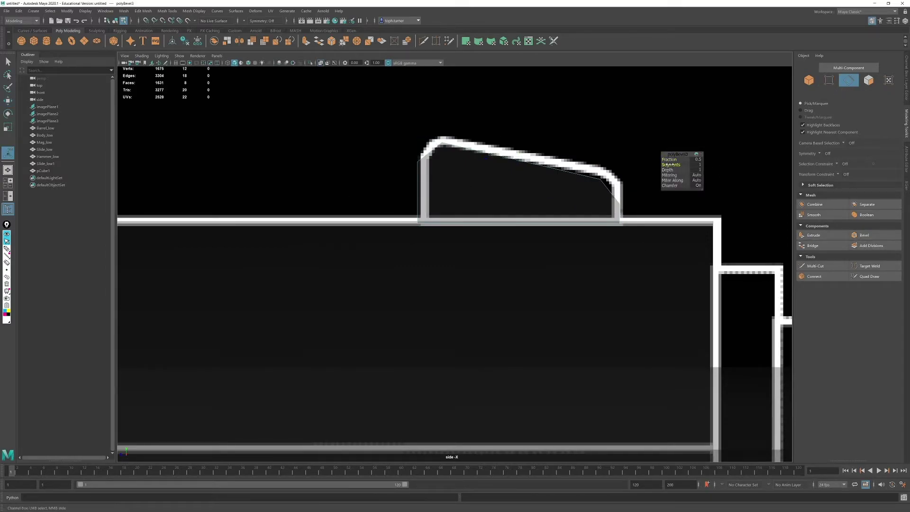
{"action": "left_click", "coordinate": [827, 83]}
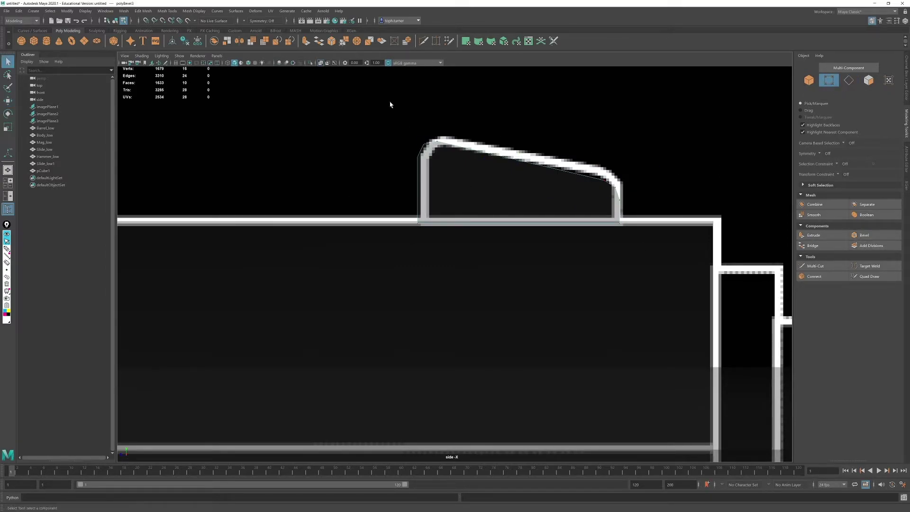
Step: Adjust the vertices at both bevelled ends of the front sight to follow the blueprint's rounded corners
{"action": "left_click_drag", "start_coordinate": [392, 103], "coordinate": [462, 256]}
{"action": "key", "text": "w"}
{"action": "left_click_drag", "start_coordinate": [403, 184], "coordinate": [432, 115]}
{"action": "left_click_drag", "start_coordinate": [582, 150], "coordinate": [640, 209]}
{"action": "left_click_drag", "start_coordinate": [612, 160], "coordinate": [612, 148]}
Step: Scale all the front sight's vertices narrower along X to match its width in the top-view blueprint
{"action": "key", "text": "space"}
{"action": "key", "text": "space"}
{"action": "key", "text": "space"}
{"action": "key", "text": "space"}
{"action": "right_click_drag", "start_coordinate": [364, 334], "coordinate": [225, 244], "text": "alt"}
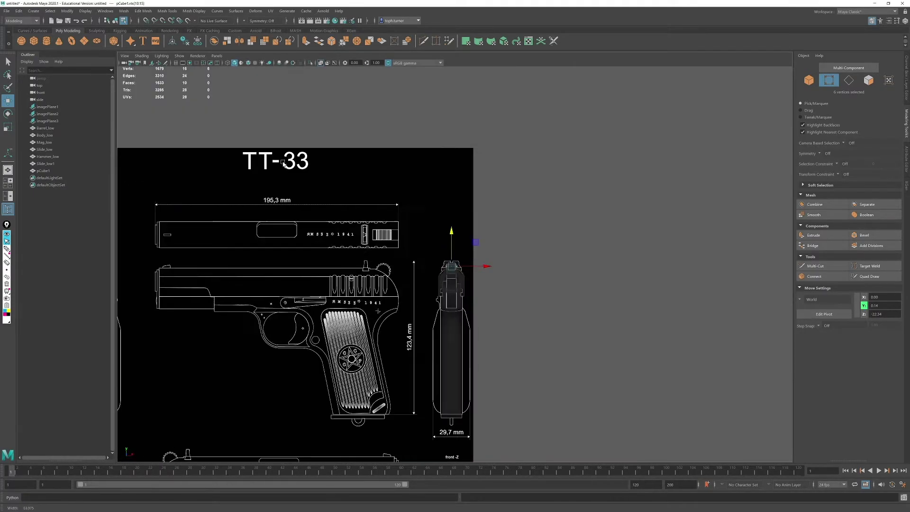
{"action": "key", "text": "space"}
{"action": "middle_click_drag", "start_coordinate": [225, 244], "coordinate": [474, 370], "text": "alt"}
{"action": "key", "text": "space"}
{"action": "right_click_drag", "start_coordinate": [237, 204], "coordinate": [317, 217], "text": "alt"}
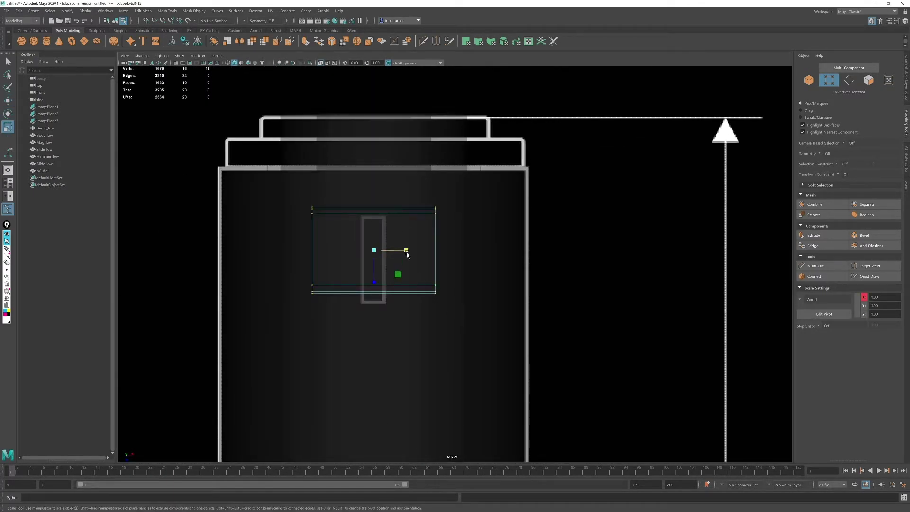
{"action": "left_click_drag", "start_coordinate": [406, 251], "coordinate": [380, 252]}
Step: Connect the lowest bevel vertices at the front sight's two ends with edges across its side faces
{"action": "key", "text": "space"}
{"action": "key", "text": "space"}
{"action": "left_click", "coordinate": [274, 246]}
{"action": "left_click_drag", "start_coordinate": [275, 246], "coordinate": [424, 175], "text": "alt"}
{"action": "middle_click_drag", "start_coordinate": [424, 175], "coordinate": [479, 332], "text": "alt"}
{"action": "left_click_drag", "start_coordinate": [377, 334], "coordinate": [405, 356]}
{"action": "left_click_drag", "start_coordinate": [433, 316], "coordinate": [410, 286], "text": "shift"}
{"action": "right_click_drag", "start_coordinate": [455, 284], "coordinate": [564, 279], "text": "shift"}
{"action": "key", "text": "r"}
Step: Connect the middle bevel vertices at both ends of the front sight across its side faces, and deselect it
{"action": "left_click_drag", "start_coordinate": [427, 267], "coordinate": [407, 284]}
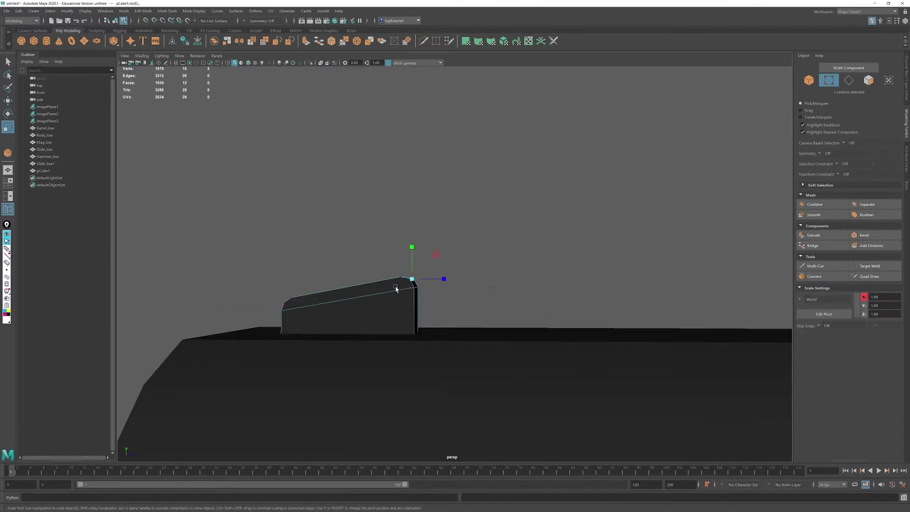
{"action": "middle_click_drag", "start_coordinate": [396, 289], "coordinate": [654, 270], "text": "alt"}
{"action": "left_click_drag", "start_coordinate": [532, 297], "coordinate": [546, 280], "text": "shift"}
{"action": "right_click_drag", "start_coordinate": [545, 208], "coordinate": [479, 107], "text": "shift"}
{"action": "key", "text": "r"}
{"action": "left_click", "coordinate": [455, 133]}
Step: Create a polygon cube for the grip panel and move it to the panel's upper rear corner in the side view
{"action": "left_click_drag", "start_coordinate": [456, 133], "coordinate": [473, 163], "text": "alt"}
{"action": "left_click_drag", "start_coordinate": [374, 81], "coordinate": [540, 237], "text": "alt"}
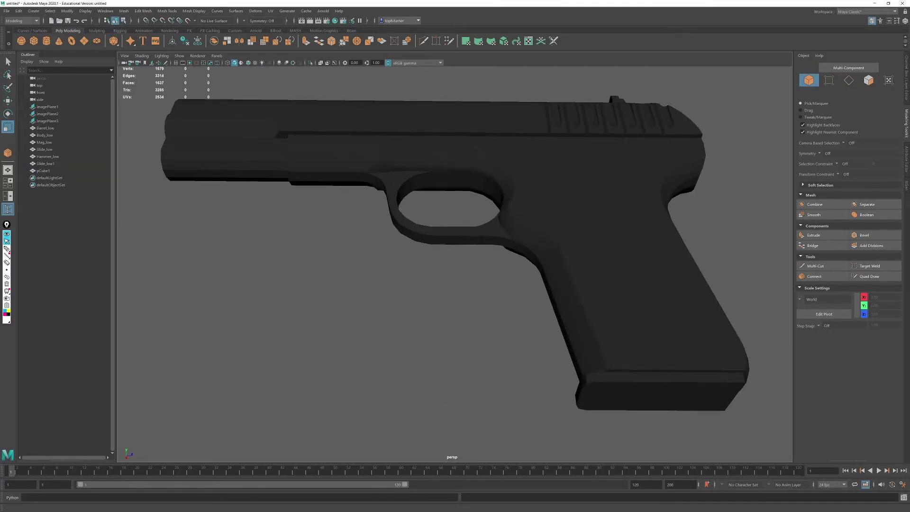
{"action": "left_click_drag", "start_coordinate": [498, 247], "coordinate": [541, 288], "text": "alt"}
{"action": "key", "text": "space"}
{"action": "key", "text": "space"}
{"action": "scroll", "coordinate": [521, 308], "scroll_direction": "down", "scroll_amount": 15}
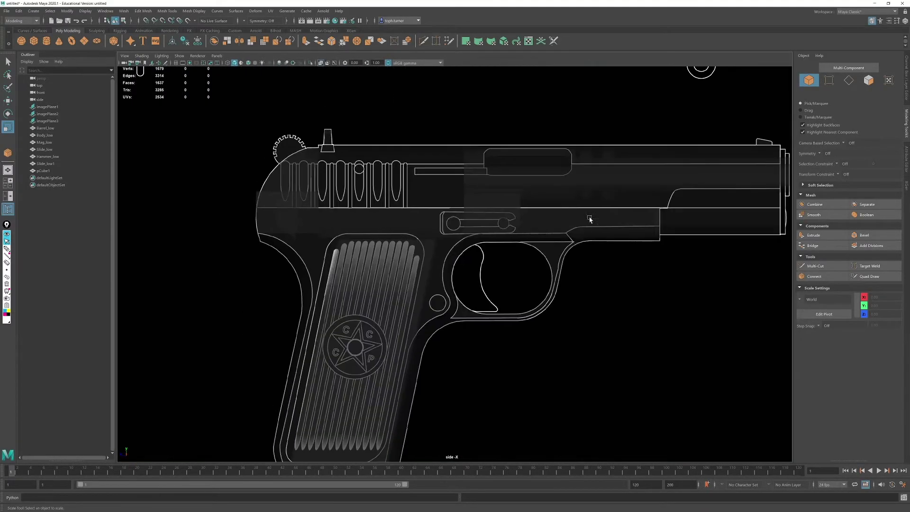
{"action": "middle_click_drag", "start_coordinate": [589, 217], "coordinate": [677, 150], "text": "alt"}
{"action": "scroll", "coordinate": [677, 150], "scroll_direction": "up", "scroll_amount": 1}
{"action": "left_click", "coordinate": [34, 41]}
{"action": "middle_click_drag", "start_coordinate": [361, 150], "coordinate": [339, 205], "text": "alt"}
{"action": "key", "text": "w"}
{"action": "middle_click_drag", "start_coordinate": [412, 111], "coordinate": [419, 253]}
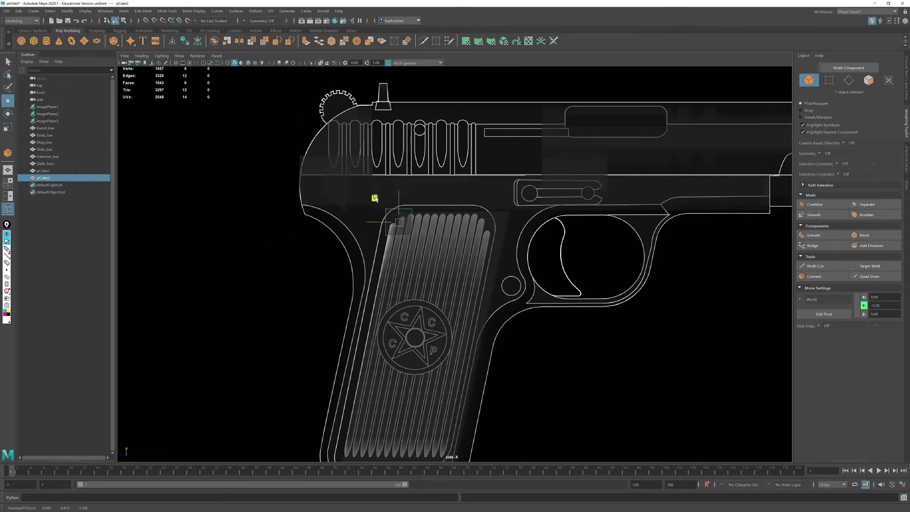
Step: Move the cube's vertices to fit the slanted outline of the grip panel in the side-view blueprint
{"action": "left_click", "coordinate": [830, 80]}
{"action": "left_click_drag", "start_coordinate": [443, 185], "coordinate": [401, 256]}
{"action": "left_click_drag", "start_coordinate": [382, 218], "coordinate": [465, 227]}
{"action": "left_click_drag", "start_coordinate": [307, 270], "coordinate": [524, 225]}
{"action": "middle_click_drag", "start_coordinate": [436, 255], "coordinate": [457, 142], "text": "alt"}
{"action": "left_click_drag", "start_coordinate": [462, 86], "coordinate": [441, 329]}
{"action": "left_click_drag", "start_coordinate": [437, 361], "coordinate": [379, 369]}
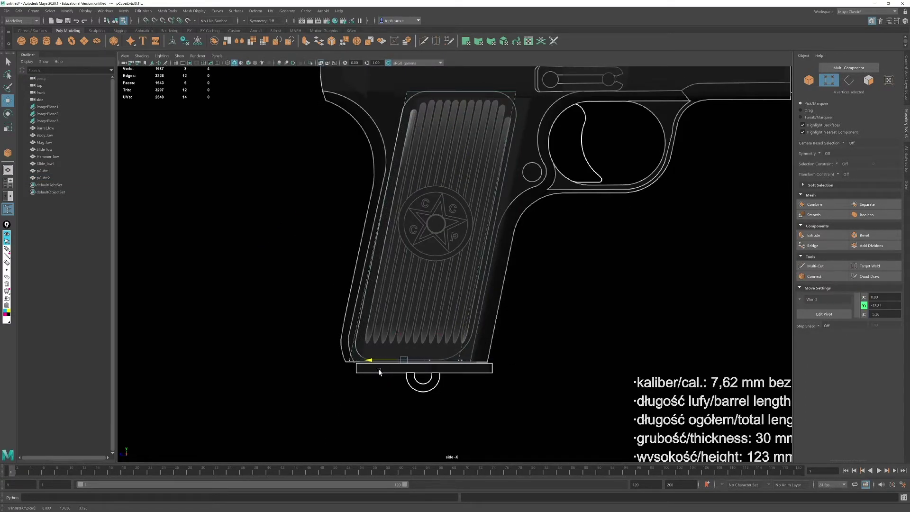
{"action": "left_click_drag", "start_coordinate": [512, 121], "coordinate": [525, 80]}
{"action": "left_click_drag", "start_coordinate": [464, 349], "coordinate": [452, 372], "text": "shift"}
{"action": "left_click_drag", "start_coordinate": [457, 226], "coordinate": [464, 226]}
{"action": "left_click_drag", "start_coordinate": [397, 71], "coordinate": [511, 103]}
Step: Bevel the grip panel's four corner edges with 4 segments, sized to the blueprint's rounded corners
{"action": "left_click", "coordinate": [848, 79]}
{"action": "left_click_drag", "start_coordinate": [419, 80], "coordinate": [396, 103], "text": "shift"}
{"action": "left_click_drag", "start_coordinate": [478, 348], "coordinate": [455, 372], "text": "shift"}
{"action": "left_click_drag", "start_coordinate": [341, 372], "coordinate": [364, 348], "text": "shift"}
{"action": "left_click", "coordinate": [853, 237]}
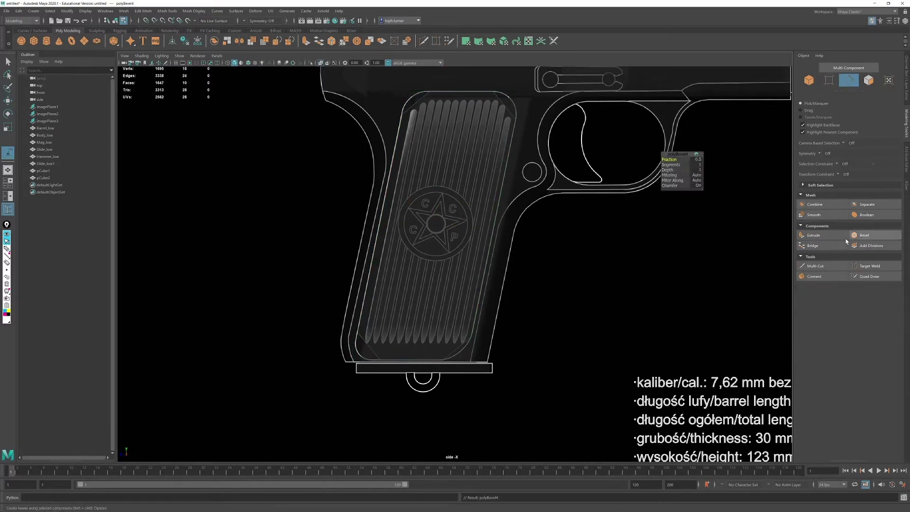
{"action": "left_click_drag", "start_coordinate": [673, 162], "coordinate": [681, 164]}
{"action": "middle_click_drag", "start_coordinate": [683, 146], "coordinate": [670, 182], "text": "alt"}
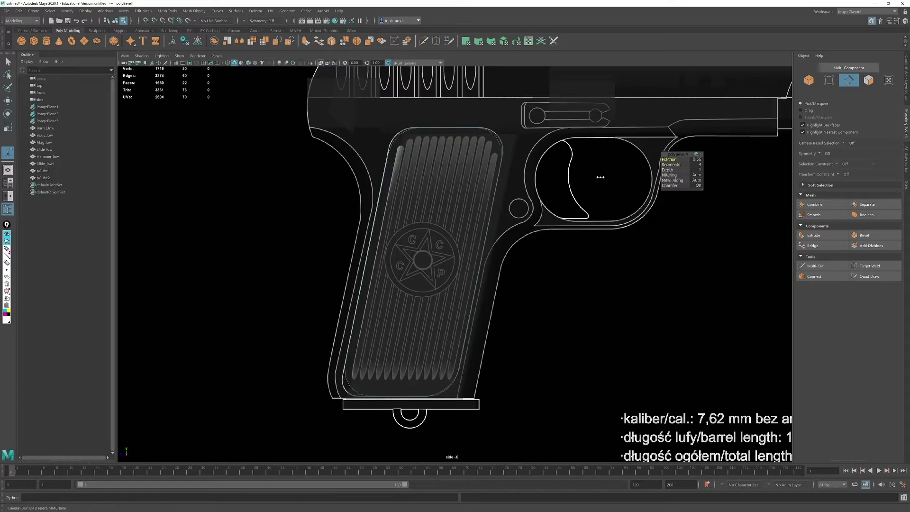
{"action": "scroll", "coordinate": [495, 179], "scroll_direction": "up", "scroll_amount": 3}
{"action": "right_click_drag", "start_coordinate": [495, 179], "coordinate": [517, 159]}
Step: Move the grip panel along X so it sits on the outer side of the pistol's grip
{"action": "key", "text": "space"}
{"action": "key", "text": "space"}
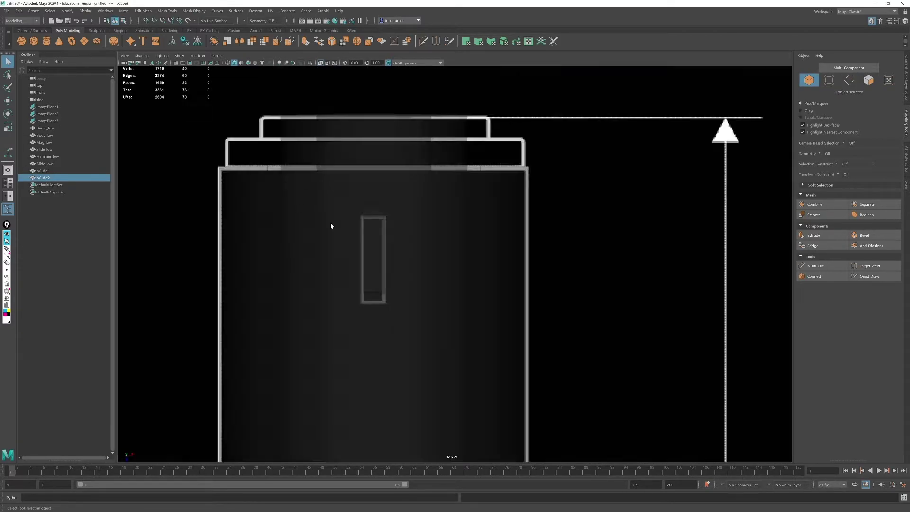
{"action": "scroll", "coordinate": [332, 225], "scroll_direction": "down", "scroll_amount": 10}
{"action": "scroll", "coordinate": [381, 242], "scroll_direction": "up", "scroll_amount": 5}
{"action": "middle_click_drag", "start_coordinate": [402, 323], "coordinate": [506, 268], "text": "alt"}
{"action": "scroll", "coordinate": [382, 241], "scroll_direction": "up", "scroll_amount": 1}
{"action": "key", "text": "w"}
{"action": "left_click_drag", "start_coordinate": [459, 272], "coordinate": [502, 272]}
{"action": "key", "text": "space"}
{"action": "key", "text": "space"}
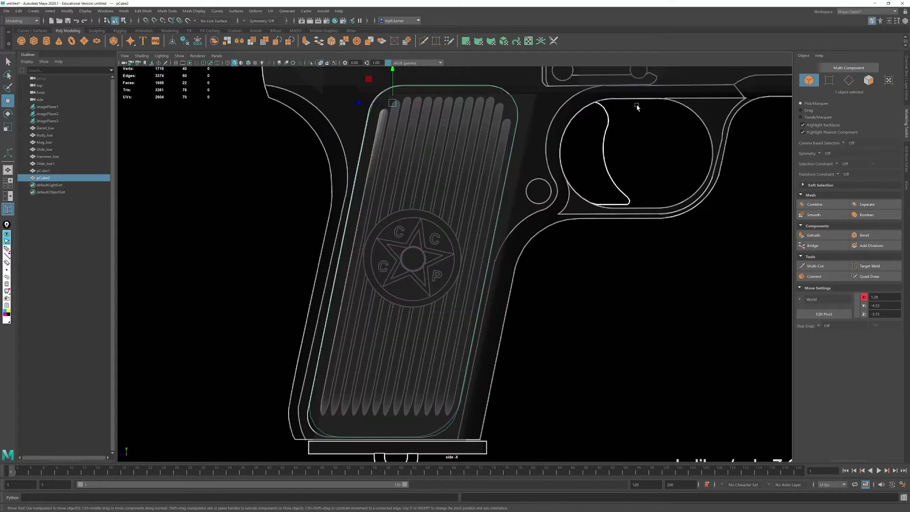
{"action": "key", "text": "space"}
{"action": "key", "text": "space"}
{"action": "left_click_drag", "start_coordinate": [636, 109], "coordinate": [527, 180], "text": "alt"}
{"action": "left_click_drag", "start_coordinate": [475, 161], "coordinate": [481, 179]}
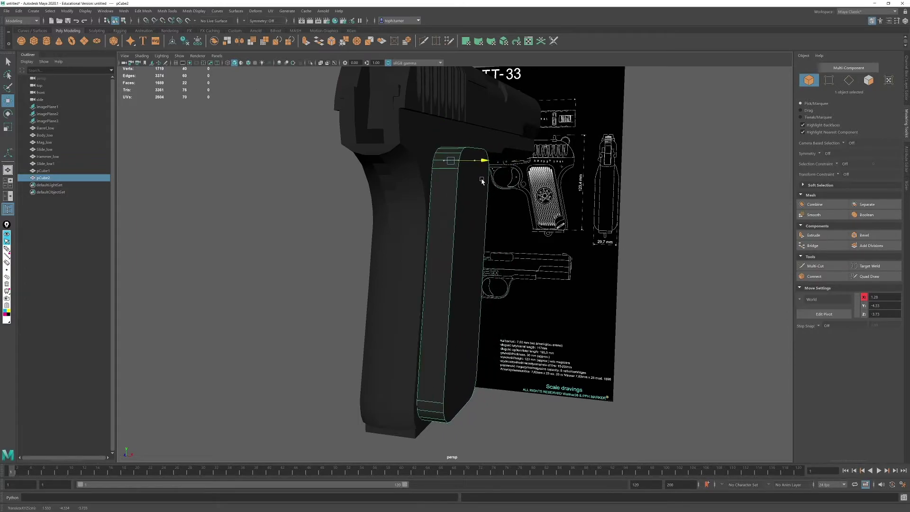
Step: Move the grip panel's outer vertices inward along X to match the panel thickness in the front-view blueprint
{"action": "key", "text": "space"}
{"action": "key", "text": "space"}
{"action": "middle_click_drag", "start_coordinate": [616, 285], "coordinate": [444, 242], "text": "alt"}
{"action": "scroll", "coordinate": [473, 288], "scroll_direction": "up", "scroll_amount": 6}
{"action": "right_click_drag", "start_coordinate": [473, 288], "coordinate": [440, 289]}
{"action": "left_click_drag", "start_coordinate": [459, 124], "coordinate": [428, 405]}
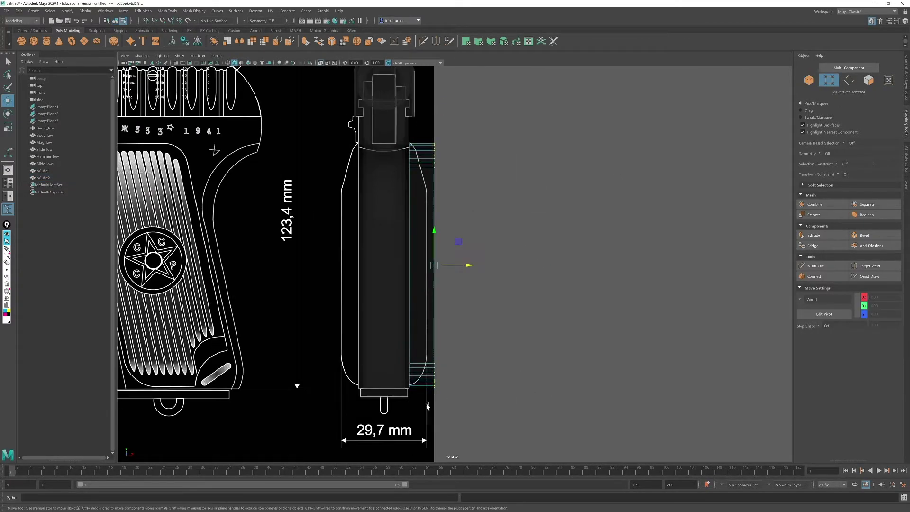
{"action": "scroll", "coordinate": [445, 265], "scroll_direction": "up", "scroll_amount": 4}
{"action": "left_click_drag", "start_coordinate": [447, 266], "coordinate": [433, 270]}
{"action": "middle_click_drag", "start_coordinate": [409, 170], "coordinate": [400, 291], "text": "alt"}
{"action": "scroll", "coordinate": [400, 291], "scroll_direction": "up", "scroll_amount": 3}
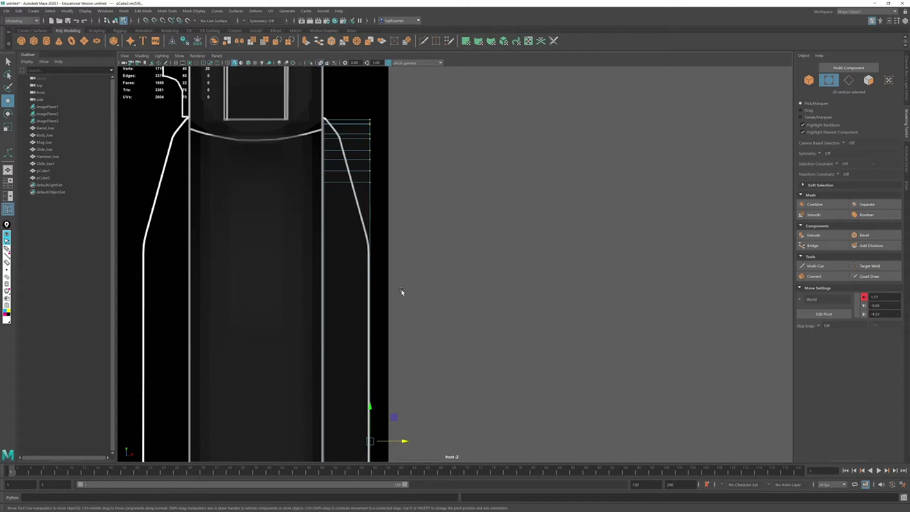
{"action": "key", "text": "space"}
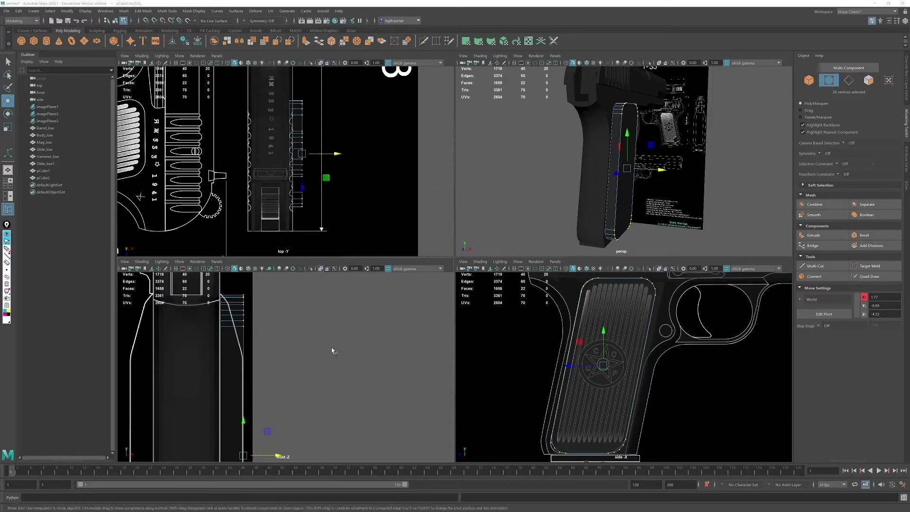
{"action": "key", "text": "space"}
{"action": "scroll", "coordinate": [296, 348], "scroll_direction": "down", "scroll_amount": 3}
{"action": "middle_click_drag", "start_coordinate": [303, 347], "coordinate": [334, 157], "text": "alt"}
{"action": "scroll", "coordinate": [382, 350], "scroll_direction": "up", "scroll_amount": 8}
{"action": "middle_click_drag", "start_coordinate": [367, 257], "coordinate": [451, 262], "text": "alt"}
{"action": "left_click", "coordinate": [445, 253]}
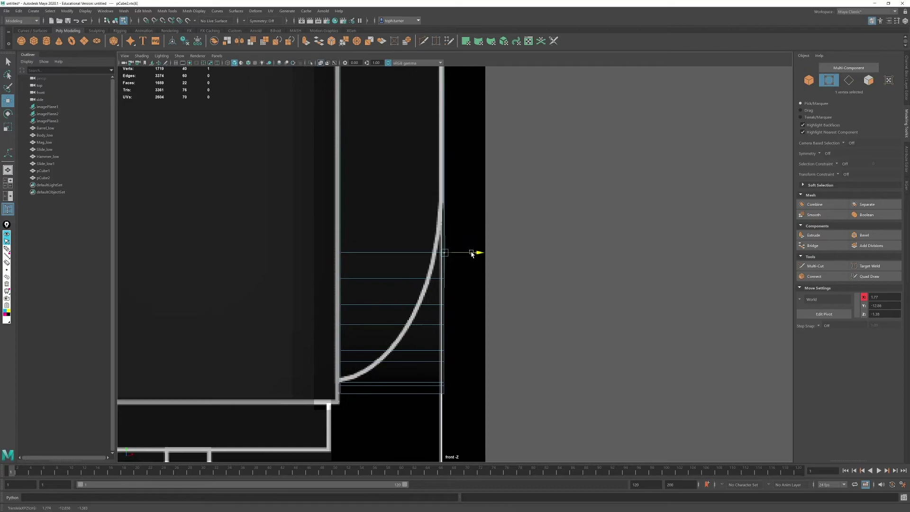
{"action": "left_click", "coordinate": [445, 278]}
{"action": "left_click_drag", "start_coordinate": [475, 279], "coordinate": [461, 280]}
{"action": "key", "text": "ctrl+z"}
Step: Create a polygon cylinder, rotate it to face the front view, and place it at the grip's base with X set to 0
{"action": "right_click_drag", "start_coordinate": [592, 226], "coordinate": [415, 130], "text": "alt"}
{"action": "middle_click_drag", "start_coordinate": [415, 129], "coordinate": [382, 246], "text": "alt"}
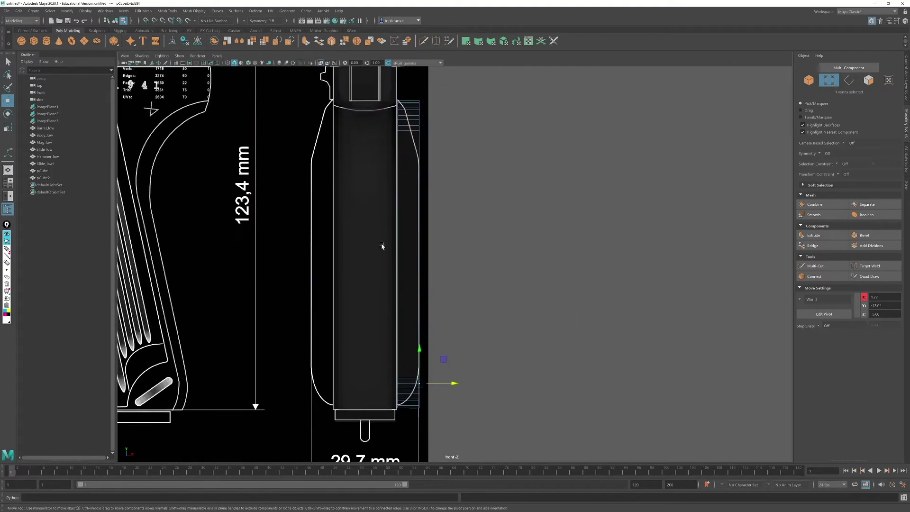
{"action": "left_click", "coordinate": [46, 42]}
{"action": "scroll", "coordinate": [303, 142], "scroll_direction": "down", "scroll_amount": 6}
{"action": "key", "text": "e"}
{"action": "left_click_drag", "start_coordinate": [406, 91], "coordinate": [491, 276]}
{"action": "key", "text": "w"}
{"action": "key", "text": "r"}
{"action": "right_click_drag", "start_coordinate": [374, 201], "coordinate": [381, 402], "text": "alt"}
{"action": "middle_click_drag", "start_coordinate": [381, 402], "coordinate": [463, 258], "text": "alt"}
{"action": "key", "text": "w"}
{"action": "left_click_drag", "start_coordinate": [609, 214], "coordinate": [397, 304]}
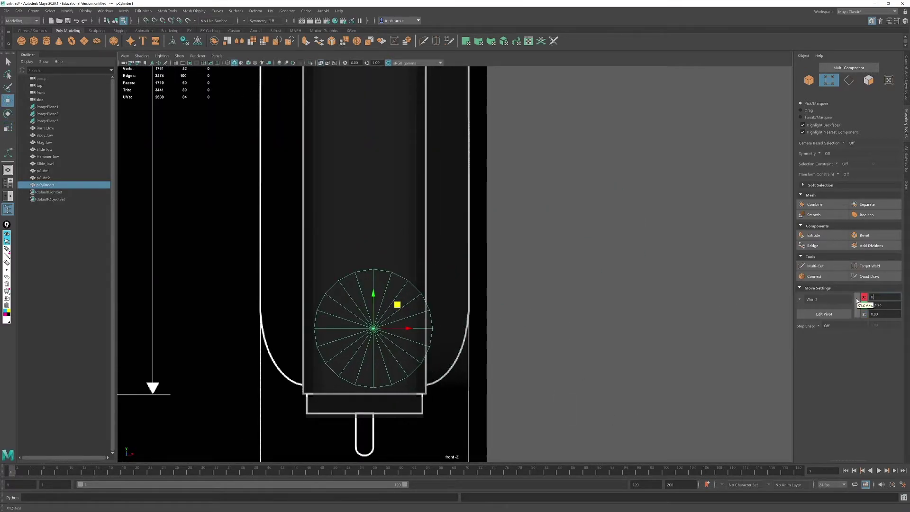
{"action": "key", "text": "Return"}
Step: Extrude one half of the cylinder's faces along X until it reaches the grip's outer outline in the front-view blueprint
{"action": "right_click_drag", "start_coordinate": [291, 357], "coordinate": [291, 394]}
{"action": "left_click_drag", "start_coordinate": [463, 214], "coordinate": [372, 454]}
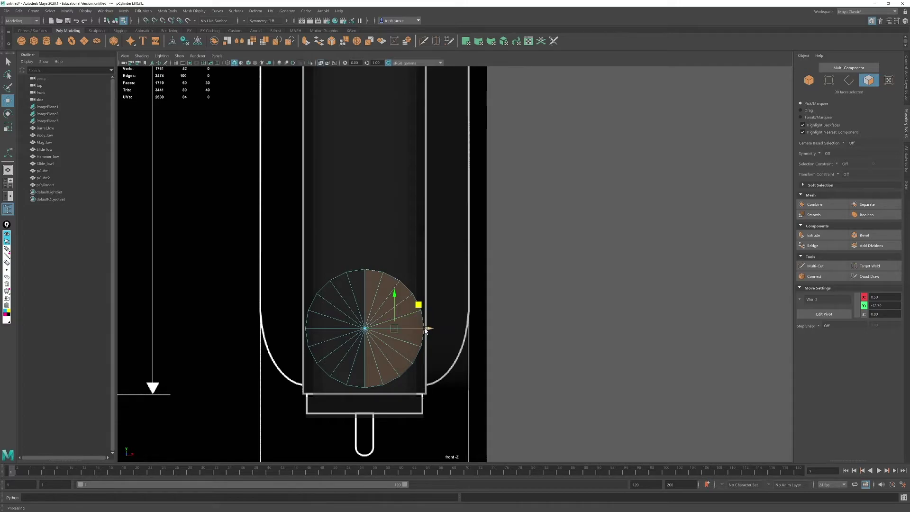
{"action": "key", "text": "ctrl+e"}
{"action": "key", "text": "w"}
{"action": "left_click_drag", "start_coordinate": [427, 329], "coordinate": [474, 329]}
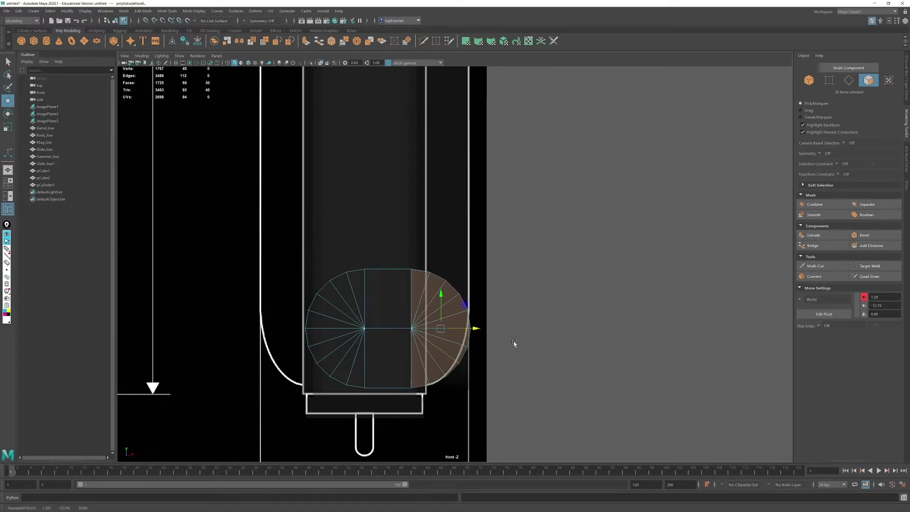
Step: Extrude the upper half of the shape upward along Y to near the top of the grip panel
{"action": "left_click_drag", "start_coordinate": [532, 184], "coordinate": [261, 325]}
{"action": "left_click", "coordinate": [814, 235]}
{"action": "key", "text": "w"}
{"action": "left_click_drag", "start_coordinate": [389, 274], "coordinate": [389, 149]}
{"action": "scroll", "coordinate": [389, 150], "scroll_direction": "down", "scroll_amount": 5}
{"action": "middle_click_drag", "start_coordinate": [389, 149], "coordinate": [380, 234], "text": "alt"}
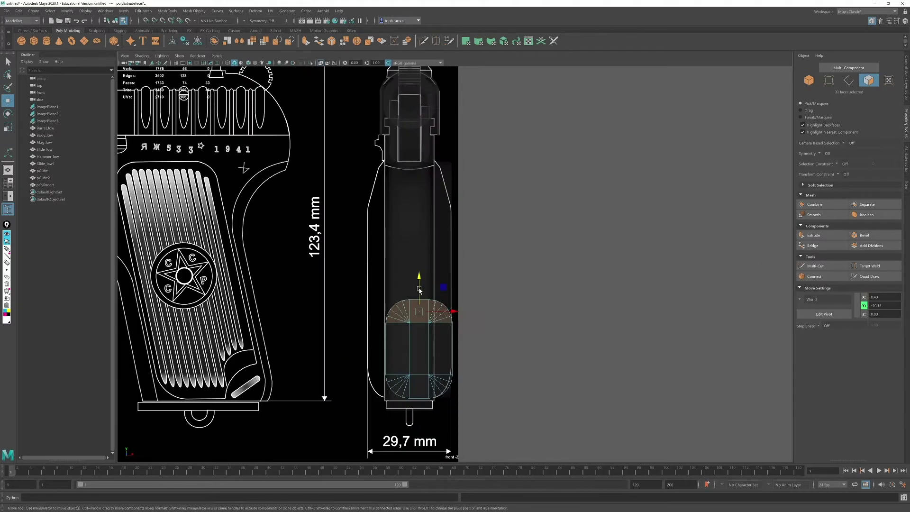
{"action": "left_click_drag", "start_coordinate": [419, 292], "coordinate": [419, 176]}
Step: Raise the uppermost vertices of the shape along Y to the height where the grip panel outline begins
{"action": "middle_click_drag", "start_coordinate": [419, 177], "coordinate": [425, 254], "text": "alt"}
{"action": "scroll", "coordinate": [426, 254], "scroll_direction": "up", "scroll_amount": 8}
{"action": "right_click_drag", "start_coordinate": [419, 256], "coordinate": [385, 257]}
{"action": "left_click", "coordinate": [381, 261]}
{"action": "left_click_drag", "start_coordinate": [379, 232], "coordinate": [379, 135]}
{"action": "key", "text": "ctrl+z"}
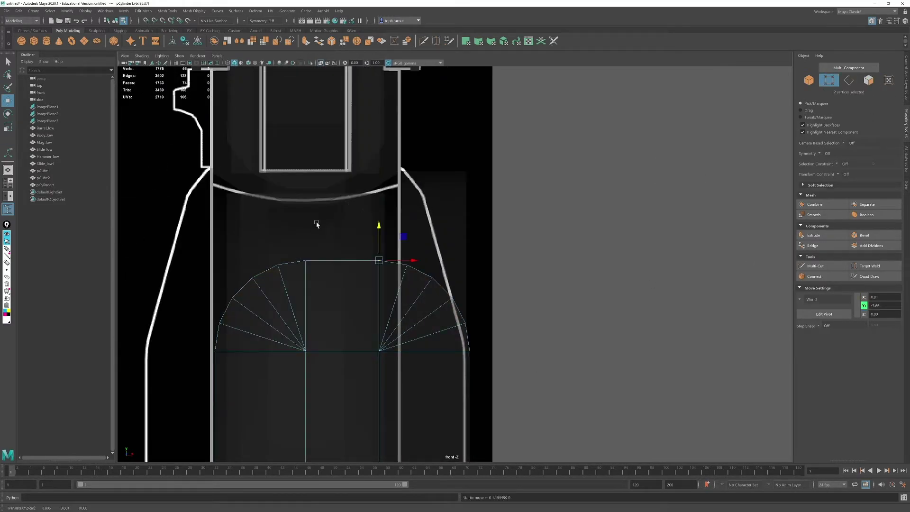
{"action": "left_click_drag", "start_coordinate": [292, 226], "coordinate": [393, 273]}
{"action": "left_click_drag", "start_coordinate": [342, 241], "coordinate": [354, 131]}
{"action": "left_click_drag", "start_coordinate": [265, 249], "coordinate": [290, 276], "text": "shift"}
{"action": "left_click_drag", "start_coordinate": [342, 243], "coordinate": [363, 169]}
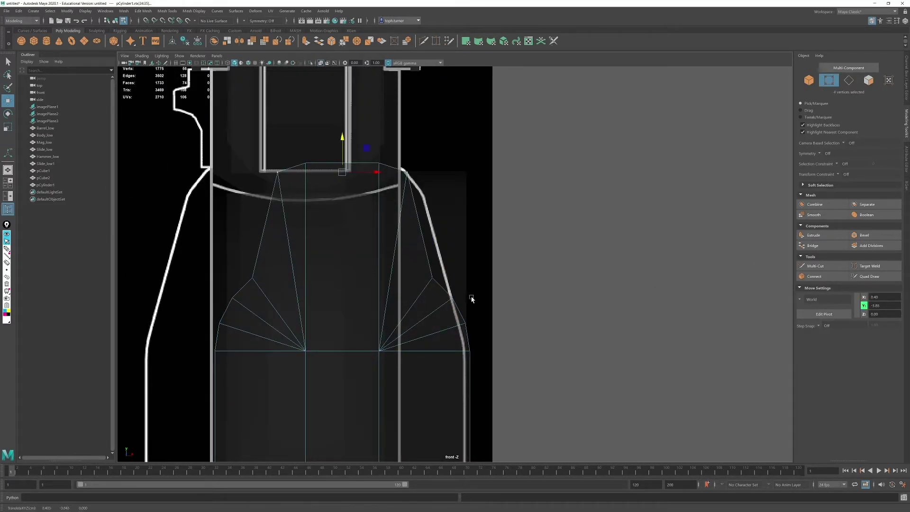
Step: Move the vertices of the upper outer corner onto the sloped grip outline in the front-view blueprint
{"action": "left_click_drag", "start_coordinate": [443, 266], "coordinate": [420, 288]}
{"action": "left_click_drag", "start_coordinate": [431, 250], "coordinate": [400, 182]}
{"action": "left_click_drag", "start_coordinate": [430, 150], "coordinate": [421, 144]}
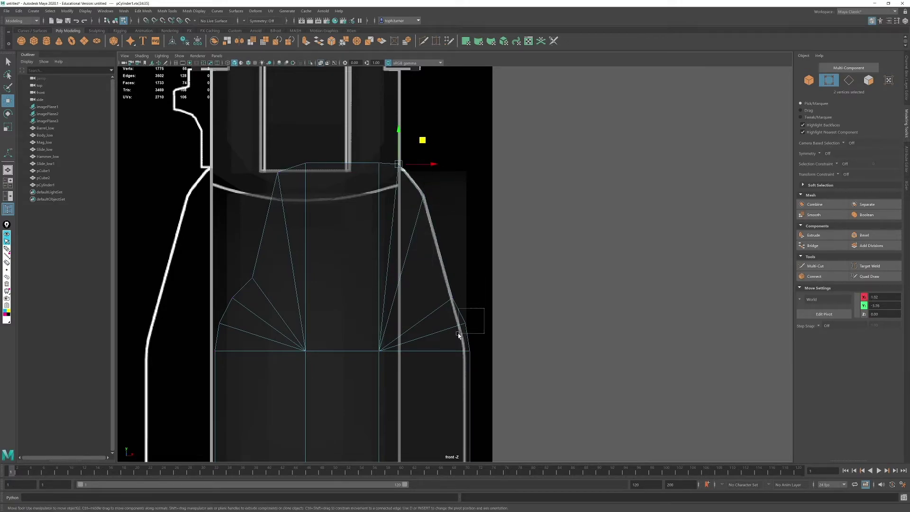
{"action": "left_click_drag", "start_coordinate": [459, 334], "coordinate": [456, 336]}
{"action": "left_click_drag", "start_coordinate": [489, 299], "coordinate": [483, 303]}
{"action": "scroll", "coordinate": [435, 292], "scroll_direction": "up", "scroll_amount": 3}
{"action": "left_click_drag", "start_coordinate": [434, 283], "coordinate": [463, 307]}
{"action": "left_click_drag", "start_coordinate": [483, 351], "coordinate": [483, 352]}
{"action": "scroll", "coordinate": [476, 181], "scroll_direction": "down", "scroll_amount": 8}
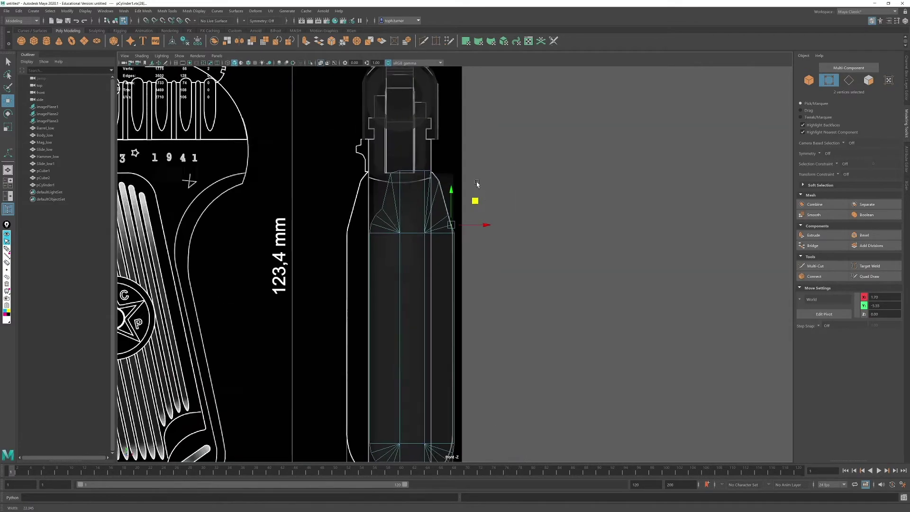
{"action": "scroll", "coordinate": [468, 308], "scroll_direction": "up", "scroll_amount": 8}
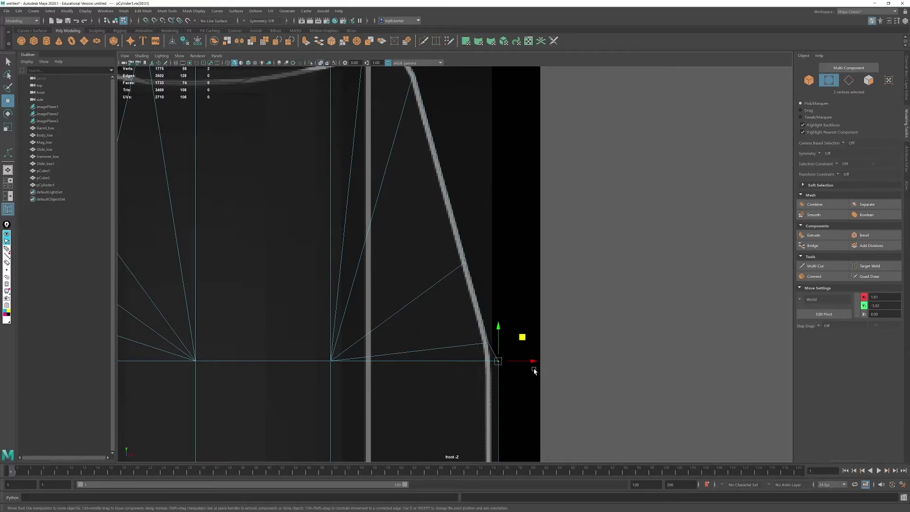
Step: Move the shape's outer side edges inward along X onto the straight part of the grip outline
{"action": "scroll", "coordinate": [533, 370], "scroll_direction": "down", "scroll_amount": 7}
{"action": "right_click_drag", "start_coordinate": [453, 339], "coordinate": [454, 318]}
{"action": "left_click_drag", "start_coordinate": [452, 325], "coordinate": [472, 341]}
{"action": "scroll", "coordinate": [474, 351], "scroll_direction": "up", "scroll_amount": 2}
{"action": "left_click_drag", "start_coordinate": [498, 431], "coordinate": [496, 432]}
{"action": "middle_click_drag", "start_coordinate": [496, 431], "coordinate": [491, 344], "text": "alt"}
{"action": "left_click_drag", "start_coordinate": [492, 345], "coordinate": [491, 345]}
Step: Fit the lower outer corner vertices to the curved grip outline in the front-view blueprint
{"action": "middle_click_drag", "start_coordinate": [488, 271], "coordinate": [492, 95], "text": "alt"}
{"action": "right_click_drag", "start_coordinate": [479, 332], "coordinate": [452, 332]}
{"action": "scroll", "coordinate": [474, 332], "scroll_direction": "up", "scroll_amount": 5}
{"action": "left_click_drag", "start_coordinate": [532, 264], "coordinate": [556, 276]}
{"action": "left_click_drag", "start_coordinate": [514, 297], "coordinate": [535, 321]}
{"action": "left_click_drag", "start_coordinate": [558, 311], "coordinate": [549, 310]}
{"action": "left_click_drag", "start_coordinate": [496, 334], "coordinate": [503, 345]}
{"action": "left_click_drag", "start_coordinate": [532, 338], "coordinate": [528, 338]}
Step: Mirror the reshaped cylinder across X so both sides follow the grip outline
{"action": "left_click", "coordinate": [809, 81]}
{"action": "left_click", "coordinate": [184, 43]}
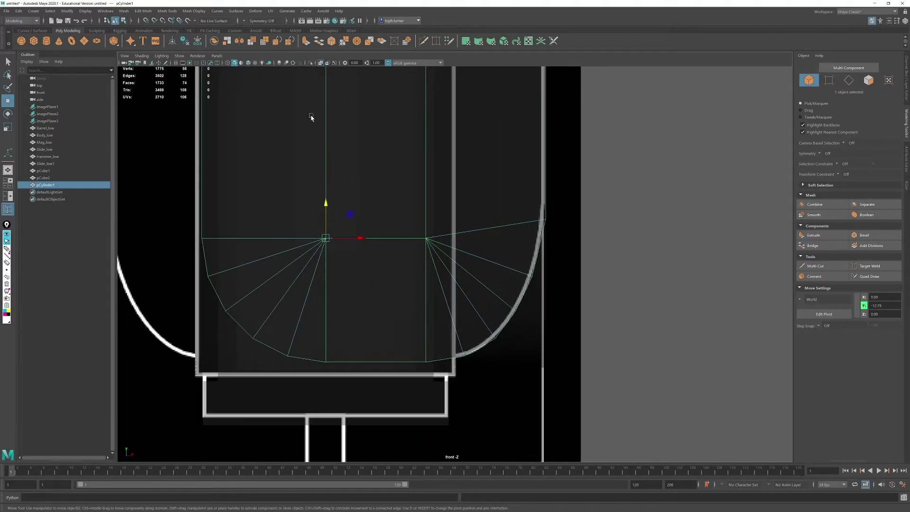
{"action": "left_click", "coordinate": [239, 42]}
{"action": "key", "text": "w"}
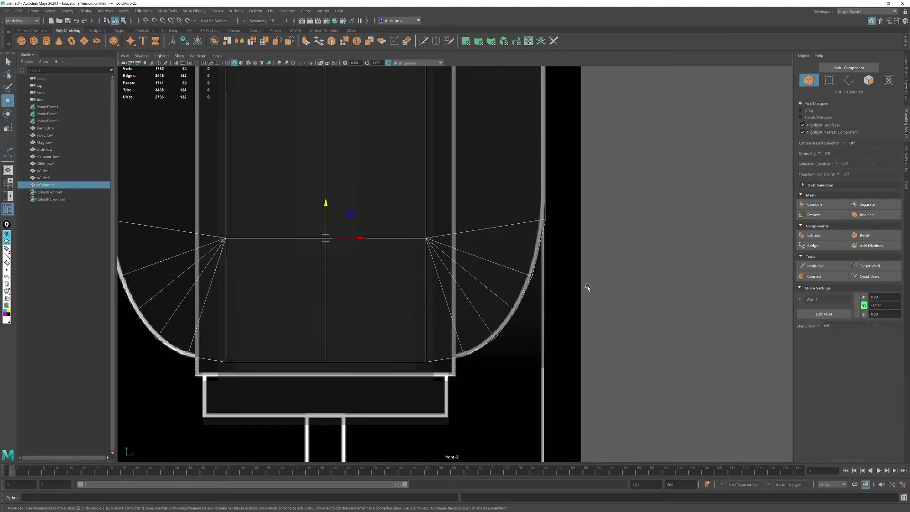
Step: Move one end cap of the reshaped cylinder along Z to lengthen it toward the grip panel's edge
{"action": "key", "text": "space"}
{"action": "key", "text": "space"}
{"action": "mouse_move", "coordinate": [645, 158]}
{"action": "left_mouse_down", "text": "alt"}
{"action": "mouse_move", "coordinate": [366, 167]}
{"action": "mouse_move", "coordinate": [335, 113]}
{"action": "left_mouse_up", "text": "alt"}
{"action": "key", "text": "F11"}
{"action": "left_click_drag", "start_coordinate": [251, 86], "coordinate": [309, 397]}
{"action": "left_click_drag", "start_coordinate": [315, 221], "coordinate": [407, 242]}
Step: Move the reshaped cylinder's outer side face slightly outward along X beyond the grip panel
{"action": "key", "text": "F8"}
{"action": "left_click", "coordinate": [377, 203]}
{"action": "left_click", "coordinate": [294, 162], "text": "shift"}
{"action": "left_click_drag", "start_coordinate": [296, 162], "coordinate": [348, 166], "text": "alt"}
{"action": "key", "text": "F11"}
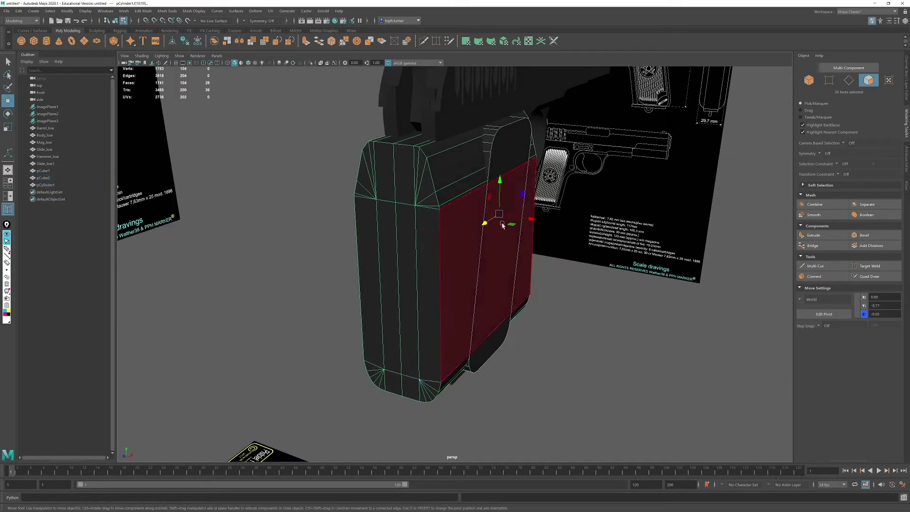
{"action": "scroll", "coordinate": [502, 220], "scroll_direction": "up", "scroll_amount": 2}
{"action": "left_click", "coordinate": [503, 237]}
{"action": "left_click_drag", "start_coordinate": [524, 265], "coordinate": [531, 267]}
Step: Combine the reshaped cylinder and the grip panel with a Boolean Intersection
{"action": "key", "text": "F8"}
{"action": "left_click", "coordinate": [498, 359]}
{"action": "left_click", "coordinate": [483, 285], "text": "shift"}
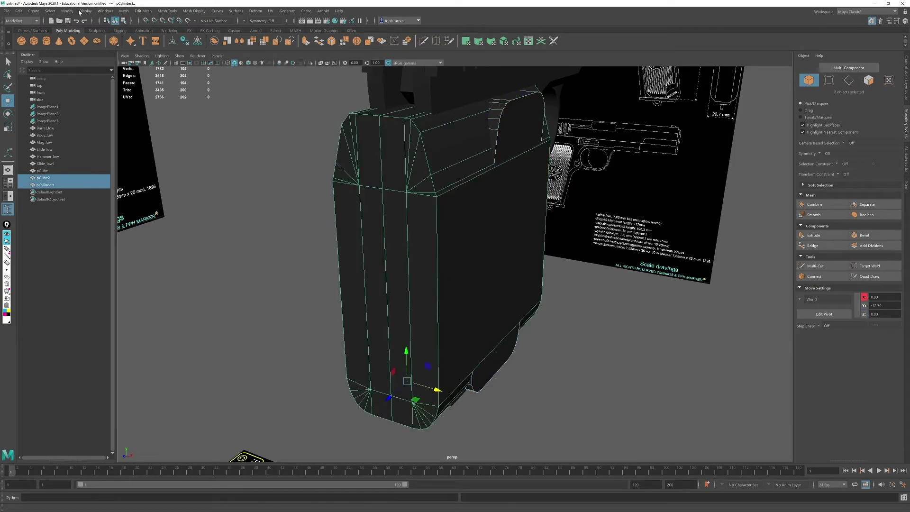
{"action": "left_click", "coordinate": [124, 11]}
{"action": "mouse_move", "coordinate": [138, 29]}
{"action": "left_click", "coordinate": [204, 30]}
{"action": "key", "text": "ctrl+z"}
{"action": "left_click", "coordinate": [124, 11]}
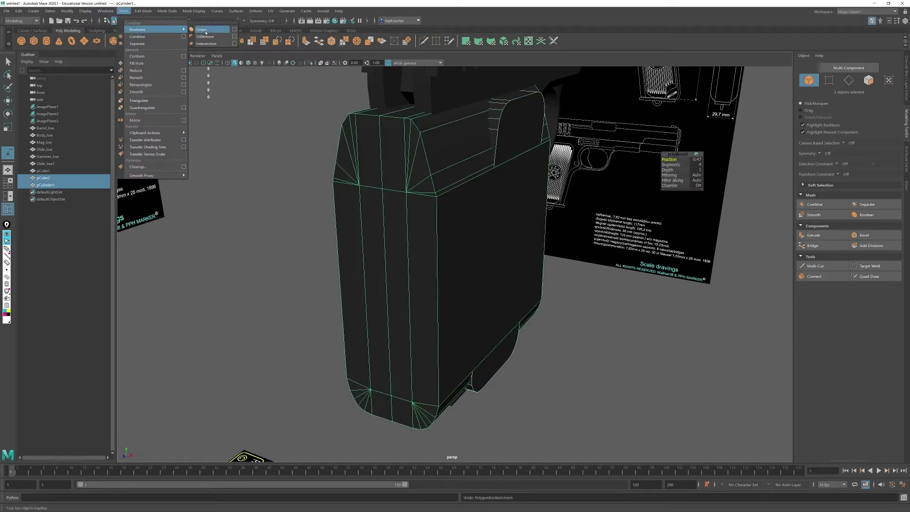
{"action": "left_click", "coordinate": [206, 43]}
{"action": "left_click_drag", "start_coordinate": [474, 246], "coordinate": [389, 227], "text": "alt"}
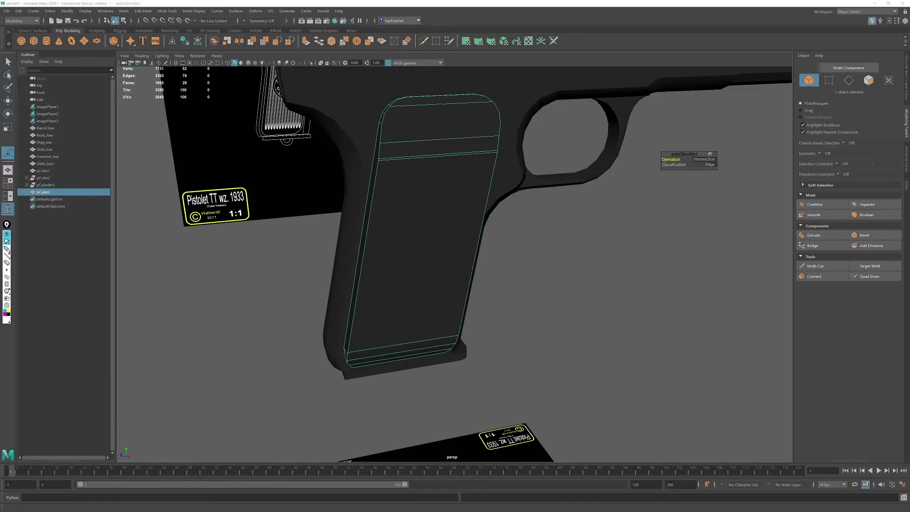
Step: Connect the opposite vertices of the panel's rounded upper corners with edges across its outer face
{"action": "left_click_drag", "start_coordinate": [455, 256], "coordinate": [536, 156], "text": "alt"}
{"action": "left_click", "coordinate": [829, 81]}
{"action": "scroll", "coordinate": [329, 183], "scroll_direction": "up", "scroll_amount": 4}
{"action": "left_click_drag", "start_coordinate": [329, 183], "coordinate": [458, 139], "text": "alt"}
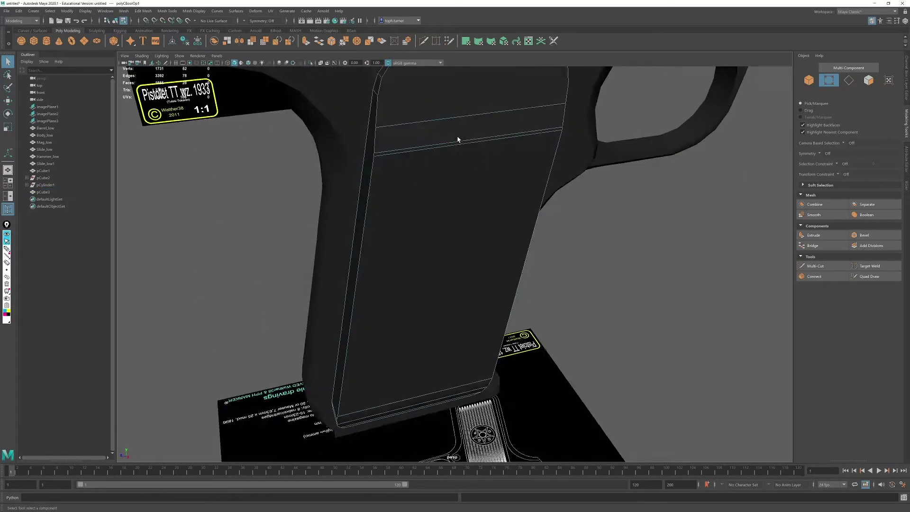
{"action": "middle_click_drag", "start_coordinate": [458, 140], "coordinate": [429, 290], "text": "alt"}
{"action": "scroll", "coordinate": [429, 290], "scroll_direction": "up", "scroll_amount": 2}
{"action": "left_click", "coordinate": [347, 193]}
{"action": "left_click", "coordinate": [827, 278]}
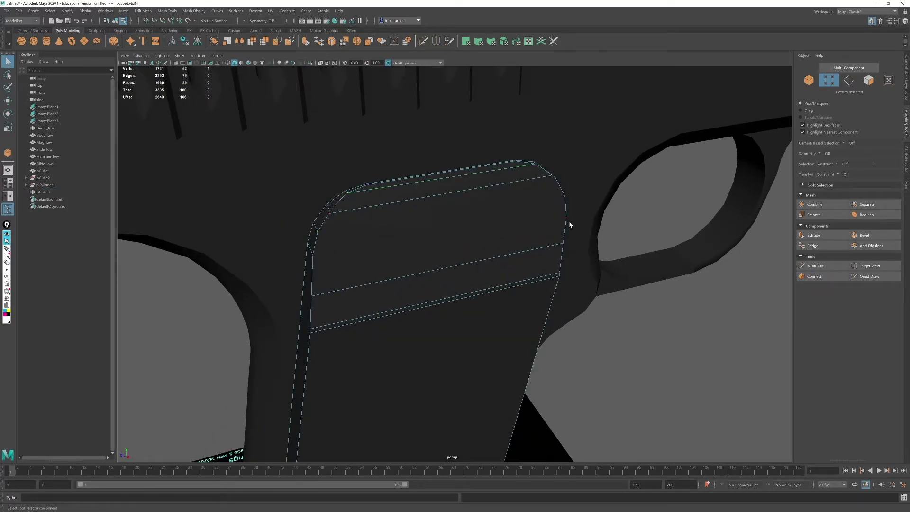
{"action": "left_click", "coordinate": [827, 276]}
{"action": "key", "text": "q"}
{"action": "left_click_drag", "start_coordinate": [605, 270], "coordinate": [424, 261], "text": "alt"}
{"action": "left_click", "coordinate": [826, 276]}
{"action": "key", "text": "q"}
{"action": "middle_click_drag", "start_coordinate": [600, 333], "coordinate": [576, 314], "text": "alt"}
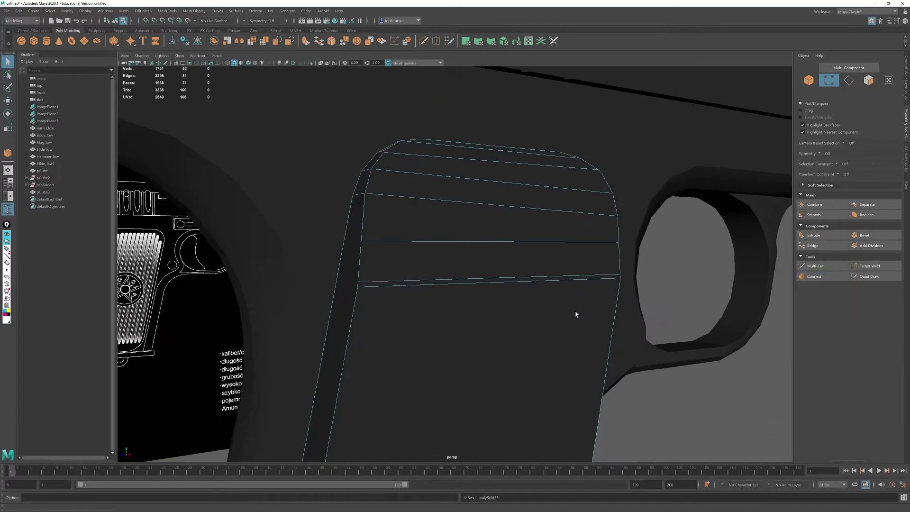
Step: Weld the doubled vertices around the panel's upper rounded corners with Target Weld
{"action": "left_click_drag", "start_coordinate": [509, 209], "coordinate": [550, 221], "text": "alt"}
{"action": "left_click", "coordinate": [880, 267]}
{"action": "left_click_drag", "start_coordinate": [436, 252], "coordinate": [475, 267], "text": "alt"}
{"action": "left_click_drag", "start_coordinate": [398, 261], "coordinate": [388, 283]}
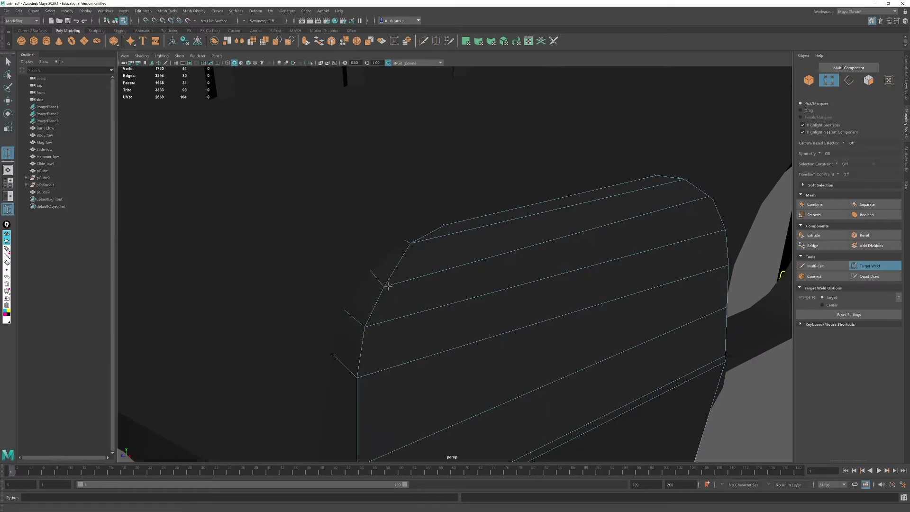
{"action": "middle_click_drag", "start_coordinate": [382, 403], "coordinate": [383, 232], "text": "alt"}
{"action": "left_click_drag", "start_coordinate": [363, 366], "coordinate": [363, 374]}
{"action": "left_click_drag", "start_coordinate": [379, 293], "coordinate": [519, 249], "text": "alt"}
{"action": "left_click_drag", "start_coordinate": [390, 331], "coordinate": [389, 337]}
Step: Weld the doubled vertices around the panel's lower rounded corners with Target Weld, undoing the unwanted welds
{"action": "scroll", "coordinate": [443, 311], "scroll_direction": "down", "scroll_amount": 8}
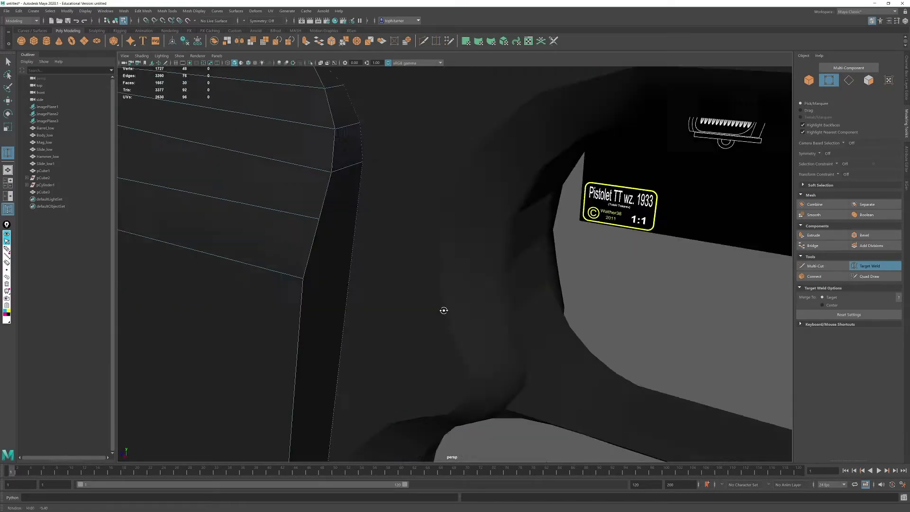
{"action": "middle_click_drag", "start_coordinate": [442, 311], "coordinate": [396, 209], "text": "alt"}
{"action": "scroll", "coordinate": [396, 209], "scroll_direction": "up", "scroll_amount": 5}
{"action": "left_click_drag", "start_coordinate": [396, 209], "coordinate": [470, 183], "text": "alt"}
{"action": "left_click_drag", "start_coordinate": [444, 177], "coordinate": [445, 189]}
{"action": "left_click_drag", "start_coordinate": [446, 218], "coordinate": [449, 232]}
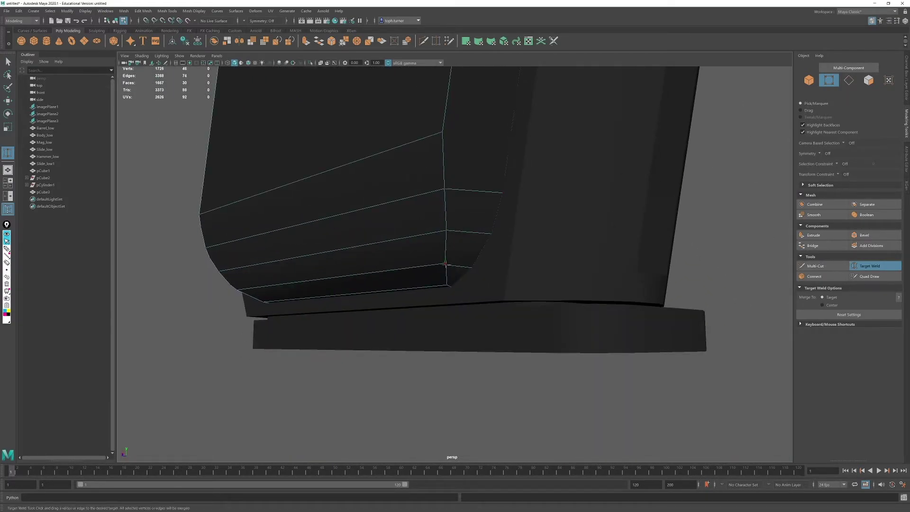
{"action": "left_click_drag", "start_coordinate": [445, 263], "coordinate": [446, 266]}
{"action": "left_click_drag", "start_coordinate": [396, 245], "coordinate": [545, 238], "text": "alt"}
{"action": "left_click_drag", "start_coordinate": [433, 228], "coordinate": [430, 243]}
{"action": "left_click_drag", "start_coordinate": [440, 294], "coordinate": [494, 236], "text": "alt"}
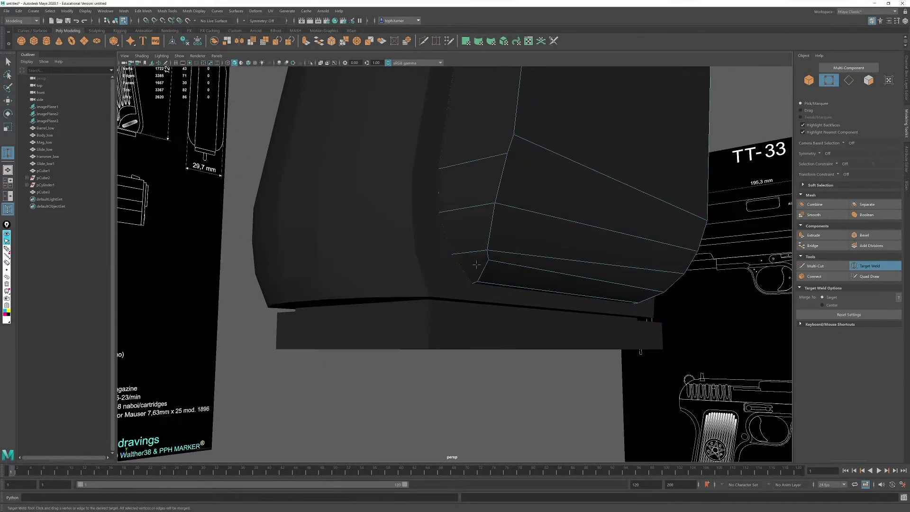
{"action": "key", "text": "ctrl+z"}
{"action": "key", "text": "ctrl+z"}
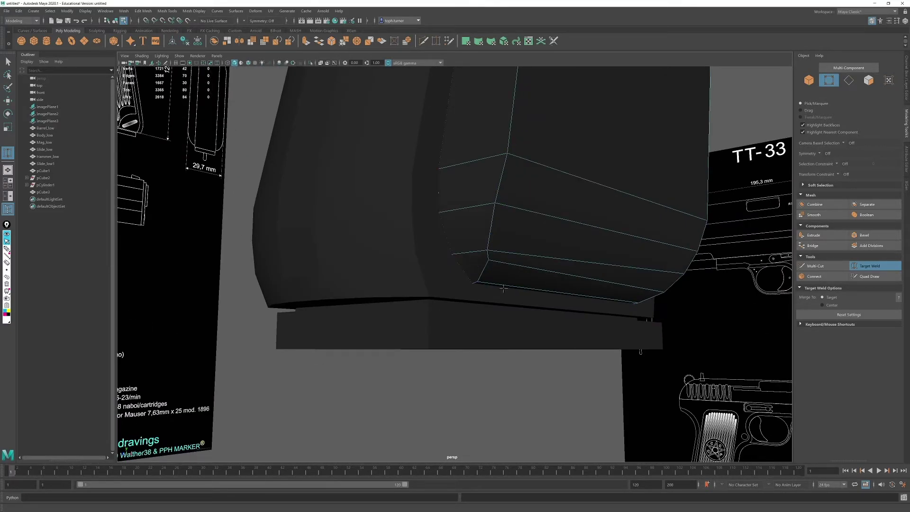
{"action": "left_click_drag", "start_coordinate": [503, 288], "coordinate": [513, 271], "text": "alt"}
{"action": "key", "text": "q"}
{"action": "left_click", "coordinate": [571, 257]}
{"action": "key", "text": "w"}
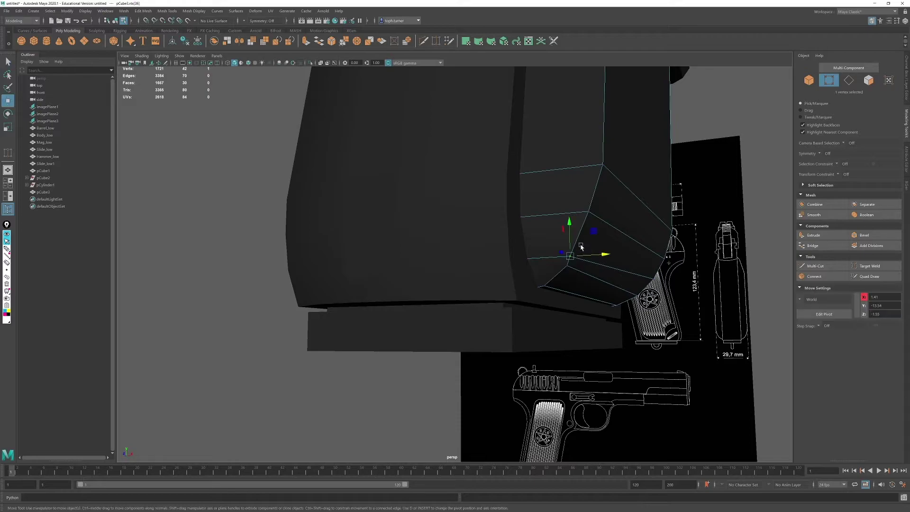
{"action": "left_click_drag", "start_coordinate": [591, 233], "coordinate": [598, 226]}
{"action": "left_click_drag", "start_coordinate": [633, 232], "coordinate": [450, 171], "text": "alt"}
{"action": "key", "text": "ctrl+z"}
Step: Isolate the grip panel in the perspective view and switch to vertex editing
{"action": "scroll", "coordinate": [465, 140], "scroll_direction": "down", "scroll_amount": 5}
{"action": "left_click", "coordinate": [465, 140]}
{"action": "left_click", "coordinate": [810, 80]}
{"action": "key", "text": "ctrl+1"}
{"action": "left_click", "coordinate": [829, 80]}
Step: Multi-Cut edges from the upper slope's corner vertices across the panel's narrow side faces
{"action": "left_click", "coordinate": [816, 266]}
{"action": "left_click_drag", "start_coordinate": [369, 156], "coordinate": [407, 147], "text": "alt"}
{"action": "middle_click_drag", "start_coordinate": [408, 147], "coordinate": [433, 219], "text": "alt"}
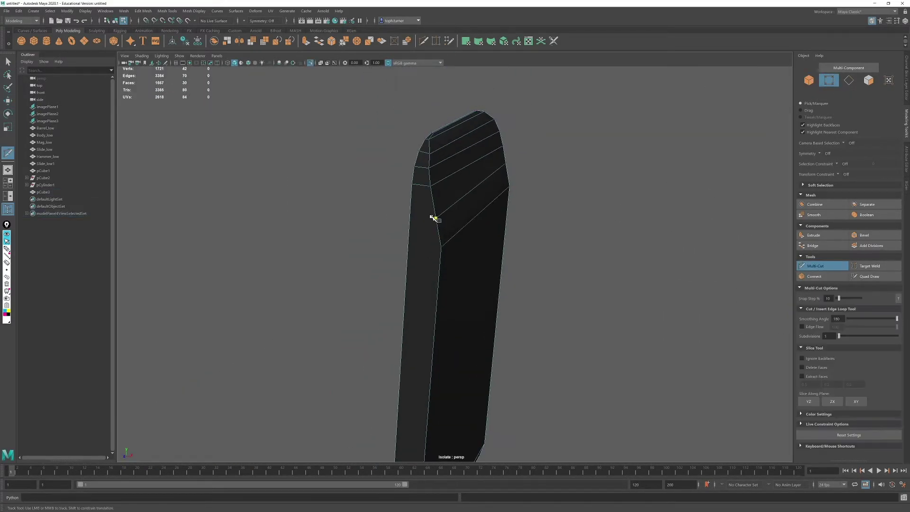
{"action": "left_click", "coordinate": [441, 246]}
{"action": "left_click", "coordinate": [408, 244]}
{"action": "right_click", "coordinate": [409, 244]}
{"action": "left_click", "coordinate": [402, 261]}
{"action": "left_click_drag", "start_coordinate": [521, 251], "coordinate": [457, 304], "text": "alt"}
{"action": "left_click", "coordinate": [449, 266]}
{"action": "right_click", "coordinate": [449, 267]}
Step: Multi-Cut an edge from the lower slope's corner vertex across the panel's narrow side face
{"action": "middle_click_drag", "start_coordinate": [457, 303], "coordinate": [461, 139], "text": "alt"}
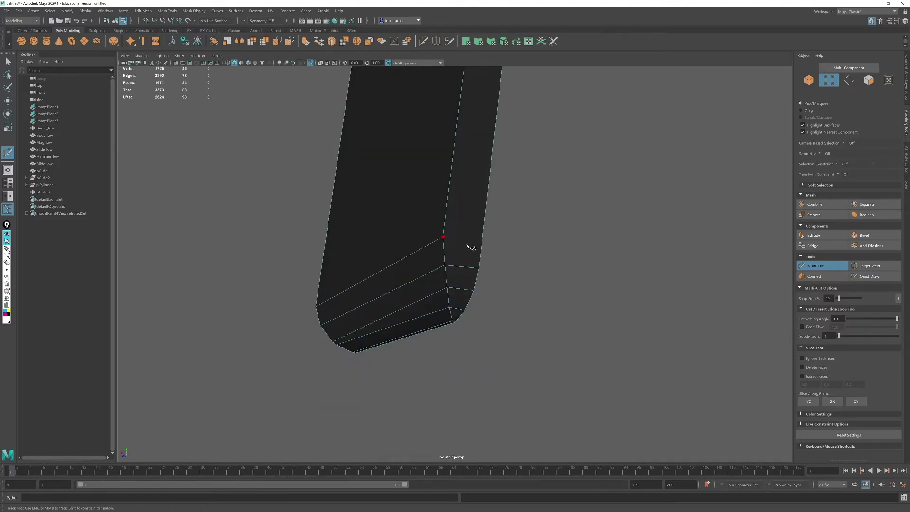
{"action": "left_click", "coordinate": [445, 236]}
{"action": "left_click", "coordinate": [478, 245]}
{"action": "left_click_drag", "start_coordinate": [478, 245], "coordinate": [435, 201], "text": "alt"}
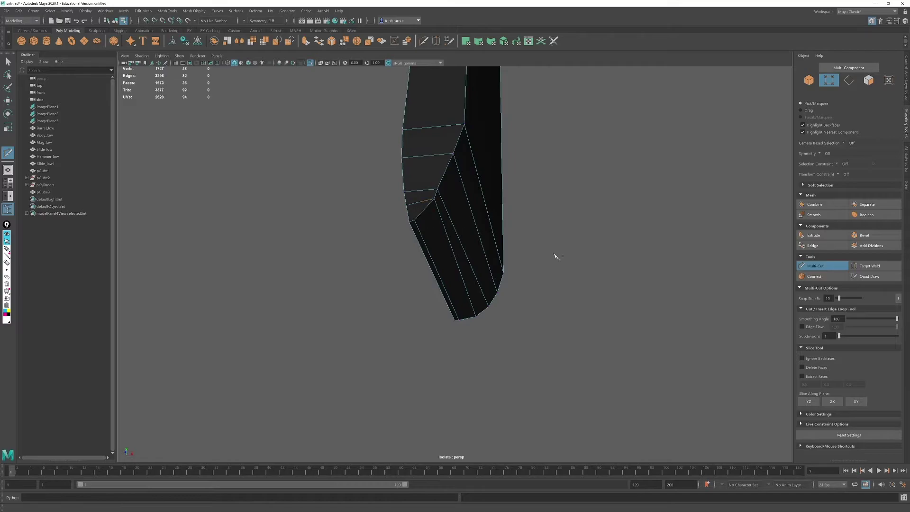
Step: Move the vertices of the grip panel's rear lower corner onto the blueprint outline in the side view
{"action": "left_click_drag", "start_coordinate": [556, 257], "coordinate": [567, 254], "text": "alt"}
{"action": "key", "text": "space"}
{"action": "key", "text": "space"}
{"action": "scroll", "coordinate": [398, 285], "scroll_direction": "up", "scroll_amount": 5}
{"action": "middle_click_drag", "start_coordinate": [271, 370], "coordinate": [318, 237], "text": "alt"}
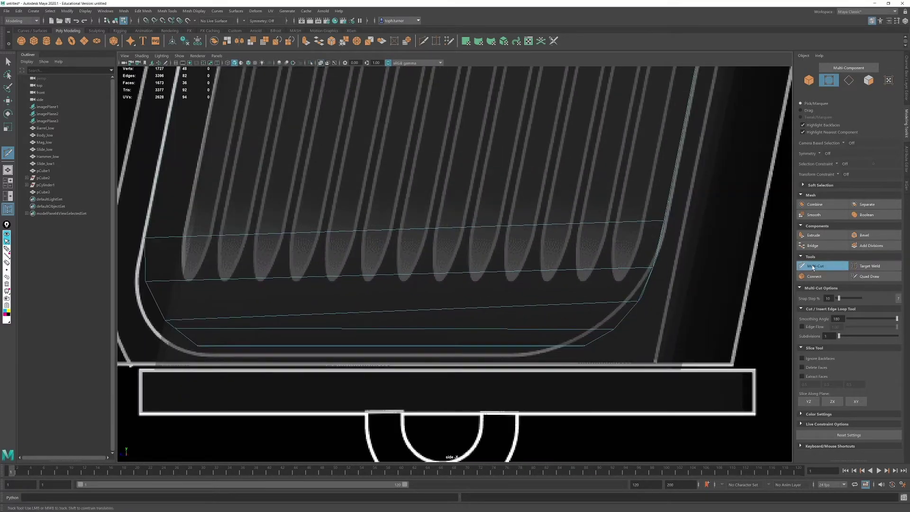
{"action": "left_click", "coordinate": [814, 269]}
{"action": "left_click_drag", "start_coordinate": [179, 309], "coordinate": [152, 324]}
{"action": "key", "text": "w"}
{"action": "left_click_drag", "start_coordinate": [165, 320], "coordinate": [138, 294]}
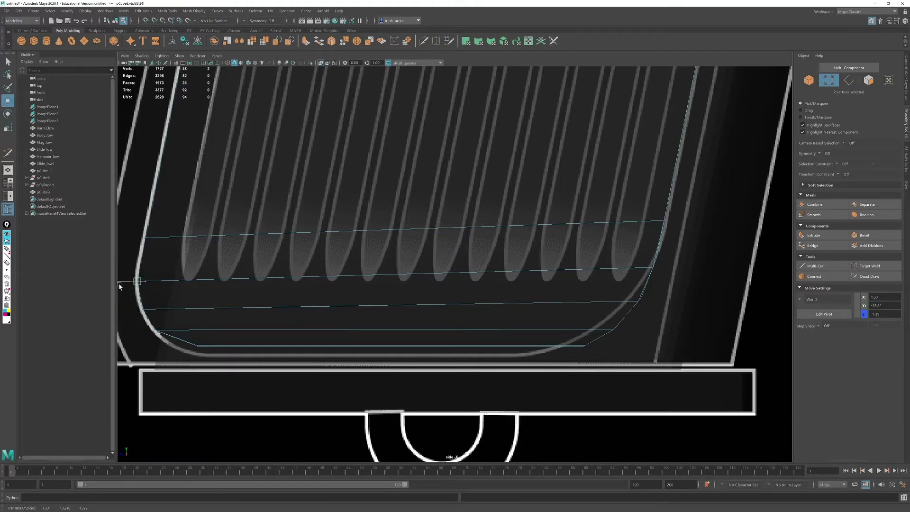
{"action": "key", "text": "w"}
{"action": "left_click_drag", "start_coordinate": [390, 336], "coordinate": [391, 346]}
{"action": "left_click_drag", "start_coordinate": [183, 345], "coordinate": [214, 359]}
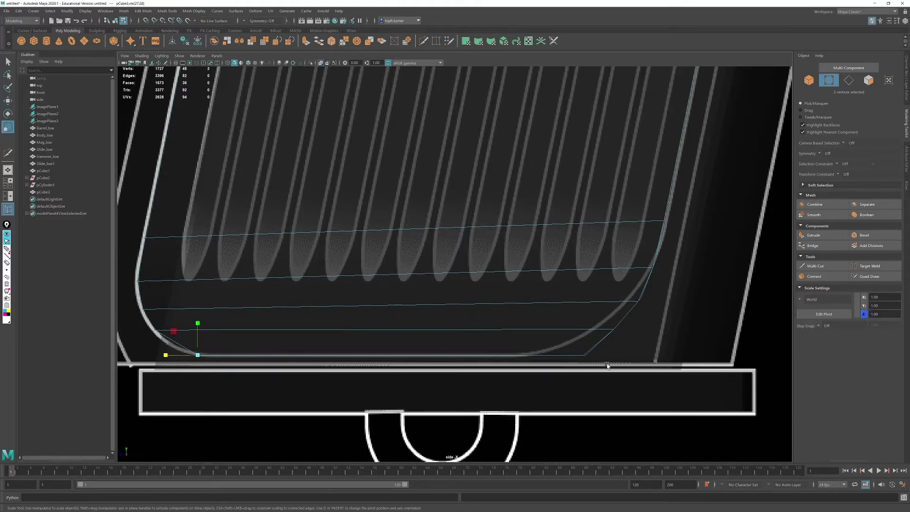
Step: Move the vertices of the grip panel's front lower corner towards the blueprint outline, undoing the unwanted moves
{"action": "left_click_drag", "start_coordinate": [639, 286], "coordinate": [624, 313]}
{"action": "left_click_drag", "start_coordinate": [624, 299], "coordinate": [788, 331]}
{"action": "left_click_drag", "start_coordinate": [662, 253], "coordinate": [642, 279]}
{"action": "key", "text": "r"}
{"action": "left_click_drag", "start_coordinate": [631, 239], "coordinate": [643, 275]}
{"action": "key", "text": "w"}
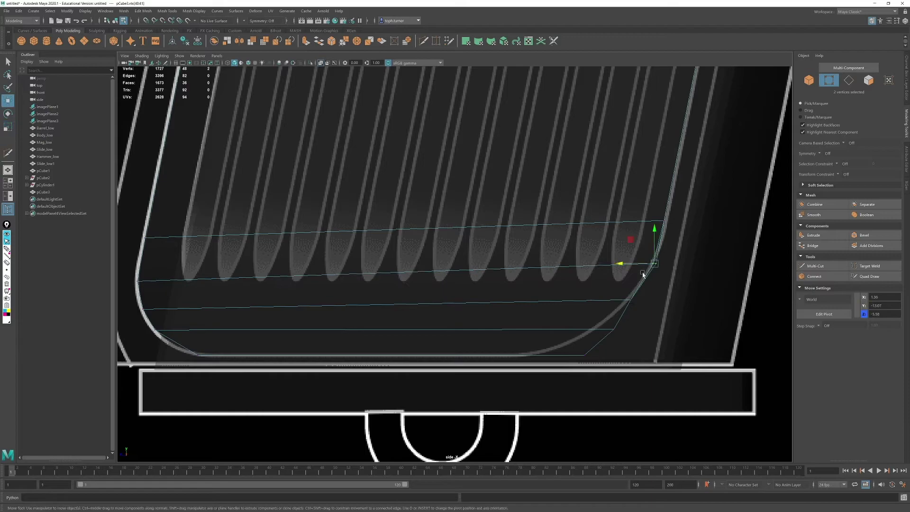
{"action": "key", "text": "r"}
{"action": "left_click_drag", "start_coordinate": [665, 185], "coordinate": [667, 255]}
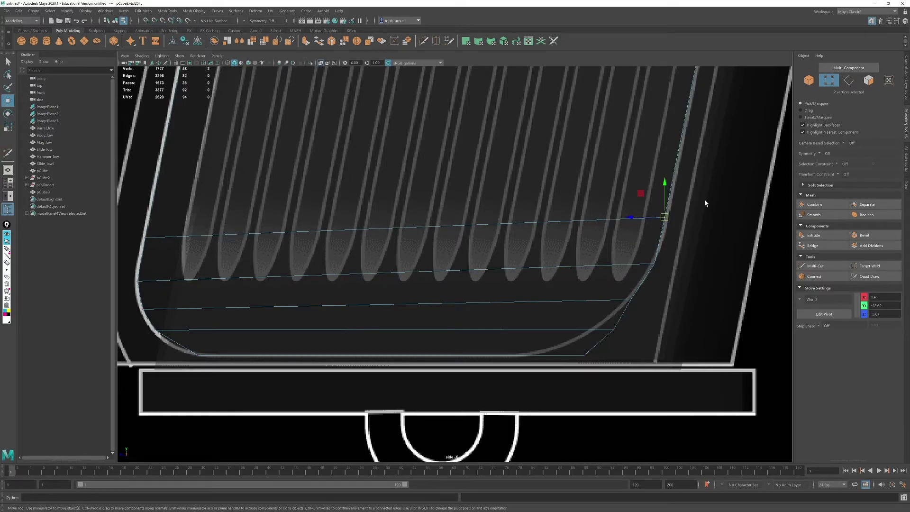
{"action": "left_click_drag", "start_coordinate": [578, 332], "coordinate": [568, 335]}
{"action": "key", "text": "ctrl+z"}
{"action": "key", "text": "ctrl+z"}
{"action": "key", "text": "ctrl+z"}
{"action": "left_click_drag", "start_coordinate": [505, 357], "coordinate": [508, 357]}
Step: Fit the vertices of the grip panel's front upper corner to the blueprint outline and return to object mode
{"action": "scroll", "coordinate": [506, 357], "scroll_direction": "down", "scroll_amount": 8}
{"action": "middle_click_drag", "start_coordinate": [505, 356], "coordinate": [475, 449], "text": "alt"}
{"action": "scroll", "coordinate": [514, 366], "scroll_direction": "up", "scroll_amount": 6}
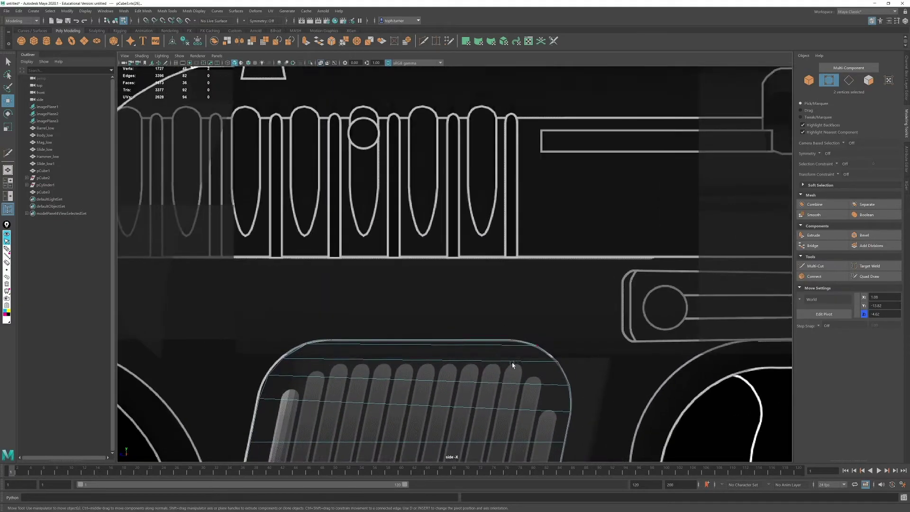
{"action": "middle_click_drag", "start_coordinate": [513, 365], "coordinate": [504, 230], "text": "alt"}
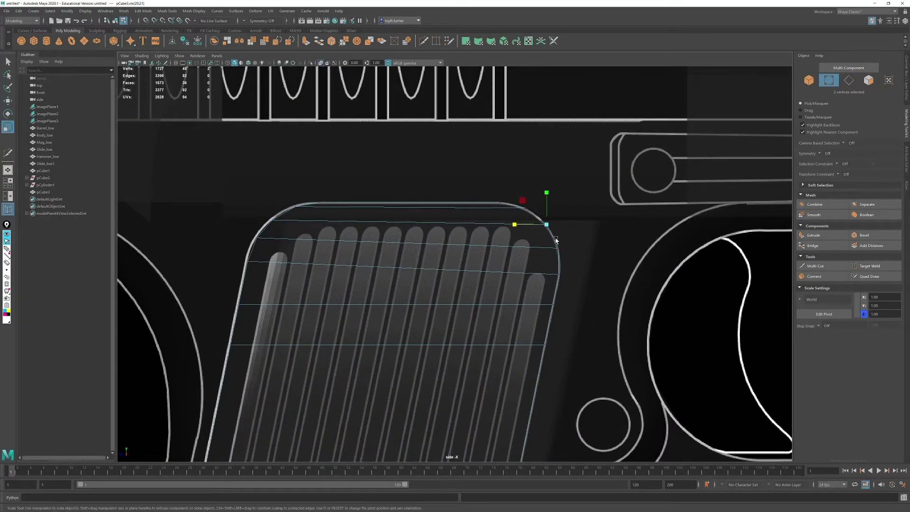
{"action": "key", "text": "F8"}
Step: Try to bevel the grip panel's outer face edges in the perspective view
{"action": "key", "text": "space"}
{"action": "key", "text": "space"}
{"action": "key", "text": "F10"}
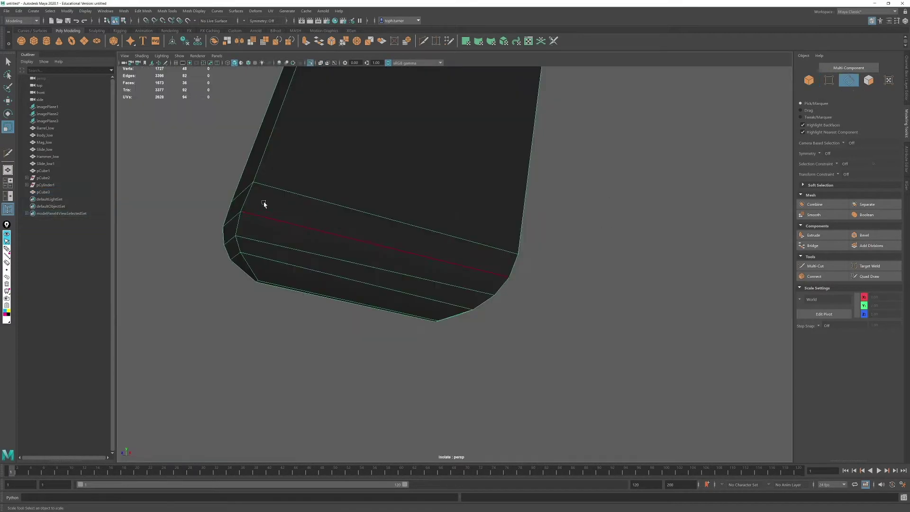
{"action": "left_click_drag", "start_coordinate": [482, 302], "coordinate": [467, 265], "text": "alt"}
{"action": "left_click", "coordinate": [864, 235]}
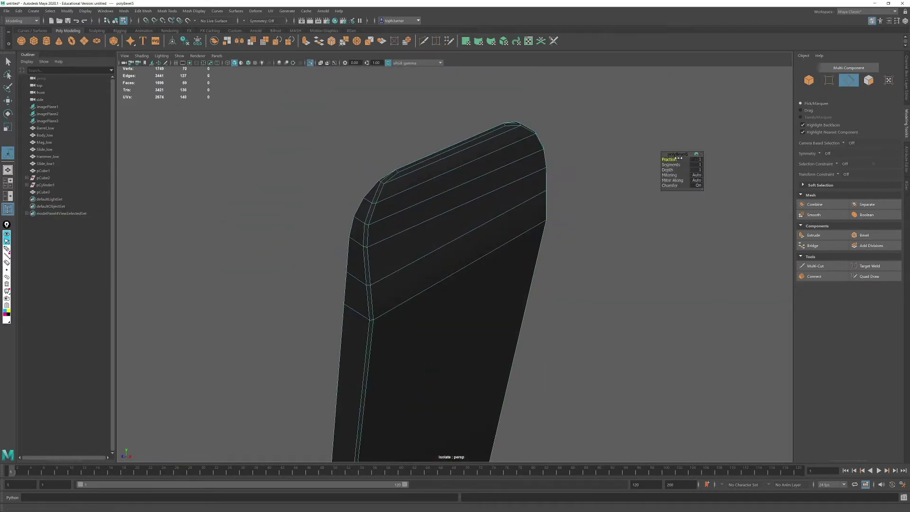
{"action": "left_click_drag", "start_coordinate": [555, 303], "coordinate": [510, 207], "text": "alt"}
{"action": "key", "text": "ctrl+z"}
Step: Bevel the grip panel's outer face edges and adjust the bevel fraction for a narrow chamfer
{"action": "left_click_drag", "start_coordinate": [404, 193], "coordinate": [590, 141], "text": "alt"}
{"action": "left_click_drag", "start_coordinate": [591, 141], "coordinate": [578, 176], "text": "ctrl"}
{"action": "scroll", "coordinate": [445, 264], "scroll_direction": "up", "scroll_amount": 5}
{"action": "left_click_drag", "start_coordinate": [578, 176], "coordinate": [531, 367], "text": "alt"}
{"action": "left_click", "coordinate": [864, 235]}
{"action": "left_click_drag", "start_coordinate": [668, 160], "coordinate": [676, 167]}
{"action": "left_click_drag", "start_coordinate": [548, 192], "coordinate": [503, 277], "text": "alt"}
{"action": "scroll", "coordinate": [540, 179], "scroll_direction": "up", "scroll_amount": 5}
{"action": "left_click_drag", "start_coordinate": [687, 164], "coordinate": [684, 163]}
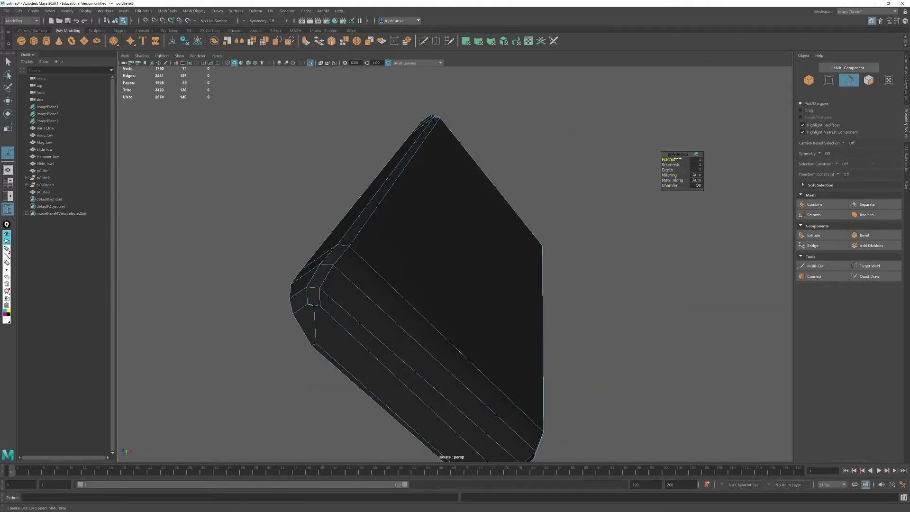
{"action": "left_click_drag", "start_coordinate": [678, 159], "coordinate": [729, 157]}
{"action": "left_click_drag", "start_coordinate": [521, 191], "coordinate": [502, 266], "text": "alt"}
{"action": "key", "text": "q"}
Step: Merge the stray bevel vertices at the grip panel's rounded corners with Target Weld and return to object mode
{"action": "left_click_drag", "start_coordinate": [688, 292], "coordinate": [820, 262], "text": "alt"}
{"action": "left_click", "coordinate": [873, 267]}
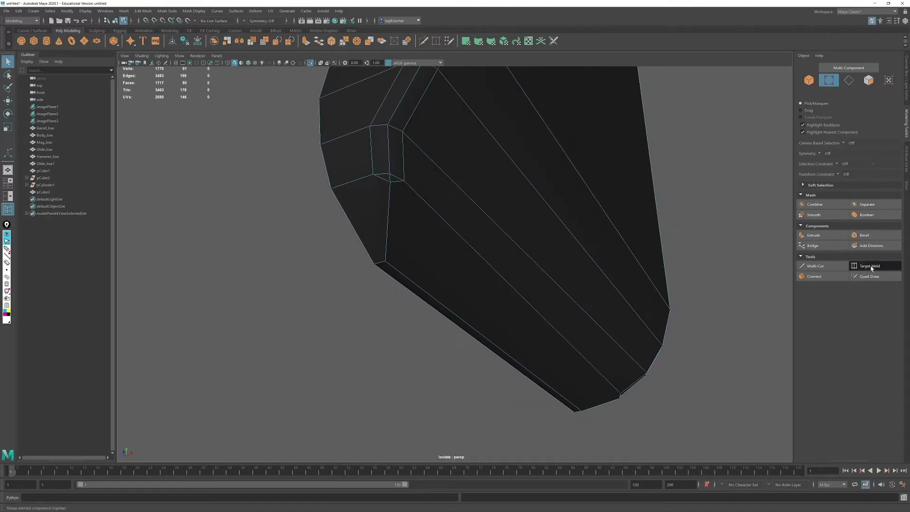
{"action": "left_click_drag", "start_coordinate": [388, 181], "coordinate": [382, 264]}
{"action": "left_click_drag", "start_coordinate": [635, 256], "coordinate": [360, 247], "text": "alt"}
{"action": "left_click_drag", "start_coordinate": [277, 221], "coordinate": [236, 269]}
{"action": "left_click_drag", "start_coordinate": [266, 274], "coordinate": [427, 303], "text": "alt"}
{"action": "scroll", "coordinate": [427, 303], "scroll_direction": "down", "scroll_amount": 4}
{"action": "scroll", "coordinate": [426, 294], "scroll_direction": "up", "scroll_amount": 4}
{"action": "left_click_drag", "start_coordinate": [414, 193], "coordinate": [536, 228]}
{"action": "left_click_drag", "start_coordinate": [335, 260], "coordinate": [380, 233]}
{"action": "key", "text": "q"}
{"action": "left_click", "coordinate": [812, 86]}
Step: Bring the whole pistol back from isolation and mirror the grip panel across the world X axis
{"action": "scroll", "coordinate": [545, 218], "scroll_direction": "down", "scroll_amount": 6}
{"action": "left_click_drag", "start_coordinate": [569, 223], "coordinate": [474, 213], "text": "alt"}
{"action": "scroll", "coordinate": [474, 213], "scroll_direction": "up", "scroll_amount": 3}
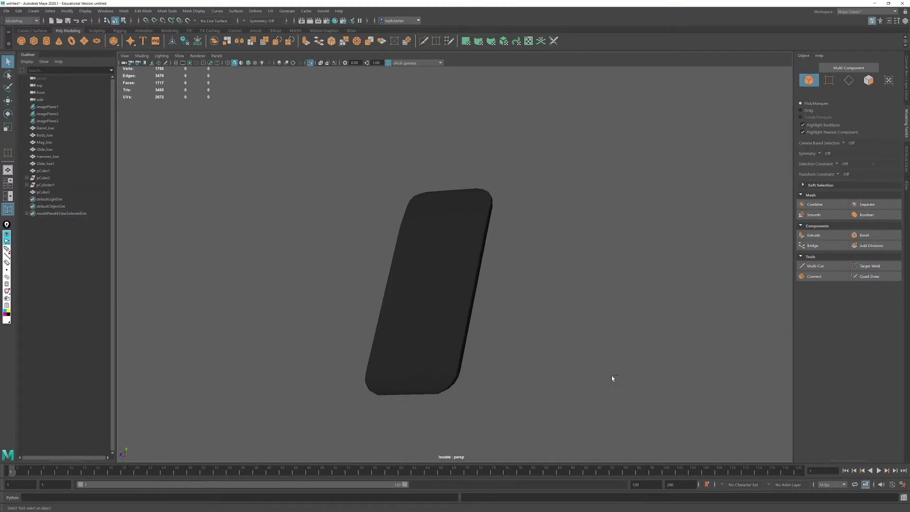
{"action": "key", "text": "ctrl+1"}
{"action": "left_click_drag", "start_coordinate": [640, 232], "coordinate": [508, 246], "text": "alt"}
{"action": "left_click", "coordinate": [239, 41]}
{"action": "left_click_drag", "start_coordinate": [403, 218], "coordinate": [564, 223], "text": "alt"}
Step: Rename the mirrored grip panels as Grips_low and deselect them
{"action": "double_click", "coordinate": [48, 192]}
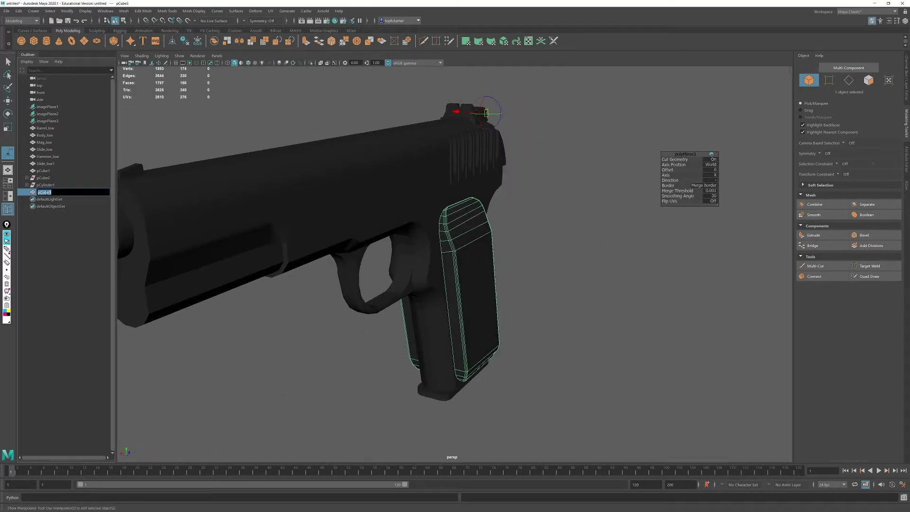
{"action": "scroll", "coordinate": [211, 284], "scroll_direction": "down", "scroll_amount": 4}
{"action": "left_click_drag", "start_coordinate": [211, 285], "coordinate": [474, 265], "text": "alt"}
{"action": "scroll", "coordinate": [517, 261], "scroll_direction": "up", "scroll_amount": 2}
{"action": "left_click", "coordinate": [517, 261]}
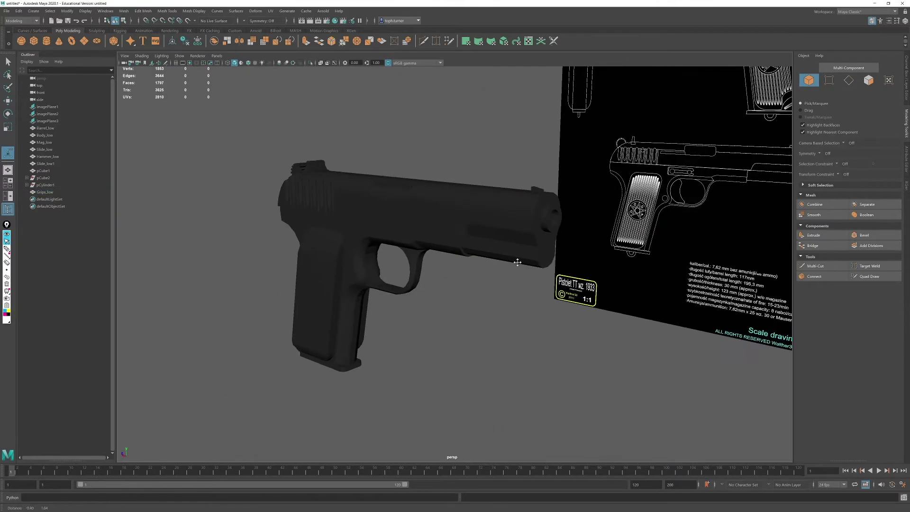
Step: Delete the construction history of all the pistol parts and clear the selection
{"action": "left_click_drag", "start_coordinate": [189, 137], "coordinate": [502, 386]}
{"action": "left_click_drag", "start_coordinate": [379, 203], "coordinate": [340, 199], "text": "alt"}
{"action": "left_click", "coordinate": [186, 41]}
{"action": "left_click", "coordinate": [275, 223]}
{"action": "left_click_drag", "start_coordinate": [280, 228], "coordinate": [396, 241], "text": "alt"}
Step: Create a polygon cube in the side view and move it over the blueprint's trigger
{"action": "key", "text": "space"}
{"action": "key", "text": "space"}
{"action": "scroll", "coordinate": [622, 307], "scroll_direction": "down", "scroll_amount": 7}
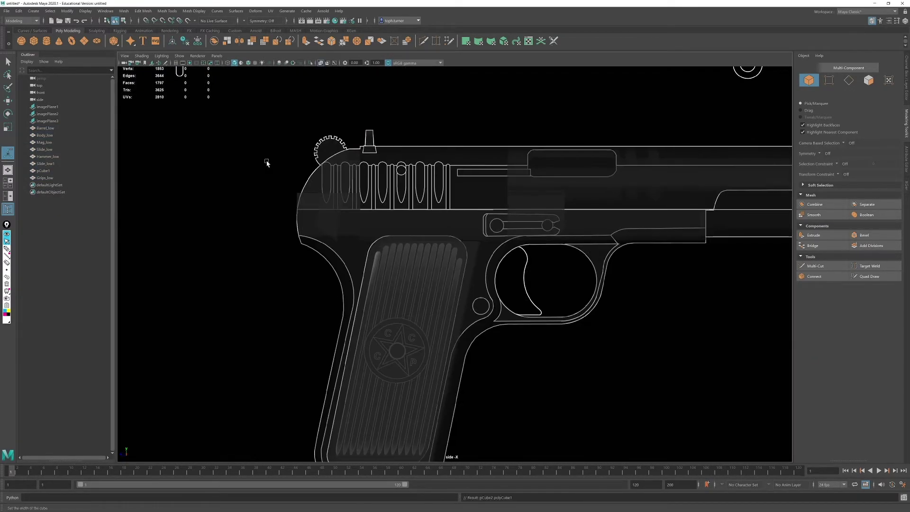
{"action": "left_click", "coordinate": [33, 41]}
{"action": "key", "text": "w"}
{"action": "left_click_drag", "start_coordinate": [306, 148], "coordinate": [486, 246]}
{"action": "scroll", "coordinate": [503, 261], "scroll_direction": "up", "scroll_amount": 10}
{"action": "middle_click_drag", "start_coordinate": [663, 322], "coordinate": [429, 242], "text": "alt"}
Step: Connect the cube's vertical edges with 4 segments
{"action": "left_click_drag", "start_coordinate": [505, 162], "coordinate": [312, 202]}
{"action": "left_click", "coordinate": [814, 276]}
{"action": "middle_click_drag", "start_coordinate": [512, 219], "coordinate": [559, 219]}
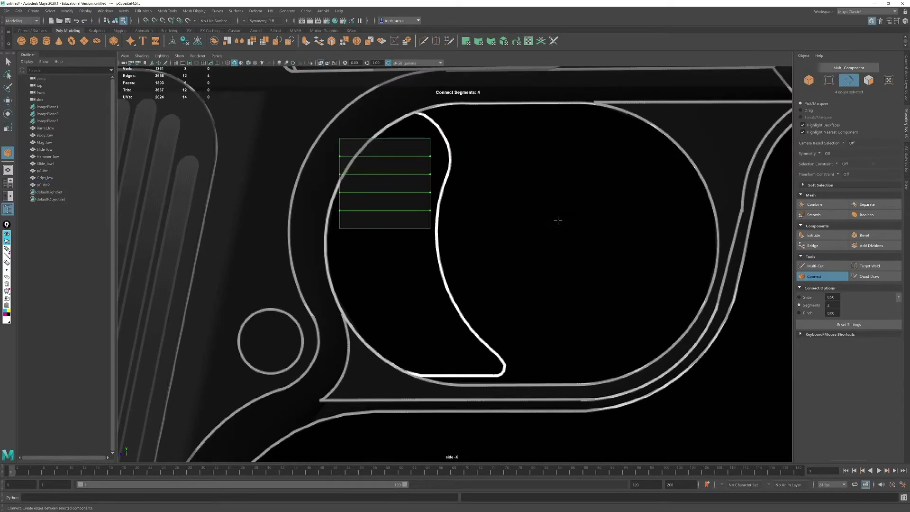
{"action": "key", "text": "w"}
Step: Try to connect the cube's horizontal edges with 2 segments
{"action": "left_click_drag", "start_coordinate": [398, 117], "coordinate": [372, 256]}
{"action": "left_click", "coordinate": [813, 276]}
{"action": "middle_click_drag", "start_coordinate": [635, 225], "coordinate": [661, 226]}
{"action": "key", "text": "w"}
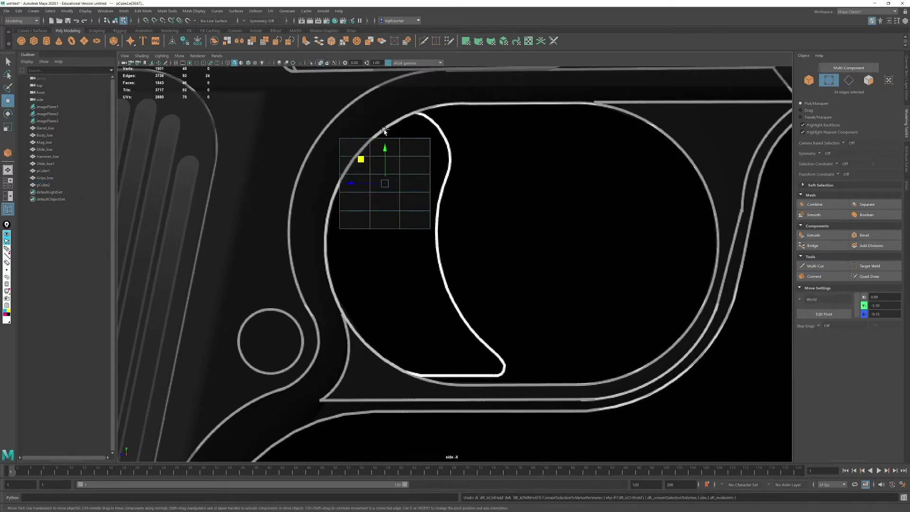
Step: Stretch the trigger block's vertices to the blueprint trigger's full height and extend its rear side behind the guard opening
{"action": "left_click_drag", "start_coordinate": [494, 110], "coordinate": [315, 147]}
{"action": "left_click_drag", "start_coordinate": [381, 111], "coordinate": [380, 82]}
{"action": "left_click_drag", "start_coordinate": [324, 211], "coordinate": [455, 248]}
{"action": "middle_click_drag", "start_coordinate": [476, 259], "coordinate": [484, 203], "text": "alt"}
{"action": "left_click_drag", "start_coordinate": [395, 140], "coordinate": [460, 336]}
{"action": "left_click_drag", "start_coordinate": [403, 316], "coordinate": [469, 315]}
{"action": "scroll", "coordinate": [469, 314], "scroll_direction": "down", "scroll_amount": 5}
{"action": "left_click_drag", "start_coordinate": [415, 139], "coordinate": [381, 308]}
{"action": "left_click_drag", "start_coordinate": [368, 224], "coordinate": [313, 224]}
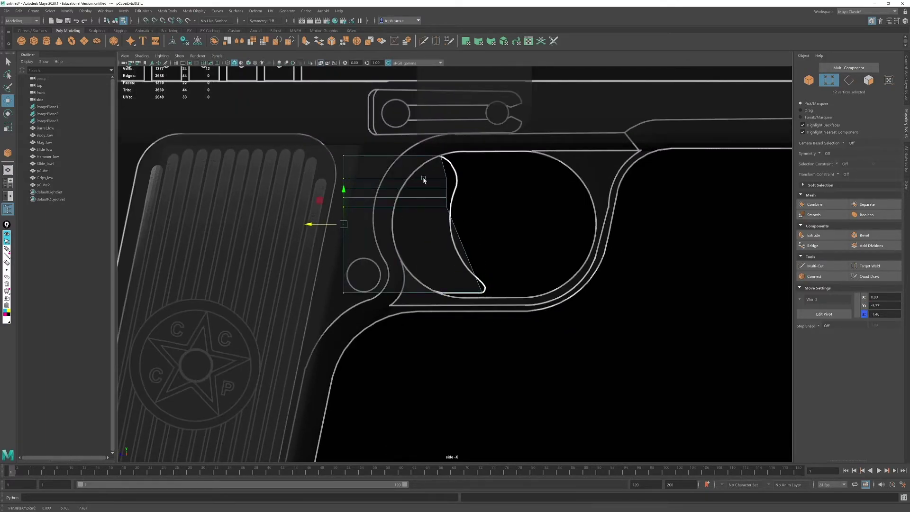
Step: Move the trigger block's horizontal edge loops and front vertices onto the blueprint trigger's front curve
{"action": "middle_click_drag", "start_coordinate": [424, 181], "coordinate": [384, 252], "text": "alt"}
{"action": "scroll", "coordinate": [385, 252], "scroll_direction": "up", "scroll_amount": 5}
{"action": "left_click_drag", "start_coordinate": [382, 286], "coordinate": [245, 301]}
{"action": "scroll", "coordinate": [368, 285], "scroll_direction": "down", "scroll_amount": 5}
{"action": "middle_click_drag", "start_coordinate": [369, 286], "coordinate": [392, 269], "text": "alt"}
{"action": "left_click_drag", "start_coordinate": [454, 264], "coordinate": [340, 256]}
{"action": "scroll", "coordinate": [341, 237], "scroll_direction": "up", "scroll_amount": 4}
{"action": "middle_click_drag", "start_coordinate": [345, 229], "coordinate": [370, 165], "text": "alt"}
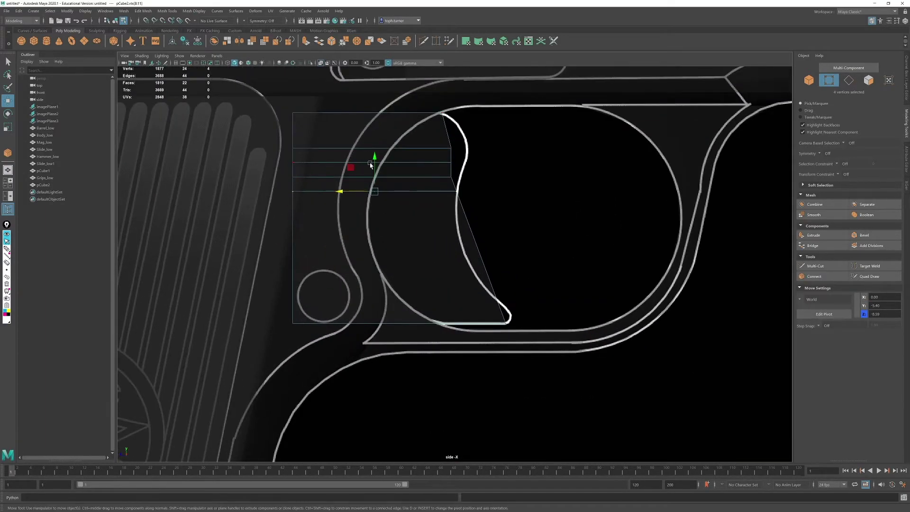
{"action": "left_click_drag", "start_coordinate": [467, 187], "coordinate": [280, 169]}
{"action": "scroll", "coordinate": [337, 161], "scroll_direction": "up", "scroll_amount": 2}
{"action": "middle_click_drag", "start_coordinate": [337, 160], "coordinate": [350, 232], "text": "alt"}
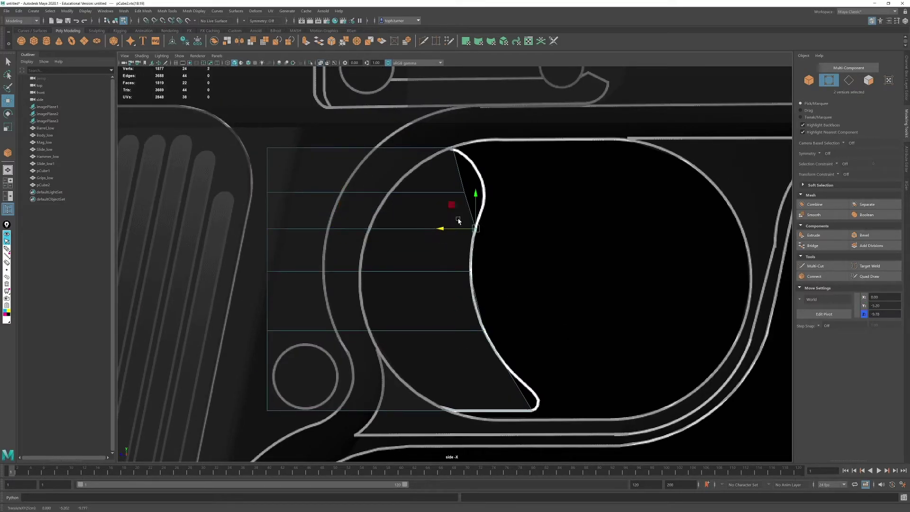
Step: Connect extra edge loops across the trigger's upper and lower sections and fit their front vertices to the blueprint curve
{"action": "left_click", "coordinate": [814, 277]}
{"action": "key", "text": "w"}
{"action": "left_click", "coordinate": [508, 371]}
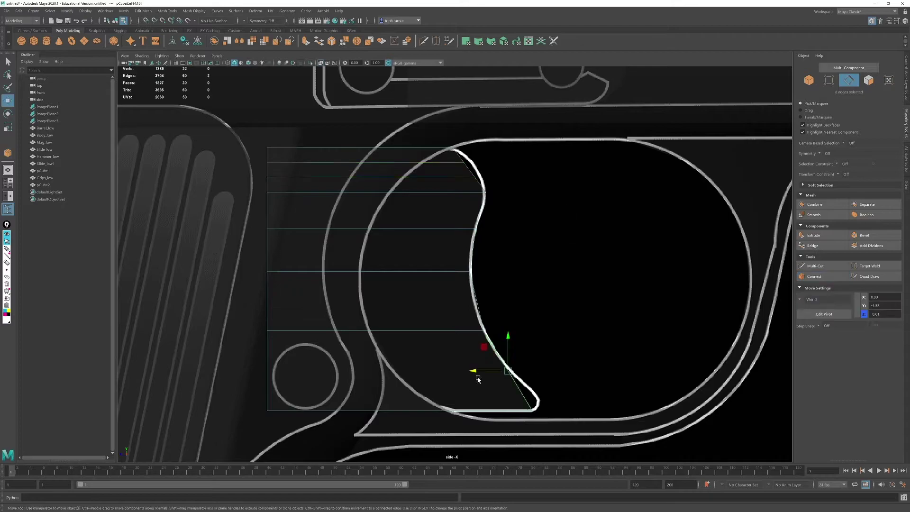
{"action": "left_click", "coordinate": [814, 277]}
{"action": "key", "text": "w"}
{"action": "key", "text": "F9"}
{"action": "left_click_drag", "start_coordinate": [507, 387], "coordinate": [505, 387]}
{"action": "scroll", "coordinate": [507, 386], "scroll_direction": "up", "scroll_amount": 4}
{"action": "middle_click_drag", "start_coordinate": [581, 422], "coordinate": [567, 357], "text": "alt"}
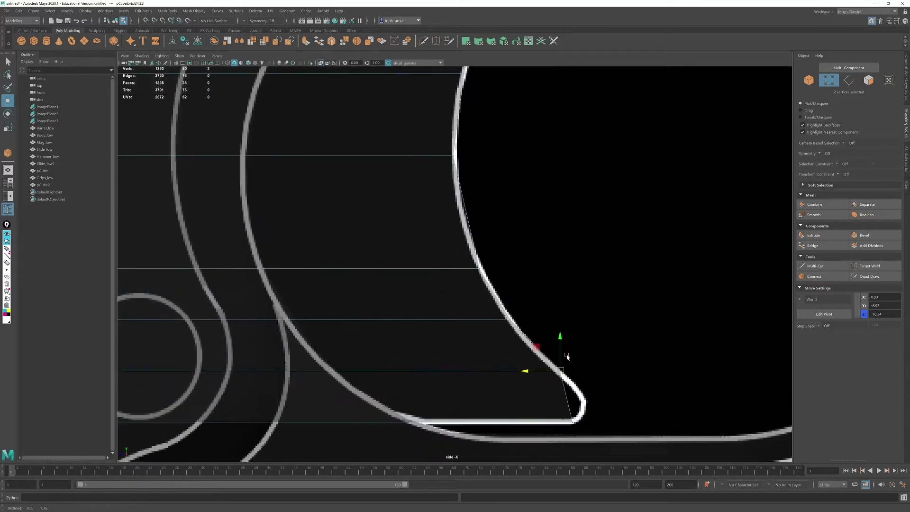
Step: Extrude the face at the trigger's lower front tip and fit the tip and upper front vertices to the blueprint
{"action": "scroll", "coordinate": [567, 360], "scroll_direction": "up", "scroll_amount": 4}
{"action": "key", "text": "F11"}
{"action": "left_click", "coordinate": [581, 359]}
{"action": "key", "text": "ctrl+e"}
{"action": "left_click", "coordinate": [829, 80]}
{"action": "mouse_move", "coordinate": [581, 314]}
{"action": "left_mouse_down"}
{"action": "mouse_move", "coordinate": [602, 293]}
{"action": "mouse_move", "coordinate": [578, 331]}
{"action": "left_mouse_up"}
{"action": "key", "text": "w"}
{"action": "scroll", "coordinate": [582, 364], "scroll_direction": "down", "scroll_amount": 5}
{"action": "middle_click_drag", "start_coordinate": [434, 147], "coordinate": [450, 304], "text": "alt"}
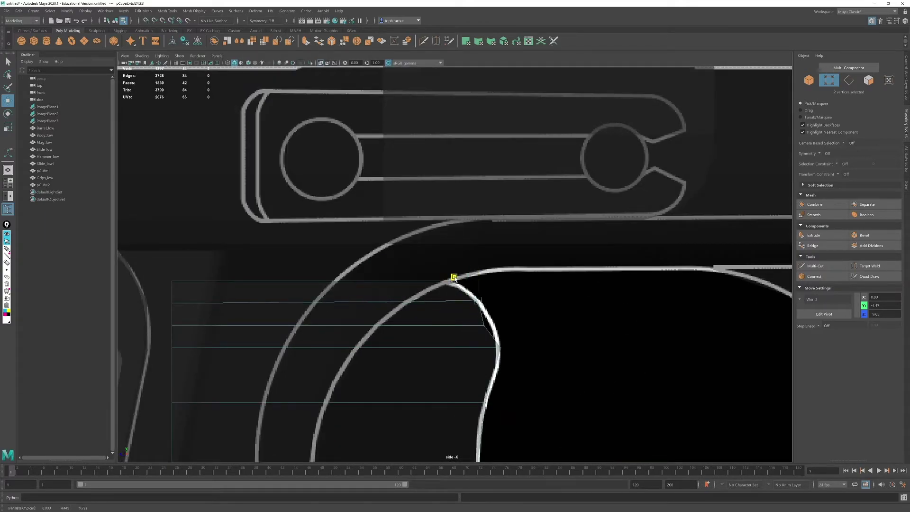
Step: Narrow the trigger along the X axis in the perspective view so it fits inside the guard
{"action": "scroll", "coordinate": [469, 302], "scroll_direction": "down", "scroll_amount": 8}
{"action": "key", "text": "F8"}
{"action": "key", "text": "space"}
{"action": "key", "text": "space"}
{"action": "scroll", "coordinate": [556, 163], "scroll_direction": "up", "scroll_amount": 6}
{"action": "middle_click_drag", "start_coordinate": [403, 194], "coordinate": [526, 251], "text": "alt"}
{"action": "key", "text": "r"}
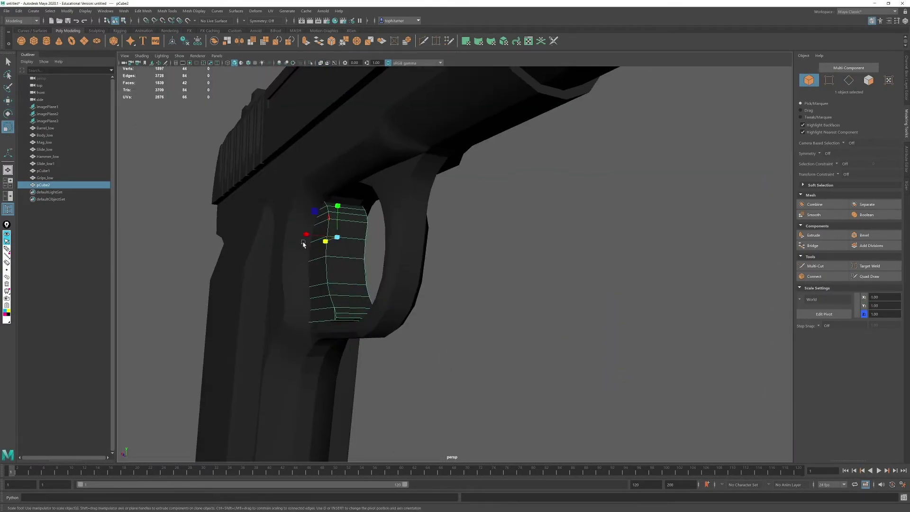
{"action": "left_click_drag", "start_coordinate": [306, 236], "coordinate": [327, 244]}
Step: Rename the trigger object as Trigger_low
{"action": "left_click", "coordinate": [44, 184]}
{"action": "type", "text": "Trigger_low"}
{"action": "key", "text": "Return"}
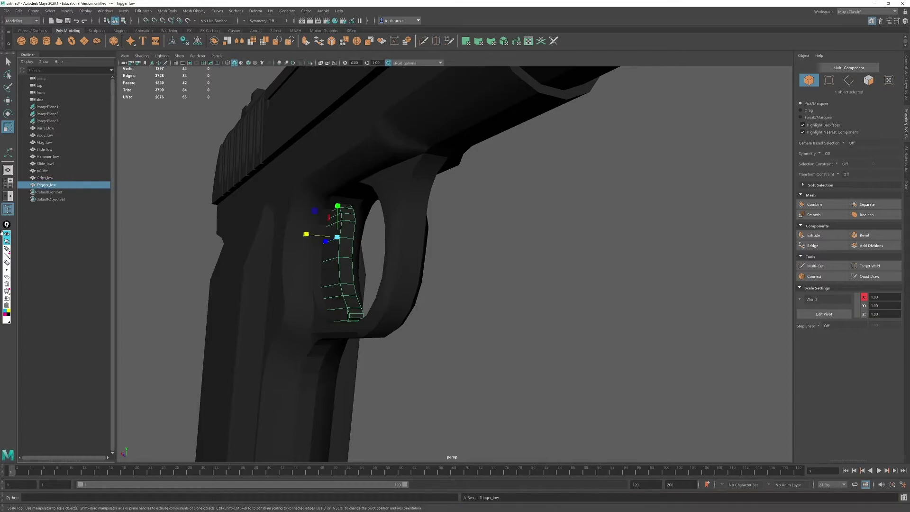
Step: Create a polygon cube in the side view and move it onto the blueprint's lever above the trigger guard
{"action": "key", "text": "space"}
{"action": "key", "text": "space"}
{"action": "right_click_drag", "start_coordinate": [559, 386], "coordinate": [512, 351], "text": "alt"}
{"action": "middle_click_drag", "start_coordinate": [512, 351], "coordinate": [509, 215], "text": "alt"}
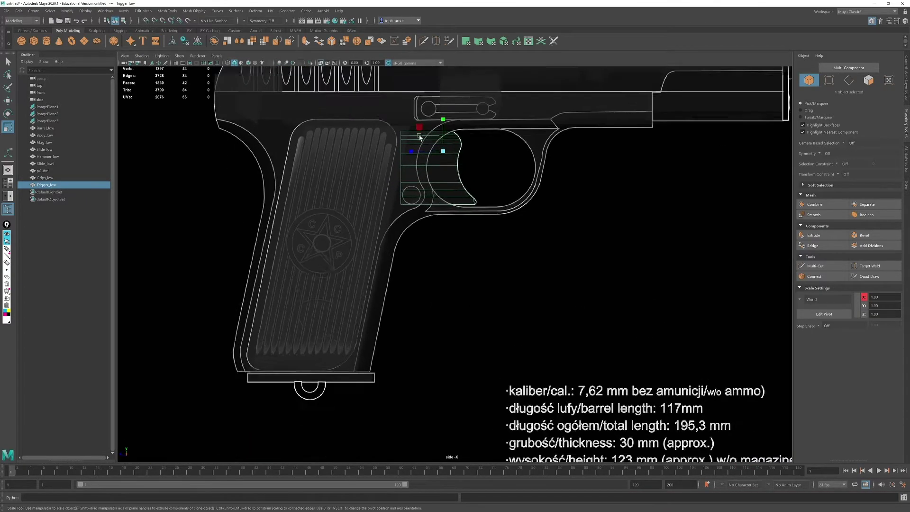
{"action": "middle_click_drag", "start_coordinate": [346, 109], "coordinate": [318, 261], "text": "alt"}
{"action": "right_click_drag", "start_coordinate": [318, 261], "coordinate": [451, 334], "text": "alt"}
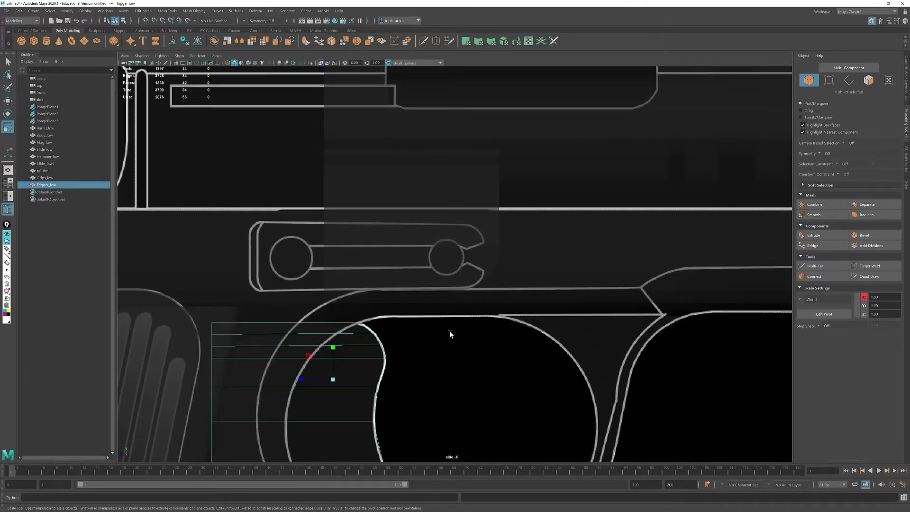
{"action": "right_click_drag", "start_coordinate": [328, 251], "coordinate": [237, 209], "text": "alt"}
{"action": "left_click", "coordinate": [34, 40]}
{"action": "key", "text": "w"}
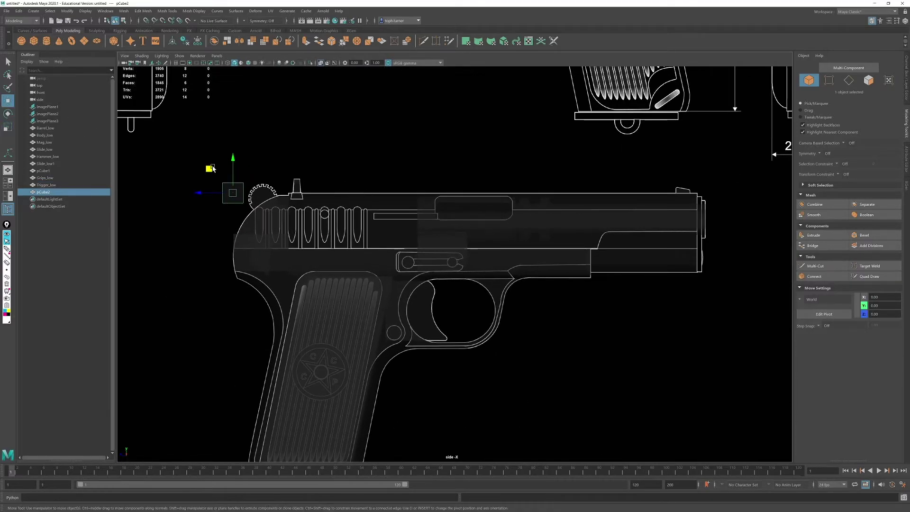
{"action": "left_click_drag", "start_coordinate": [209, 169], "coordinate": [382, 238]}
Step: Align the cube with the lever's rear end and stretch its vertices to match the lever's length and height
{"action": "right_click_drag", "start_coordinate": [381, 238], "coordinate": [427, 266], "text": "alt"}
{"action": "key", "text": "f"}
{"action": "middle_click_drag", "start_coordinate": [521, 269], "coordinate": [365, 263], "text": "alt"}
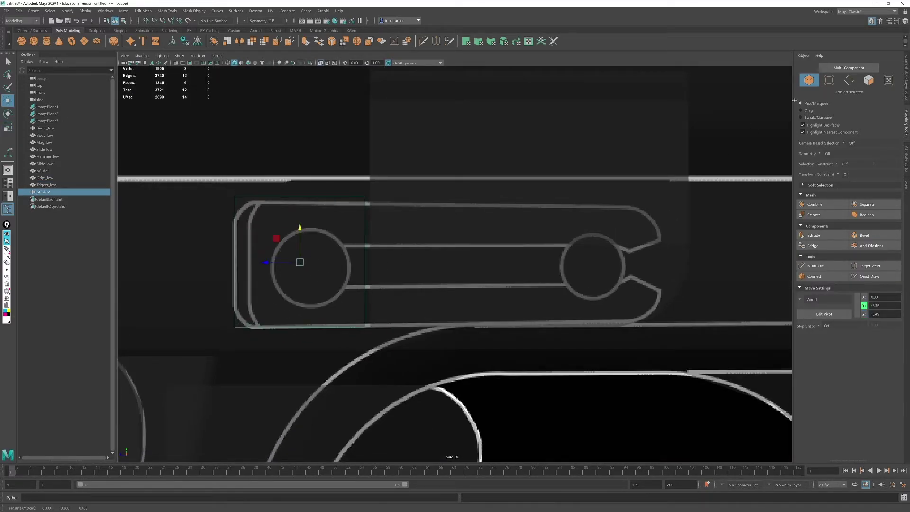
{"action": "left_click_drag", "start_coordinate": [332, 262], "coordinate": [628, 289]}
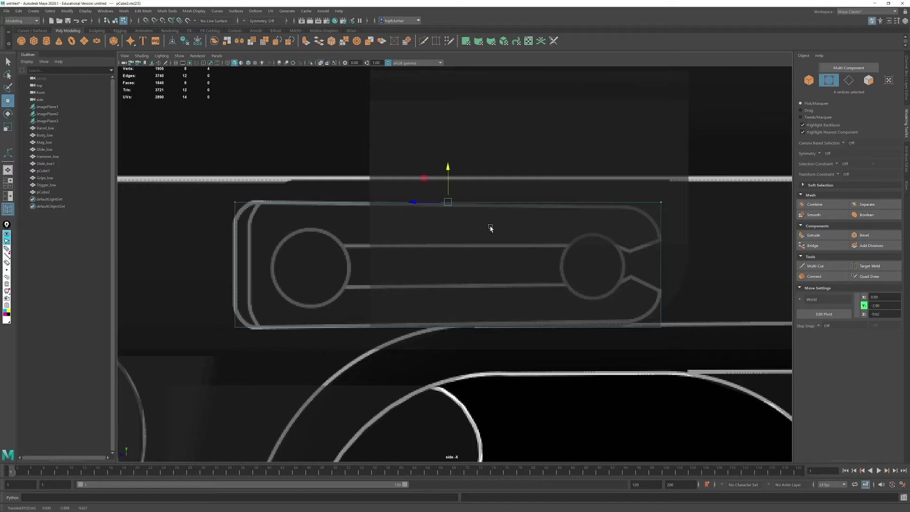
Step: Shift the lever block onto the pistol's side and adjust its face so it forms a thin plate
{"action": "key", "text": "space"}
{"action": "key", "text": "F8"}
{"action": "middle_click_drag", "start_coordinate": [630, 138], "coordinate": [650, 187], "text": "alt"}
{"action": "mouse_move", "coordinate": [553, 164]}
{"action": "left_mouse_down"}
{"action": "mouse_move", "coordinate": [526, 164]}
{"action": "mouse_move", "coordinate": [549, 165]}
{"action": "left_mouse_up"}
{"action": "key", "text": "space"}
{"action": "key", "text": "F11"}
{"action": "left_click", "coordinate": [305, 245]}
{"action": "key", "text": "space"}
{"action": "left_click_drag", "start_coordinate": [549, 165], "coordinate": [648, 180], "text": "alt"}
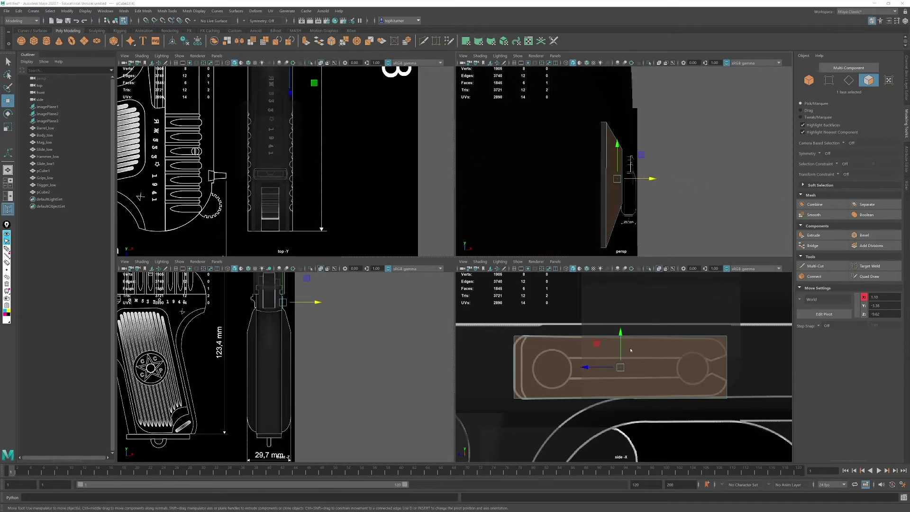
Step: Connect the vertical edges at the lever's front end to add divisions at the central slot's upper and lower lines
{"action": "key", "text": "space"}
{"action": "left_click", "coordinate": [725, 243]}
{"action": "key", "text": "F8"}
{"action": "left_click", "coordinate": [601, 207]}
{"action": "left_click", "coordinate": [278, 213]}
{"action": "left_click", "coordinate": [278, 213]}
{"action": "key", "text": "F10"}
{"action": "left_click_drag", "start_coordinate": [653, 257], "coordinate": [655, 269]}
{"action": "left_click", "coordinate": [815, 276]}
Step: Cut the lever's central slot by extruding the middle front-end face back to the rear circle and deleting the covering faces
{"action": "key", "text": "w"}
{"action": "key", "text": "F11"}
{"action": "left_click", "coordinate": [467, 219]}
{"action": "key", "text": "Delete"}
{"action": "key", "text": "ctrl+e"}
{"action": "left_click_drag", "start_coordinate": [307, 275], "coordinate": [307, 275]}
{"action": "left_click_drag", "start_coordinate": [674, 257], "coordinate": [645, 266]}
{"action": "key", "text": "Delete"}
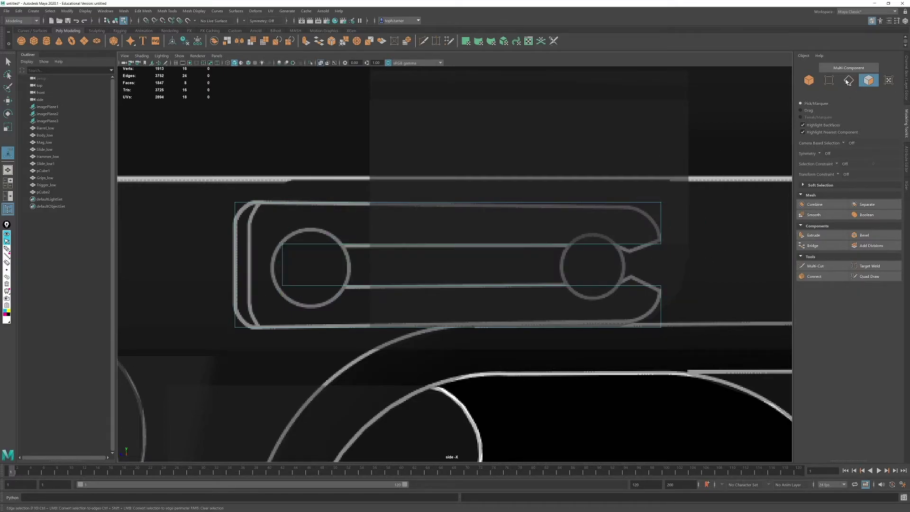
Step: Bridge a pair of open edges on the lever and isolate it in the perspective view
{"action": "key", "text": "space"}
{"action": "left_click", "coordinate": [814, 245]}
{"action": "key", "text": "f"}
{"action": "left_click_drag", "start_coordinate": [599, 191], "coordinate": [700, 169], "text": "alt"}
{"action": "scroll", "coordinate": [701, 169], "scroll_direction": "up", "scroll_amount": 3}
{"action": "left_click", "coordinate": [659, 137], "text": "shift"}
{"action": "left_click_drag", "start_coordinate": [653, 221], "coordinate": [653, 189], "text": "alt"}
{"action": "key", "text": "q"}
{"action": "key", "text": "F8"}
{"action": "key", "text": "ctrl+1"}
{"action": "key", "text": "space"}
{"action": "right_click_drag", "start_coordinate": [652, 190], "coordinate": [653, 207], "text": "alt"}
{"action": "left_click_drag", "start_coordinate": [579, 243], "coordinate": [463, 146], "text": "alt"}
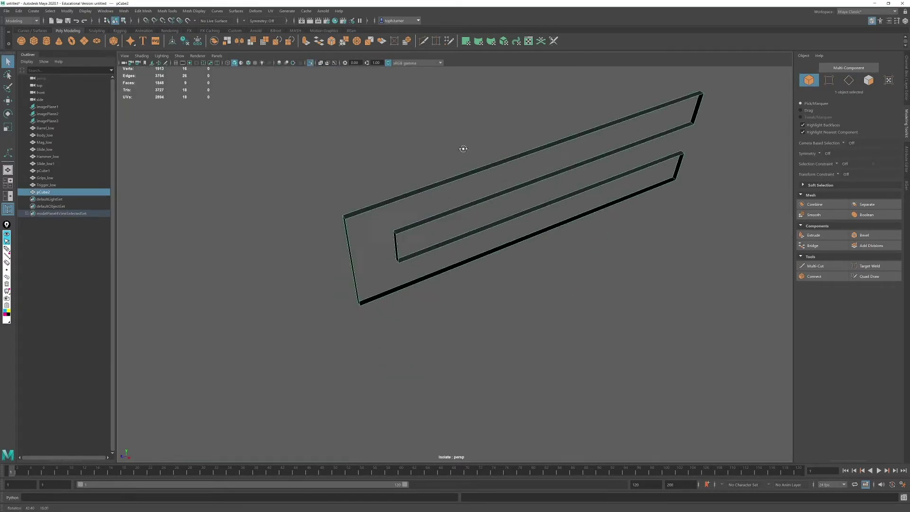
Step: Bridge the outer edges to the slot edges along the lever's rear end, lower arm and upper arm
{"action": "right_click_drag", "start_coordinate": [463, 146], "coordinate": [459, 125]}
{"action": "left_click_drag", "start_coordinate": [459, 125], "coordinate": [488, 179]}
{"action": "left_click", "coordinate": [814, 246]}
{"action": "left_click", "coordinate": [822, 246]}
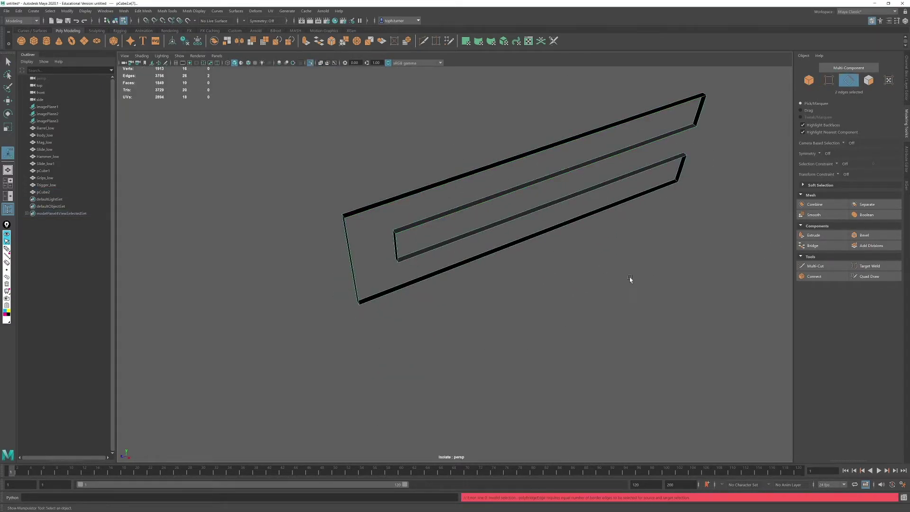
{"action": "left_click", "coordinate": [601, 187]}
{"action": "left_click", "coordinate": [612, 207], "text": "shift"}
{"action": "left_click", "coordinate": [814, 246]}
{"action": "left_click", "coordinate": [833, 249]}
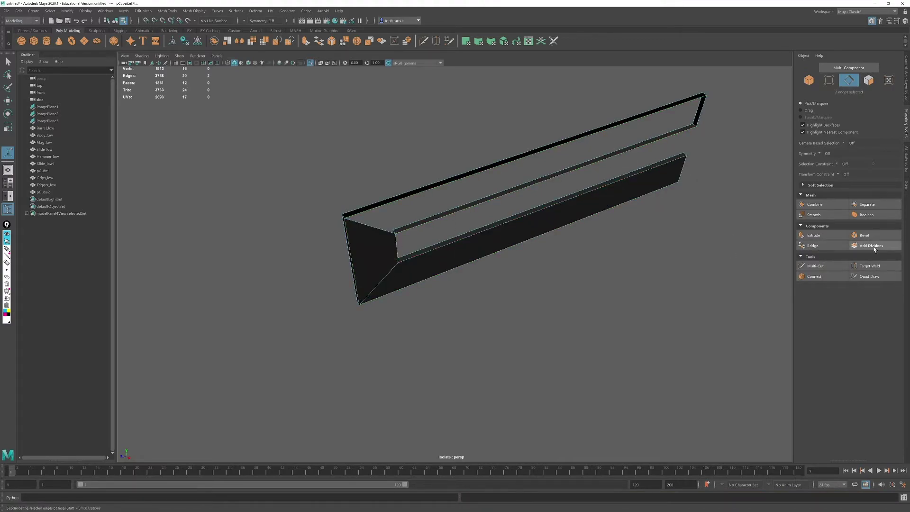
{"action": "left_click_drag", "start_coordinate": [665, 223], "coordinate": [550, 227], "text": "alt"}
{"action": "left_click", "coordinate": [540, 225]}
{"action": "left_click", "coordinate": [331, 251], "text": "shift"}
{"action": "left_click", "coordinate": [815, 246]}
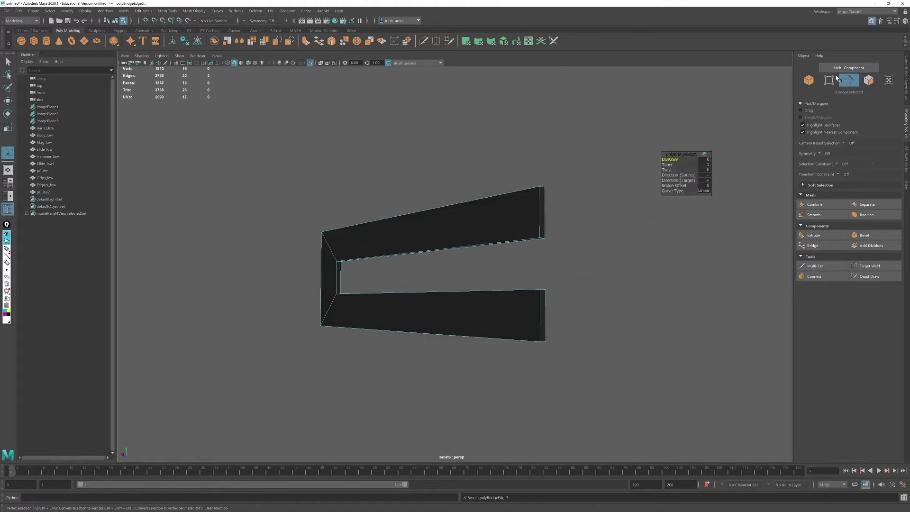
Step: Select the lever's outer corner edges and try to bevel them
{"action": "left_click", "coordinate": [834, 79]}
{"action": "left_click_drag", "start_coordinate": [496, 278], "coordinate": [602, 263], "text": "alt"}
{"action": "right_click_drag", "start_coordinate": [601, 263], "coordinate": [608, 256], "text": "alt"}
{"action": "left_click_drag", "start_coordinate": [609, 256], "coordinate": [514, 286], "text": "alt"}
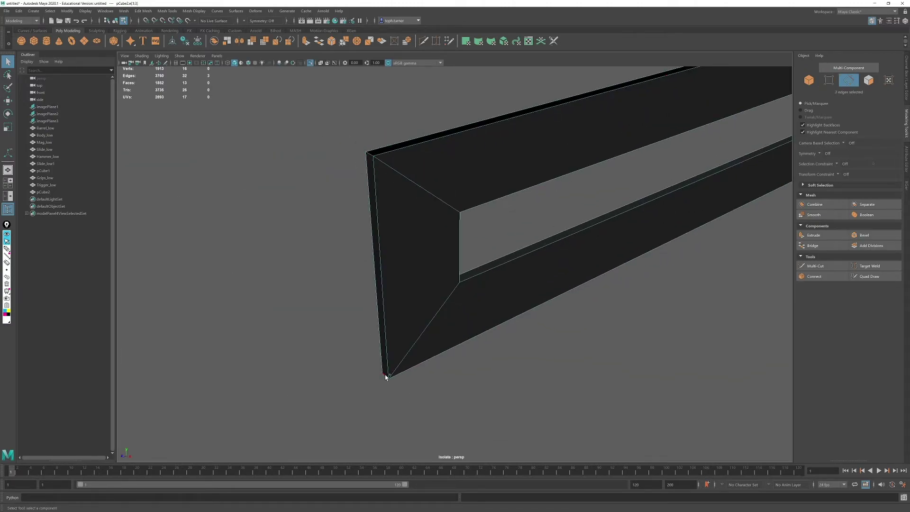
{"action": "left_click", "coordinate": [385, 375], "text": "shift"}
{"action": "left_click", "coordinate": [866, 215]}
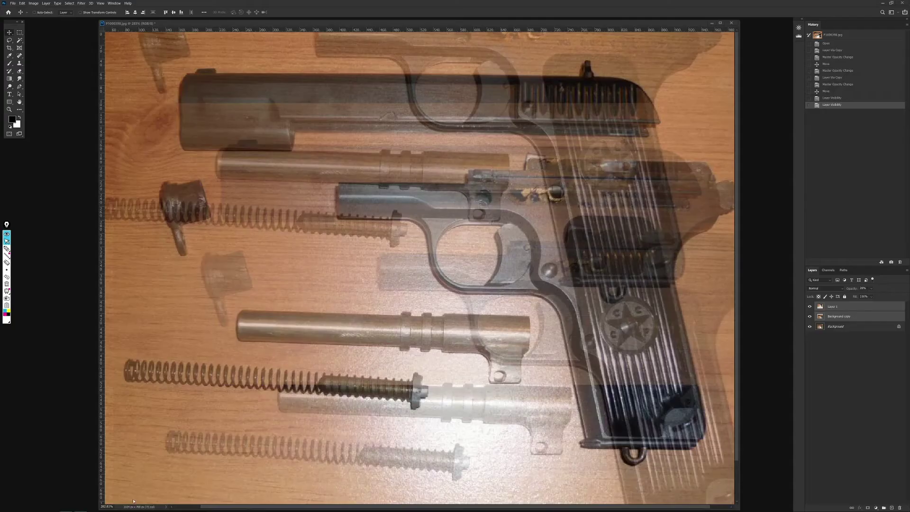
Step: Restart Maya and open the newest autosaved scene, untitled.1945.mb, from the Maya AutoBack folder
{"action": "key", "text": "super"}
{"action": "left_click", "coordinate": [128, 507]}
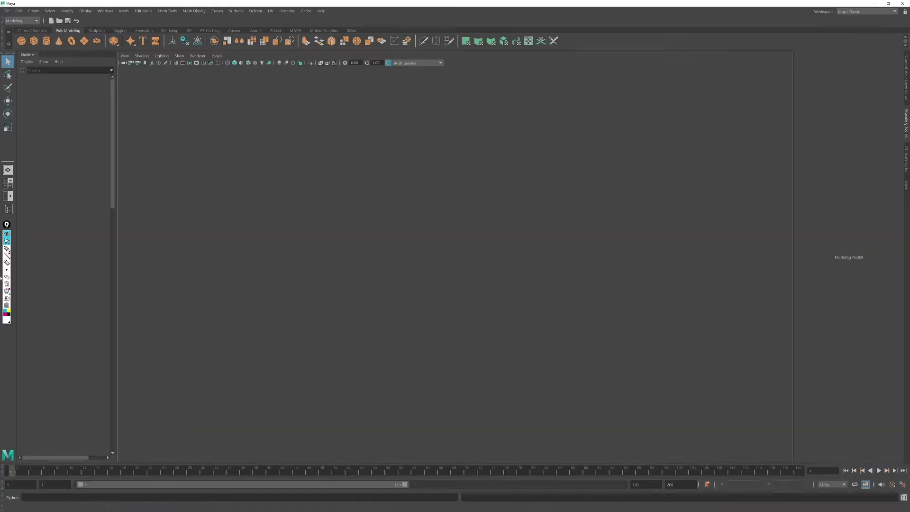
{"action": "left_click", "coordinate": [6, 11]}
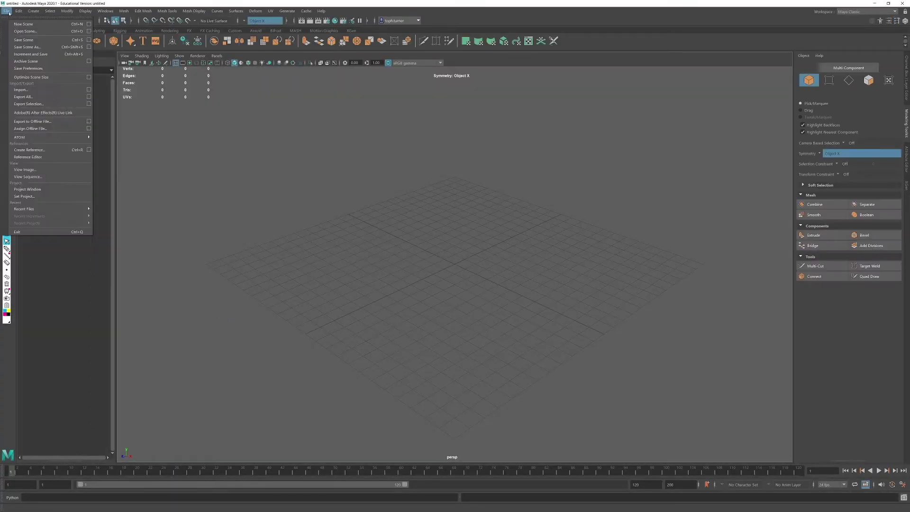
{"action": "left_click", "coordinate": [20, 29]}
{"action": "double_click", "coordinate": [287, 157]}
{"action": "double_click", "coordinate": [294, 224]}
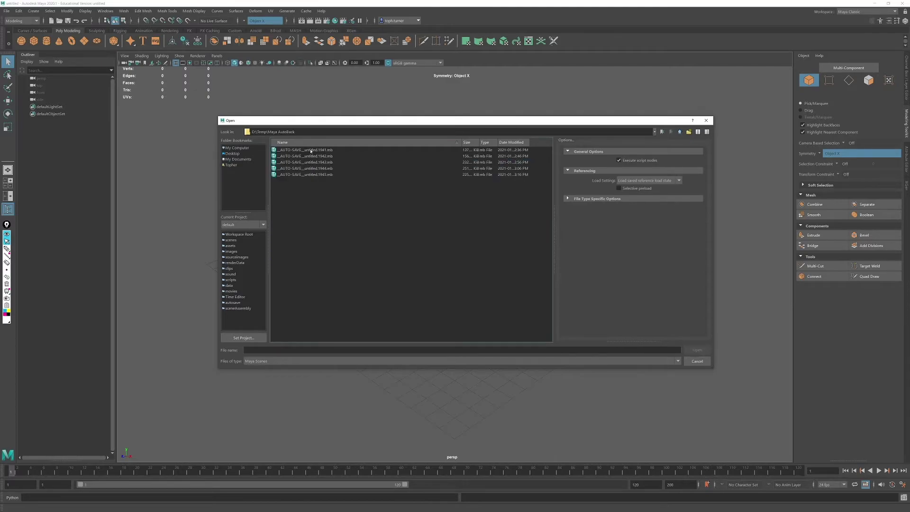
{"action": "double_click", "coordinate": [516, 174]}
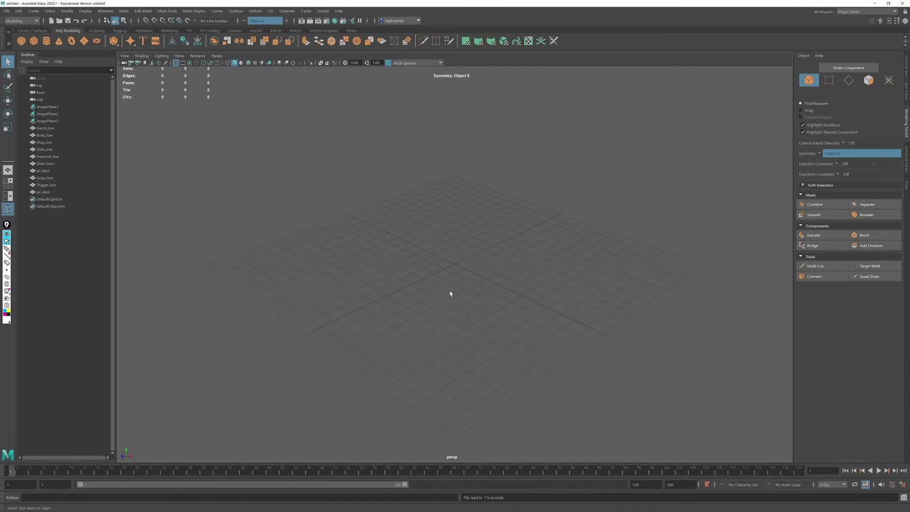
Step: Hide the grid in the perspective view, then select the lever above the trigger guard and isolate it
{"action": "left_click_drag", "start_coordinate": [538, 266], "coordinate": [563, 296], "text": "alt"}
{"action": "right_click_drag", "start_coordinate": [562, 297], "coordinate": [624, 291], "text": "alt"}
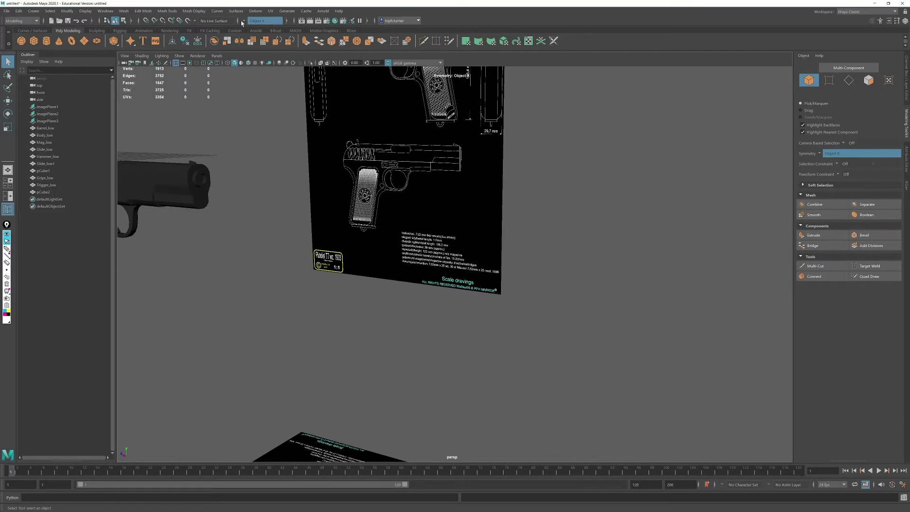
{"action": "left_click_drag", "start_coordinate": [149, 272], "coordinate": [593, 247], "text": "alt"}
{"action": "left_click", "coordinate": [175, 63]}
{"action": "left_click_drag", "start_coordinate": [427, 199], "coordinate": [512, 237], "text": "alt"}
{"action": "right_click_drag", "start_coordinate": [511, 237], "coordinate": [616, 294], "text": "alt"}
{"action": "middle_click_drag", "start_coordinate": [617, 294], "coordinate": [512, 213], "text": "alt"}
{"action": "left_click", "coordinate": [524, 266]}
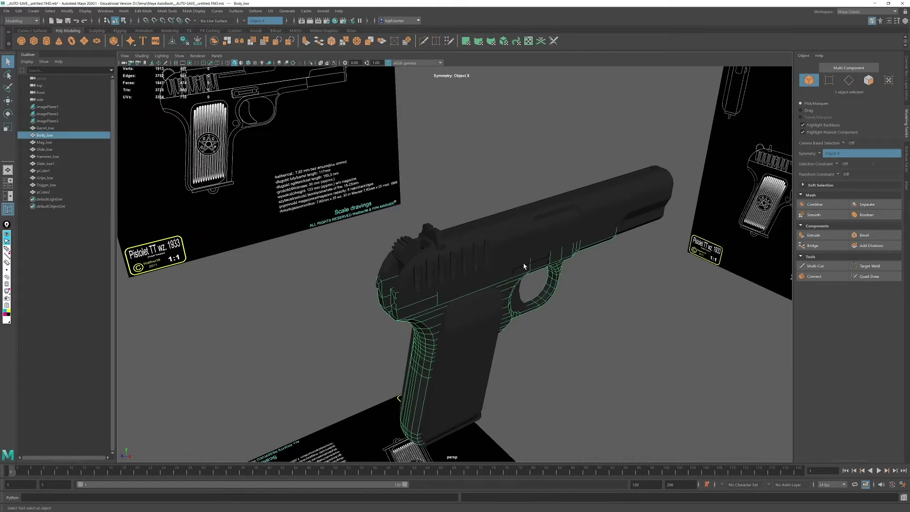
{"action": "left_click", "coordinate": [528, 268]}
{"action": "right_click_drag", "start_coordinate": [527, 268], "coordinate": [564, 298], "text": "alt"}
{"action": "left_click", "coordinate": [311, 63]}
{"action": "key", "text": "f"}
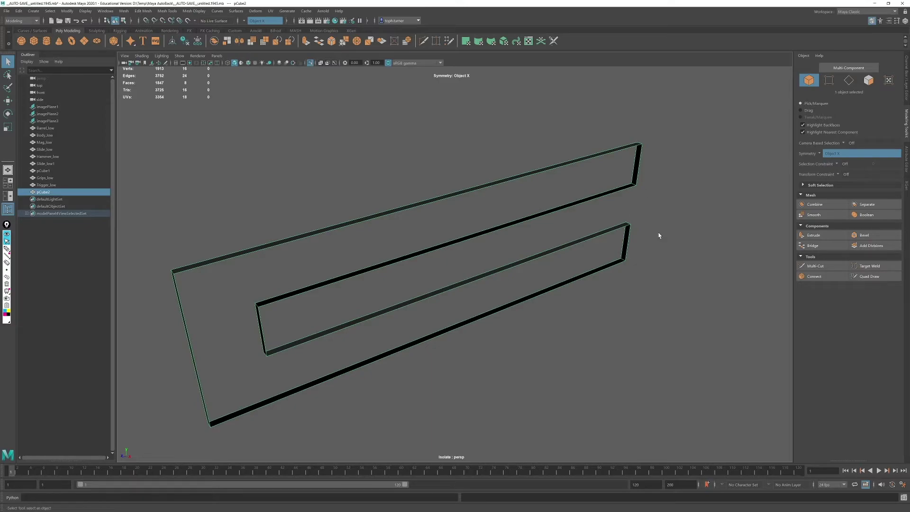
Step: Bridge the lever's outer edges to its slot edges to fill the open side of both arms and the rear end
{"action": "left_click", "coordinate": [832, 245]}
{"action": "left_click", "coordinate": [490, 277]}
{"action": "left_click", "coordinate": [502, 310], "text": "shift"}
{"action": "left_click", "coordinate": [838, 248]}
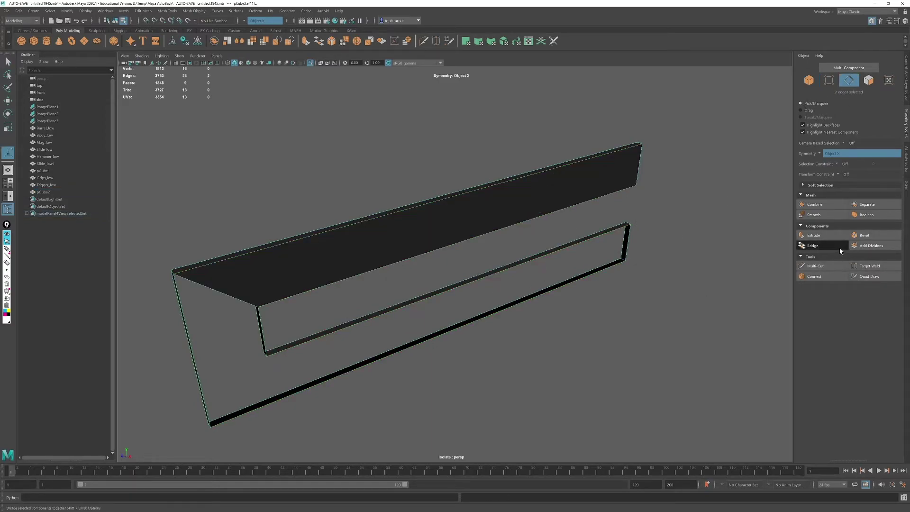
{"action": "left_click", "coordinate": [262, 332]}
{"action": "left_click", "coordinate": [189, 331], "text": "shift"}
{"action": "left_click", "coordinate": [830, 246]}
{"action": "left_click_drag", "start_coordinate": [435, 245], "coordinate": [474, 247], "text": "alt"}
Step: Bevel the lever's four outer corner edges with 3 segments to round them
{"action": "left_click", "coordinate": [216, 250]}
{"action": "left_click", "coordinate": [237, 441], "text": "shift"}
{"action": "left_click_drag", "start_coordinate": [512, 304], "coordinate": [388, 321], "text": "alt"}
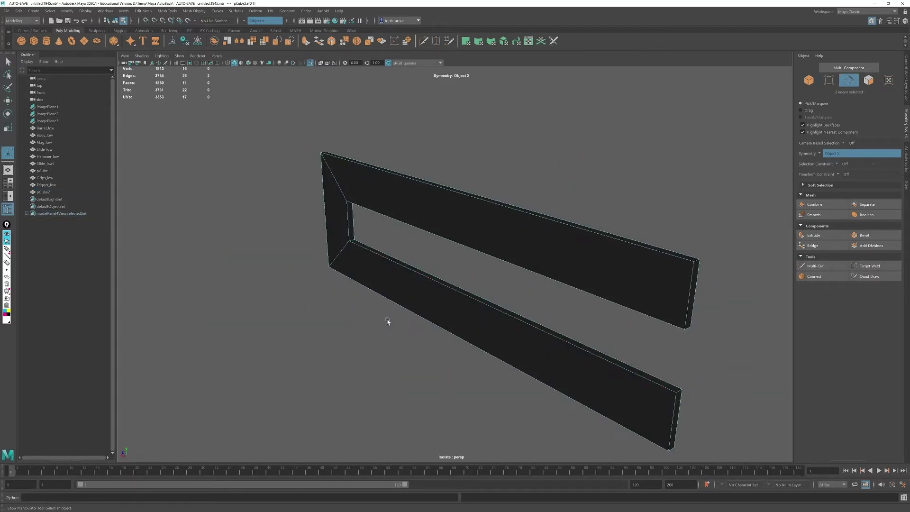
{"action": "left_click", "coordinate": [695, 263], "text": "shift"}
{"action": "left_click_drag", "start_coordinate": [664, 360], "coordinate": [608, 337], "text": "alt"}
{"action": "left_click", "coordinate": [615, 326], "text": "shift"}
{"action": "left_click", "coordinate": [878, 234]}
{"action": "left_click_drag", "start_coordinate": [422, 199], "coordinate": [521, 230], "text": "alt"}
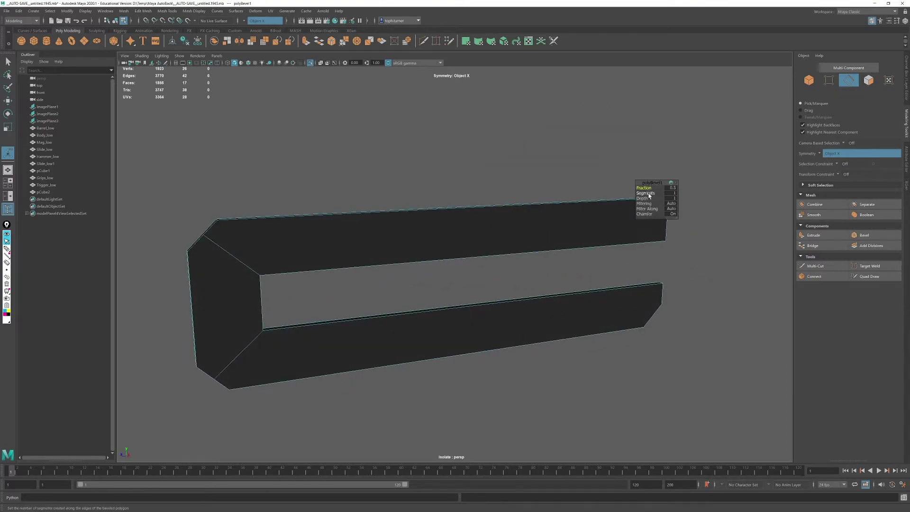
{"action": "left_click_drag", "start_coordinate": [379, 237], "coordinate": [433, 237], "text": "alt"}
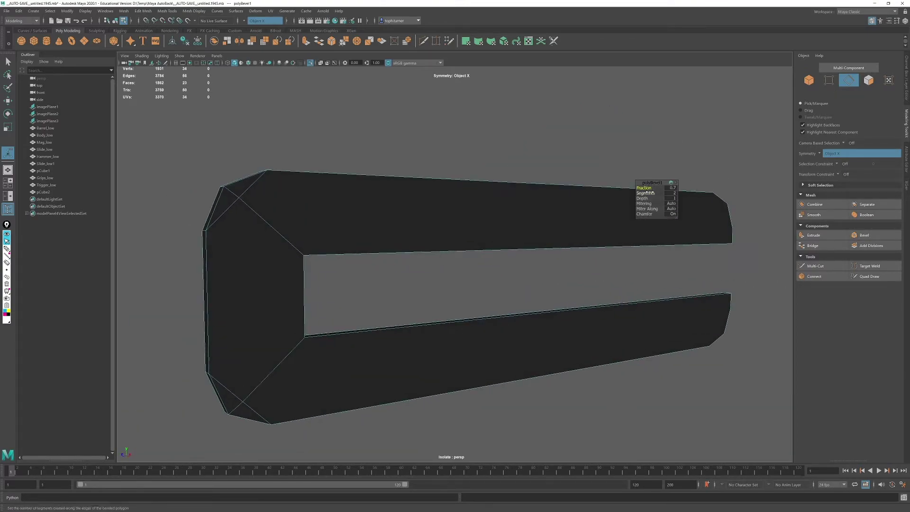
{"action": "left_click_drag", "start_coordinate": [555, 244], "coordinate": [490, 263], "text": "alt"}
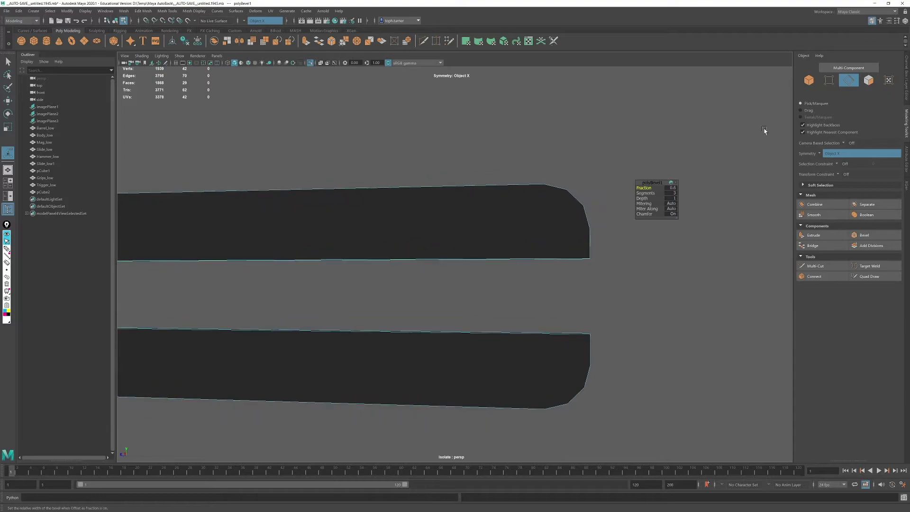
Step: Target-weld the stray vertices inside the lever's two rounded rear corners
{"action": "key", "text": "q"}
{"action": "right_click_drag", "start_coordinate": [735, 108], "coordinate": [687, 109]}
{"action": "middle_click_drag", "start_coordinate": [332, 209], "coordinate": [556, 196], "text": "alt"}
{"action": "middle_click_drag", "start_coordinate": [332, 256], "coordinate": [485, 217], "text": "alt"}
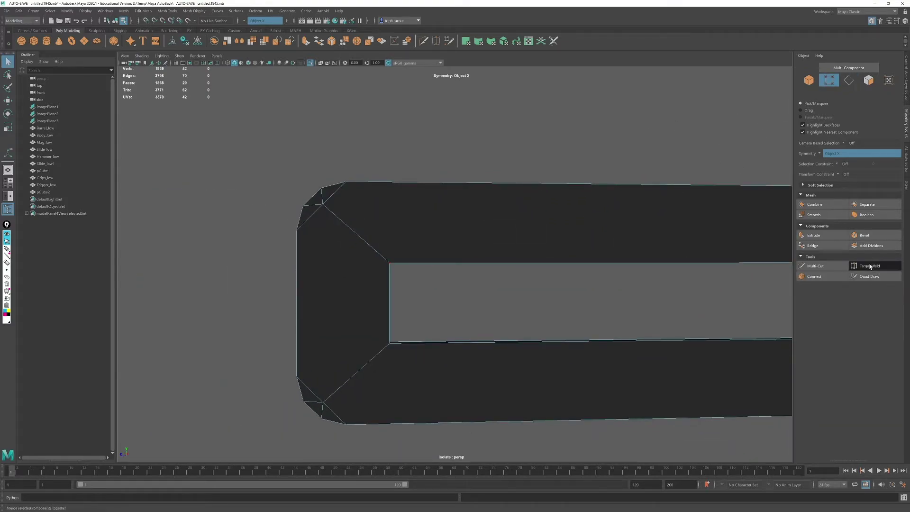
{"action": "left_click_drag", "start_coordinate": [673, 246], "coordinate": [597, 239], "text": "alt"}
{"action": "middle_click_drag", "start_coordinate": [598, 239], "coordinate": [403, 237], "text": "alt"}
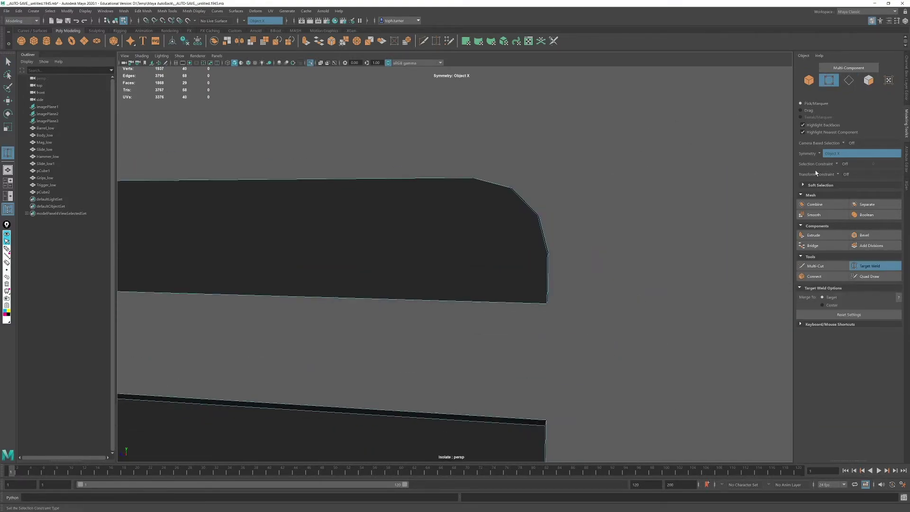
Step: Cut edges across the rounded front corners of both lever arms with Multi-Cut and leave the isolated display
{"action": "left_click", "coordinate": [822, 266]}
{"action": "left_click_drag", "start_coordinate": [554, 251], "coordinate": [516, 265], "text": "alt"}
{"action": "middle_click_drag", "start_coordinate": [517, 266], "coordinate": [455, 246], "text": "alt"}
{"action": "left_click", "coordinate": [414, 206]}
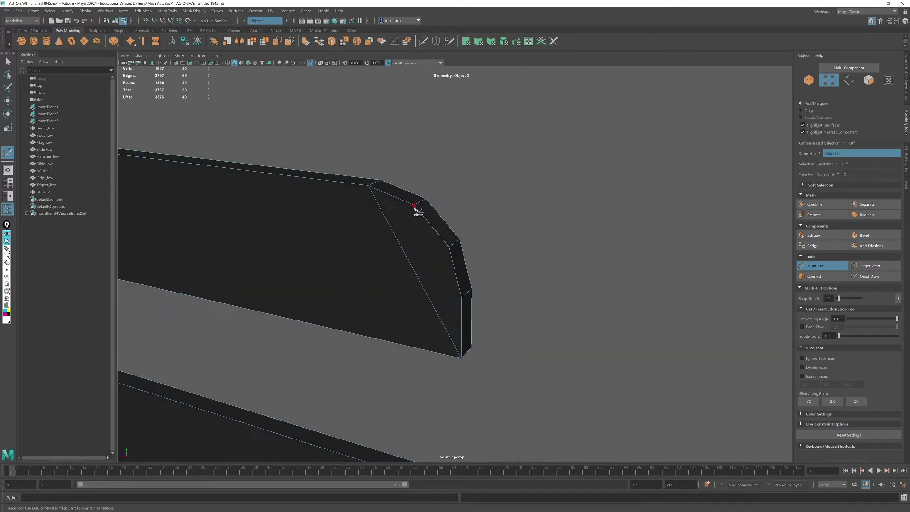
{"action": "left_click_drag", "start_coordinate": [478, 329], "coordinate": [407, 345], "text": "alt"}
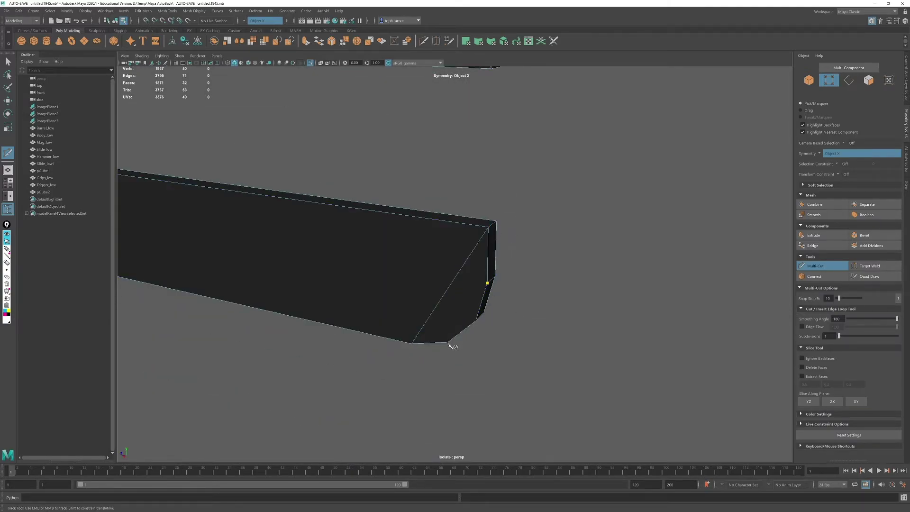
{"action": "left_click", "coordinate": [809, 80]}
{"action": "key", "text": "ctrl+1"}
Step: Check how the lever sits on the pistol's side above the trigger guard
{"action": "scroll", "coordinate": [546, 226], "scroll_direction": "down", "scroll_amount": 8}
{"action": "left_click_drag", "start_coordinate": [546, 225], "coordinate": [520, 175], "text": "alt"}
{"action": "scroll", "coordinate": [498, 194], "scroll_direction": "down", "scroll_amount": 5}
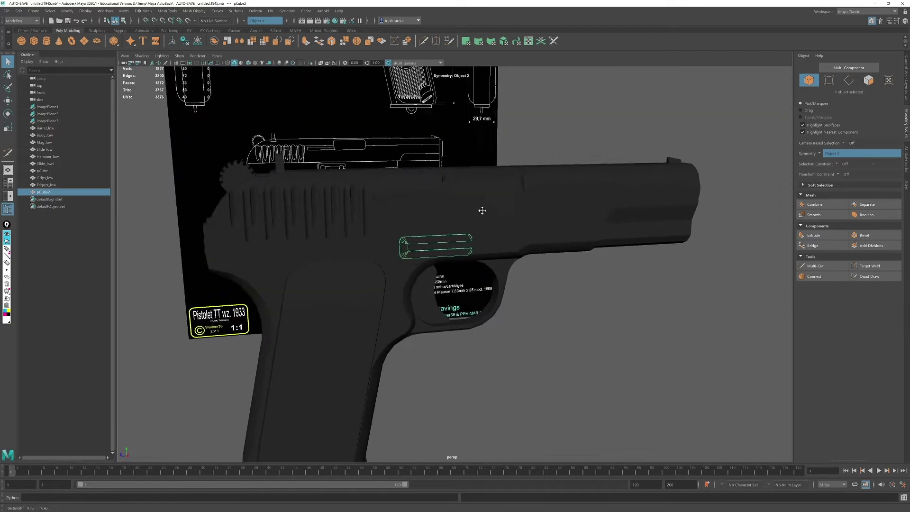
{"action": "left_click_drag", "start_coordinate": [481, 209], "coordinate": [531, 216], "text": "alt"}
{"action": "scroll", "coordinate": [488, 261], "scroll_direction": "up", "scroll_amount": 4}
{"action": "scroll", "coordinate": [488, 260], "scroll_direction": "down", "scroll_amount": 4}
{"action": "left_click", "coordinate": [531, 216]}
{"action": "scroll", "coordinate": [531, 216], "scroll_direction": "up", "scroll_amount": 4}
{"action": "left_click", "coordinate": [392, 230]}
{"action": "left_click", "coordinate": [385, 231]}
Step: Create a polygon cylinder, rotate it to face sideways and move it towards the lever above the trigger guard
{"action": "left_click", "coordinate": [46, 42]}
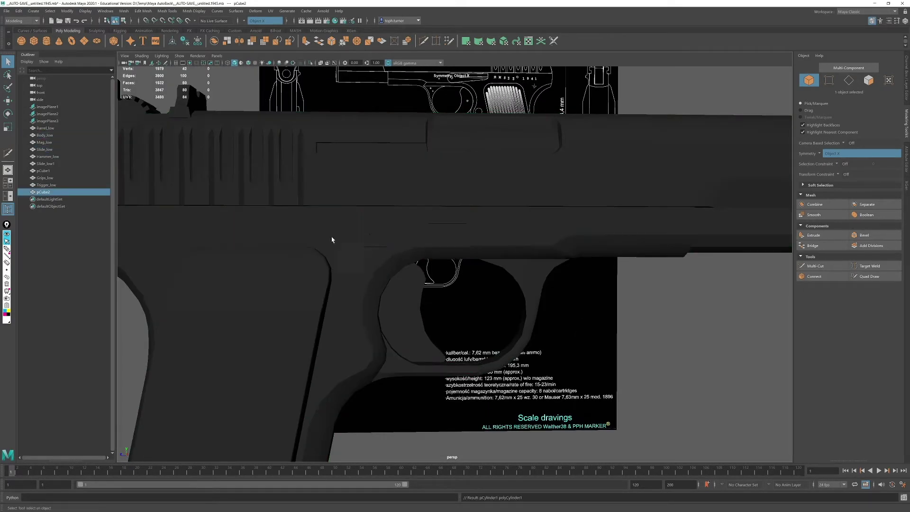
{"action": "key", "text": "w"}
{"action": "scroll", "coordinate": [384, 201], "scroll_direction": "down", "scroll_amount": 4}
{"action": "key", "text": "e"}
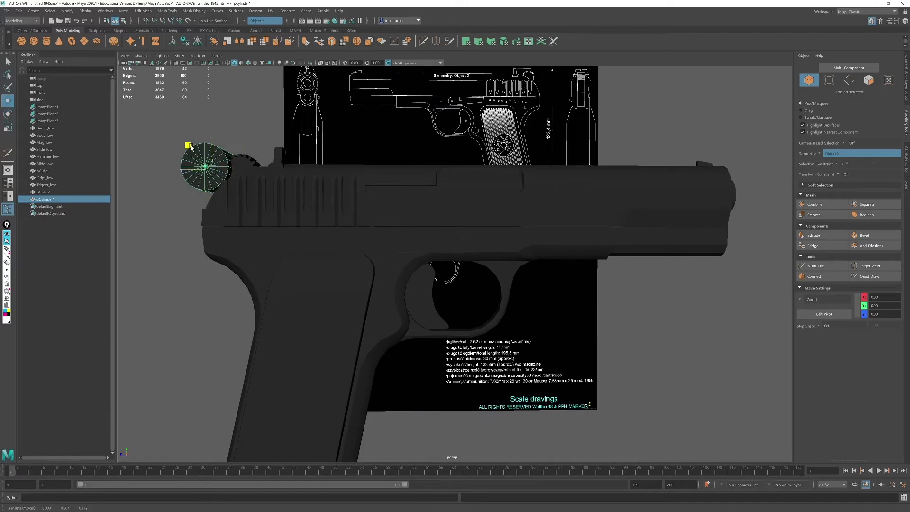
{"action": "left_click_drag", "start_coordinate": [191, 147], "coordinate": [391, 218]}
Step: Turn on X-Ray shading in the side view and fit the cylinder to the lever's rear circle, scaling it to about 0.30
{"action": "key", "text": "space"}
{"action": "key", "text": "space"}
{"action": "scroll", "coordinate": [552, 274], "scroll_direction": "up", "scroll_amount": 3}
{"action": "left_click", "coordinate": [142, 56]}
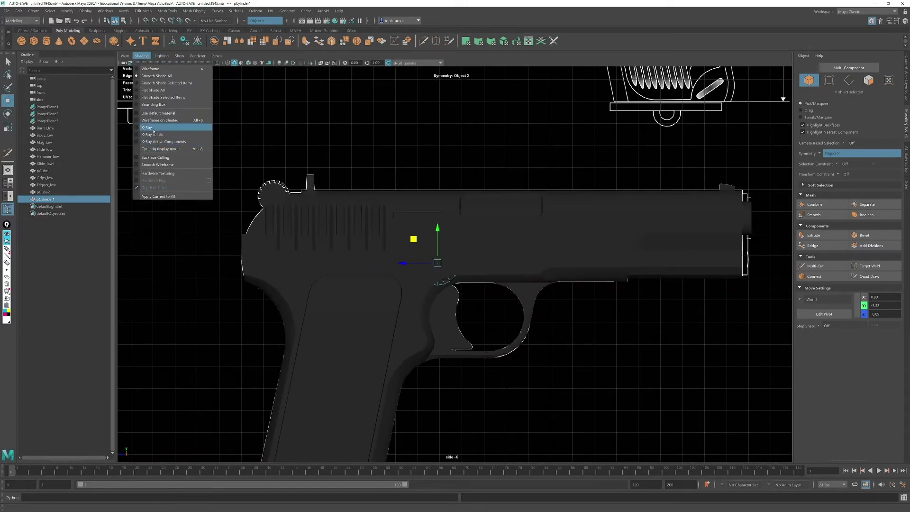
{"action": "left_click", "coordinate": [152, 126]}
{"action": "scroll", "coordinate": [424, 267], "scroll_direction": "up", "scroll_amount": 7}
{"action": "left_click_drag", "start_coordinate": [477, 218], "coordinate": [382, 254]}
{"action": "key", "text": "r"}
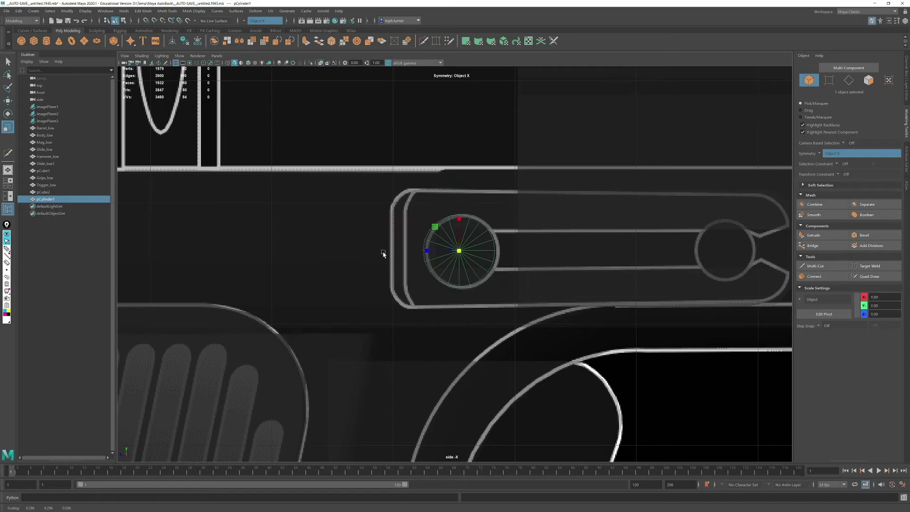
Step: Move the cylinder outwards along the X axis to the pistol's side and shorten it by moving its end vertices
{"action": "key", "text": "space"}
{"action": "key", "text": "space"}
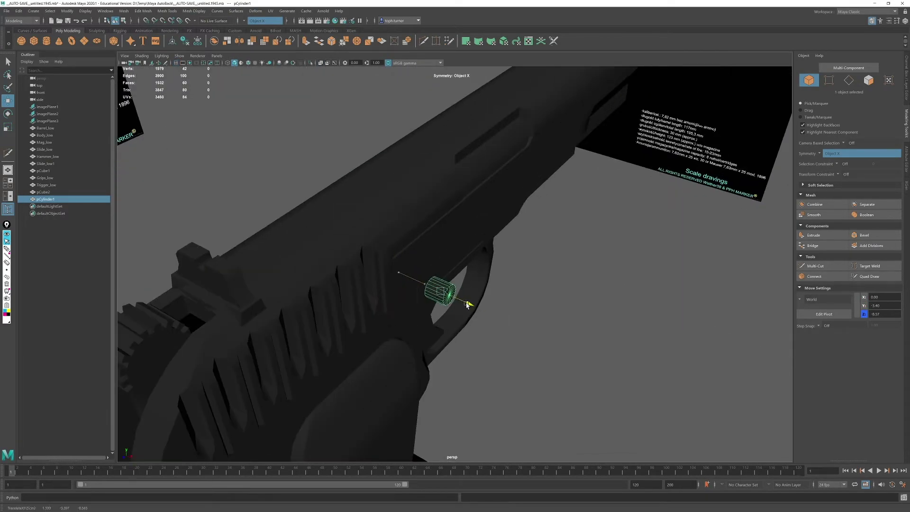
{"action": "scroll", "coordinate": [467, 305], "scroll_direction": "up", "scroll_amount": 7}
{"action": "middle_click_drag", "start_coordinate": [467, 305], "coordinate": [521, 247], "text": "alt"}
{"action": "key", "text": "F9"}
{"action": "left_click_drag", "start_coordinate": [644, 188], "coordinate": [498, 346]}
{"action": "left_click_drag", "start_coordinate": [551, 282], "coordinate": [589, 146]}
Step: Duplicate the cylinder and position the copy over the lever's front circle in the side view
{"action": "key", "text": "ctrl+d"}
{"action": "key", "text": "space"}
{"action": "key", "text": "space"}
{"action": "middle_click_drag", "start_coordinate": [690, 323], "coordinate": [488, 345], "text": "alt"}
{"action": "scroll", "coordinate": [488, 344], "scroll_direction": "up", "scroll_amount": 3}
{"action": "left_click_drag", "start_coordinate": [539, 279], "coordinate": [518, 283]}
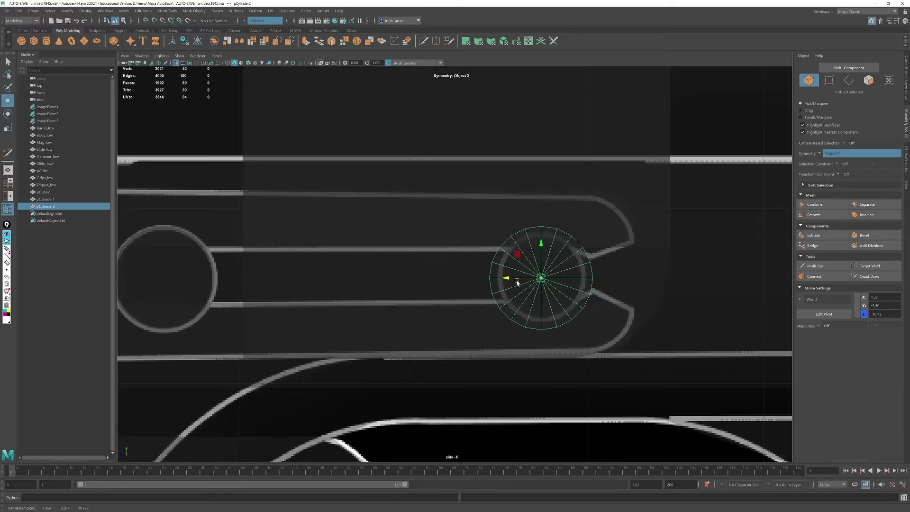
Step: Reshape the vertices at the lever's front tips to follow the blueprint's V-shaped notch between the two arms
{"action": "left_click", "coordinate": [664, 270]}
{"action": "left_click", "coordinate": [552, 276]}
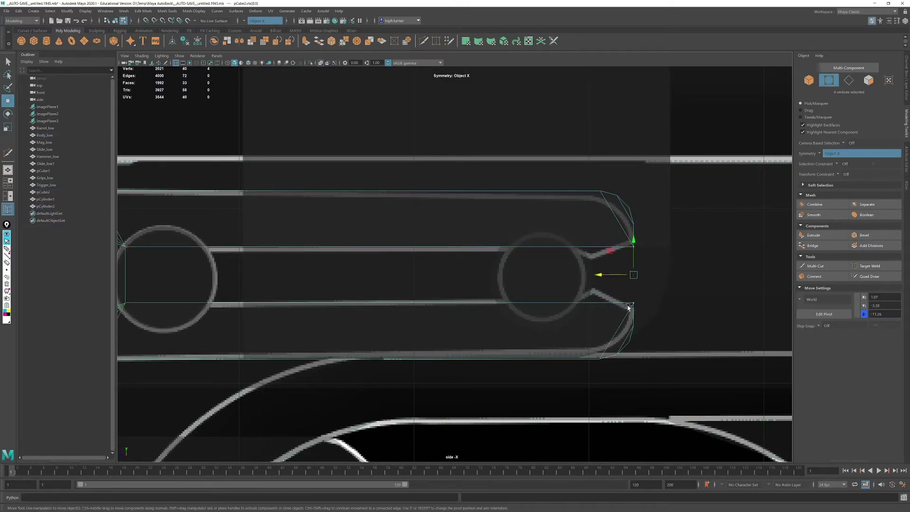
{"action": "key", "text": "r"}
{"action": "left_click_drag", "start_coordinate": [593, 244], "coordinate": [592, 256]}
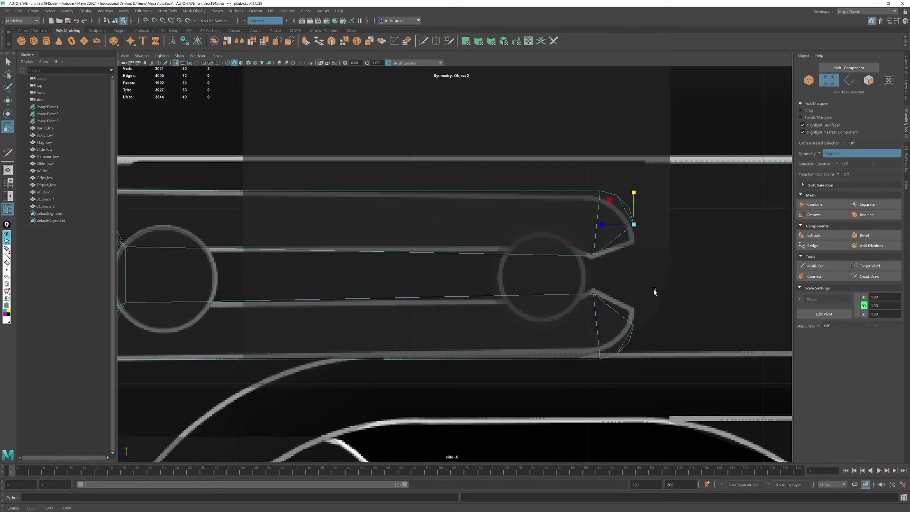
{"action": "key", "text": "F8"}
Step: Examine the opposite side of the pistol in the perspective view and select the slide
{"action": "key", "text": "space"}
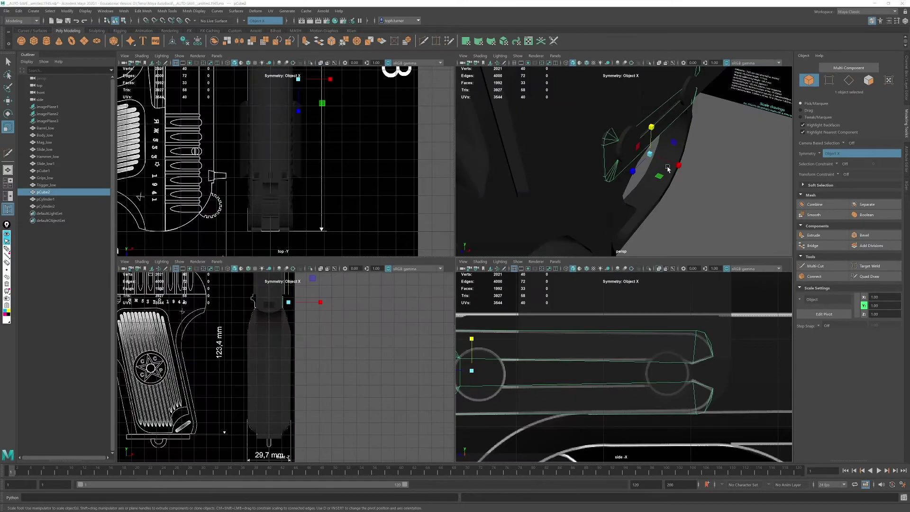
{"action": "key", "text": "space"}
{"action": "left_click", "coordinate": [619, 278]}
{"action": "scroll", "coordinate": [620, 279], "scroll_direction": "down", "scroll_amount": 5}
{"action": "mouse_move", "coordinate": [620, 279]}
{"action": "left_mouse_down", "text": "alt"}
{"action": "mouse_move", "coordinate": [567, 161]}
{"action": "mouse_move", "coordinate": [474, 185]}
{"action": "mouse_move", "coordinate": [499, 308]}
{"action": "left_mouse_up", "text": "alt"}
{"action": "left_click", "coordinate": [444, 190]}
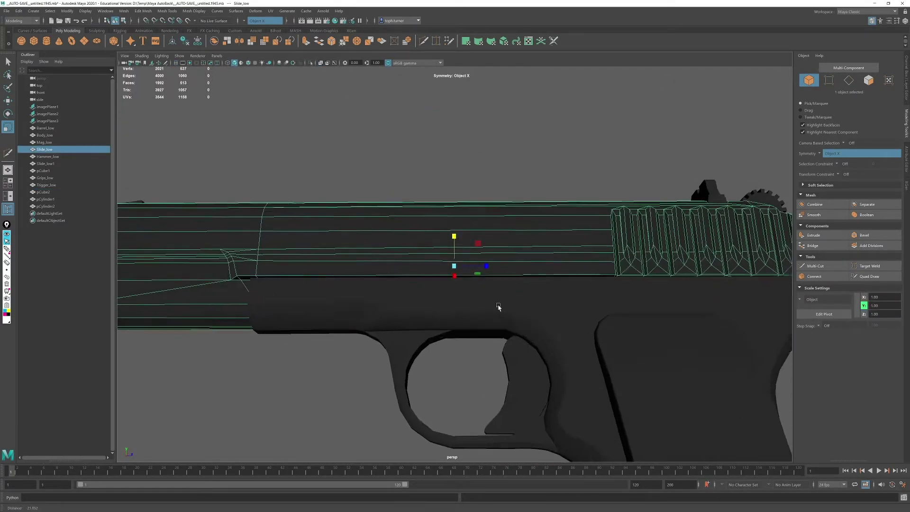
Step: Turn off symmetry and cut a small trapezoidal notch outline into the slide's side along its lower edge
{"action": "right_click_drag", "start_coordinate": [498, 308], "coordinate": [583, 288], "text": "alt"}
{"action": "middle_click_drag", "start_coordinate": [583, 289], "coordinate": [534, 250], "text": "alt"}
{"action": "left_click", "coordinate": [818, 266]}
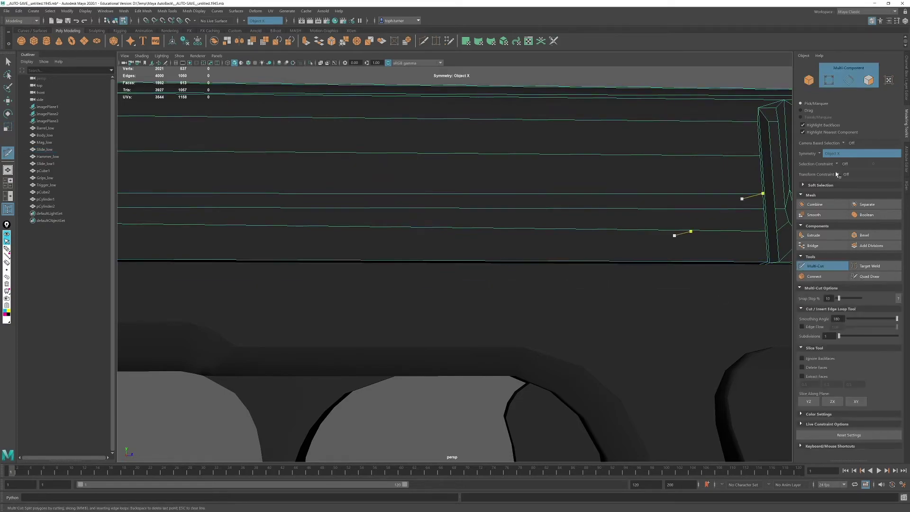
{"action": "left_click", "coordinate": [837, 153]}
{"action": "left_click", "coordinate": [834, 156]}
{"action": "left_click", "coordinate": [508, 260]}
{"action": "left_click", "coordinate": [506, 240]}
{"action": "left_click", "coordinate": [474, 240]}
{"action": "left_click", "coordinate": [428, 261]}
{"action": "right_click", "coordinate": [428, 261]}
Step: Isolate the slide and continue the notch outline onto its underside with Multi-Cut
{"action": "left_click_drag", "start_coordinate": [512, 265], "coordinate": [603, 287], "text": "alt"}
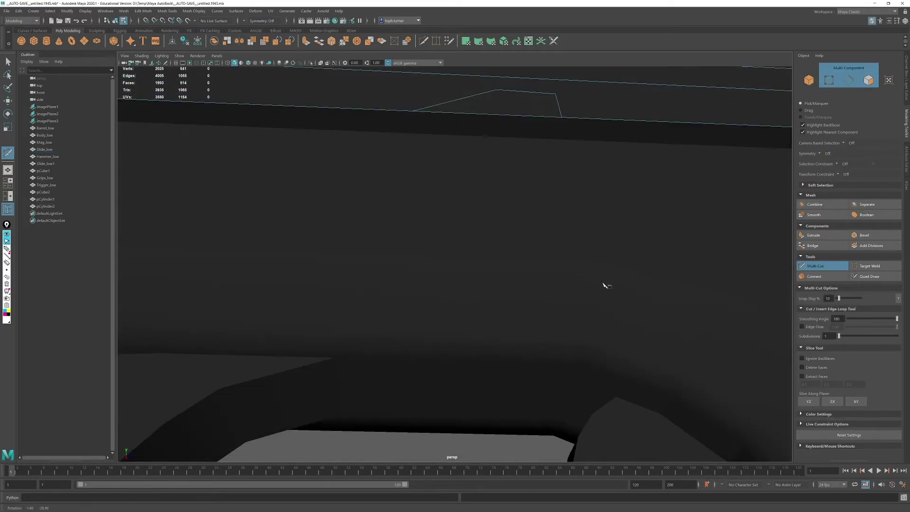
{"action": "key", "text": "q"}
{"action": "left_click", "coordinate": [808, 80]}
{"action": "key", "text": "ctrl+1"}
{"action": "right_click_drag", "start_coordinate": [664, 199], "coordinate": [583, 204], "text": "alt"}
{"action": "left_click_drag", "start_coordinate": [583, 204], "coordinate": [602, 227], "text": "alt"}
{"action": "middle_click_drag", "start_coordinate": [602, 228], "coordinate": [595, 205], "text": "alt"}
{"action": "right_click_drag", "start_coordinate": [594, 205], "coordinate": [455, 218], "text": "alt"}
{"action": "mouse_move", "coordinate": [455, 218]}
{"action": "left_mouse_down", "text": "alt"}
{"action": "mouse_move", "coordinate": [425, 228]}
{"action": "mouse_move", "coordinate": [445, 223]}
{"action": "left_mouse_up", "text": "alt"}
{"action": "right_click_drag", "start_coordinate": [445, 223], "coordinate": [592, 221], "text": "alt"}
{"action": "left_click", "coordinate": [817, 266]}
{"action": "left_click", "coordinate": [534, 214]}
{"action": "left_click", "coordinate": [412, 243]}
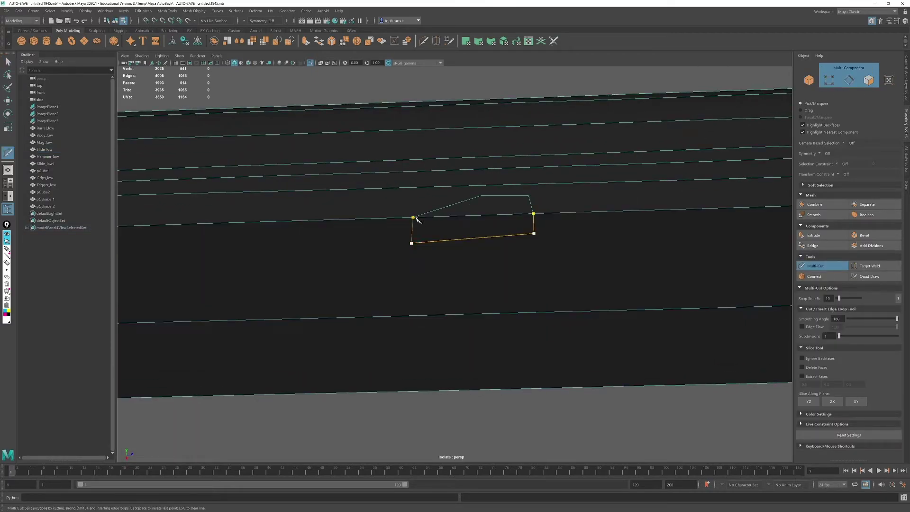
{"action": "key", "text": "q"}
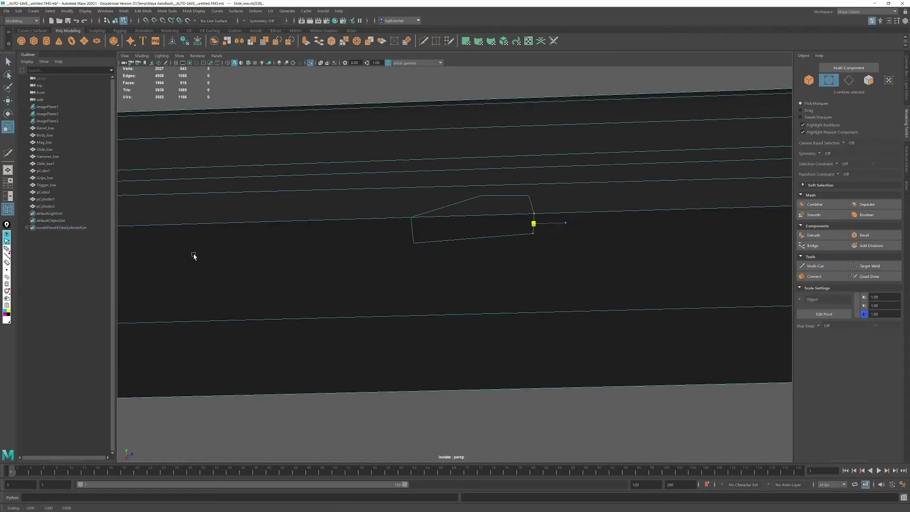
Step: Align the corner vertices of the notch outline on the slide's underside and delete the notch faces
{"action": "key", "text": "ctrl+z"}
{"action": "left_click_drag", "start_coordinate": [476, 259], "coordinate": [542, 304]}
{"action": "left_click_drag", "start_coordinate": [543, 305], "coordinate": [324, 360]}
{"action": "left_click_drag", "start_coordinate": [325, 361], "coordinate": [378, 300], "text": "alt"}
{"action": "left_click", "coordinate": [85, 21]}
{"action": "left_click", "coordinate": [85, 21]}
{"action": "left_click_drag", "start_coordinate": [436, 199], "coordinate": [472, 225], "text": "alt"}
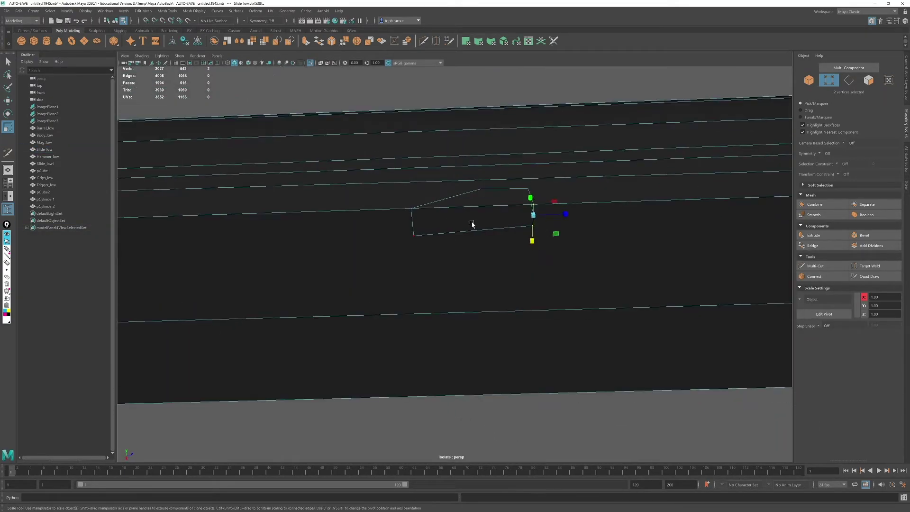
{"action": "left_click_drag", "start_coordinate": [527, 218], "coordinate": [527, 285], "text": "alt"}
{"action": "middle_click_drag", "start_coordinate": [526, 285], "coordinate": [514, 221], "text": "alt"}
Step: Extrude the slide's two front end faces with a small inward offset to form a rim
{"action": "left_click", "coordinate": [515, 237]}
{"action": "left_click", "coordinate": [571, 306], "text": "shift"}
{"action": "scroll", "coordinate": [577, 318], "scroll_direction": "up", "scroll_amount": 4}
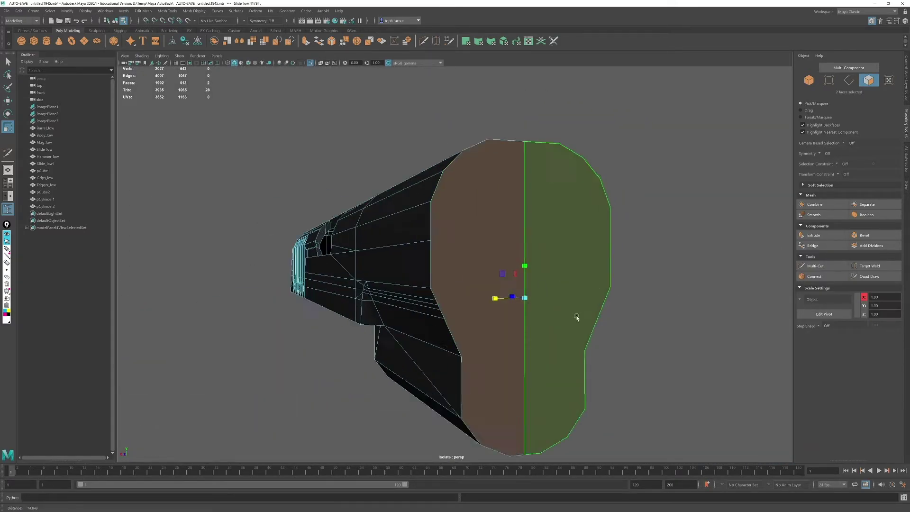
{"action": "left_click", "coordinate": [815, 235]}
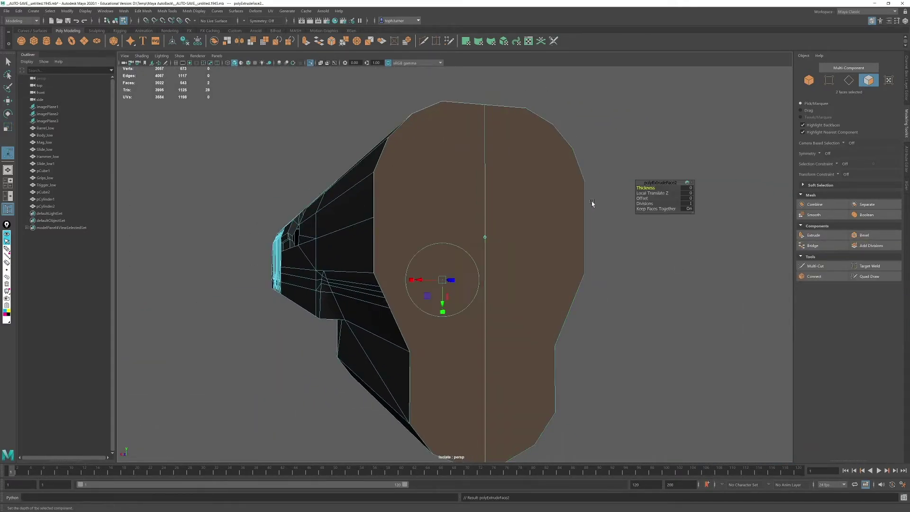
{"action": "left_click_drag", "start_coordinate": [640, 199], "coordinate": [646, 198]}
Step: Extrude the inset front faces again and push them back through the slide to hollow it out
{"action": "left_click", "coordinate": [815, 235]}
{"action": "left_click_drag", "start_coordinate": [559, 327], "coordinate": [683, 343], "text": "alt"}
{"action": "left_click_drag", "start_coordinate": [723, 397], "coordinate": [426, 360]}
{"action": "left_click_drag", "start_coordinate": [426, 360], "coordinate": [661, 327], "text": "alt"}
{"action": "middle_click_drag", "start_coordinate": [661, 327], "coordinate": [444, 332], "text": "alt"}
{"action": "scroll", "coordinate": [444, 332], "scroll_direction": "up", "scroll_amount": 3}
{"action": "left_click_drag", "start_coordinate": [451, 282], "coordinate": [531, 299]}
{"action": "left_click_drag", "start_coordinate": [545, 320], "coordinate": [299, 303]}
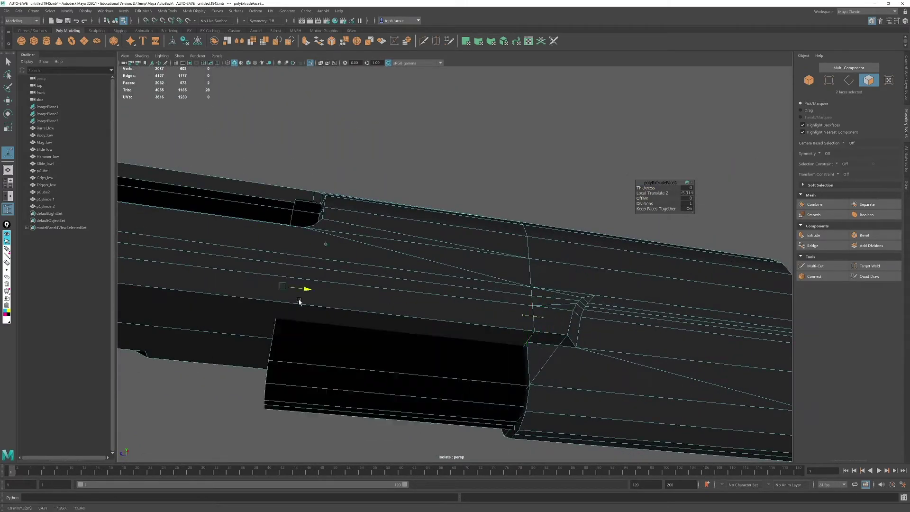
{"action": "middle_click_drag", "start_coordinate": [298, 303], "coordinate": [597, 266], "text": "alt"}
{"action": "left_click_drag", "start_coordinate": [605, 252], "coordinate": [184, 242]}
Step: Delete the two long faces on the slide's underside behind the front lug
{"action": "middle_click_drag", "start_coordinate": [351, 237], "coordinate": [393, 276], "text": "alt"}
{"action": "left_click_drag", "start_coordinate": [393, 277], "coordinate": [591, 208], "text": "alt"}
{"action": "left_click", "coordinate": [592, 199]}
{"action": "middle_click_drag", "start_coordinate": [243, 266], "coordinate": [366, 292], "text": "alt"}
{"action": "left_click_drag", "start_coordinate": [365, 293], "coordinate": [635, 351], "text": "alt"}
{"action": "left_click", "coordinate": [311, 300], "text": "shift"}
{"action": "key", "text": "Delete"}
Step: Insert an edge loop around the slide's hollow interior with Connect and move it to the front shoulder
{"action": "left_click", "coordinate": [395, 312]}
{"action": "key", "text": "f"}
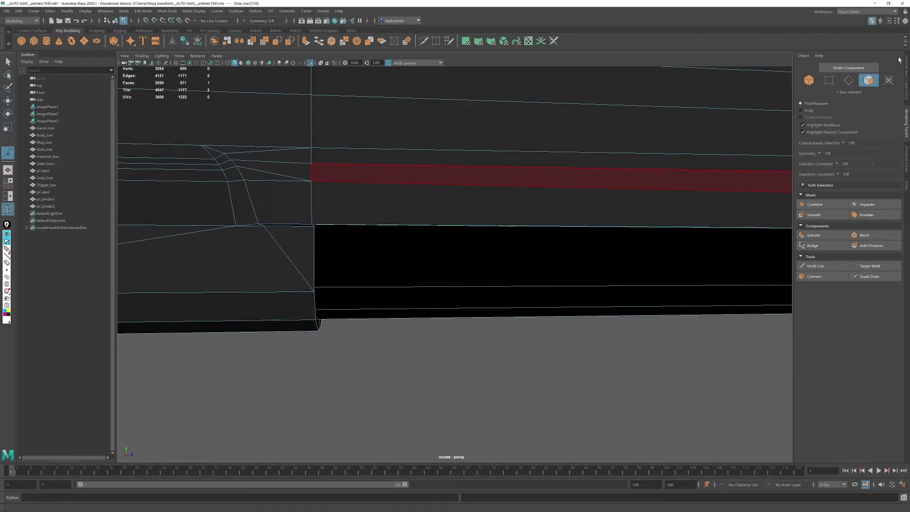
{"action": "left_click", "coordinate": [814, 277]}
{"action": "scroll", "coordinate": [502, 260], "scroll_direction": "down", "scroll_amount": 4}
{"action": "middle_click_drag", "start_coordinate": [502, 260], "coordinate": [427, 259], "text": "alt"}
{"action": "key", "text": "w"}
{"action": "left_click_drag", "start_coordinate": [464, 206], "coordinate": [333, 224]}
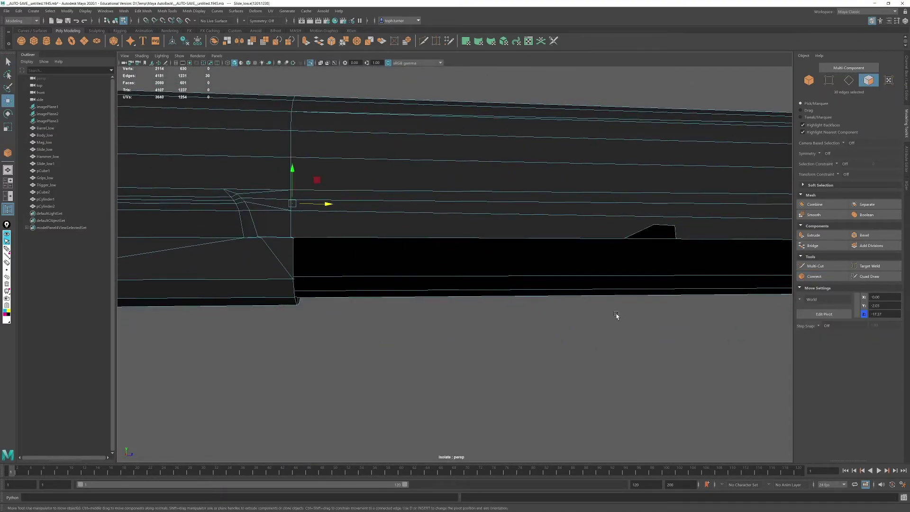
Step: Delete the interior faces that run along the underside opening behind the front shoulder
{"action": "left_click", "coordinate": [536, 280]}
{"action": "double_click", "coordinate": [535, 294], "text": "shift"}
{"action": "left_click_drag", "start_coordinate": [616, 316], "coordinate": [474, 298], "text": "alt"}
{"action": "key", "text": "Delete"}
Step: Extrude the notch's border edges inwards and bridge the open edges to build the notch's walls
{"action": "left_click", "coordinate": [425, 260], "text": "shift"}
{"action": "left_click", "coordinate": [816, 250]}
{"action": "left_click_drag", "start_coordinate": [483, 340], "coordinate": [596, 215], "text": "alt"}
{"action": "key", "text": "w"}
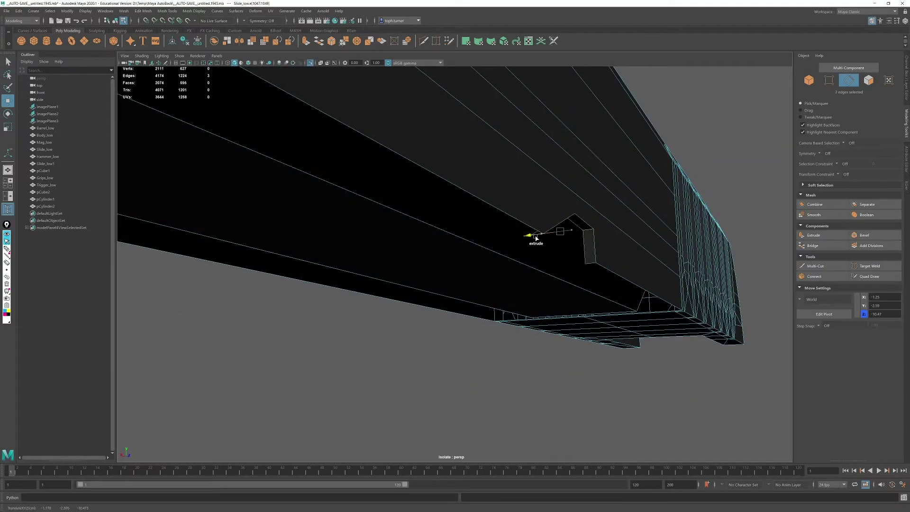
{"action": "left_click", "coordinate": [815, 246]}
{"action": "left_click", "coordinate": [628, 367]}
Step: Close the open underside of the slide with Fill Hole
{"action": "left_click_drag", "start_coordinate": [648, 299], "coordinate": [620, 262], "text": "alt"}
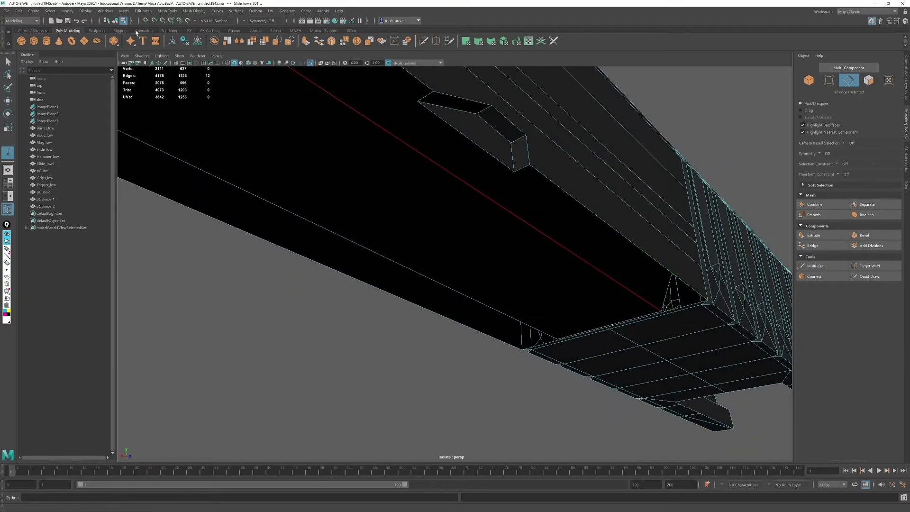
{"action": "left_click", "coordinate": [124, 11]}
{"action": "left_click", "coordinate": [136, 67]}
{"action": "left_click_drag", "start_coordinate": [516, 222], "coordinate": [333, 221], "text": "alt"}
{"action": "left_click", "coordinate": [536, 323]}
{"action": "middle_click_drag", "start_coordinate": [333, 222], "coordinate": [101, 243], "text": "alt"}
Step: Cut edges across the filled underside, joining the notch corners to the slide's front and rear corners
{"action": "left_click", "coordinate": [829, 81]}
{"action": "left_click", "coordinate": [816, 266]}
{"action": "left_click", "coordinate": [659, 174]}
{"action": "left_click", "coordinate": [189, 192]}
{"action": "right_click", "coordinate": [188, 192]}
{"action": "left_click", "coordinate": [325, 171]}
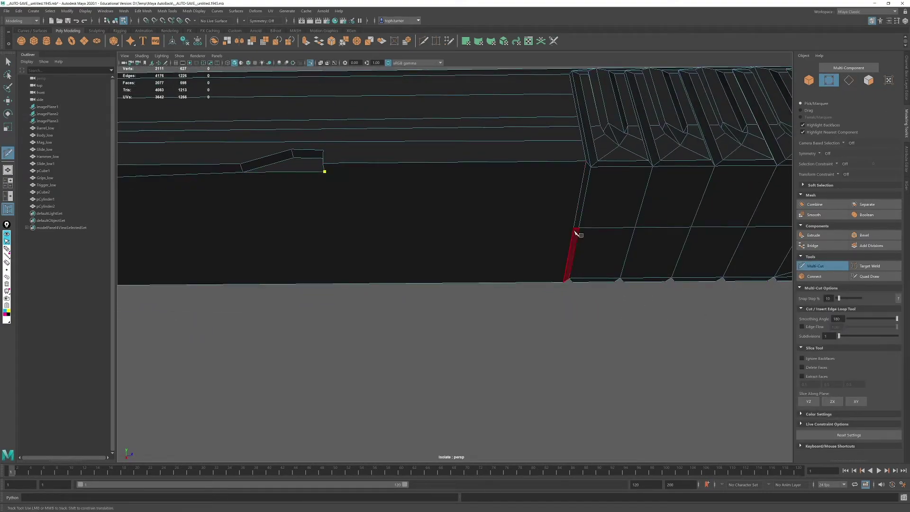
{"action": "left_click_drag", "start_coordinate": [548, 261], "coordinate": [711, 274], "text": "alt"}
{"action": "left_click_drag", "start_coordinate": [331, 265], "coordinate": [217, 259], "text": "alt"}
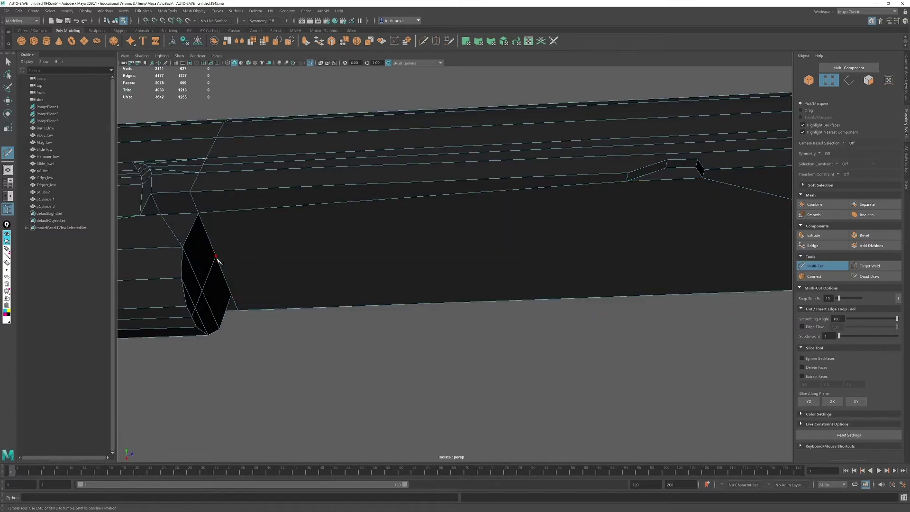
{"action": "middle_click_drag", "start_coordinate": [617, 275], "coordinate": [405, 259], "text": "alt"}
{"action": "left_click_drag", "start_coordinate": [681, 241], "coordinate": [414, 226], "text": "alt"}
{"action": "scroll", "coordinate": [423, 303], "scroll_direction": "down", "scroll_amount": 8}
Step: Connect the four interior edges behind the ejection port with two segments and move the new edges along X
{"action": "key", "text": "q"}
{"action": "scroll", "coordinate": [616, 257], "scroll_direction": "up", "scroll_amount": 8}
{"action": "left_click", "coordinate": [852, 80]}
{"action": "left_click_drag", "start_coordinate": [560, 211], "coordinate": [403, 192], "text": "alt"}
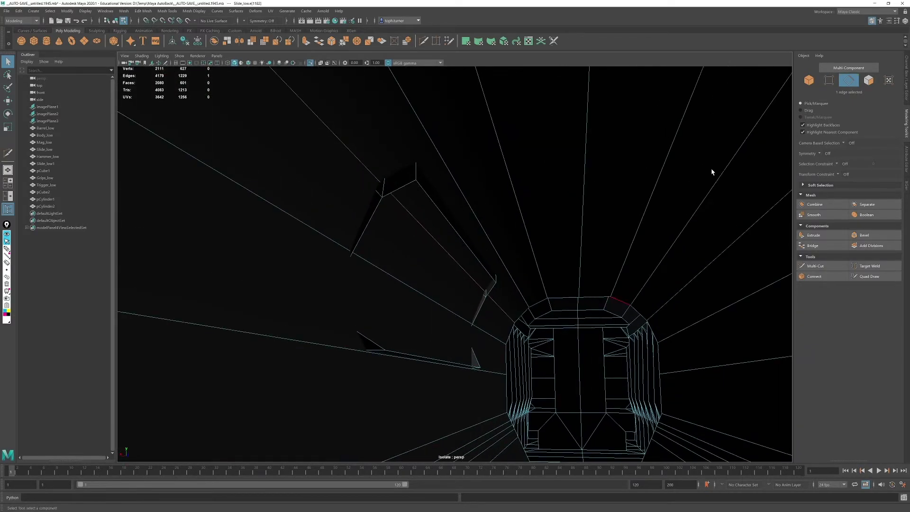
{"action": "left_click", "coordinate": [869, 80]}
{"action": "left_click", "coordinate": [849, 81]}
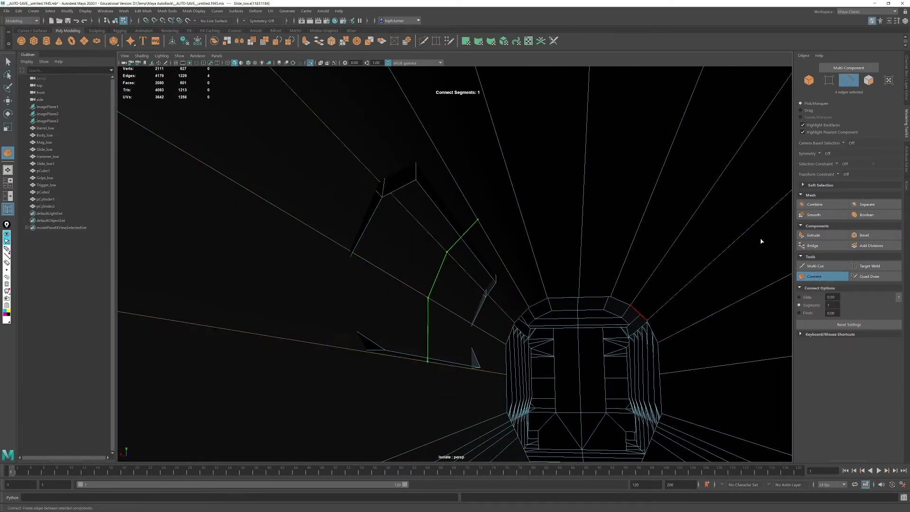
{"action": "middle_click_drag", "start_coordinate": [761, 242], "coordinate": [777, 241]}
{"action": "left_click_drag", "start_coordinate": [403, 239], "coordinate": [591, 229], "text": "alt"}
{"action": "key", "text": "w"}
{"action": "left_click_drag", "start_coordinate": [524, 250], "coordinate": [502, 256]}
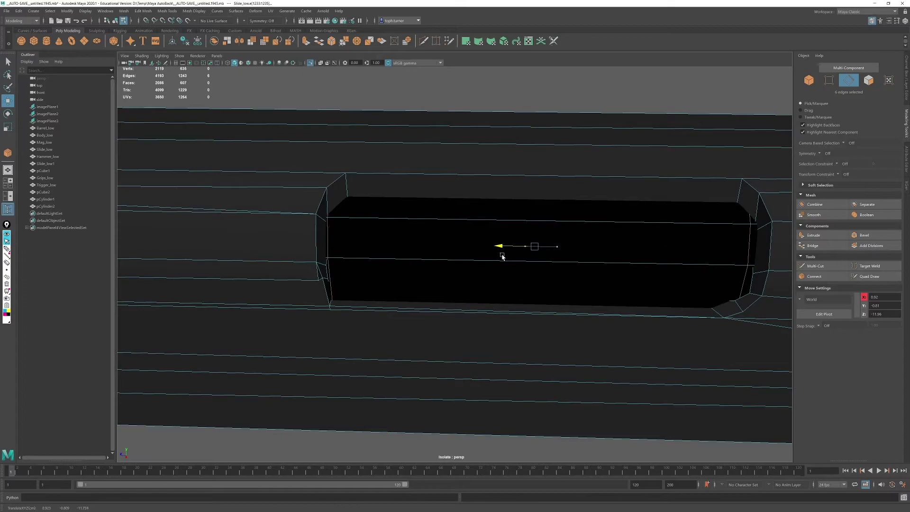
Step: Delete the three interior faces that block the ejection port
{"action": "left_click", "coordinate": [868, 80]}
{"action": "left_click", "coordinate": [563, 212]}
{"action": "left_click", "coordinate": [559, 241], "text": "shift"}
{"action": "left_click", "coordinate": [550, 280], "text": "shift"}
{"action": "key", "text": "Delete"}
{"action": "left_click_drag", "start_coordinate": [548, 280], "coordinate": [530, 251], "text": "alt"}
Step: Target-weld the upper interior vertices to the ejection port's upper rim corners
{"action": "left_click", "coordinate": [829, 80]}
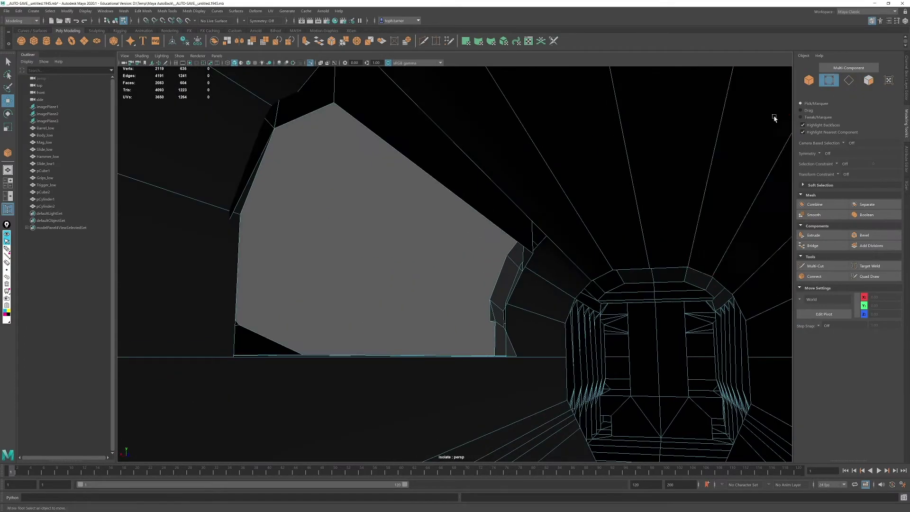
{"action": "middle_click_drag", "start_coordinate": [350, 234], "coordinate": [350, 281], "text": "alt"}
{"action": "left_click_drag", "start_coordinate": [350, 109], "coordinate": [346, 106]}
{"action": "left_click_drag", "start_coordinate": [533, 281], "coordinate": [547, 262]}
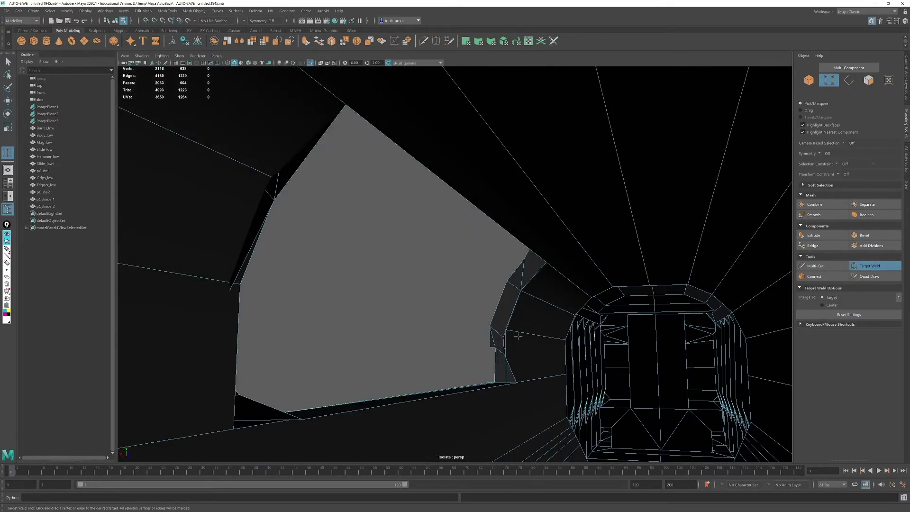
Step: Target-weld the interior vertices to the rim at the ejection port's front end
{"action": "left_click_drag", "start_coordinate": [244, 192], "coordinate": [455, 246], "text": "alt"}
{"action": "middle_click_drag", "start_coordinate": [393, 304], "coordinate": [441, 275], "text": "alt"}
{"action": "left_click_drag", "start_coordinate": [433, 277], "coordinate": [430, 272]}
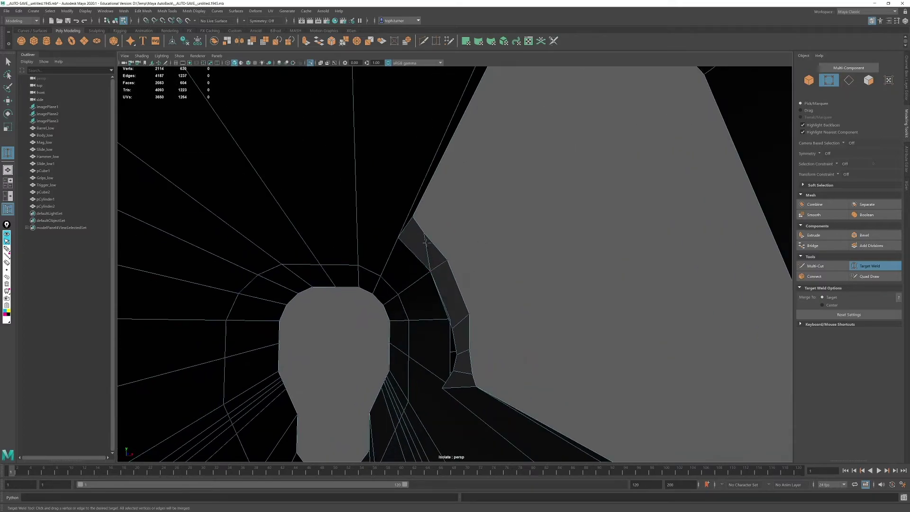
{"action": "scroll", "coordinate": [444, 303], "scroll_direction": "up", "scroll_amount": 1}
{"action": "left_click_drag", "start_coordinate": [451, 329], "coordinate": [450, 322]}
{"action": "scroll", "coordinate": [454, 375], "scroll_direction": "up", "scroll_amount": 1}
{"action": "left_click_drag", "start_coordinate": [452, 384], "coordinate": [488, 305], "text": "alt"}
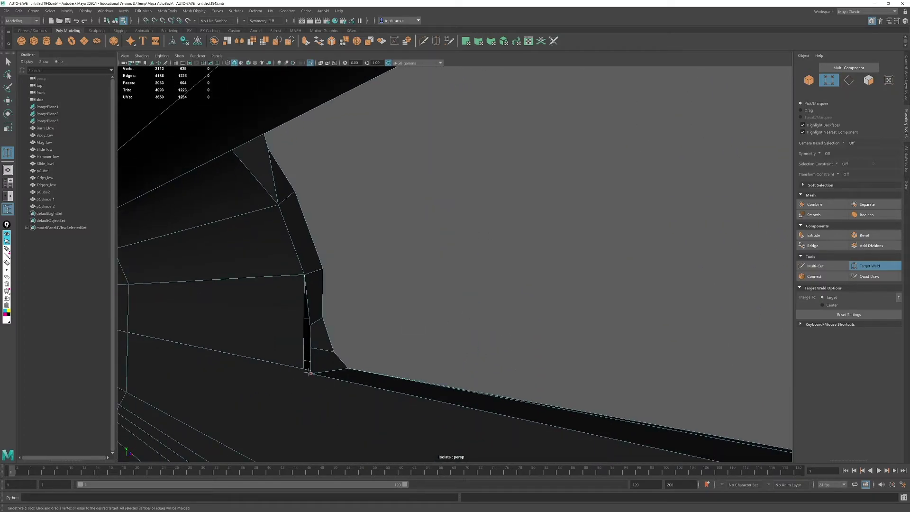
{"action": "left_click_drag", "start_coordinate": [310, 325], "coordinate": [305, 319]}
Step: Target-weld the remaining interior vertices to the rim at the ejection port's rear end
{"action": "left_click_drag", "start_coordinate": [327, 303], "coordinate": [421, 272], "text": "alt"}
{"action": "right_click_drag", "start_coordinate": [420, 272], "coordinate": [589, 310], "text": "alt"}
{"action": "left_click_drag", "start_coordinate": [588, 310], "coordinate": [487, 300], "text": "alt"}
{"action": "scroll", "coordinate": [484, 301], "scroll_direction": "up", "scroll_amount": 2}
{"action": "left_click_drag", "start_coordinate": [366, 436], "coordinate": [361, 431], "text": "alt"}
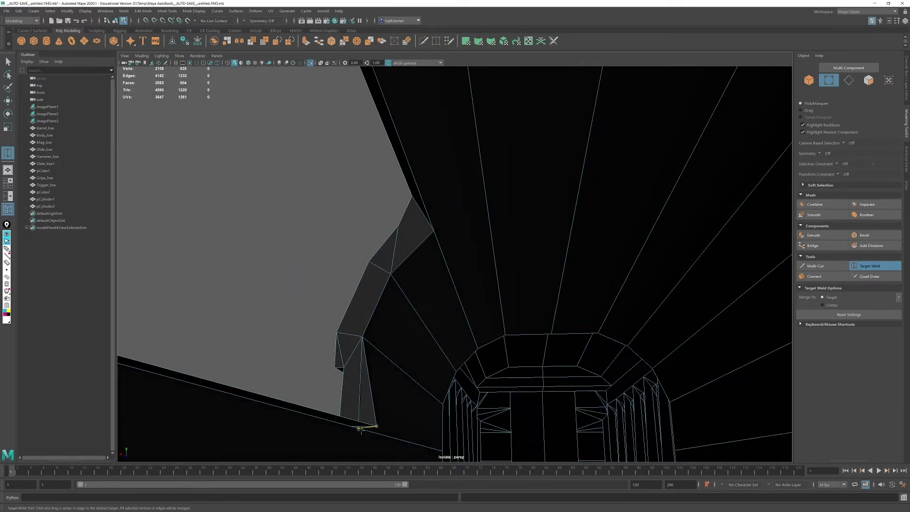
Step: Return to object mode and show the whole pistol again
{"action": "left_click", "coordinate": [809, 80]}
{"action": "left_click_drag", "start_coordinate": [342, 270], "coordinate": [483, 266], "text": "alt"}
{"action": "left_click", "coordinate": [508, 195]}
{"action": "left_click_drag", "start_coordinate": [560, 361], "coordinate": [507, 260], "text": "alt"}
{"action": "left_click", "coordinate": [495, 276]}
Step: Create a polygon cylinder and rotate it so its axis points across the pistol
{"action": "left_click", "coordinate": [46, 43]}
{"action": "scroll", "coordinate": [692, 305], "scroll_direction": "down", "scroll_amount": 3}
{"action": "key", "text": "e"}
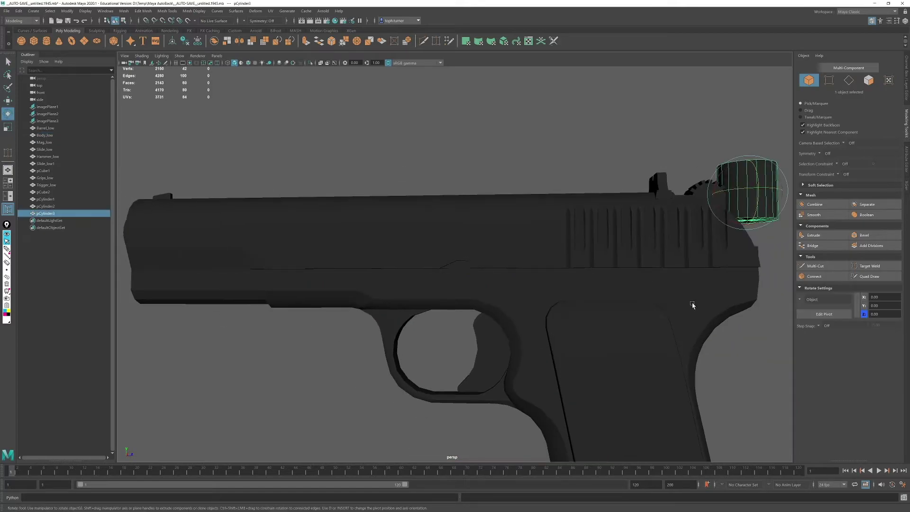
{"action": "left_click_drag", "start_coordinate": [748, 189], "coordinate": [767, 222]}
Step: Position the cylinder over the frame above the trigger guard in the side view and scale it down
{"action": "key", "text": "space"}
{"action": "key", "text": "space"}
{"action": "scroll", "coordinate": [564, 353], "scroll_direction": "down", "scroll_amount": 10}
{"action": "key", "text": "w"}
{"action": "left_click_drag", "start_coordinate": [243, 180], "coordinate": [393, 246]}
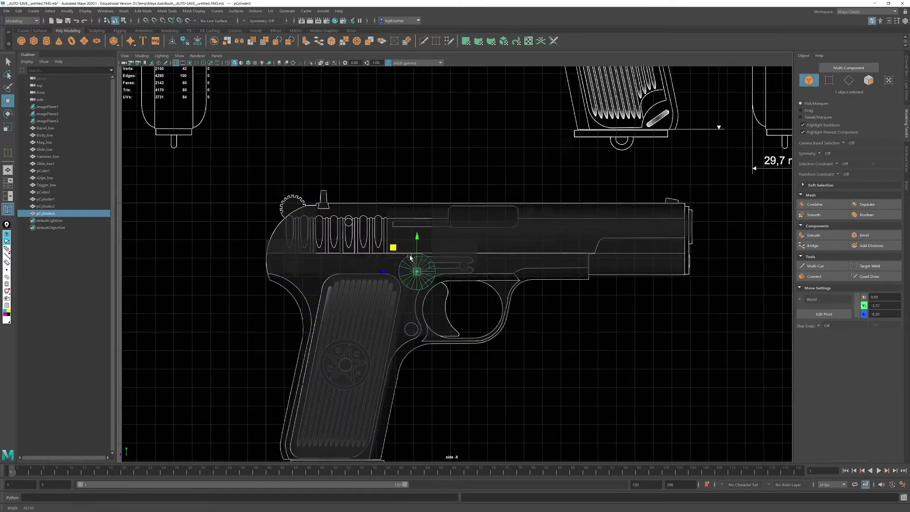
{"action": "scroll", "coordinate": [479, 303], "scroll_direction": "up", "scroll_amount": 5}
{"action": "middle_click_drag", "start_coordinate": [479, 303], "coordinate": [378, 279], "text": "alt"}
{"action": "left_click_drag", "start_coordinate": [262, 226], "coordinate": [328, 231]}
{"action": "key", "text": "r"}
{"action": "scroll", "coordinate": [303, 236], "scroll_direction": "down", "scroll_amount": 6}
{"action": "middle_click_drag", "start_coordinate": [435, 93], "coordinate": [425, 215], "text": "alt"}
Step: Move the cylinder up to the other side-view blueprint and fit it to the long lever's round front end
{"action": "key", "text": "w"}
{"action": "left_click_drag", "start_coordinate": [365, 348], "coordinate": [398, 73]}
{"action": "scroll", "coordinate": [482, 292], "scroll_direction": "up", "scroll_amount": 5}
{"action": "middle_click_drag", "start_coordinate": [470, 168], "coordinate": [506, 419], "text": "alt"}
{"action": "scroll", "coordinate": [482, 293], "scroll_direction": "up", "scroll_amount": 5}
{"action": "key", "text": "r"}
{"action": "left_click_drag", "start_coordinate": [364, 221], "coordinate": [354, 225]}
{"action": "key", "text": "w"}
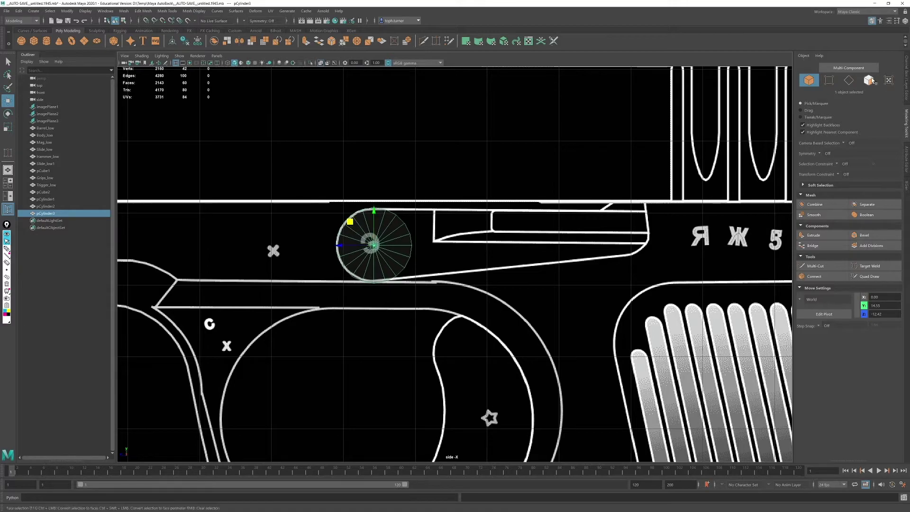
Step: Extrude the cylinder's rear half back to the long lever's rear end and scale it down to the narrower outline
{"action": "left_click", "coordinate": [871, 80]}
{"action": "scroll", "coordinate": [370, 182], "scroll_direction": "up", "scroll_amount": 4}
{"action": "left_click_drag", "start_coordinate": [341, 189], "coordinate": [358, 280]}
{"action": "left_click", "coordinate": [816, 236]}
{"action": "left_click_drag", "start_coordinate": [323, 233], "coordinate": [719, 236]}
{"action": "middle_click_drag", "start_coordinate": [728, 247], "coordinate": [611, 261], "text": "alt"}
{"action": "key", "text": "r"}
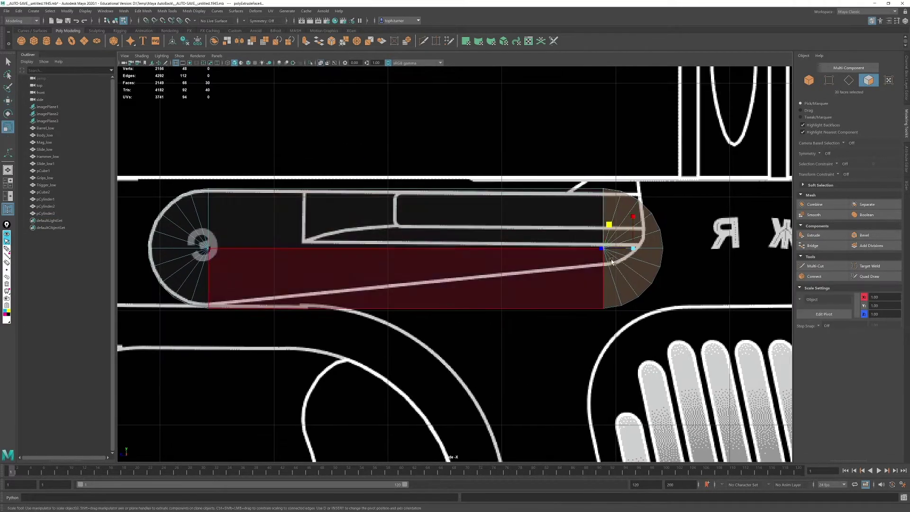
{"action": "mouse_move", "coordinate": [609, 224]}
{"action": "left_mouse_down"}
{"action": "mouse_move", "coordinate": [623, 238]}
{"action": "mouse_move", "coordinate": [606, 209]}
{"action": "left_mouse_up"}
Step: Raise the upper vertices of the lever's rear end to meet the blueprint's top edge
{"action": "key", "text": "w"}
{"action": "left_click", "coordinate": [829, 80]}
{"action": "middle_click_drag", "start_coordinate": [774, 305], "coordinate": [673, 325], "text": "alt"}
{"action": "scroll", "coordinate": [674, 325], "scroll_direction": "up", "scroll_amount": 3}
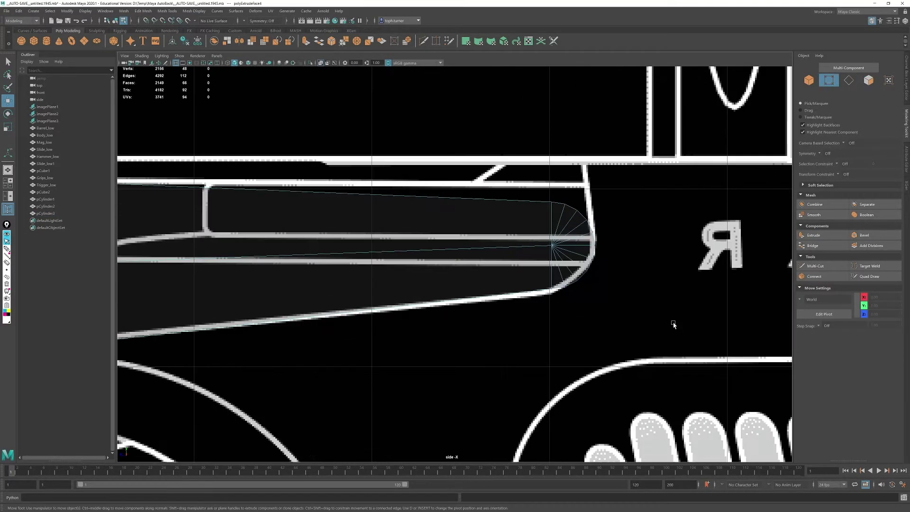
{"action": "left_click_drag", "start_coordinate": [511, 176], "coordinate": [605, 238]}
{"action": "left_click_drag", "start_coordinate": [572, 183], "coordinate": [572, 166]}
Step: Connect the long edges between the lever's two ends and place the new loop on the recess's front vertical line
{"action": "scroll", "coordinate": [713, 298], "scroll_direction": "down", "scroll_amount": 5}
{"action": "middle_click_drag", "start_coordinate": [713, 298], "coordinate": [779, 299], "text": "alt"}
{"action": "scroll", "coordinate": [779, 298], "scroll_direction": "up", "scroll_amount": 4}
{"action": "left_click", "coordinate": [848, 80]}
{"action": "left_click_drag", "start_coordinate": [631, 161], "coordinate": [583, 344]}
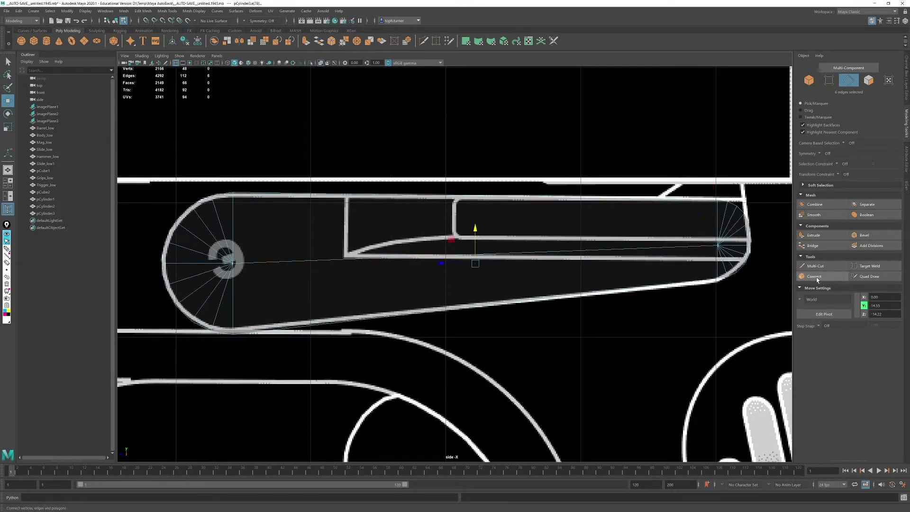
{"action": "left_click", "coordinate": [817, 279]}
{"action": "key", "text": "w"}
{"action": "left_click_drag", "start_coordinate": [442, 252], "coordinate": [313, 254]}
Step: Lower the new loop's bottom vertices to the lever's lower outline and align the middle vertex row with the blueprint's horizontal line
{"action": "left_click", "coordinate": [828, 80]}
{"action": "left_click_drag", "start_coordinate": [325, 287], "coordinate": [365, 320]}
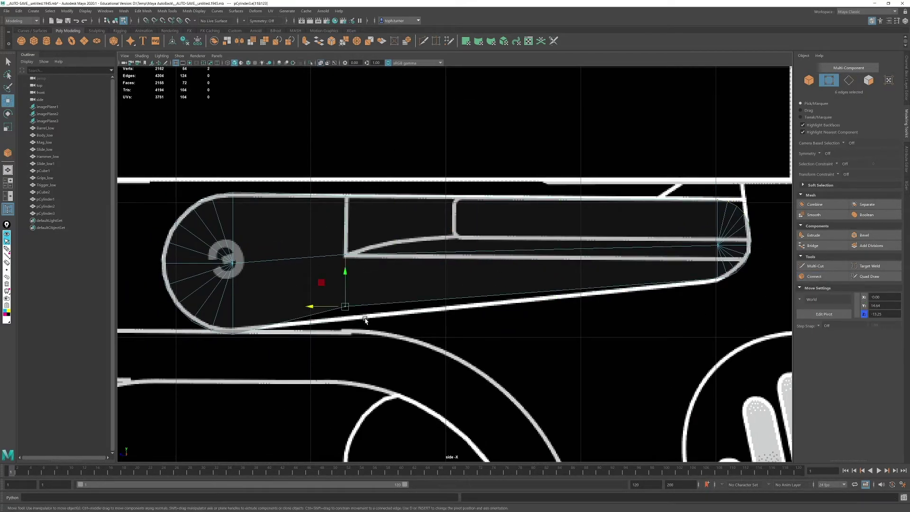
{"action": "left_click_drag", "start_coordinate": [344, 273], "coordinate": [342, 289]}
{"action": "left_click_drag", "start_coordinate": [531, 218], "coordinate": [531, 250]}
{"action": "key", "text": "w"}
{"action": "left_click_drag", "start_coordinate": [531, 218], "coordinate": [530, 226]}
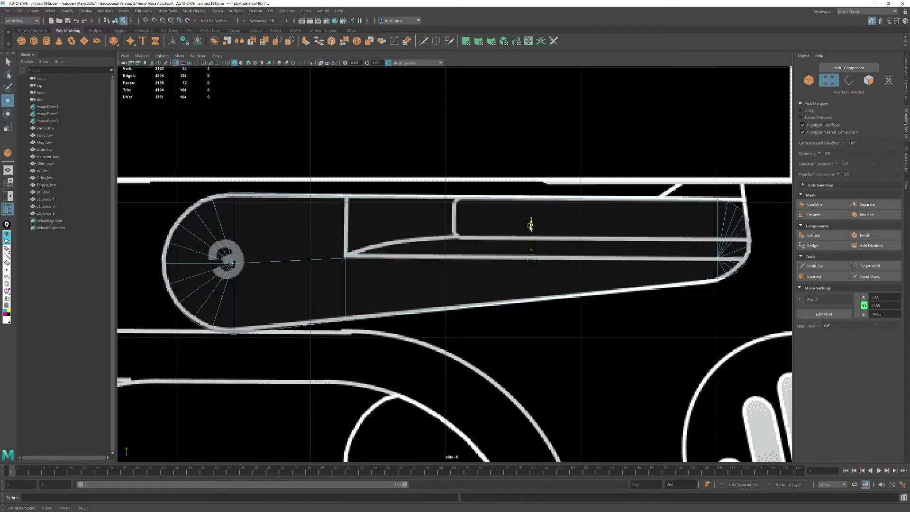
Step: Delete the upper radial edges at the lever's rear end and move the remaining vertices to form a squared top corner
{"action": "middle_click_drag", "start_coordinate": [694, 199], "coordinate": [453, 223], "text": "alt"}
{"action": "scroll", "coordinate": [453, 223], "scroll_direction": "up", "scroll_amount": 5}
{"action": "left_click", "coordinate": [848, 81]}
{"action": "double_click", "coordinate": [524, 193]}
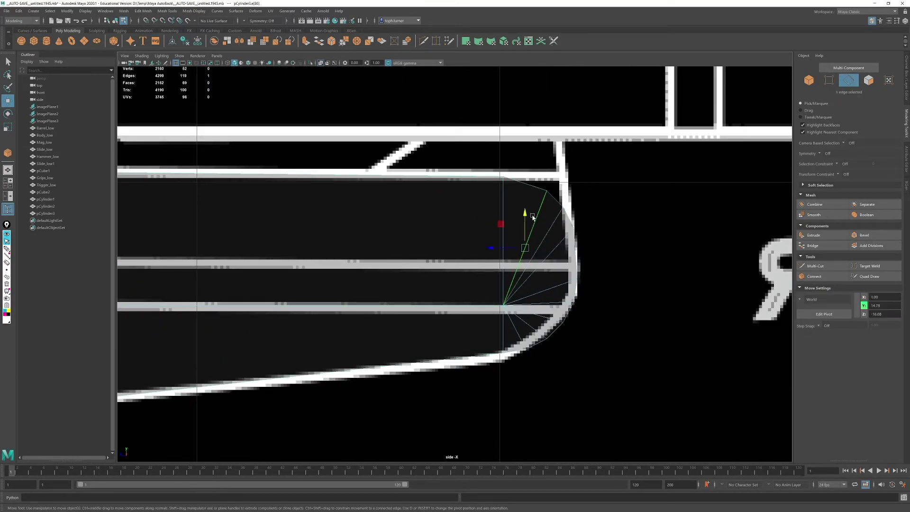
{"action": "key", "text": "Delete"}
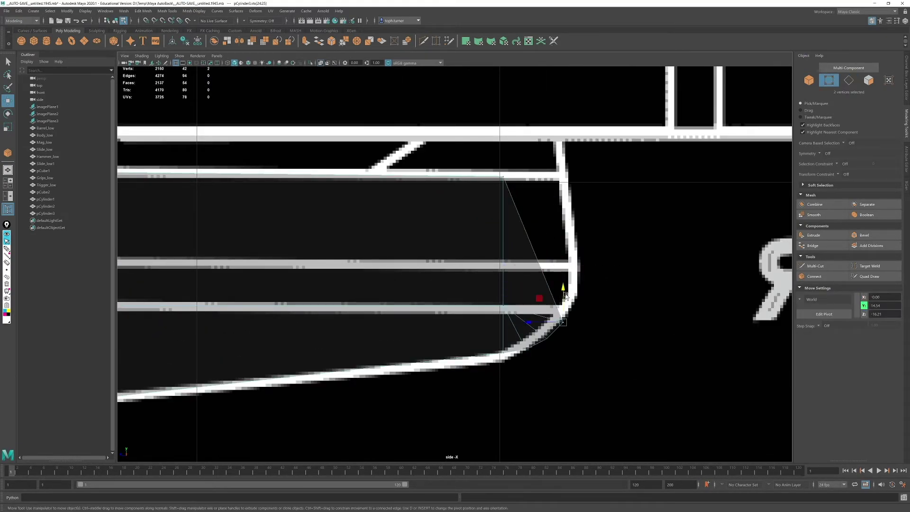
{"action": "left_click_drag", "start_coordinate": [565, 297], "coordinate": [565, 280]}
{"action": "left_click_drag", "start_coordinate": [545, 188], "coordinate": [545, 189]}
{"action": "left_click_drag", "start_coordinate": [486, 177], "coordinate": [542, 178]}
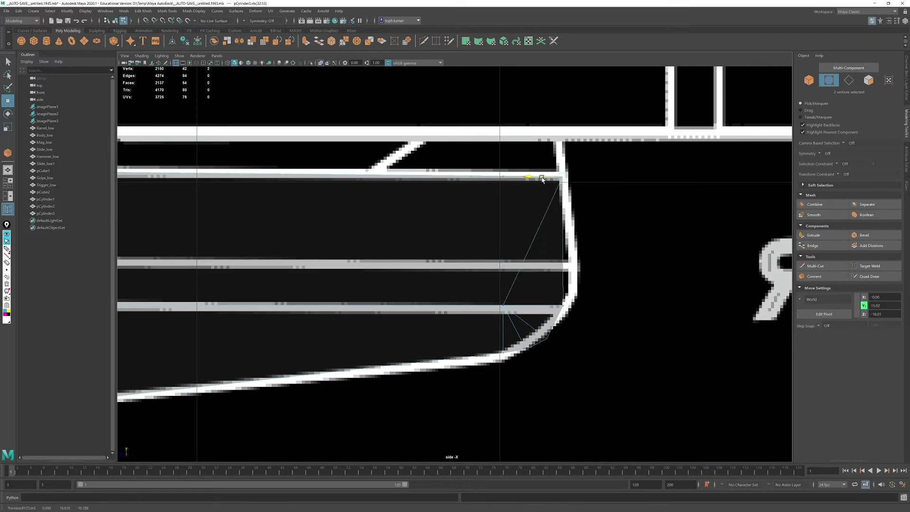
Step: Connect the lever's long edges again and slide the new loop toward the rear, below the start of the thumb tab
{"action": "middle_click_drag", "start_coordinate": [410, 191], "coordinate": [419, 252], "text": "alt"}
{"action": "scroll", "coordinate": [418, 252], "scroll_direction": "down", "scroll_amount": 6}
{"action": "left_click", "coordinate": [848, 80]}
{"action": "left_click_drag", "start_coordinate": [429, 235], "coordinate": [439, 303]}
{"action": "scroll", "coordinate": [438, 303], "scroll_direction": "up", "scroll_amount": 2}
{"action": "left_click", "coordinate": [814, 277]}
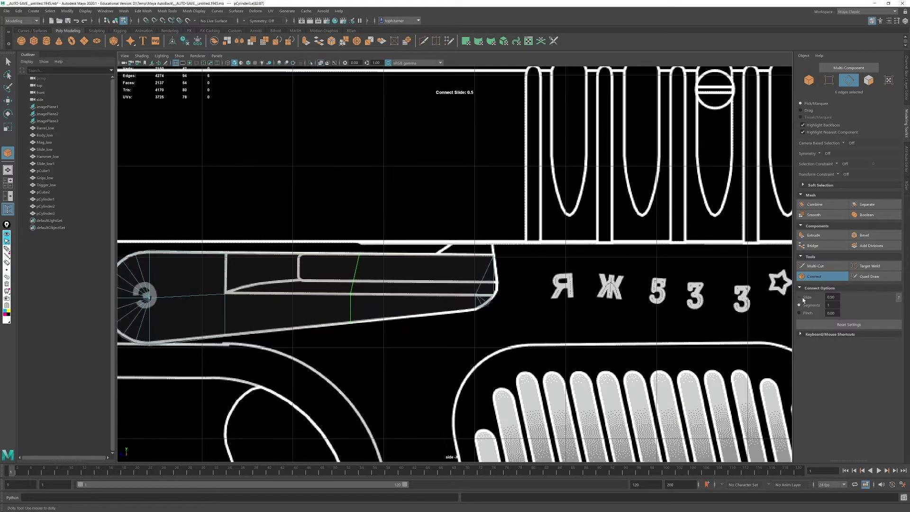
{"action": "middle_click_drag", "start_coordinate": [500, 270], "coordinate": [503, 271]}
{"action": "key", "text": "w"}
Step: Extrude the lever's top rear face upward and shift its front vertices back to form the slanted thumb tab
{"action": "left_click", "coordinate": [868, 81]}
{"action": "left_click_drag", "start_coordinate": [456, 237], "coordinate": [461, 286]}
{"action": "left_click", "coordinate": [813, 236]}
{"action": "scroll", "coordinate": [469, 304], "scroll_direction": "up", "scroll_amount": 5}
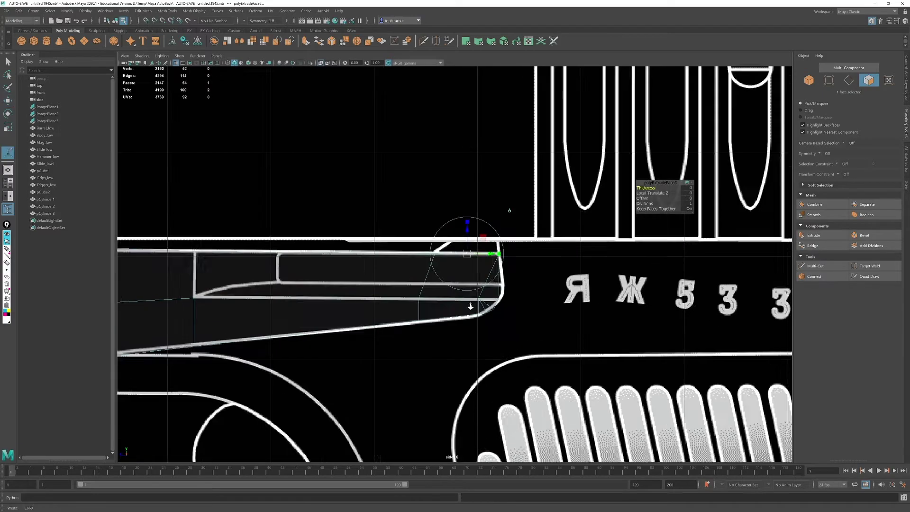
{"action": "left_click_drag", "start_coordinate": [480, 223], "coordinate": [480, 176]}
{"action": "key", "text": "F9"}
{"action": "left_click_drag", "start_coordinate": [399, 187], "coordinate": [447, 199]}
{"action": "key", "text": "w"}
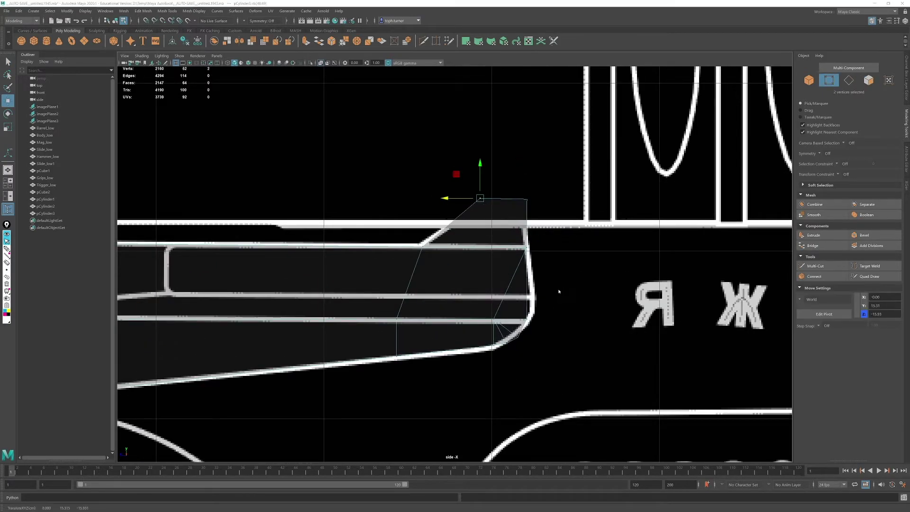
Step: Return to object mode in the perspective view, lower the lever toward the pistol and turn it around to match the frame's other side
{"action": "key", "text": "space"}
{"action": "key", "text": "space"}
{"action": "left_click_drag", "start_coordinate": [641, 204], "coordinate": [567, 257], "text": "alt"}
{"action": "key", "text": "F8"}
{"action": "right_click_drag", "start_coordinate": [568, 256], "coordinate": [335, 173], "text": "alt"}
{"action": "left_click_drag", "start_coordinate": [454, 77], "coordinate": [454, 266]}
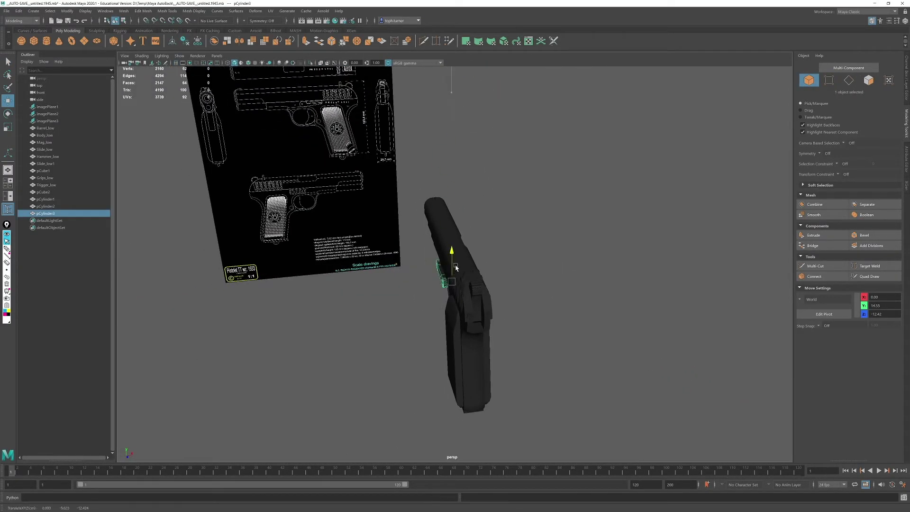
{"action": "key", "text": "space"}
{"action": "left_click_drag", "start_coordinate": [451, 77], "coordinate": [552, 266]}
{"action": "key", "text": "space"}
{"action": "scroll", "coordinate": [455, 303], "scroll_direction": "up", "scroll_amount": 6}
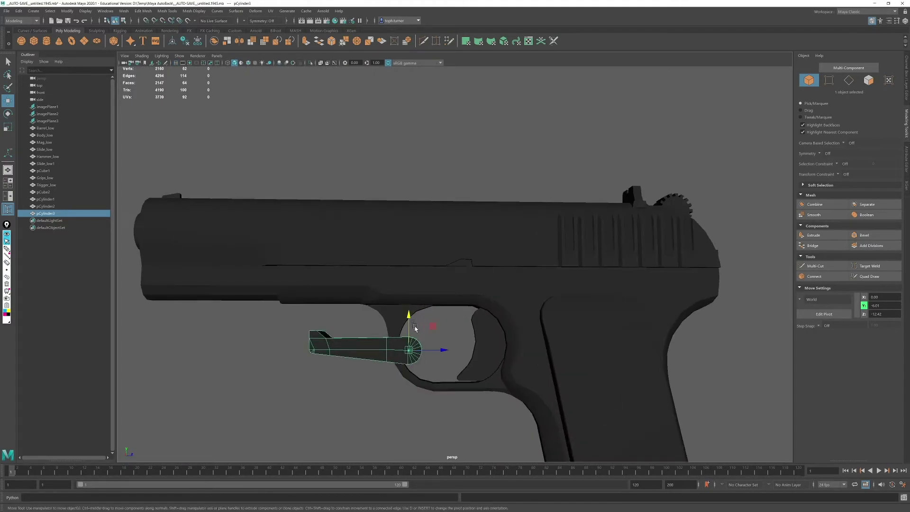
{"action": "mouse_move", "coordinate": [417, 326]}
{"action": "left_mouse_down"}
{"action": "mouse_move", "coordinate": [414, 254]}
{"action": "mouse_move", "coordinate": [426, 327]}
{"action": "left_mouse_up"}
{"action": "key", "text": "e"}
{"action": "key", "text": "w"}
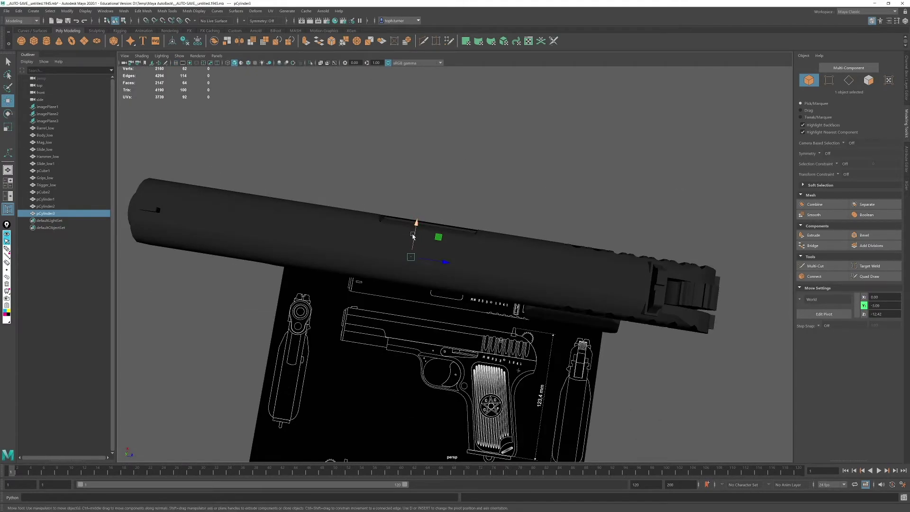
Step: Position the lever against the side of the frame and move one side's vertices across to reduce its thickness
{"action": "left_click_drag", "start_coordinate": [415, 227], "coordinate": [409, 272]}
{"action": "left_click_drag", "start_coordinate": [398, 294], "coordinate": [576, 308], "text": "alt"}
{"action": "scroll", "coordinate": [576, 308], "scroll_direction": "up", "scroll_amount": 5}
{"action": "left_click_drag", "start_coordinate": [517, 292], "coordinate": [526, 287], "text": "alt"}
{"action": "left_click_drag", "start_coordinate": [539, 260], "coordinate": [537, 279]}
{"action": "left_click_drag", "start_coordinate": [612, 287], "coordinate": [555, 243], "text": "alt"}
{"action": "left_click_drag", "start_coordinate": [368, 198], "coordinate": [559, 323]}
{"action": "left_click", "coordinate": [832, 81]}
{"action": "left_click_drag", "start_coordinate": [705, 184], "coordinate": [555, 379]}
{"action": "left_click_drag", "start_coordinate": [583, 304], "coordinate": [481, 317]}
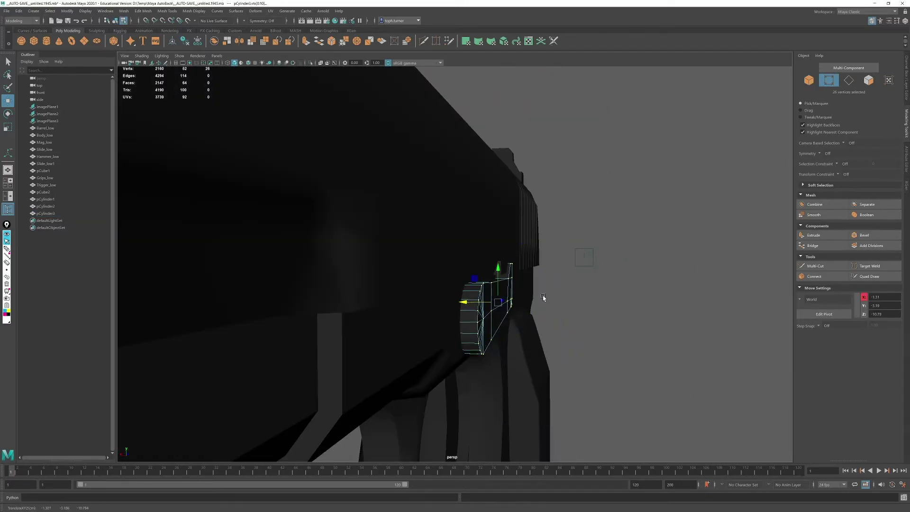
Step: Extrude the three upper side faces behind the lever's round end outward into a raised ledge
{"action": "left_click_drag", "start_coordinate": [545, 298], "coordinate": [523, 274], "text": "alt"}
{"action": "left_click", "coordinate": [869, 81]}
{"action": "left_click", "coordinate": [624, 271]}
{"action": "left_click", "coordinate": [600, 269], "text": "shift"}
{"action": "left_click", "coordinate": [516, 263], "text": "shift"}
{"action": "key", "text": "ctrl+e"}
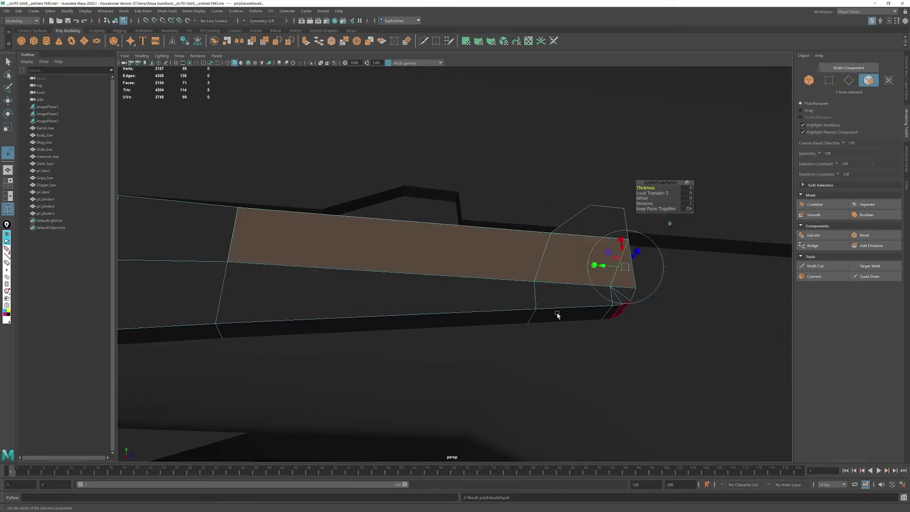
{"action": "left_click_drag", "start_coordinate": [559, 314], "coordinate": [613, 288], "text": "alt"}
{"action": "left_click_drag", "start_coordinate": [581, 297], "coordinate": [548, 308]}
Step: Slide the ledge's front vertices toward the rear to form a slope, and adjust the height of its lower edge vertices
{"action": "left_click", "coordinate": [829, 82]}
{"action": "left_click", "coordinate": [238, 176]}
{"action": "left_click", "coordinate": [224, 209], "text": "shift"}
{"action": "key", "text": "w"}
{"action": "left_click_drag", "start_coordinate": [253, 192], "coordinate": [315, 194]}
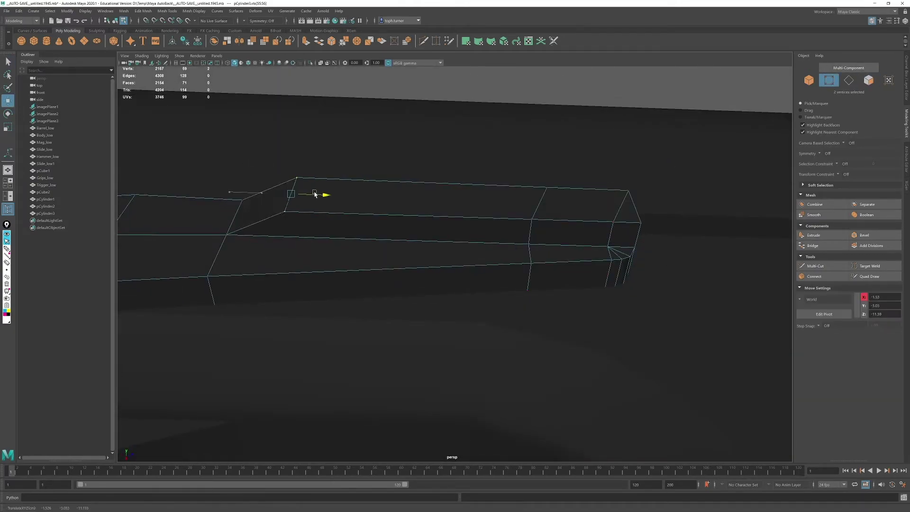
{"action": "left_click", "coordinate": [613, 222], "text": "shift"}
{"action": "left_click", "coordinate": [641, 223], "text": "shift"}
{"action": "left_click_drag", "start_coordinate": [616, 232], "coordinate": [516, 246], "text": "alt"}
{"action": "left_click_drag", "start_coordinate": [560, 256], "coordinate": [633, 337], "text": "alt"}
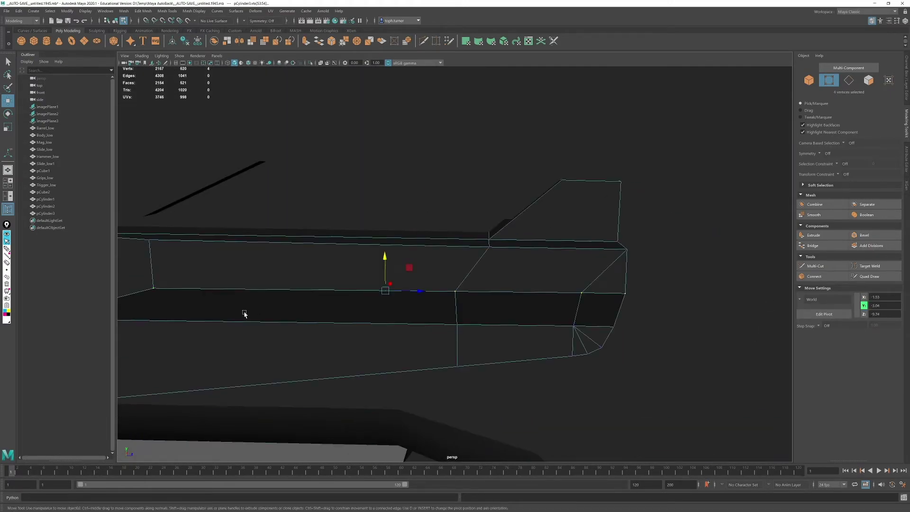
Step: Clean up the lever's rear loop and lower edges by target-welding the extra vertices onto their neighbours
{"action": "left_click", "coordinate": [673, 244]}
{"action": "scroll", "coordinate": [537, 295], "scroll_direction": "down", "scroll_amount": 8}
{"action": "scroll", "coordinate": [537, 294], "scroll_direction": "up", "scroll_amount": 7}
{"action": "left_click", "coordinate": [869, 266]}
{"action": "left_click_drag", "start_coordinate": [565, 315], "coordinate": [560, 318]}
{"action": "left_click_drag", "start_coordinate": [560, 317], "coordinate": [524, 273], "text": "alt"}
{"action": "left_click_drag", "start_coordinate": [451, 263], "coordinate": [559, 246]}
{"action": "left_click_drag", "start_coordinate": [455, 291], "coordinate": [560, 276]}
{"action": "middle_click_drag", "start_coordinate": [326, 238], "coordinate": [668, 240], "text": "alt"}
{"action": "left_click_drag", "start_coordinate": [427, 325], "coordinate": [273, 350]}
{"action": "scroll", "coordinate": [554, 323], "scroll_direction": "down", "scroll_amount": 6}
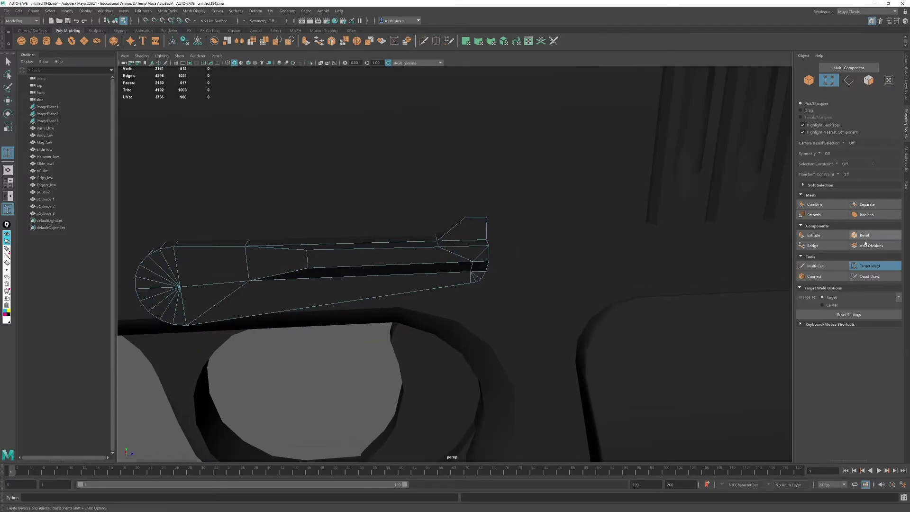
{"action": "left_click", "coordinate": [870, 266]}
{"action": "right_click_drag", "start_coordinate": [526, 165], "coordinate": [483, 166]}
{"action": "left_click_drag", "start_coordinate": [502, 152], "coordinate": [489, 166], "text": "alt"}
{"action": "left_click_drag", "start_coordinate": [294, 226], "coordinate": [402, 263]}
{"action": "key", "text": "w"}
{"action": "left_click_drag", "start_coordinate": [382, 230], "coordinate": [412, 273]}
{"action": "scroll", "coordinate": [516, 230], "scroll_direction": "down", "scroll_amount": 6}
{"action": "key", "text": "ctrl+z"}
Step: Return to object mode and examine the lever, the slide and the muzzle from several angles
{"action": "left_click_drag", "start_coordinate": [545, 274], "coordinate": [384, 261], "text": "alt"}
{"action": "left_click_drag", "start_coordinate": [503, 223], "coordinate": [519, 214], "text": "alt"}
{"action": "right_click_drag", "start_coordinate": [519, 214], "coordinate": [550, 187]}
{"action": "scroll", "coordinate": [455, 204], "scroll_direction": "down", "scroll_amount": 5}
{"action": "mouse_move", "coordinate": [455, 204]}
{"action": "left_mouse_down", "text": "alt"}
{"action": "mouse_move", "coordinate": [406, 193]}
{"action": "mouse_move", "coordinate": [454, 218]}
{"action": "left_mouse_up", "text": "alt"}
{"action": "scroll", "coordinate": [455, 219], "scroll_direction": "up", "scroll_amount": 6}
{"action": "middle_click_drag", "start_coordinate": [454, 218], "coordinate": [283, 262], "text": "alt"}
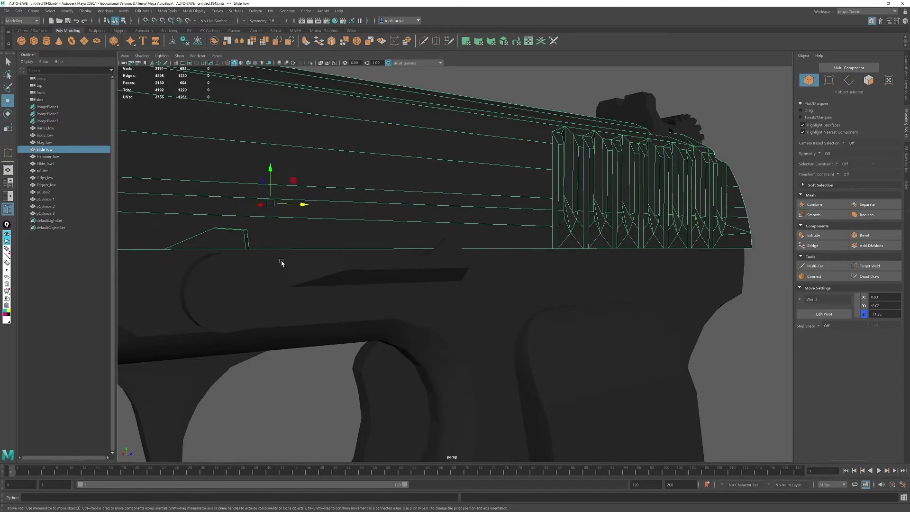
{"action": "left_click", "coordinate": [283, 263]}
{"action": "left_click_drag", "start_coordinate": [282, 264], "coordinate": [536, 204], "text": "alt"}
{"action": "scroll", "coordinate": [351, 241], "scroll_direction": "down", "scroll_amount": 6}
{"action": "middle_click_drag", "start_coordinate": [474, 265], "coordinate": [403, 348], "text": "alt"}
{"action": "right_click_drag", "start_coordinate": [402, 348], "coordinate": [498, 327], "text": "alt"}
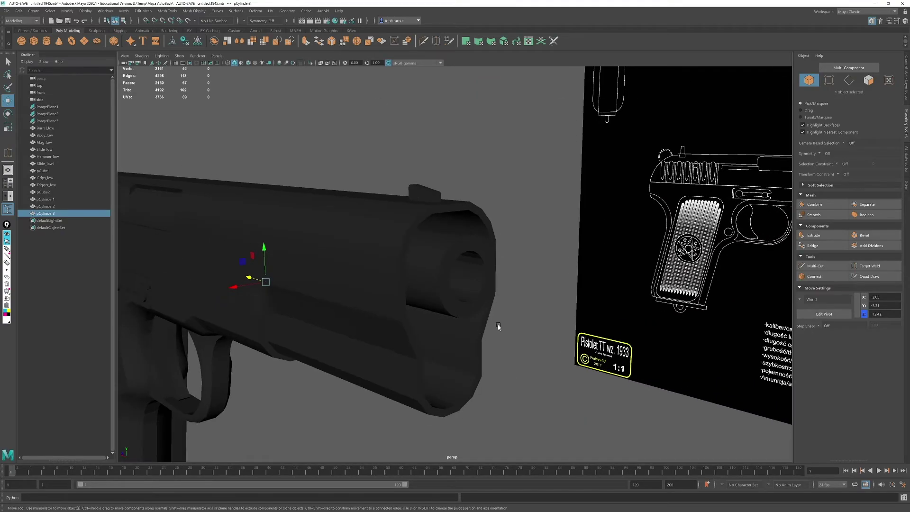
{"action": "left_click", "coordinate": [428, 216]}
{"action": "scroll", "coordinate": [427, 216], "scroll_direction": "down", "scroll_amount": 6}
{"action": "left_click_drag", "start_coordinate": [427, 216], "coordinate": [379, 237], "text": "alt"}
Step: Duplicate the slide
{"action": "left_click_drag", "start_coordinate": [496, 422], "coordinate": [280, 161]}
{"action": "left_click_drag", "start_coordinate": [360, 247], "coordinate": [365, 205], "text": "alt"}
{"action": "left_click", "coordinate": [325, 242]}
{"action": "key", "text": "ctrl+d"}
{"action": "left_click", "coordinate": [869, 80]}
{"action": "left_click", "coordinate": [332, 269]}
{"action": "left_click", "coordinate": [326, 269], "text": "shift"}
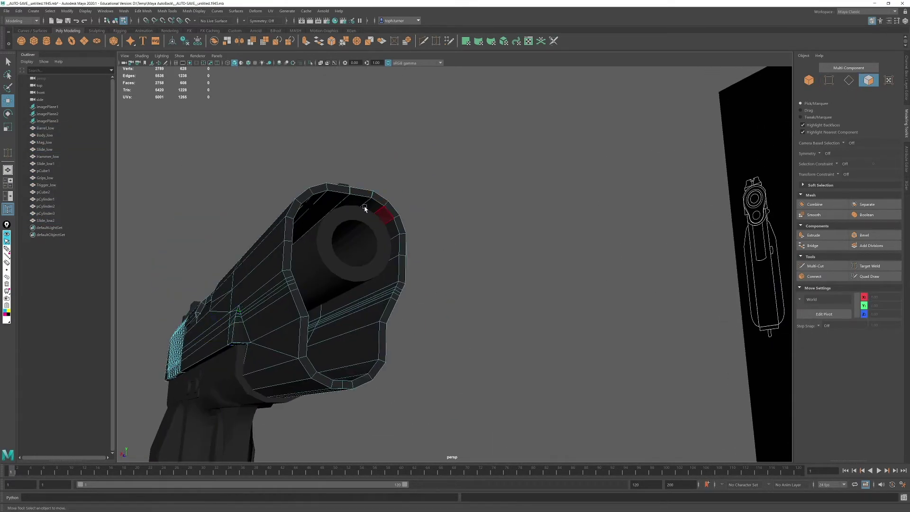
{"action": "right_click_drag", "start_coordinate": [365, 206], "coordinate": [417, 258], "text": "alt"}
{"action": "middle_click_drag", "start_coordinate": [417, 257], "coordinate": [470, 379], "text": "alt"}
{"action": "right_click_drag", "start_coordinate": [393, 317], "coordinate": [417, 339], "text": "alt"}
{"action": "key", "text": "ctrl+z"}
{"action": "key", "text": "ctrl+z"}
{"action": "key", "text": "ctrl+z"}
{"action": "key", "text": "ctrl+z"}
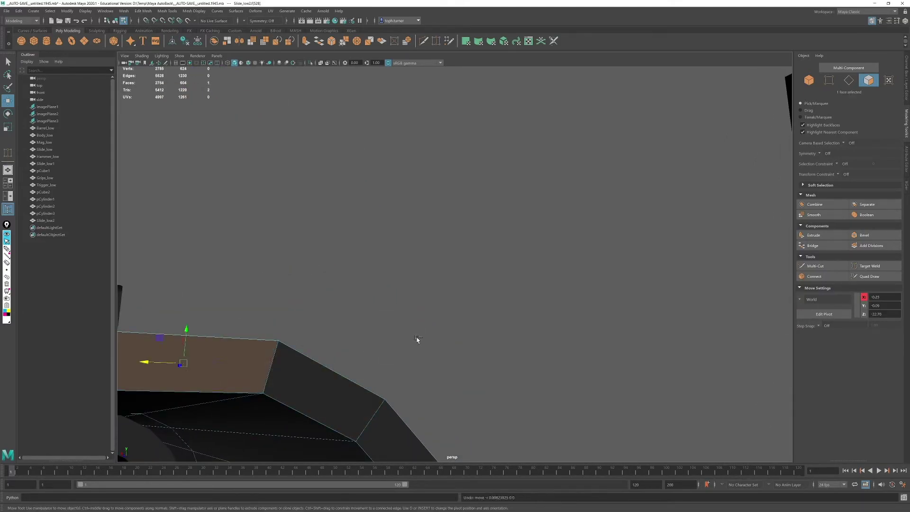
{"action": "right_click_drag", "start_coordinate": [550, 332], "coordinate": [221, 279], "text": "alt"}
{"action": "key", "text": "ctrl+z"}
{"action": "left_click_drag", "start_coordinate": [340, 303], "coordinate": [347, 333]}
{"action": "key", "text": "ctrl+z"}
Step: Isolate the duplicated slide and delete all its faces except the ring around the muzzle opening
{"action": "key", "text": "ctrl+1"}
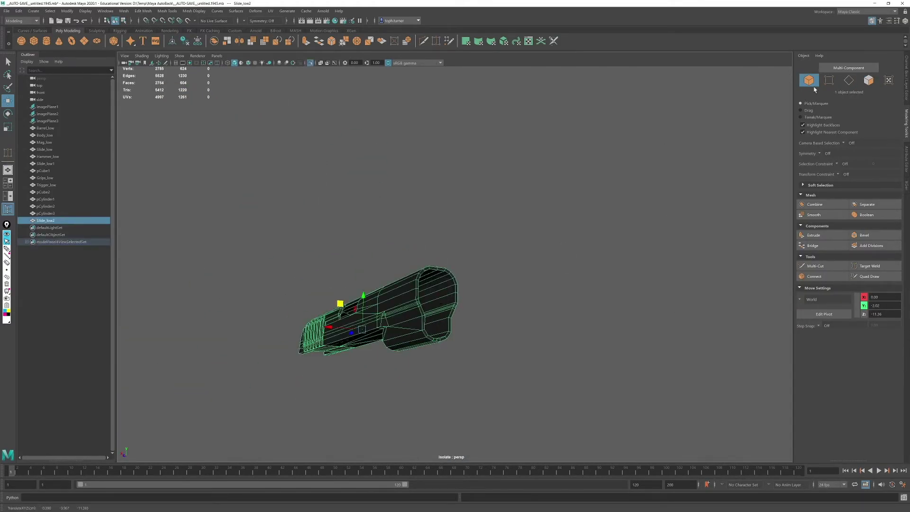
{"action": "left_click", "coordinate": [868, 80]}
{"action": "left_click_drag", "start_coordinate": [379, 266], "coordinate": [479, 280], "text": "alt"}
{"action": "left_click_drag", "start_coordinate": [151, 228], "coordinate": [529, 427]}
{"action": "key", "text": "Delete"}
Step: Connect the ring's crosswise edges to insert an edge loop around the middle of the muzzle ring
{"action": "left_click_drag", "start_coordinate": [569, 283], "coordinate": [455, 283], "text": "alt"}
{"action": "right_click_drag", "start_coordinate": [455, 284], "coordinate": [531, 289], "text": "alt"}
{"action": "middle_click_drag", "start_coordinate": [531, 289], "coordinate": [510, 255], "text": "alt"}
{"action": "left_click", "coordinate": [848, 81]}
{"action": "left_click", "coordinate": [420, 150]}
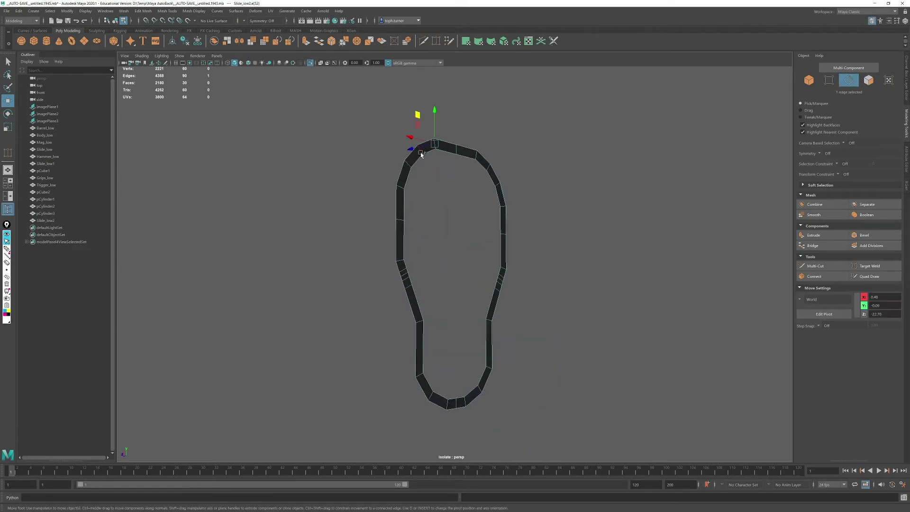
{"action": "left_click", "coordinate": [819, 277]}
{"action": "key", "text": "w"}
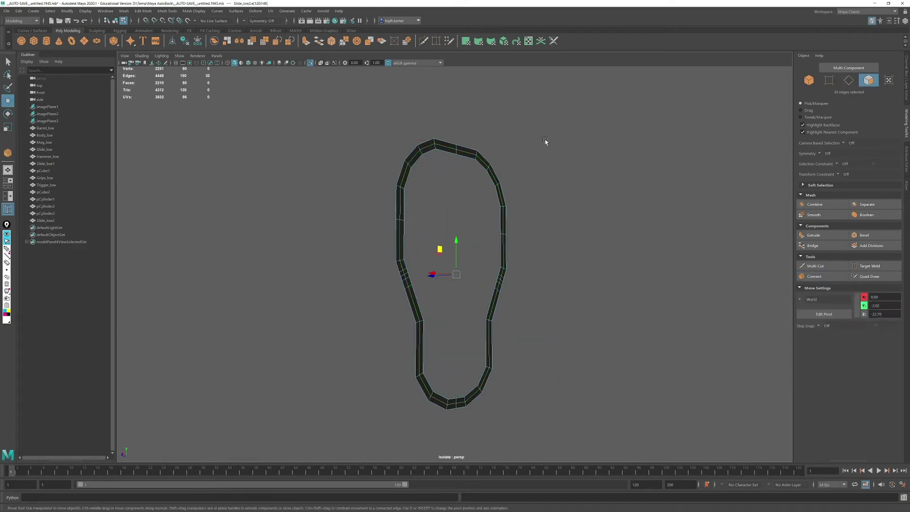
Step: Extrude the complete face loop of the duplicated muzzle ring forward by about 0.05
{"action": "left_click", "coordinate": [809, 80]}
{"action": "key", "text": "ctrl+1"}
{"action": "left_click_drag", "start_coordinate": [545, 204], "coordinate": [486, 202], "text": "alt"}
{"action": "left_click", "coordinate": [868, 80]}
{"action": "left_click", "coordinate": [271, 149]}
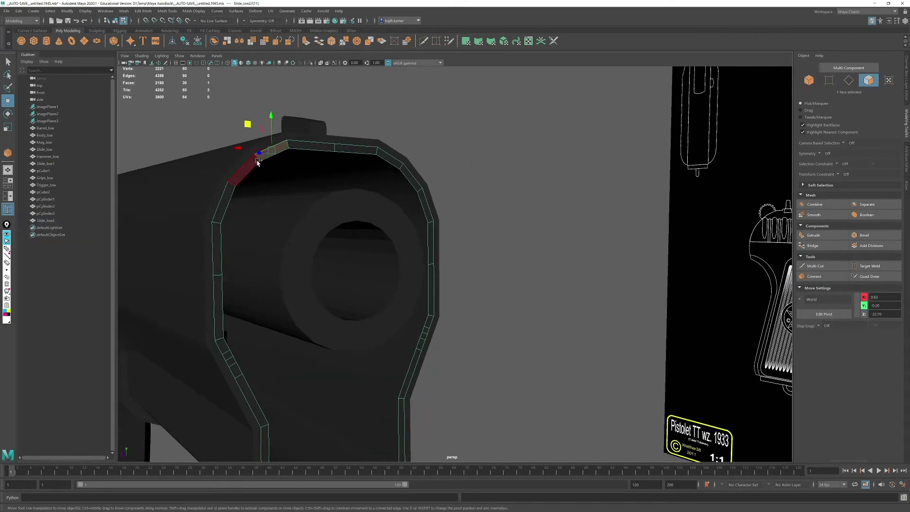
{"action": "double_click", "coordinate": [242, 170], "text": "shift"}
{"action": "left_click_drag", "start_coordinate": [266, 180], "coordinate": [360, 189], "text": "alt"}
{"action": "left_click", "coordinate": [814, 235]}
{"action": "left_click_drag", "start_coordinate": [383, 252], "coordinate": [496, 294]}
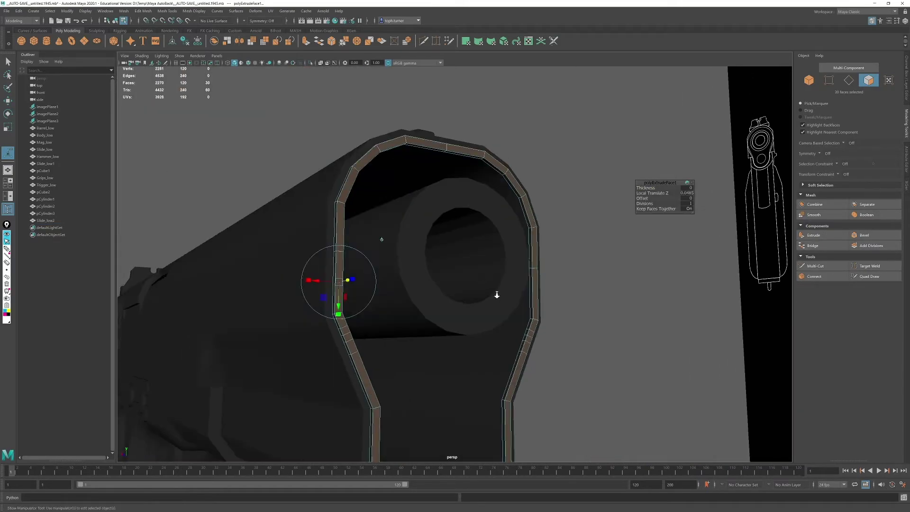
Step: Delete the surplus face loops on the inner side of the extruded muzzle ring
{"action": "right_click_drag", "start_coordinate": [495, 294], "coordinate": [521, 290], "text": "alt"}
{"action": "left_click", "coordinate": [532, 184]}
{"action": "double_click", "coordinate": [515, 164]}
{"action": "key", "text": "ctrl+z"}
{"action": "left_click", "coordinate": [517, 163]}
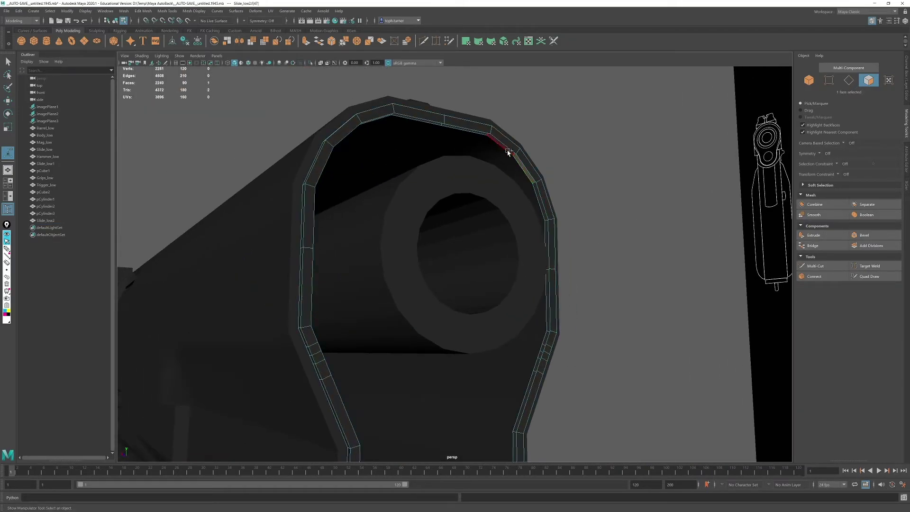
{"action": "double_click", "coordinate": [508, 150], "text": "shift"}
{"action": "key", "text": "Delete"}
Step: Delete the extra crosswise edge loops on both sloped sides of the muzzle ring
{"action": "left_click_drag", "start_coordinate": [510, 191], "coordinate": [281, 258], "text": "alt"}
{"action": "middle_click_drag", "start_coordinate": [280, 258], "coordinate": [332, 213], "text": "alt"}
{"action": "right_click_drag", "start_coordinate": [332, 213], "coordinate": [437, 297], "text": "alt"}
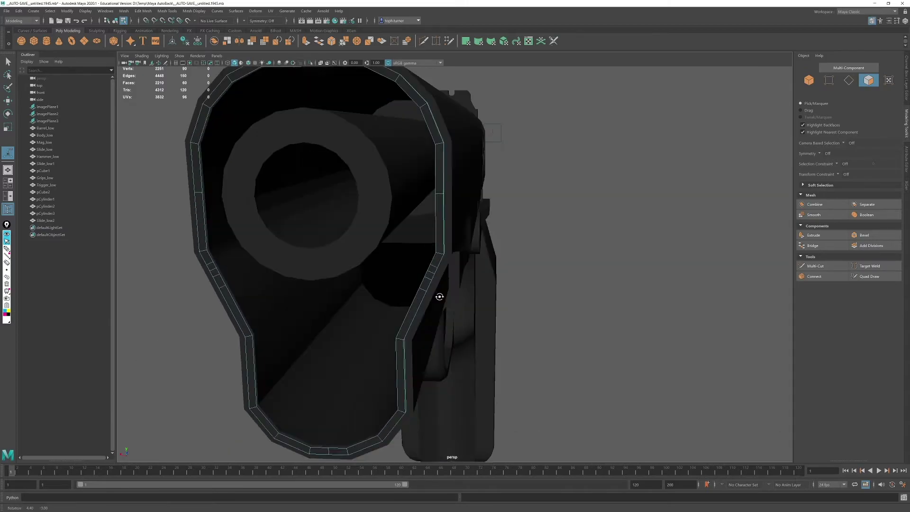
{"action": "left_click_drag", "start_coordinate": [437, 297], "coordinate": [441, 282], "text": "alt"}
{"action": "right_click_drag", "start_coordinate": [440, 282], "coordinate": [445, 248]}
{"action": "left_click_drag", "start_coordinate": [445, 248], "coordinate": [550, 195], "text": "alt"}
{"action": "double_click", "coordinate": [558, 183]}
{"action": "left_click", "coordinate": [554, 192], "text": "shift"}
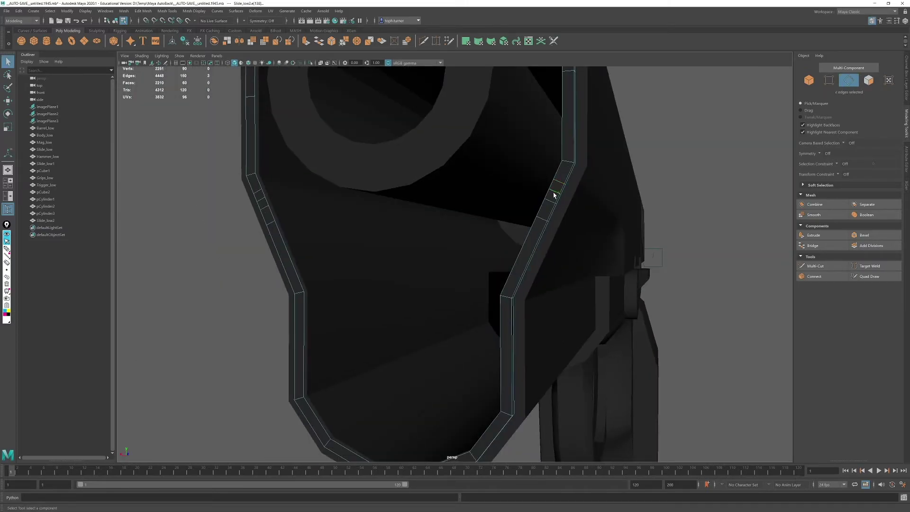
{"action": "double_click", "coordinate": [270, 222], "text": "shift"}
{"action": "key", "text": "ctrl+Delete"}
Step: Bridge the opposite vertical inner edges in the lower part of the muzzle ring
{"action": "key", "text": "w"}
{"action": "left_click_drag", "start_coordinate": [276, 226], "coordinate": [379, 237], "text": "alt"}
{"action": "right_click_drag", "start_coordinate": [379, 237], "coordinate": [489, 260], "text": "alt"}
{"action": "middle_click_drag", "start_coordinate": [489, 260], "coordinate": [545, 179], "text": "alt"}
{"action": "left_click", "coordinate": [352, 269]}
{"action": "left_click", "coordinate": [486, 274], "text": "shift"}
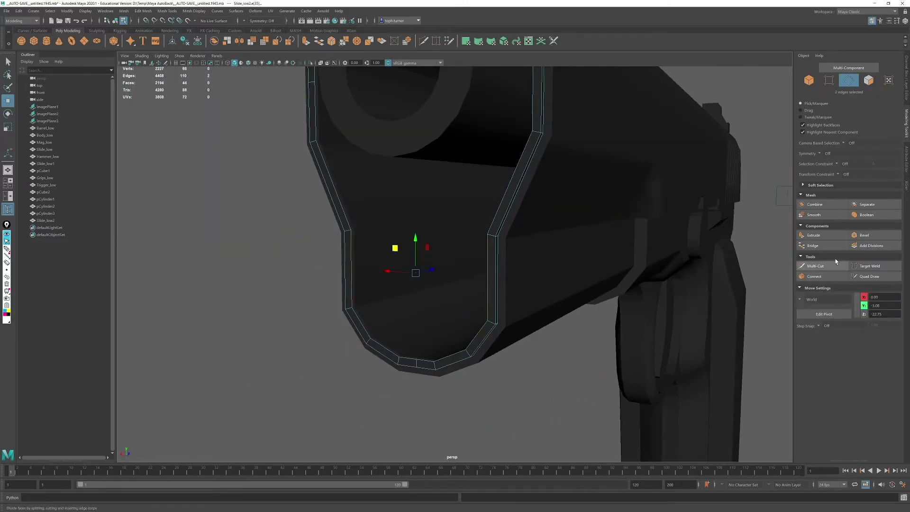
{"action": "left_click", "coordinate": [813, 245]}
Step: Bridge the next two pairs of opposite inner edges to fill the rounded lower end of the muzzle ring
{"action": "left_click", "coordinate": [361, 325]}
{"action": "left_click", "coordinate": [475, 334], "text": "shift"}
{"action": "left_click", "coordinate": [812, 246]}
{"action": "right_click_drag", "start_coordinate": [426, 351], "coordinate": [453, 408], "text": "alt"}
{"action": "left_click", "coordinate": [329, 413]}
{"action": "left_click", "coordinate": [446, 434], "text": "shift"}
{"action": "left_click", "coordinate": [813, 246]}
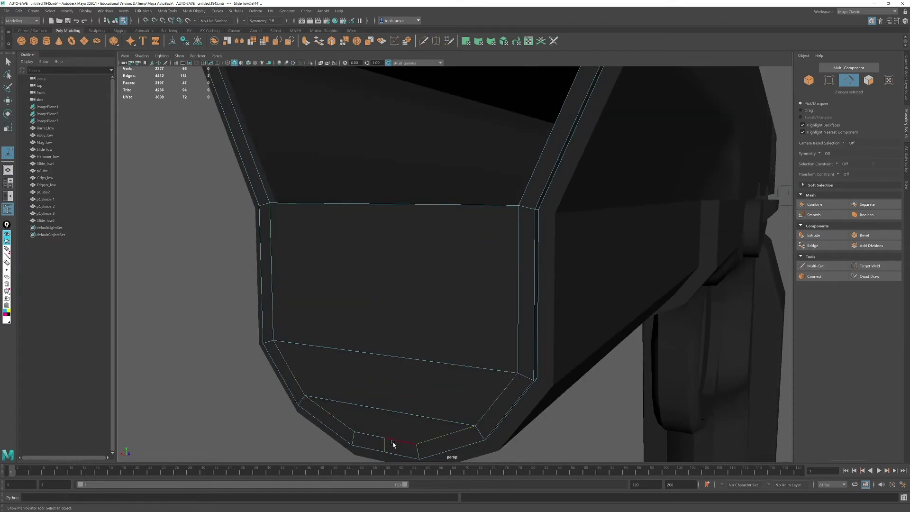
Step: Try to bridge the sloped inner edges below the barrel, and delete the resulting face
{"action": "left_click", "coordinate": [249, 146]}
{"action": "left_click", "coordinate": [546, 145], "text": "shift"}
{"action": "left_click", "coordinate": [813, 246]}
{"action": "left_click_drag", "start_coordinate": [391, 256], "coordinate": [588, 237], "text": "alt"}
{"action": "right_click_drag", "start_coordinate": [588, 237], "coordinate": [539, 175], "text": "alt"}
{"action": "left_click_drag", "start_coordinate": [539, 175], "coordinate": [450, 305], "text": "alt"}
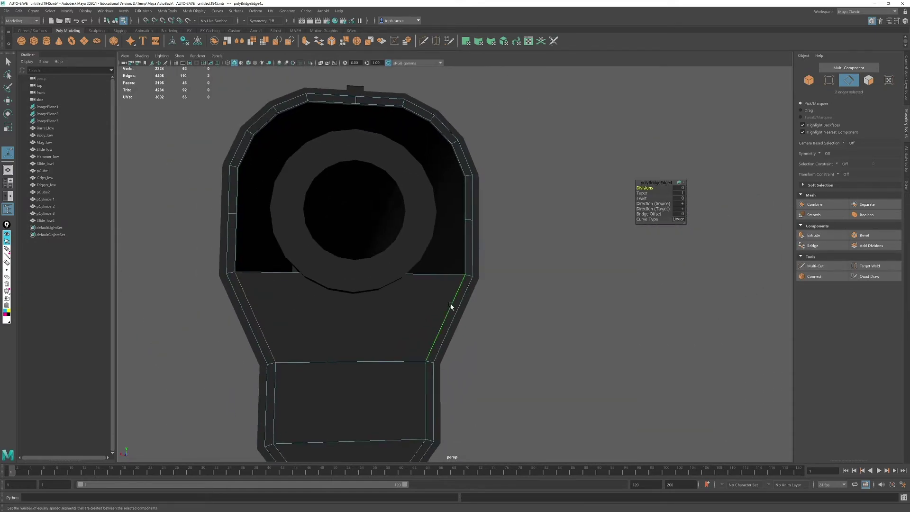
{"action": "mouse_move", "coordinate": [427, 352]}
{"action": "middle_mouse_down", "text": "alt"}
{"action": "mouse_move", "coordinate": [433, 278]}
{"action": "mouse_move", "coordinate": [428, 338]}
{"action": "middle_mouse_up", "text": "alt"}
{"action": "left_click", "coordinate": [868, 80]}
{"action": "left_click", "coordinate": [398, 311]}
{"action": "key", "text": "Delete"}
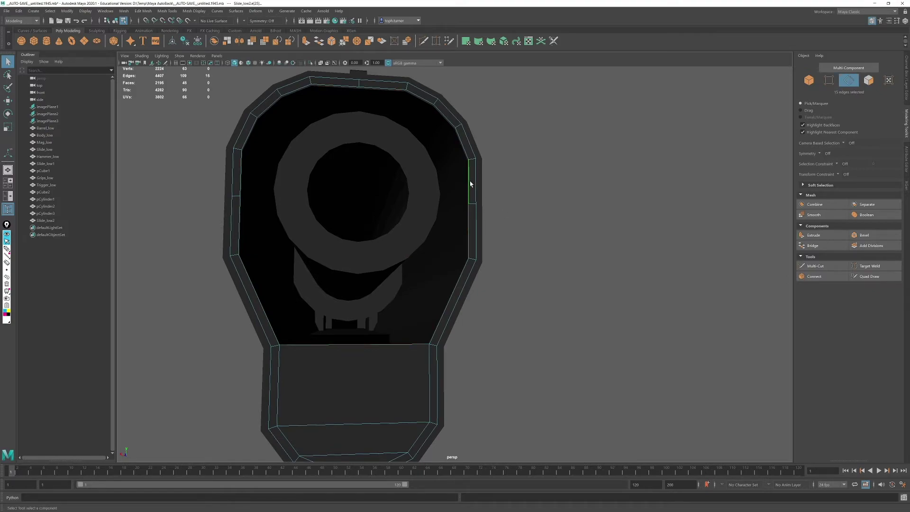
Step: Extrude the border edges of the barrel opening inward and circularize them
{"action": "key", "text": "r"}
{"action": "left_click_drag", "start_coordinate": [323, 180], "coordinate": [338, 193], "text": "shift"}
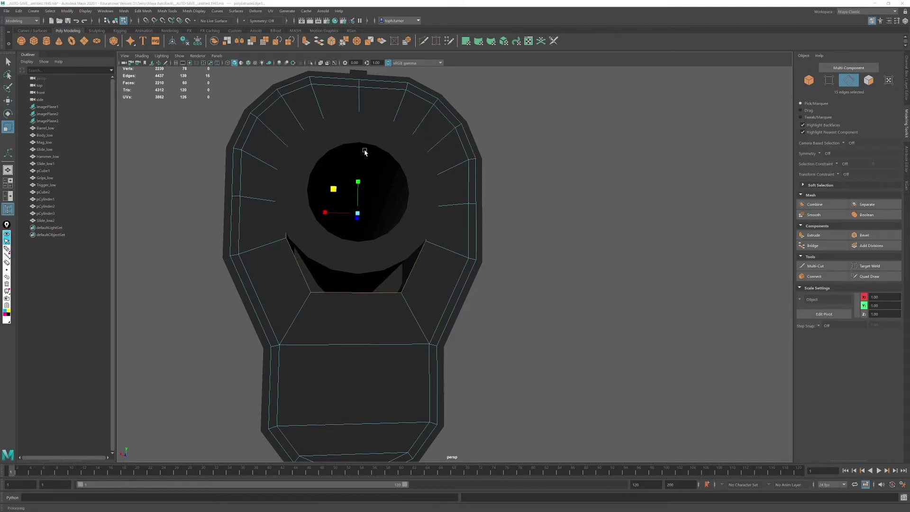
{"action": "left_click", "coordinate": [143, 11]}
{"action": "left_click", "coordinate": [153, 48]}
Step: Rotate the circularized edges around the barrel axis to line them up with the muzzle outline
{"action": "left_click_drag", "start_coordinate": [286, 194], "coordinate": [383, 213], "text": "alt"}
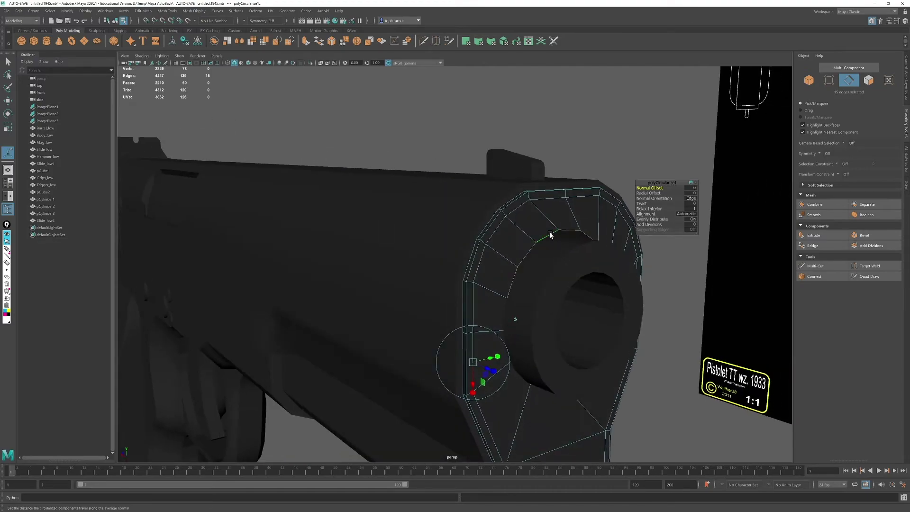
{"action": "key", "text": "e"}
{"action": "left_click_drag", "start_coordinate": [588, 301], "coordinate": [493, 232], "text": "alt"}
{"action": "scroll", "coordinate": [484, 223], "scroll_direction": "down", "scroll_amount": 3}
{"action": "middle_click_drag", "start_coordinate": [484, 224], "coordinate": [400, 258], "text": "alt"}
{"action": "scroll", "coordinate": [400, 258], "scroll_direction": "up", "scroll_amount": 3}
{"action": "left_click_drag", "start_coordinate": [400, 258], "coordinate": [390, 260]}
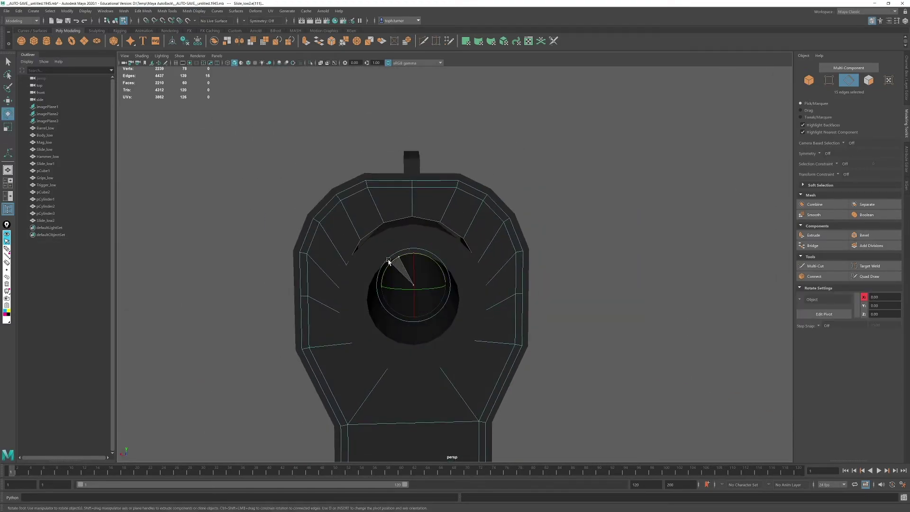
Step: Scale the circular opening of the muzzle plate to fit around the barrel
{"action": "left_click_drag", "start_coordinate": [428, 221], "coordinate": [653, 221], "text": "alt"}
{"action": "key", "text": "w"}
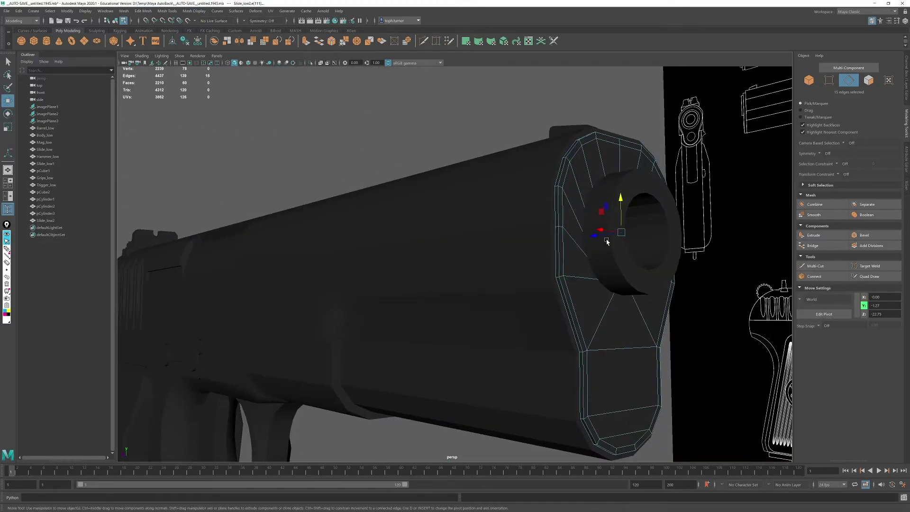
{"action": "middle_click_drag", "start_coordinate": [607, 242], "coordinate": [426, 242], "text": "alt"}
{"action": "scroll", "coordinate": [426, 241], "scroll_direction": "up", "scroll_amount": 3}
{"action": "key", "text": "r"}
{"action": "left_click_drag", "start_coordinate": [443, 220], "coordinate": [464, 220]}
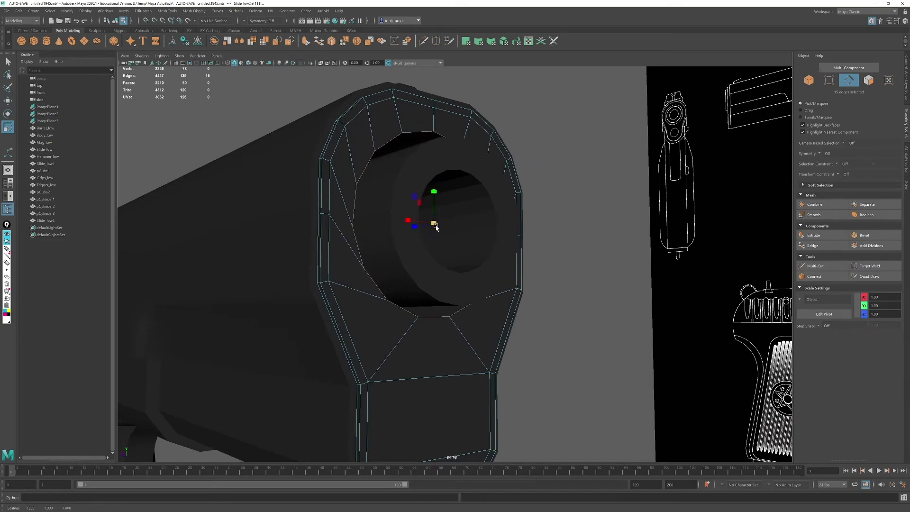
Step: Extrude the circular opening into an inner rim, smooth the rim faces with one division, and return to object mode
{"action": "left_click", "coordinate": [867, 81]}
{"action": "key", "text": "ctrl+e"}
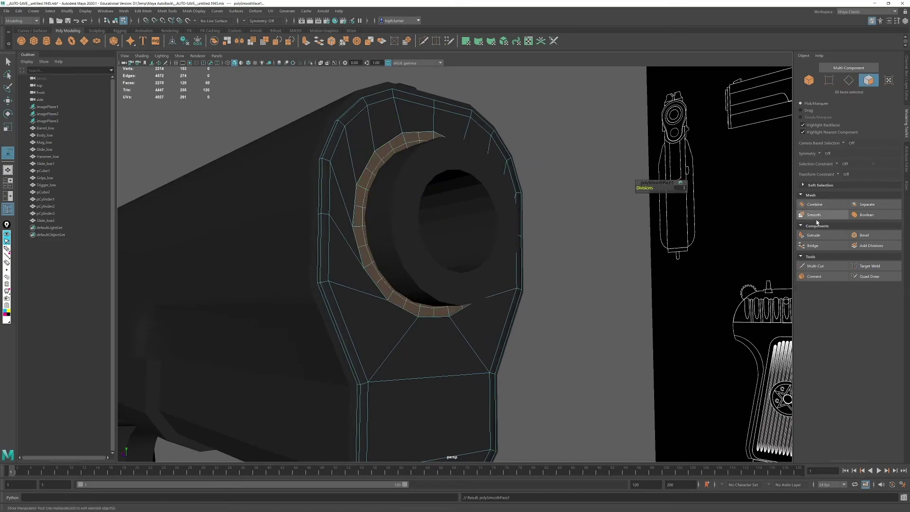
{"action": "left_click", "coordinate": [809, 81]}
Step: Select all meshes of the pistol
{"action": "scroll", "coordinate": [616, 185], "scroll_direction": "down", "scroll_amount": 5}
{"action": "left_click_drag", "start_coordinate": [616, 185], "coordinate": [413, 175], "text": "alt"}
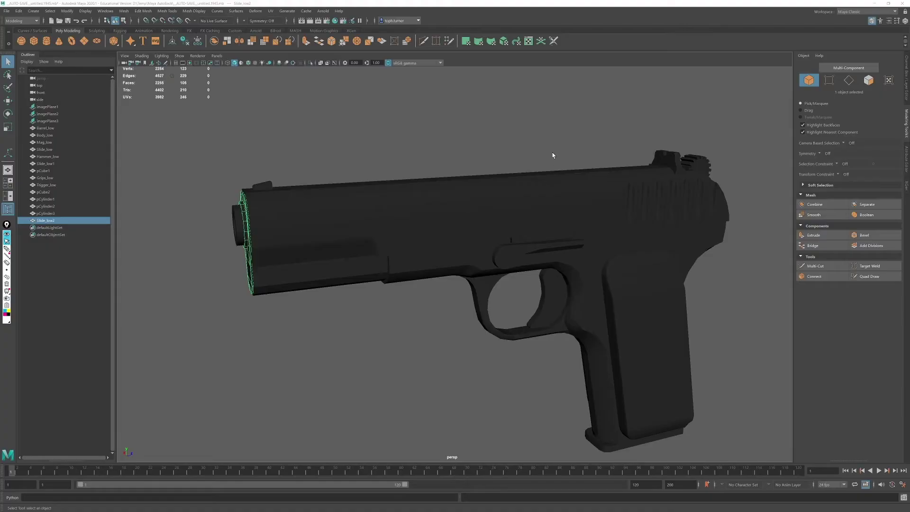
{"action": "left_click_drag", "start_coordinate": [441, 142], "coordinate": [482, 140], "text": "alt"}
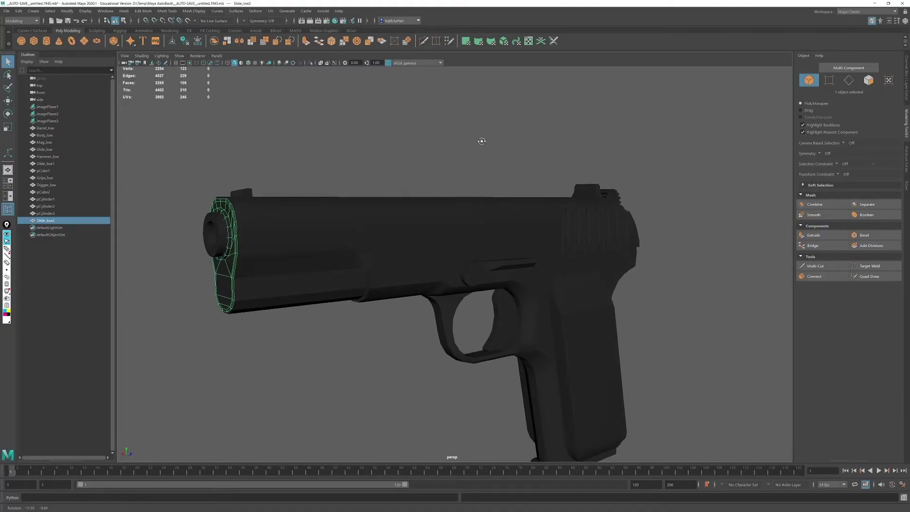
{"action": "scroll", "coordinate": [522, 166], "scroll_direction": "down", "scroll_amount": 3}
{"action": "middle_click_drag", "start_coordinate": [561, 191], "coordinate": [554, 176], "text": "alt"}
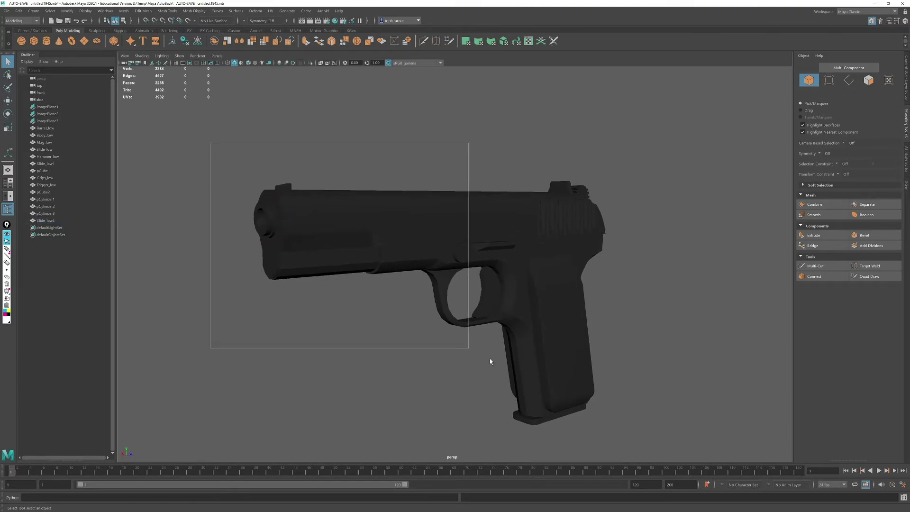
{"action": "left_click_drag", "start_coordinate": [490, 361], "coordinate": [491, 362]}
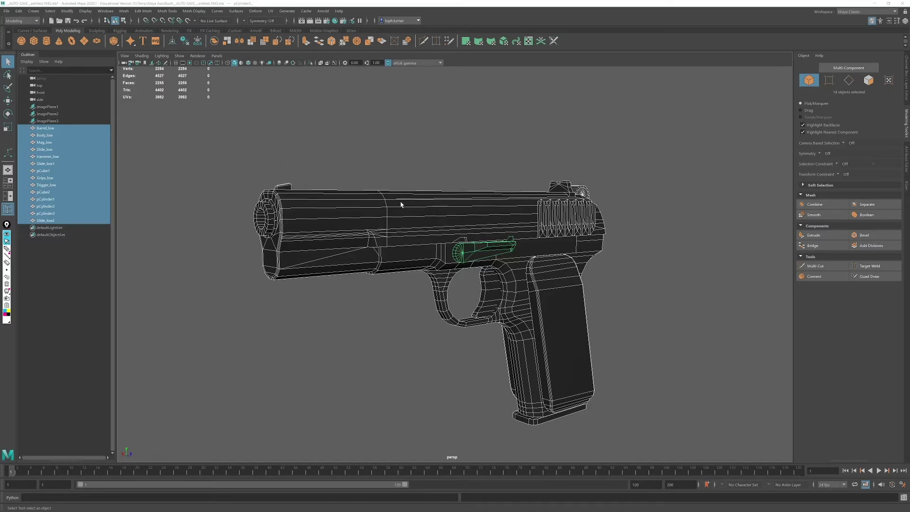
Step: Examine the wireframe of the whole pistol from the side, rear and front, and compare it with the blueprint drawings
{"action": "left_click_drag", "start_coordinate": [401, 204], "coordinate": [420, 159], "text": "alt"}
{"action": "scroll", "coordinate": [493, 203], "scroll_direction": "down", "scroll_amount": 5}
{"action": "scroll", "coordinate": [417, 208], "scroll_direction": "up", "scroll_amount": 4}
{"action": "scroll", "coordinate": [390, 278], "scroll_direction": "up", "scroll_amount": 5}
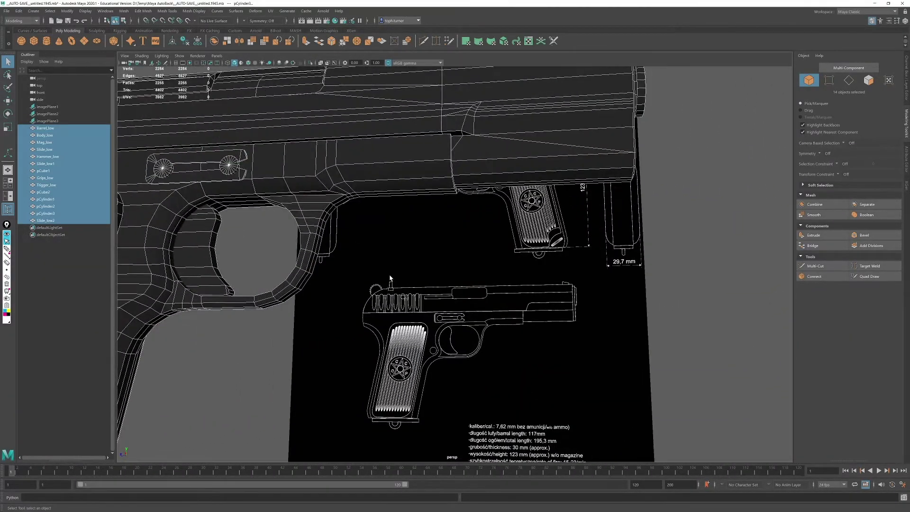
{"action": "middle_click_drag", "start_coordinate": [390, 278], "coordinate": [554, 176], "text": "alt"}
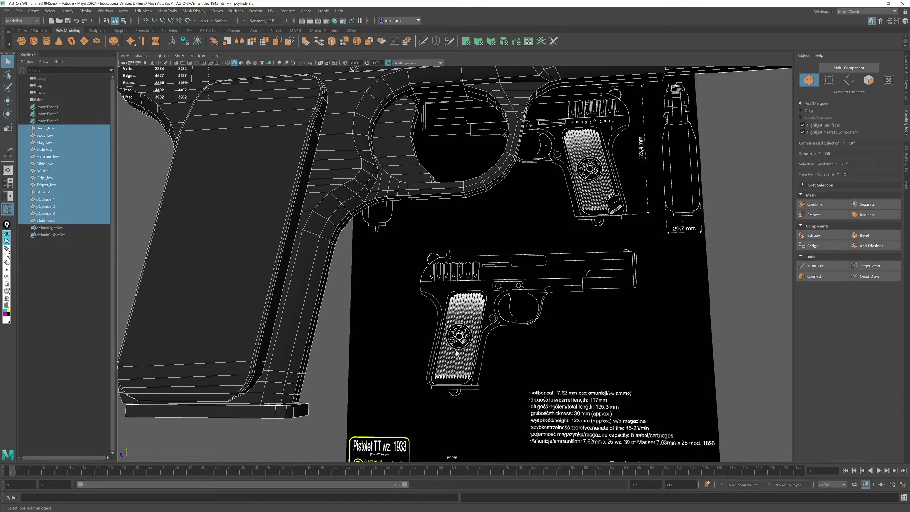
{"action": "left_click_drag", "start_coordinate": [350, 252], "coordinate": [375, 163], "text": "alt"}
{"action": "middle_click_drag", "start_coordinate": [374, 164], "coordinate": [412, 257], "text": "alt"}
{"action": "left_click_drag", "start_coordinate": [405, 205], "coordinate": [436, 237], "text": "alt"}
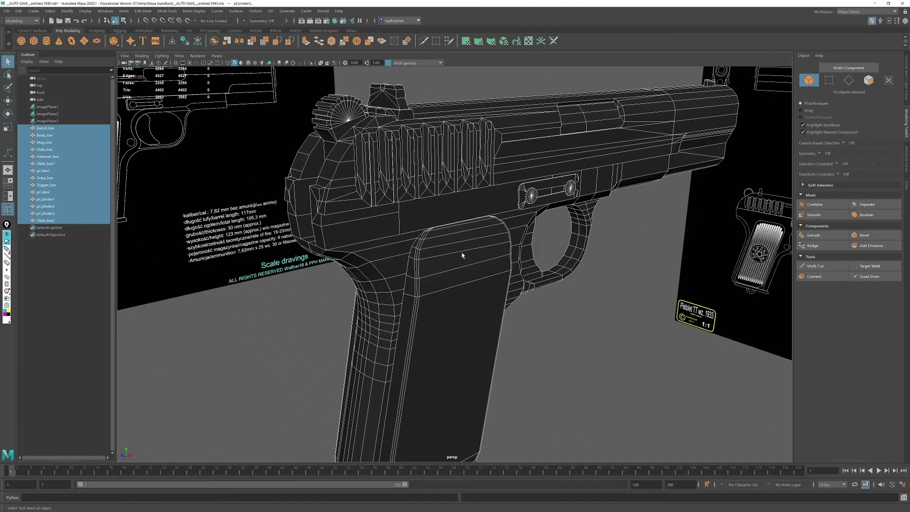
{"action": "right_click_drag", "start_coordinate": [462, 255], "coordinate": [320, 195], "text": "alt"}
{"action": "left_click_drag", "start_coordinate": [321, 195], "coordinate": [326, 240], "text": "alt"}
{"action": "left_click_drag", "start_coordinate": [440, 187], "coordinate": [422, 229], "text": "alt"}
{"action": "right_click_drag", "start_coordinate": [554, 238], "coordinate": [572, 238], "text": "alt"}
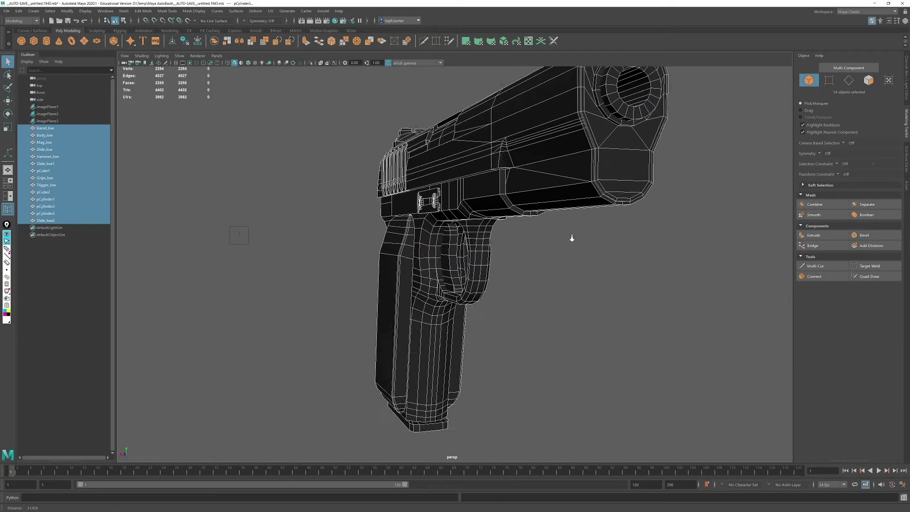
{"action": "left_click_drag", "start_coordinate": [572, 238], "coordinate": [458, 239], "text": "alt"}
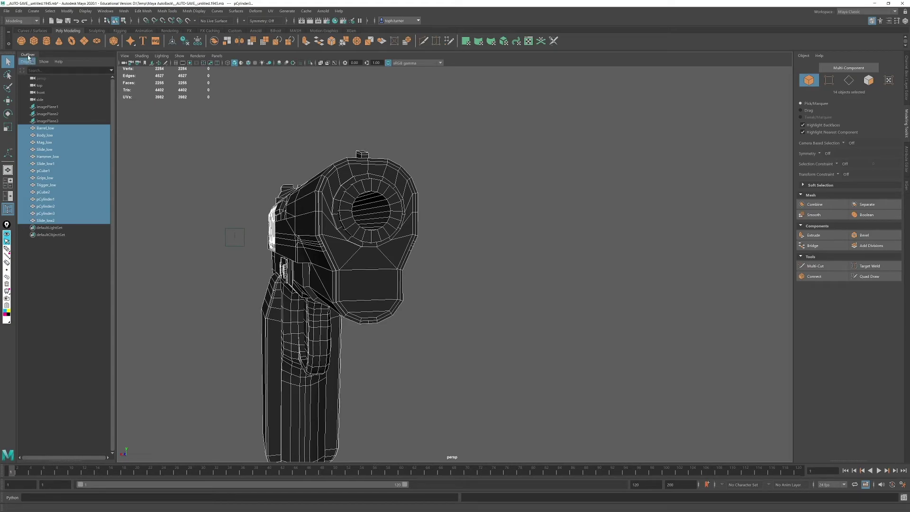
Step: Create a polygon cylinder and rotate it so its axis runs parallel to the barrel
{"action": "left_click", "coordinate": [47, 43]}
{"action": "right_click_drag", "start_coordinate": [508, 266], "coordinate": [382, 215], "text": "alt"}
{"action": "left_click_drag", "start_coordinate": [382, 216], "coordinate": [406, 214], "text": "alt"}
{"action": "key", "text": "e"}
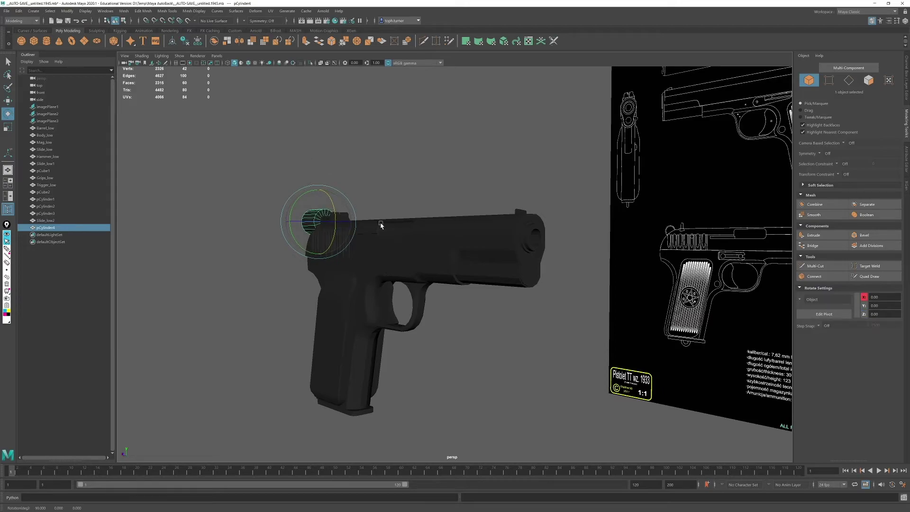
{"action": "key", "text": "w"}
Step: Move the cylinder to the lower part of the muzzle plate and scale it to about 0.57
{"action": "left_click_drag", "start_coordinate": [341, 235], "coordinate": [631, 245], "text": "alt"}
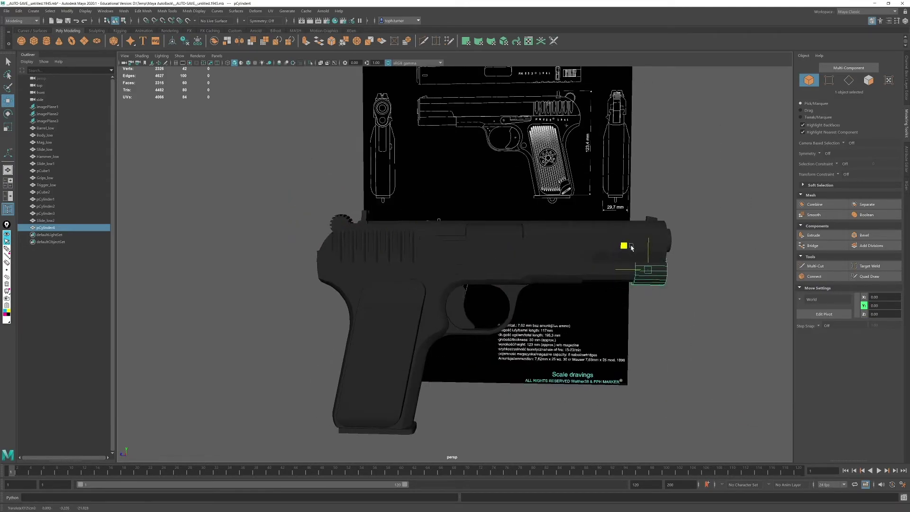
{"action": "scroll", "coordinate": [638, 249], "scroll_direction": "up", "scroll_amount": 5}
{"action": "middle_click_drag", "start_coordinate": [588, 263], "coordinate": [486, 292], "text": "alt"}
{"action": "scroll", "coordinate": [487, 285], "scroll_direction": "up", "scroll_amount": 1}
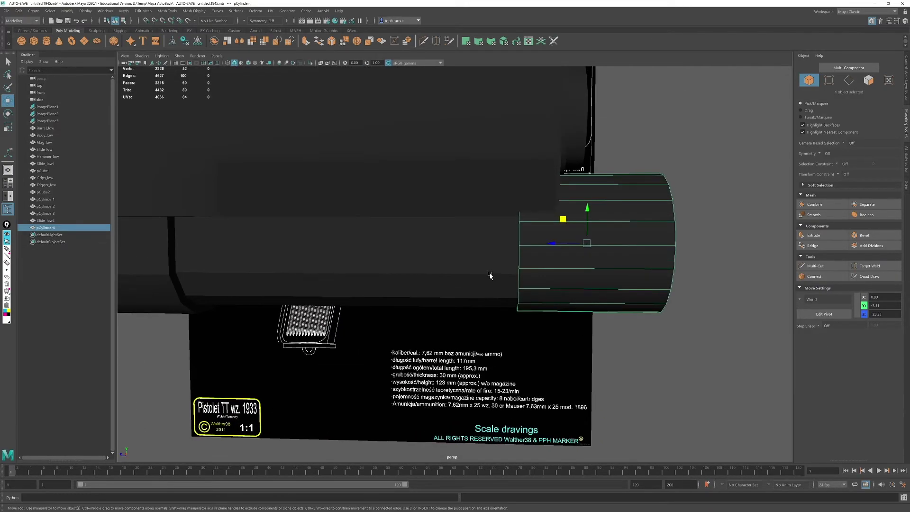
{"action": "left_click_drag", "start_coordinate": [587, 244], "coordinate": [351, 162]}
{"action": "middle_click_drag", "start_coordinate": [351, 162], "coordinate": [452, 232], "text": "alt"}
{"action": "scroll", "coordinate": [443, 201], "scroll_direction": "up", "scroll_amount": 1}
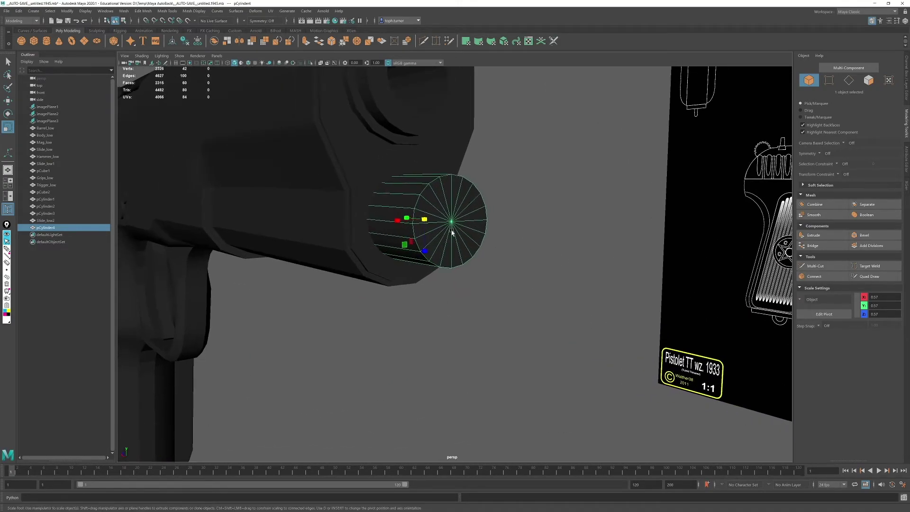
Step: Flatten the cylinder into a thin disc and push it against the muzzle plate below the barrel
{"action": "mouse_move", "coordinate": [411, 216]}
{"action": "left_mouse_down"}
{"action": "mouse_move", "coordinate": [463, 229]}
{"action": "mouse_move", "coordinate": [426, 174]}
{"action": "left_mouse_up"}
{"action": "key", "text": "w"}
{"action": "left_click_drag", "start_coordinate": [449, 260], "coordinate": [420, 257]}
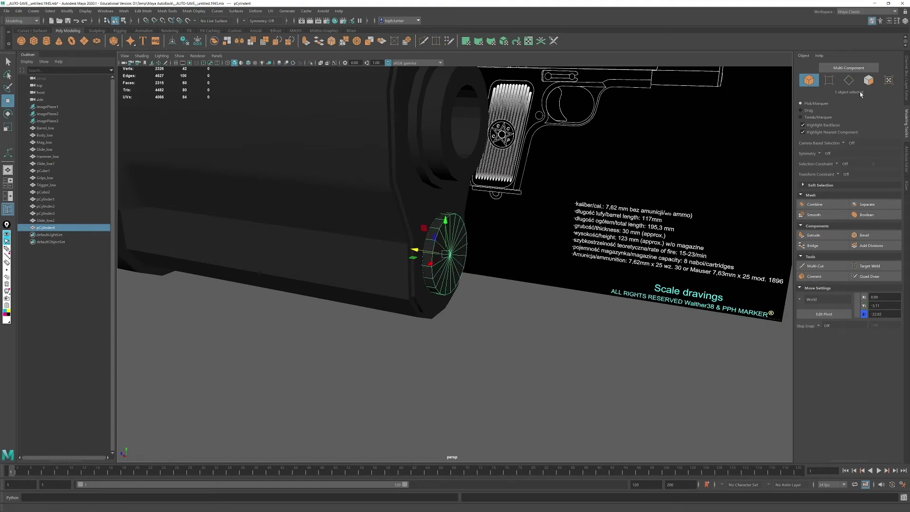
Step: Bevel the outer edge loop on the disc's front face with a fraction of about 0.25
{"action": "left_click", "coordinate": [849, 81]}
{"action": "double_click", "coordinate": [441, 222]}
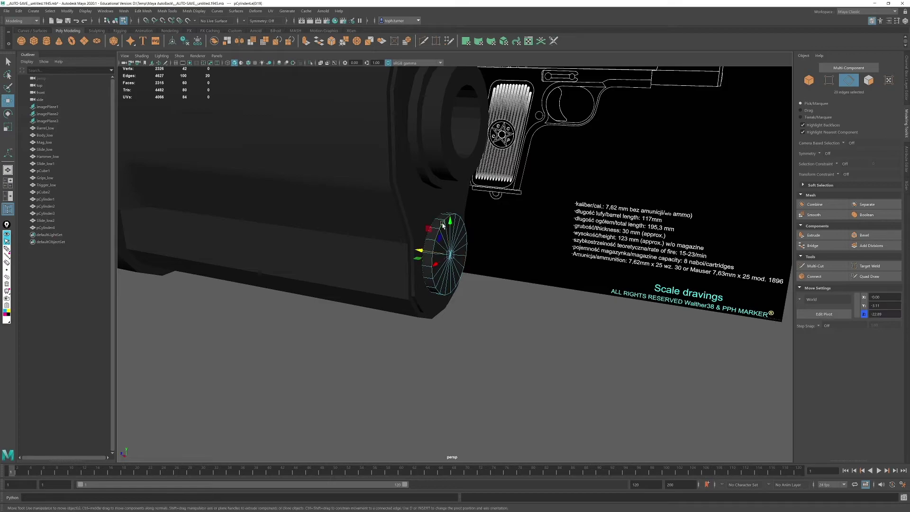
{"action": "right_click_drag", "start_coordinate": [442, 238], "coordinate": [488, 318], "text": "alt"}
{"action": "left_click_drag", "start_coordinate": [758, 318], "coordinate": [740, 294], "text": "alt"}
{"action": "middle_click_drag", "start_coordinate": [549, 188], "coordinate": [583, 245], "text": "alt"}
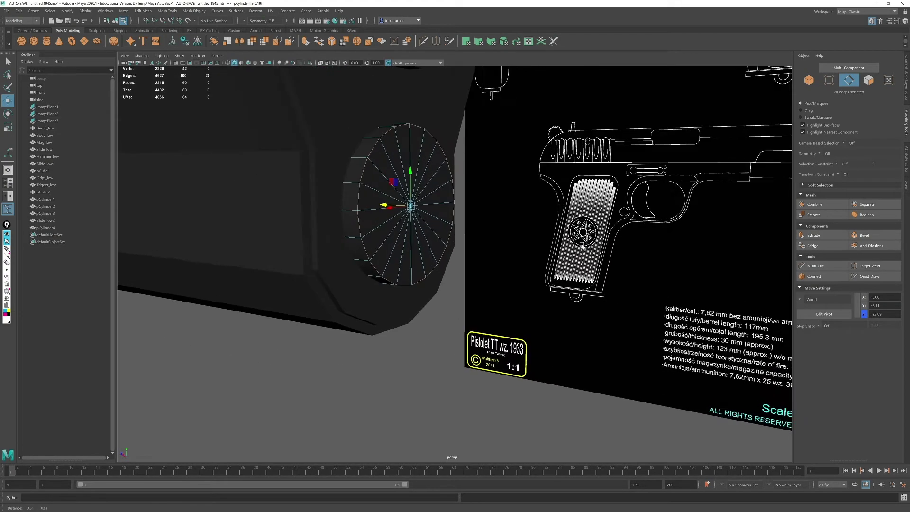
{"action": "left_click", "coordinate": [864, 235]}
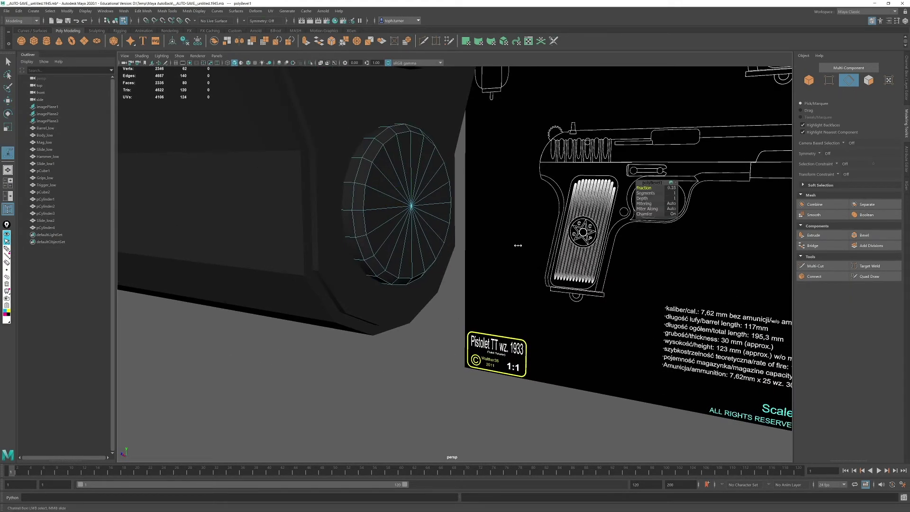
{"action": "left_click", "coordinate": [344, 347]}
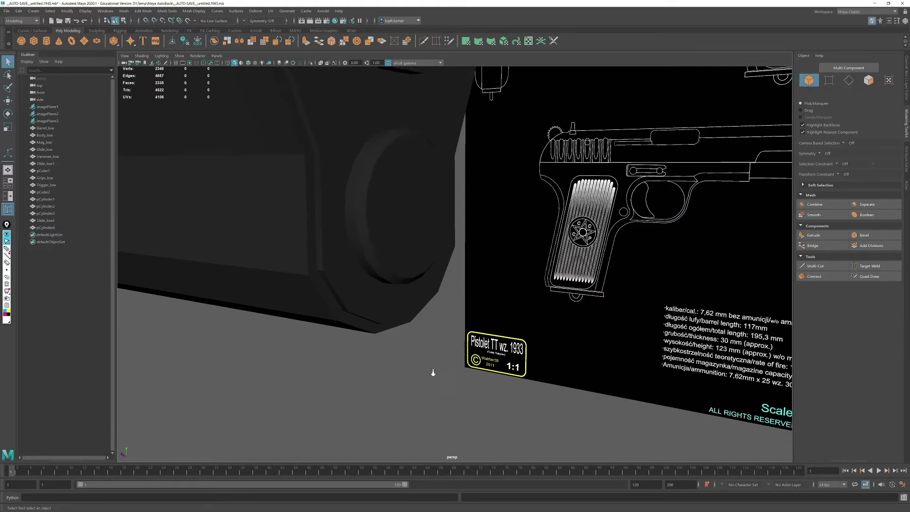
Step: Select all the pistol parts and examine the complete wireframe and polygon counts from the front and side
{"action": "right_click_drag", "start_coordinate": [433, 372], "coordinate": [422, 285], "text": "alt"}
{"action": "left_click_drag", "start_coordinate": [422, 284], "coordinate": [356, 241], "text": "alt"}
{"action": "left_click_drag", "start_coordinate": [248, 134], "coordinate": [531, 393]}
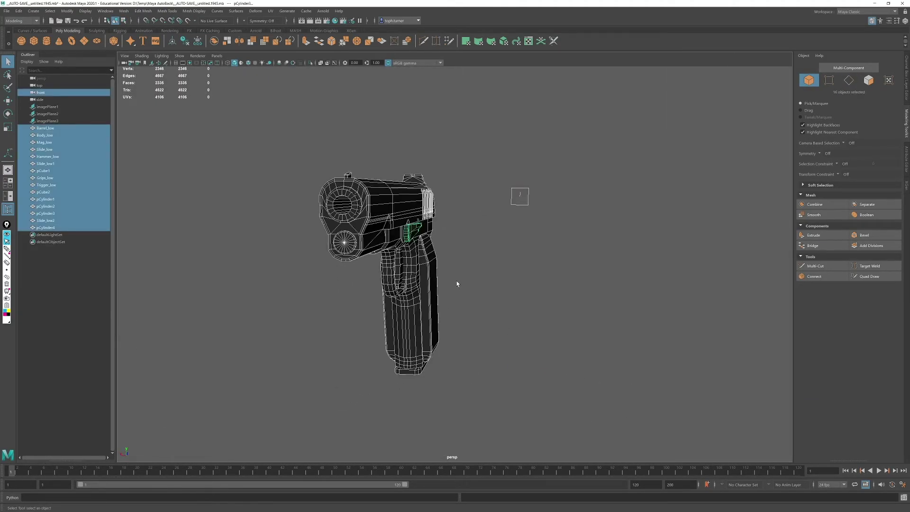
{"action": "left_click_drag", "start_coordinate": [521, 283], "coordinate": [432, 280], "text": "alt"}
{"action": "middle_click_drag", "start_coordinate": [433, 280], "coordinate": [250, 240], "text": "alt"}
{"action": "right_click_drag", "start_coordinate": [531, 303], "coordinate": [592, 309], "text": "alt"}
{"action": "left_click_drag", "start_coordinate": [592, 309], "coordinate": [498, 193], "text": "alt"}
{"action": "right_click_drag", "start_coordinate": [497, 193], "coordinate": [406, 209], "text": "alt"}
{"action": "middle_click_drag", "start_coordinate": [407, 208], "coordinate": [313, 161], "text": "alt"}
{"action": "left_click_drag", "start_coordinate": [313, 162], "coordinate": [180, 96], "text": "alt"}
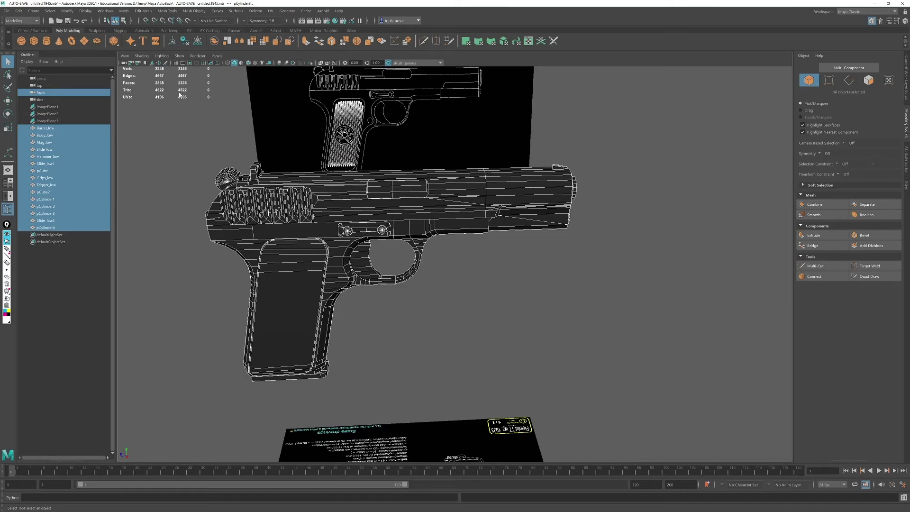
Step: Clear the selection and examine the shaded pistol from the front, below and both sides
{"action": "left_click_drag", "start_coordinate": [491, 285], "coordinate": [450, 274], "text": "alt"}
{"action": "right_click_drag", "start_coordinate": [450, 274], "coordinate": [462, 289], "text": "alt"}
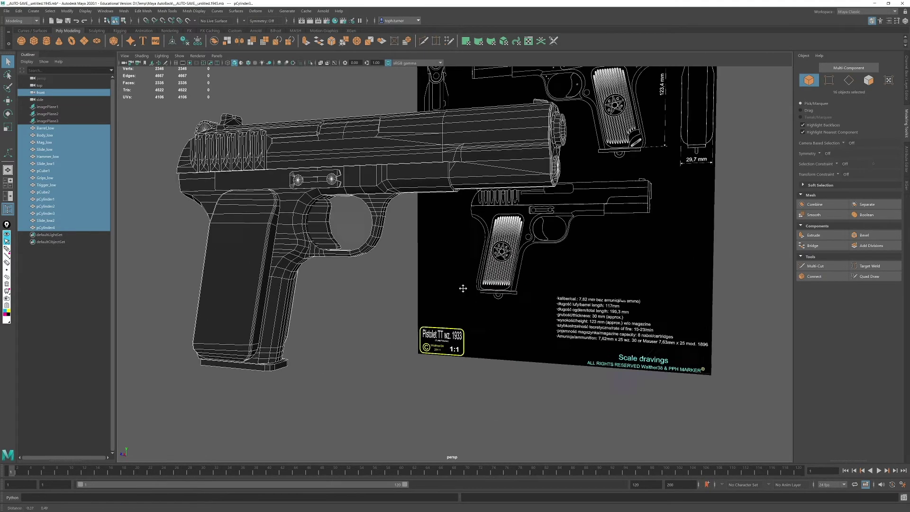
{"action": "middle_click_drag", "start_coordinate": [461, 289], "coordinate": [464, 353], "text": "alt"}
{"action": "left_click_drag", "start_coordinate": [484, 152], "coordinate": [508, 159], "text": "alt"}
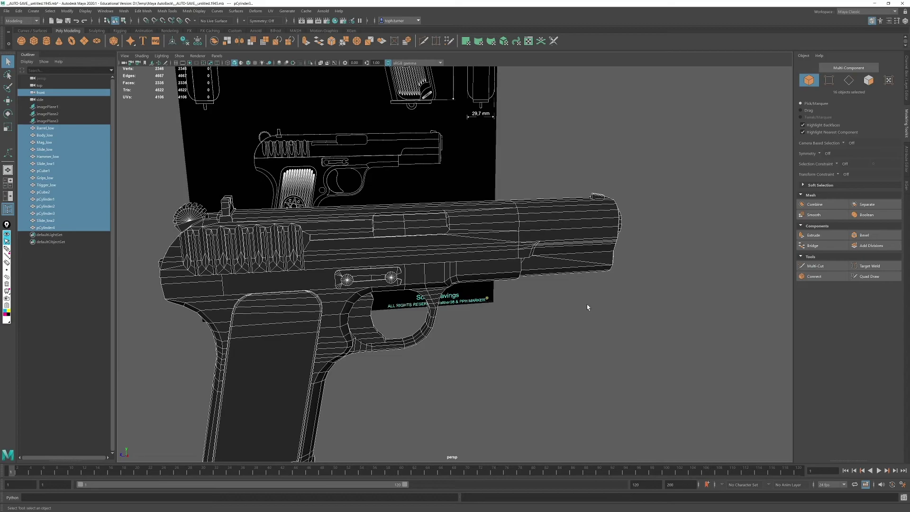
{"action": "left_click_drag", "start_coordinate": [586, 314], "coordinate": [441, 381], "text": "alt"}
{"action": "left_click", "coordinate": [440, 380]}
{"action": "left_click_drag", "start_coordinate": [540, 359], "coordinate": [550, 299], "text": "alt"}
{"action": "right_click_drag", "start_coordinate": [551, 298], "coordinate": [573, 309], "text": "alt"}
{"action": "middle_click_drag", "start_coordinate": [573, 308], "coordinate": [390, 269], "text": "alt"}
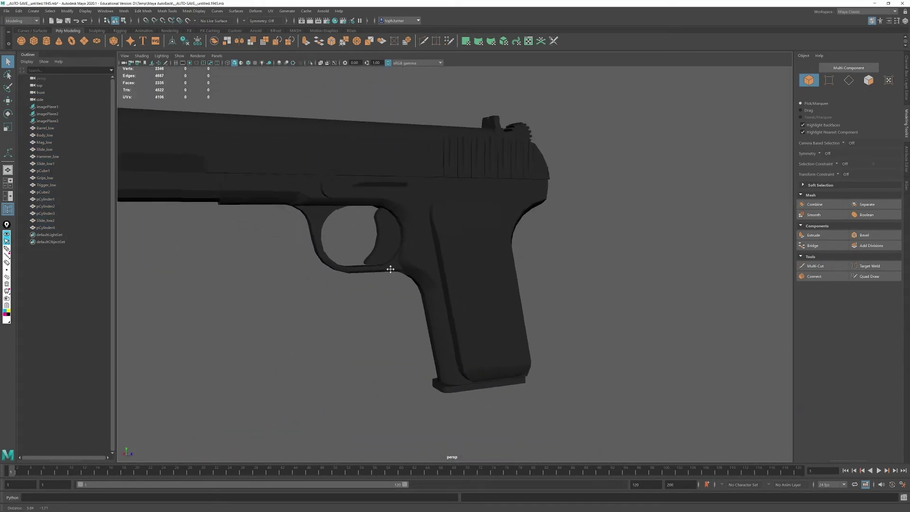
{"action": "right_click_drag", "start_coordinate": [391, 268], "coordinate": [436, 277], "text": "alt"}
{"action": "middle_click_drag", "start_coordinate": [436, 277], "coordinate": [469, 308], "text": "alt"}
{"action": "left_click_drag", "start_coordinate": [469, 308], "coordinate": [417, 265], "text": "alt"}
{"action": "right_click_drag", "start_coordinate": [417, 265], "coordinate": [396, 256], "text": "alt"}
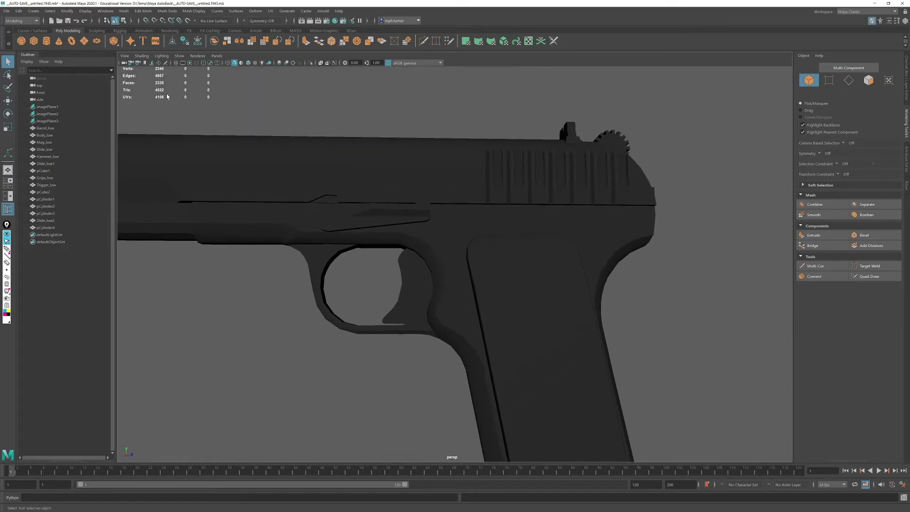
Step: Create a polygon cylinder, rotate it to lie sideways and move it to the frame behind the trigger guard
{"action": "left_click", "coordinate": [46, 41]}
{"action": "right_click_drag", "start_coordinate": [572, 283], "coordinate": [610, 194], "text": "alt"}
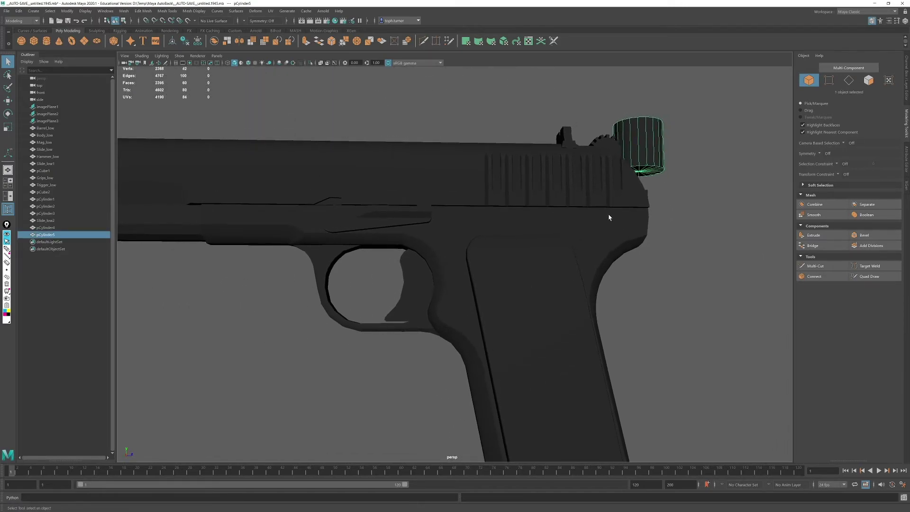
{"action": "key", "text": "e"}
{"action": "left_click_drag", "start_coordinate": [648, 127], "coordinate": [659, 157]}
{"action": "key", "text": "w"}
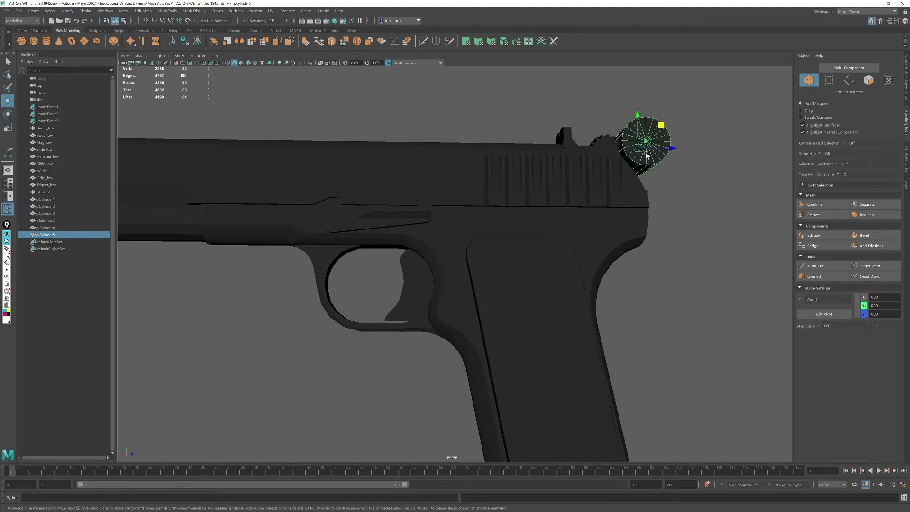
{"action": "left_click_drag", "start_coordinate": [661, 126], "coordinate": [233, 240]}
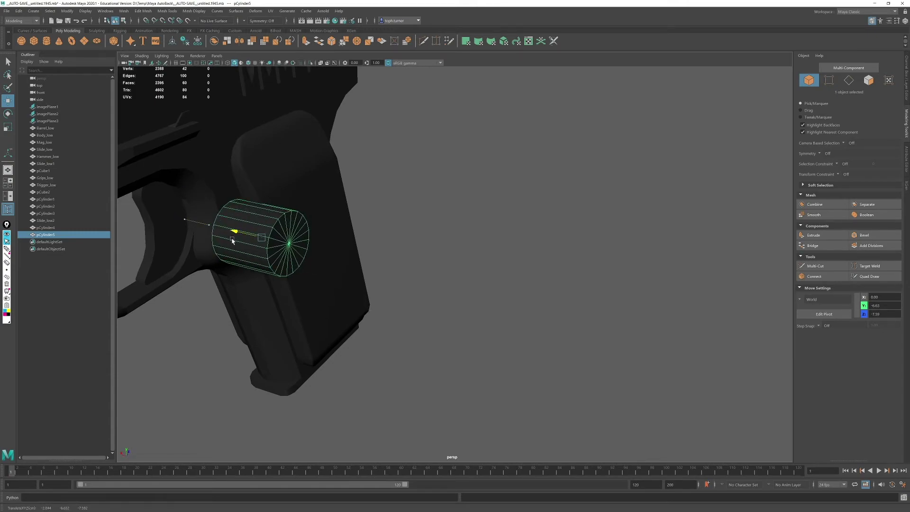
Step: Scale the cylinder's cross-section to about 0.47 while keeping its length, and switch to vertex editing
{"action": "key", "text": "r"}
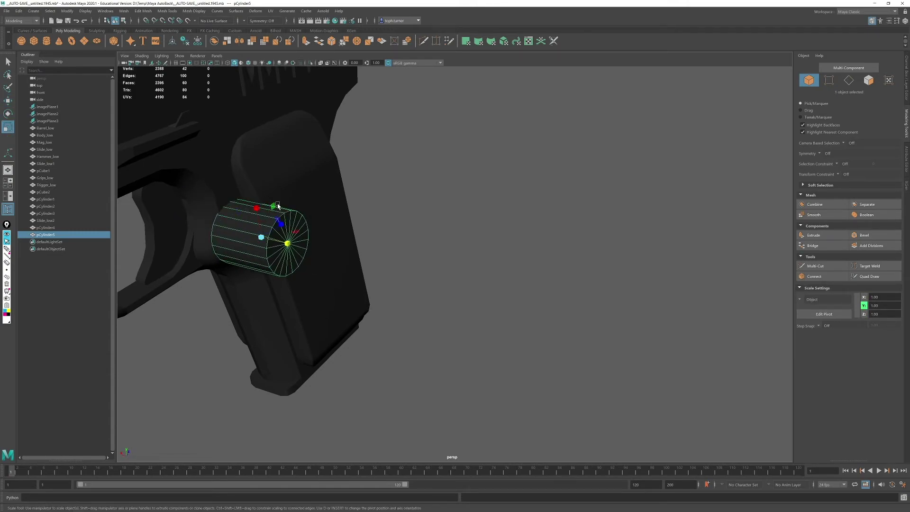
{"action": "left_click_drag", "start_coordinate": [274, 206], "coordinate": [273, 213]}
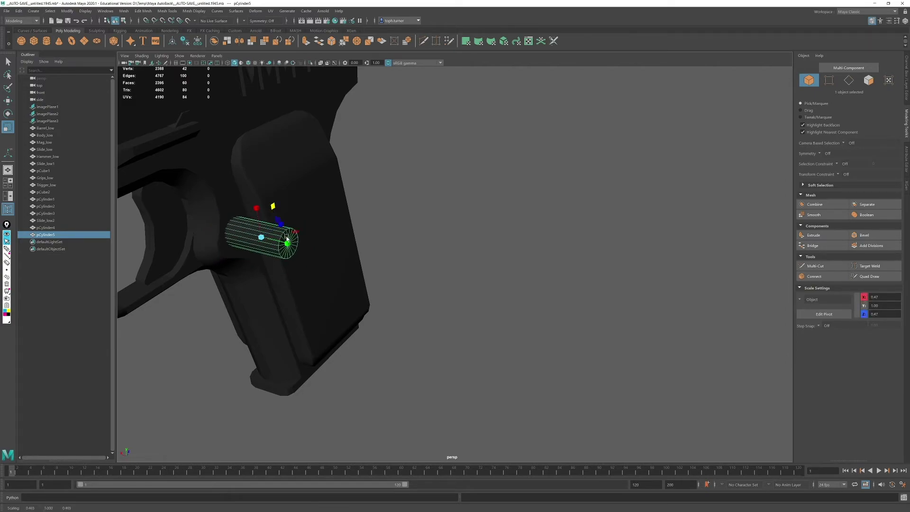
{"action": "left_click", "coordinate": [829, 82]}
{"action": "left_click_drag", "start_coordinate": [333, 207], "coordinate": [257, 282]}
{"action": "left_click", "coordinate": [287, 244]}
{"action": "left_click", "coordinate": [261, 244]}
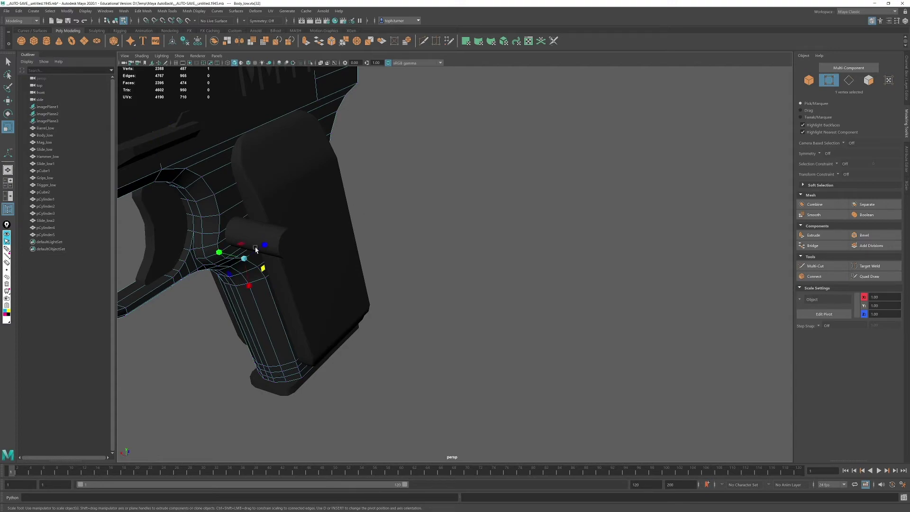
{"action": "left_click", "coordinate": [240, 216]}
{"action": "left_click_drag", "start_coordinate": [275, 234], "coordinate": [304, 223], "text": "alt"}
{"action": "left_click", "coordinate": [225, 293]}
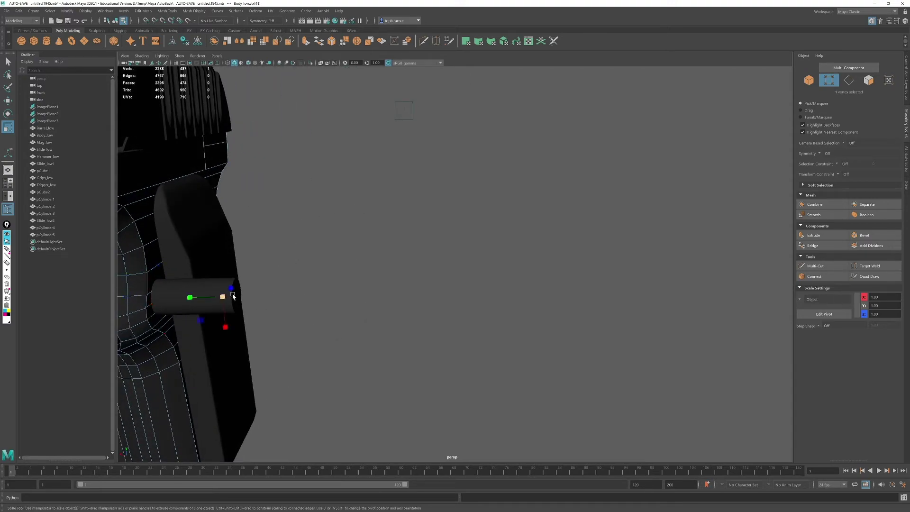
{"action": "left_click_drag", "start_coordinate": [232, 296], "coordinate": [443, 248], "text": "alt"}
{"action": "key", "text": "ctrl+z"}
{"action": "key", "text": "ctrl+z"}
{"action": "key", "text": "ctrl+z"}
{"action": "key", "text": "ctrl+z"}
Step: Select the cylinder's outer end vertices and move them inward until the button sits close to the frame behind the trigger
{"action": "middle_click_drag", "start_coordinate": [427, 346], "coordinate": [434, 306], "text": "alt"}
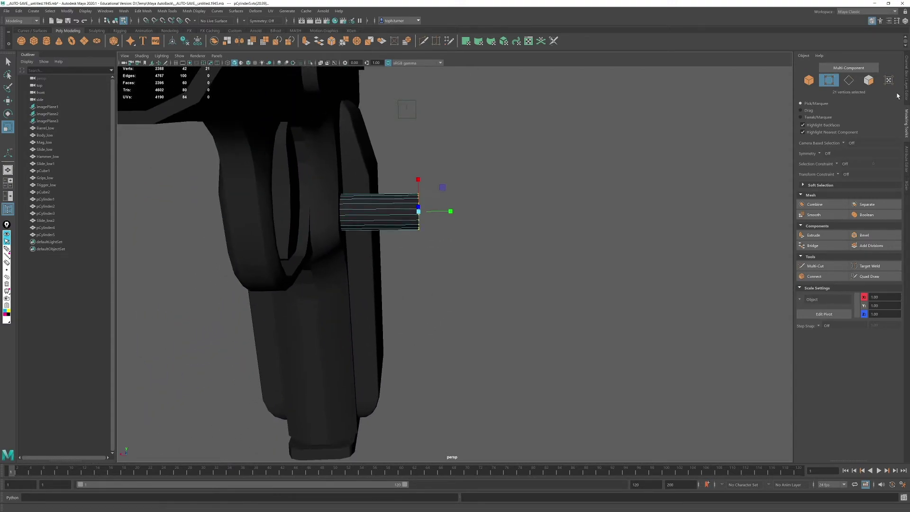
{"action": "left_click_drag", "start_coordinate": [522, 161], "coordinate": [393, 275]}
{"action": "key", "text": "w"}
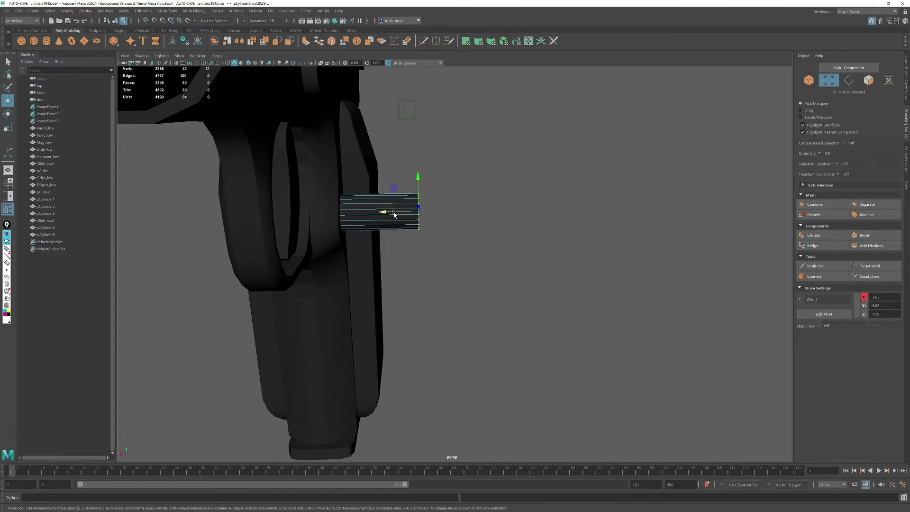
{"action": "left_click_drag", "start_coordinate": [394, 215], "coordinate": [326, 230]}
{"action": "left_click_drag", "start_coordinate": [526, 223], "coordinate": [335, 243], "text": "alt"}
{"action": "left_click", "coordinate": [449, 354]}
{"action": "scroll", "coordinate": [514, 235], "scroll_direction": "down", "scroll_amount": 4}
{"action": "left_click_drag", "start_coordinate": [588, 242], "coordinate": [520, 227], "text": "alt"}
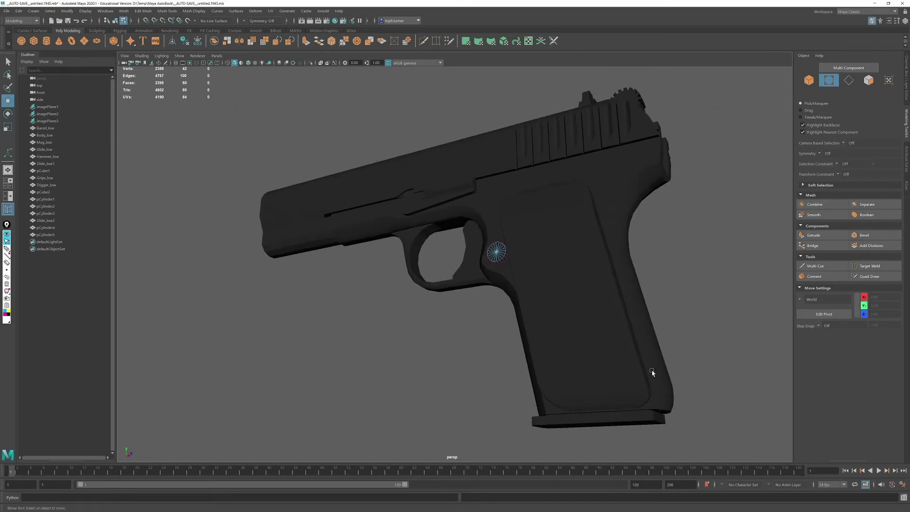
Step: Examine the magazine base and its lanyard loop on the blueprint in the side view
{"action": "middle_click_drag", "start_coordinate": [651, 370], "coordinate": [571, 308], "text": "alt"}
{"action": "key", "text": "space"}
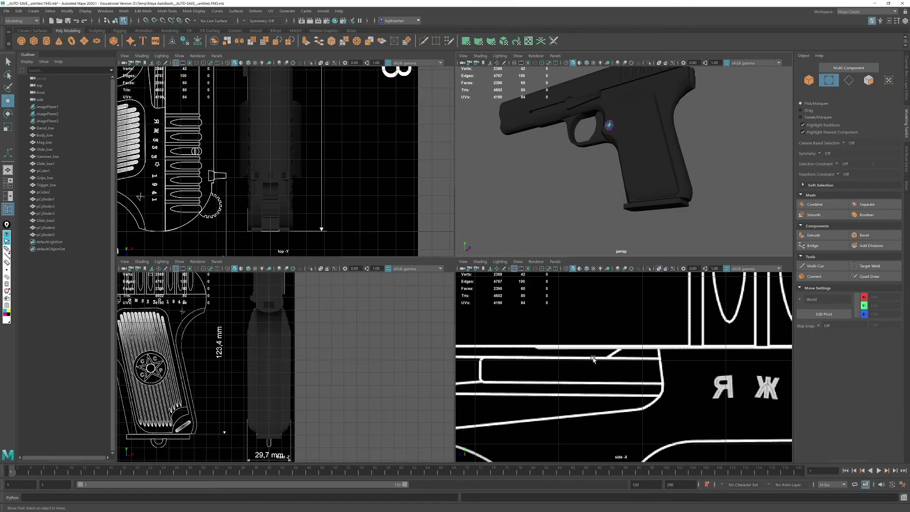
{"action": "key", "text": "space"}
{"action": "right_click_drag", "start_coordinate": [565, 339], "coordinate": [319, 215], "text": "alt"}
{"action": "middle_click_drag", "start_coordinate": [555, 339], "coordinate": [503, 255], "text": "alt"}
{"action": "right_click_drag", "start_coordinate": [502, 255], "coordinate": [660, 420], "text": "alt"}
{"action": "middle_click_drag", "start_coordinate": [396, 298], "coordinate": [478, 457], "text": "alt"}
{"action": "right_click_drag", "start_coordinate": [423, 289], "coordinate": [491, 359], "text": "alt"}
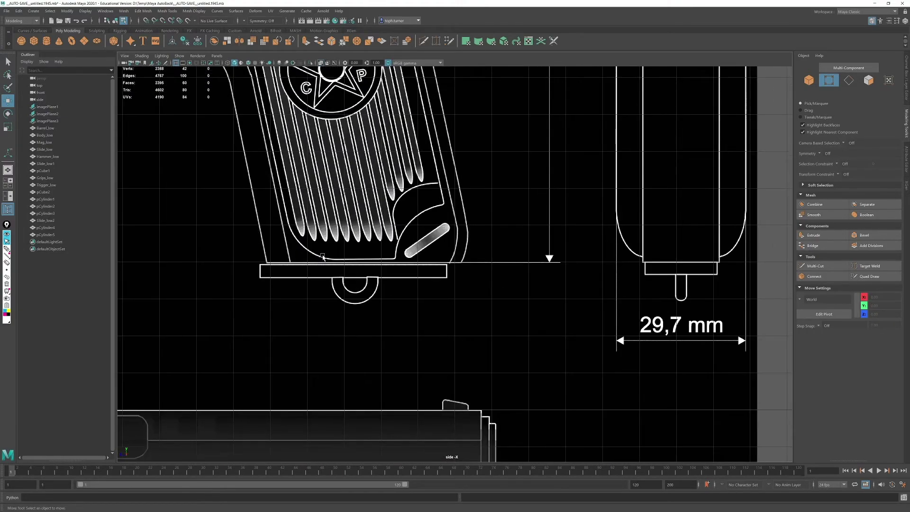
{"action": "middle_click_drag", "start_coordinate": [368, 243], "coordinate": [396, 274], "text": "alt"}
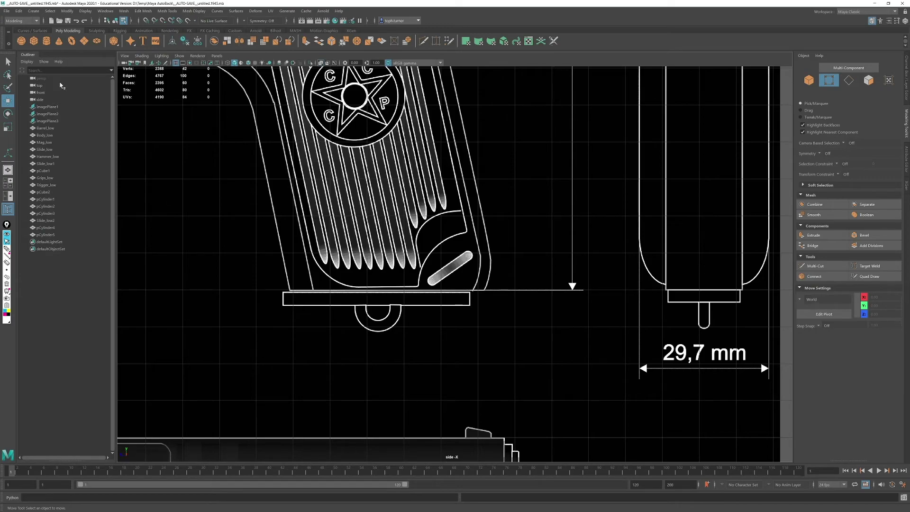
Step: Create a polygon torus, rotate it 90 degrees to face the side view and move it onto the blueprint's lanyard loop
{"action": "left_click", "coordinate": [71, 41]}
{"action": "right_click_drag", "start_coordinate": [433, 278], "coordinate": [308, 166], "text": "alt"}
{"action": "left_click_drag", "start_coordinate": [232, 285], "coordinate": [420, 240]}
{"action": "right_click_drag", "start_coordinate": [419, 239], "coordinate": [678, 479], "text": "alt"}
{"action": "key", "text": "e"}
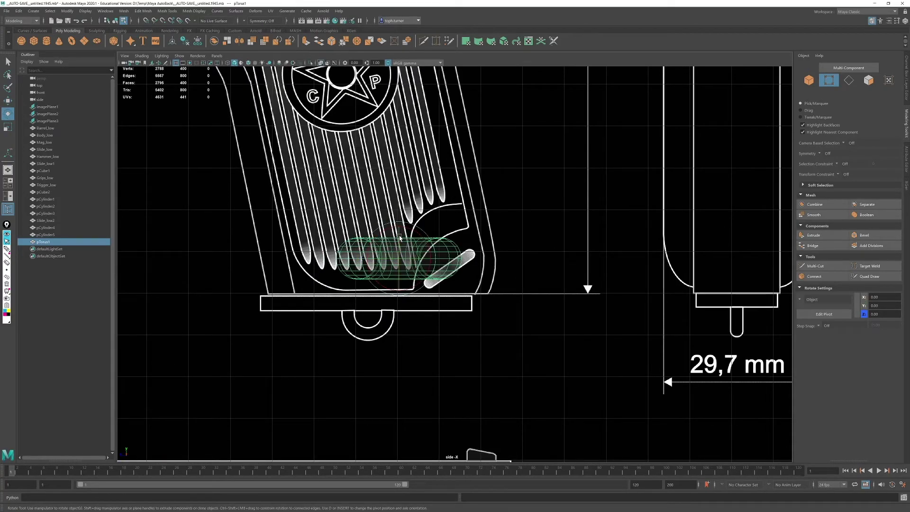
{"action": "left_click_drag", "start_coordinate": [399, 238], "coordinate": [401, 274]}
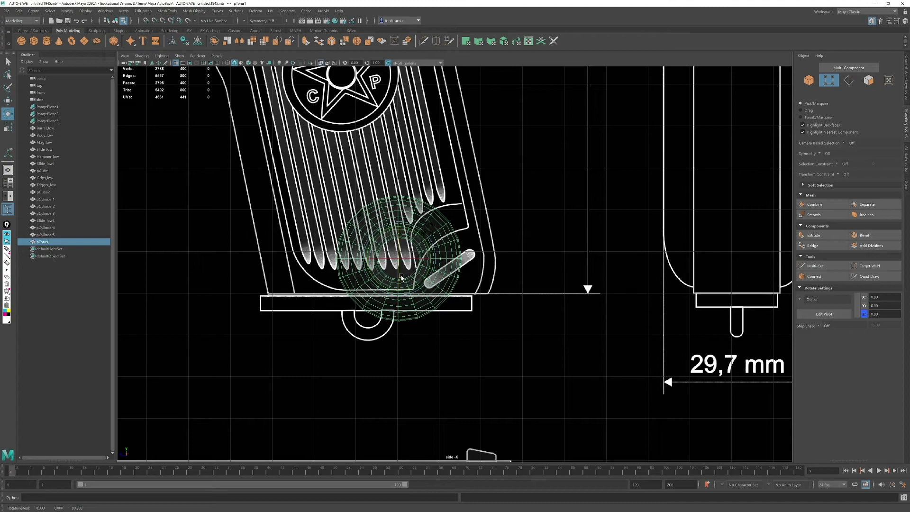
{"action": "key", "text": "w"}
{"action": "left_click_drag", "start_coordinate": [376, 233], "coordinate": [343, 280]}
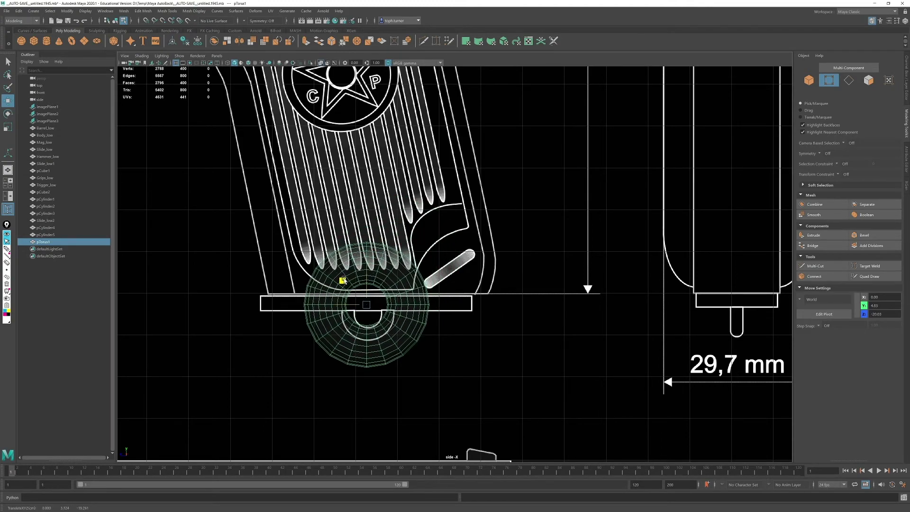
Step: Scale down and centre the torus on the blueprint's lanyard loop, with radius about 3.35 and section radius about 1.05
{"action": "left_click", "coordinate": [906, 155]}
{"action": "left_click", "coordinate": [811, 68]}
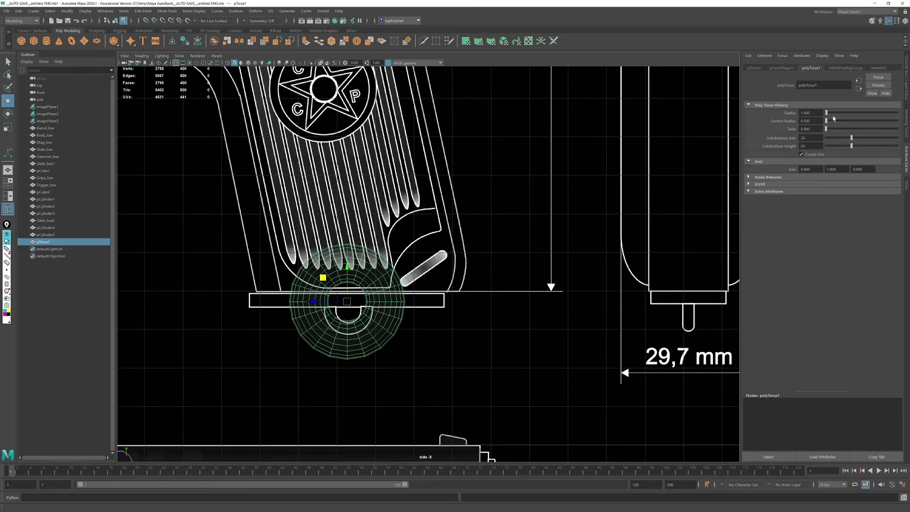
{"action": "left_click_drag", "start_coordinate": [827, 114], "coordinate": [830, 114]}
{"action": "key", "text": "r"}
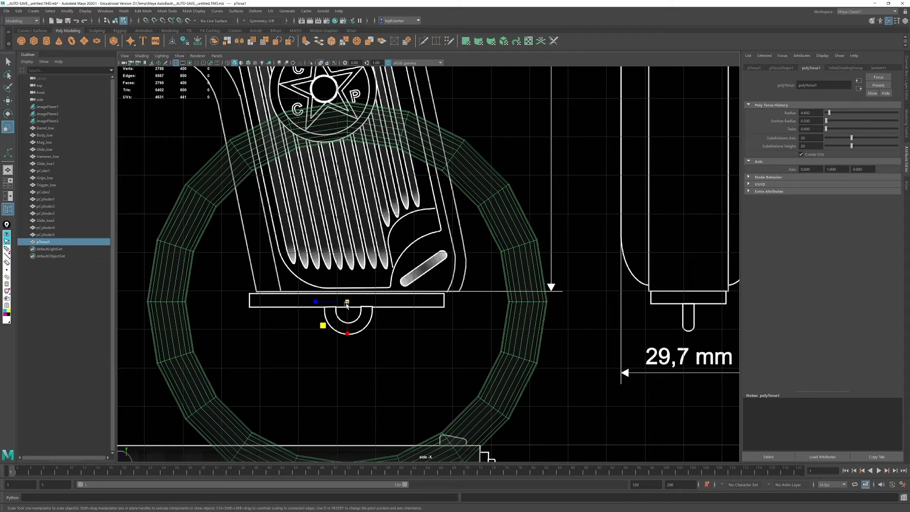
{"action": "left_click_drag", "start_coordinate": [346, 302], "coordinate": [104, 450]}
{"action": "scroll", "coordinate": [346, 313], "scroll_direction": "up", "scroll_amount": 8}
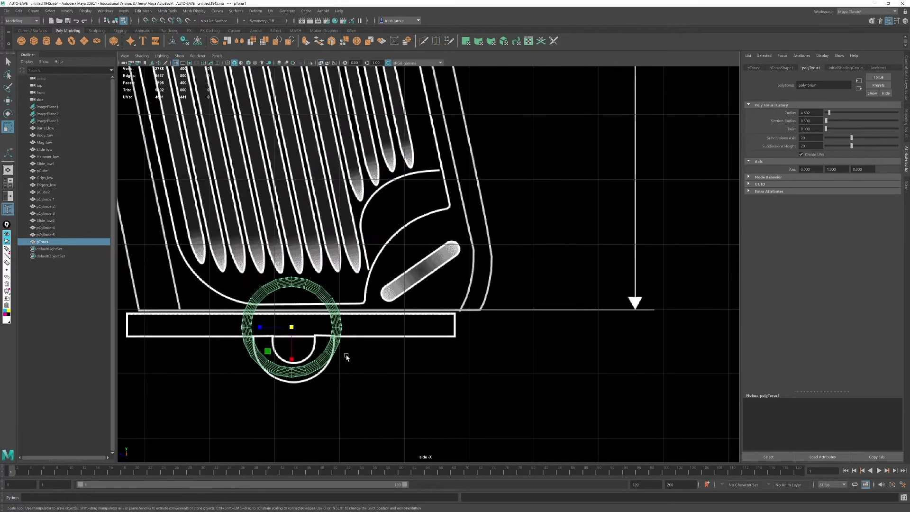
{"action": "key", "text": "w"}
{"action": "left_click_drag", "start_coordinate": [368, 202], "coordinate": [353, 248]}
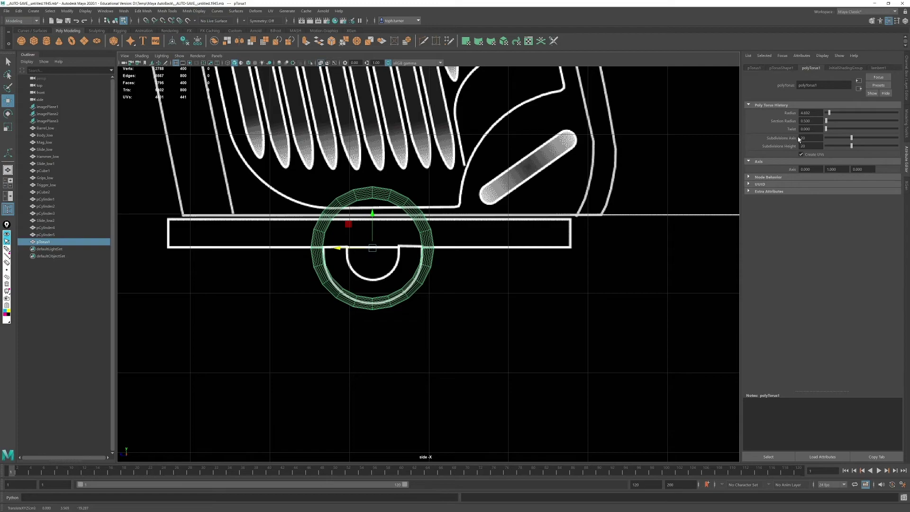
{"action": "mouse_move", "coordinate": [827, 122]}
{"action": "left_mouse_down"}
{"action": "mouse_move", "coordinate": [838, 123]}
{"action": "mouse_move", "coordinate": [826, 124]}
{"action": "mouse_move", "coordinate": [829, 112]}
{"action": "left_mouse_up"}
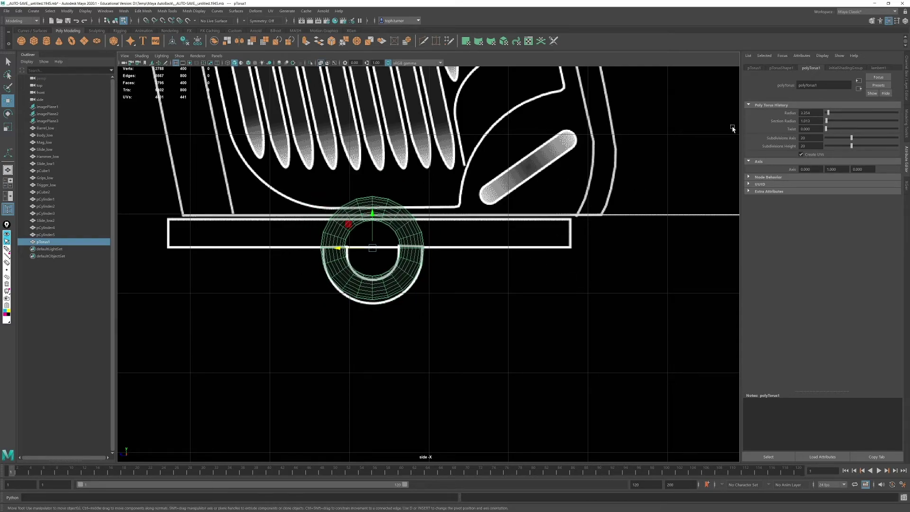
Step: Delete the upper half of the torus's faces, keeping the half ring below the magazine base
{"action": "left_click", "coordinate": [905, 134]}
{"action": "left_click", "coordinate": [868, 80]}
{"action": "left_click_drag", "start_coordinate": [528, 181], "coordinate": [308, 240]}
{"action": "key", "text": "Delete"}
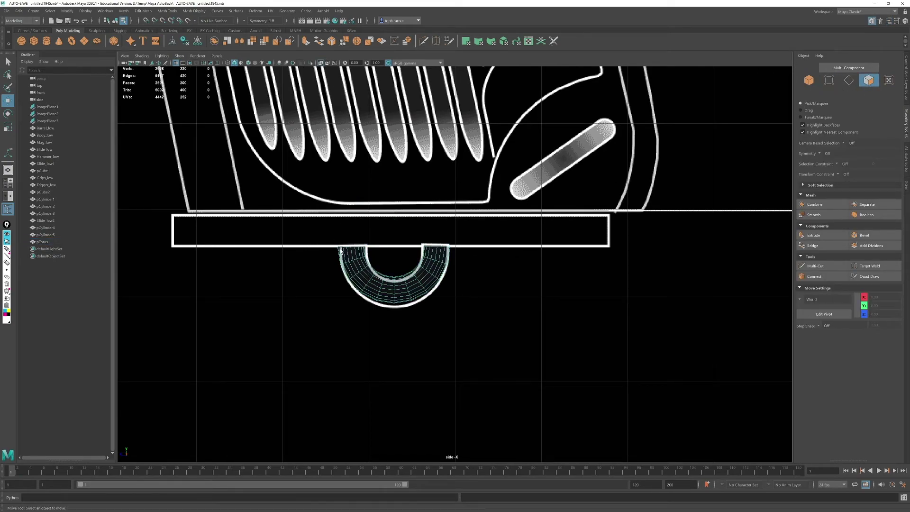
Step: Move the whole half ring from beside the slide to the underside of the pistol's magazine base in the perspective view
{"action": "key", "text": "space"}
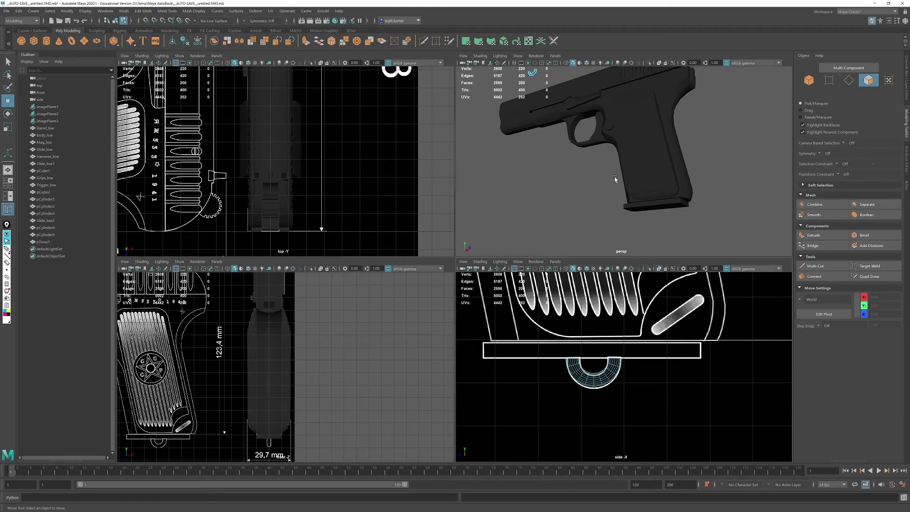
{"action": "key", "text": "space"}
{"action": "right_click_drag", "start_coordinate": [618, 185], "coordinate": [525, 101], "text": "alt"}
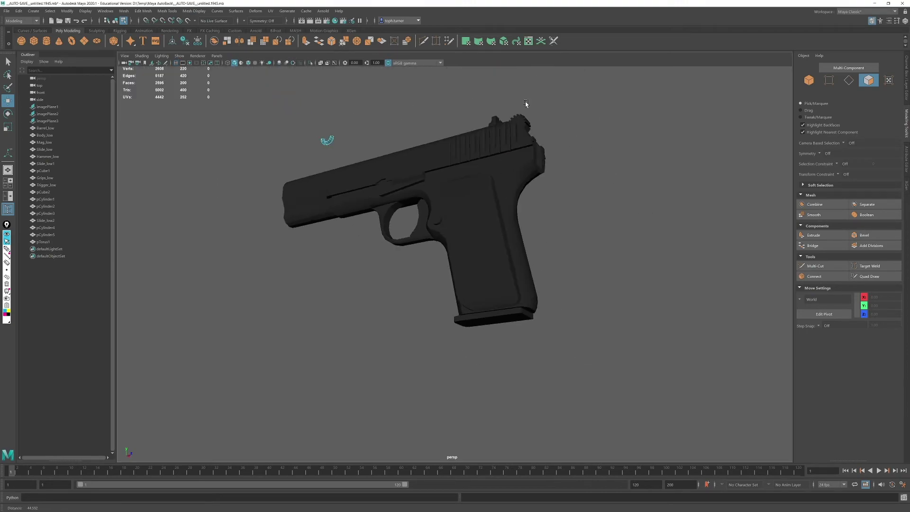
{"action": "left_click", "coordinate": [810, 80]}
{"action": "left_click_drag", "start_coordinate": [348, 112], "coordinate": [516, 294]}
{"action": "middle_click_drag", "start_coordinate": [516, 294], "coordinate": [518, 301]}
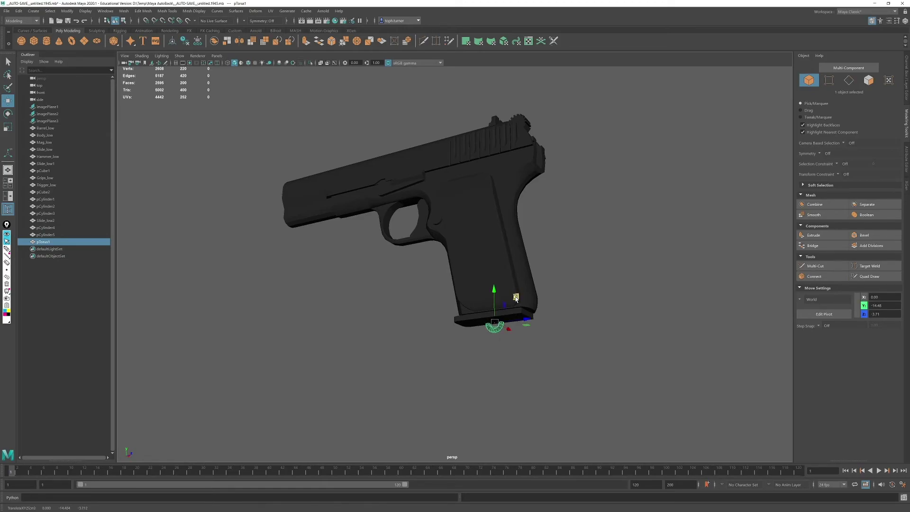
Step: Align the half ring in the side view with the blueprint loop directly under the modelled magazine base
{"action": "key", "text": "space"}
{"action": "key", "text": "space"}
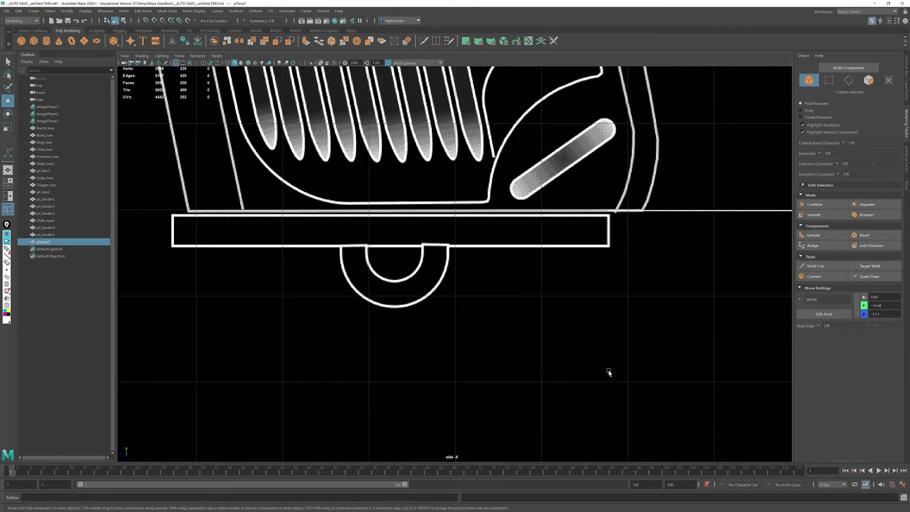
{"action": "right_click_drag", "start_coordinate": [609, 372], "coordinate": [421, 304], "text": "alt"}
{"action": "middle_click_drag", "start_coordinate": [421, 305], "coordinate": [479, 195], "text": "alt"}
{"action": "right_click_drag", "start_coordinate": [480, 195], "coordinate": [442, 429], "text": "alt"}
{"action": "middle_click_drag", "start_coordinate": [442, 429], "coordinate": [638, 301], "text": "alt"}
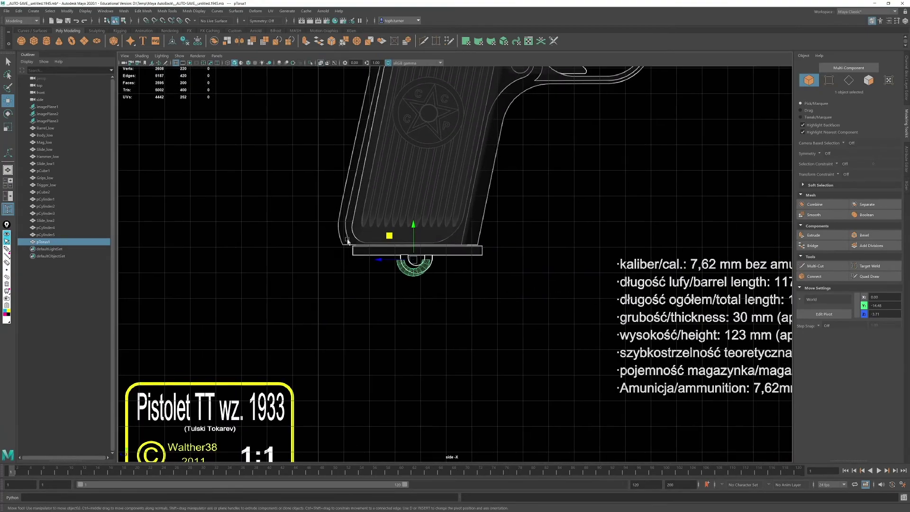
{"action": "right_click_drag", "start_coordinate": [303, 132], "coordinate": [327, 272], "text": "alt"}
{"action": "middle_click_drag", "start_coordinate": [327, 272], "coordinate": [428, 297], "text": "alt"}
{"action": "middle_click_drag", "start_coordinate": [365, 247], "coordinate": [377, 227]}
{"action": "scroll", "coordinate": [379, 226], "scroll_direction": "down", "scroll_amount": 2}
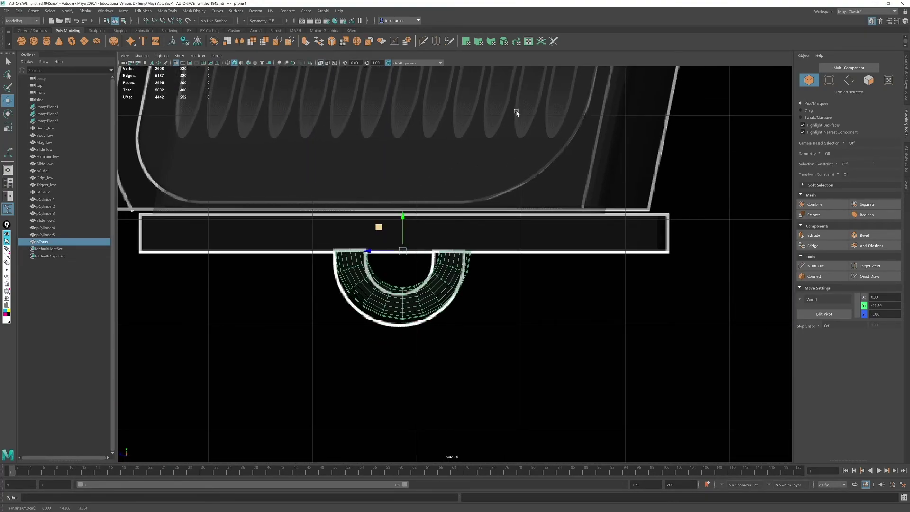
Step: Select all the pistol parts in the perspective view and examine their wireframe with the added button and lanyard loop
{"action": "key", "text": "space"}
{"action": "key", "text": "space"}
{"action": "left_click_drag", "start_coordinate": [494, 195], "coordinate": [402, 209], "text": "alt"}
{"action": "right_click_drag", "start_coordinate": [623, 233], "coordinate": [398, 147], "text": "alt"}
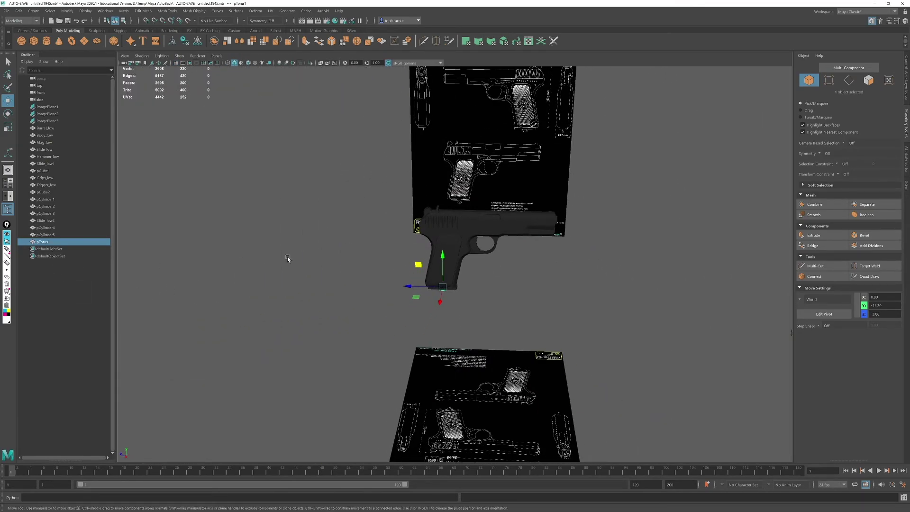
{"action": "left_click_drag", "start_coordinate": [287, 257], "coordinate": [499, 207], "text": "alt"}
{"action": "right_click_drag", "start_coordinate": [499, 208], "coordinate": [553, 279], "text": "alt"}
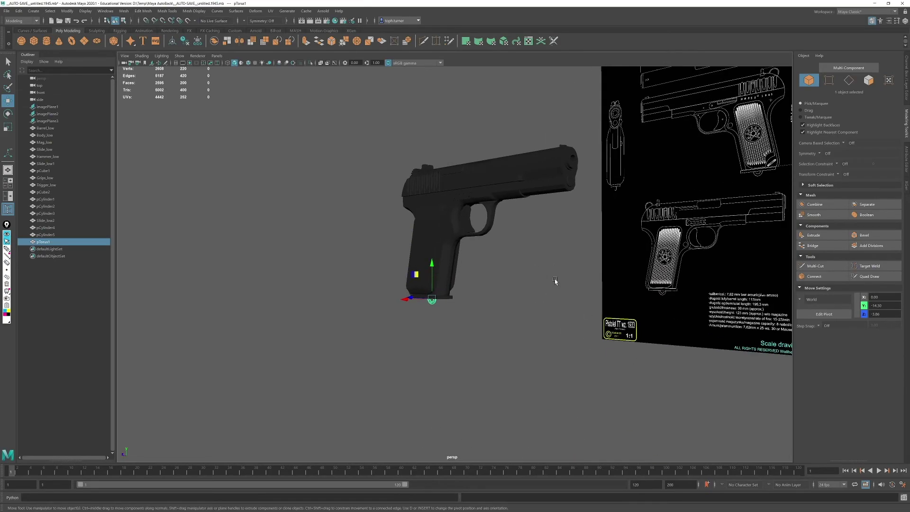
{"action": "left_click_drag", "start_coordinate": [360, 126], "coordinate": [579, 319]}
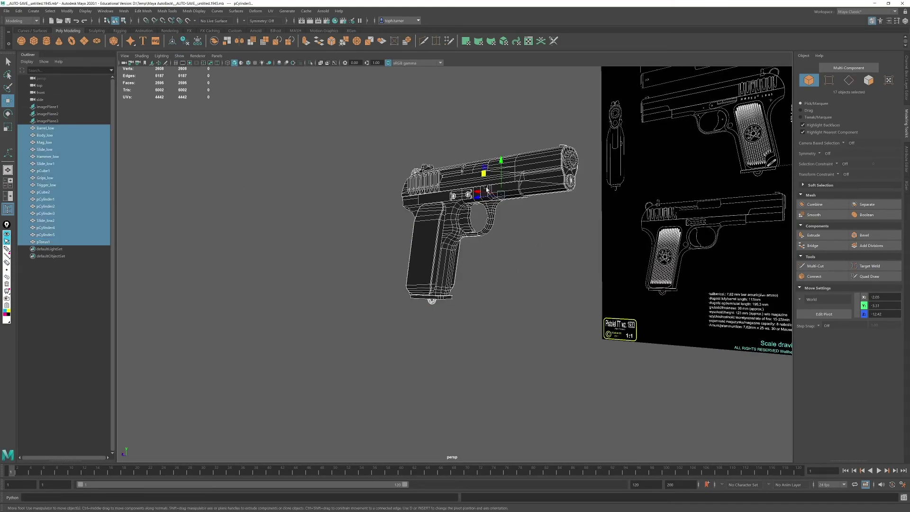
Step: Delete the three blueprint image planes from the scene, leaving only the pistol parts
{"action": "right_click_drag", "start_coordinate": [519, 172], "coordinate": [409, 145], "text": "alt"}
{"action": "left_click_drag", "start_coordinate": [475, 183], "coordinate": [417, 205], "text": "alt"}
{"action": "right_click_drag", "start_coordinate": [647, 296], "coordinate": [531, 219], "text": "alt"}
{"action": "left_click", "coordinate": [531, 220]}
{"action": "key", "text": "Delete"}
{"action": "left_click", "coordinate": [496, 364]}
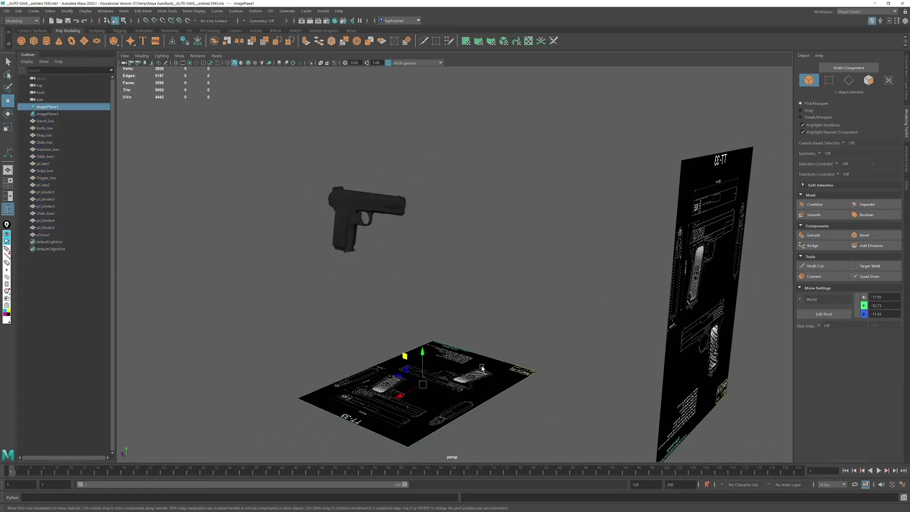
{"action": "key", "text": "Delete"}
{"action": "left_click", "coordinate": [689, 261]}
{"action": "key", "text": "Delete"}
{"action": "left_click_drag", "start_coordinate": [383, 268], "coordinate": [407, 258], "text": "alt"}
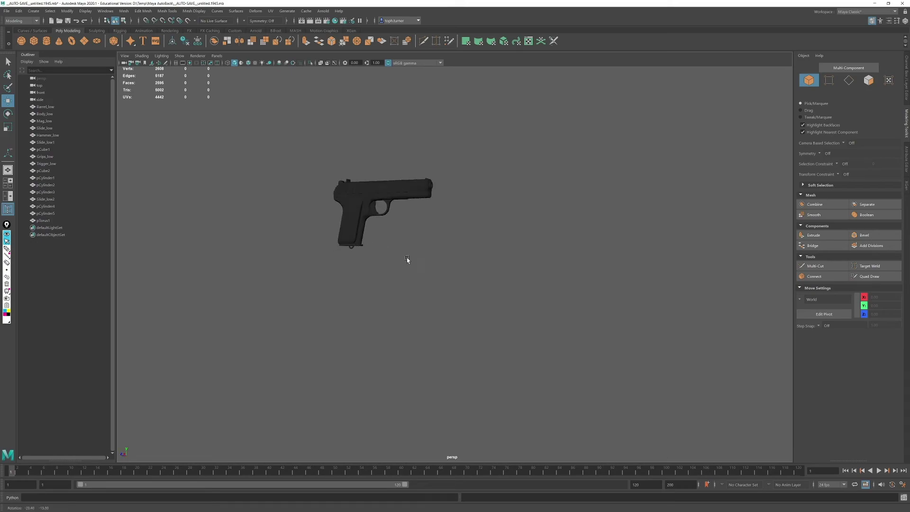
Step: Frame the whole pistol and check which parts the scene entries from Barrel_low to Hammer_low refer to
{"action": "left_click_drag", "start_coordinate": [266, 134], "coordinate": [544, 287]}
{"action": "key", "text": "f"}
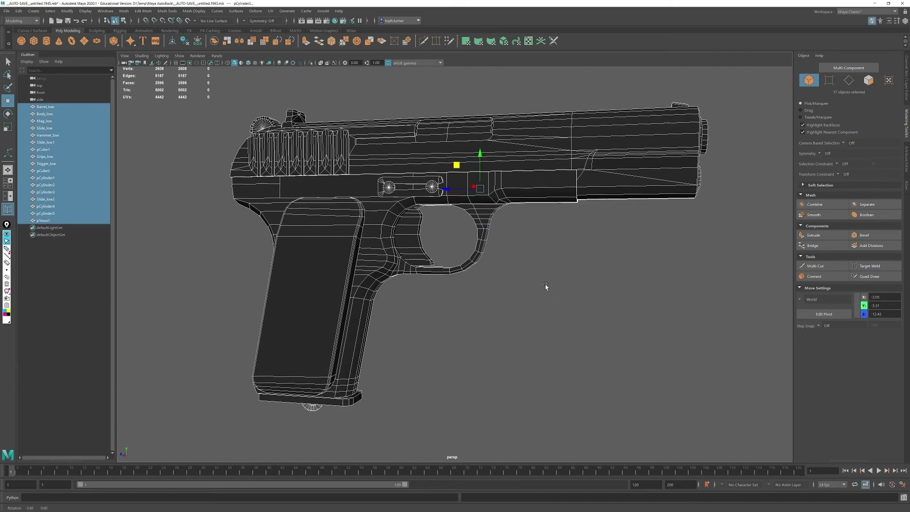
{"action": "right_click_drag", "start_coordinate": [544, 287], "coordinate": [510, 258], "text": "alt"}
{"action": "left_click", "coordinate": [47, 108]}
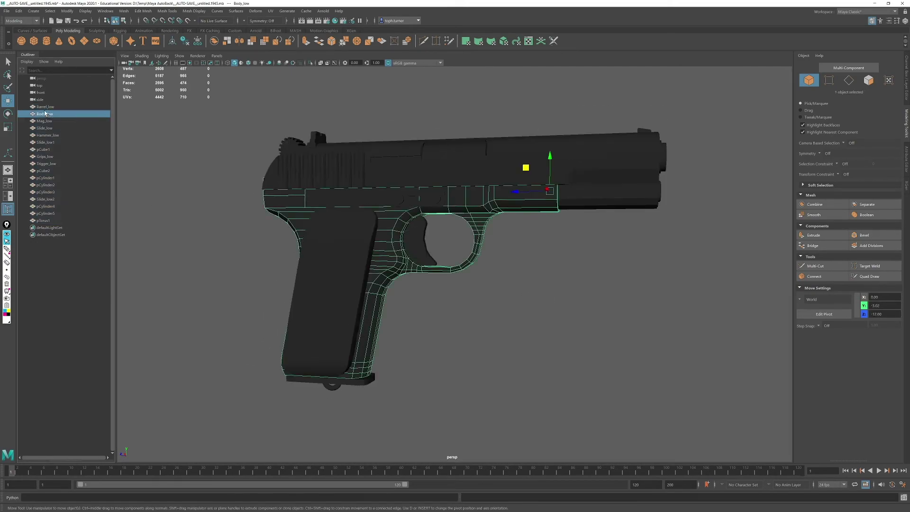
{"action": "left_click", "coordinate": [49, 114]}
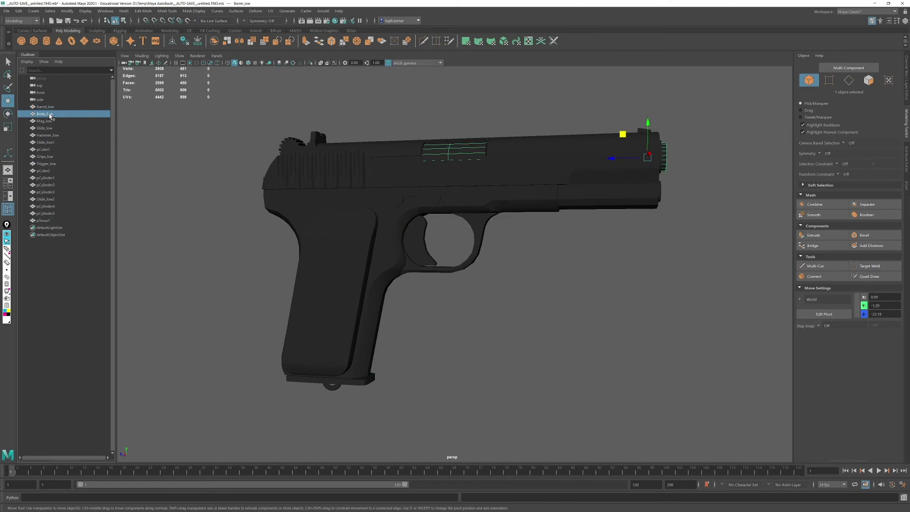
{"action": "left_click", "coordinate": [44, 121]}
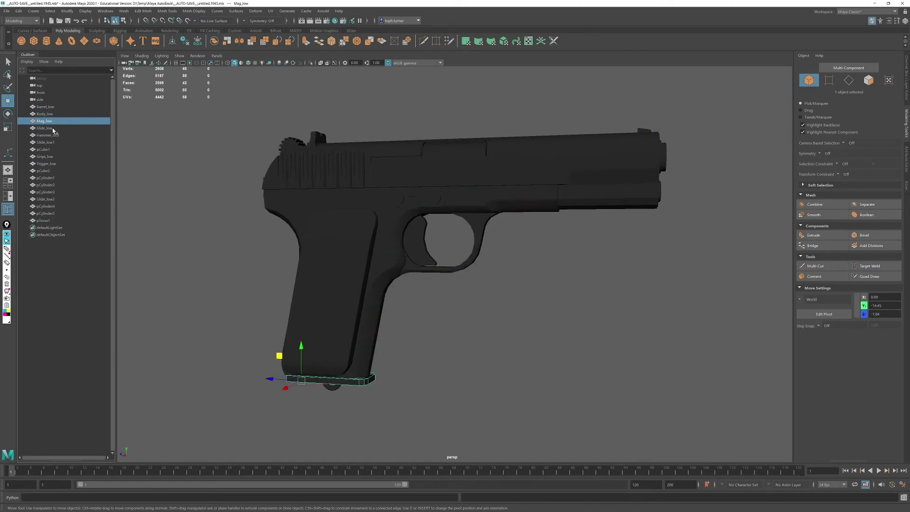
{"action": "left_click", "coordinate": [45, 128]}
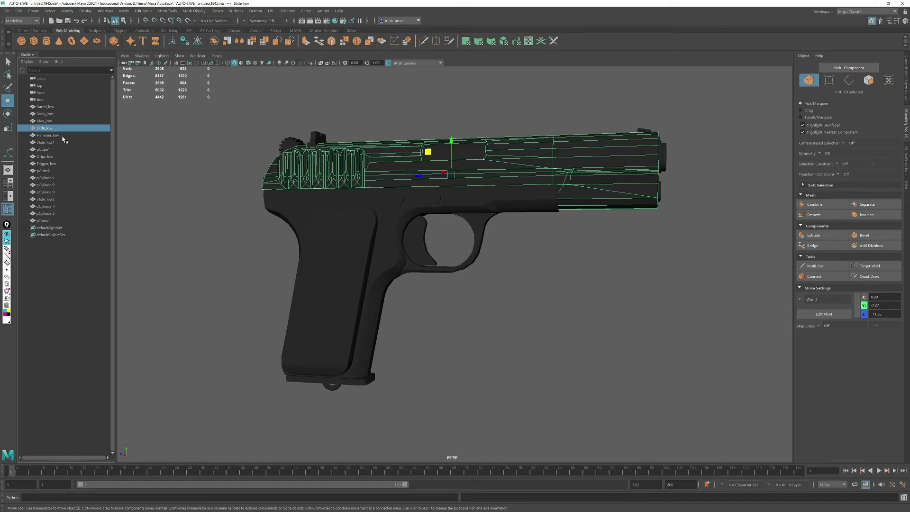
{"action": "left_click", "coordinate": [64, 136]}
Step: Rename the rear sight object Slide_low1 as RearSight_low
{"action": "left_click", "coordinate": [49, 143]}
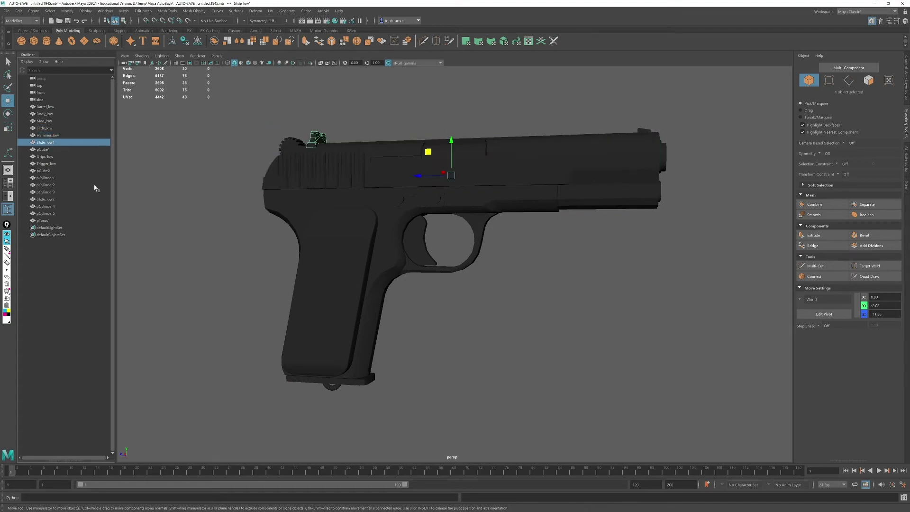
{"action": "left_click_drag", "start_coordinate": [339, 205], "coordinate": [369, 216], "text": "alt"}
{"action": "double_click", "coordinate": [43, 143]}
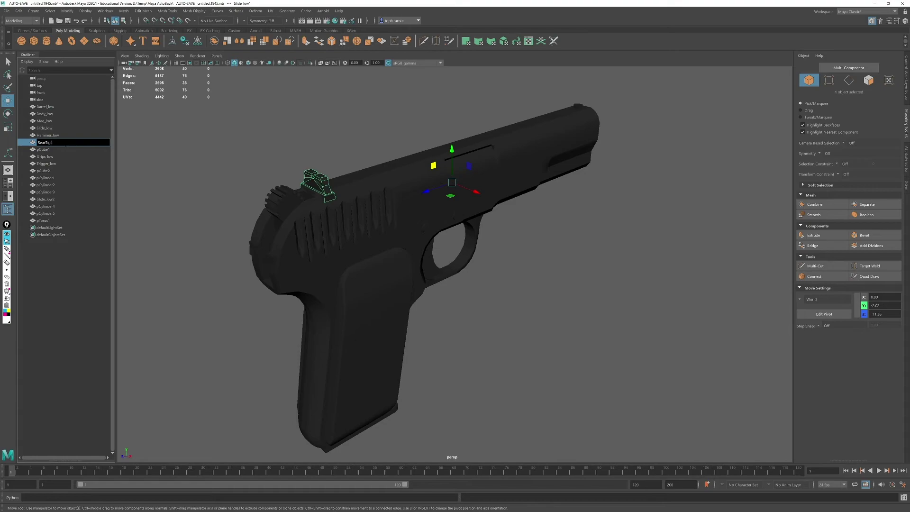
{"action": "type", "text": "RearSight_low"}
{"action": "key", "text": "Return"}
Step: Rename the front sight object pCube1 as FrontSight_low
{"action": "left_click", "coordinate": [50, 150]}
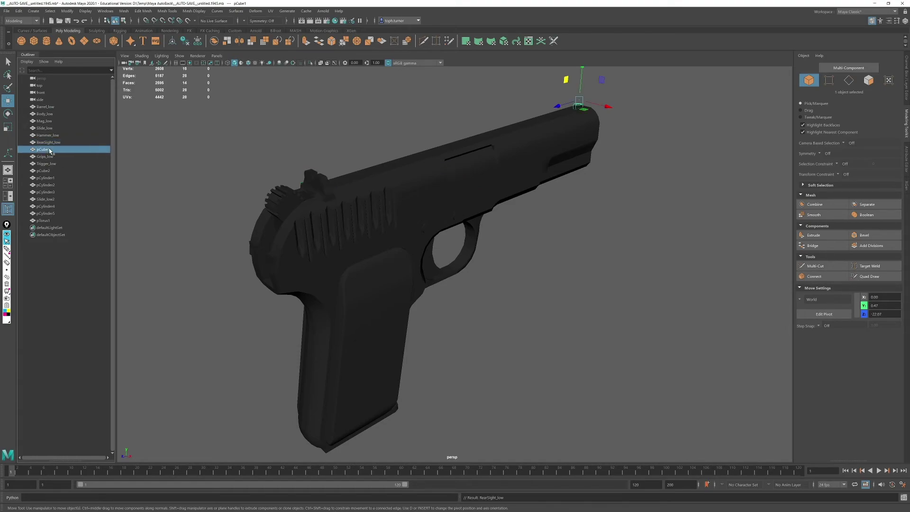
{"action": "double_click", "coordinate": [45, 151]}
{"action": "key", "text": "Return"}
Step: Rename pCube2, the clip plate on the pistol's side above the trigger guard, as SideClip_low
{"action": "left_click", "coordinate": [46, 164]}
{"action": "left_click", "coordinate": [46, 170]}
{"action": "left_click_drag", "start_coordinate": [391, 236], "coordinate": [370, 230], "text": "alt"}
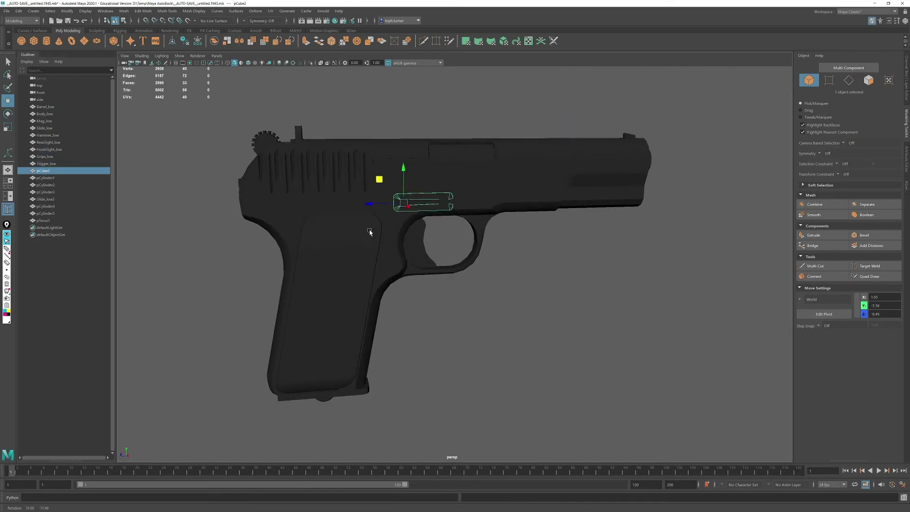
{"action": "right_click_drag", "start_coordinate": [370, 229], "coordinate": [407, 161], "text": "alt"}
{"action": "middle_click_drag", "start_coordinate": [407, 161], "coordinate": [507, 256], "text": "alt"}
{"action": "double_click", "coordinate": [46, 171]}
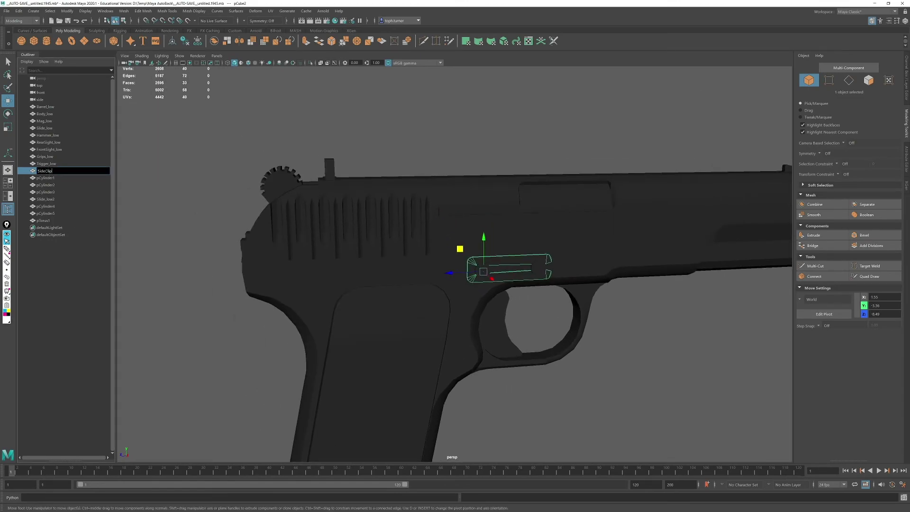
{"action": "type", "text": "SideClip_low"}
{"action": "key", "text": "Return"}
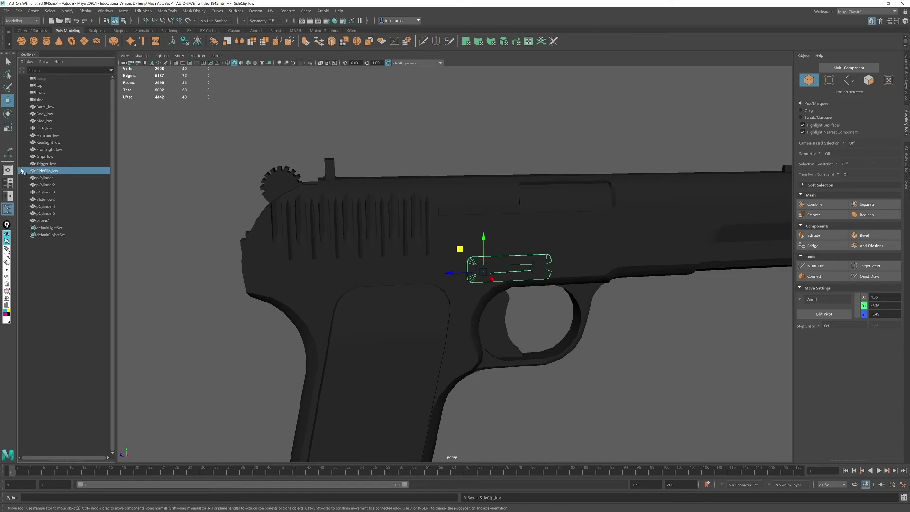
Step: Combine the two round side screws above the trigger guard into one mesh and delete its construction history
{"action": "left_click", "coordinate": [41, 179]}
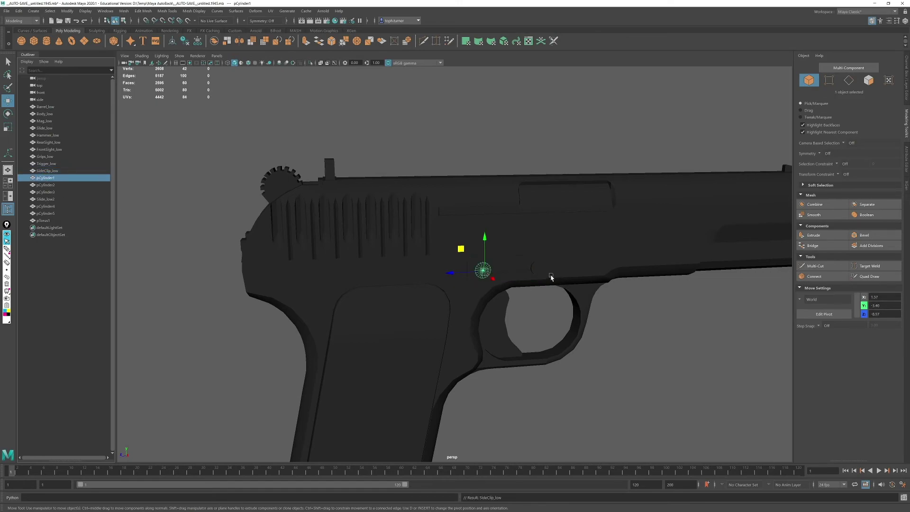
{"action": "left_click", "coordinate": [539, 270], "text": "shift"}
{"action": "left_click", "coordinate": [815, 204]}
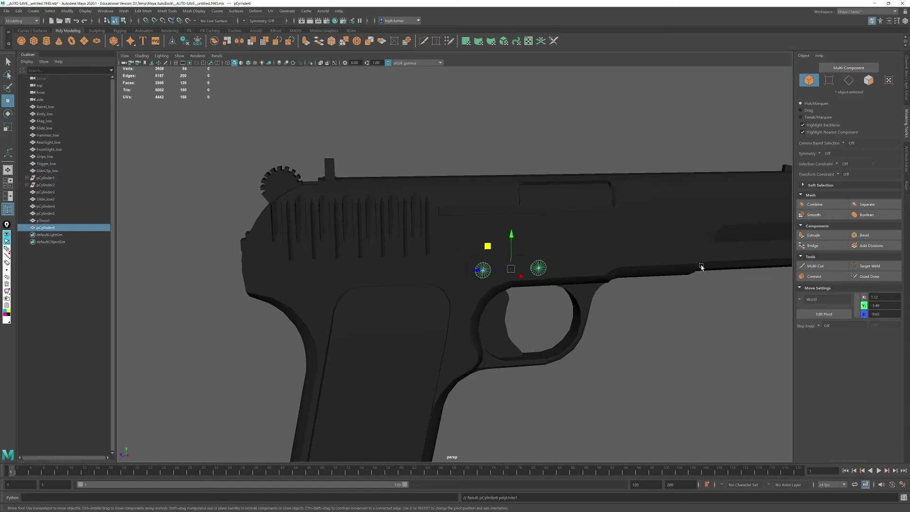
{"action": "double_click", "coordinate": [45, 228]}
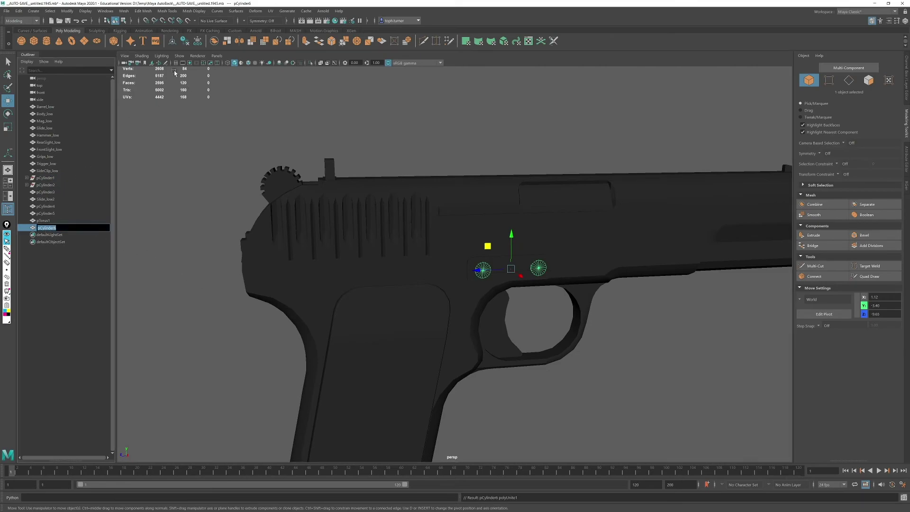
{"action": "left_click", "coordinate": [185, 43]}
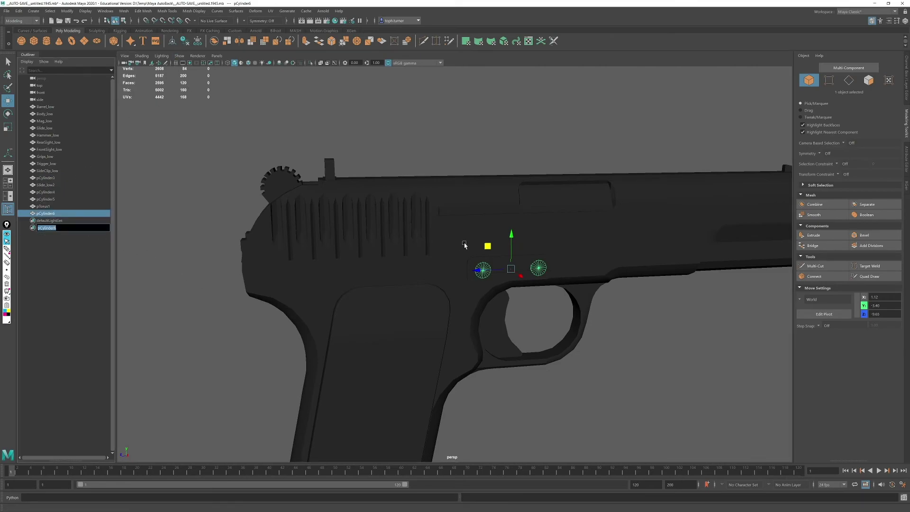
Step: Rename the combined screw mesh as SideScrews_low
{"action": "type", "text": "SideScrews_low"}
{"action": "key", "text": "Return"}
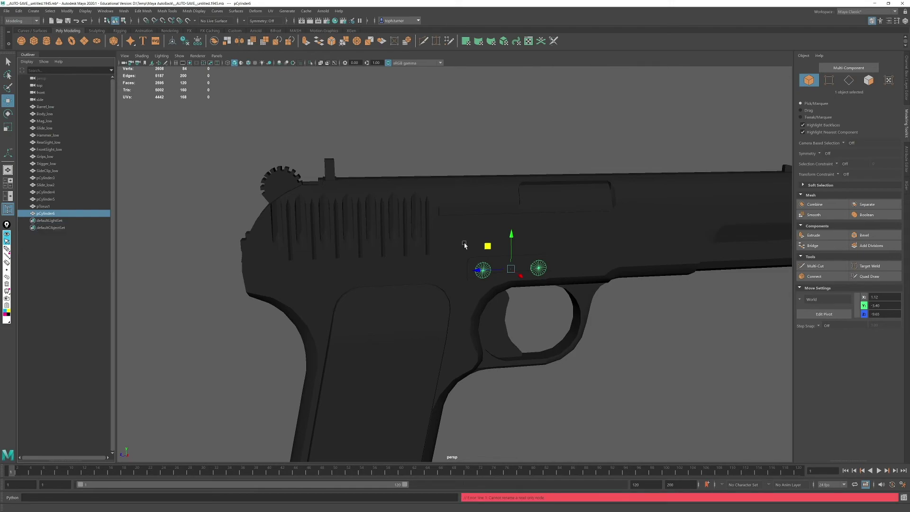
{"action": "left_click_drag", "start_coordinate": [294, 253], "coordinate": [281, 255], "text": "alt"}
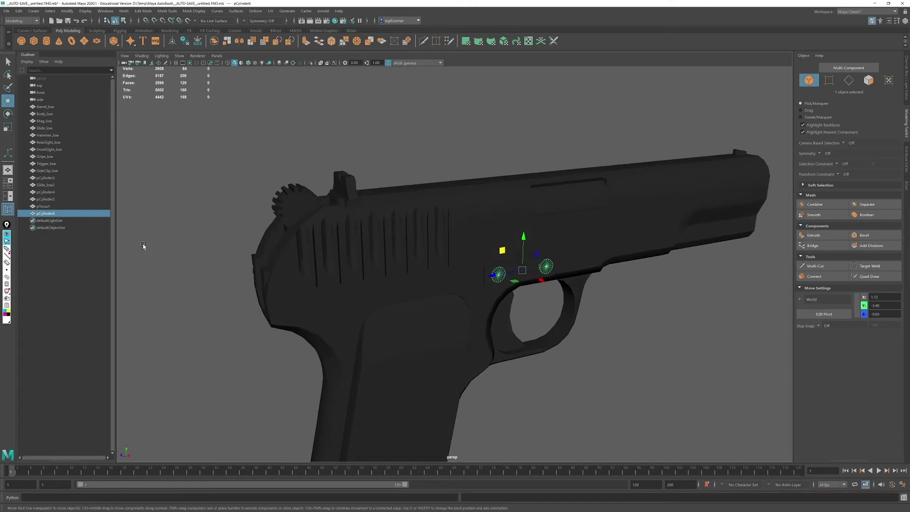
{"action": "type", "text": "SideScrews"}
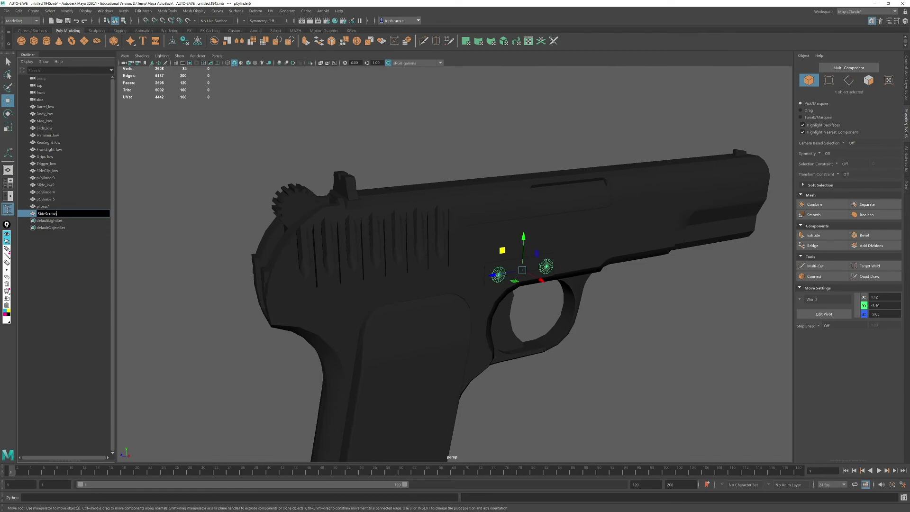
{"action": "type", "text": "_low"}
{"action": "key", "text": "Return"}
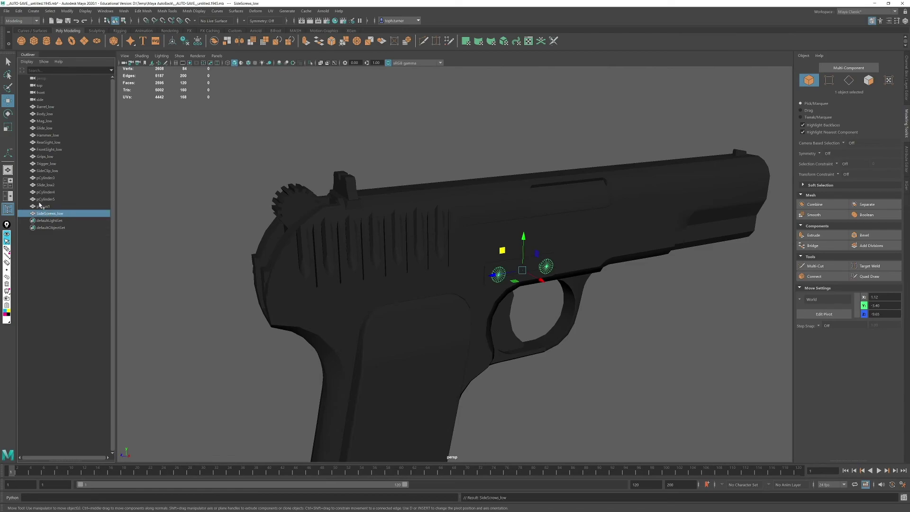
Step: Rename pCylinder3, the lever on the pistol's other side above the trigger, as SlideCatch_low
{"action": "left_click", "coordinate": [58, 170]}
{"action": "left_click", "coordinate": [59, 185]}
{"action": "left_click", "coordinate": [57, 177]}
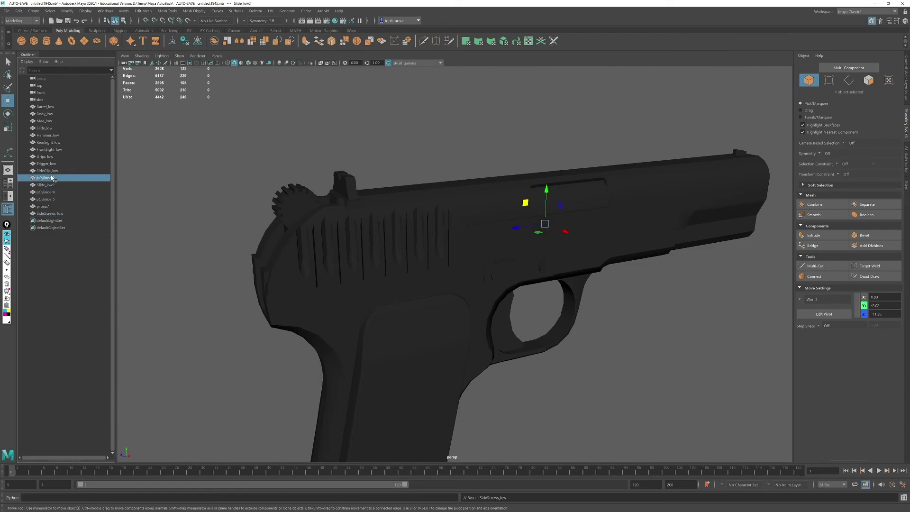
{"action": "left_click_drag", "start_coordinate": [613, 218], "coordinate": [482, 192], "text": "alt"}
{"action": "left_click_drag", "start_coordinate": [348, 325], "coordinate": [431, 375], "text": "alt"}
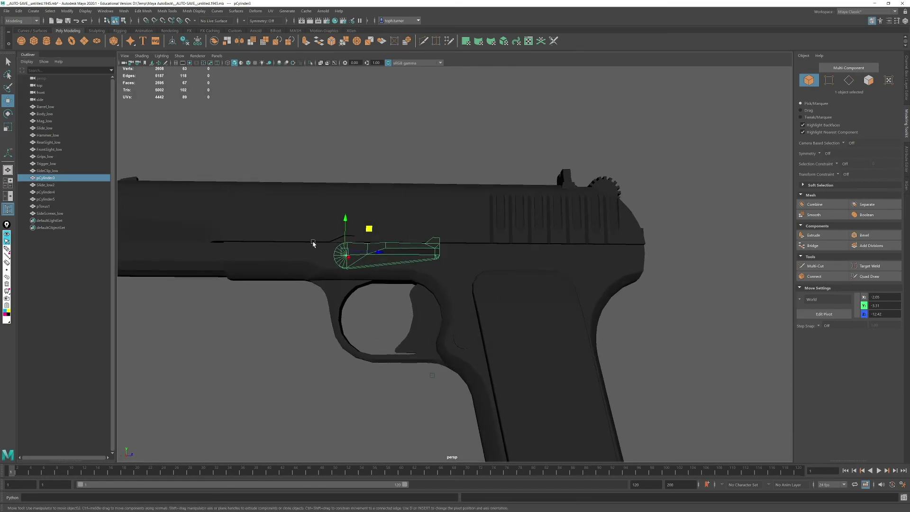
{"action": "double_click", "coordinate": [47, 177]}
{"action": "type", "text": "SlideCatch_low"}
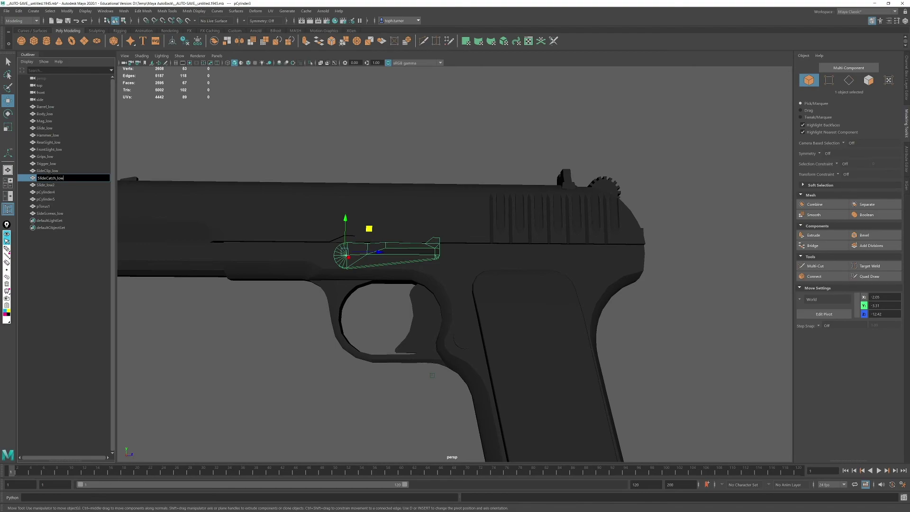
{"action": "key", "text": "Return"}
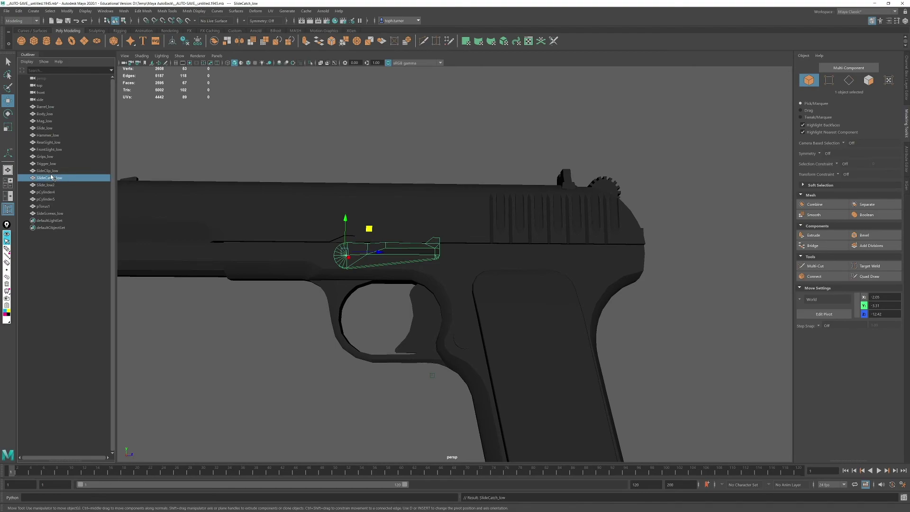
Step: Rename Slide_low2, the plate around the muzzle at the front of the slide, as FrontPlate_low
{"action": "left_click", "coordinate": [45, 185]}
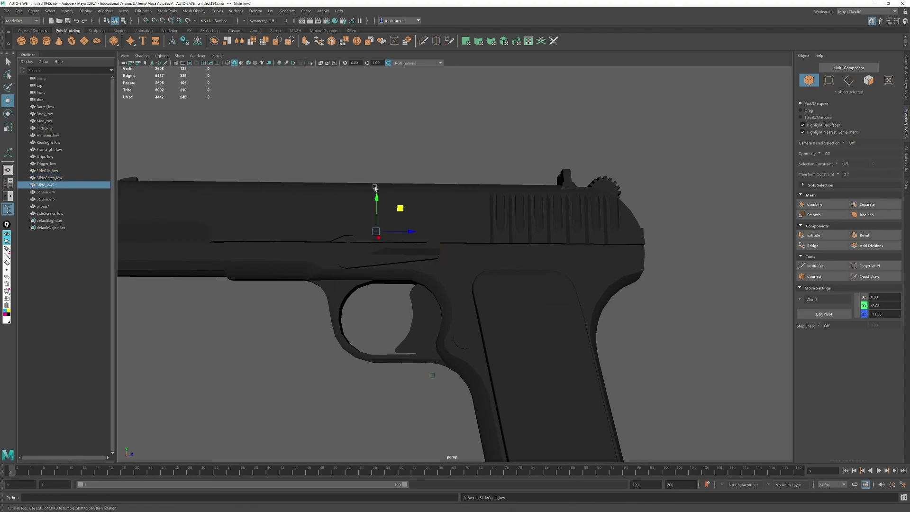
{"action": "left_click_drag", "start_coordinate": [418, 224], "coordinate": [482, 99], "text": "alt"}
{"action": "scroll", "coordinate": [440, 194], "scroll_direction": "down", "scroll_amount": 10}
{"action": "left_click_drag", "start_coordinate": [388, 136], "coordinate": [426, 170], "text": "alt"}
{"action": "key", "text": "ctrl+z"}
{"action": "scroll", "coordinate": [457, 268], "scroll_direction": "up", "scroll_amount": 6}
{"action": "scroll", "coordinate": [457, 268], "scroll_direction": "up", "scroll_amount": 2}
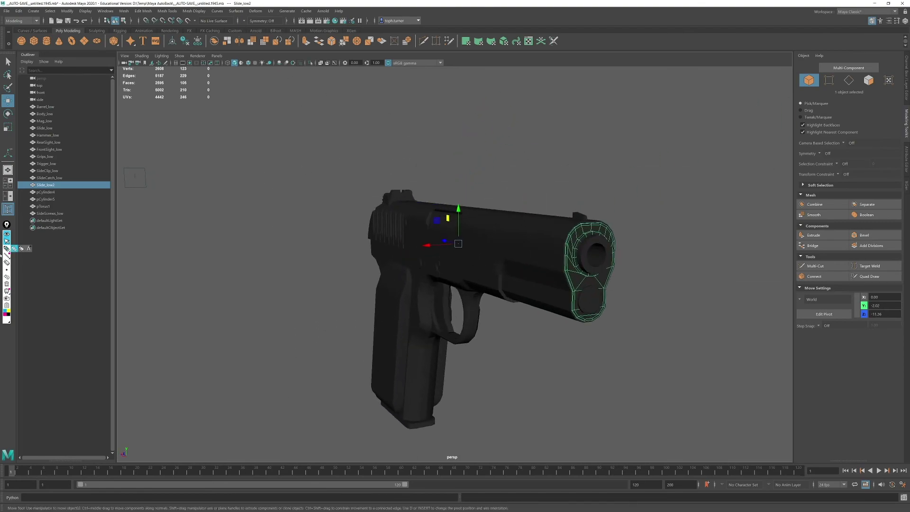
{"action": "double_click", "coordinate": [47, 186]}
{"action": "type", "text": "FrontPlat"}
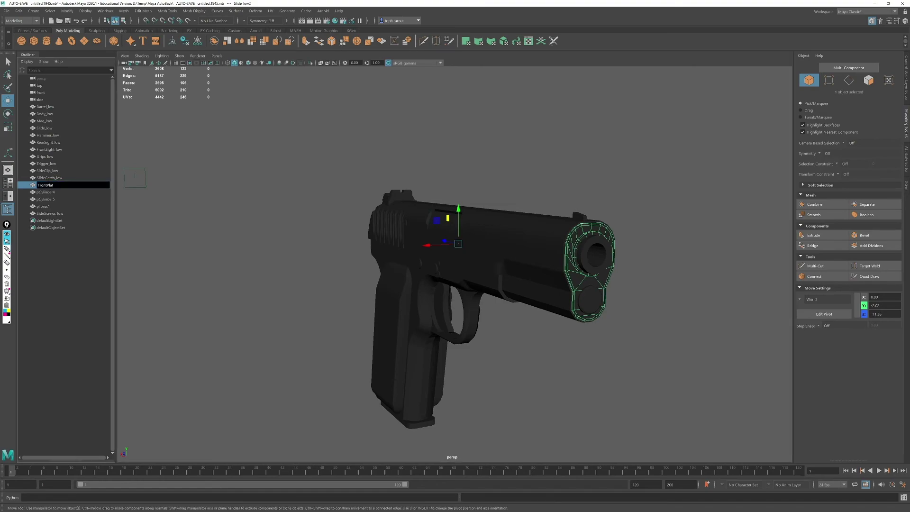
{"action": "type", "text": "e_low"}
{"action": "key", "text": "Return"}
Step: Rename pCylinder4, the round part below the muzzle, as FrontBolt
{"action": "left_click", "coordinate": [45, 192]}
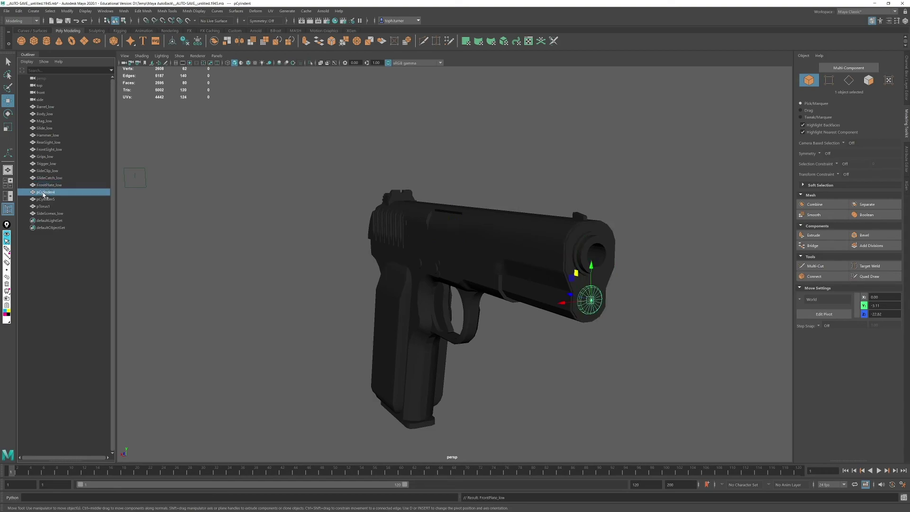
{"action": "double_click", "coordinate": [52, 192]}
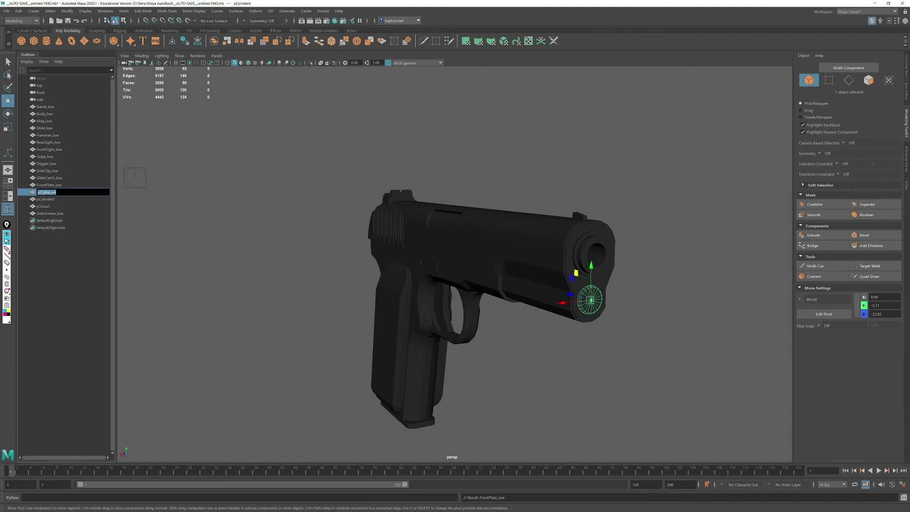
{"action": "type", "text": "FrontBolt"}
{"action": "key", "text": "Return"}
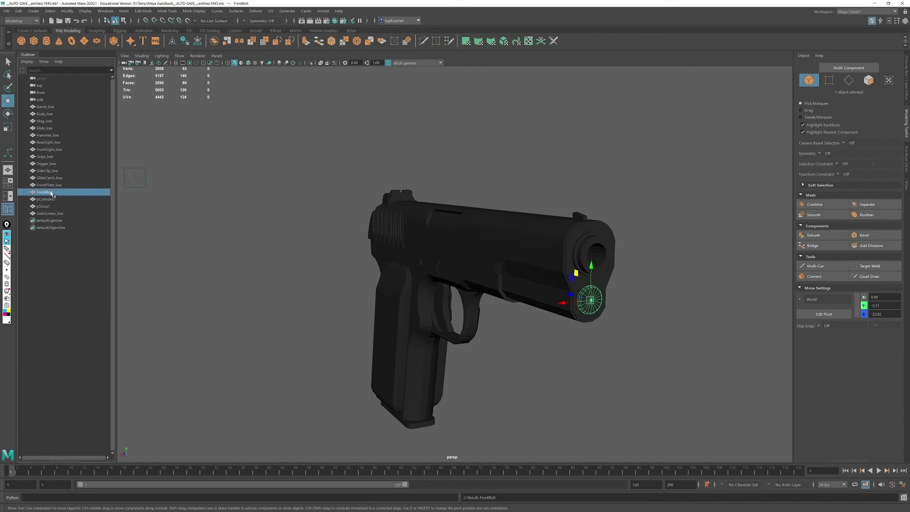
Step: Rename pCylinder5, the round button behind the trigger guard, as MagRelease_low
{"action": "left_click", "coordinate": [46, 200]}
{"action": "left_click_drag", "start_coordinate": [474, 262], "coordinate": [390, 258], "text": "alt"}
{"action": "scroll", "coordinate": [220, 309], "scroll_direction": "up", "scroll_amount": 5}
{"action": "double_click", "coordinate": [52, 200]}
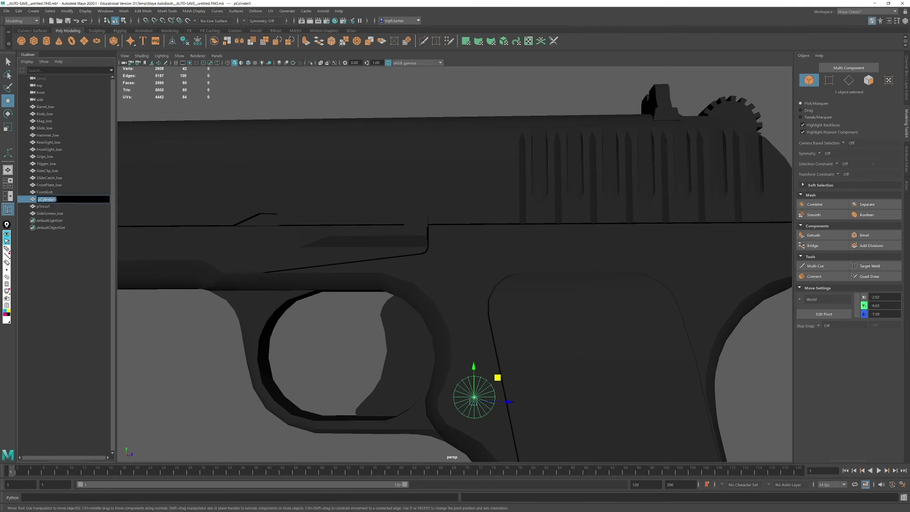
{"action": "type", "text": "MagRelease_low"}
{"action": "key", "text": "Return"}
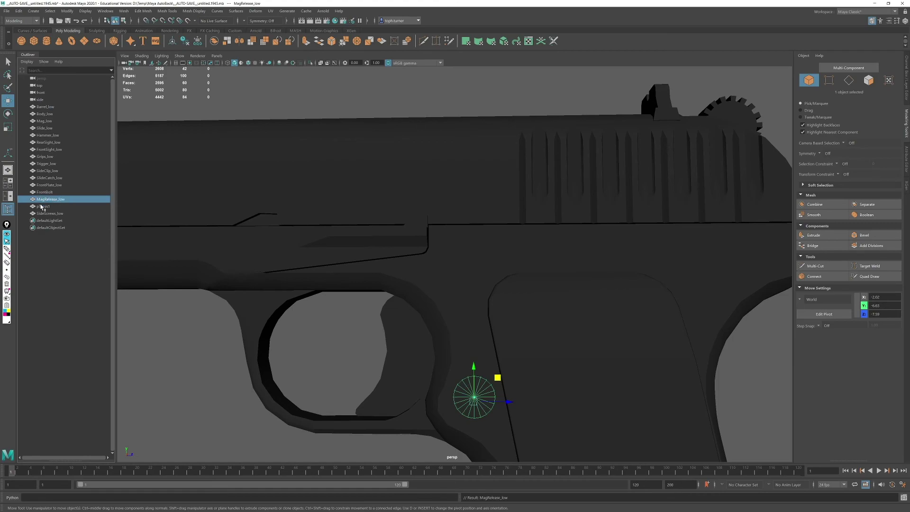
Step: Rename the half ring pTorus1 under the magazine base as MagClip_low
{"action": "left_click", "coordinate": [42, 207]}
{"action": "double_click", "coordinate": [44, 207]}
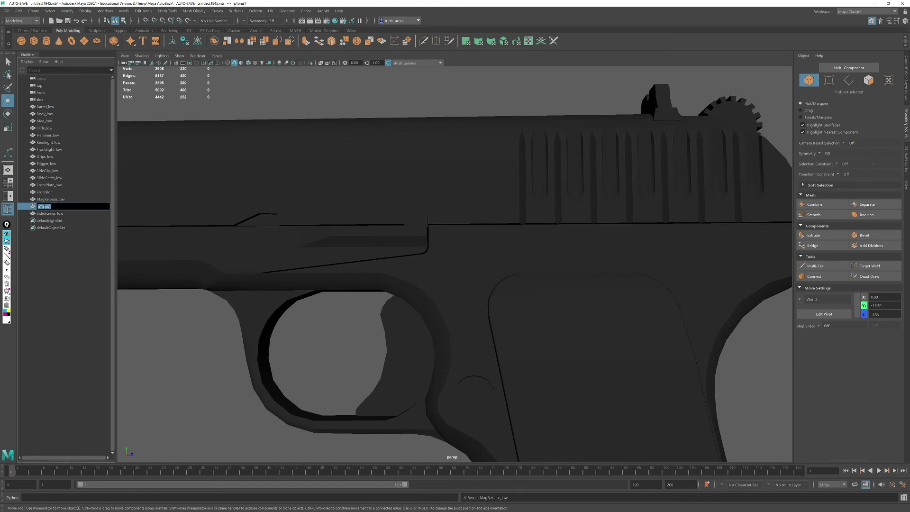
{"action": "type", "text": "MagClip_low"}
{"action": "key", "text": "Return"}
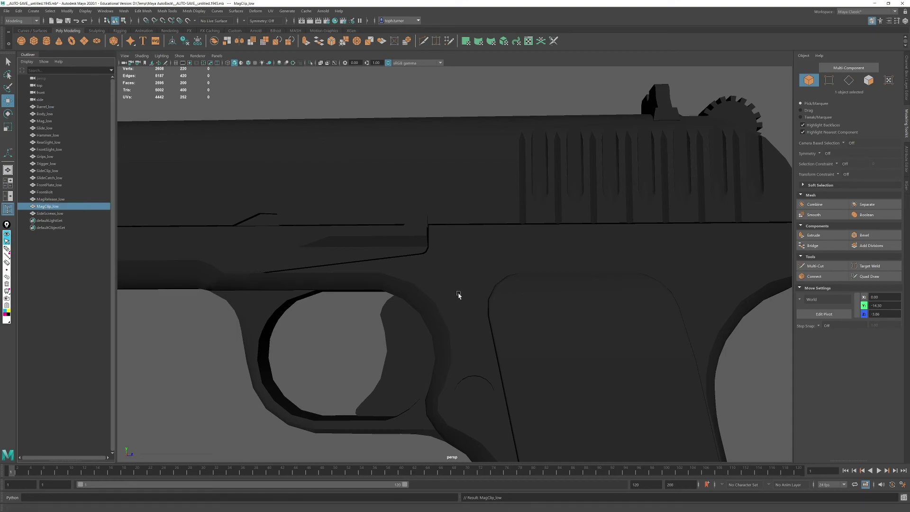
Step: Select all the pistol parts and freeze their transformations
{"action": "right_click_drag", "start_coordinate": [457, 292], "coordinate": [260, 209], "text": "alt"}
{"action": "right_click_drag", "start_coordinate": [366, 213], "coordinate": [284, 203], "text": "alt"}
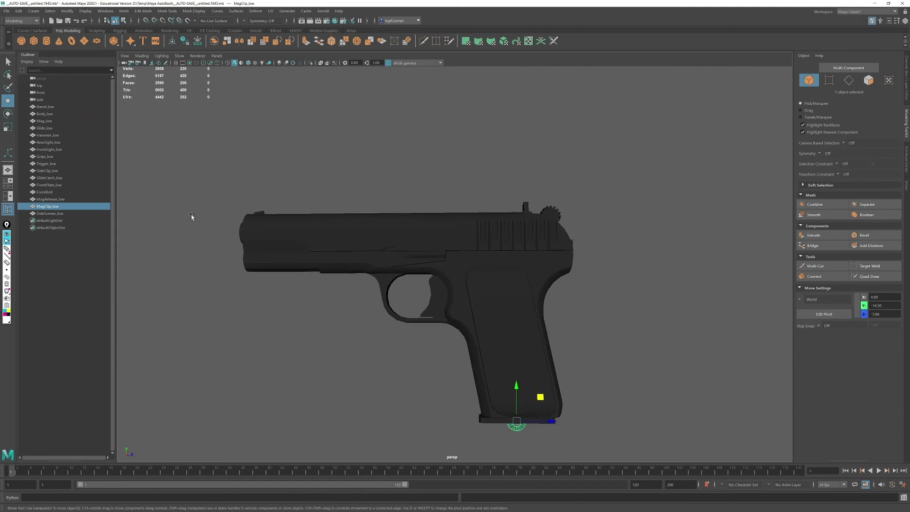
{"action": "left_click_drag", "start_coordinate": [612, 398], "coordinate": [616, 403]}
{"action": "left_click_drag", "start_coordinate": [629, 446], "coordinate": [203, 124]}
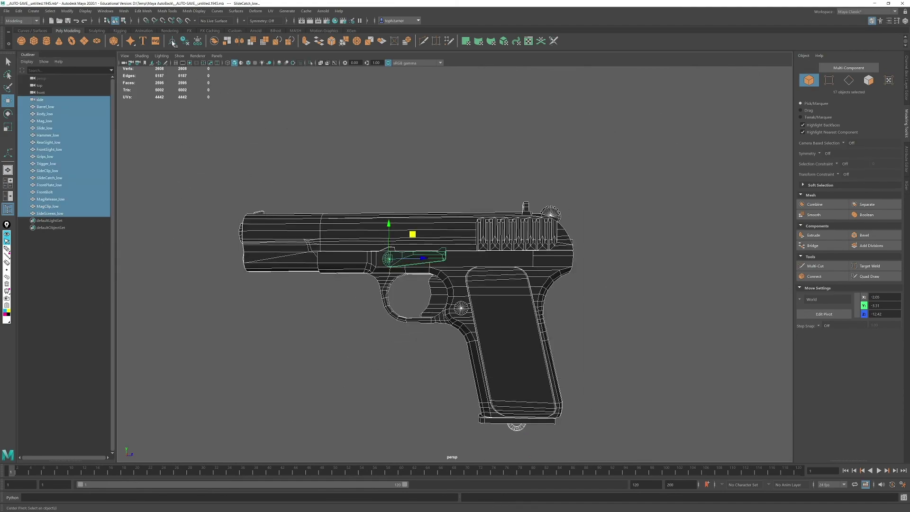
{"action": "left_click_drag", "start_coordinate": [346, 189], "coordinate": [384, 207], "text": "alt"}
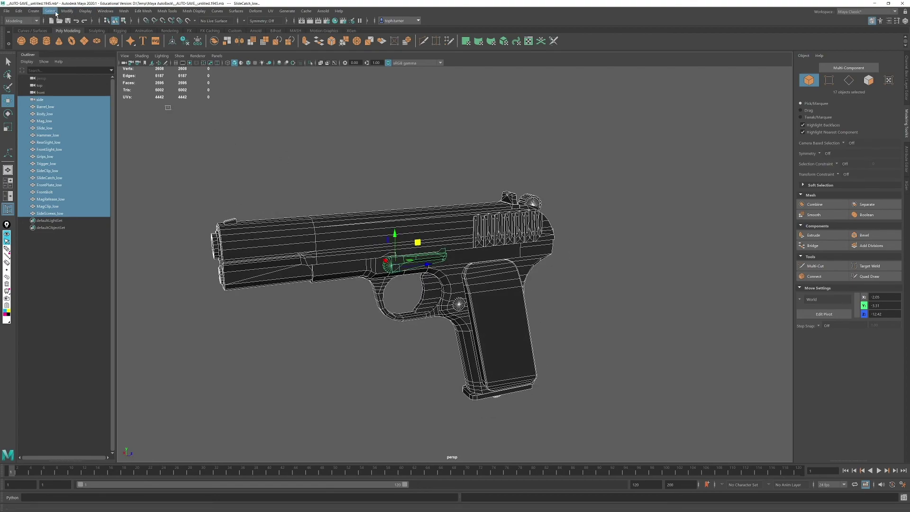
{"action": "left_click", "coordinate": [23, 11]}
{"action": "mouse_move", "coordinate": [68, 12]}
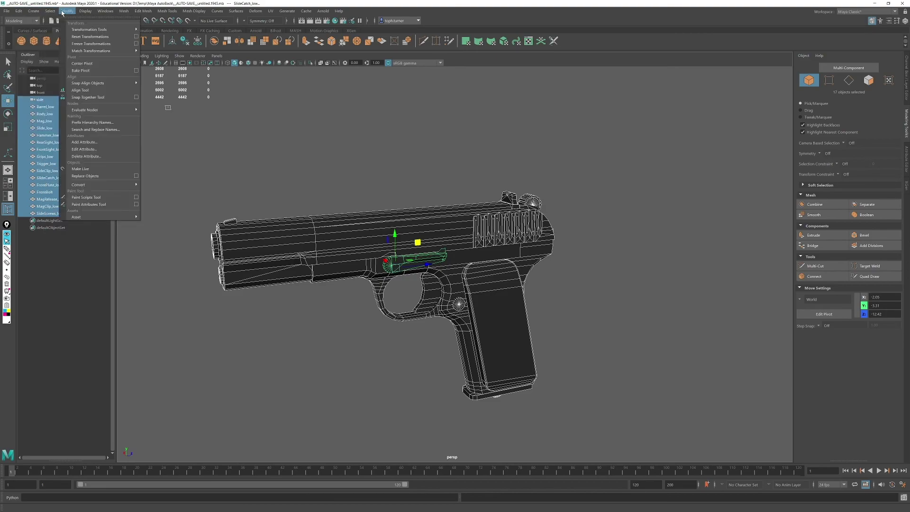
{"action": "left_click", "coordinate": [90, 44]}
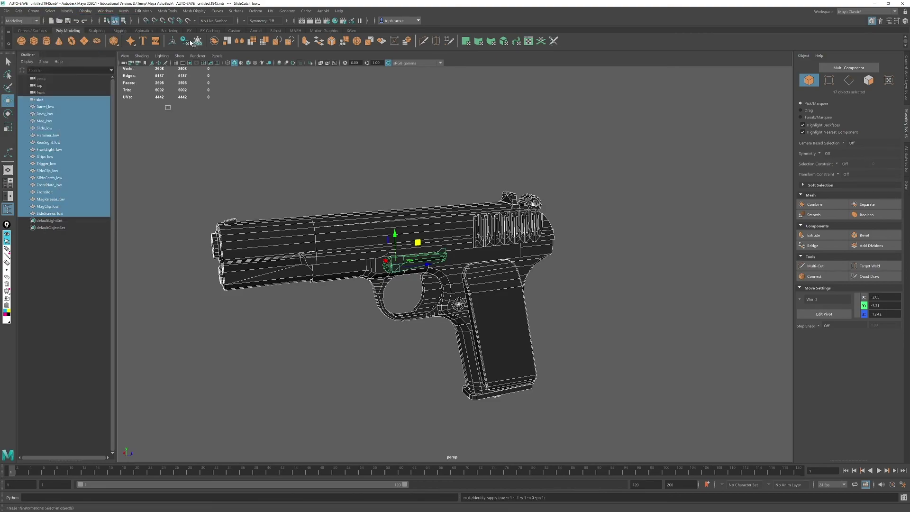
Step: Hide the side camera so that it is left out when the pistol parts are box-selected
{"action": "left_click_drag", "start_coordinate": [469, 273], "coordinate": [372, 248], "text": "alt"}
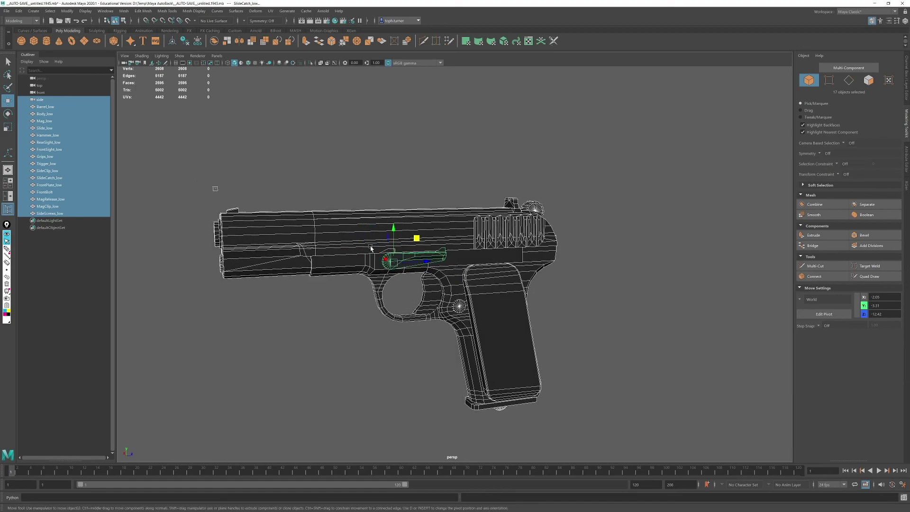
{"action": "left_click", "coordinate": [311, 194]}
{"action": "left_click_drag", "start_coordinate": [197, 168], "coordinate": [715, 439]}
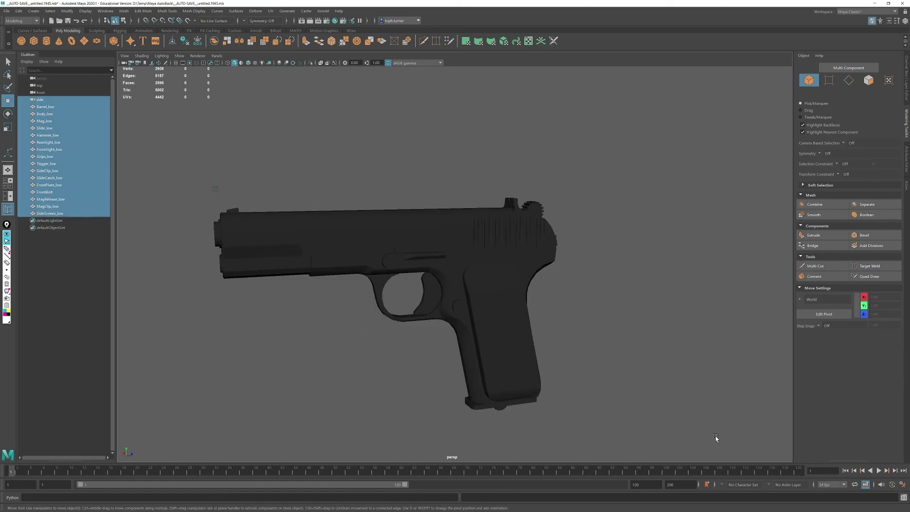
{"action": "left_click_drag", "start_coordinate": [233, 213], "coordinate": [259, 205], "text": "alt"}
{"action": "left_click_drag", "start_coordinate": [194, 191], "coordinate": [655, 432]}
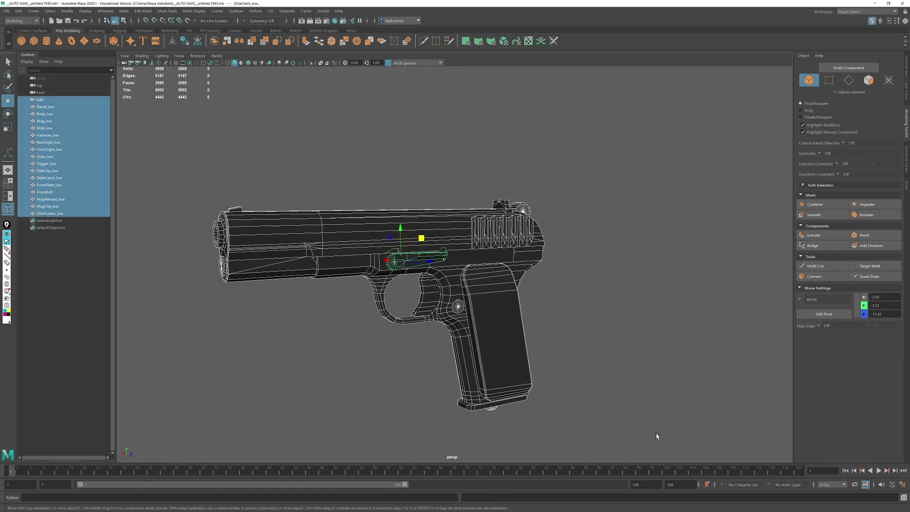
{"action": "middle_click_drag", "start_coordinate": [263, 259], "coordinate": [386, 261], "text": "alt"}
{"action": "left_click_drag", "start_coordinate": [256, 202], "coordinate": [292, 196], "text": "alt"}
{"action": "left_click_drag", "start_coordinate": [298, 151], "coordinate": [251, 195]}
{"action": "key", "text": "ctrl+h"}
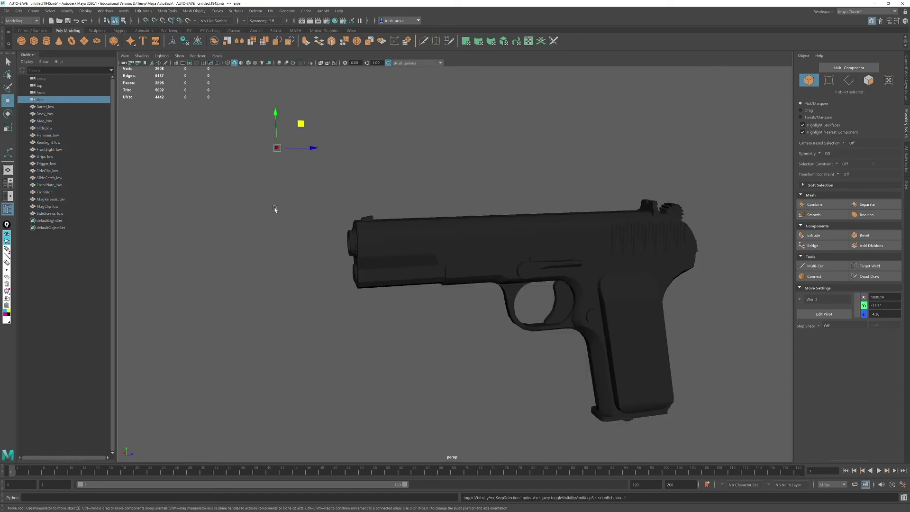
{"action": "left_click", "coordinate": [237, 201]}
Step: Select all the pistol parts and examine their wireframe topology from both sides, the rear and below
{"action": "left_click_drag", "start_coordinate": [305, 222], "coordinate": [451, 236], "text": "alt"}
{"action": "left_click_drag", "start_coordinate": [198, 141], "coordinate": [560, 347]}
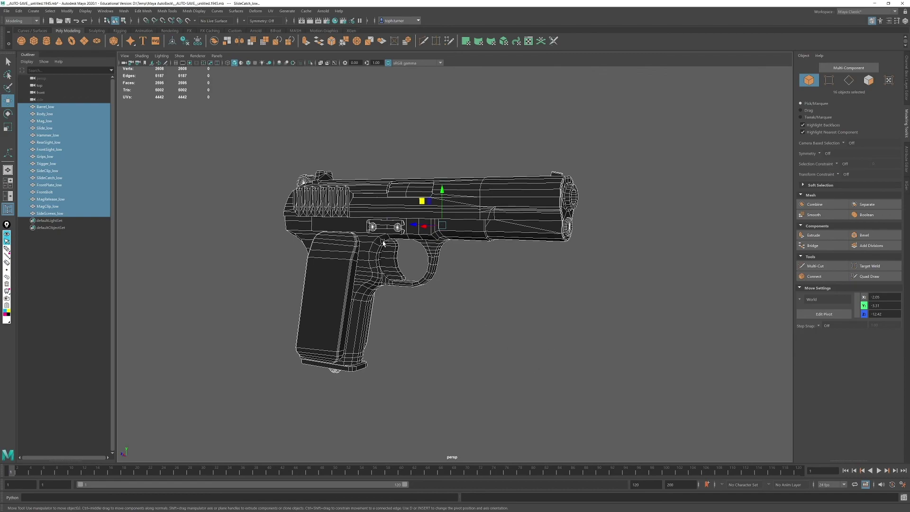
{"action": "left_click_drag", "start_coordinate": [487, 332], "coordinate": [424, 285], "text": "alt"}
{"action": "left_click_drag", "start_coordinate": [400, 249], "coordinate": [513, 251], "text": "alt"}
{"action": "right_click_drag", "start_coordinate": [513, 252], "coordinate": [540, 256], "text": "alt"}
{"action": "middle_click_drag", "start_coordinate": [602, 244], "coordinate": [415, 248], "text": "alt"}
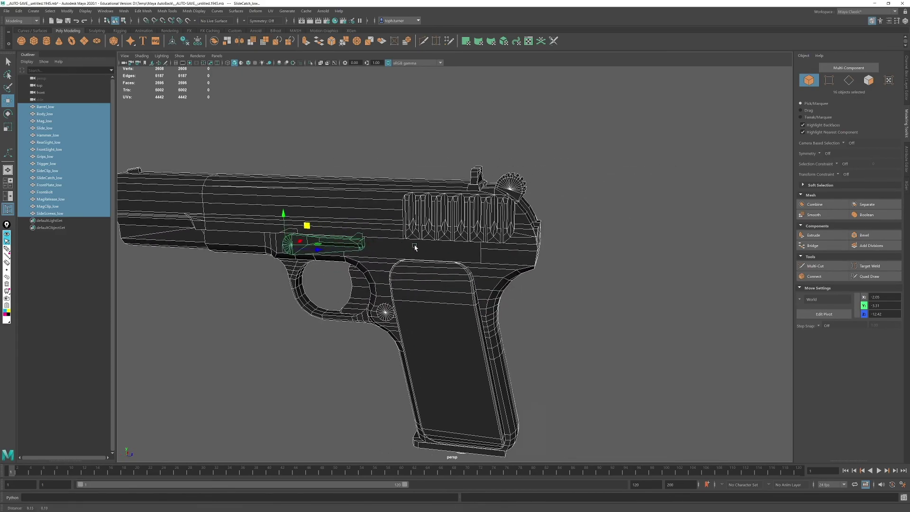
{"action": "right_click_drag", "start_coordinate": [414, 248], "coordinate": [525, 315], "text": "alt"}
{"action": "left_click_drag", "start_coordinate": [525, 315], "coordinate": [477, 300], "text": "alt"}
{"action": "middle_click_drag", "start_coordinate": [477, 300], "coordinate": [474, 365], "text": "alt"}
{"action": "left_click_drag", "start_coordinate": [474, 365], "coordinate": [456, 382], "text": "alt"}
{"action": "left_click_drag", "start_coordinate": [379, 377], "coordinate": [422, 343], "text": "alt"}
{"action": "right_click_drag", "start_coordinate": [422, 343], "coordinate": [416, 297], "text": "alt"}
{"action": "left_click_drag", "start_coordinate": [412, 296], "coordinate": [422, 285], "text": "alt"}
{"action": "middle_click_drag", "start_coordinate": [422, 284], "coordinate": [404, 223], "text": "alt"}
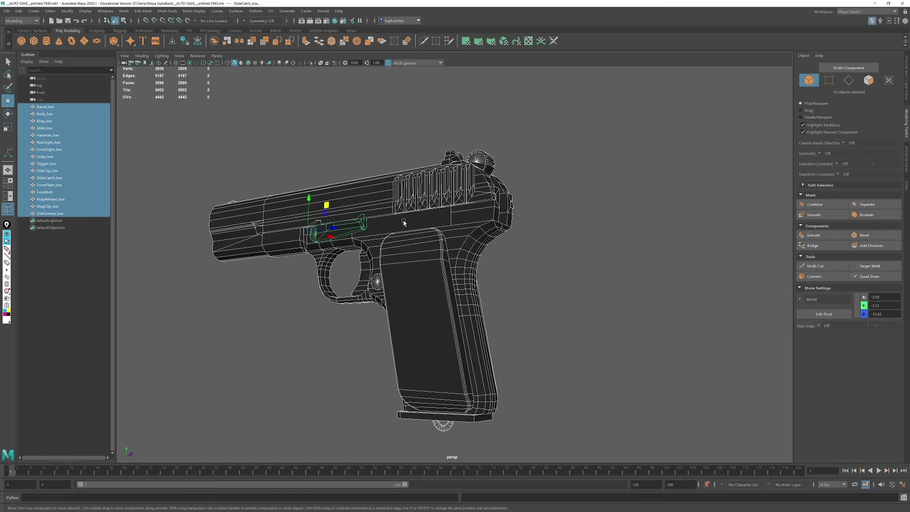
{"action": "left_click_drag", "start_coordinate": [391, 274], "coordinate": [408, 275], "text": "alt"}
{"action": "middle_click_drag", "start_coordinate": [408, 275], "coordinate": [467, 285], "text": "alt"}
{"action": "right_click_drag", "start_coordinate": [466, 285], "coordinate": [437, 347], "text": "alt"}
{"action": "left_click_drag", "start_coordinate": [391, 312], "coordinate": [484, 259], "text": "alt"}
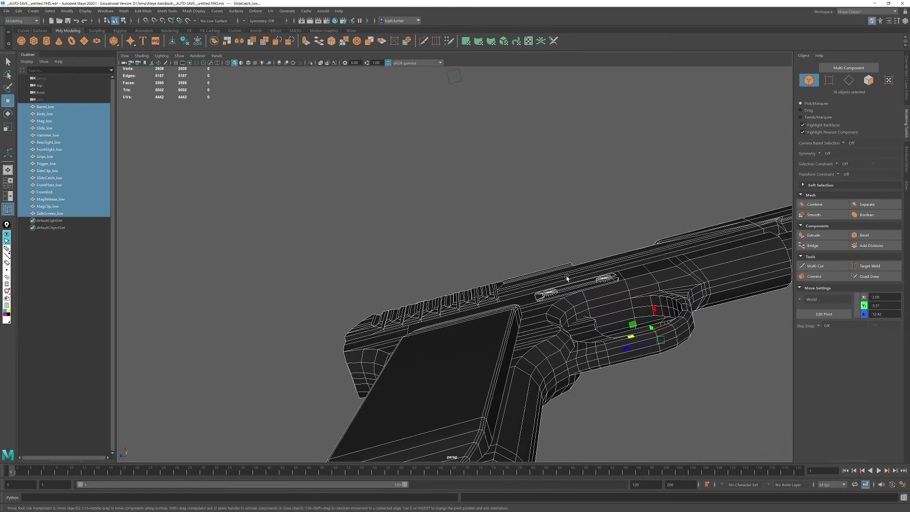
{"action": "middle_click_drag", "start_coordinate": [628, 243], "coordinate": [435, 286], "text": "alt"}
{"action": "left_click_drag", "start_coordinate": [435, 286], "coordinate": [507, 375], "text": "alt"}
{"action": "middle_click_drag", "start_coordinate": [474, 313], "coordinate": [455, 277], "text": "alt"}
{"action": "right_click_drag", "start_coordinate": [455, 277], "coordinate": [469, 341], "text": "alt"}
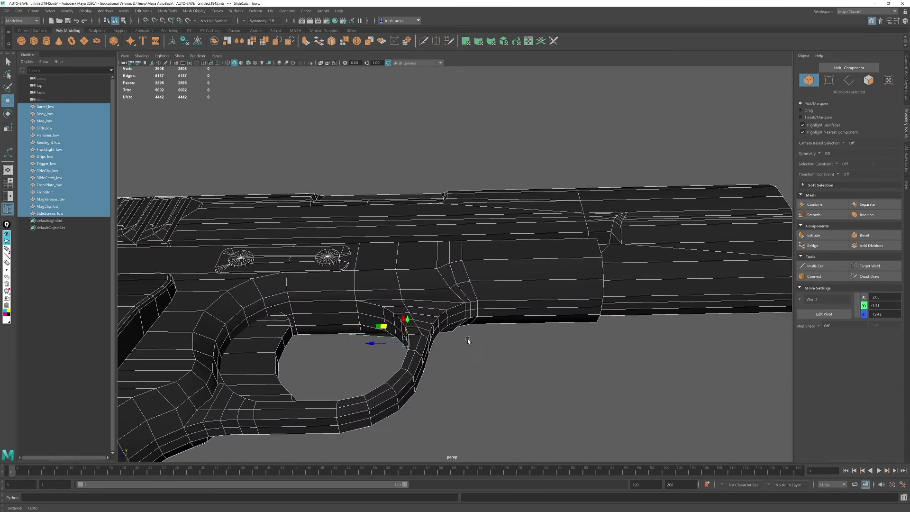
{"action": "left_click_drag", "start_coordinate": [468, 312], "coordinate": [475, 332], "text": "alt"}
{"action": "right_click_drag", "start_coordinate": [475, 331], "coordinate": [313, 213], "text": "alt"}
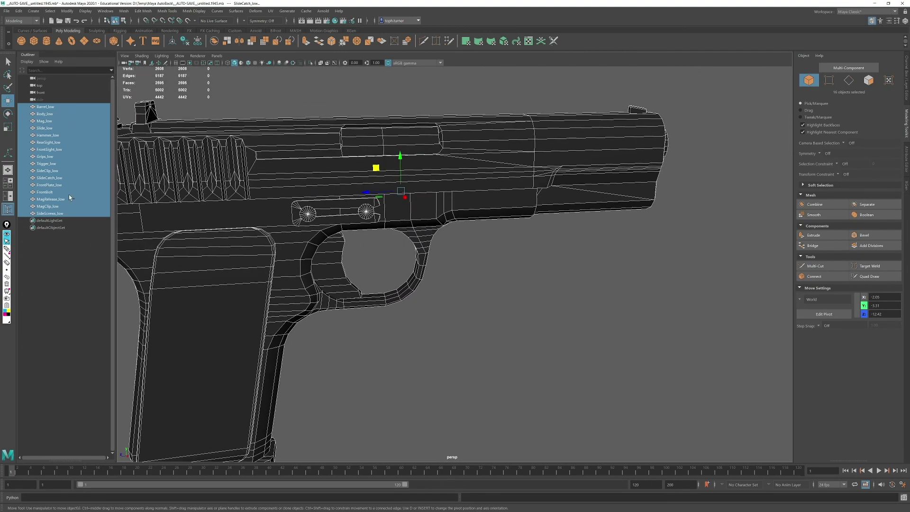
{"action": "left_click_drag", "start_coordinate": [576, 329], "coordinate": [546, 315], "text": "alt"}
{"action": "right_click_drag", "start_coordinate": [546, 314], "coordinate": [542, 300], "text": "alt"}
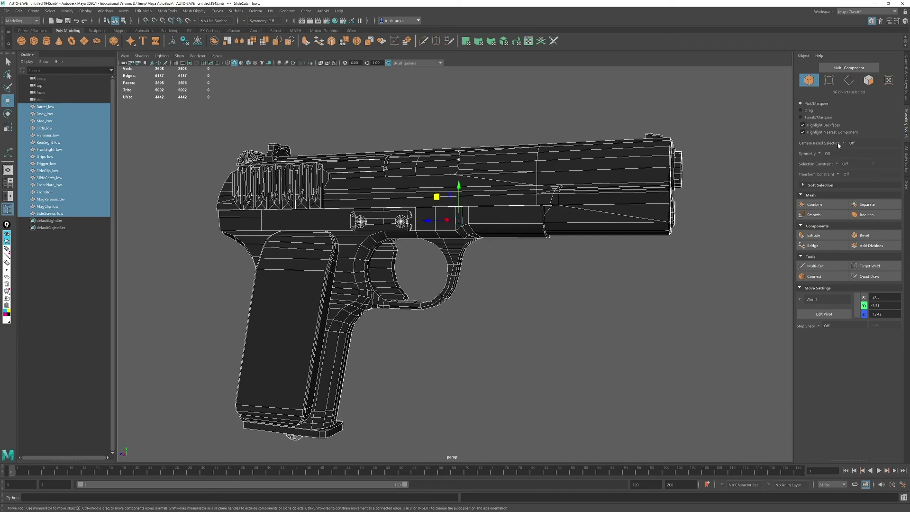
{"action": "right_click_drag", "start_coordinate": [285, 237], "coordinate": [315, 248], "text": "alt"}
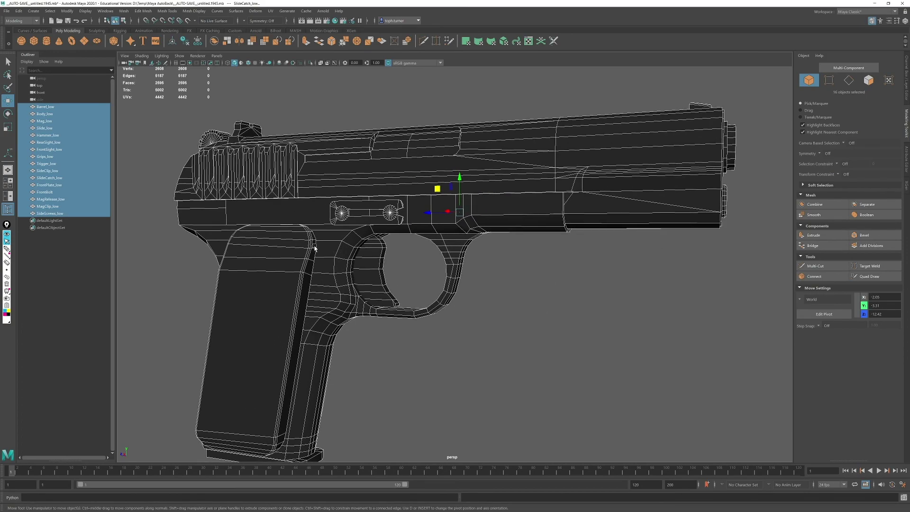
{"action": "left_click_drag", "start_coordinate": [315, 248], "coordinate": [379, 254], "text": "alt"}
Step: Clear the selection and look over the whole shaded pistol from its muzzle side
{"action": "left_click", "coordinate": [599, 362]}
{"action": "middle_click_drag", "start_coordinate": [332, 282], "coordinate": [469, 329], "text": "alt"}
{"action": "left_click_drag", "start_coordinate": [470, 329], "coordinate": [533, 339], "text": "alt"}
{"action": "scroll", "coordinate": [508, 244], "scroll_direction": "down", "scroll_amount": 3}
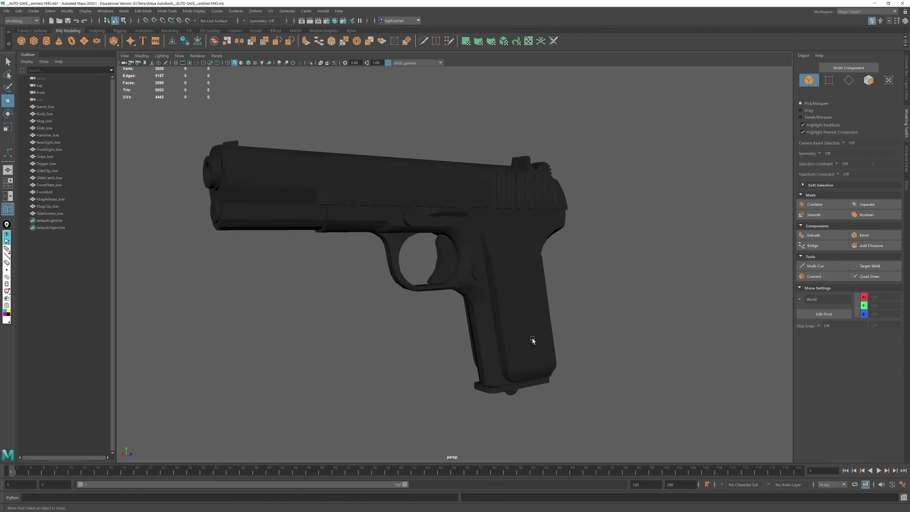